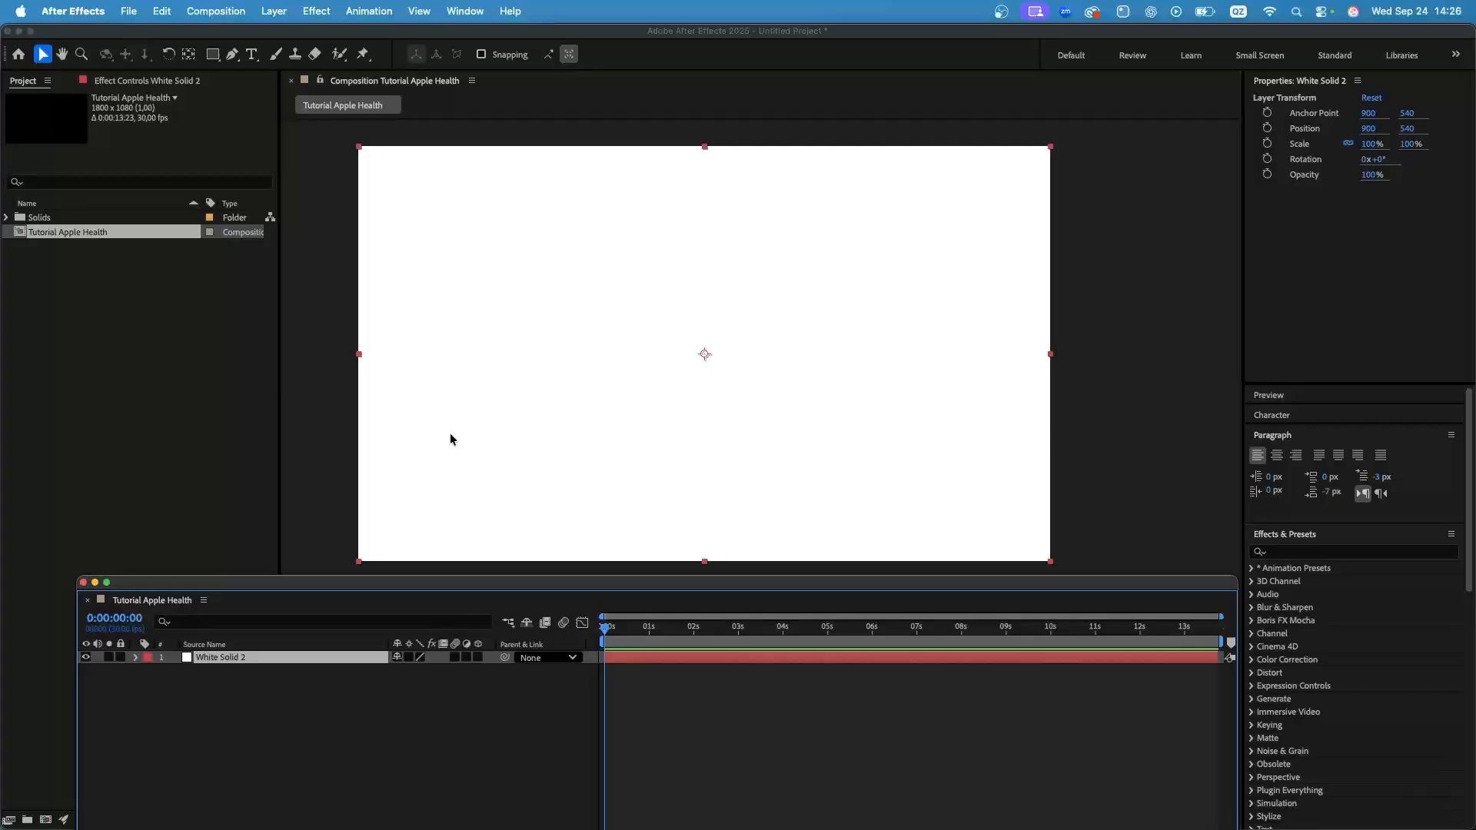
Create a shape layer and draw an open four-point zigzag path down the middle of the canvas with the Pen tool.
right_click(302, 686)
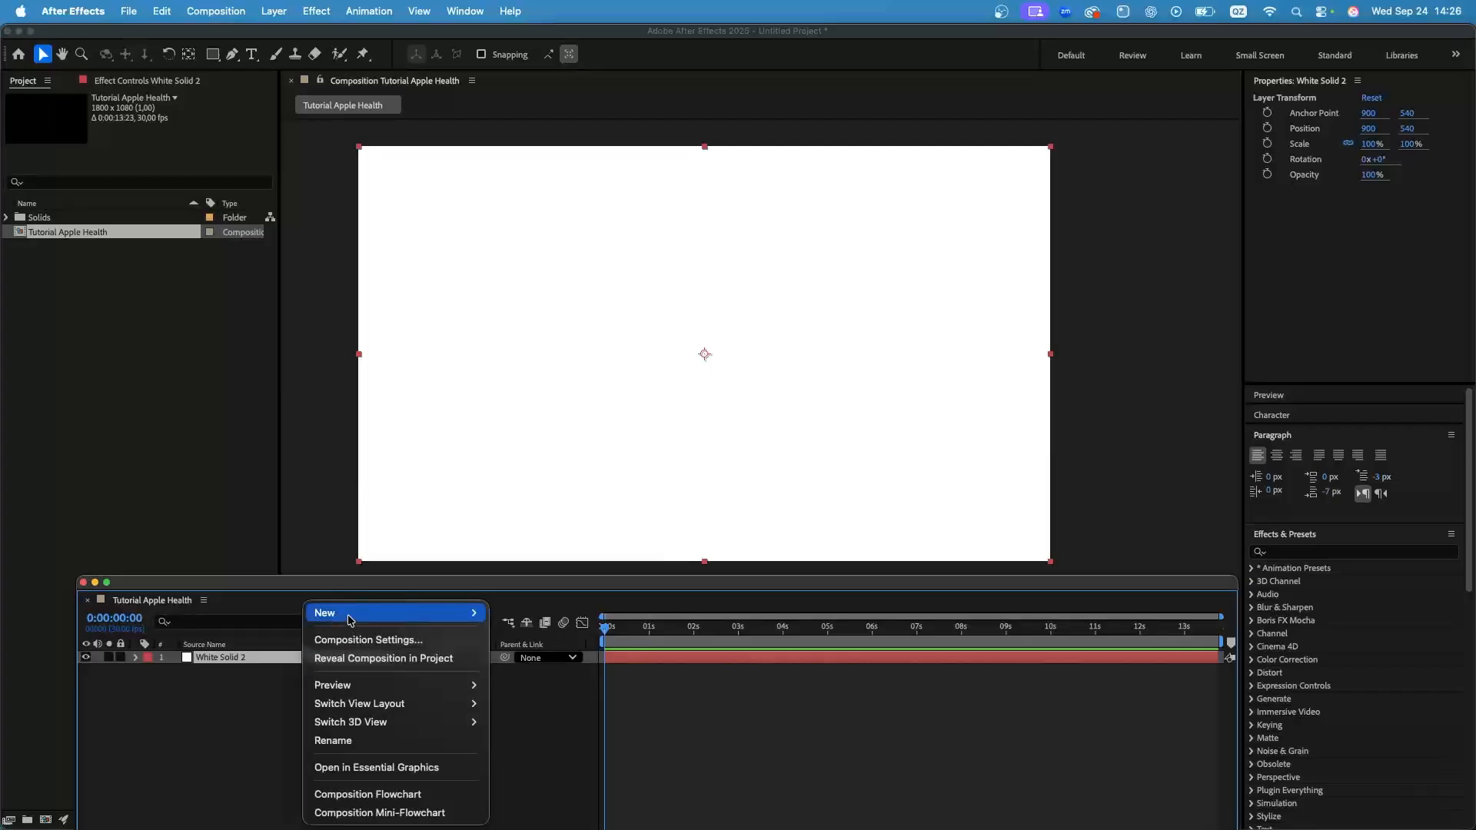
mouse_move(349, 620)
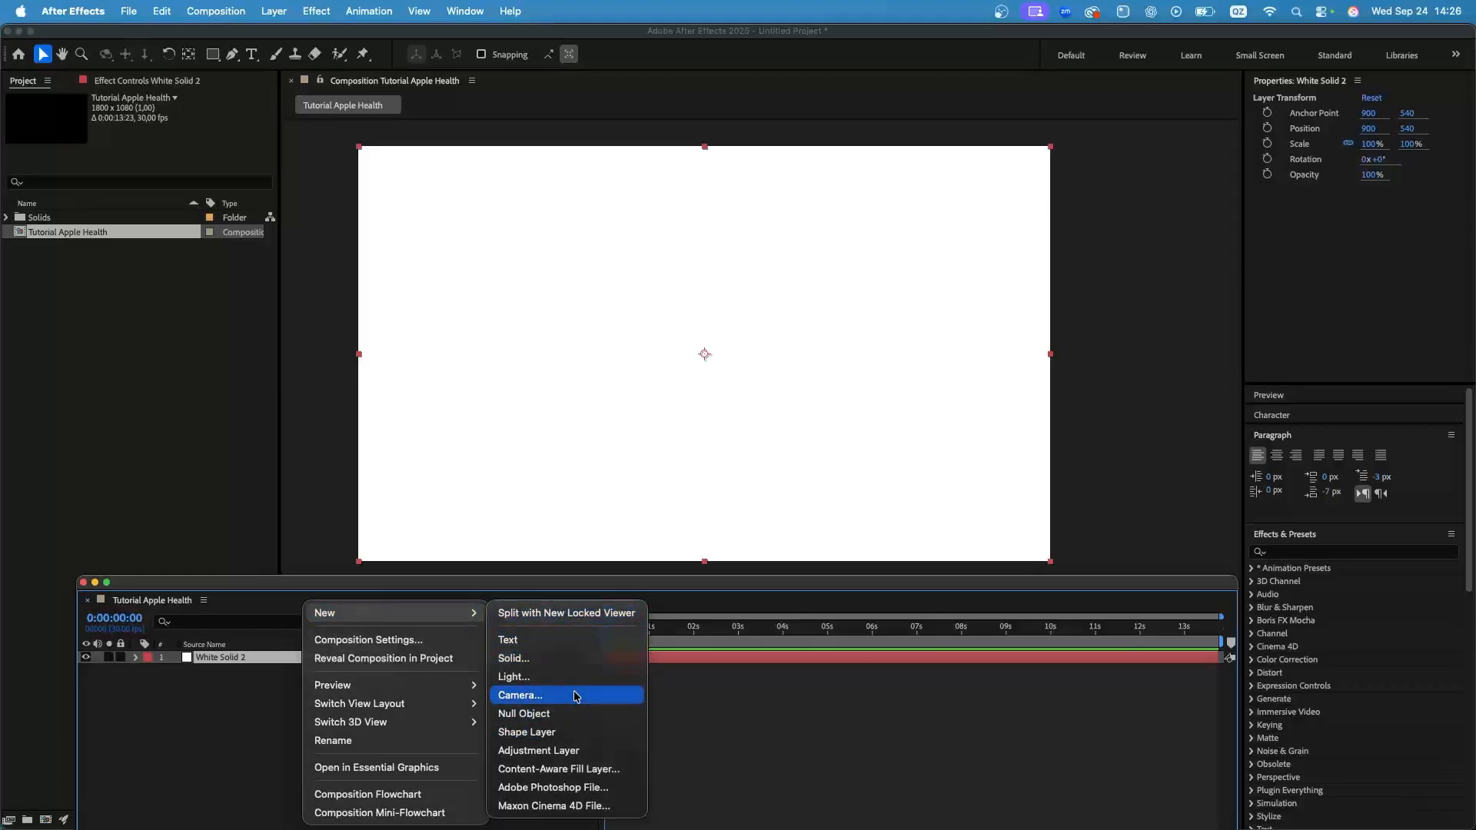
click(567, 739)
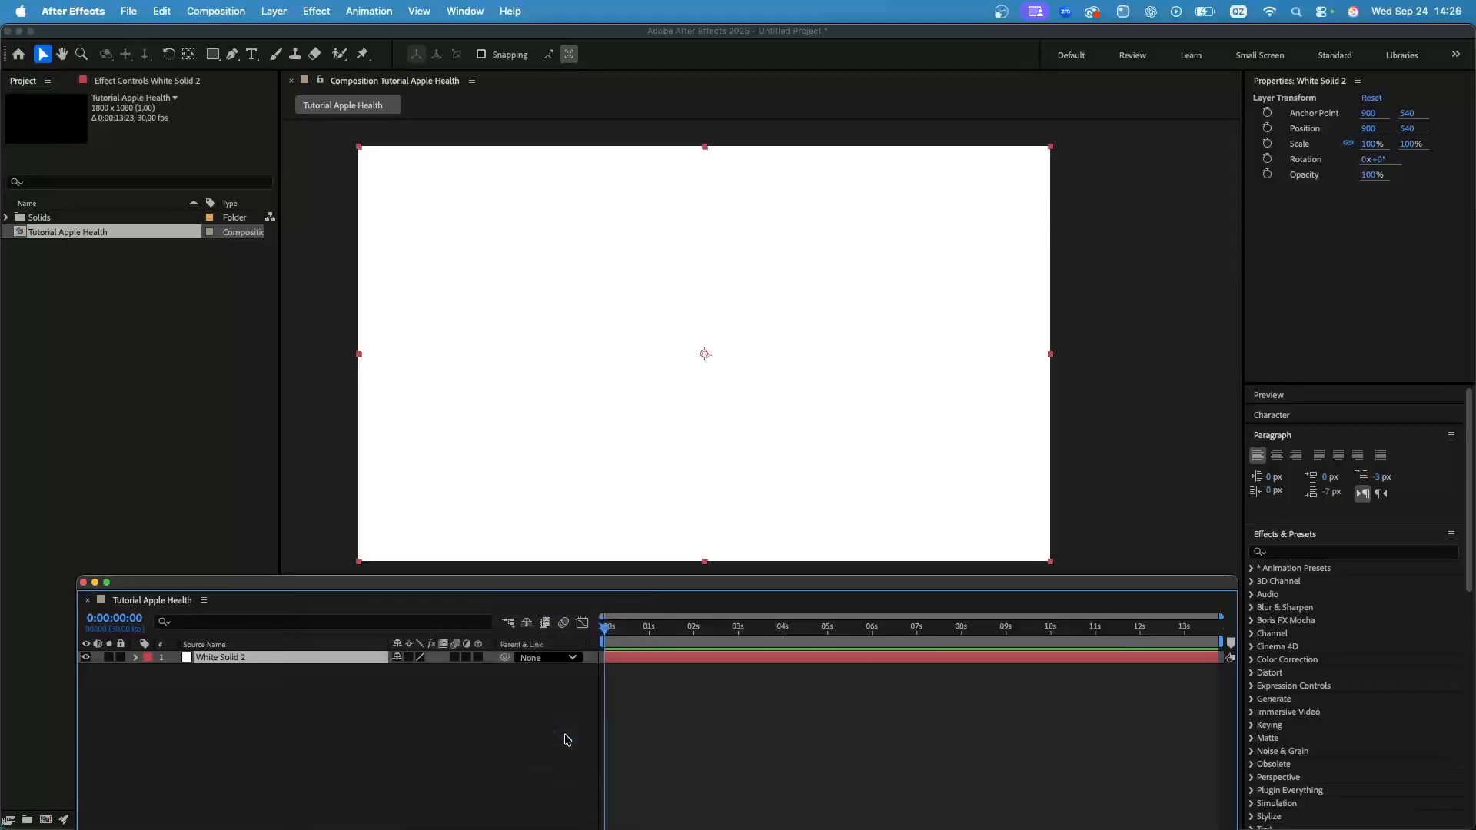
click(231, 53)
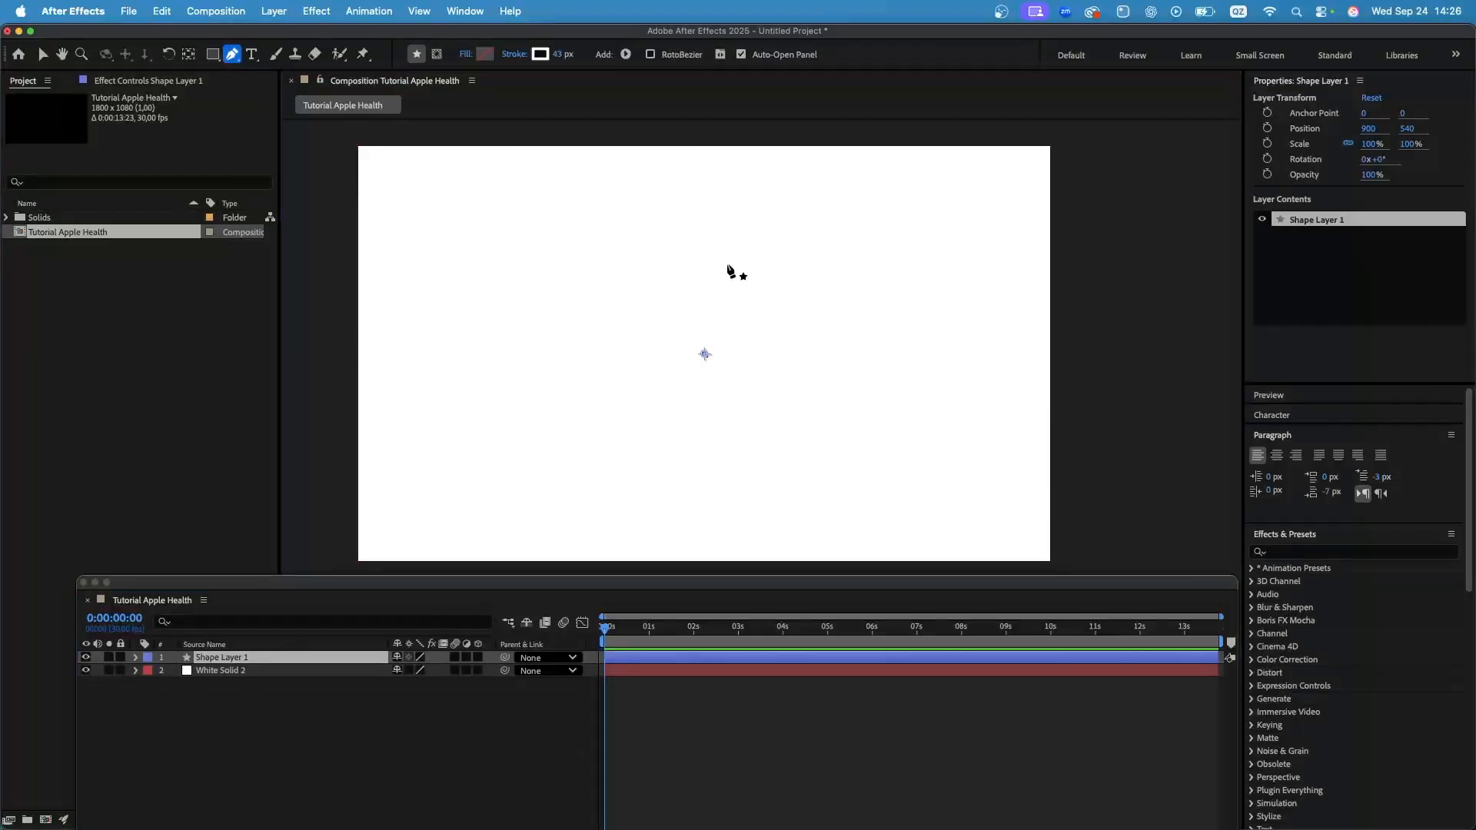
click(618, 248)
click(775, 289)
click(647, 368)
click(766, 444)
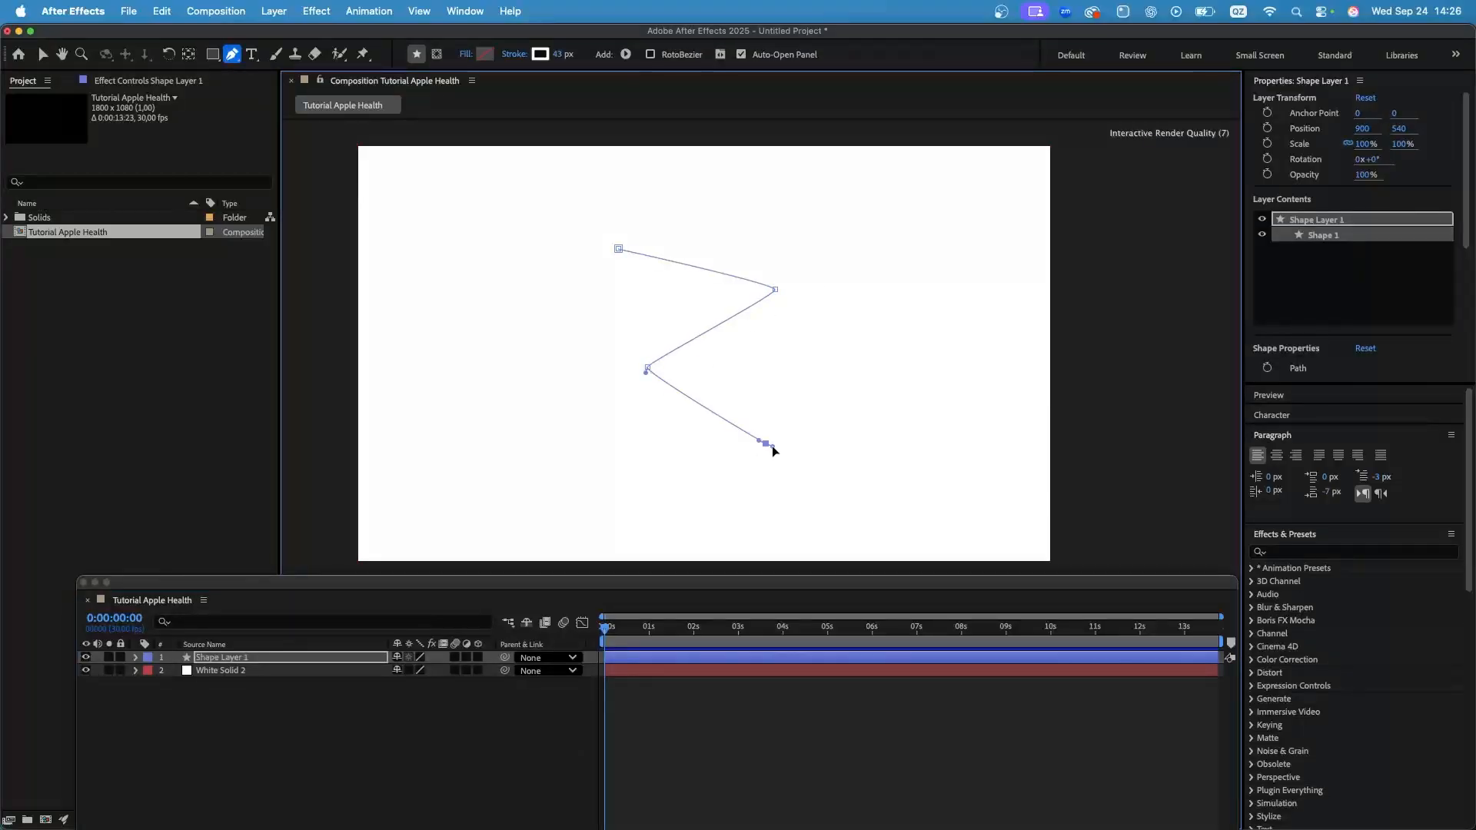
Set the zigzag path's stroke colour to bright red.
scroll(797, 287, up, 3)
click(541, 54)
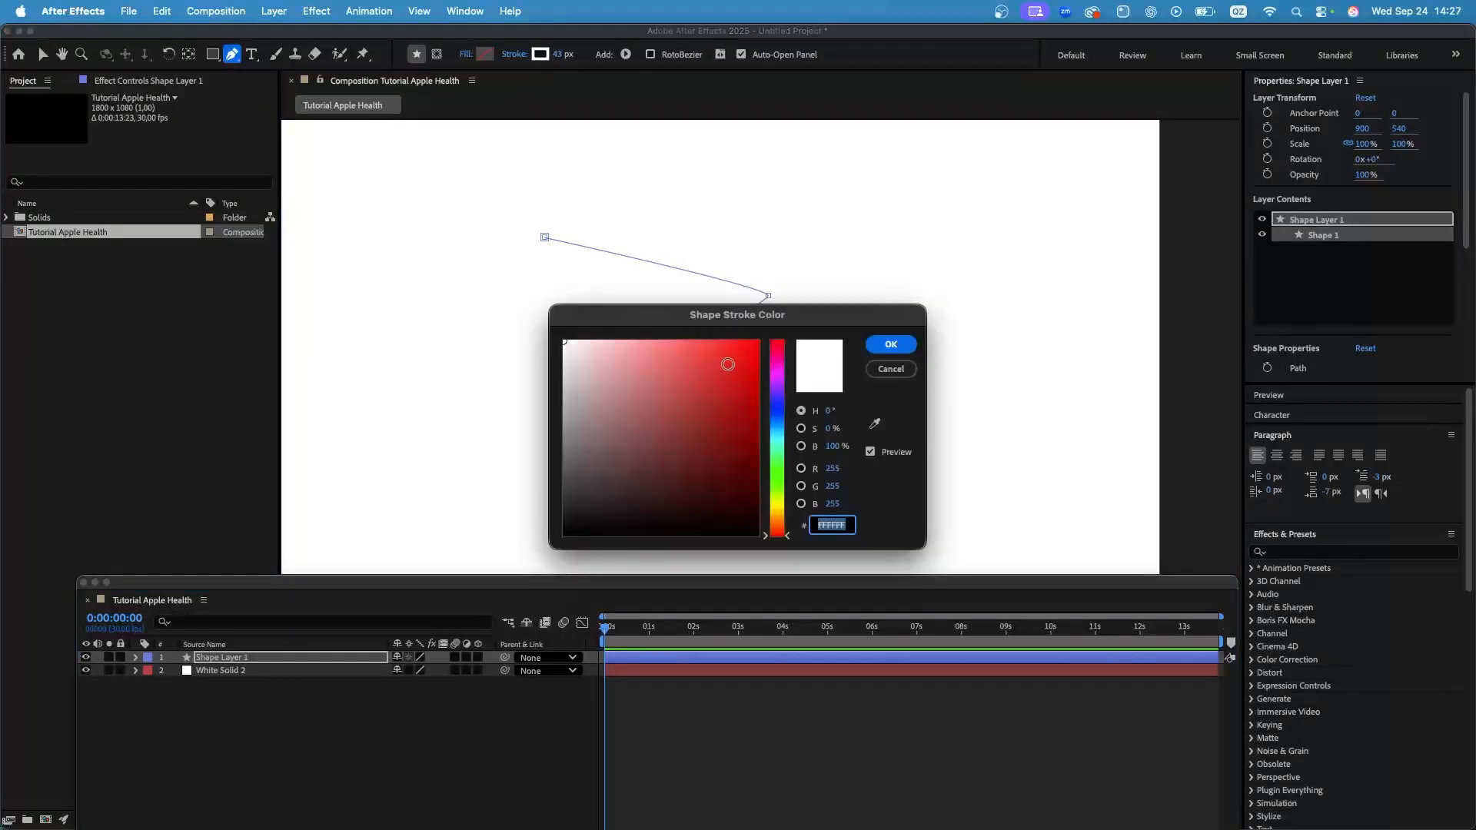
click(728, 364)
click(891, 343)
scroll(777, 347, down, 1)
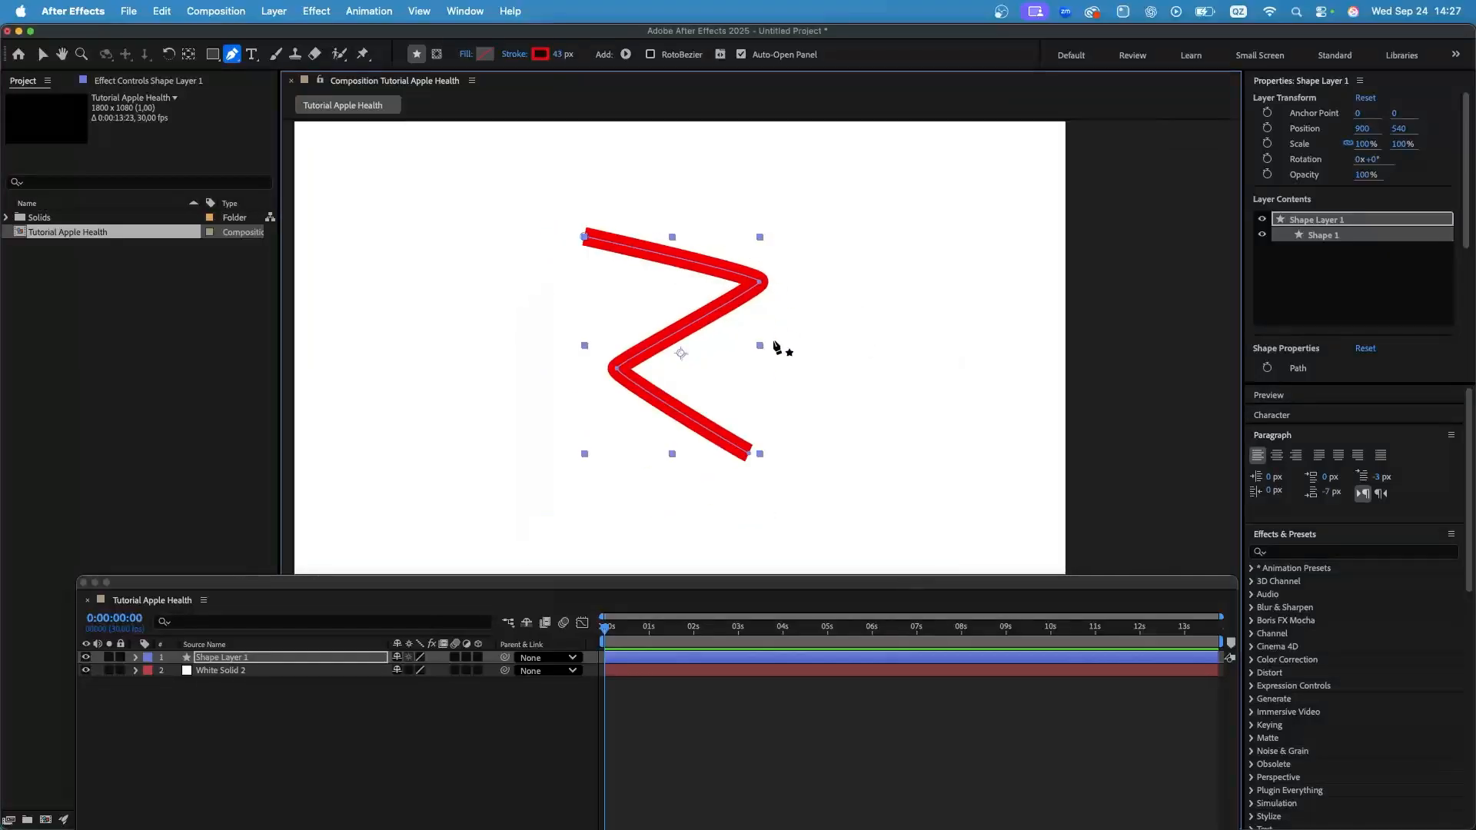
scroll(803, 299, up, 1)
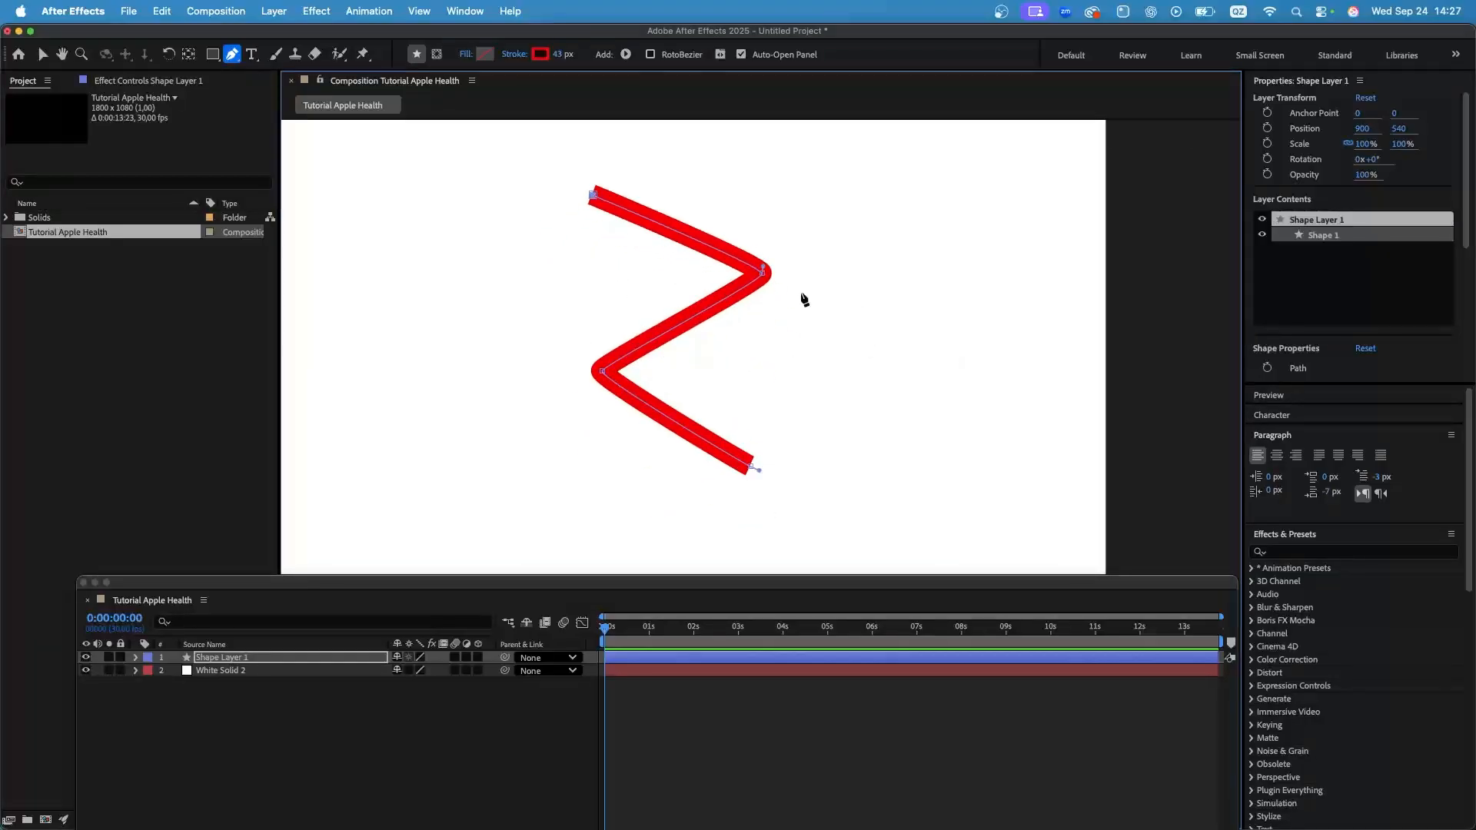
Make the zigzag shape layer 3D and increase its extrusion depth to turn the line into a deep folded ribbon.
click(42, 54)
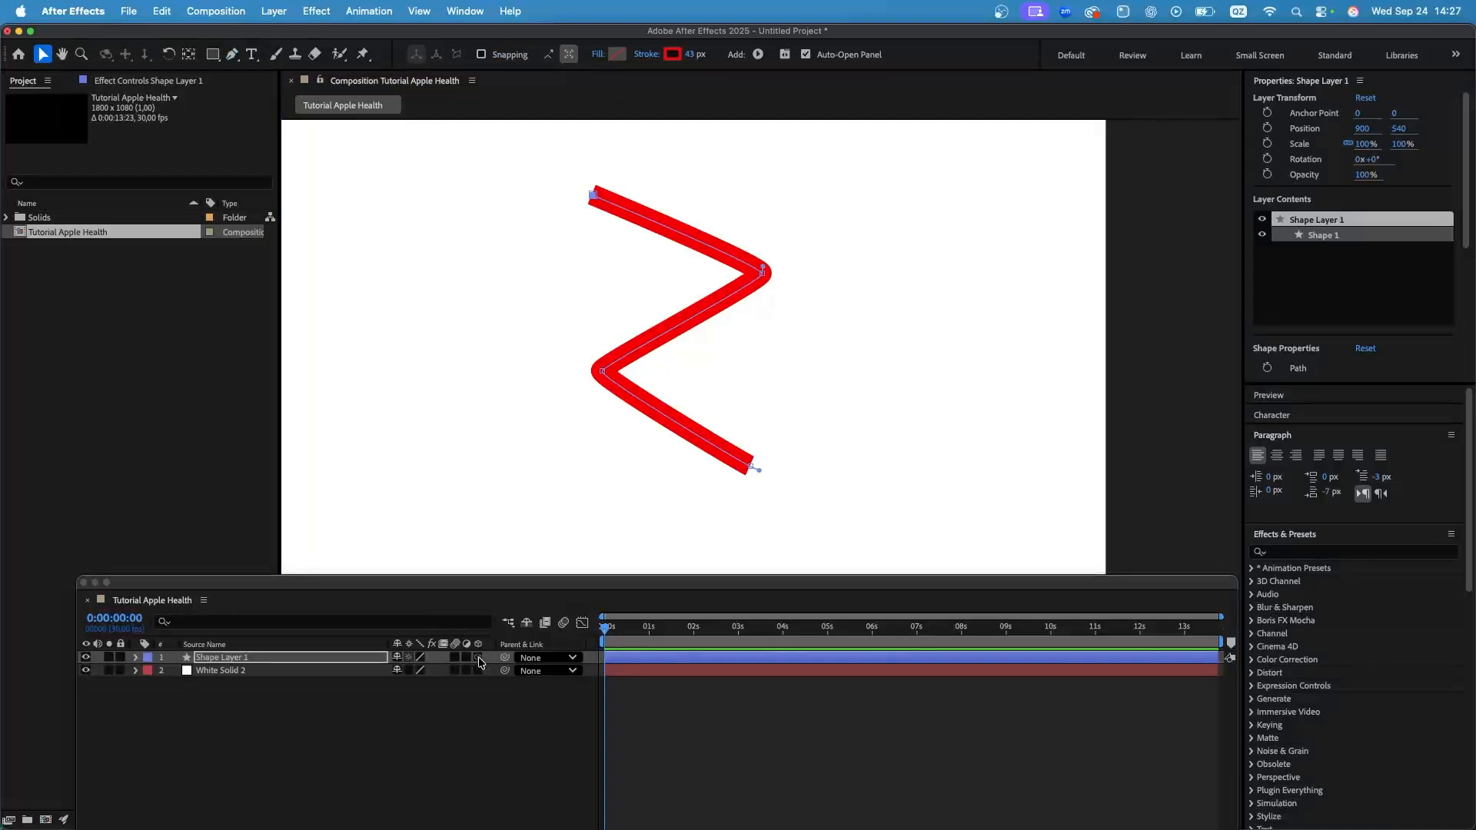
click(478, 658)
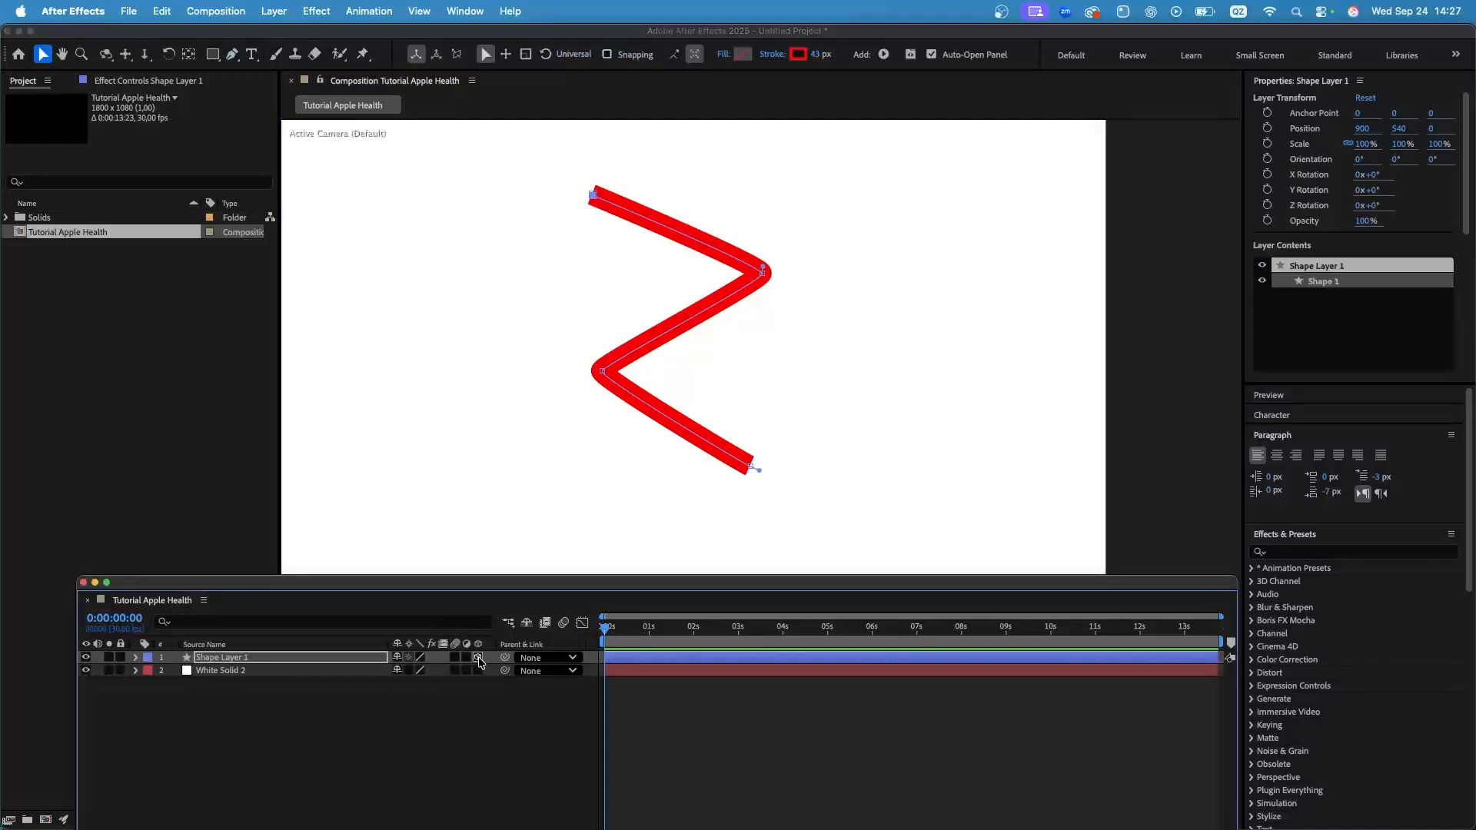
click(134, 657)
click(150, 697)
drag(343, 582, 343, 506)
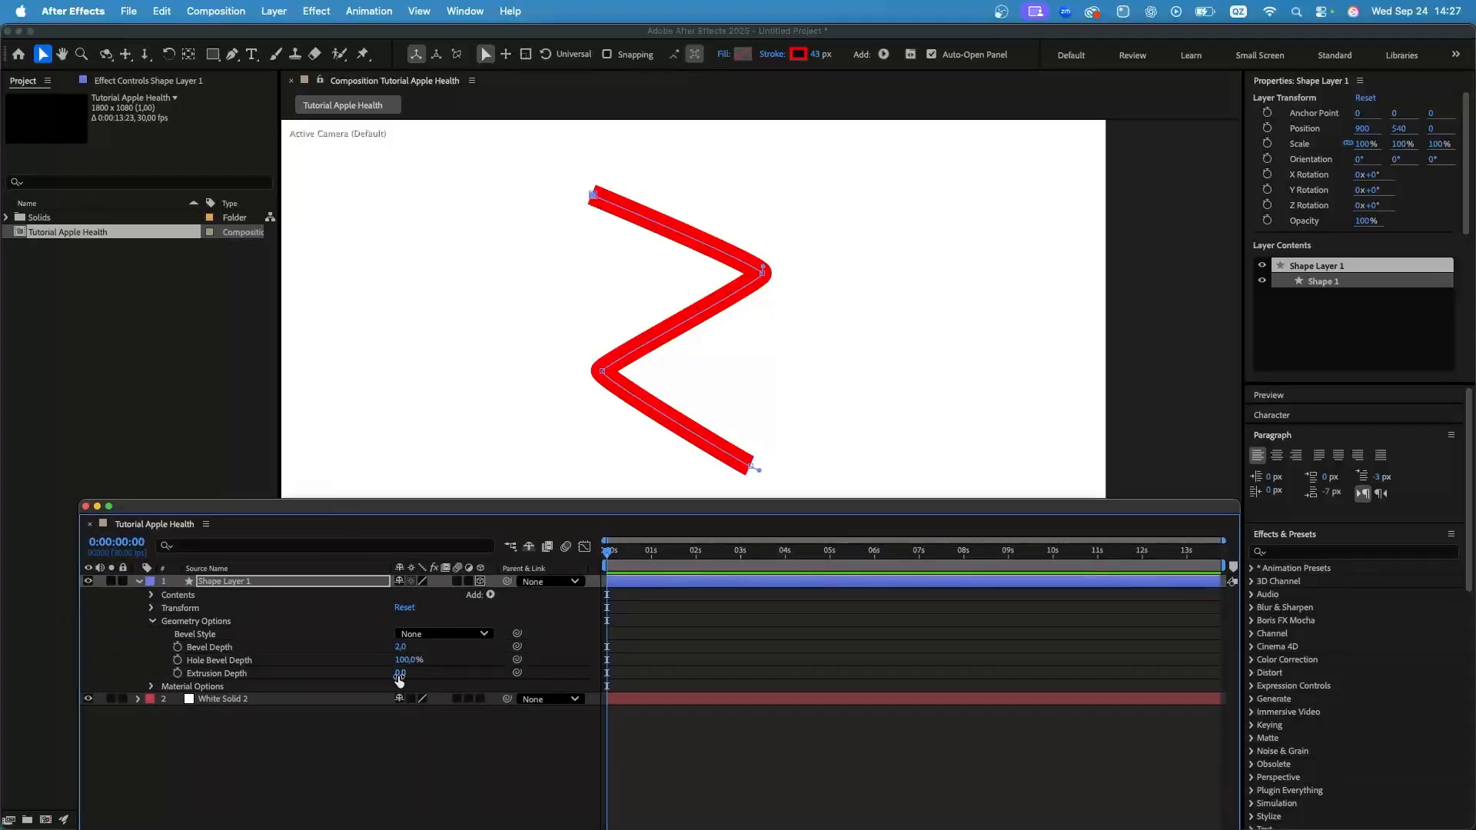
drag(398, 674, 586, 680)
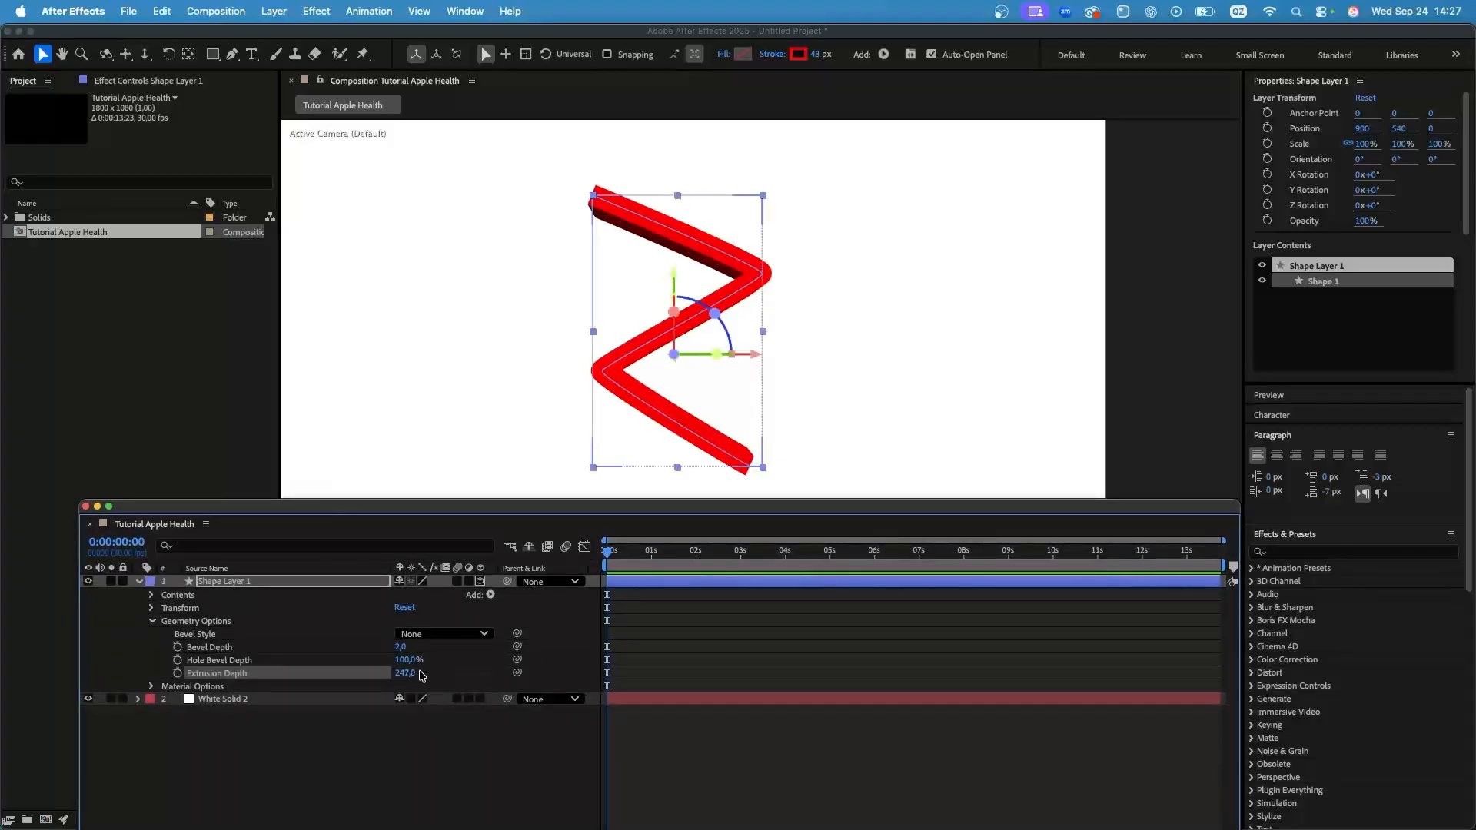
drag(422, 675, 487, 677)
Set the zigzag layer's Y rotation to 115° to view its extruded side.
click(300, 582)
key(r)
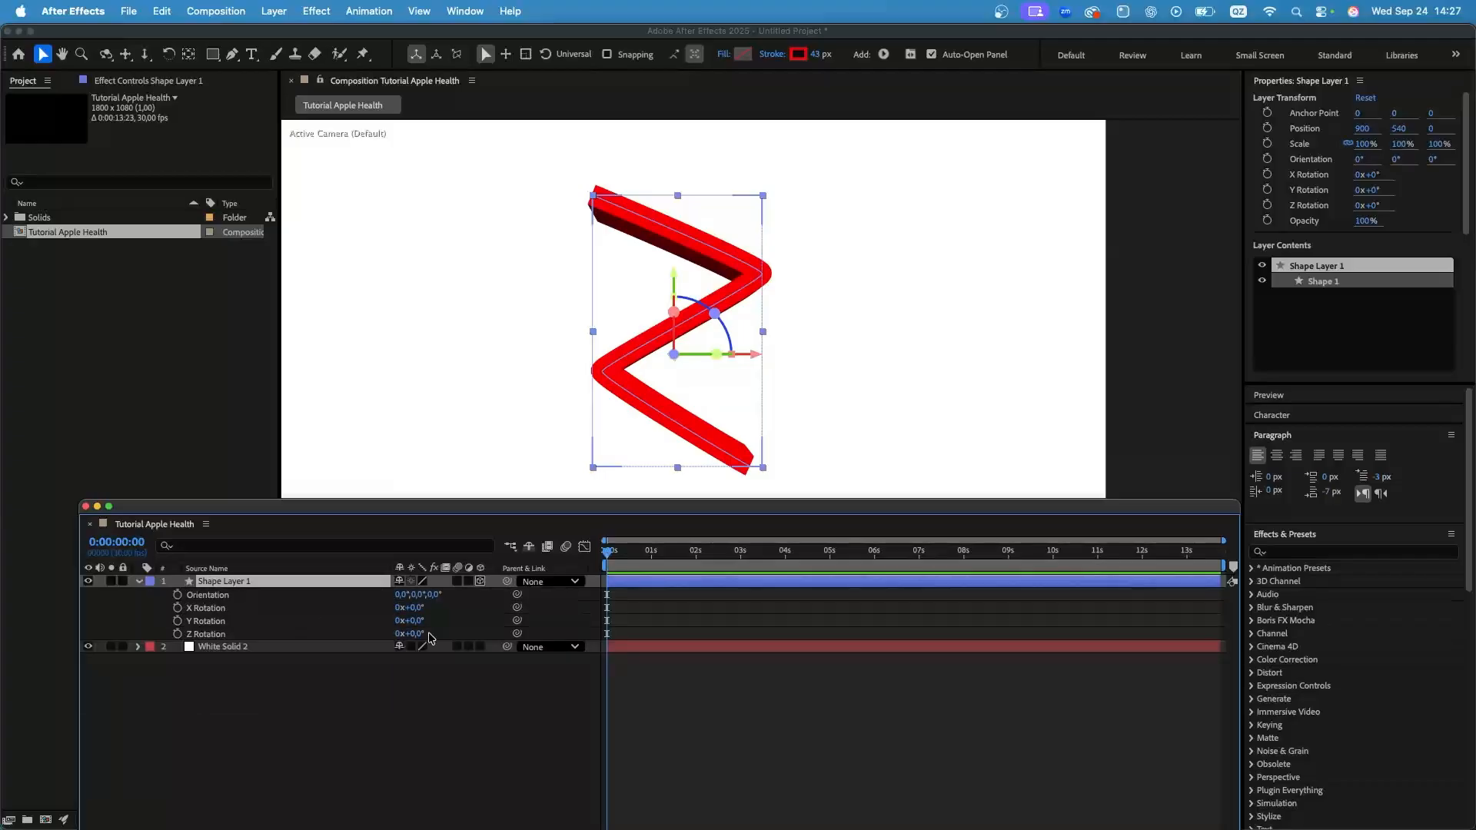
drag(415, 620, 512, 625)
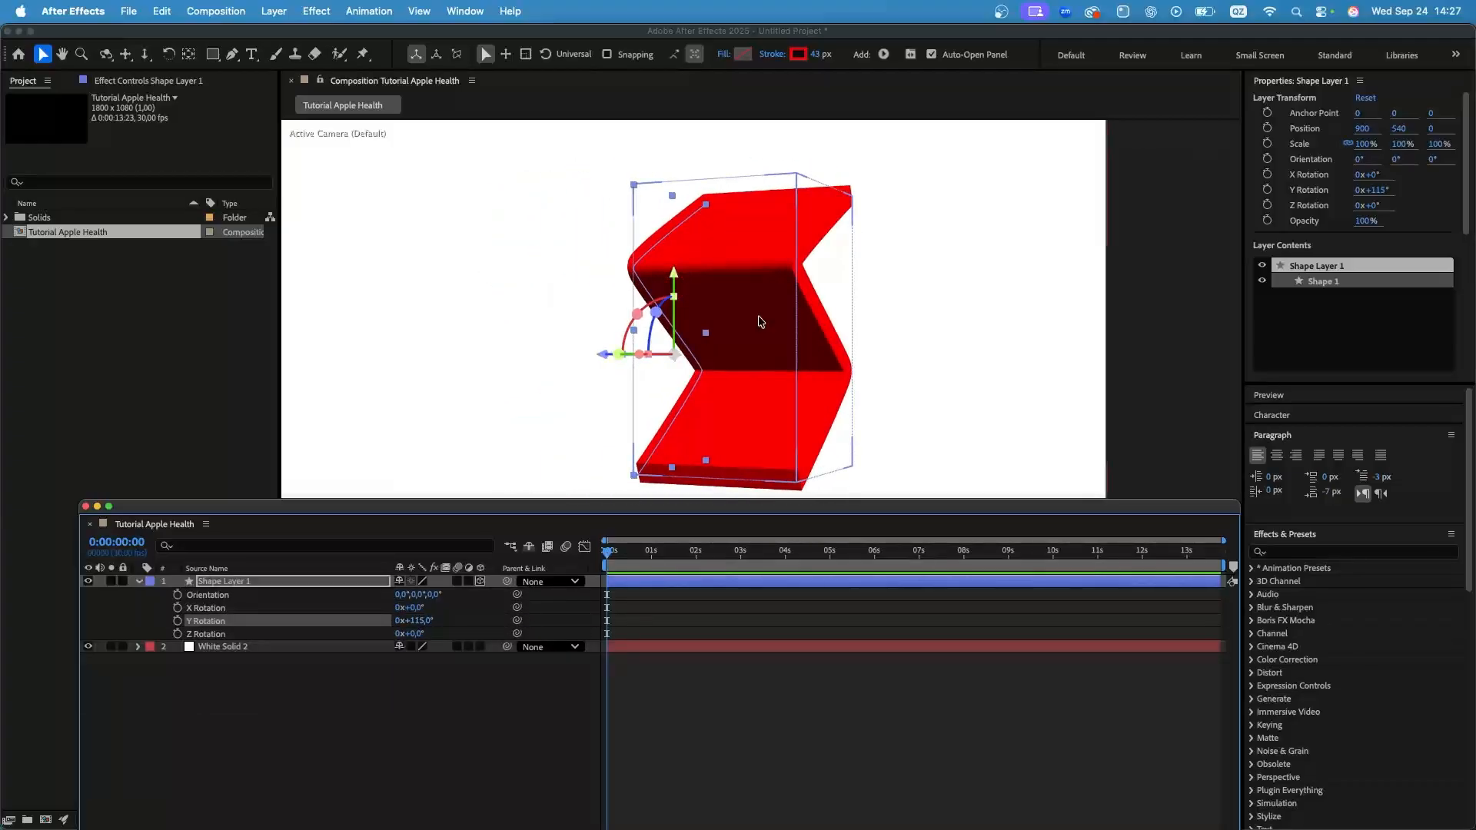
scroll(761, 319, down, 1)
scroll(768, 358, up, 1)
scroll(704, 428, down, 3)
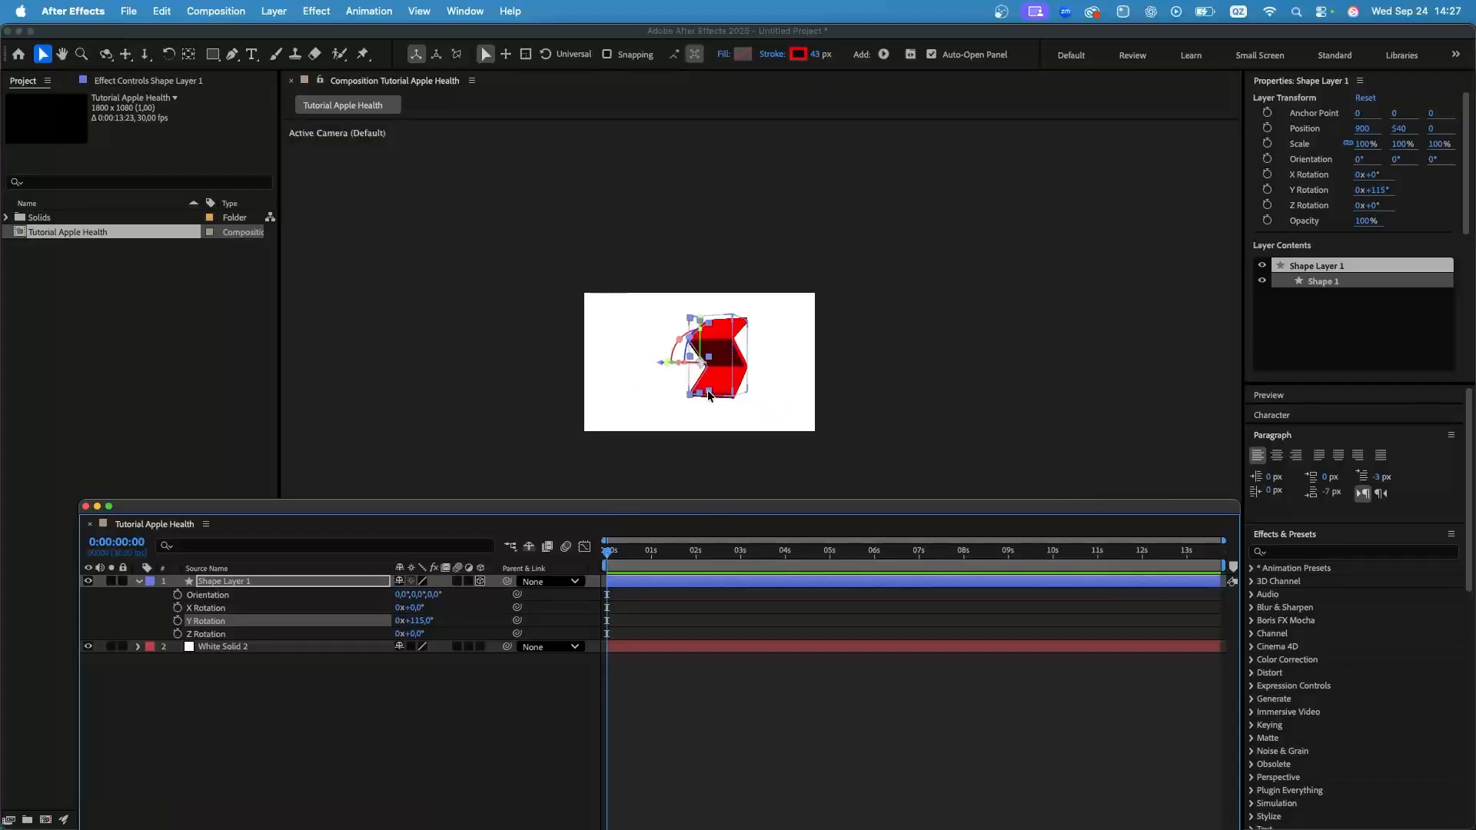
scroll(707, 390, up, 3)
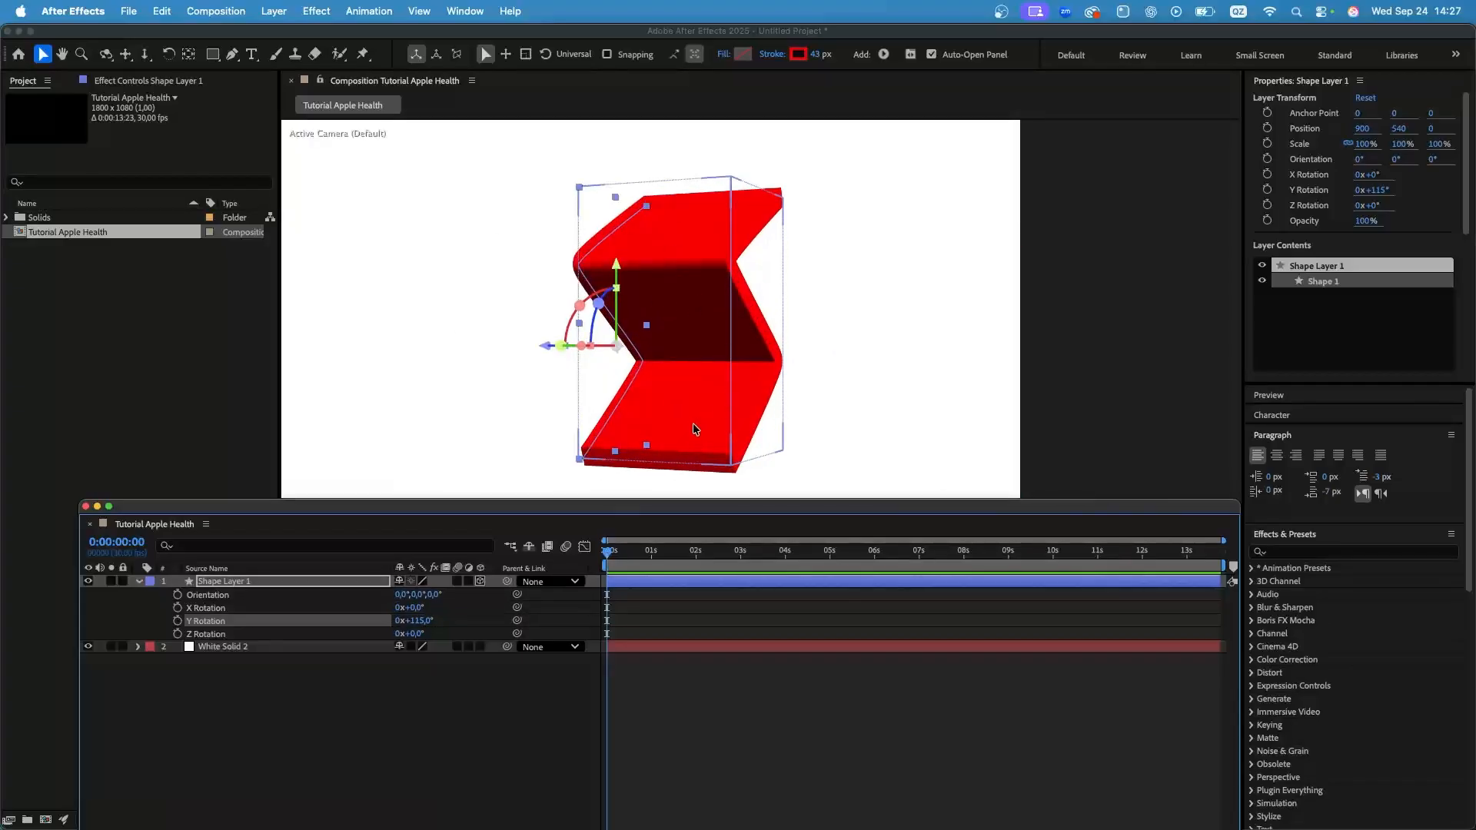
Delete the extruded zigzag shape layer and lower the floating timeline to free more canvas space.
click(241, 582)
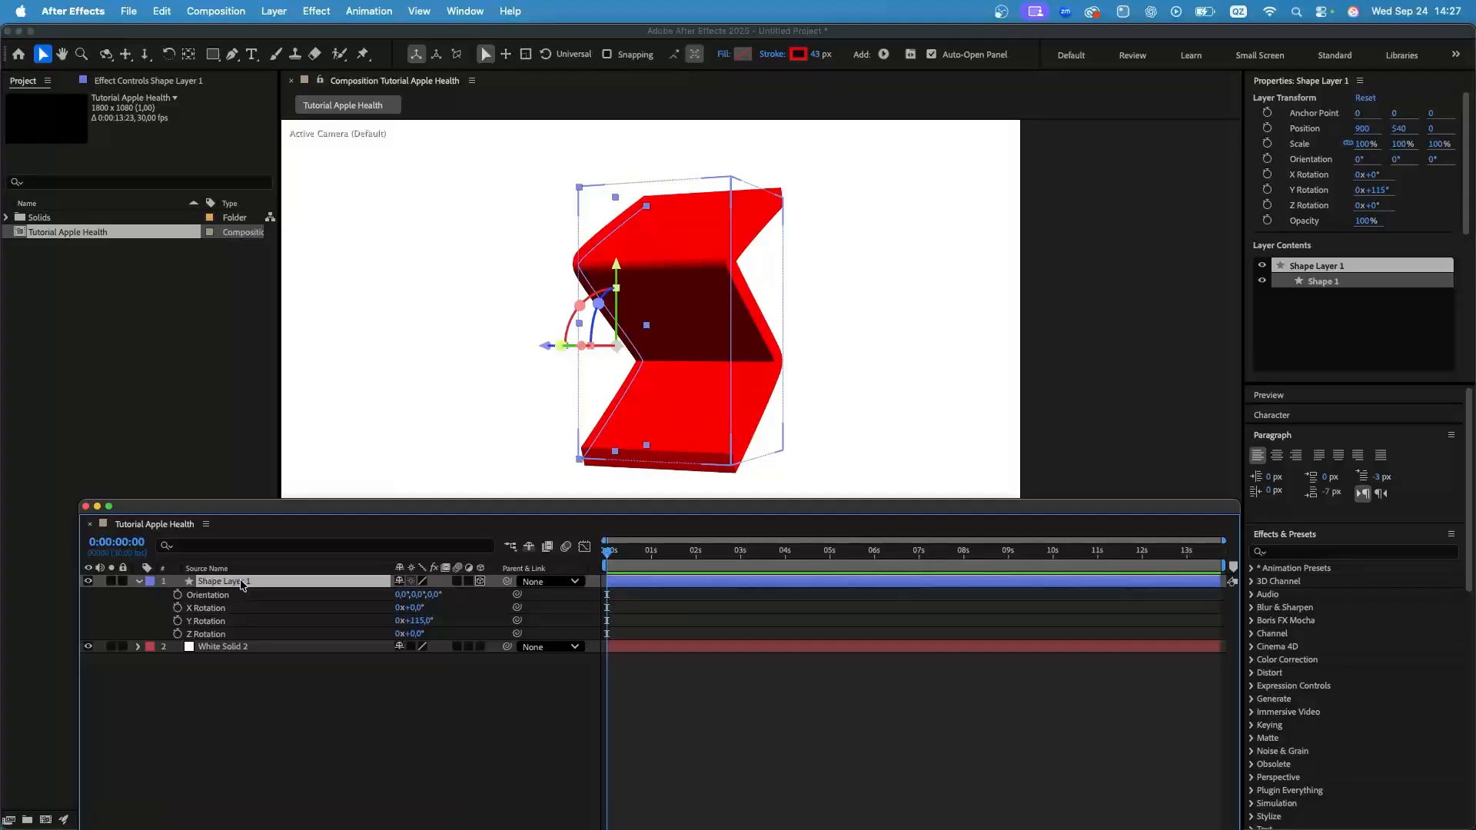
key(Delete)
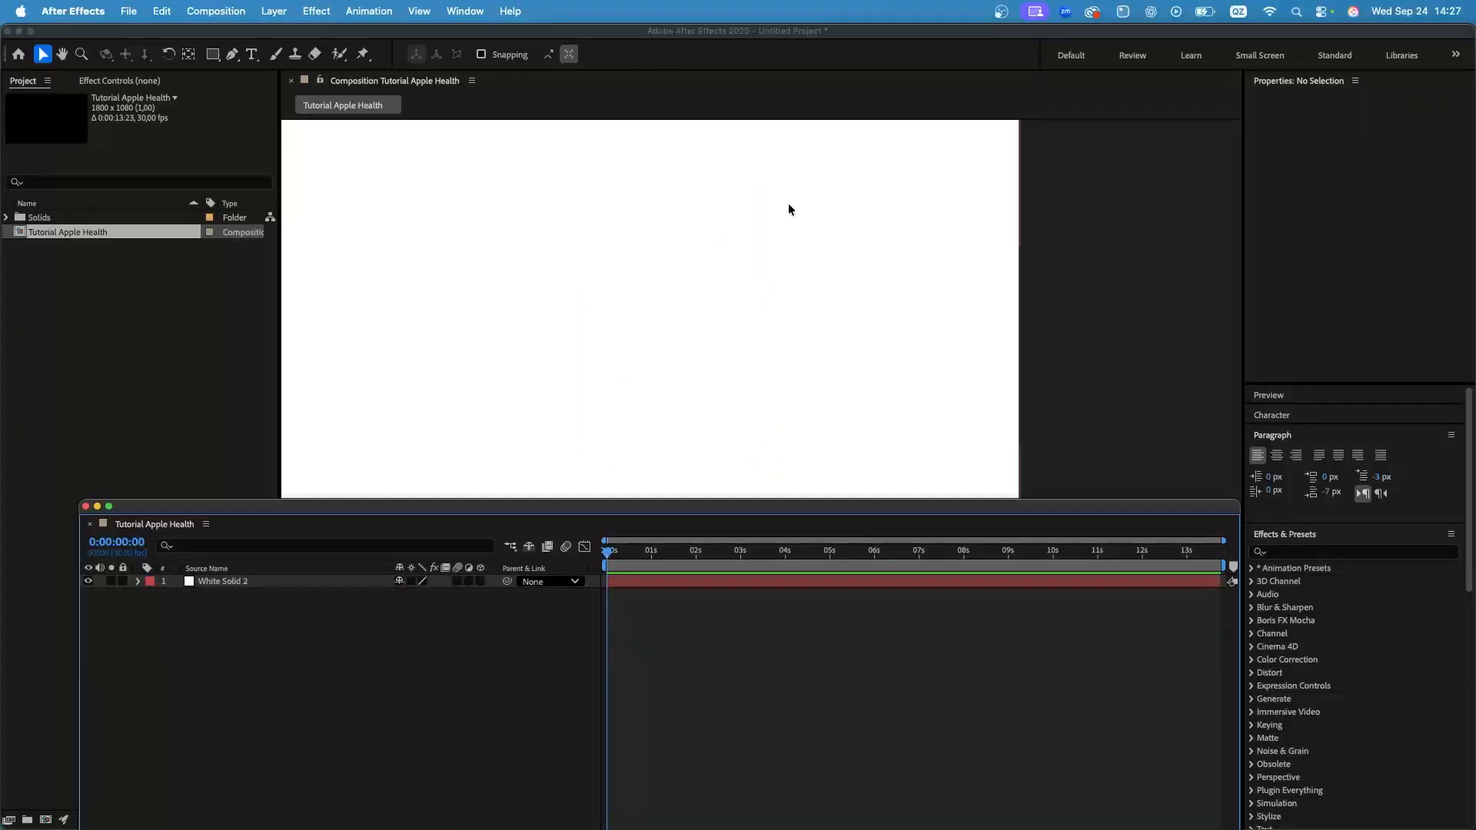
scroll(638, 287, down, 1)
scroll(643, 290, up, 5)
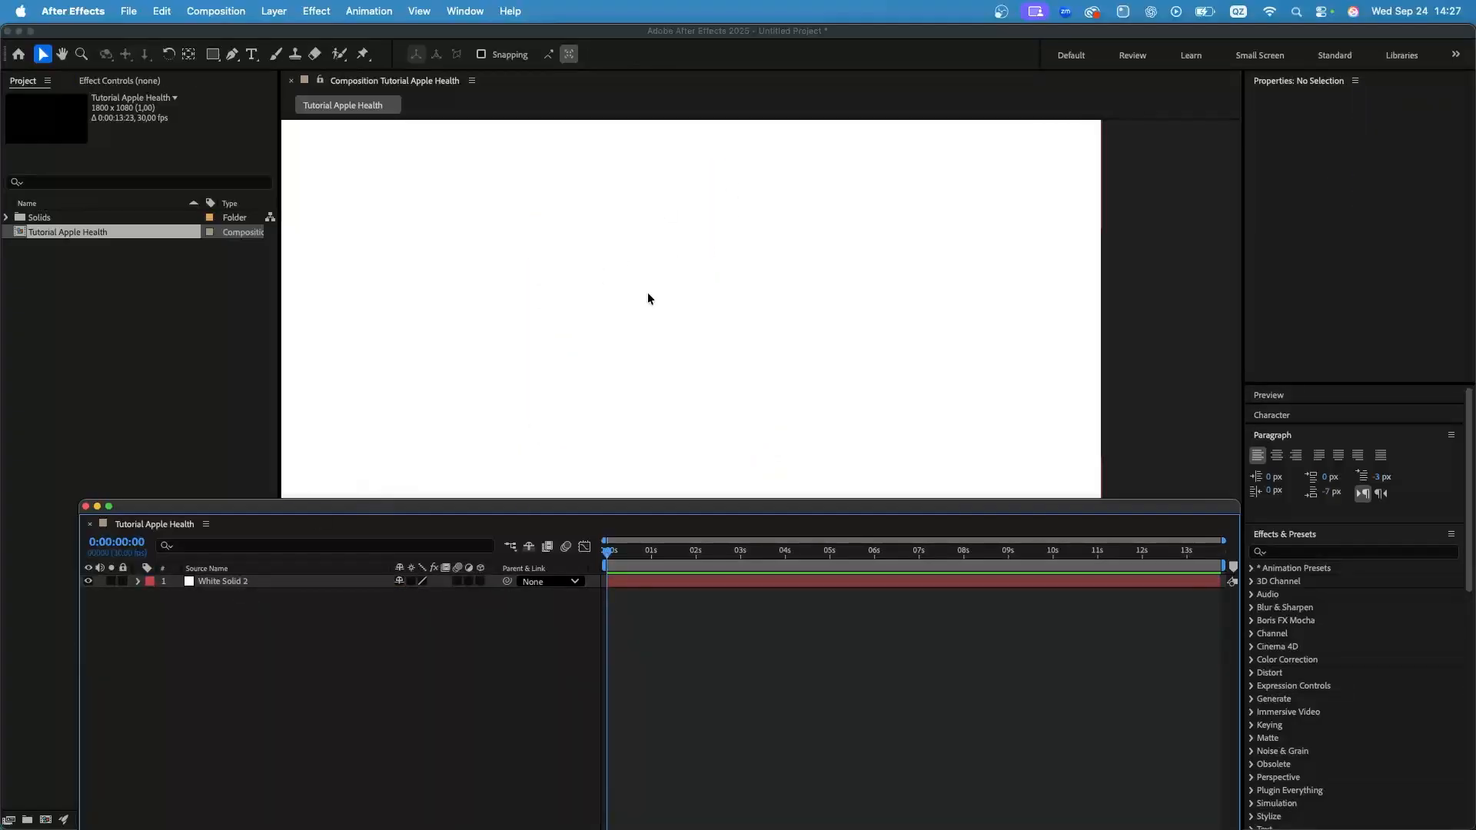
drag(476, 498, 473, 552)
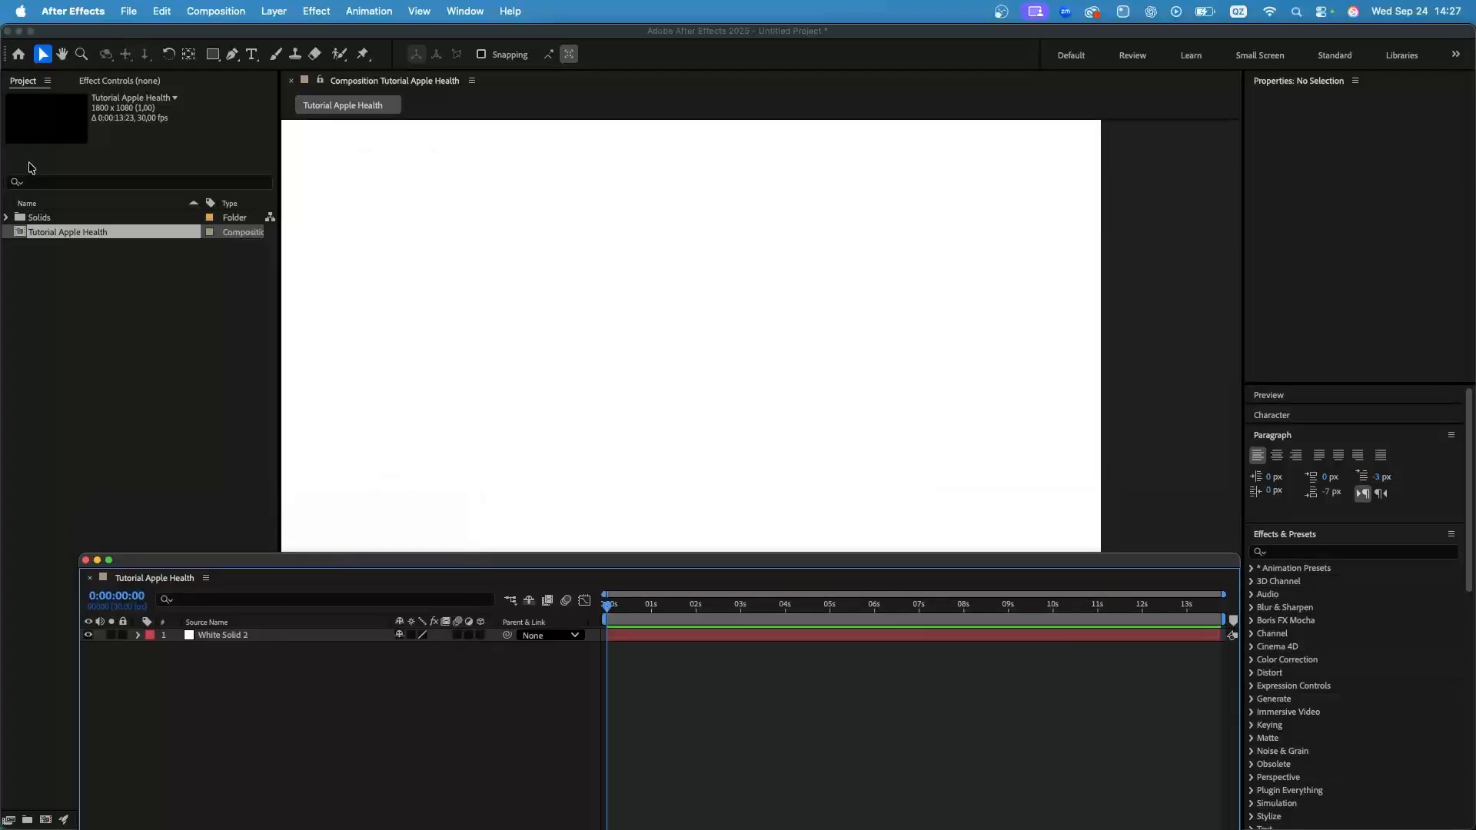
Draw an open three-point path with the Pen tool, running flat and then curving upward to the right.
click(231, 57)
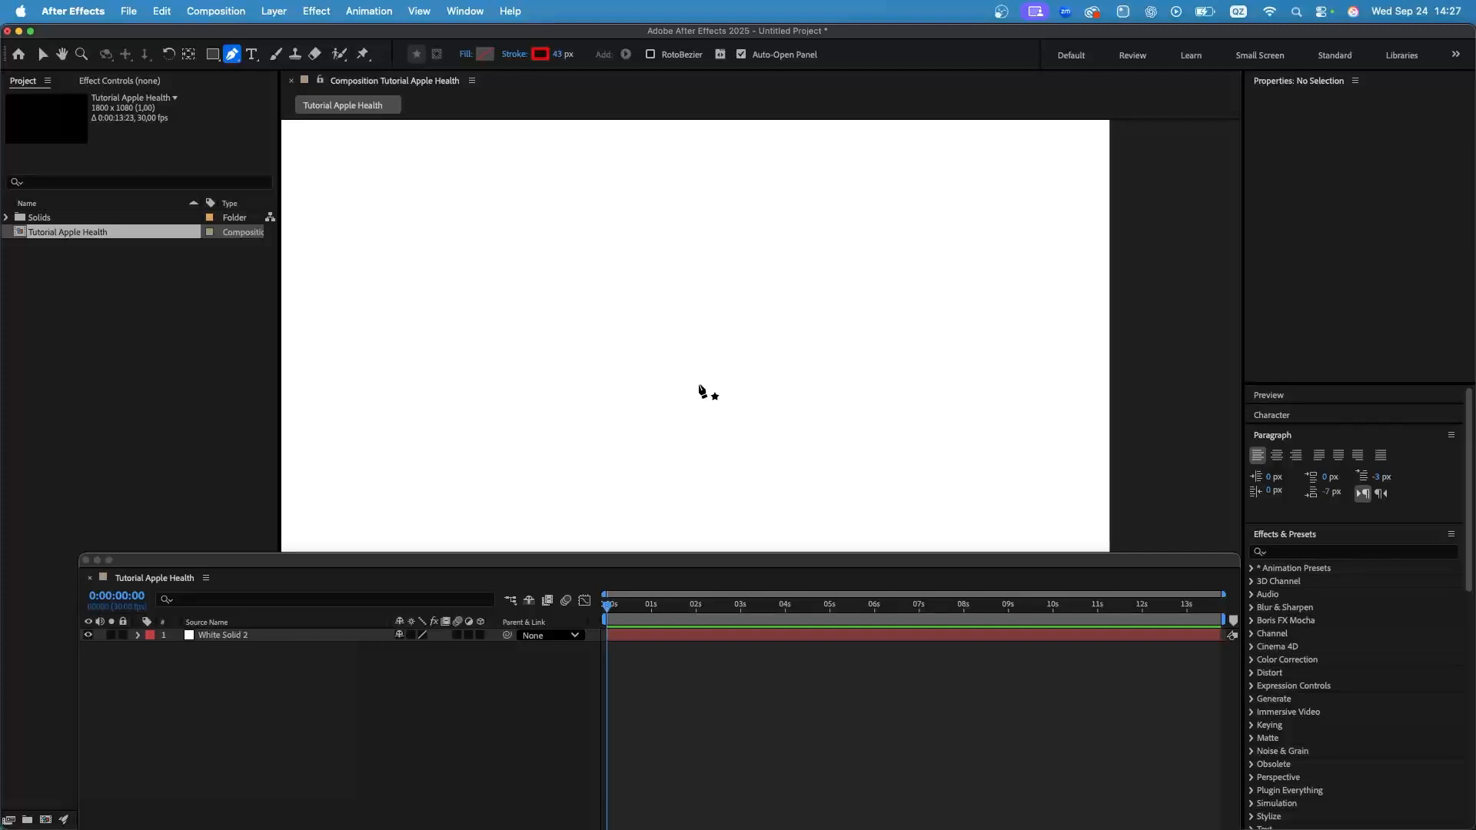
click(555, 410)
drag(680, 413, 744, 411)
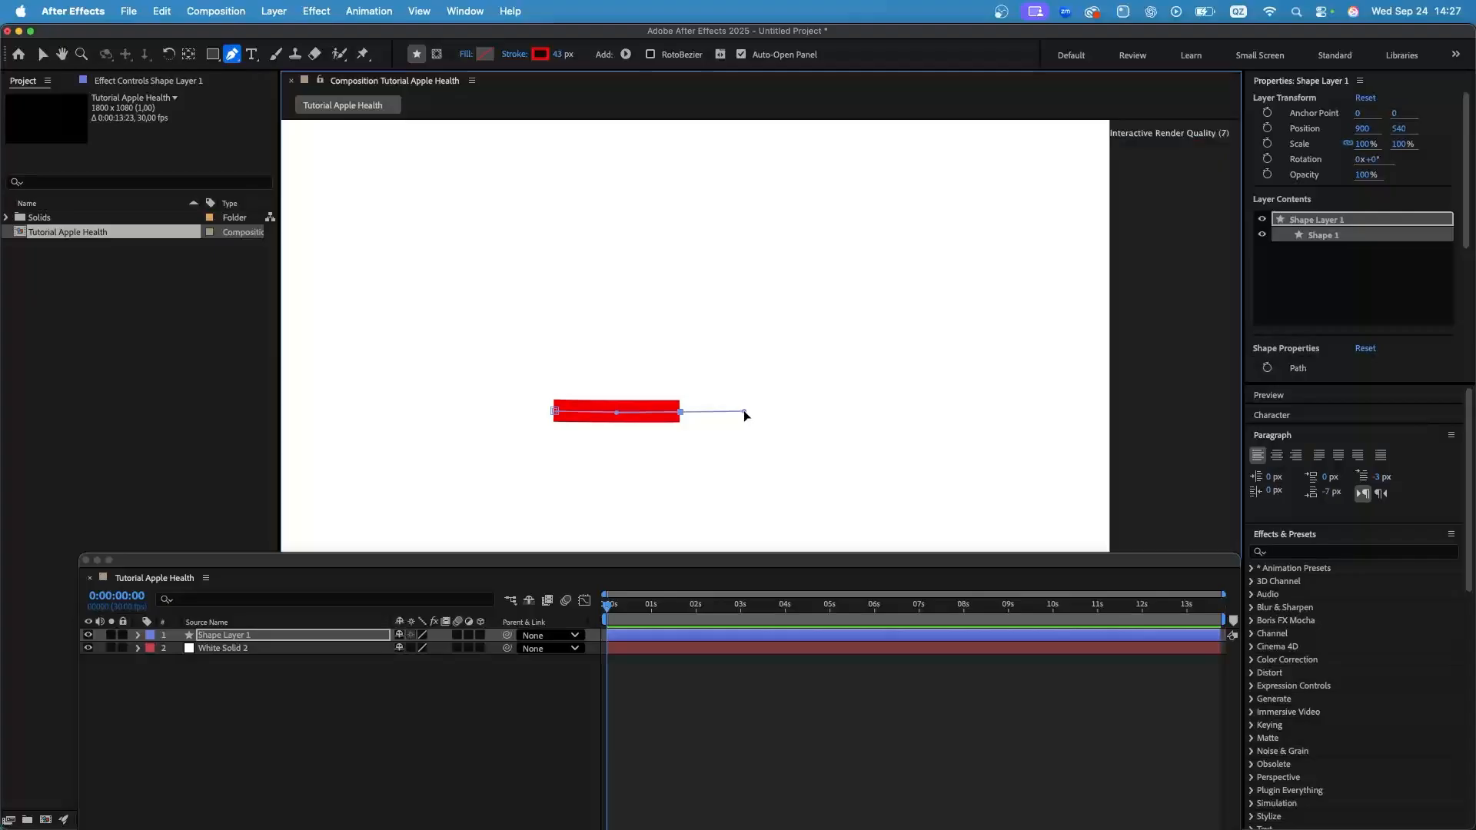
drag(893, 265, 912, 154)
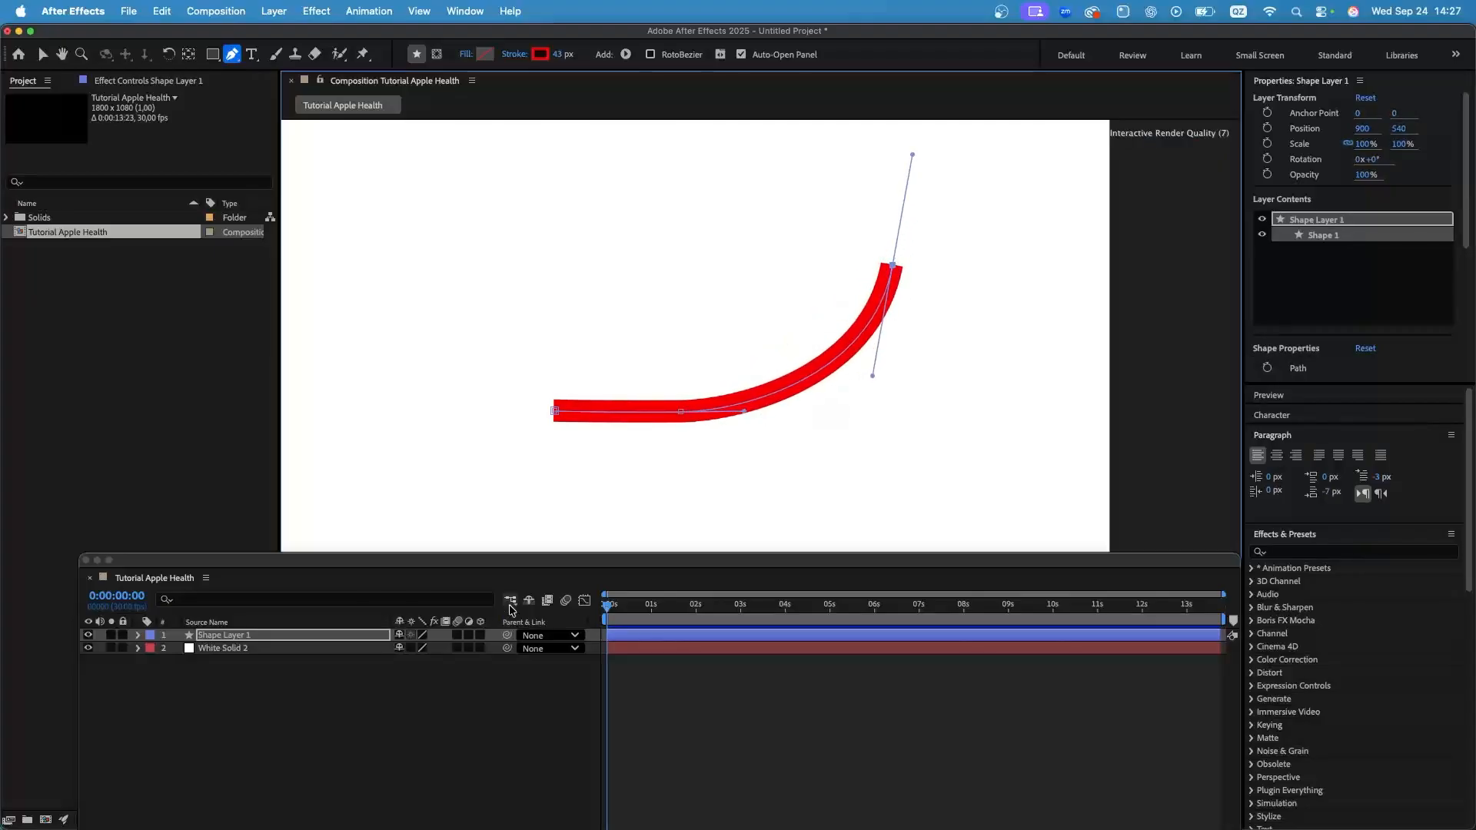
Make the red curved shape layer 3D and increase its extrusion depth to form a ramp.
click(480, 635)
click(139, 640)
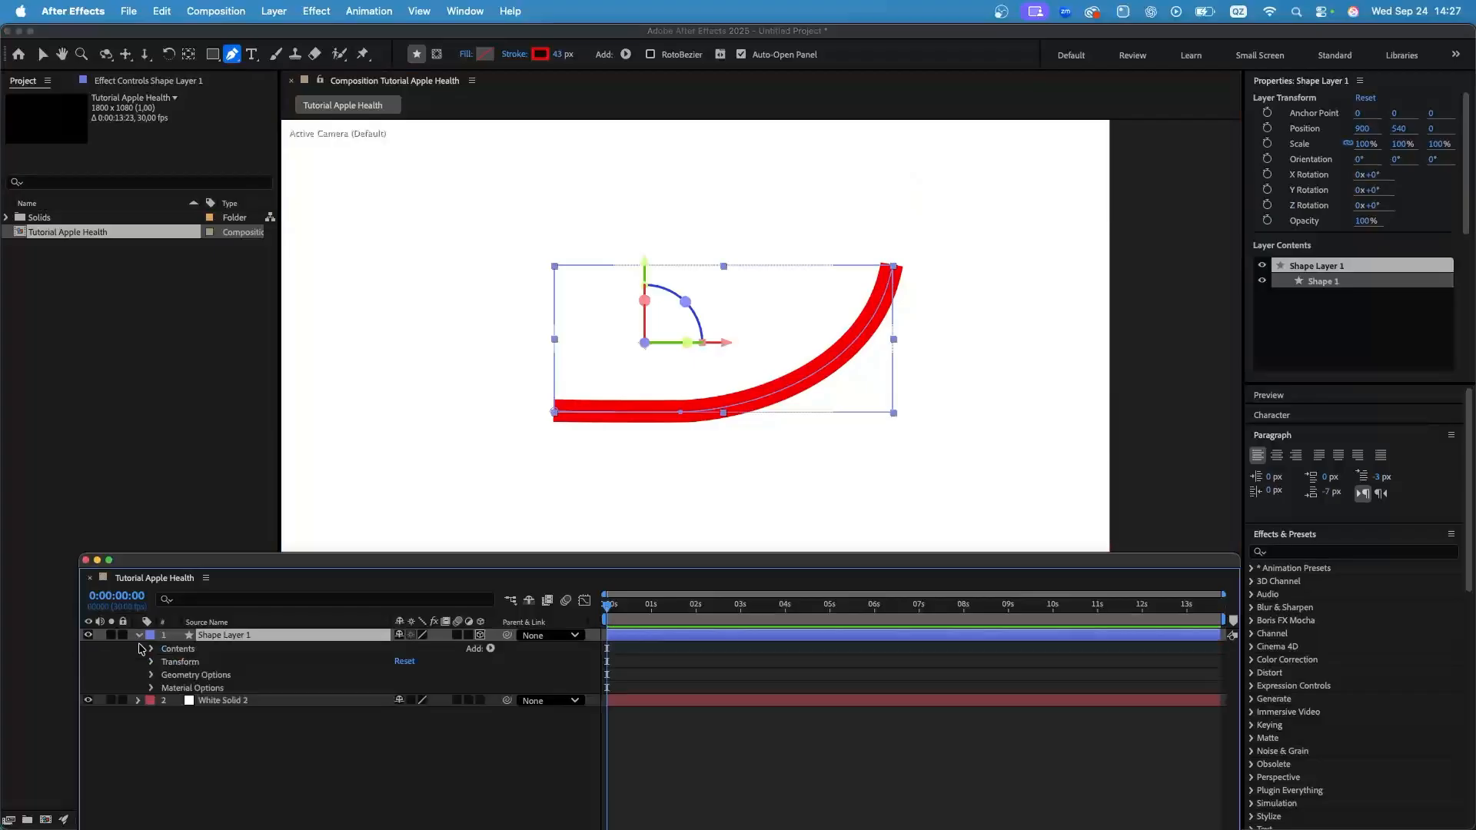
click(152, 676)
drag(402, 728, 897, 711)
Set the extruded ramp's Y rotation to -45° and delete its shape layer.
click(258, 637)
key(r)
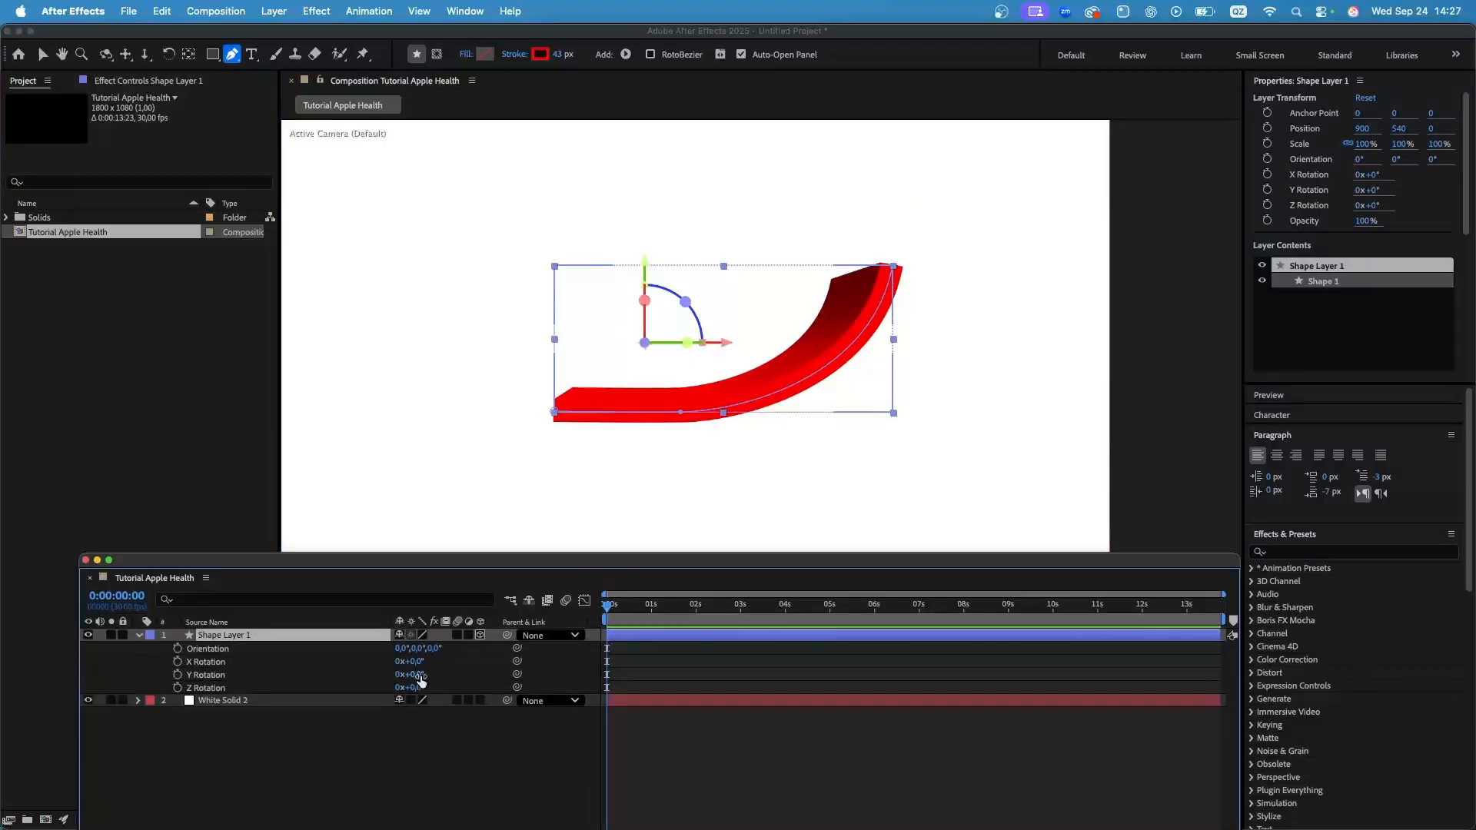
drag(419, 675, 370, 674)
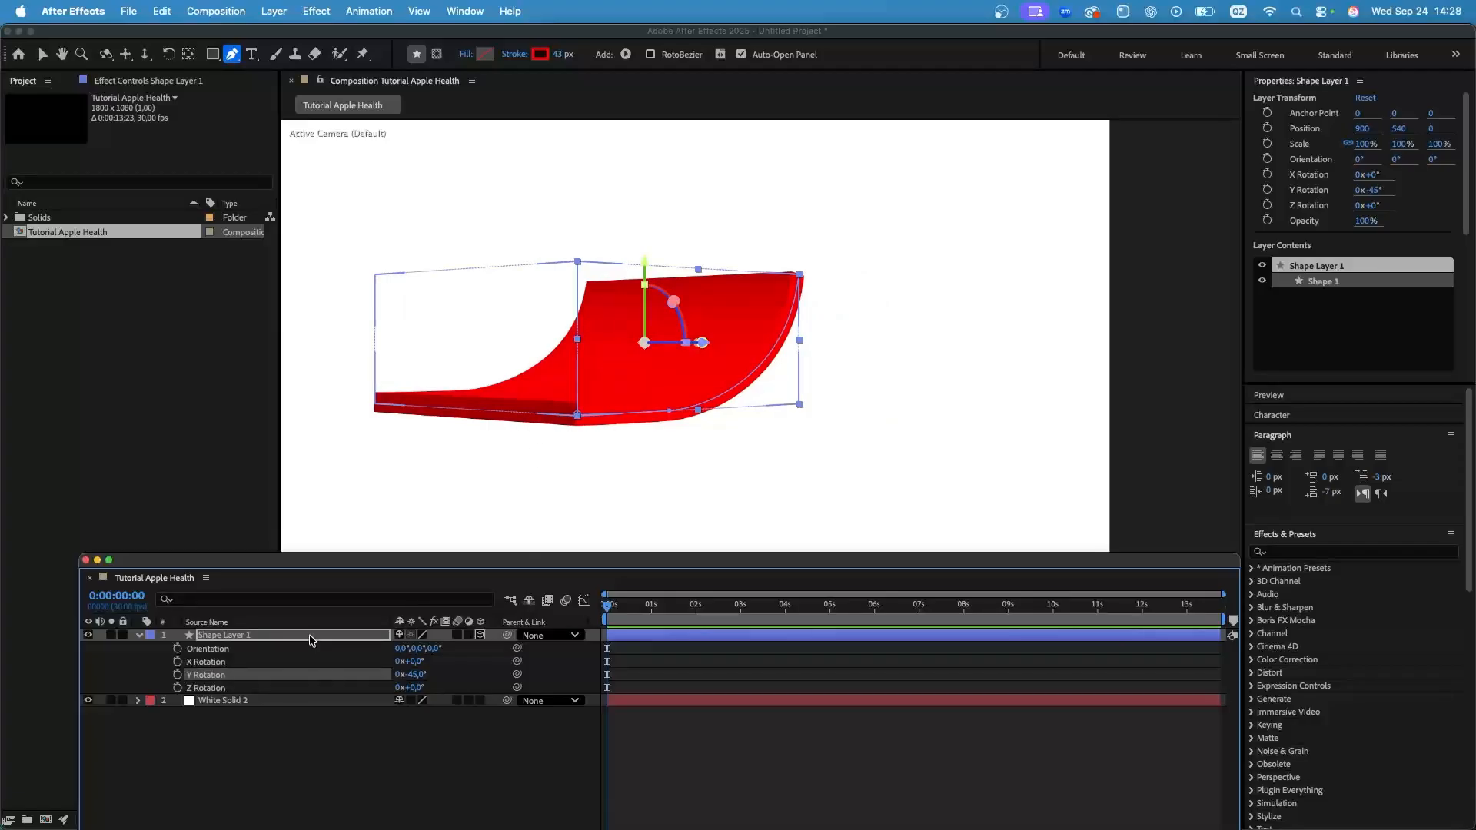
key(Delete)
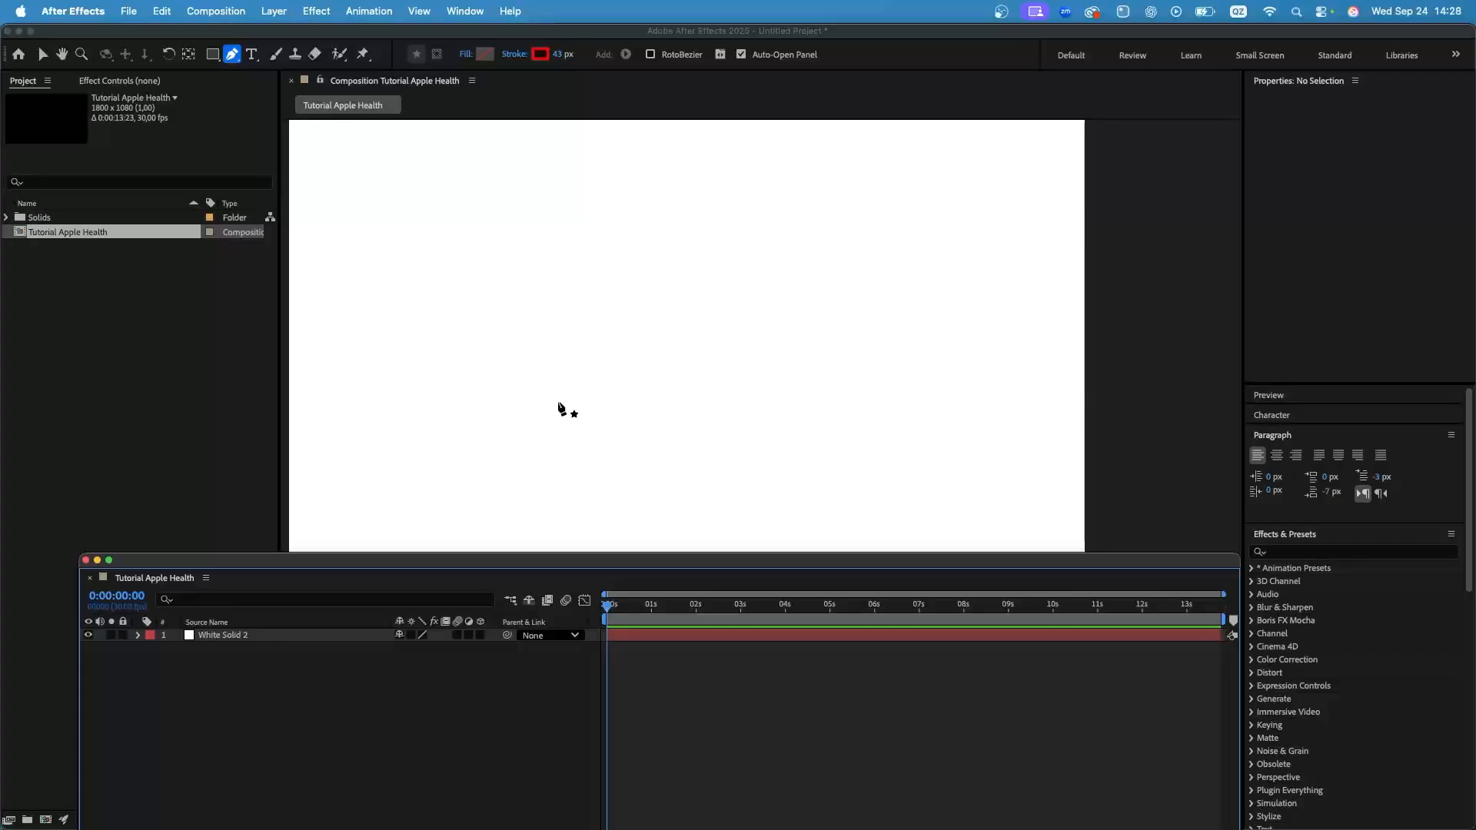
Draw a smooth curve with the Pen tool from a flat start at lower centre, rising vertically to the canvas's upper edge.
drag(558, 400, 699, 401)
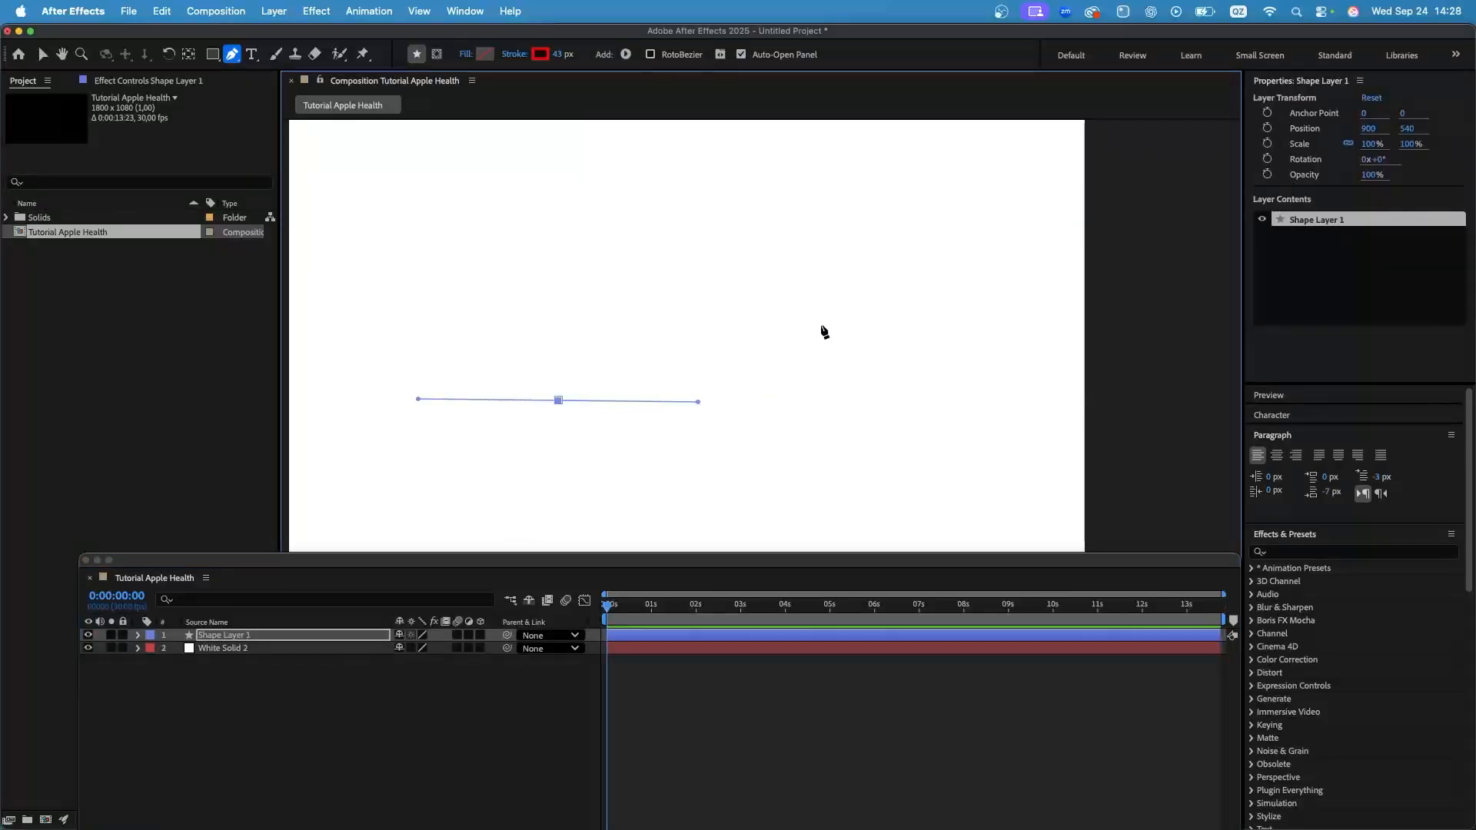
mouse_move(818, 202)
mouse_down()
mouse_move(817, 98)
mouse_move(822, 137)
mouse_up()
drag(818, 333, 821, 219)
drag(819, 415, 821, 474)
scroll(592, 535, down, 3)
scroll(597, 536, up, 3)
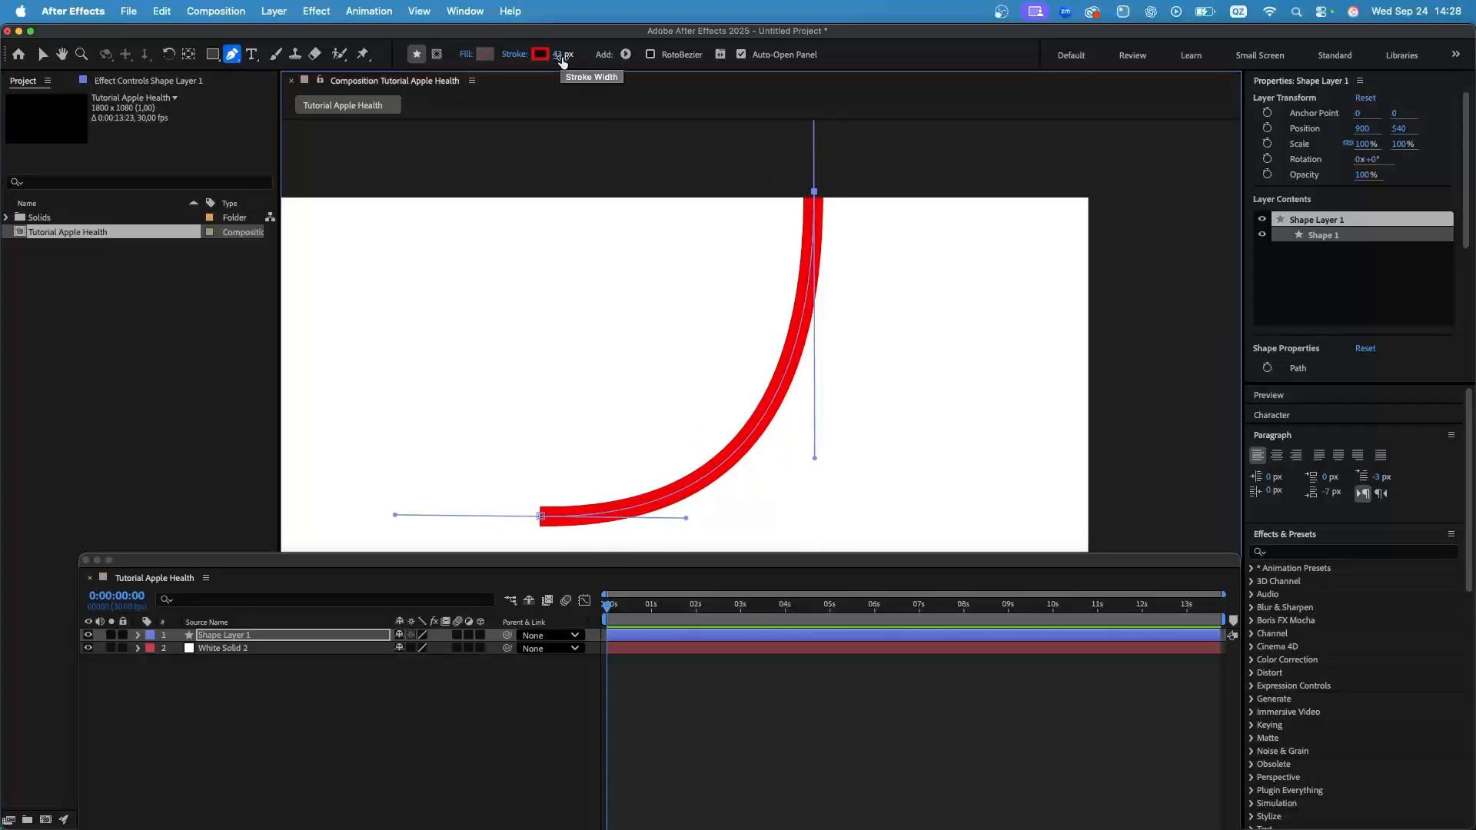
Set the curve's stroke width to 17 px and its stroke colour to magenta.
drag(560, 58, 543, 55)
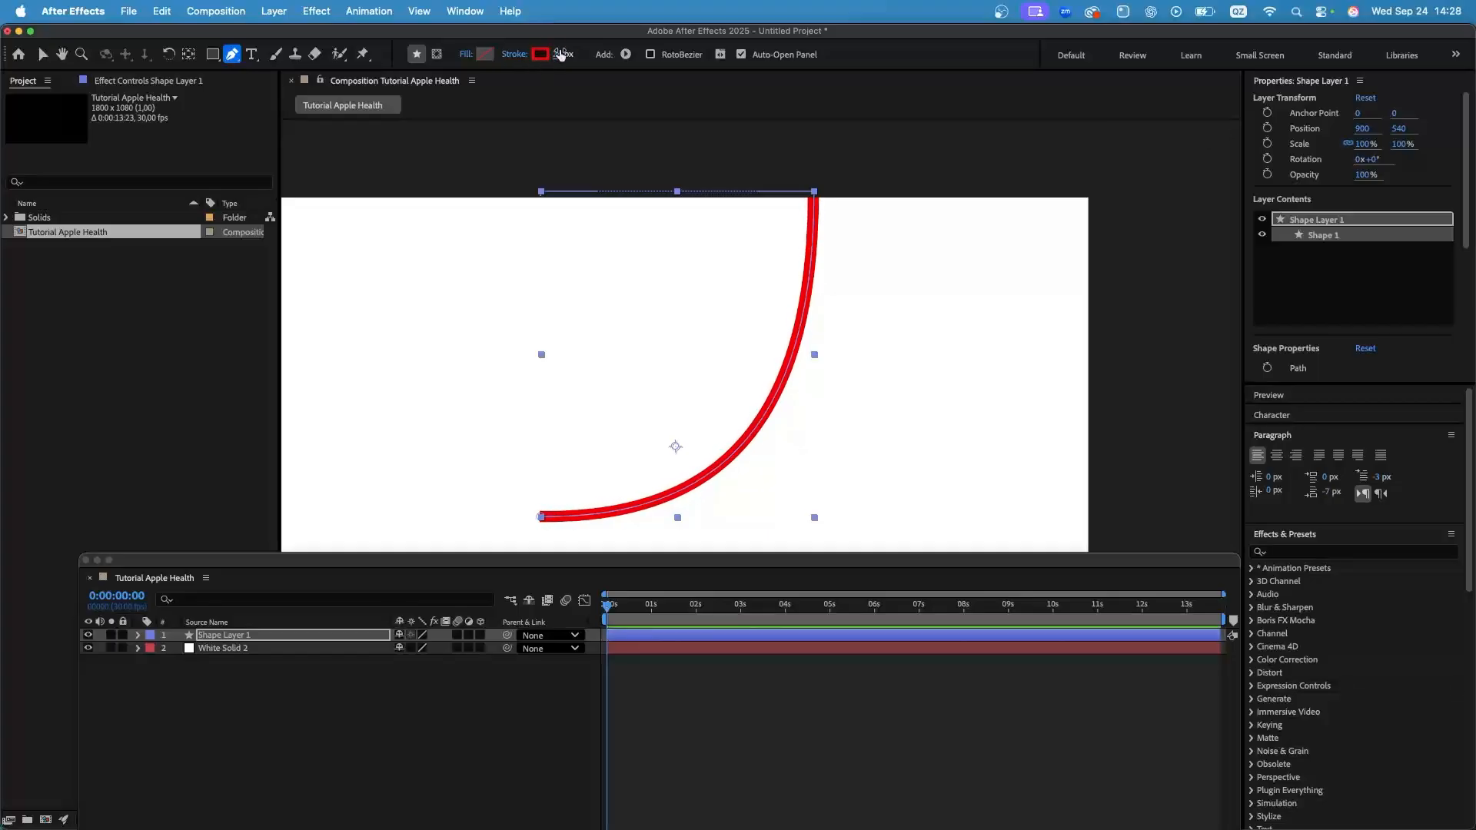
drag(562, 54, 548, 54)
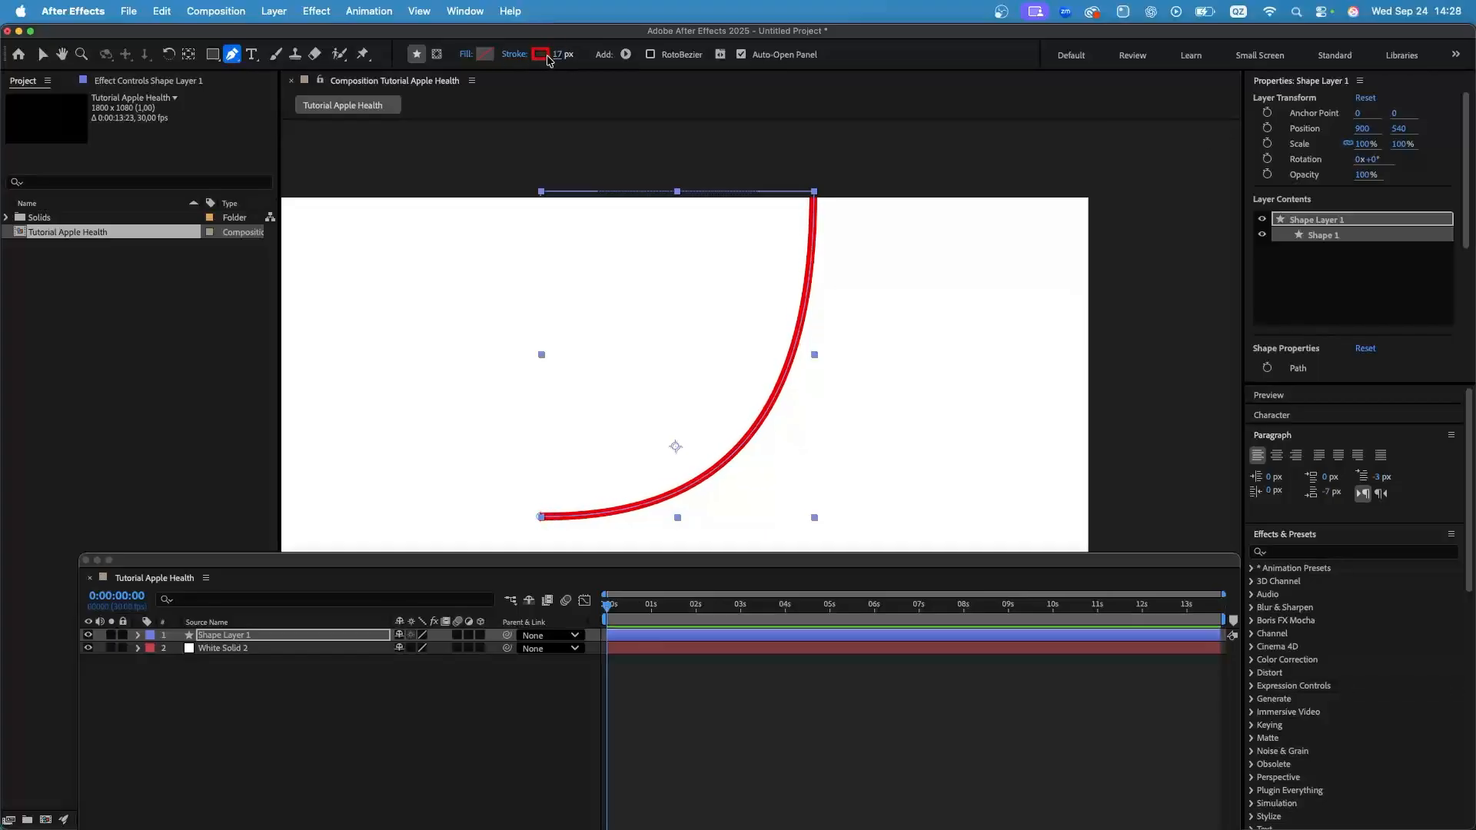
click(540, 53)
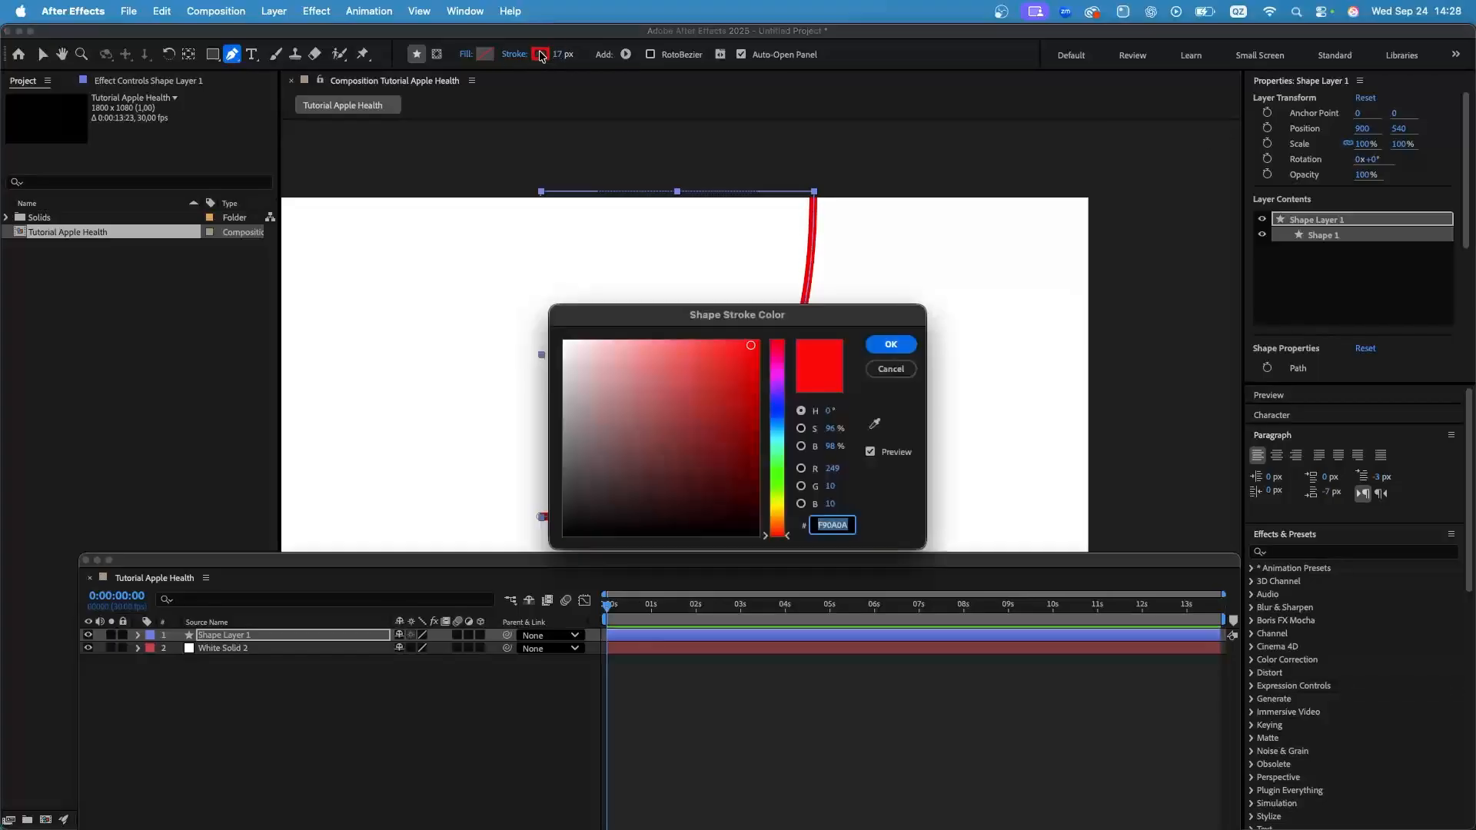
click(781, 366)
click(886, 344)
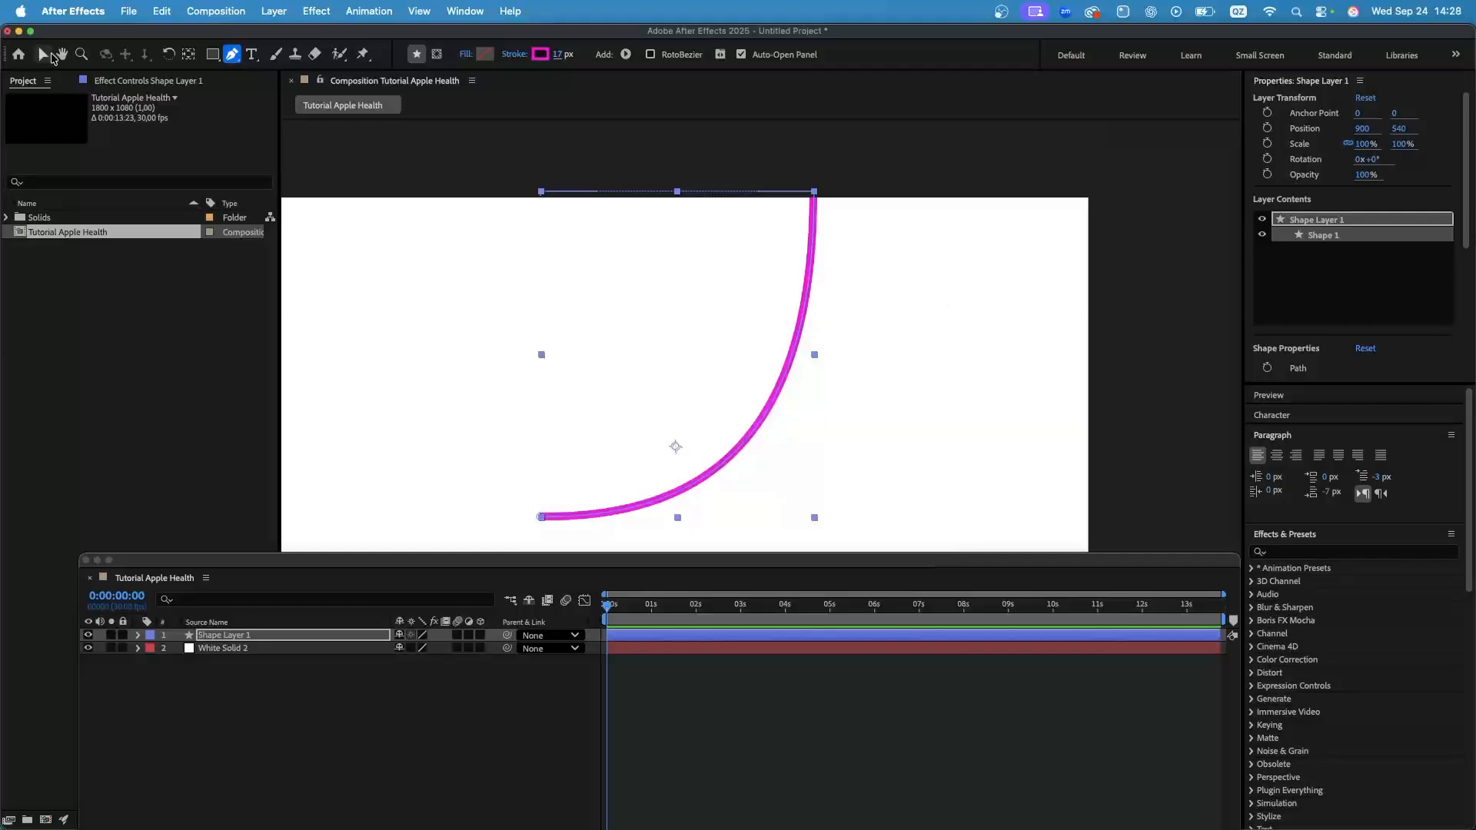
Make the magenta curve layer 3D and set its extrusion depth to 300.
click(52, 55)
scroll(808, 501, up, 1)
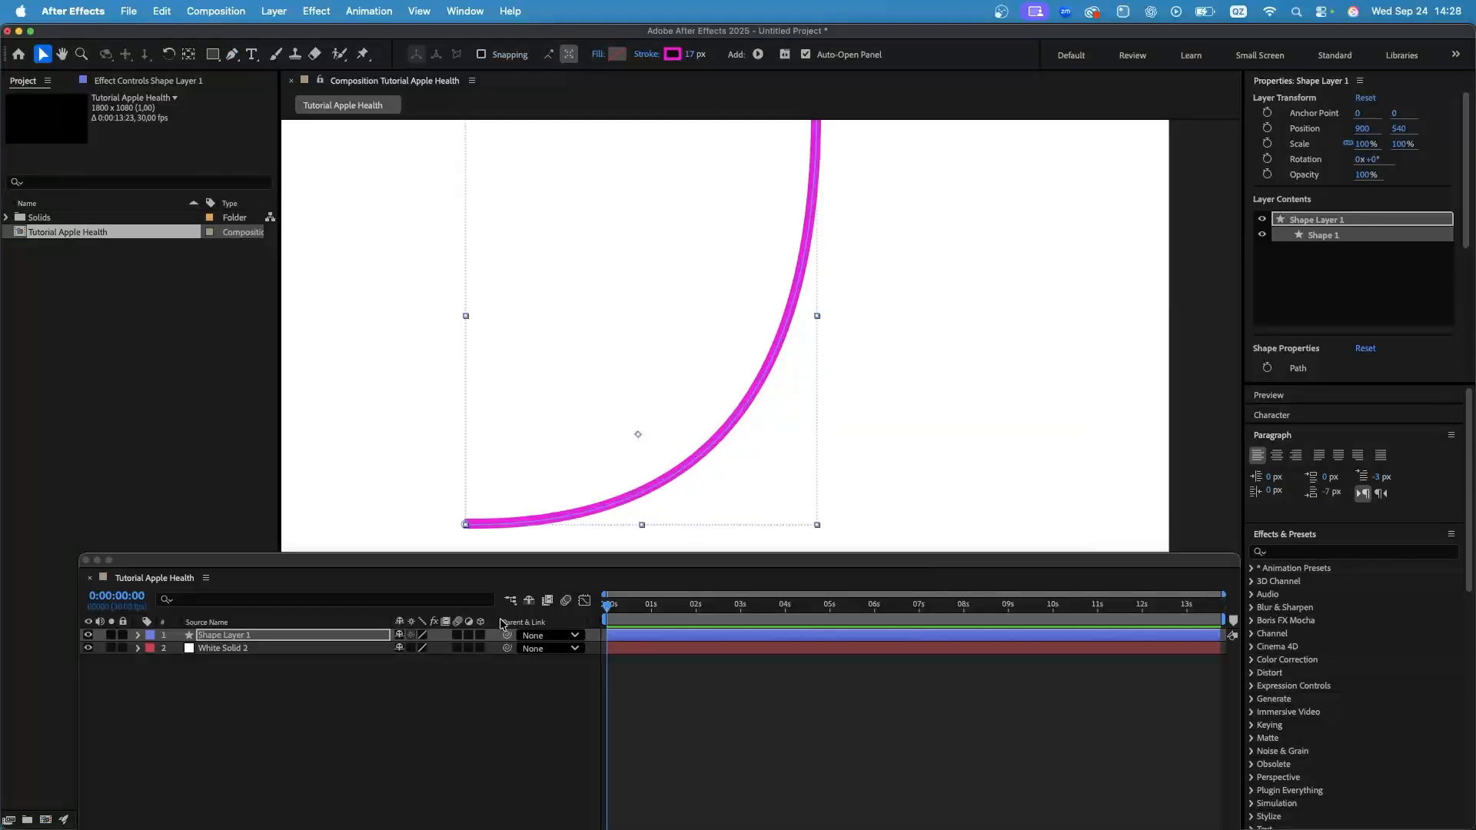
click(481, 635)
click(139, 635)
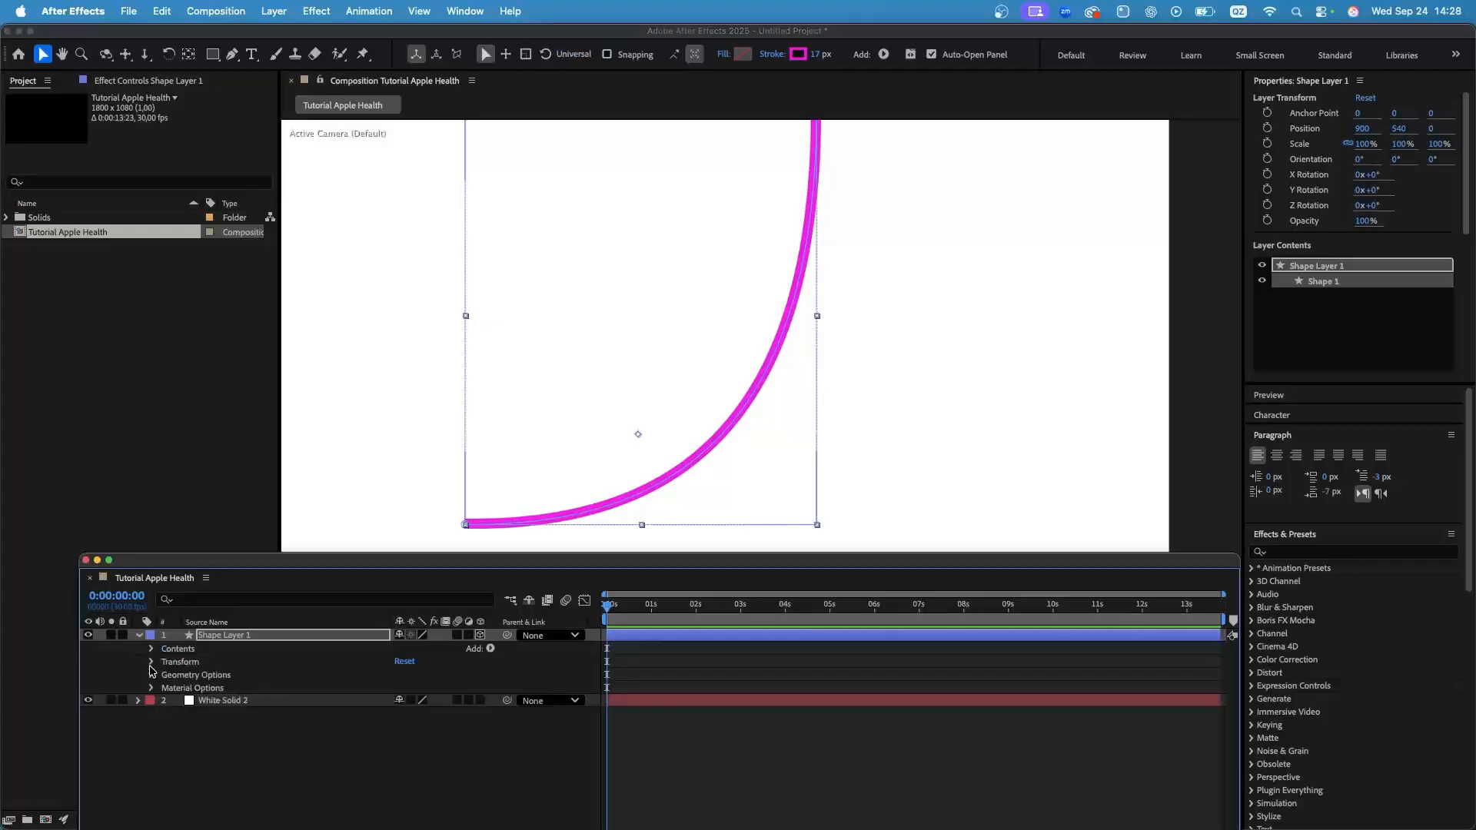
click(151, 676)
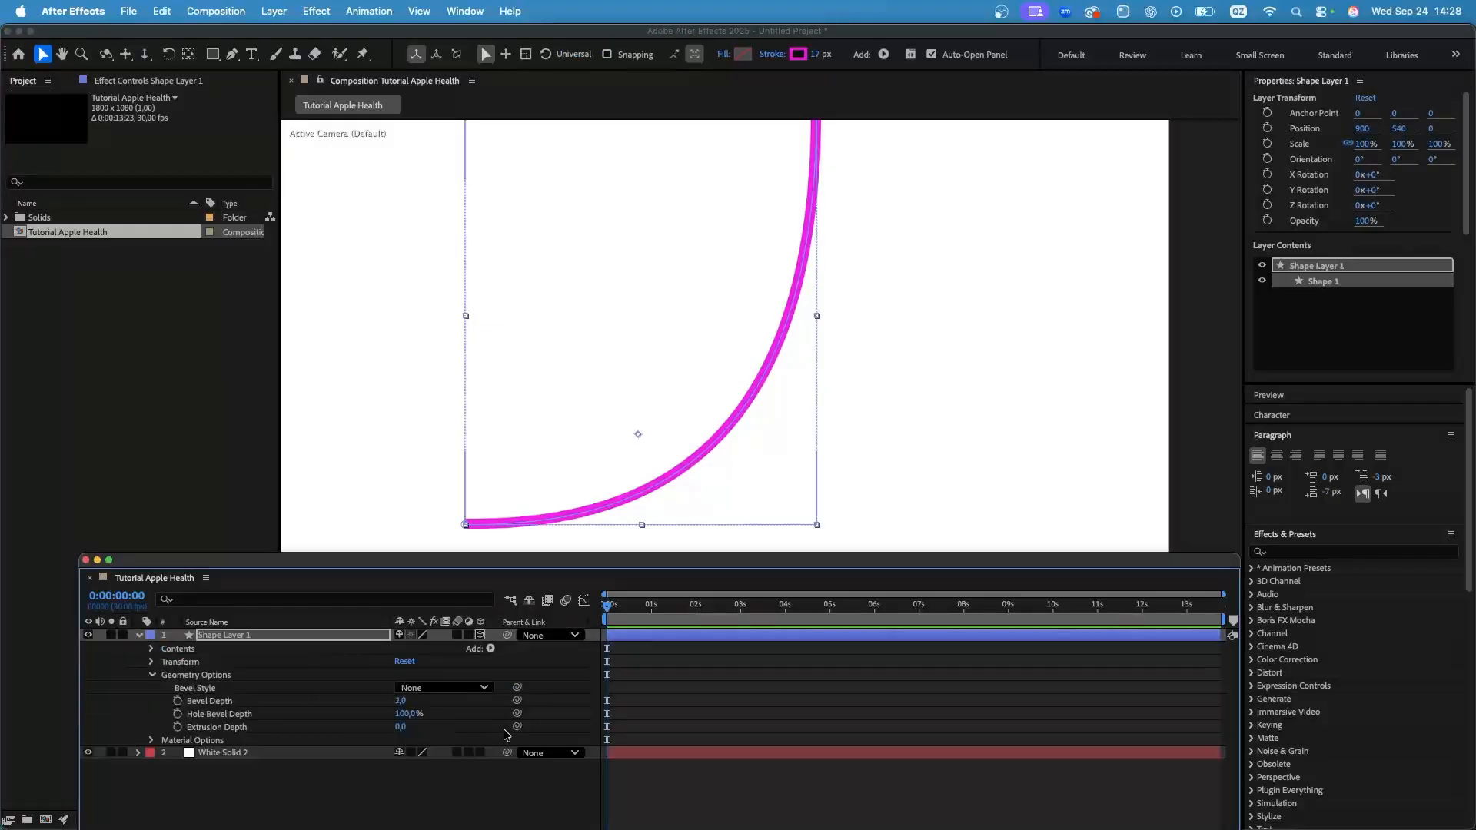
click(401, 728)
text(30)
key(Return)
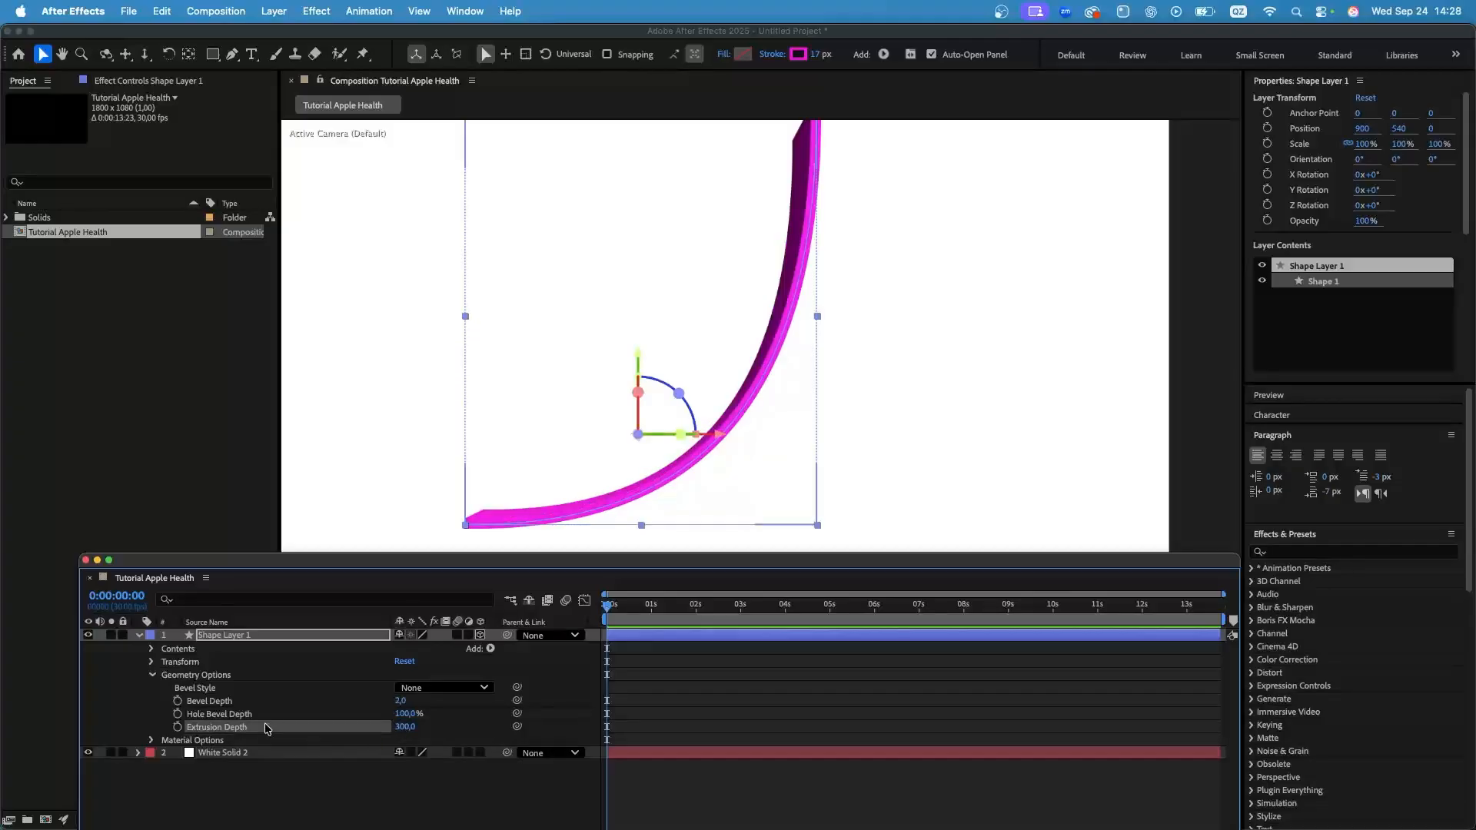
Set the extruded curve's Y rotation to -53°.
key(r)
drag(415, 675, 380, 683)
scroll(667, 255, down, 3)
scroll(667, 255, up, 2)
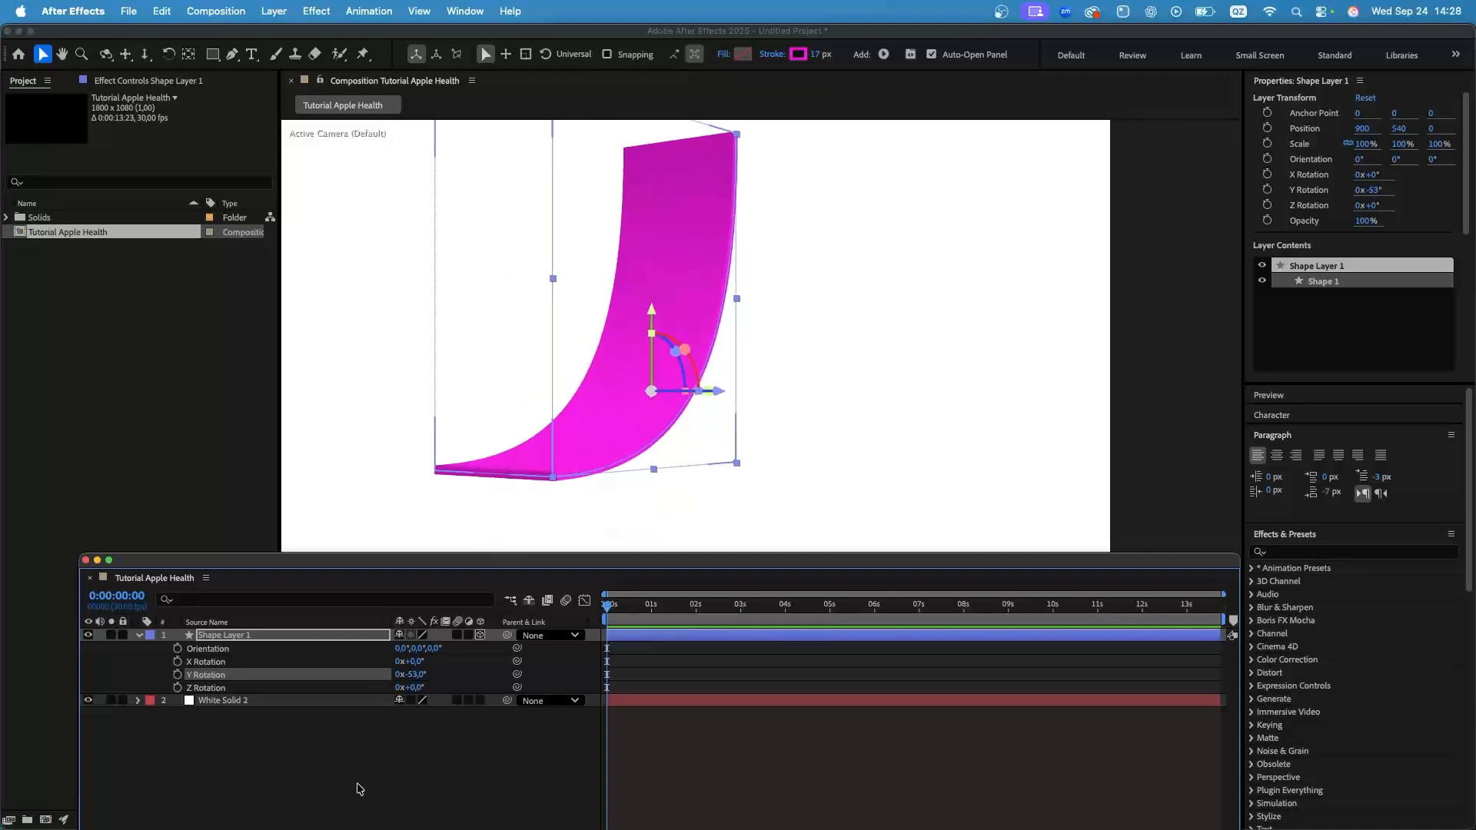
Set the extrusion depth of Shape Layer 1 to 350 and collapse its properties.
click(139, 635)
click(139, 635)
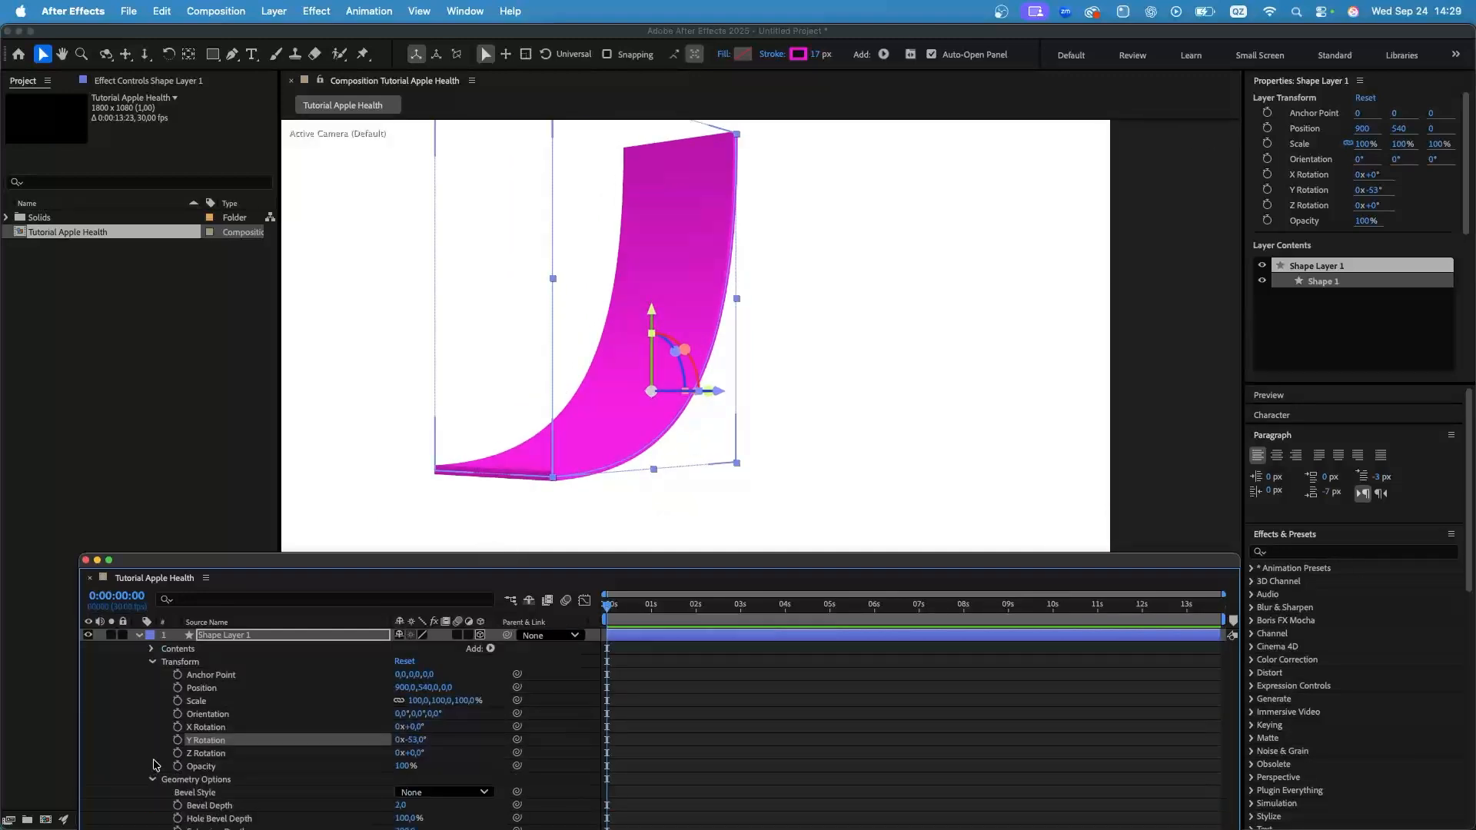
drag(412, 570, 415, 516)
click(405, 778)
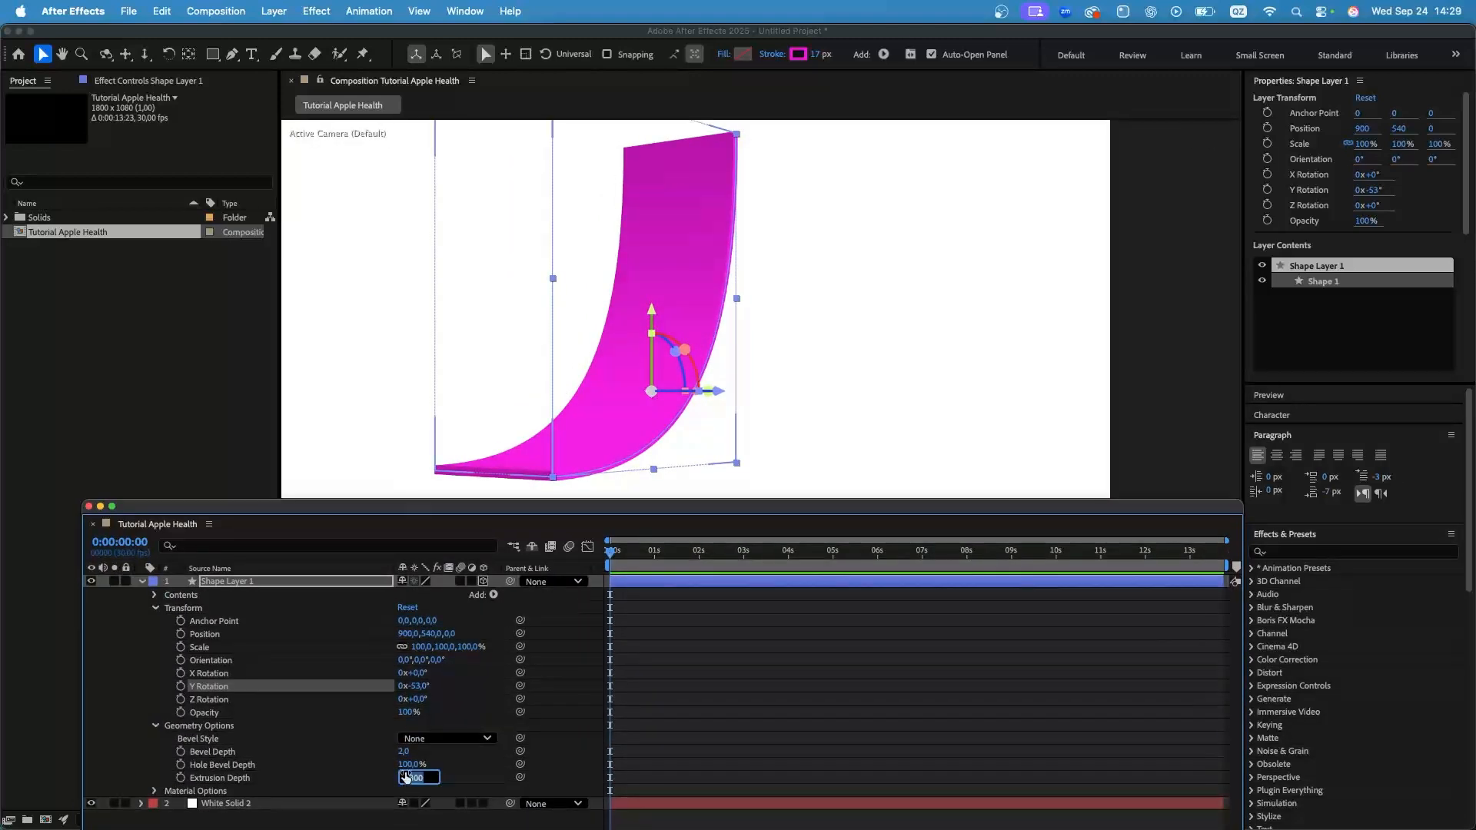
text(350)
key(Return)
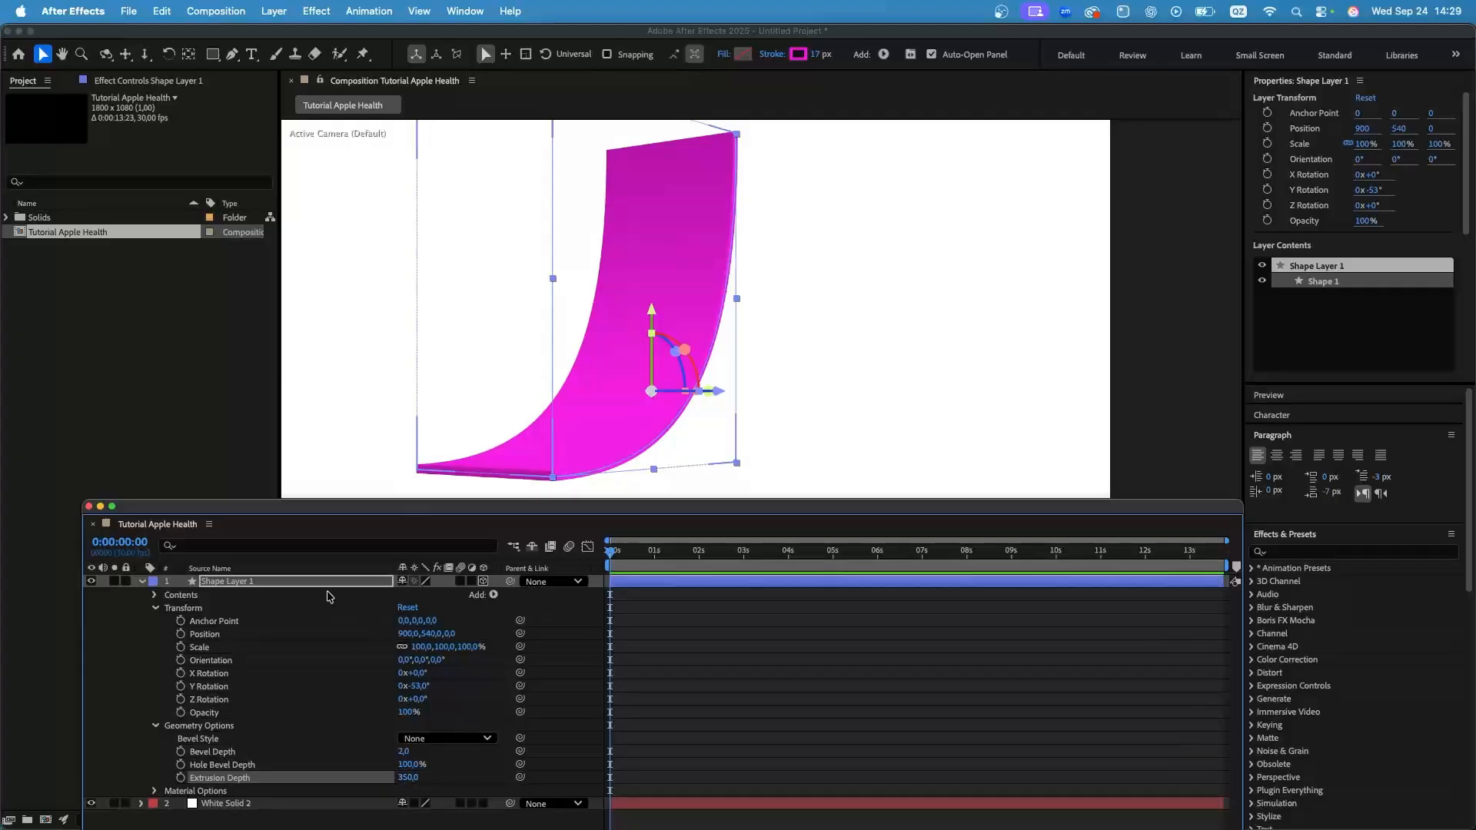
click(142, 582)
drag(304, 507, 291, 549)
scroll(442, 472, down, 2)
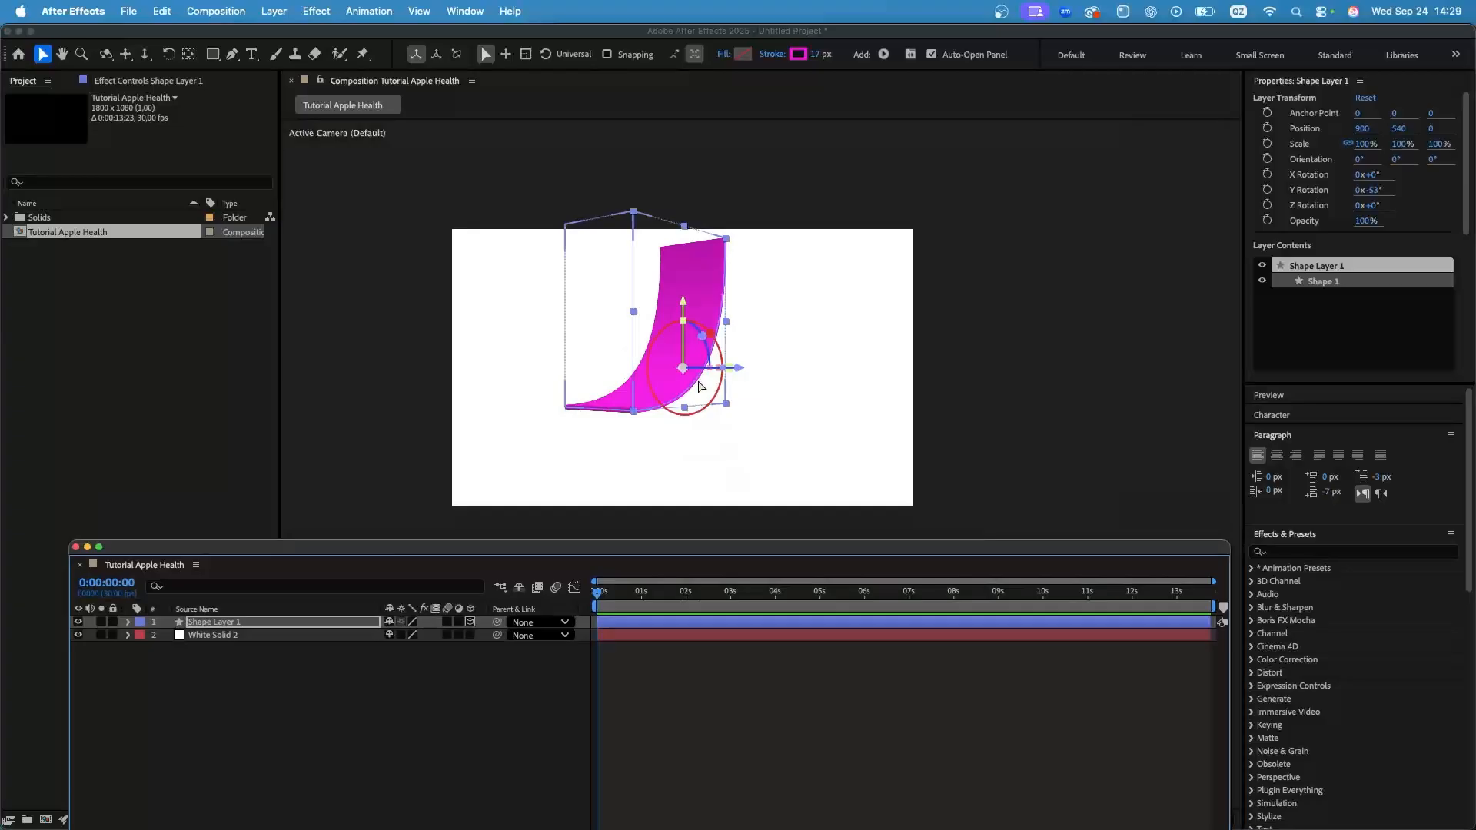
Centre the anchor point of Shape Layer 1 on its extruded ramp.
scroll(681, 375, up, 1)
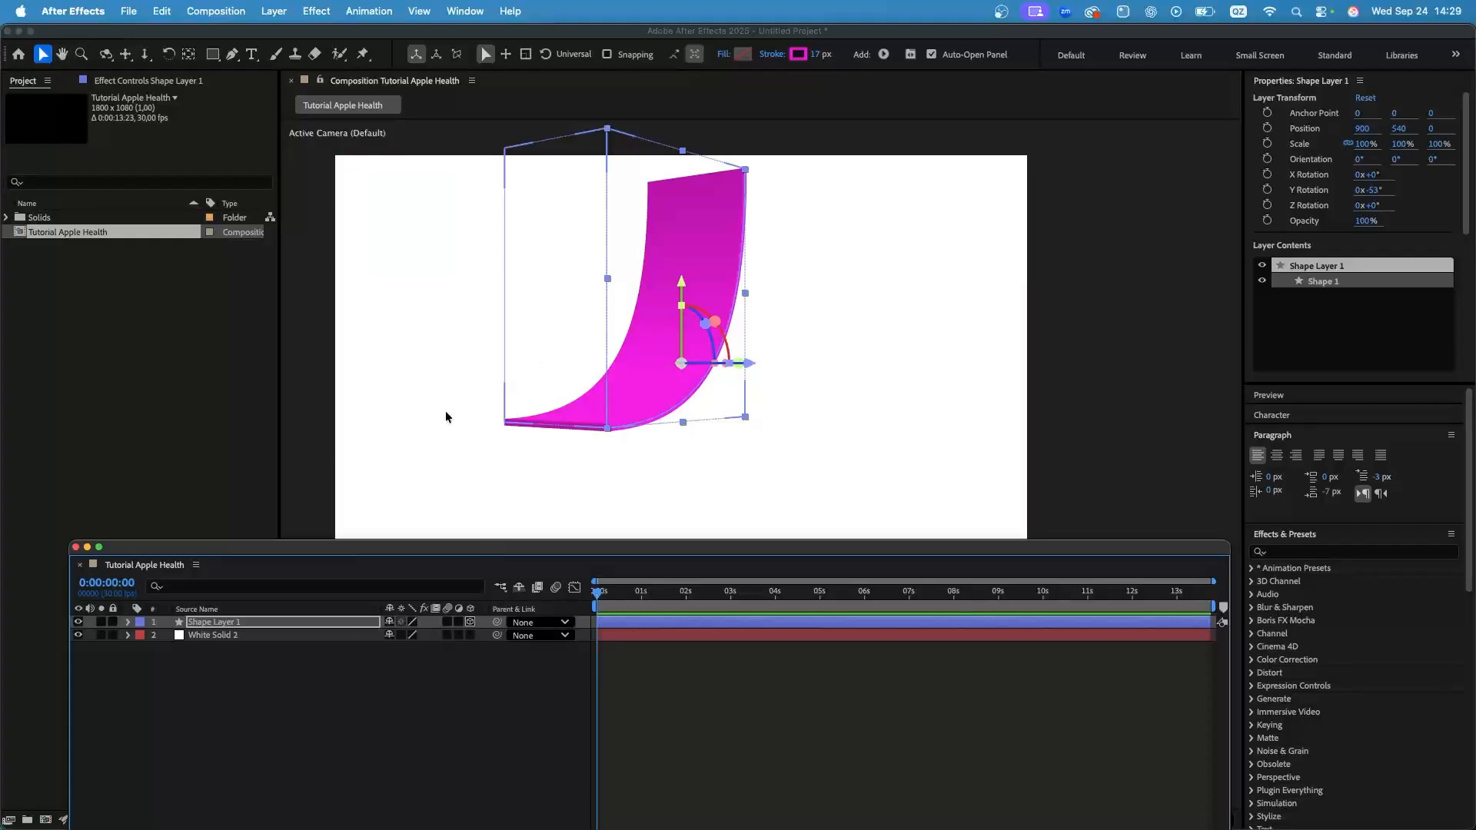
click(190, 58)
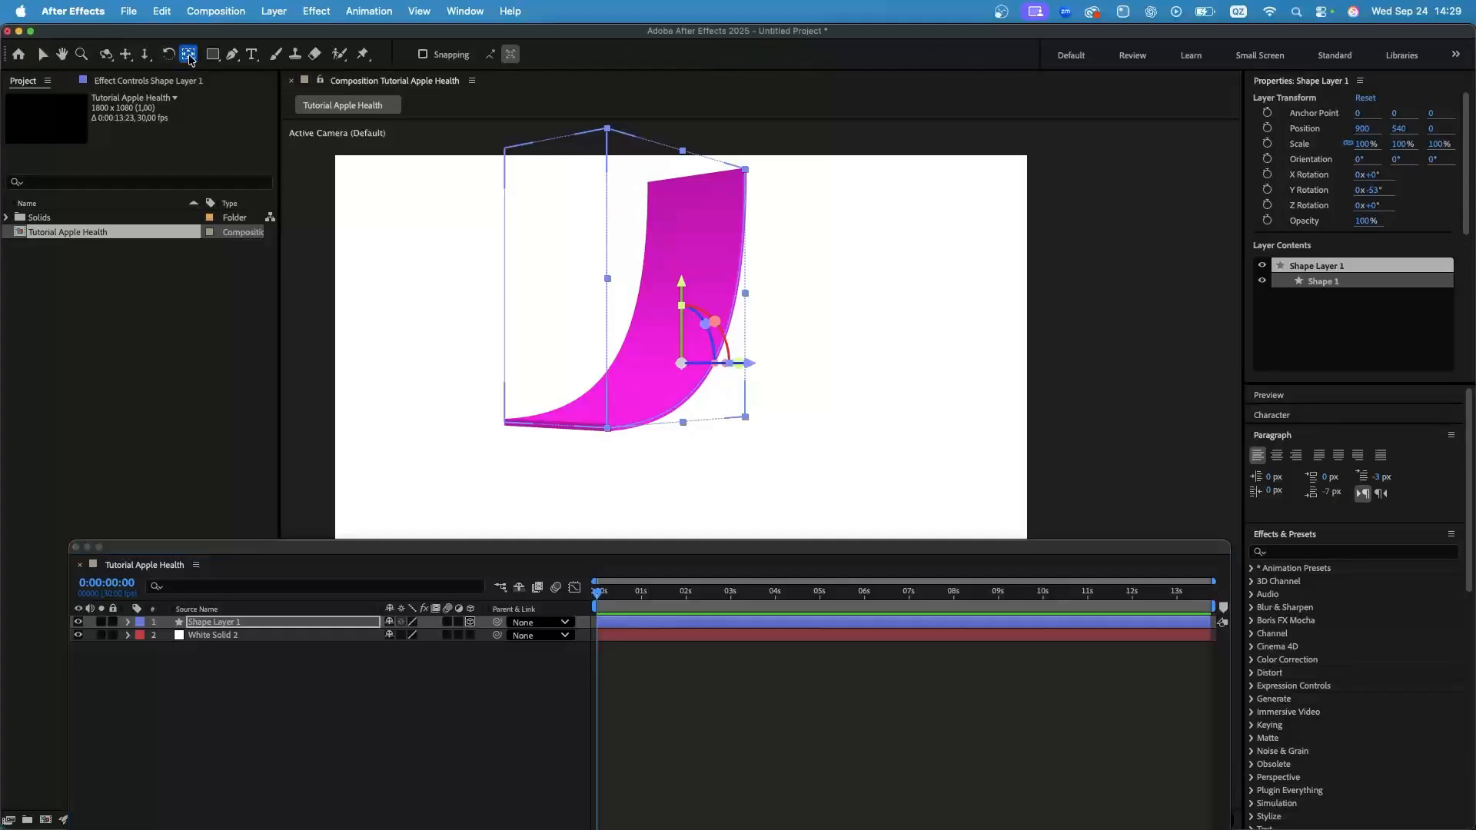
drag(634, 364, 583, 290)
click(40, 55)
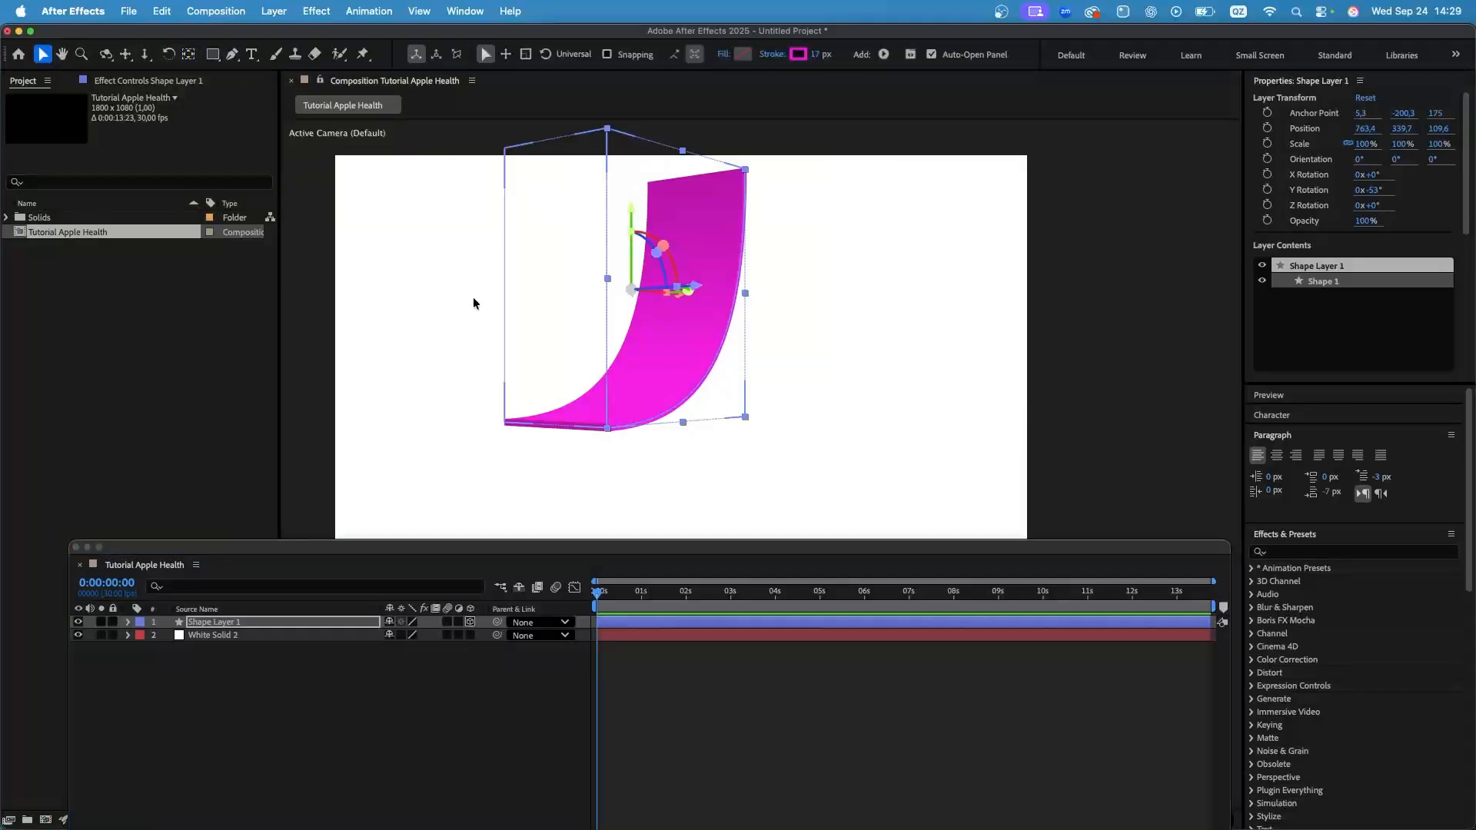
Move the ramp up and along its own X axis to position 883.3, 250, 268.6.
scroll(757, 382, down, 1)
scroll(735, 352, up, 1)
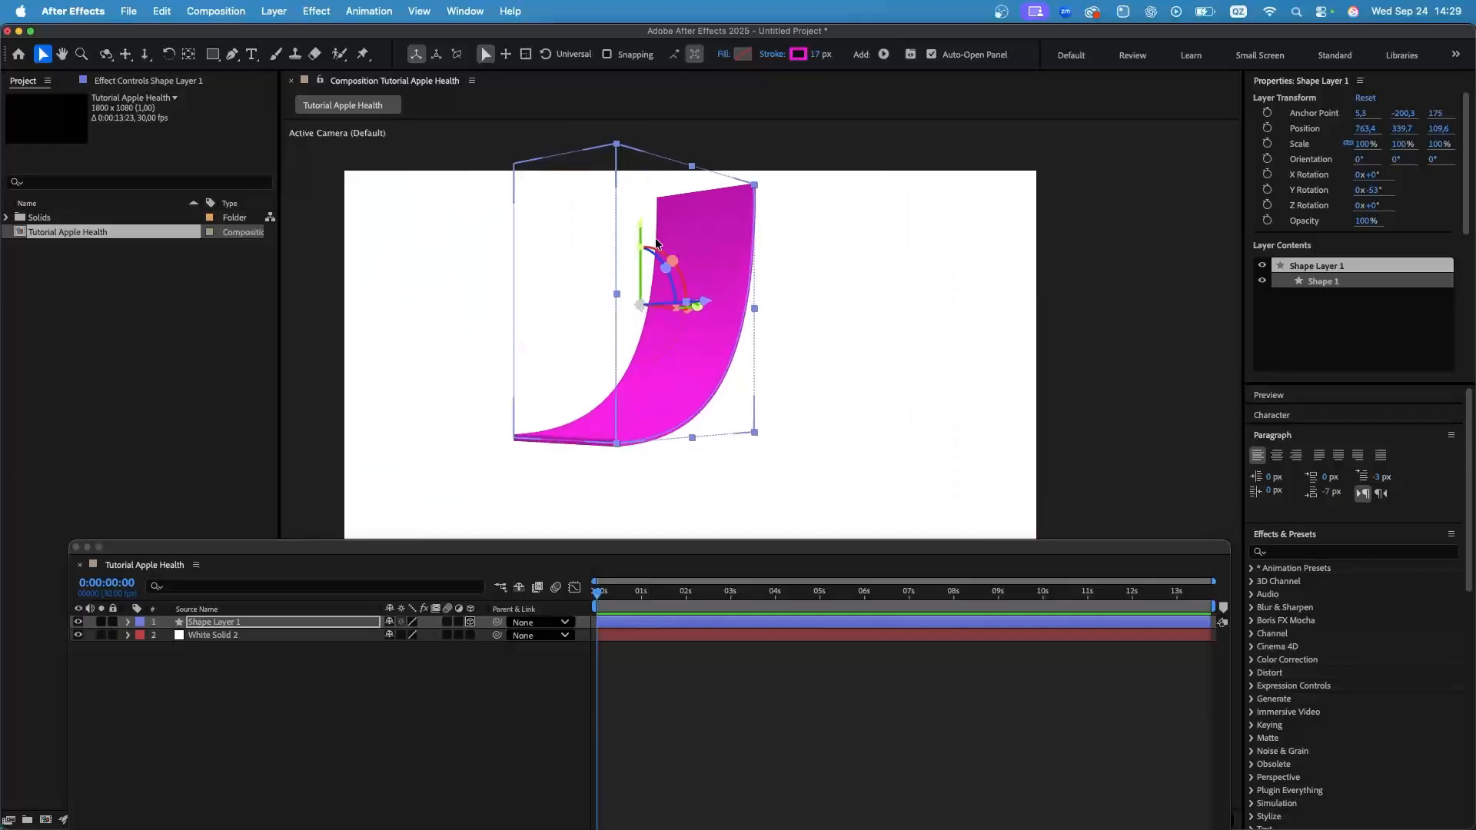
drag(655, 243, 642, 187)
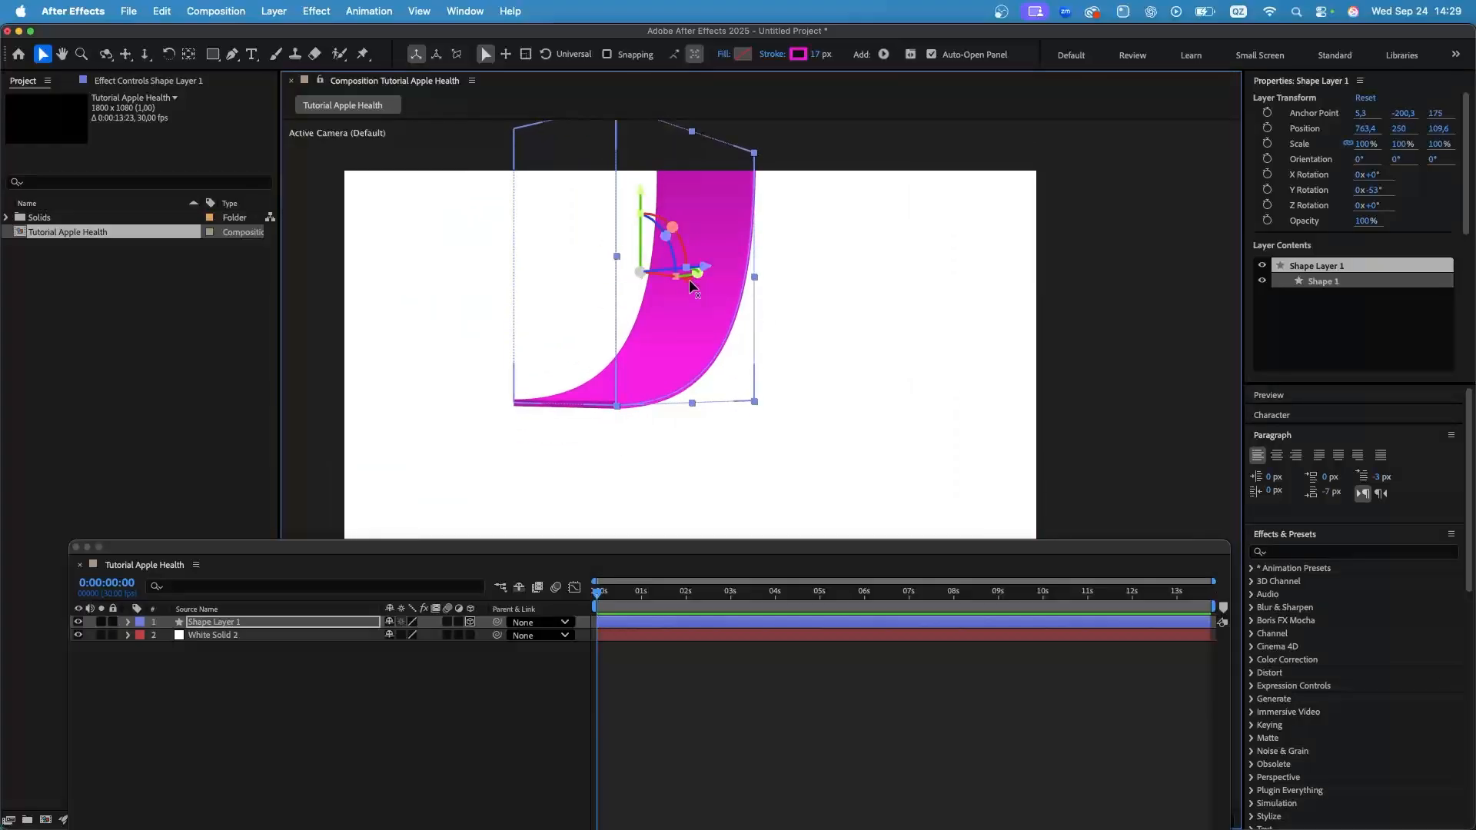
drag(689, 279, 737, 298)
scroll(721, 339, up, 1)
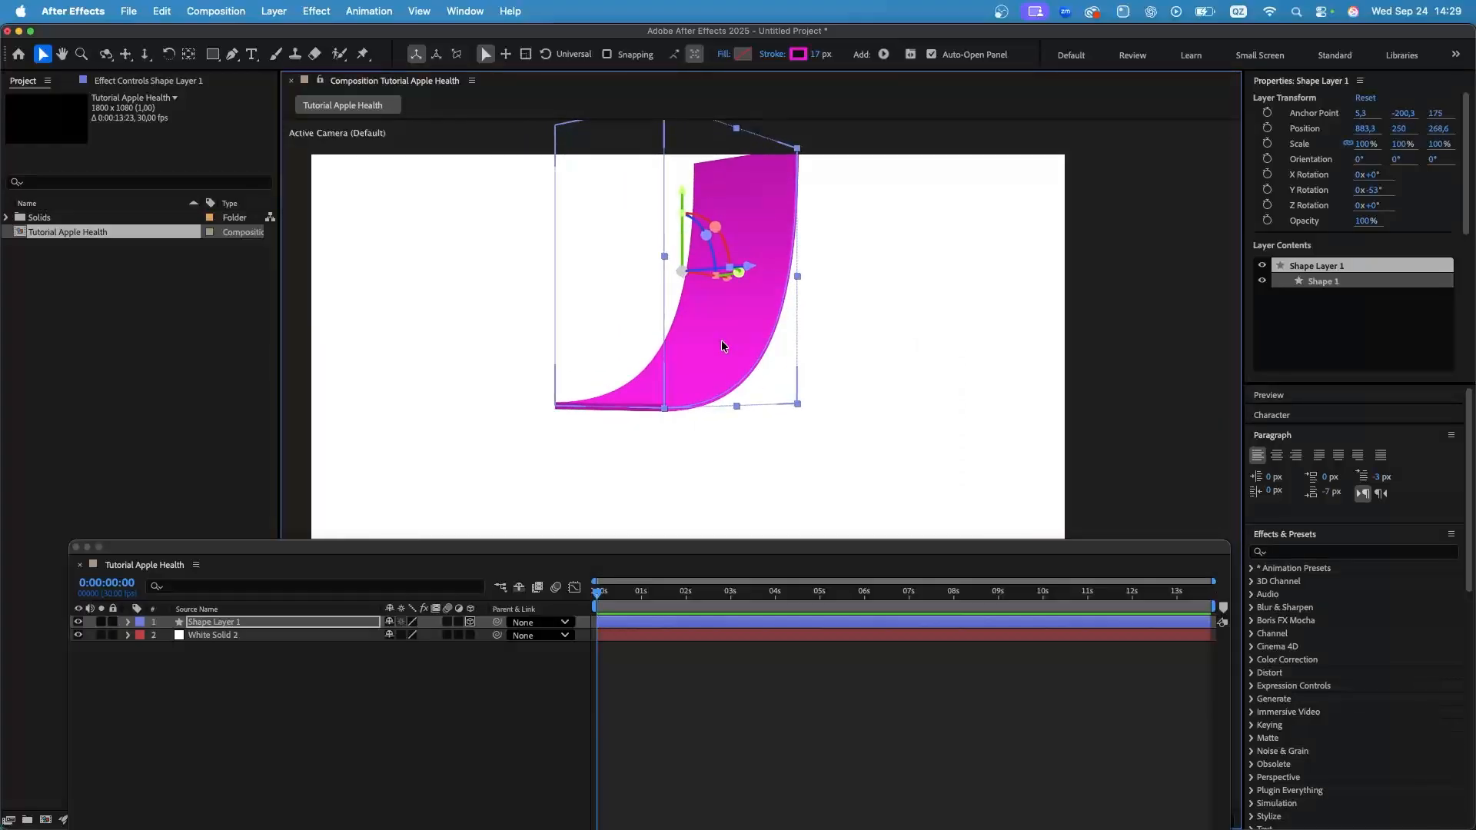
With nothing selected, draw a Pen curve below the ramp, starting flat to its right and bending left and down, then adjust its handles.
click(291, 681)
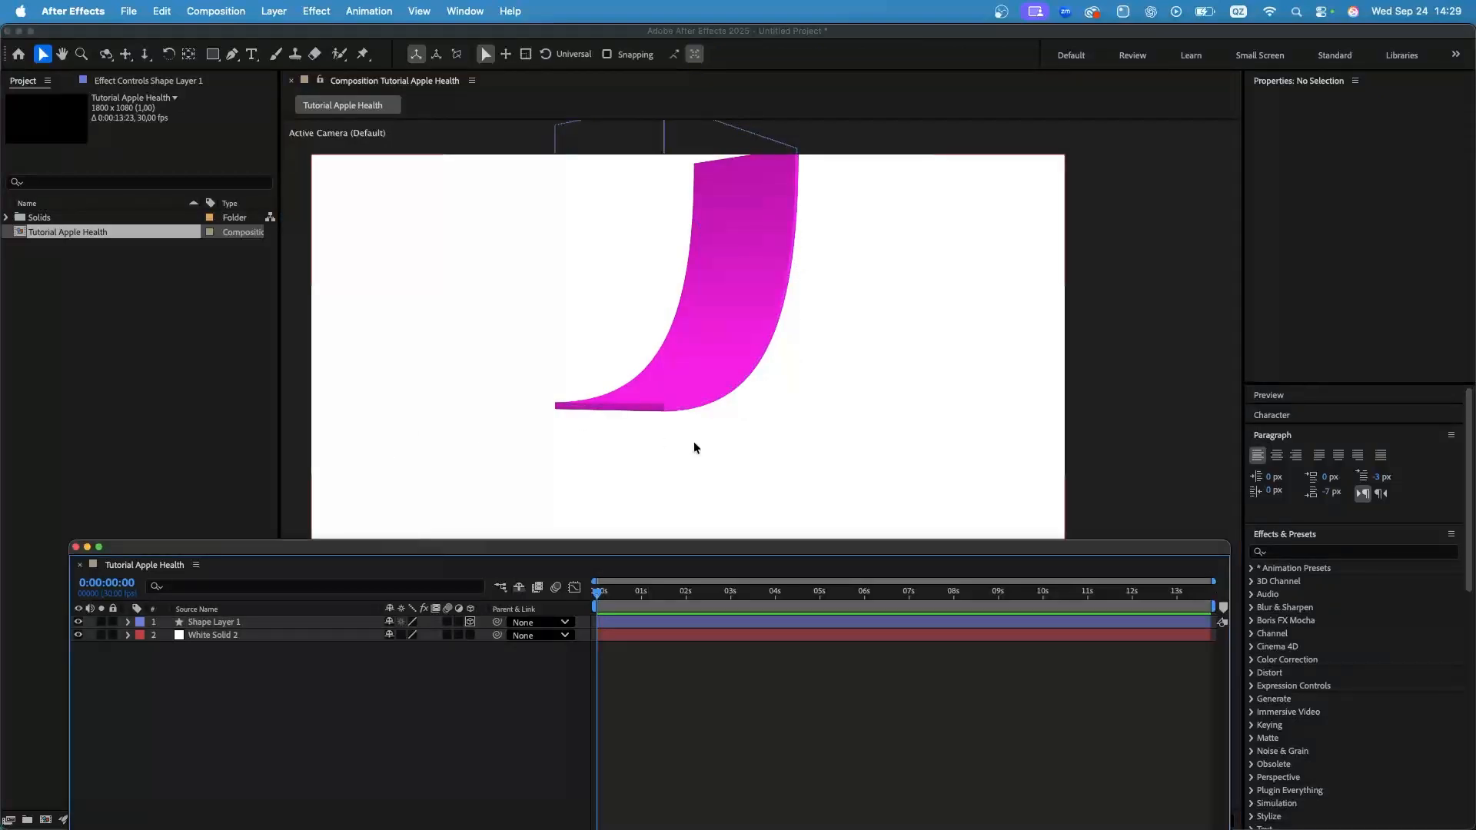
scroll(723, 438, down, 4)
scroll(677, 492, up, 3)
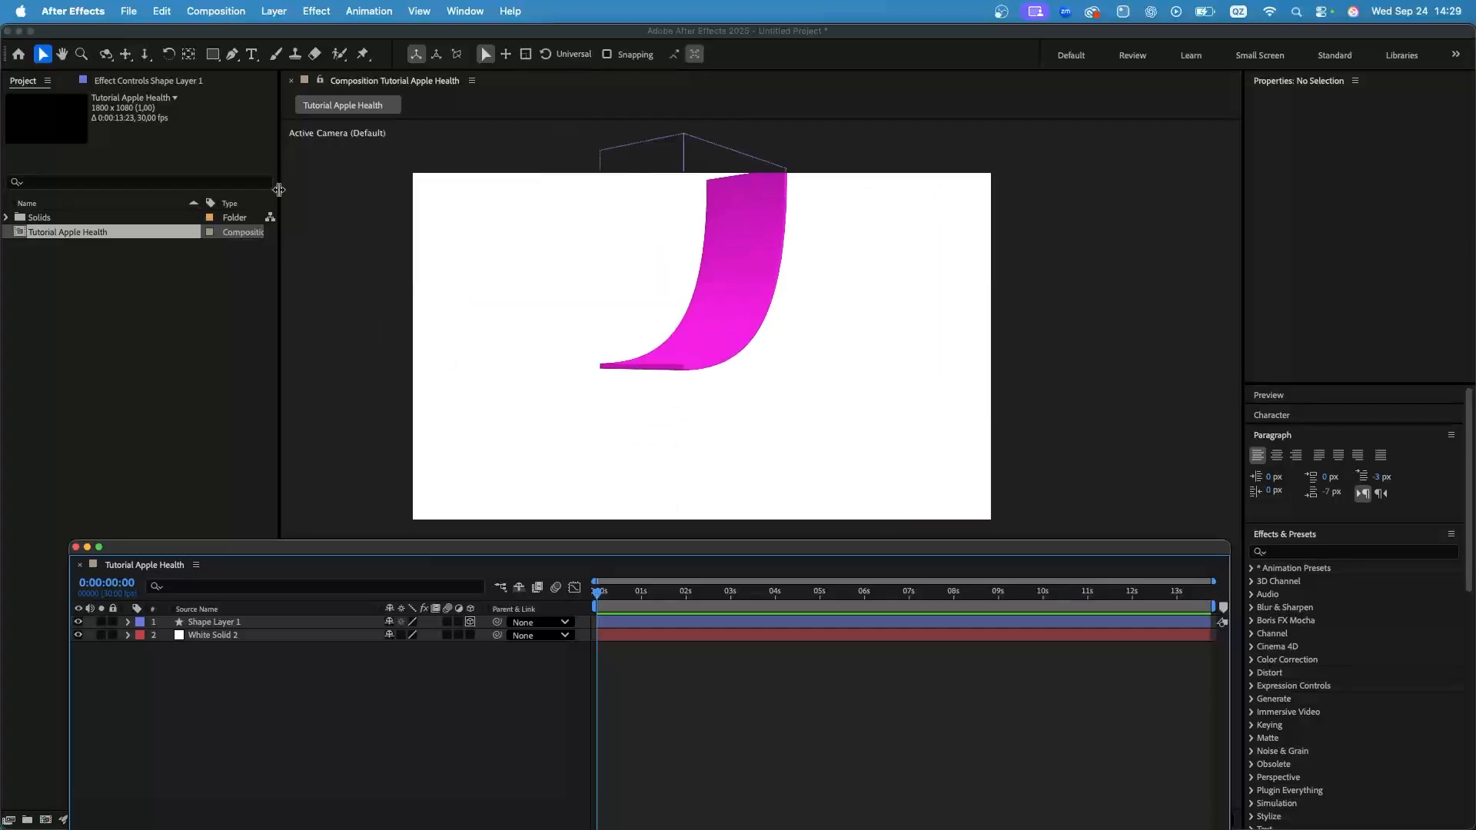
click(232, 54)
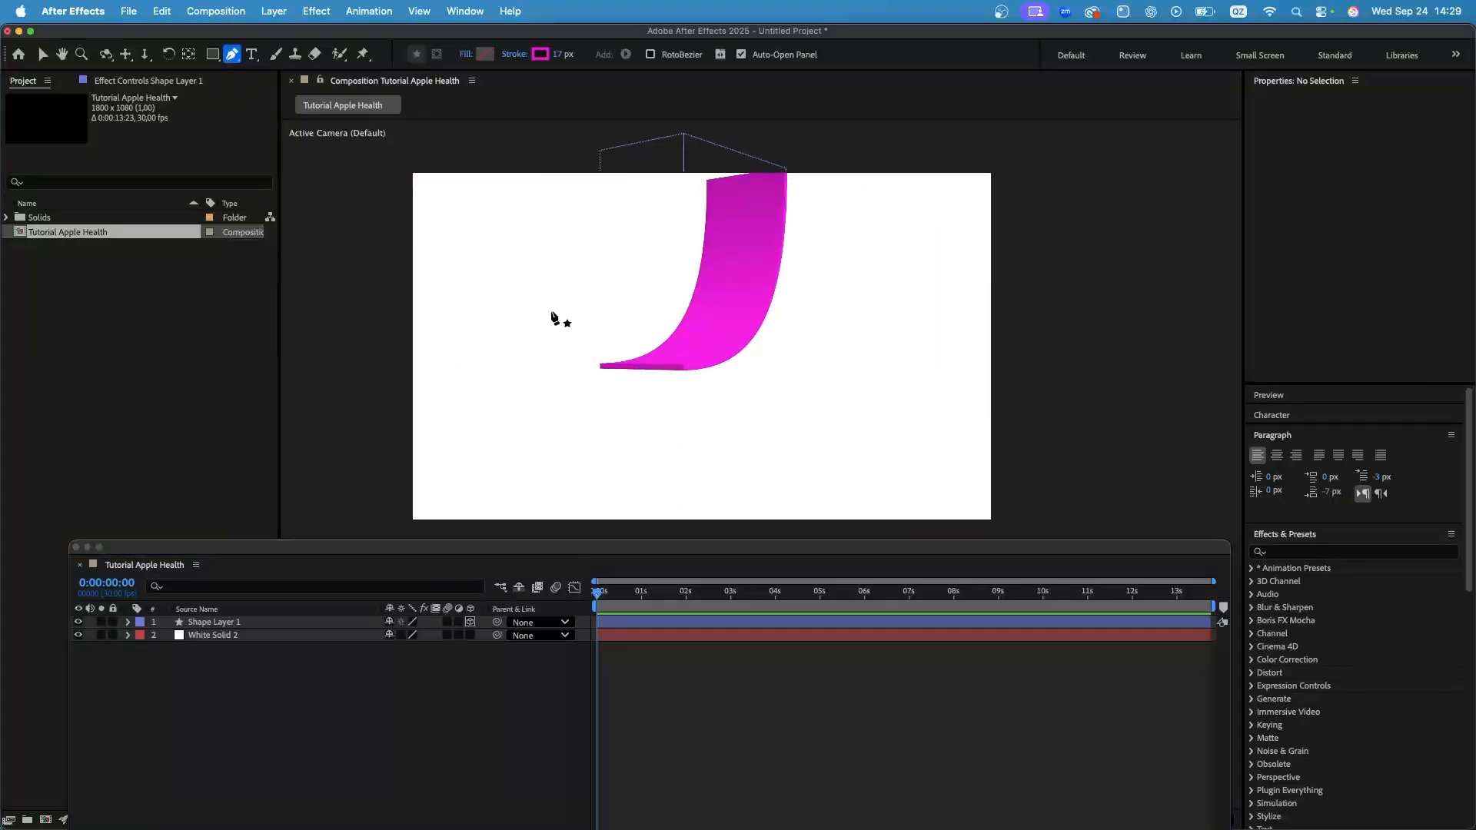
drag(821, 371, 890, 371)
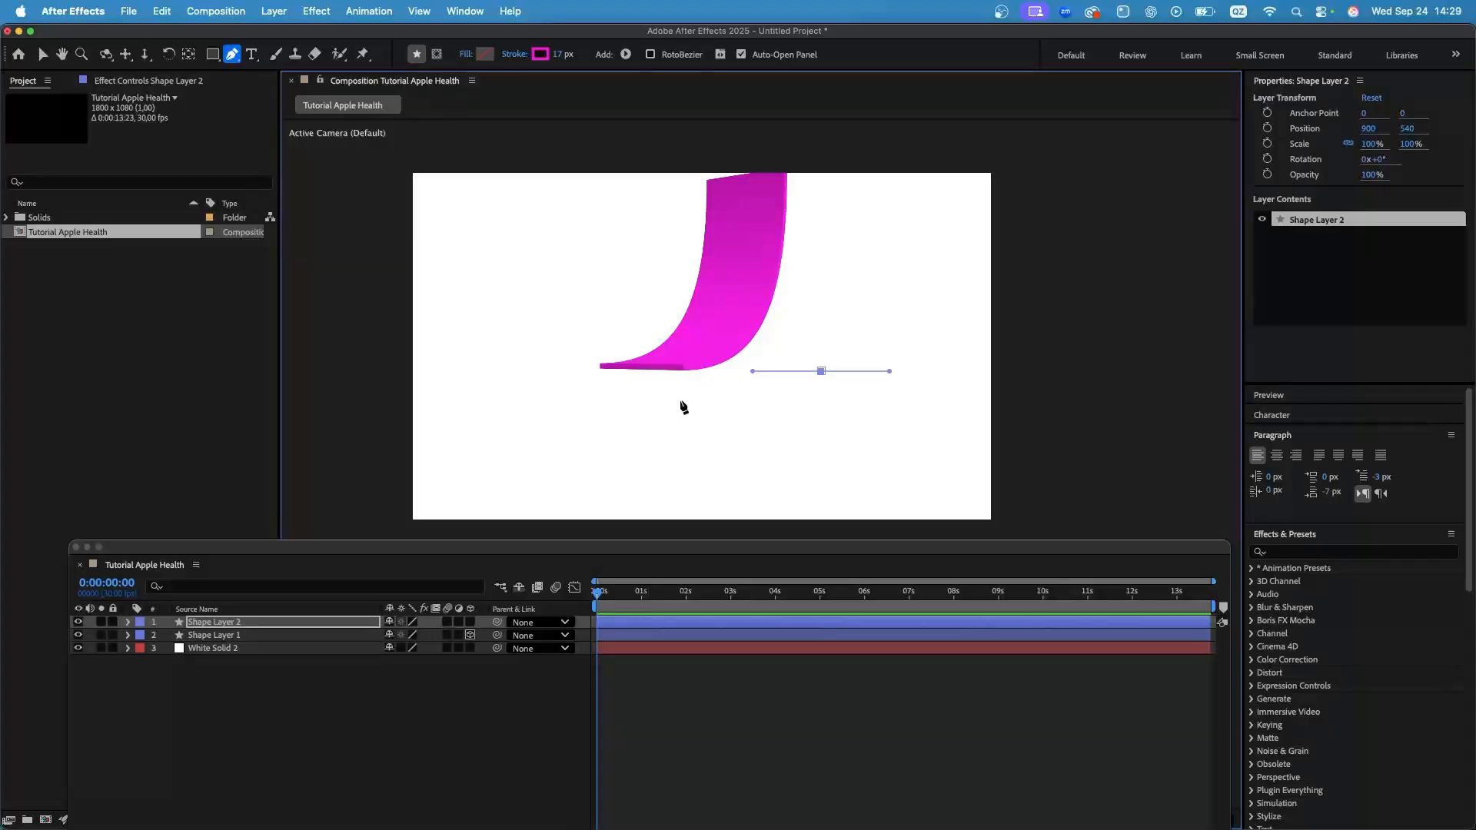
drag(680, 397, 675, 455)
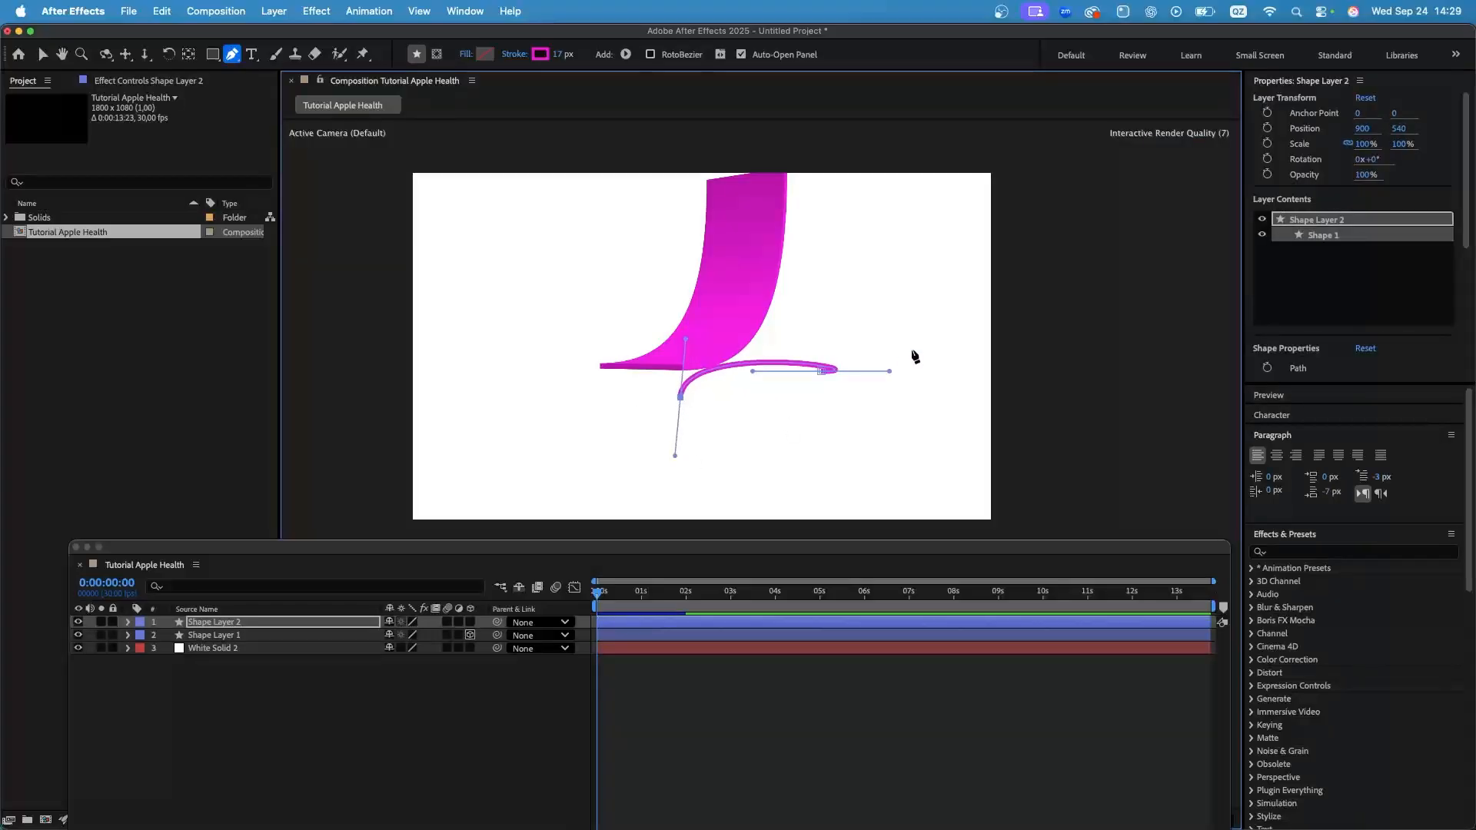
drag(889, 371, 789, 371)
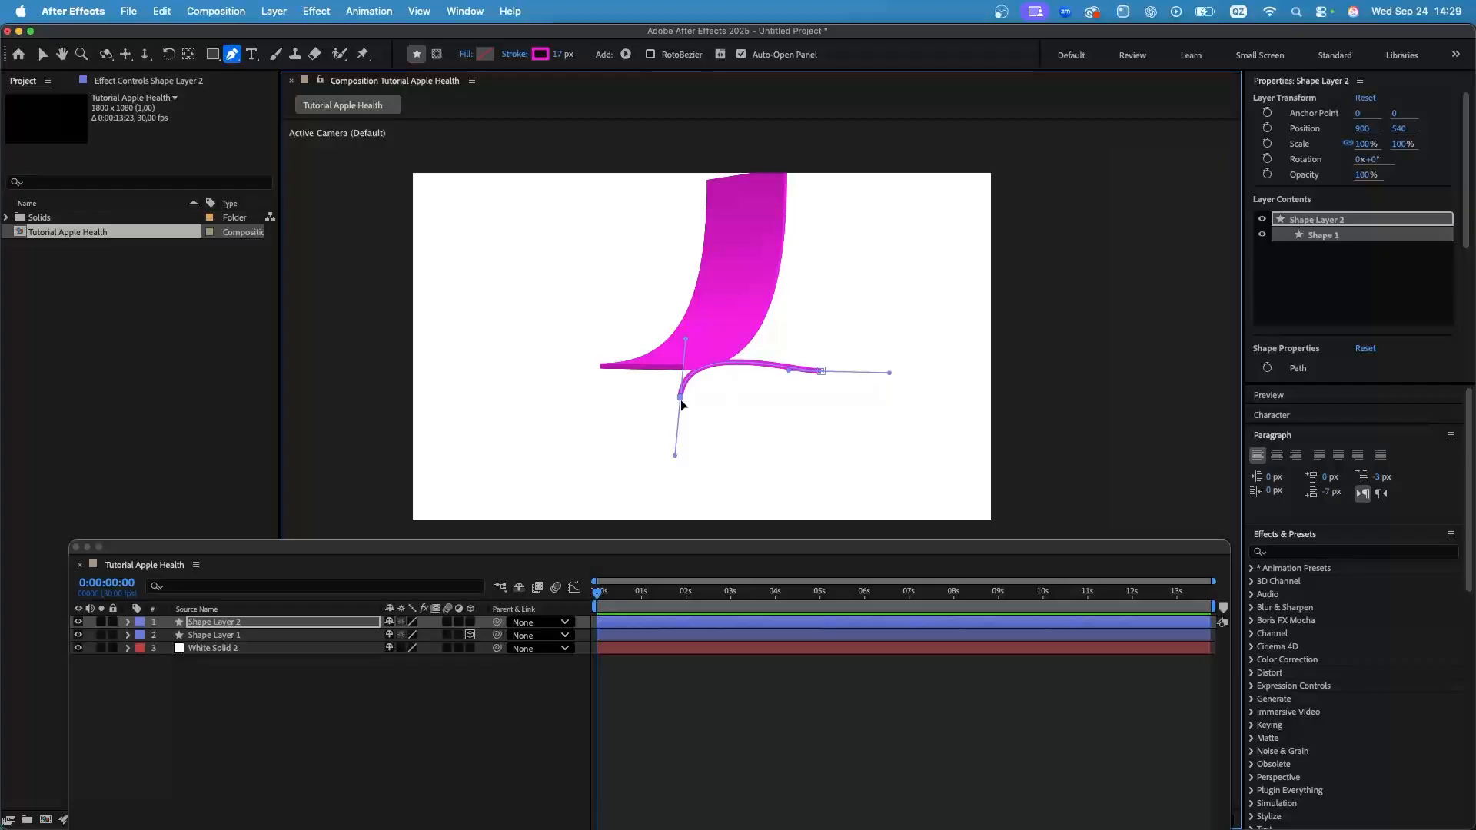
drag(681, 397, 684, 446)
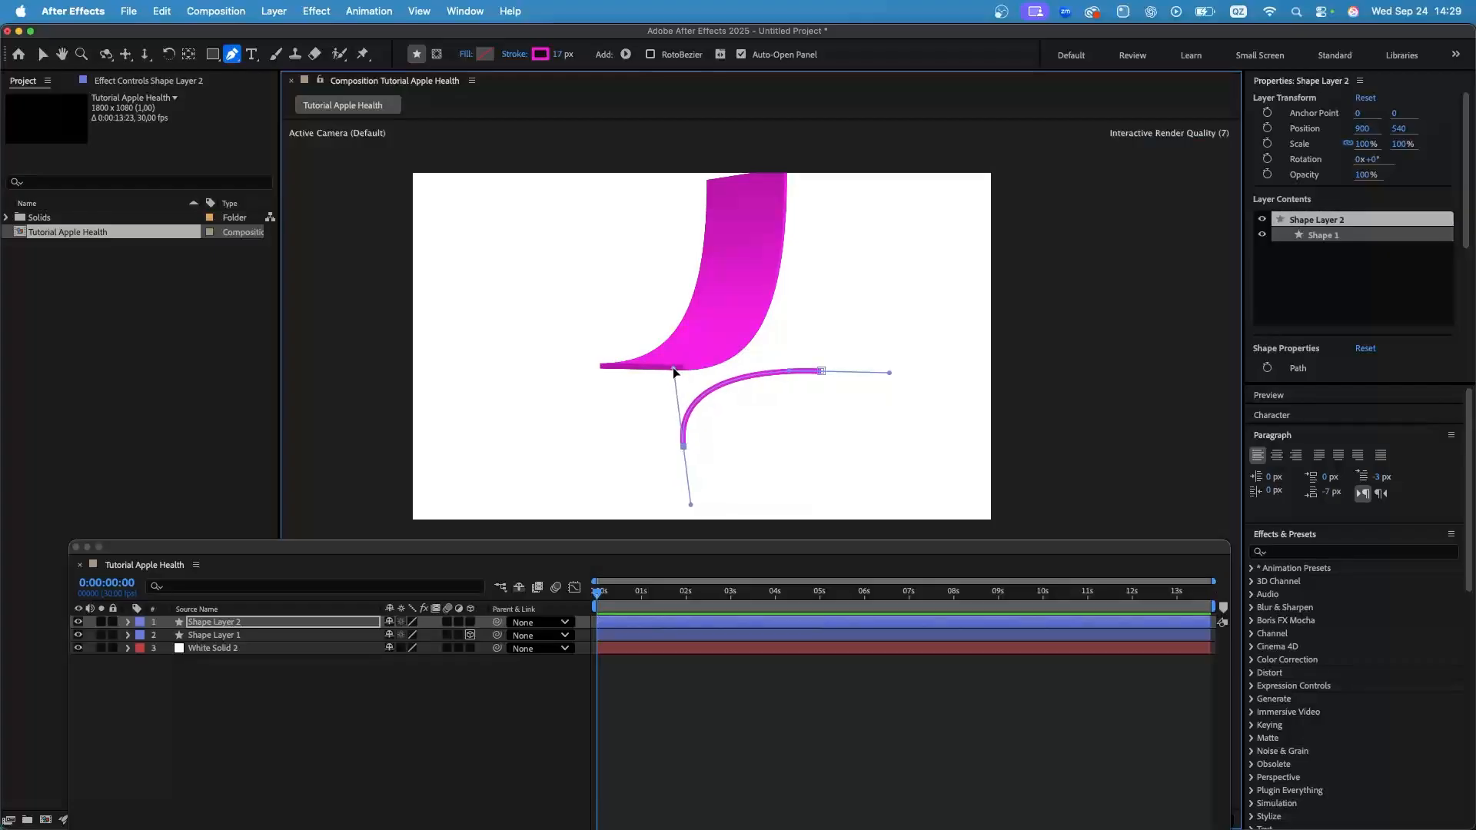
Extend the new curve with a third point below the canvas's lower edge and tilt its handle to form an S-bend.
drag(751, 498, 753, 537)
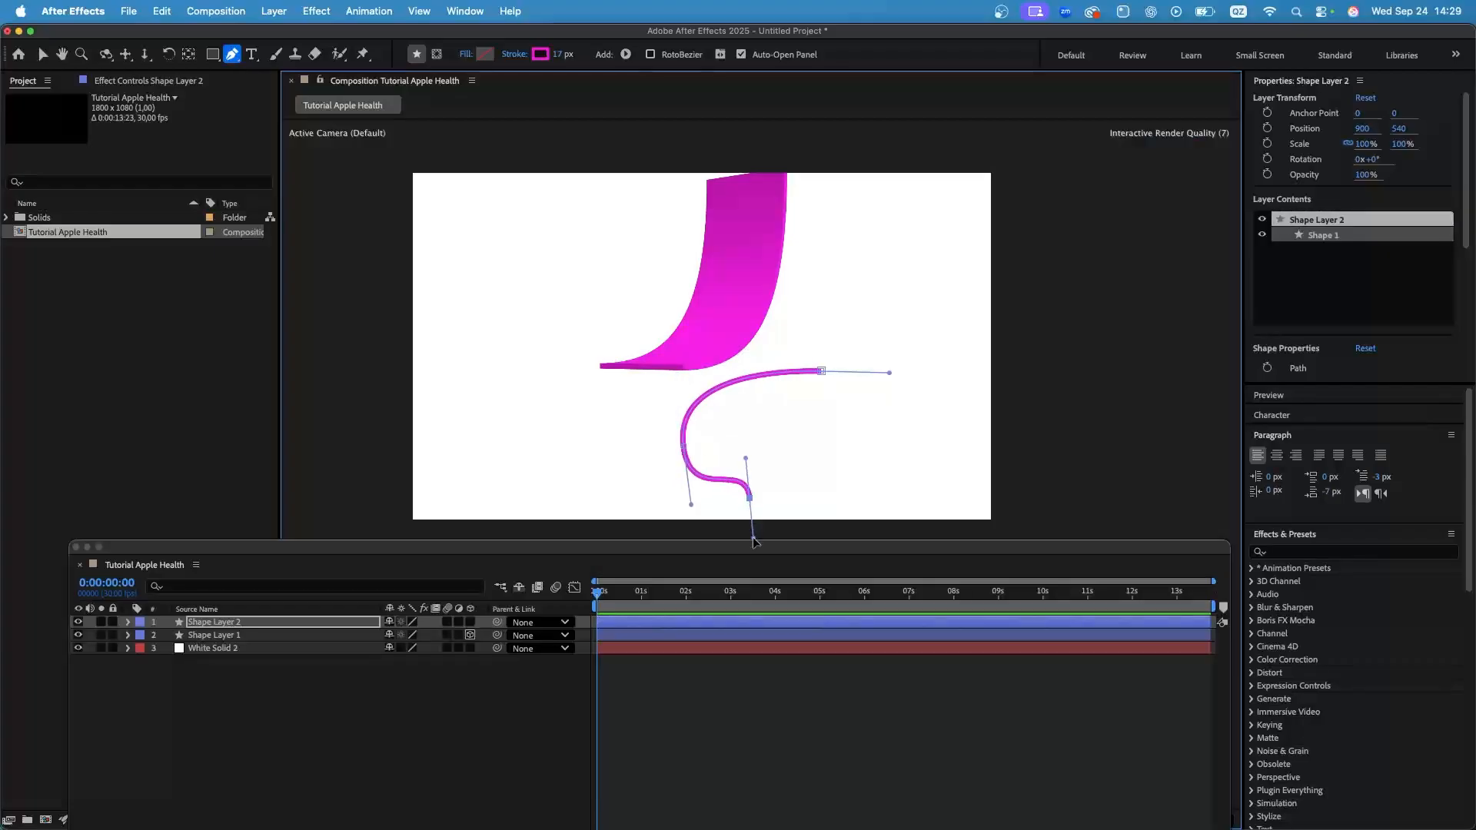
scroll(730, 492, down, 5)
scroll(728, 486, up, 6)
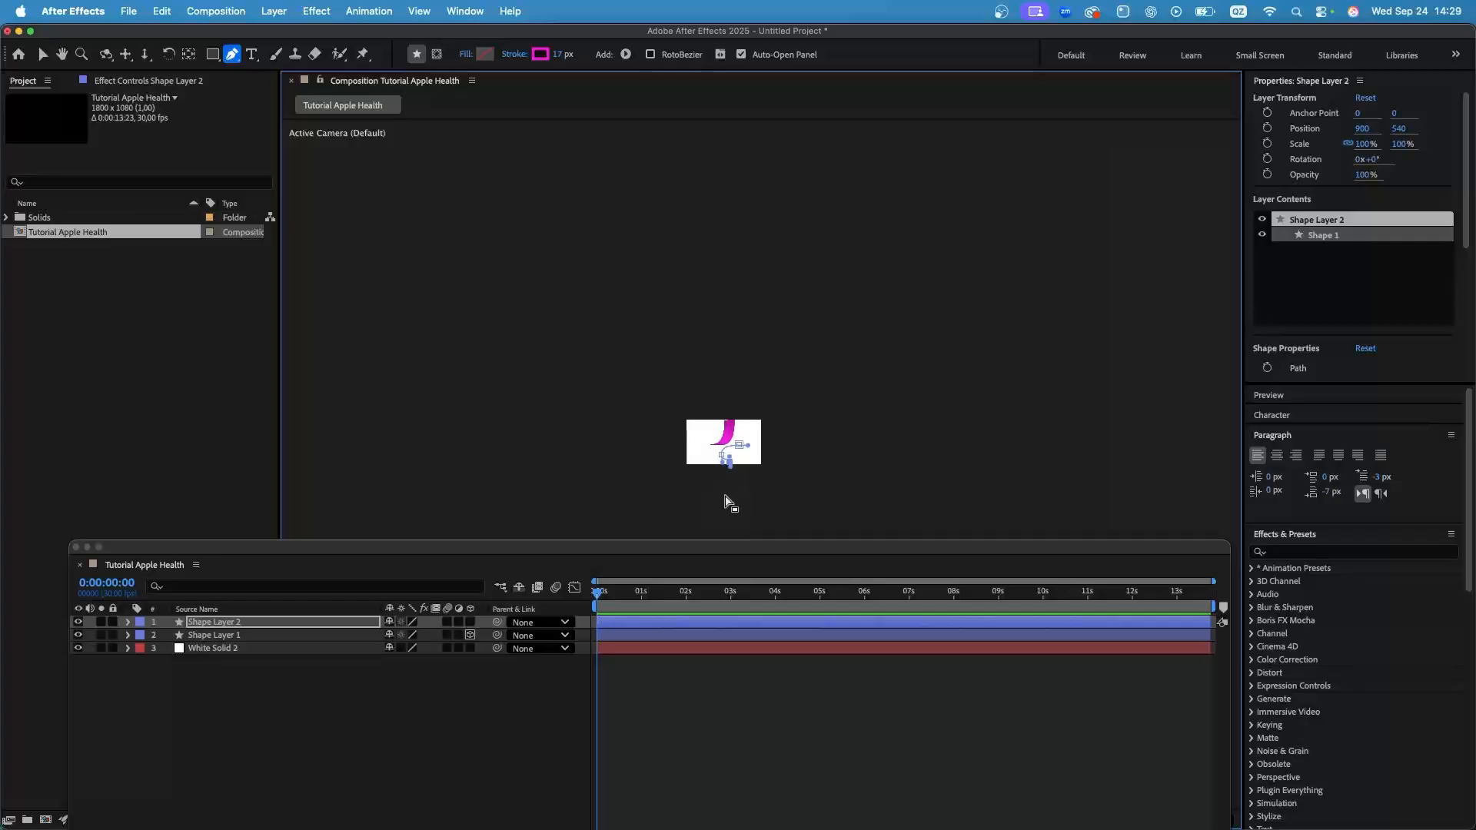
drag(782, 319, 773, 449)
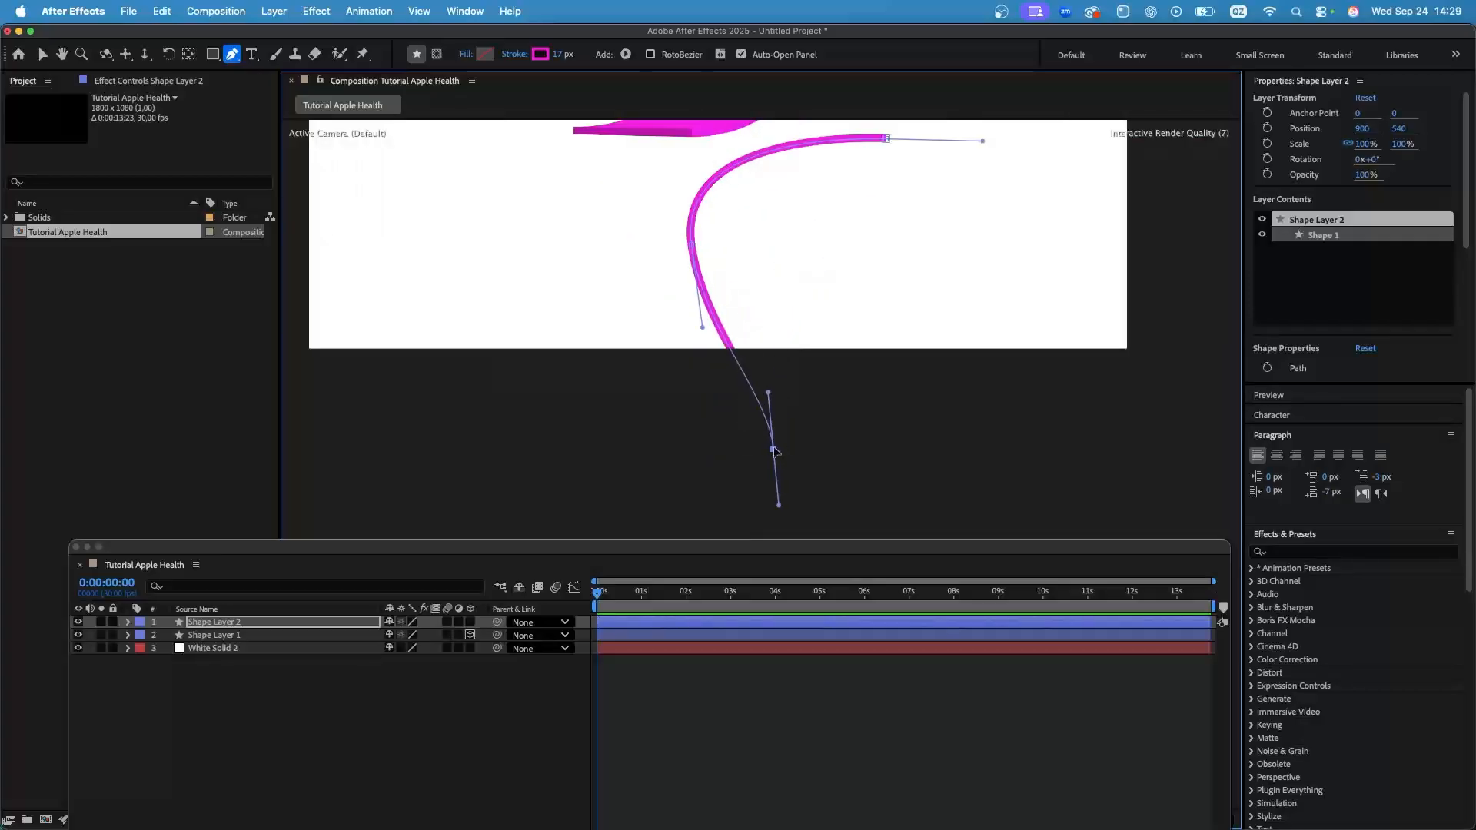
drag(769, 392, 830, 290)
scroll(830, 290, down, 3)
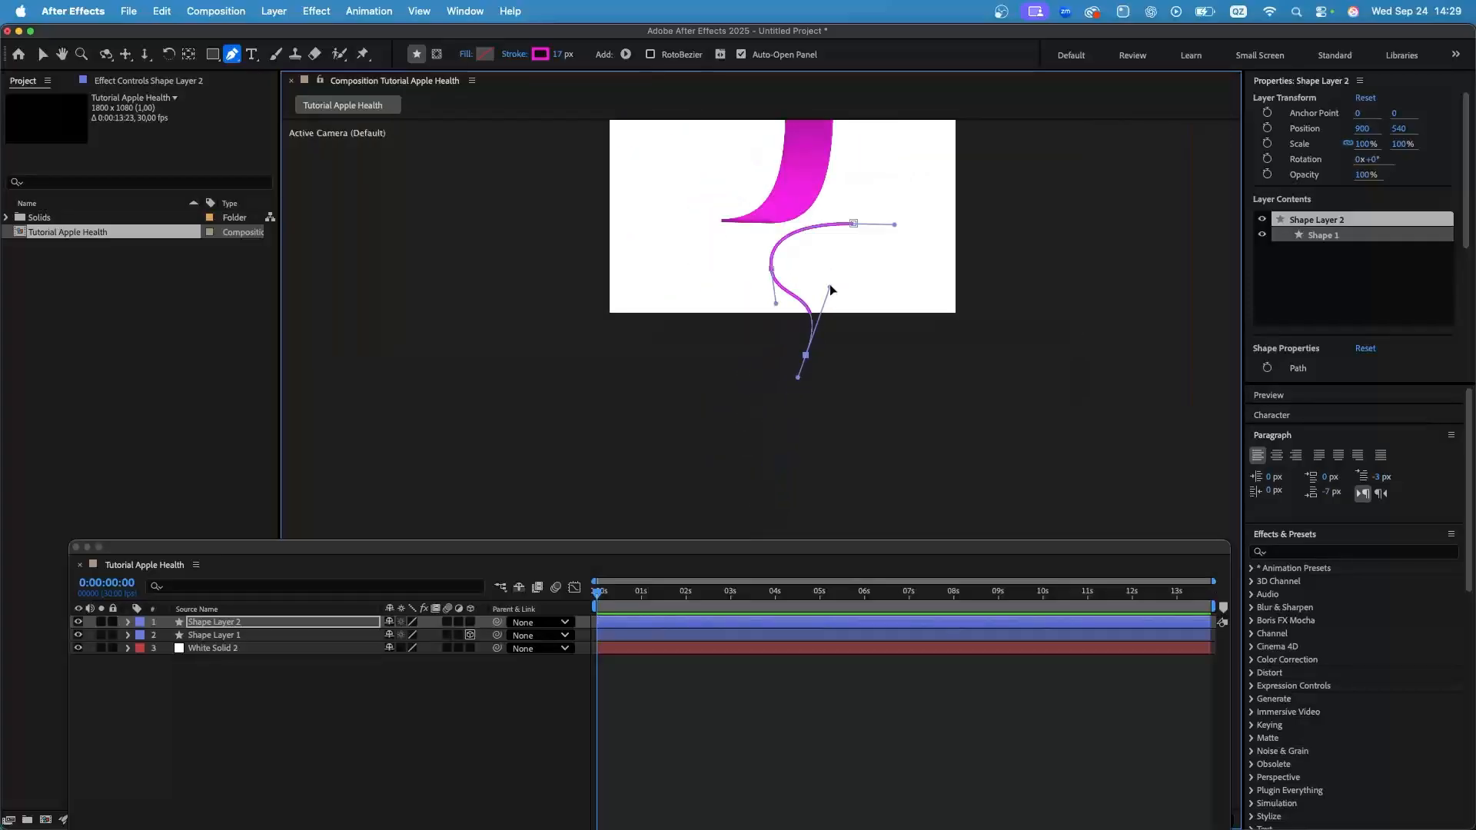
scroll(830, 289, up, 2)
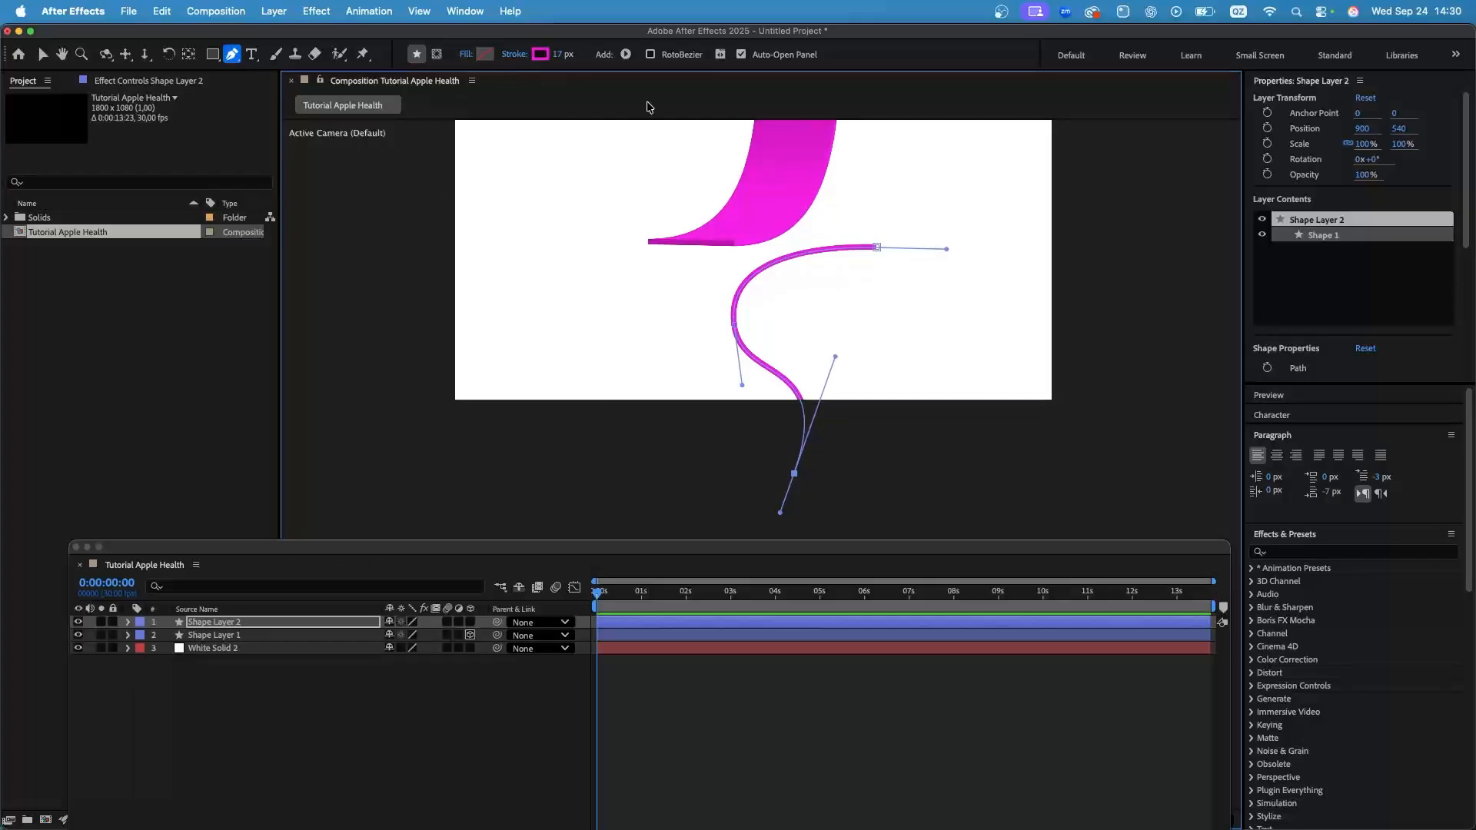
Make Shape Layer 2 3D and copy the Geometry Options of Shape Layer 1 onto it.
click(210, 623)
click(162, 637)
click(126, 636)
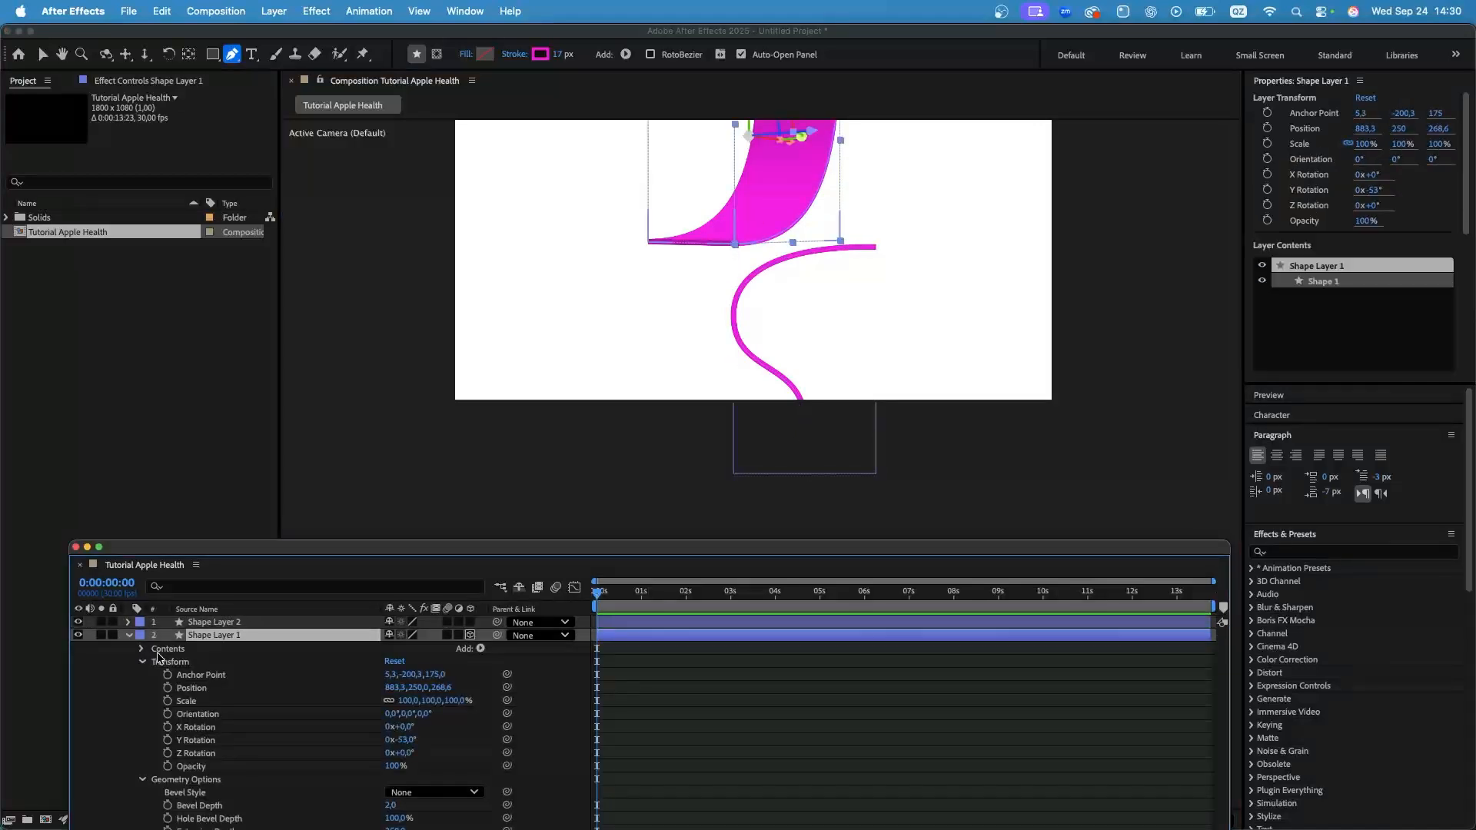
click(207, 781)
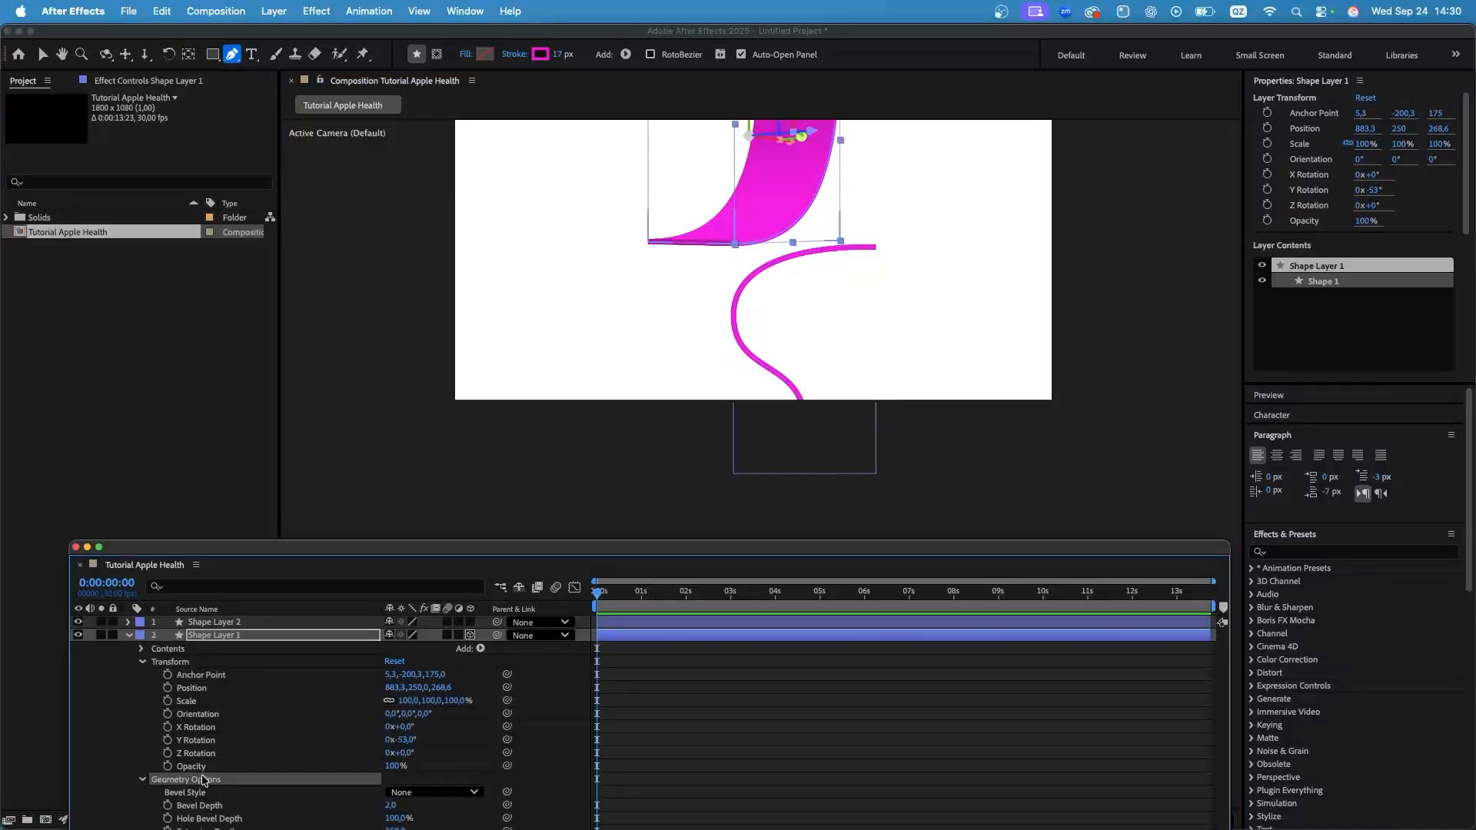
click(128, 622)
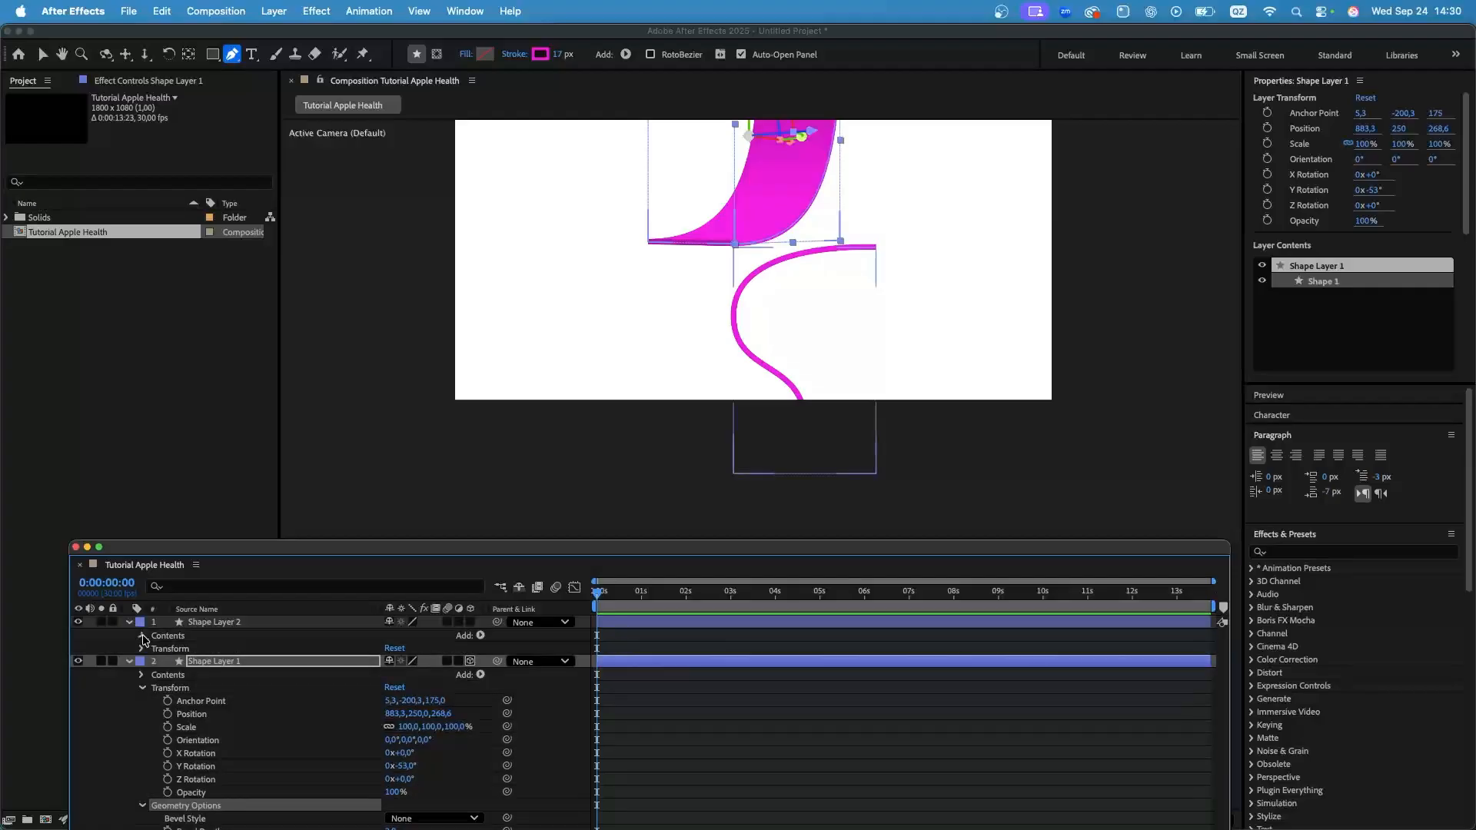
click(142, 635)
click(470, 622)
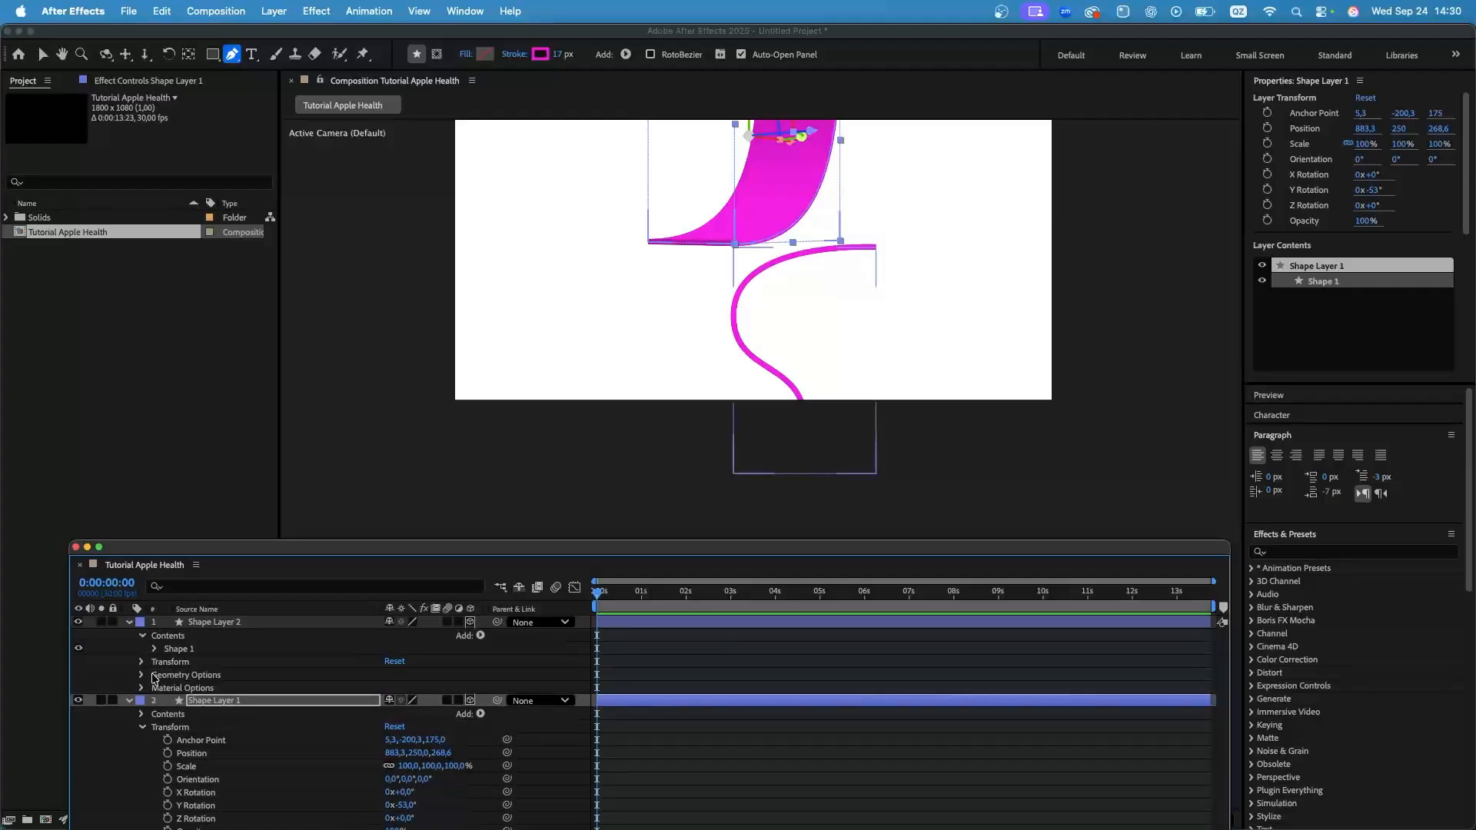
click(153, 676)
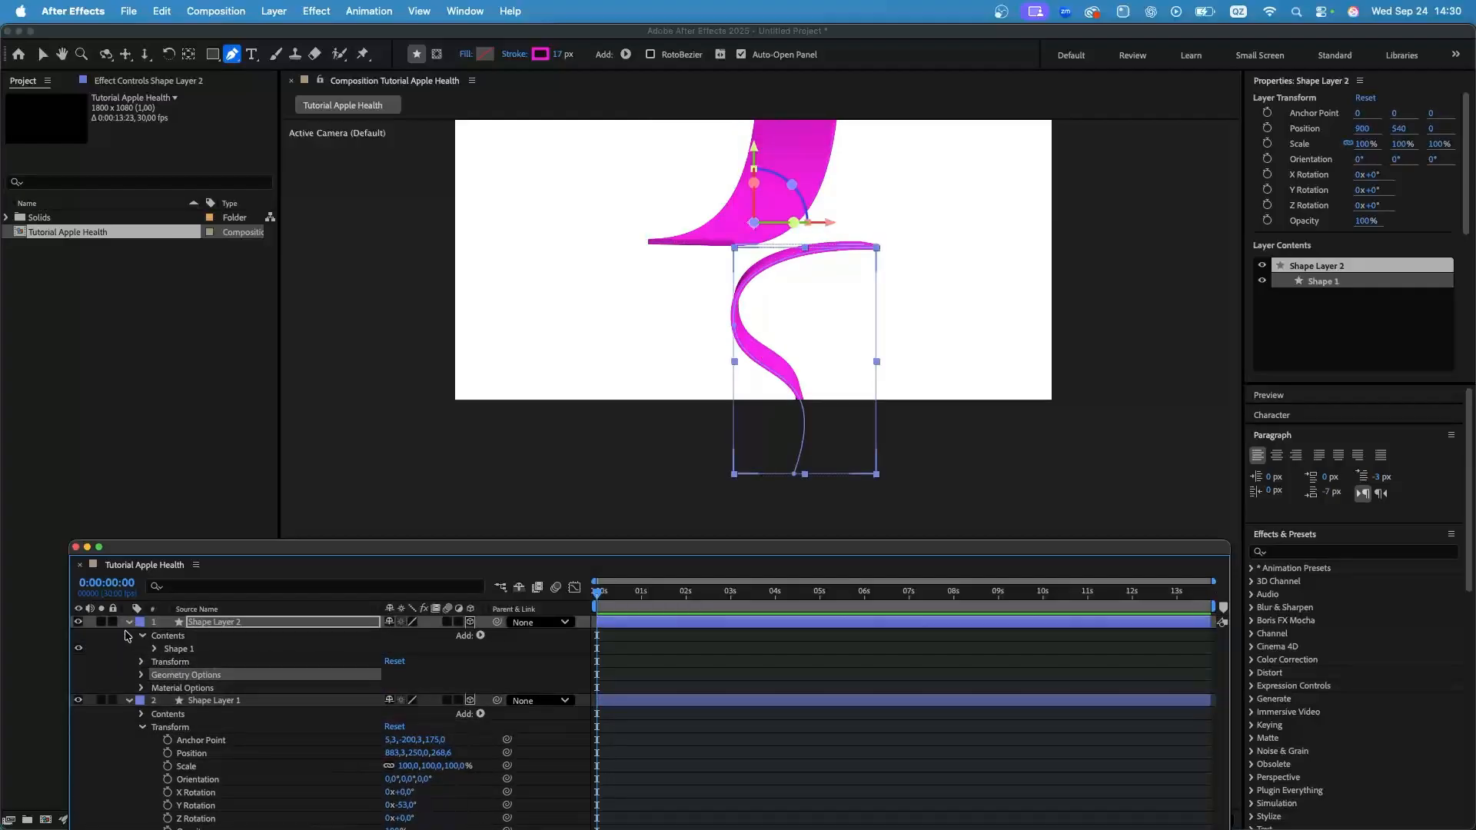
click(127, 622)
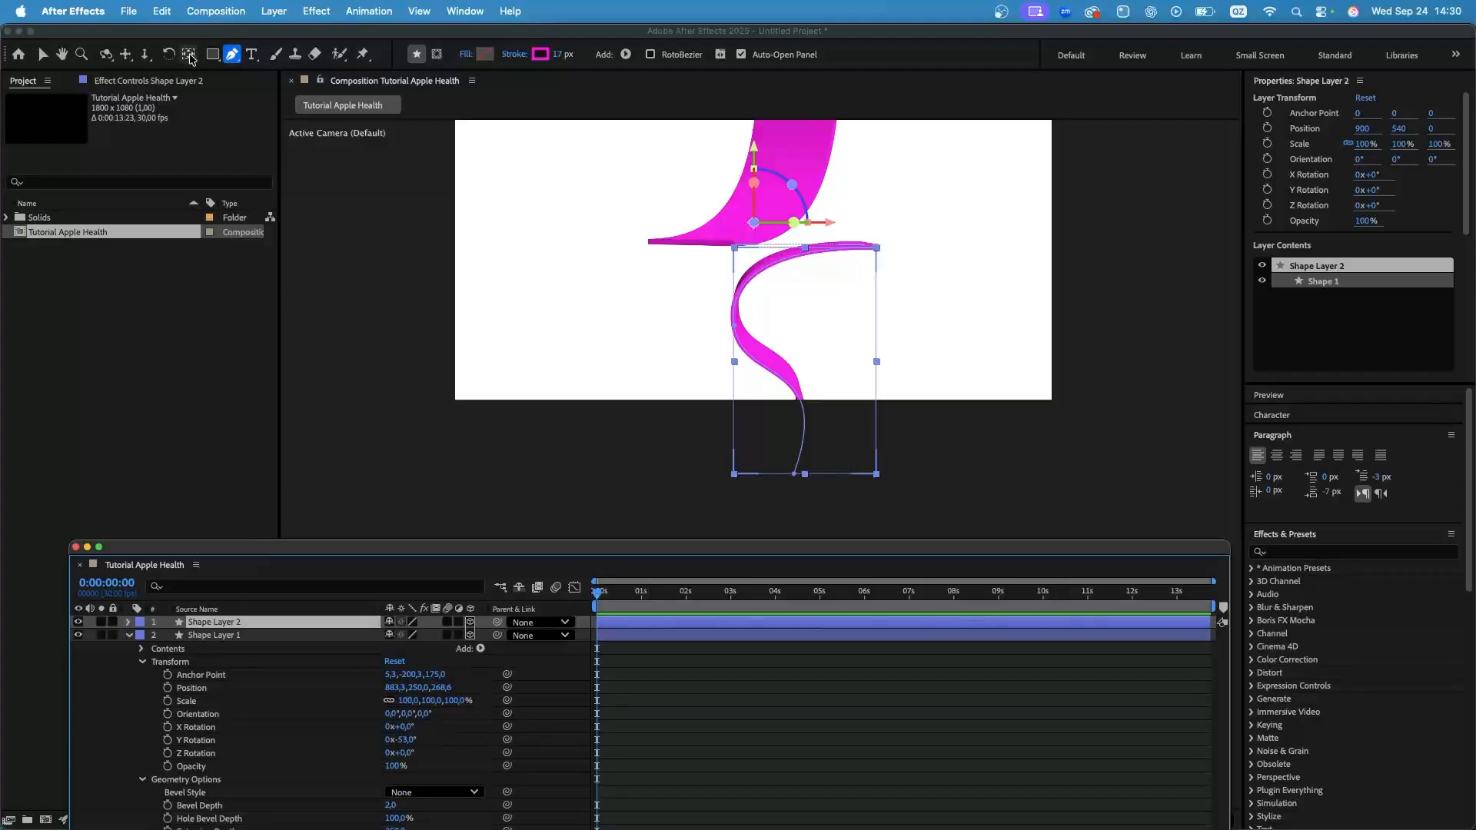
Centre the anchor point of Shape Layer 2 and set its Y rotation to -55°.
double_click(192, 57)
click(42, 54)
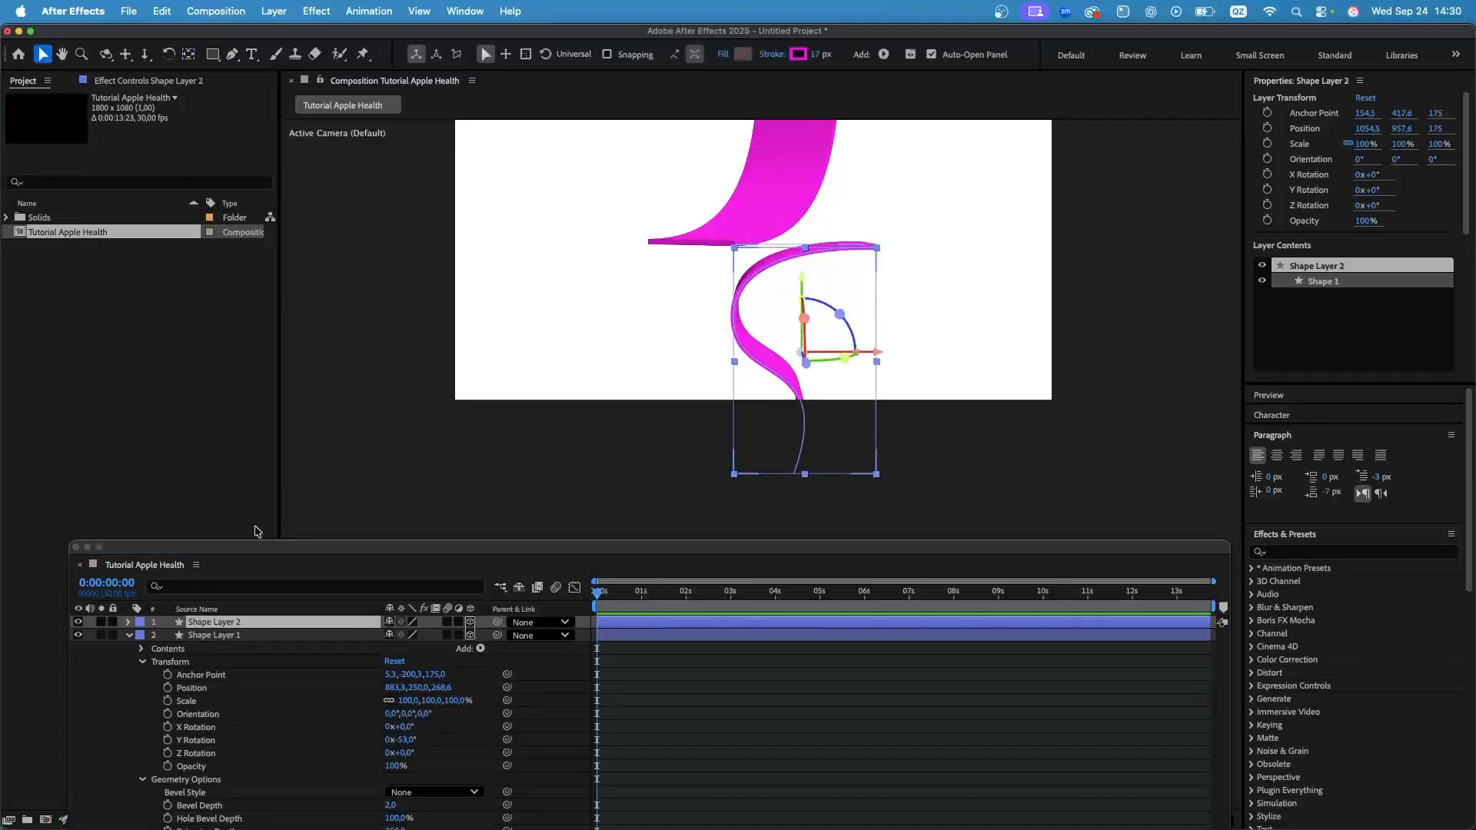
key(r)
drag(400, 661, 352, 661)
scroll(888, 282, up, 2)
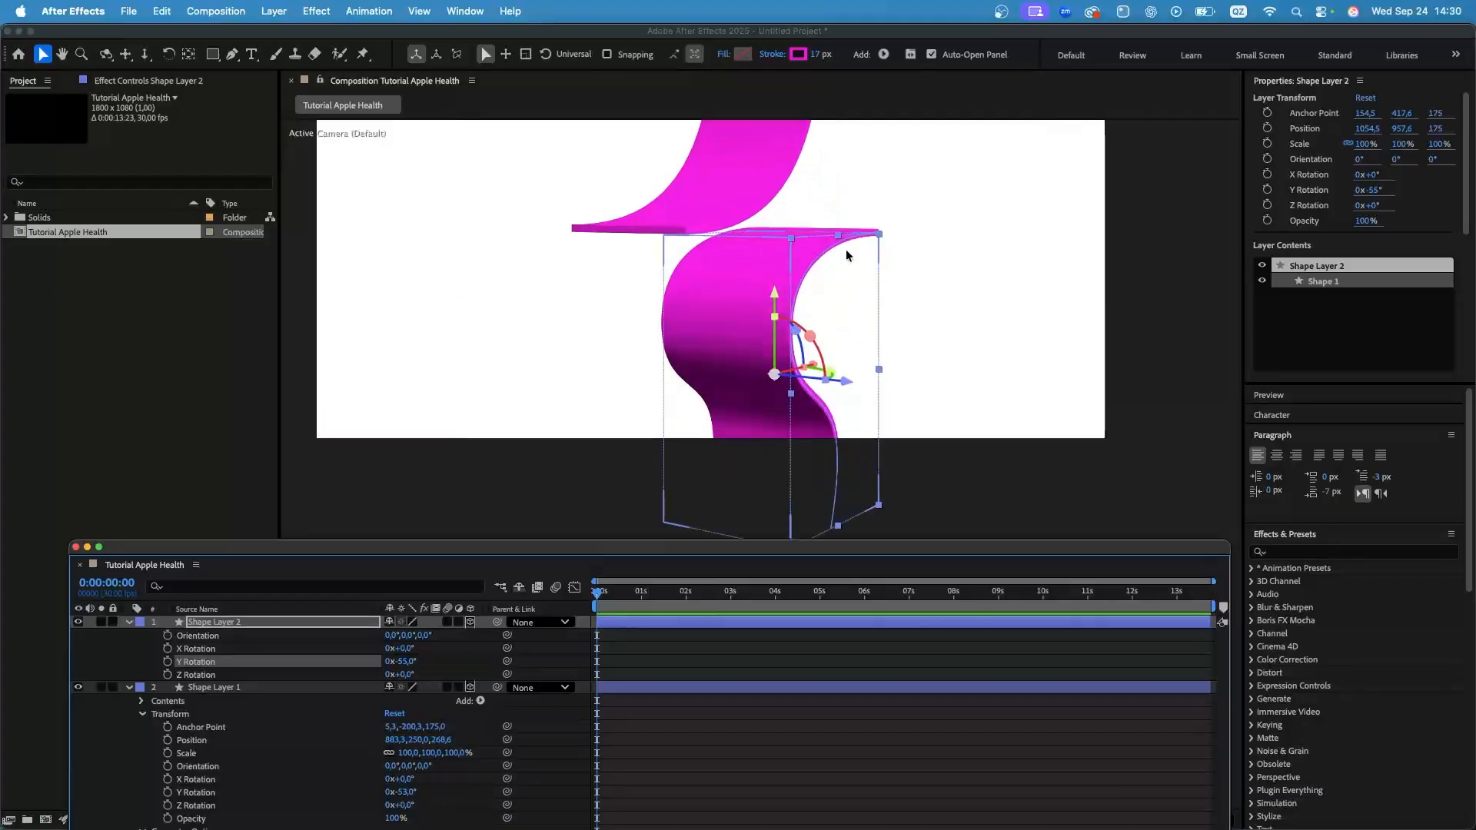
Tilt Shape Layer 2 to an orientation of about 9.5°, 359.4°, 353.4° and move it down-left to about 381, 1067, -5.
drag(795, 330, 788, 330)
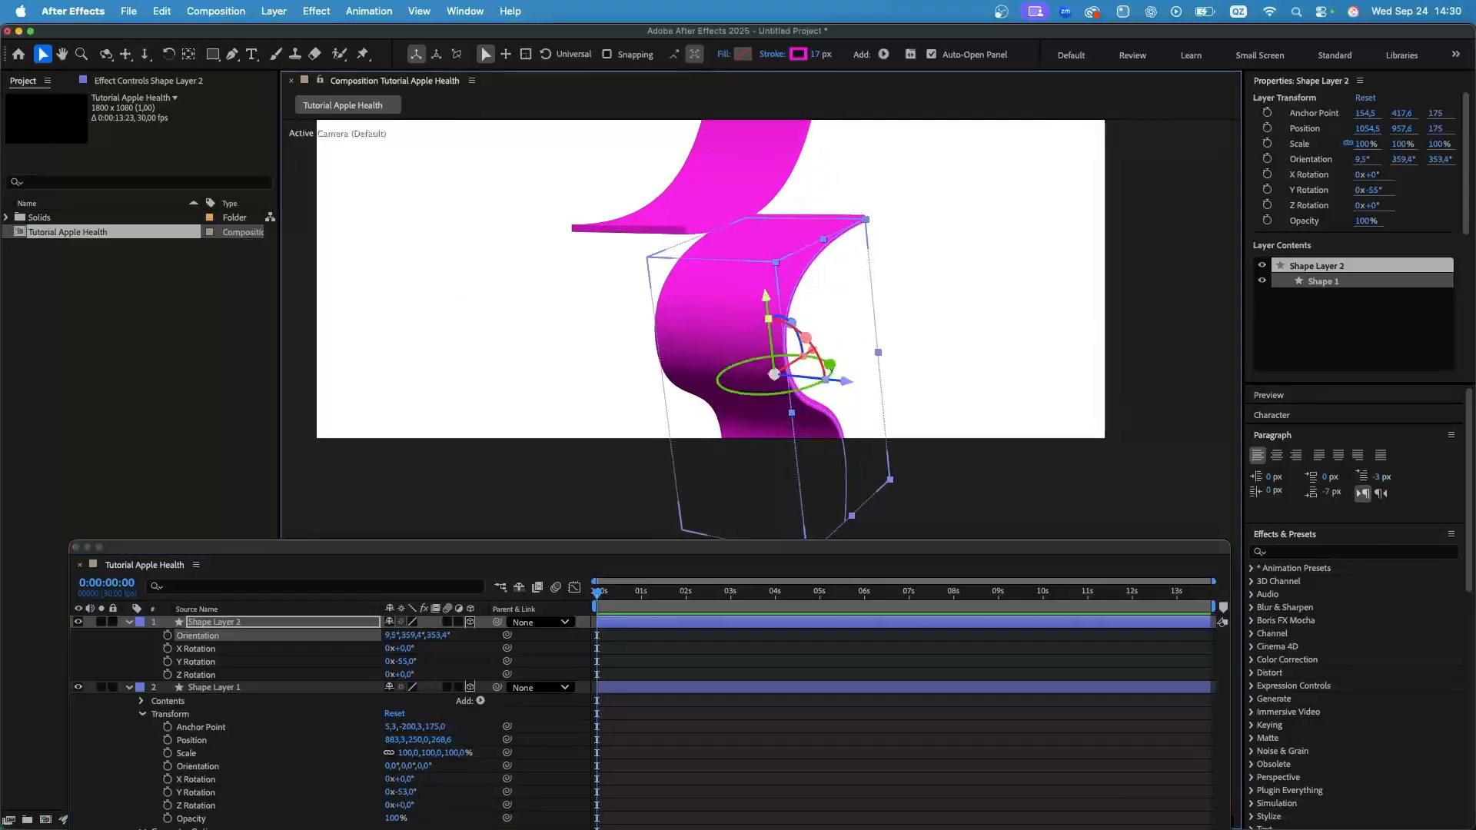
drag(837, 381, 544, 446)
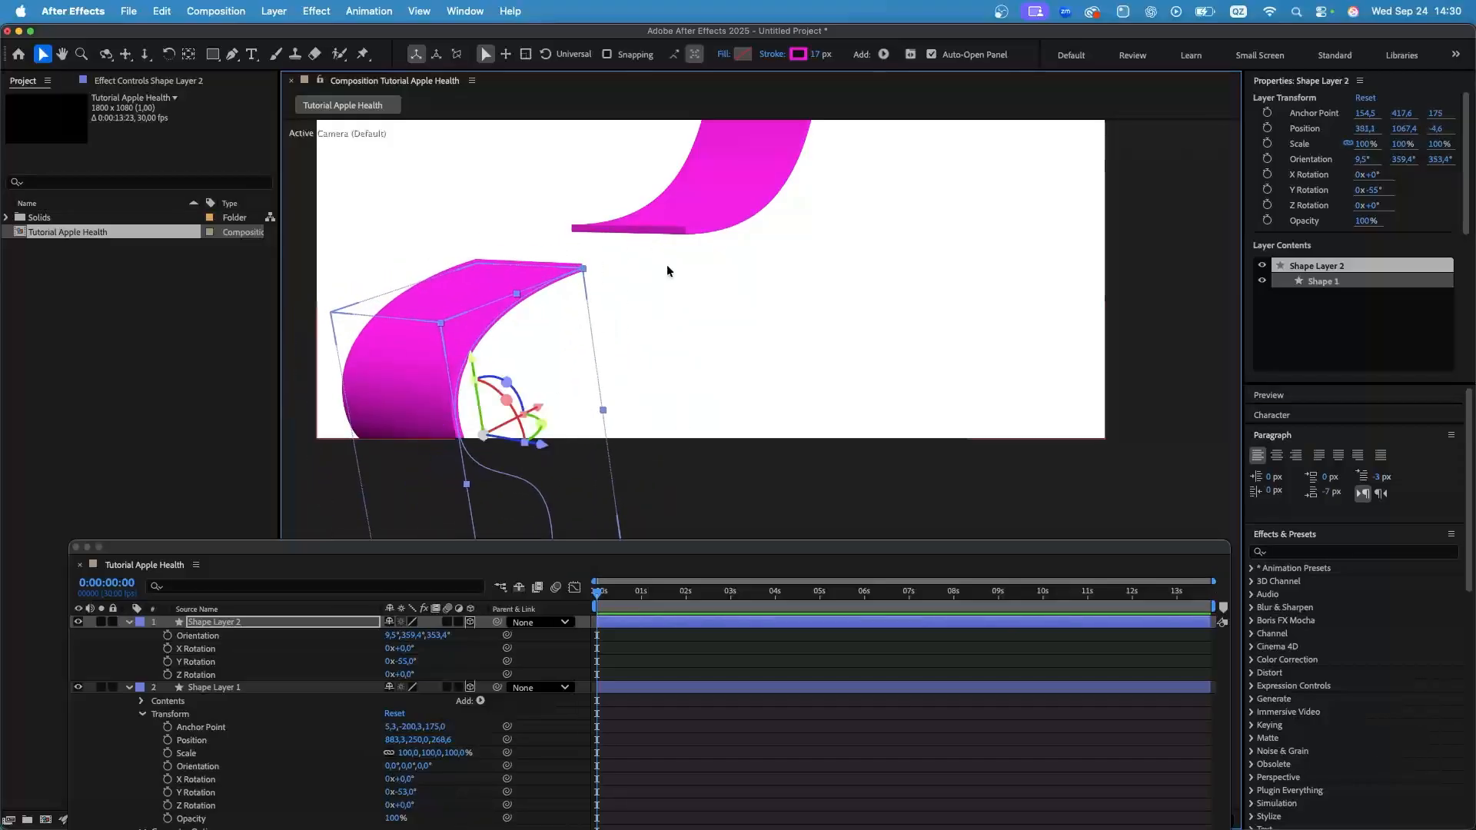
scroll(667, 271, down, 3)
scroll(707, 193, up, 2)
scroll(708, 193, up, 2)
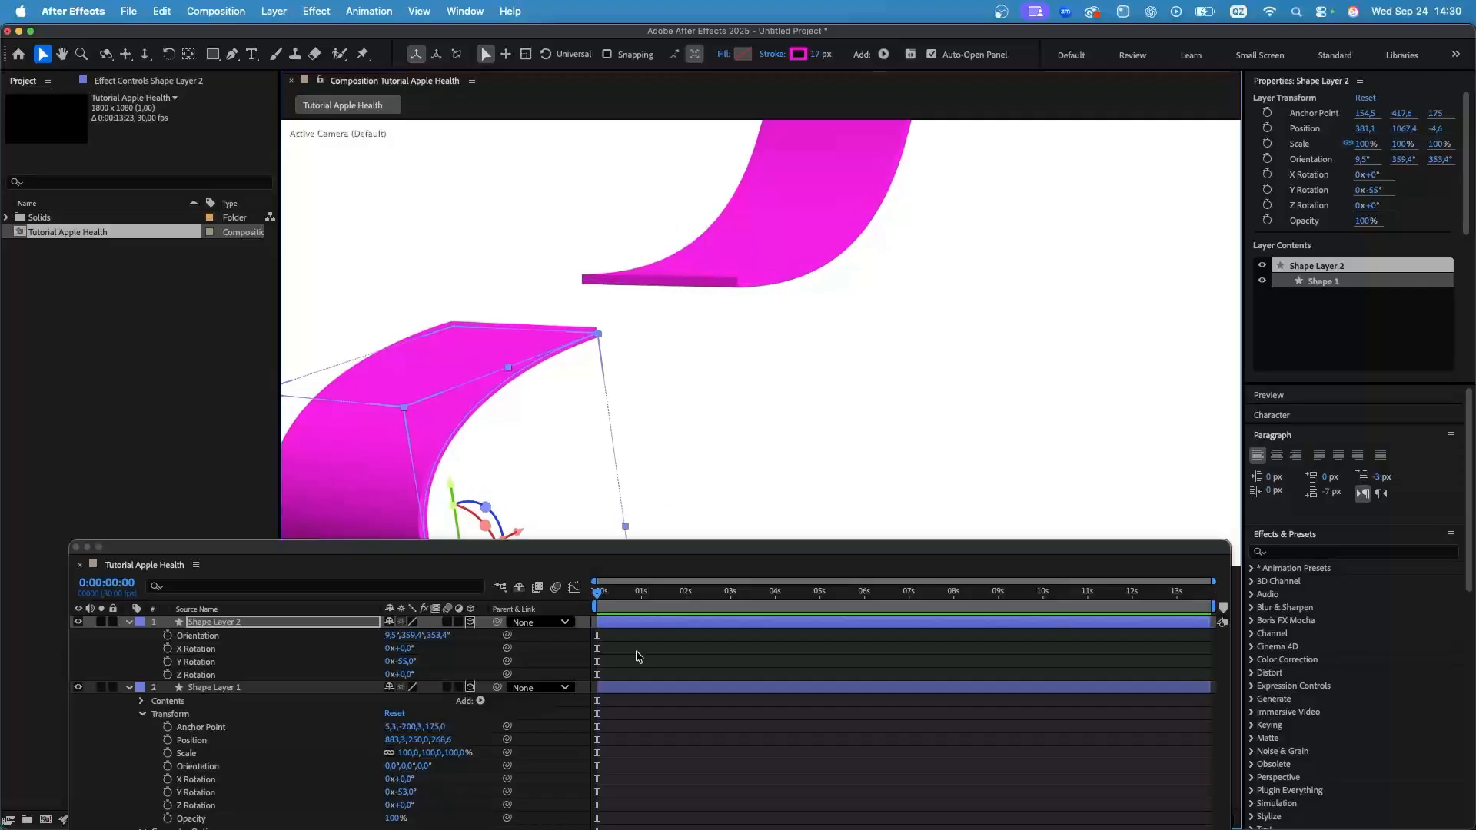
With nothing selected, draw a rounded rectangle about 376 × 373 px on a new shape layer, overlapping the upper ramp's lower right edge.
click(799, 401)
scroll(884, 425, down, 3)
scroll(881, 434, up, 1)
scroll(884, 430, up, 2)
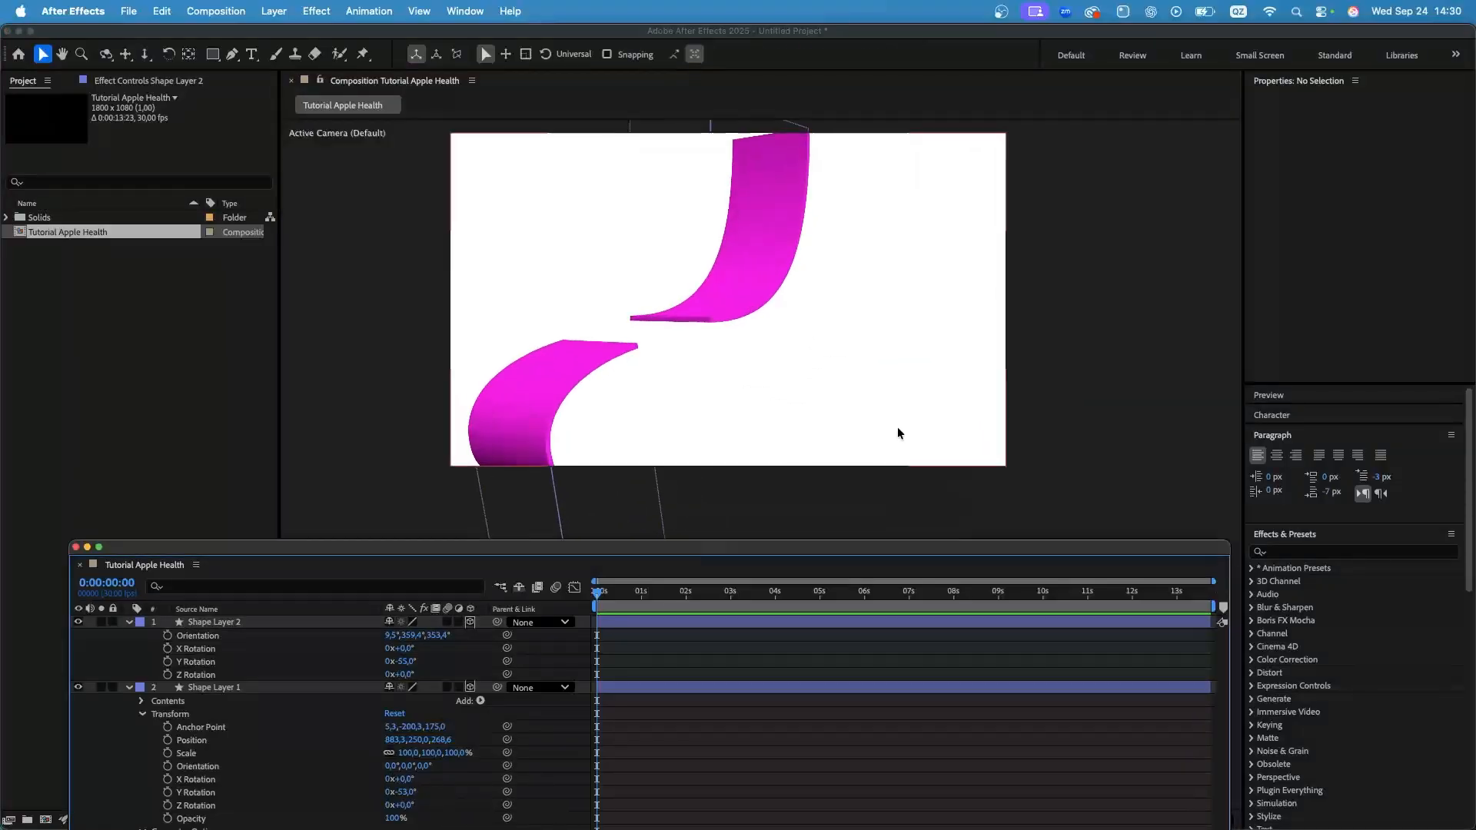
click(213, 55)
click(215, 60)
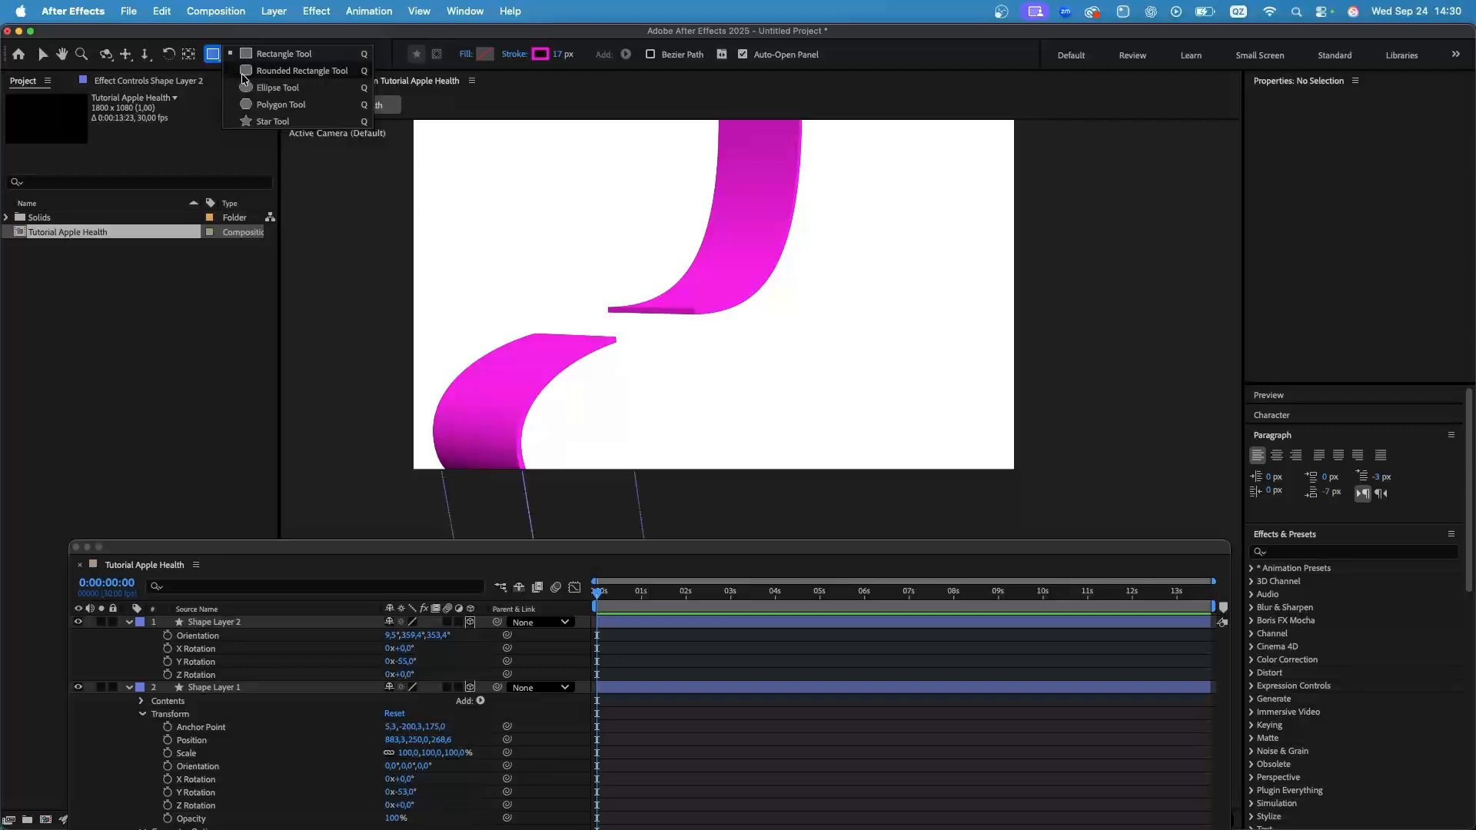
click(293, 72)
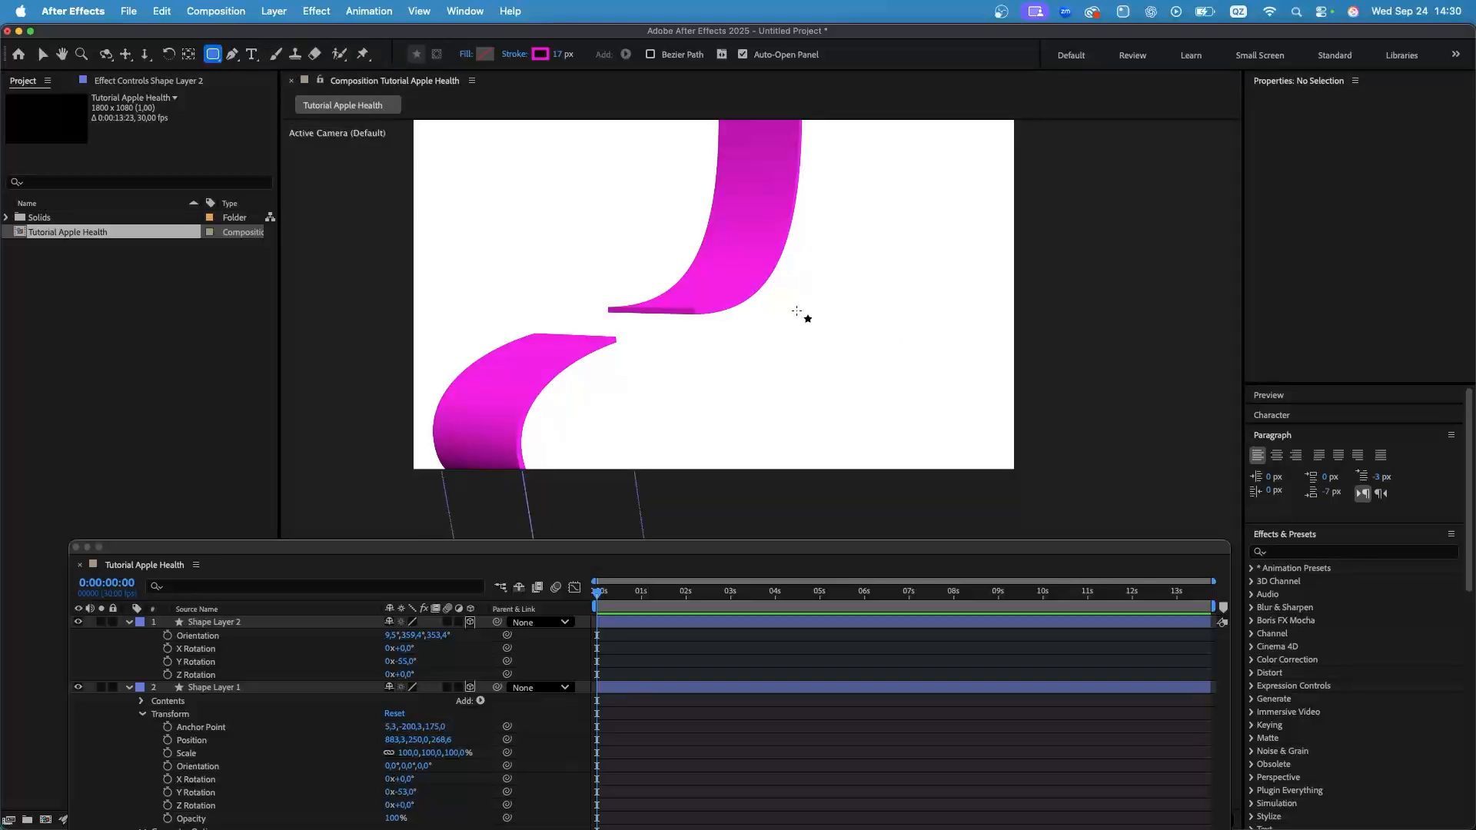
drag(796, 306, 859, 368)
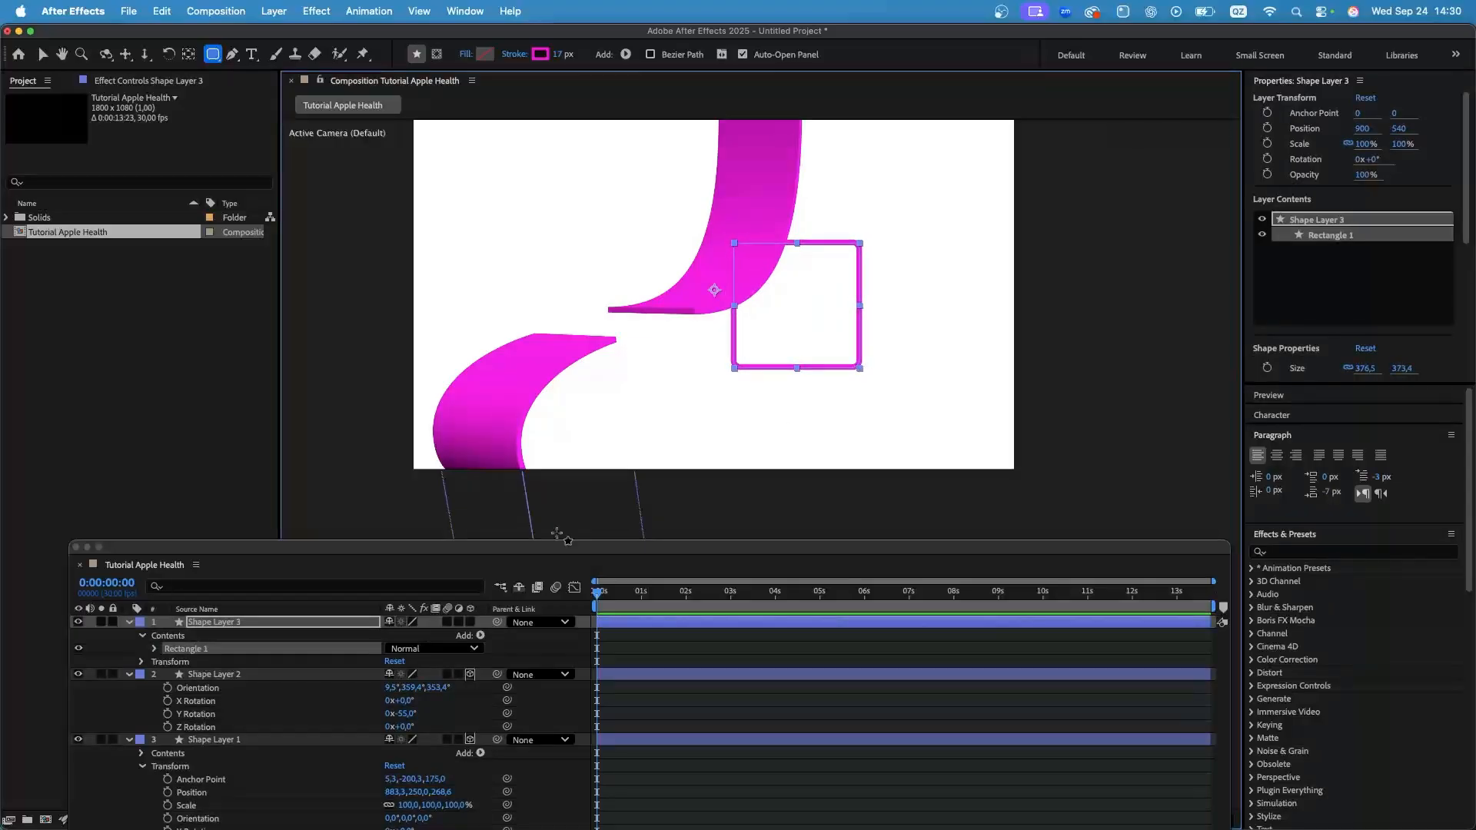
Set the size of the new rectangle's path in Shape Layer 3 to 400 × 400.
click(155, 649)
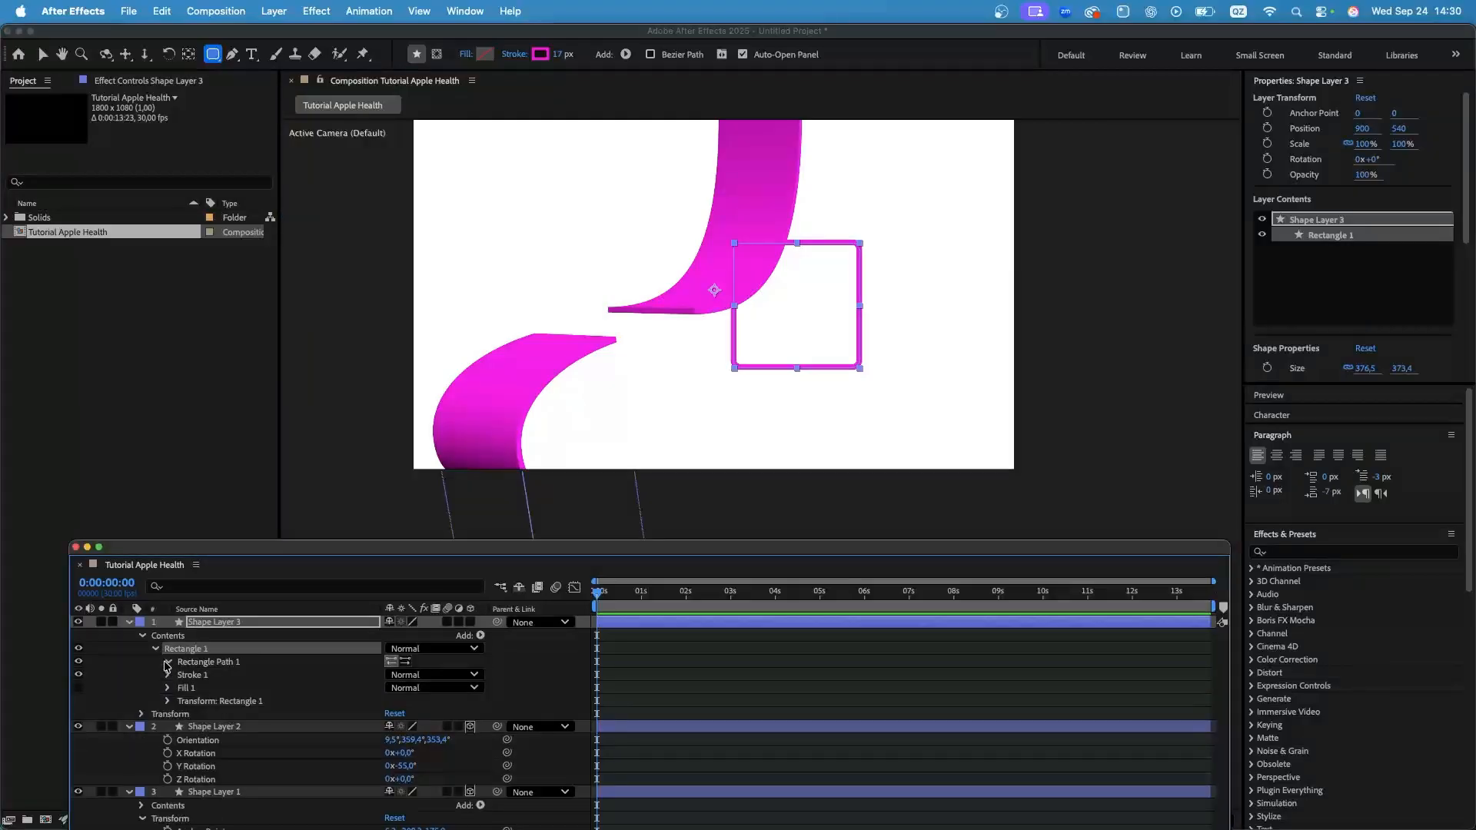
click(167, 663)
click(389, 675)
click(404, 677)
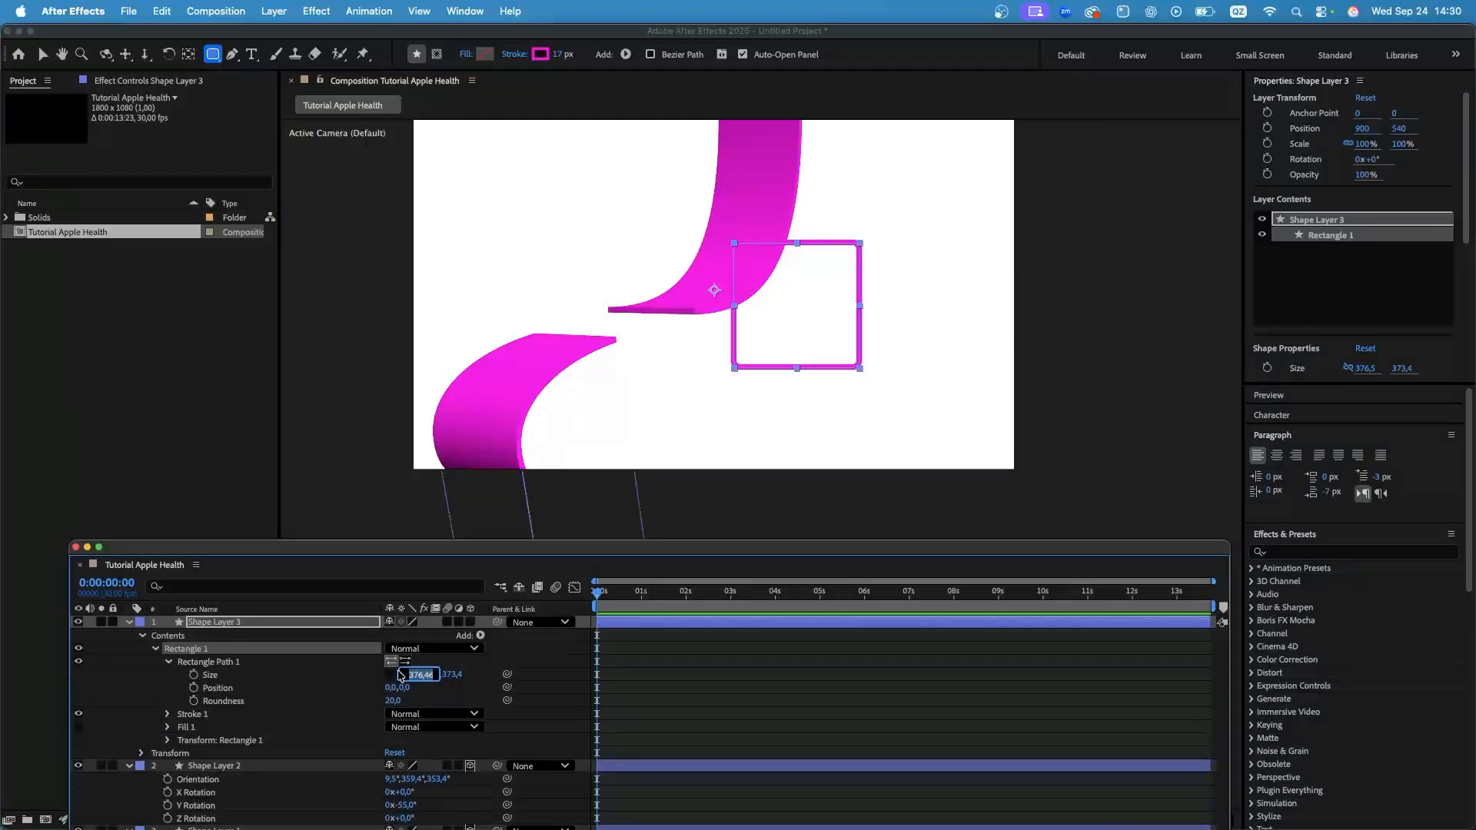
text(400)
key(Tab)
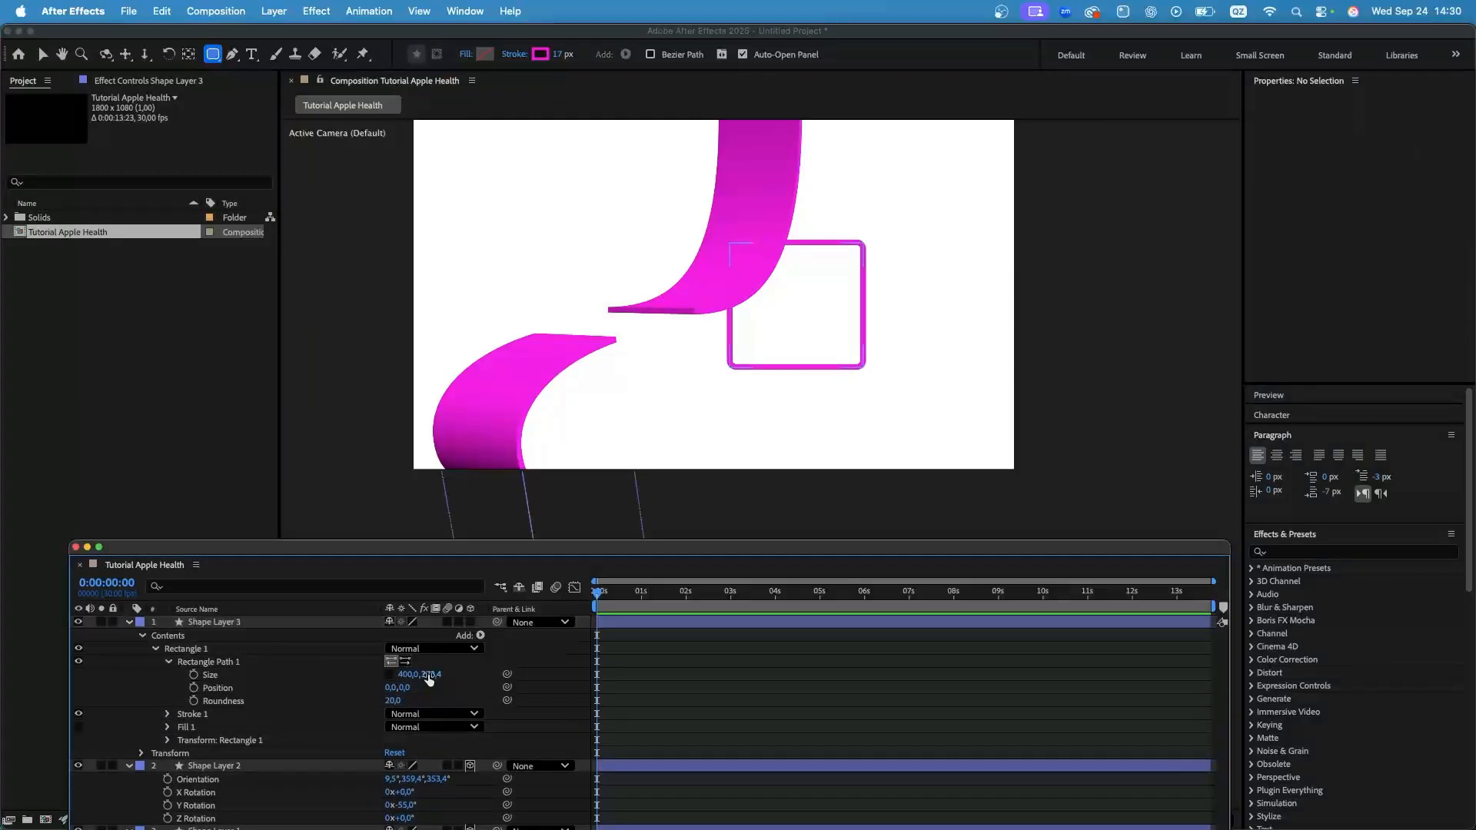
text(400)
key(Return)
scroll(957, 259, up, 2)
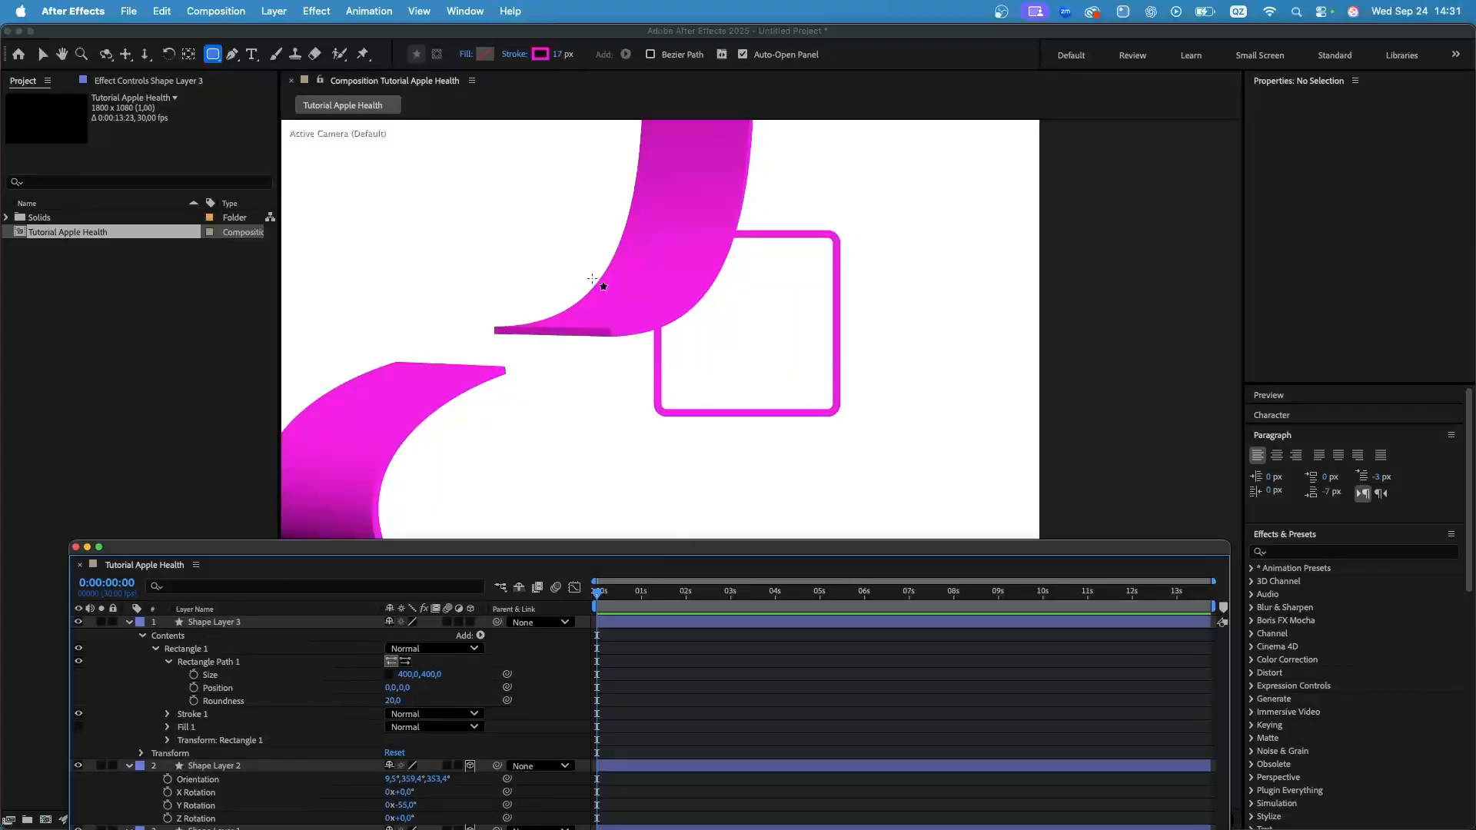
Remove the stroke of the Shape Layer 3 rectangle and give it a solid red fill.
click(675, 302)
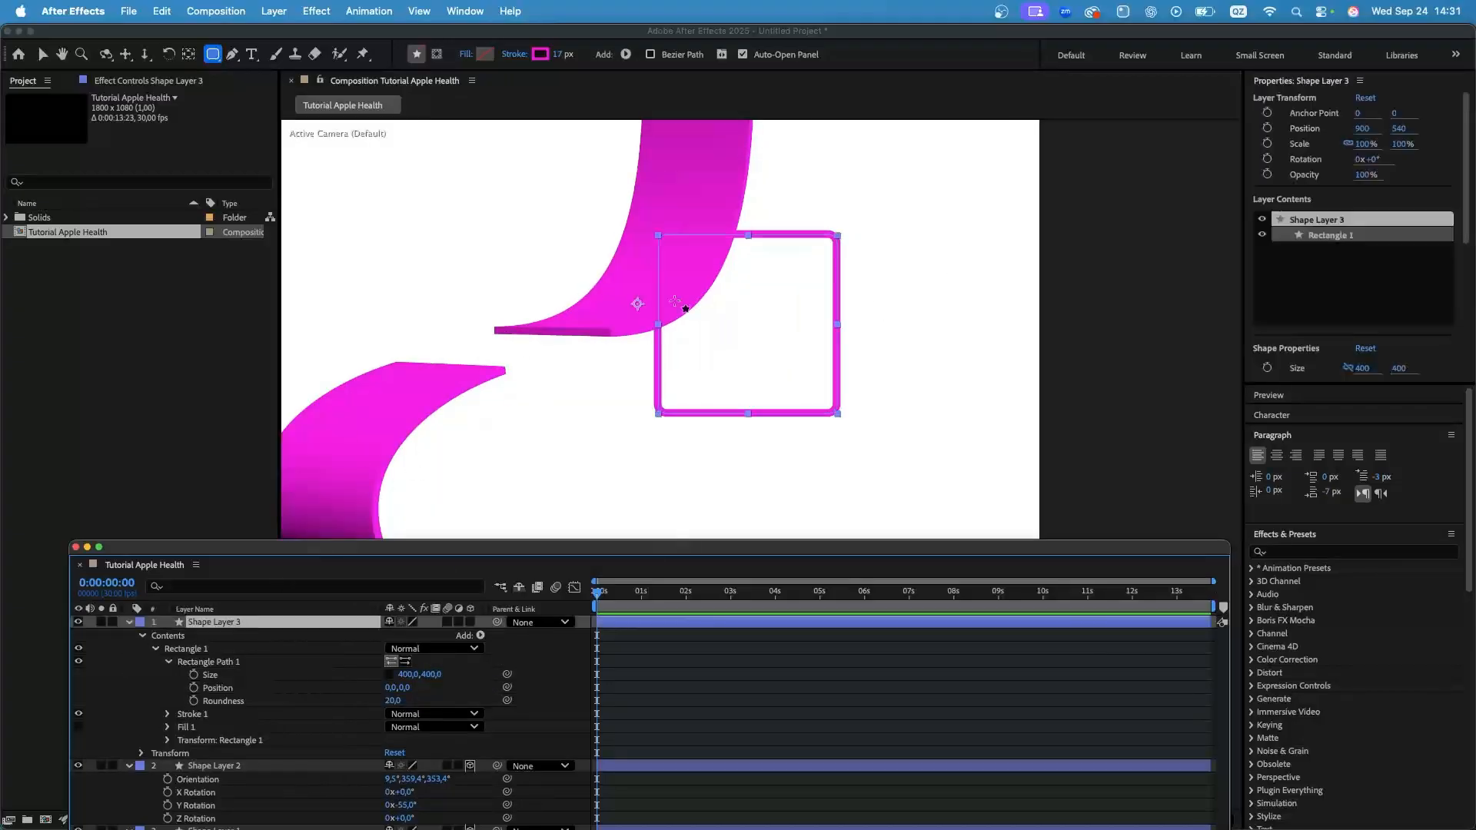
alt+click(544, 59)
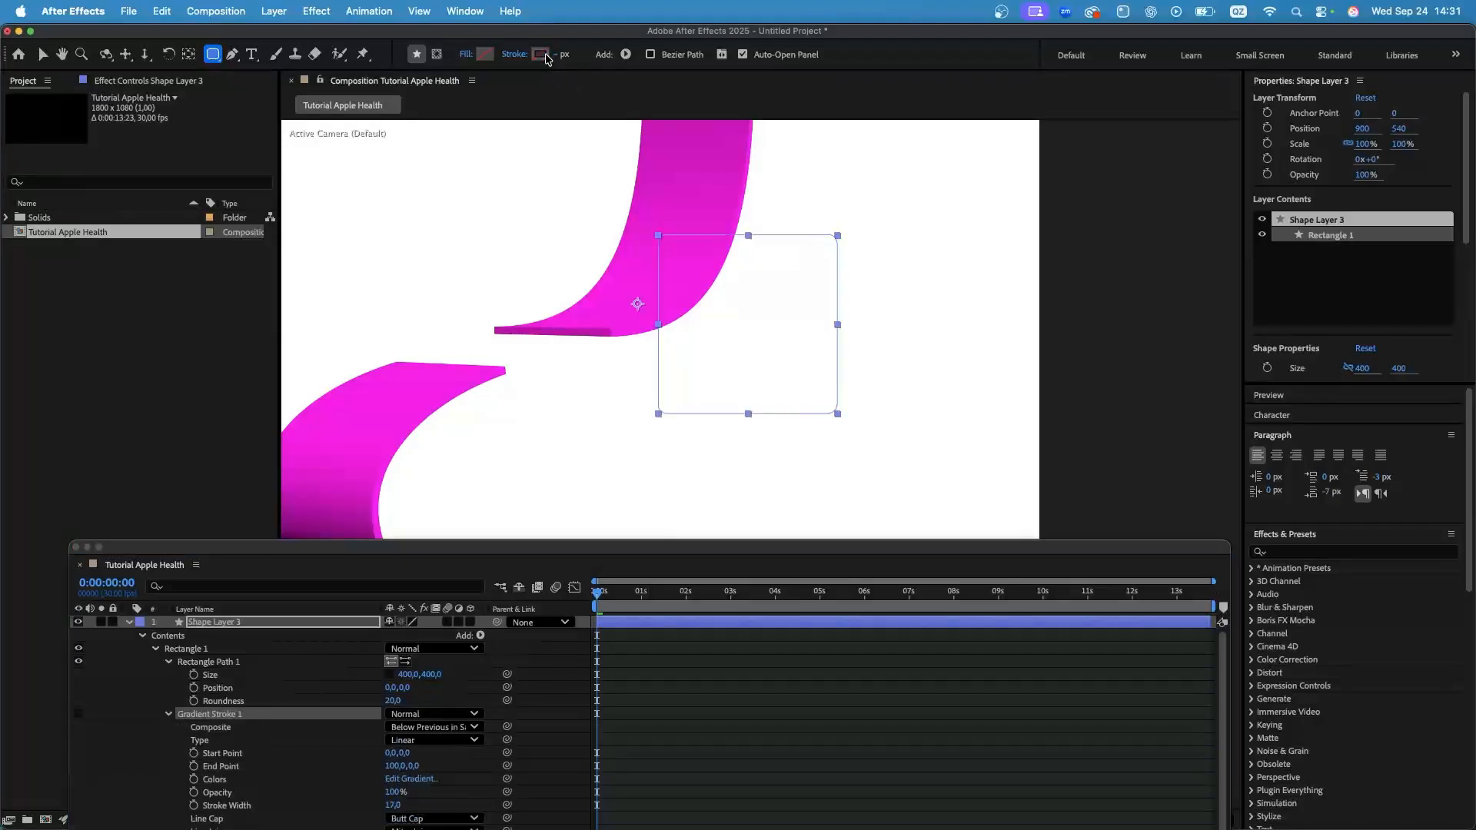
alt+click(486, 54)
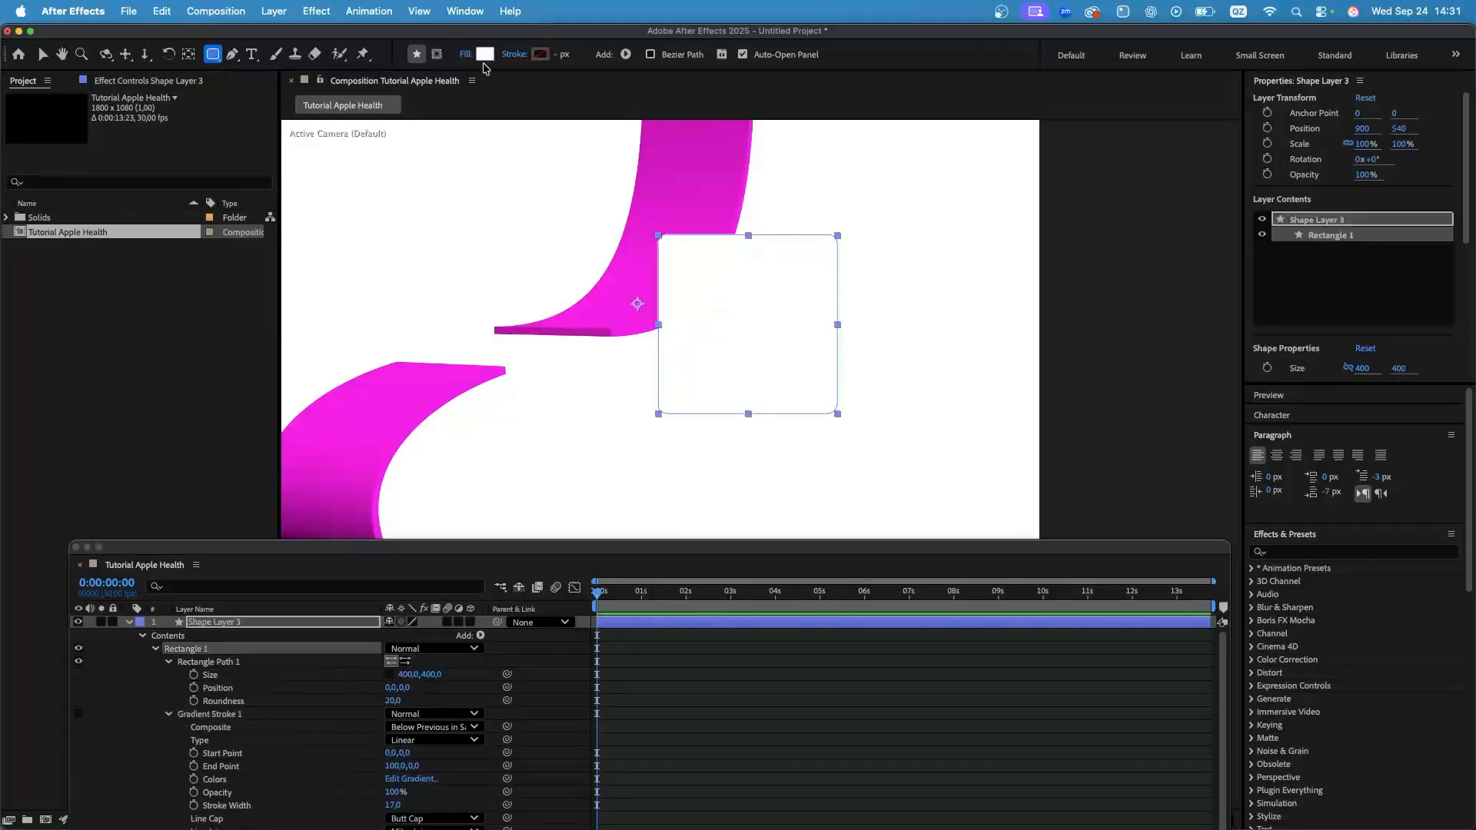
click(481, 56)
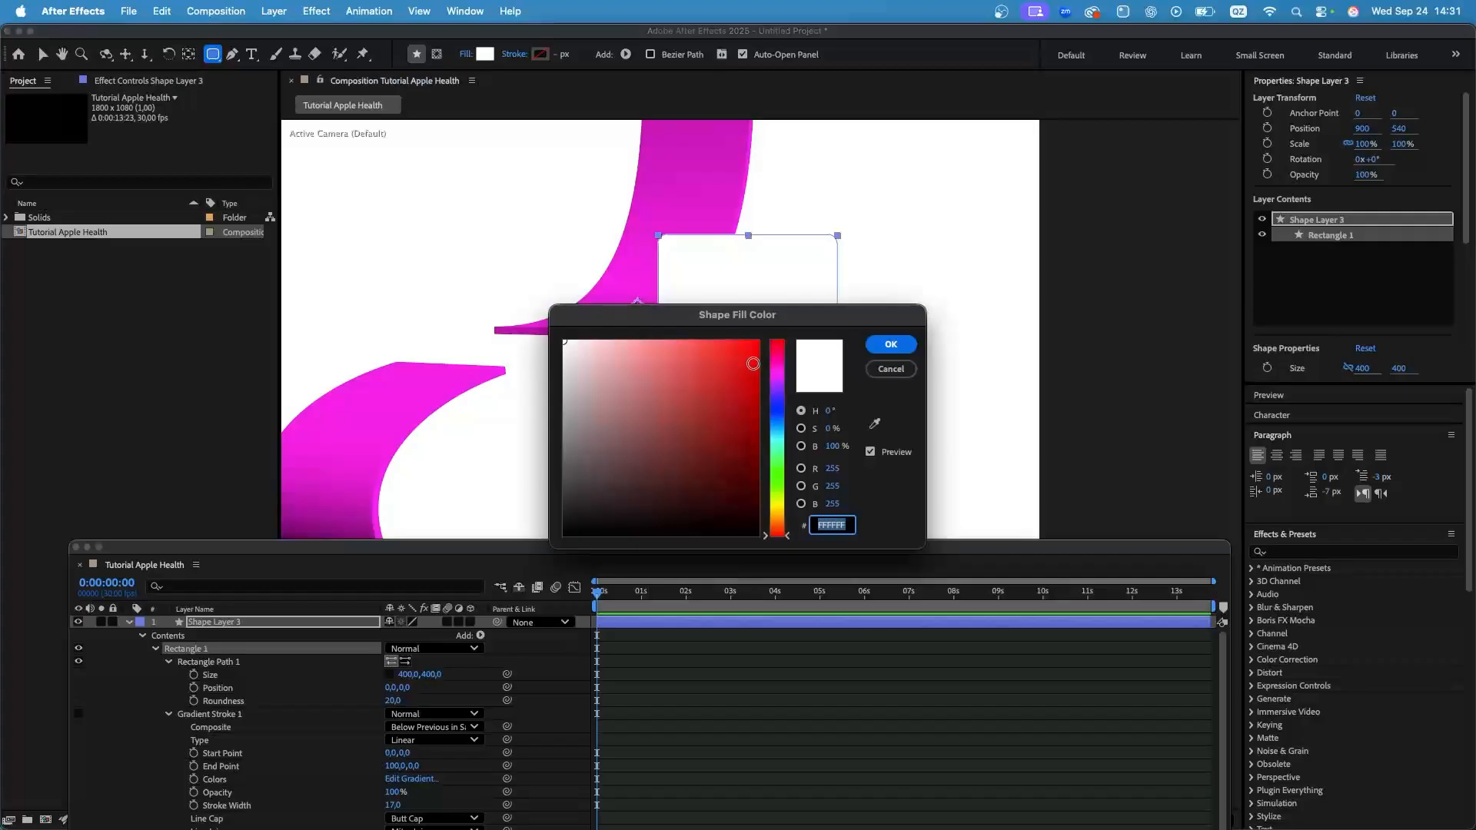
click(753, 363)
click(890, 343)
key(v)
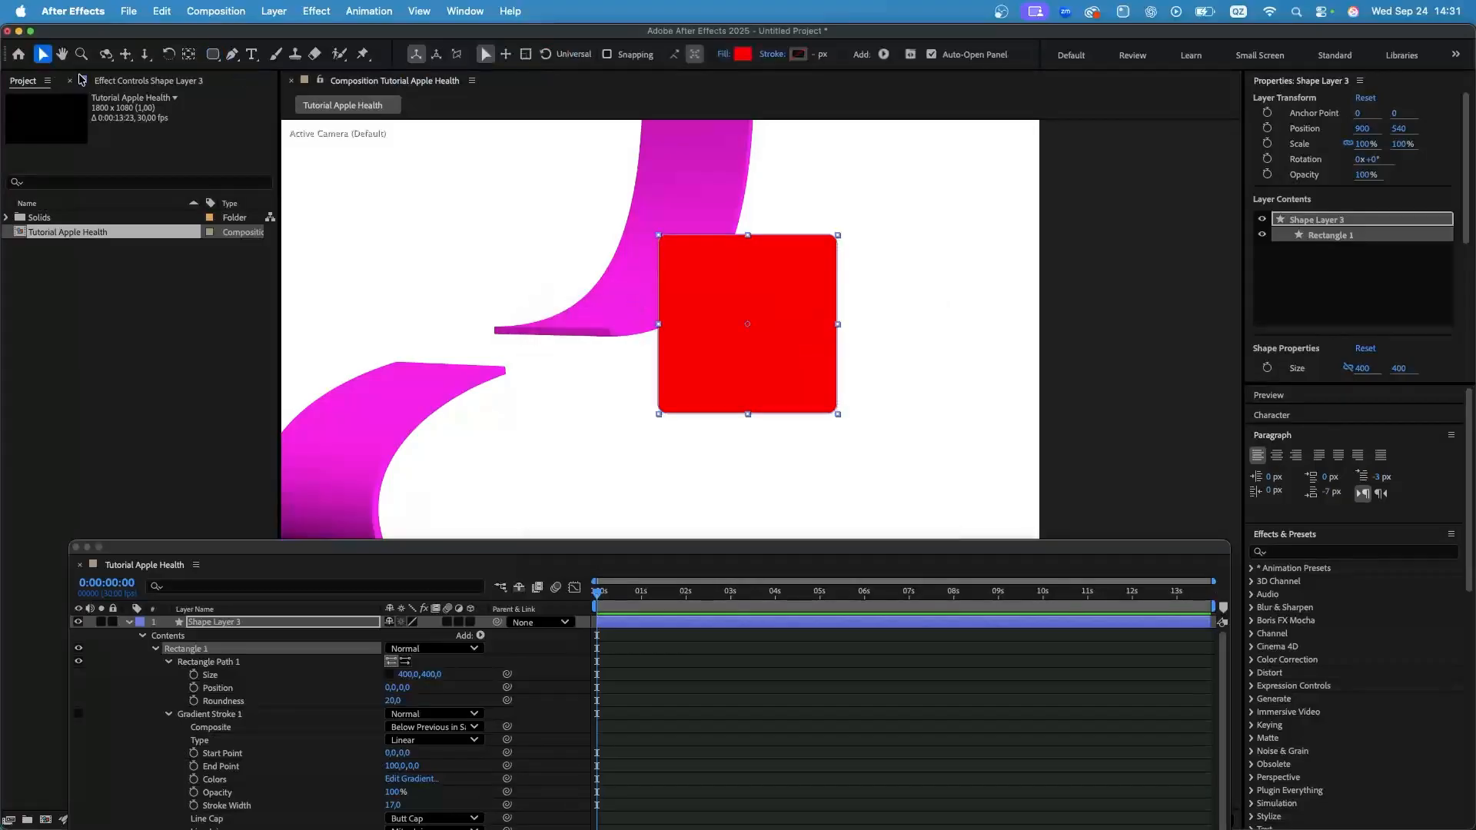
Make Shape Layer 3 3D, centre its anchor point and lay it down to an orientation of about 291.6°, 19.1°, 39.5°.
click(246, 622)
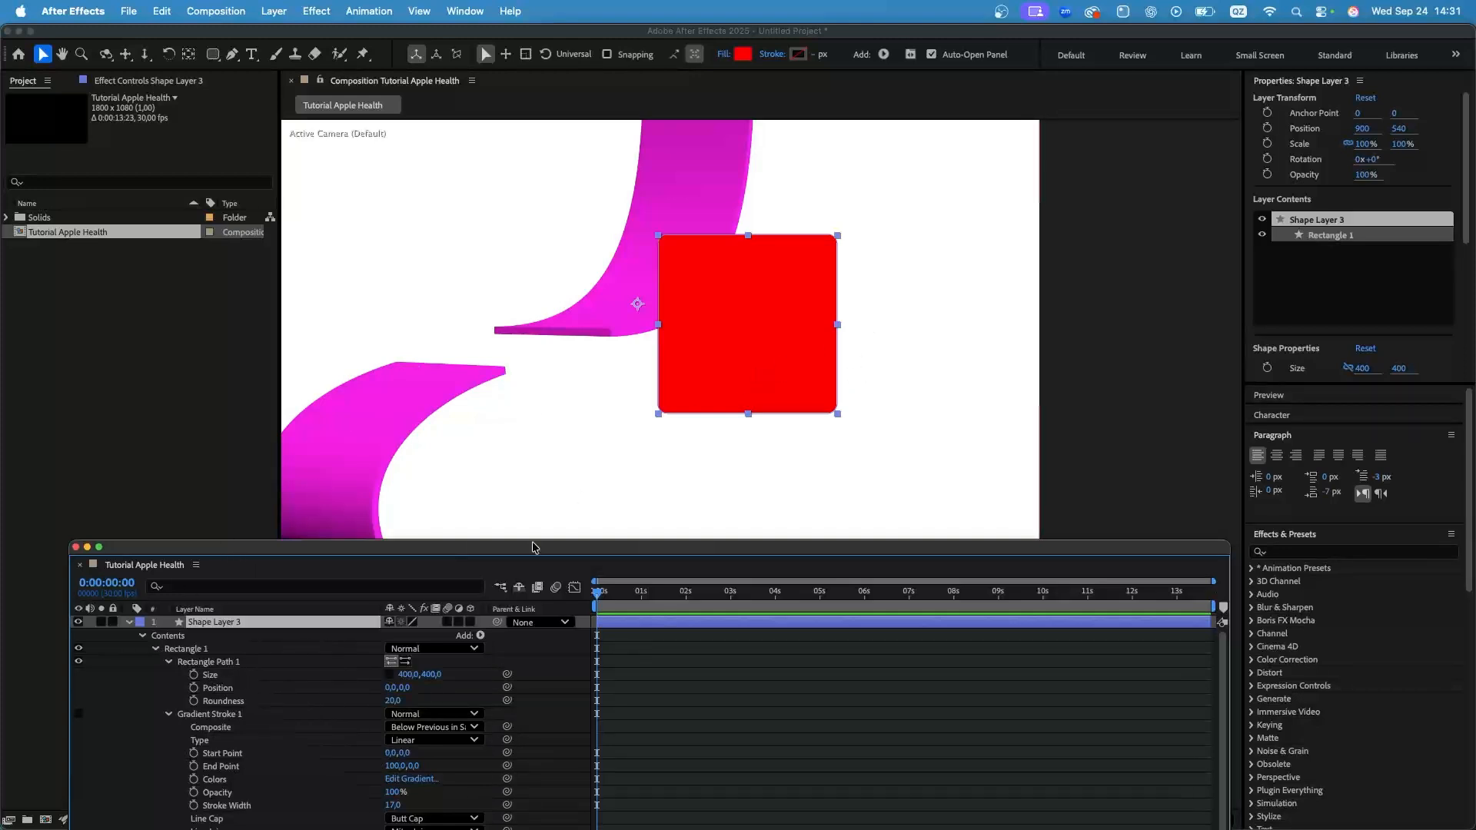
click(471, 623)
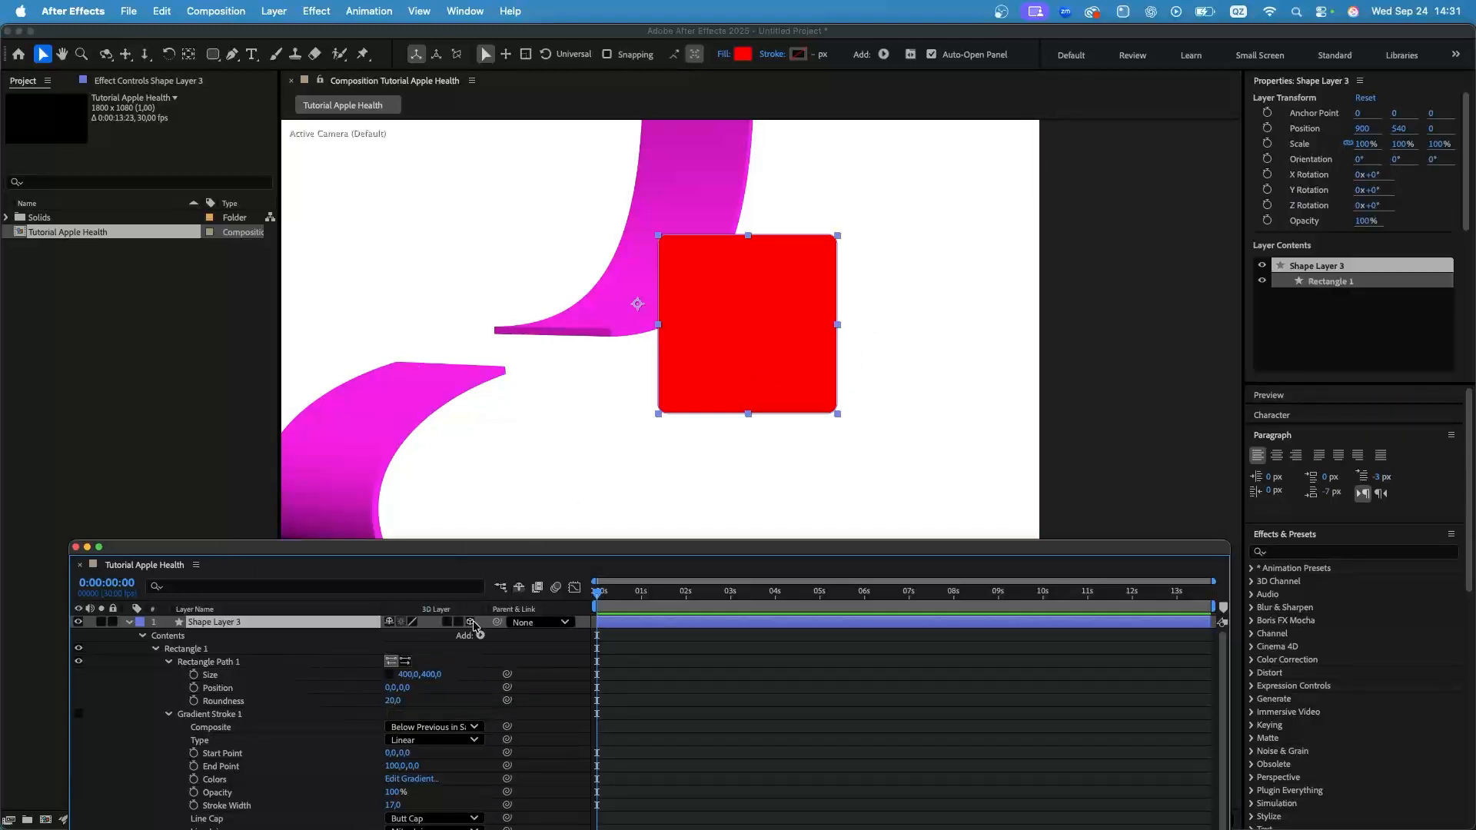
double_click(190, 55)
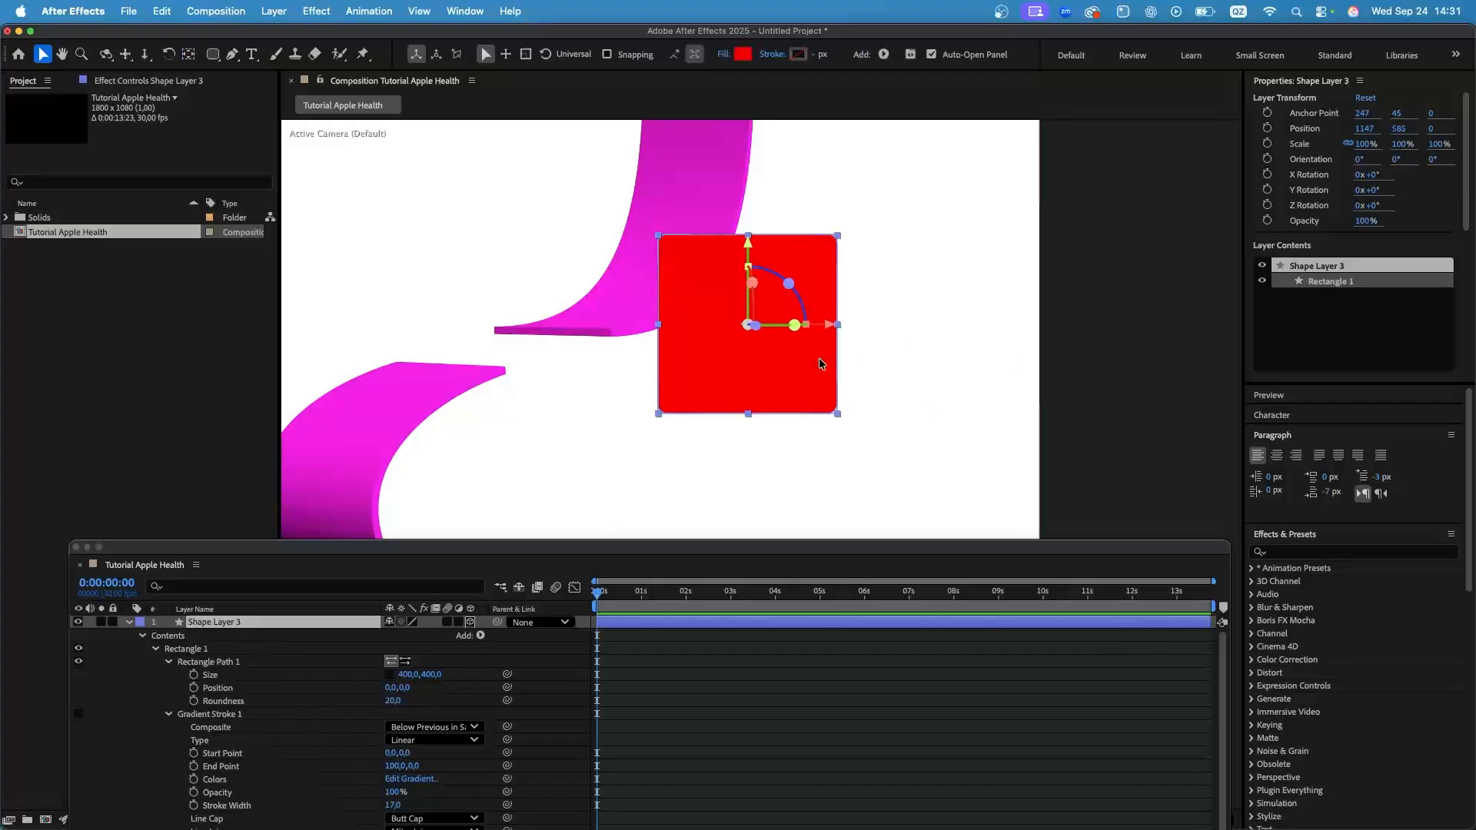
drag(795, 326, 738, 308)
In the Geometry Options of Shape Layer 3, set Bevel Style to Convex and Bevel Depth to 100.
scroll(251, 713, down, 3)
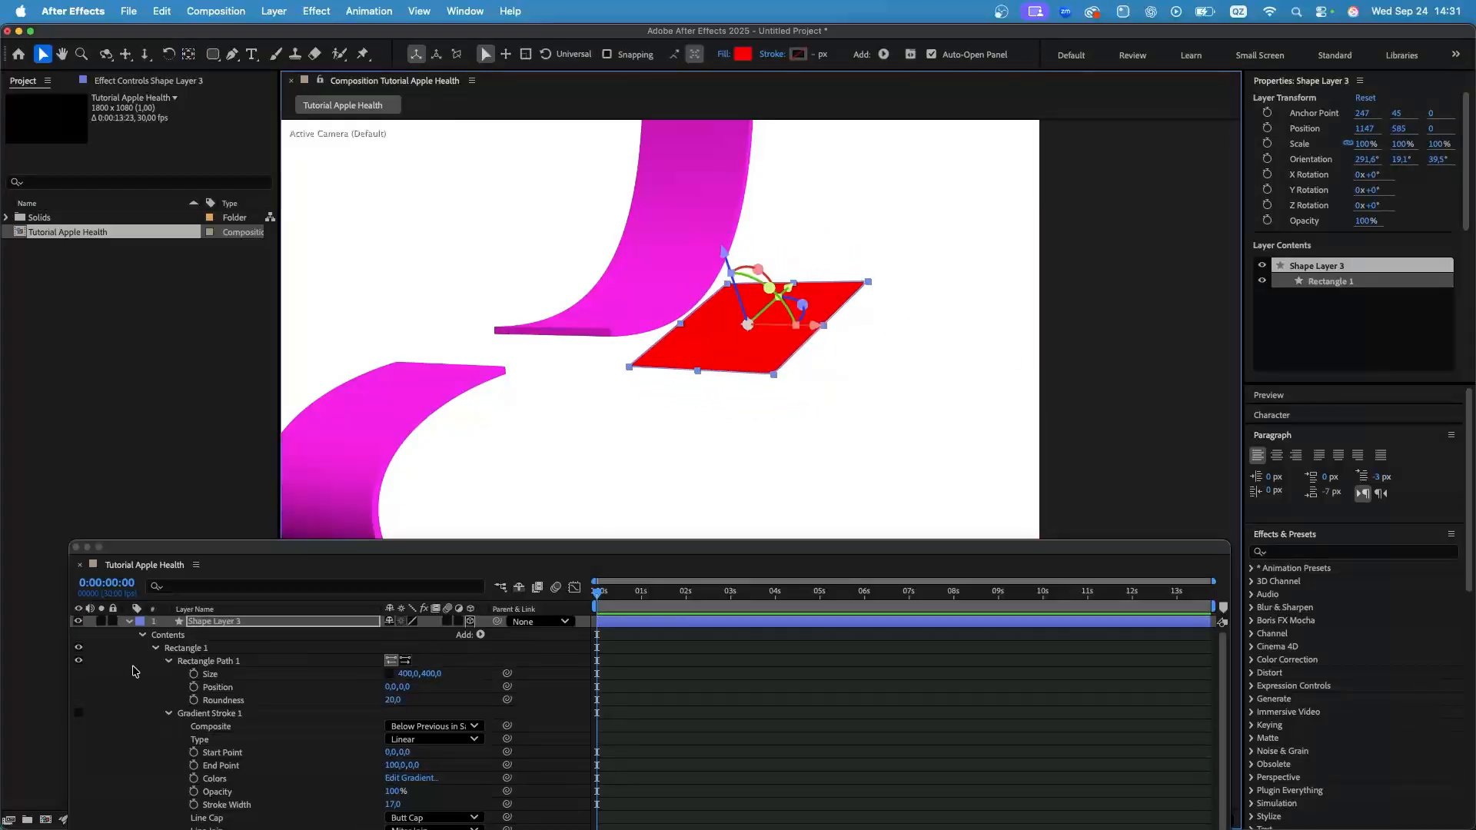
drag(292, 548, 297, 414)
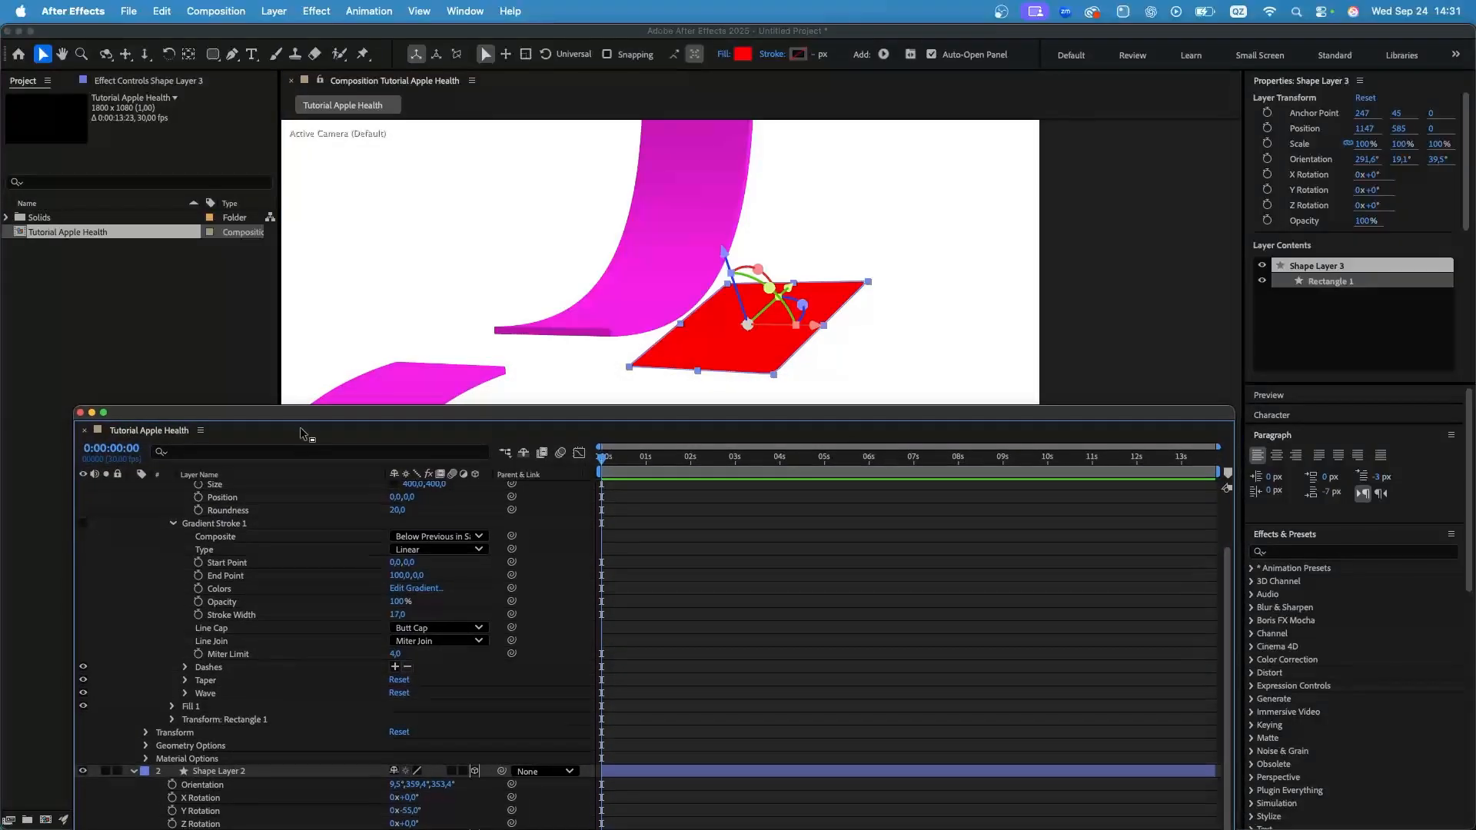
scroll(181, 716, up, 3)
click(161, 516)
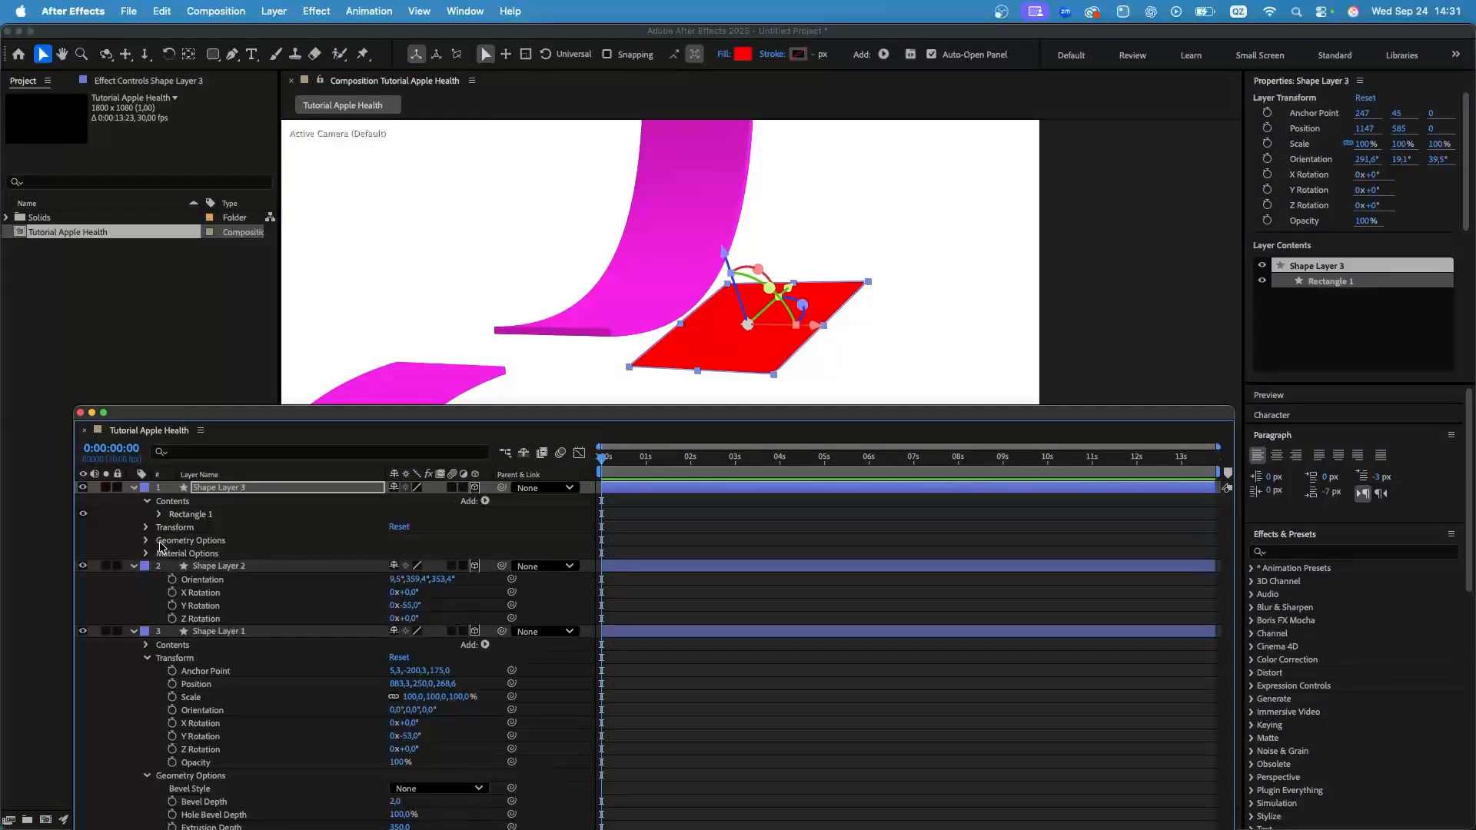
click(147, 541)
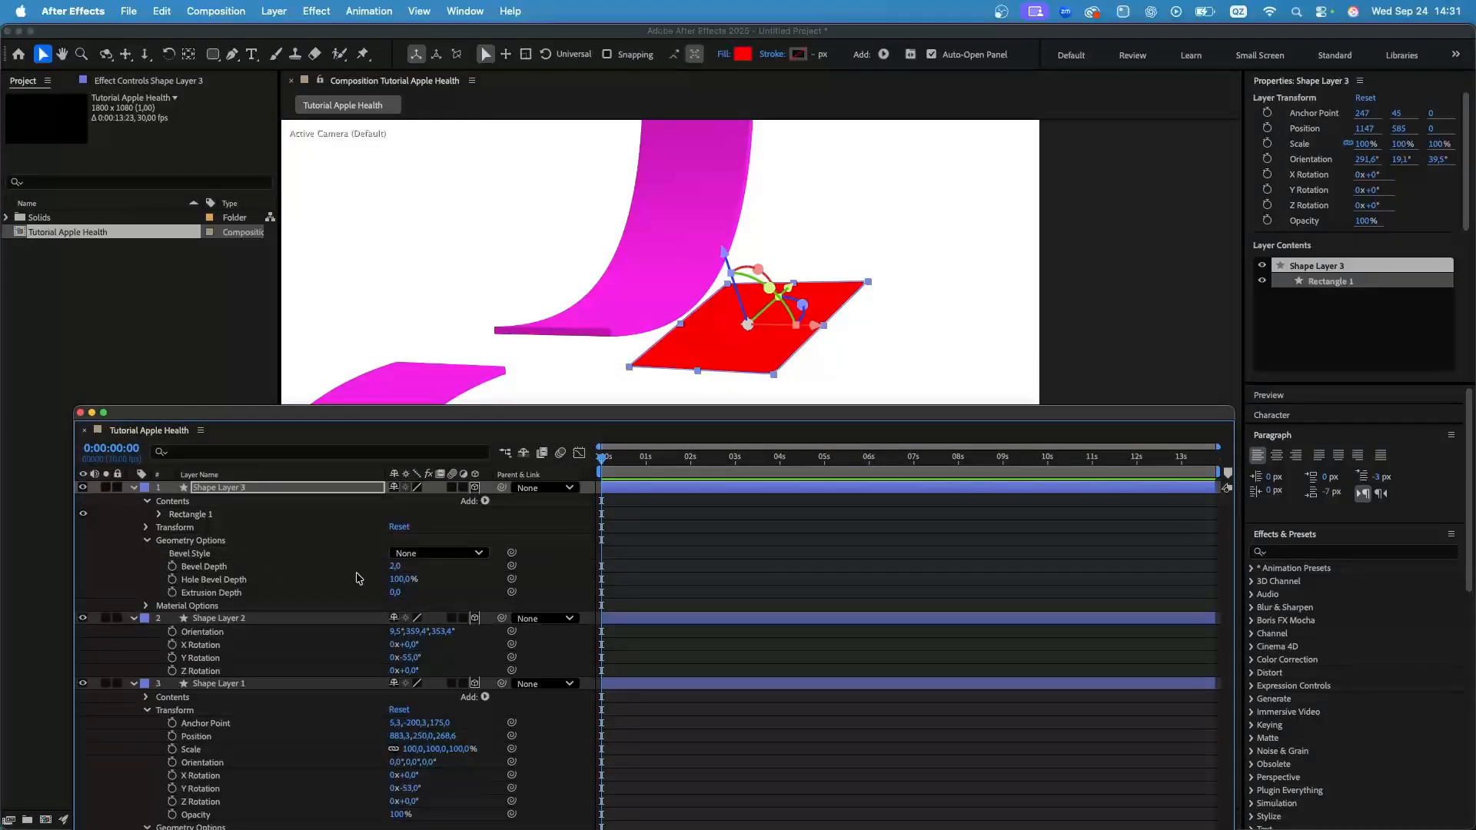
click(424, 554)
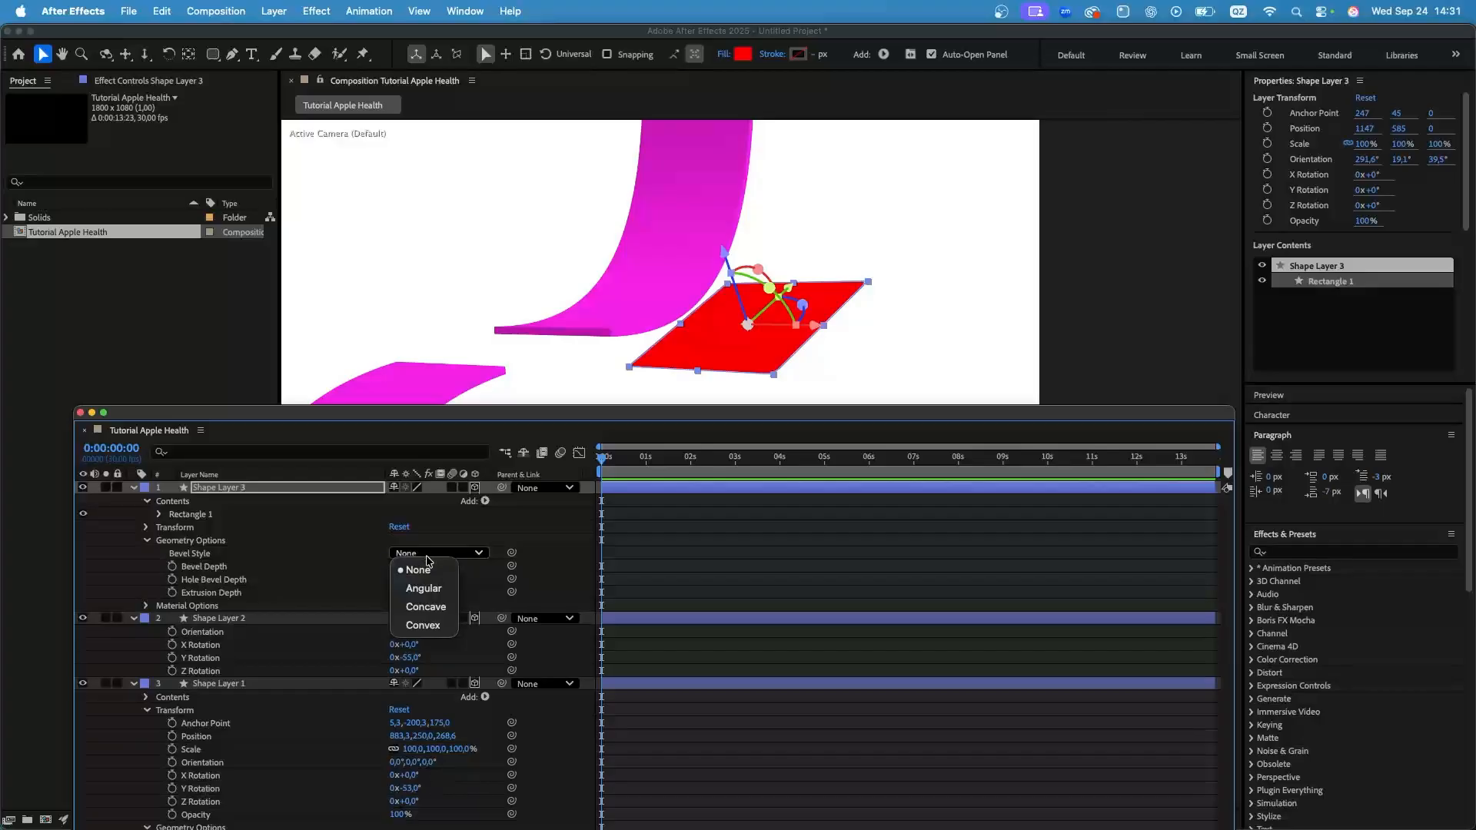
click(434, 627)
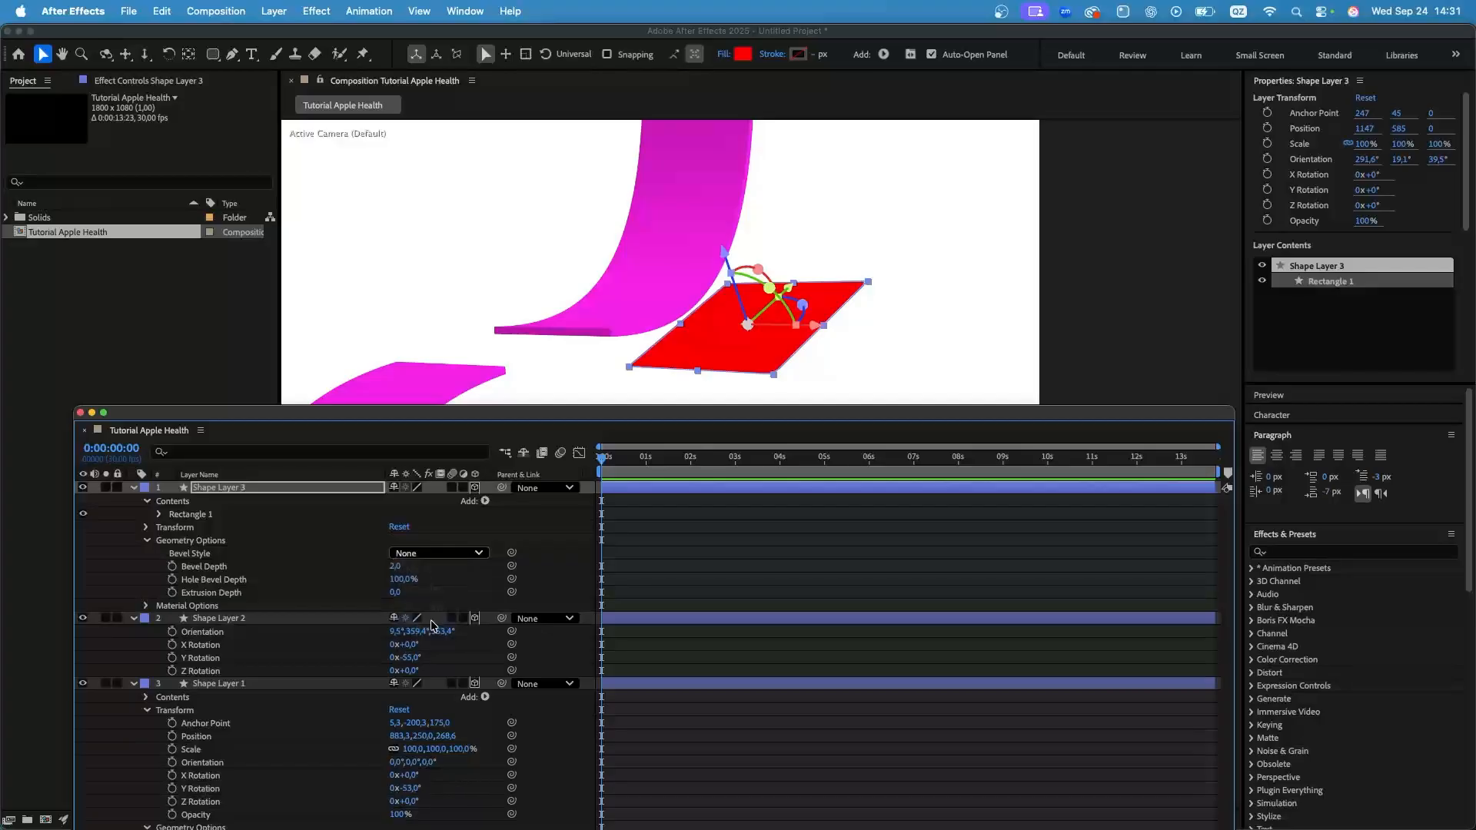
click(395, 567)
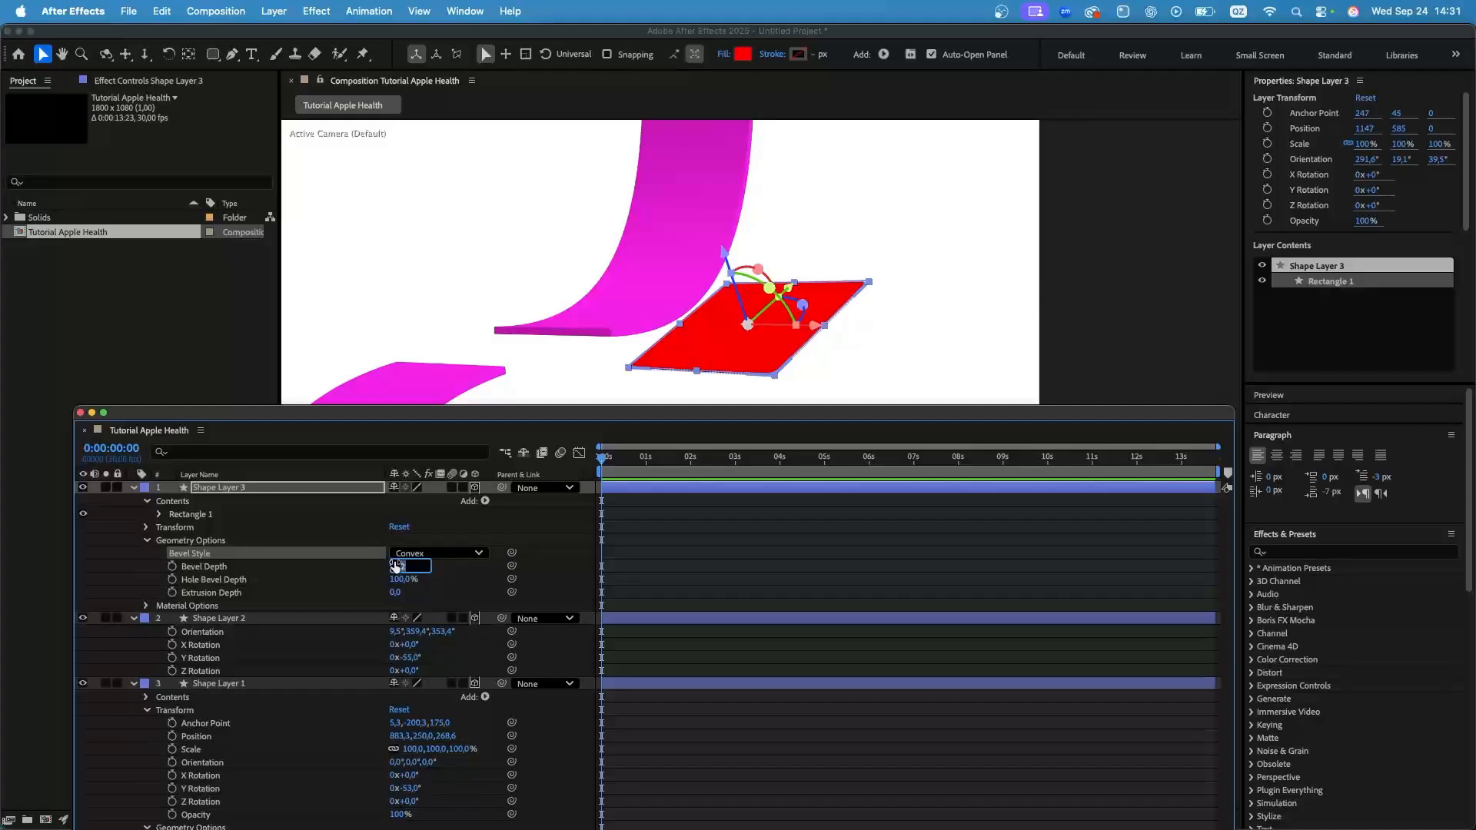
key(Return)
scroll(957, 146, down, 5)
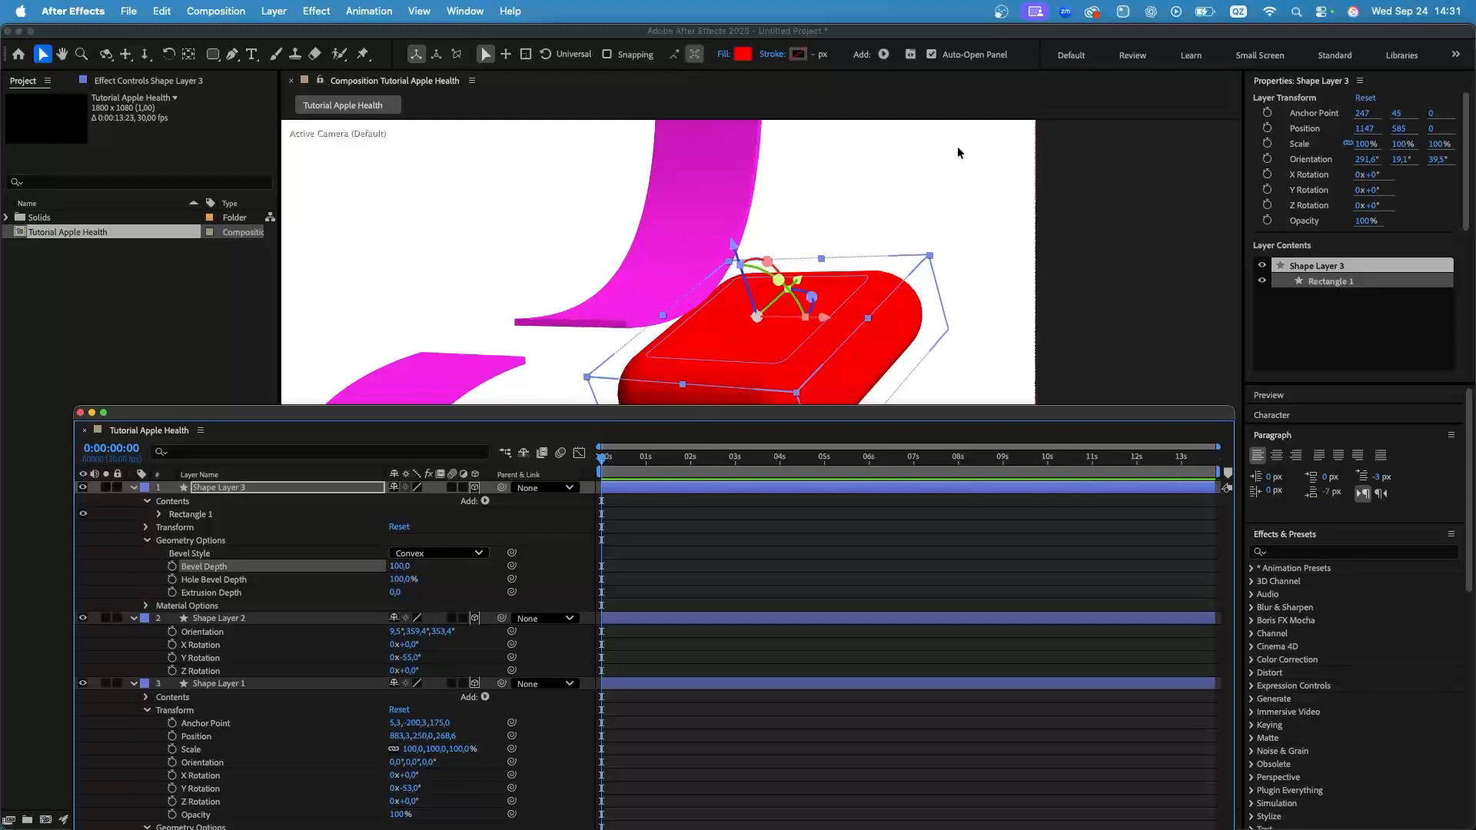
scroll(933, 314, up, 3)
scroll(882, 265, up, 2)
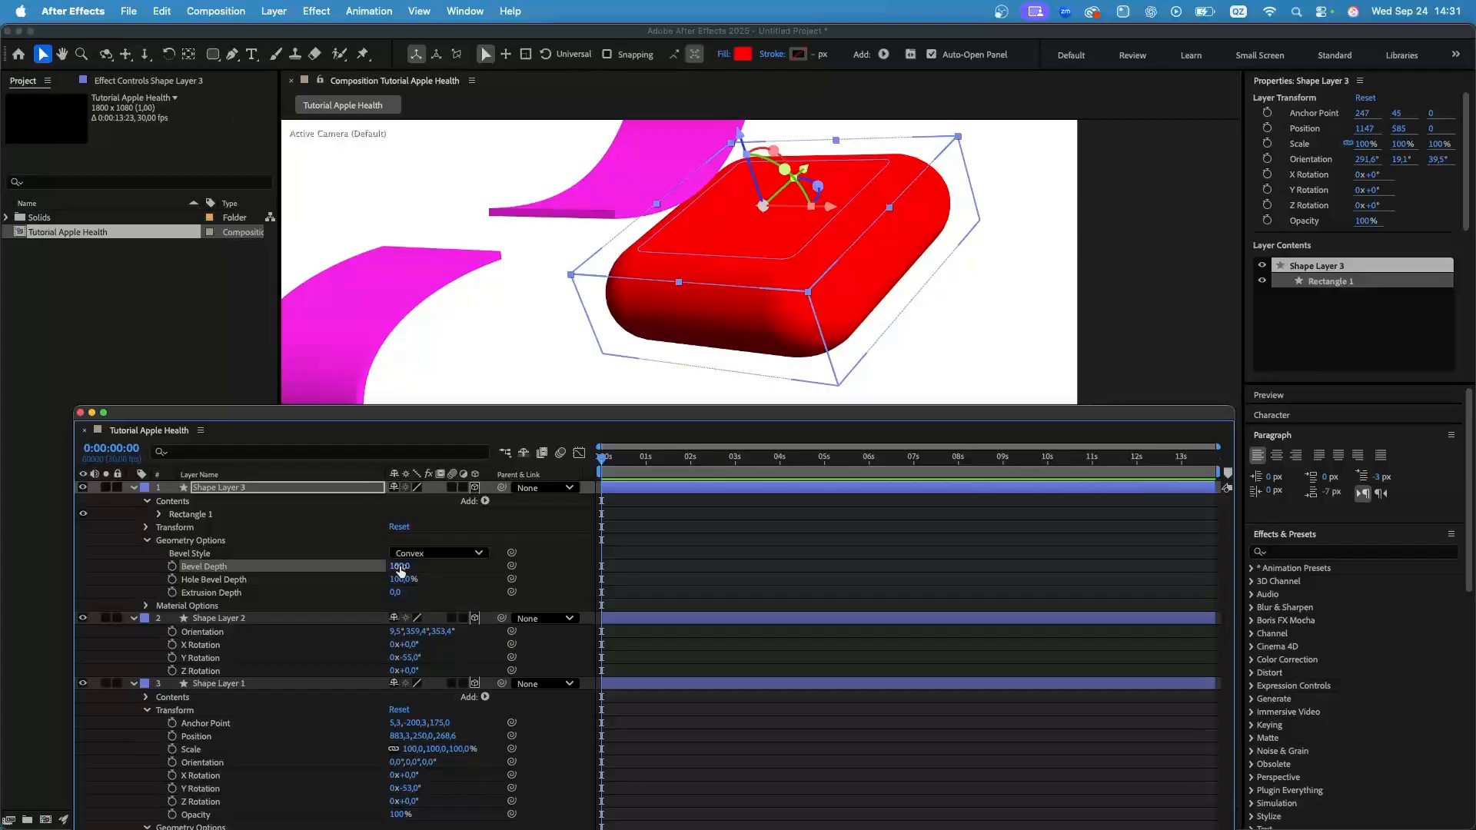
Reduce the Bevel Depth of Shape Layer 3 to 10 and try to raise it to 500.
click(212, 489)
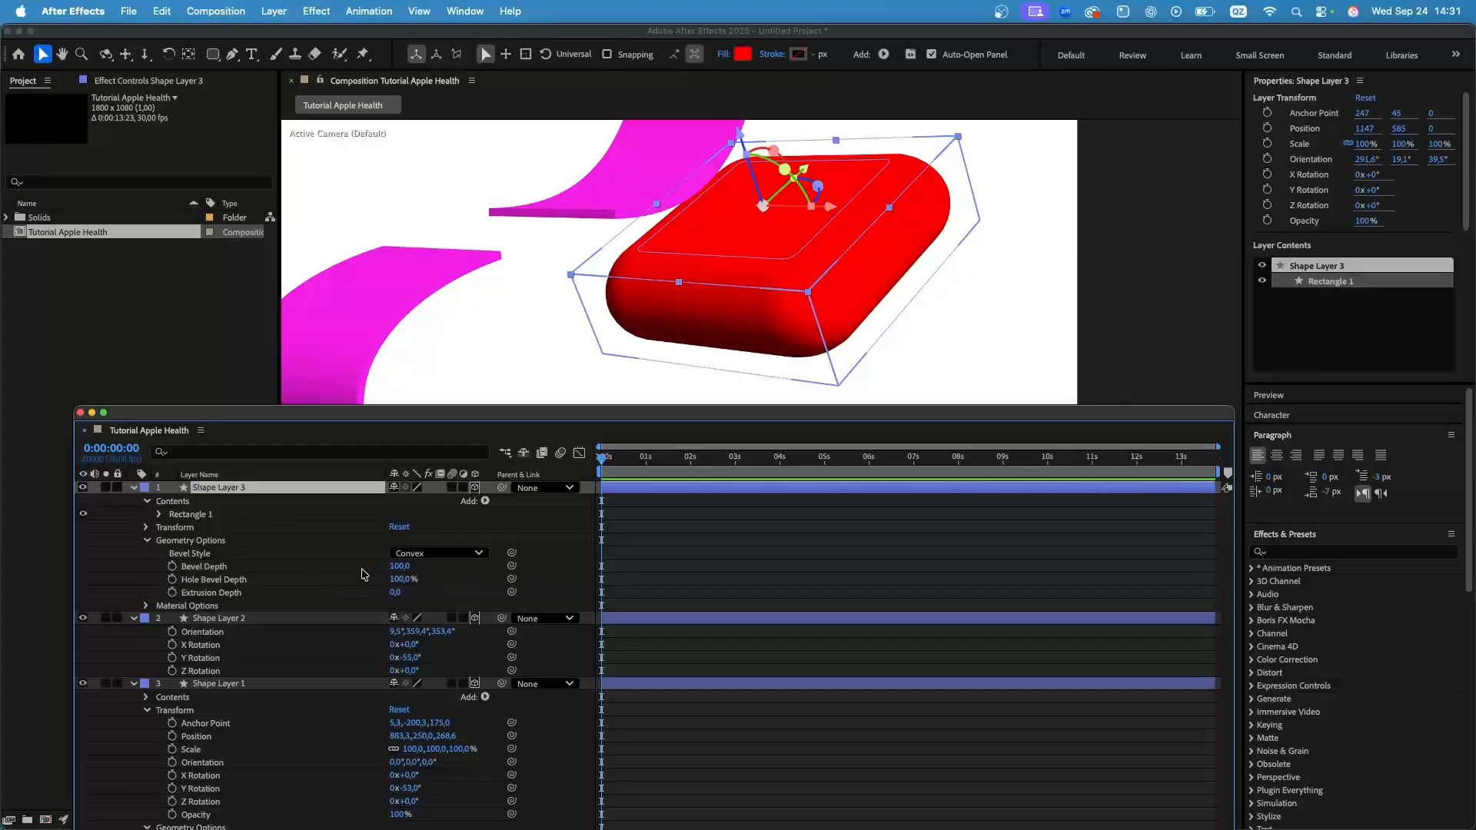
drag(399, 571, 431, 572)
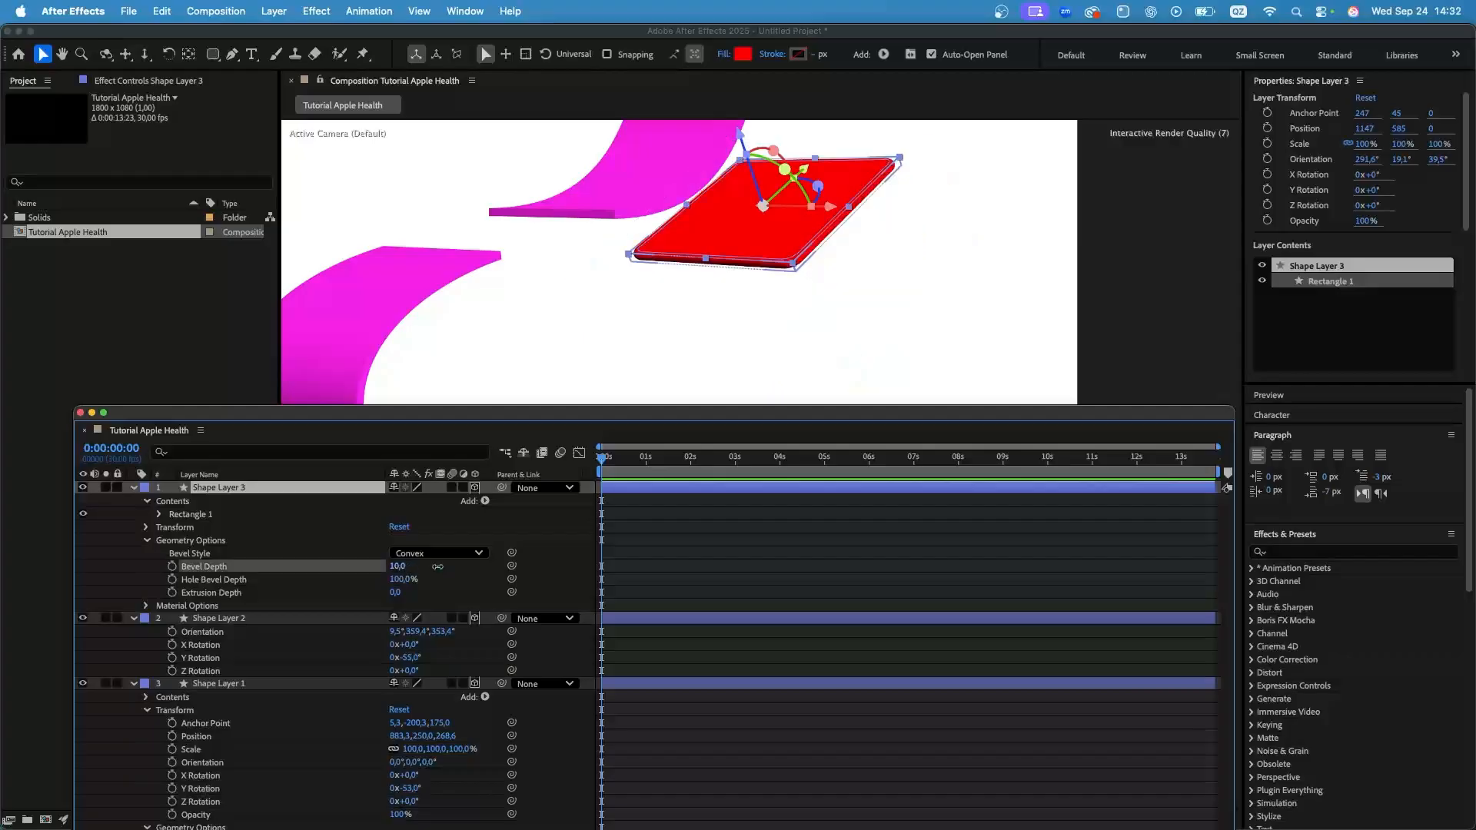
click(397, 569)
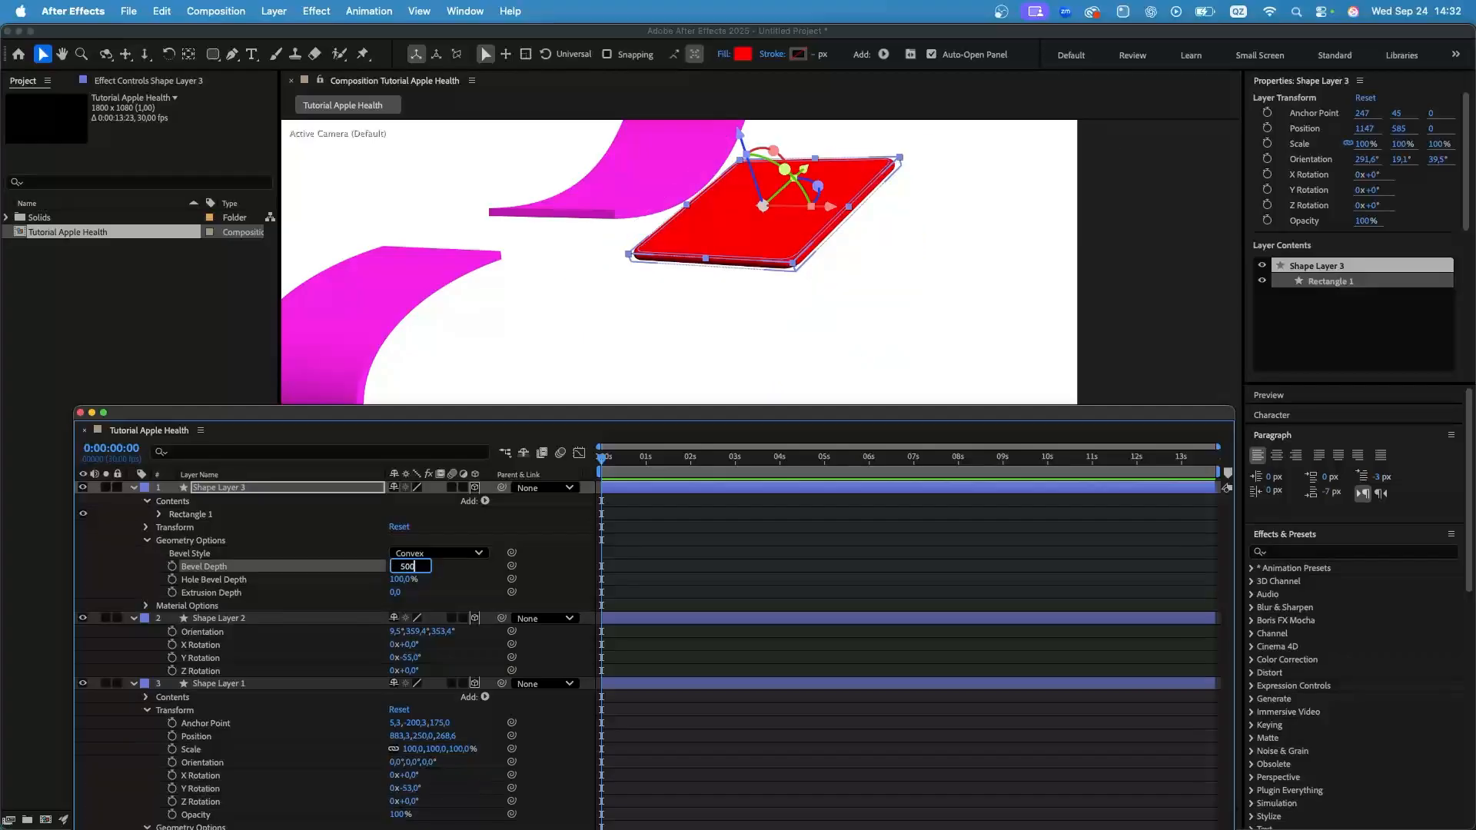
text(500)
key(Return)
scroll(941, 242, down, 5)
scroll(940, 242, up, 4)
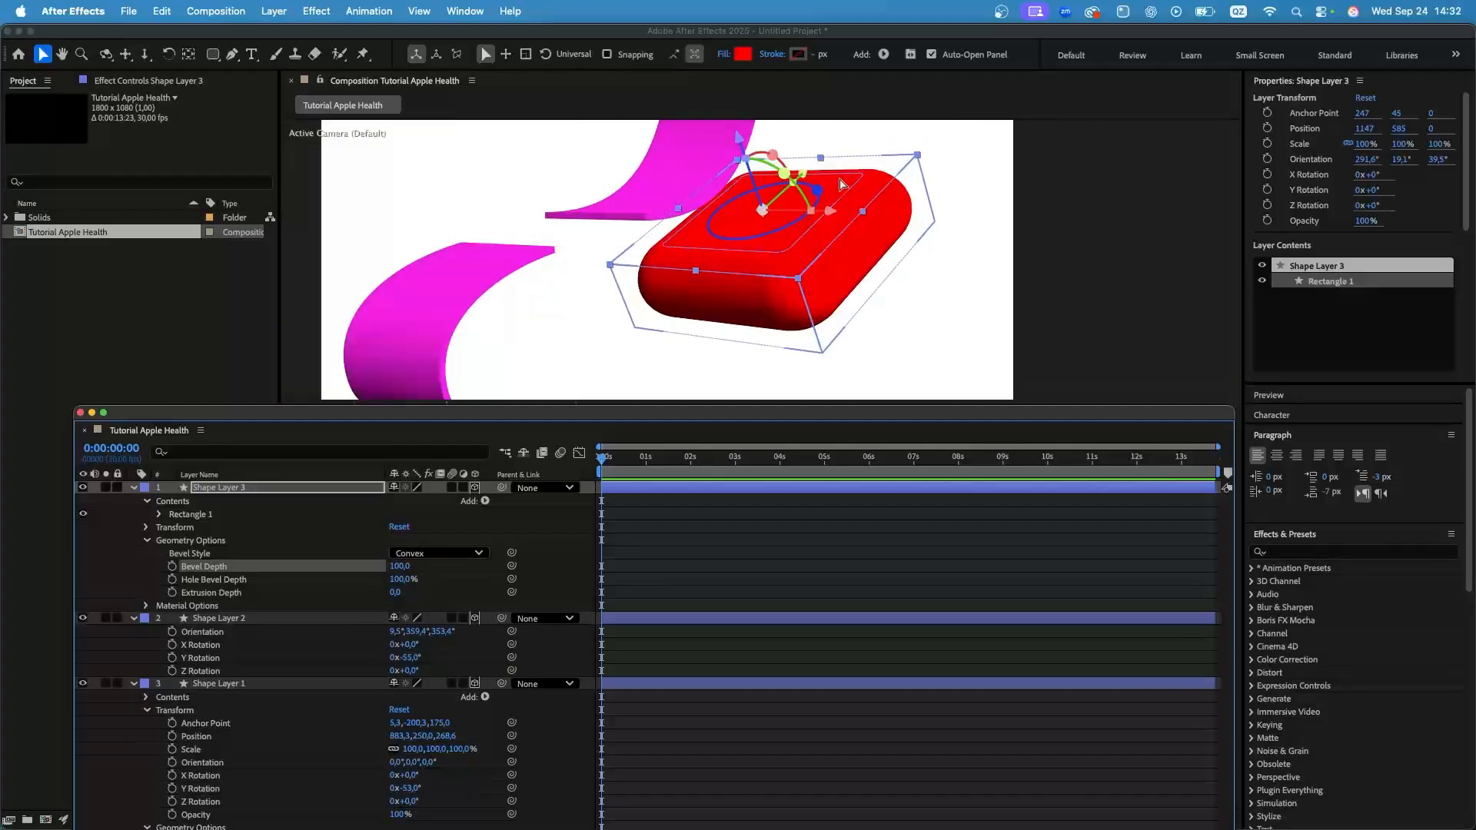
Recentre the anchor point of Shape Layer 3, move the block between the ramps to about 674, 673, 510 and turn it to 282°, 11°, 42°.
double_click(188, 54)
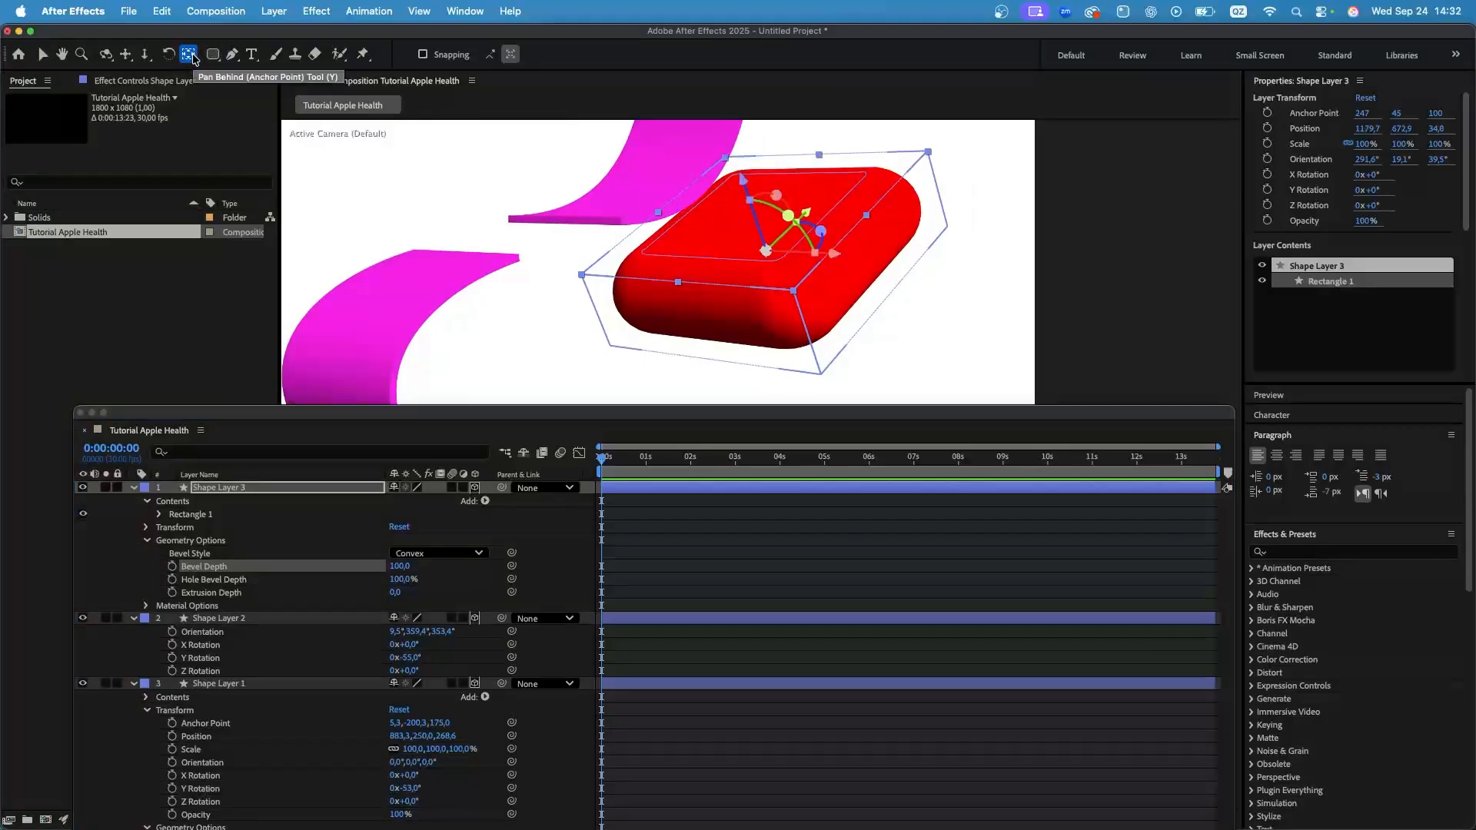
click(43, 53)
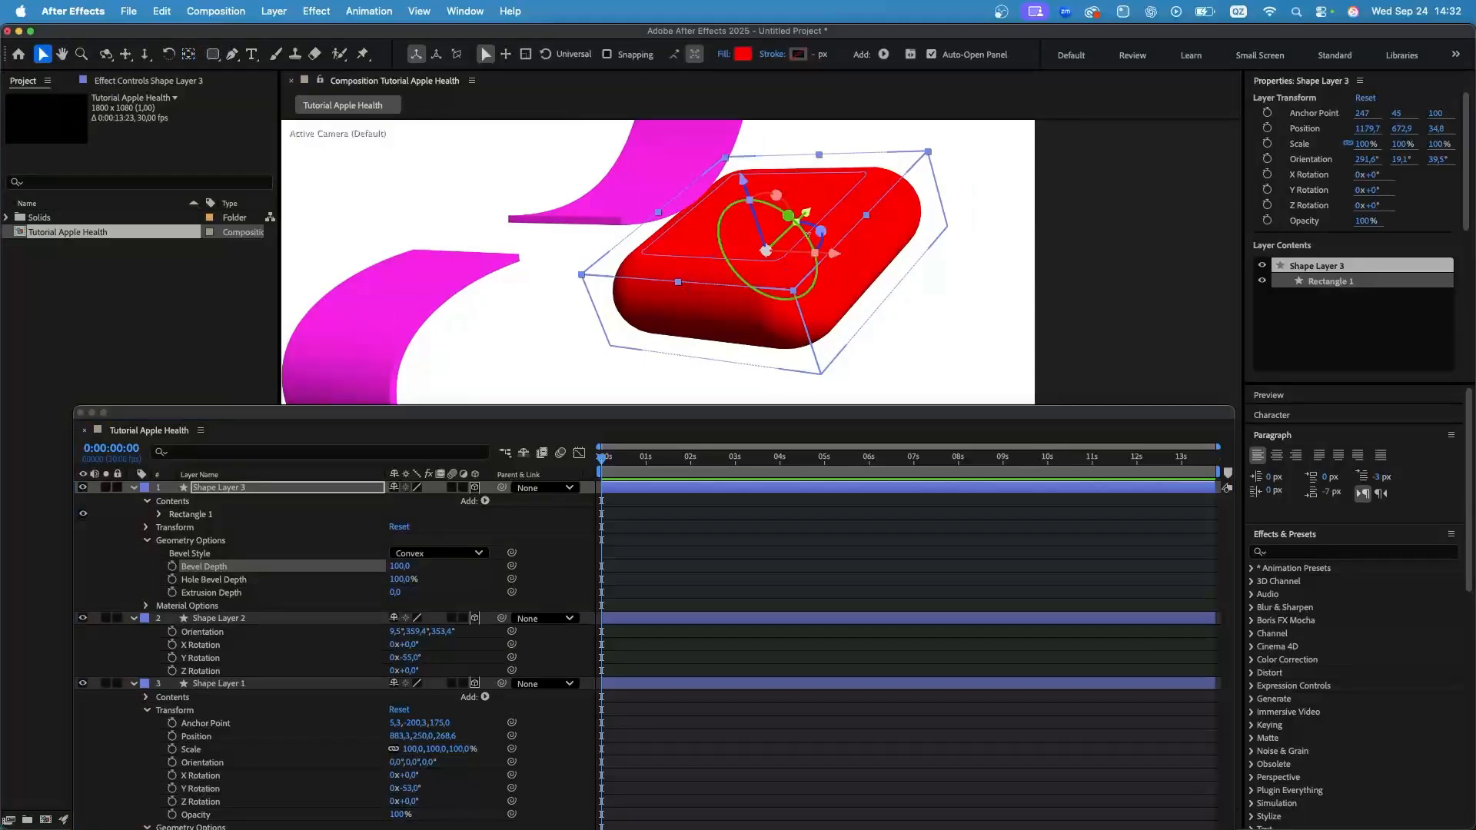
drag(776, 199, 580, 250)
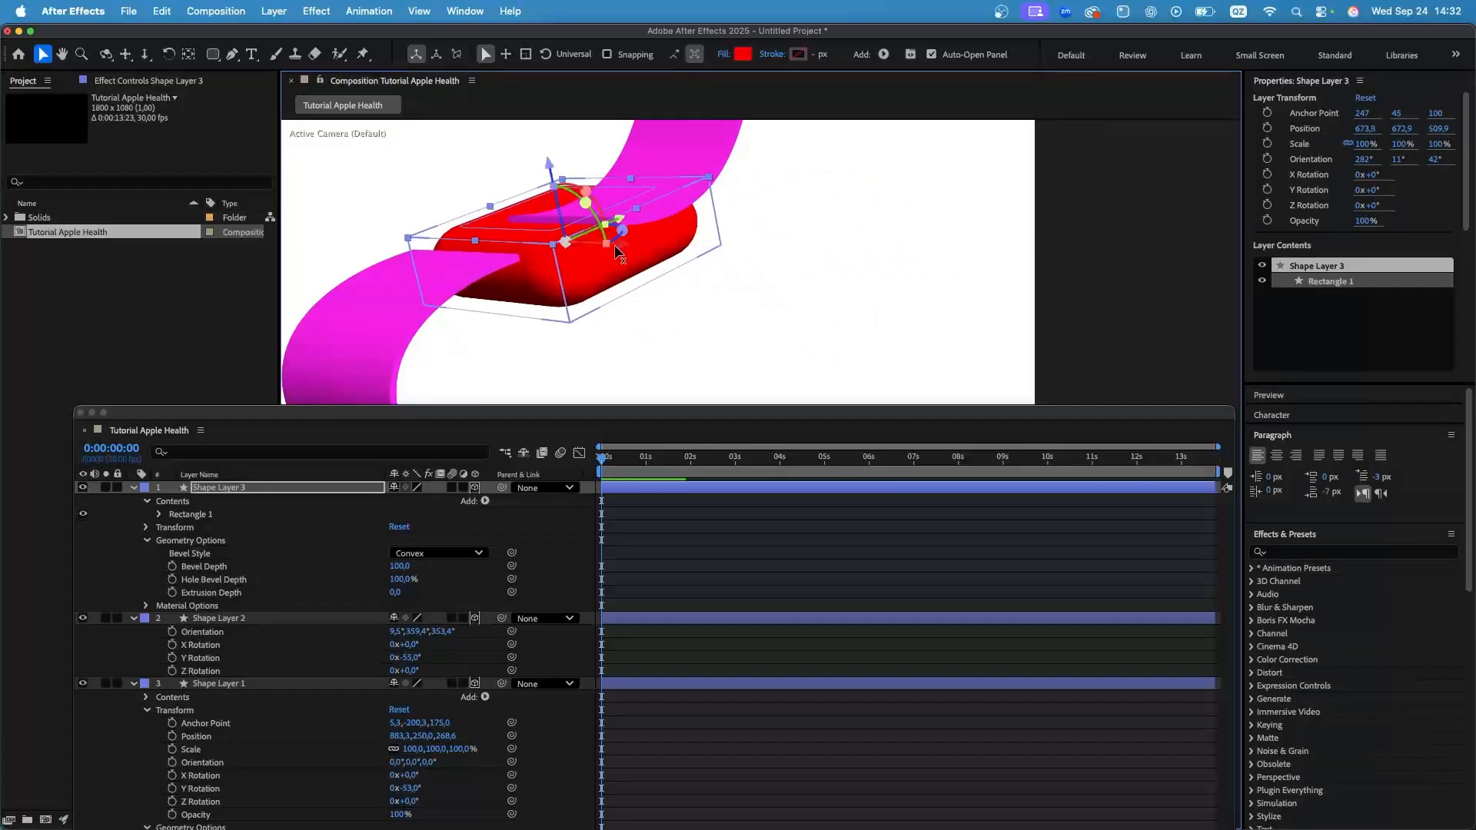
Collapse the properties of all three shape layers and shrink the floating timeline so that the composition view is uncovered.
click(134, 487)
click(134, 500)
click(134, 513)
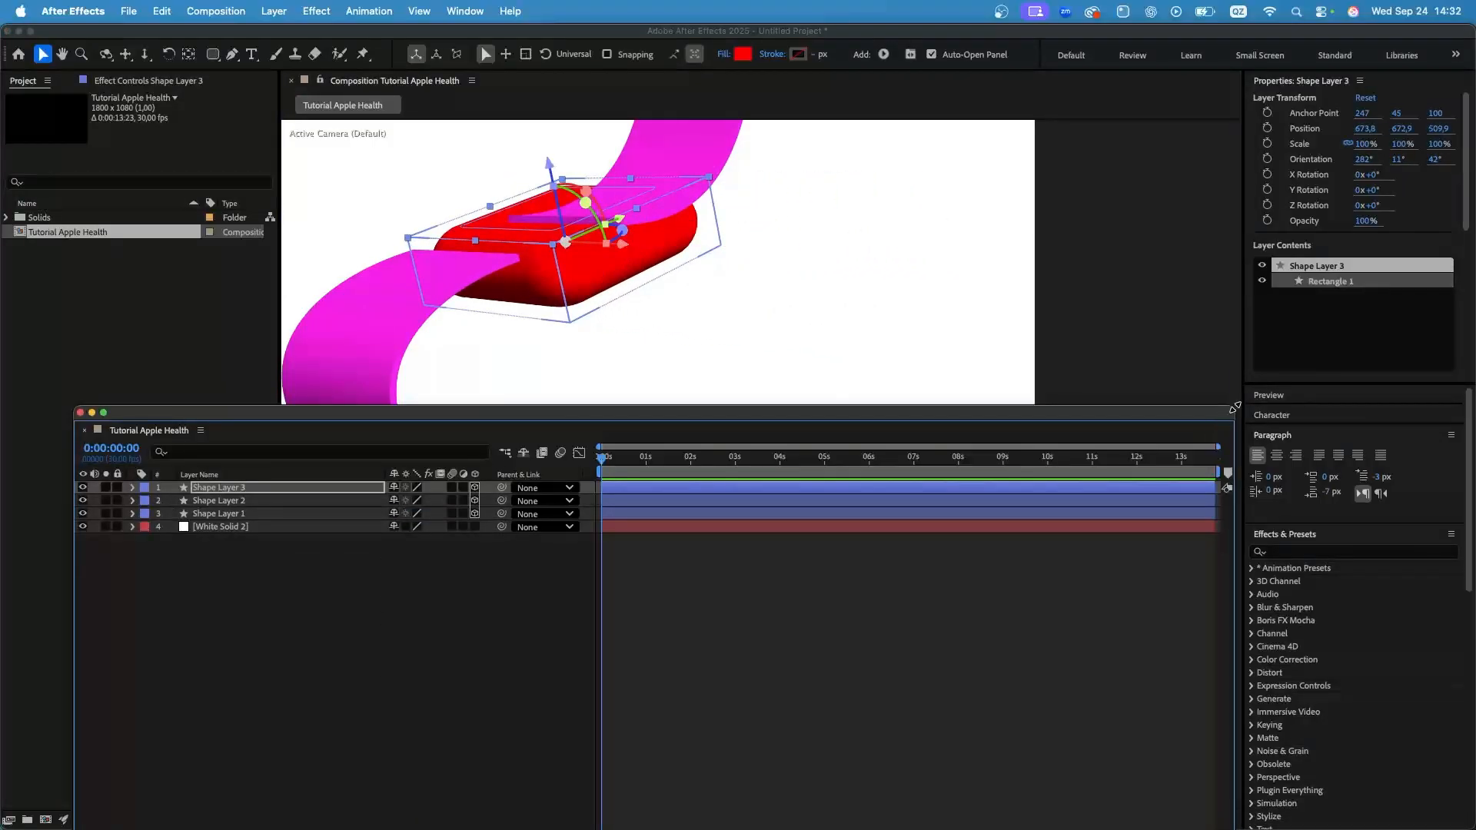
drag(1235, 407, 739, 422)
drag(602, 424, 602, 616)
scroll(711, 277, down, 5)
scroll(688, 218, up, 4)
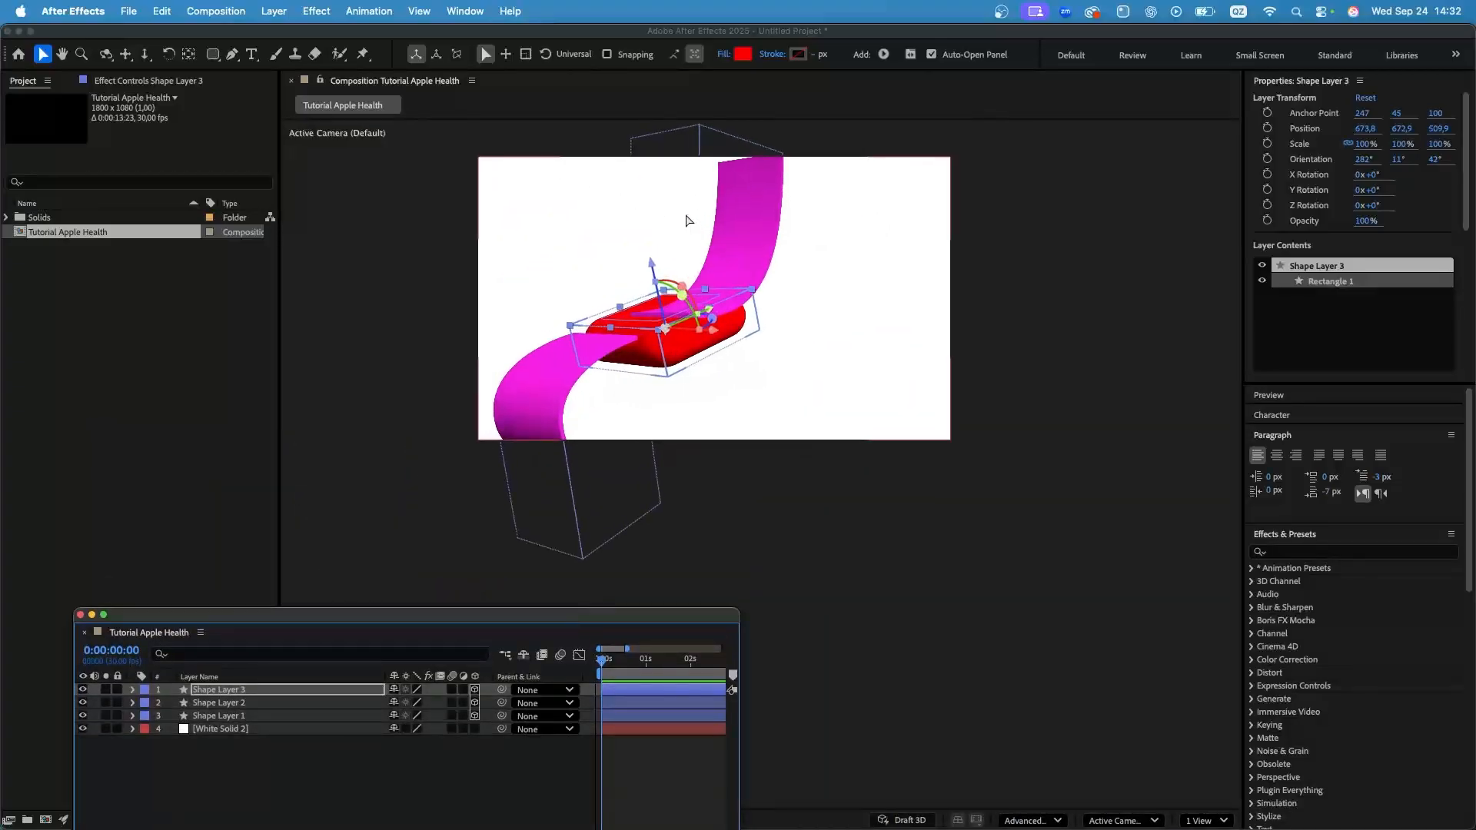
Switch the composition viewer to 2 Views and orbit Custom View 1 to show the block and ramps from another angle.
click(1203, 820)
click(1214, 755)
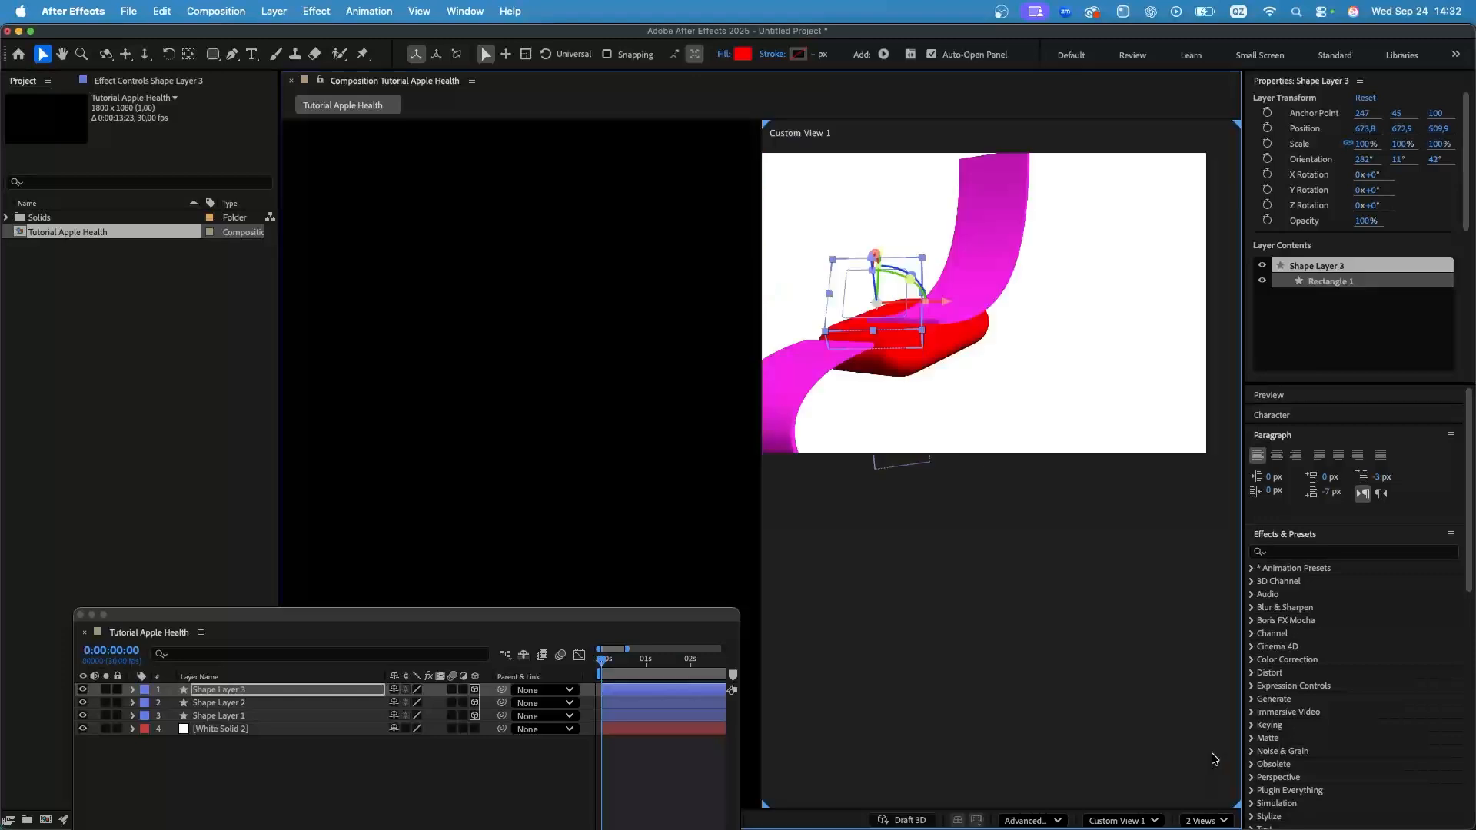
scroll(993, 386, down, 4)
scroll(992, 386, up, 2)
key(c)
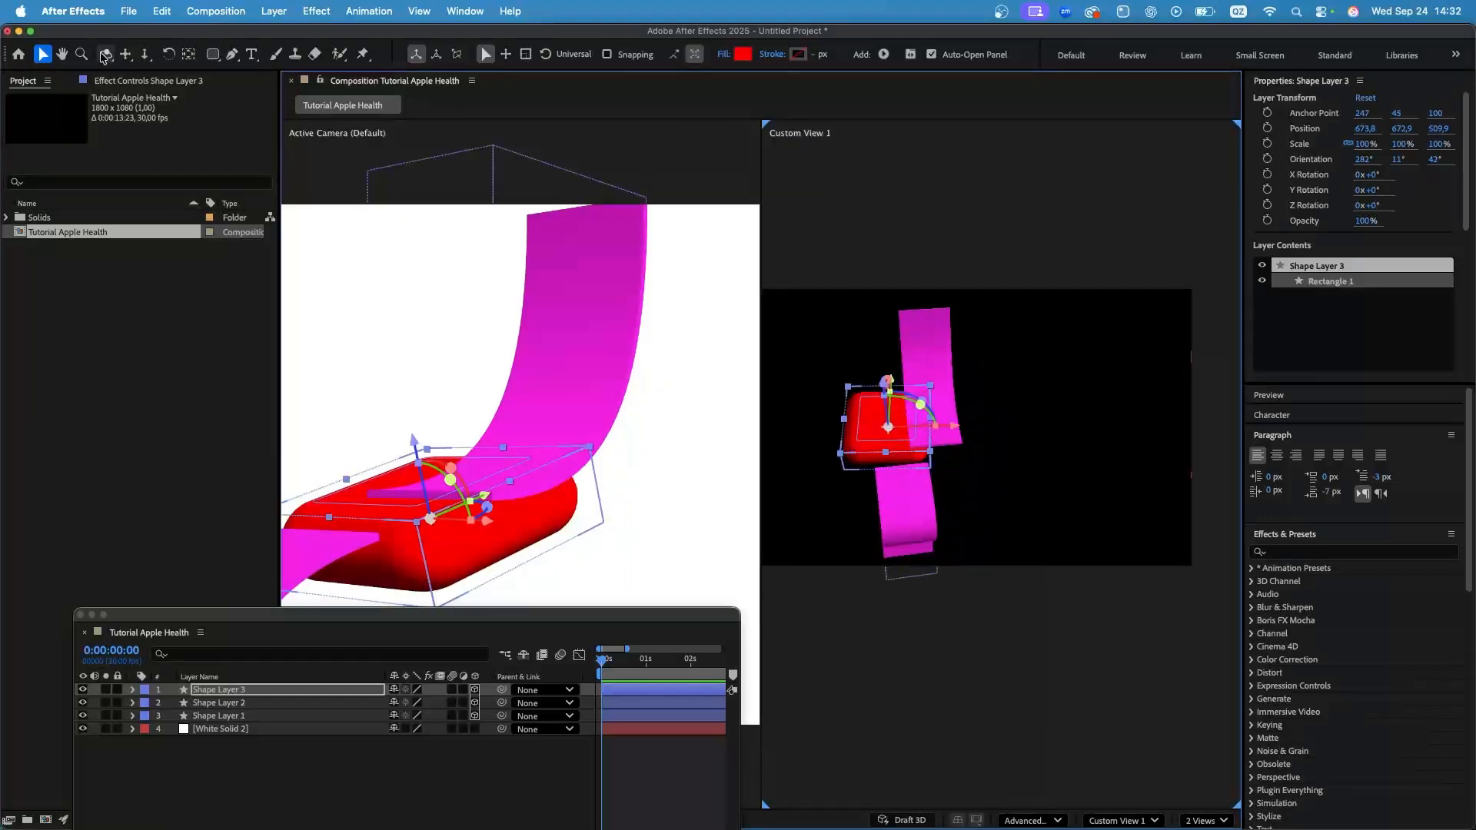
drag(944, 452, 930, 397)
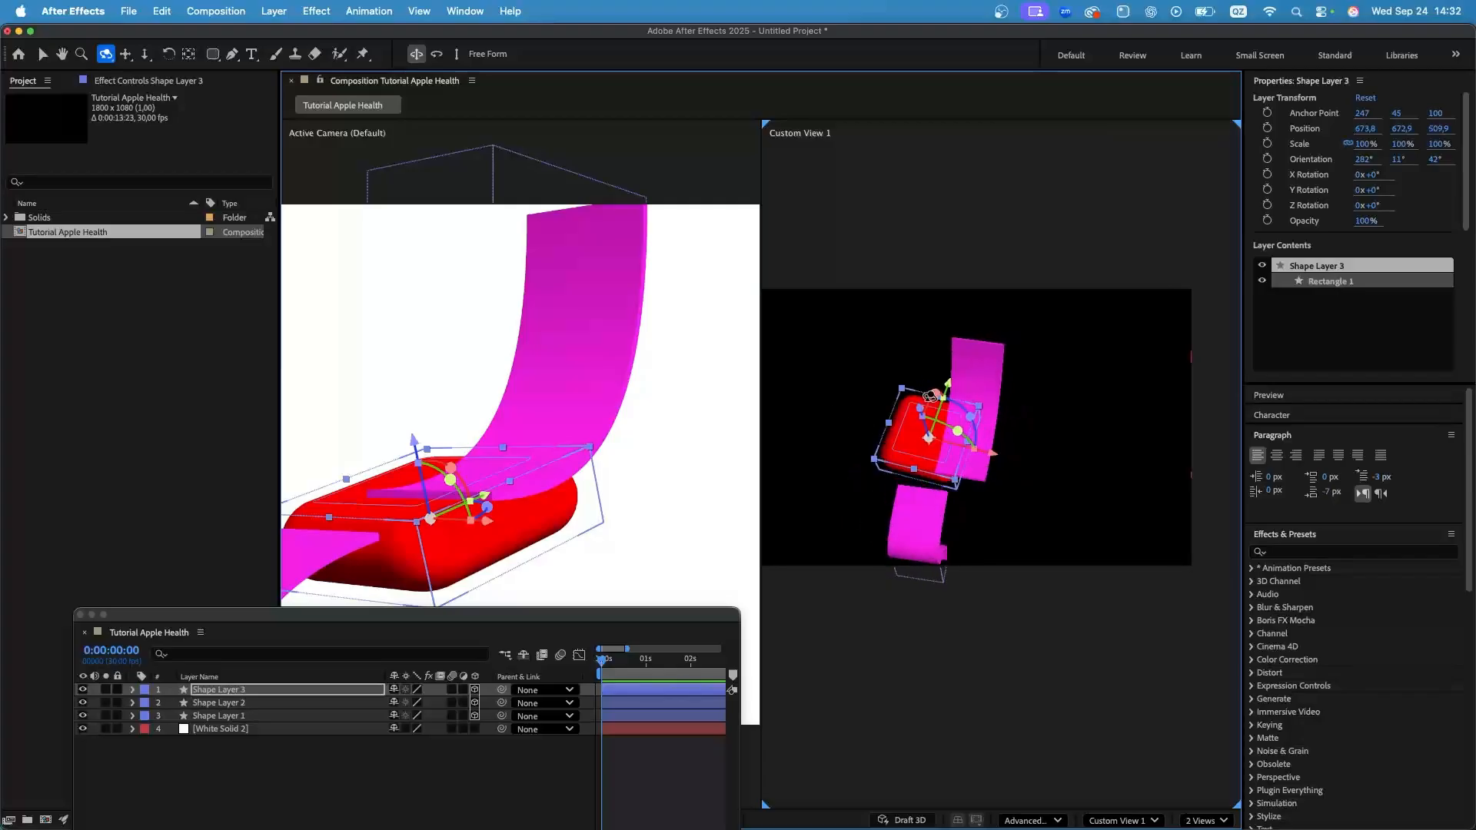
drag(1028, 445, 834, 445)
scroll(829, 446, down, 4)
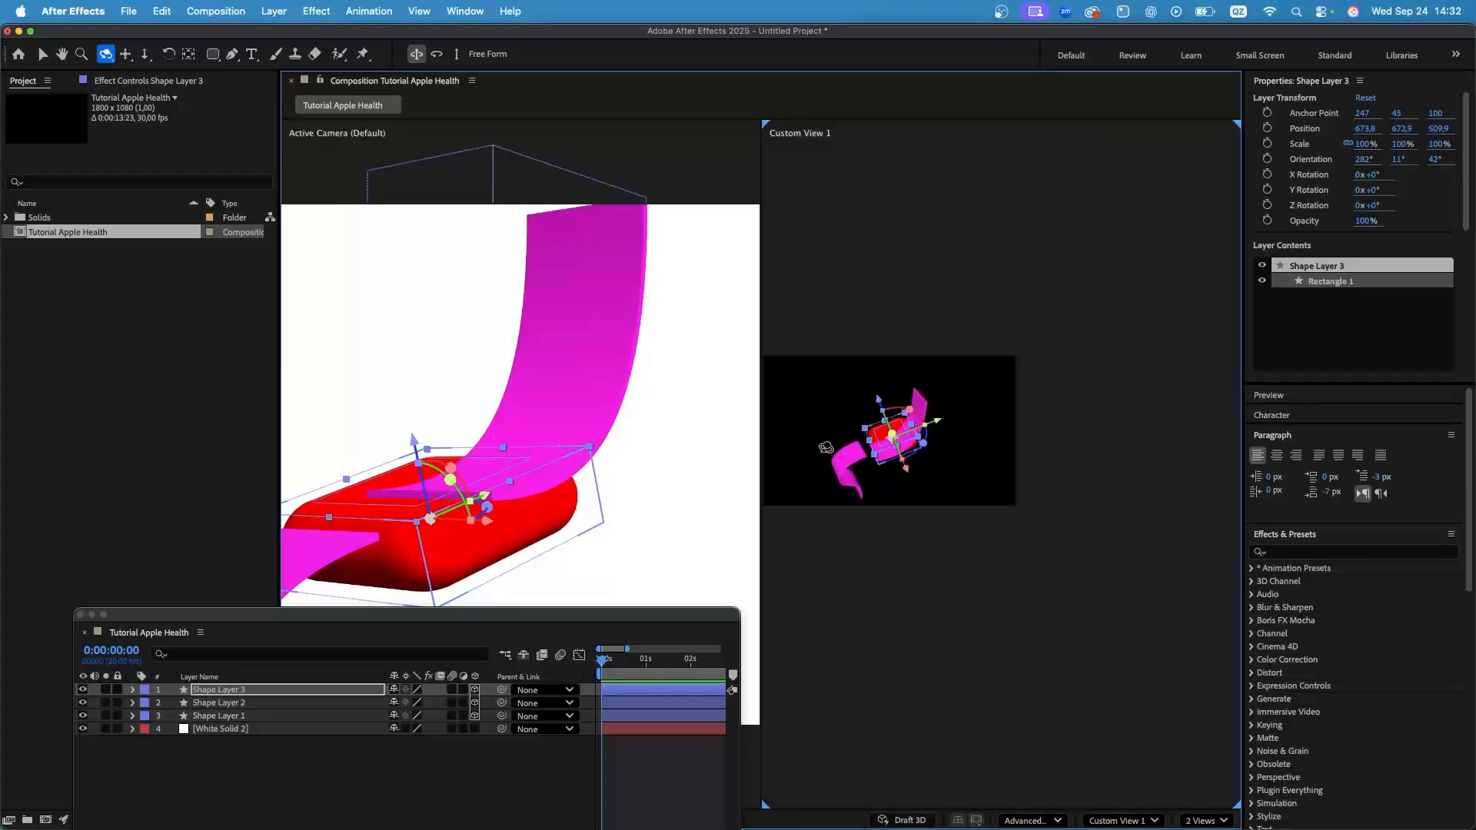
scroll(607, 441, down, 5)
scroll(500, 476, up, 4)
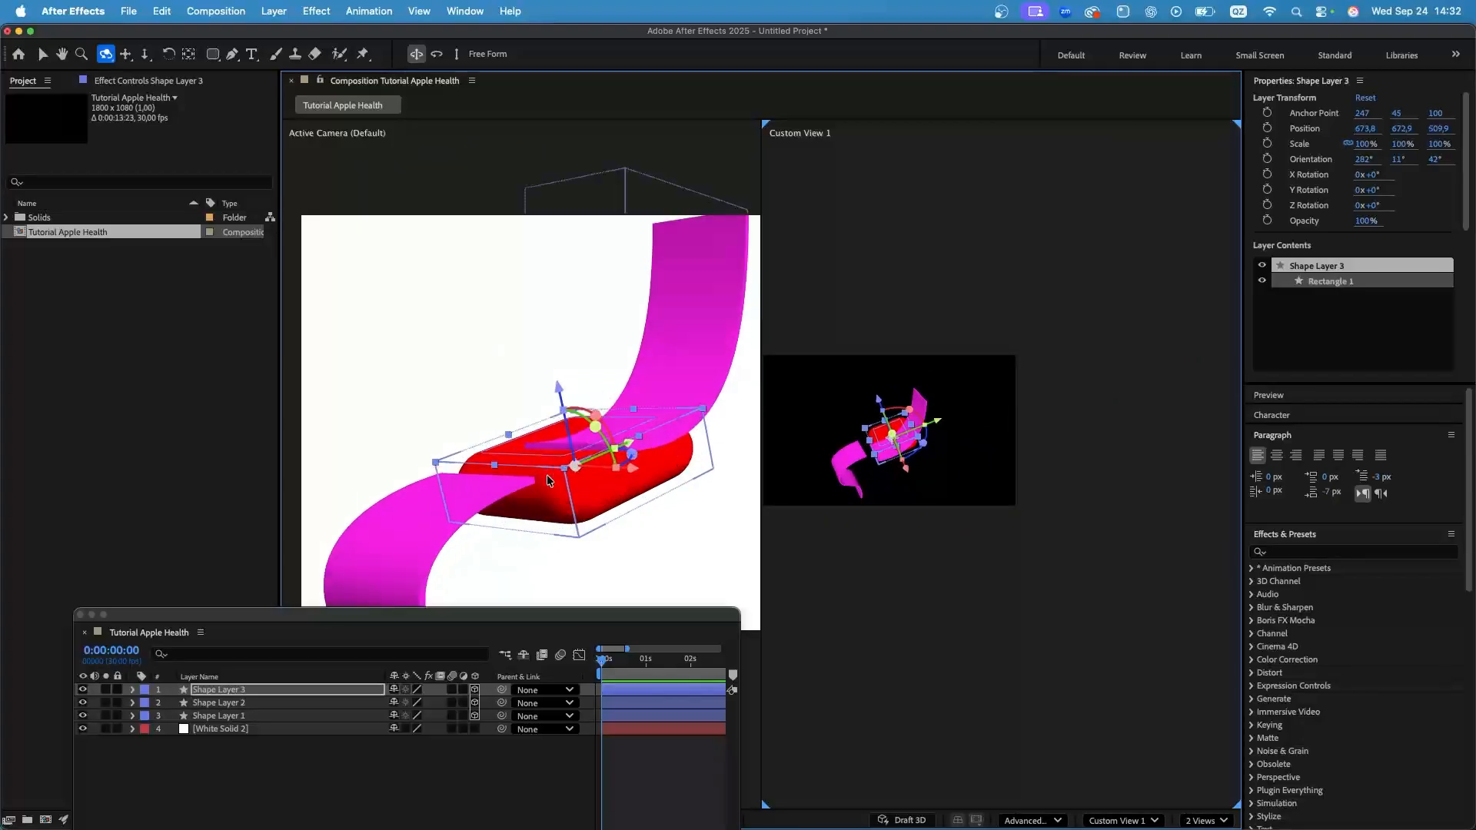
Move the red block, Shape Layer 3, clear of the upper ramp to a position of about 964, 690, 154.
key(v)
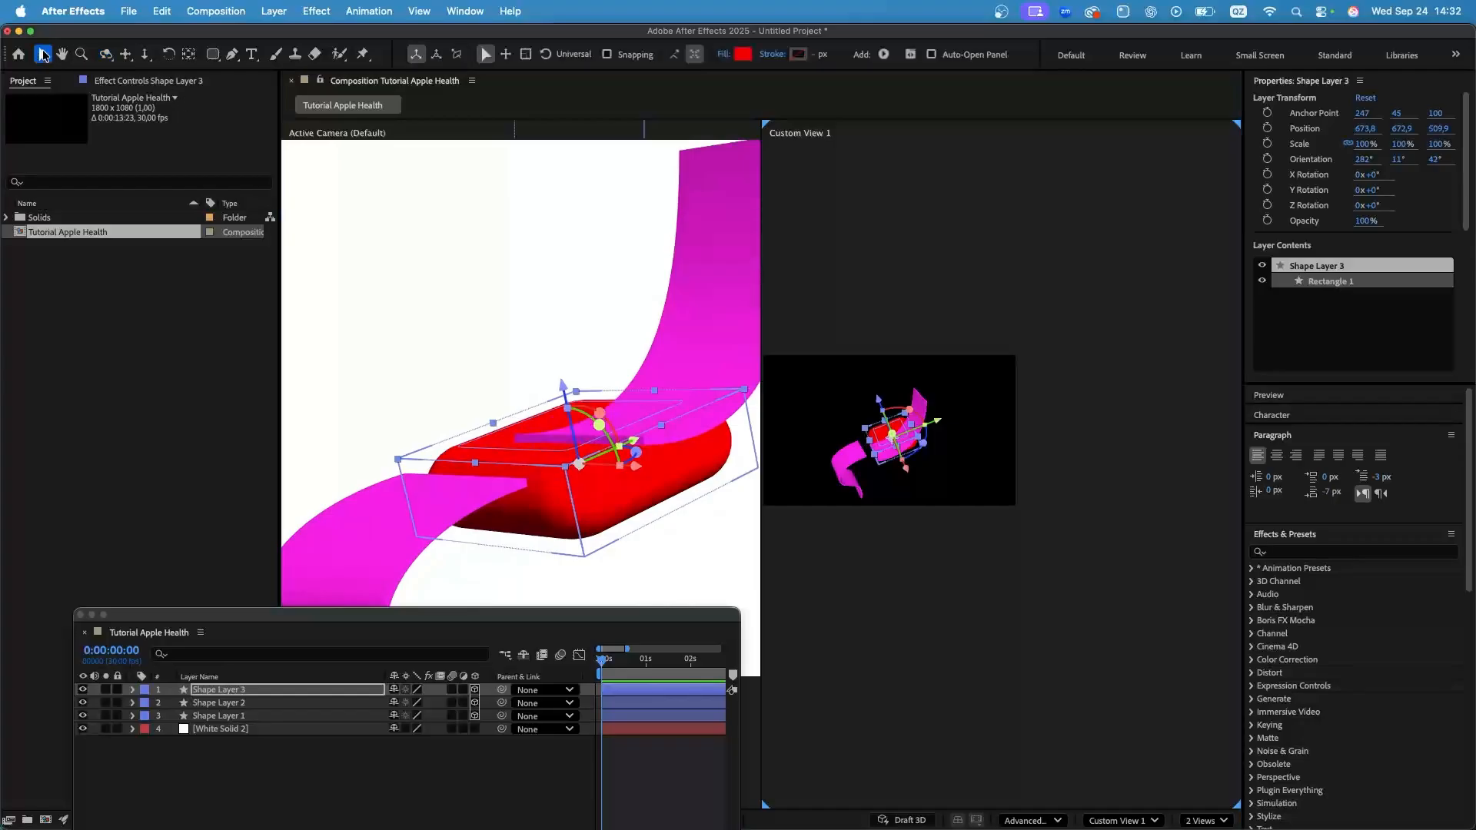
scroll(721, 369, down, 6)
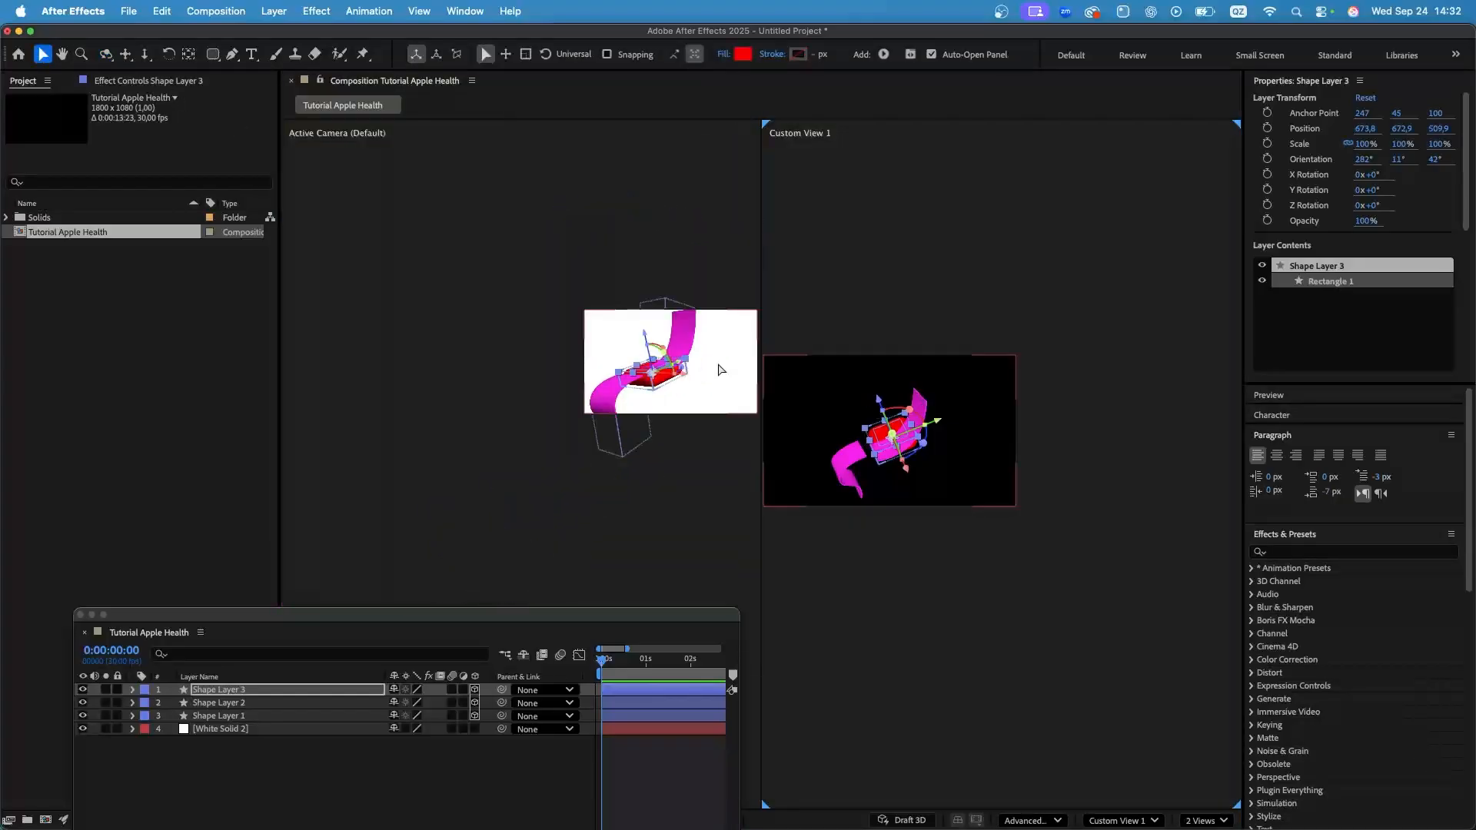
scroll(721, 369, up, 6)
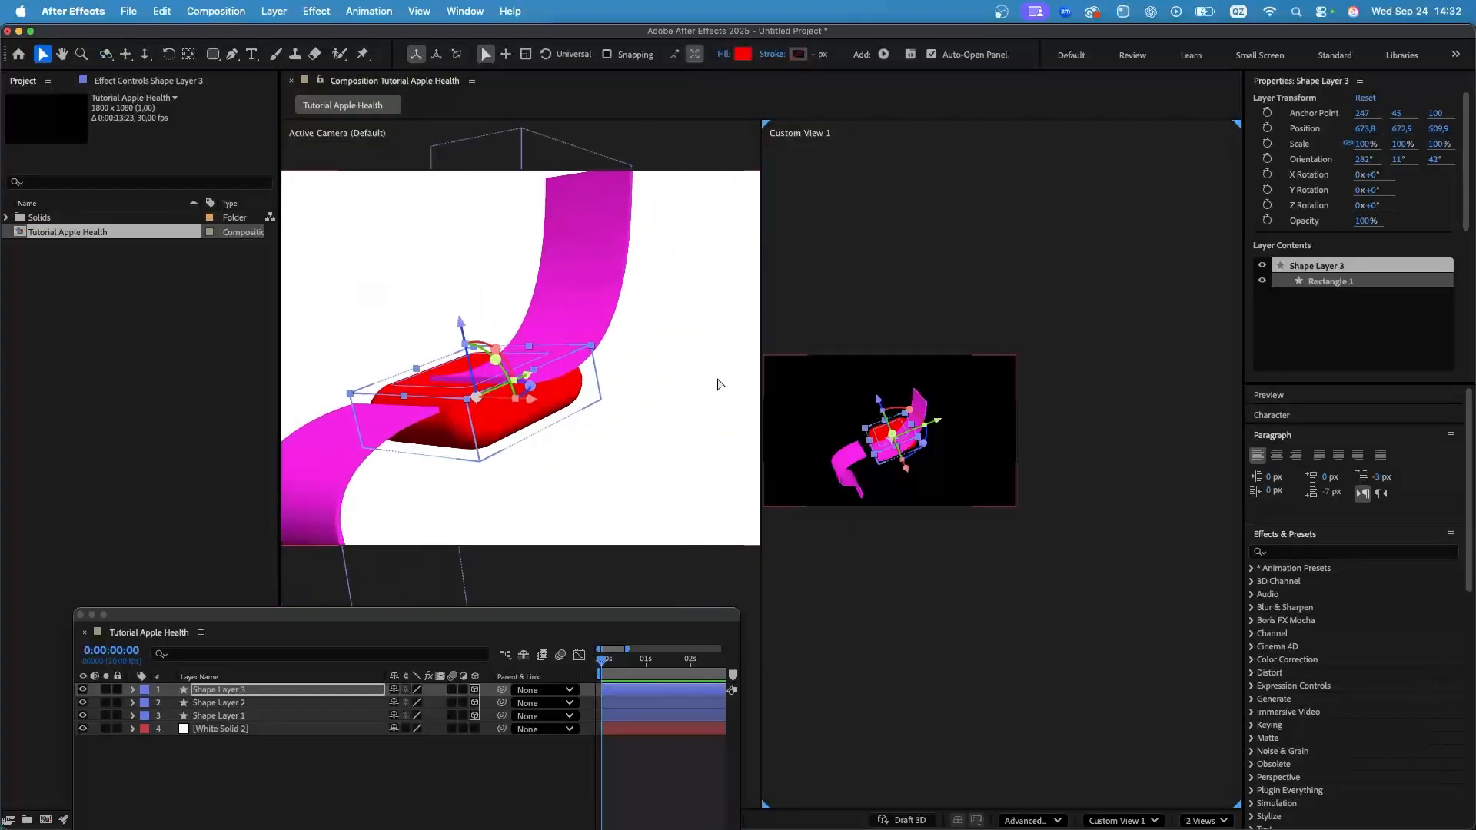
click(530, 406)
drag(532, 407, 568, 351)
mouse_move(593, 411)
mouse_down()
mouse_move(629, 376)
mouse_move(607, 390)
mouse_up()
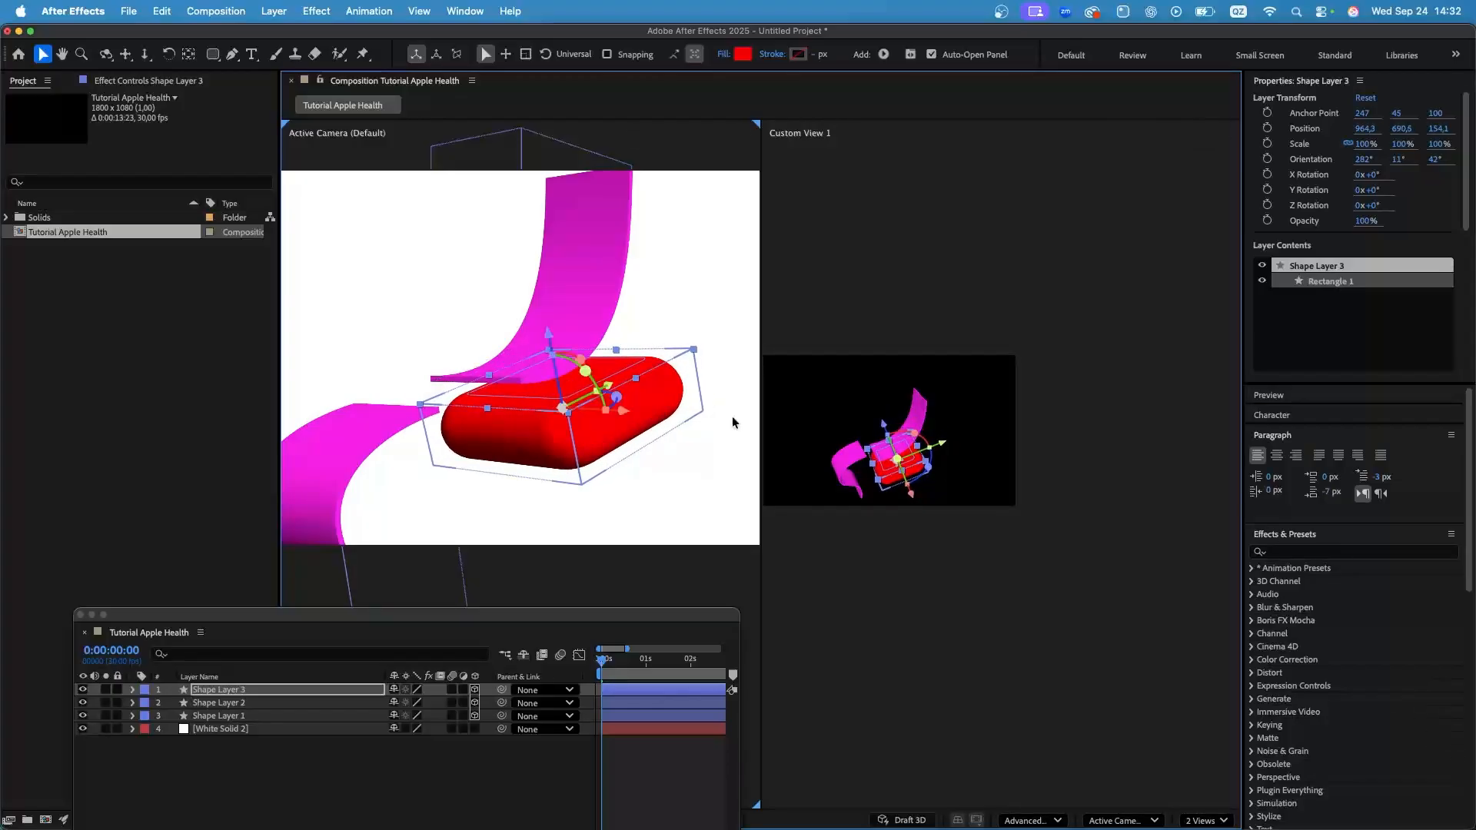
Orbit Custom View 1 and move the upper ramp, Shape Layer 1, to the block's far end at about 1297, 250, 818.
click(106, 54)
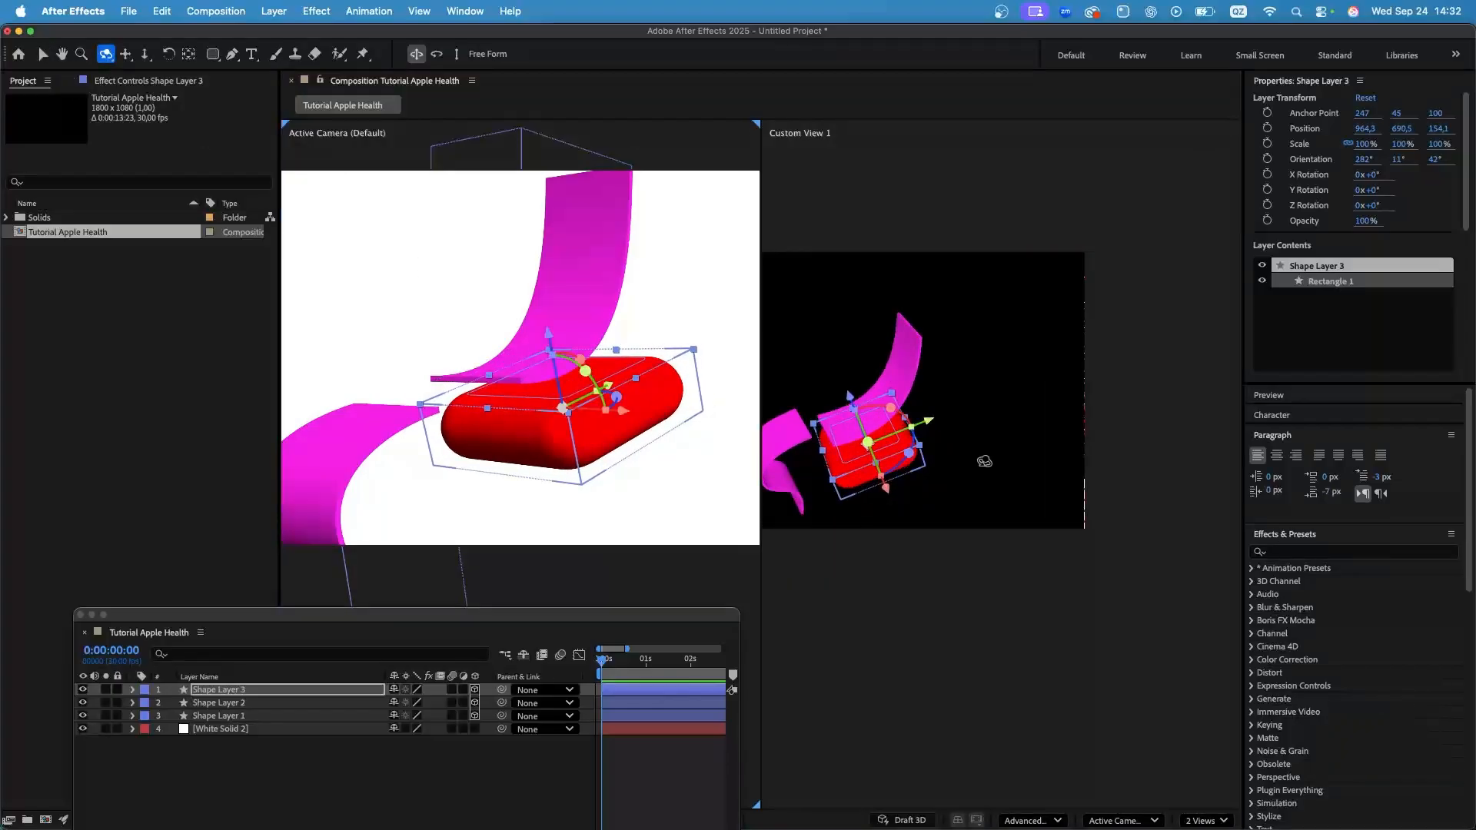
drag(853, 390, 1025, 400)
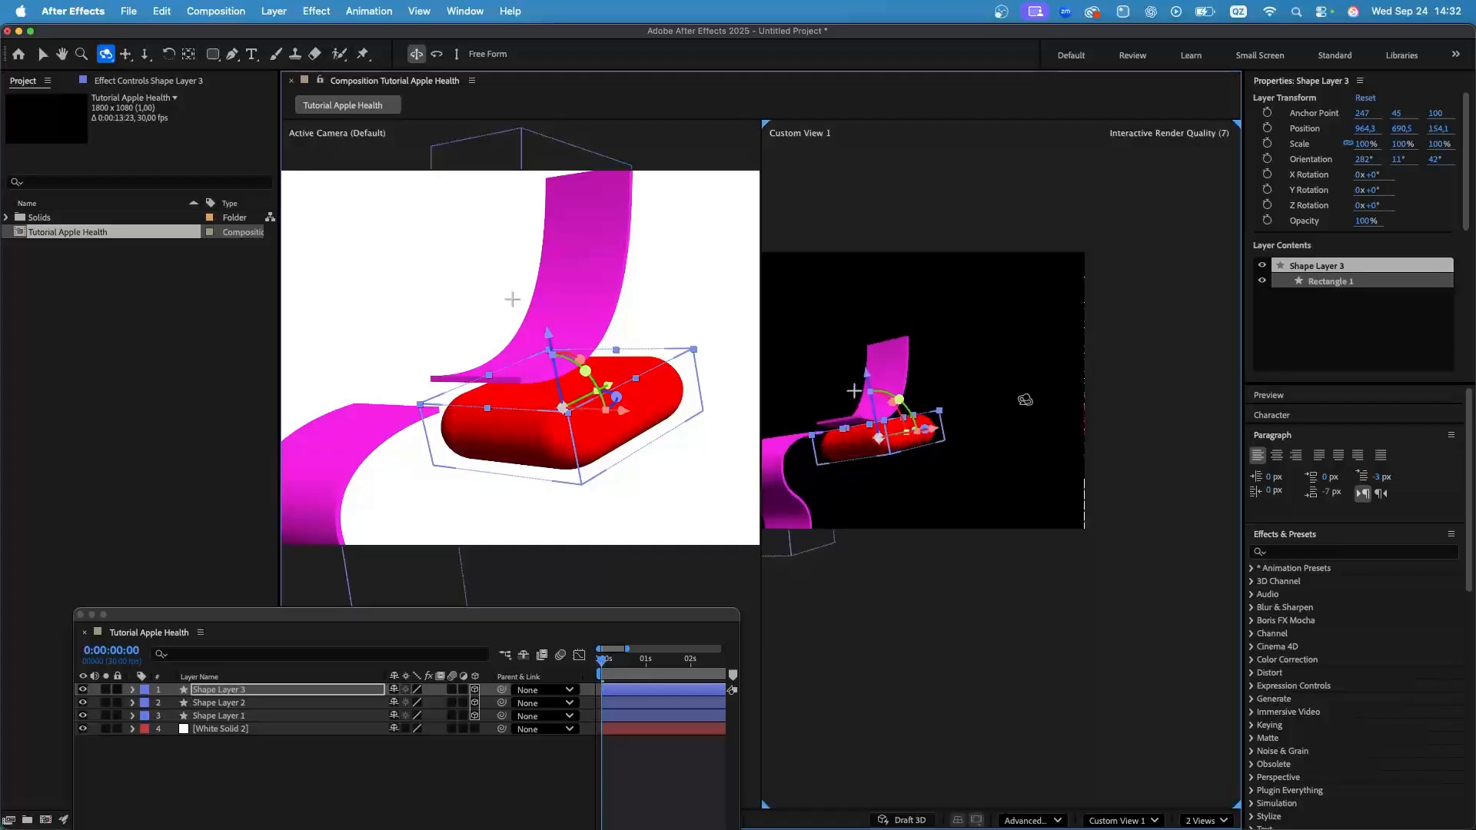
click(246, 715)
scroll(936, 381, up, 3)
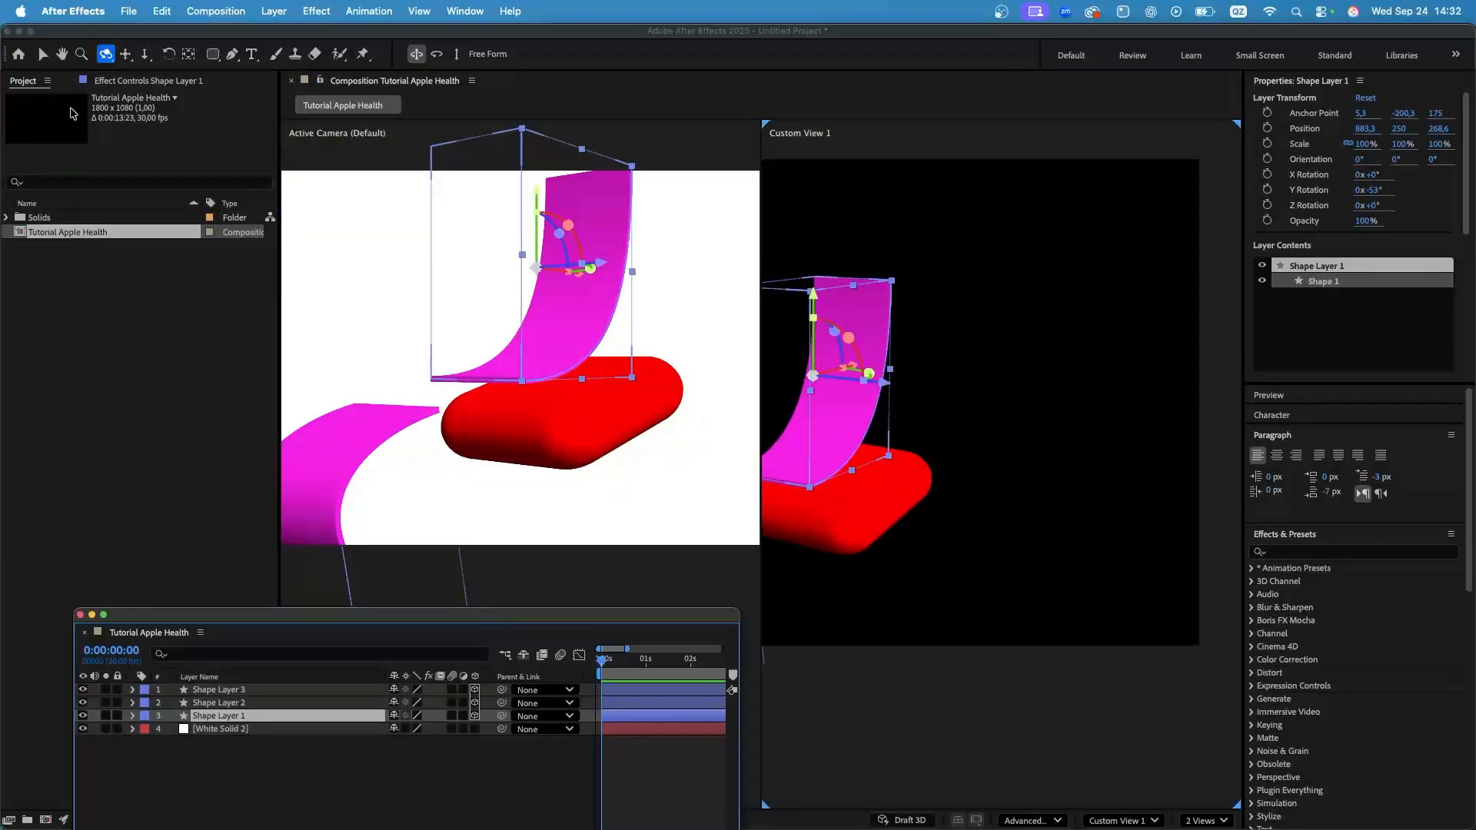
click(935, 381)
key(v)
drag(852, 367, 934, 337)
Tilt Shape Layer 1 to an orientation of about 10.4°, 359.3°, 352.2° and move it to about 1187, 208, 672.
key(c)
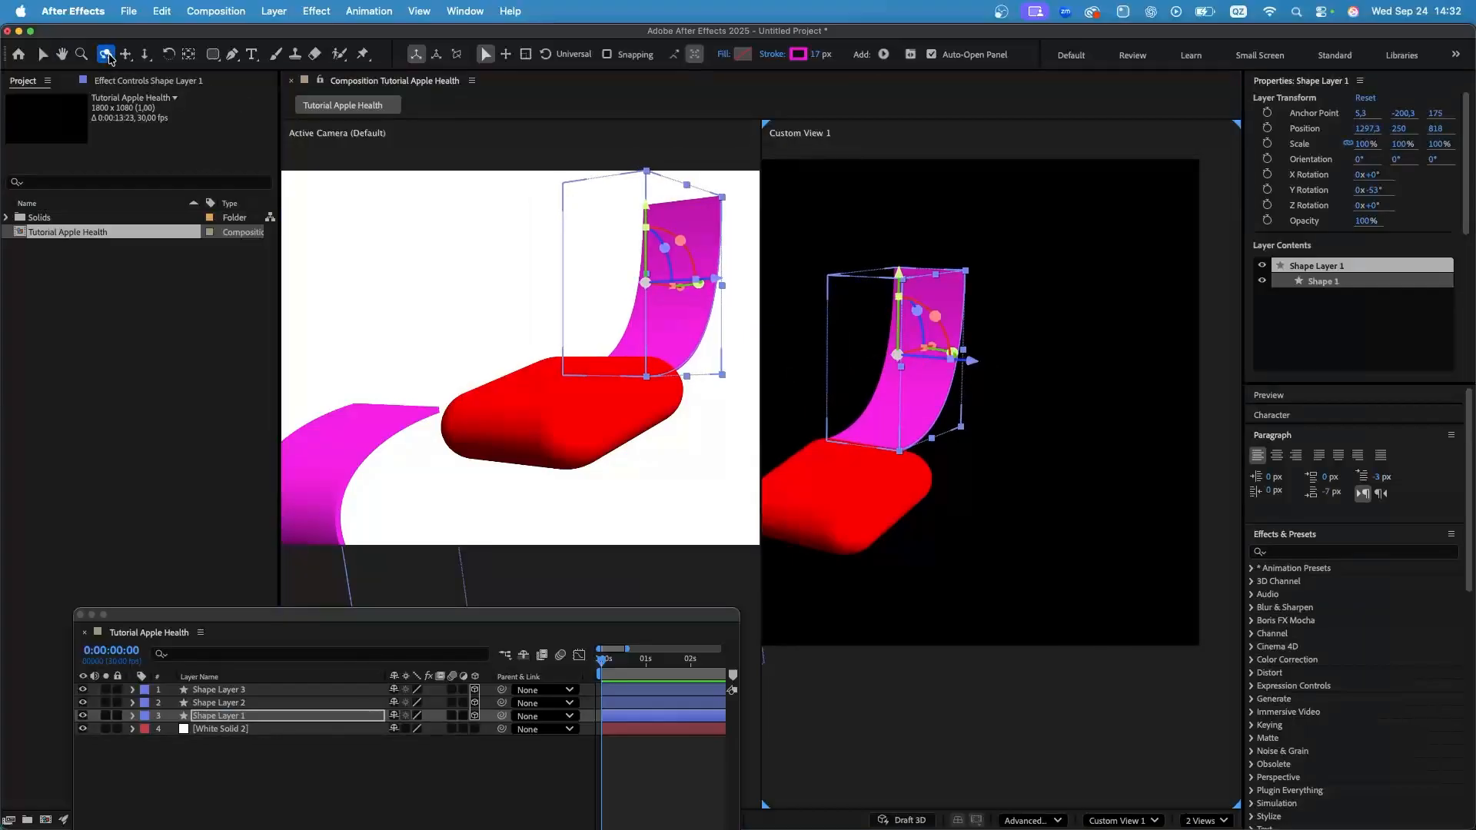
drag(970, 416, 925, 412)
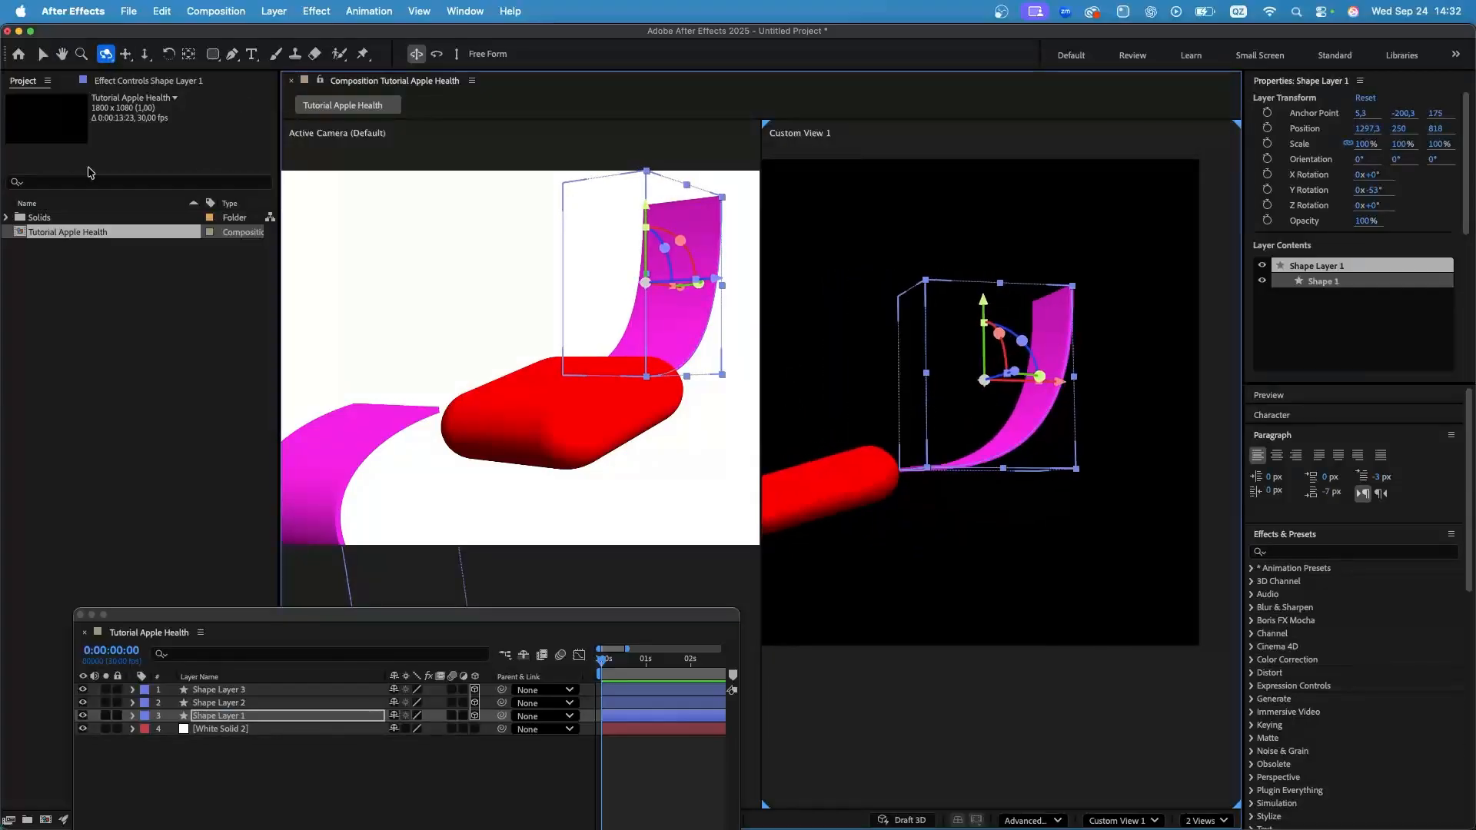
key(v)
drag(1022, 339, 999, 384)
drag(966, 331, 960, 284)
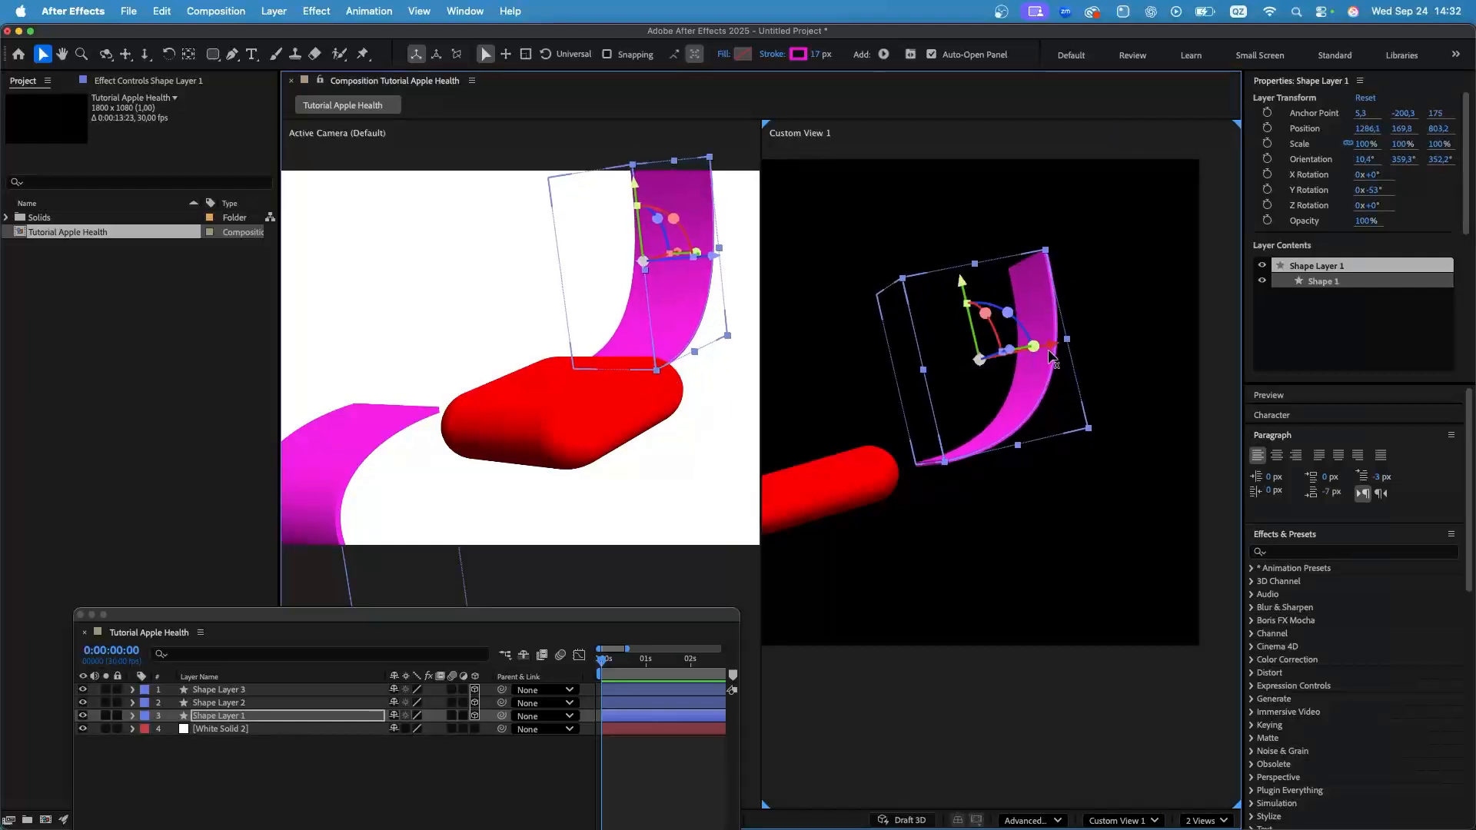
drag(1007, 374, 1006, 350)
Turn Shape Layer 1 to about 11.1°, 4.2°, 352.2° and align it with the block's edge at about 1304, 204, 502.
key(c)
drag(916, 502, 912, 590)
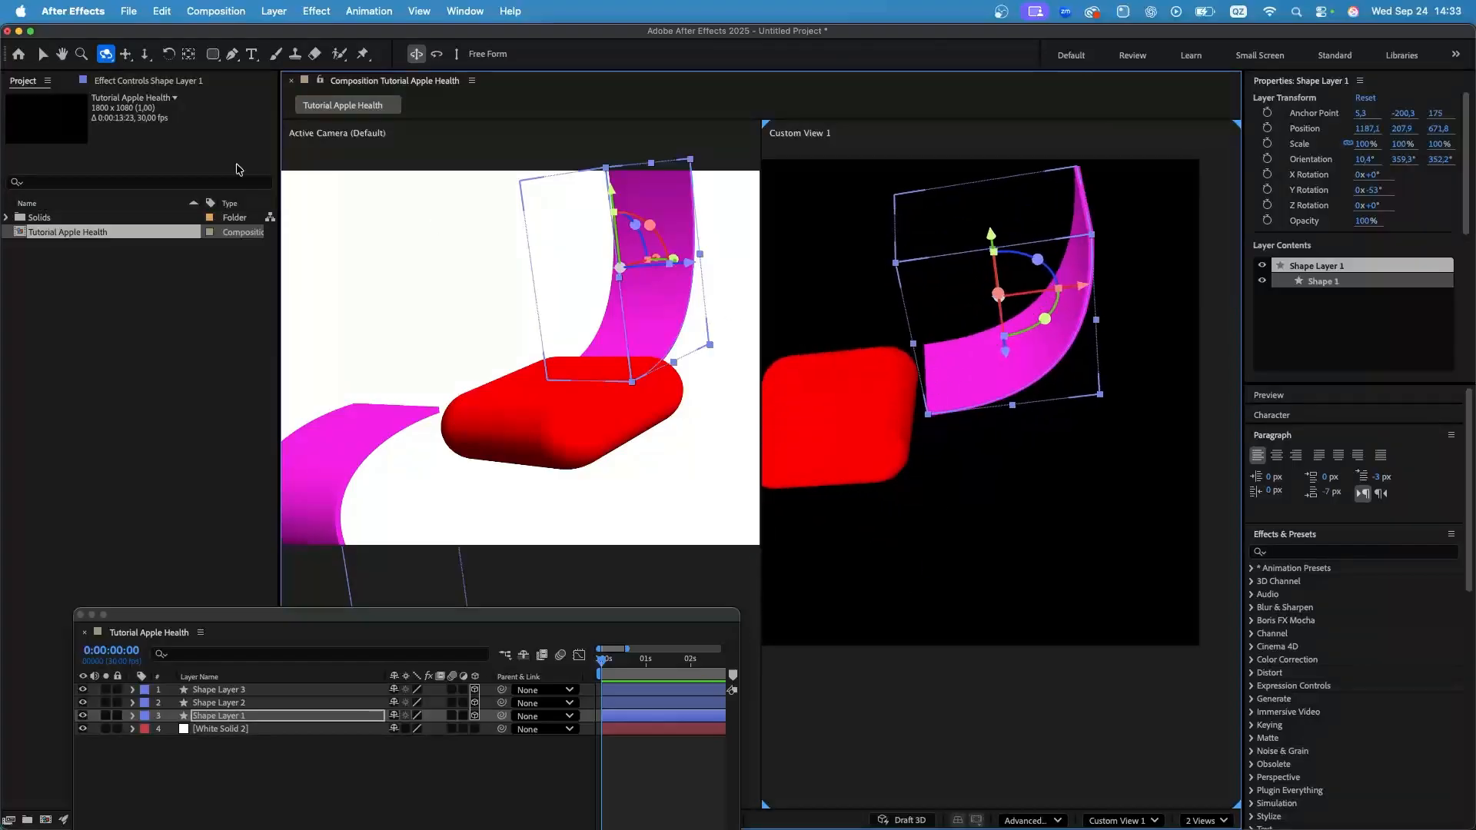
key(v)
drag(1038, 259, 1044, 265)
key(super+z)
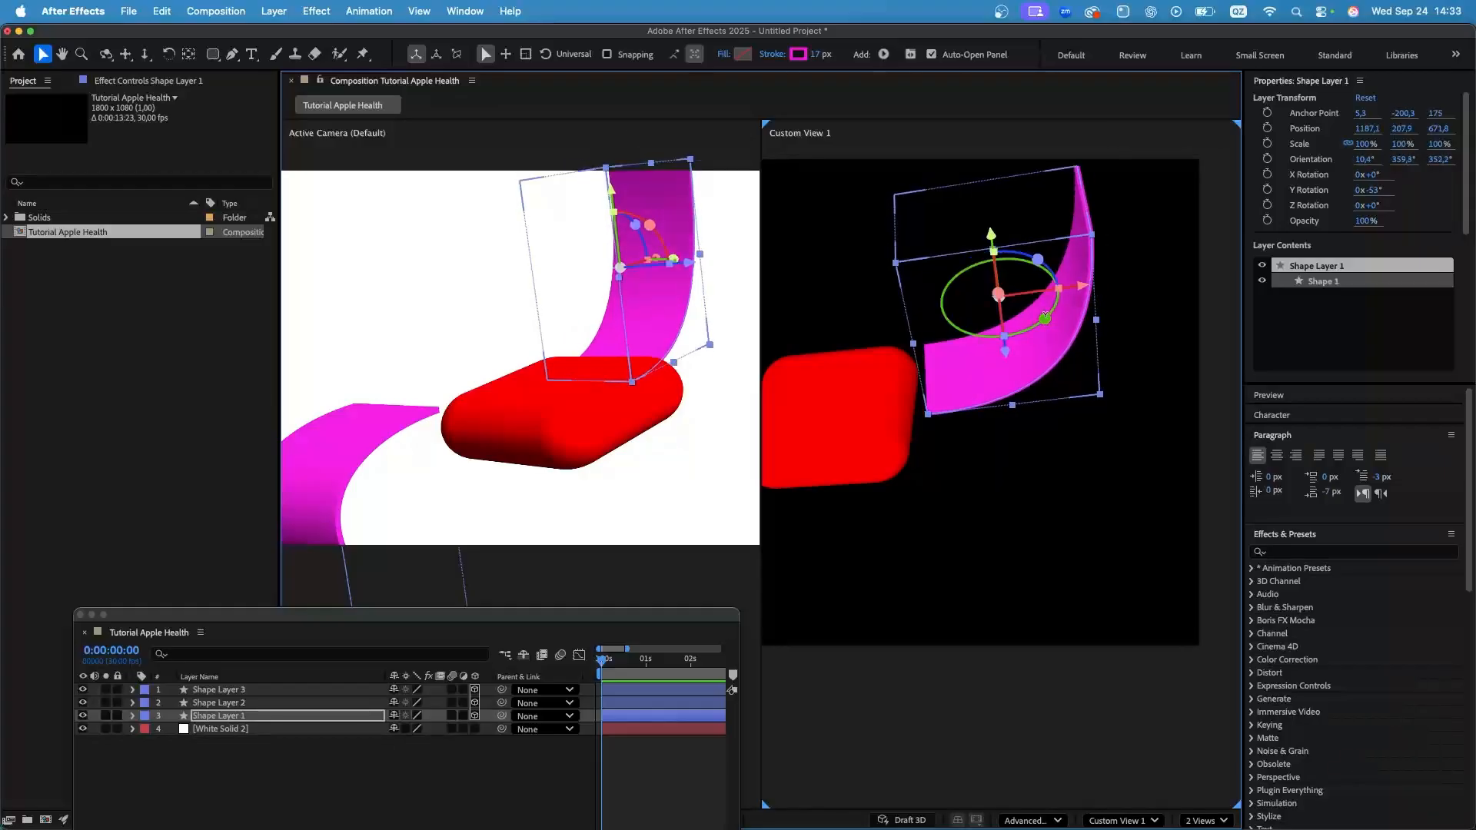
mouse_move(1045, 315)
mouse_down()
mouse_move(998, 395)
mouse_move(1074, 335)
mouse_move(1049, 341)
mouse_up()
scroll(628, 352, down, 3)
scroll(628, 352, up, 2)
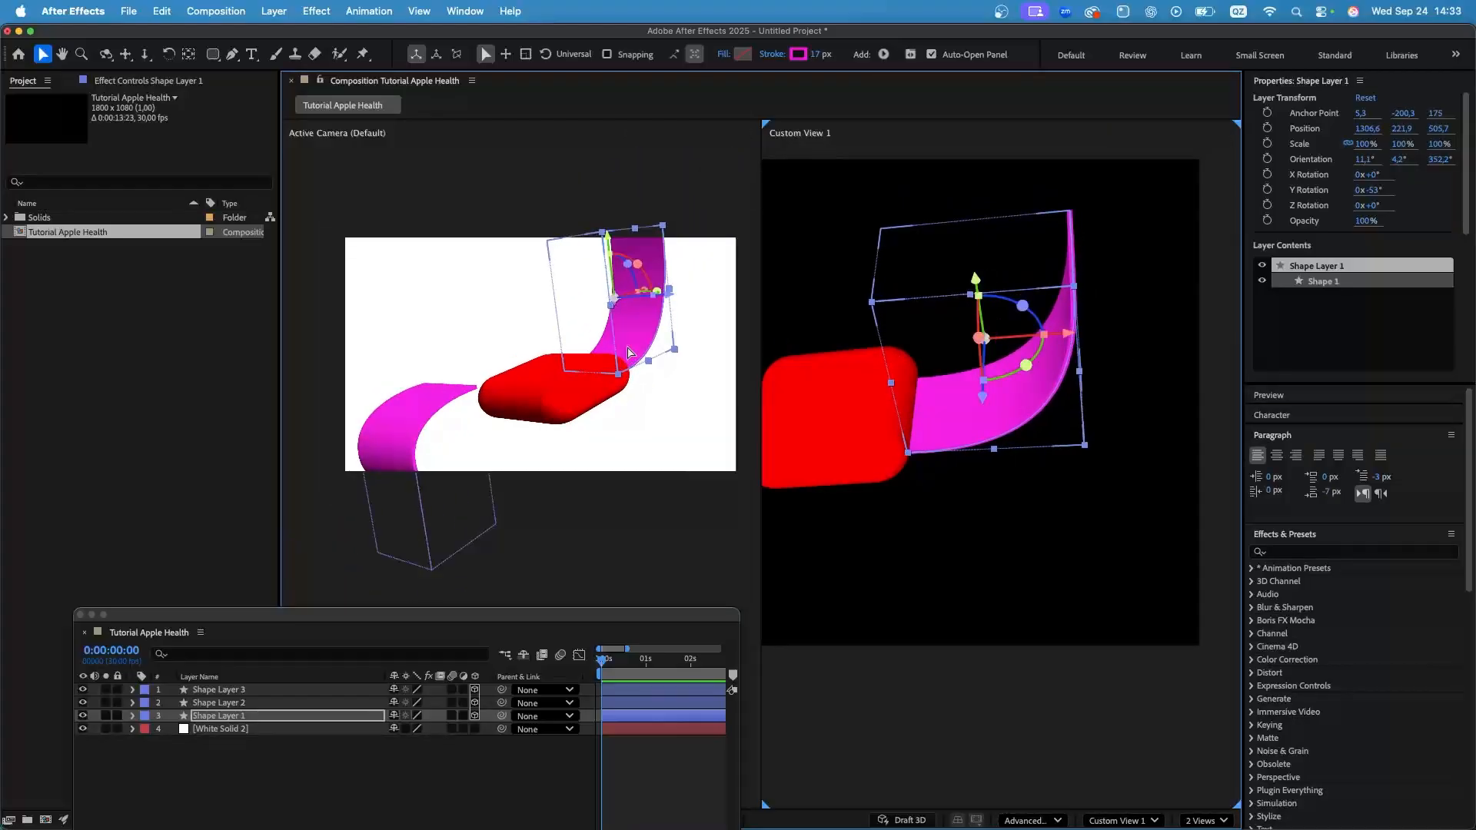
drag(980, 285, 979, 277)
scroll(727, 386, up, 3)
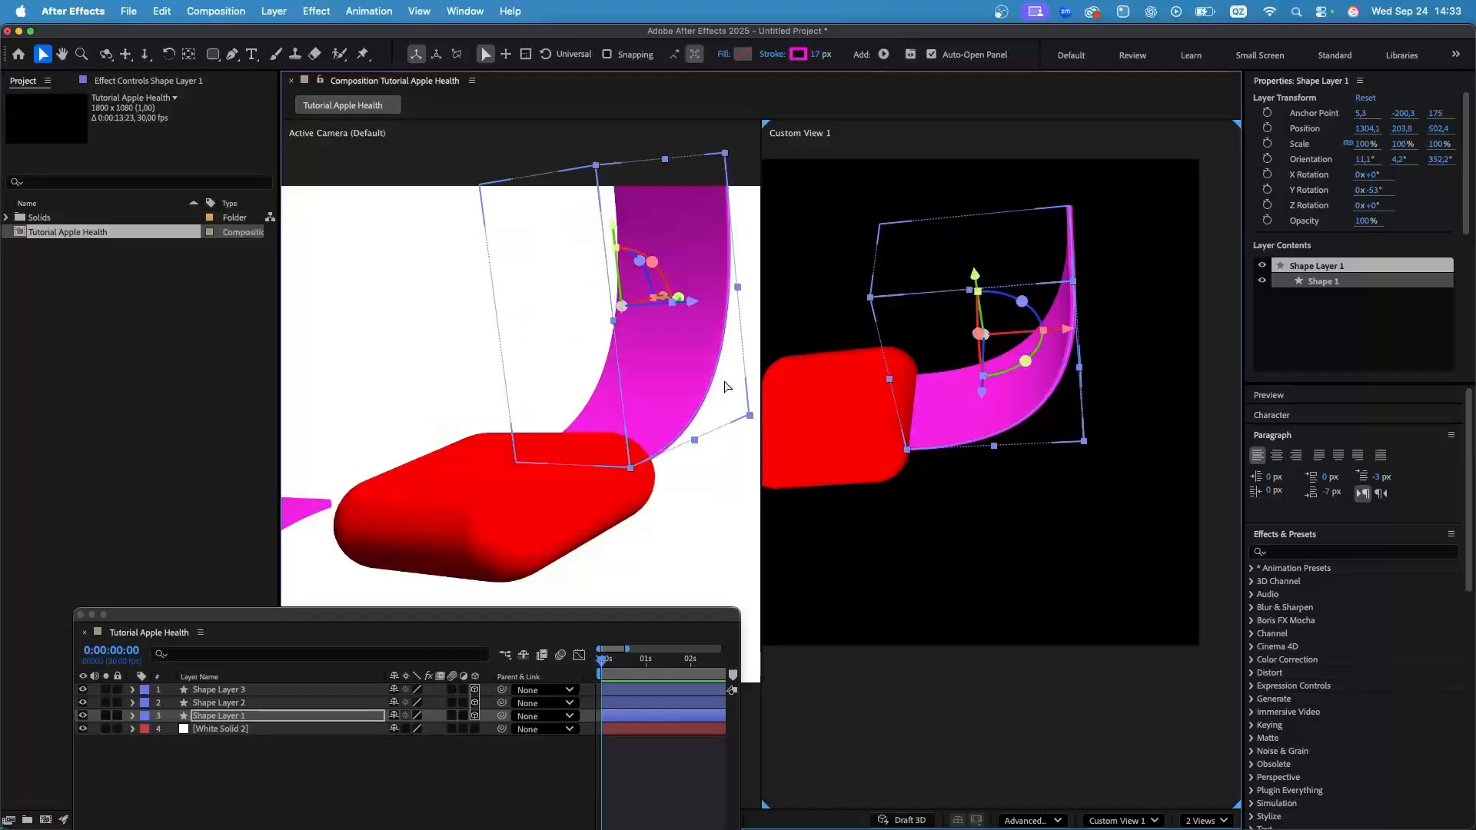
Set the stroke width of Shape Layer 1 to 25 px.
click(819, 57)
text(25)
key(Return)
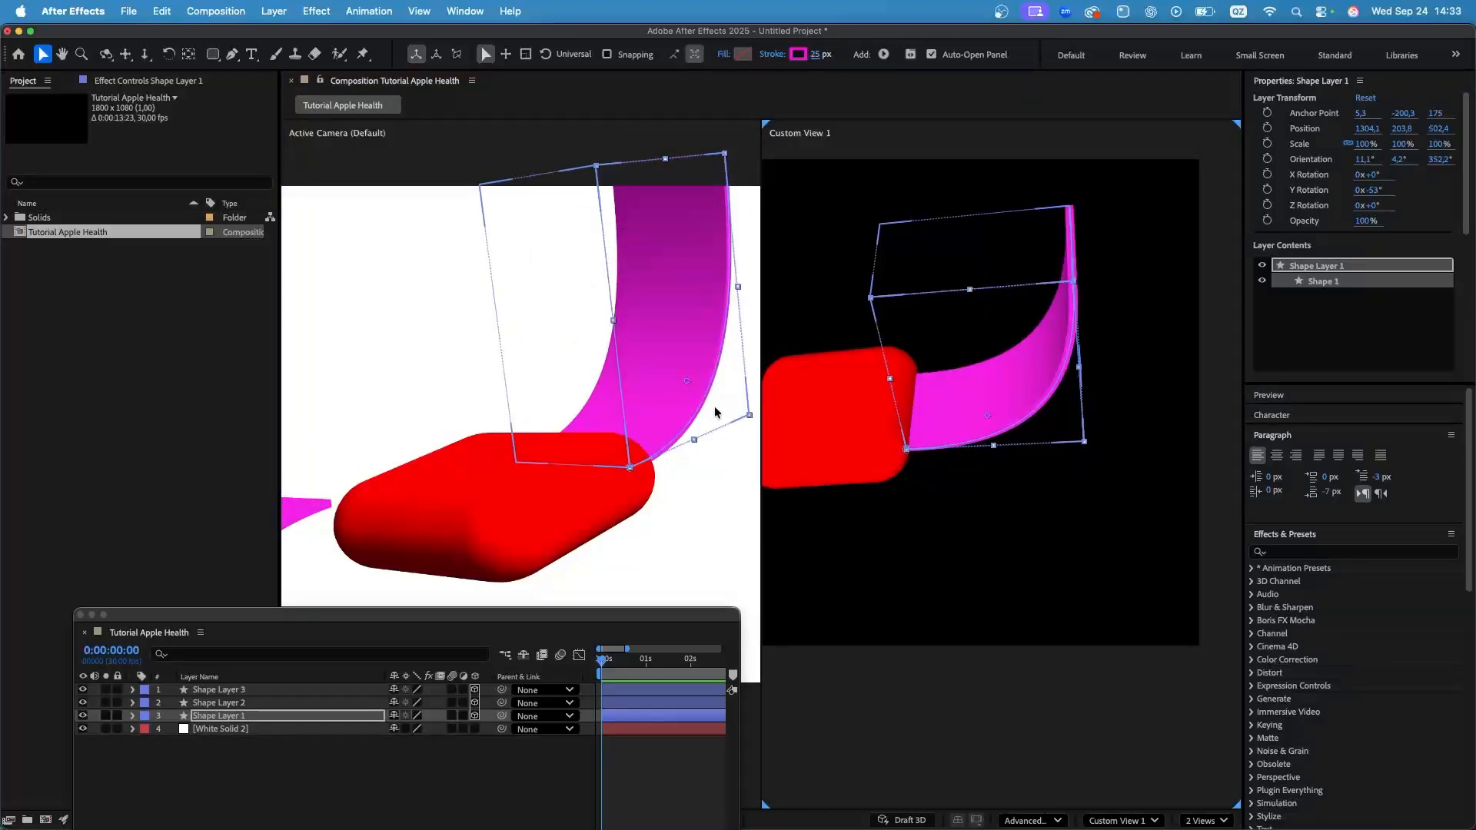
Raise Shape Layer 1 slightly to a position of about 1301, 180, 498.
click(570, 616)
click(201, 717)
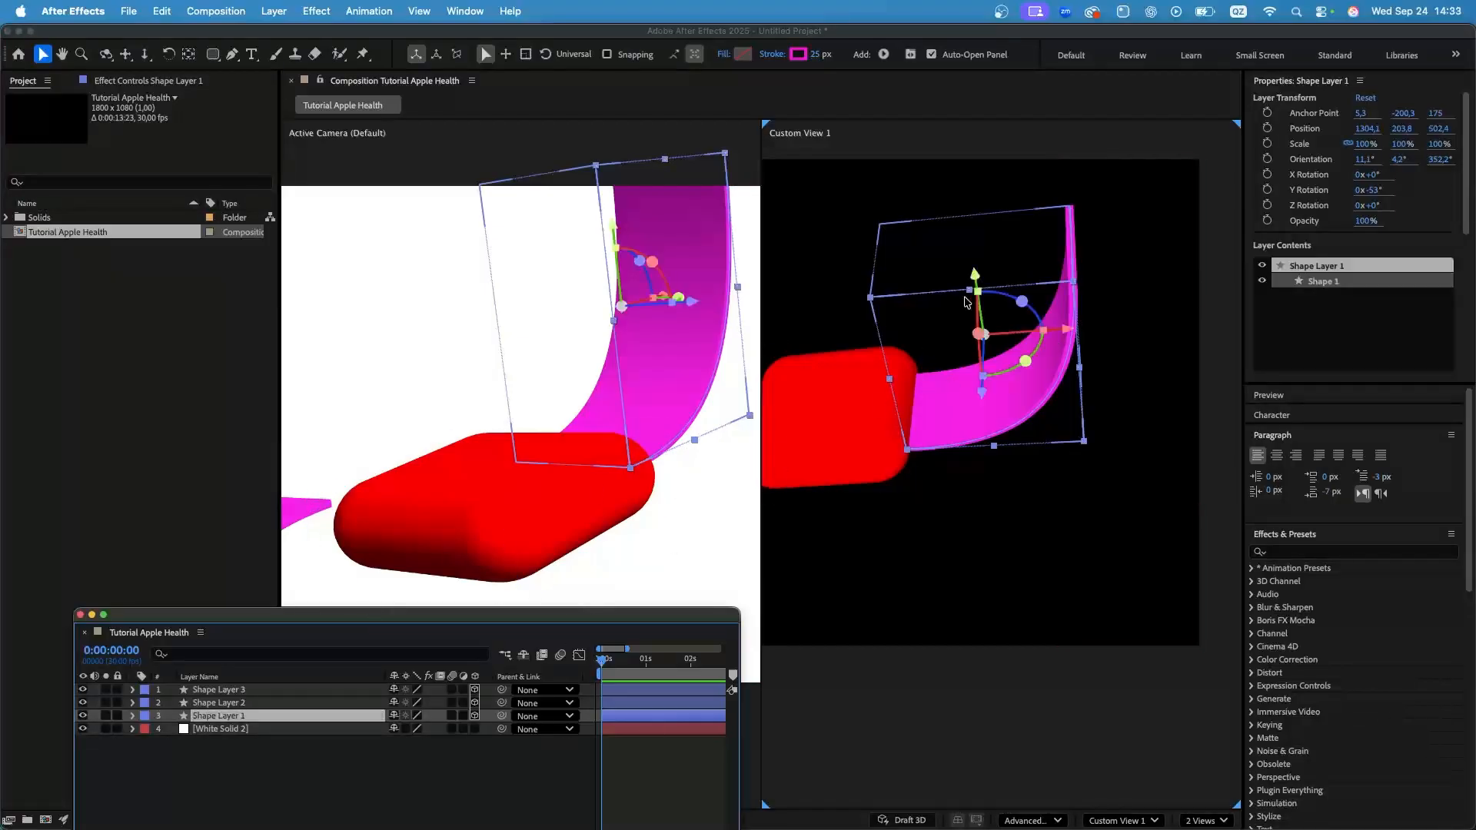
drag(977, 275, 975, 269)
scroll(492, 370, down, 5)
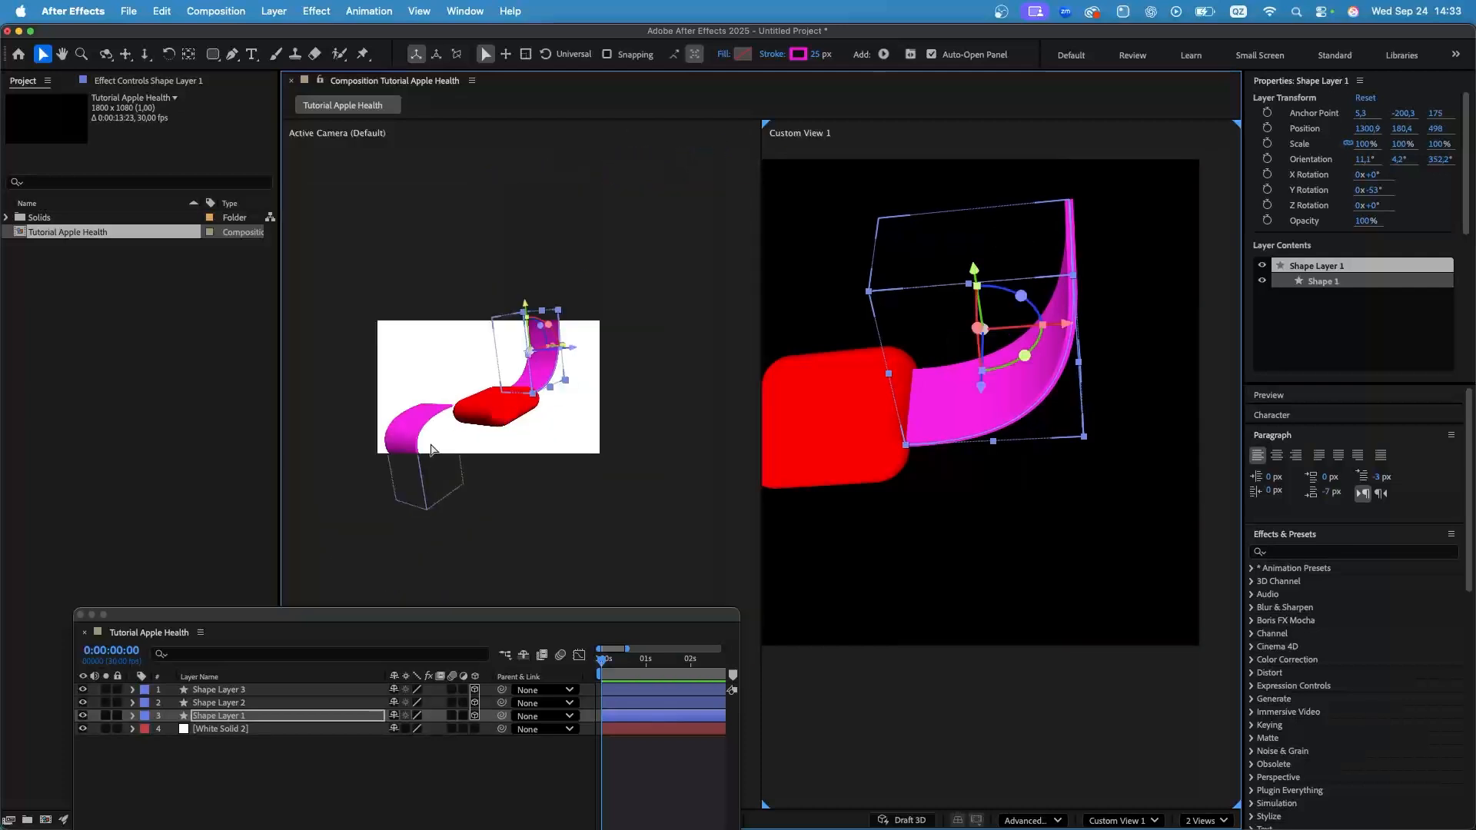
Move the lower ramp, Shape Layer 2, up against the red block's near end at about 678, 1067, -213.
scroll(431, 449, up, 3)
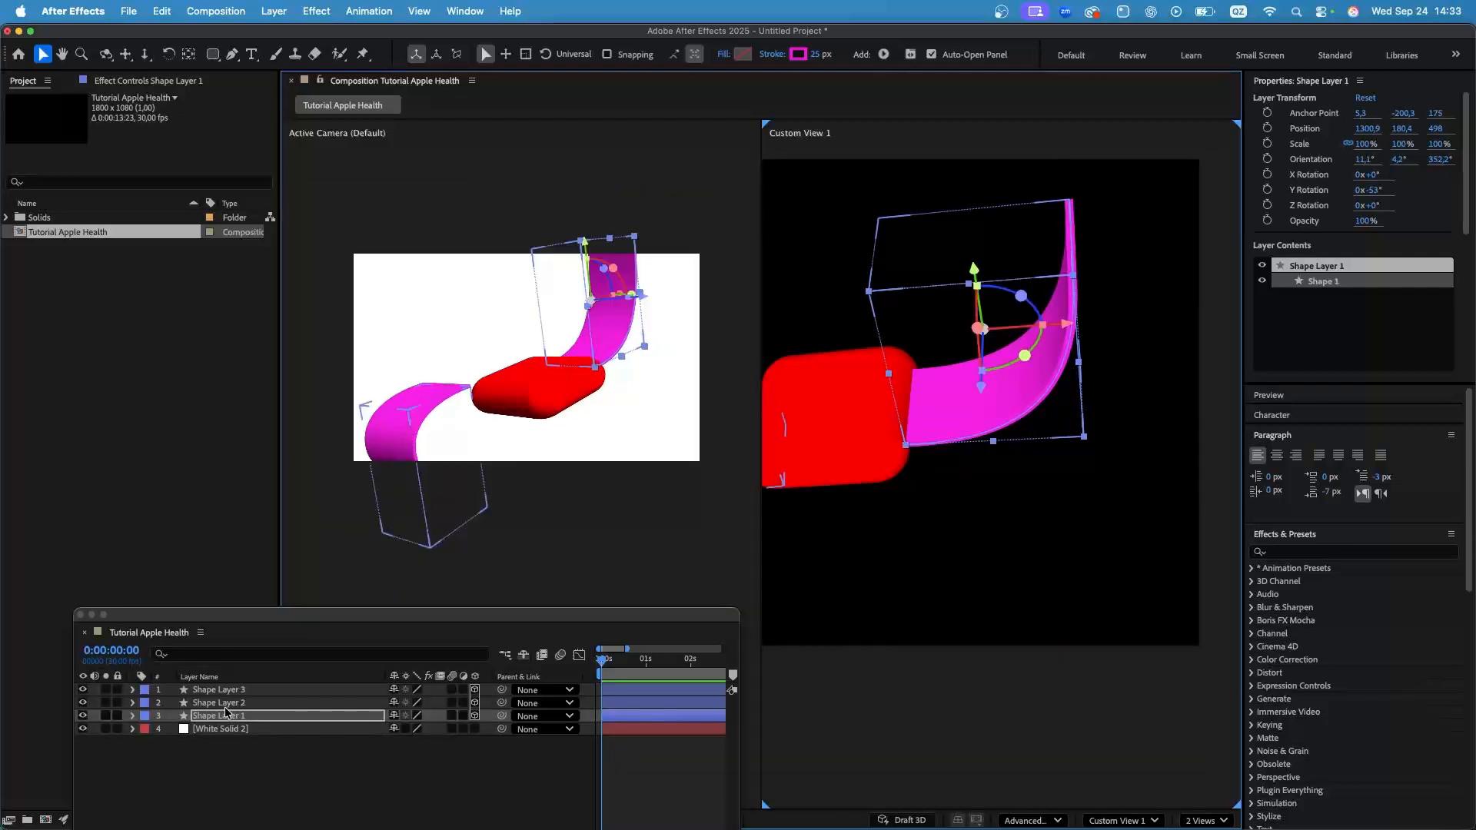
click(224, 704)
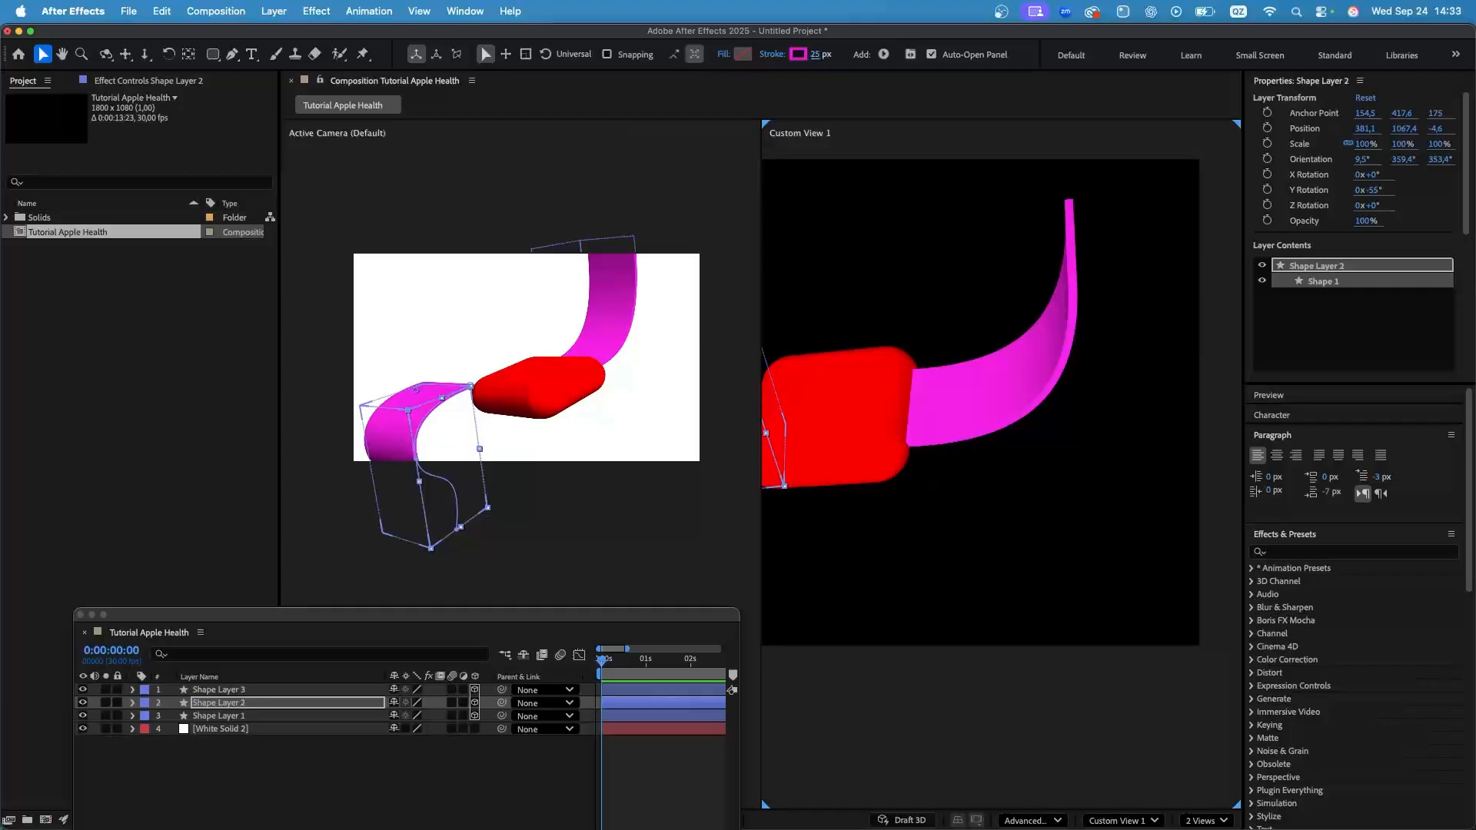
scroll(1084, 353, down, 2)
scroll(872, 373, up, 3)
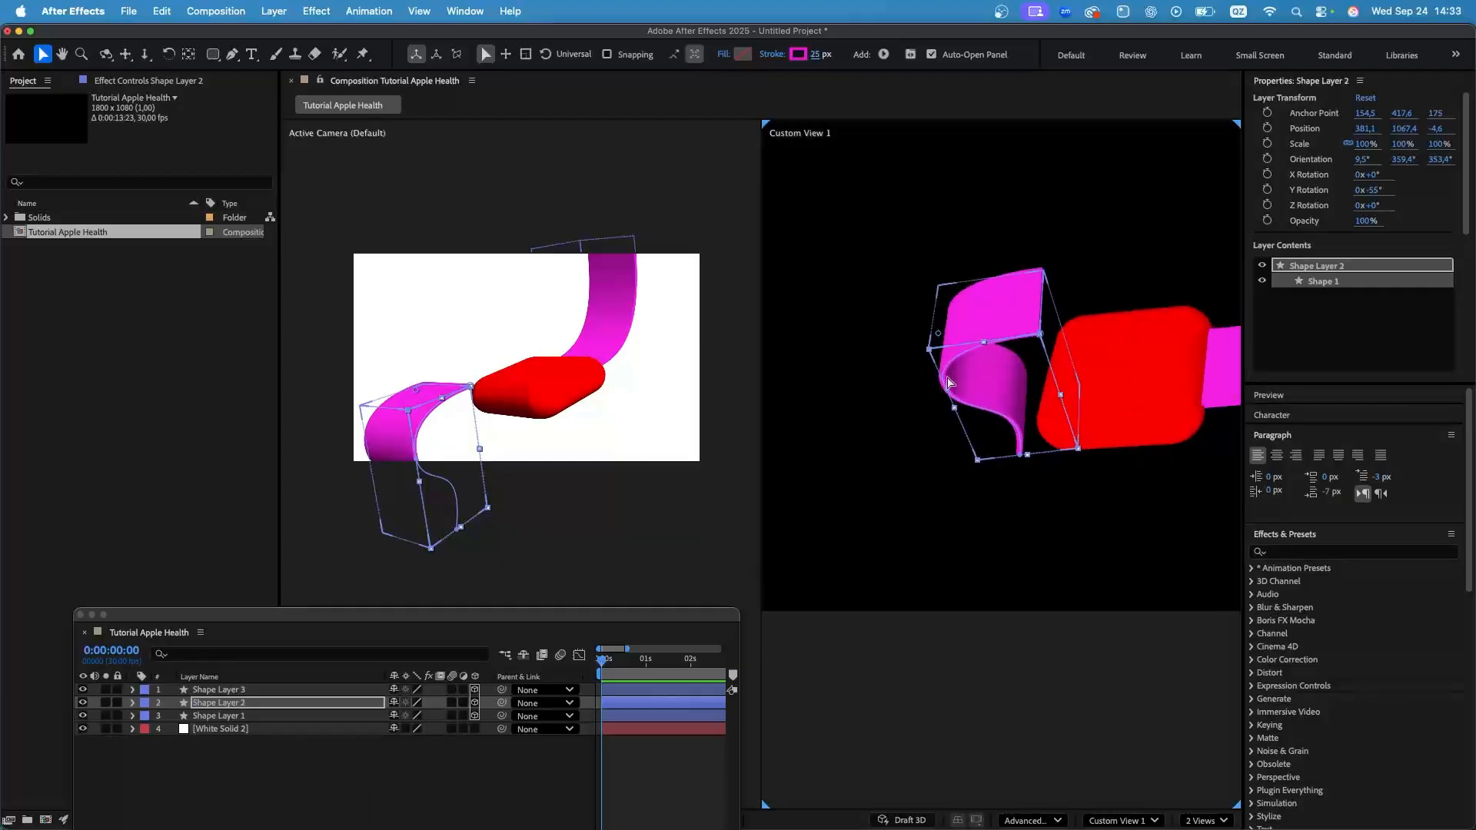
click(104, 55)
drag(941, 400, 1031, 348)
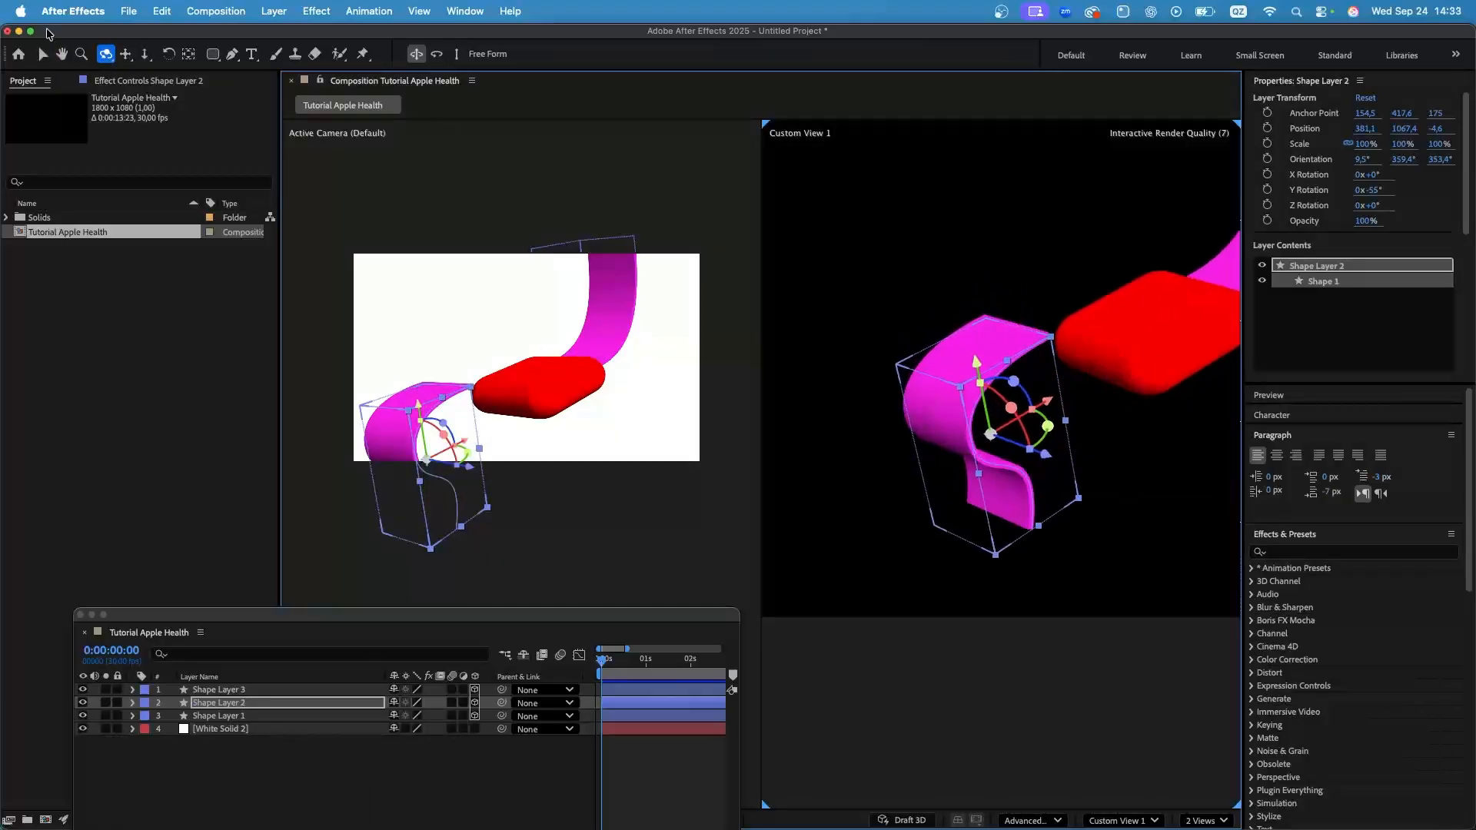
click(43, 54)
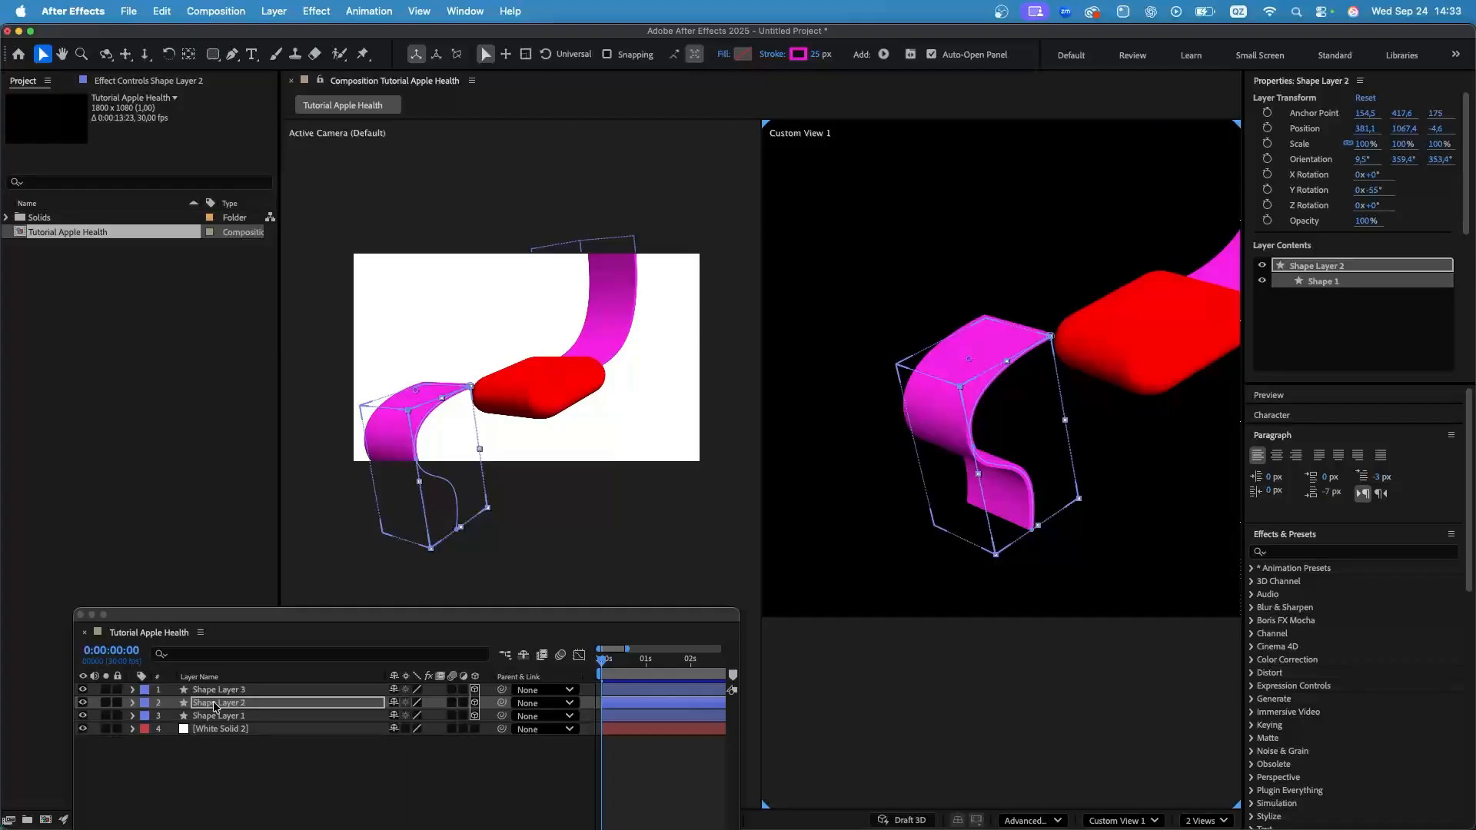
click(302, 671)
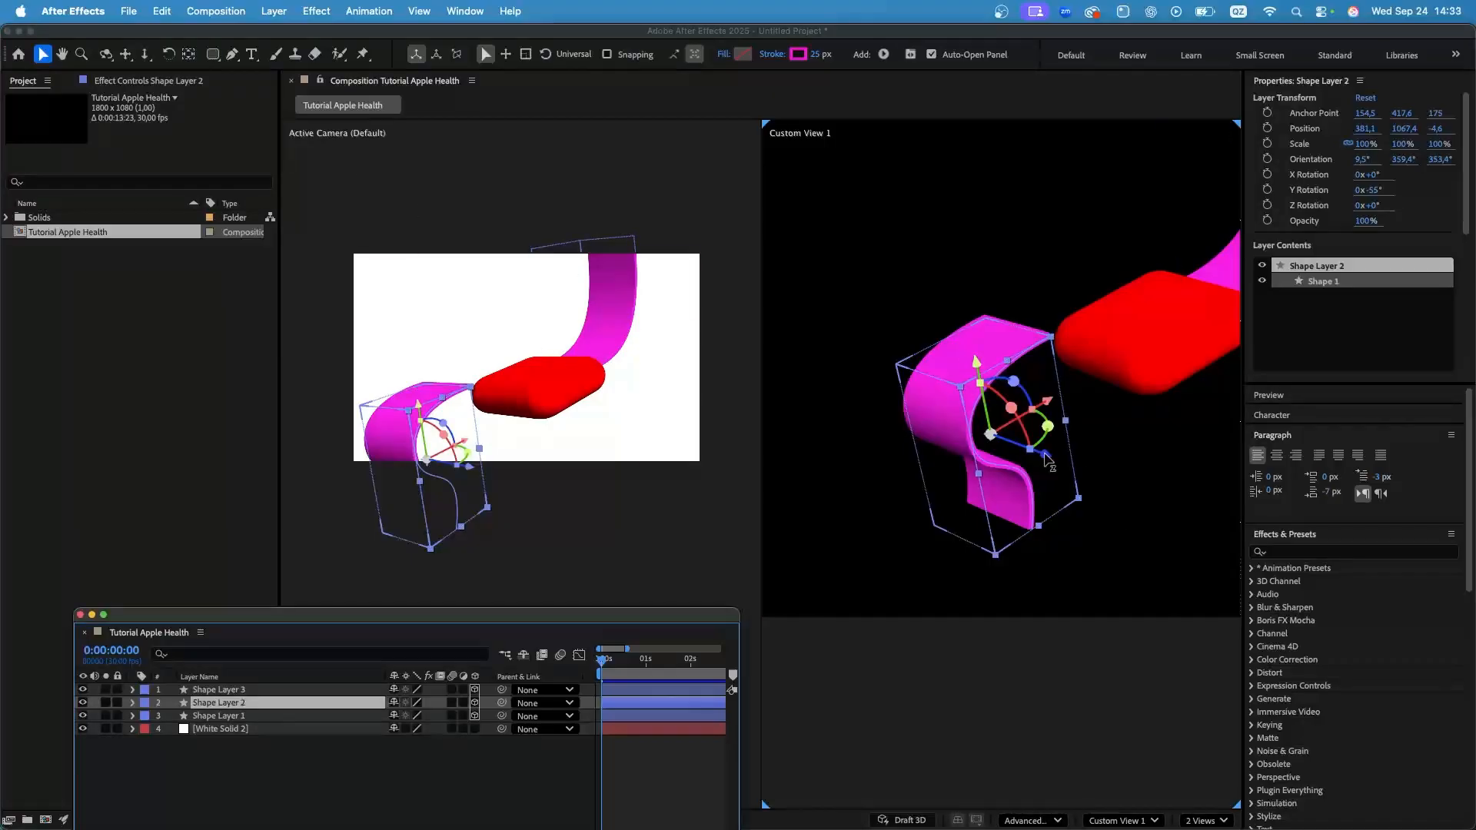
drag(1045, 459, 1184, 411)
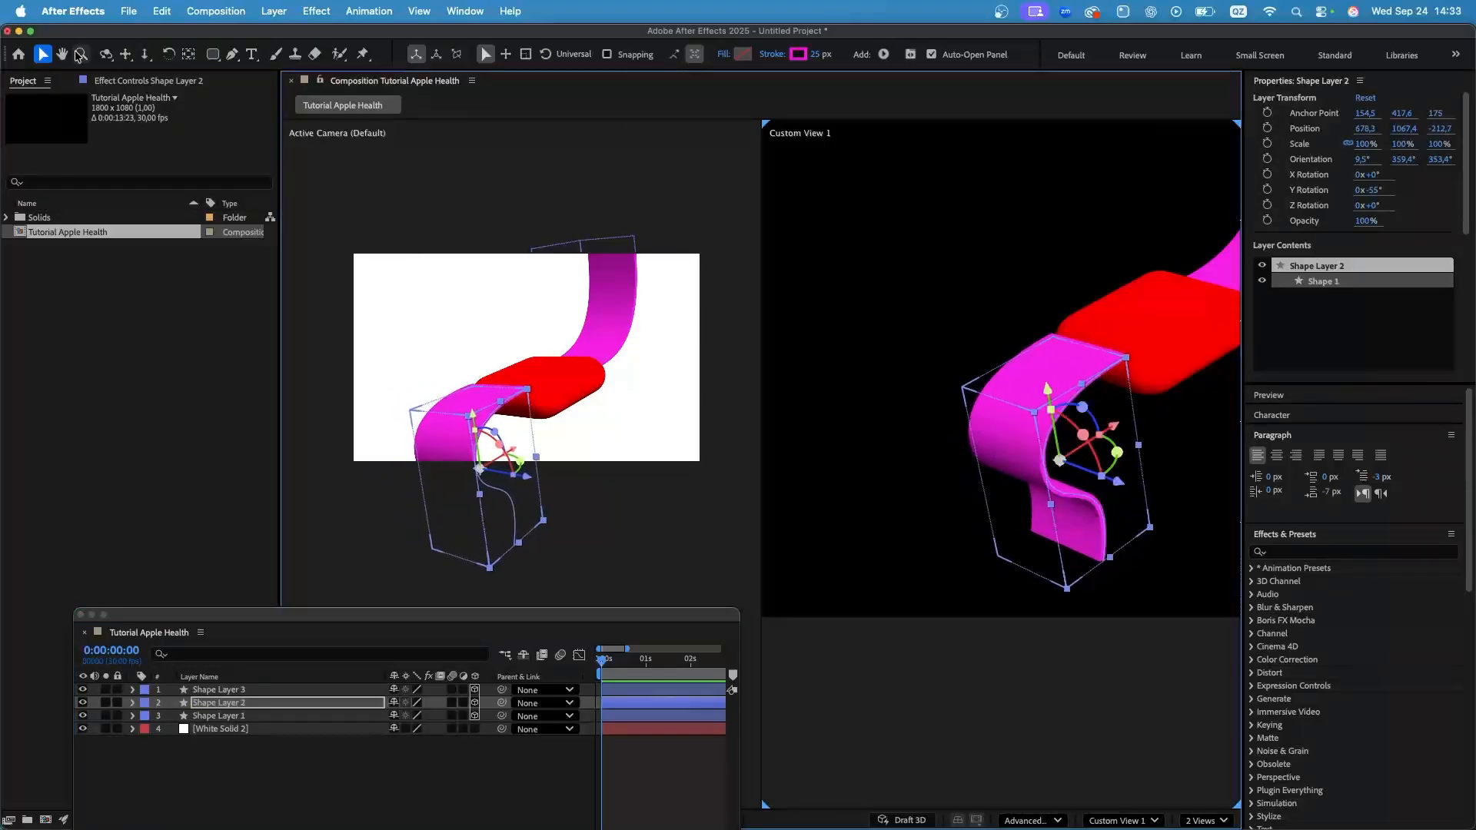
Rotate Shape Layer 2 to line up with the block, at an orientation of about 10.3°, 6.1°, 353.3°.
click(105, 54)
drag(1076, 435, 849, 440)
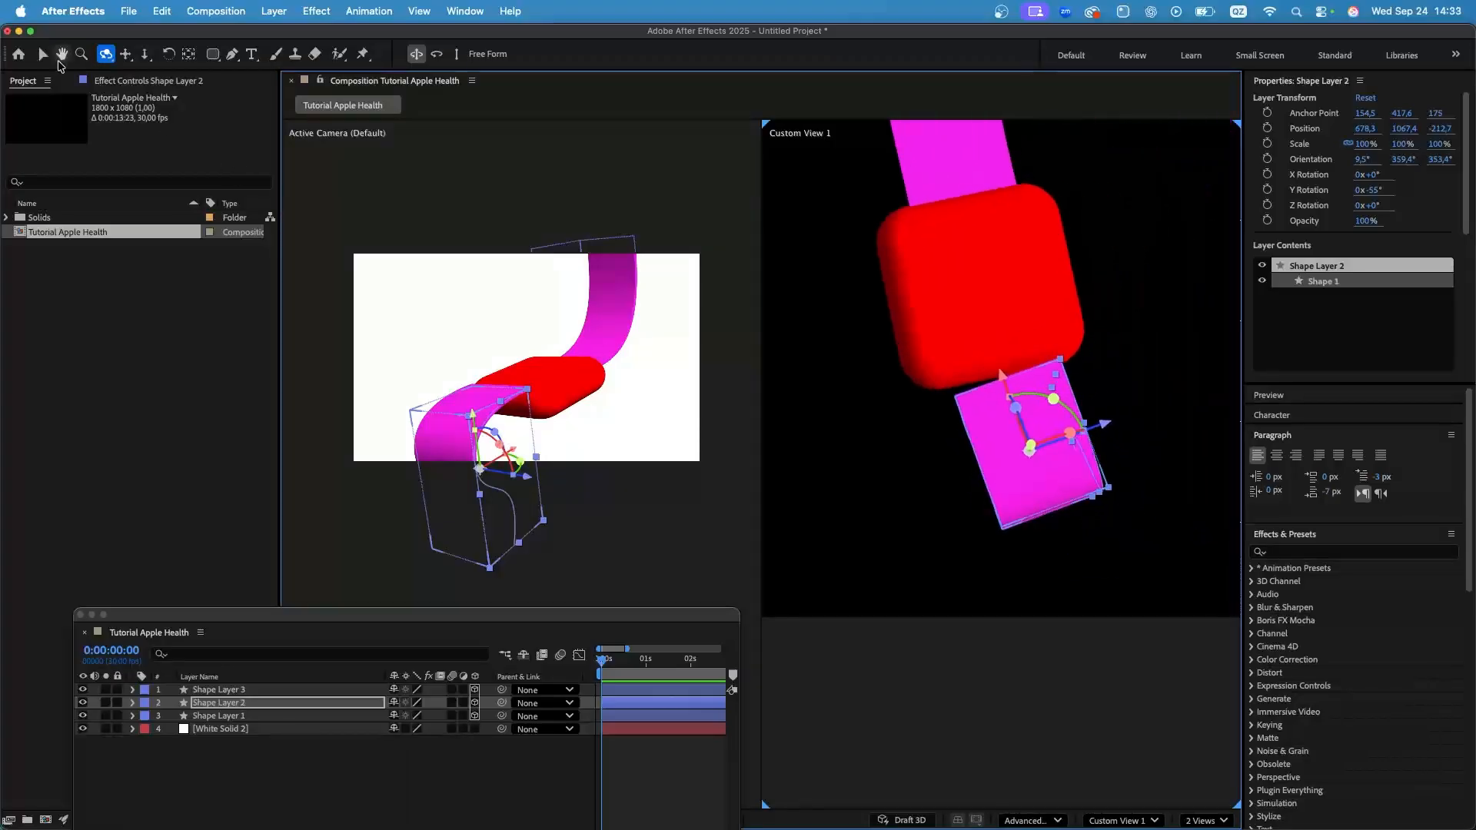
click(42, 54)
drag(1051, 400, 1065, 409)
Lower Shape Layer 2 against the end of the block to a position of about 683, 1104, -207.
click(108, 56)
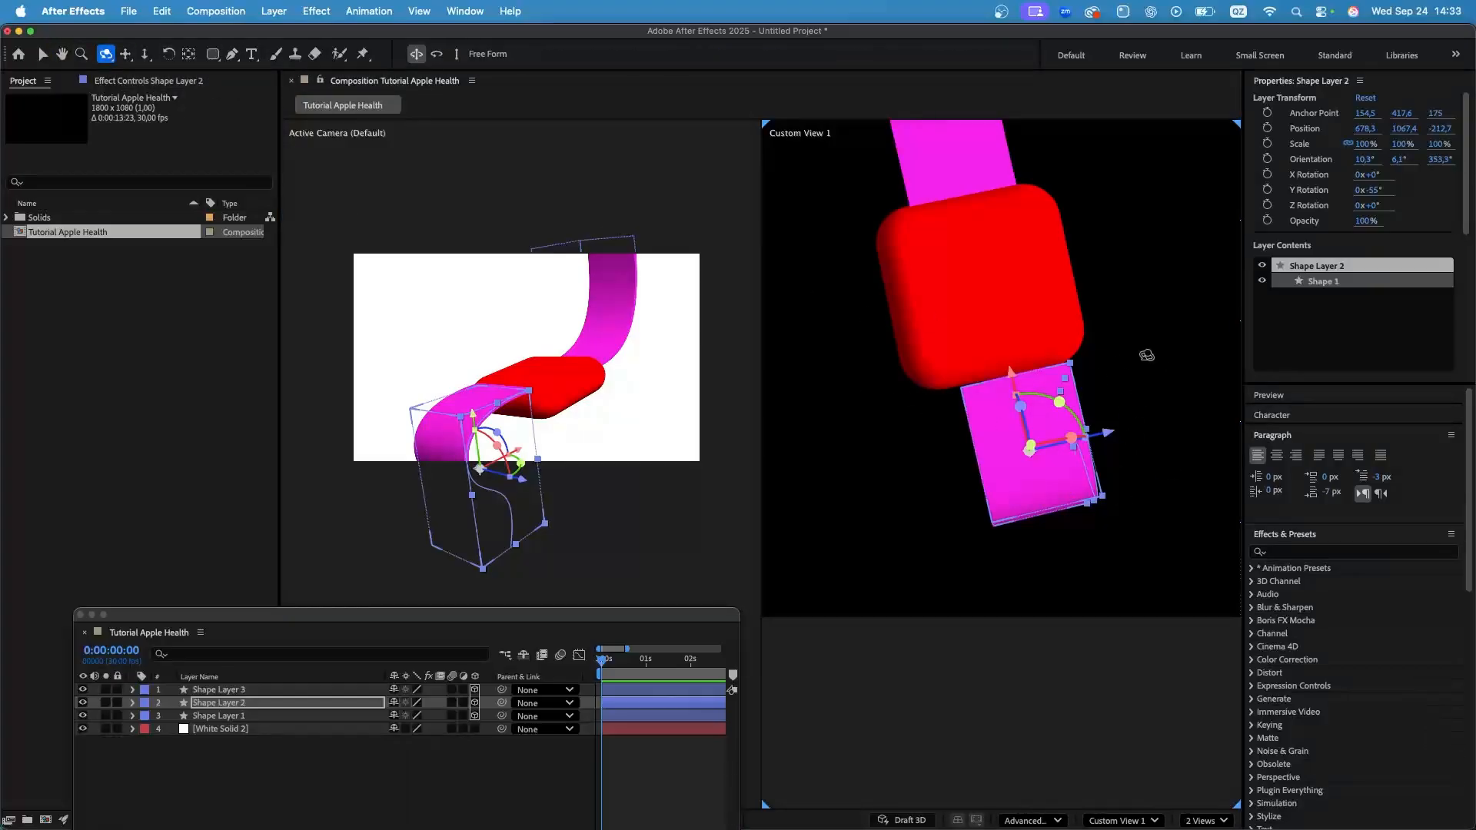
drag(1143, 352, 575, 185)
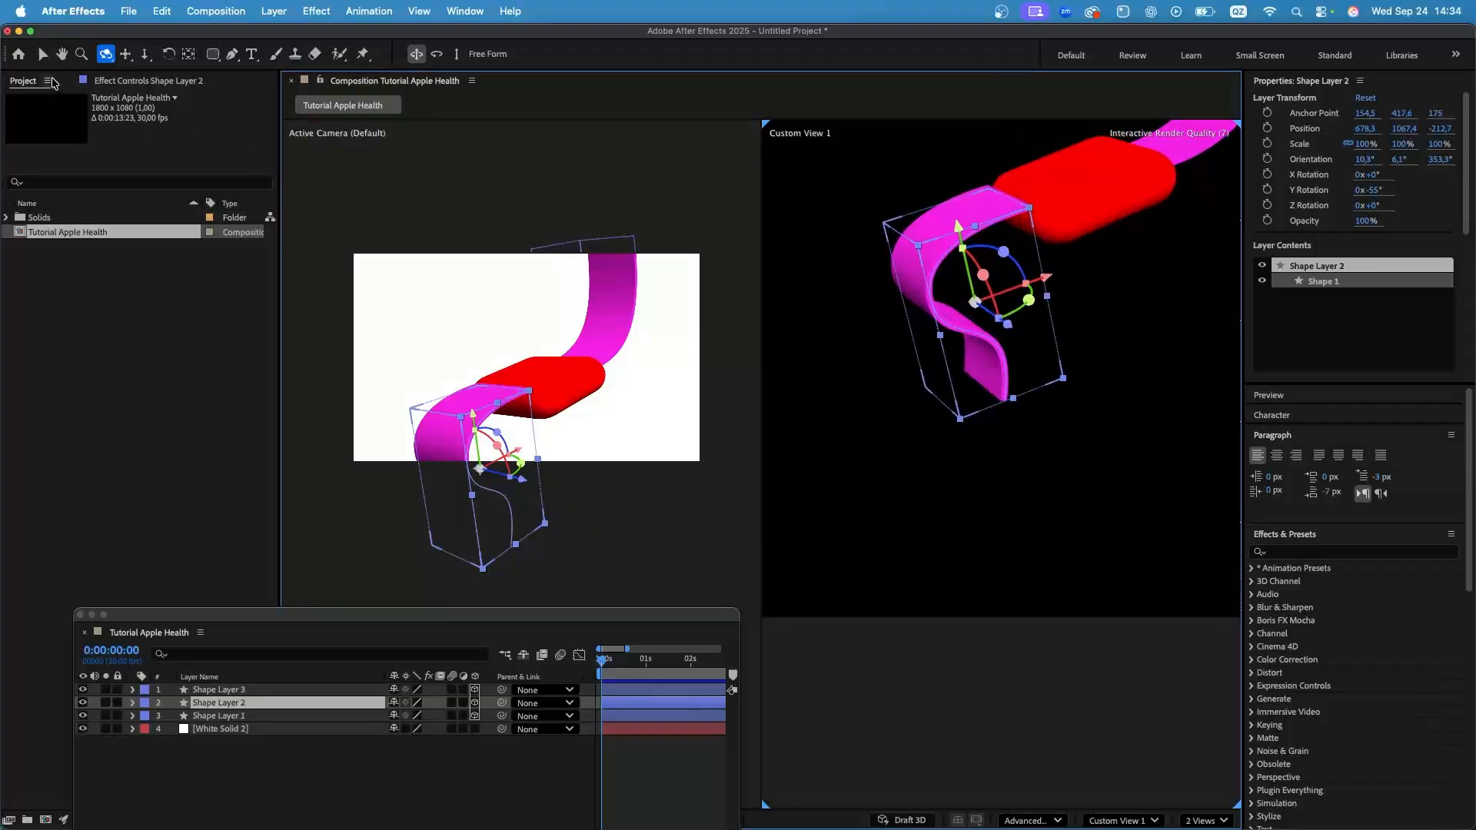
key(v)
drag(967, 247, 954, 321)
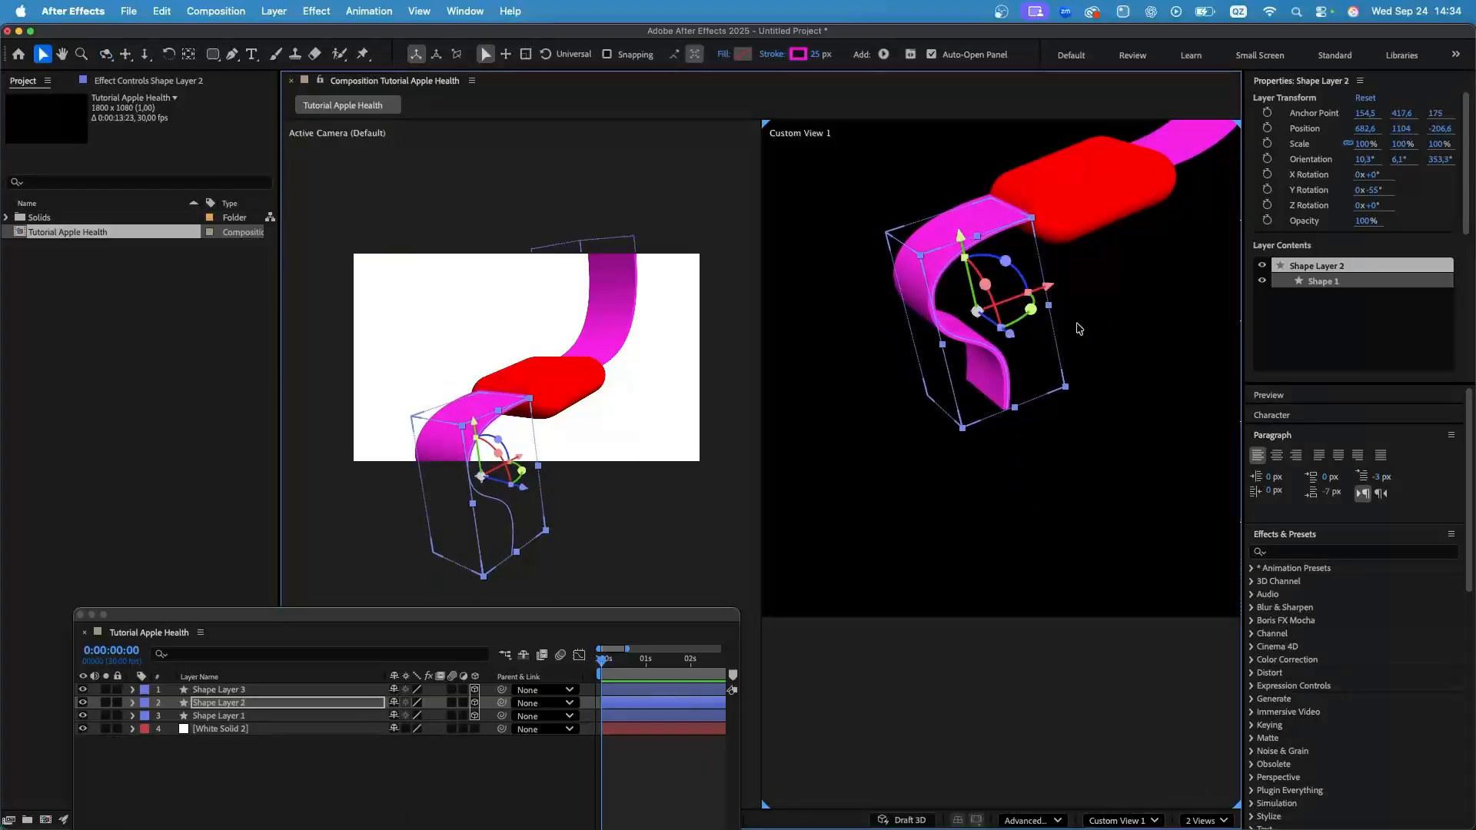
Move Shape Layer 2 against the red block to a position of about 709, 1114, -177 and return to a single view.
drag(1056, 288, 969, 246)
scroll(430, 438, up, 1)
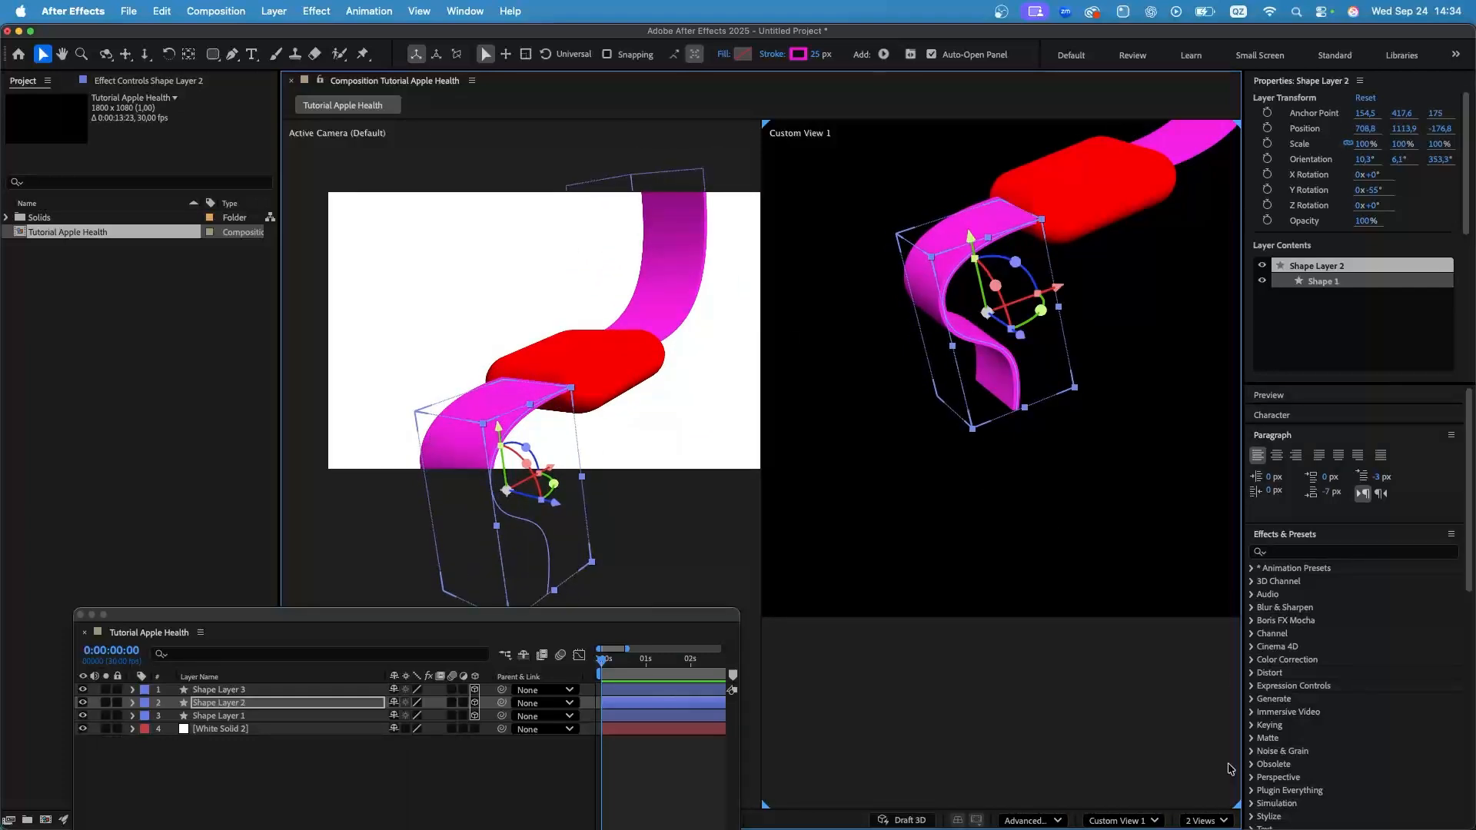
click(1206, 820)
click(1211, 738)
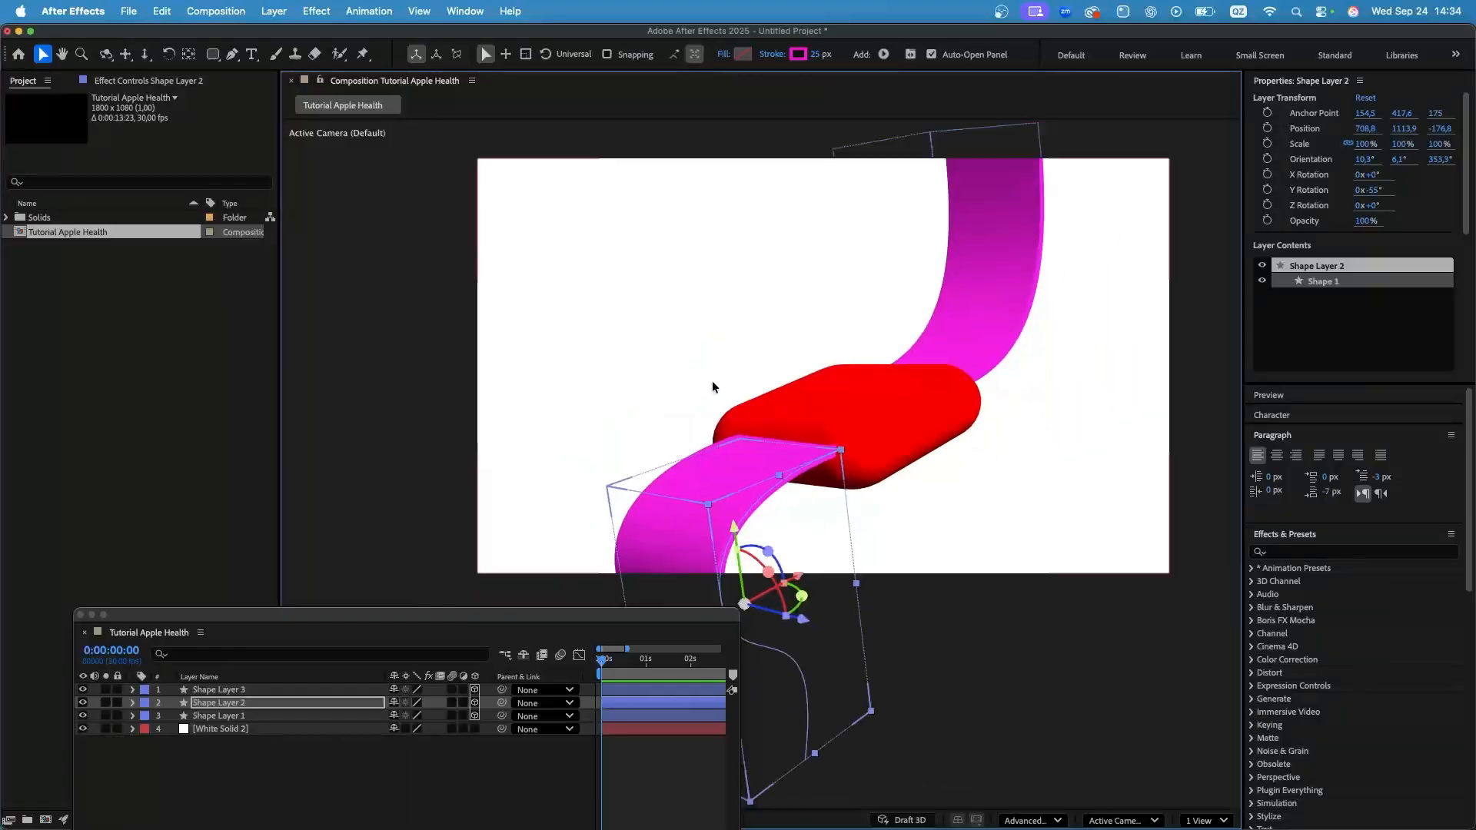
Deselect the layers and examine how both ramps meet the red block from the active camera.
scroll(773, 425, up, 1)
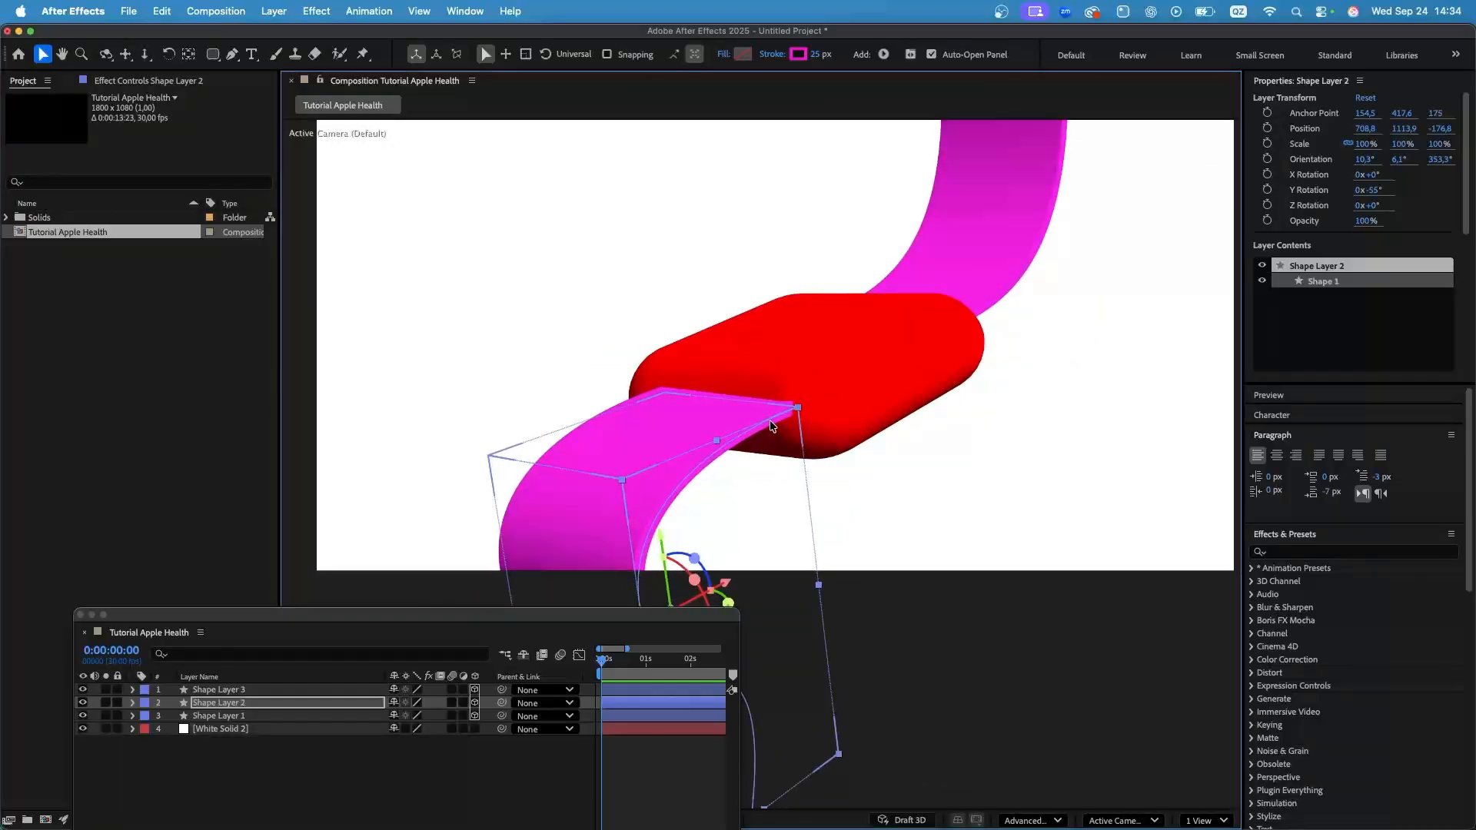
click(289, 750)
scroll(884, 409, down, 2)
scroll(888, 394, up, 2)
scroll(910, 300, down, 2)
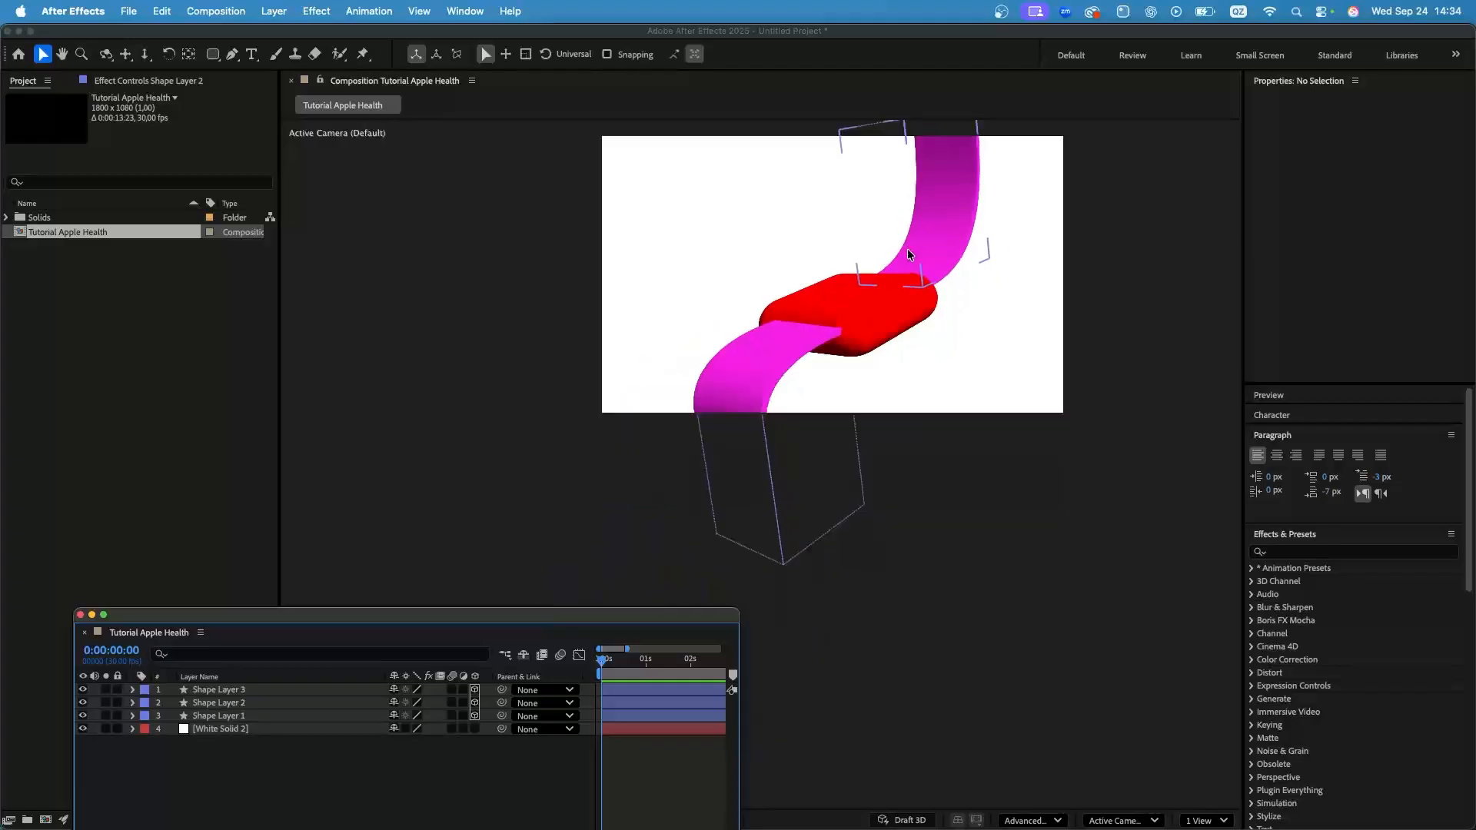
scroll(907, 253, up, 1)
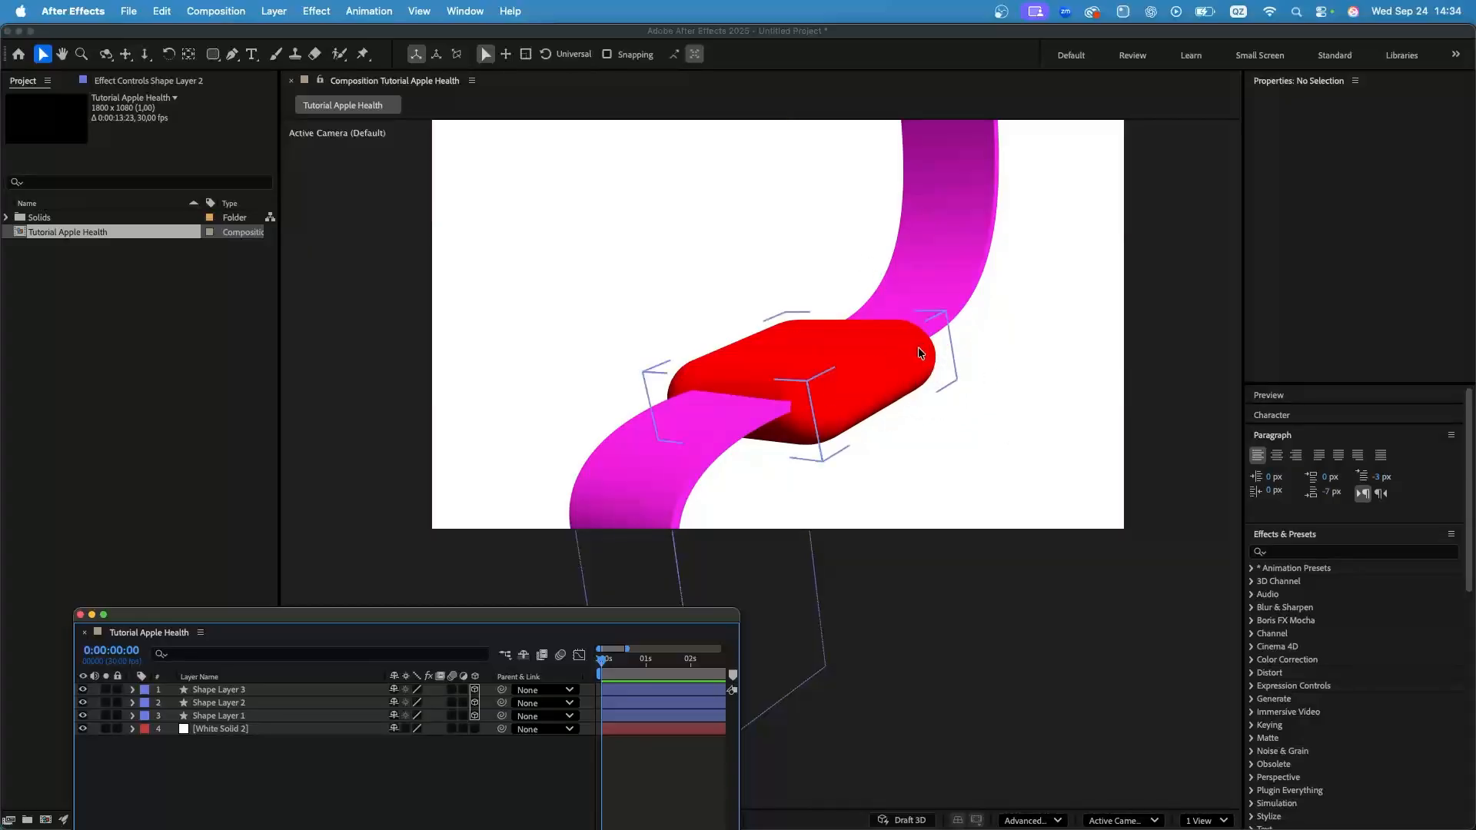
scroll(971, 395, down, 1)
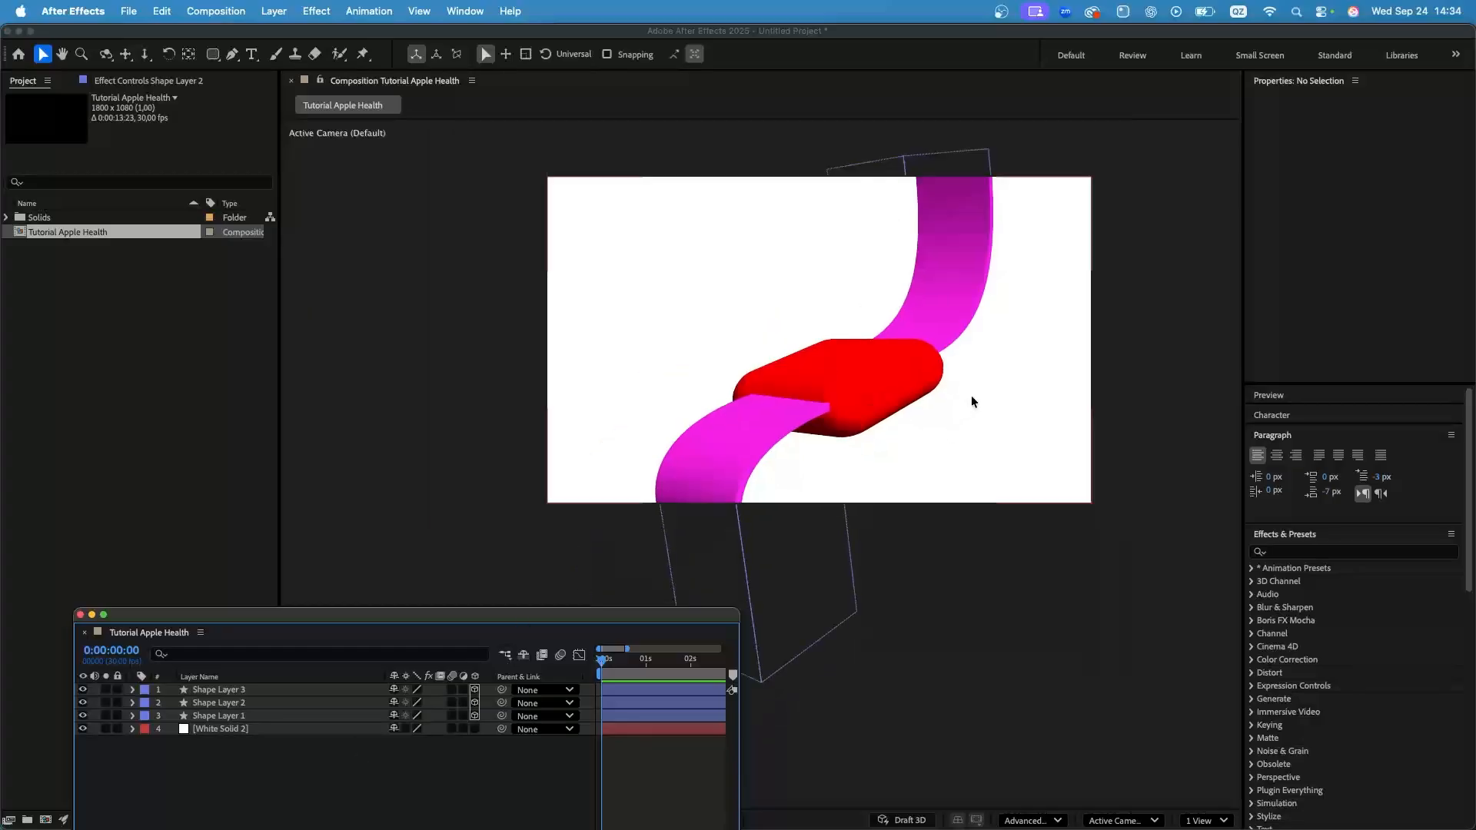
Draw a small rounded rectangle about 115 × 31 px above the red block and fill it with blue.
scroll(993, 364, up, 3)
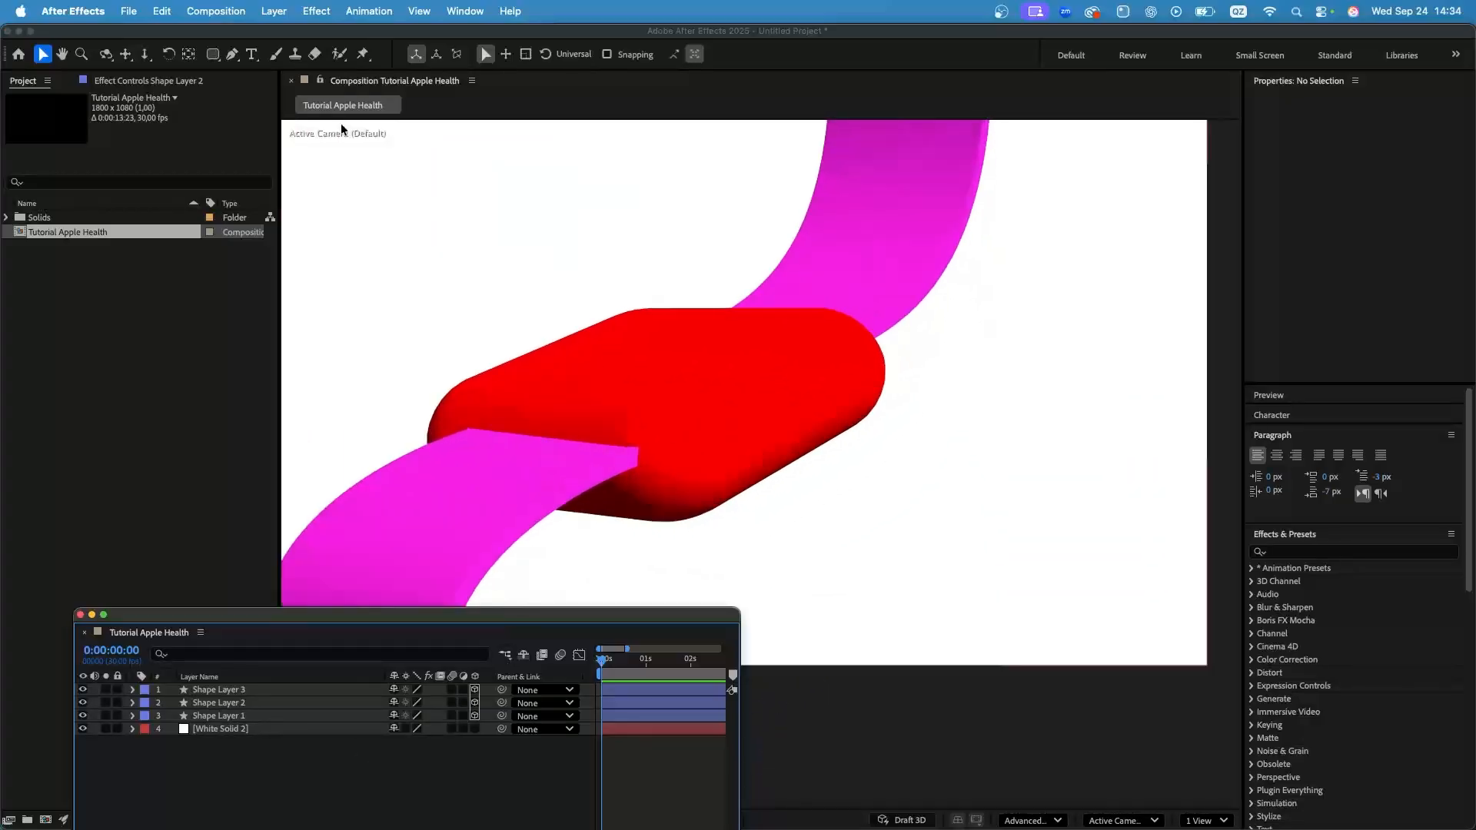
click(213, 54)
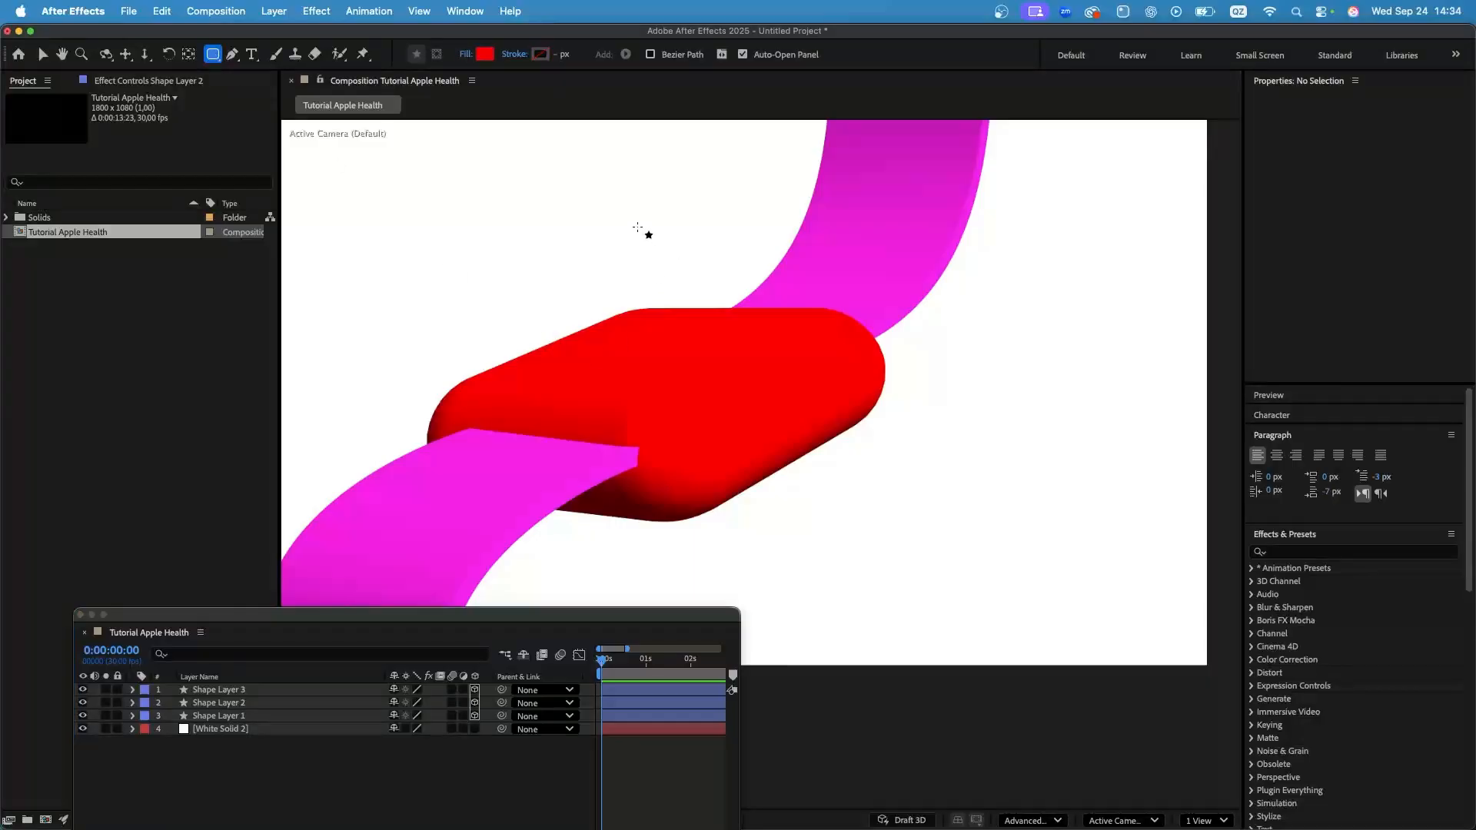
drag(637, 227, 714, 245)
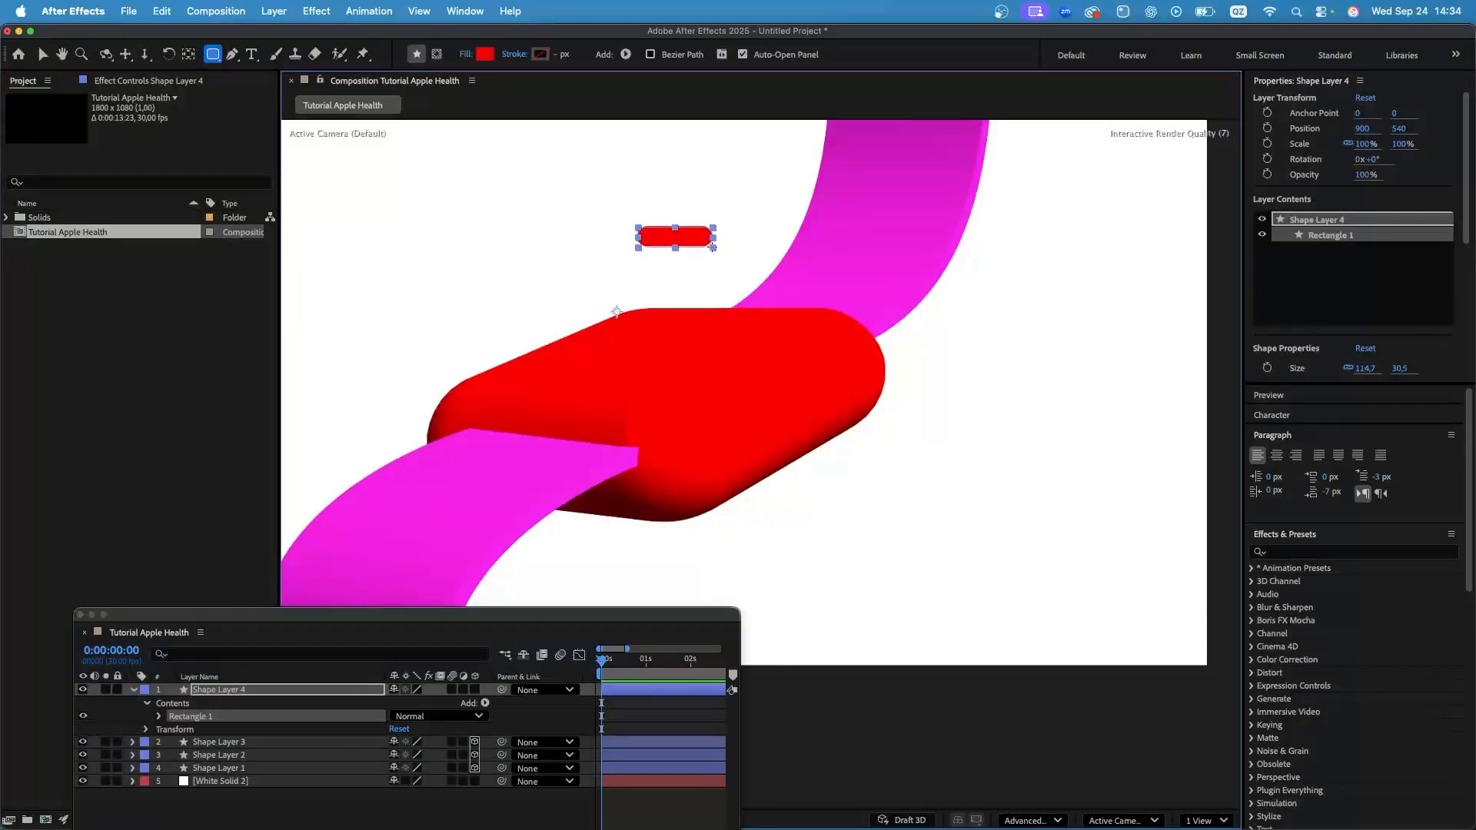
click(486, 55)
mouse_move(787, 406)
mouse_down()
mouse_move(777, 381)
mouse_move(778, 410)
mouse_up()
click(889, 346)
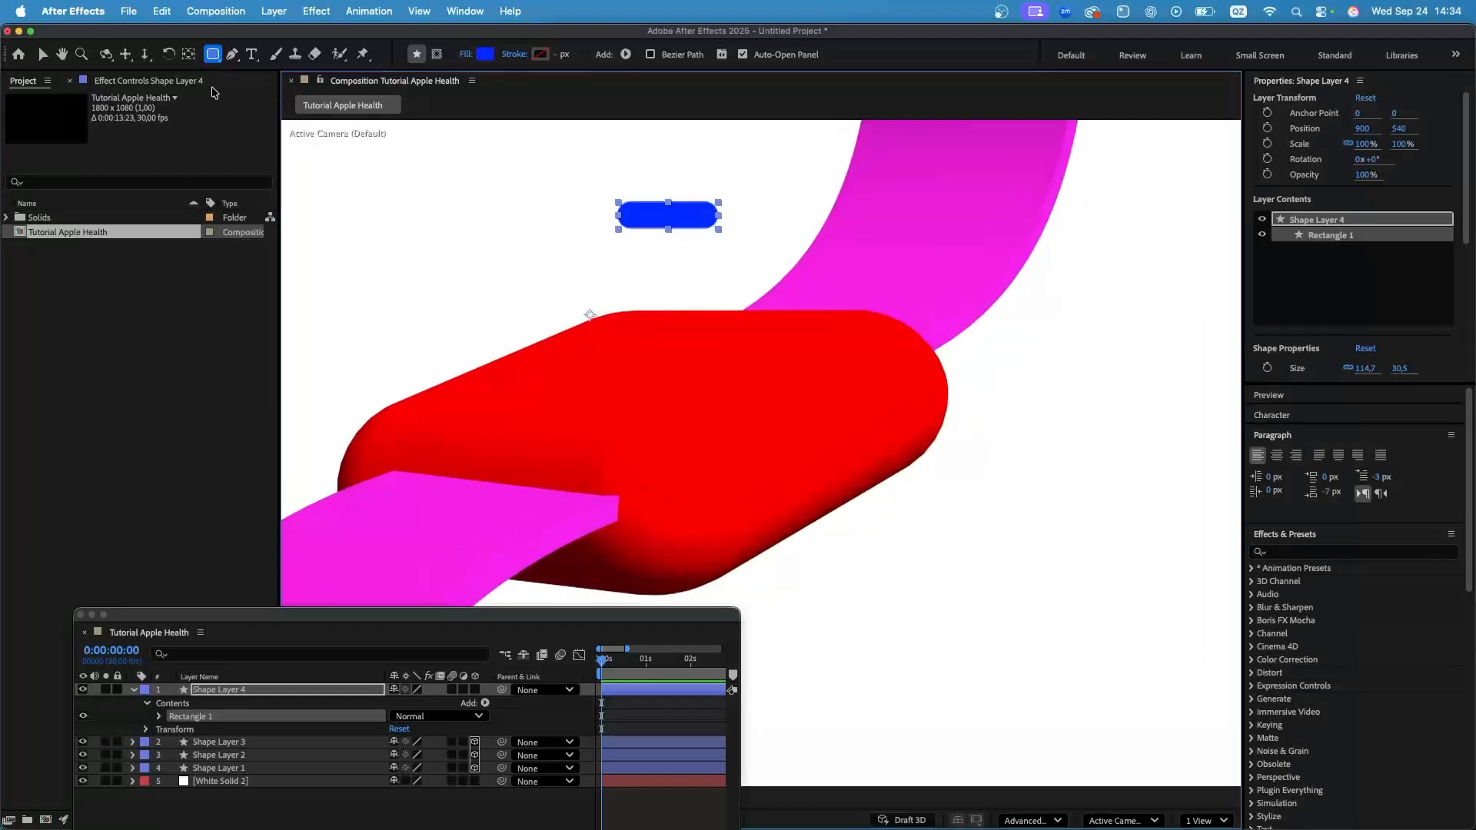
Centre the anchor point of the blue rounded rectangle and make its layer 3D.
double_click(188, 55)
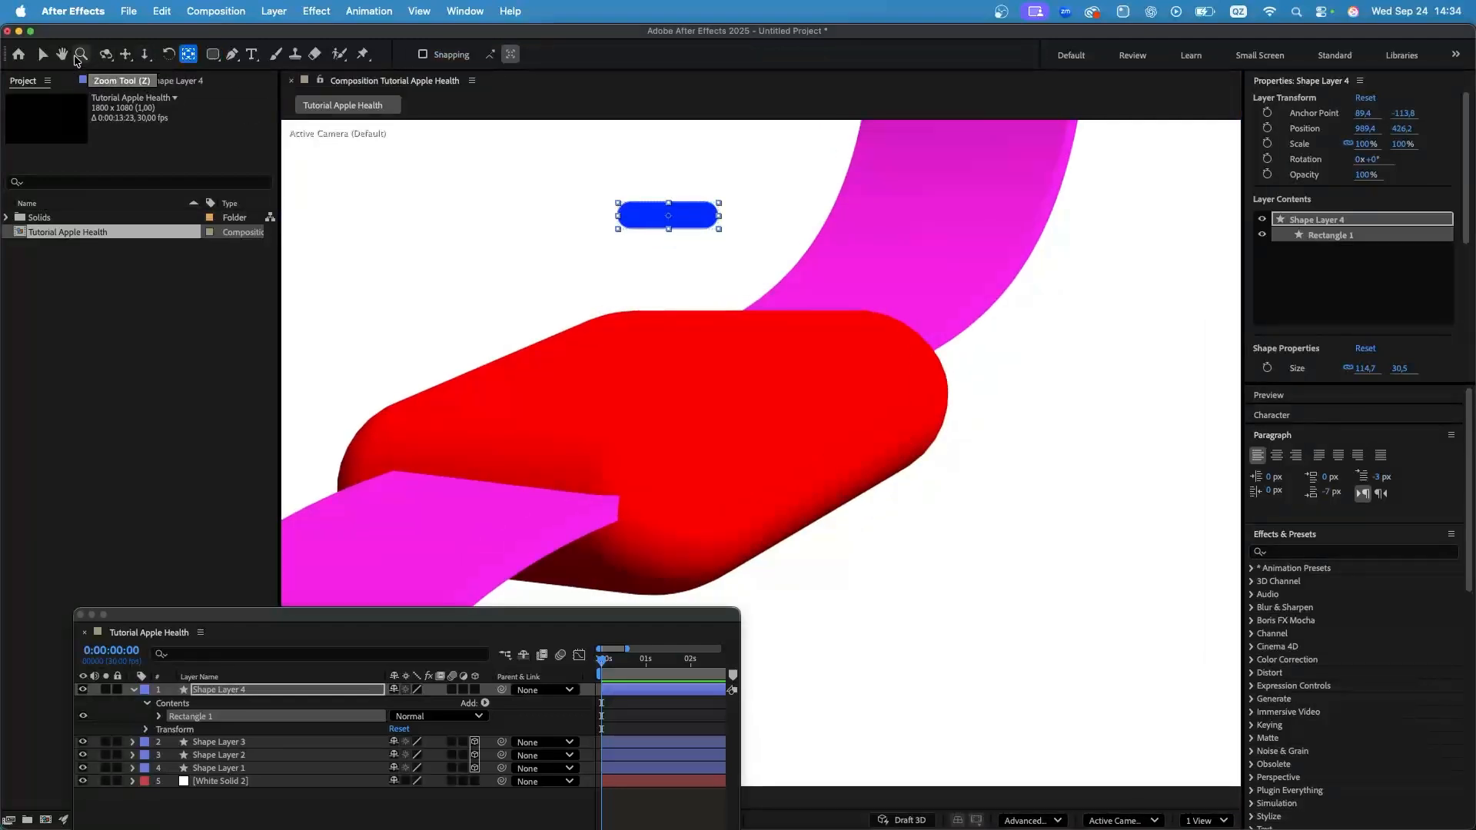
click(42, 54)
click(474, 689)
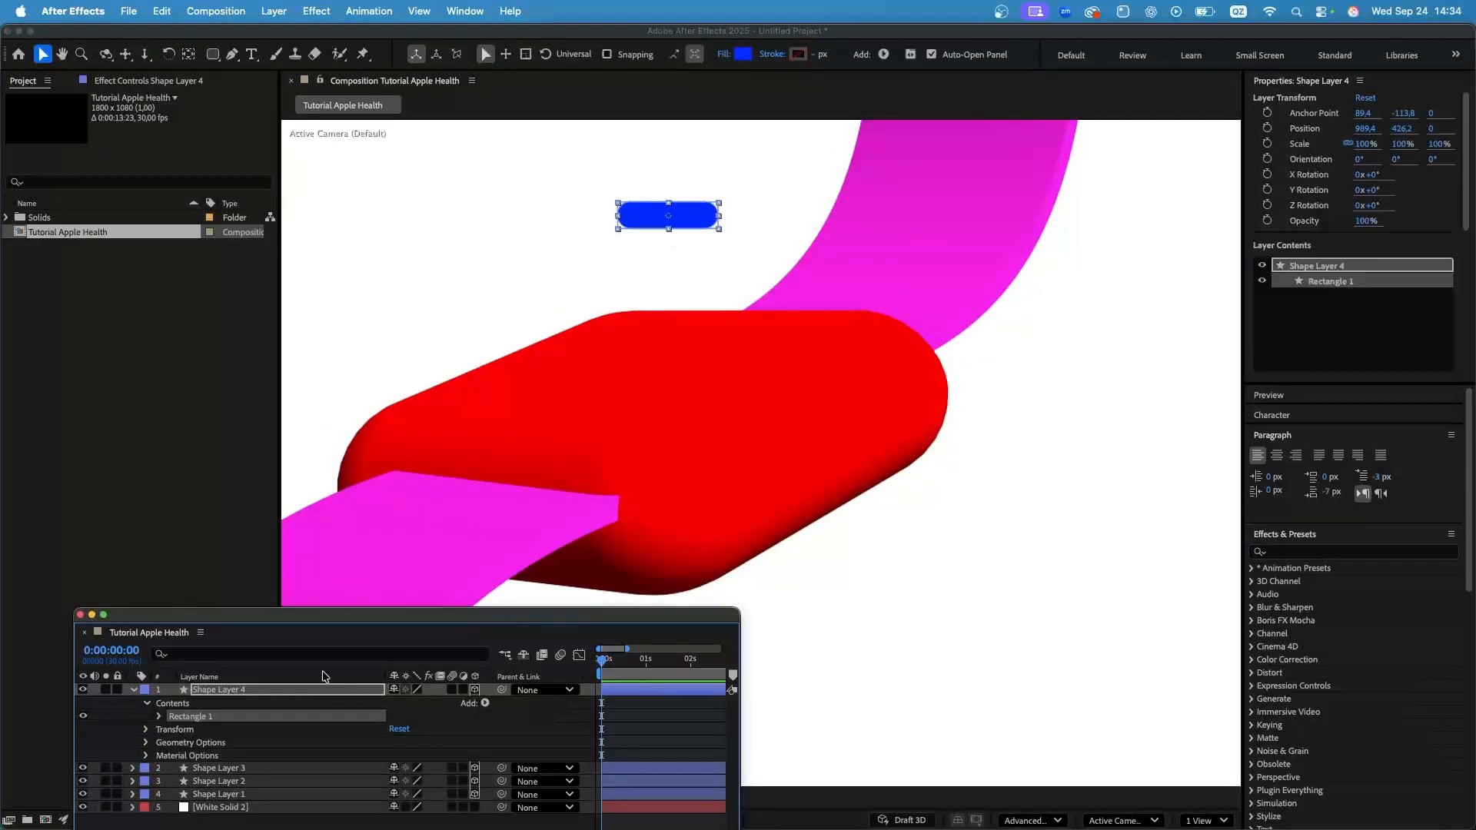
Give Shape Layer 4 a Convex bevel with a depth of 20 and turn it to a Y orientation of about 308.4°.
click(146, 742)
click(438, 756)
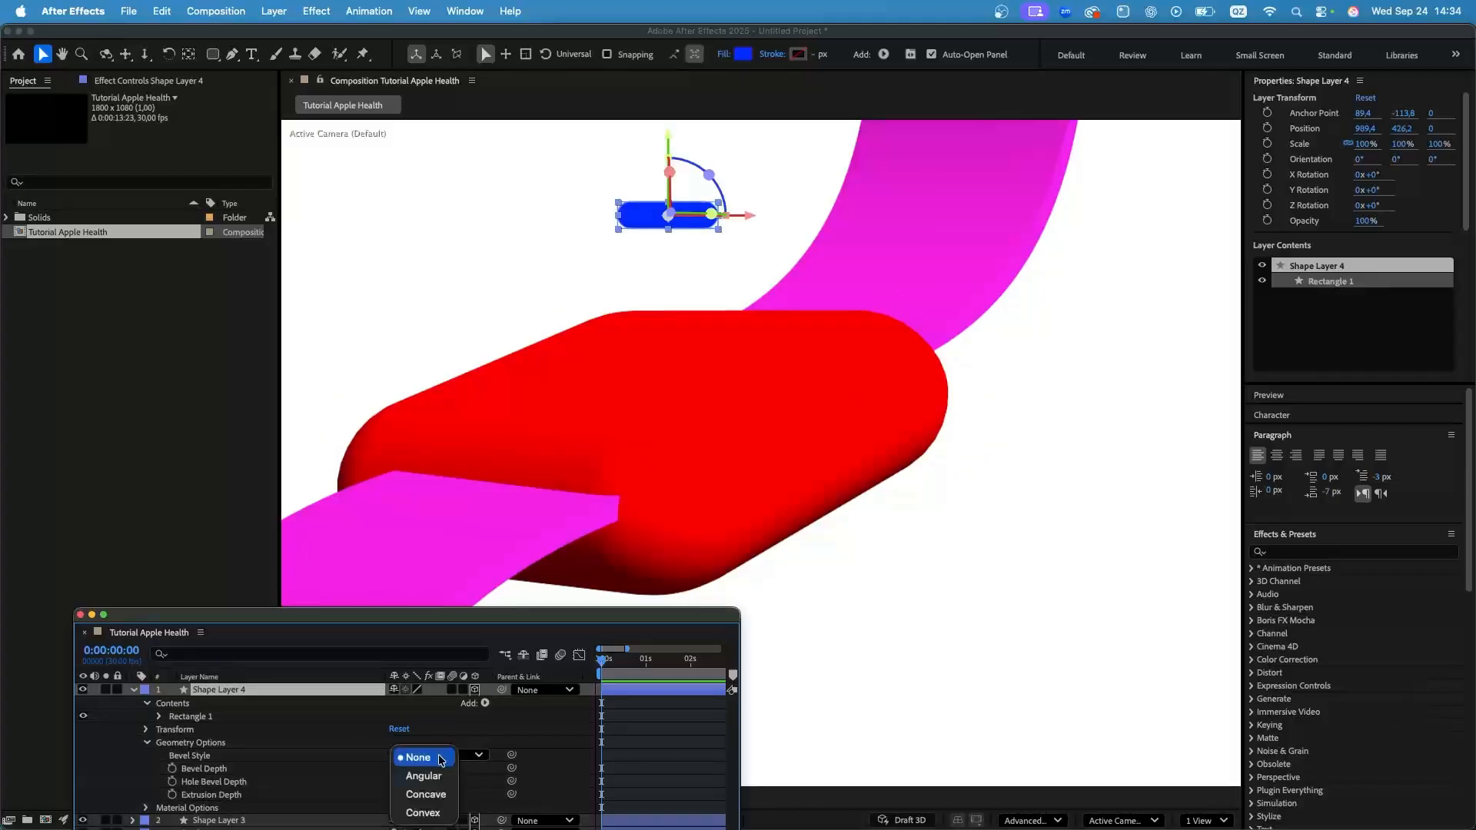
click(422, 813)
drag(465, 622, 599, 493)
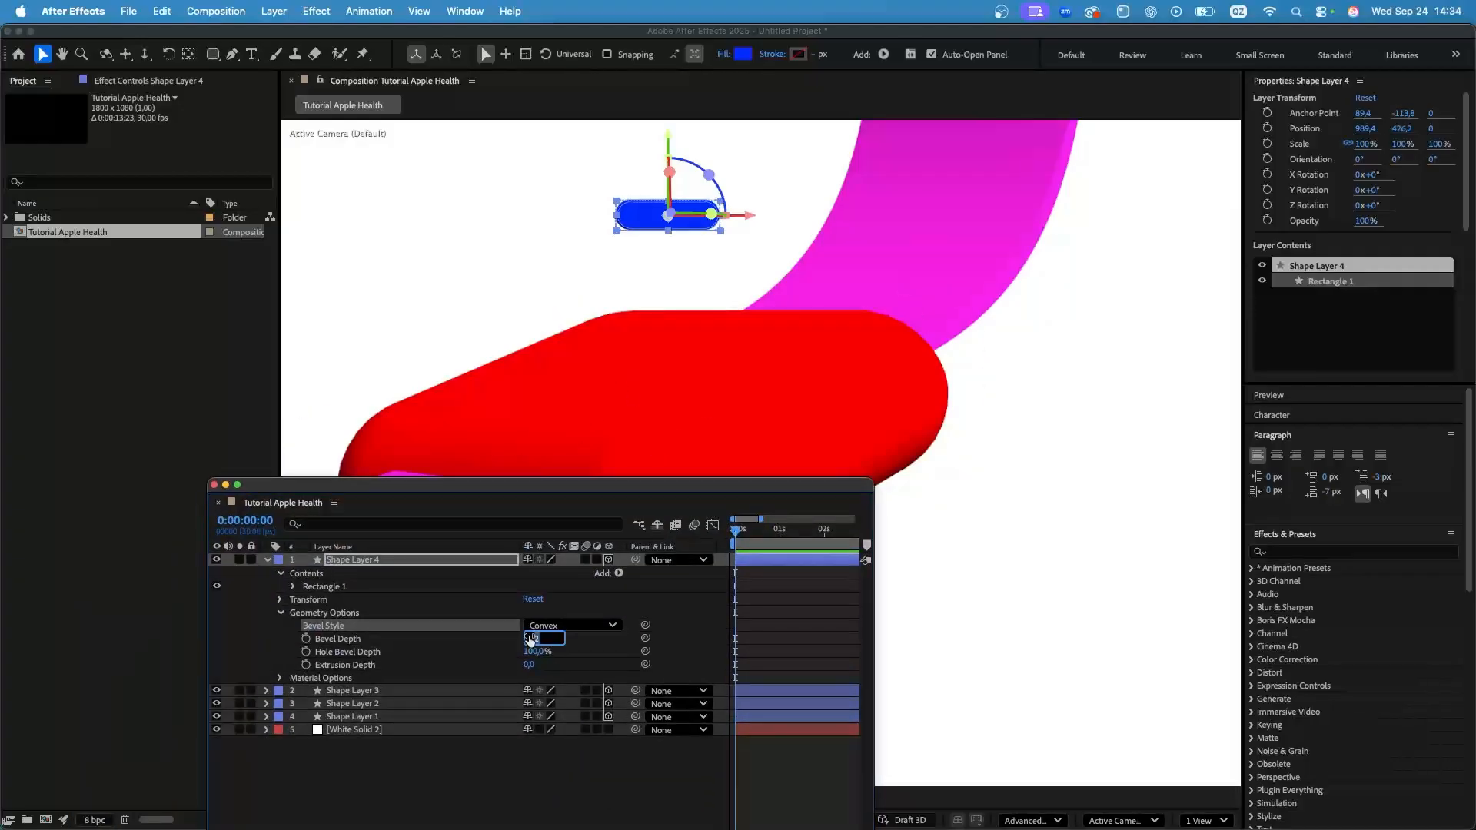
key(Return)
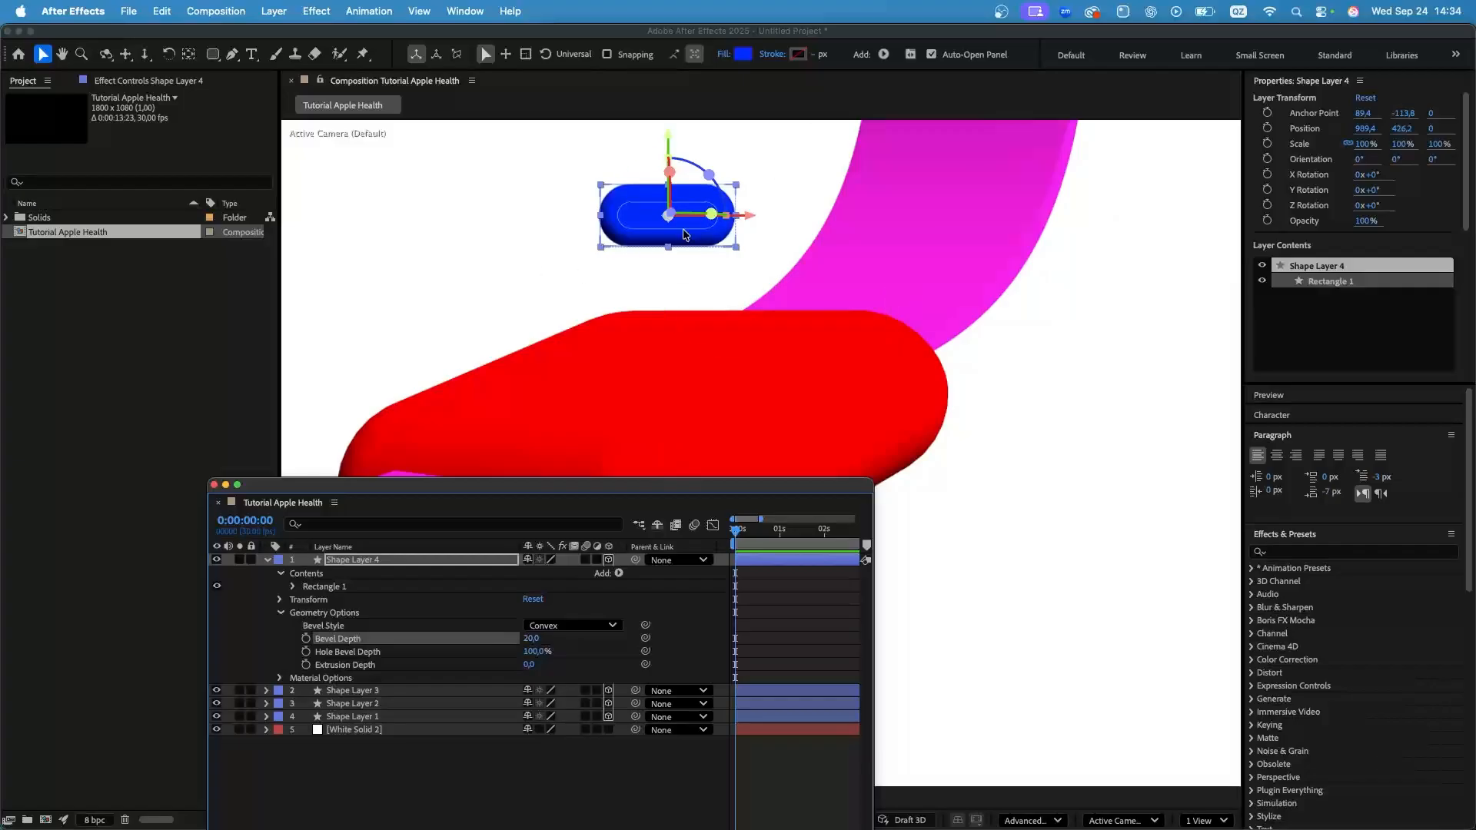
drag(711, 215, 732, 215)
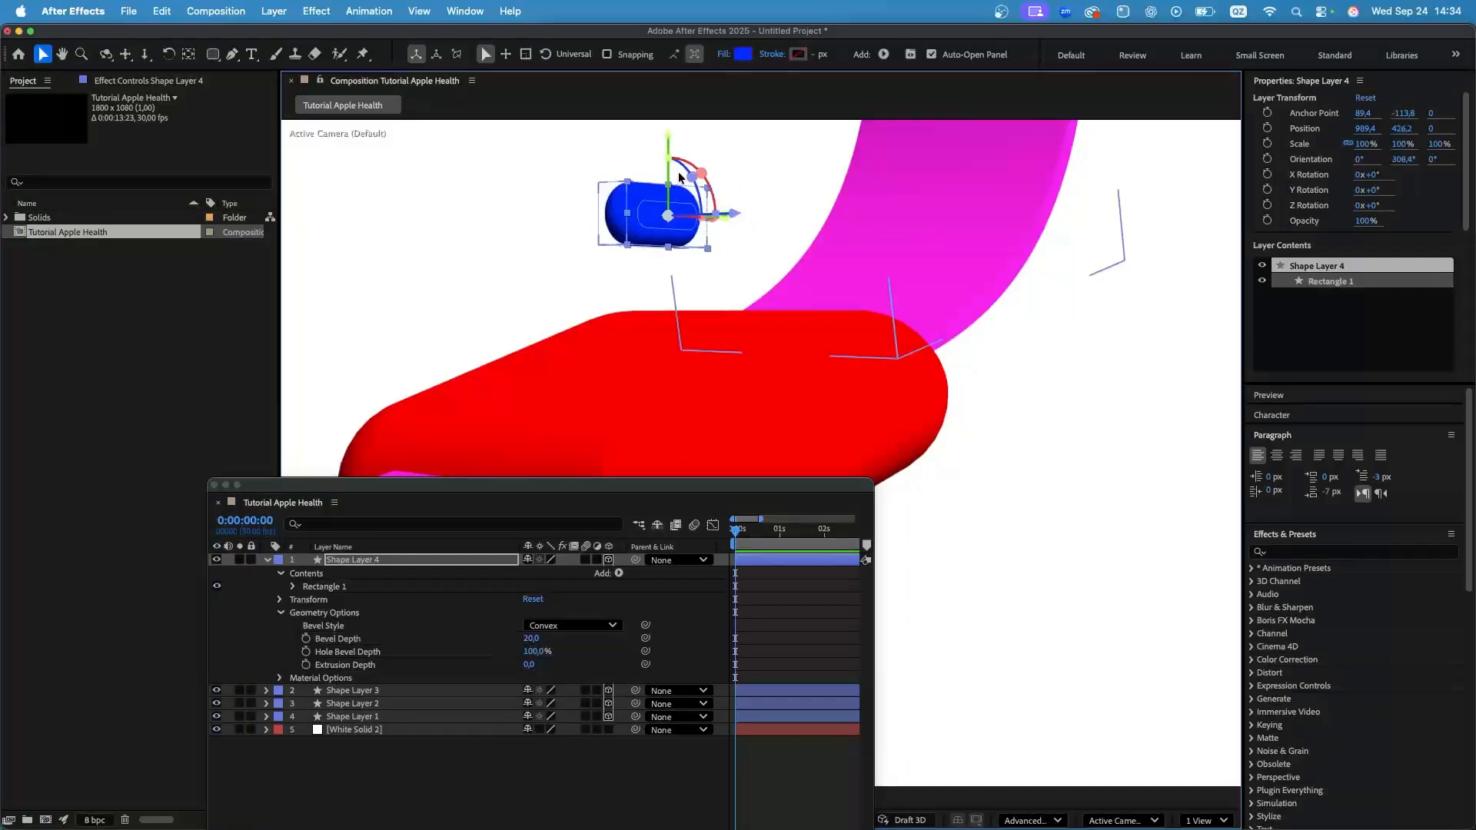
Set the bevel depth of Shape Layer 4 to 12 and its extrusion depth to 14.
click(522, 637)
text(12)
key(Return)
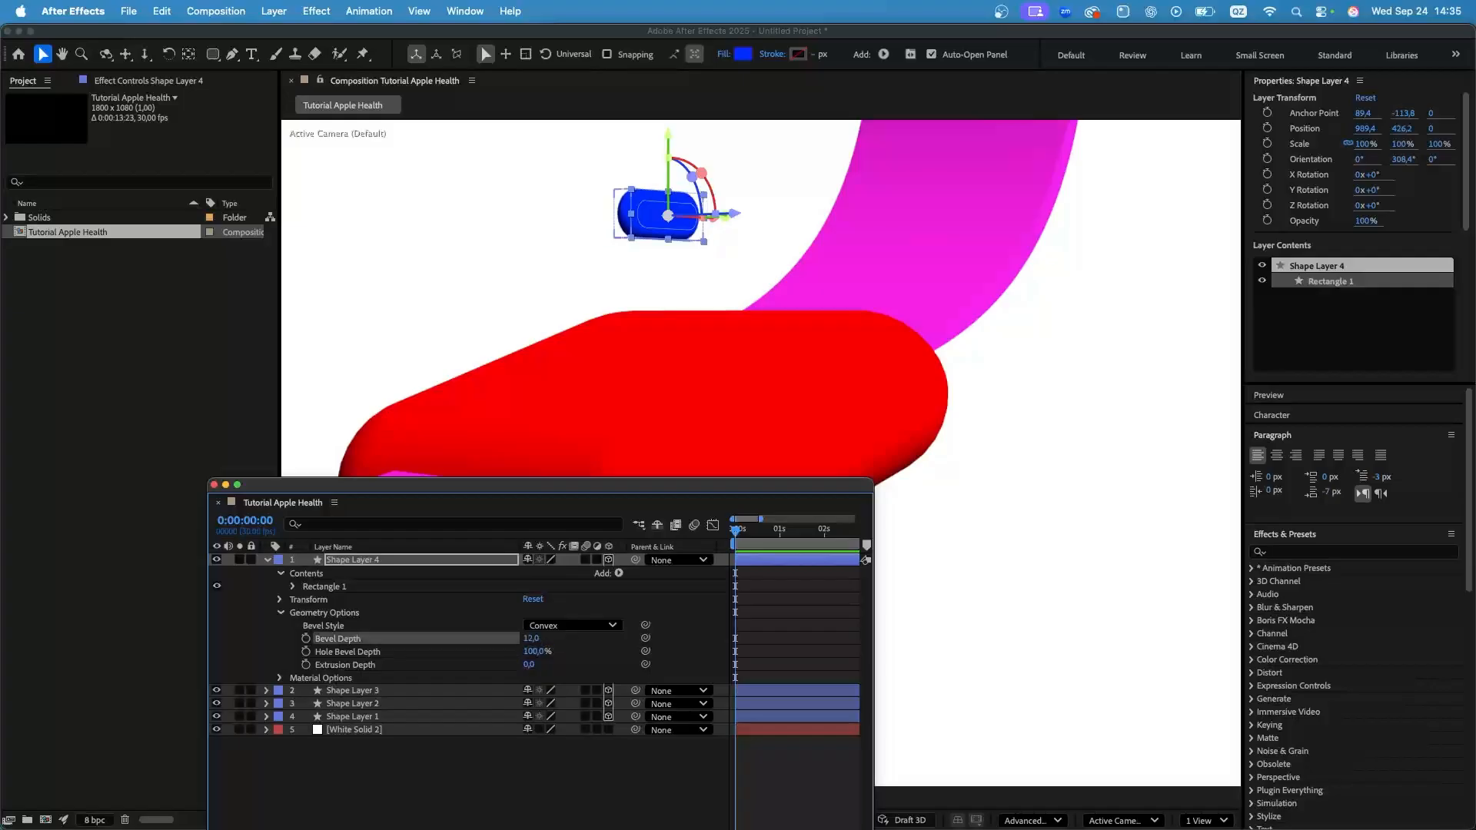
drag(530, 667, 540, 662)
Using two views, move the blue shape onto the red block's long side at about 1137, 698, -117.
scroll(907, 227, down, 5)
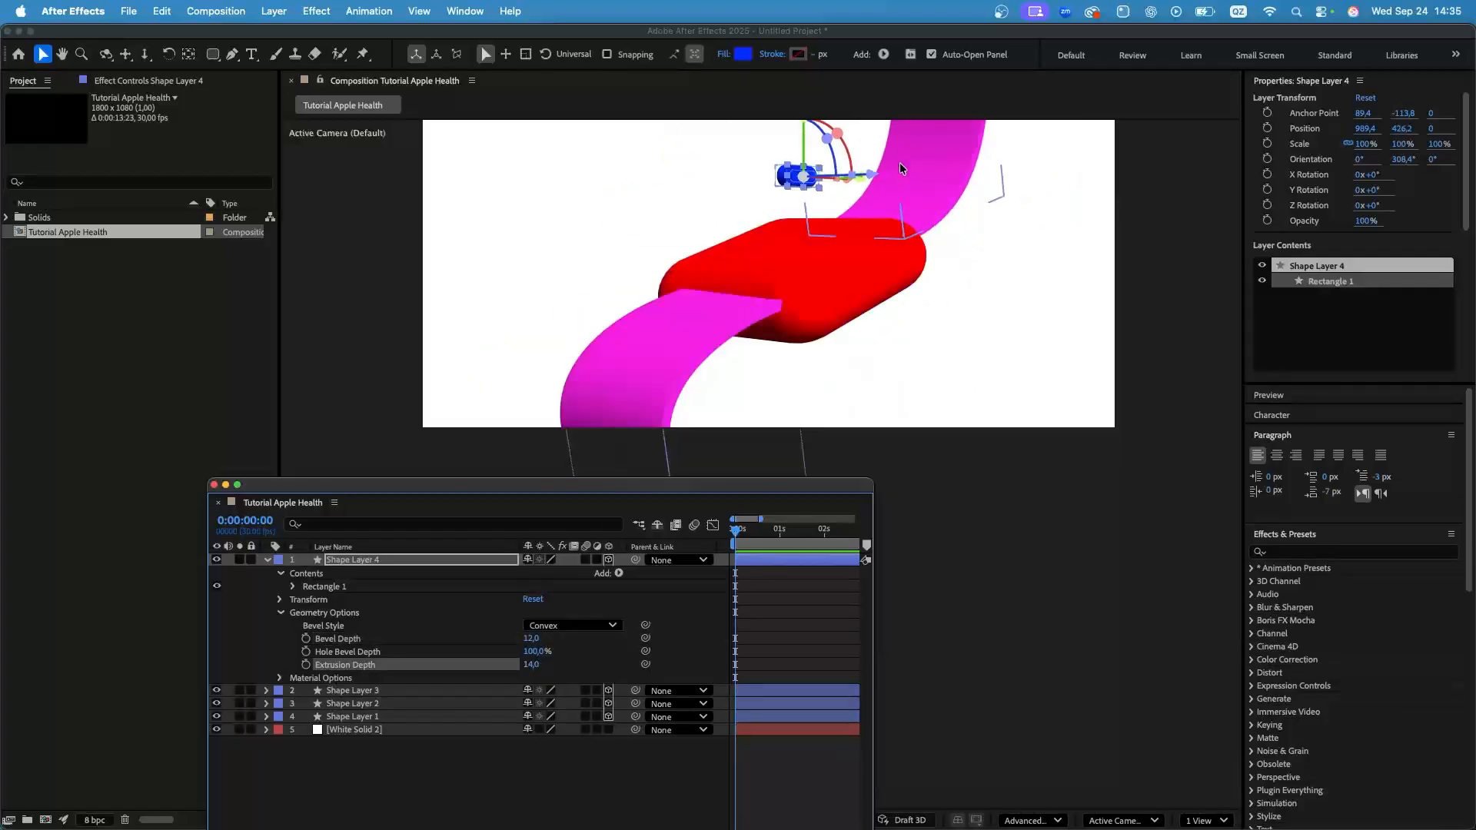
scroll(914, 237, up, 3)
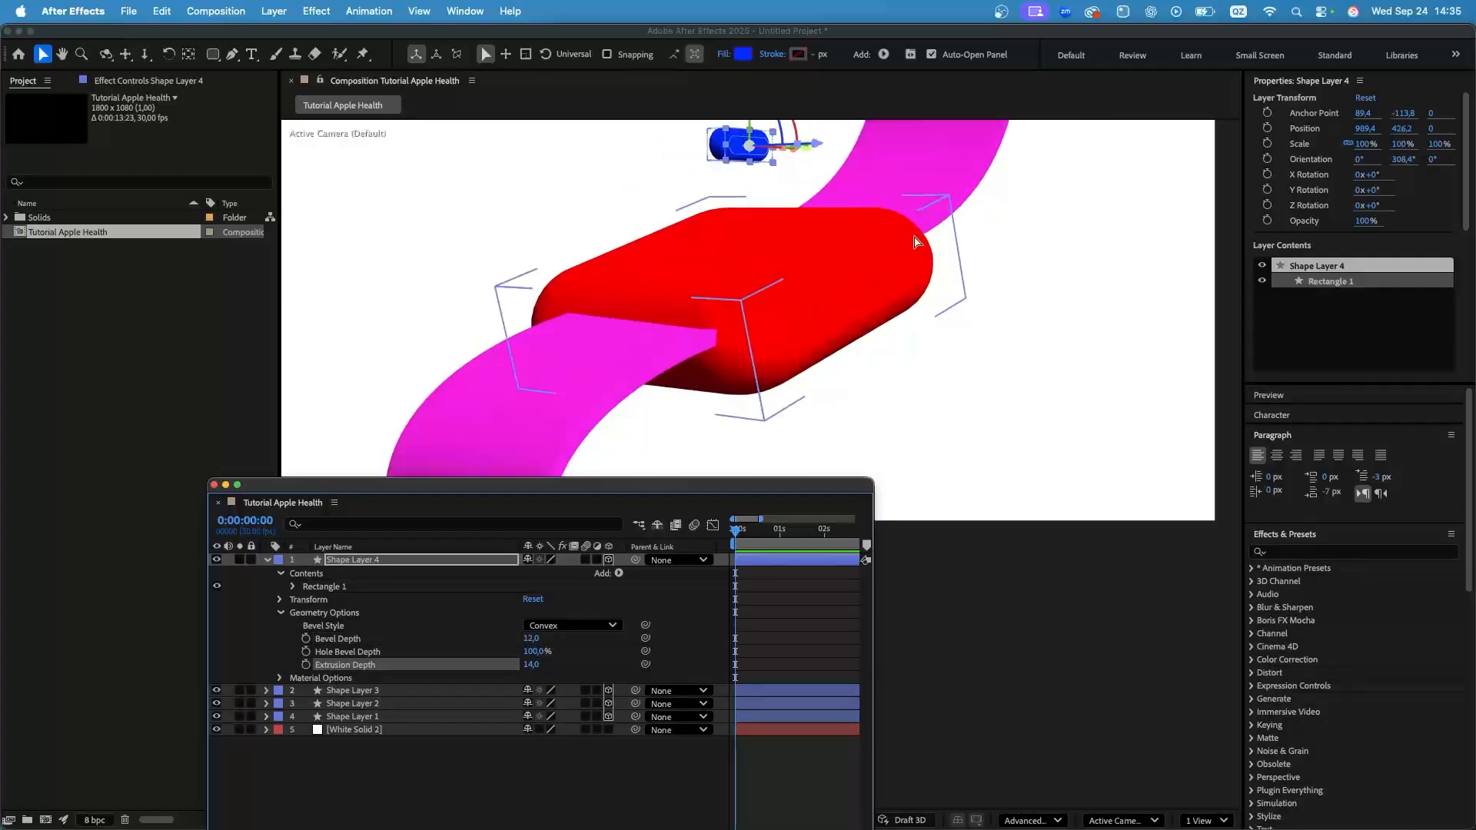
click(1209, 817)
click(1211, 761)
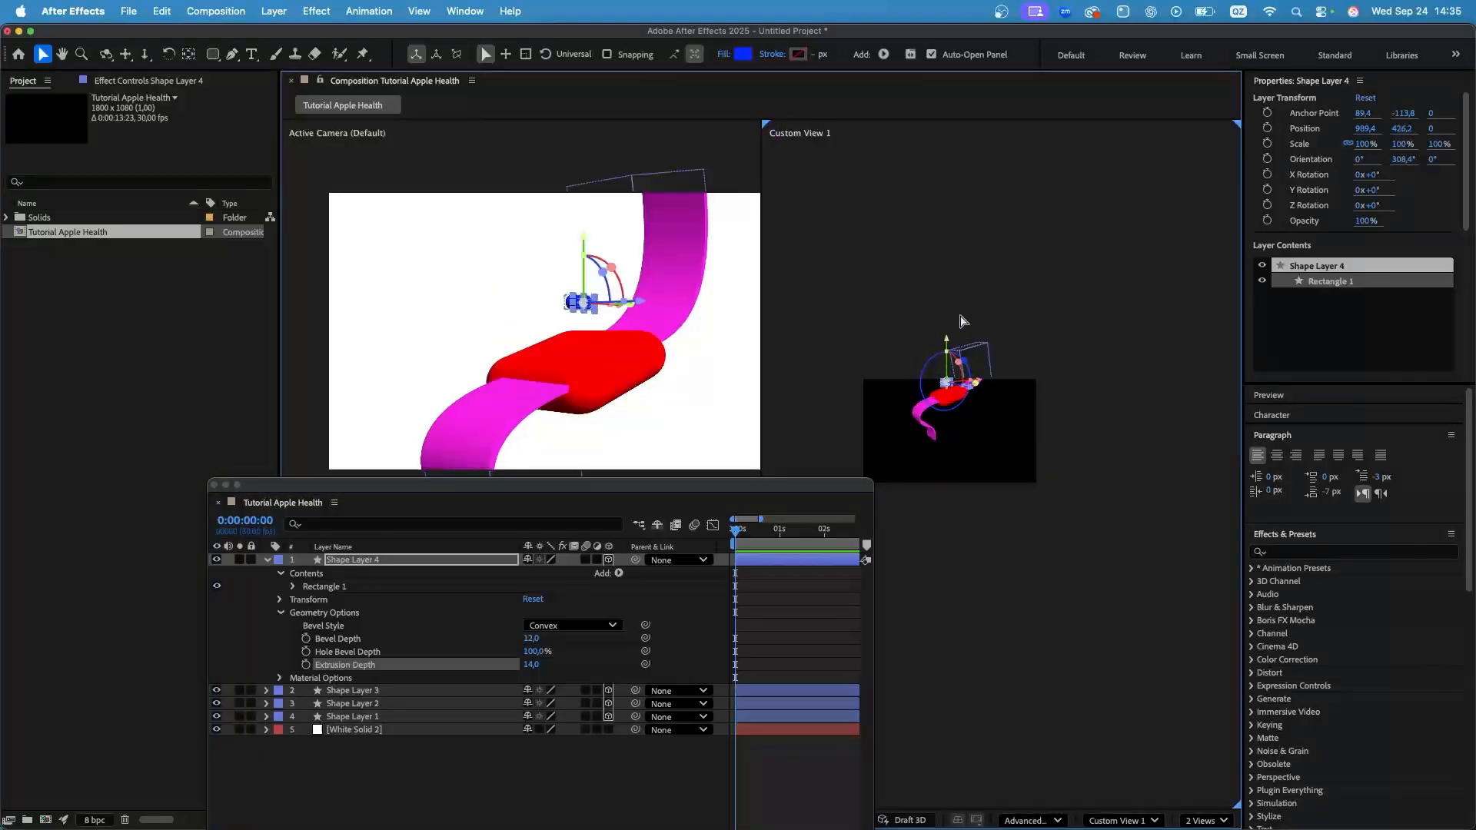
scroll(964, 322, up, 5)
drag(927, 407, 930, 475)
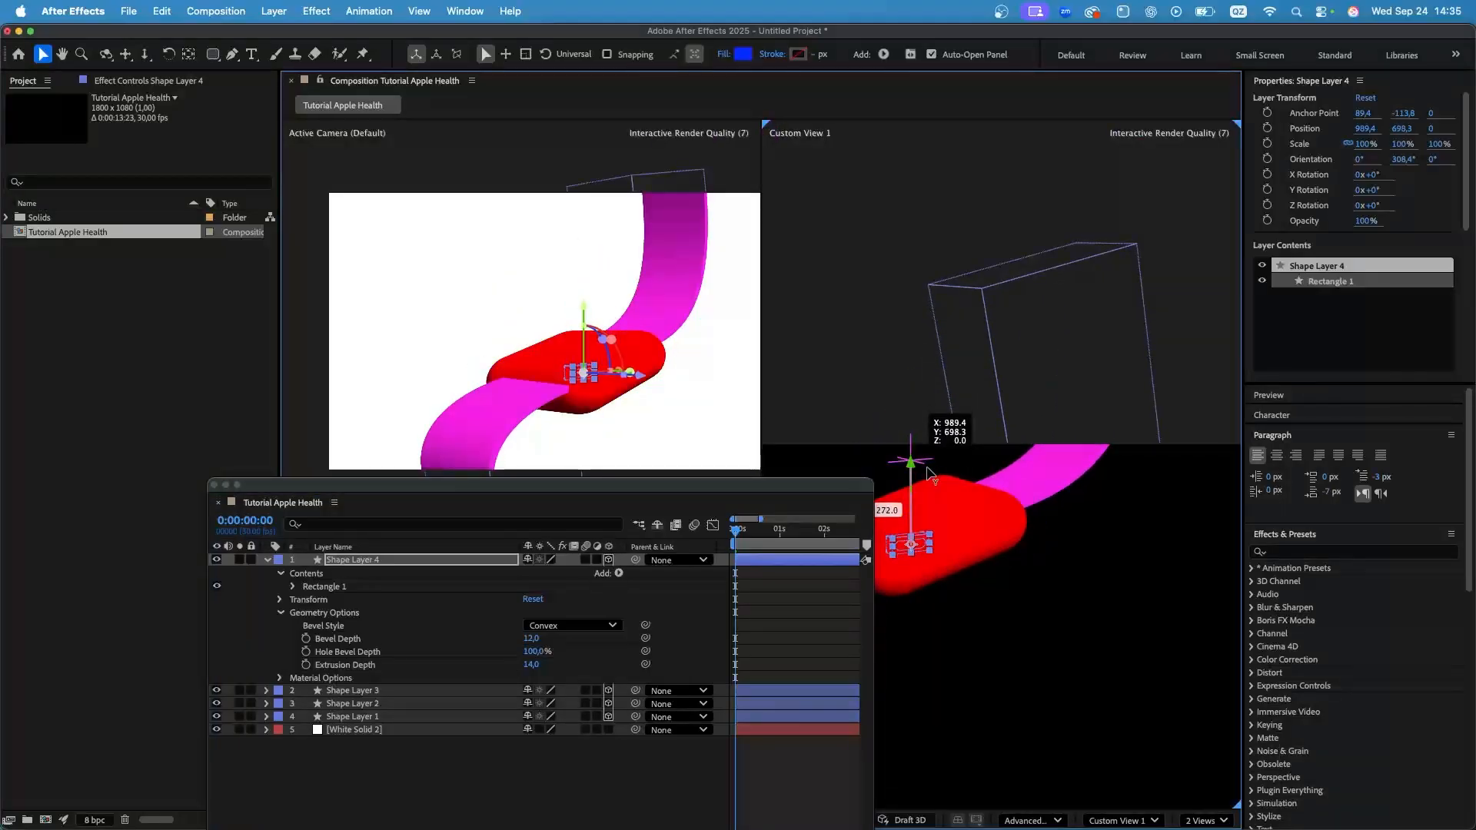
drag(641, 377, 695, 391)
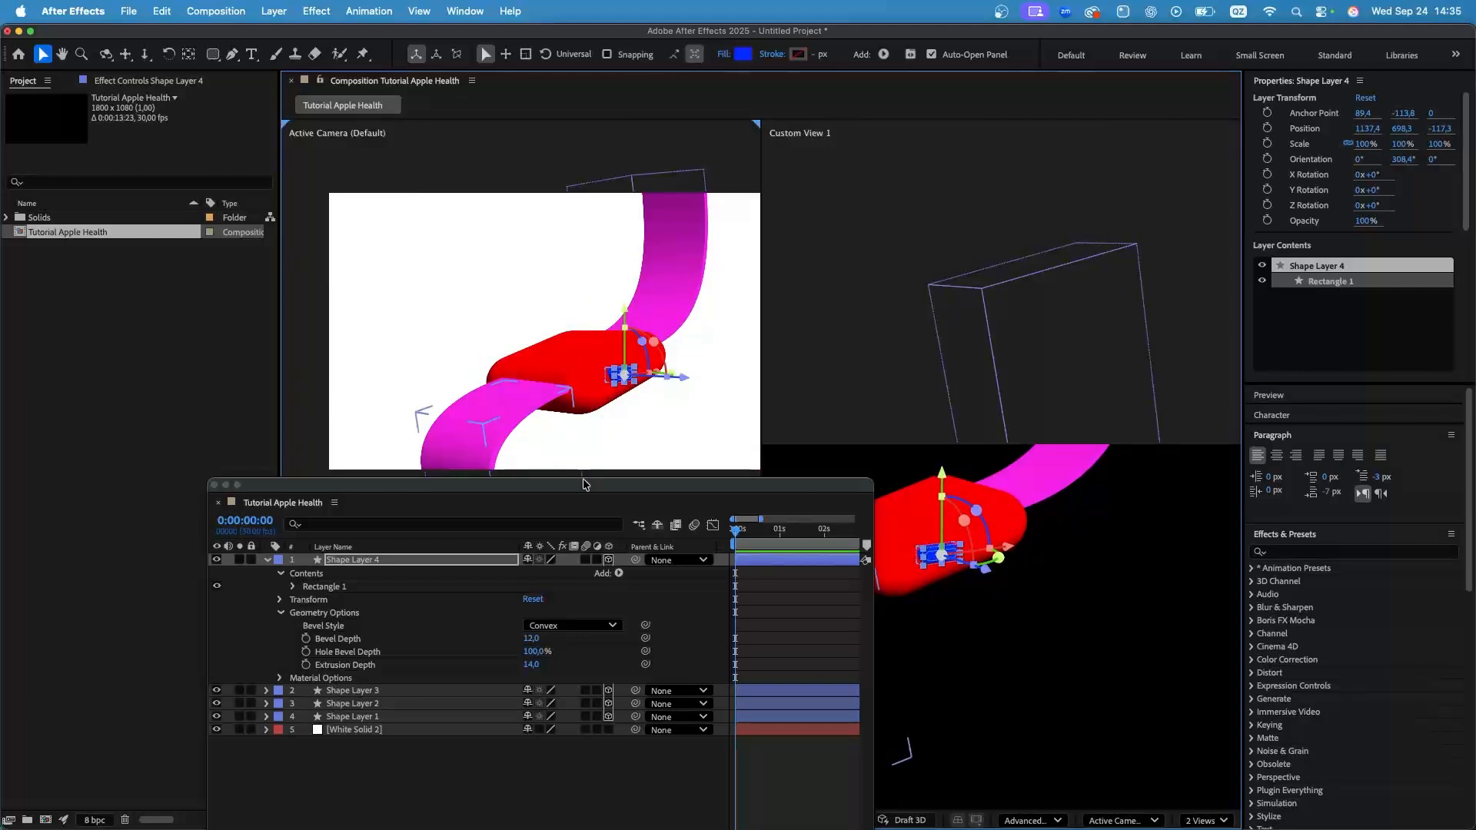
Orbit the custom view to the block's side and tilt the blue shape to a Z orientation of about 345.7°.
drag(583, 484, 401, 477)
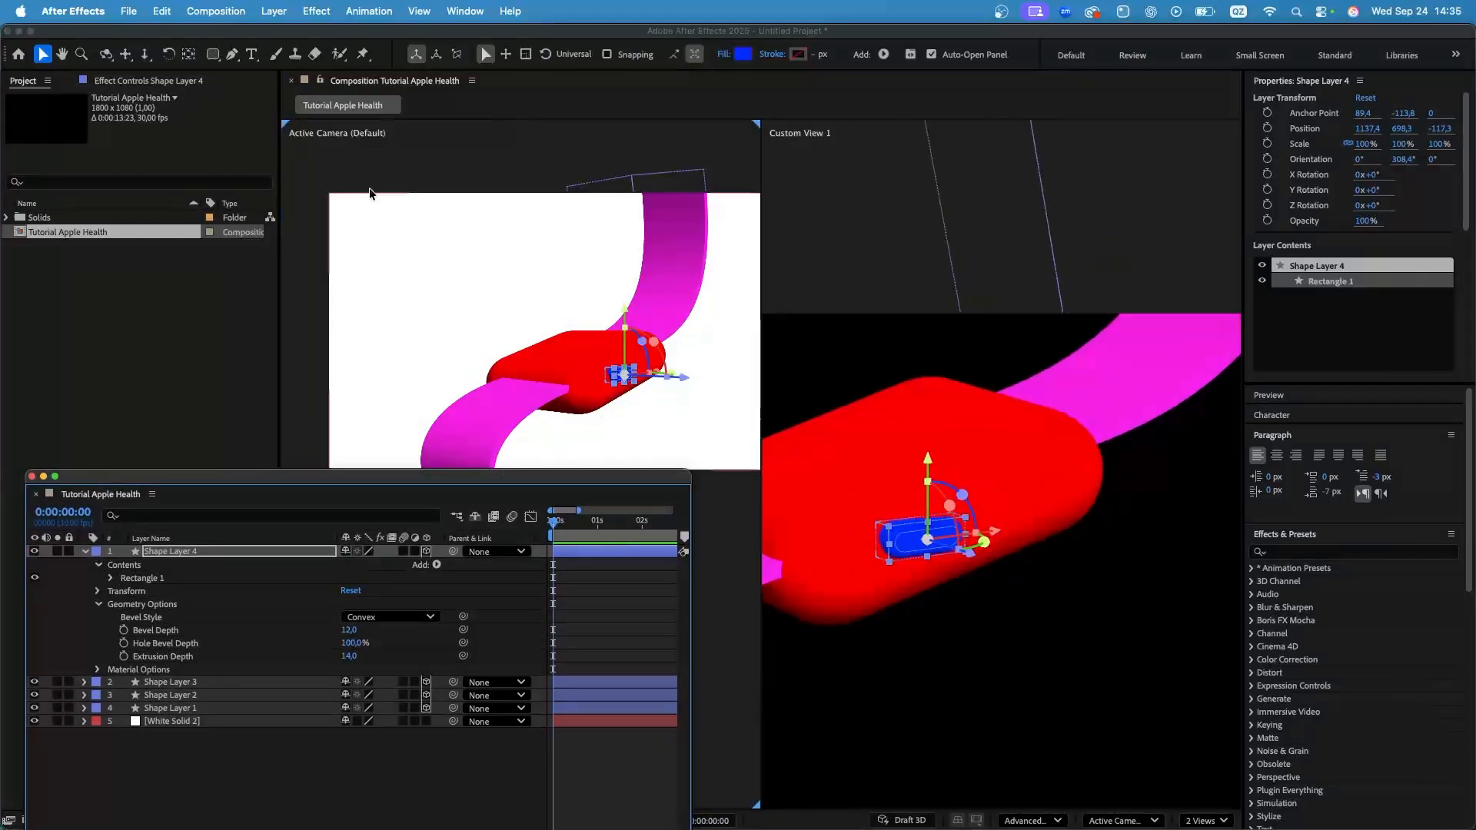
key(c)
drag(845, 591, 1027, 454)
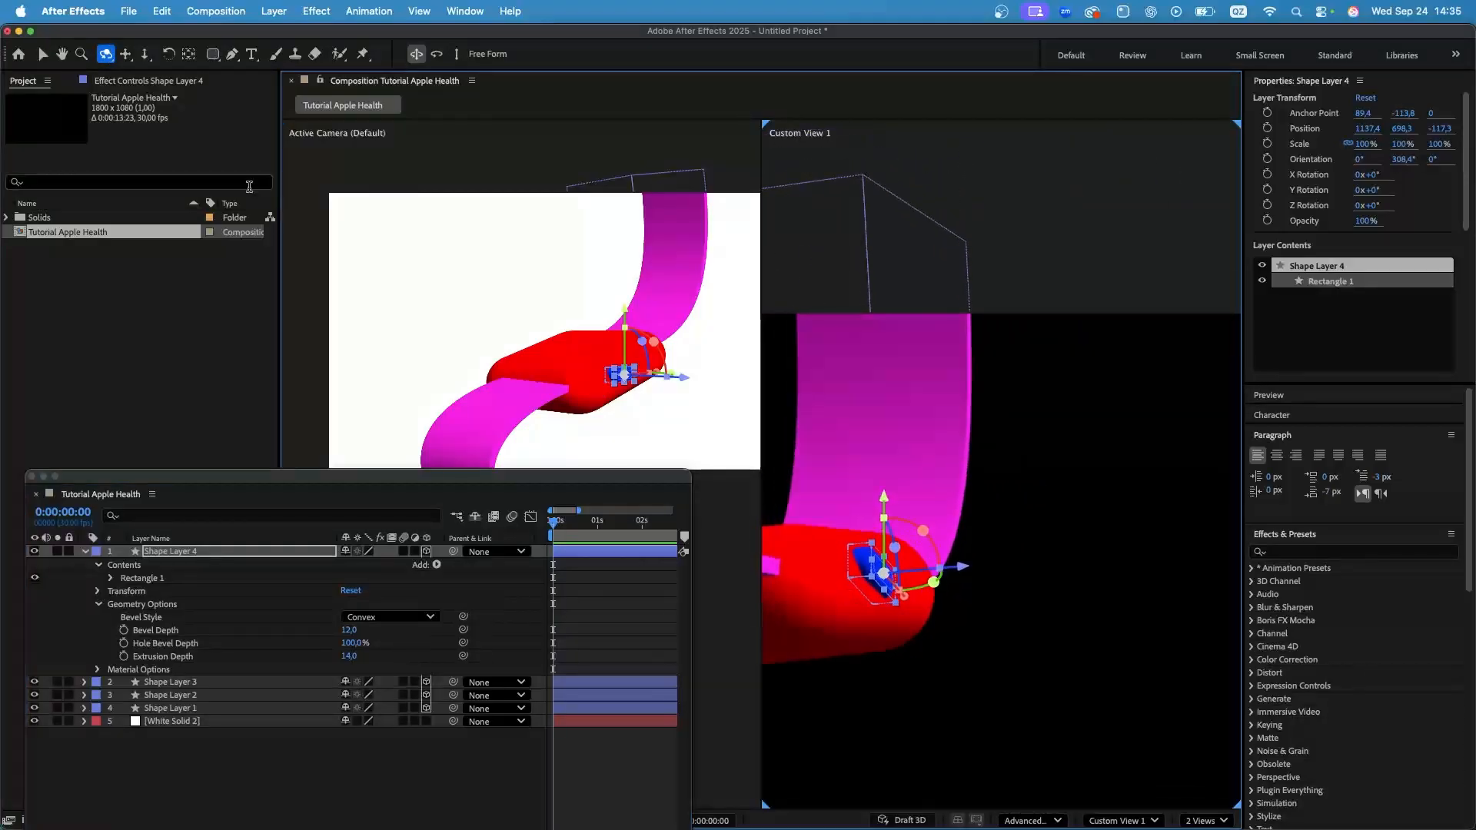
click(43, 53)
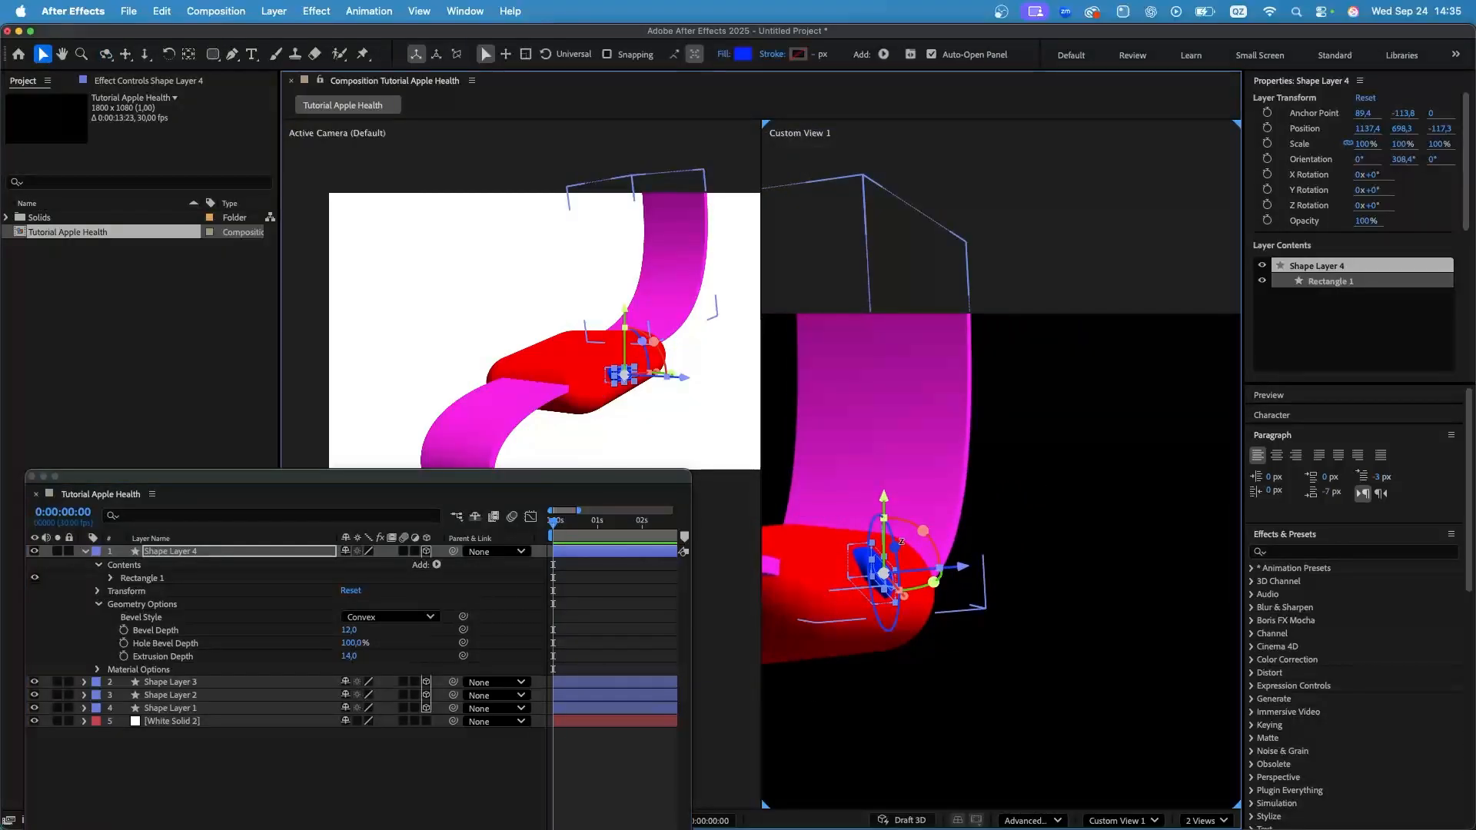
drag(894, 544, 892, 534)
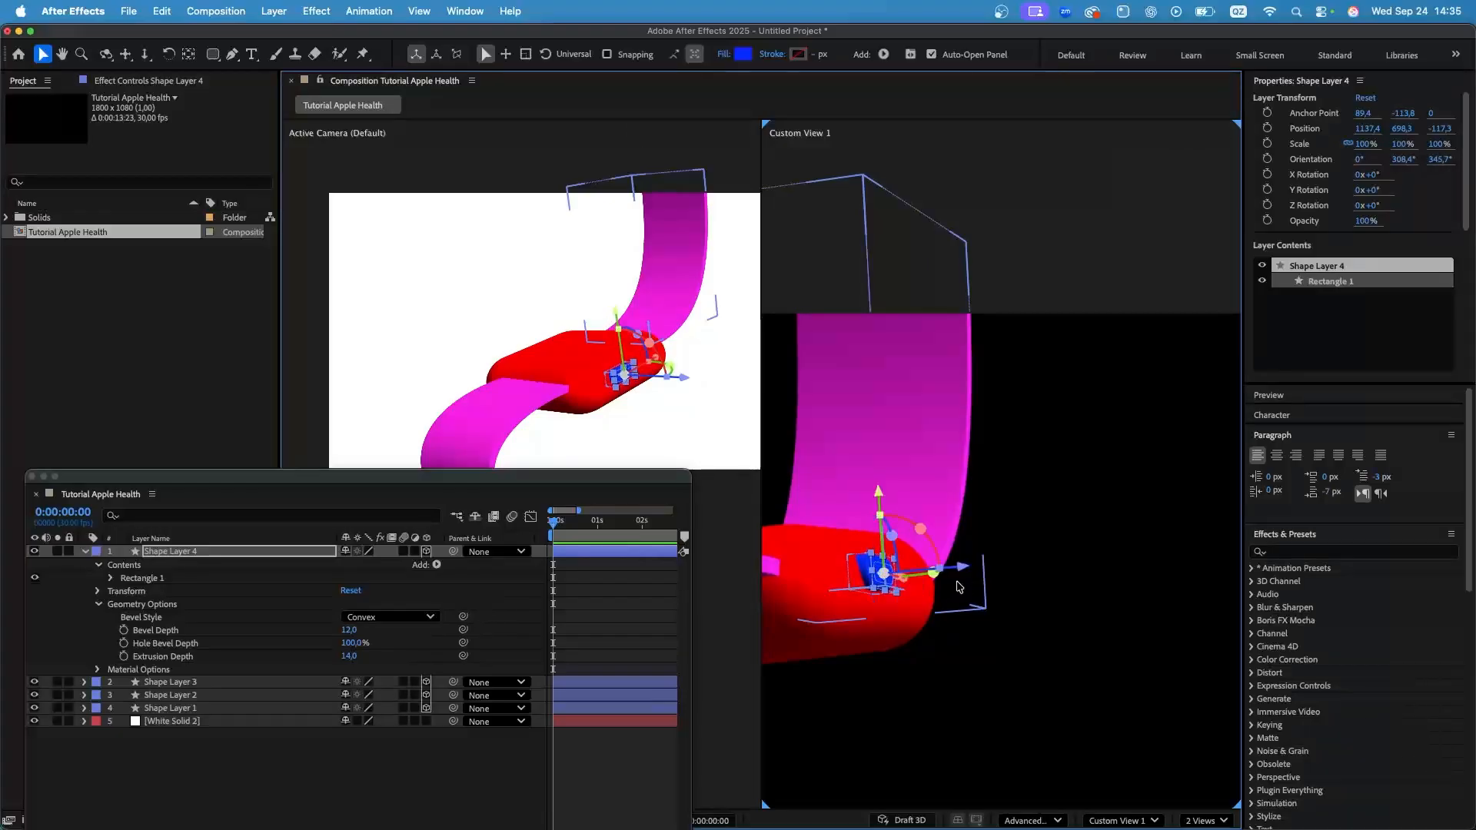
Reposition the blue shape as a side button on the red block at about 1126, 719, -157.
drag(961, 568, 973, 573)
scroll(646, 383, up, 5)
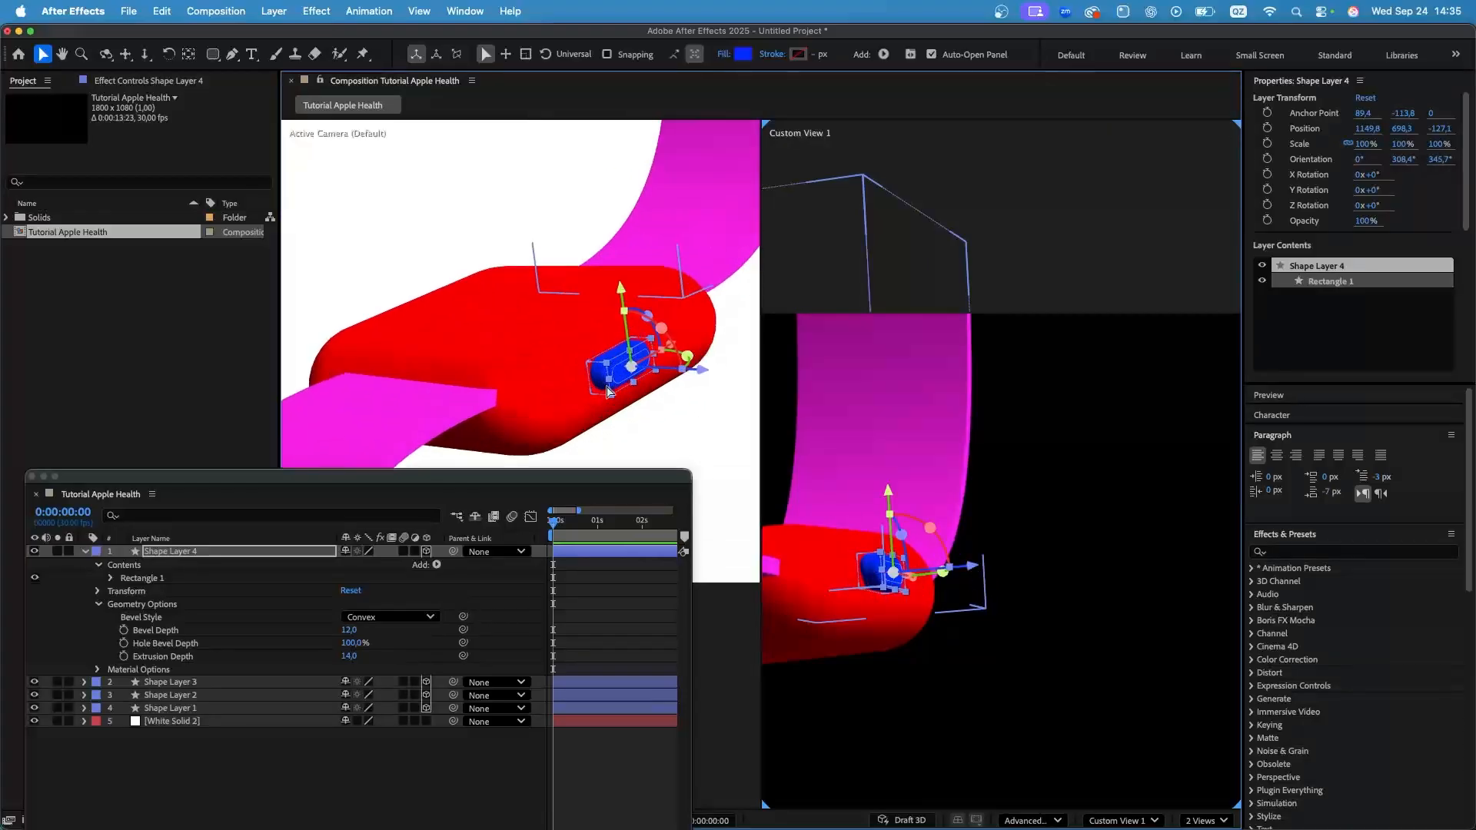
drag(893, 496, 896, 506)
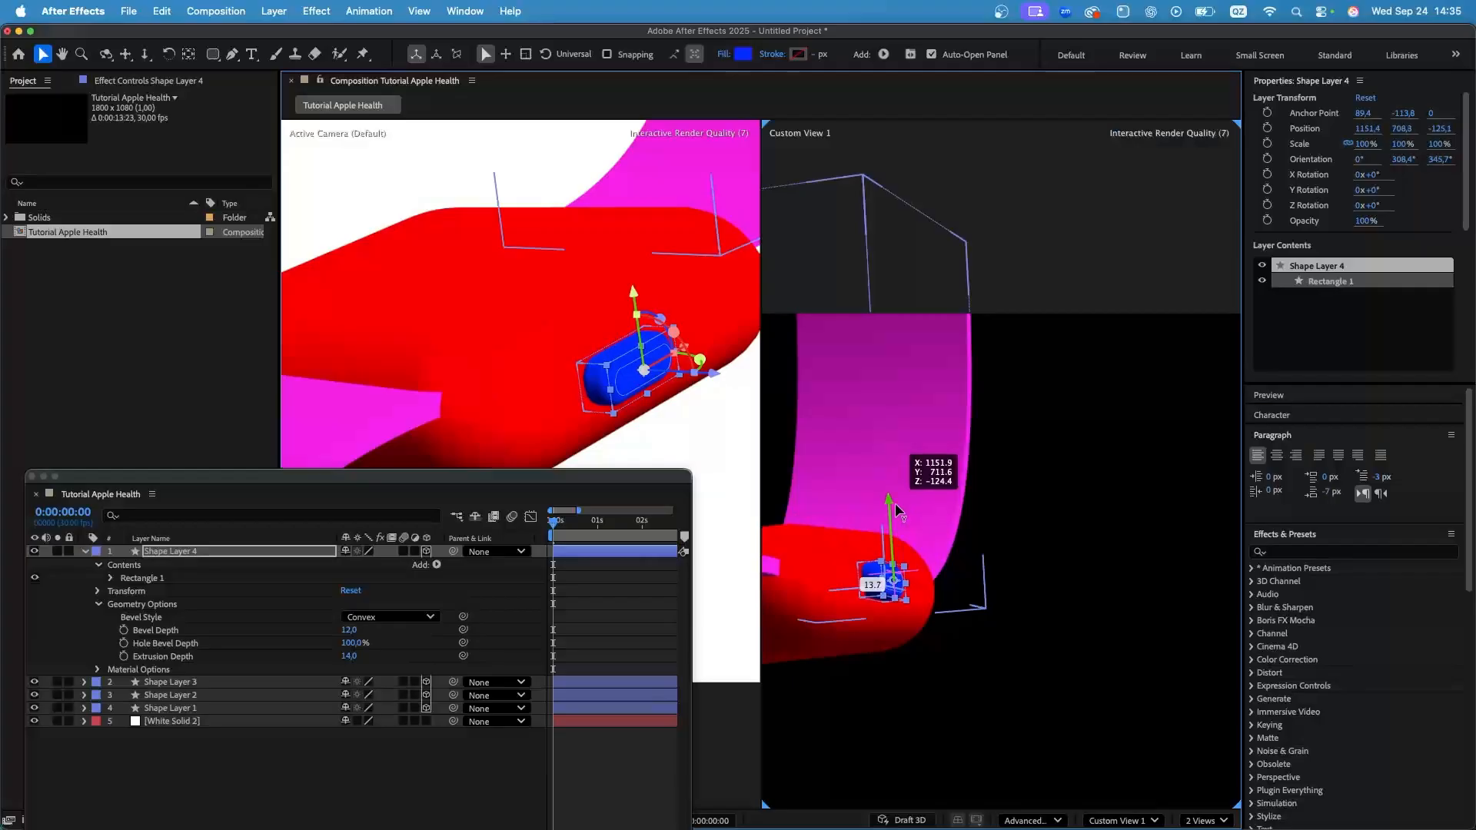
drag(915, 594, 908, 596)
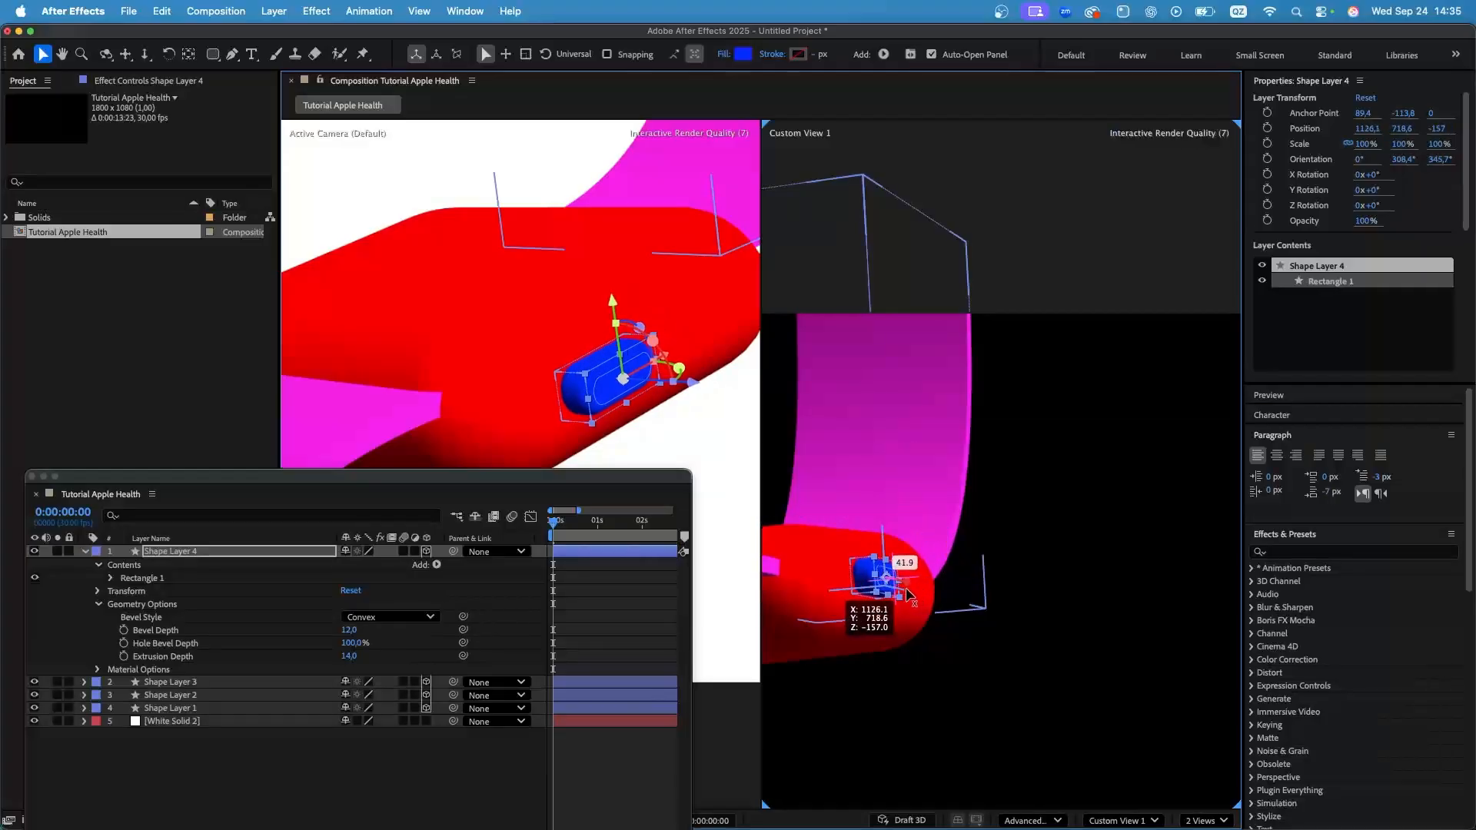
scroll(601, 363, down, 5)
scroll(608, 383, up, 3)
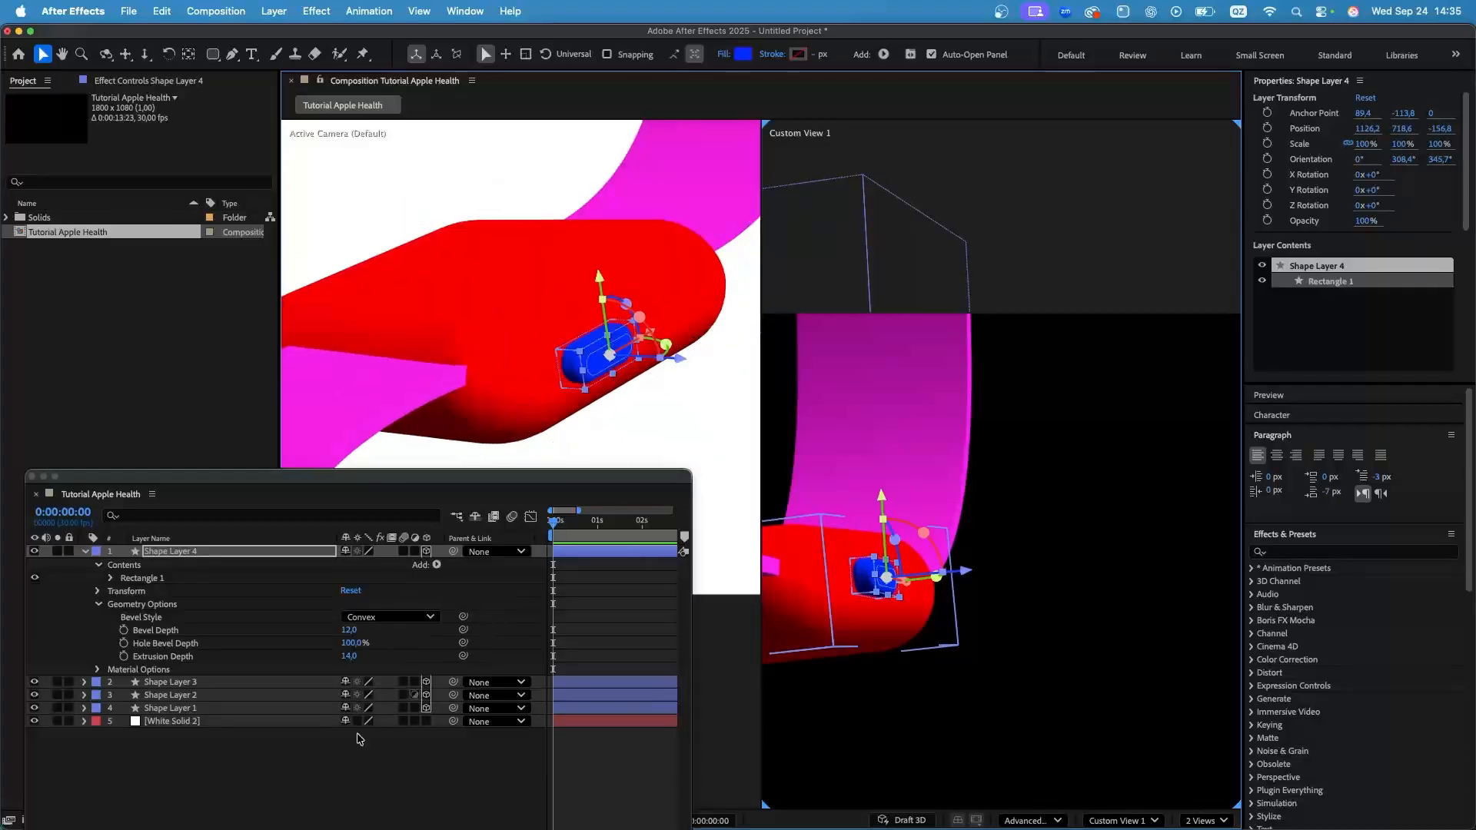
Unlink the blue shape's scale, stretch it to 138% in X, and move it to about 1144, 711, -134.
click(241, 796)
scroll(669, 270, down, 4)
scroll(715, 237, up, 2)
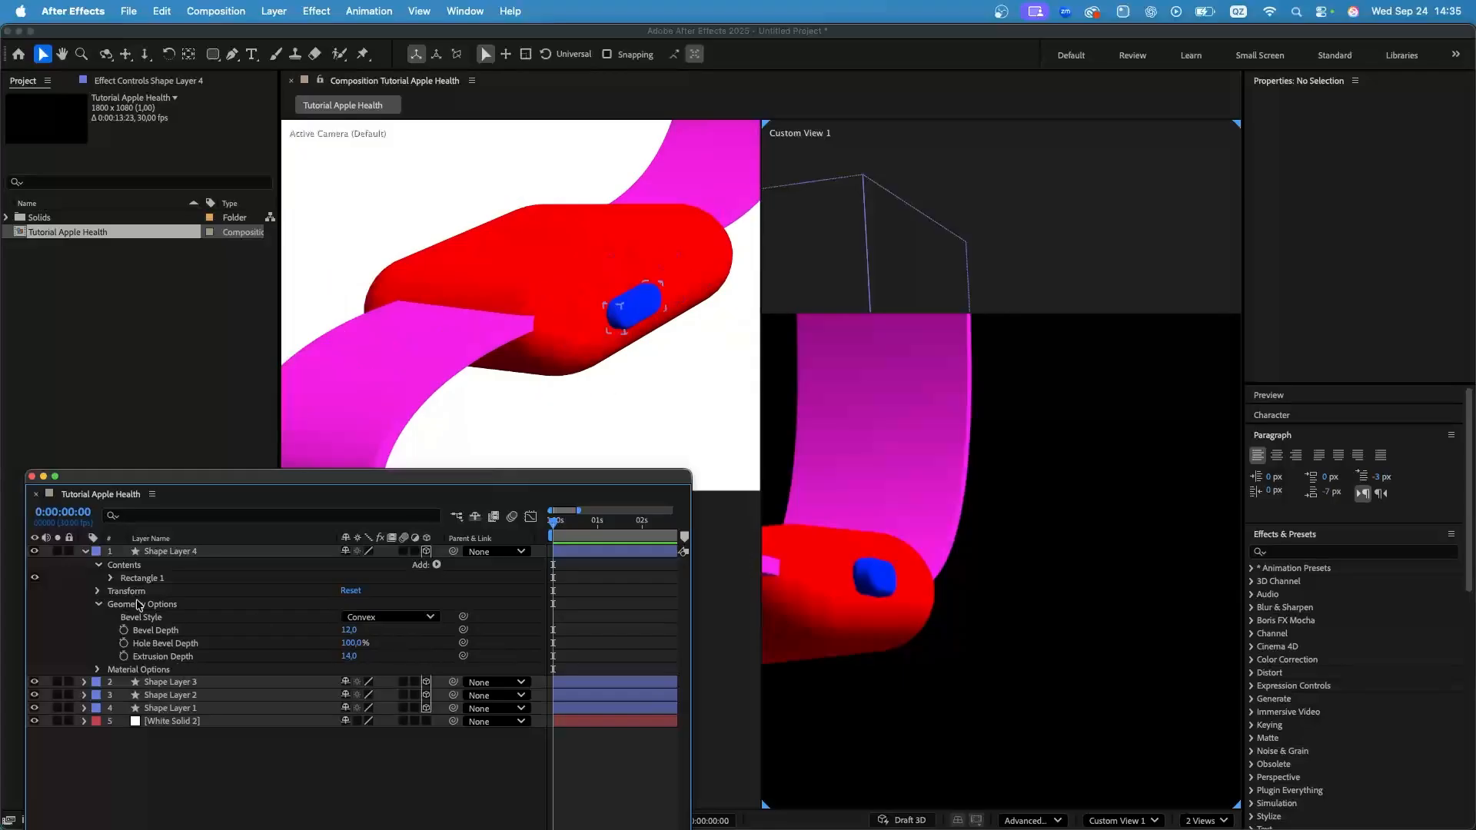
click(175, 553)
key(s)
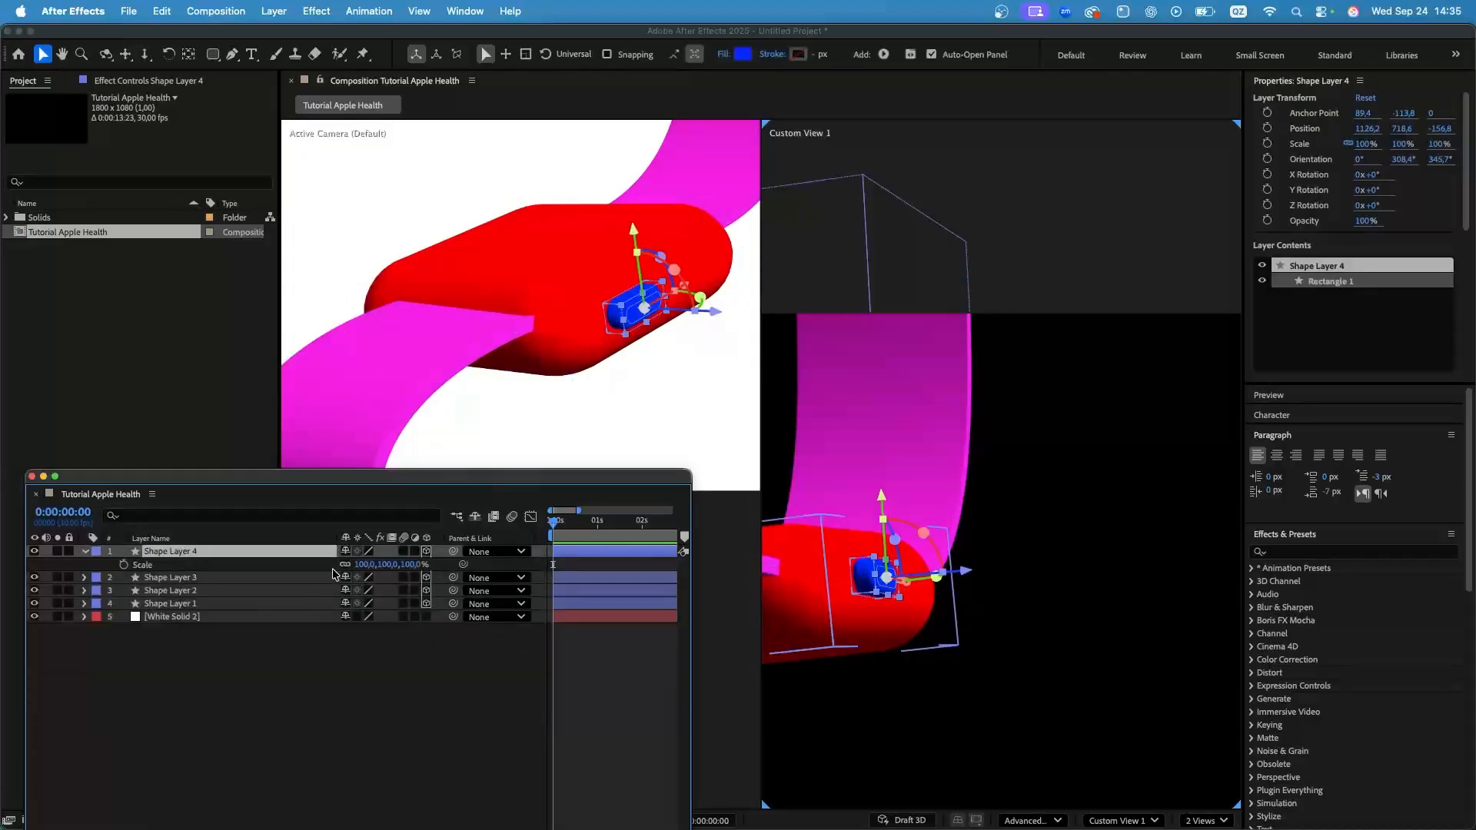
drag(366, 569, 395, 569)
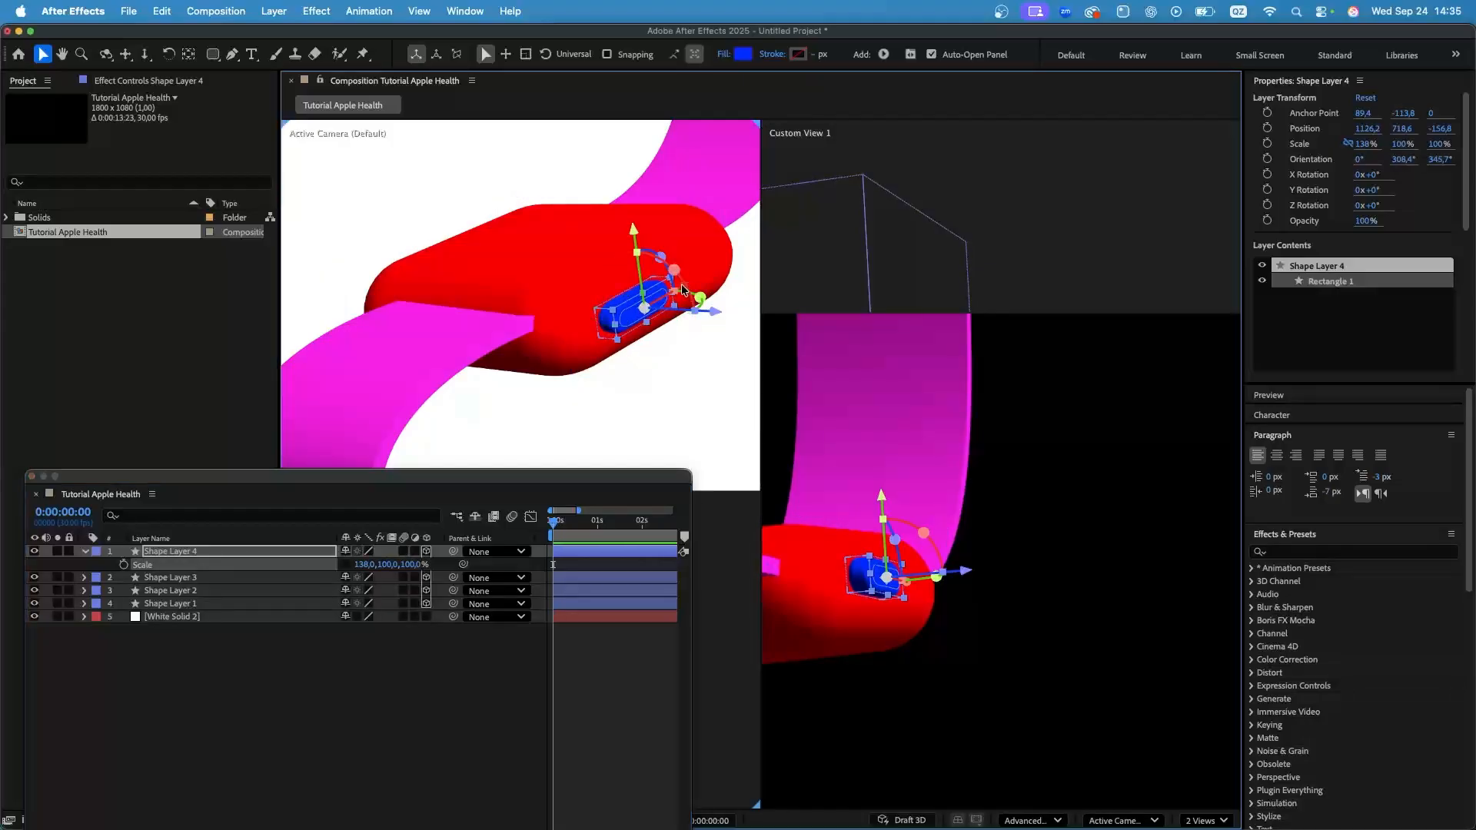
drag(687, 282, 692, 283)
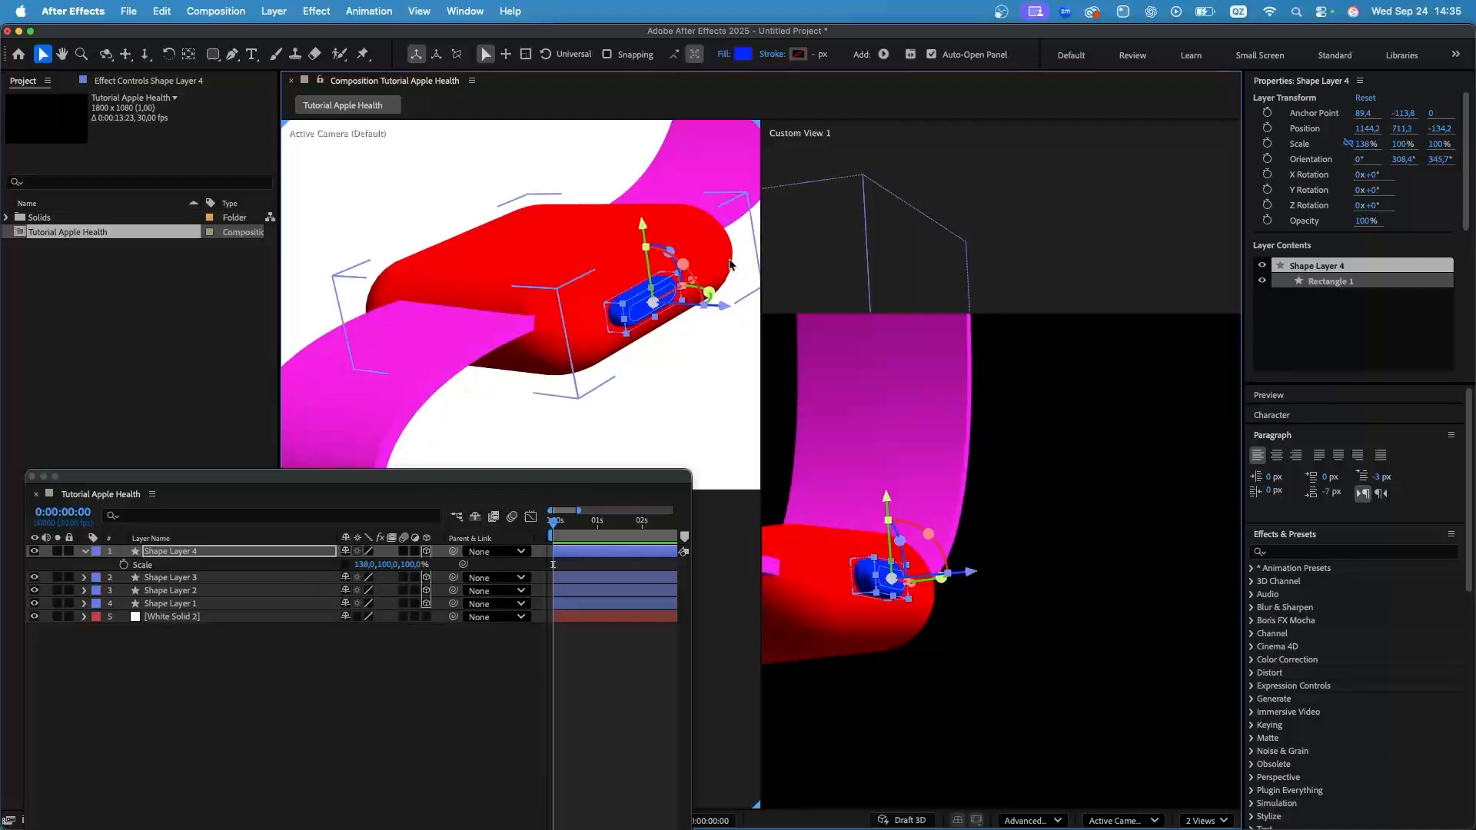
scroll(729, 256, up, 4)
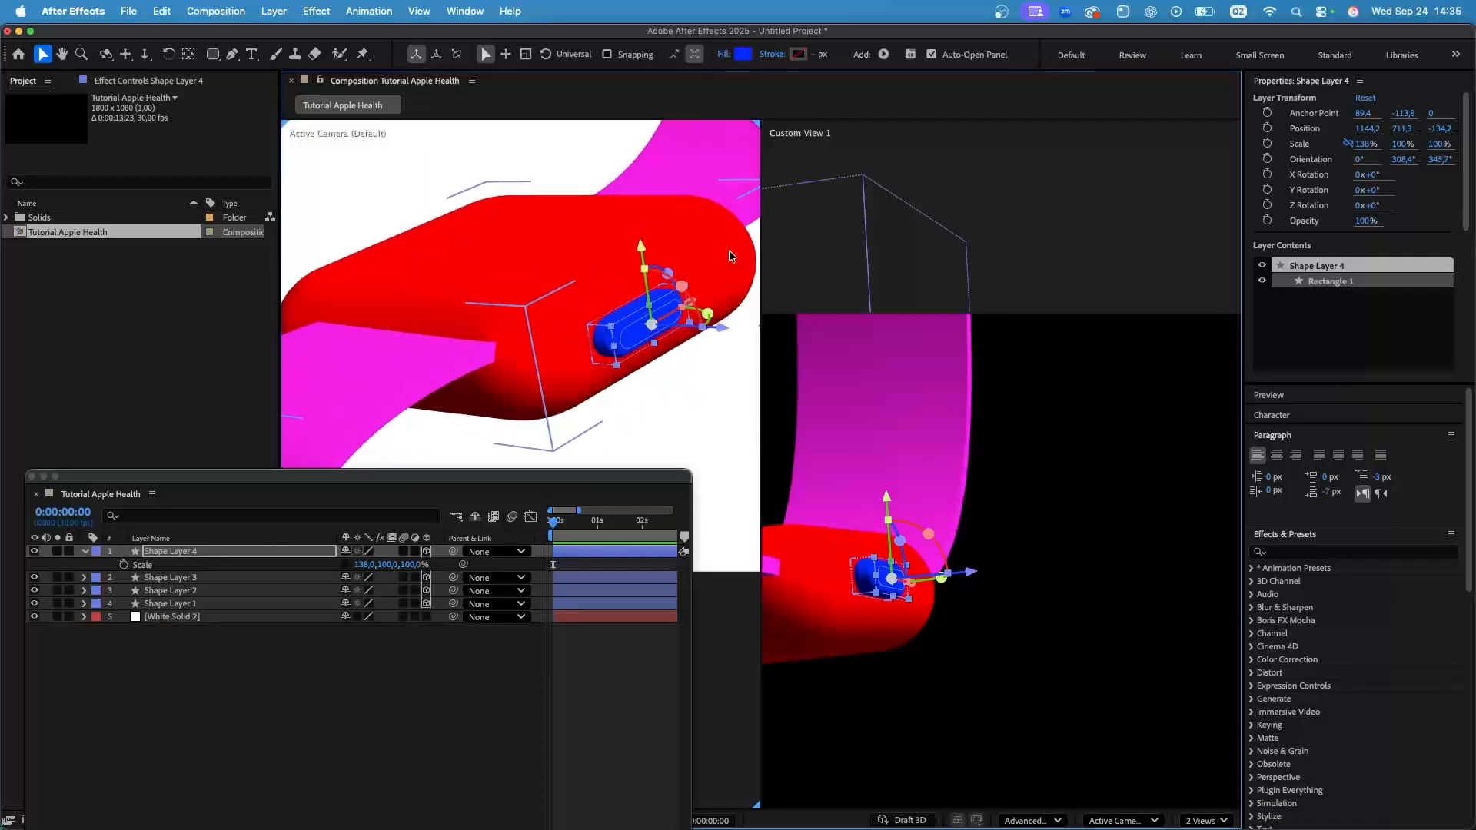
Draw a small blue circle about 44 by 45 px above the red case as a new shape layer.
click(342, 698)
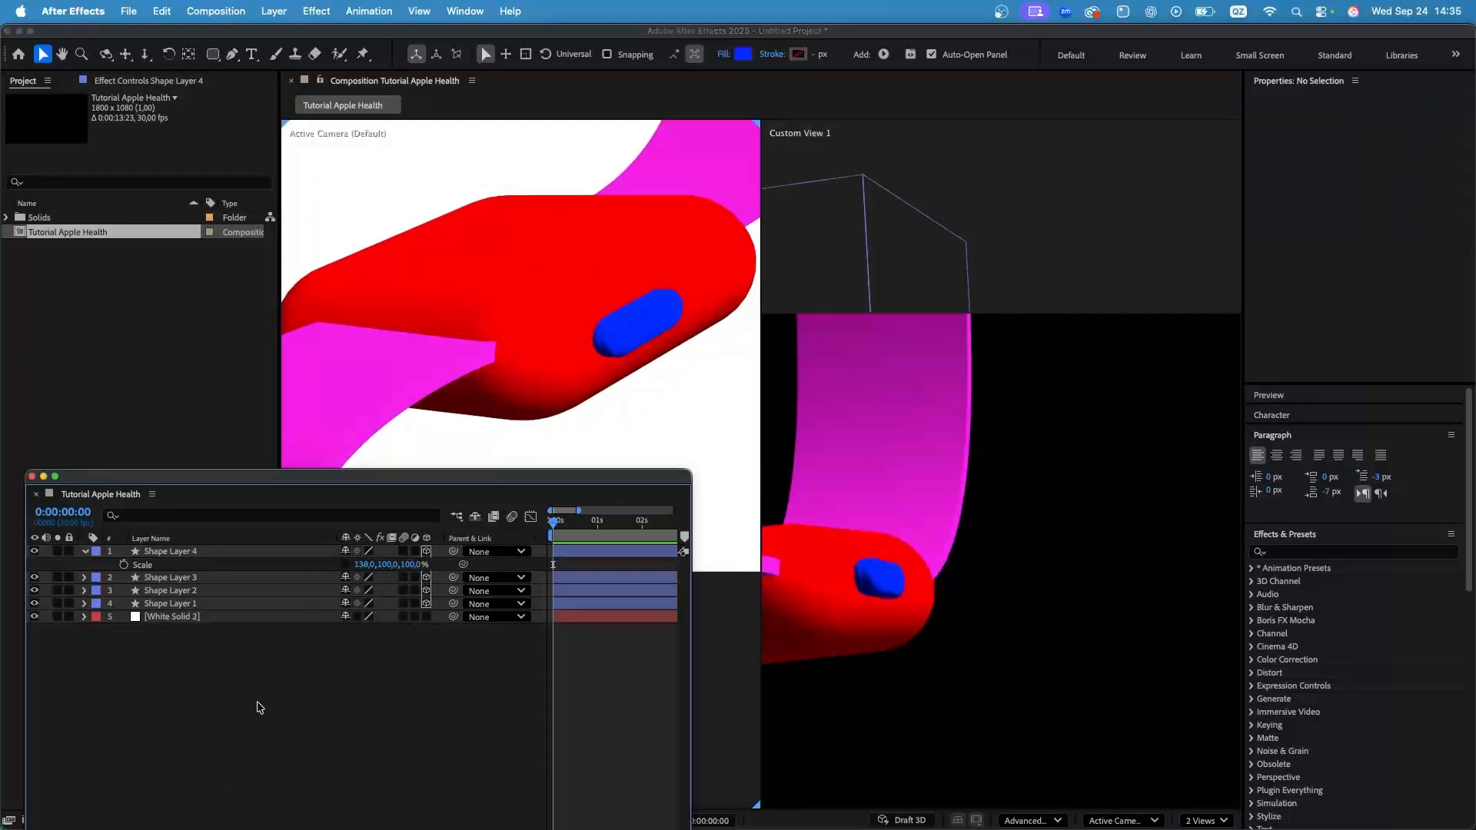
scroll(722, 288, down, 5)
scroll(722, 288, up, 3)
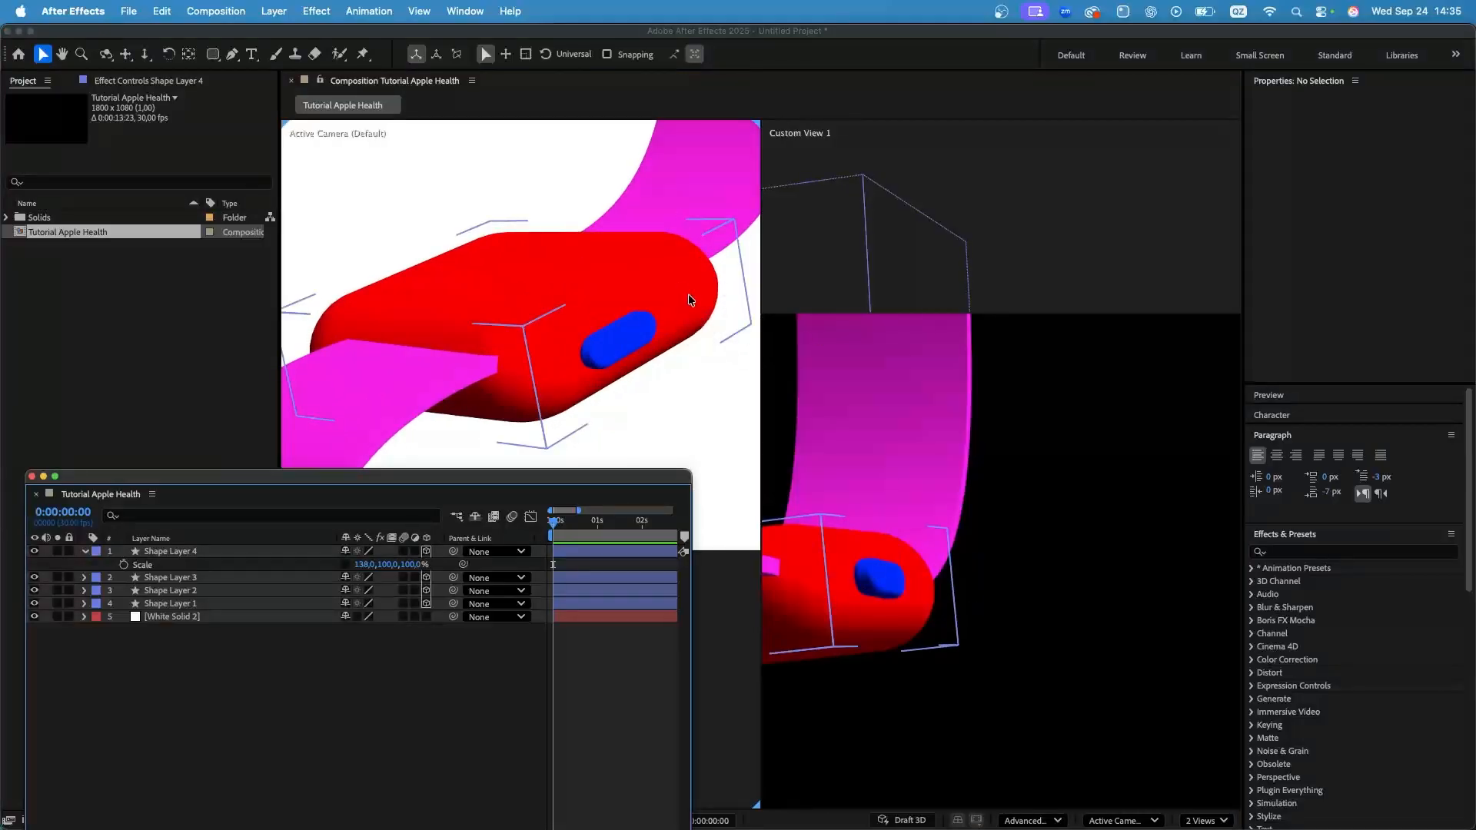
click(213, 54)
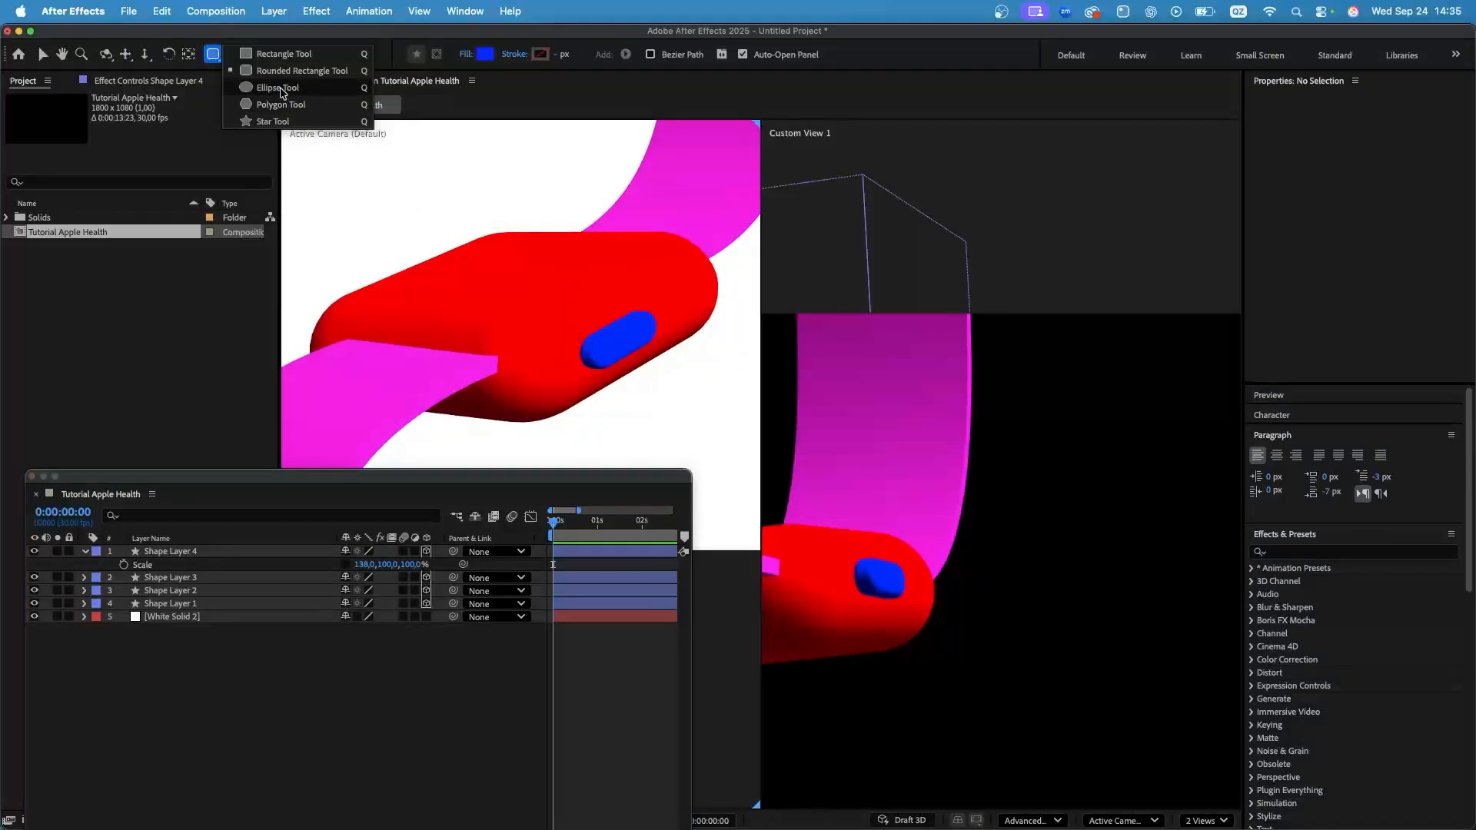
click(282, 89)
drag(461, 210, 425, 180)
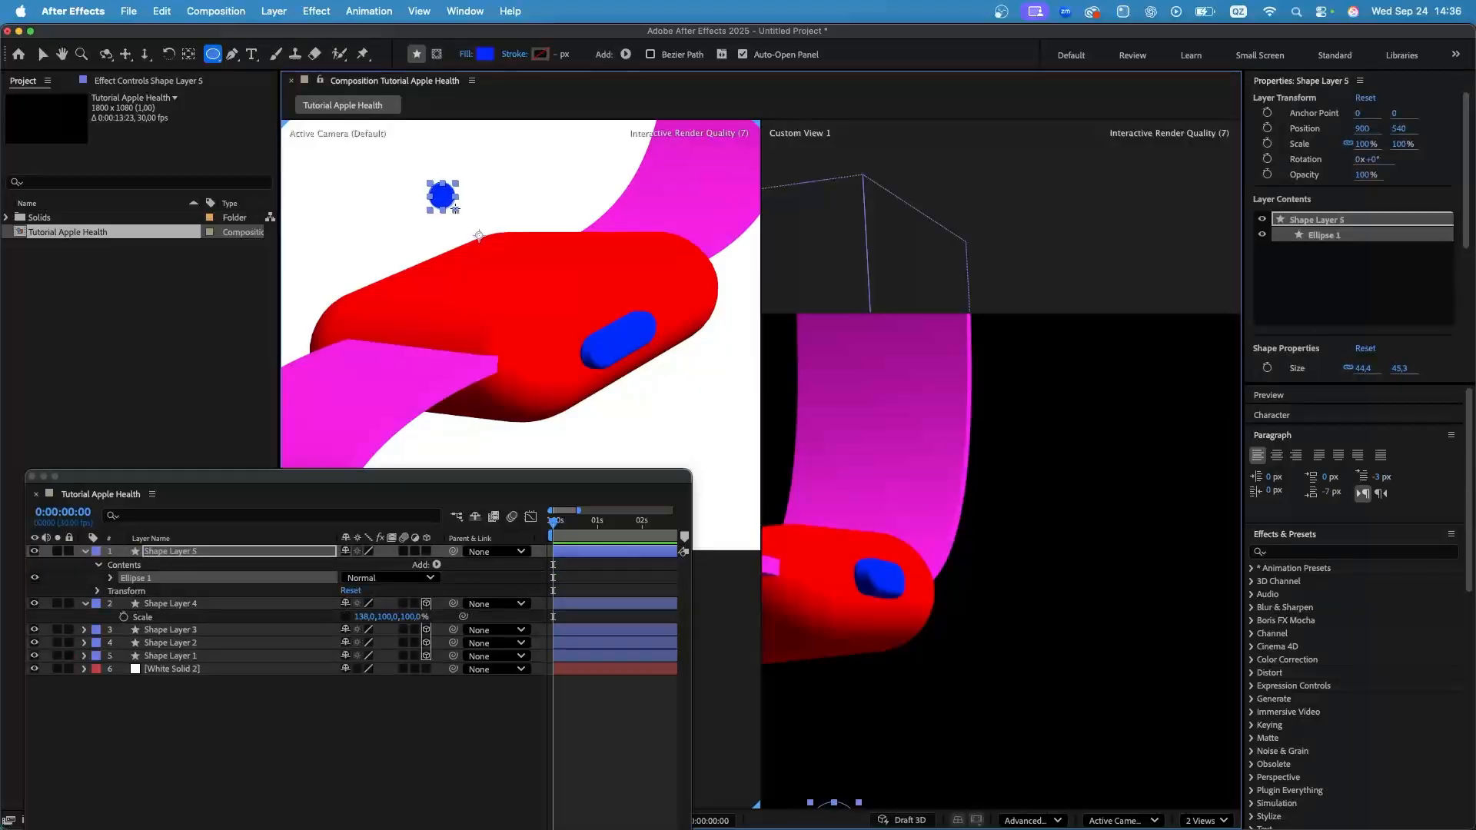
Make the new circle a 3D layer and set its bevel style to Convex.
click(111, 578)
click(426, 552)
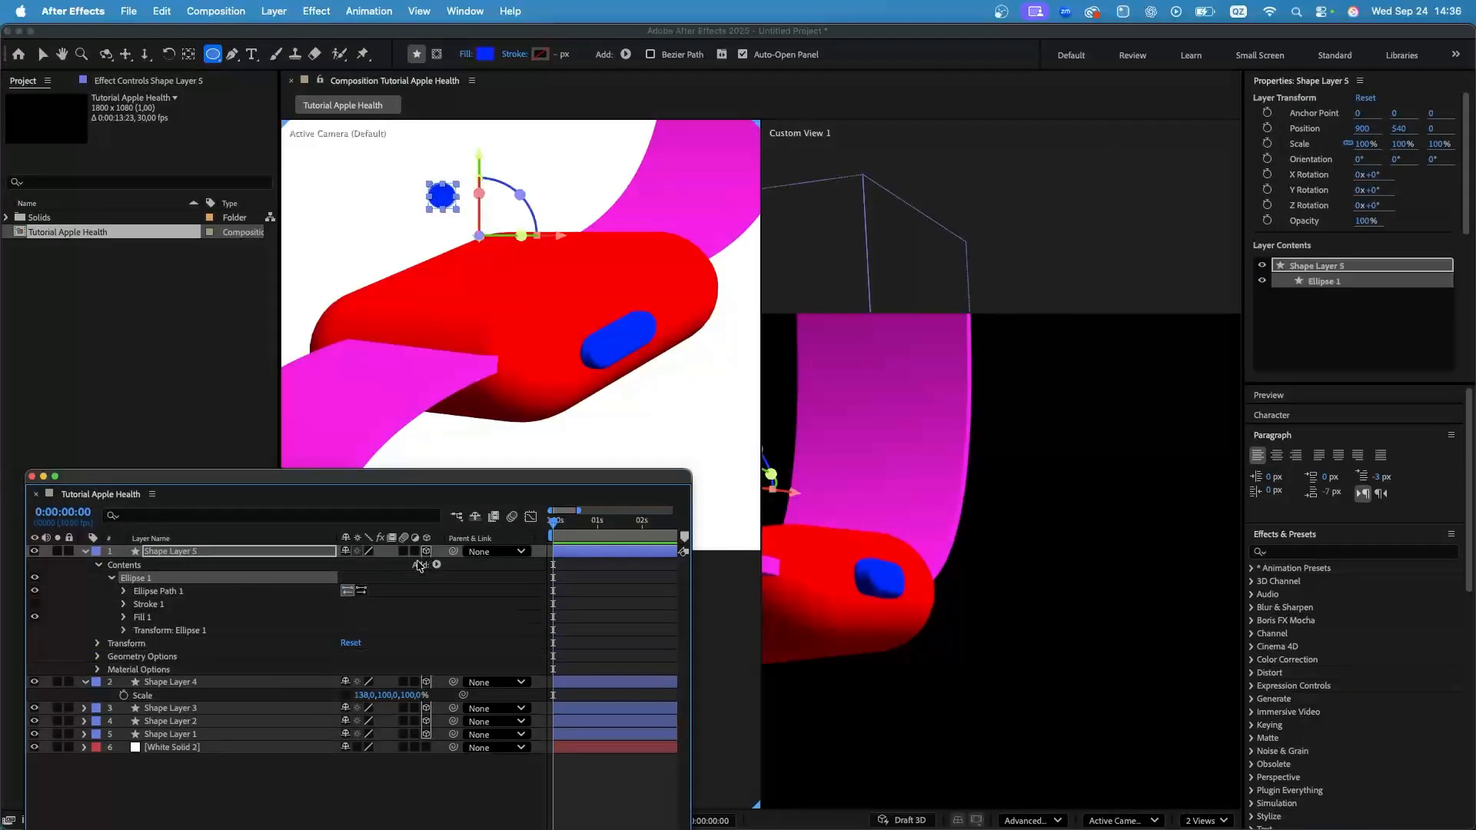
click(97, 657)
click(392, 670)
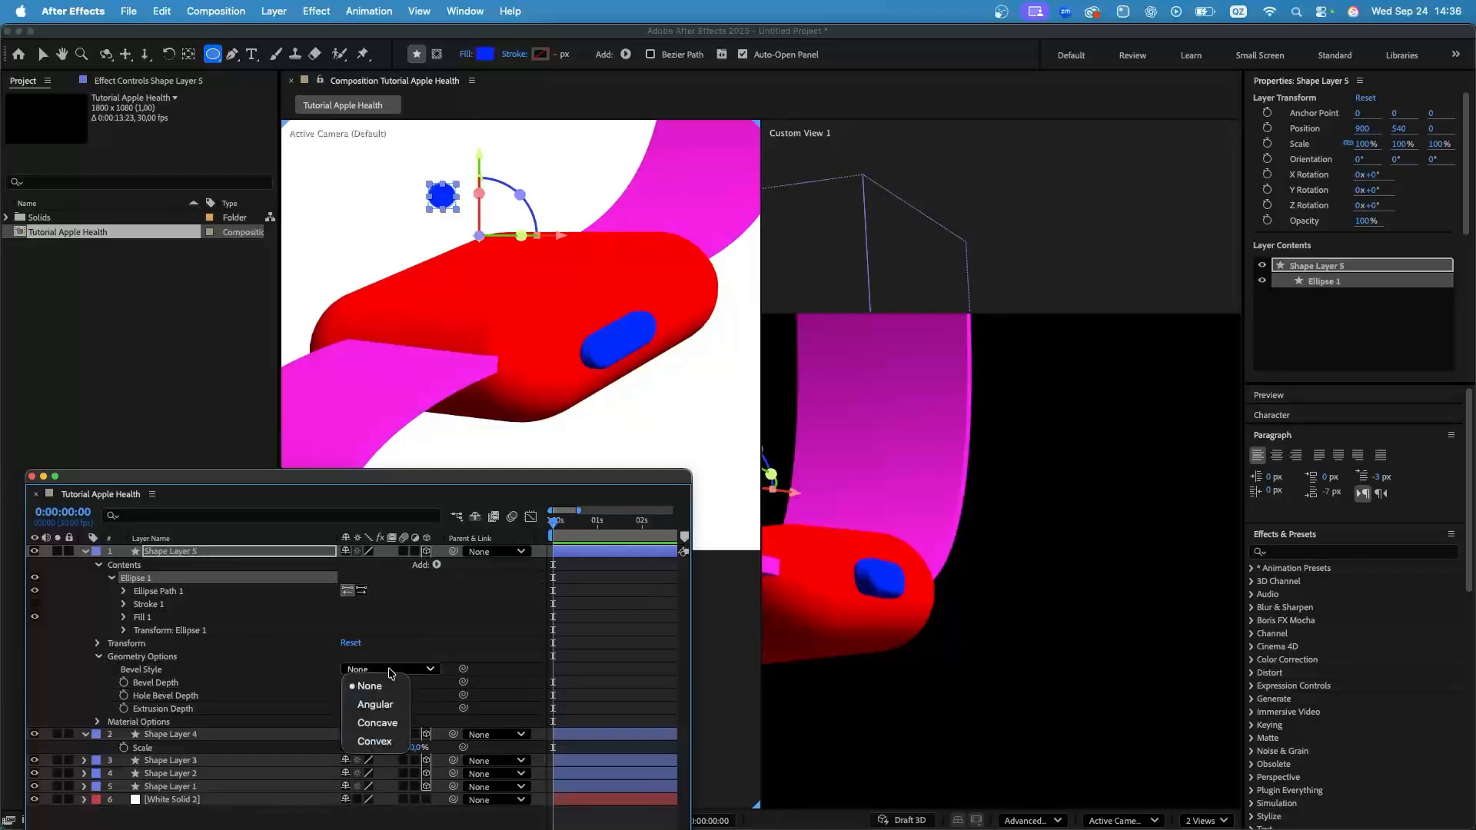
click(392, 744)
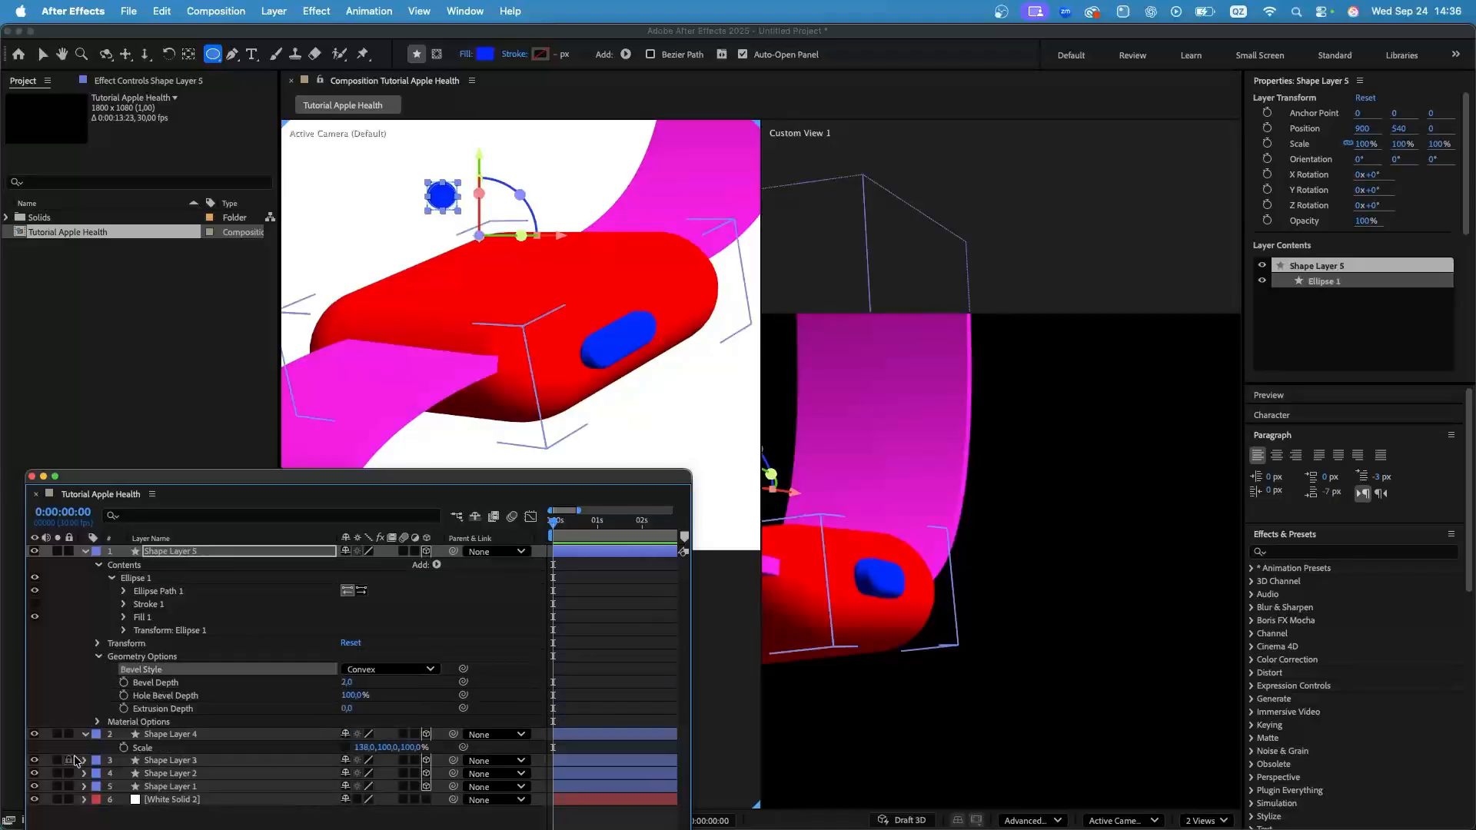
Check the elongated button's geometry settings and set the circle's bevel depth to 12.
click(86, 735)
scroll(87, 739, down, 1)
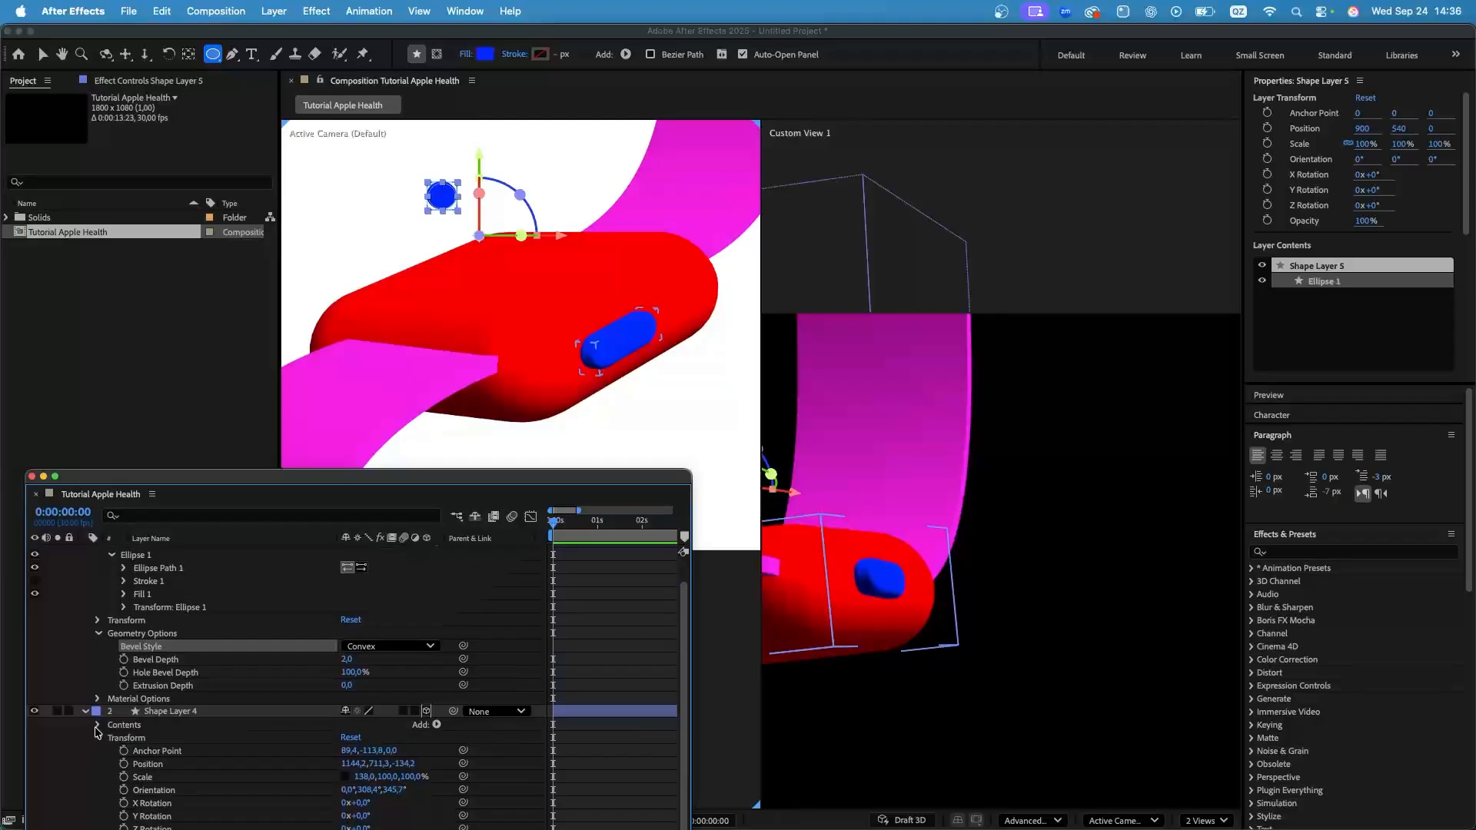
click(96, 733)
drag(234, 468, 245, 379)
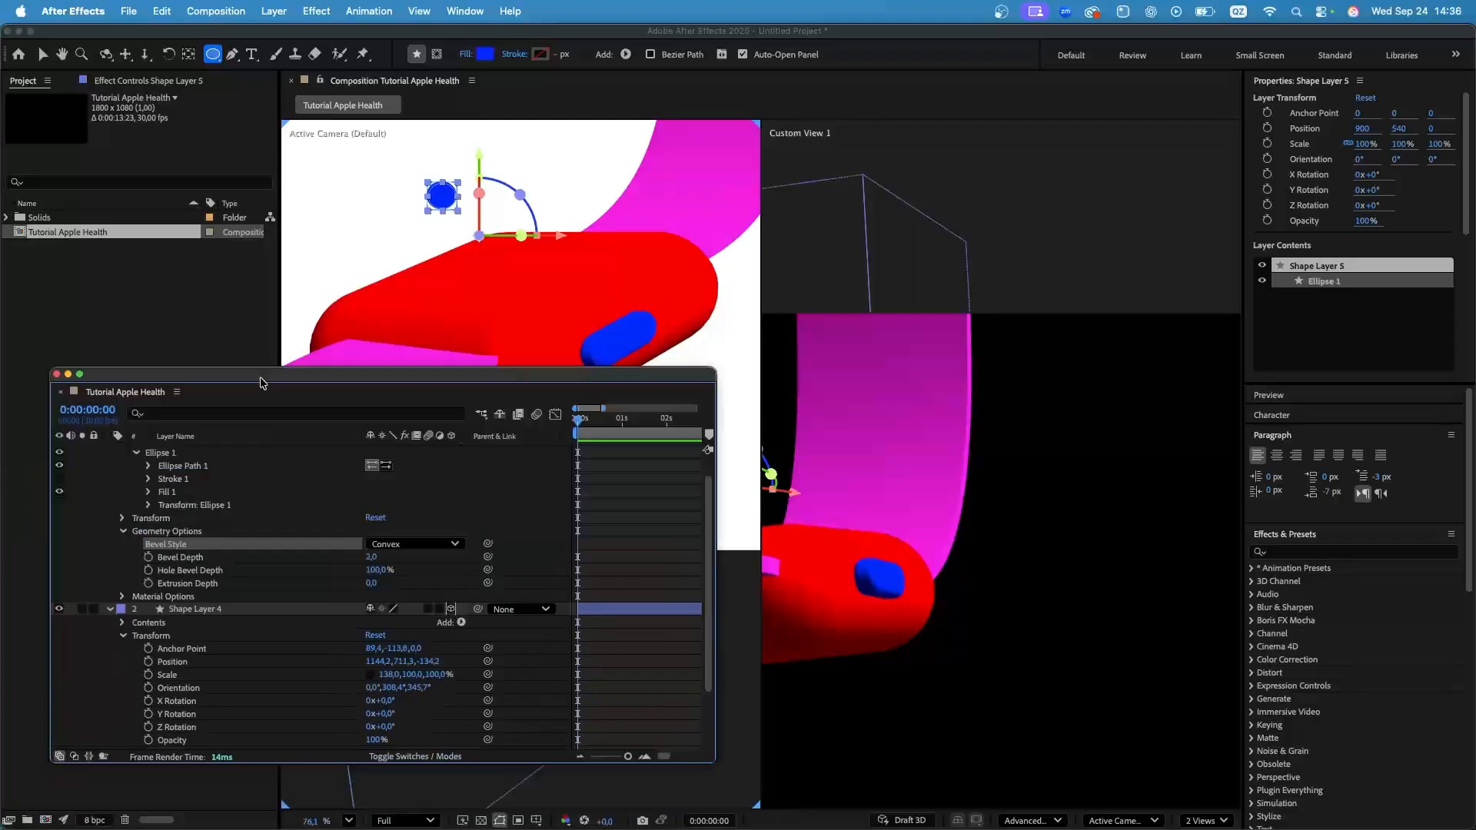
scroll(240, 701, down, 3)
click(108, 690)
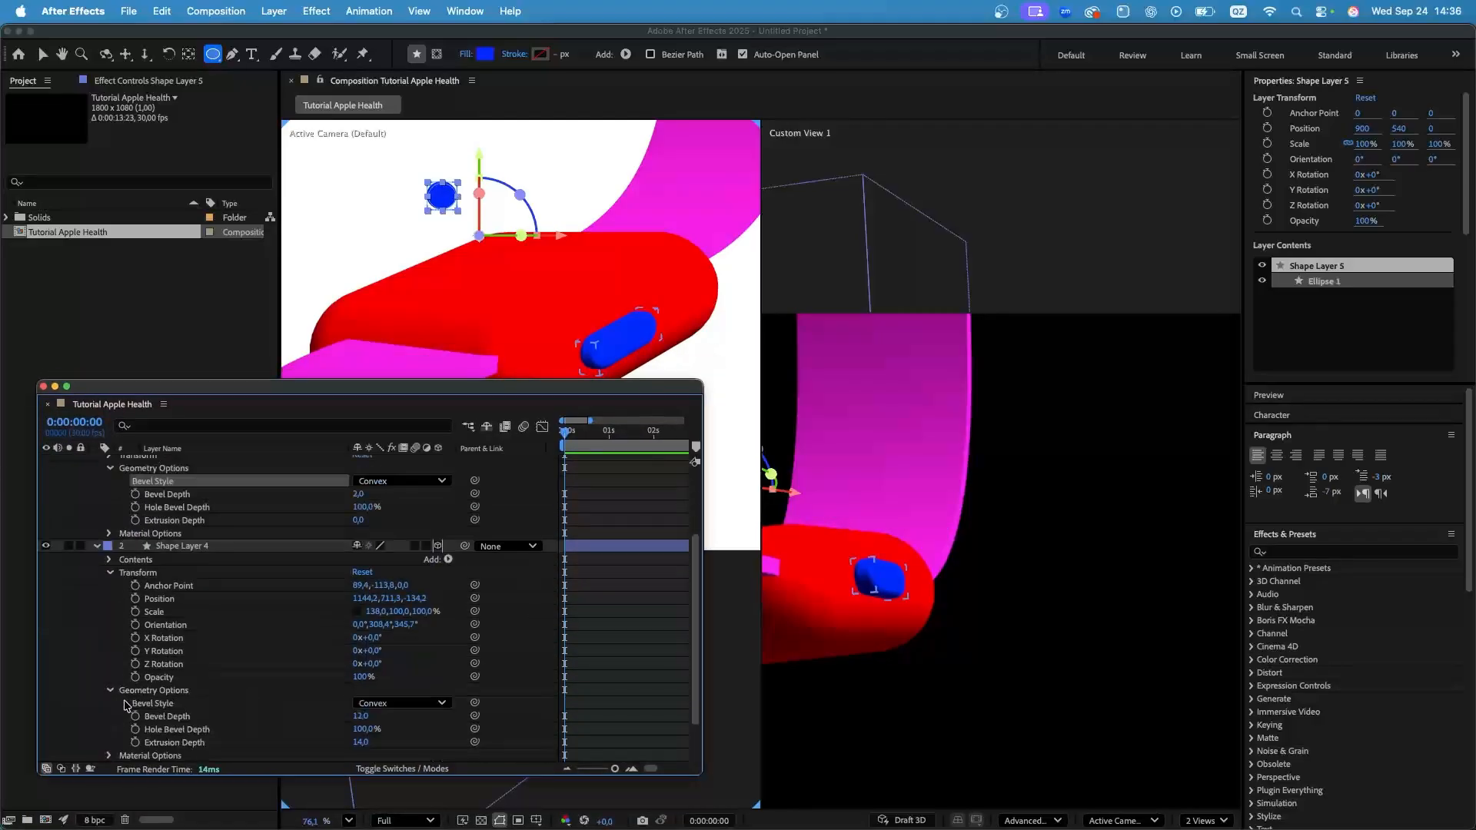
scroll(147, 592, up, 4)
click(358, 594)
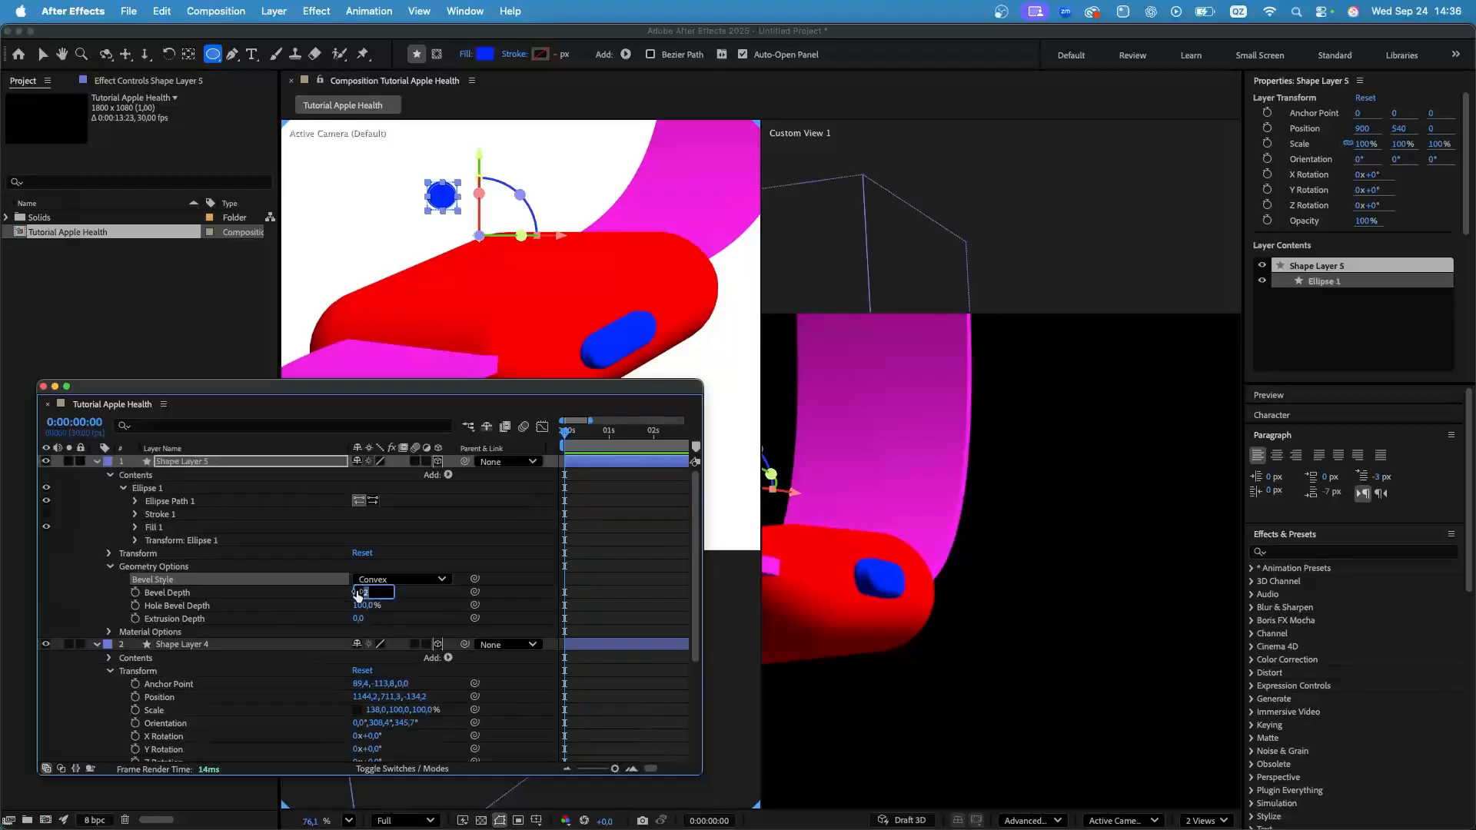
text(12)
key(Return)
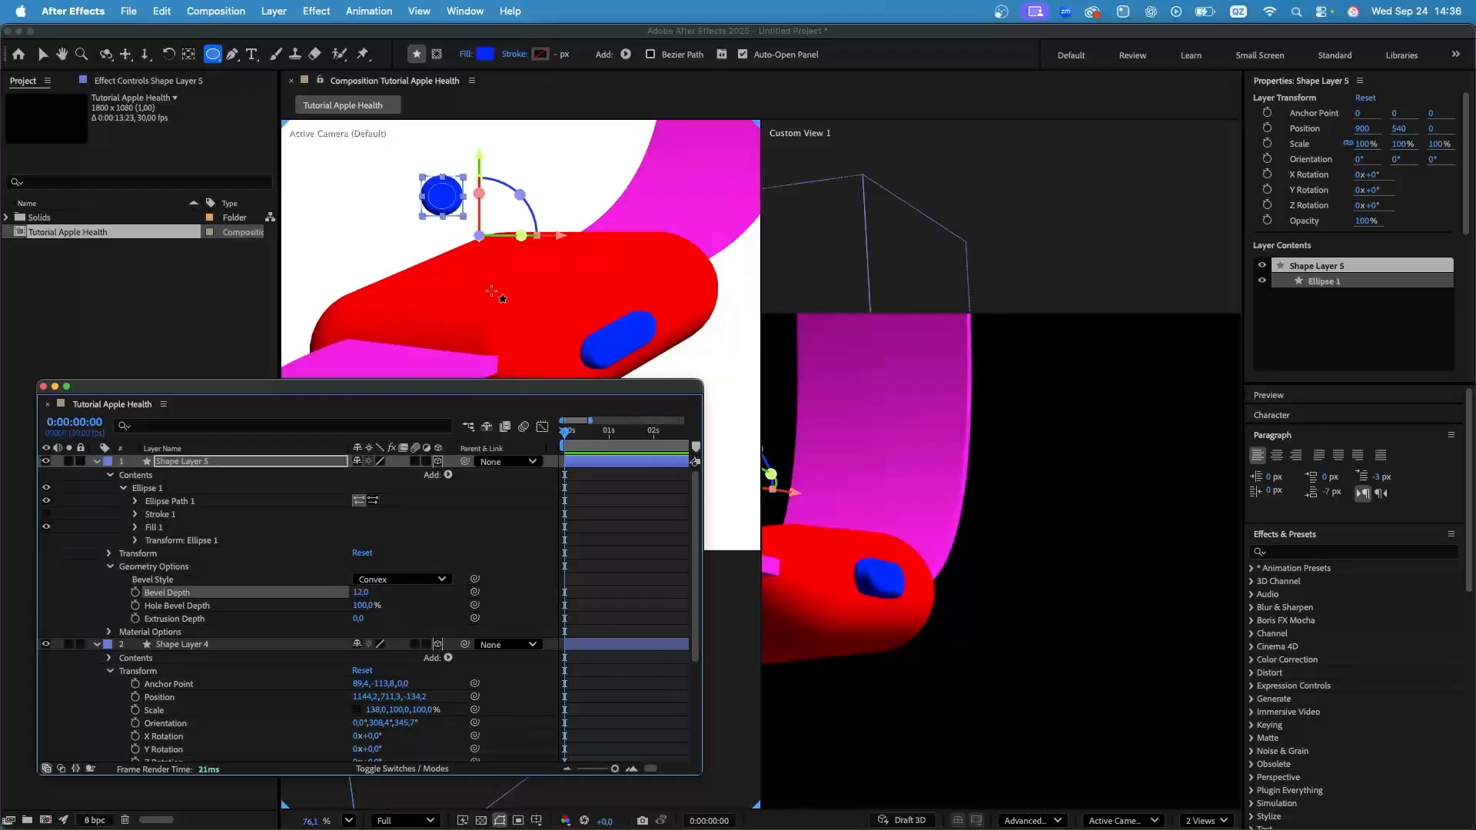
Center the circle's anchor point in the shape and rotate it to a Y orientation of about 315.6°.
double_click(188, 54)
click(43, 54)
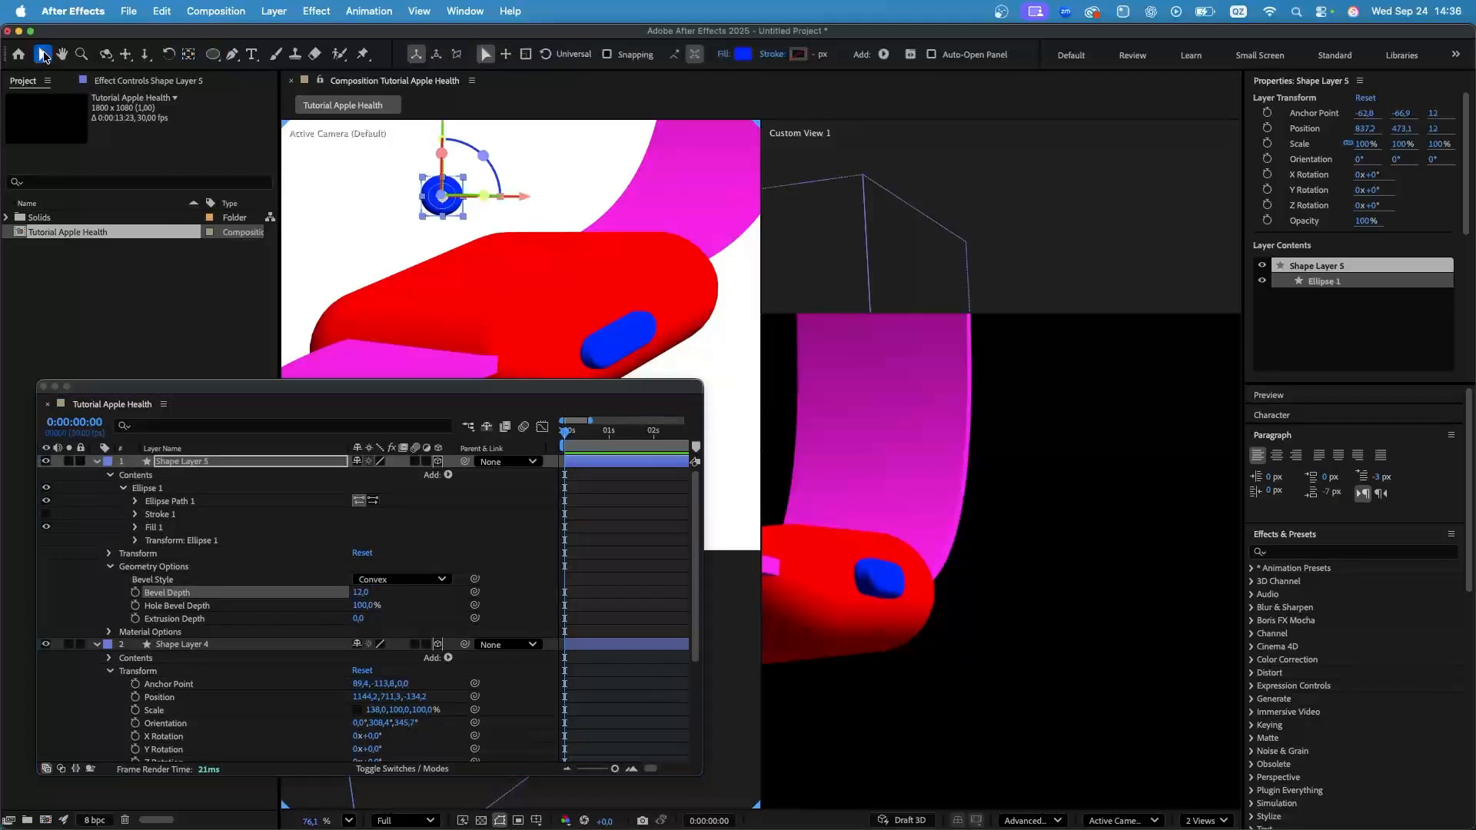
drag(484, 194, 431, 194)
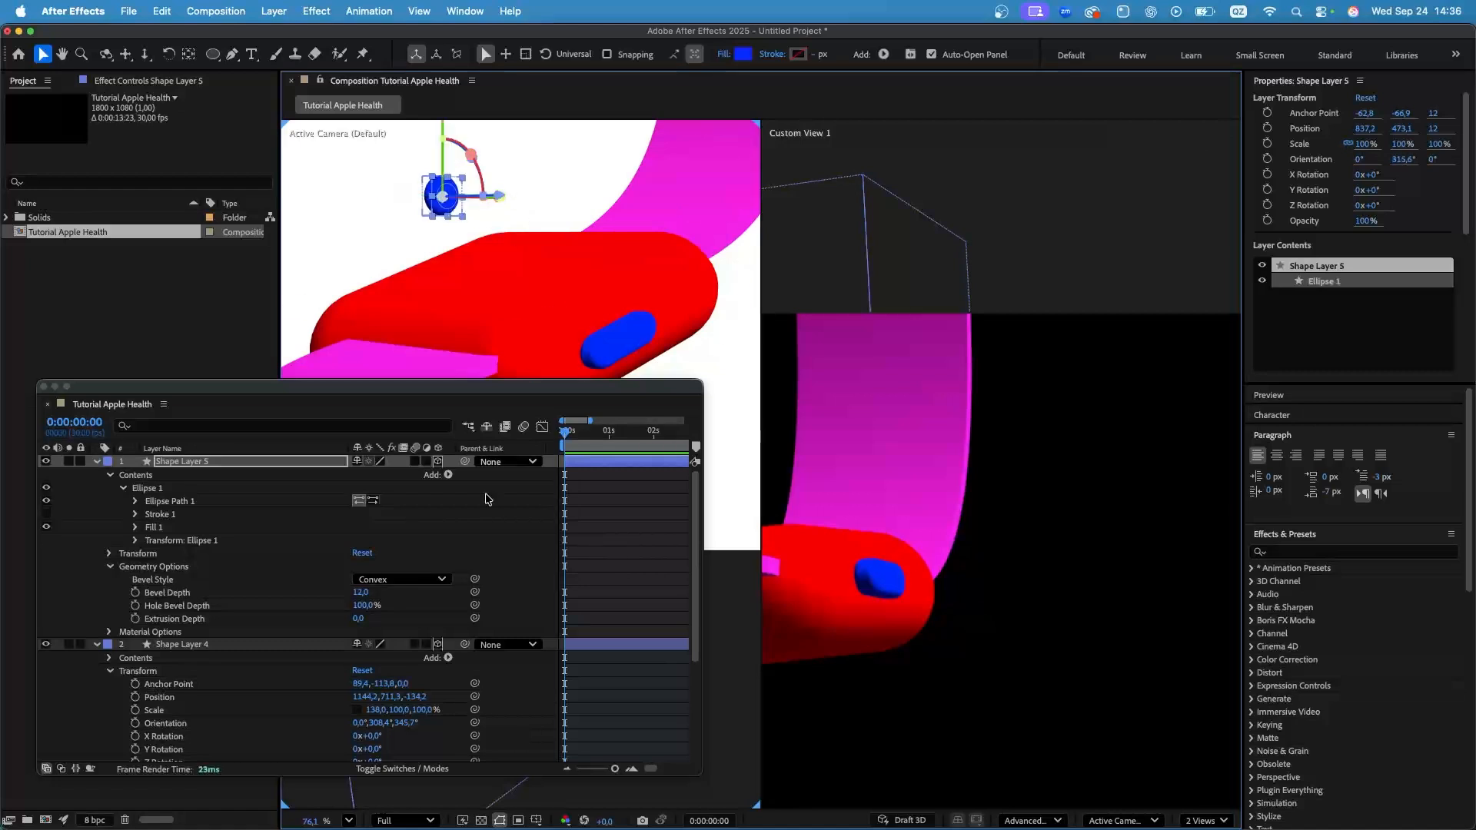
Set the circle's extrusion depth to 10.
click(358, 618)
text(10)
key(Return)
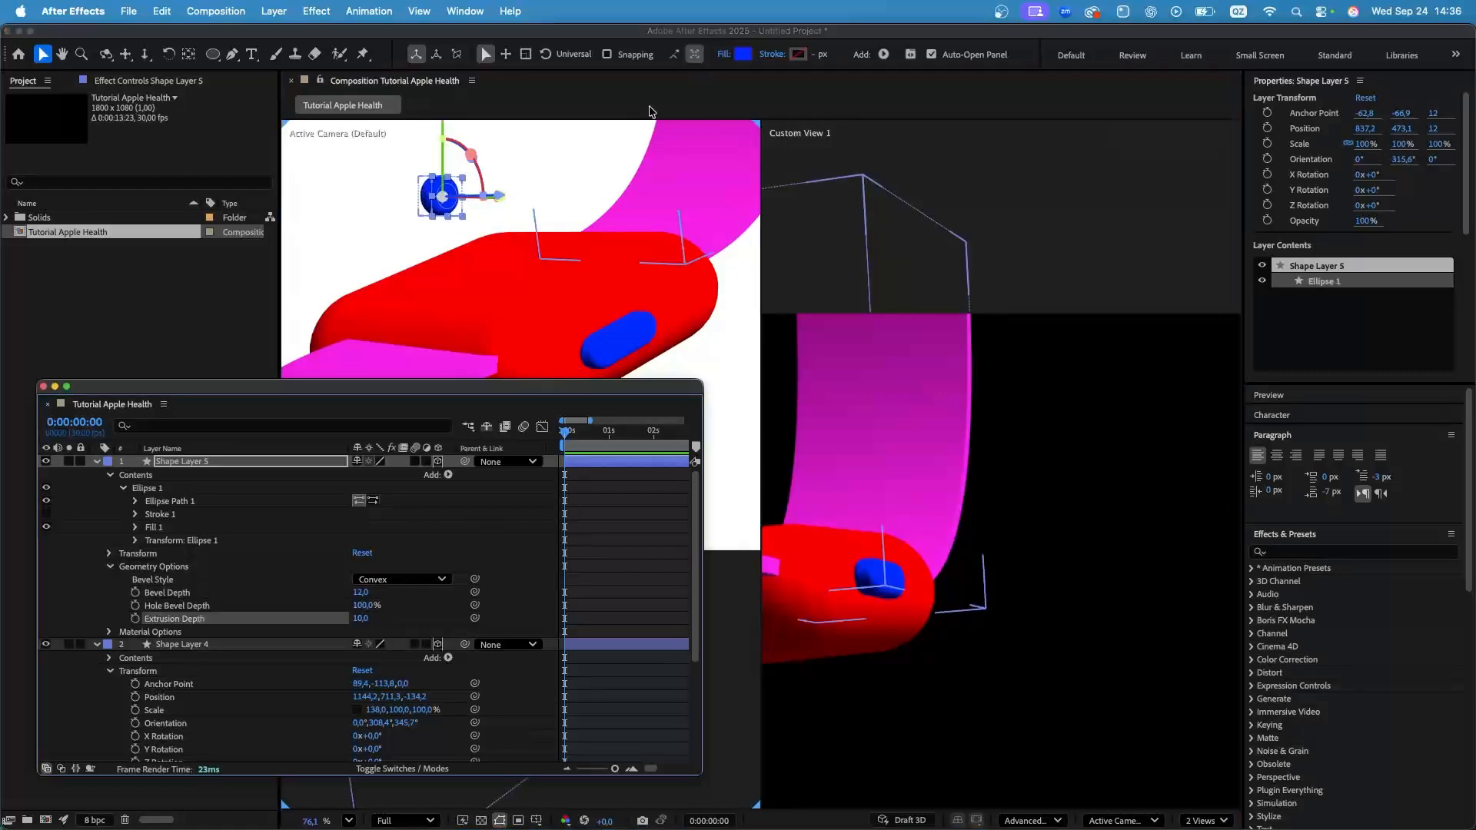
Using both views, move the circle down beside the elongated button to about 1161, 762, -318.
key(comma)
key(comma)
key(comma)
drag(467, 180, 566, 177)
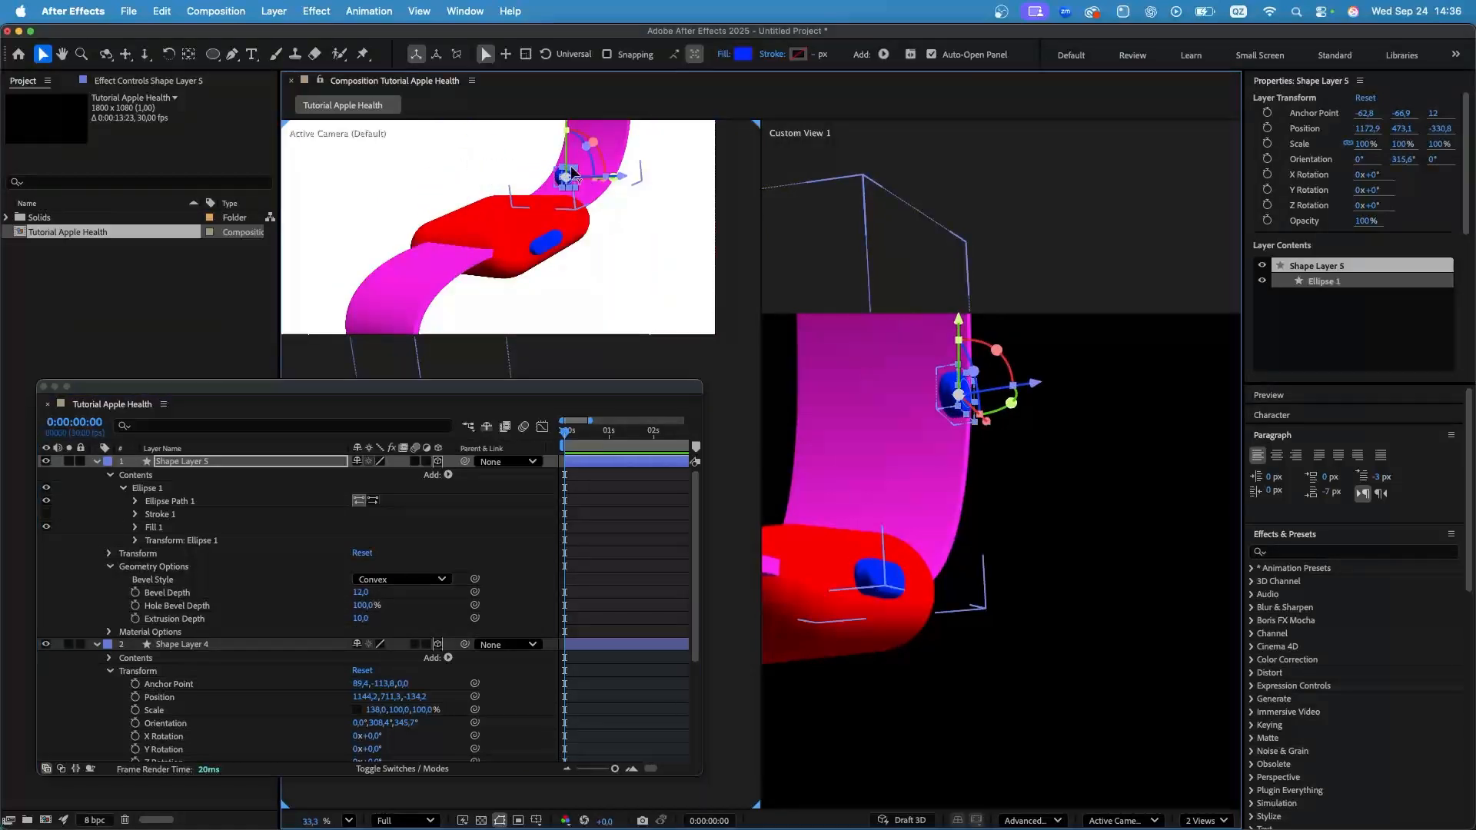
drag(992, 346, 917, 680)
Move the circle along the case's long side, past the elongated button, to about 1249, 670, 20.
click(106, 53)
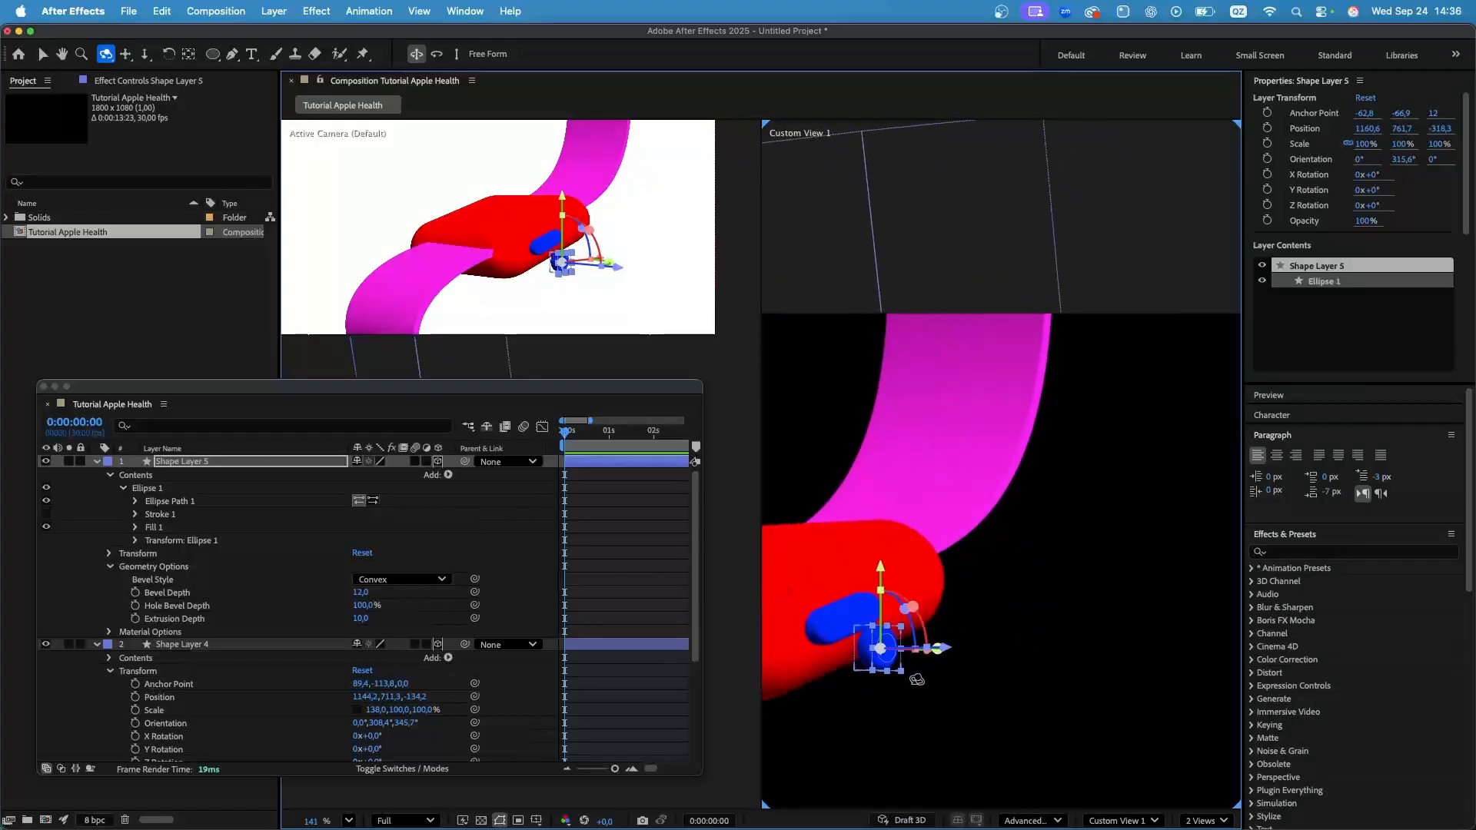
click(44, 55)
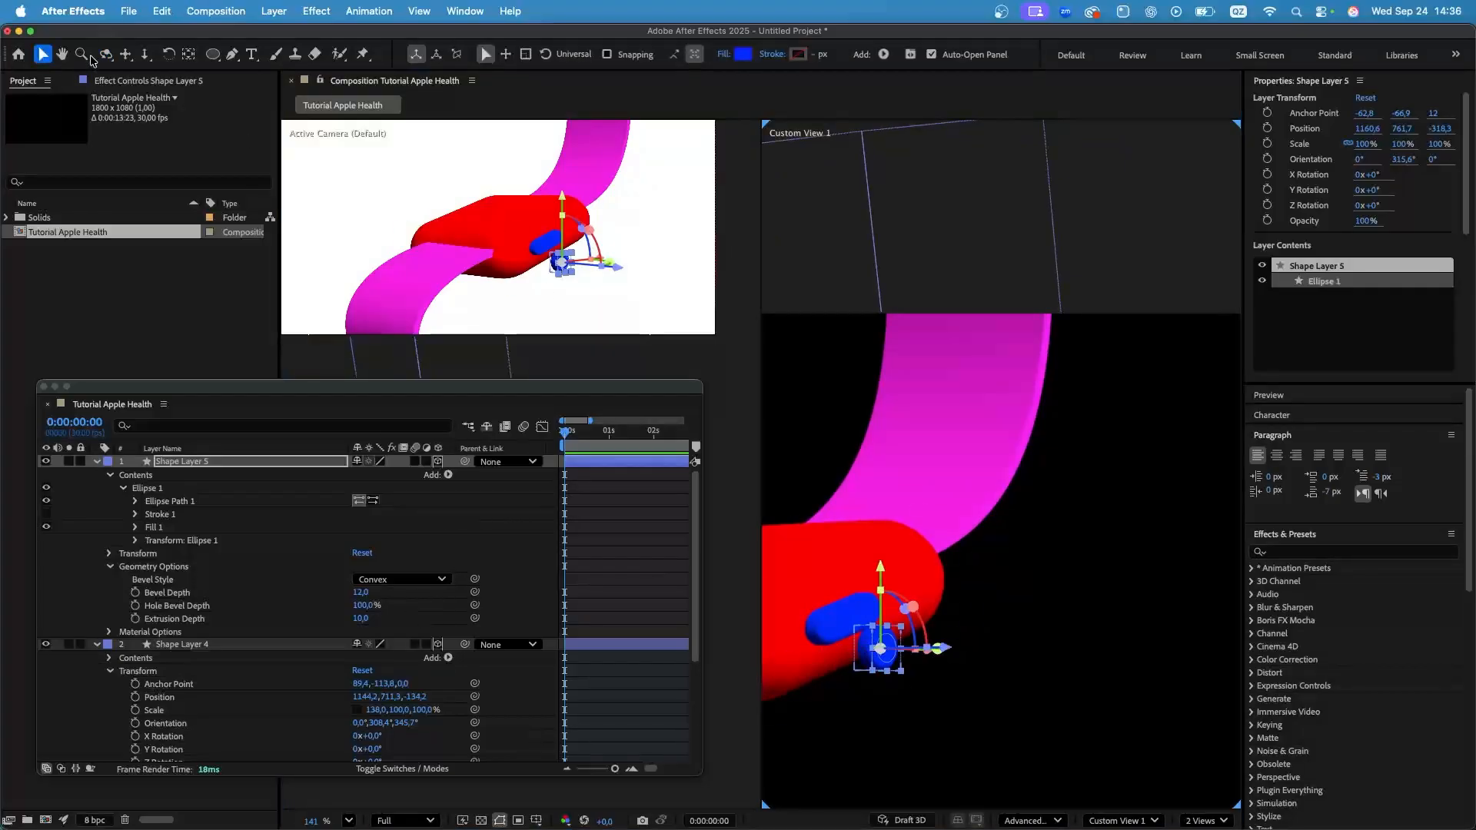
key(c)
drag(974, 605, 946, 706)
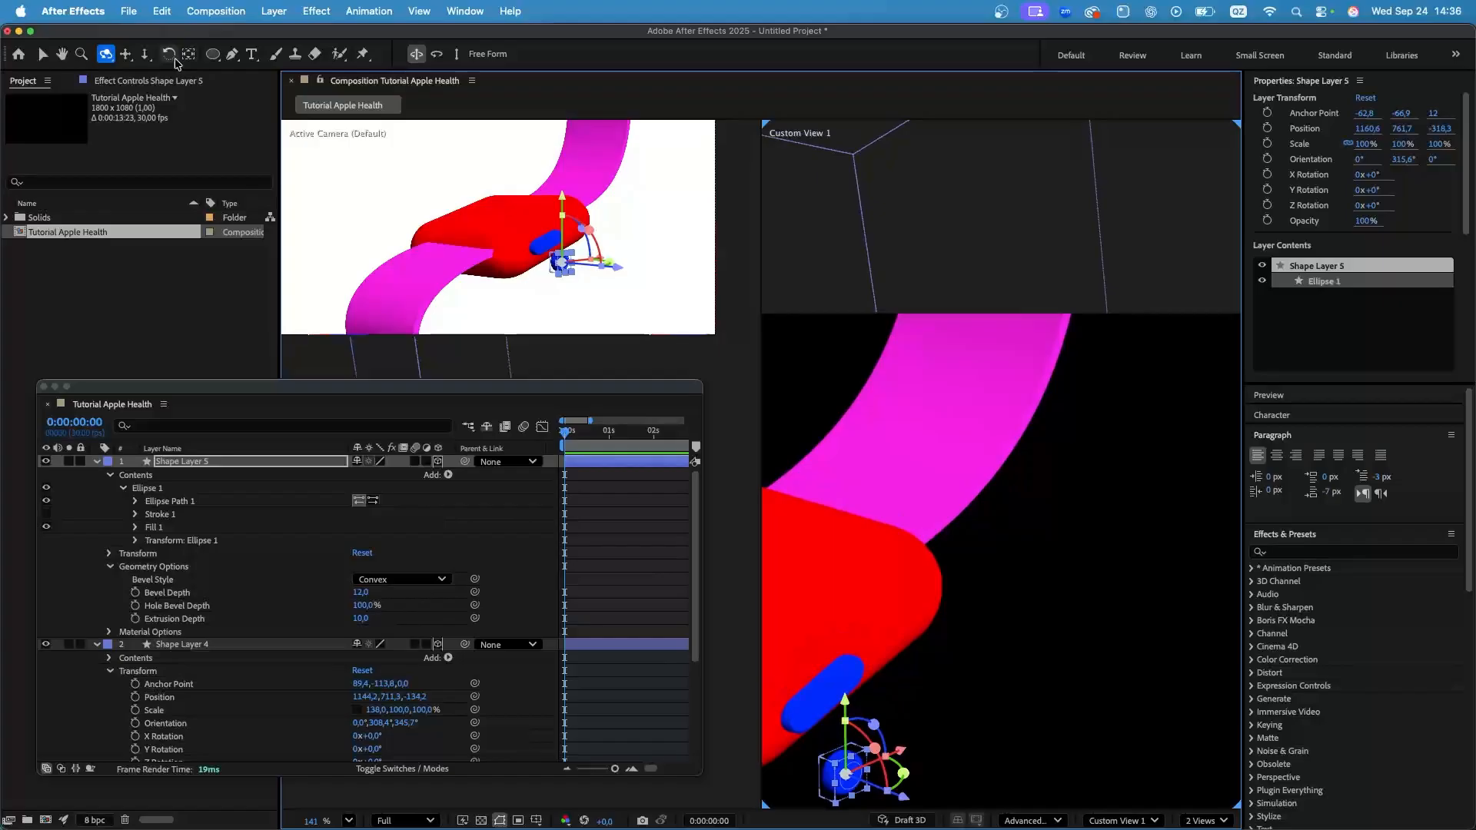
key(h)
drag(1043, 437, 1084, 405)
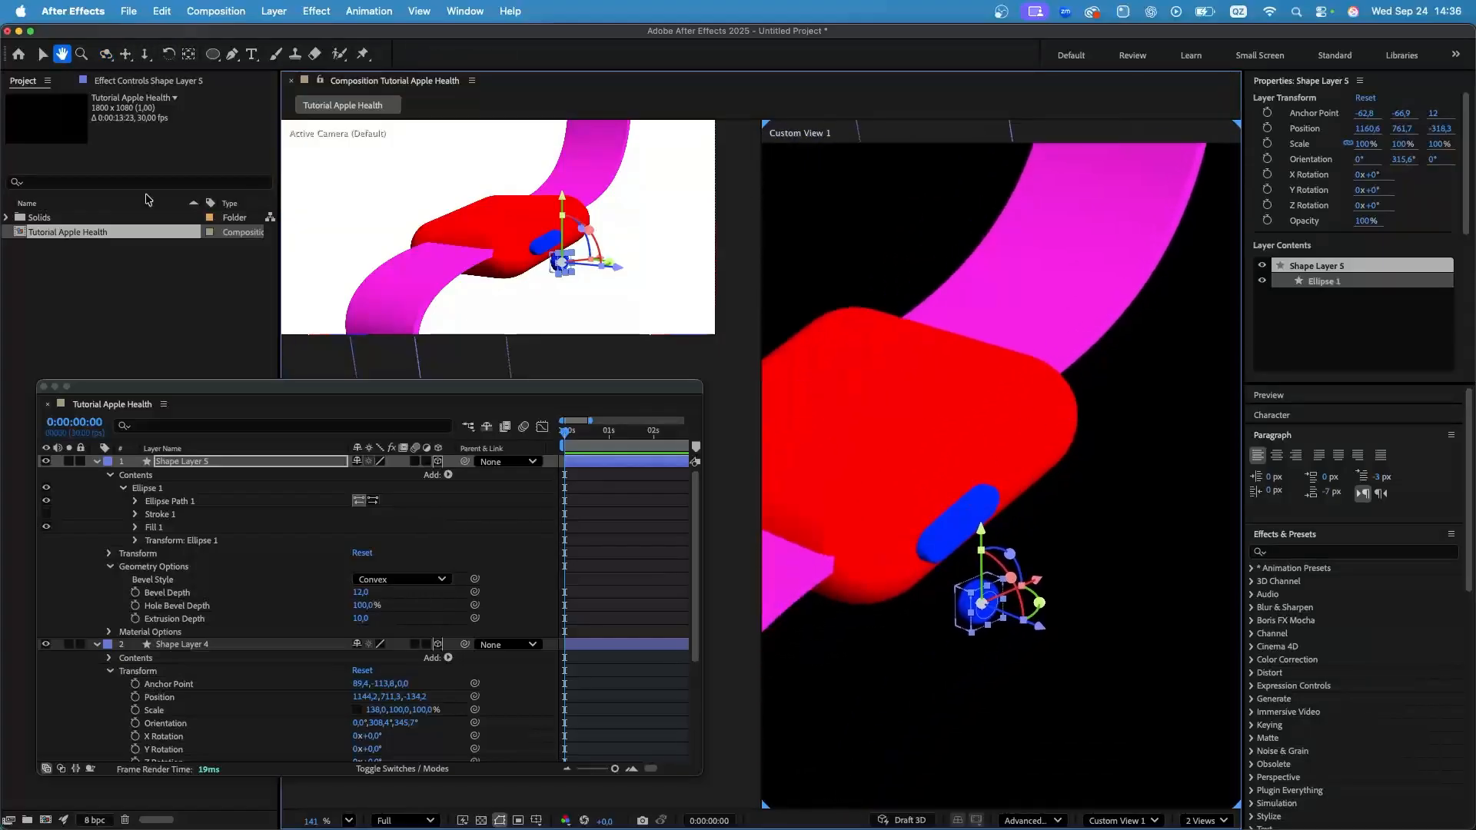
click(42, 54)
drag(1042, 627, 1084, 542)
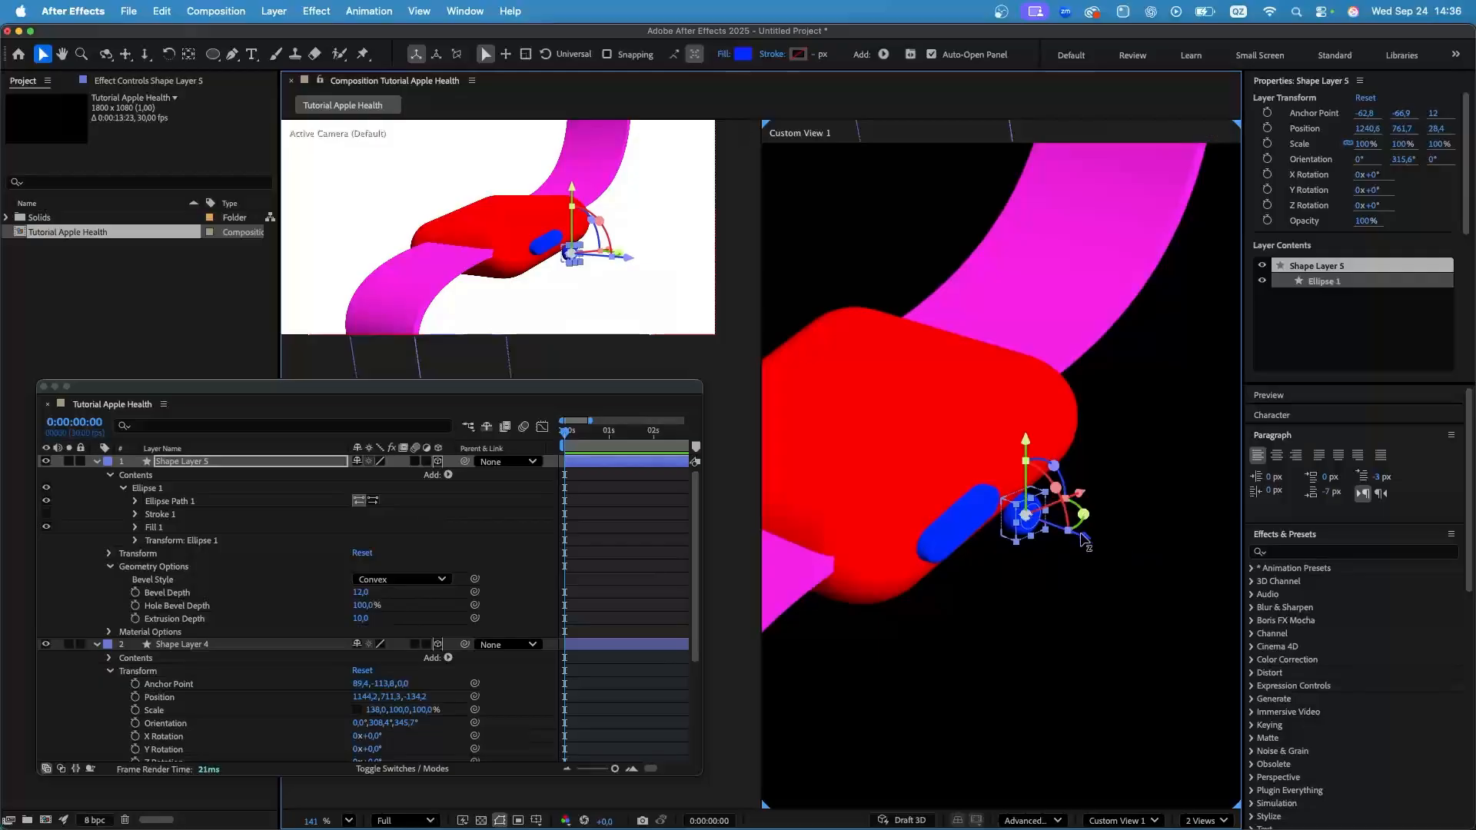
drag(1030, 451, 1020, 384)
drag(1084, 484, 1090, 486)
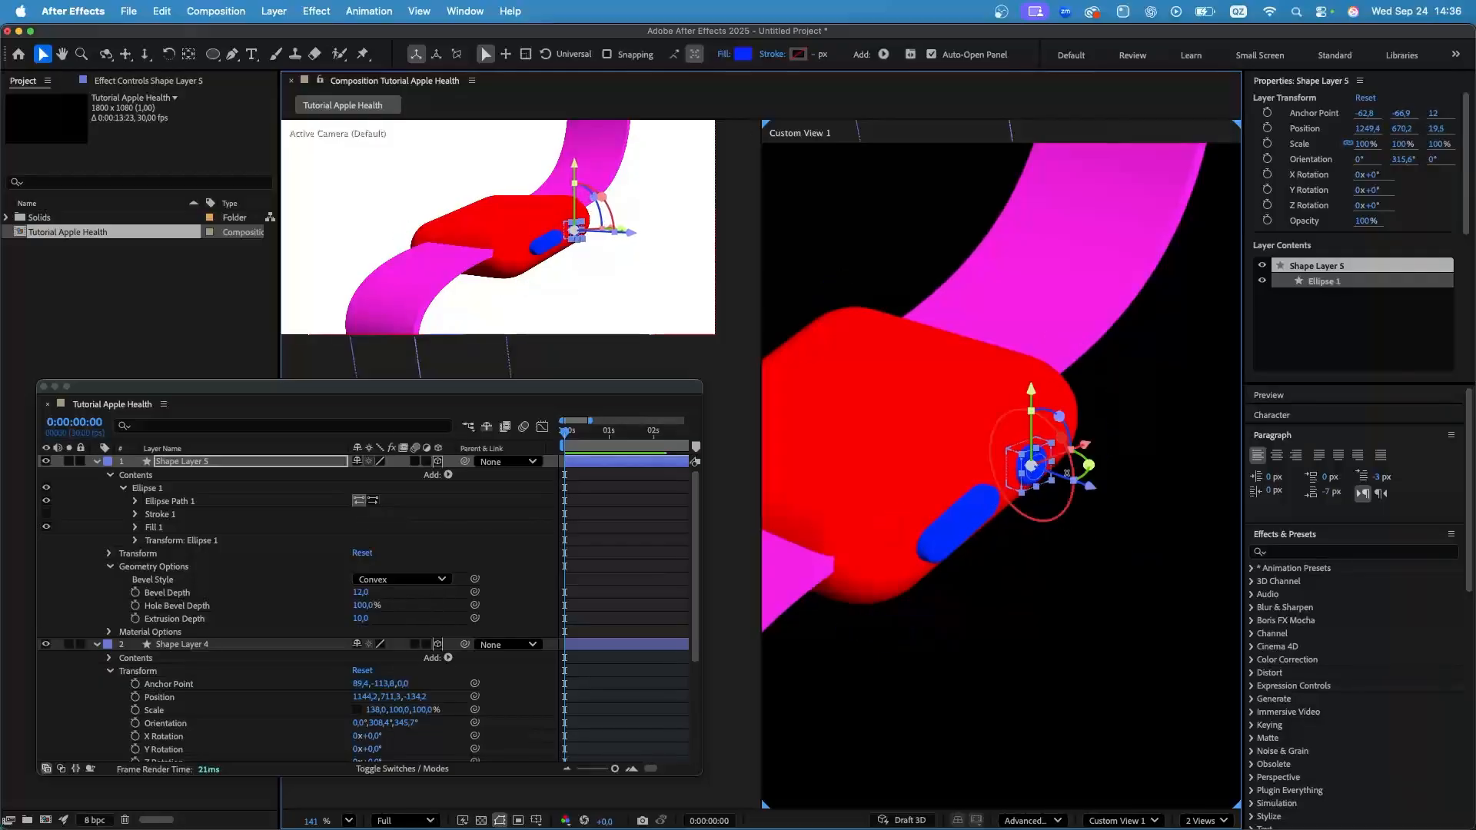
Rotate the circle to an orientation of about 1.9°, 304.8°, 1.3° and shift it to about 1258, 660, 12.
mouse_move(1061, 437)
mouse_down()
mouse_move(1084, 451)
mouse_move(1056, 489)
mouse_move(1067, 464)
mouse_up()
scroll(1023, 486, up, 5)
scroll(578, 238, up, 7)
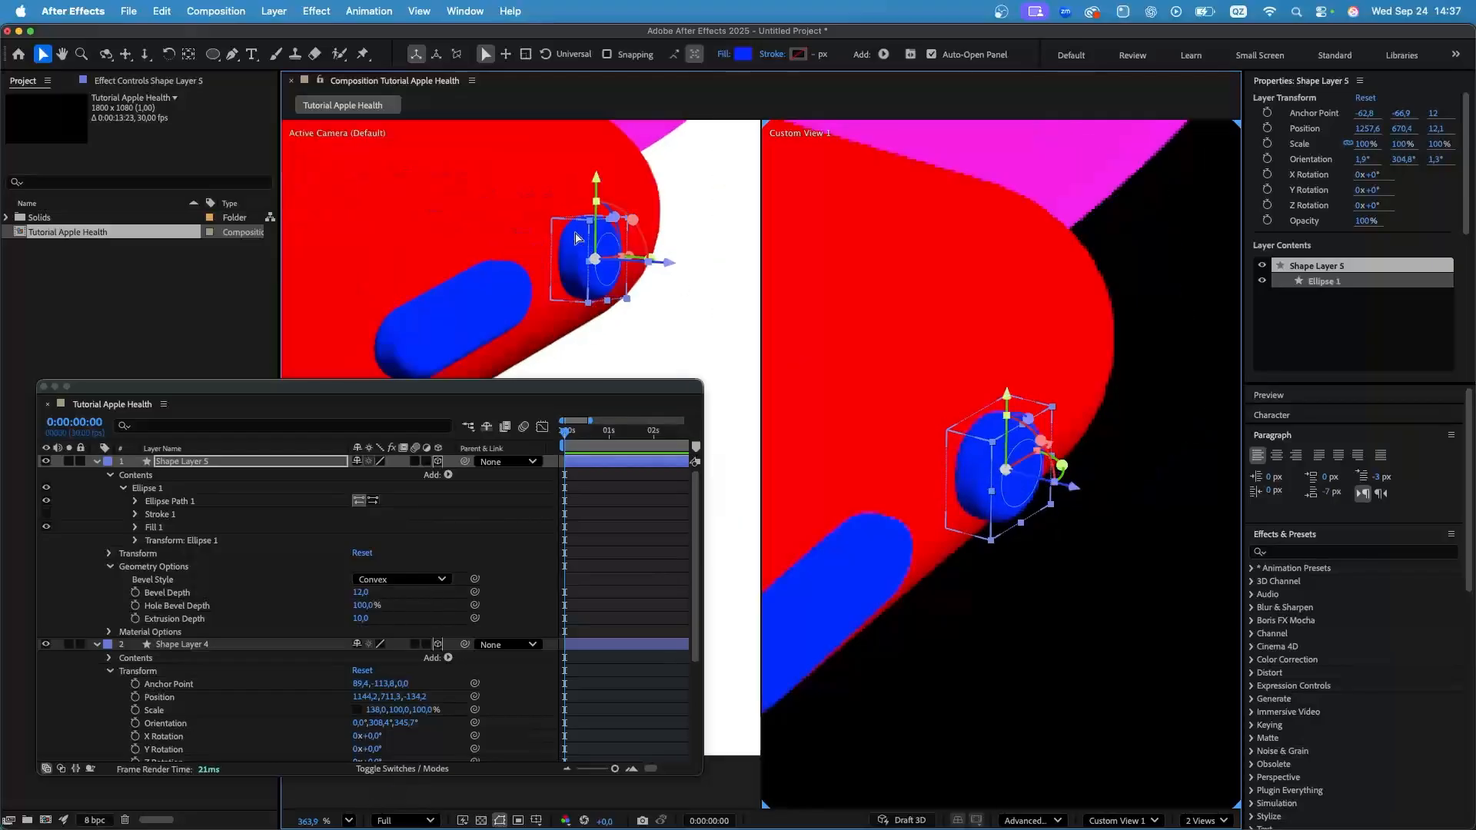
click(578, 238)
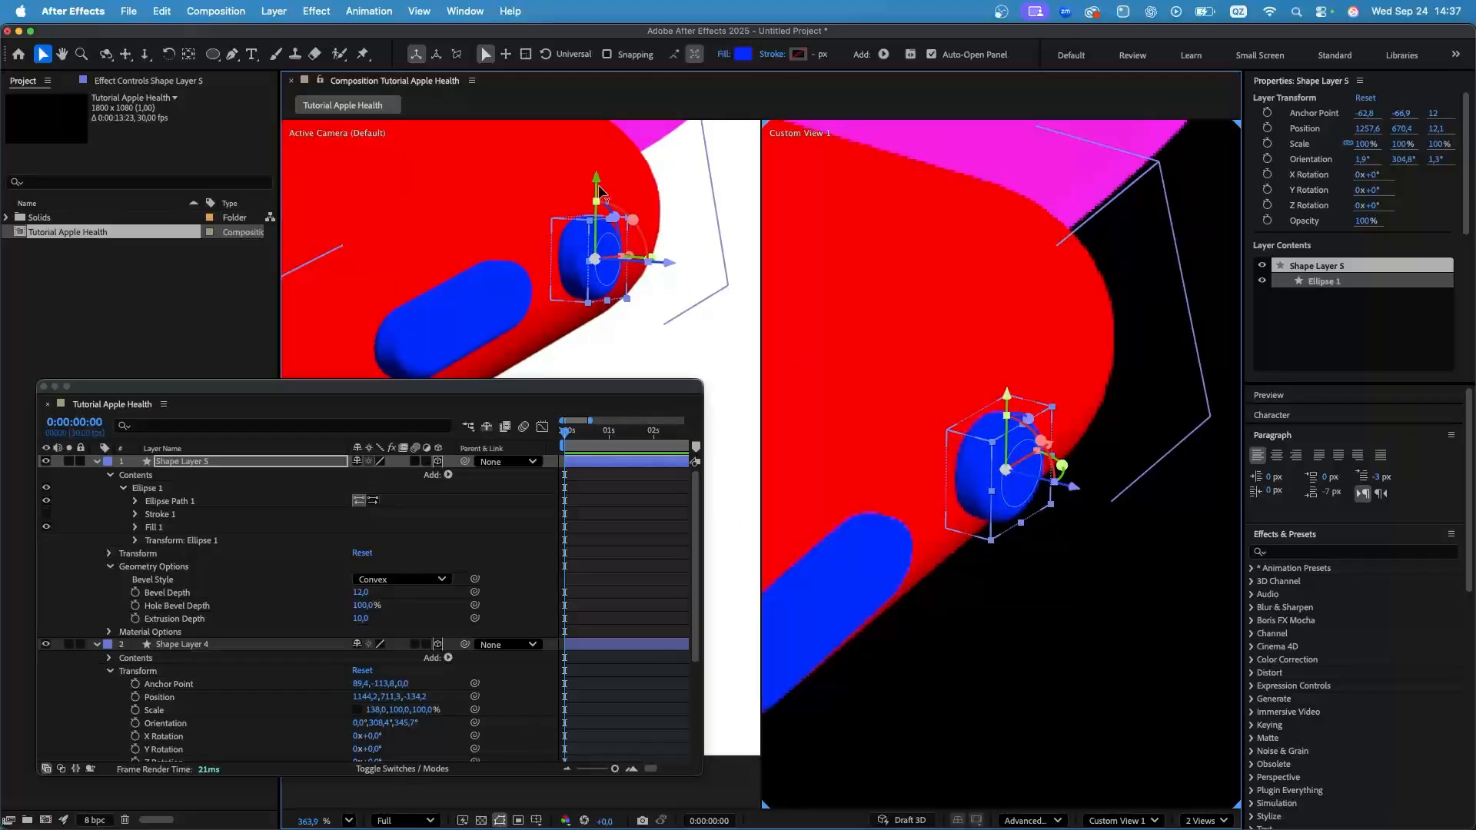
drag(593, 178, 589, 164)
scroll(949, 355, down, 6)
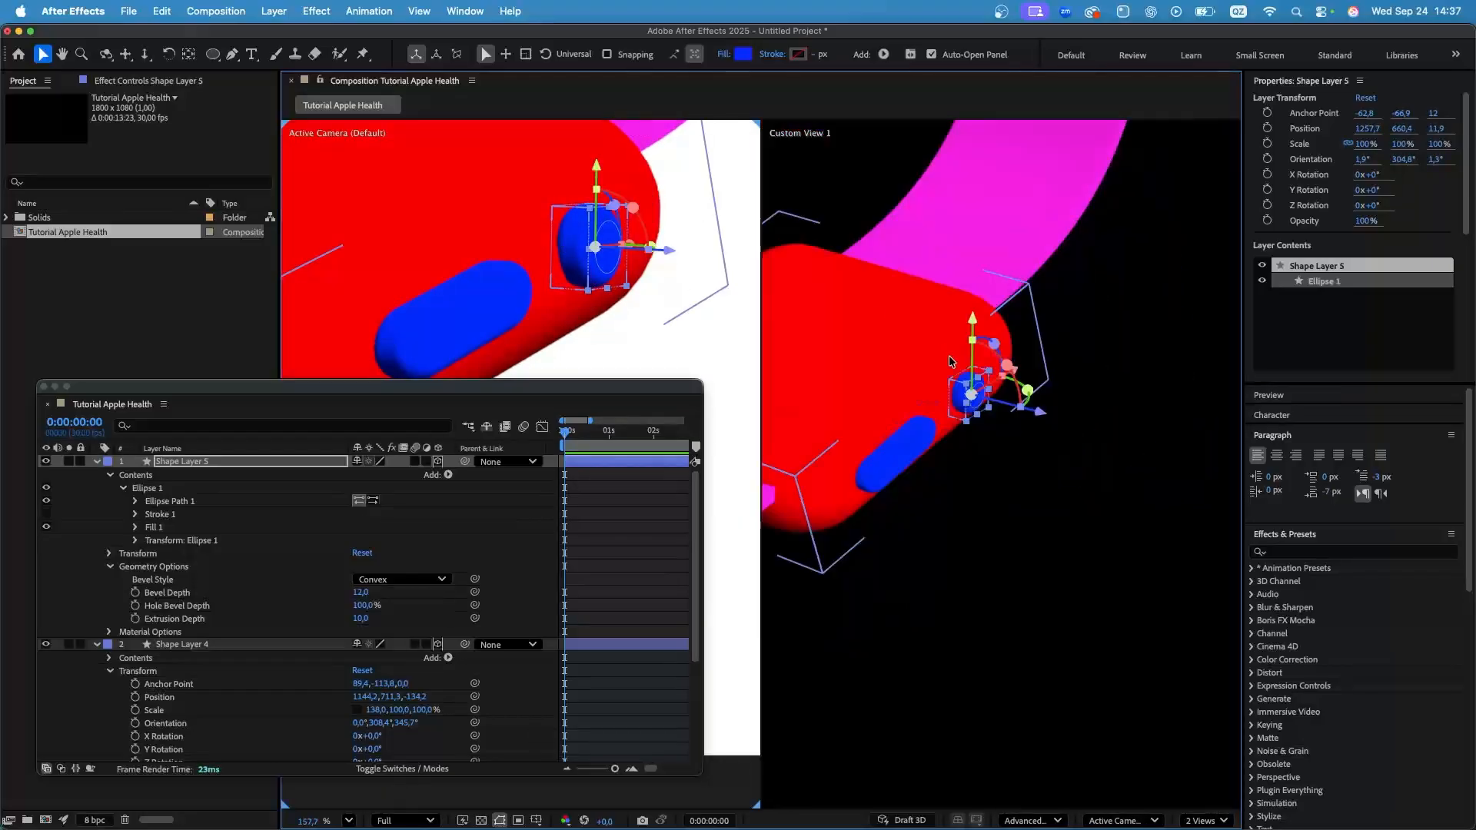
scroll(528, 239, down, 9)
scroll(523, 253, up, 5)
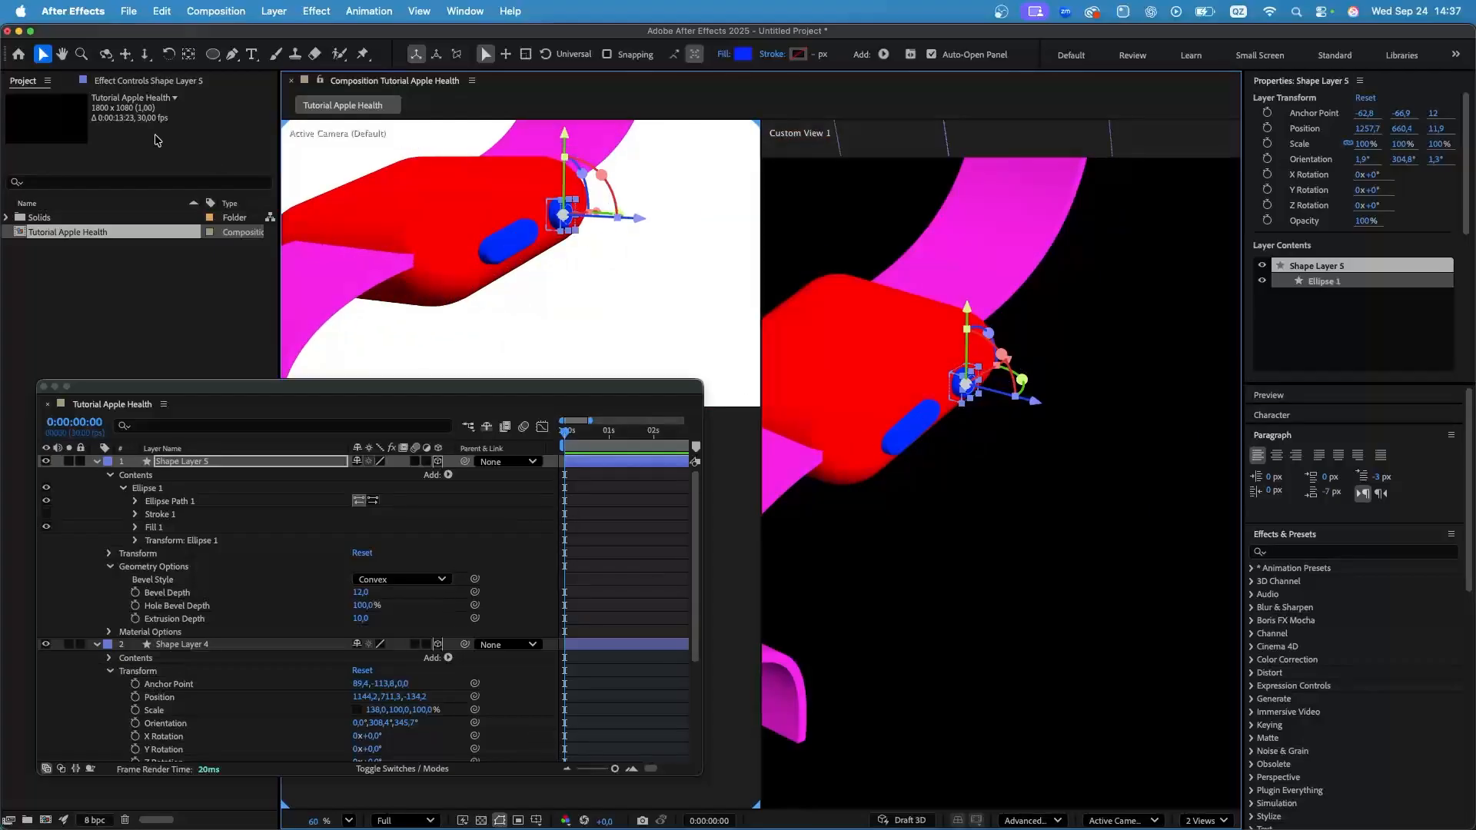
Orbit the custom view to face the case's side and tilt the elongated button to a Z orientation of about 344.3°.
click(110, 57)
drag(967, 573, 867, 398)
scroll(1047, 502, up, 5)
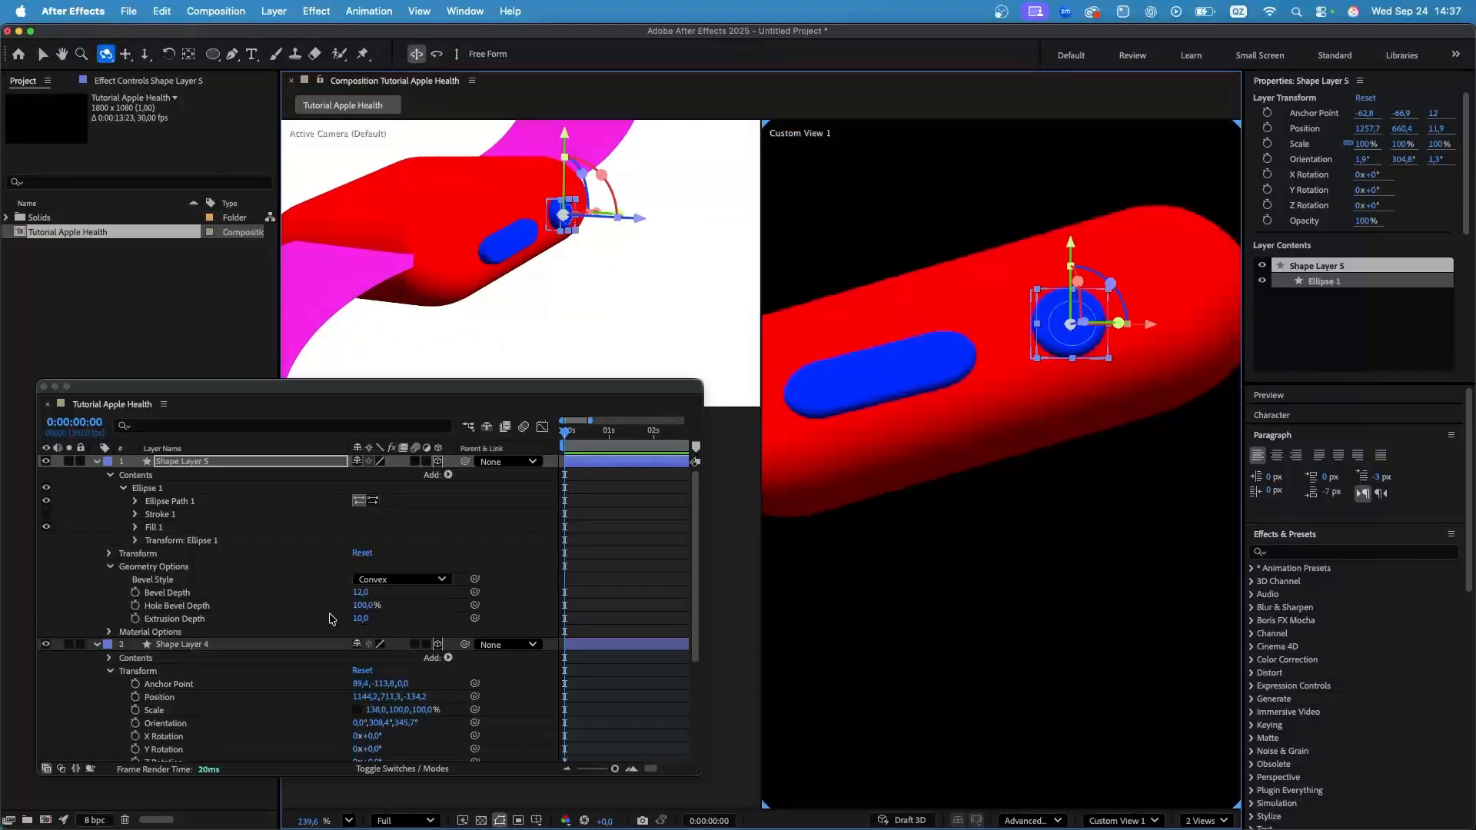
click(240, 645)
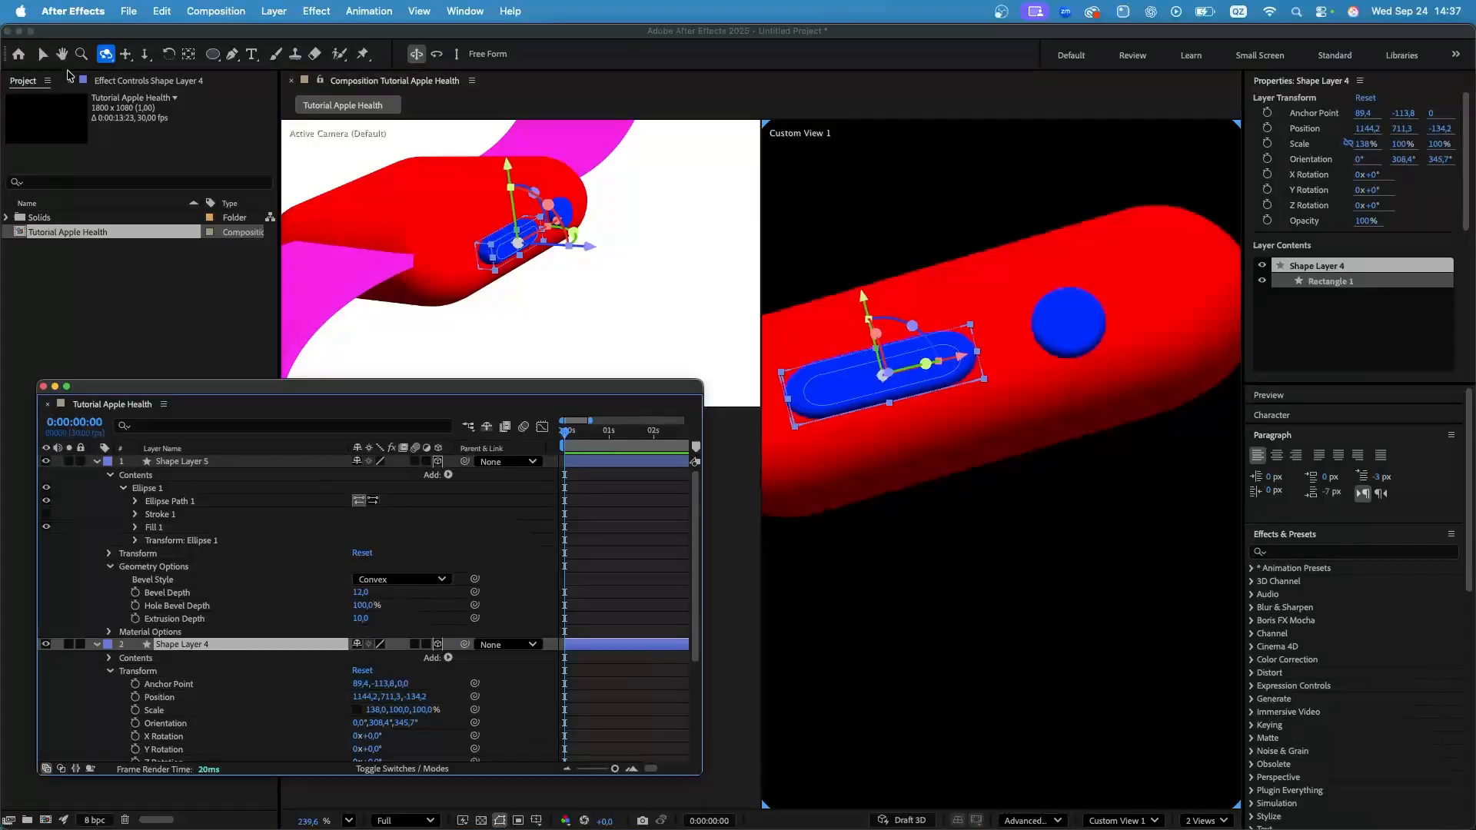
key(v)
drag(904, 321, 908, 322)
scroll(709, 285, down, 2)
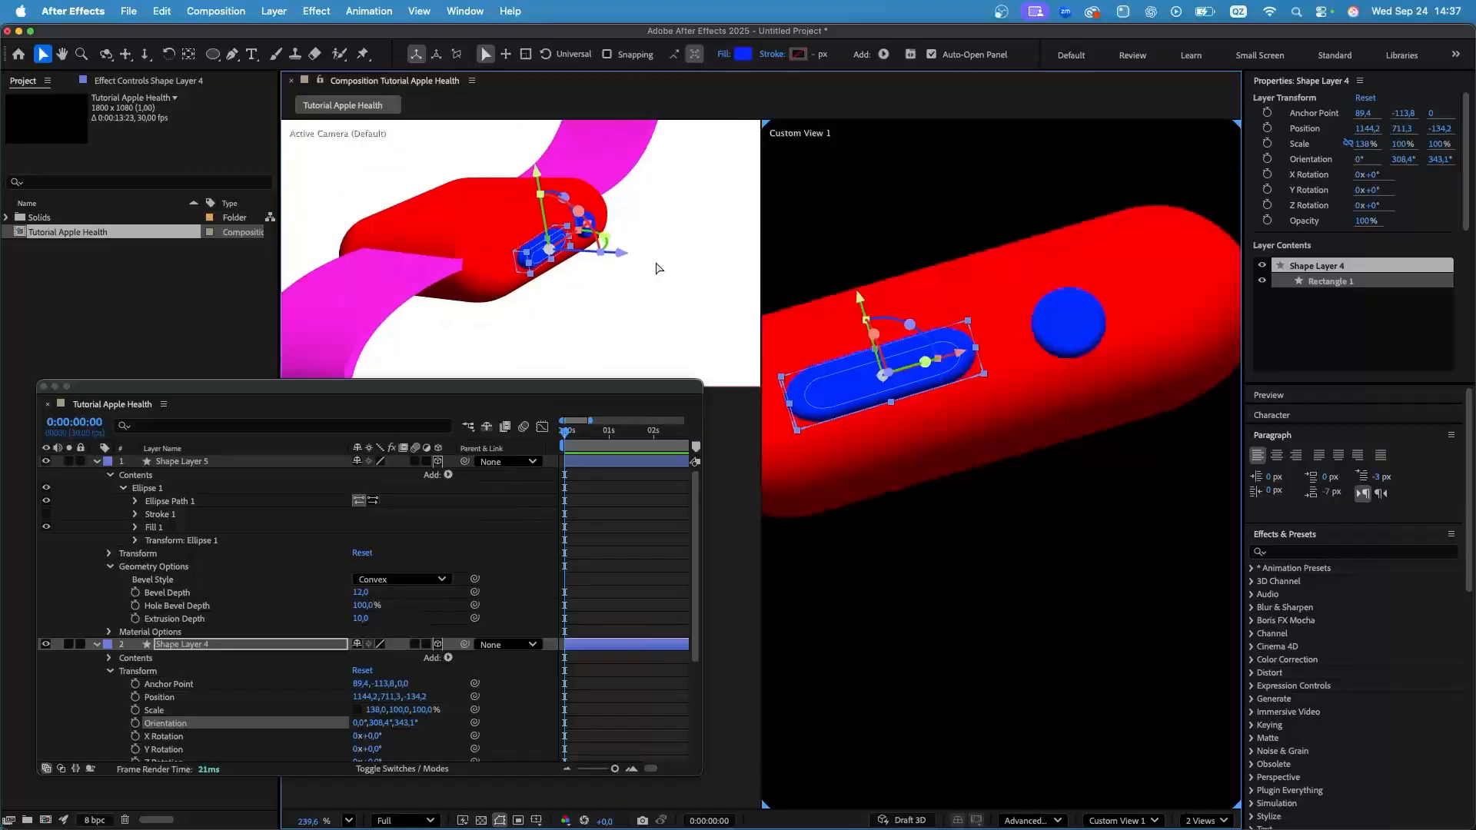
drag(911, 325, 913, 326)
click(576, 292)
scroll(631, 215, up, 4)
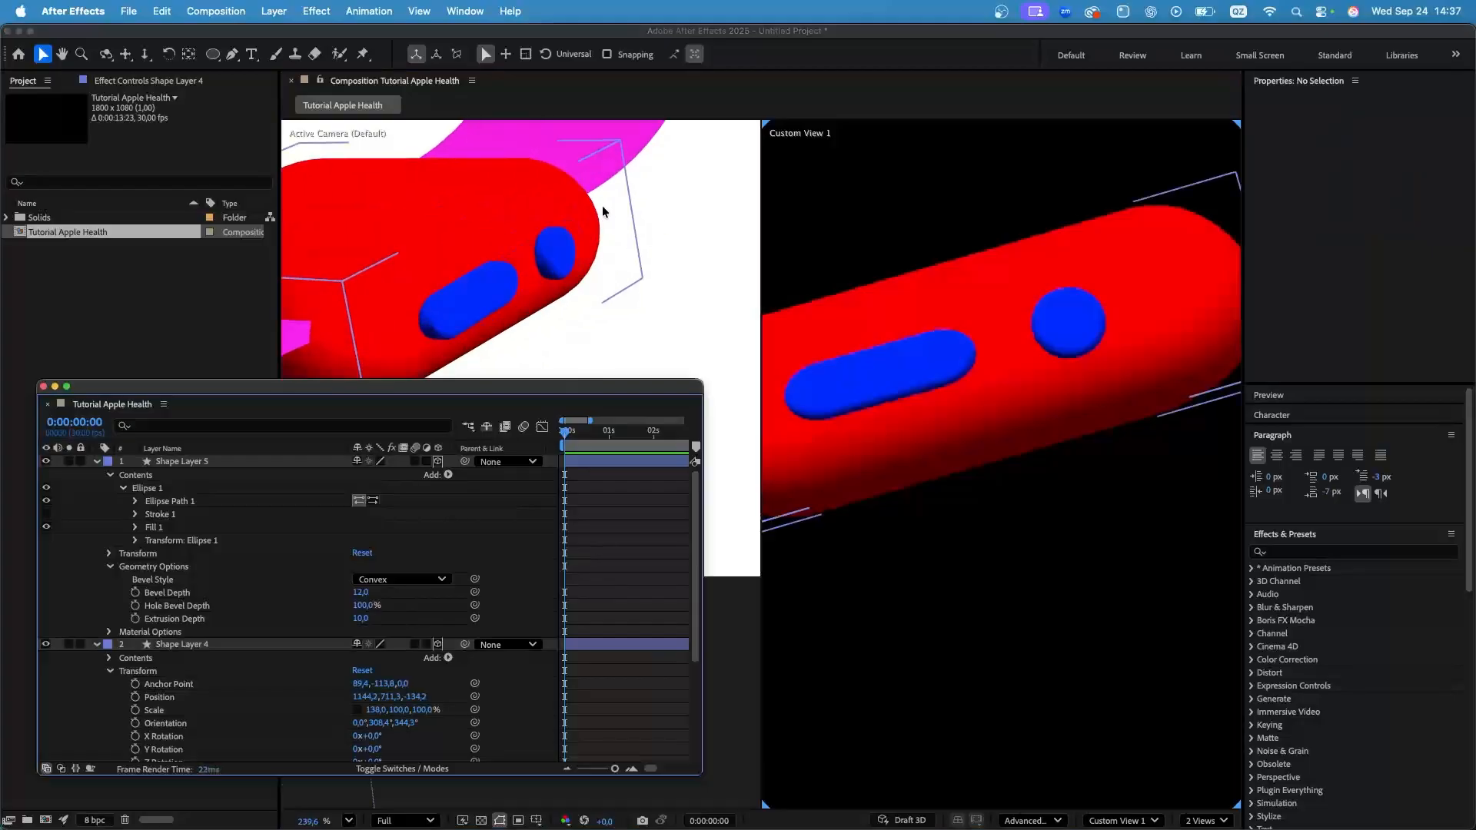
Switch the composition to a single view and move the timeline window clear of the watch.
click(1205, 821)
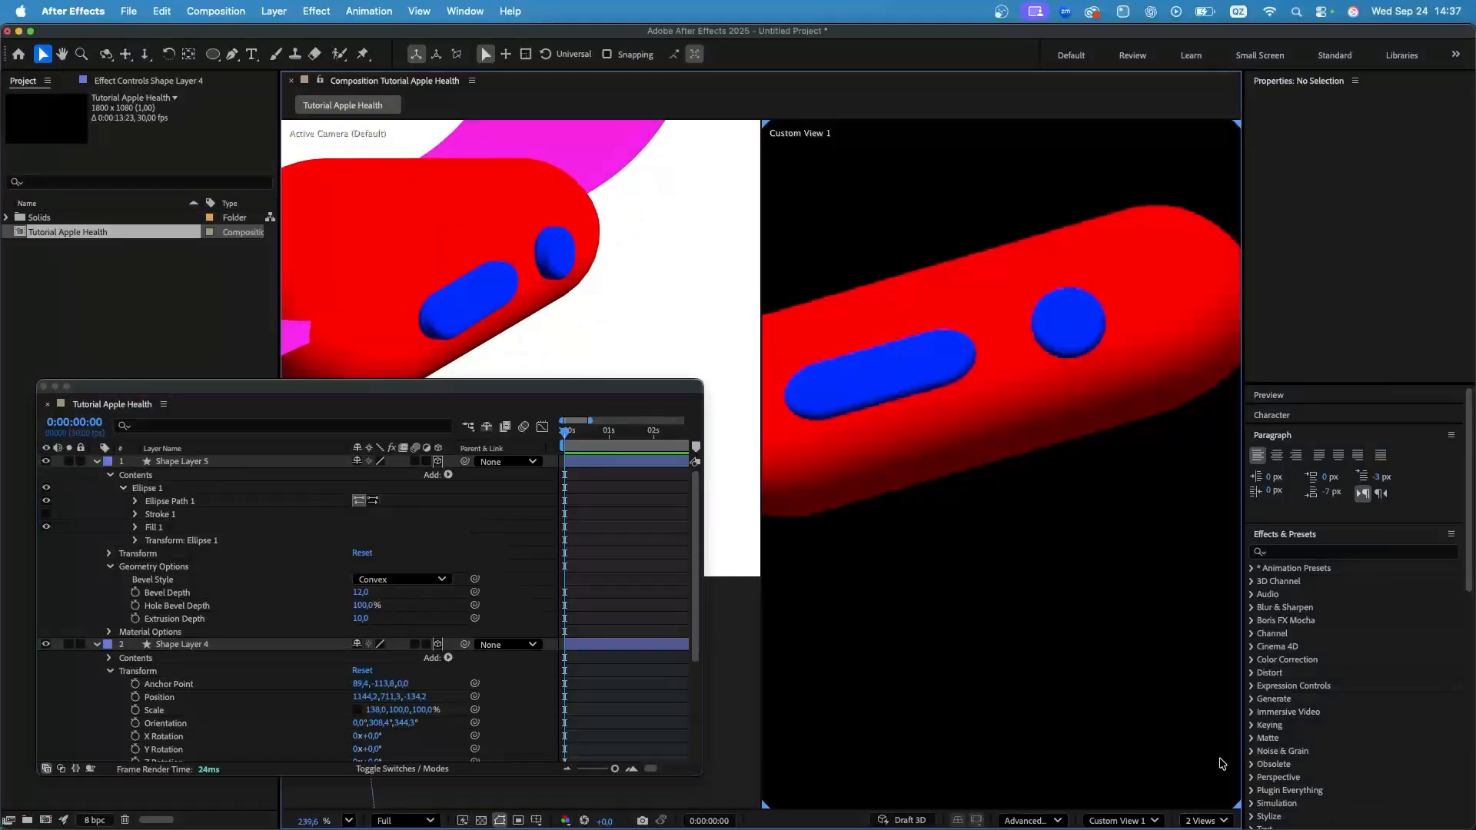
click(1213, 735)
scroll(866, 438, down, 10)
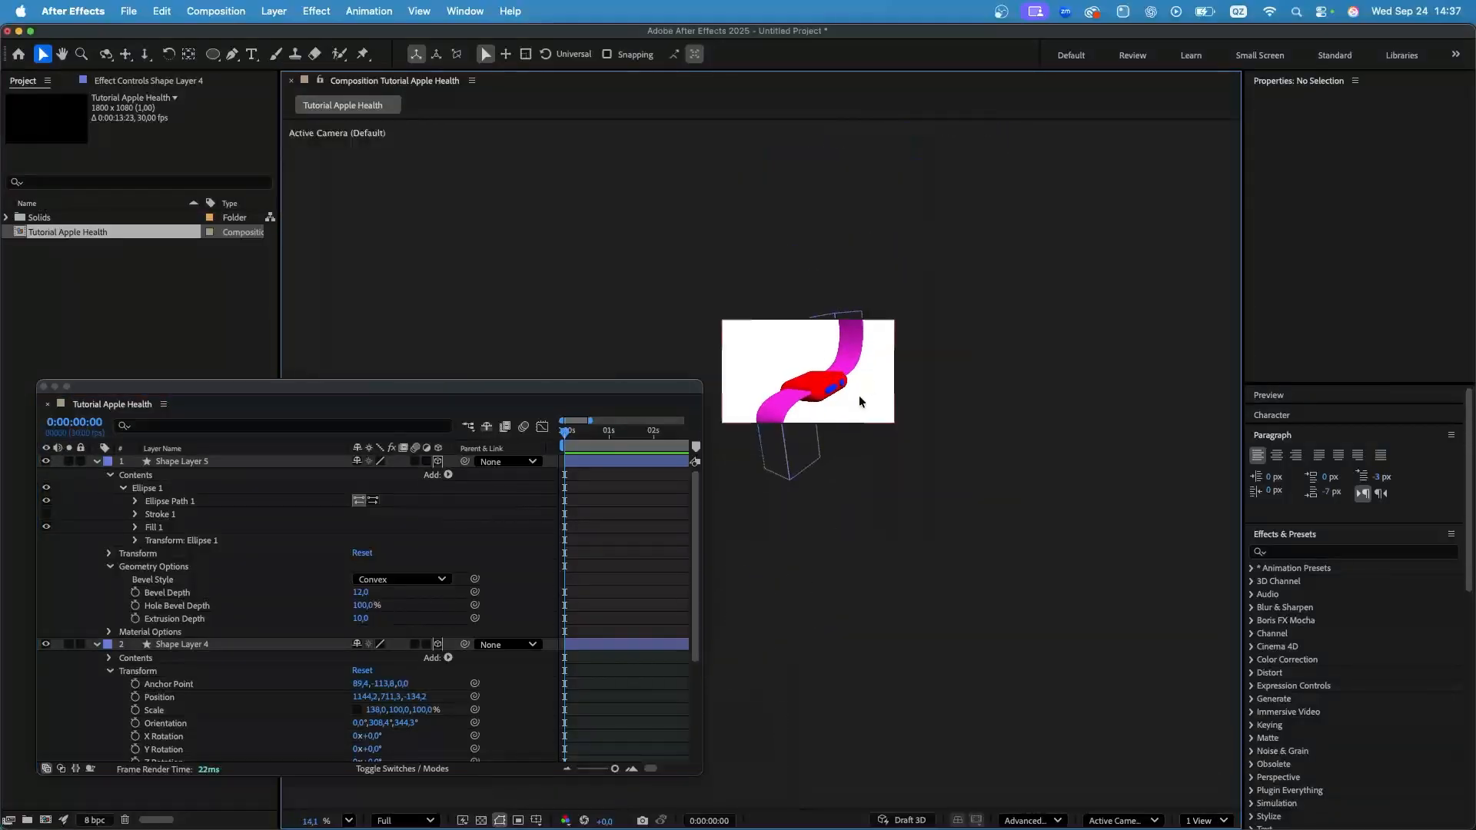
drag(442, 398, 775, 455)
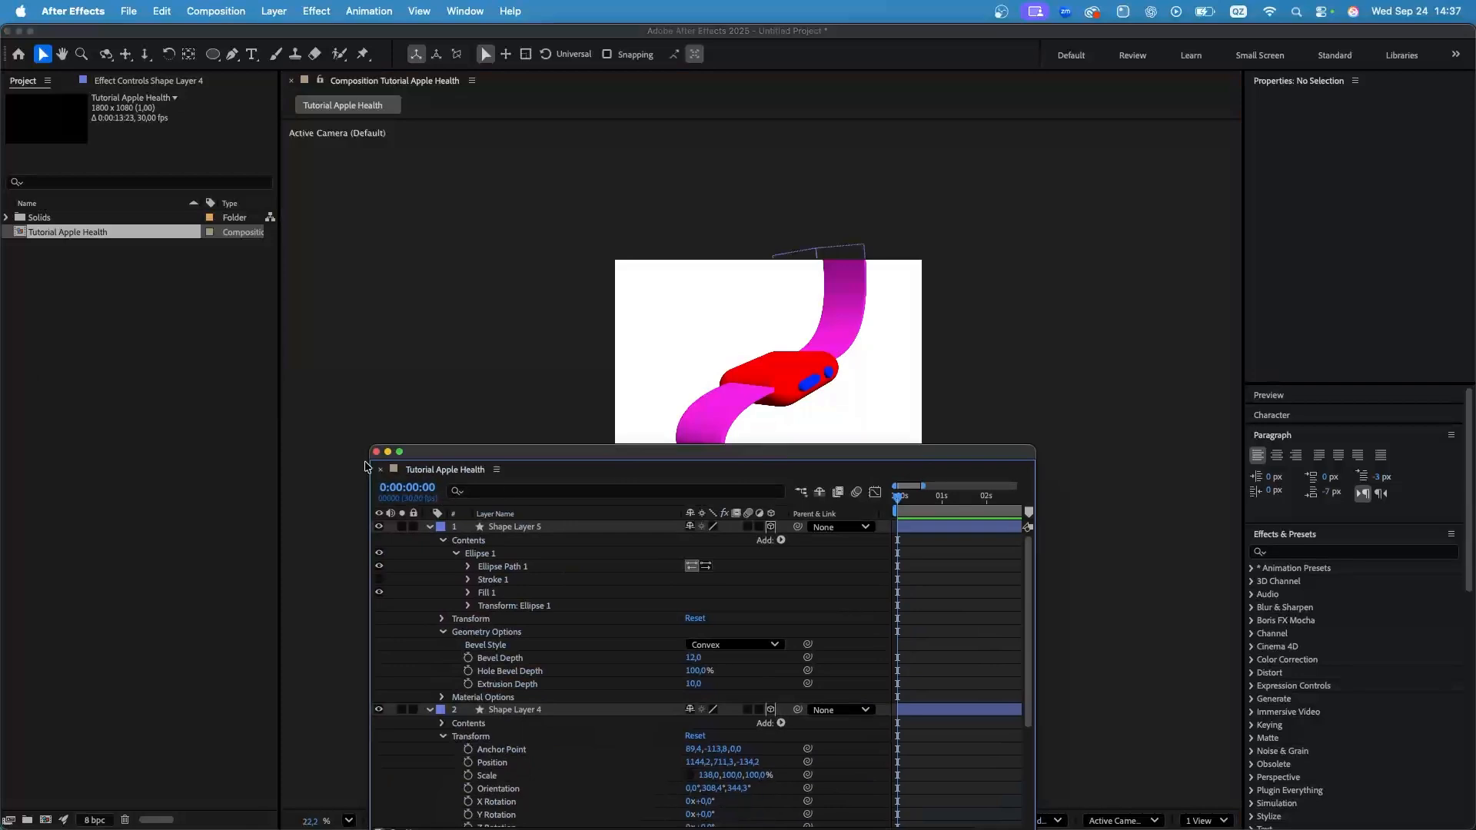
drag(574, 445, 572, 513)
scroll(847, 367, up, 5)
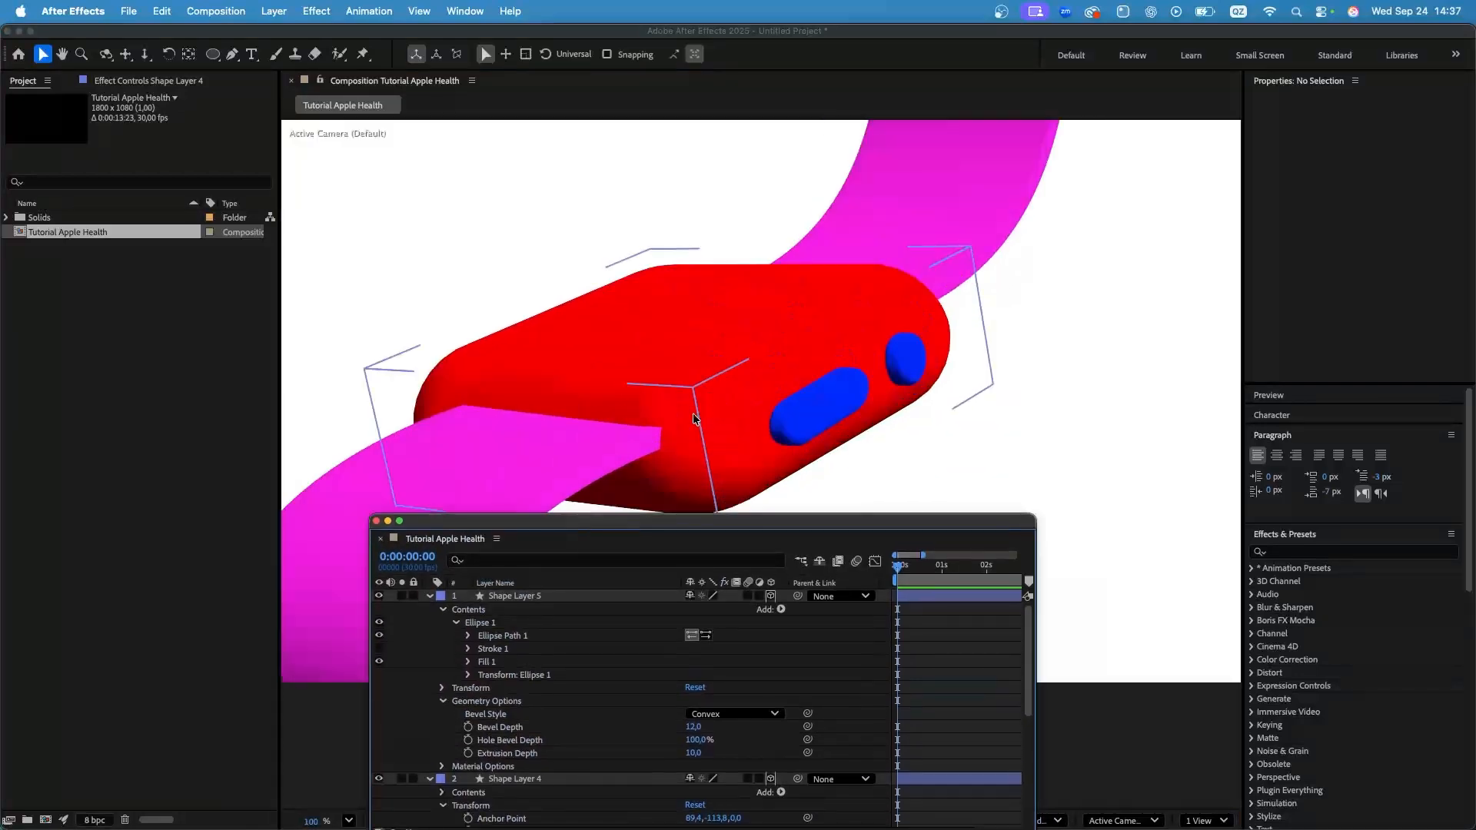
scroll(787, 385, down, 4)
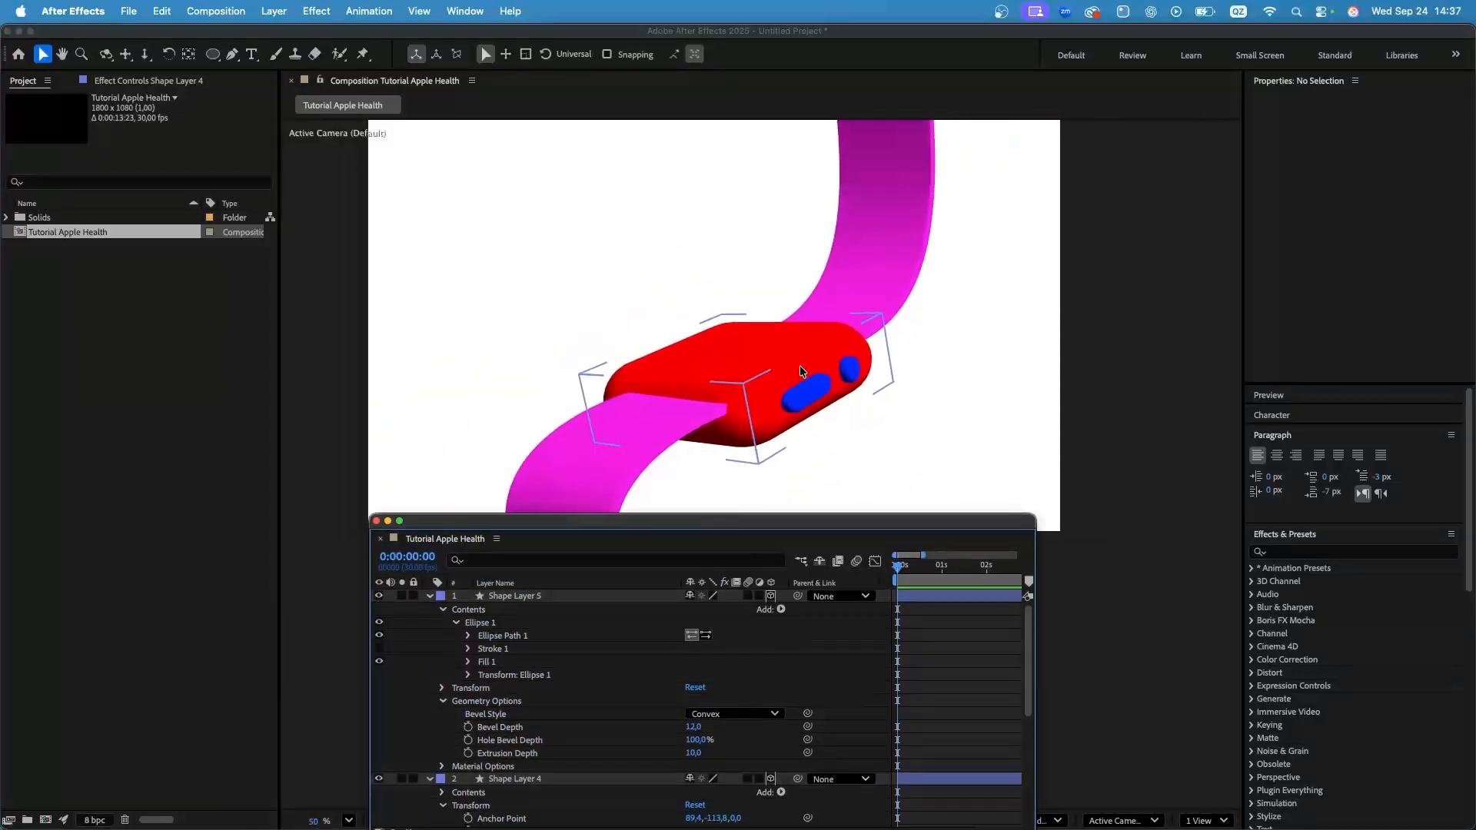
Collapse all the shape layers' properties and widen and reposition the timeline window so it sits clear of the watch.
scroll(787, 355, up, 2)
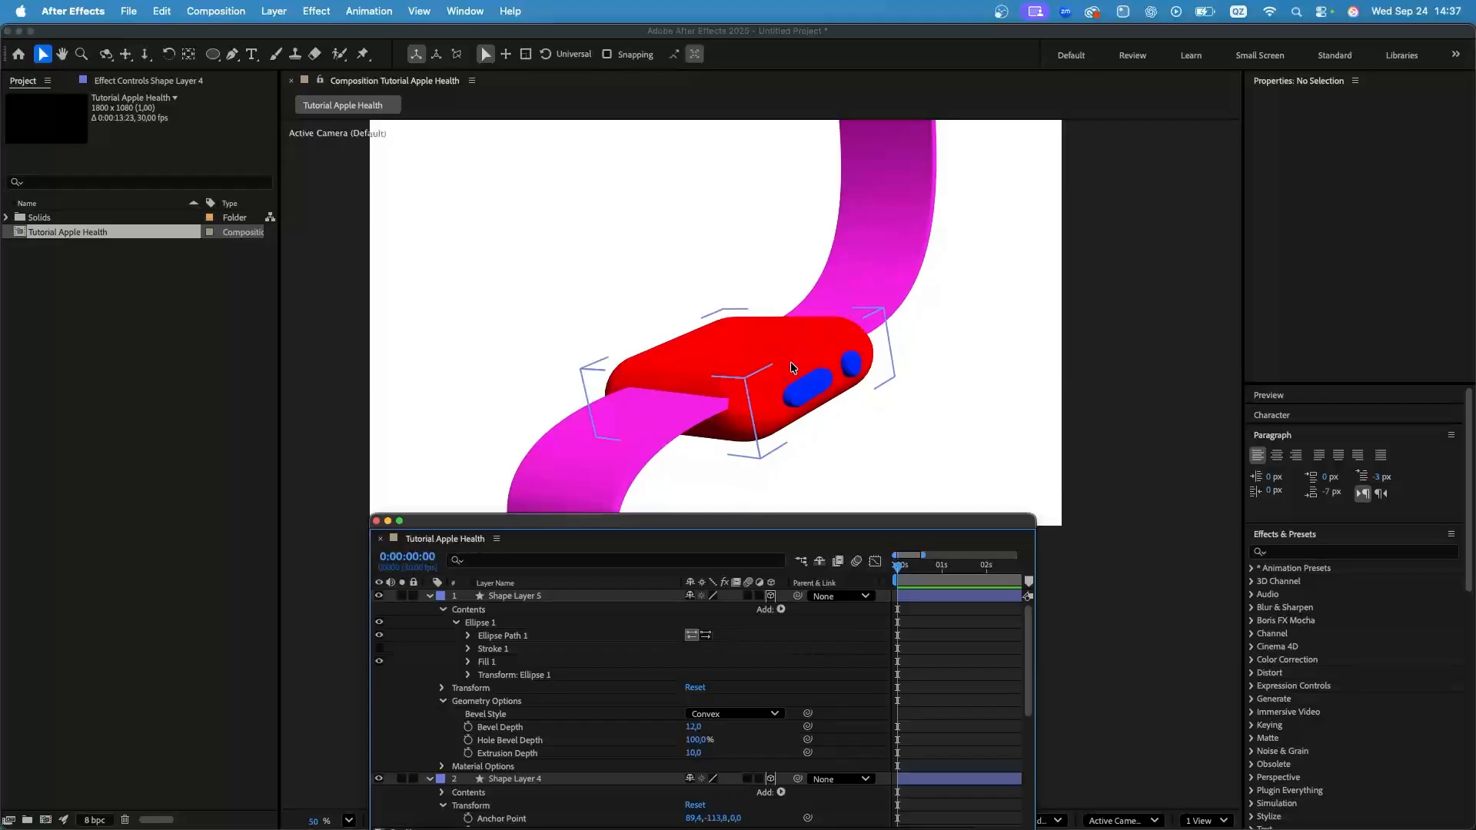
click(429, 599)
click(429, 609)
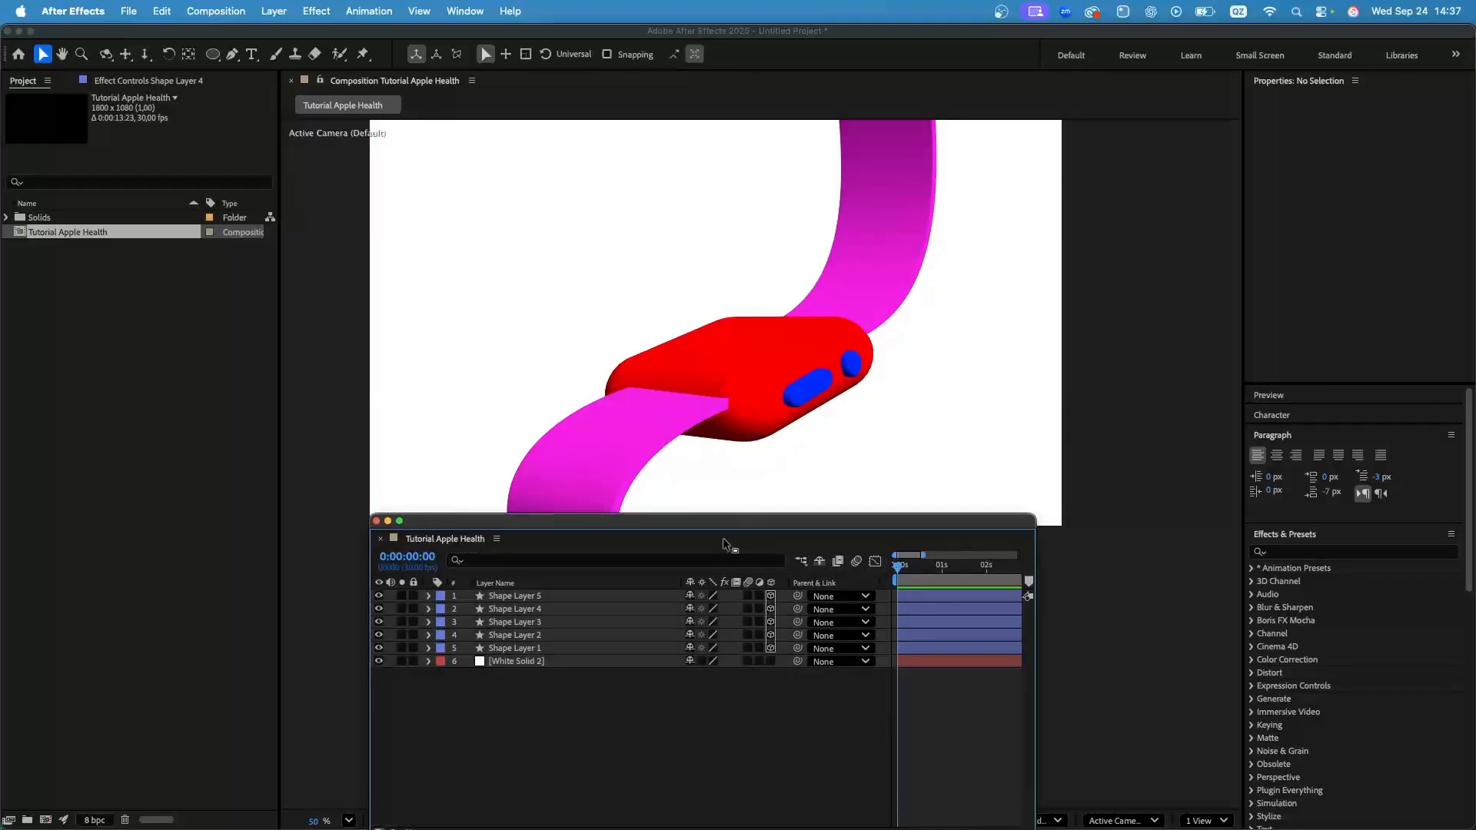
scroll(827, 284, down, 3)
scroll(845, 297, up, 3)
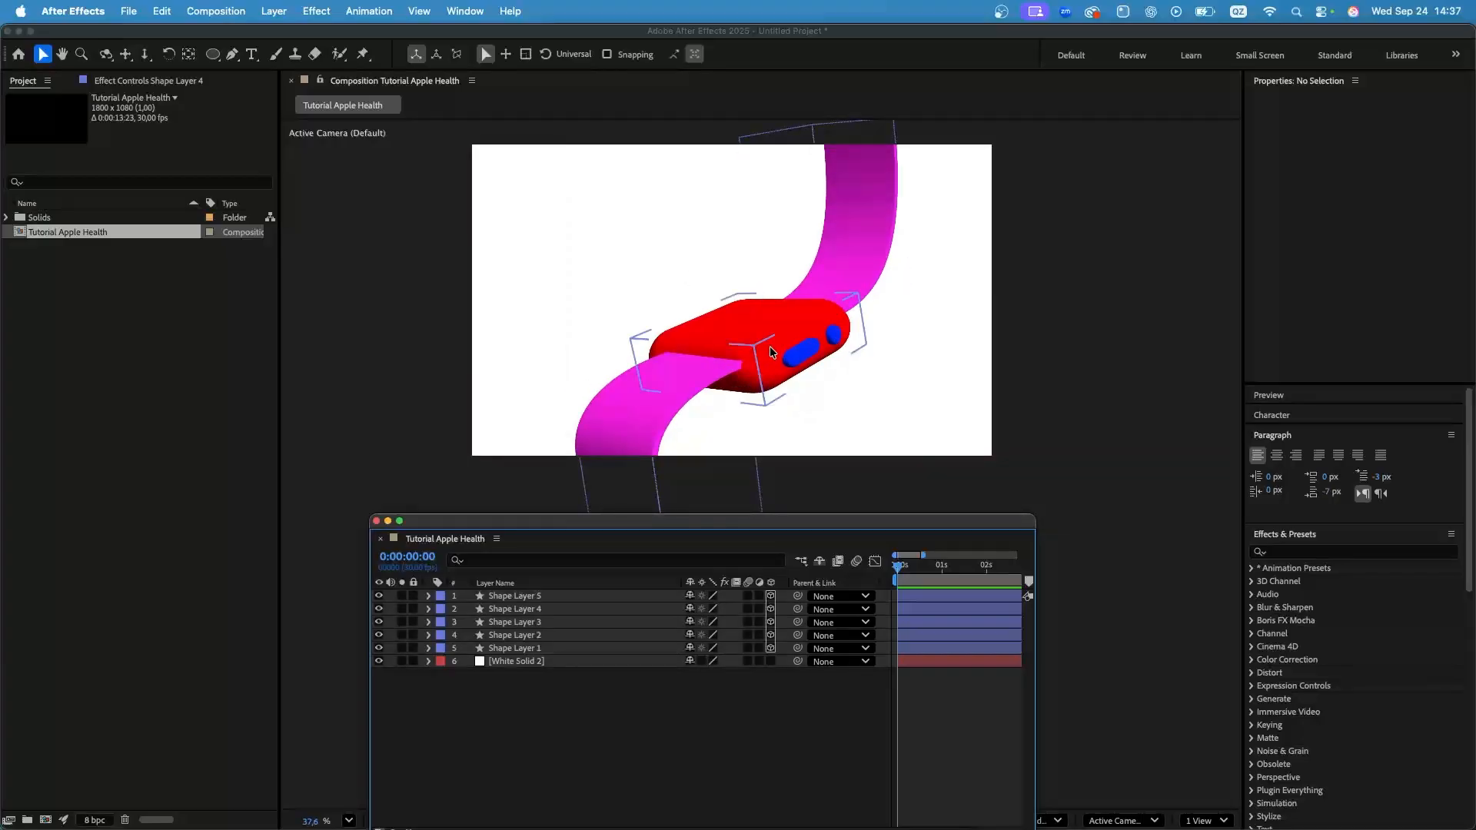
drag(1034, 516, 1395, 524)
drag(680, 591, 544, 597)
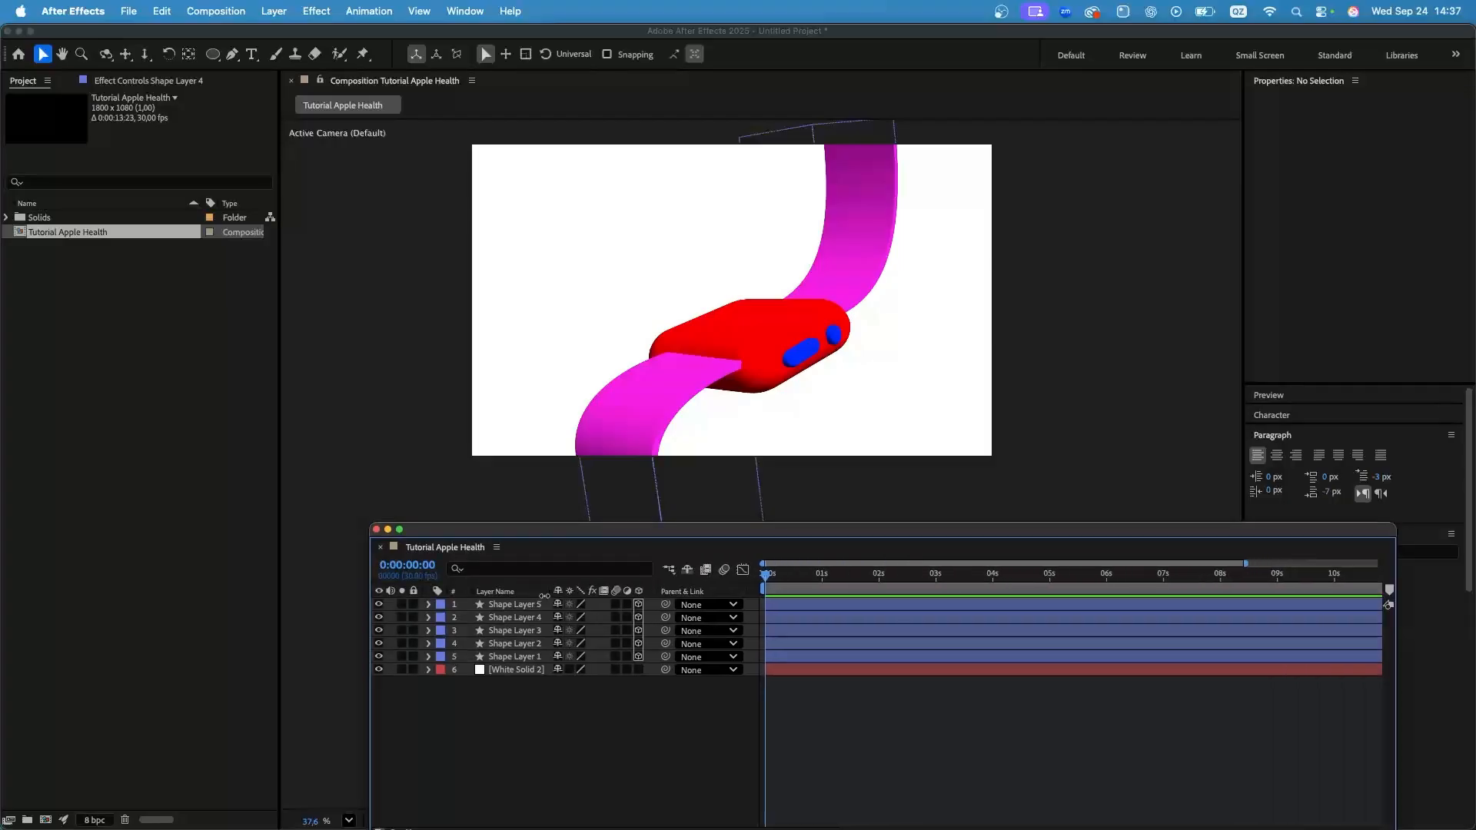
drag(590, 538, 434, 493)
Add a null object to the composition and make it a 3D layer.
right_click(402, 677)
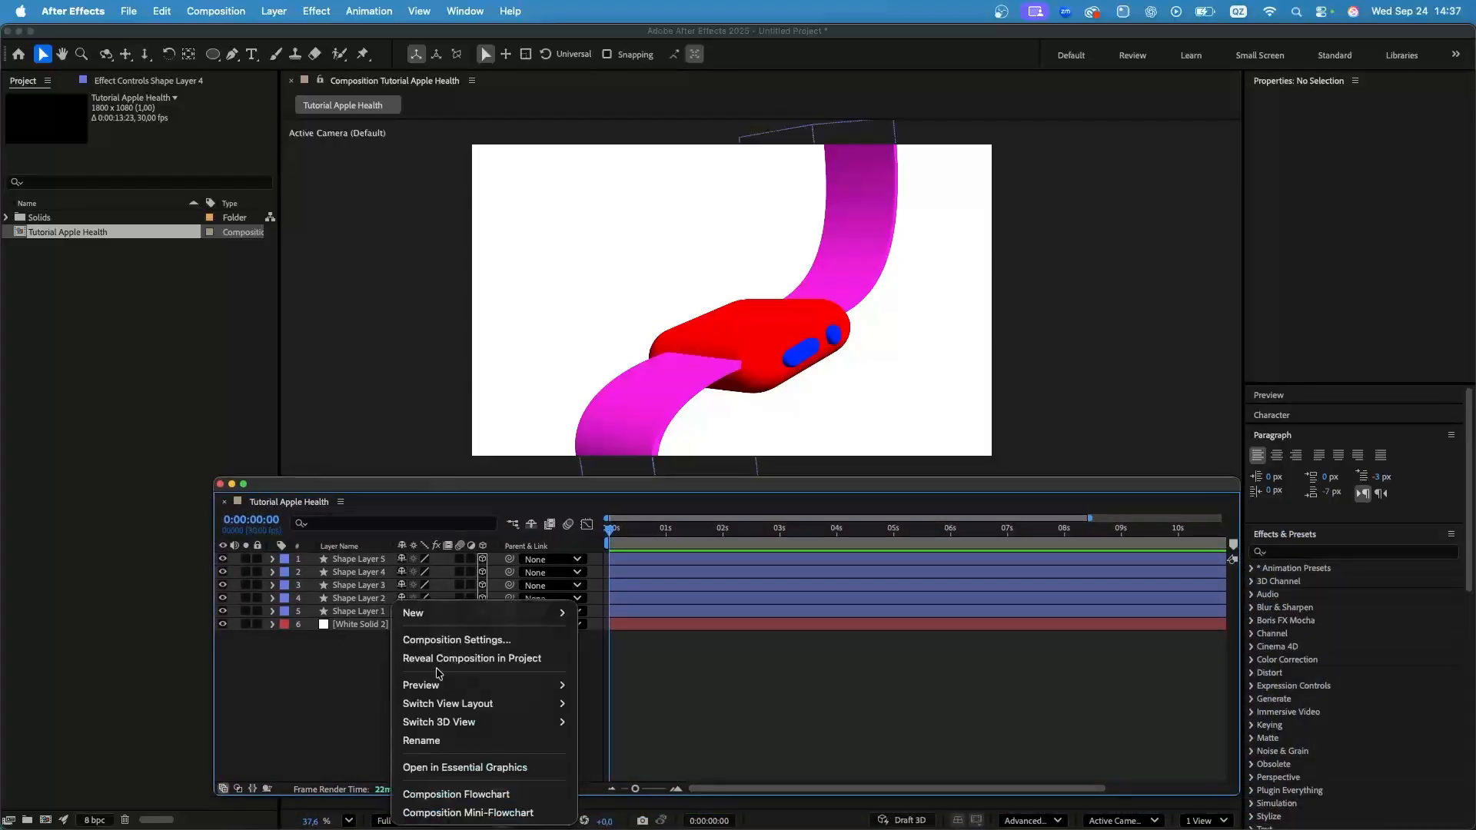
mouse_move(456, 613)
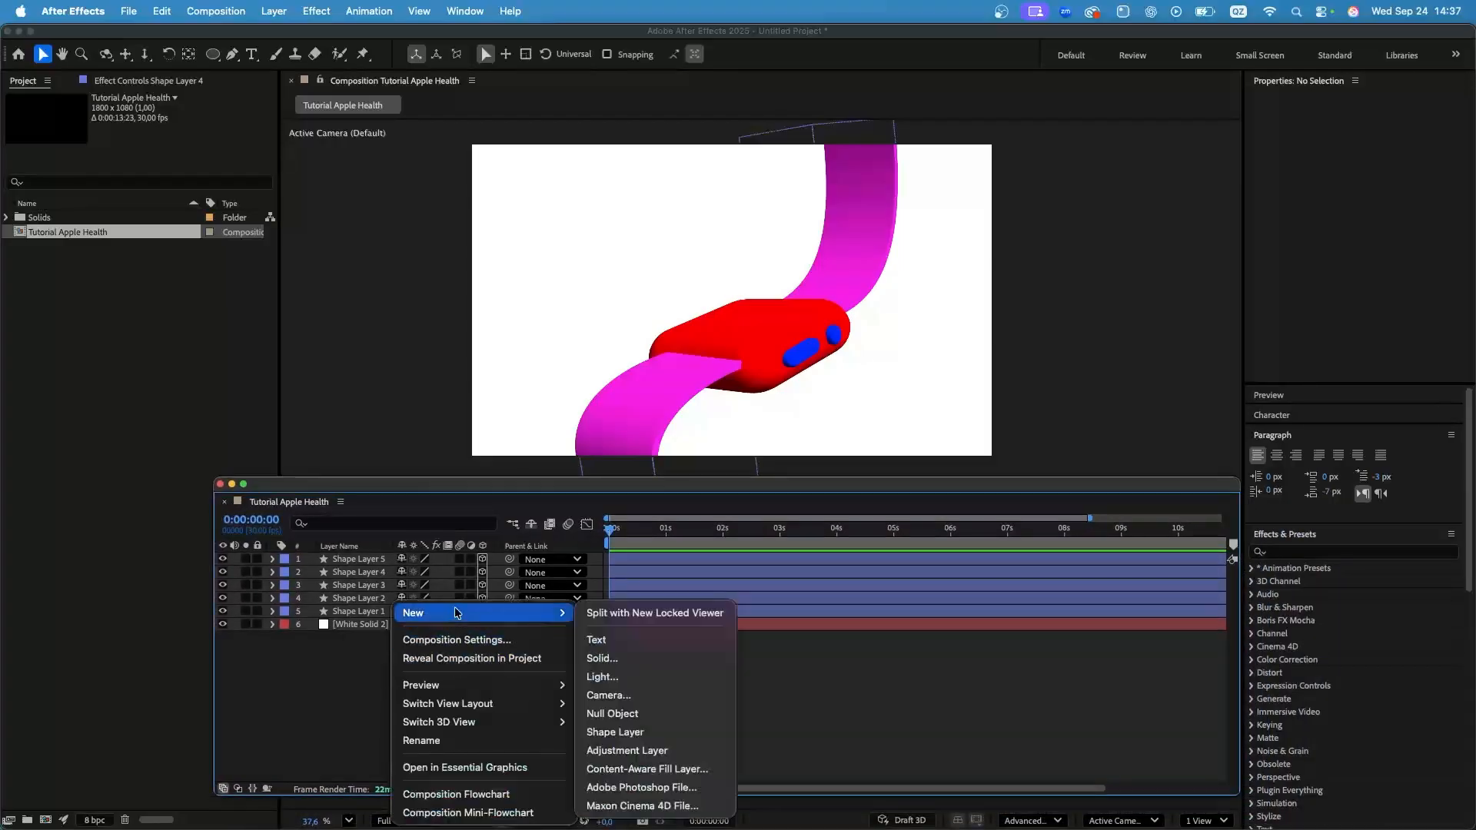
click(680, 714)
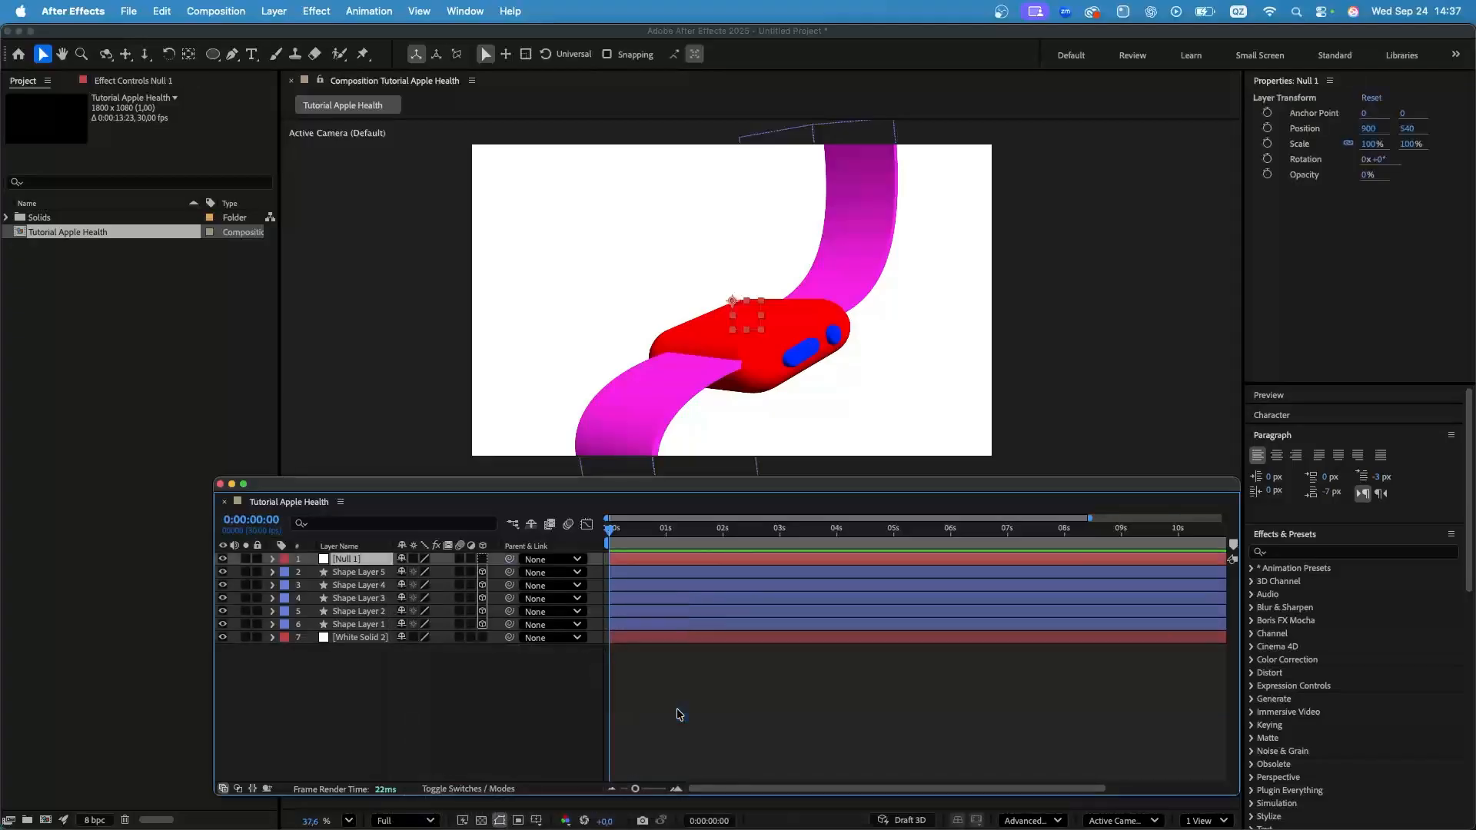
click(483, 559)
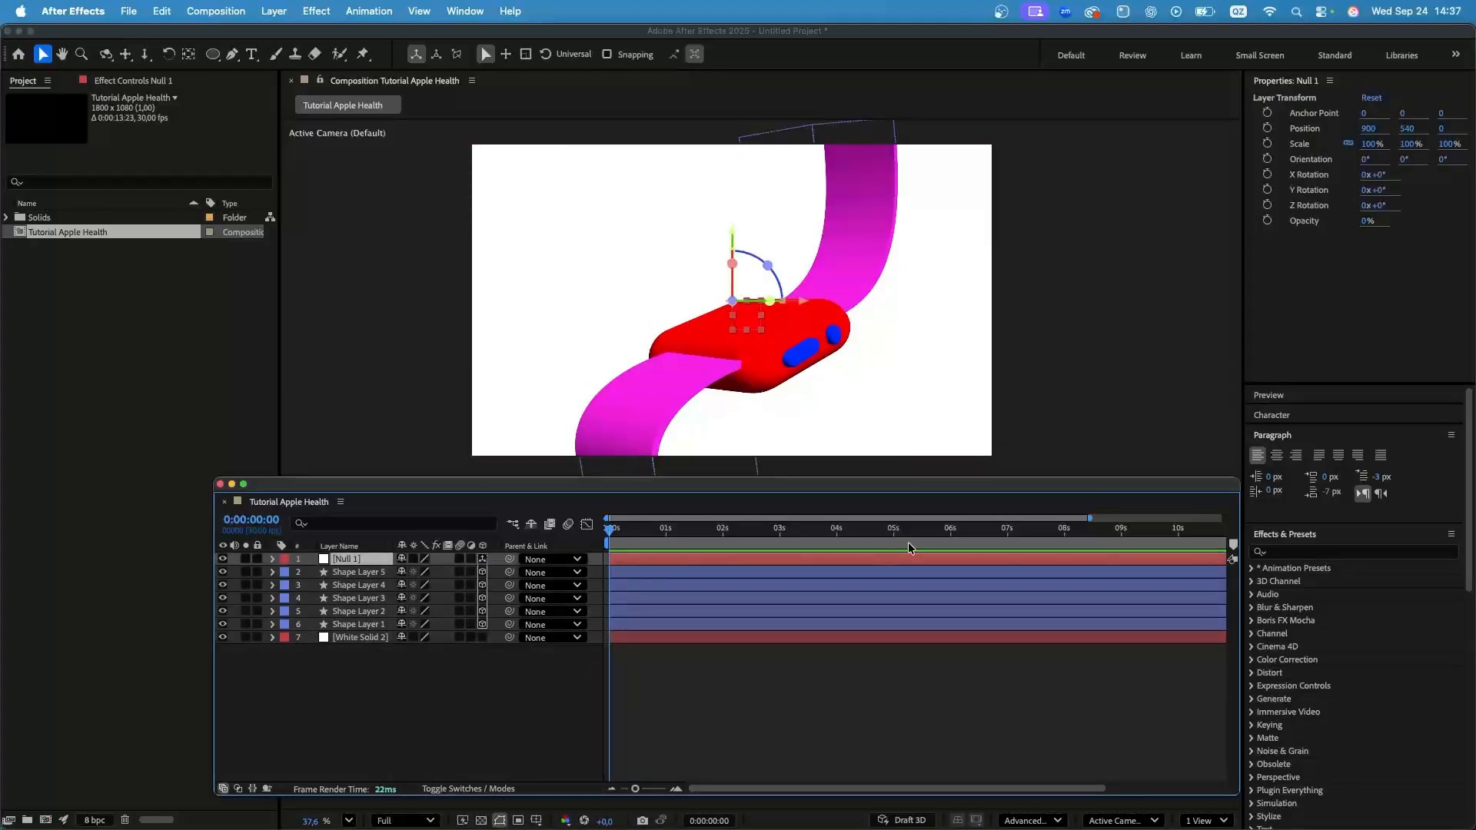
Switch to two views and turn the null object to a Y orientation of 39°, placing it at about 937, 540, 45.
drag(888, 485, 653, 476)
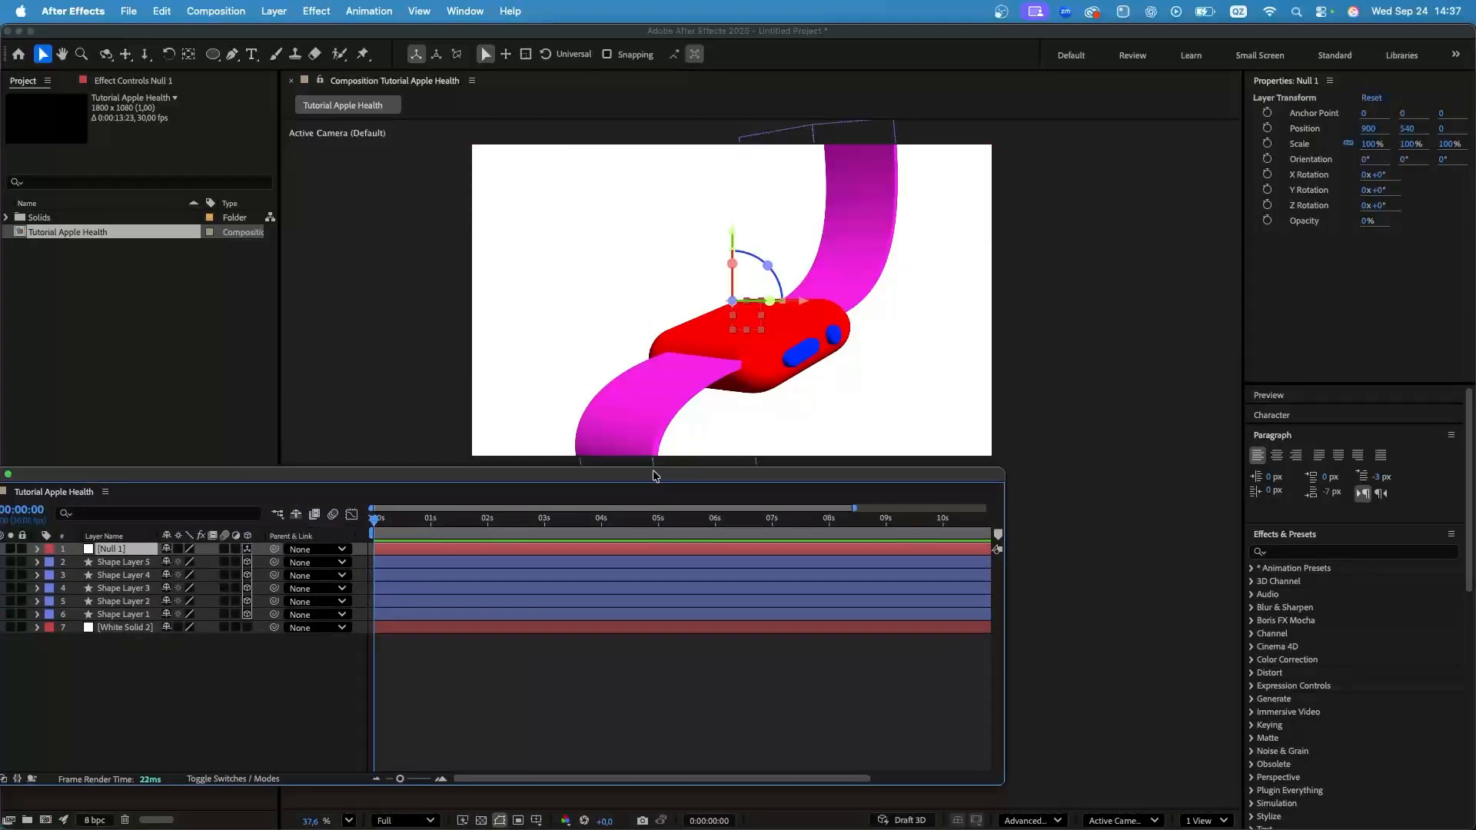
click(1201, 820)
click(1214, 754)
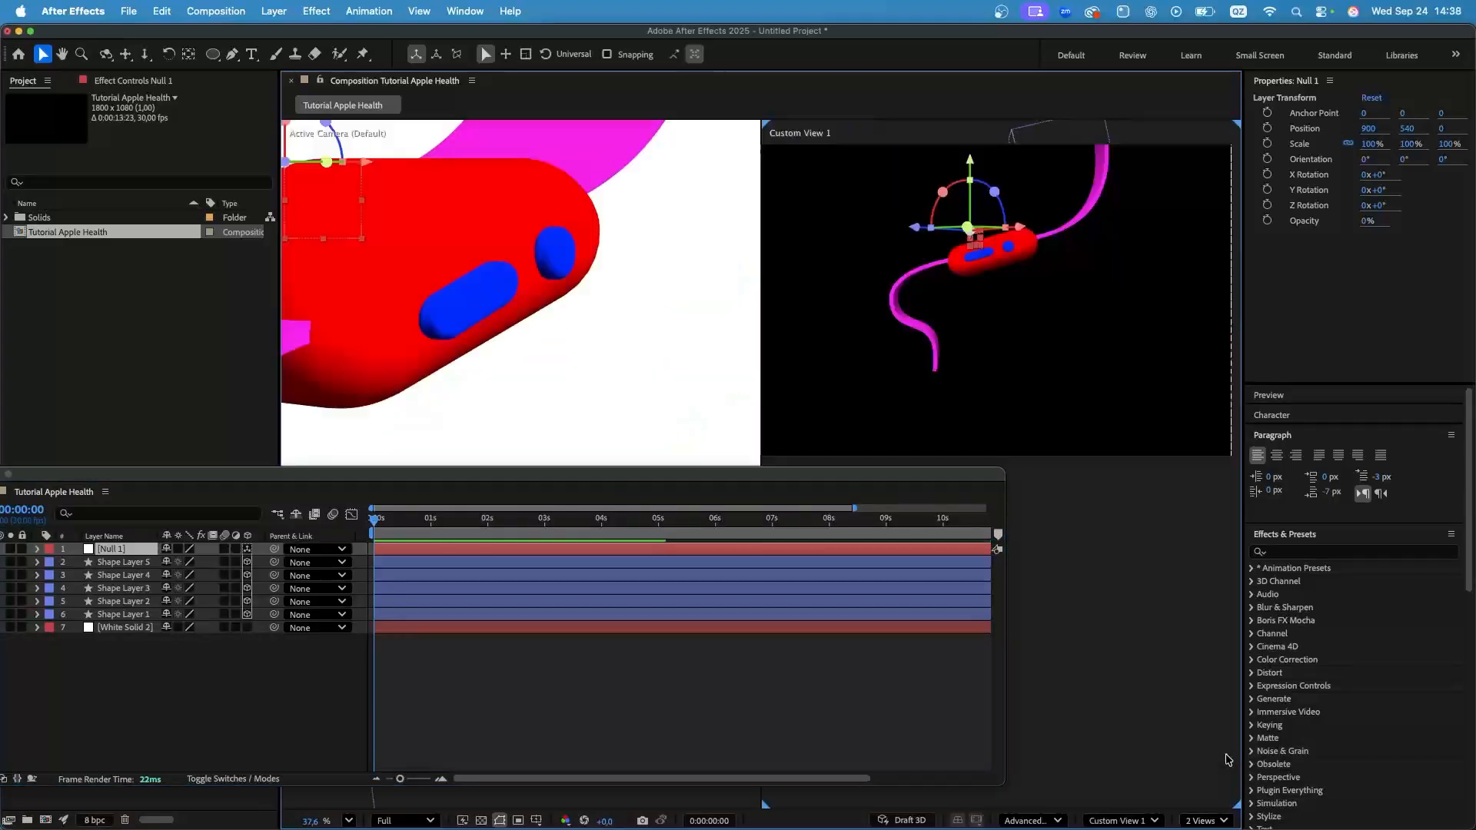
click(106, 56)
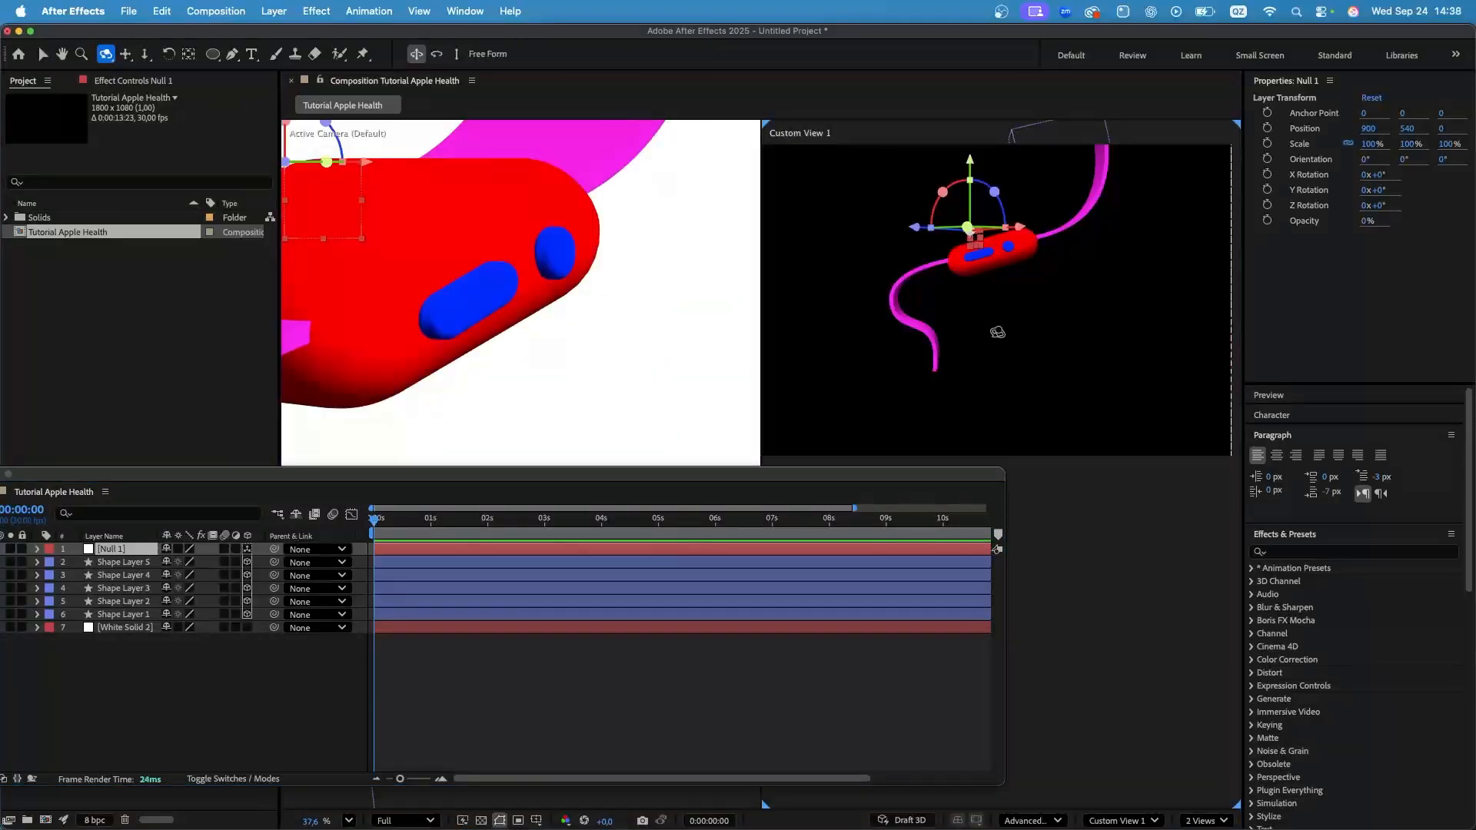
drag(980, 277, 930, 209)
scroll(931, 209, up, 5)
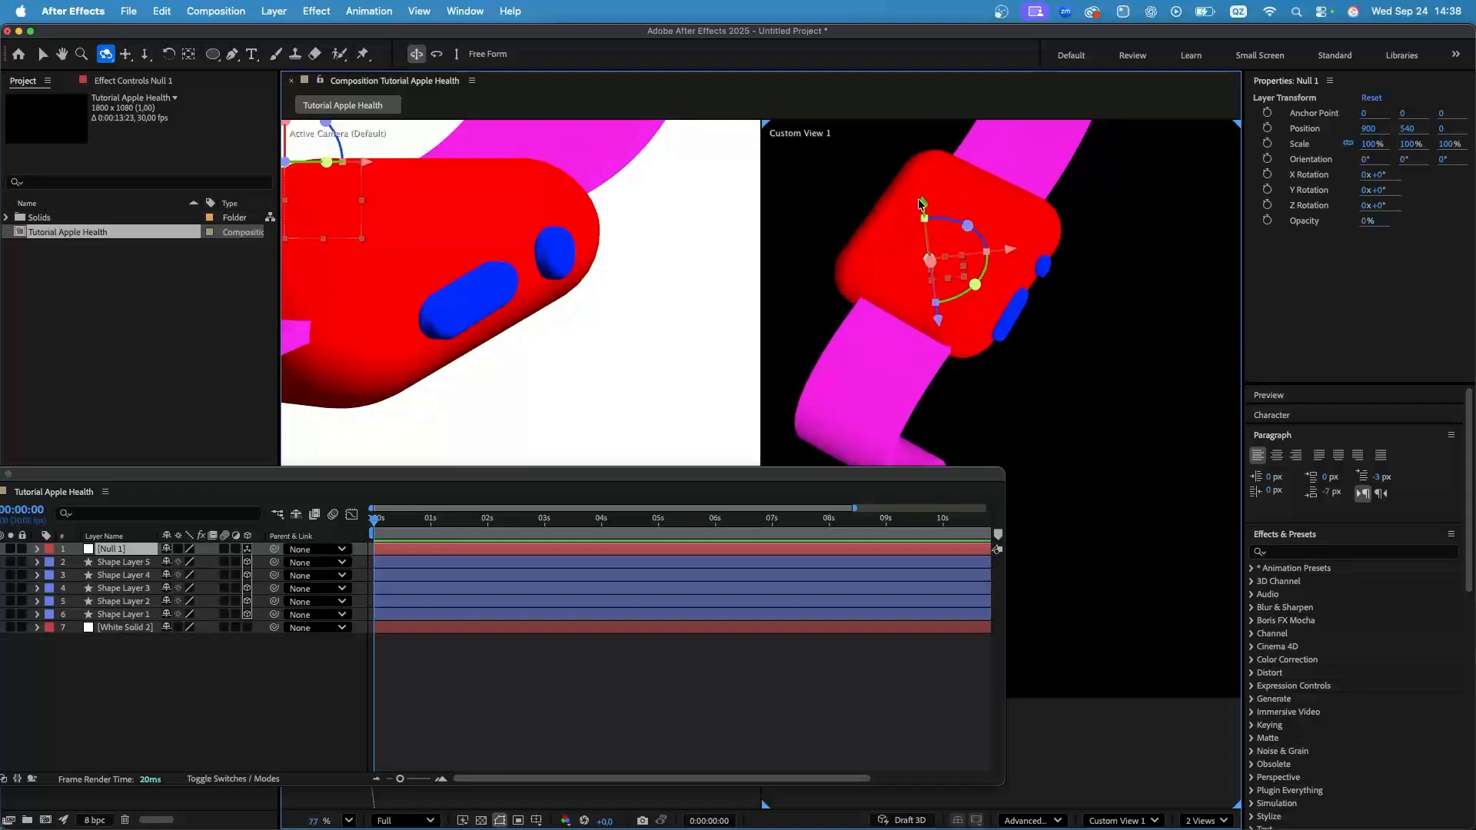
drag(1028, 288, 976, 301)
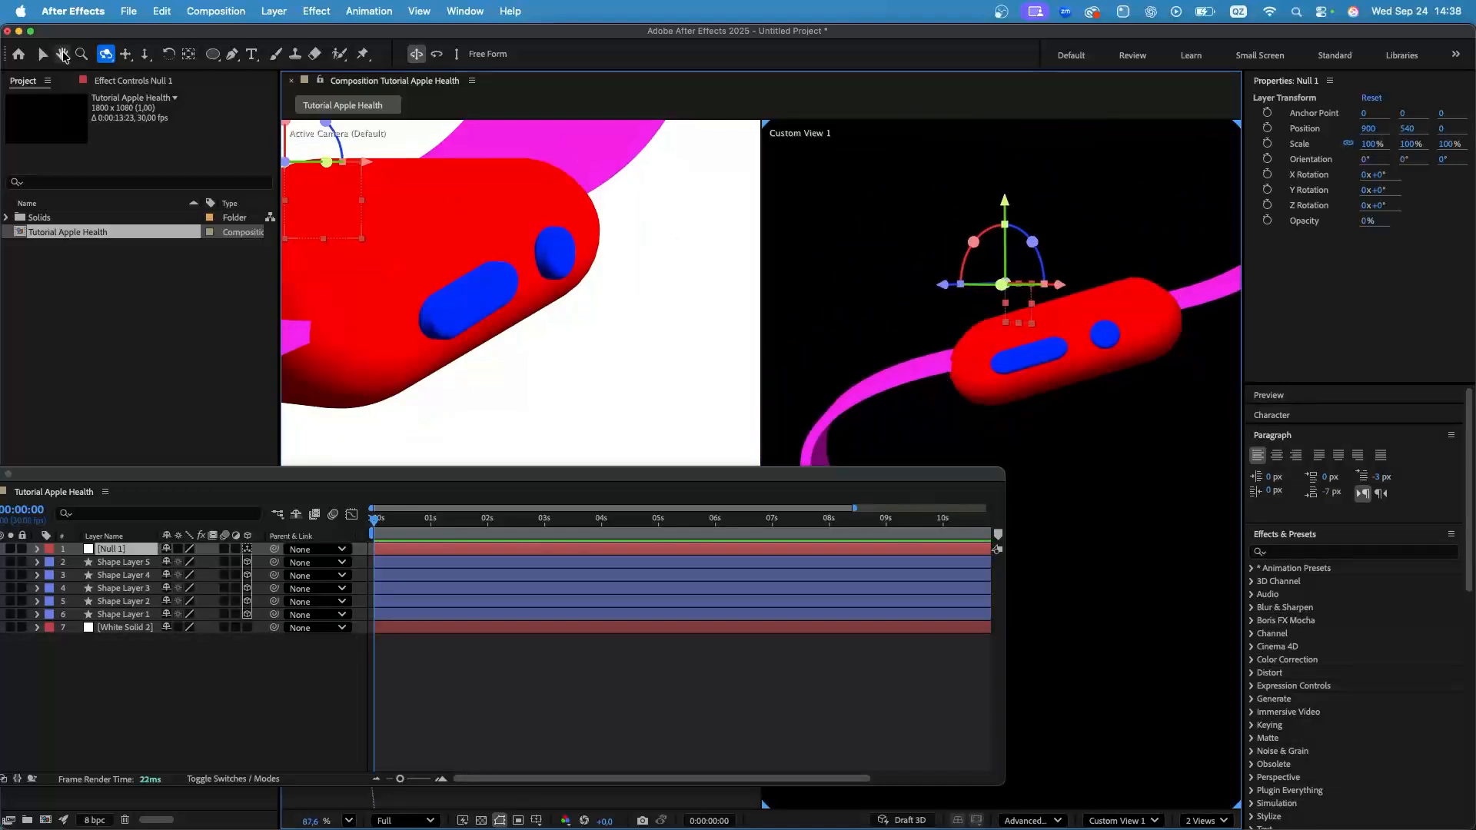
scroll(1000, 354, down, 2)
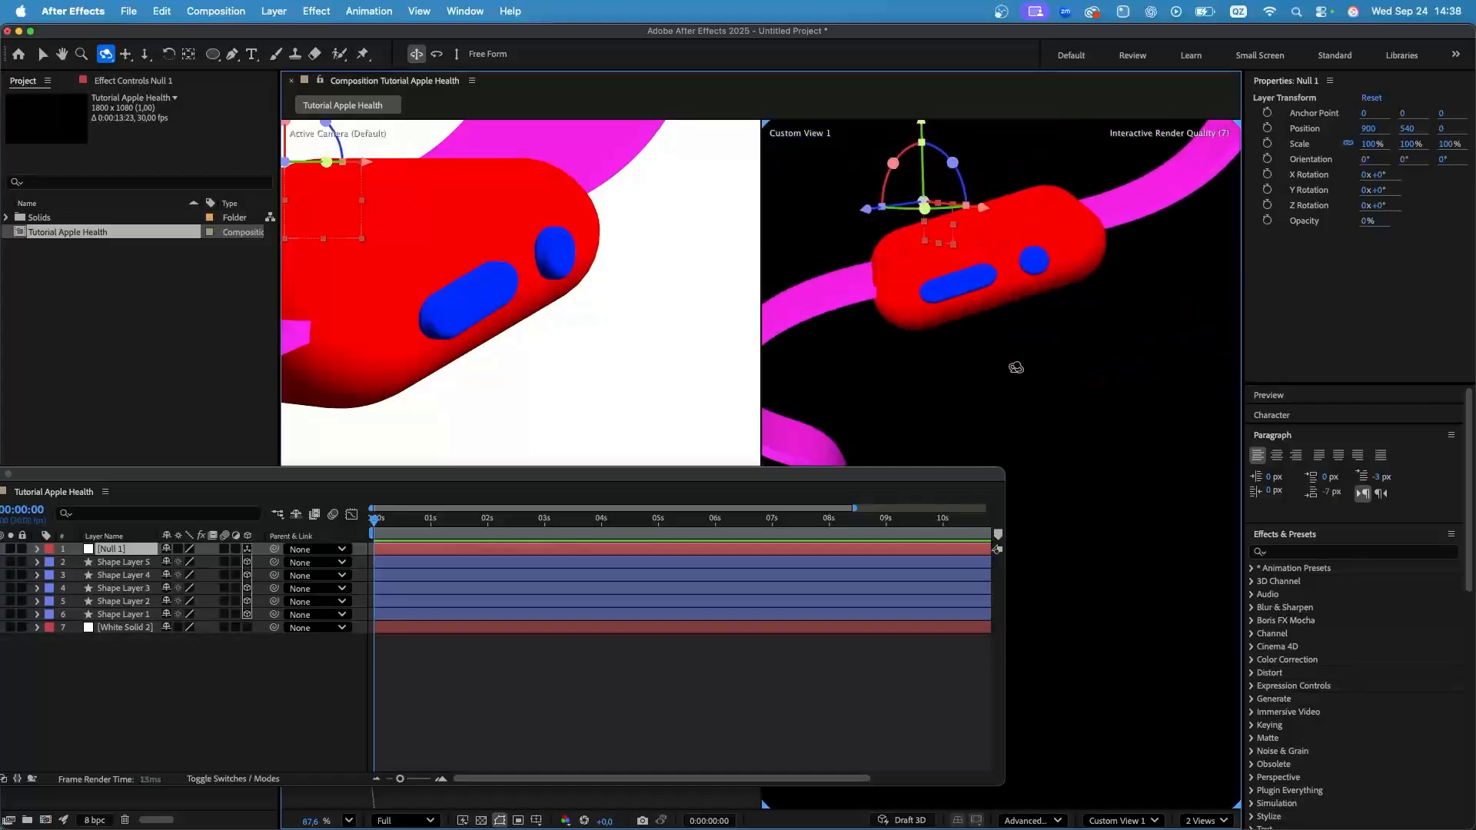
scroll(1021, 352, up, 2)
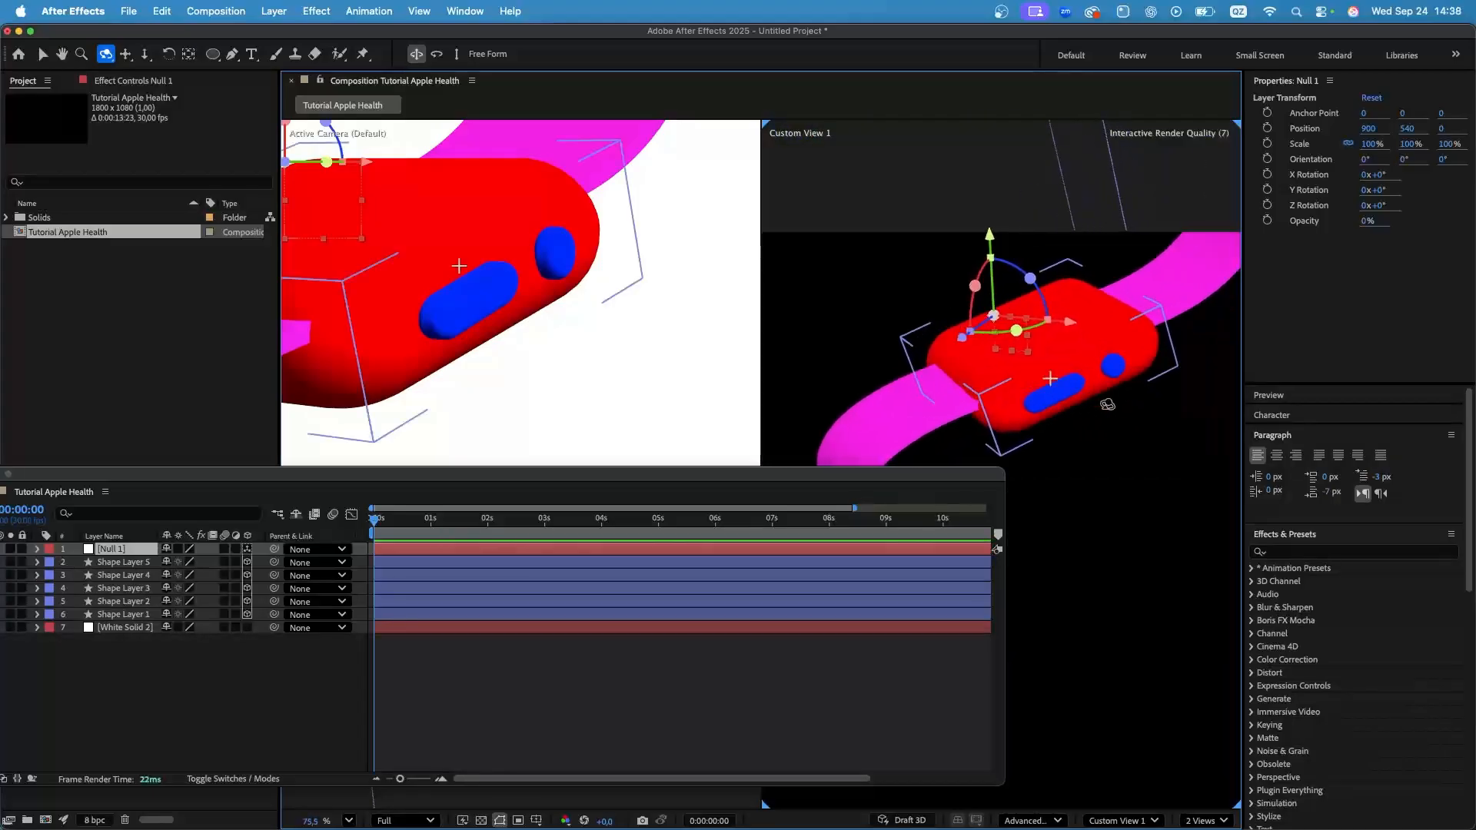
click(42, 54)
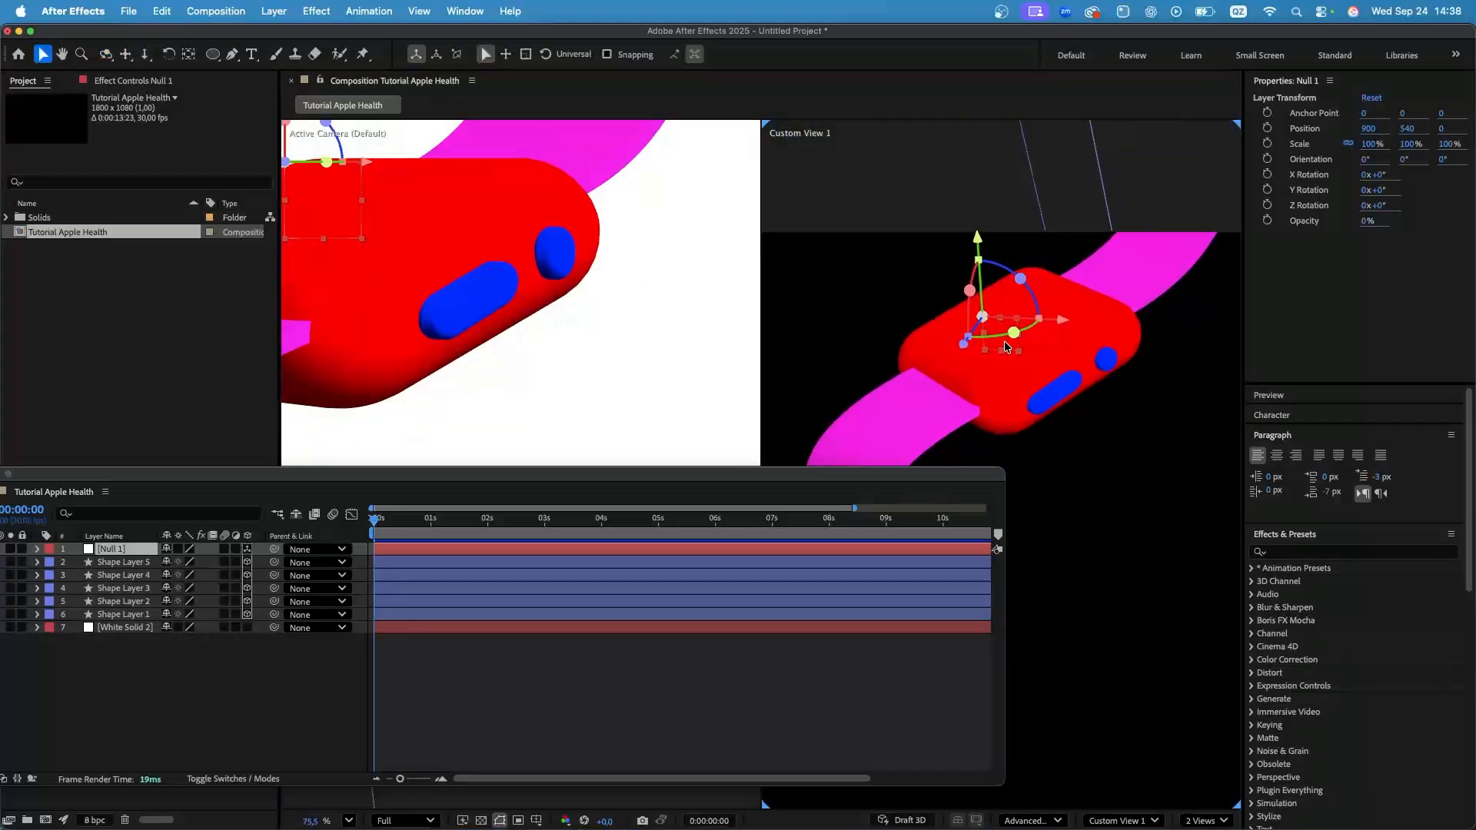
drag(999, 336, 938, 332)
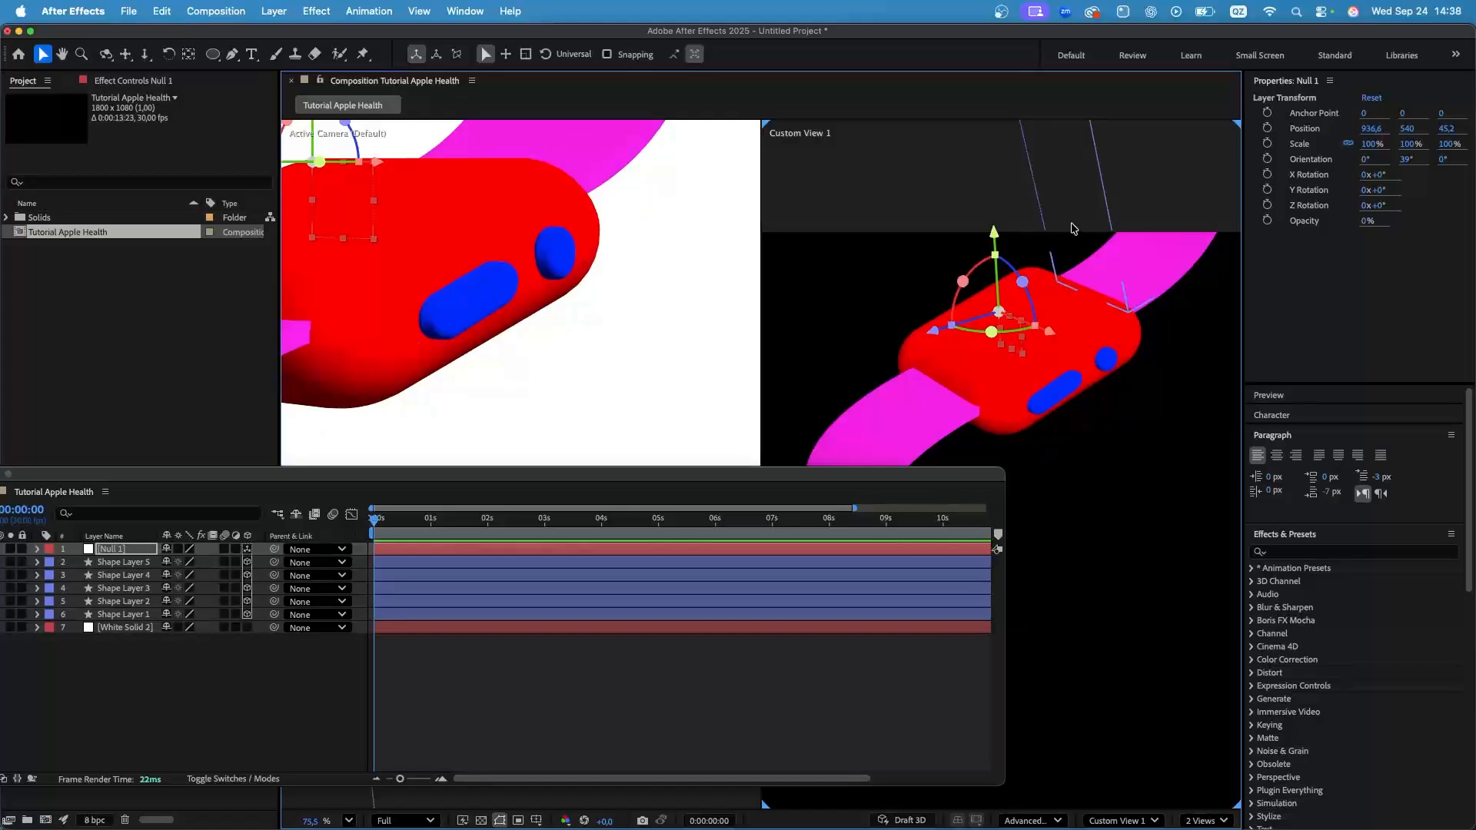
Lower the null object to a Y position of about 559 and undo the extra anchor point shift.
drag(997, 240, 997, 248)
click(189, 54)
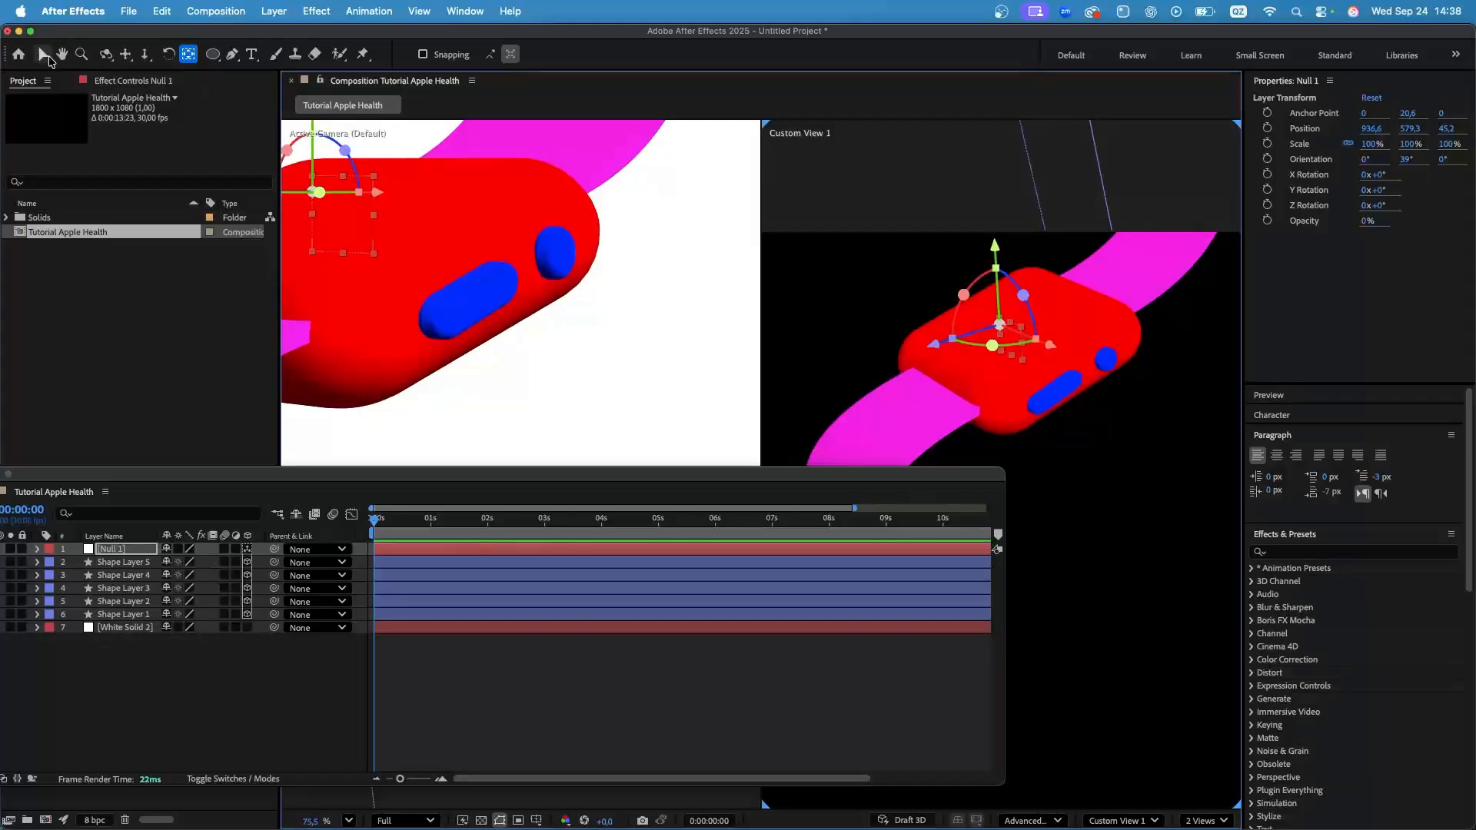
key(super+z)
click(43, 55)
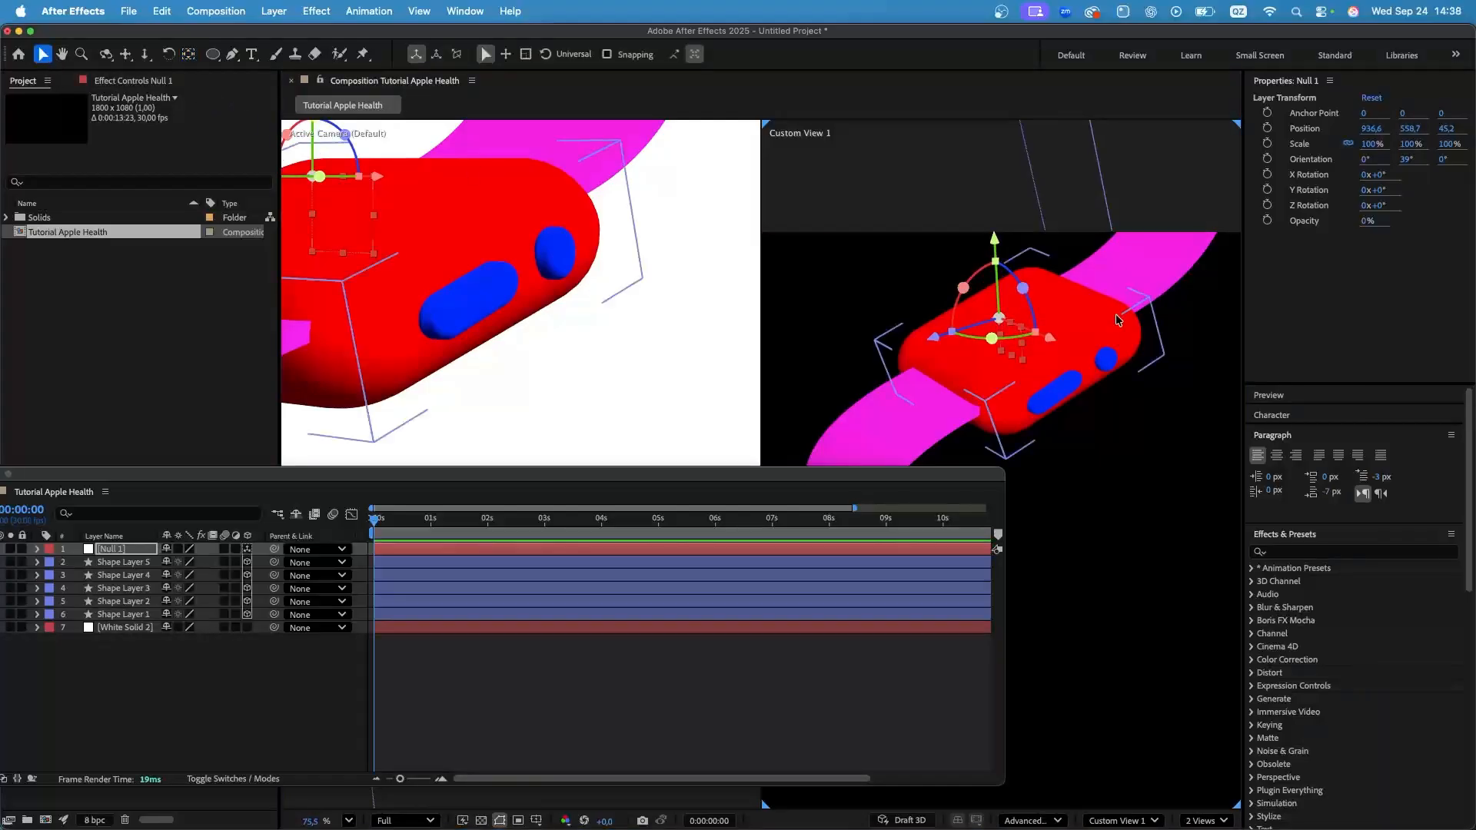
Centre the null object inside the red watch case at about 959, 650, 73, checking it in both views.
scroll(1082, 328, up, 5)
click(106, 53)
drag(953, 381, 849, 261)
click(44, 55)
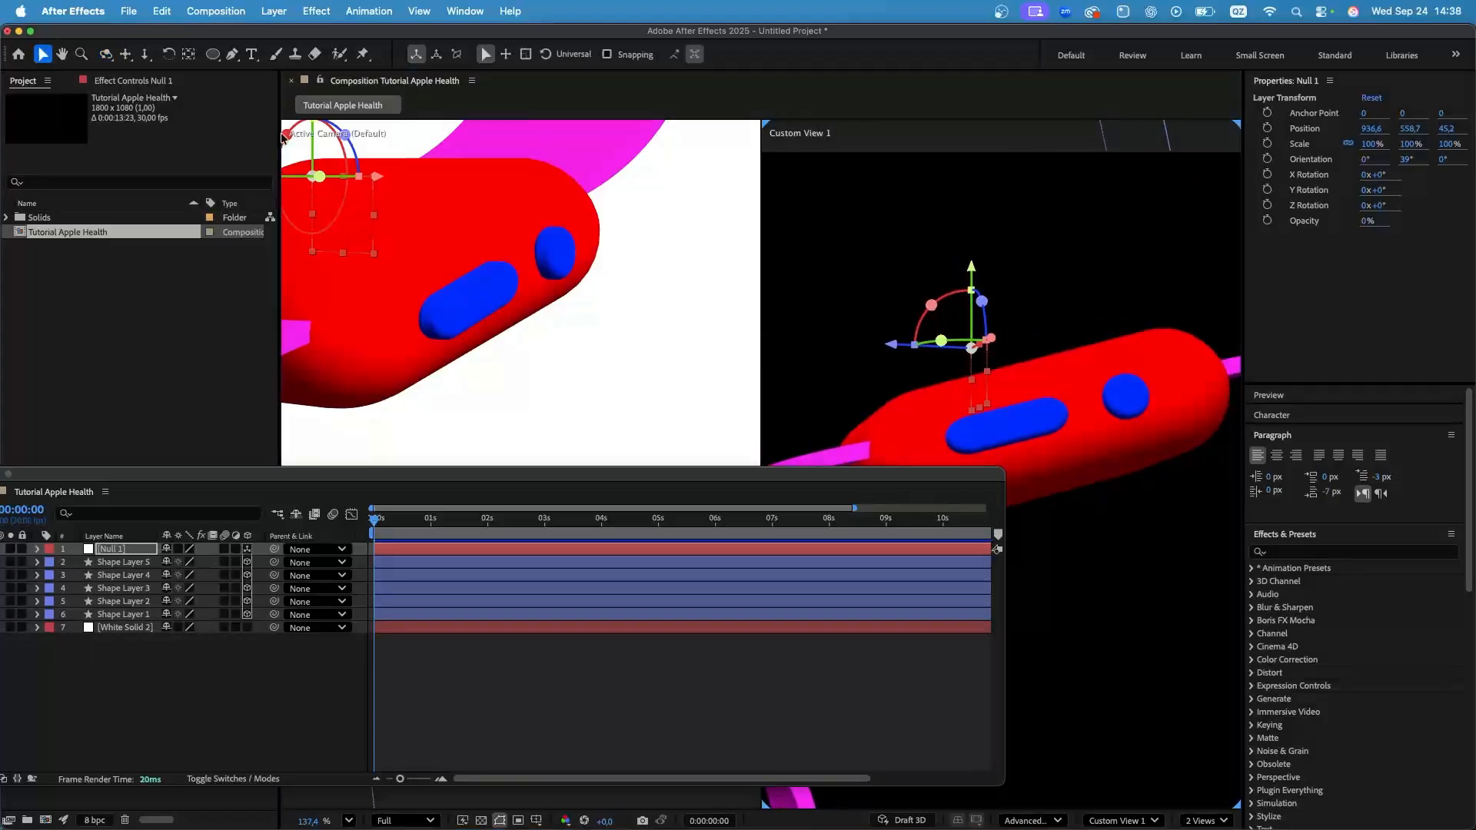
drag(970, 273, 944, 431)
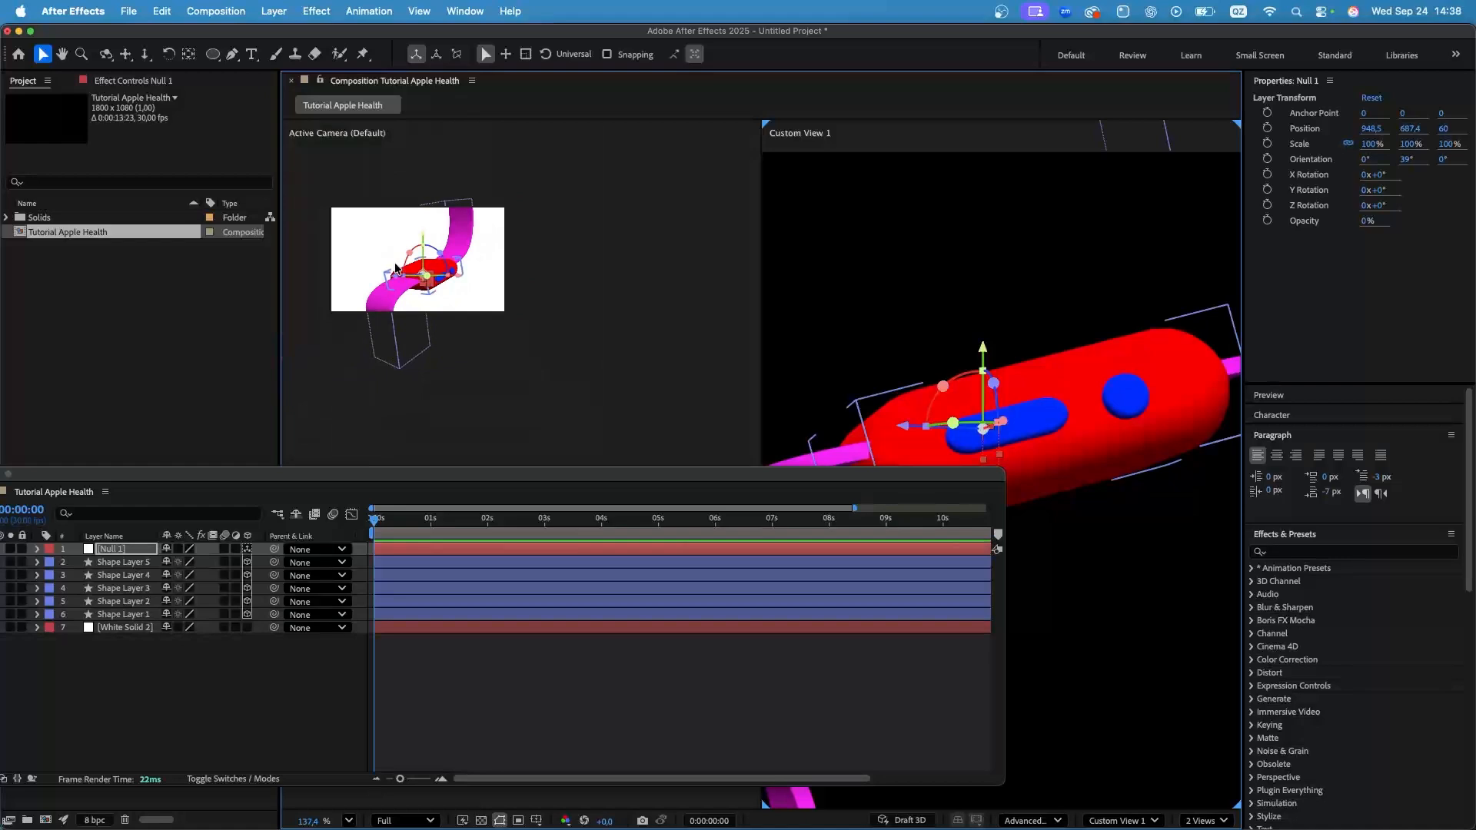
drag(468, 223, 468, 218)
drag(422, 292, 426, 292)
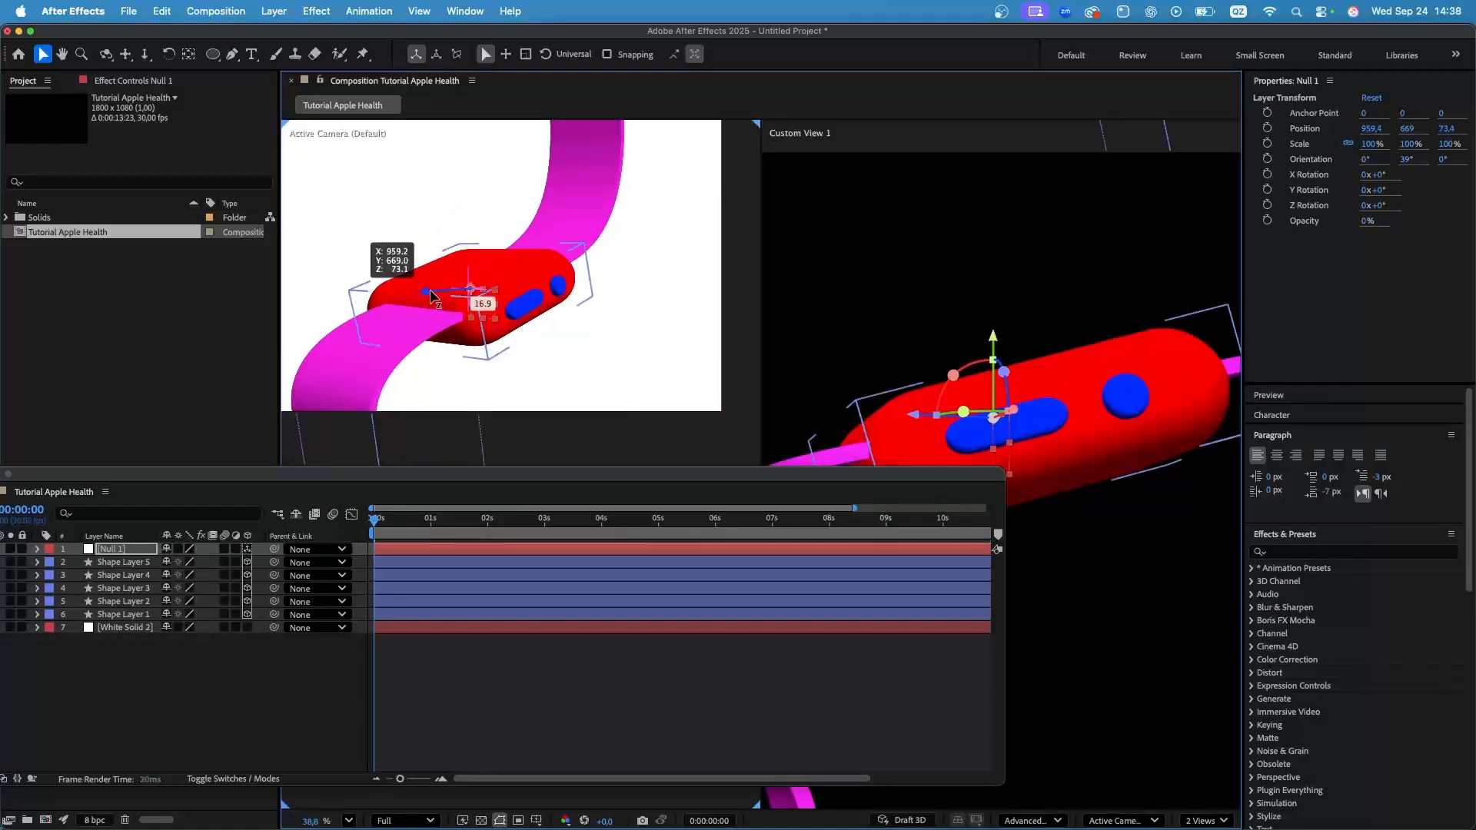
drag(469, 233, 474, 225)
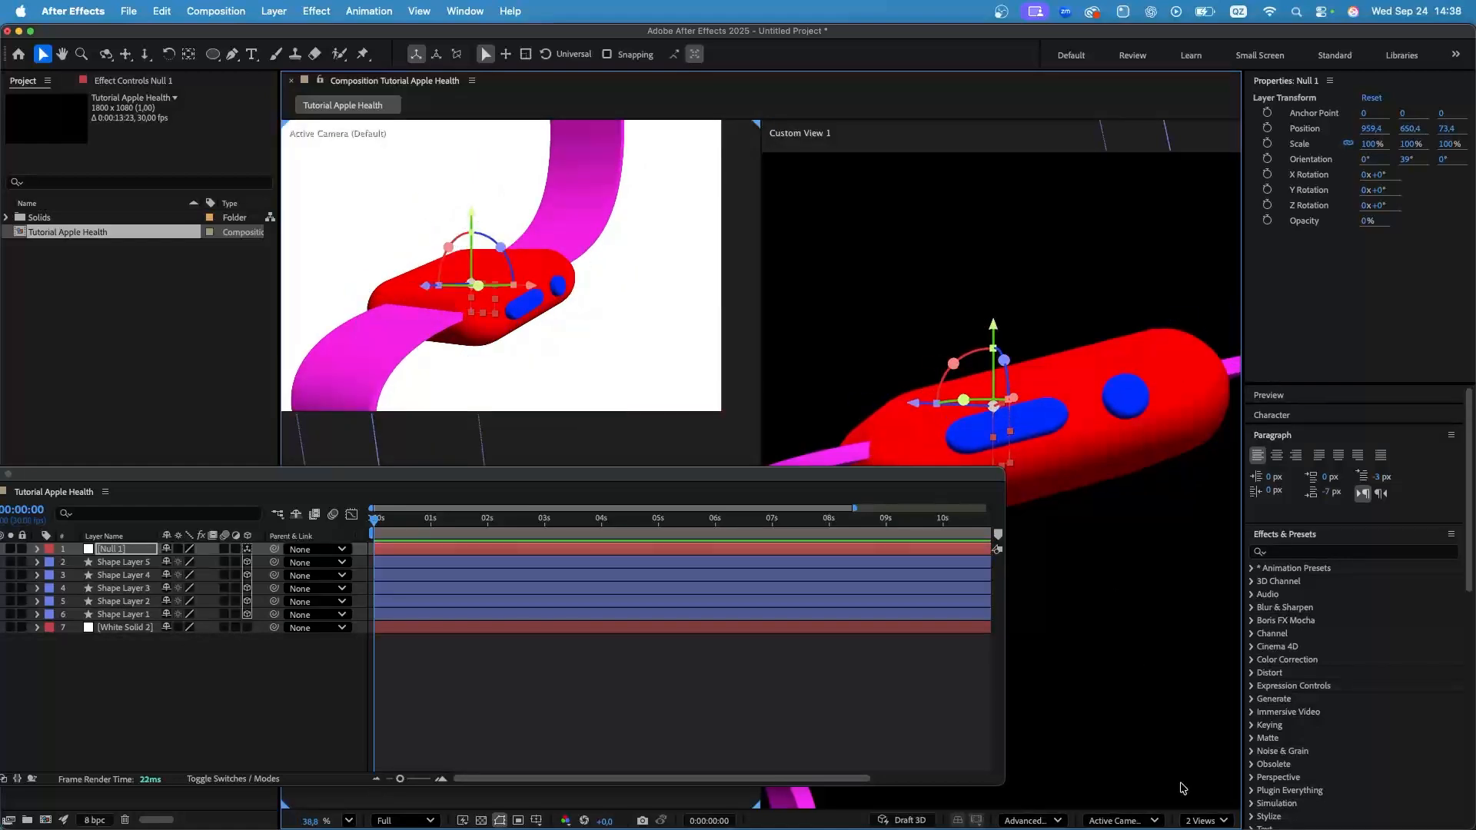
Return to a single view and parent Shape Layers 1 to 5 to the null object.
click(1206, 820)
click(1193, 733)
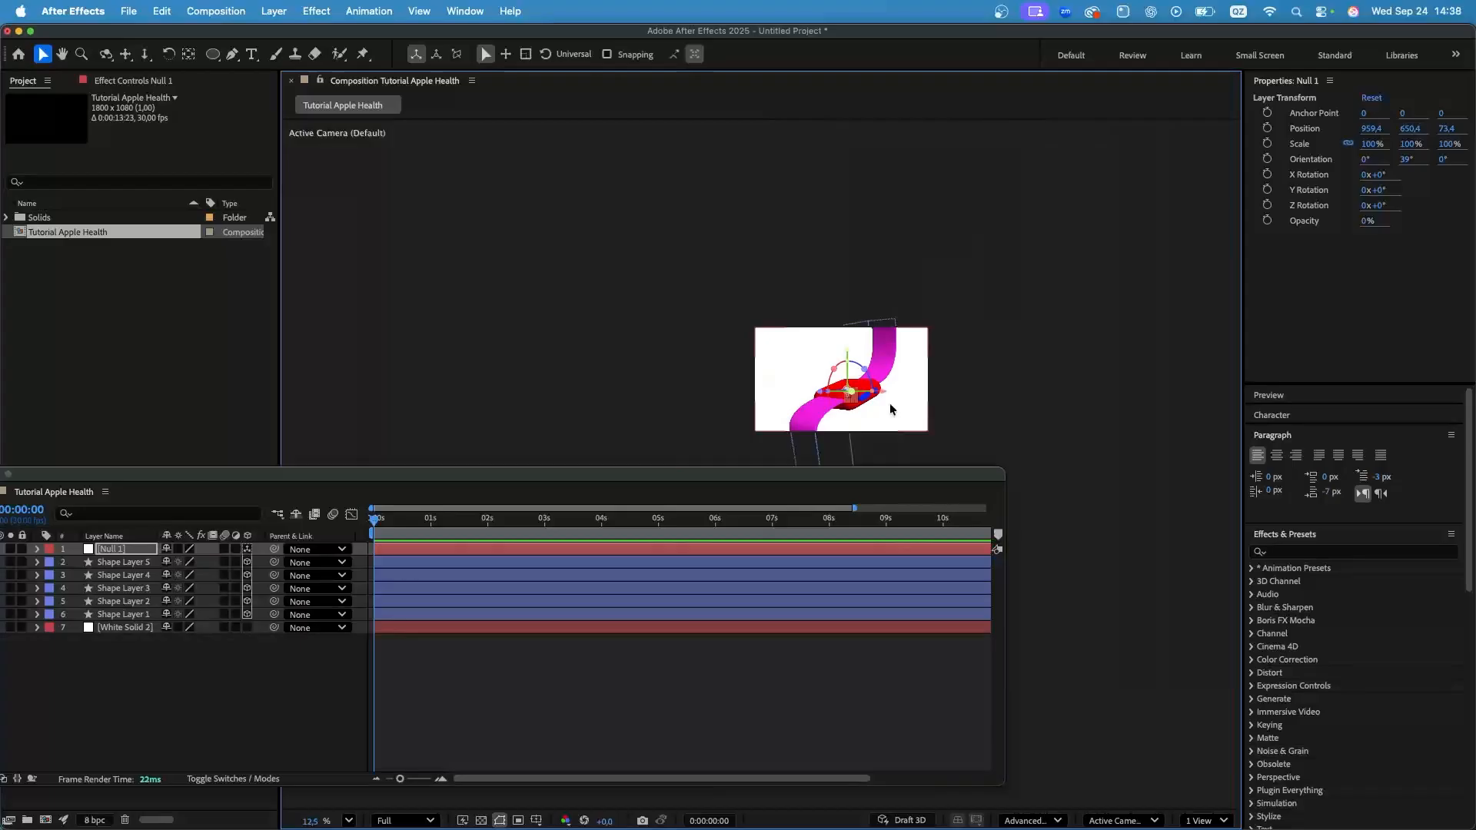
scroll(890, 409, up, 4)
drag(797, 472, 980, 516)
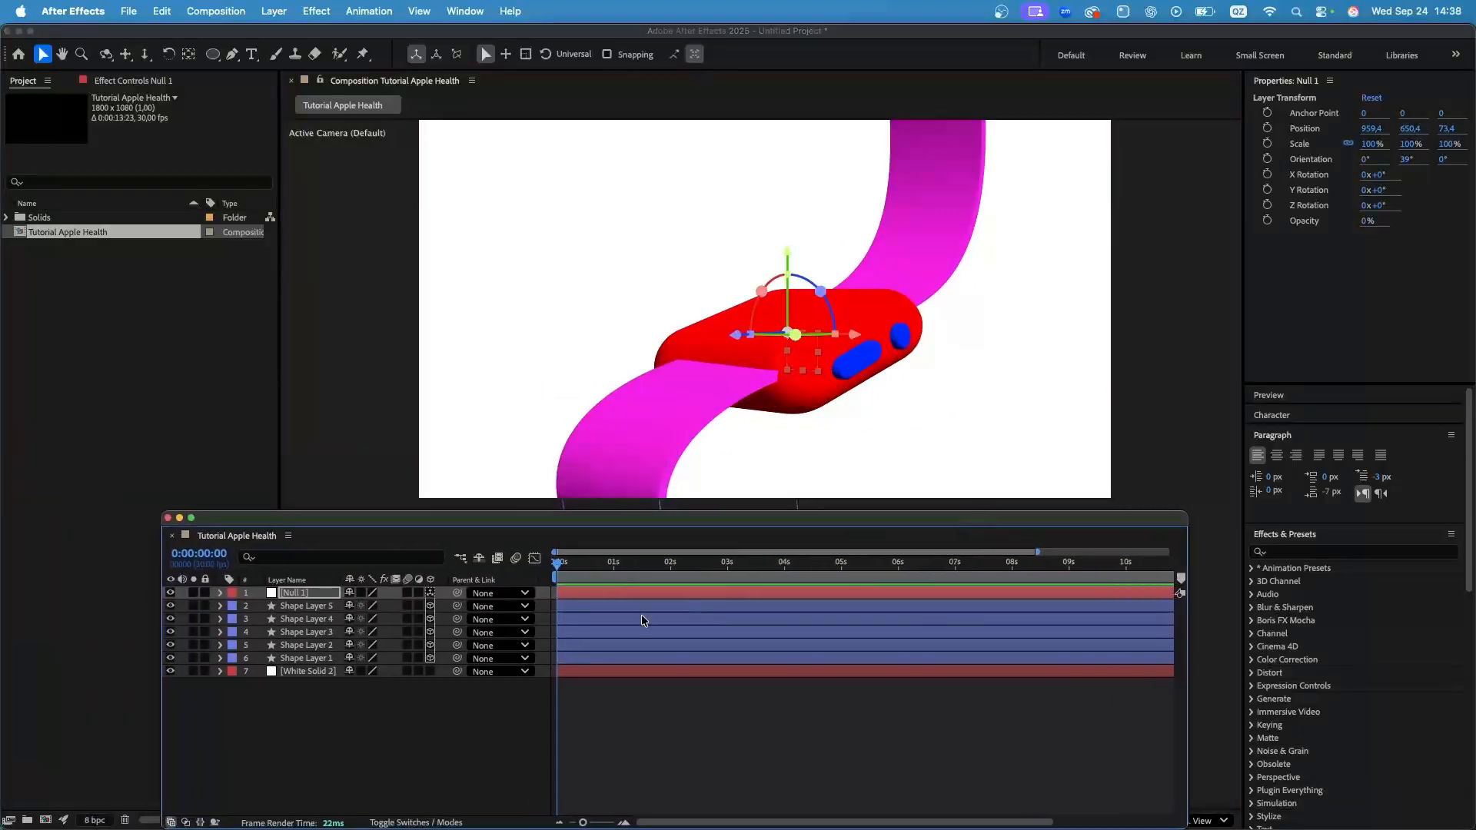
drag(256, 605, 329, 663)
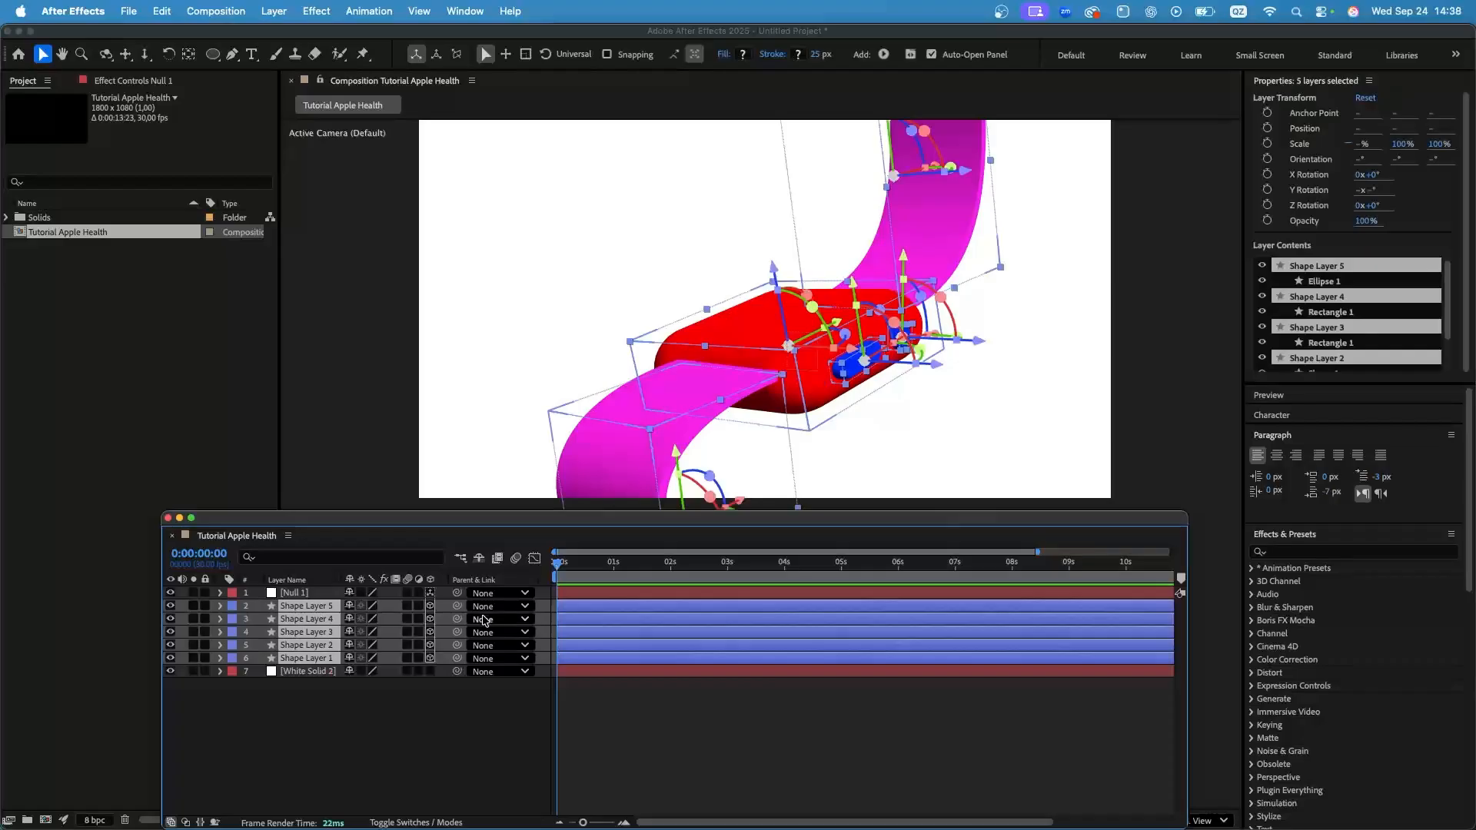
drag(329, 605, 293, 593)
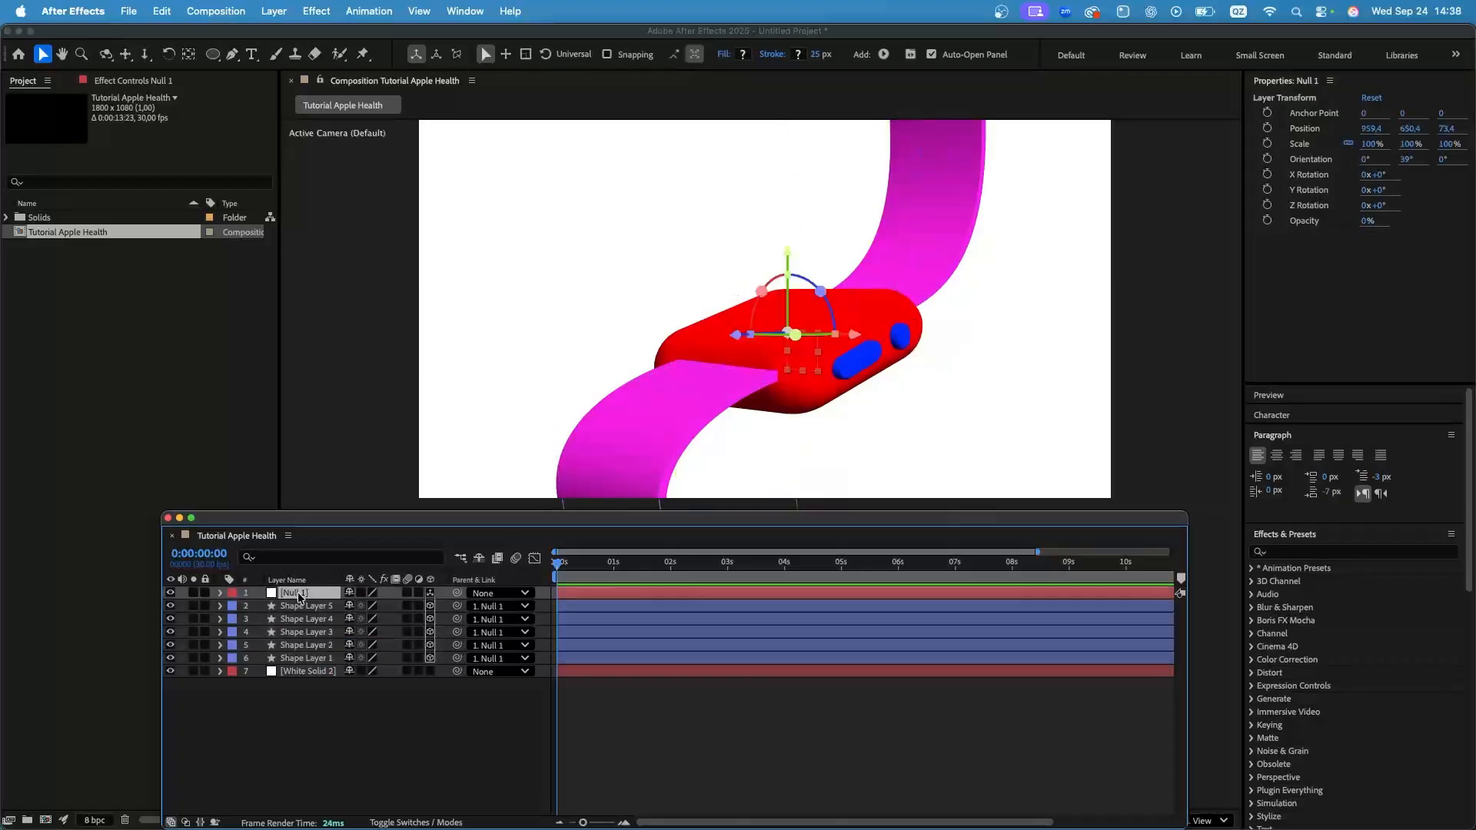
Set the null object's Y rotation to -110° and nudge the lower strap slightly where it meets the case.
click(296, 592)
key(r)
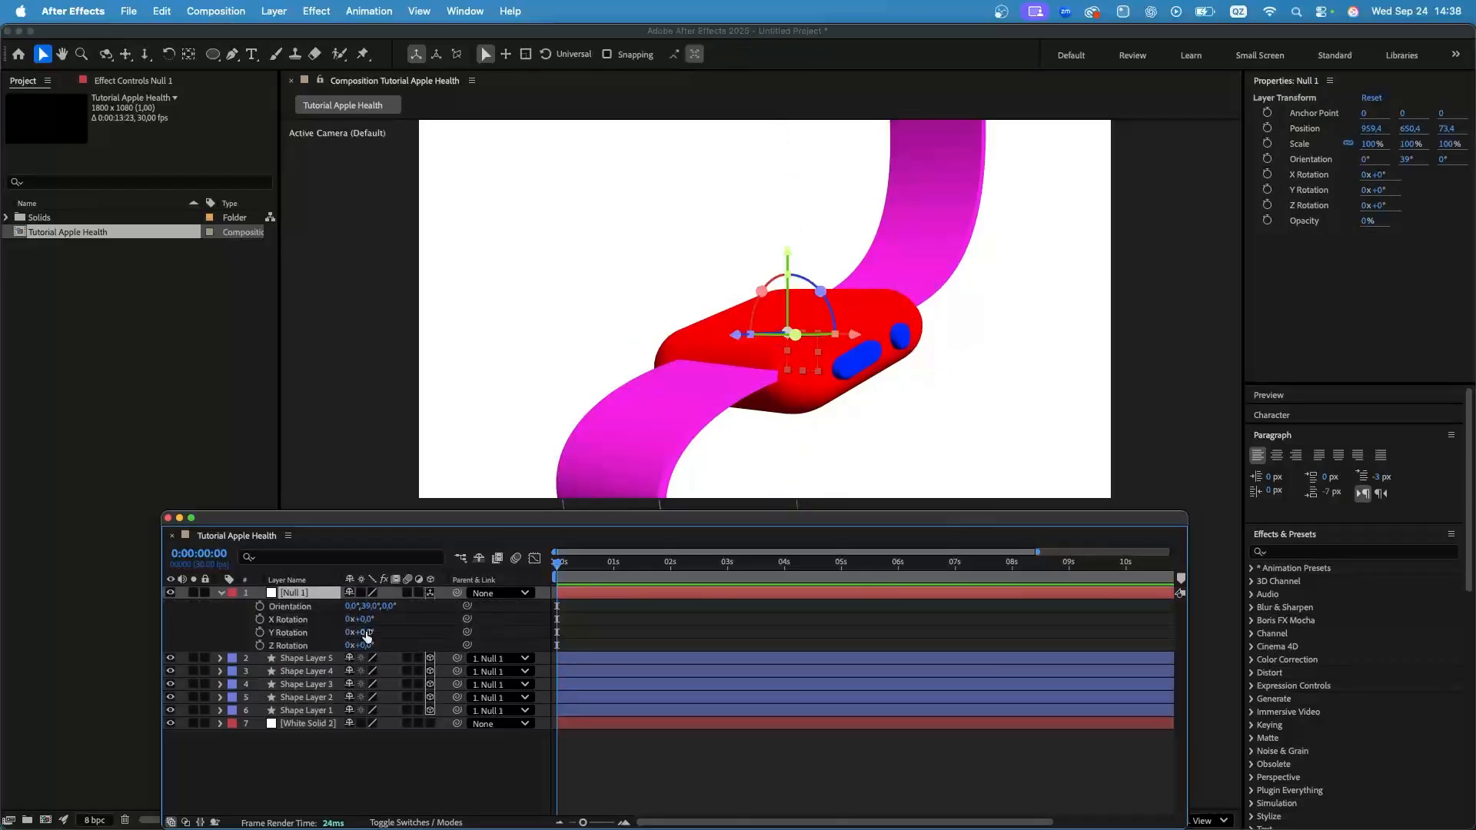
drag(366, 631, 299, 646)
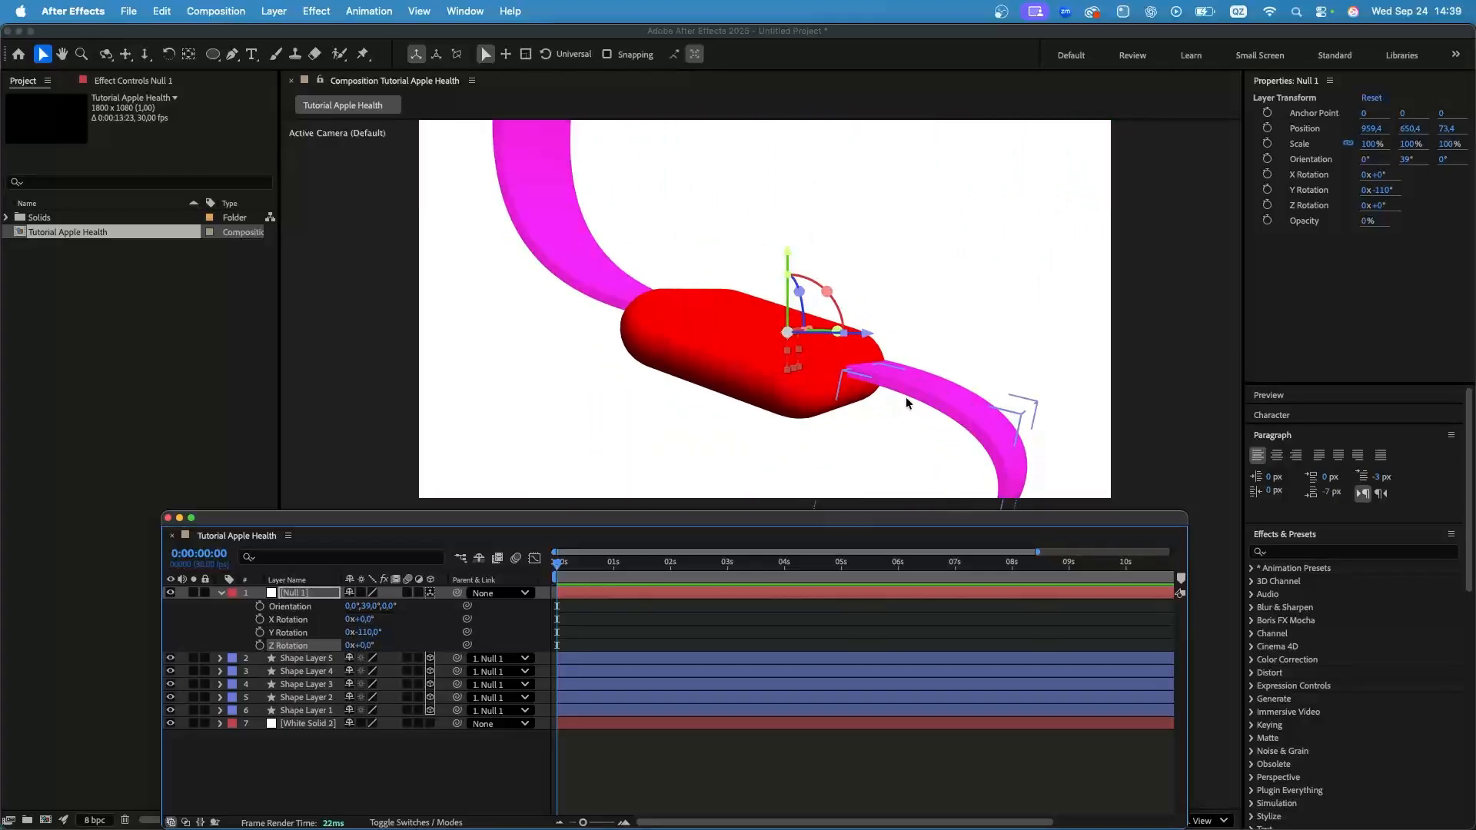
click(916, 395)
drag(934, 450, 930, 462)
Set the null object's Y rotation to -41° and shift the lower strap sideways to about -56.5, 491.1, -345.4.
click(301, 612)
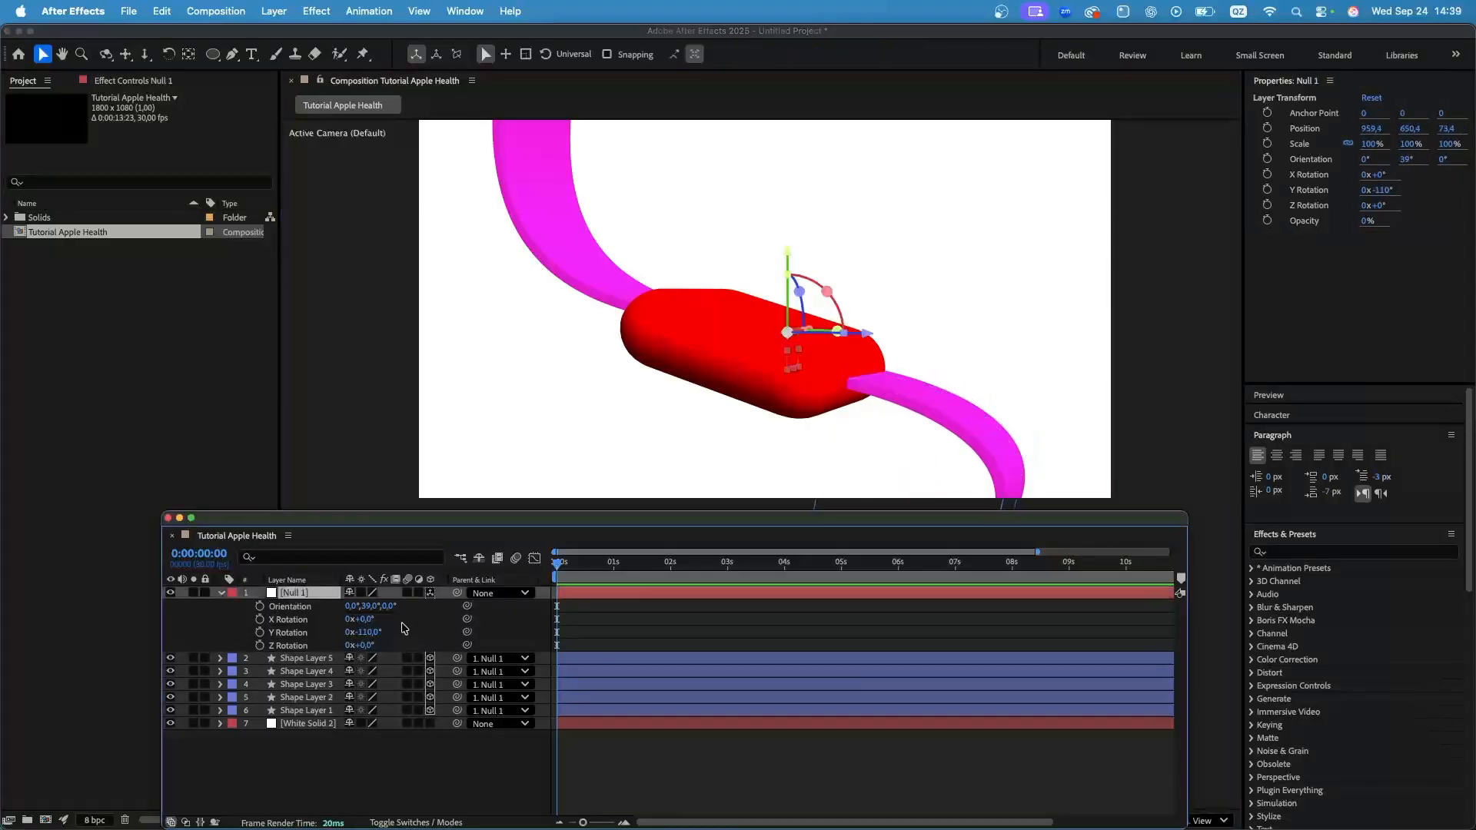
drag(369, 631, 423, 631)
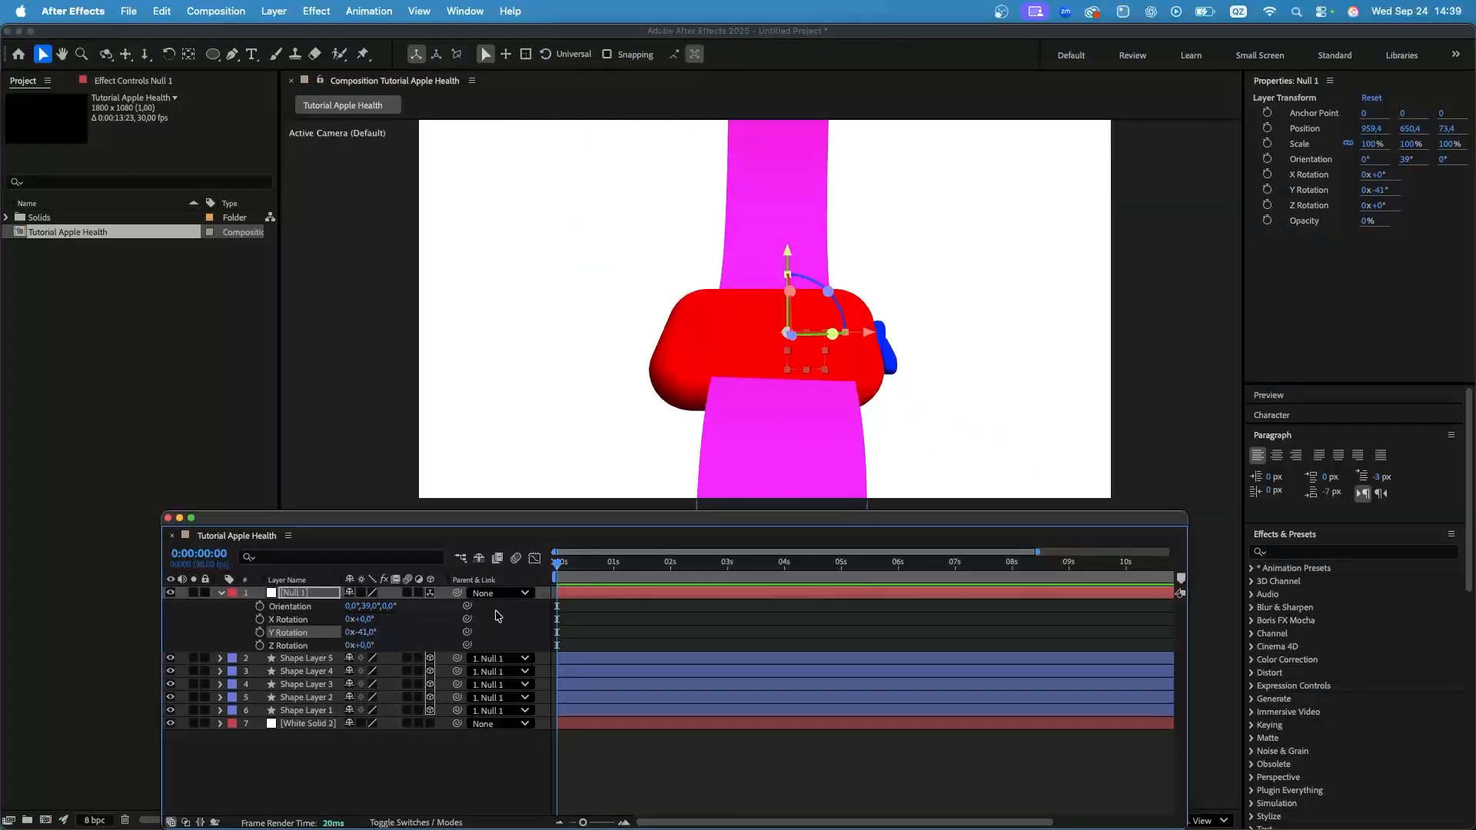
click(806, 474)
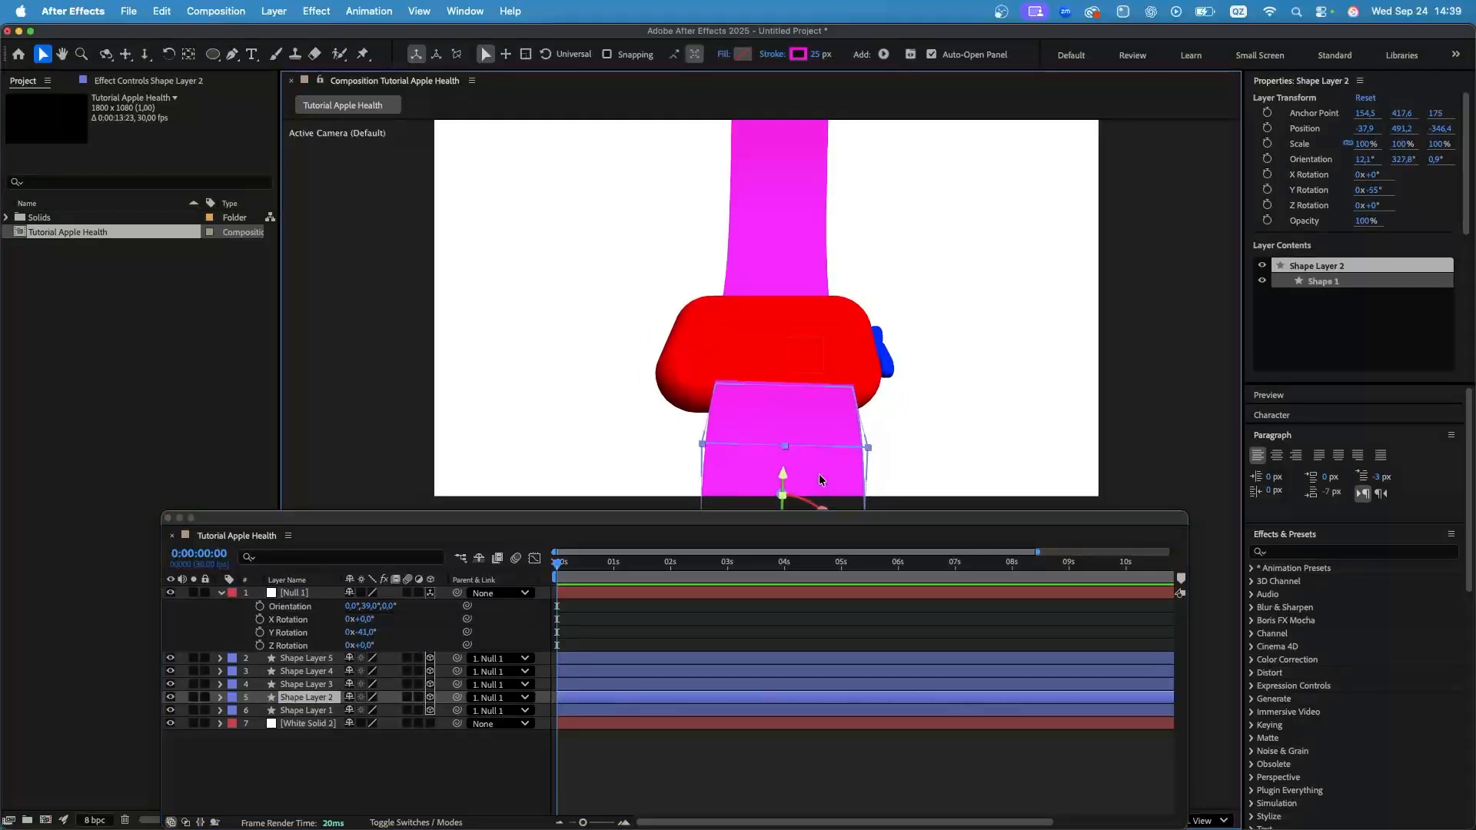
scroll(815, 484, down, 2)
scroll(819, 499, up, 4)
drag(803, 496, 822, 496)
scroll(822, 499, down, 5)
scroll(838, 505, up, 1)
scroll(839, 505, up, 2)
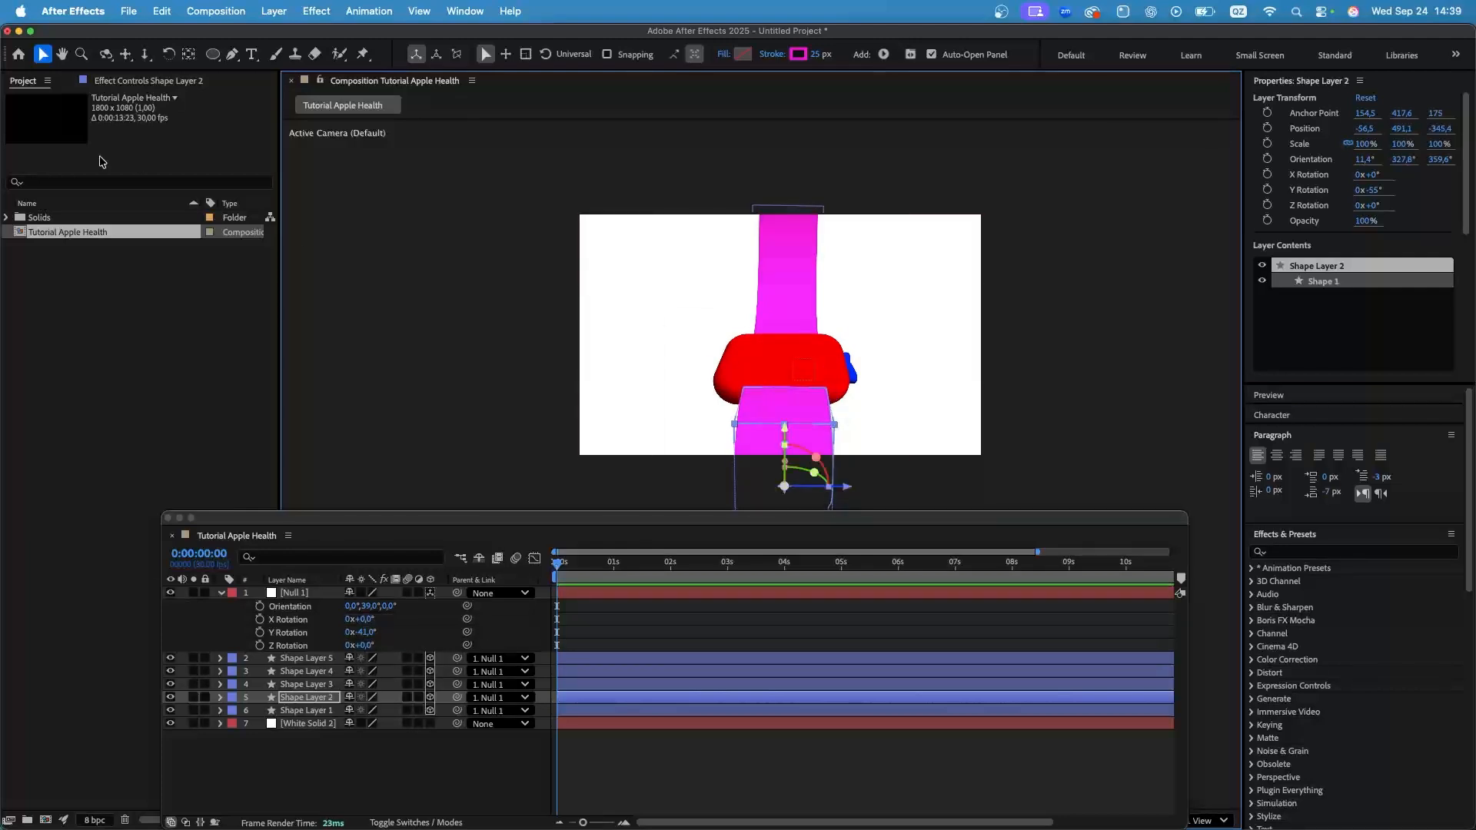
Turn the whole watch back by setting the null object's Y rotation to -2°.
click(307, 596)
drag(361, 632, 407, 639)
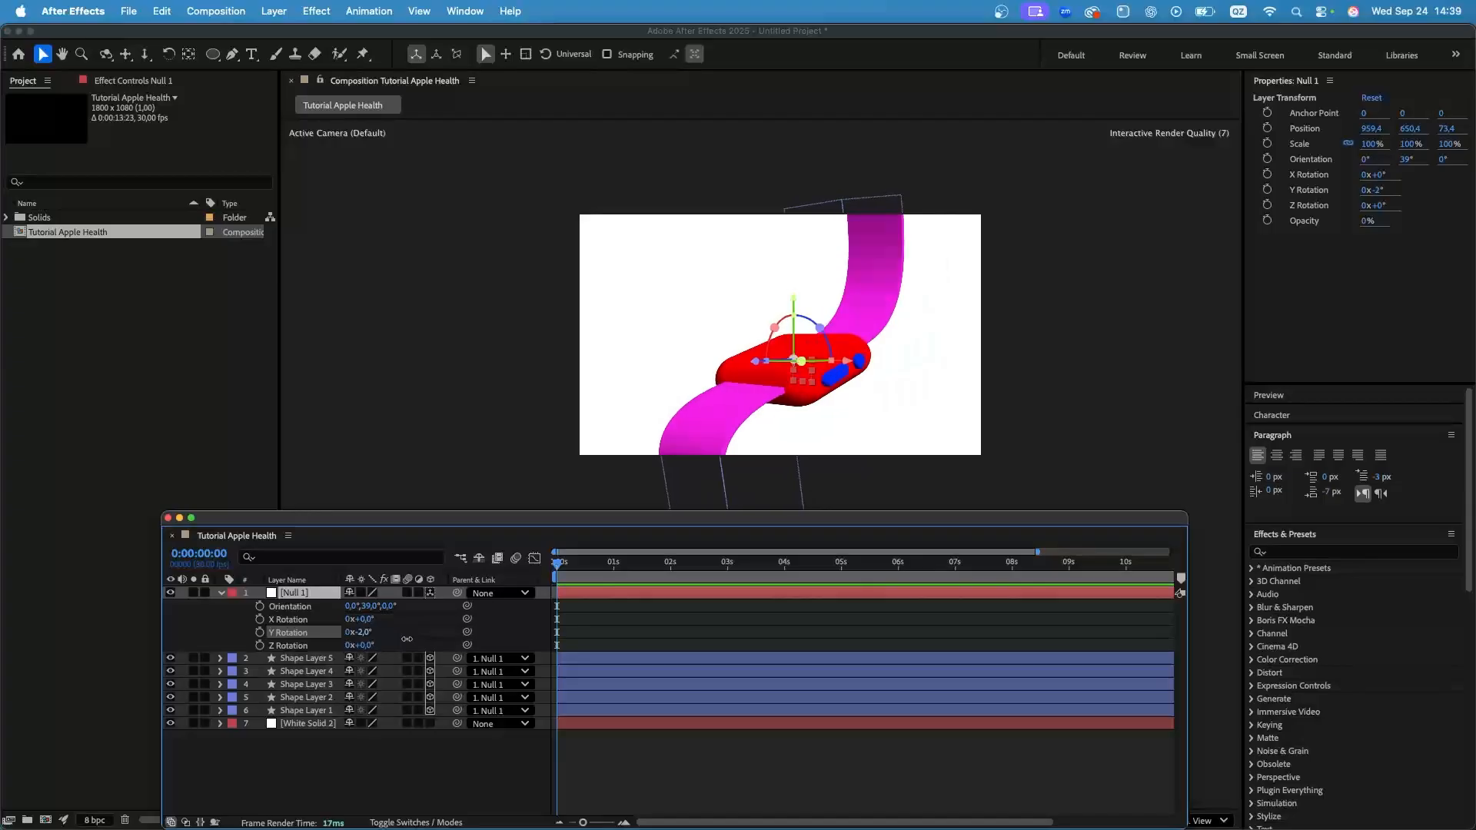
scroll(805, 398, up, 2)
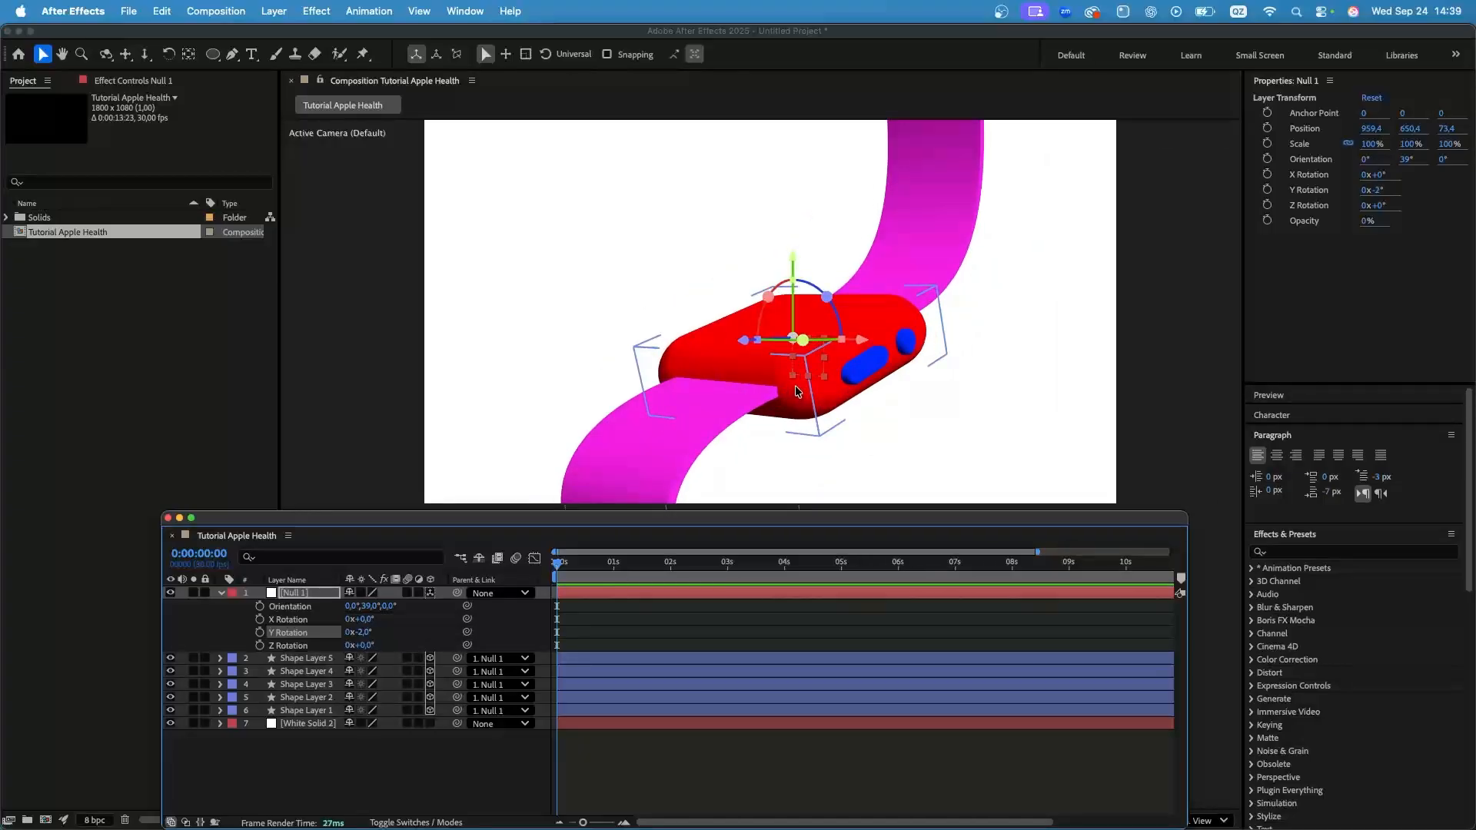
Test tilting the watch on its X axis, and set the null object's X rotation and Y rotation to 0°.
scroll(836, 366, down, 2)
scroll(913, 268, up, 3)
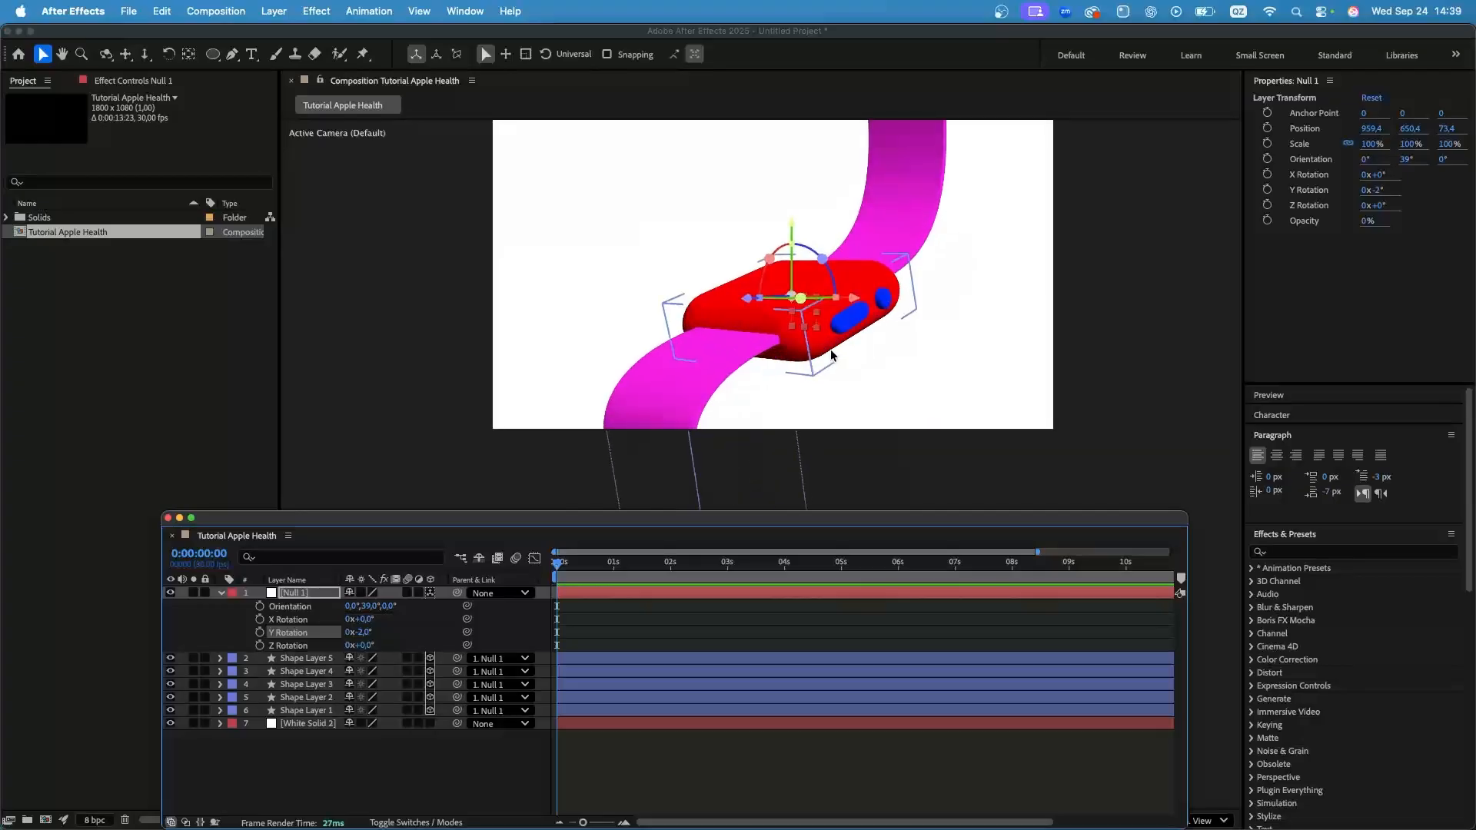
scroll(824, 271, down, 3)
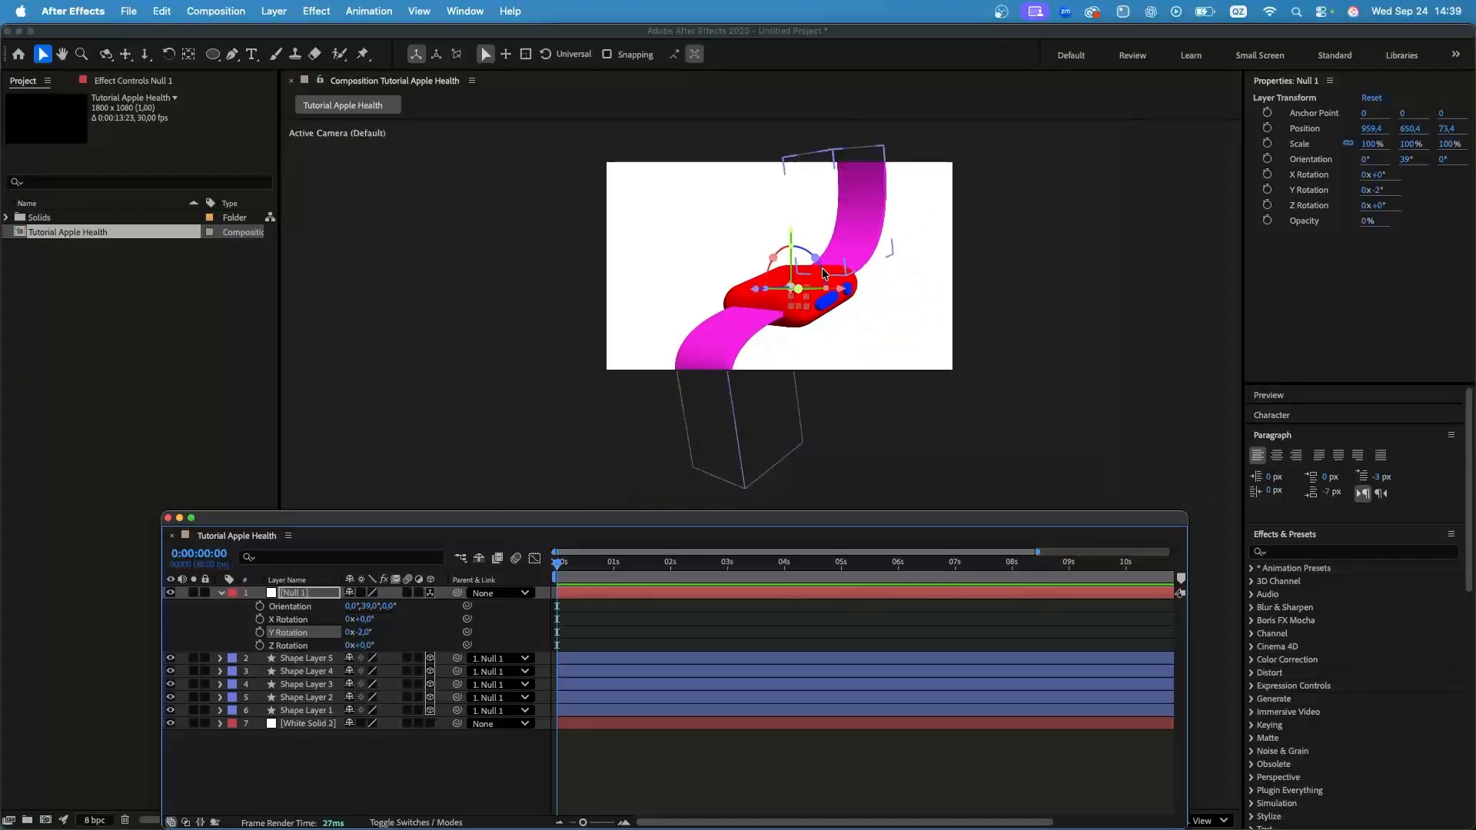
scroll(823, 216, up, 2)
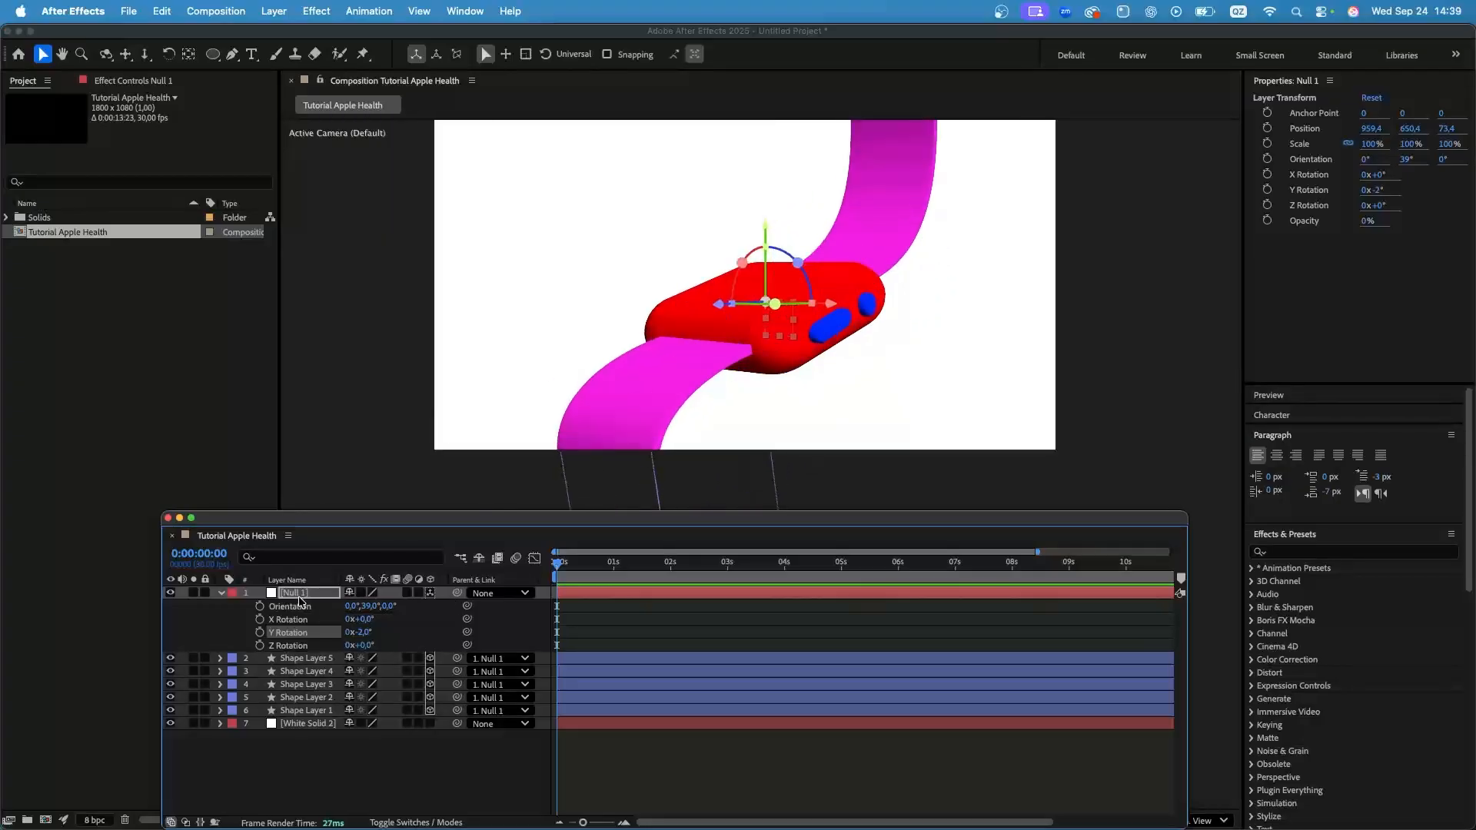
click(299, 597)
drag(366, 621, 373, 618)
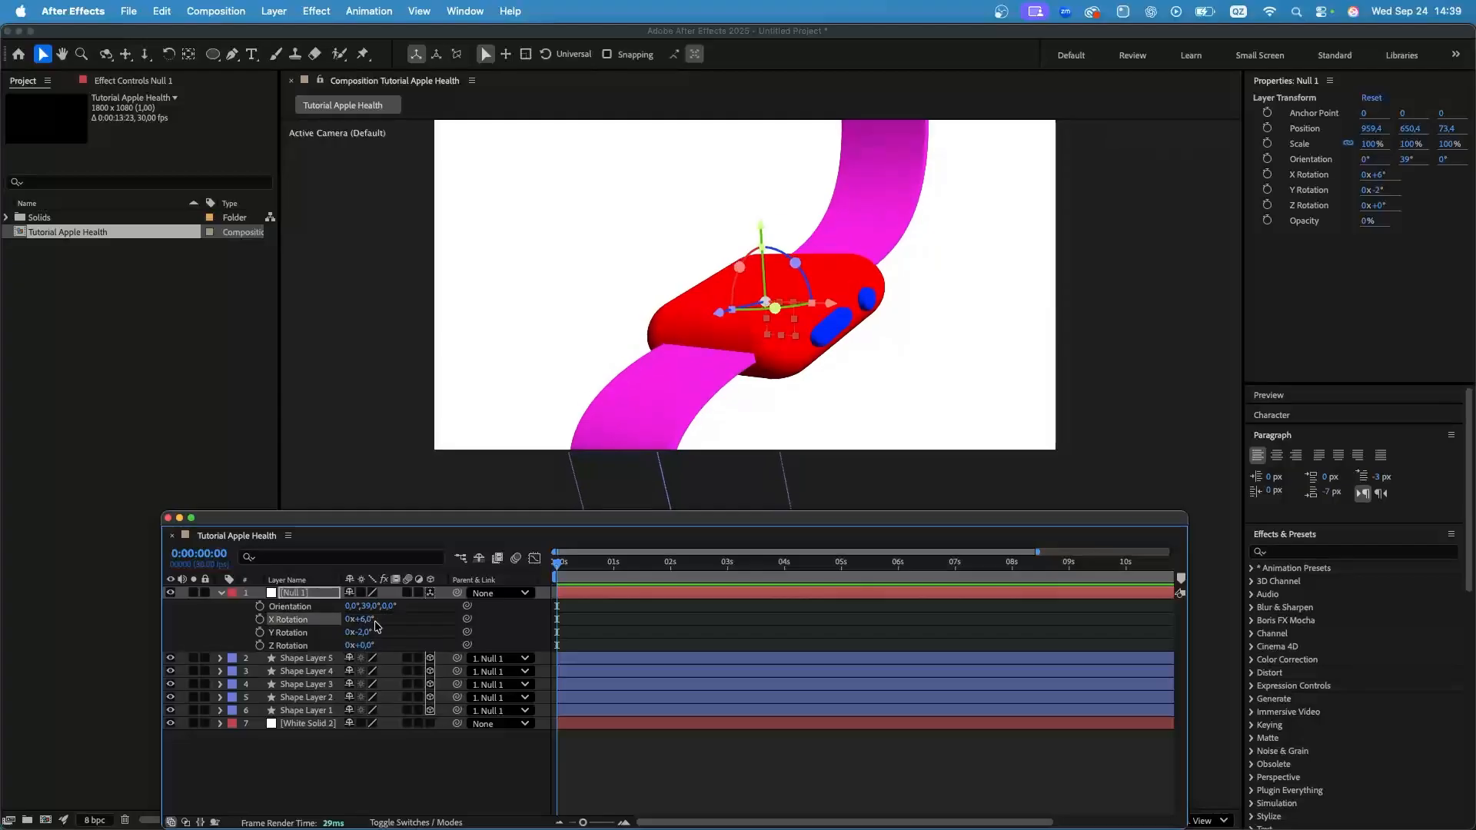
text(0)
key(Return)
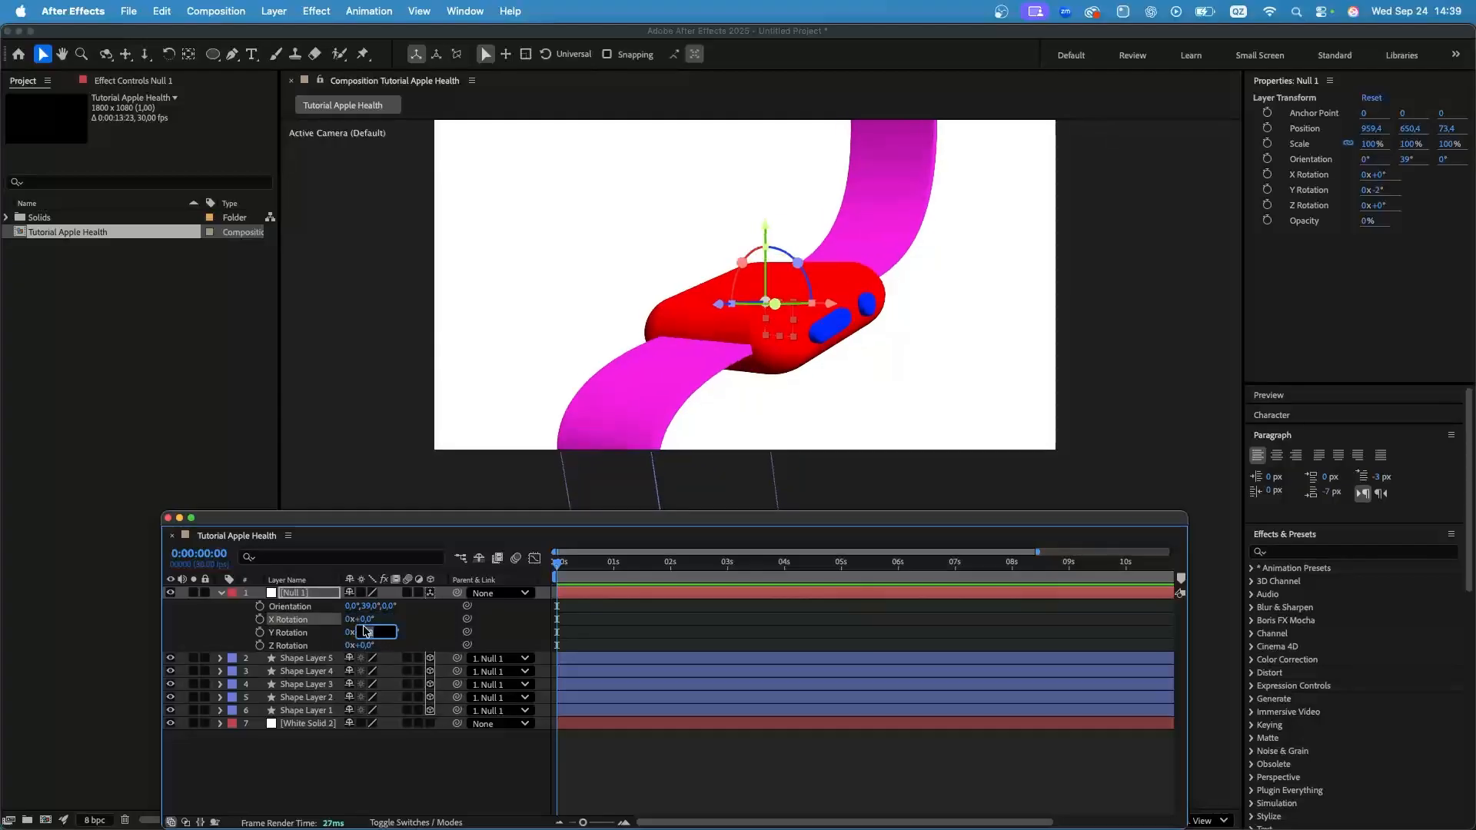
text(0)
key(Return)
click(448, 782)
scroll(807, 272, up, 5)
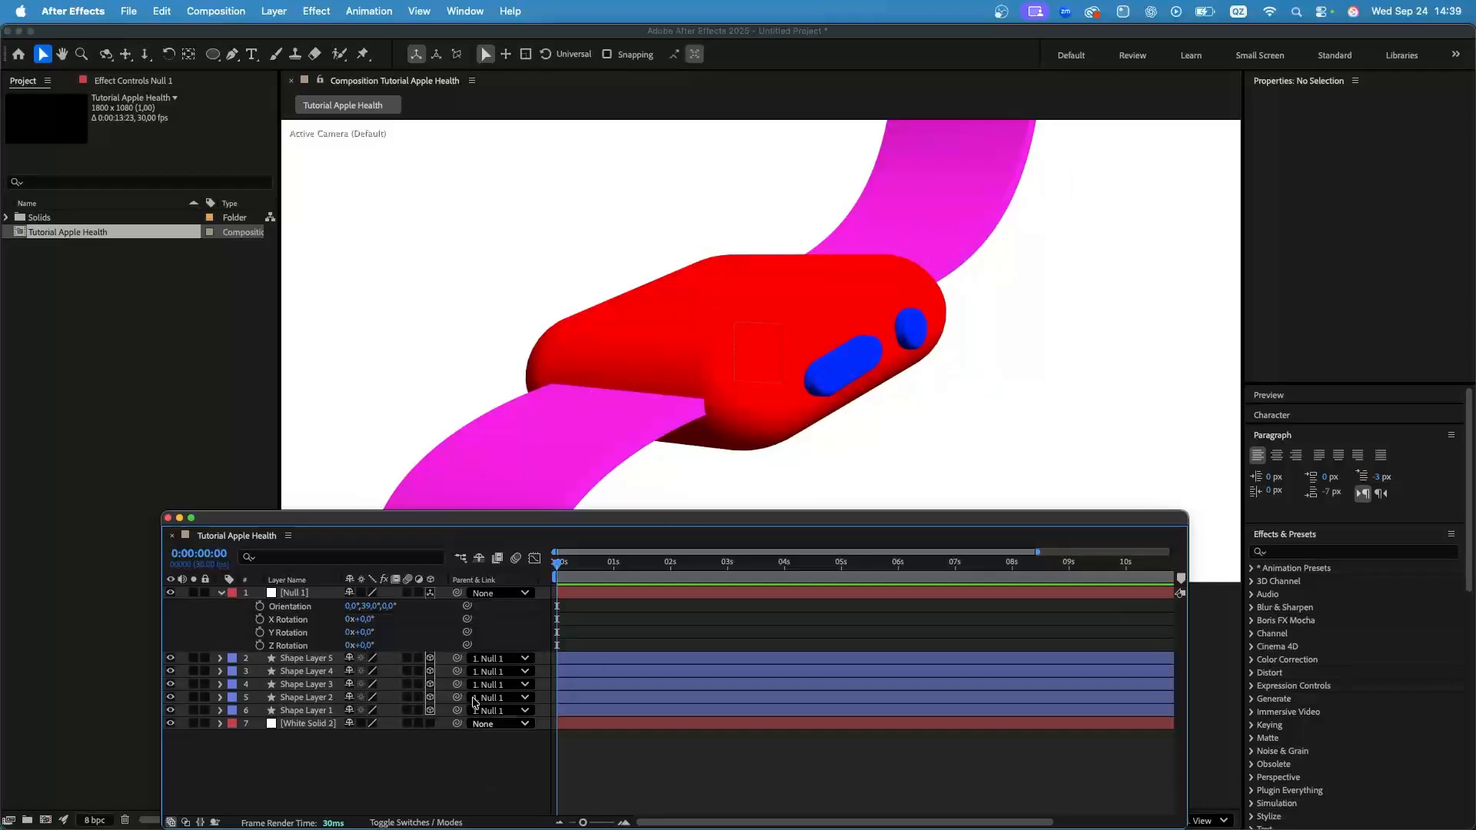
Create a new composition named screen, 1000 px wide and 1000 px high.
click(216, 10)
click(243, 38)
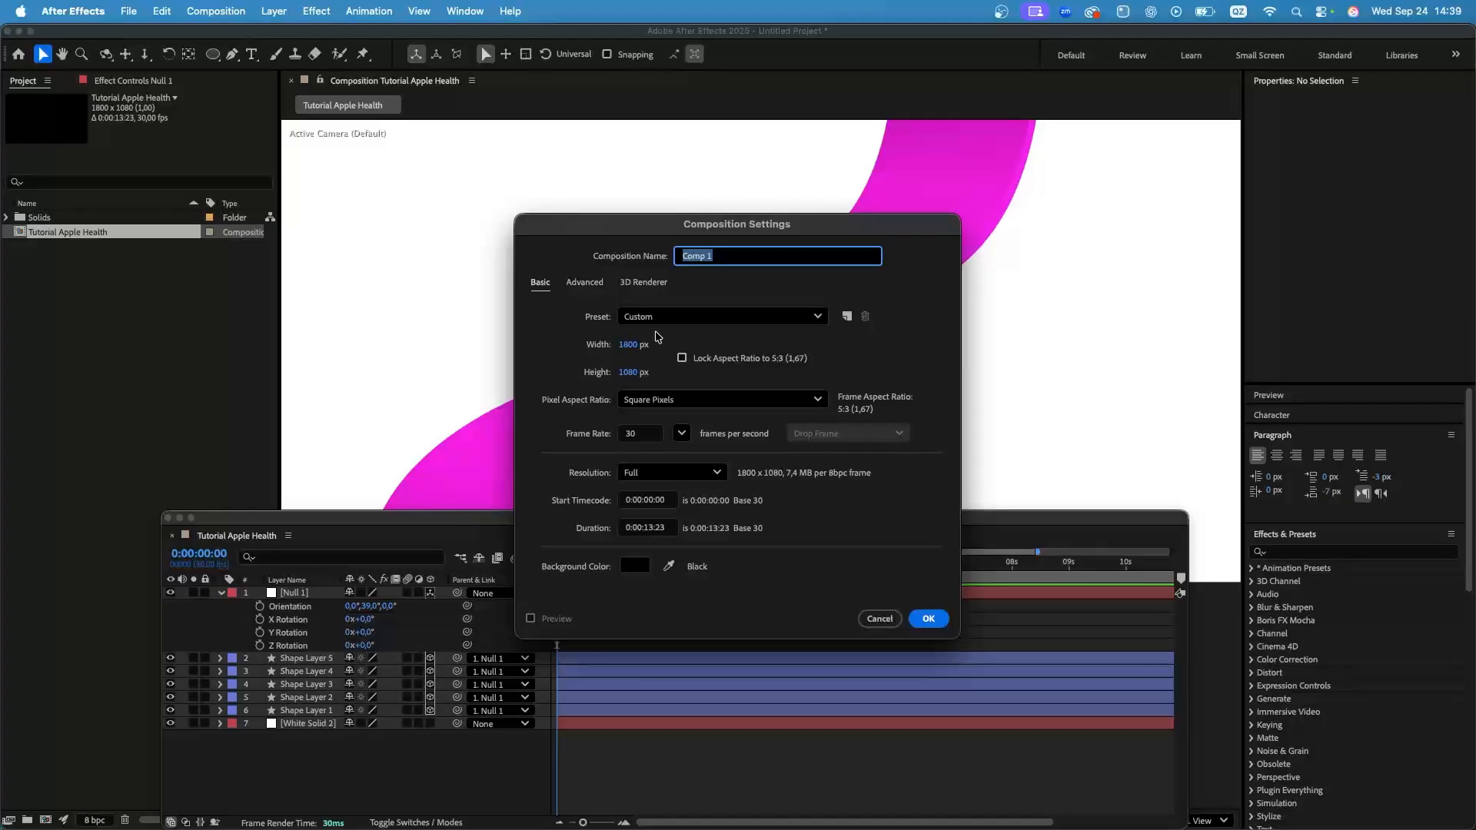
click(632, 343)
text(1000)
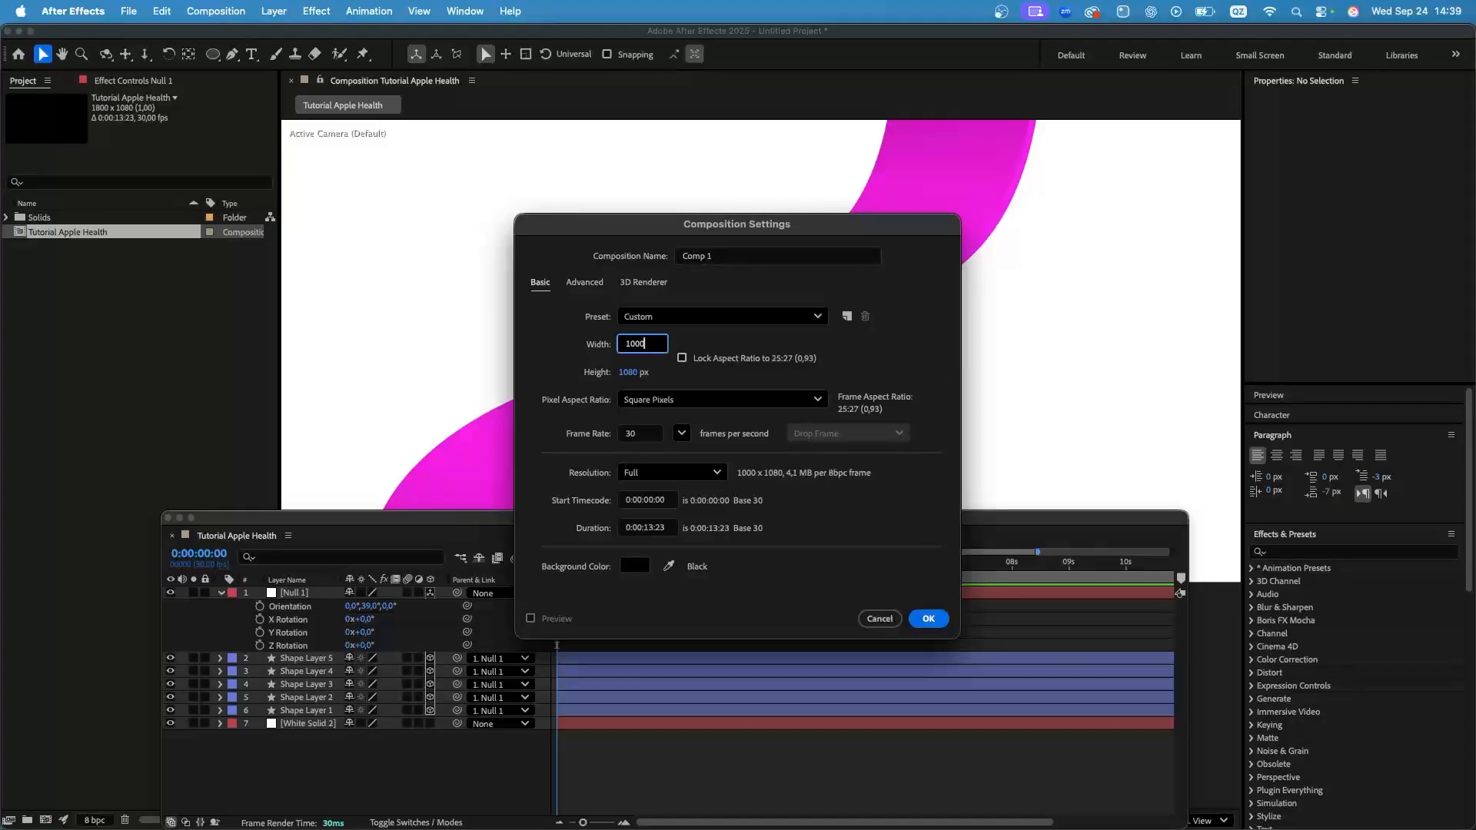
click(629, 372)
text(1000)
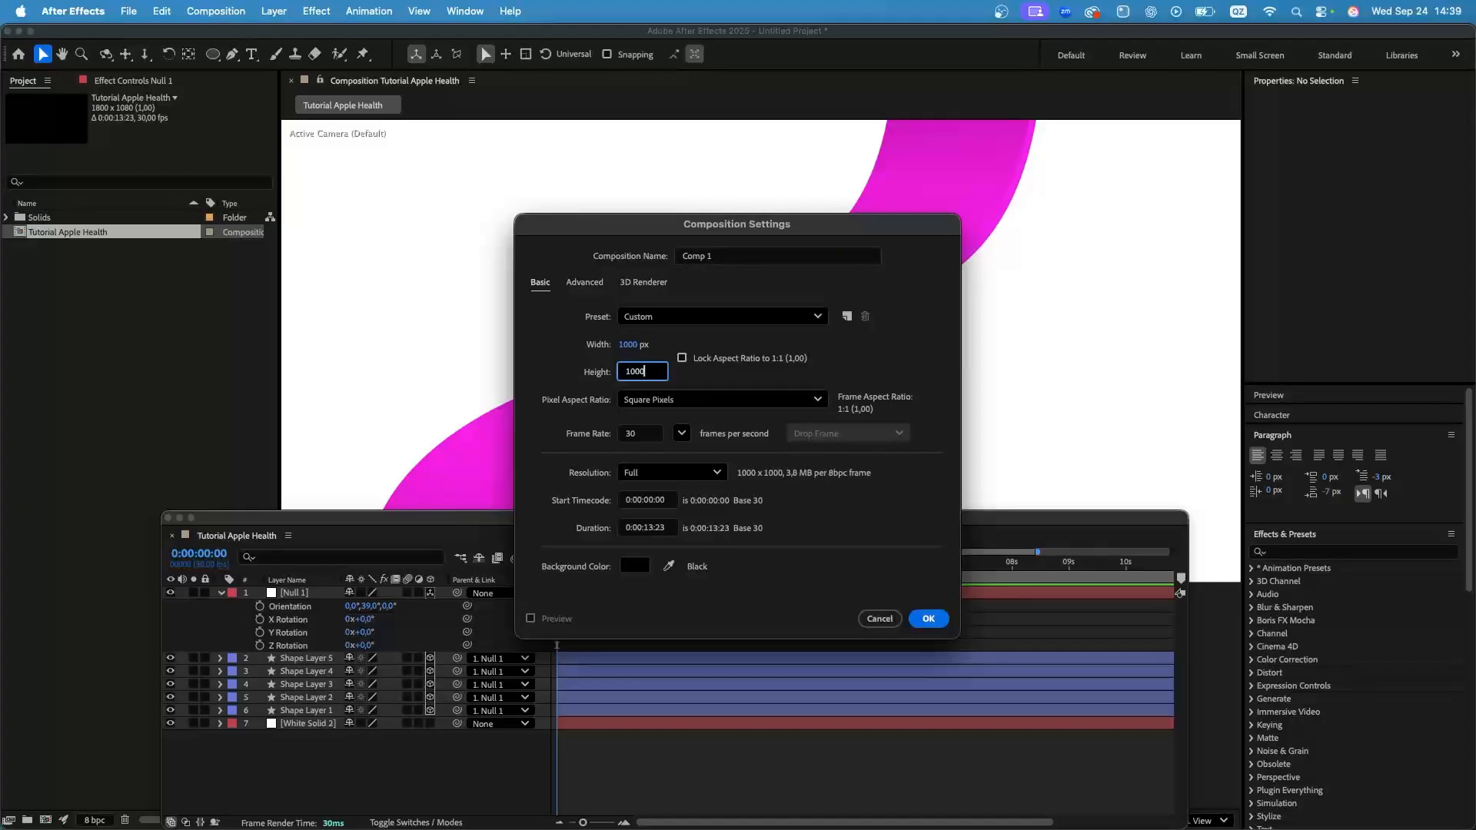
click(700, 258)
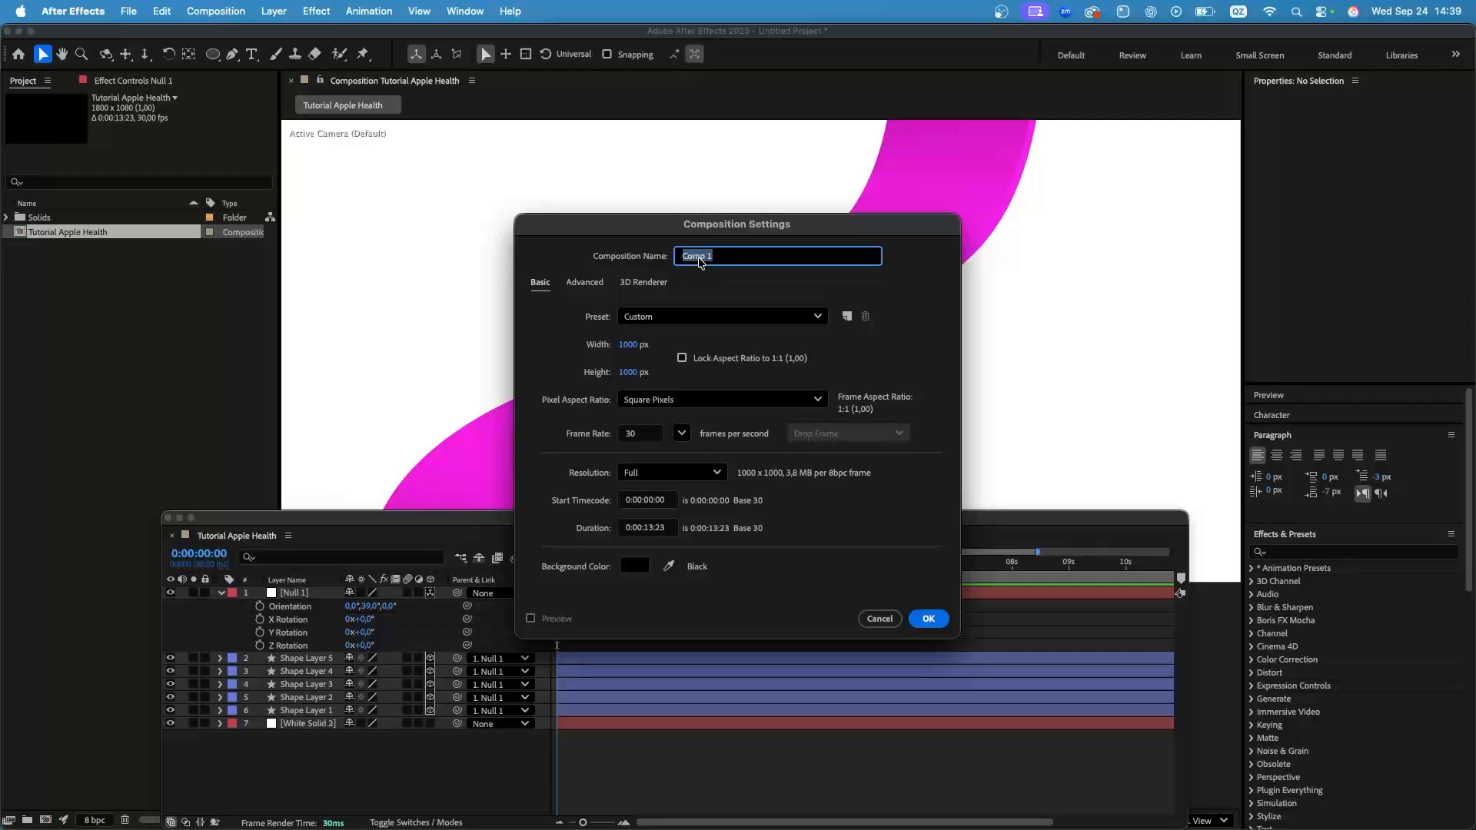
text(screen)
key(Return)
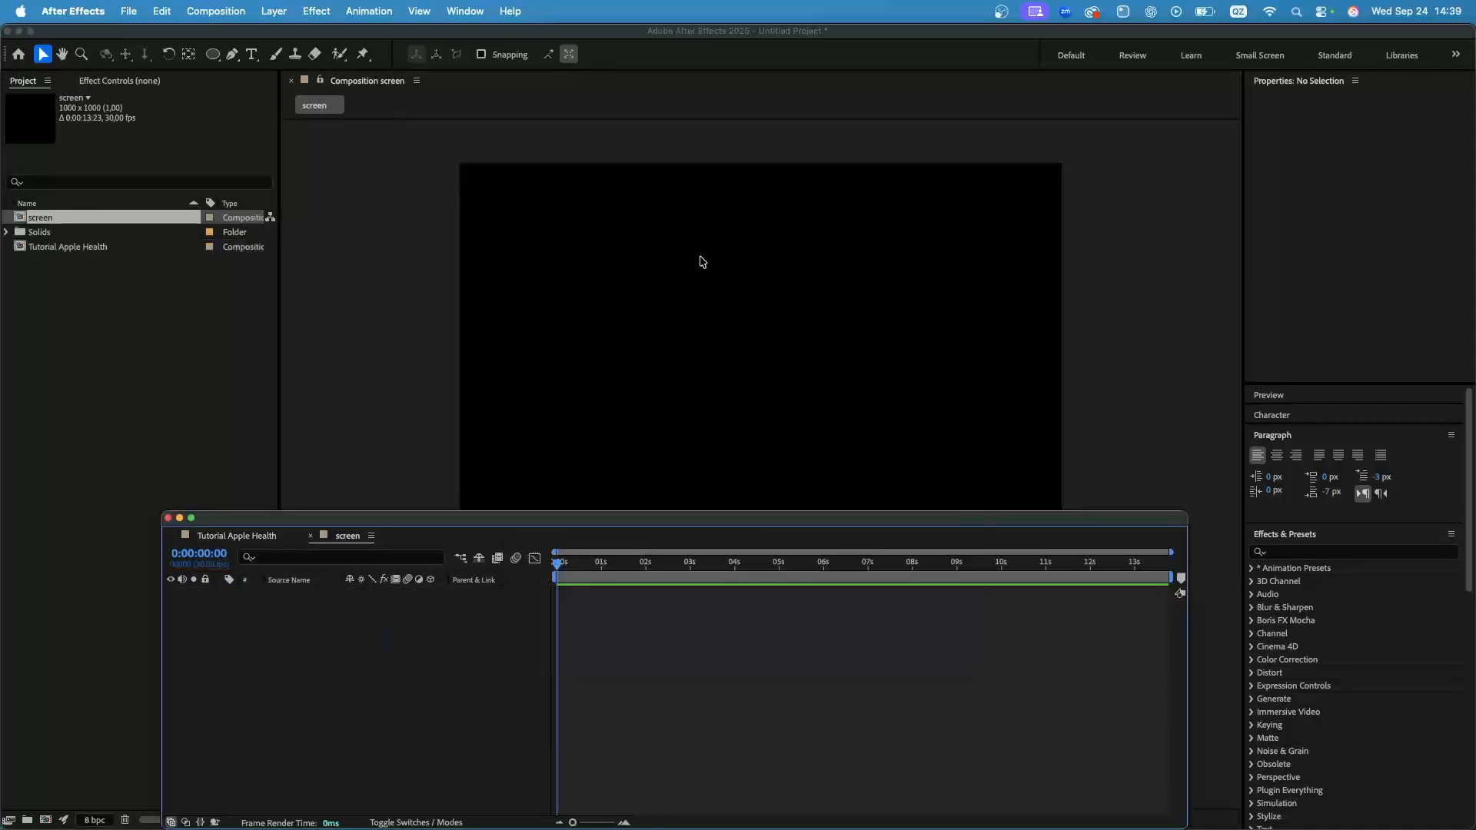
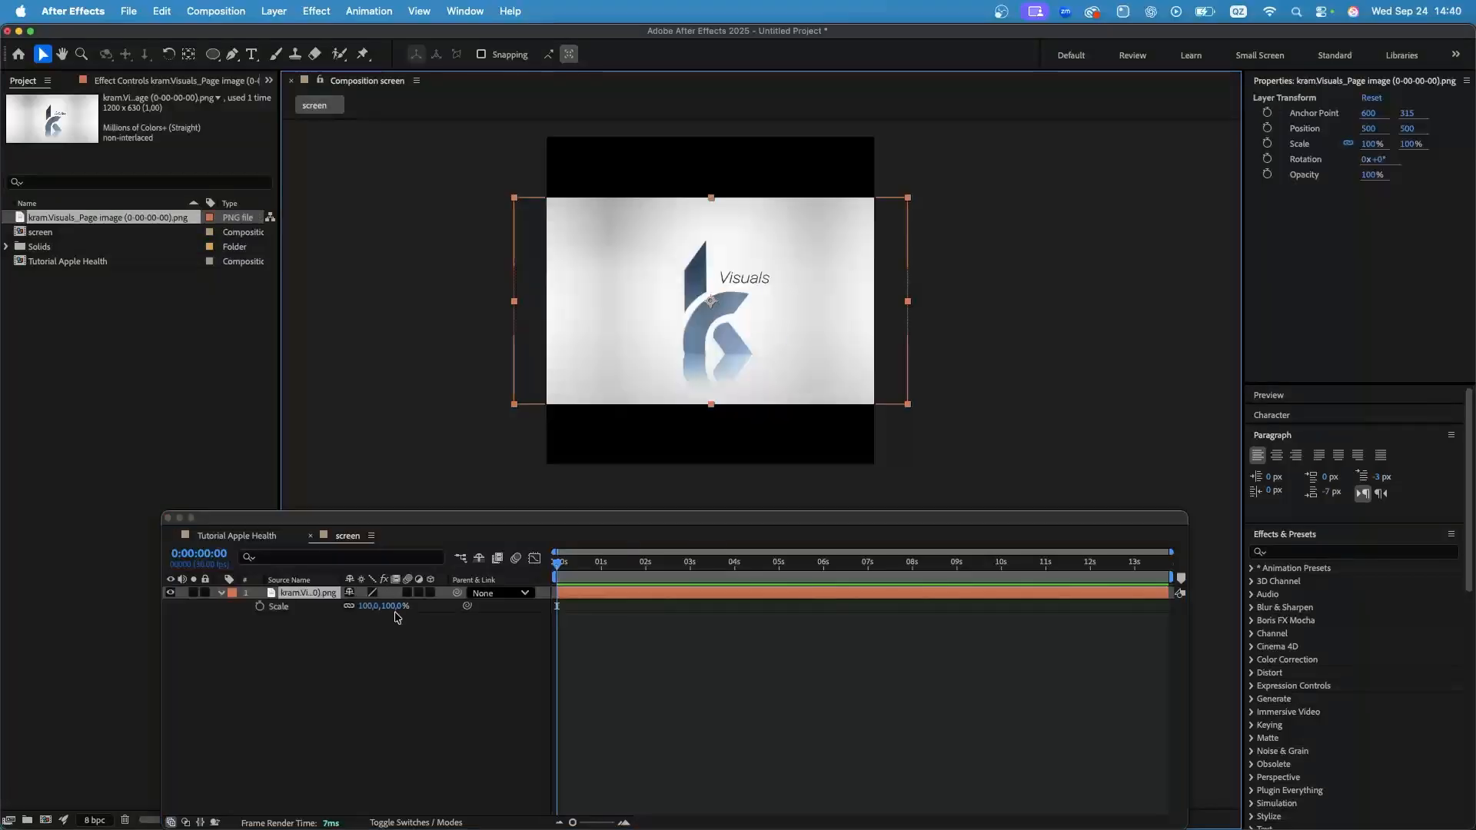
Scale the logo image to 162% so it fills the whole square screen composition.
drag(395, 609, 440, 606)
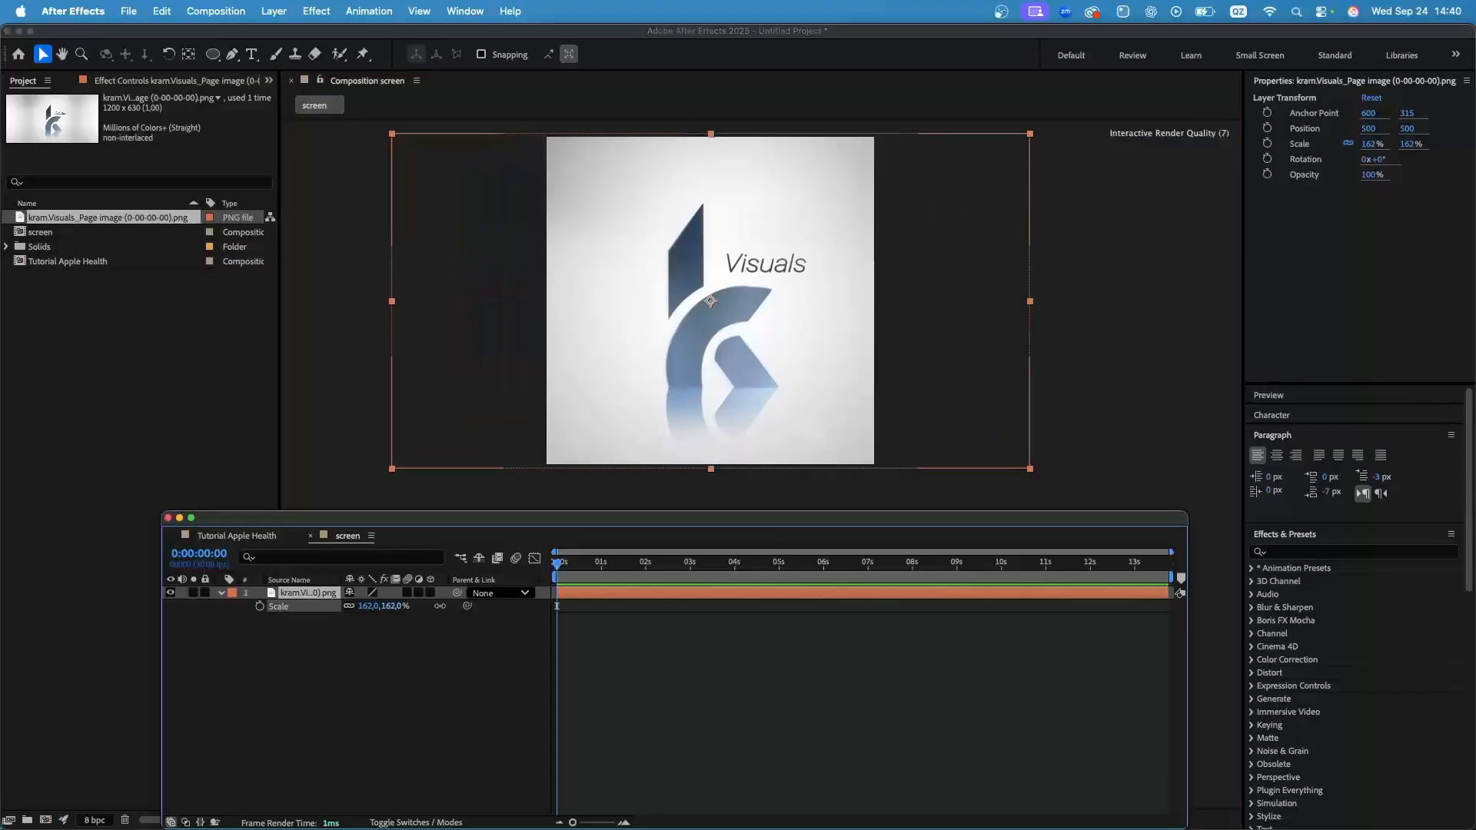
click(353, 744)
scroll(884, 159, up, 1)
scroll(876, 158, down, 3)
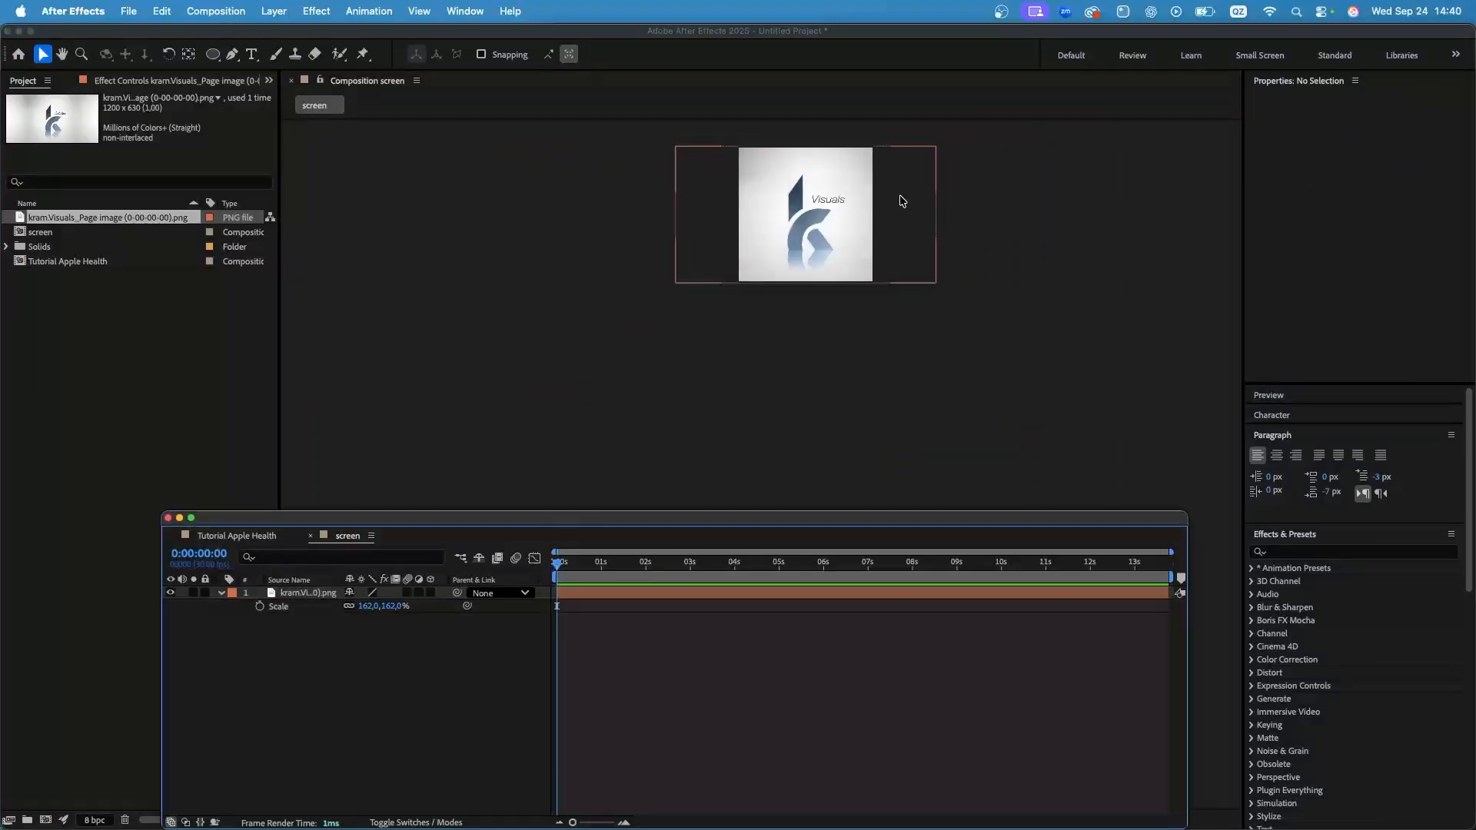
scroll(902, 201, up, 2)
Place the screen composition as the top layer in Tutorial Apple Health and make it a 3D layer.
click(236, 536)
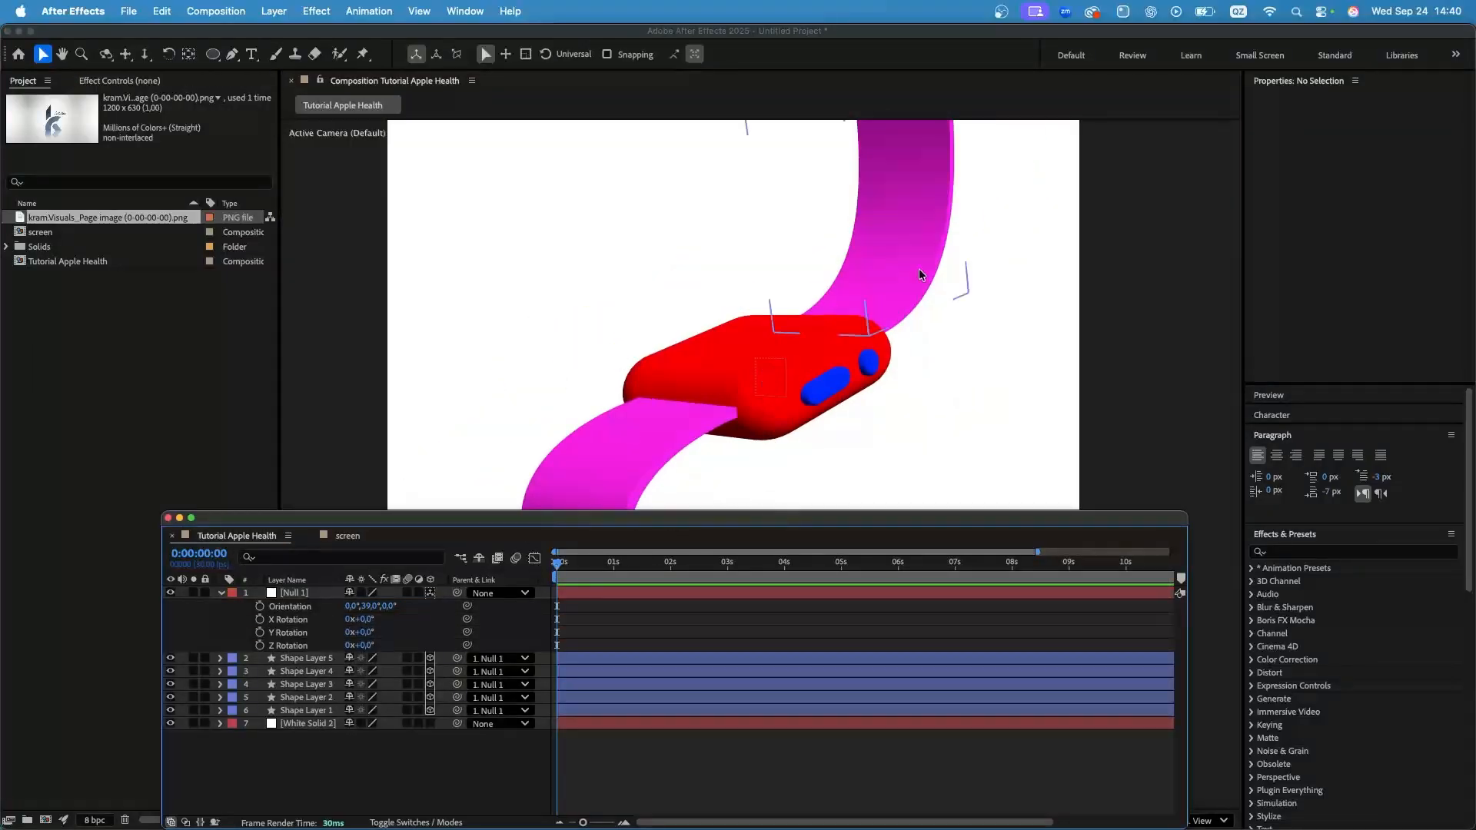
drag(66, 237, 746, 350)
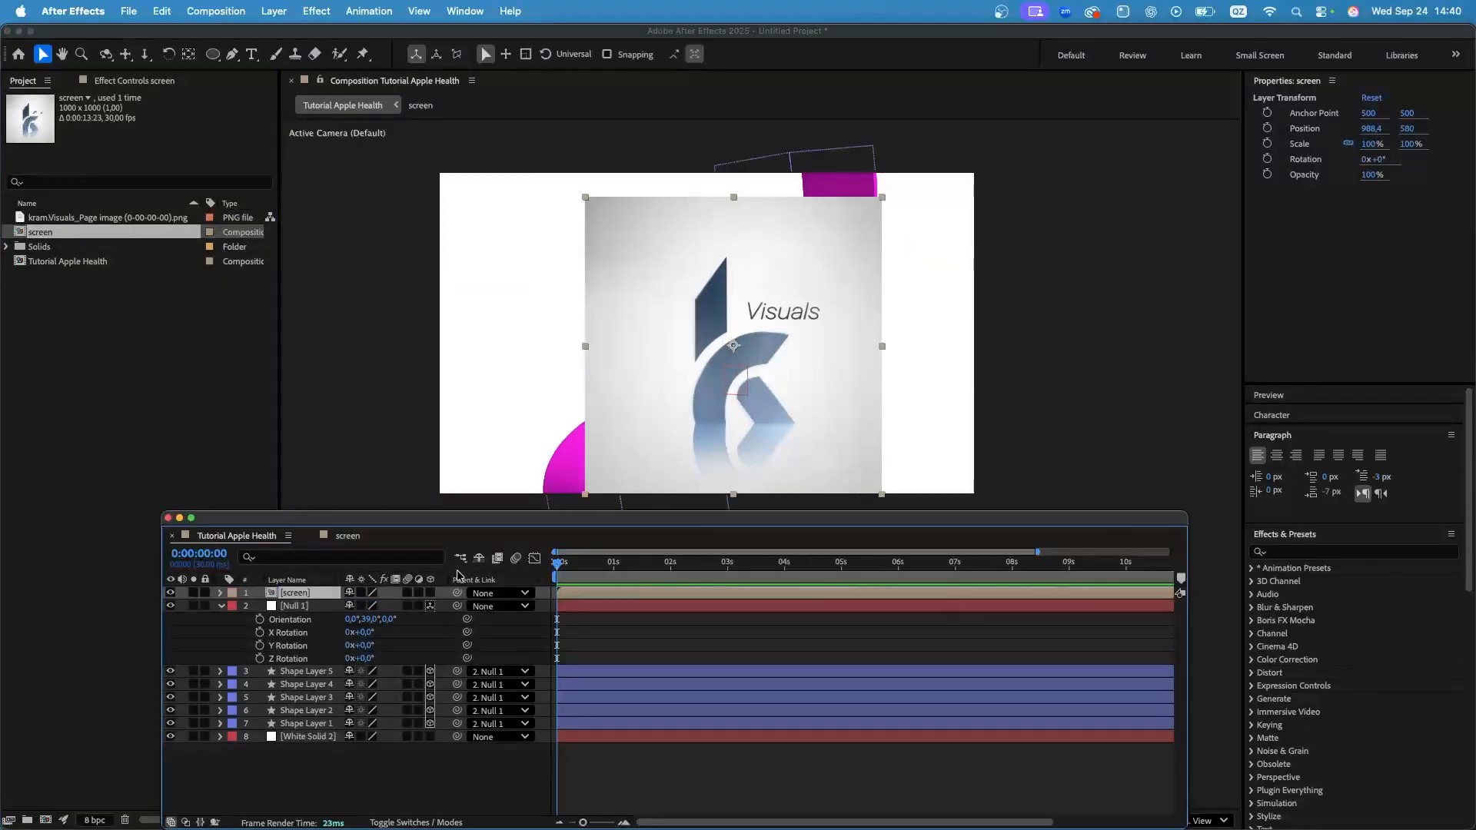
click(428, 594)
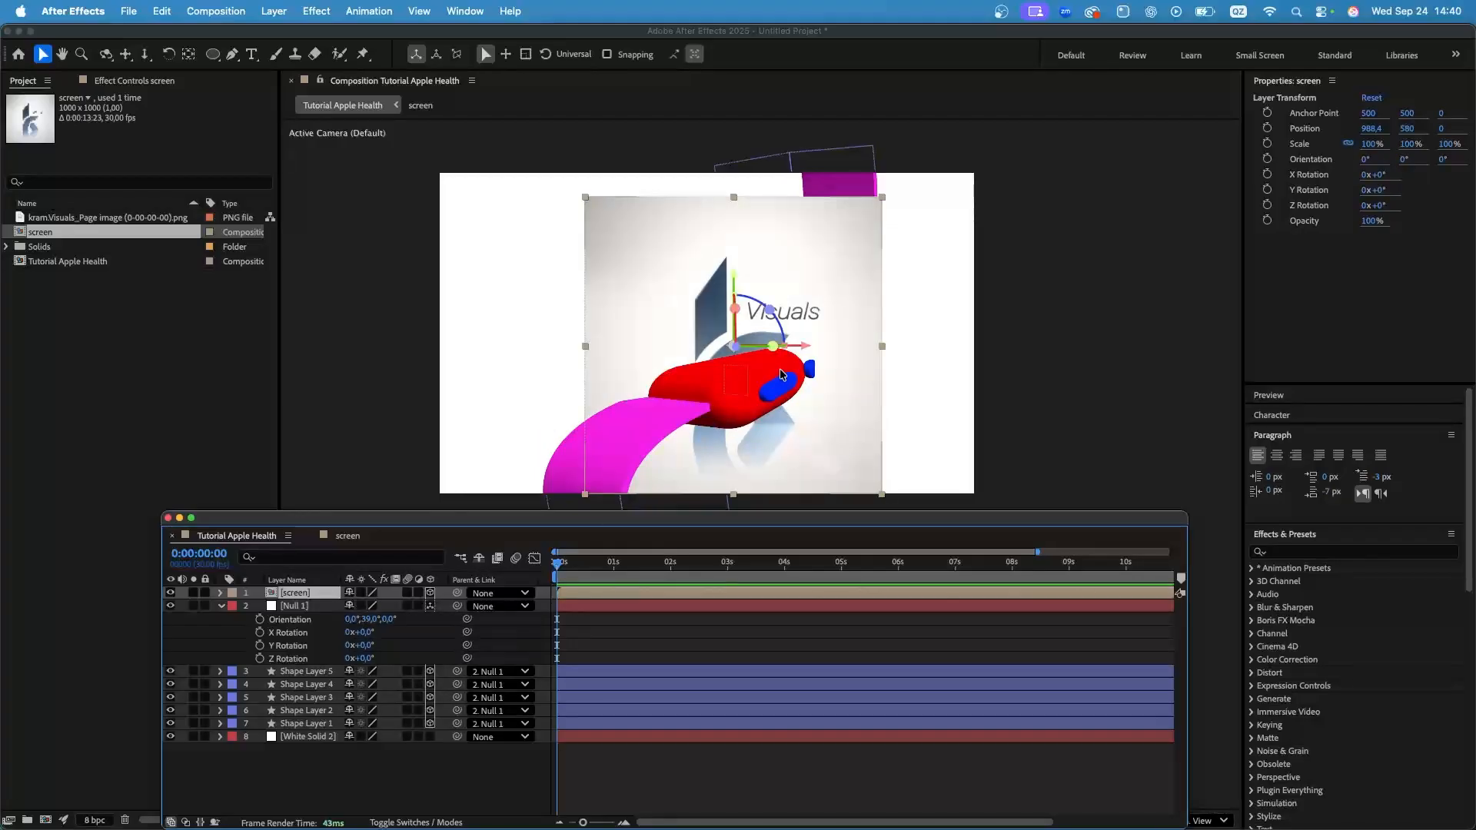
Tilt the screen layer parallel to the watch face, scale it to 35%, and place it on the case at about 952.4, 595, -44.6.
mouse_move(745, 329)
mouse_down()
mouse_move(771, 350)
mouse_move(771, 319)
mouse_up()
key(s)
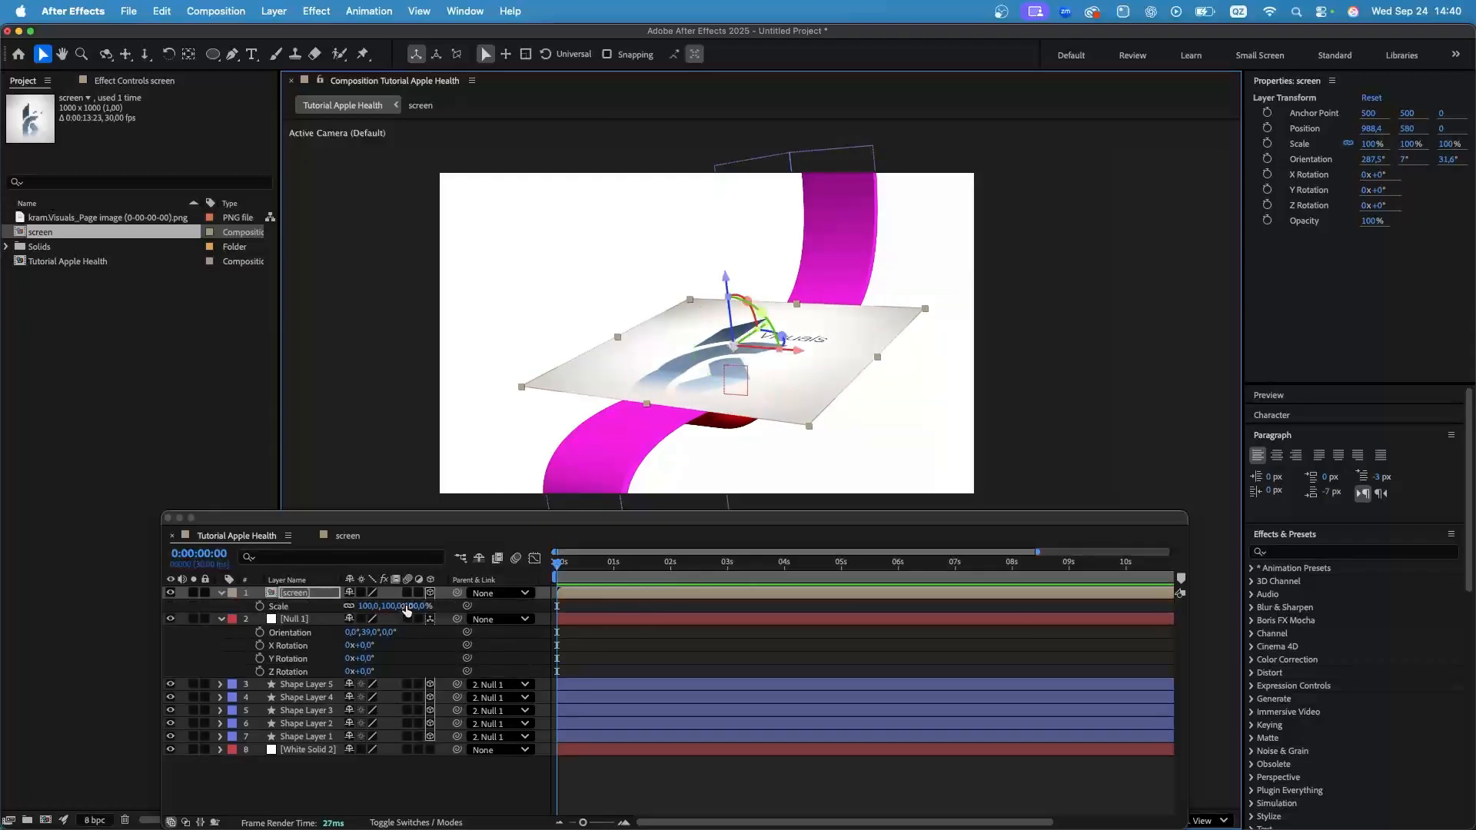
drag(392, 607, 370, 611)
drag(1133, 519, 1056, 510)
scroll(896, 361, up, 2)
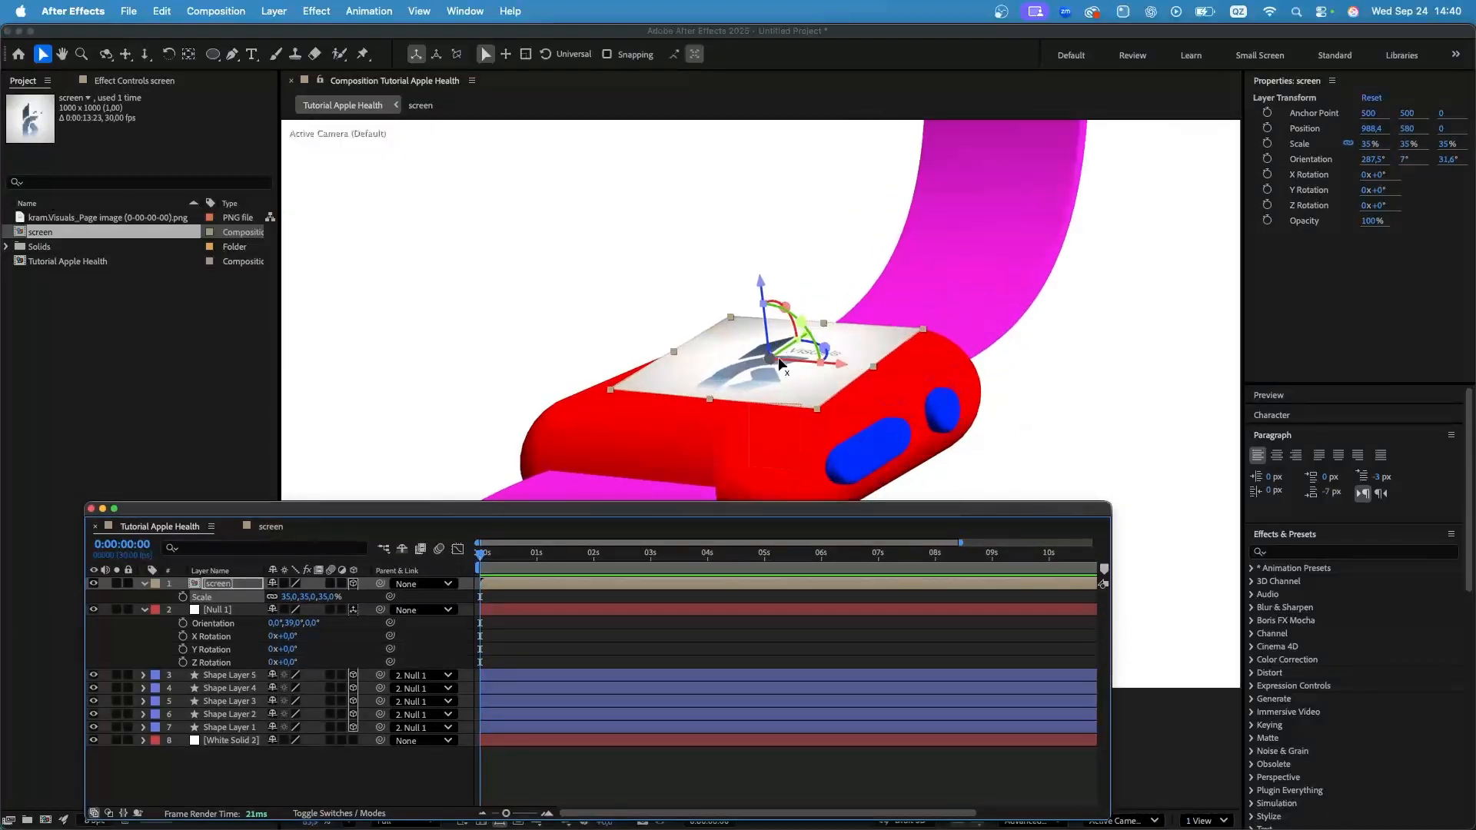
drag(785, 307, 797, 352)
In the screen composition, add a rounded rectangle shape covering the full 1000 by 1000 frame above the logo image.
click(273, 527)
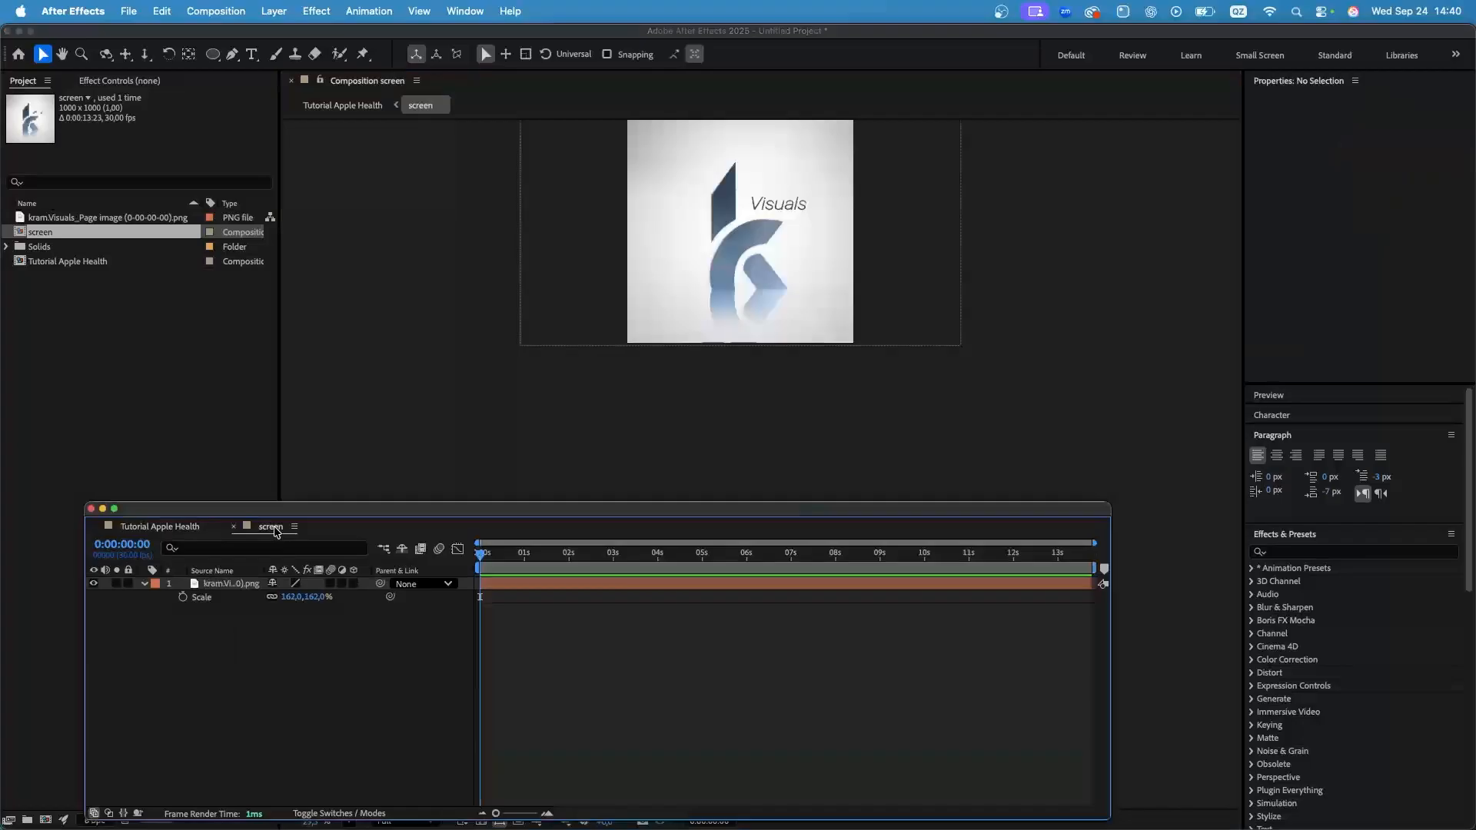
scroll(1004, 144, down, 5)
scroll(988, 153, up, 5)
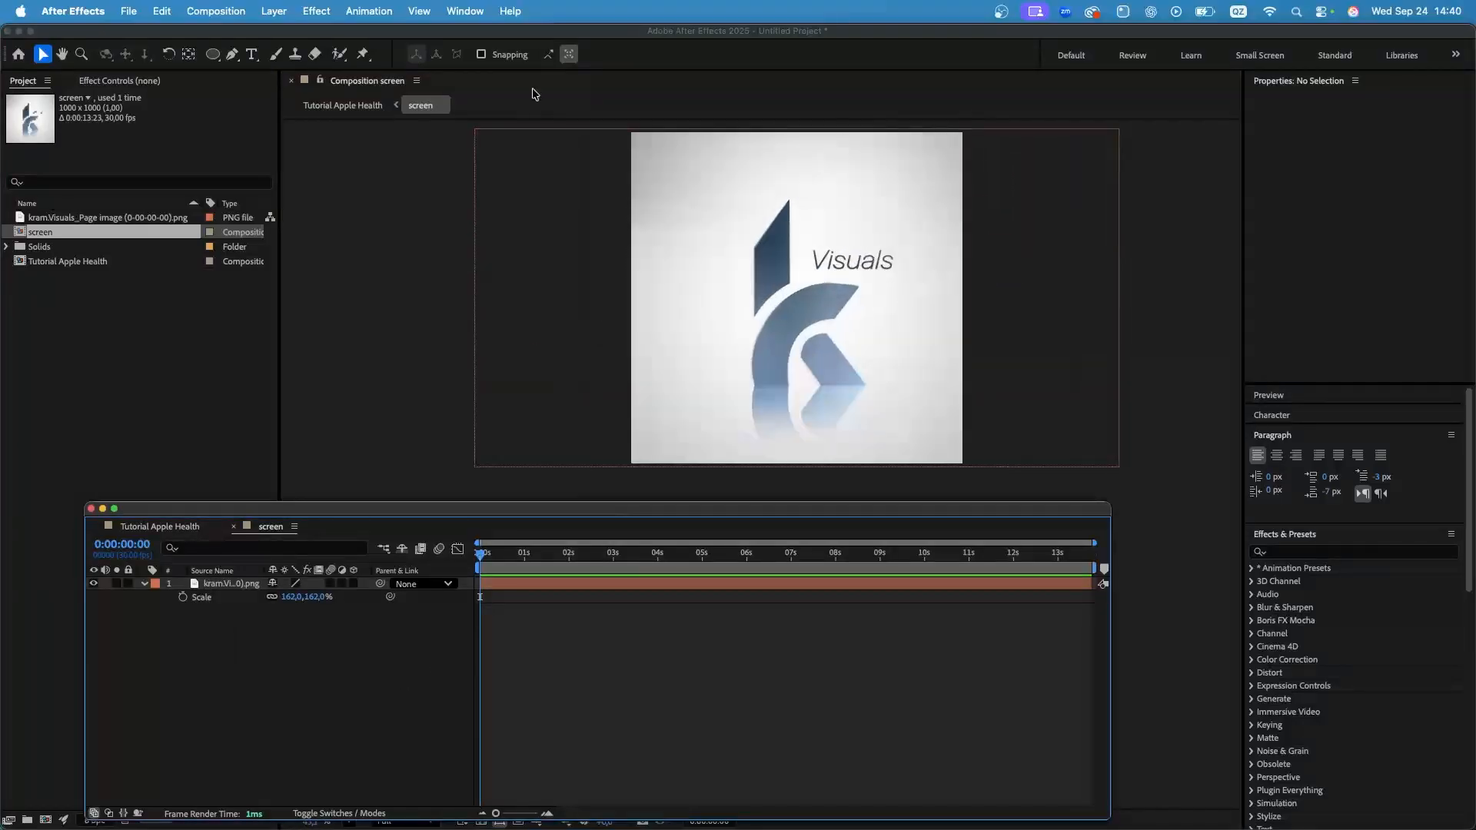
click(214, 55)
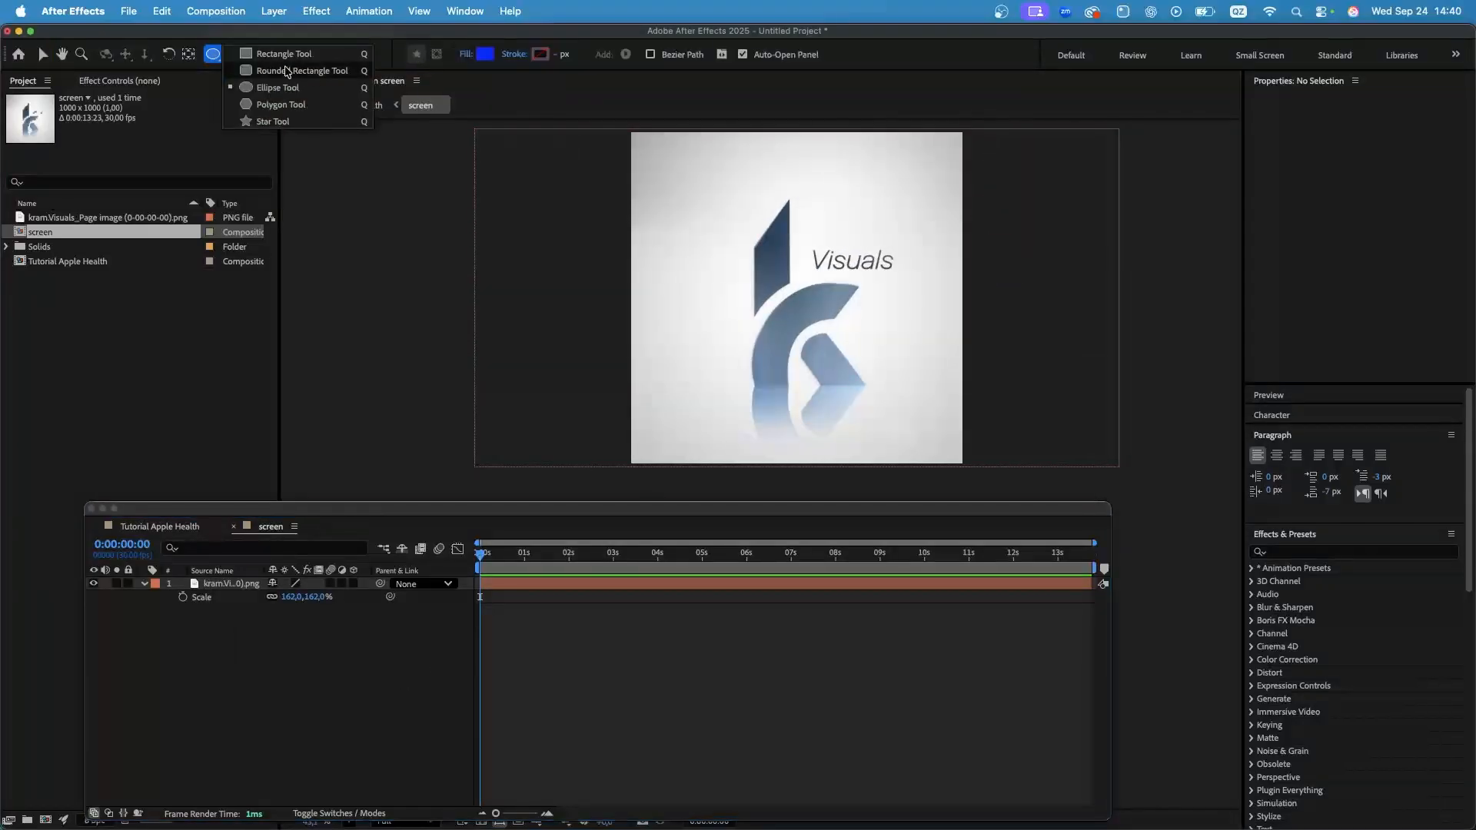
click(289, 71)
double_click(213, 55)
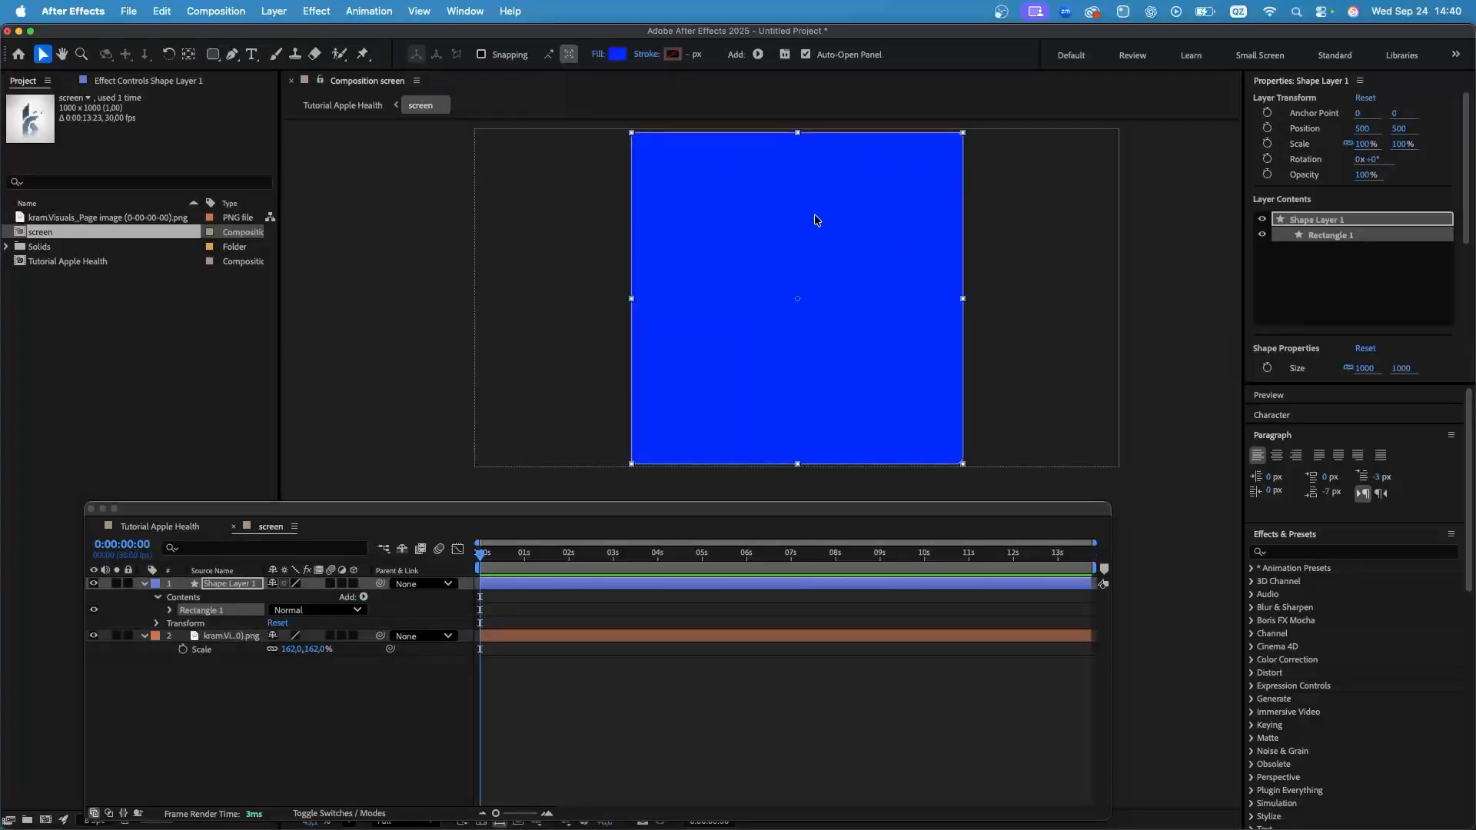
Set the rectangle's roundness to 142.
click(166, 614)
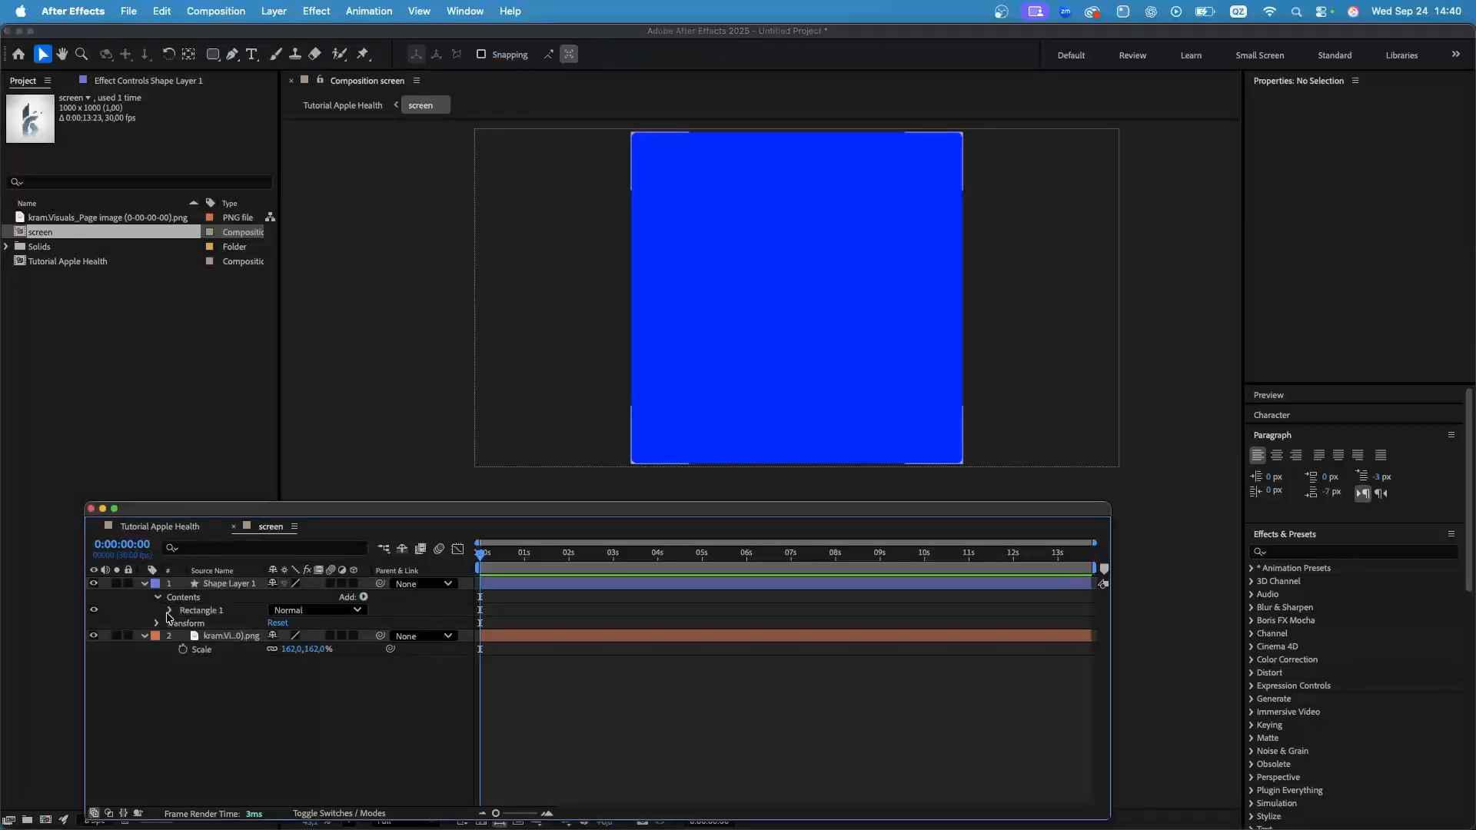
click(170, 611)
click(182, 624)
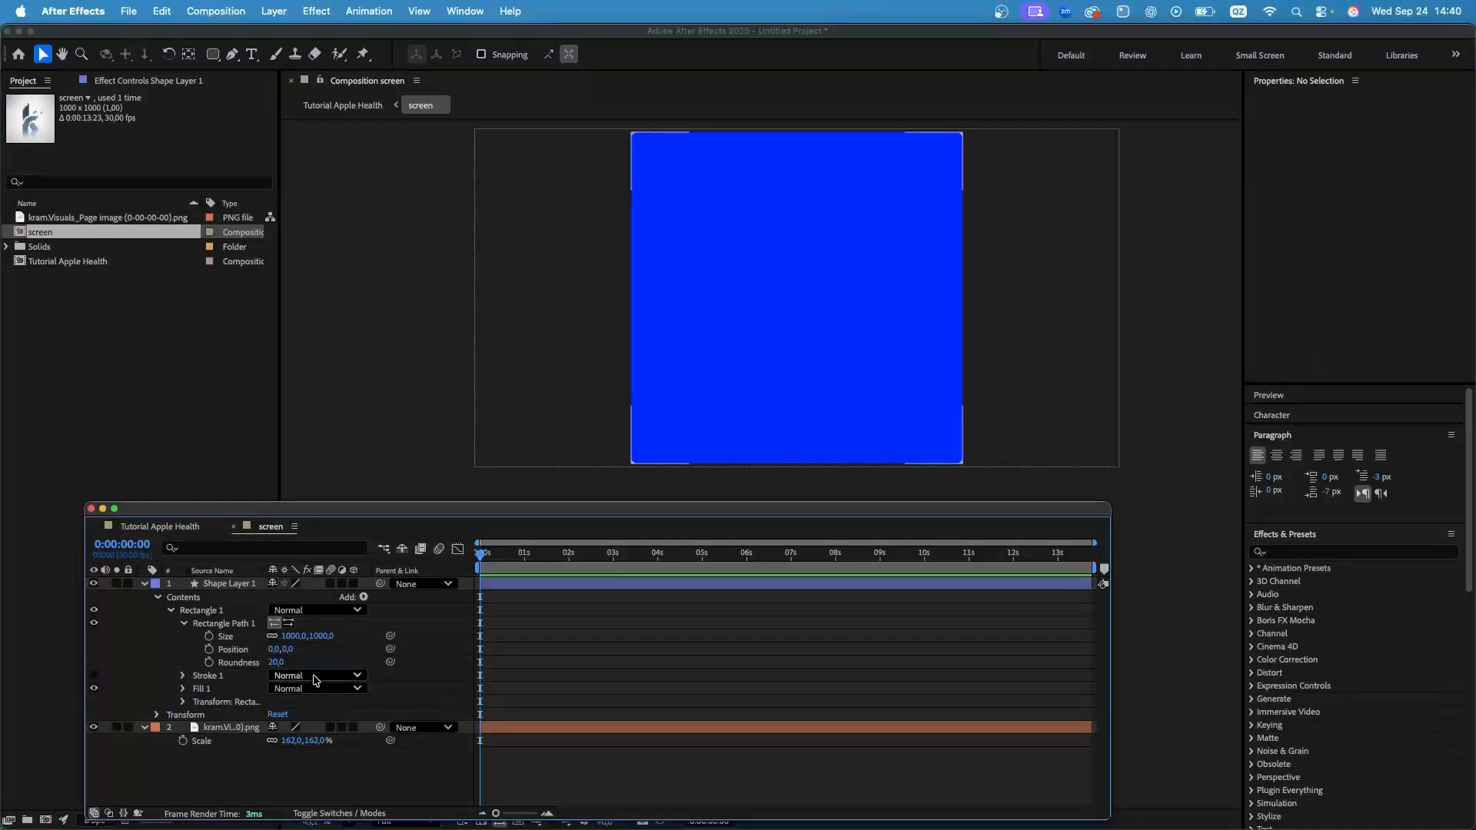
drag(275, 664, 373, 666)
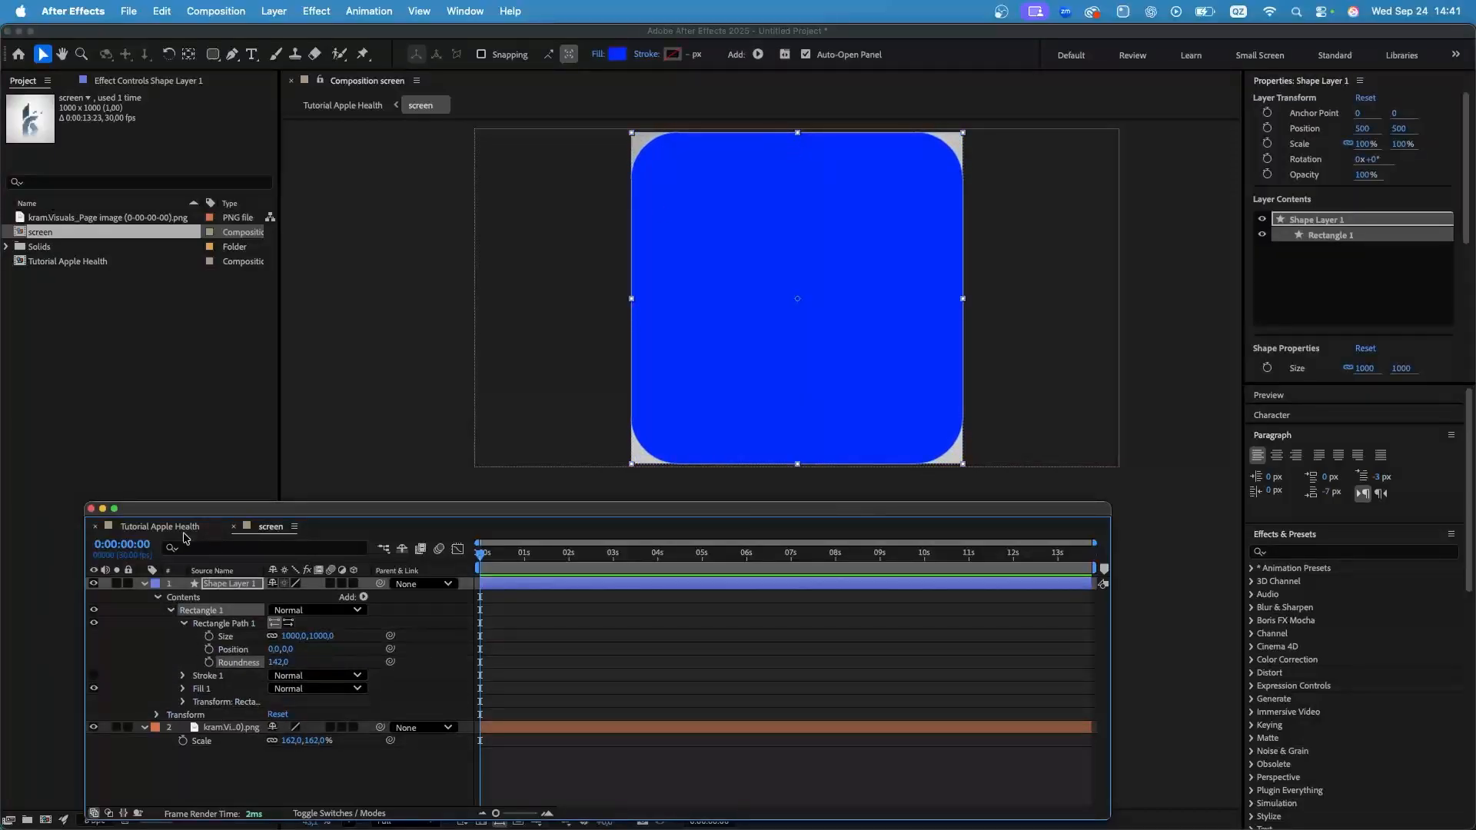
click(145, 585)
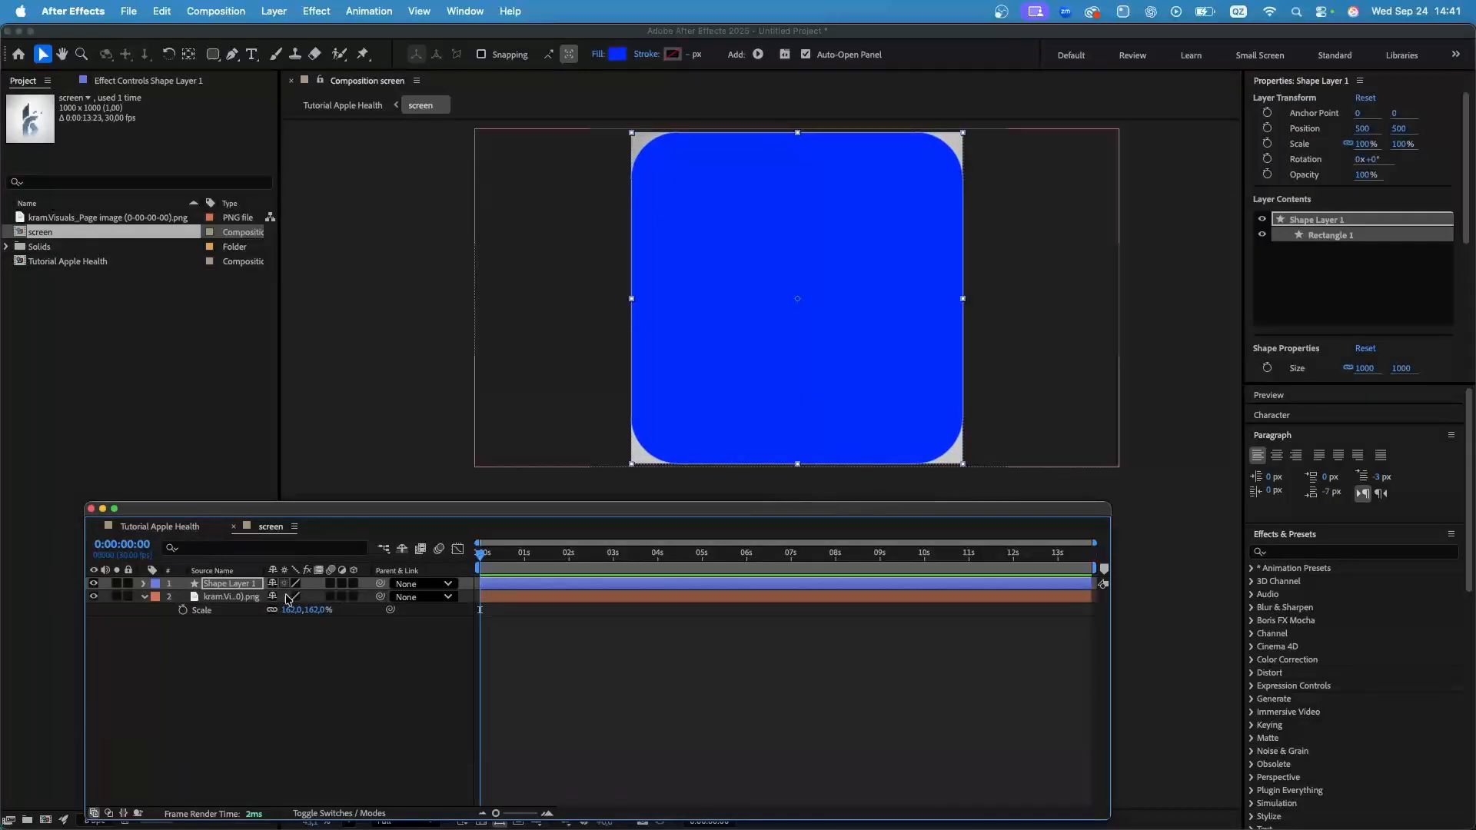
Use the rounded rectangle layer as the track matte of the logo image to round off its corners.
click(364, 814)
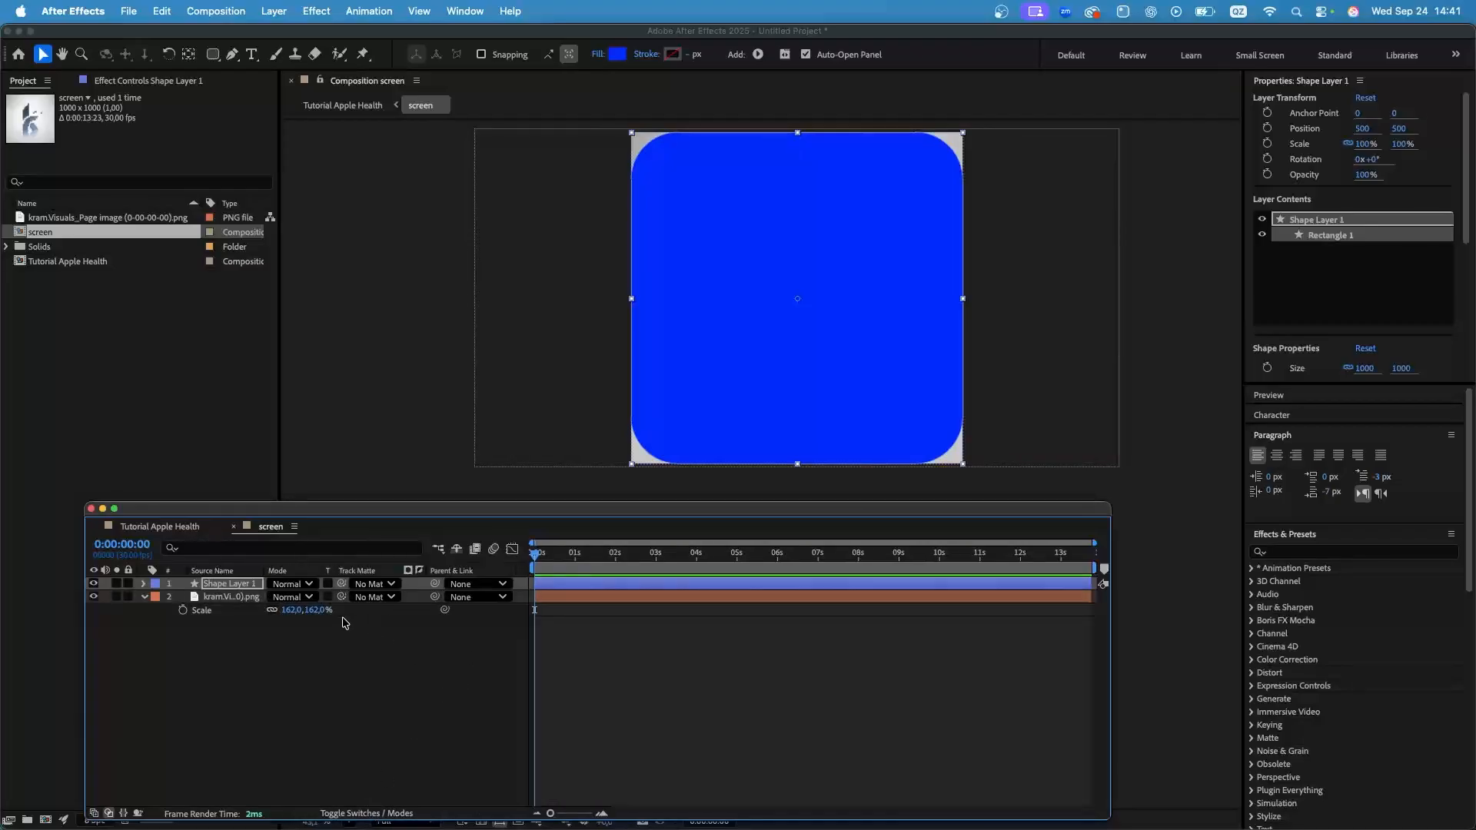
click(249, 597)
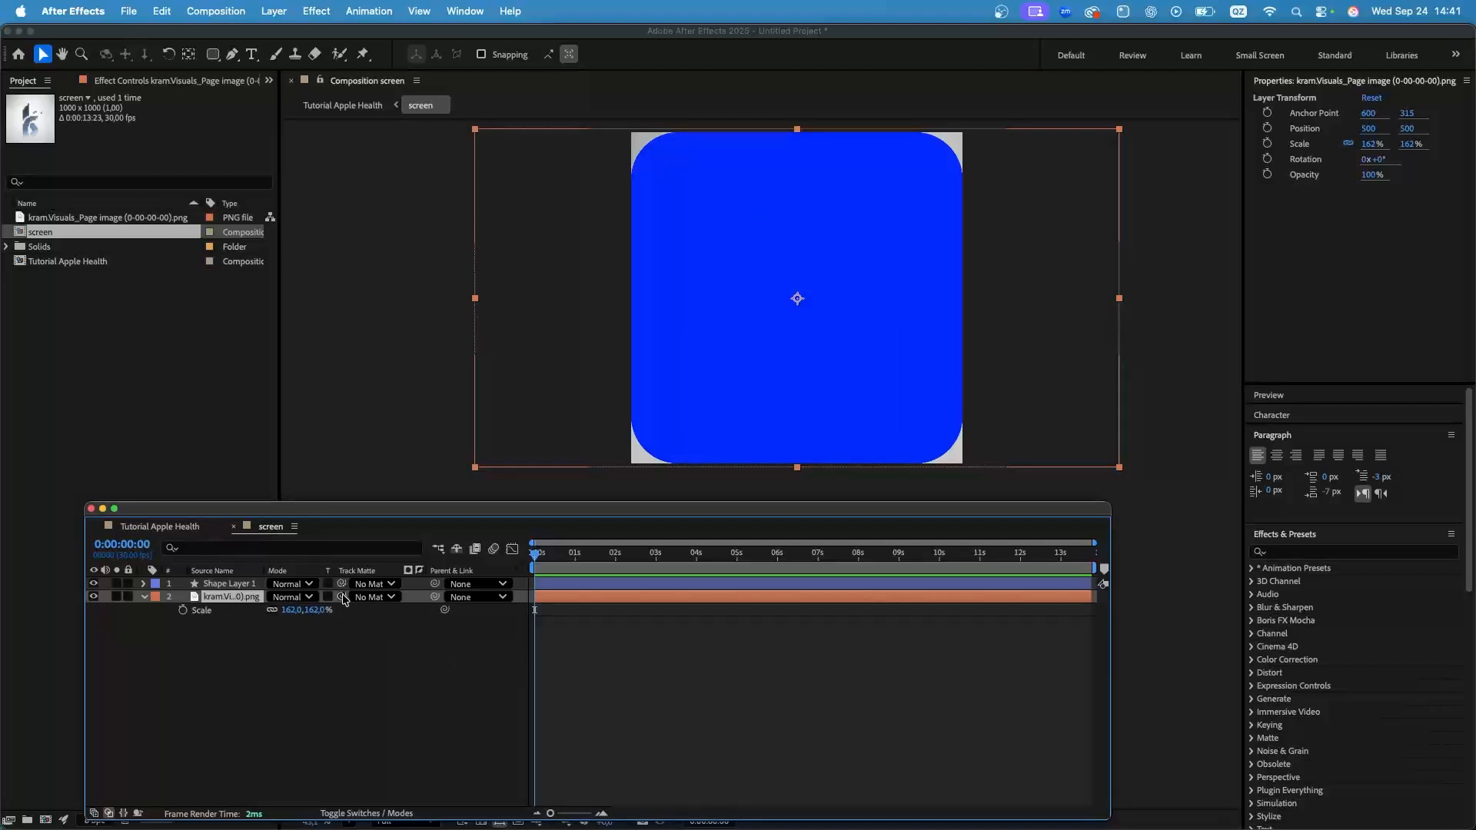
drag(343, 598, 355, 575)
drag(279, 600, 249, 586)
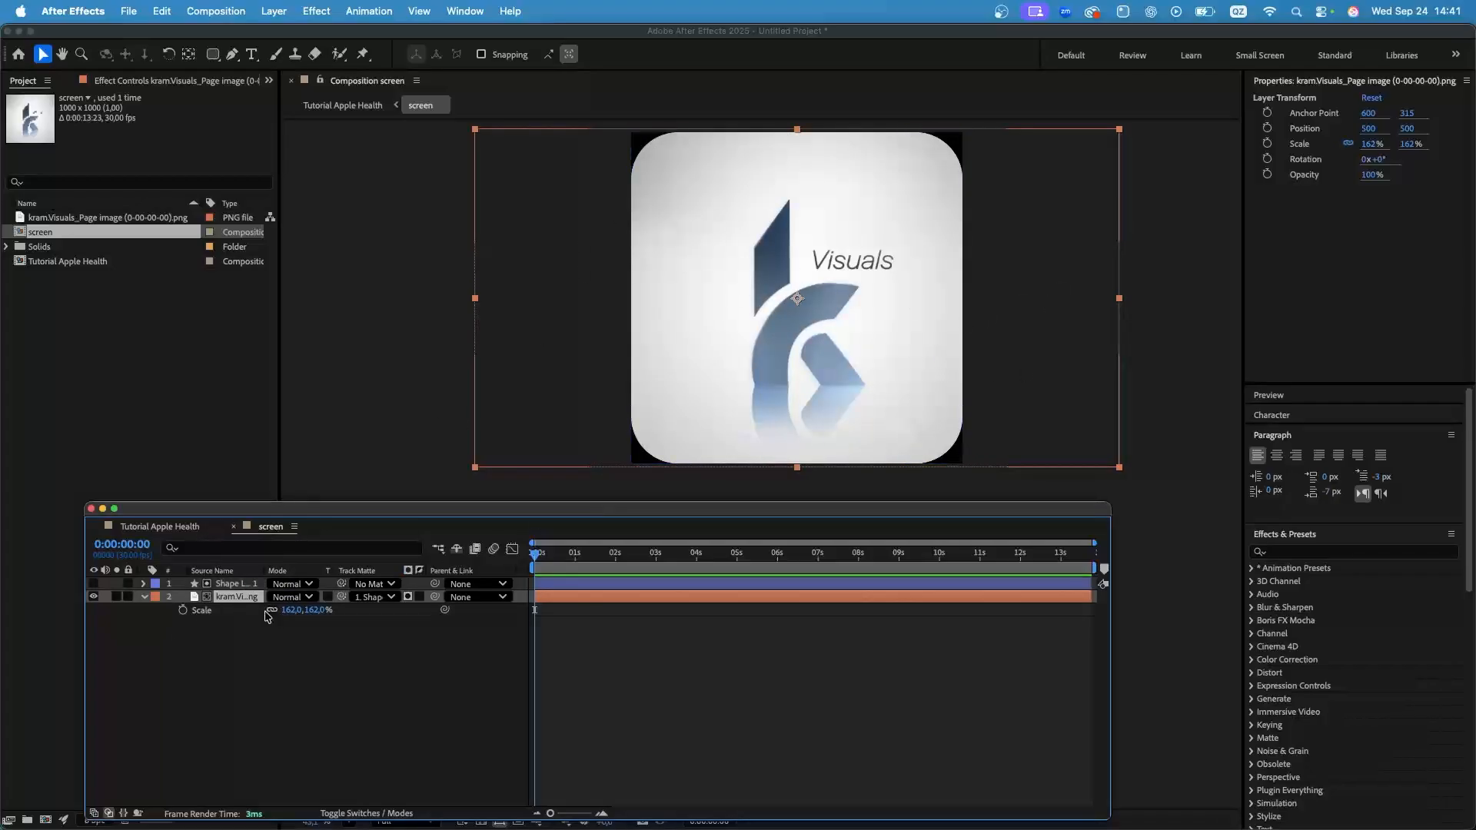
click(244, 584)
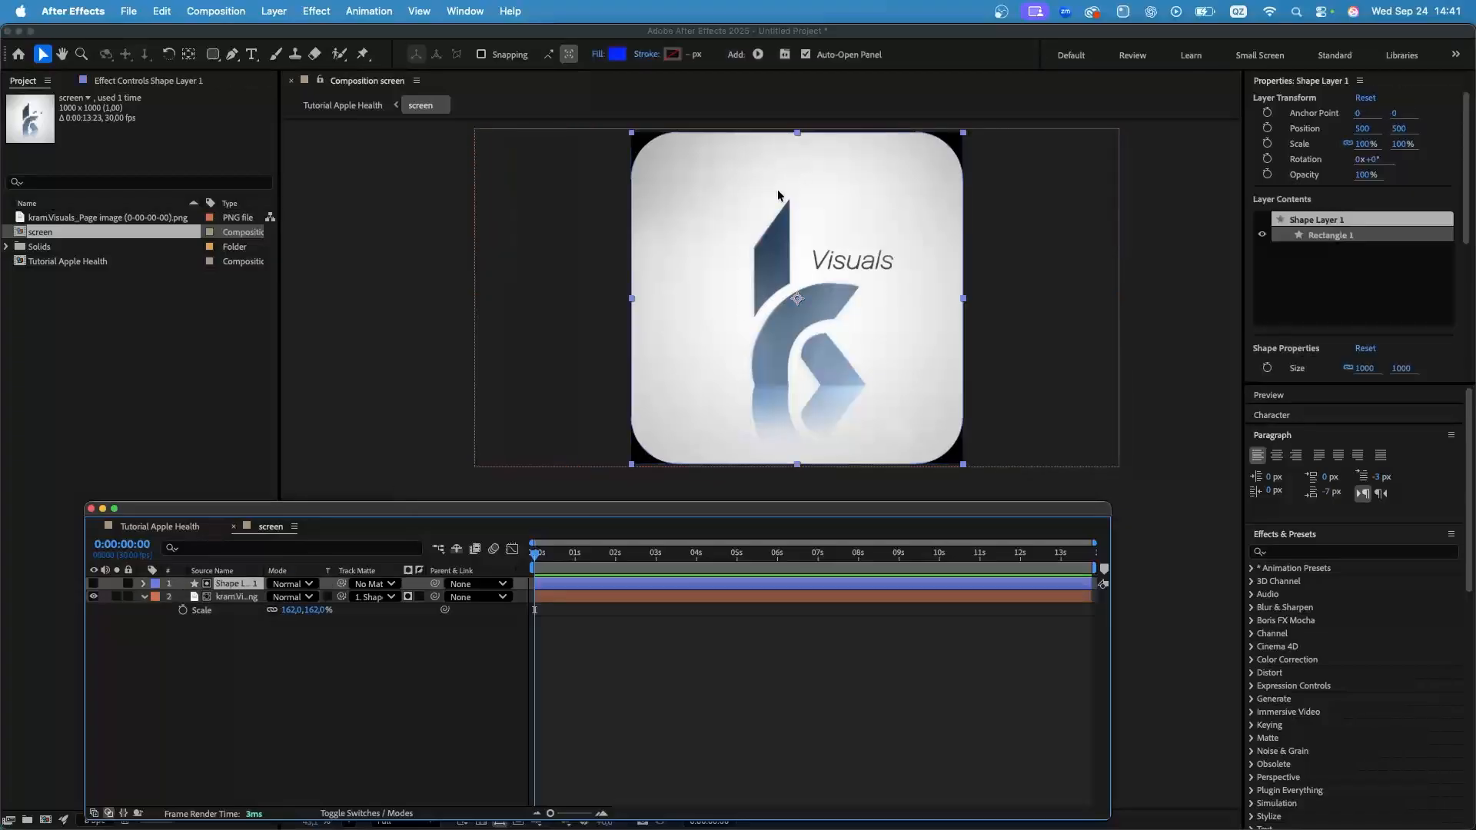
Enlarge the screen layer in Tutorial Apple Health to a scale of 39%.
click(184, 529)
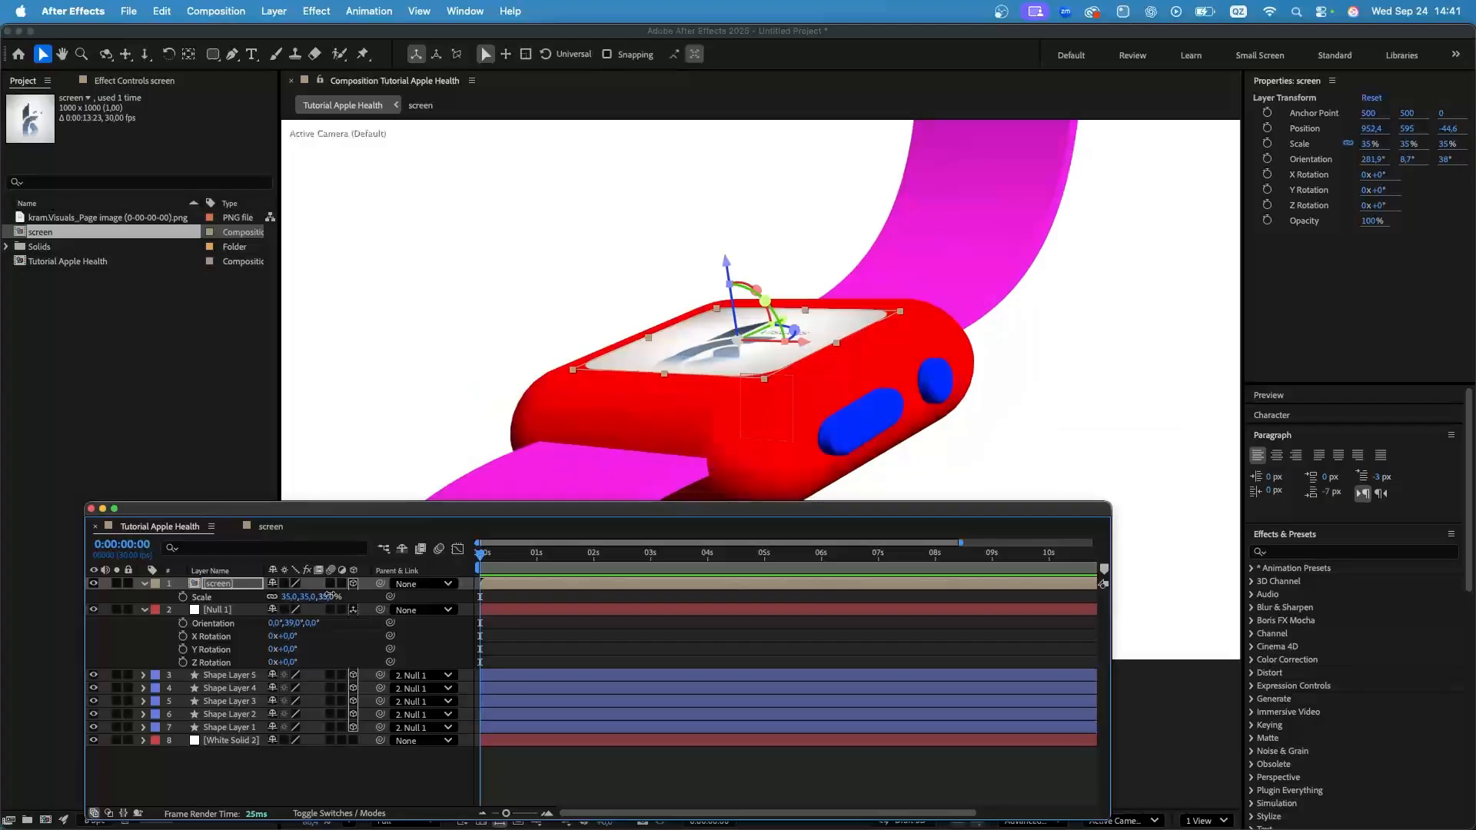
drag(330, 596, 334, 596)
Use a two-view layout with an orbited custom view to fit the screen layer onto the watch face at 44% scale.
click(1203, 820)
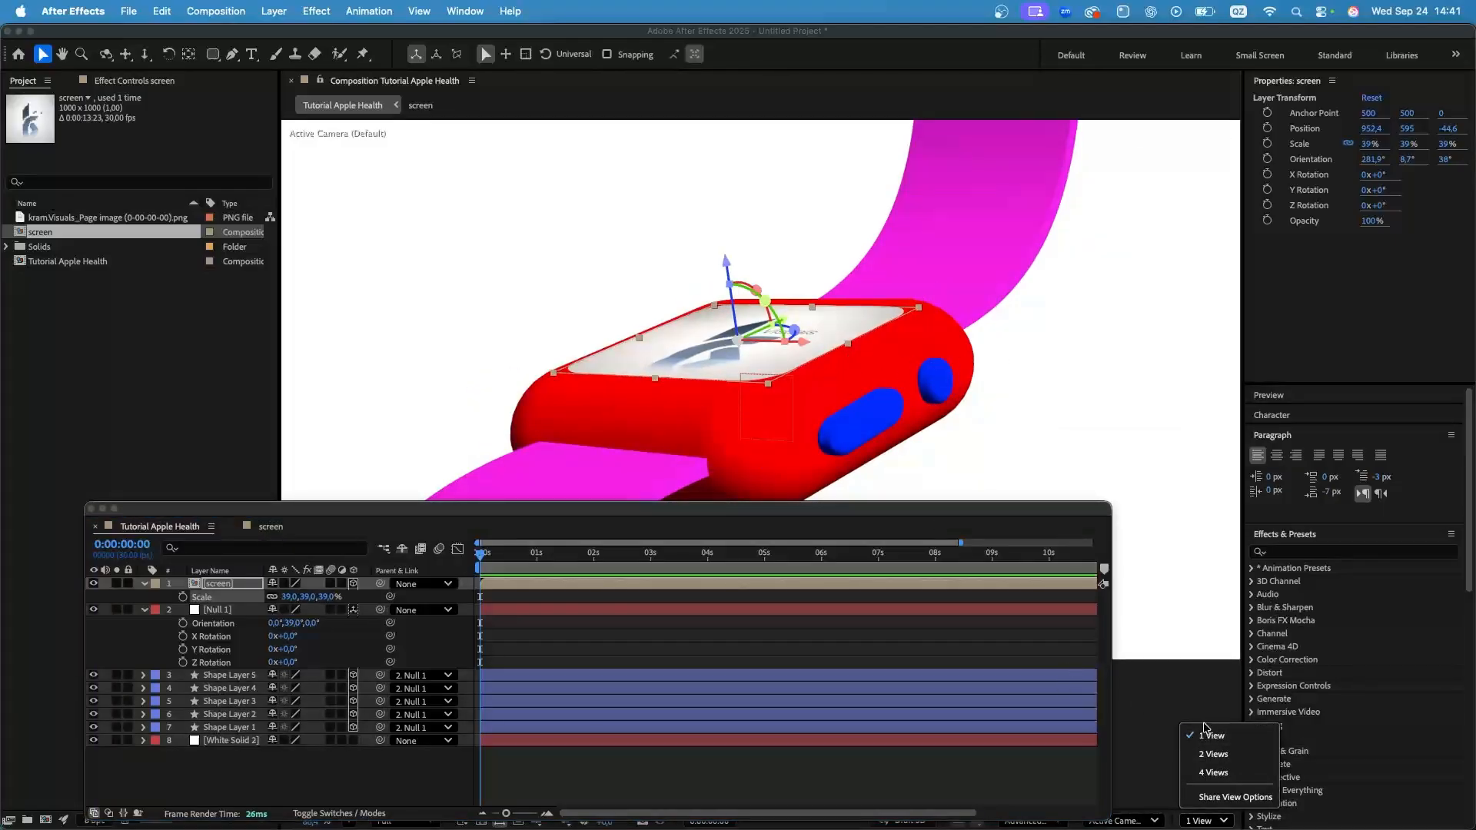
click(1220, 756)
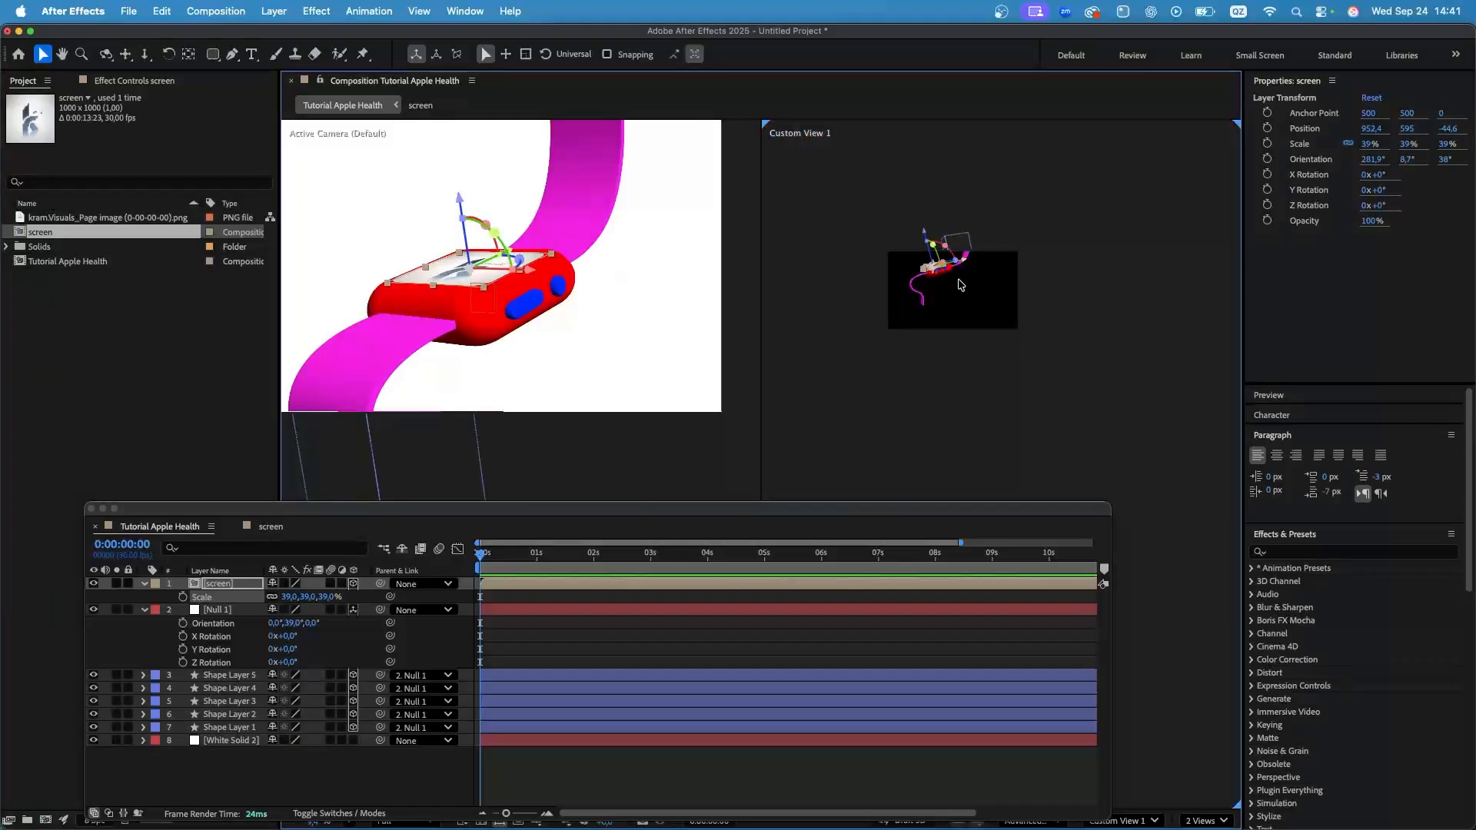
click(106, 53)
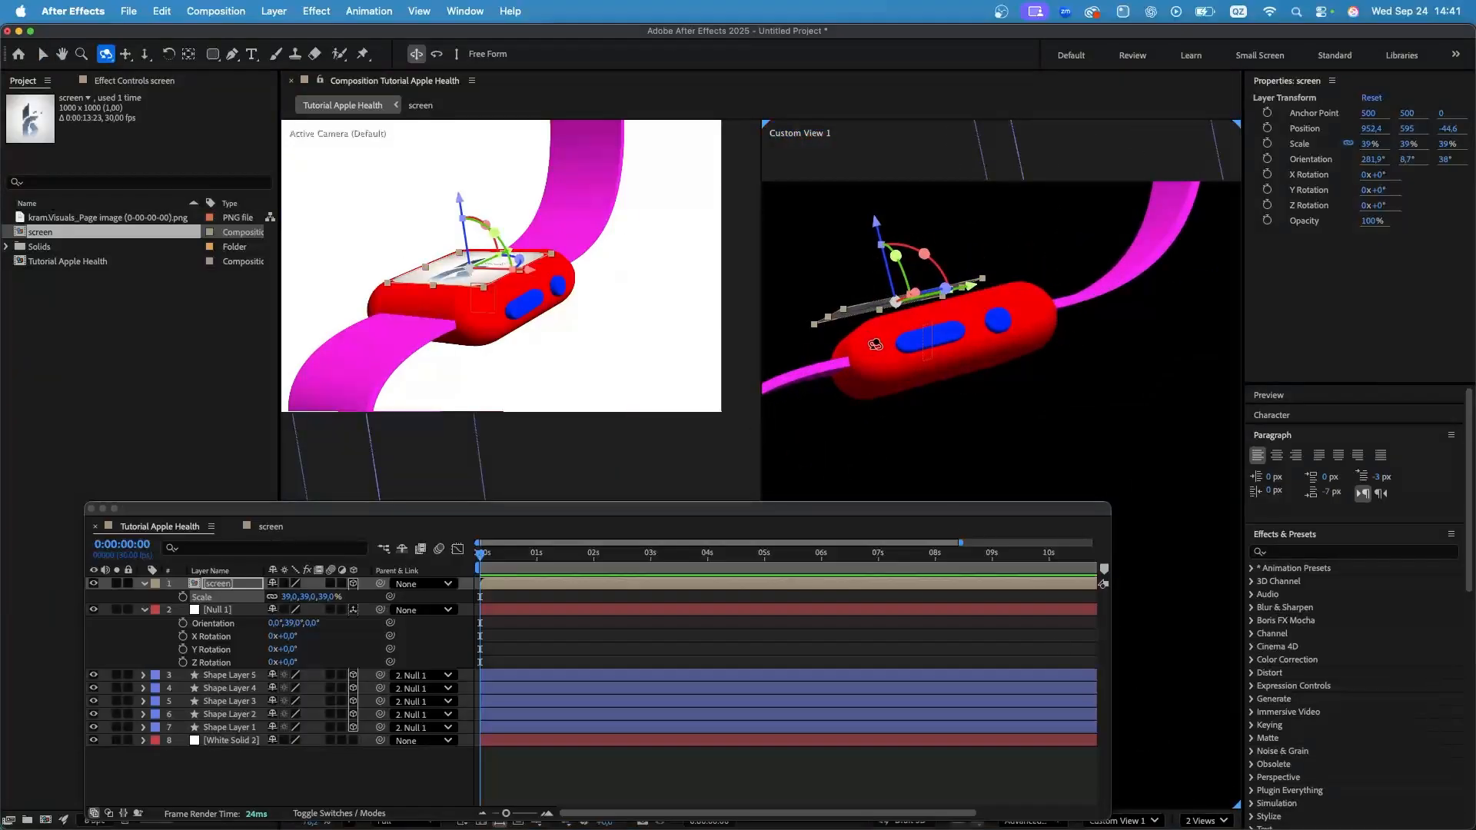
drag(859, 332, 815, 330)
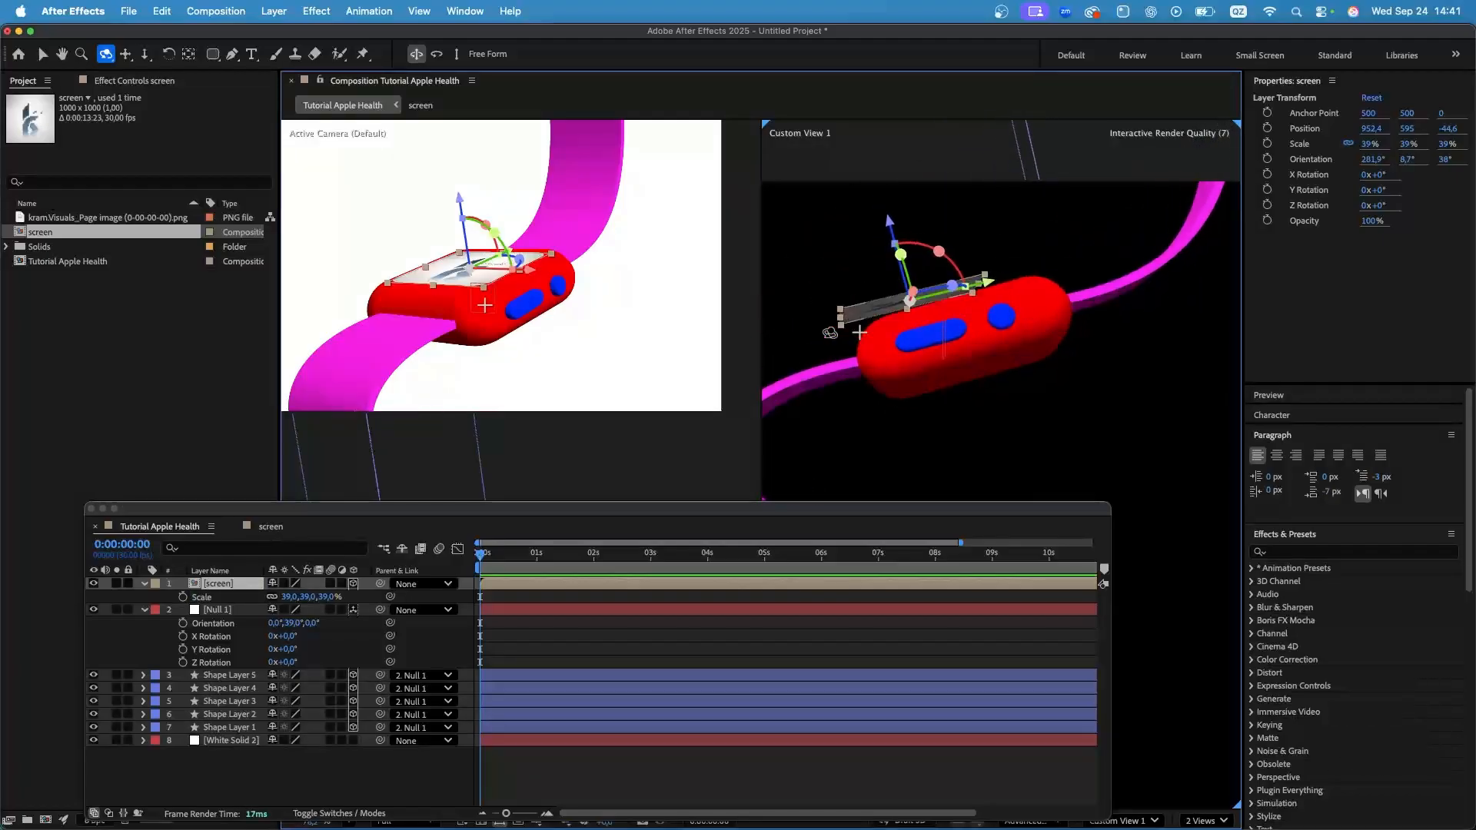
drag(916, 314, 933, 343)
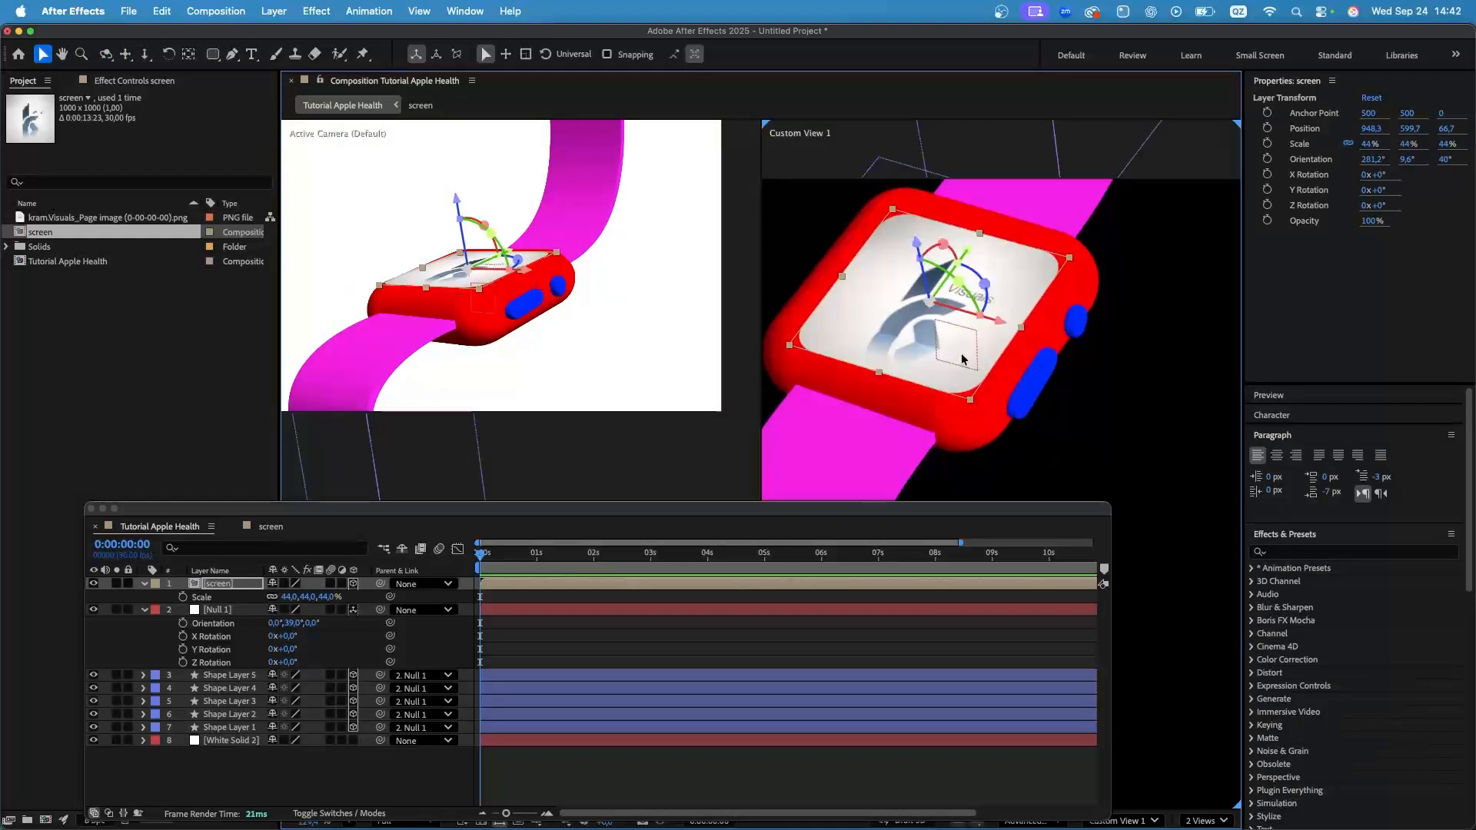
scroll(961, 323, up, 5)
scroll(395, 259, down, 3)
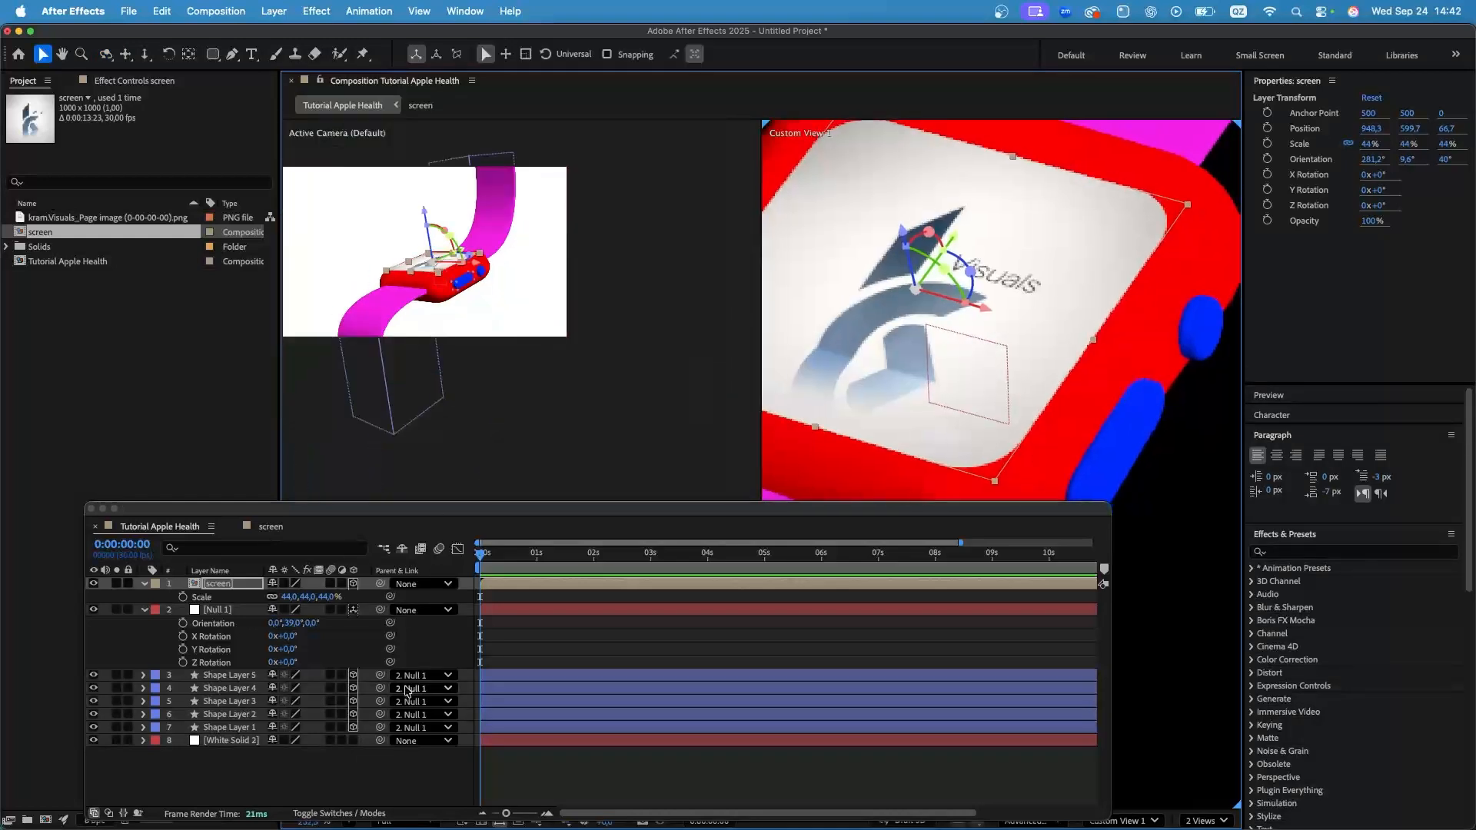
scroll(1100, 323, down, 5)
click(551, 772)
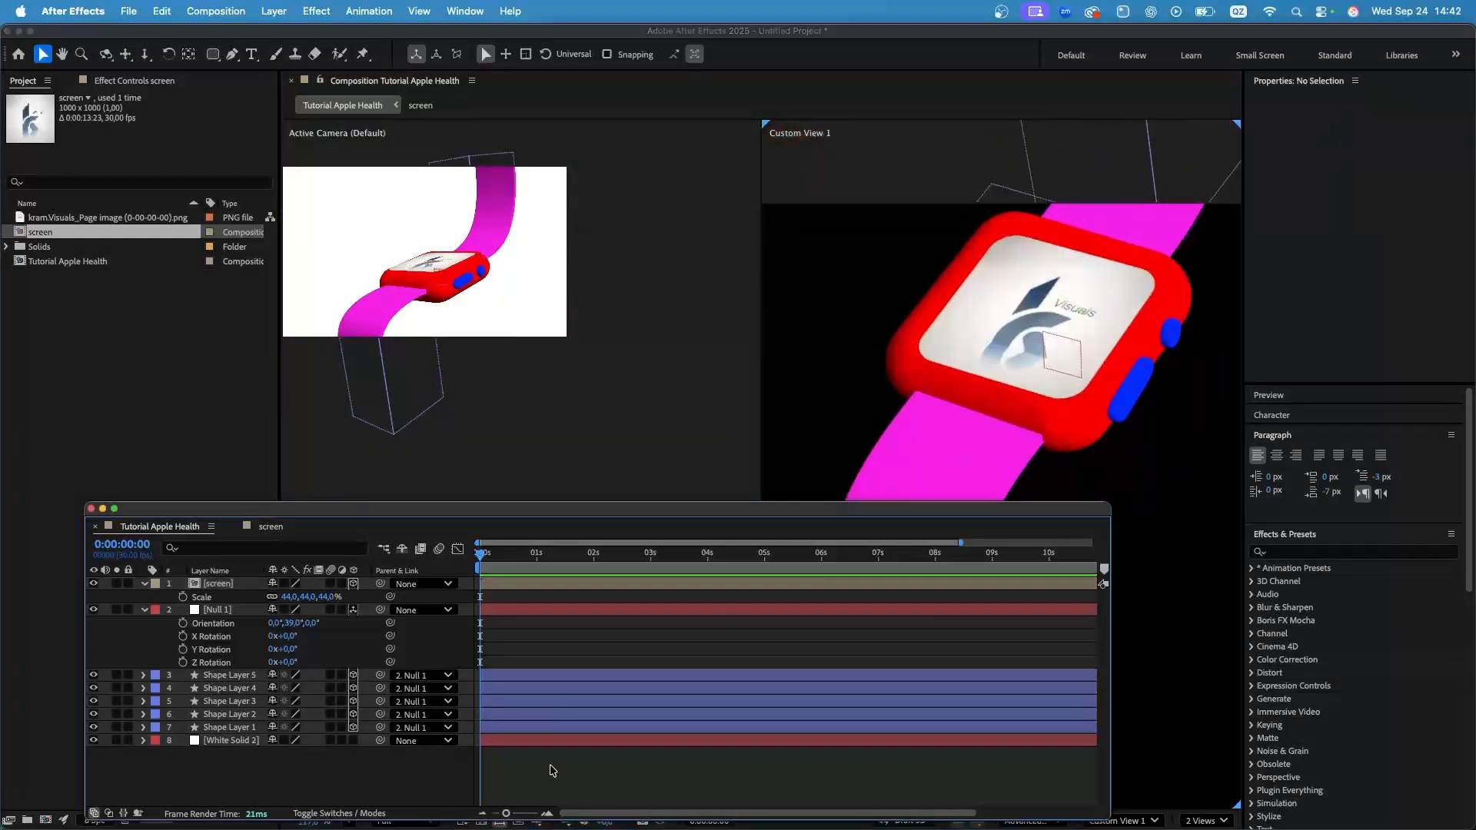
scroll(403, 241, up, 5)
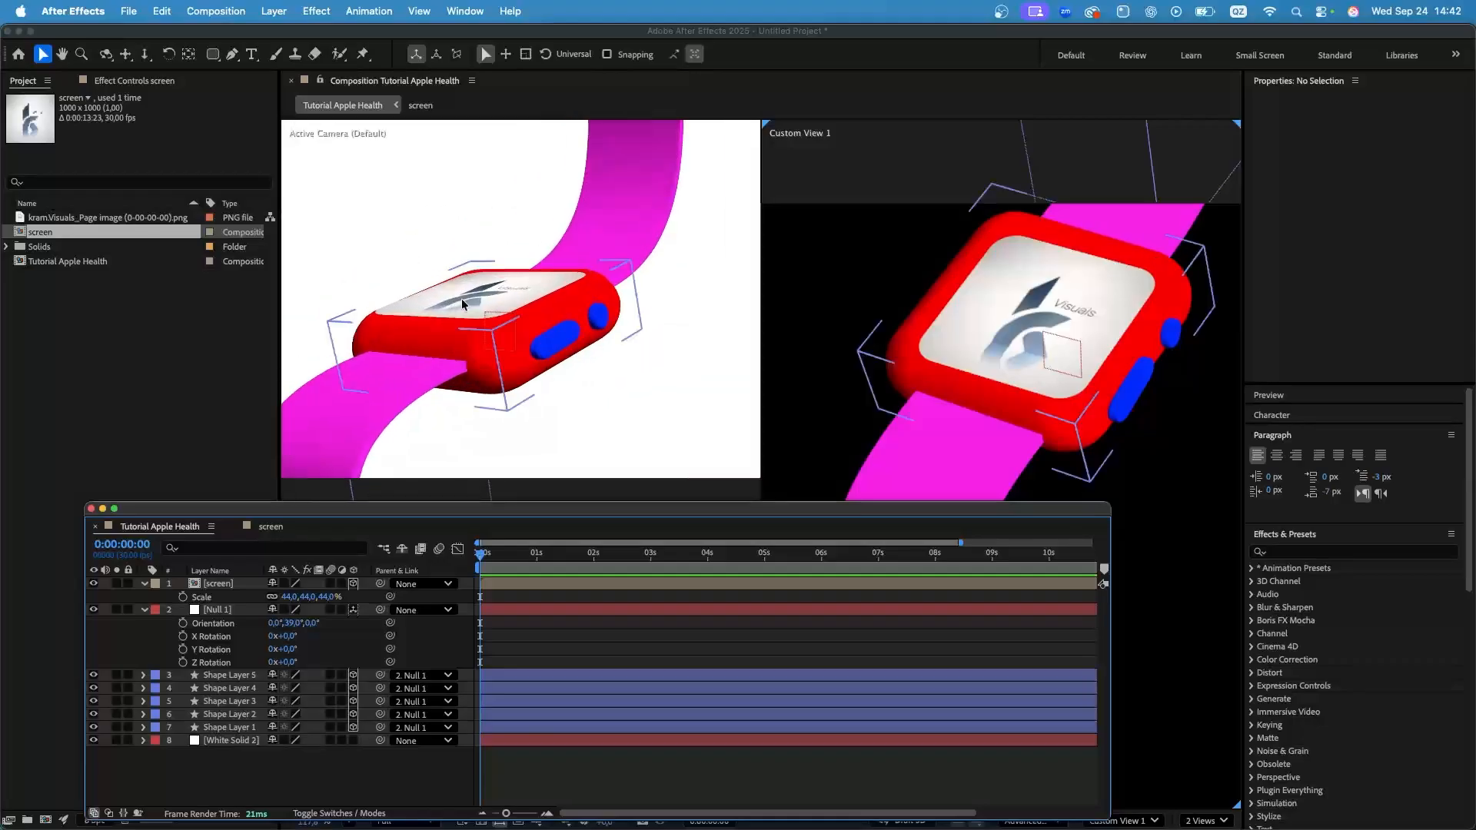
Fine-tune the screen layer's position and tilt against the watch face and return to a single view.
click(219, 584)
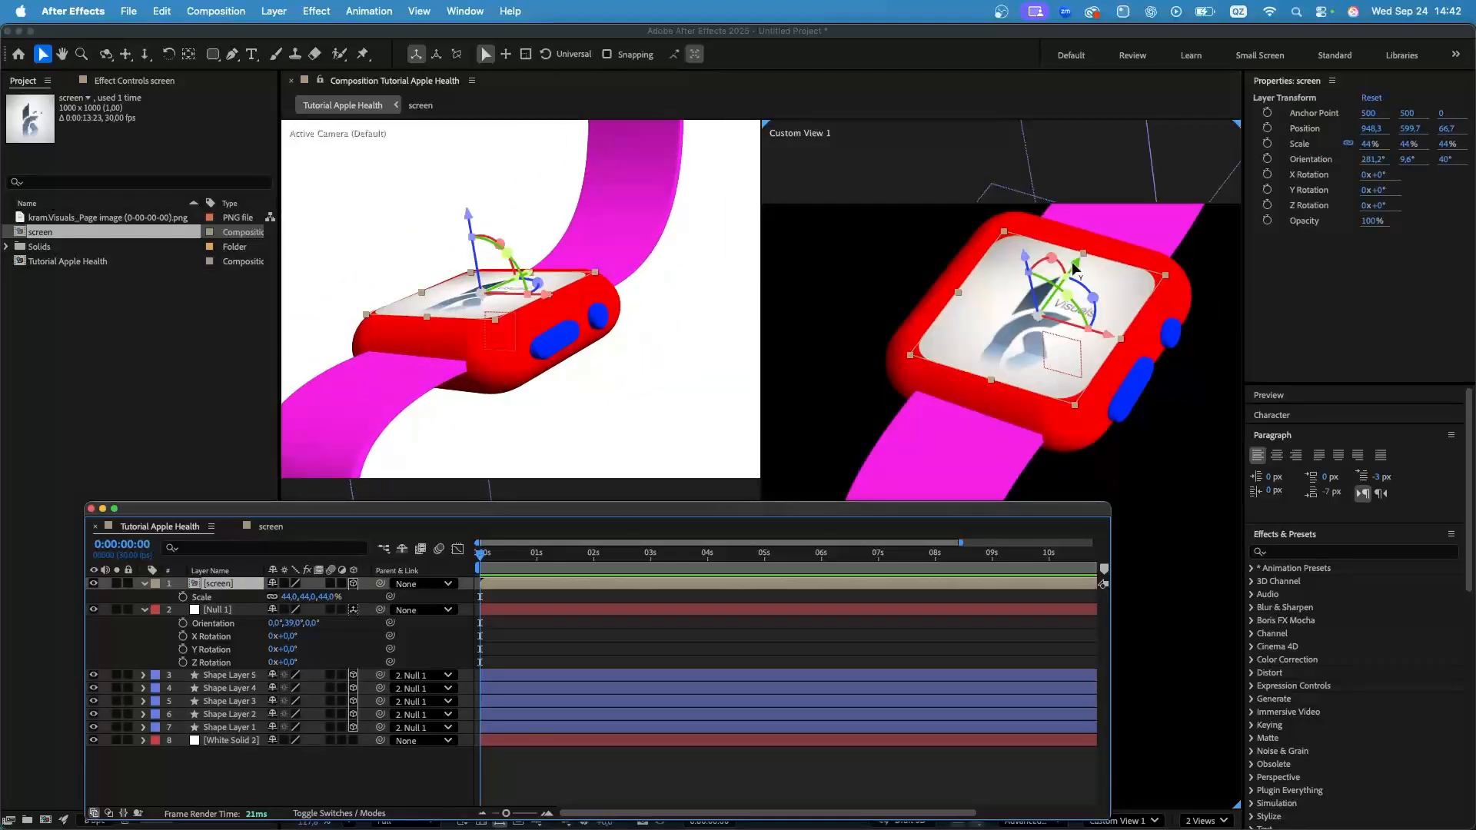
drag(1070, 265, 1086, 293)
click(1205, 820)
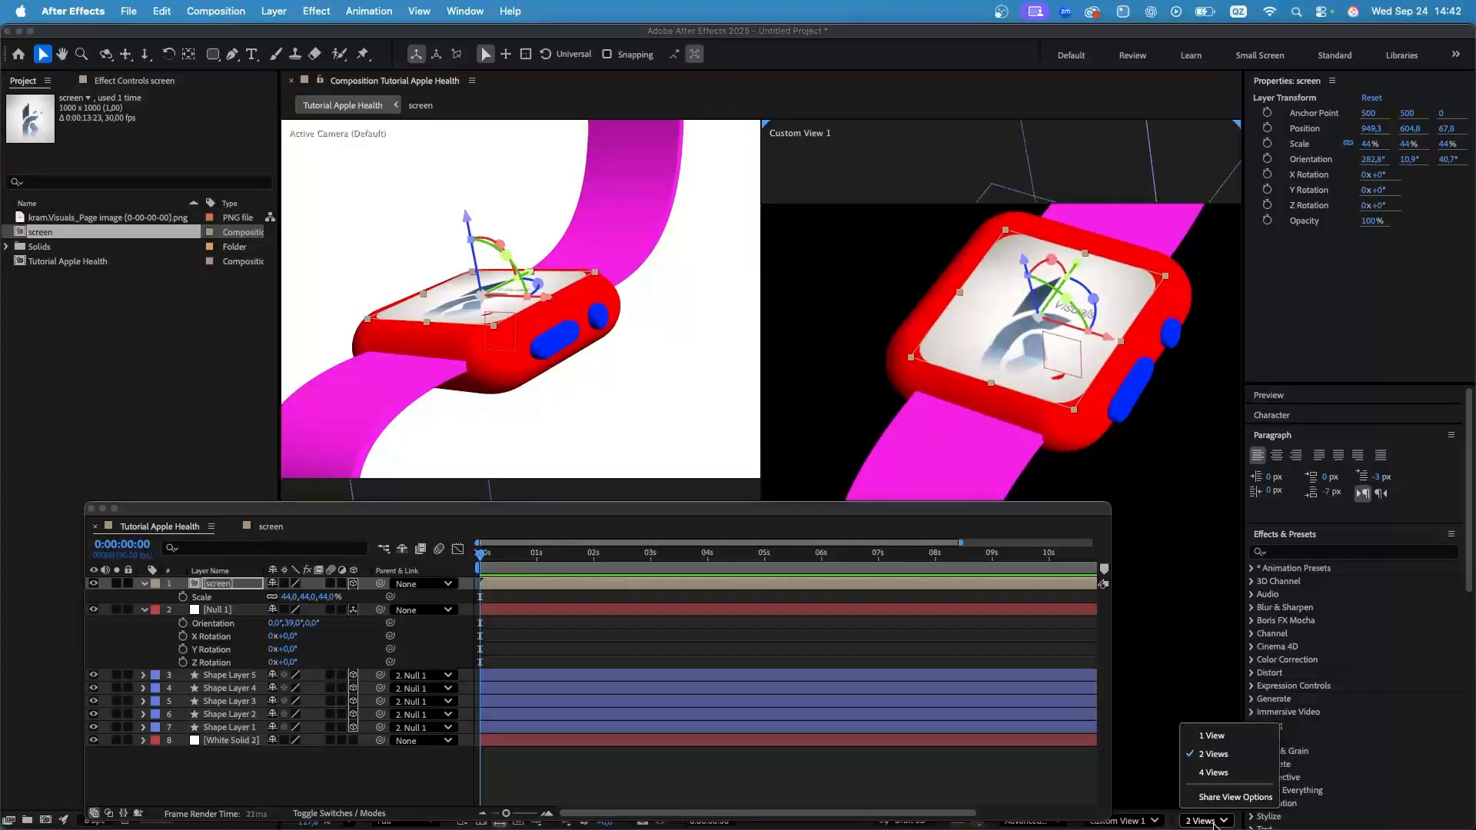
click(1200, 730)
scroll(911, 275, down, 5)
scroll(919, 327, up, 10)
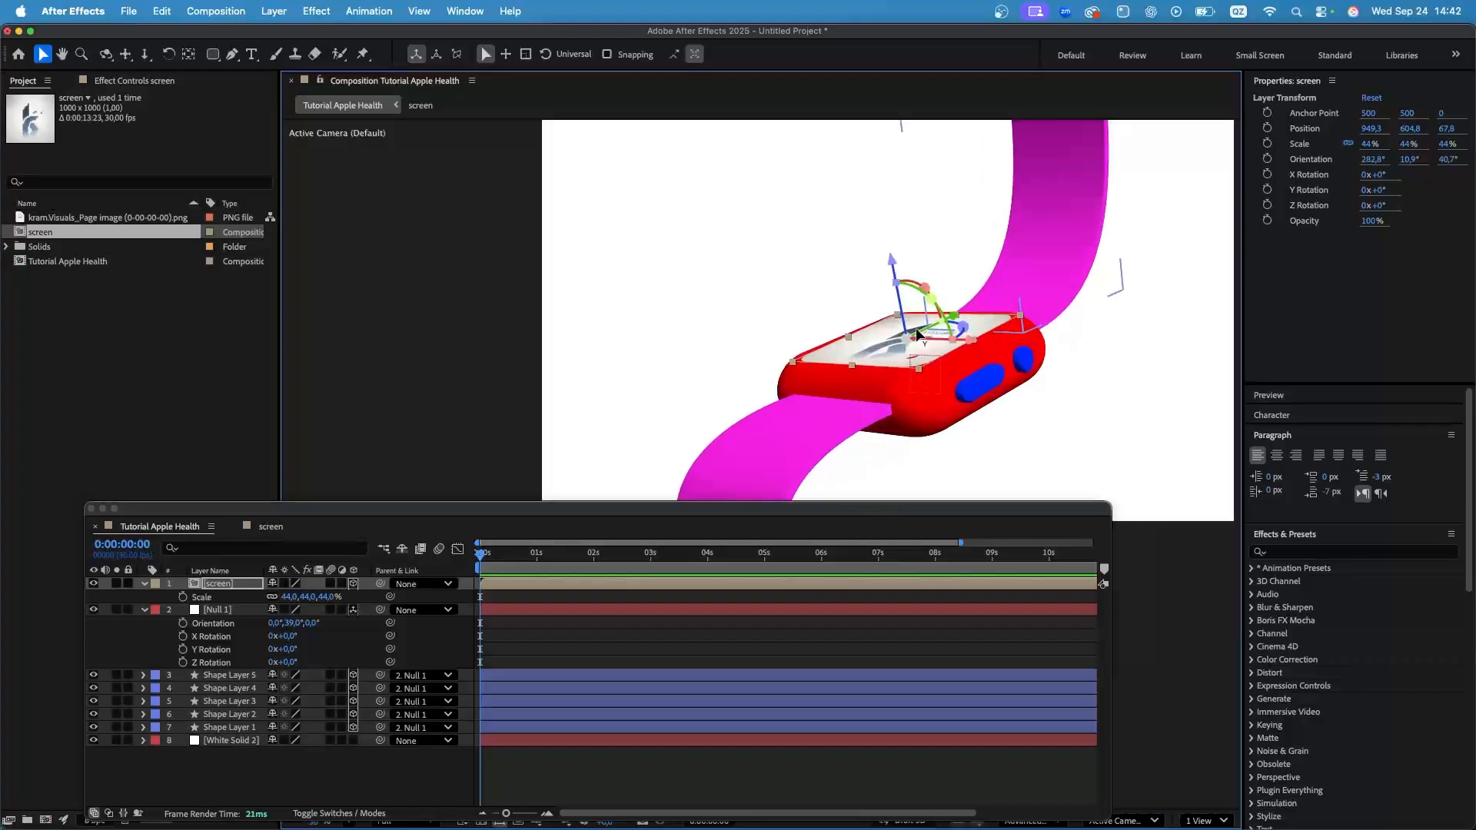
Move the screen layer below Null 1 in the layer stack and parent it to Null 1.
drag(214, 584, 229, 654)
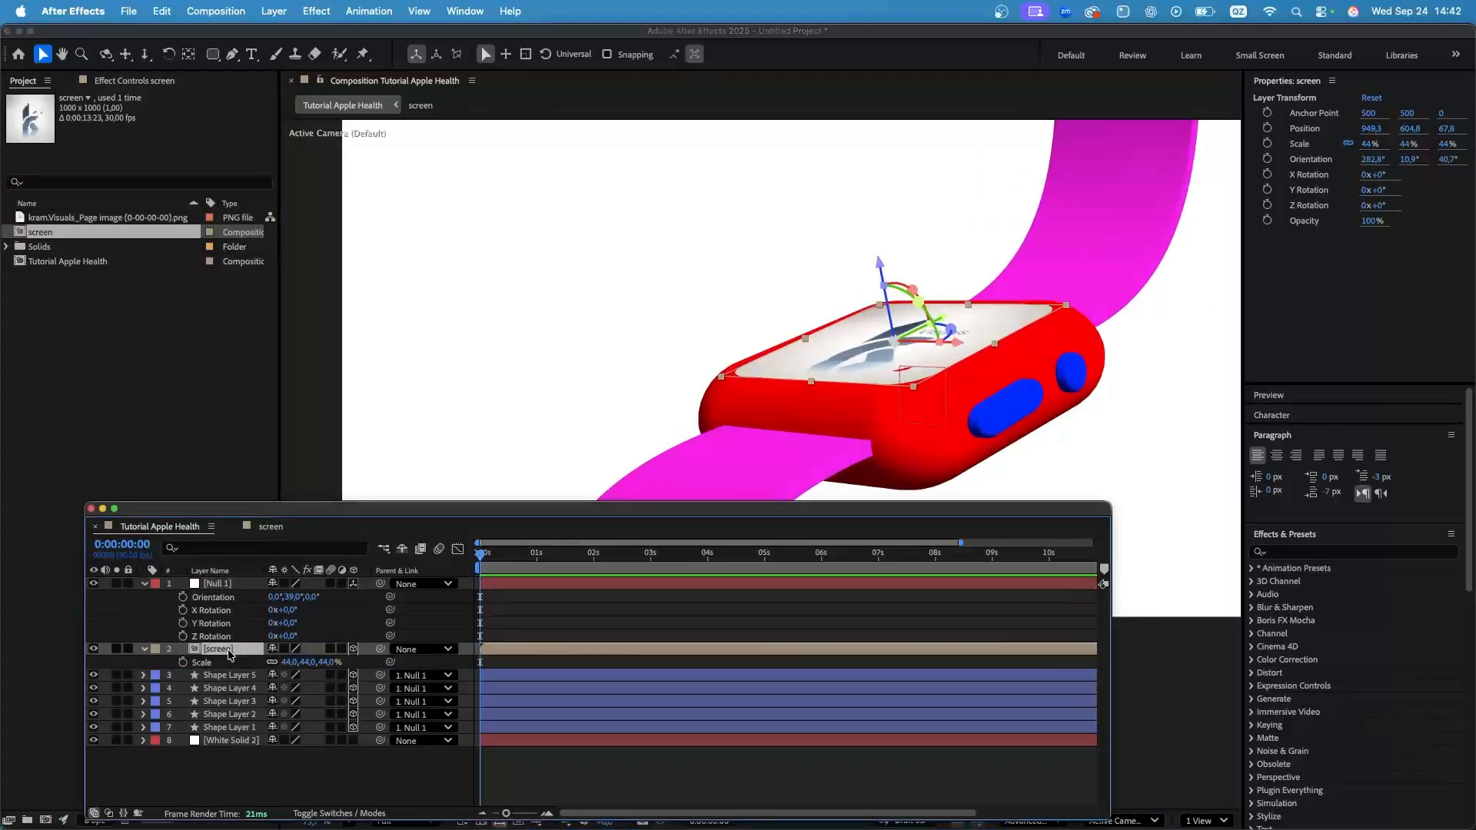
drag(379, 649, 211, 584)
Try rotating Null 1 to X 22° and Y -44° and shifting the screen layer closer to the watch face.
mouse_move(283, 623)
mouse_down()
mouse_move(266, 636)
mouse_move(307, 614)
mouse_up()
click(883, 332)
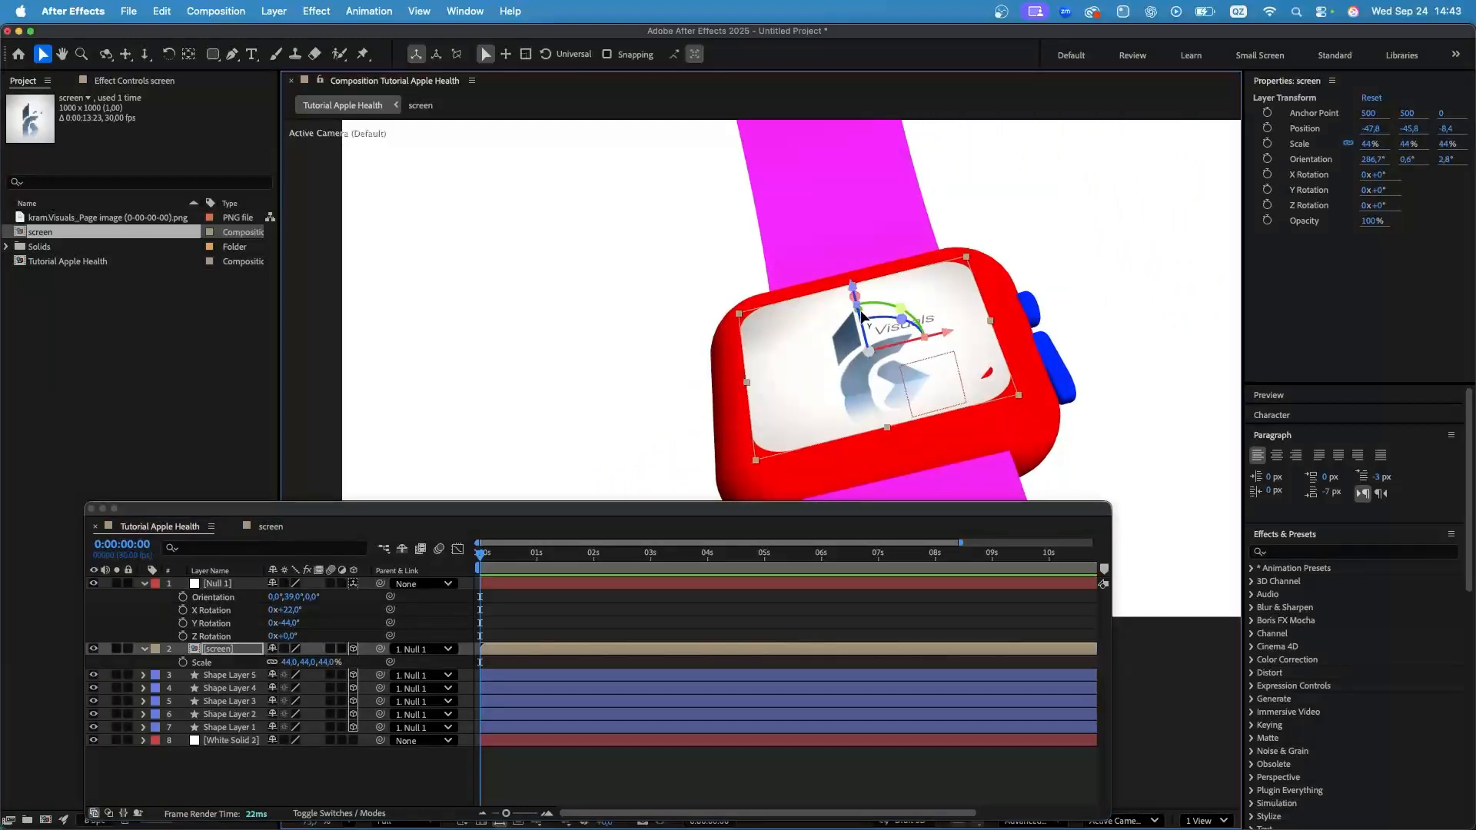
drag(853, 288, 867, 323)
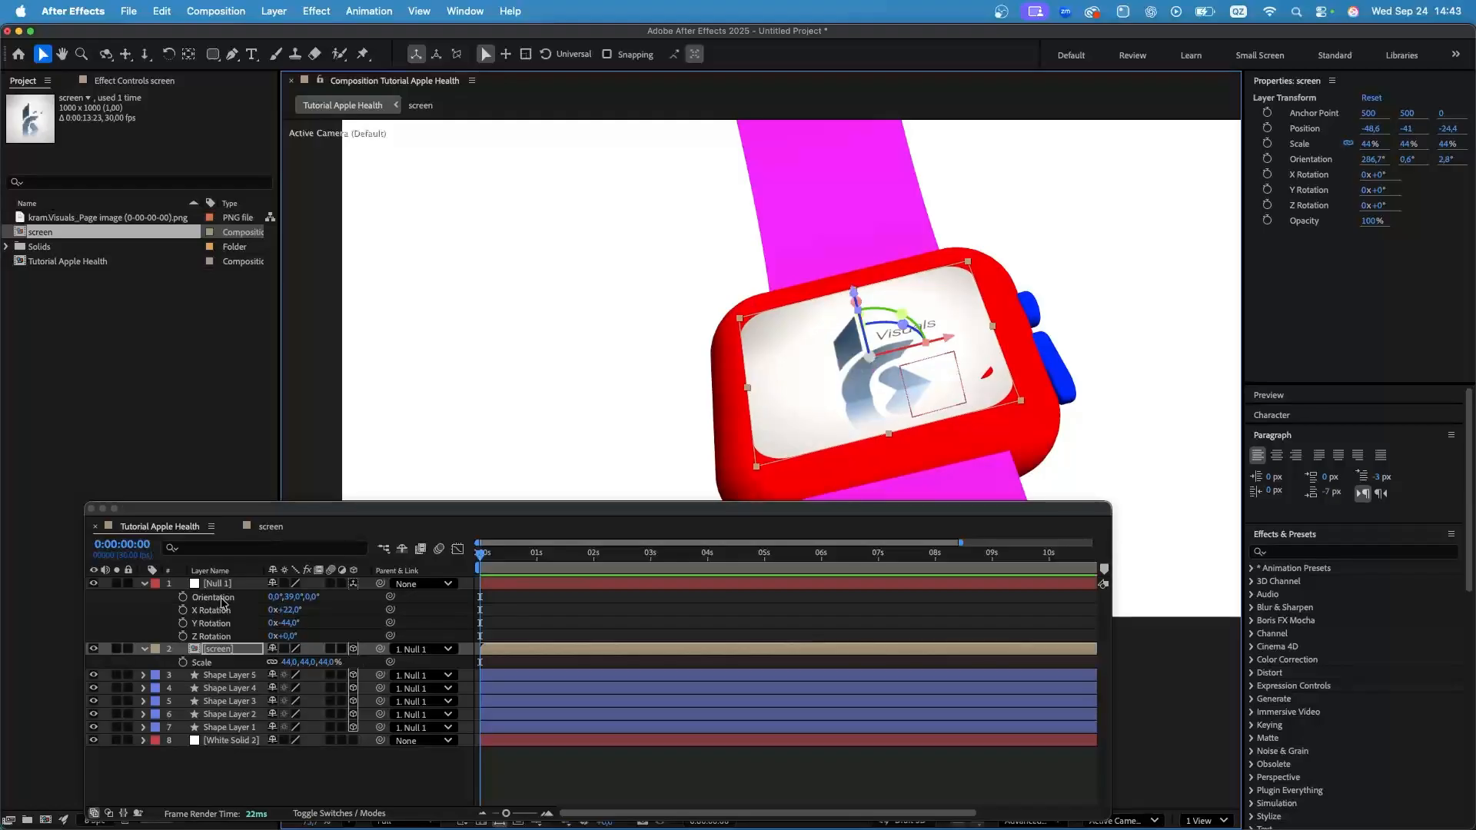
Try Null 1 at an X rotation of -33° to view the case edge-on and nudge the screen layer toward it.
click(216, 572)
click(225, 585)
drag(296, 613, 254, 611)
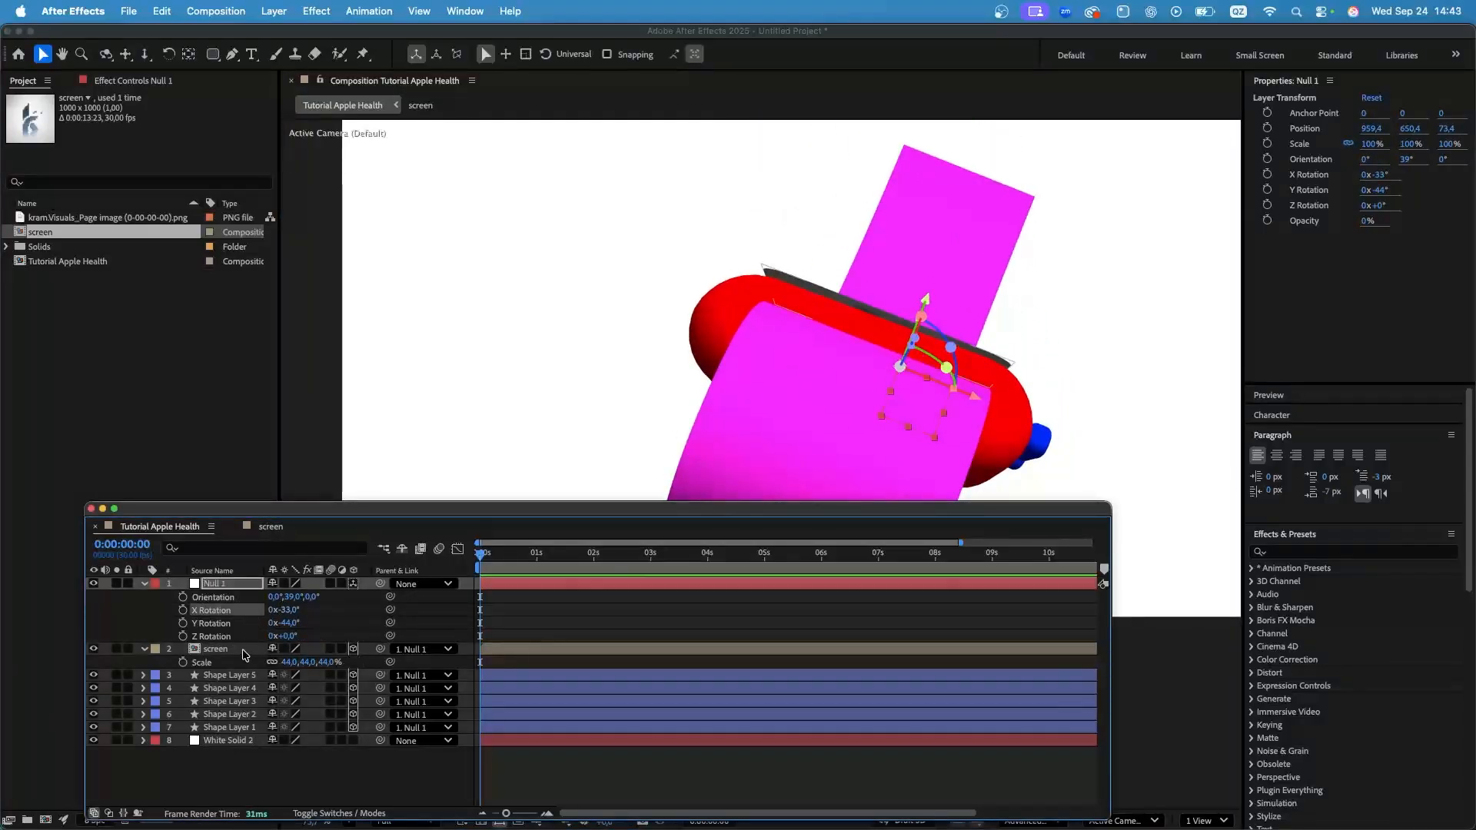
click(216, 649)
click(911, 265)
drag(910, 262, 907, 266)
Try Null 1 at an X rotation of 12° and shift the null slightly upward.
drag(292, 611, 326, 609)
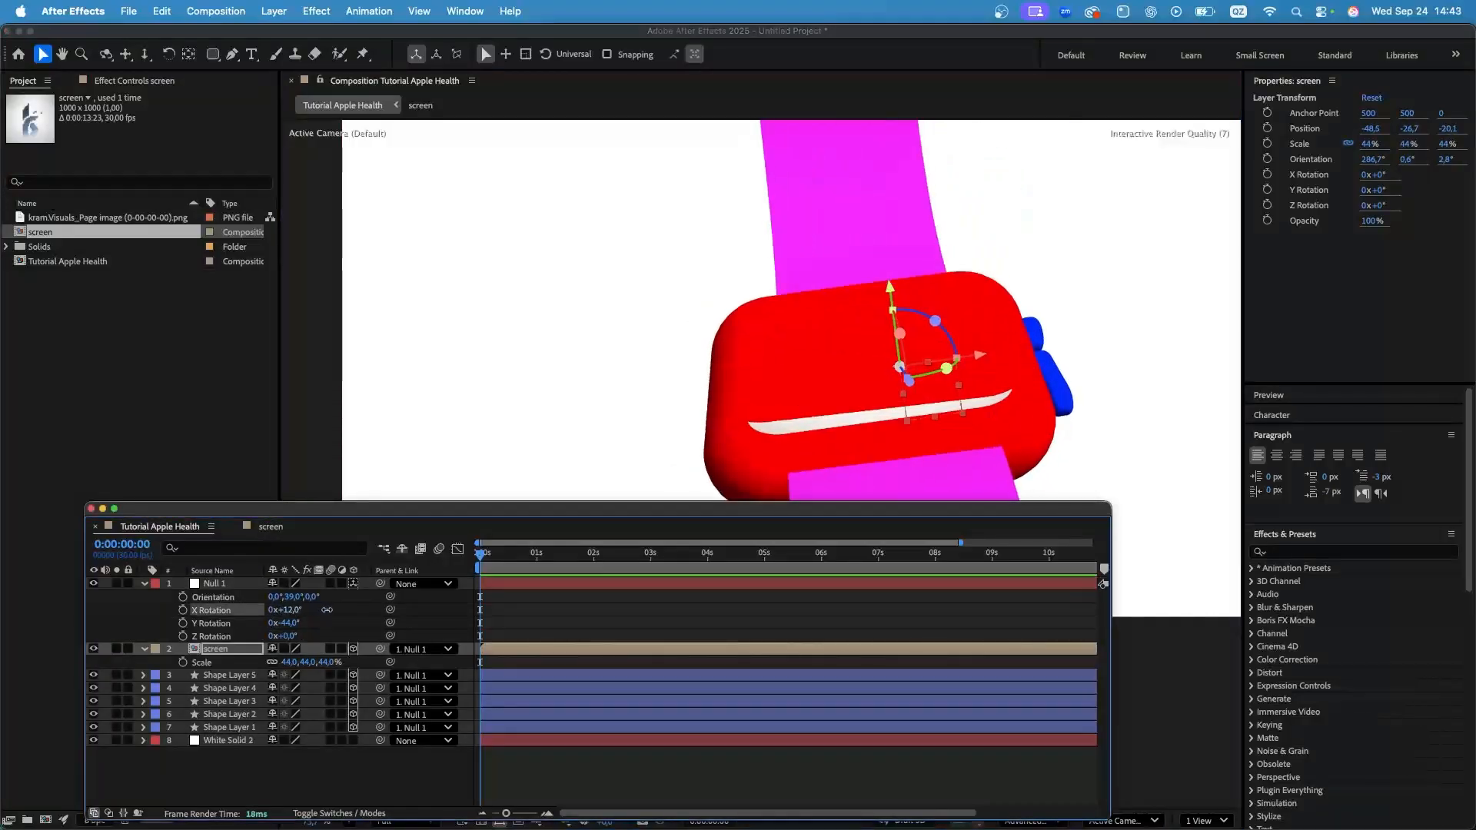
click(891, 281)
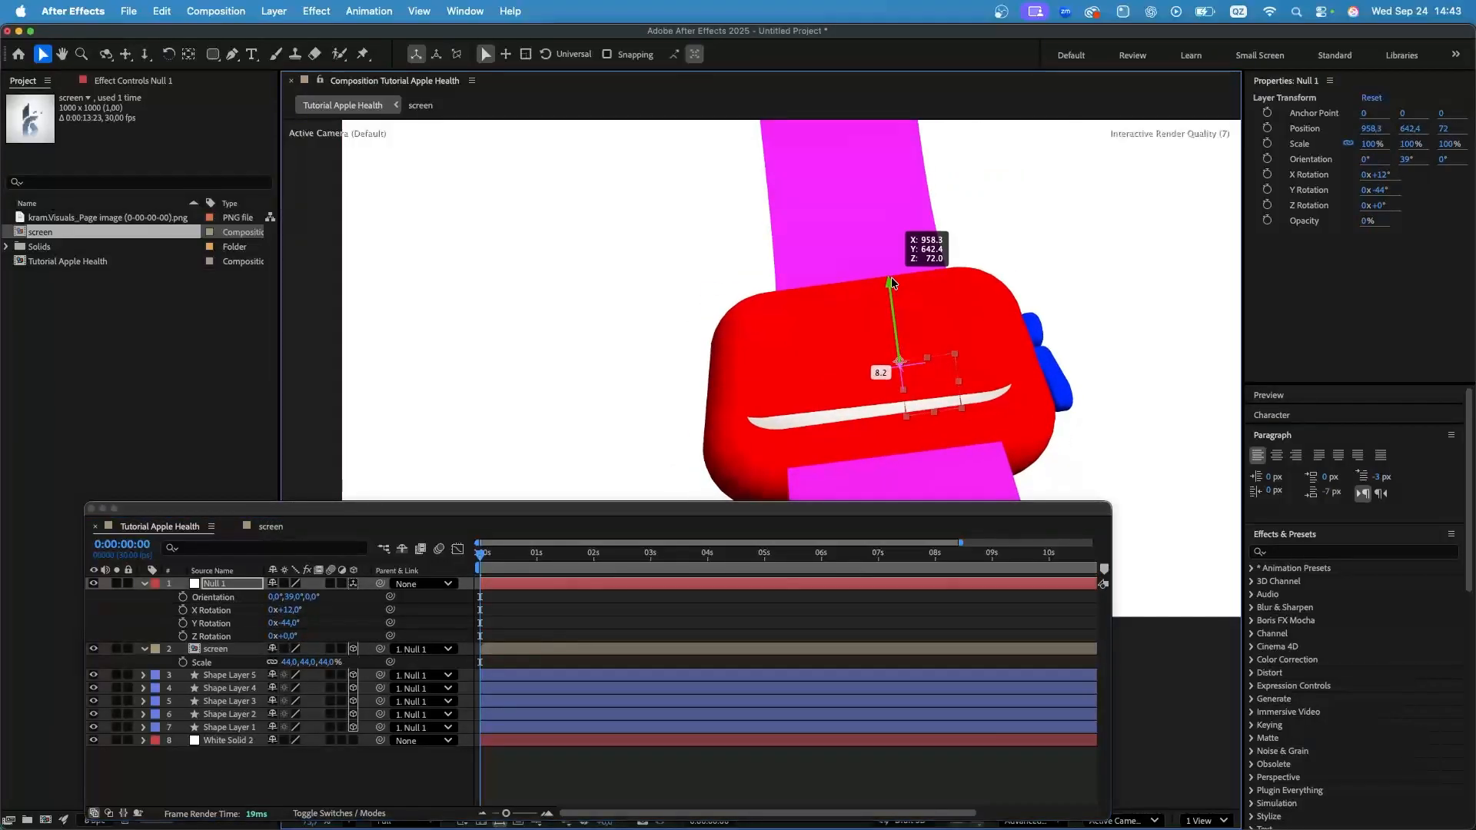
click(892, 289)
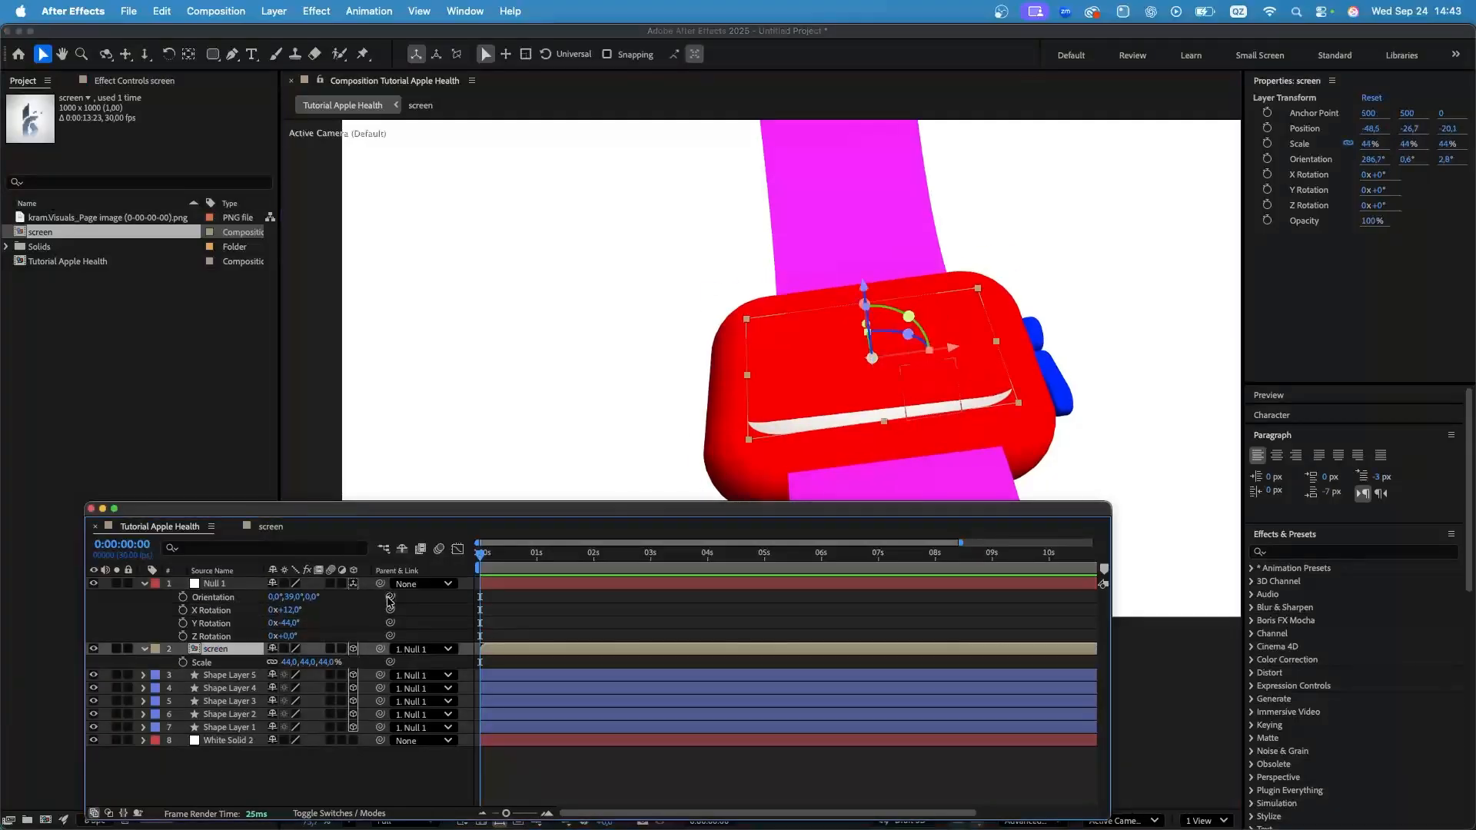
With Null 1's rotations at 0°, fit the screen layer to the case at 40% scale and rotate it about 3°.
drag(936, 329, 942, 321)
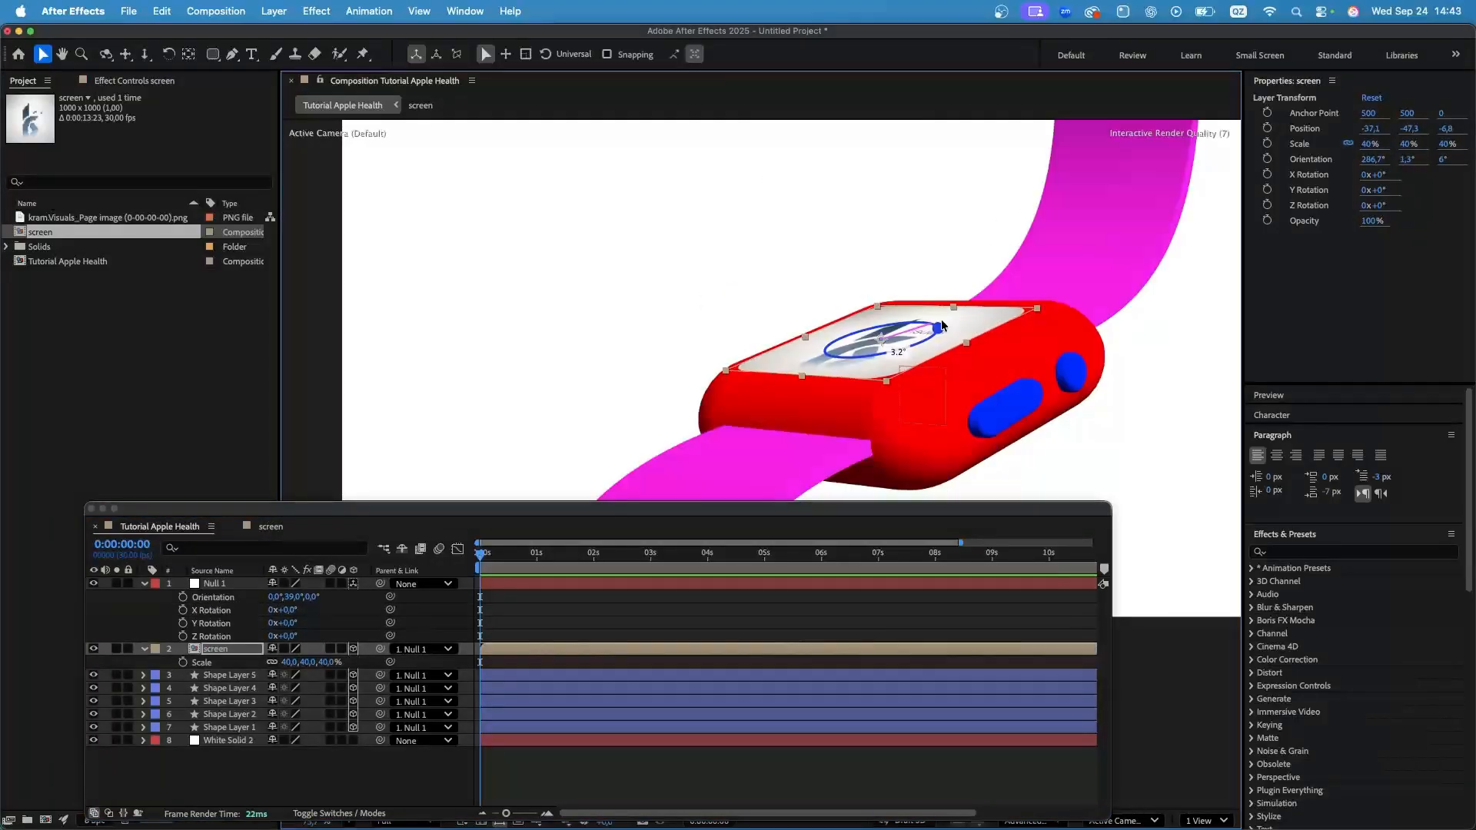
scroll(945, 315, down, 5)
scroll(1084, 286, up, 5)
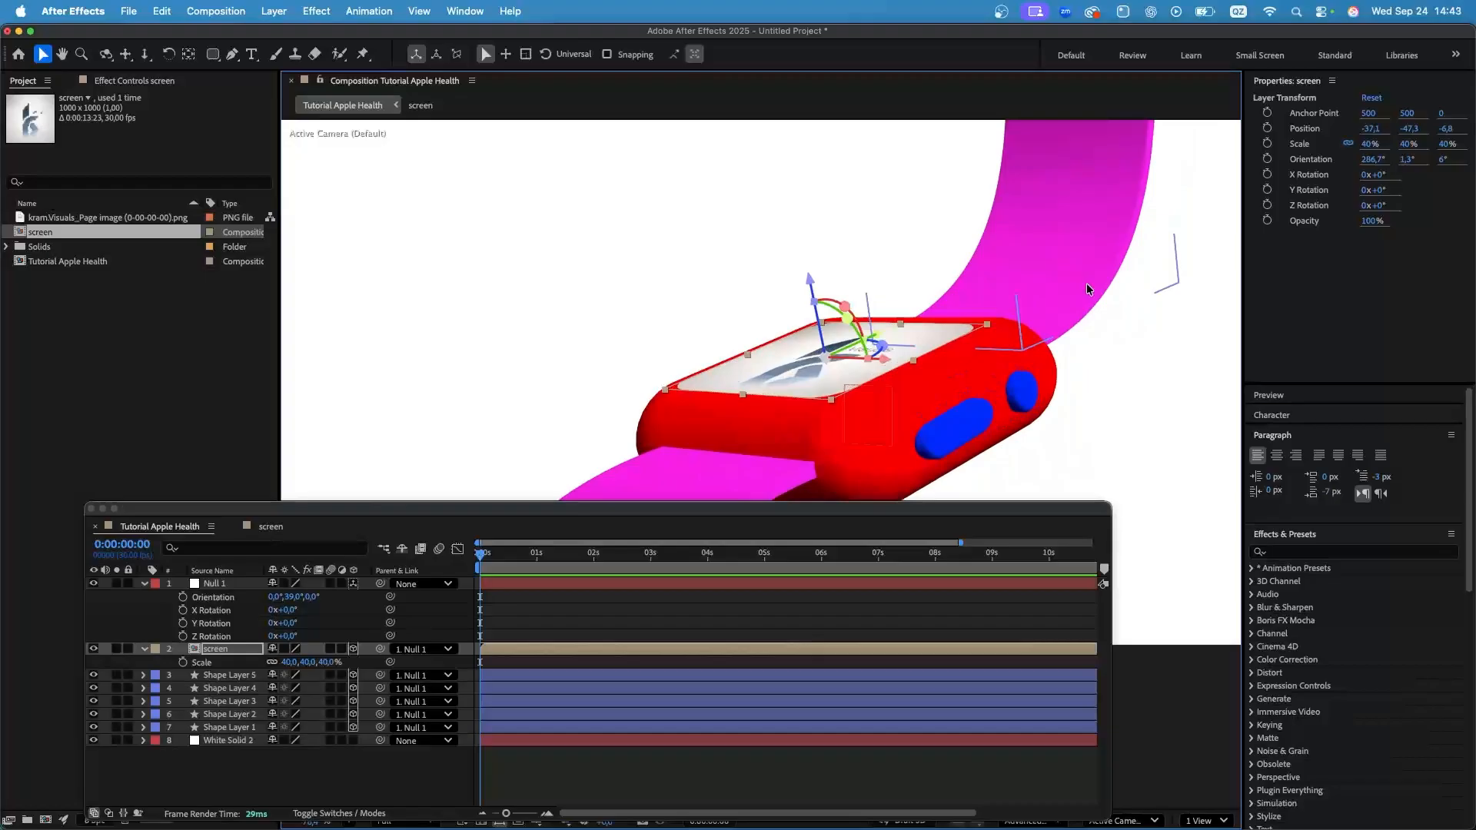
click(307, 775)
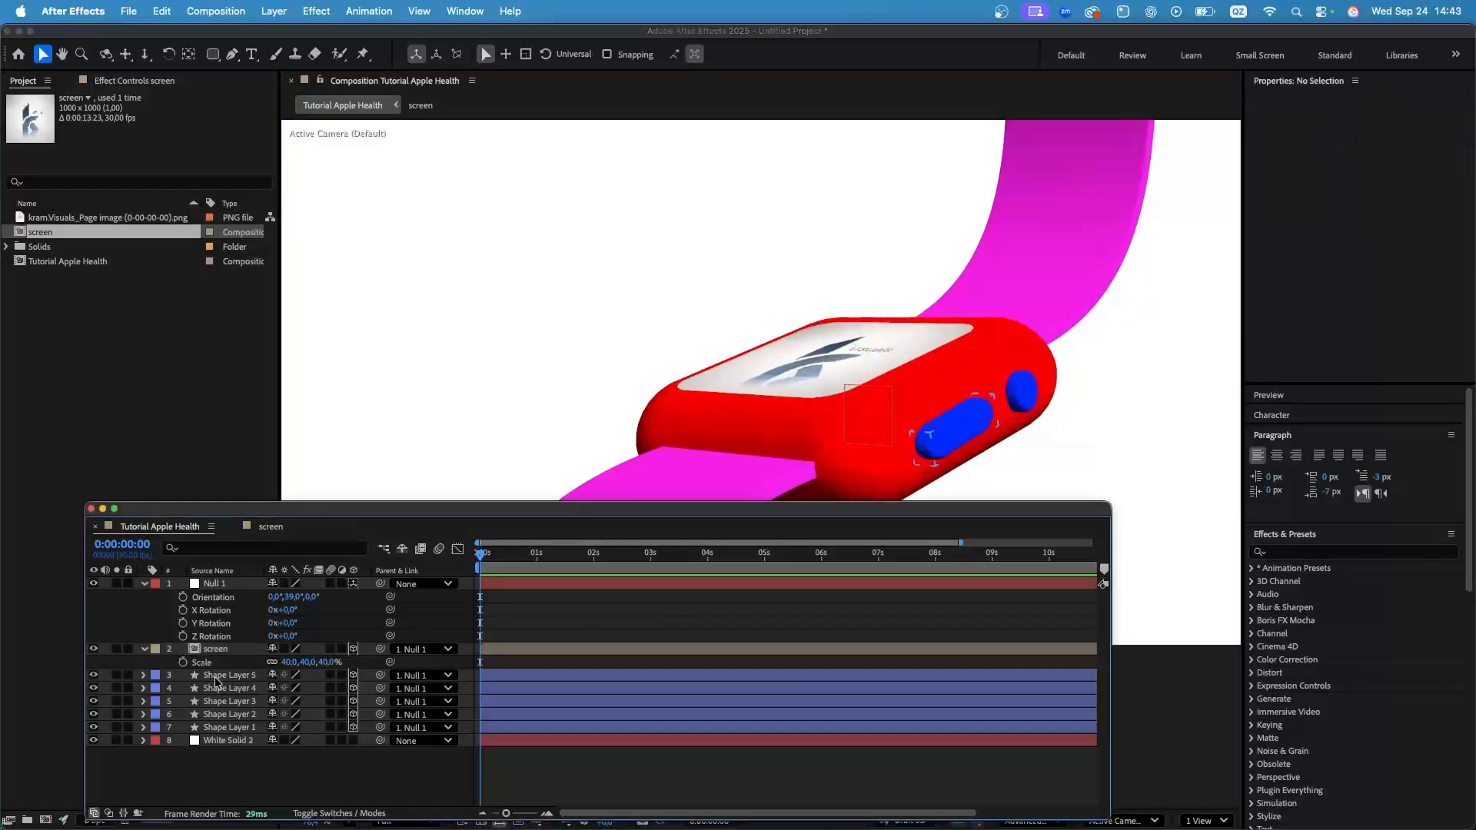
Collapse the expanded properties of the Null 1 and screen layers in the timeline.
click(153, 584)
click(144, 583)
click(143, 596)
click(284, 686)
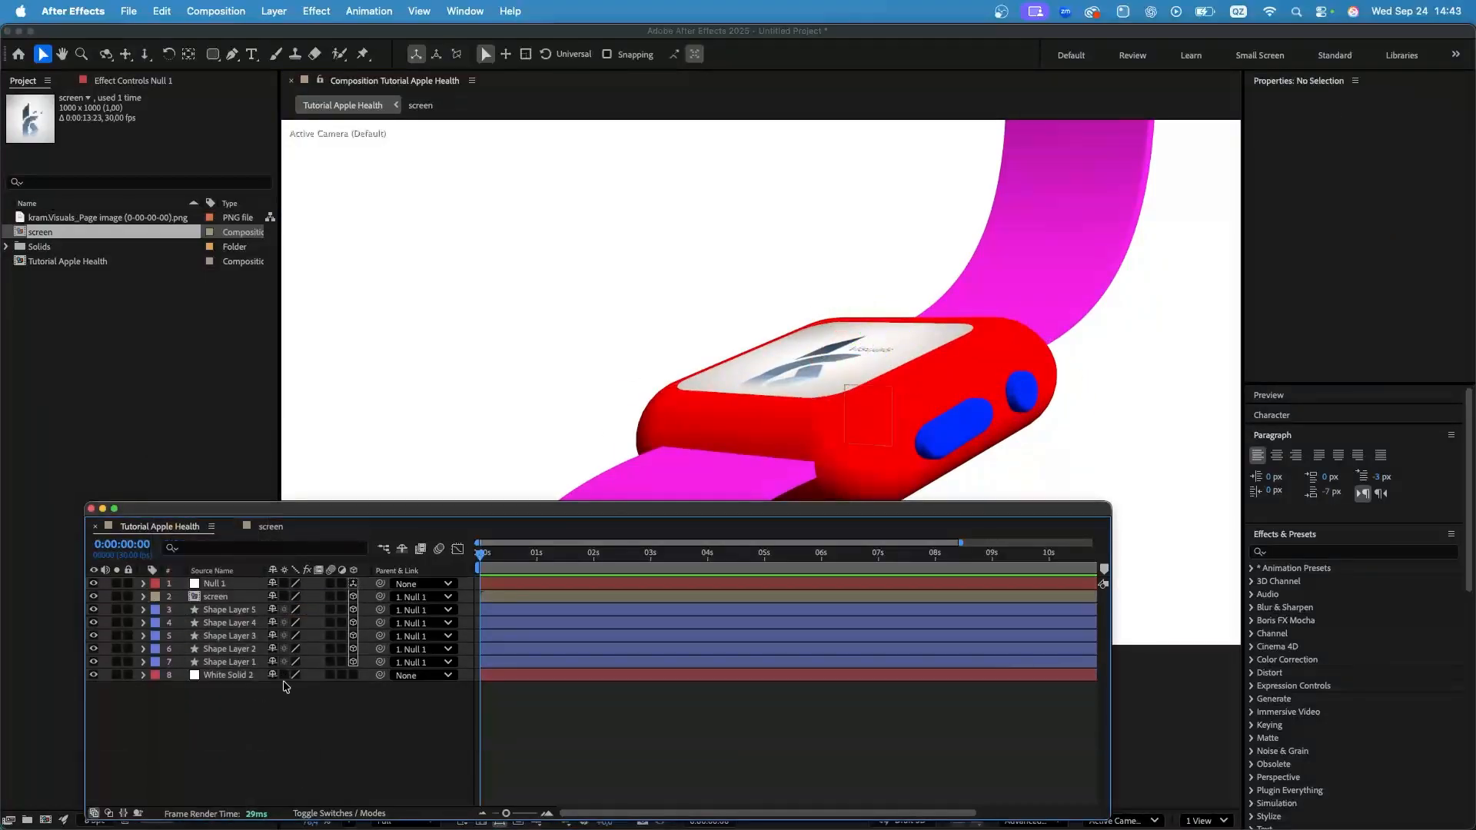
Change the stroke color of Shape Layer 1, the upper strap, to near-white.
scroll(1078, 277, down, 4)
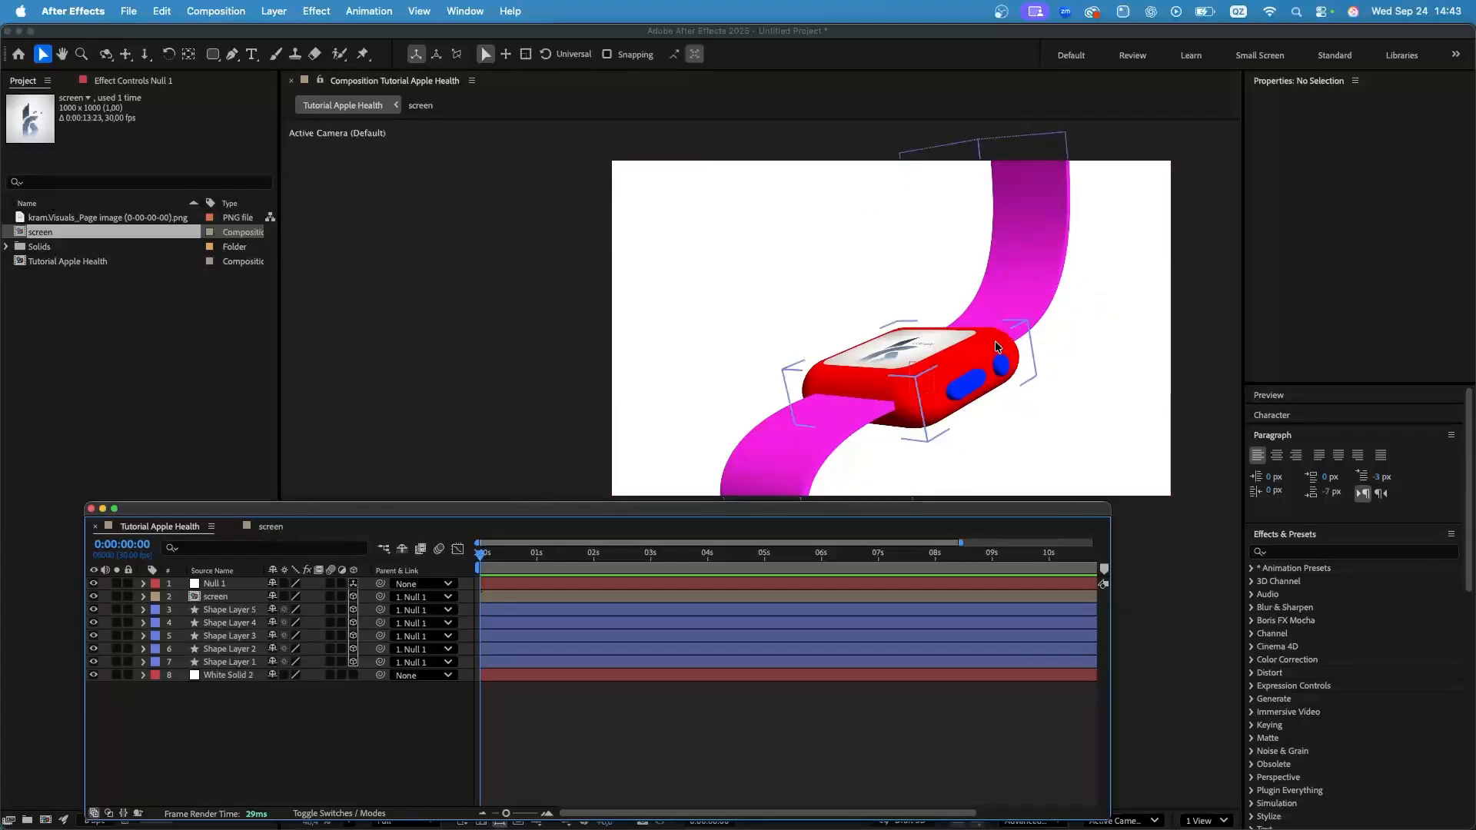
click(1040, 278)
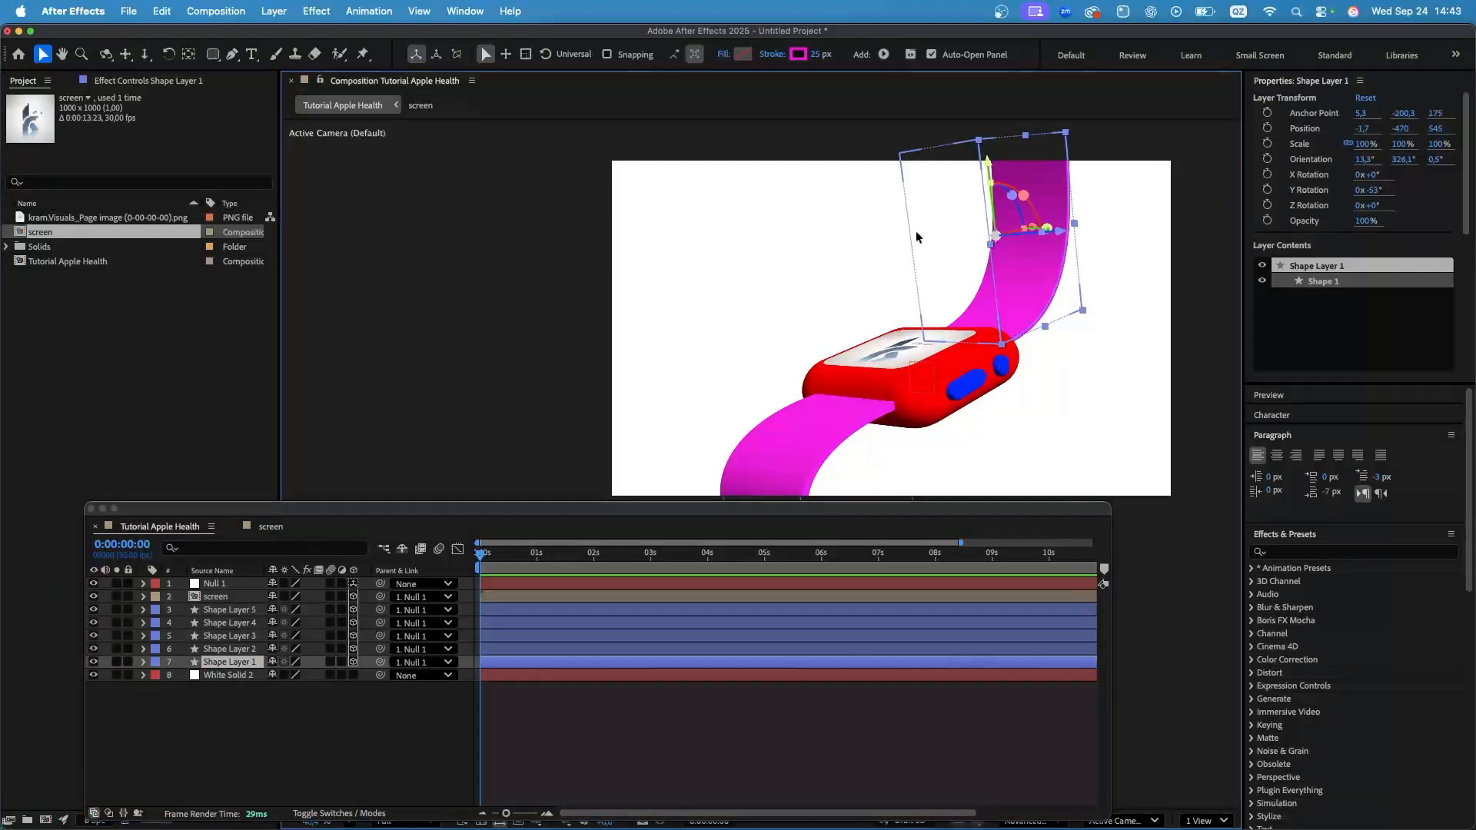
click(798, 54)
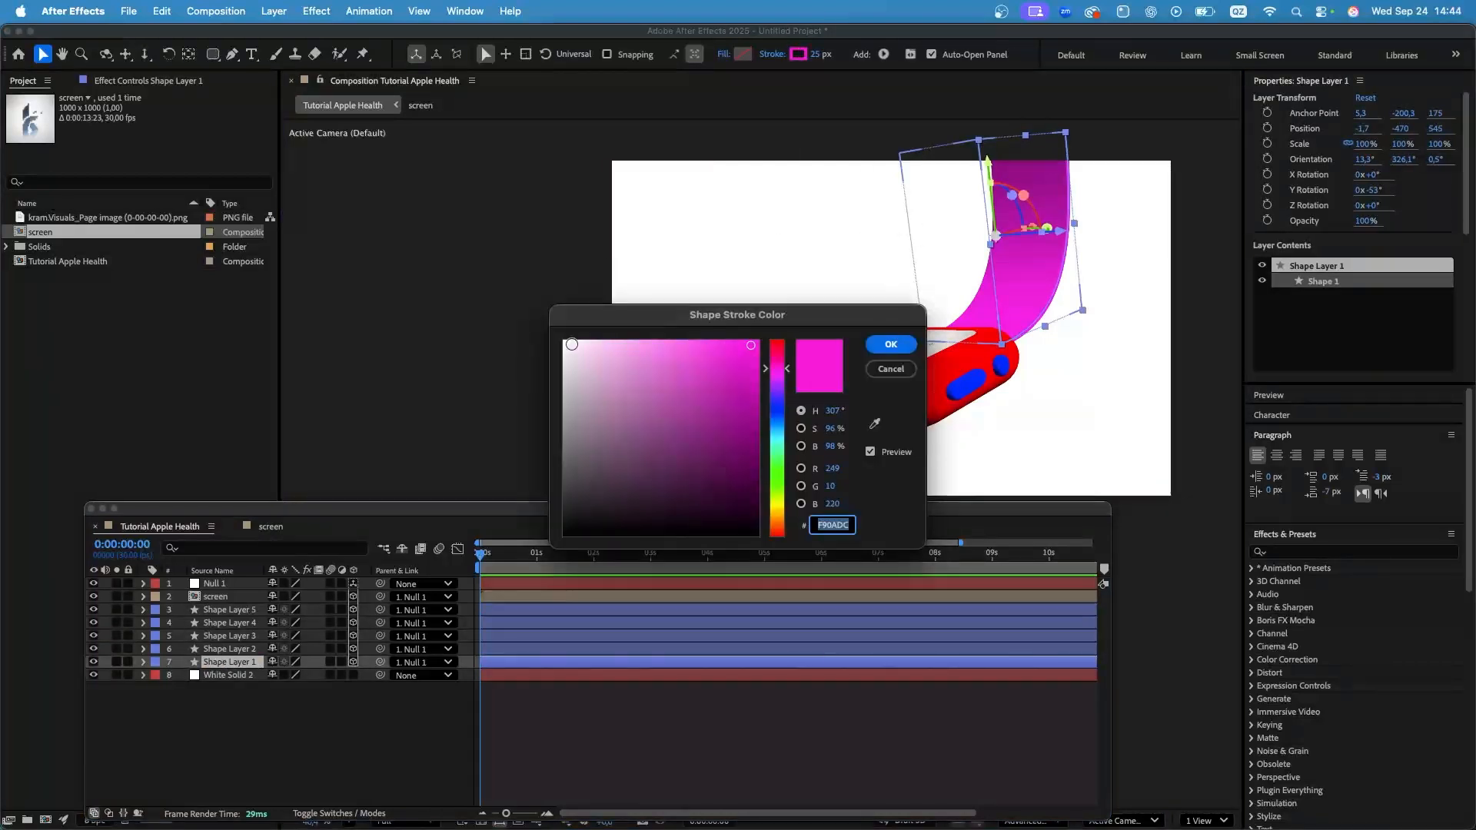
click(572, 344)
click(891, 343)
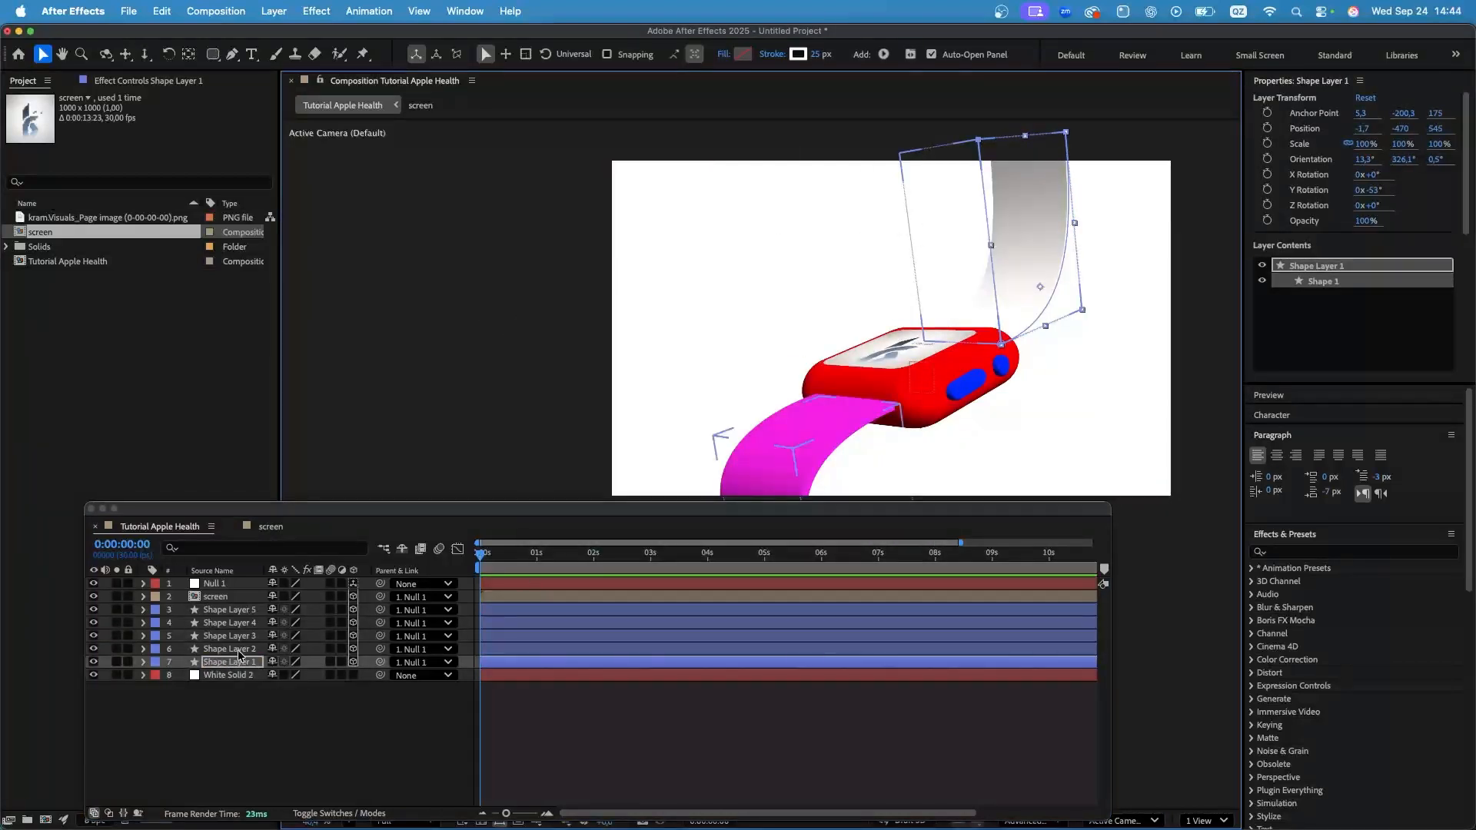
Open the stroke color of Shape Layer 2, the lower strap, for editing.
click(238, 649)
click(799, 54)
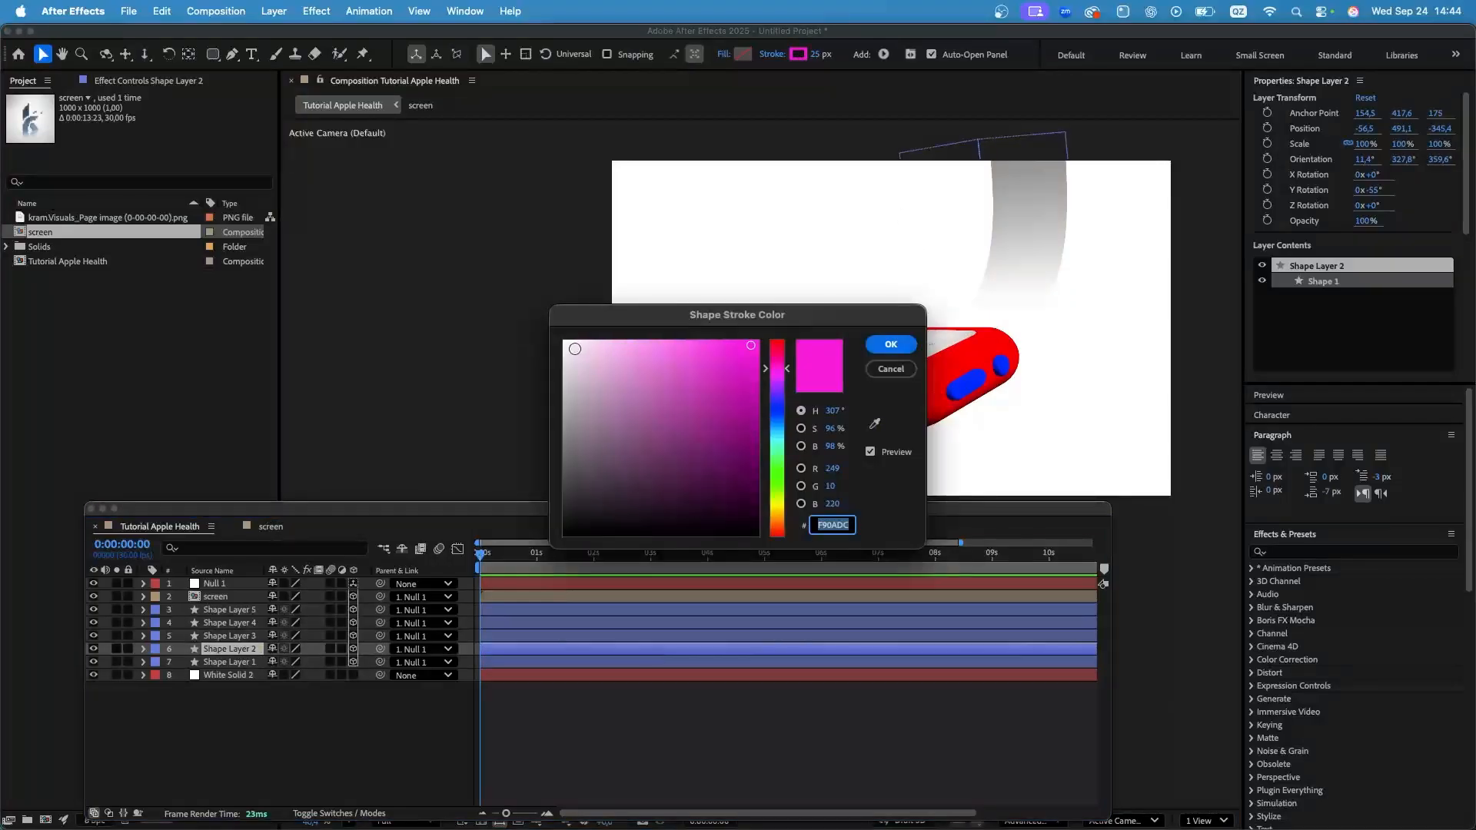
Change the stroke color of Shape Layer 2 and the fill color of the watch body, Shape Layer 3, to white.
click(575, 349)
click(890, 344)
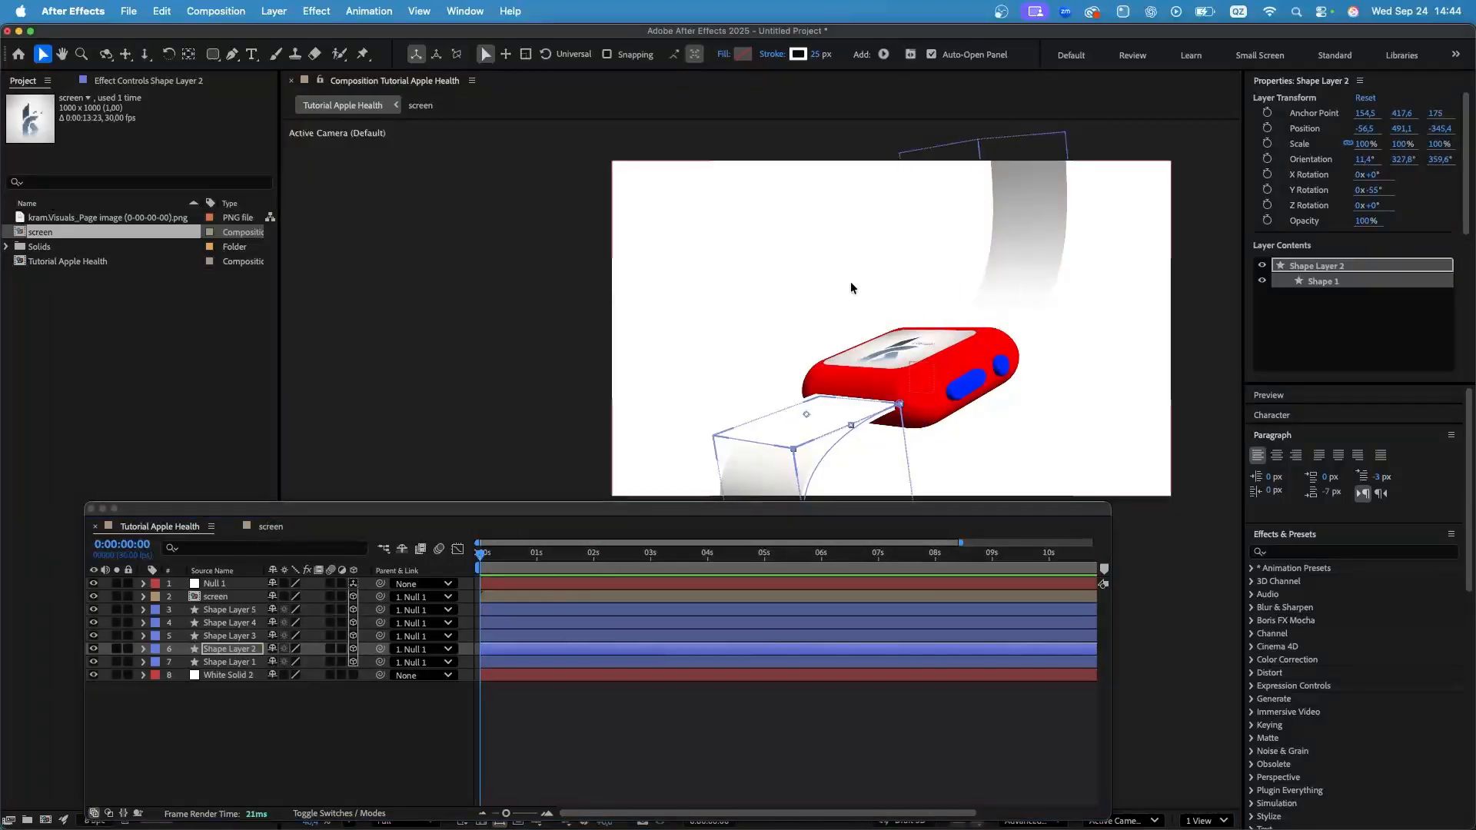
click(235, 637)
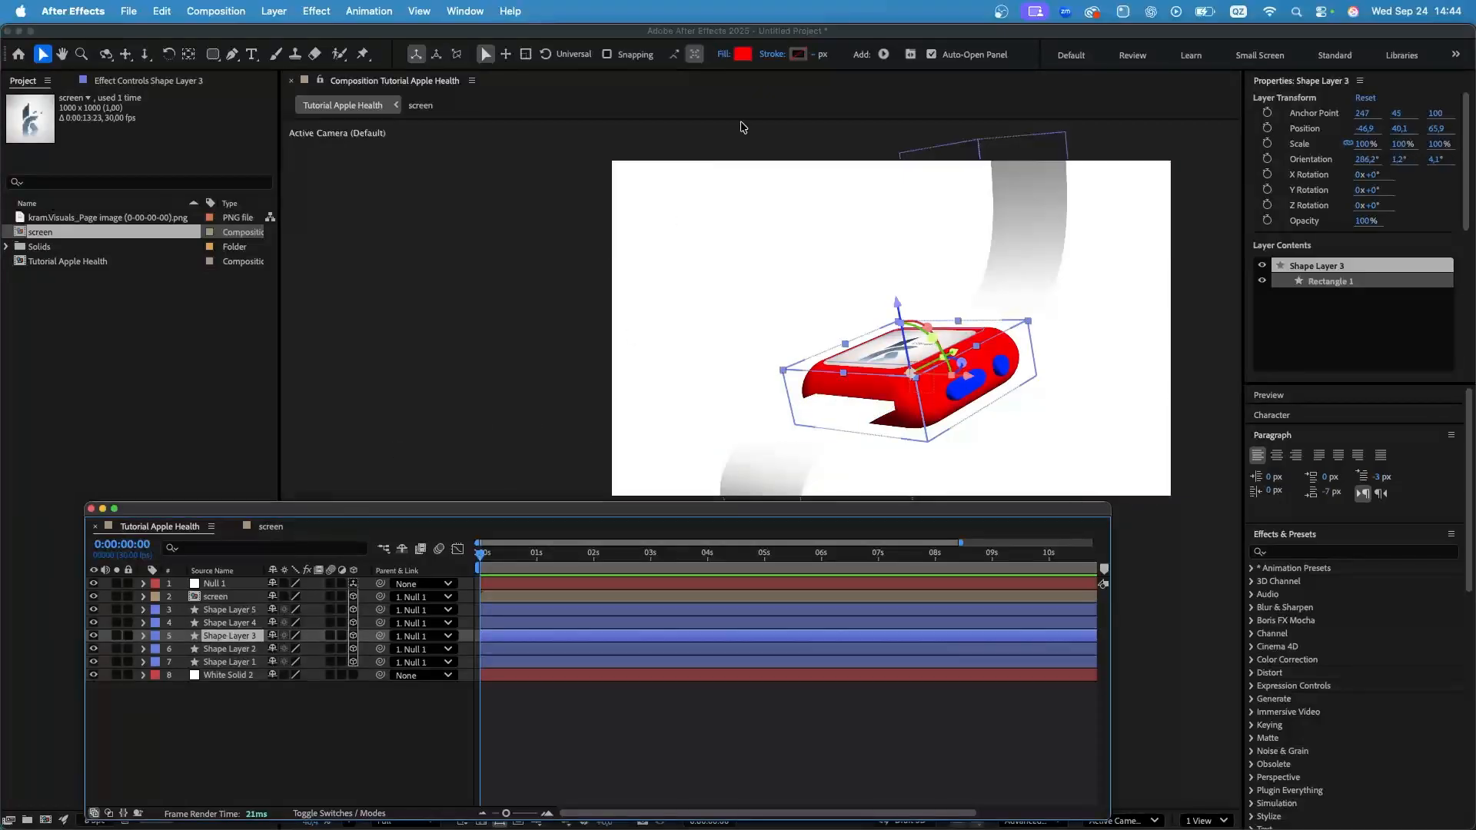
click(743, 53)
click(566, 343)
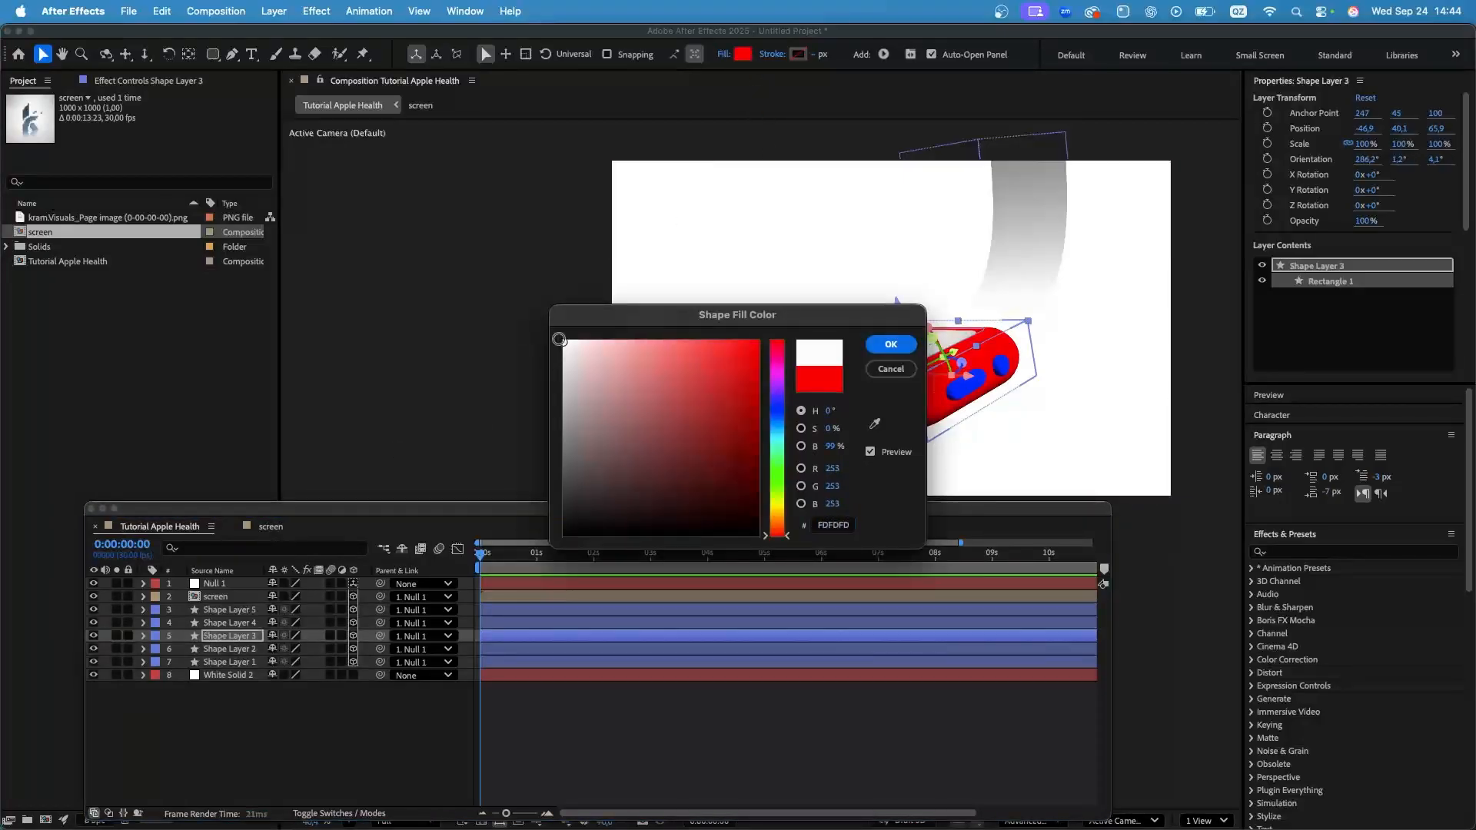
click(890, 343)
Change the fill color of both blue side buttons, Shape Layer 4 and Shape Layer 5, to white.
click(223, 623)
click(743, 54)
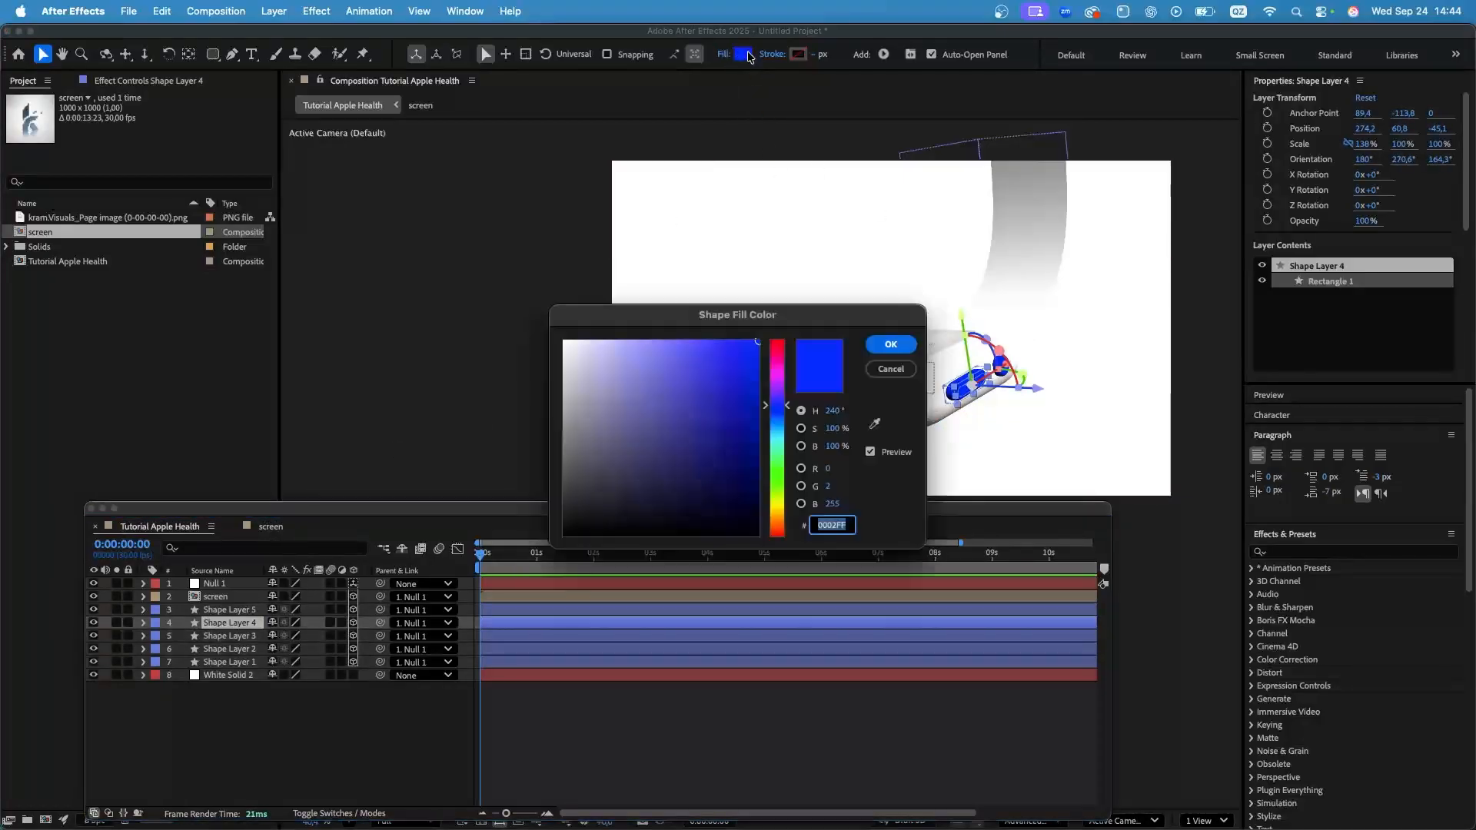
click(566, 343)
click(890, 344)
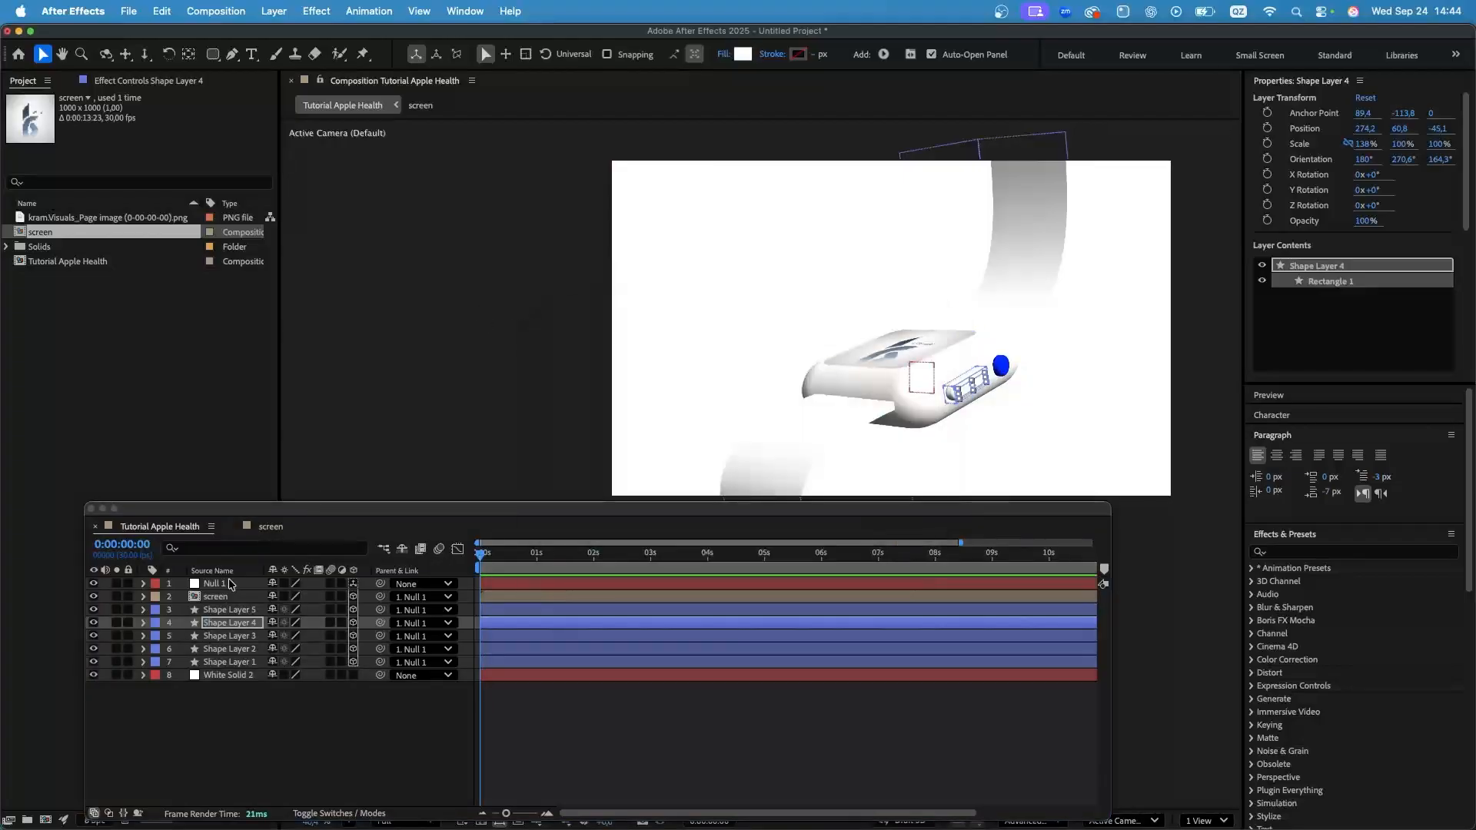
click(223, 609)
click(743, 54)
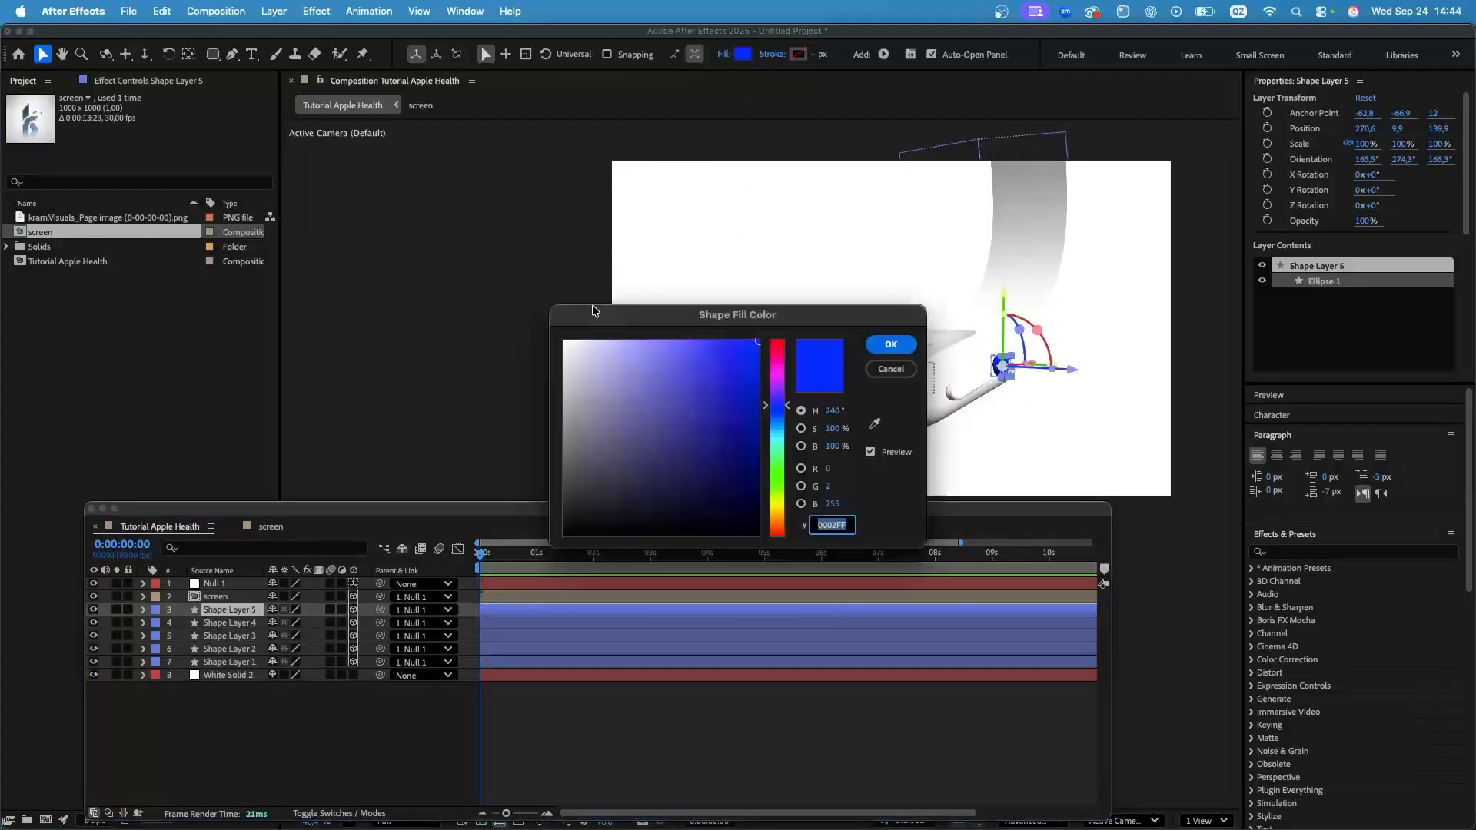
click(571, 344)
click(890, 344)
click(346, 732)
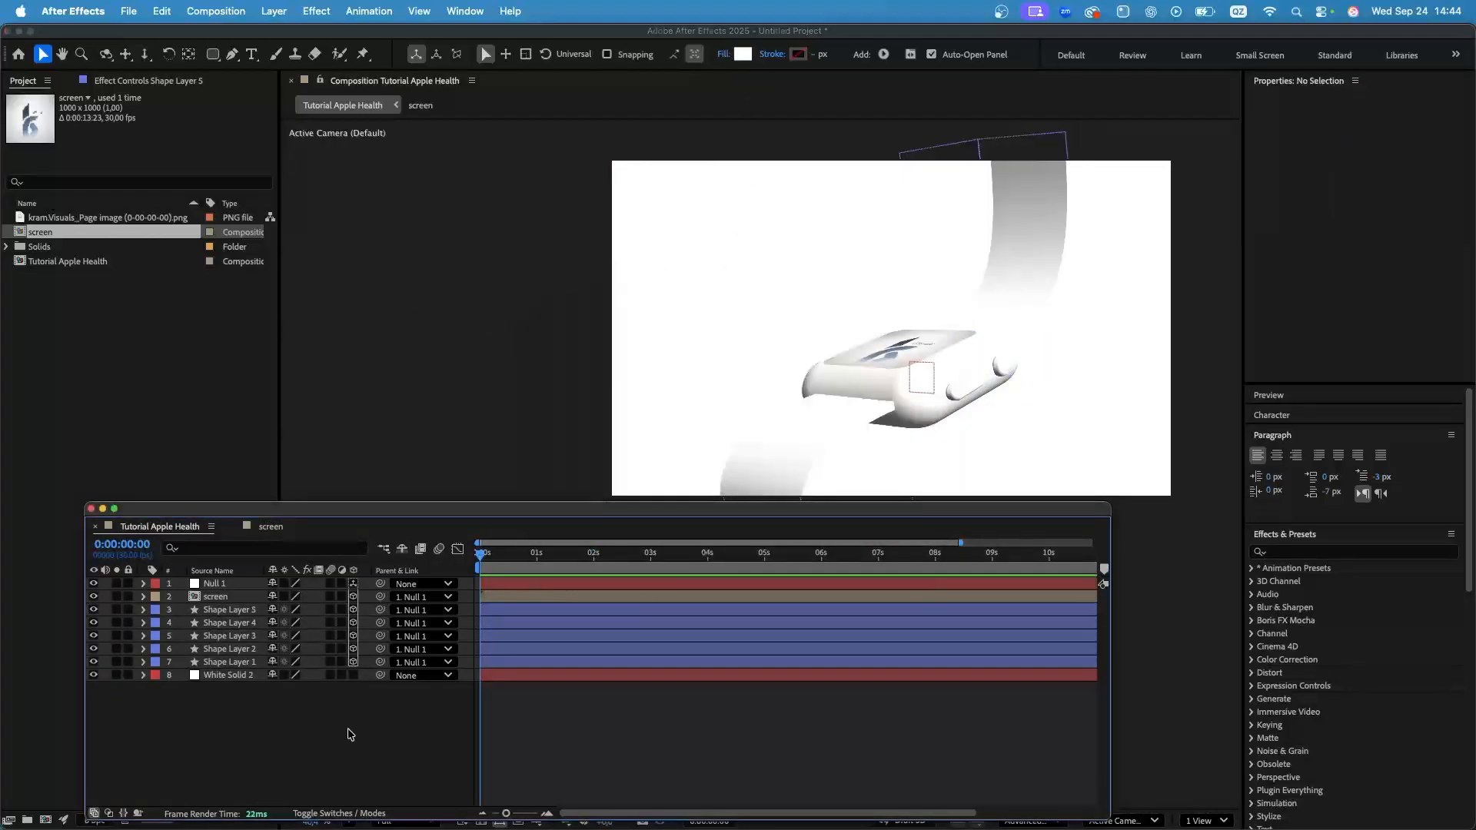
Inspect the recolored watch and check the composition's 3D renderer options.
scroll(1107, 334, up, 1)
scroll(1064, 330, down, 2)
scroll(1061, 381, up, 2)
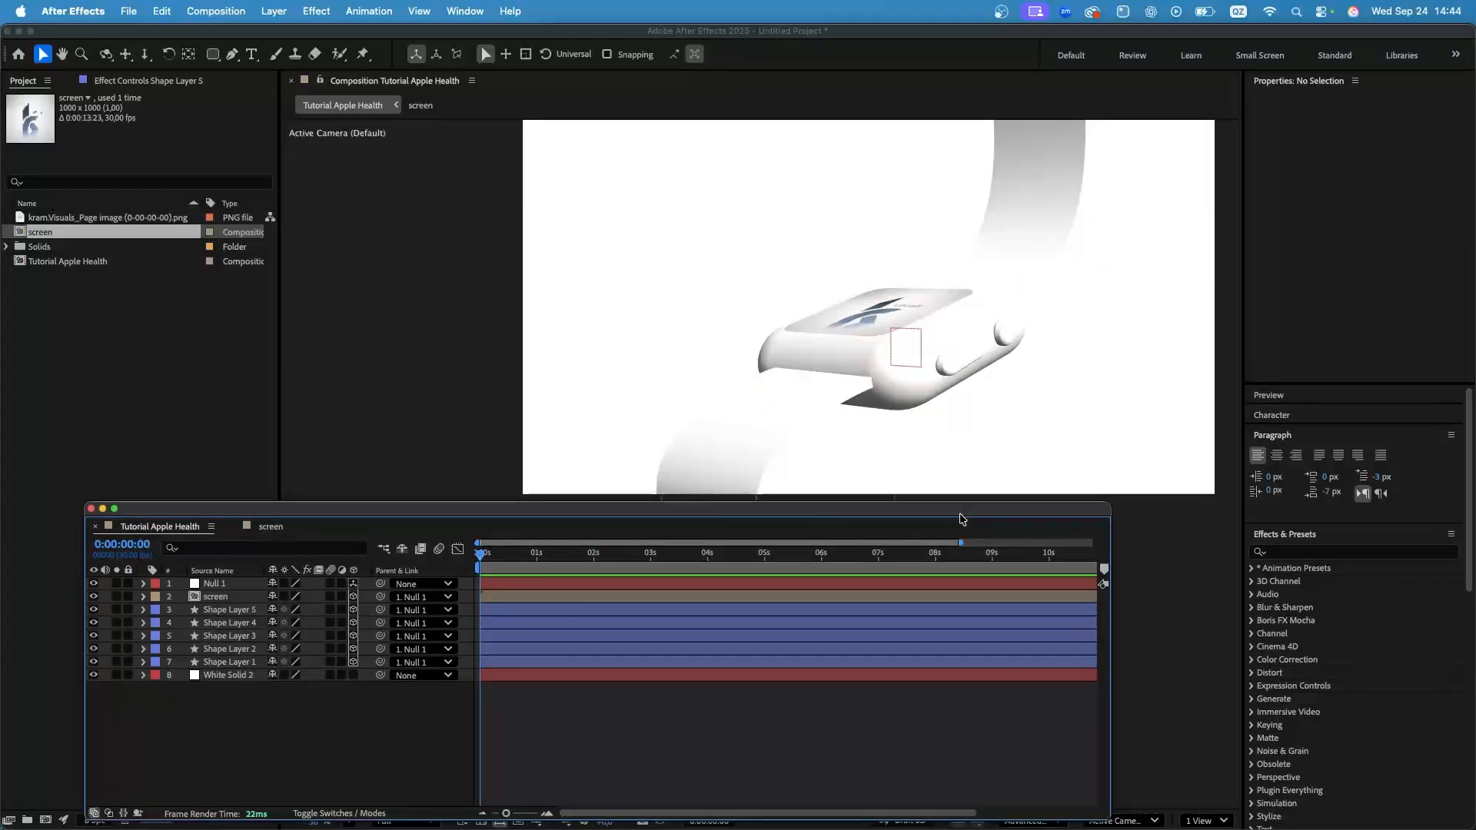
drag(1067, 518, 966, 478)
click(1055, 820)
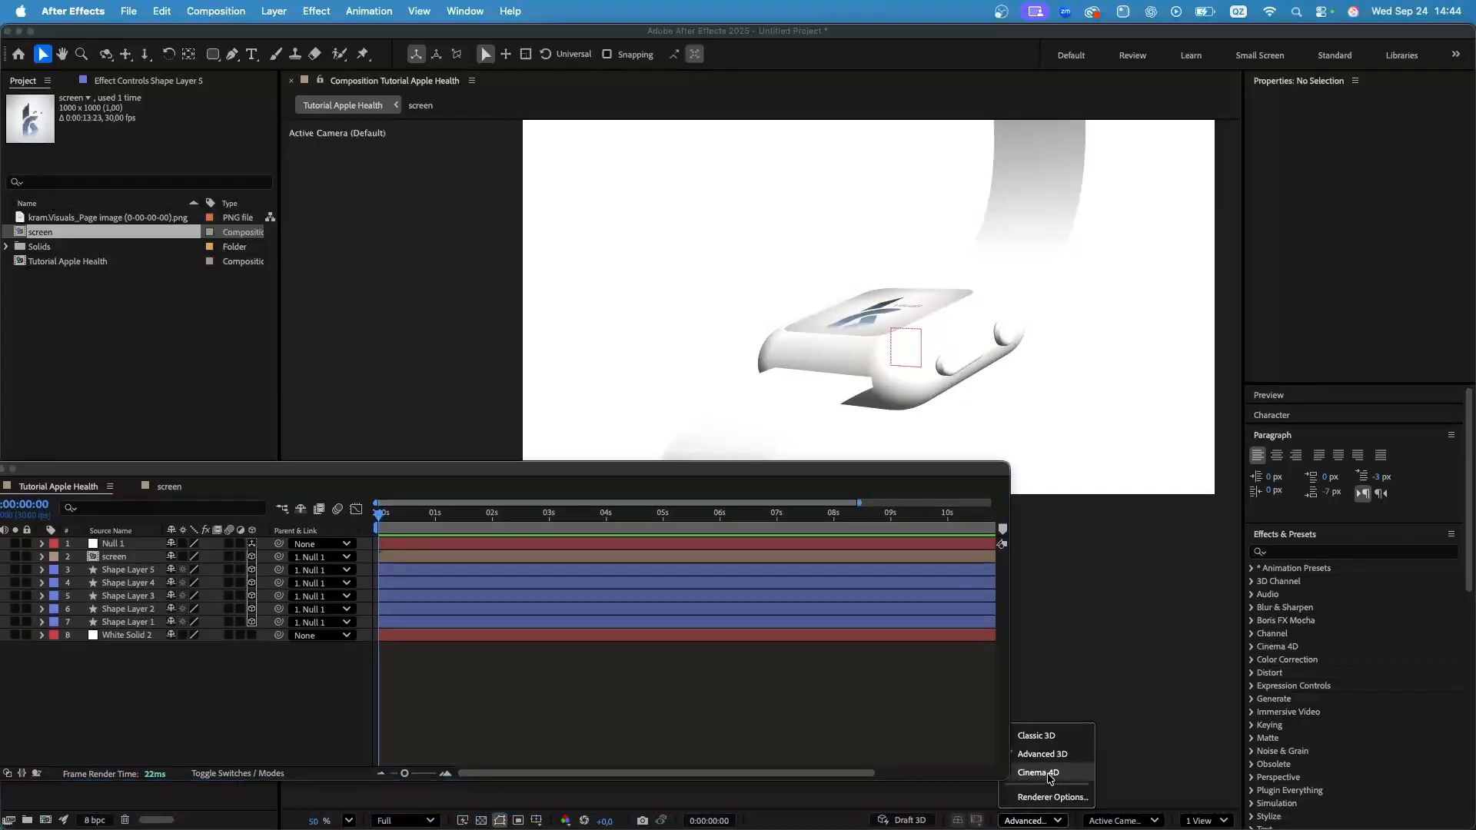
click(975, 794)
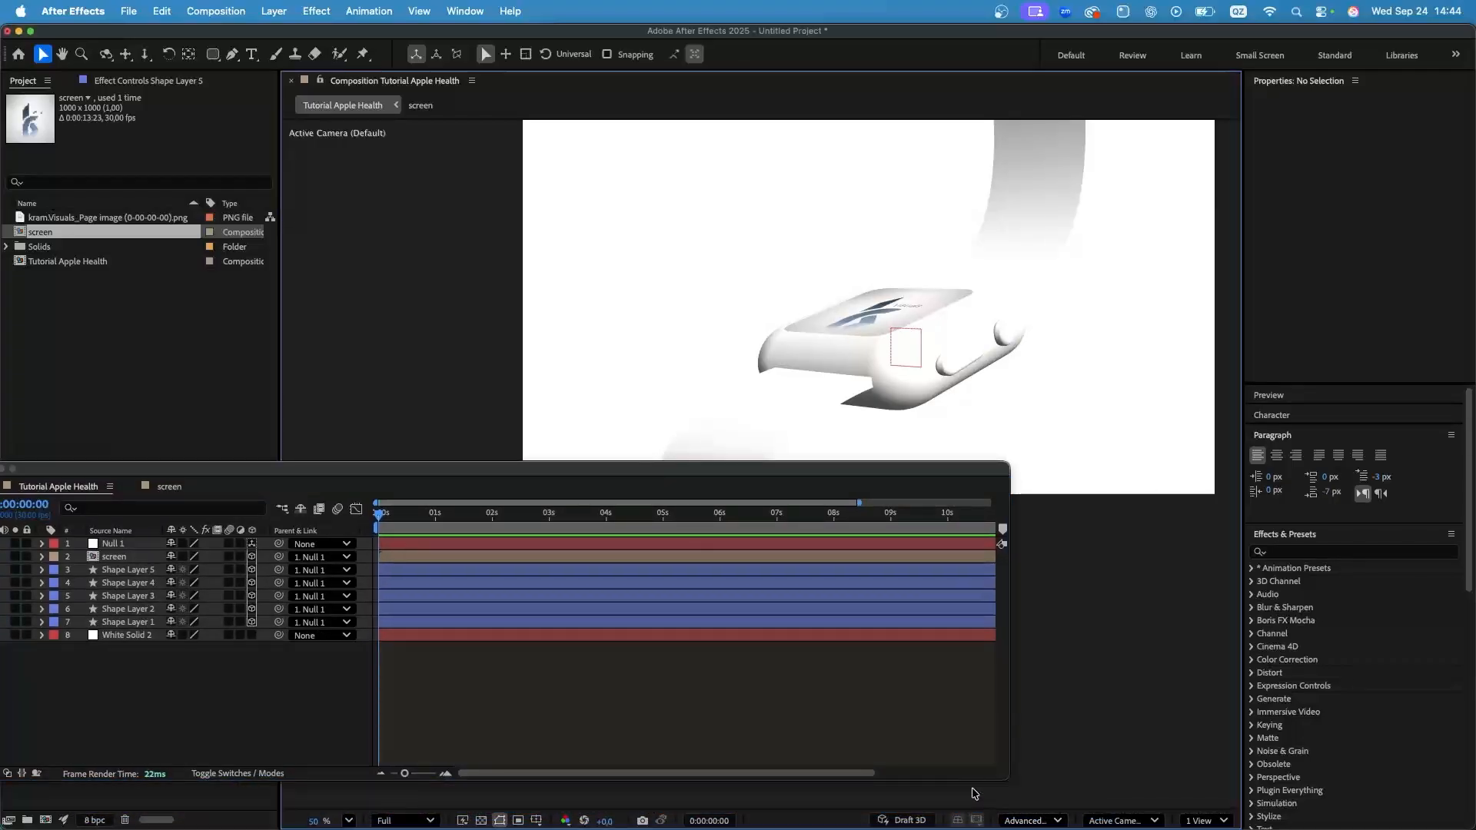
drag(790, 476, 998, 517)
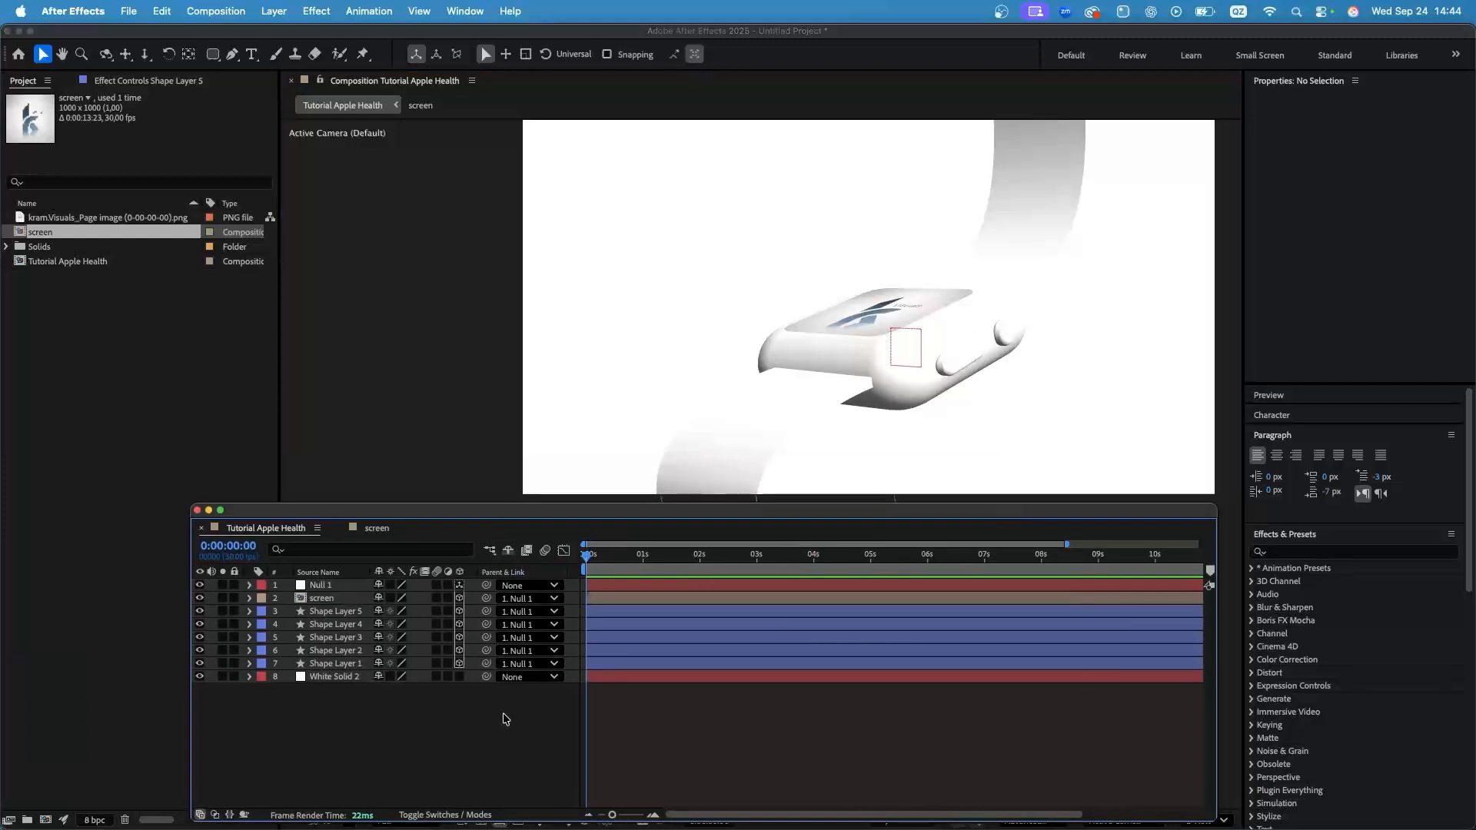
Add an Environment light with 100% intensity and shadow casting enabled.
right_click(440, 715)
mouse_move(486, 613)
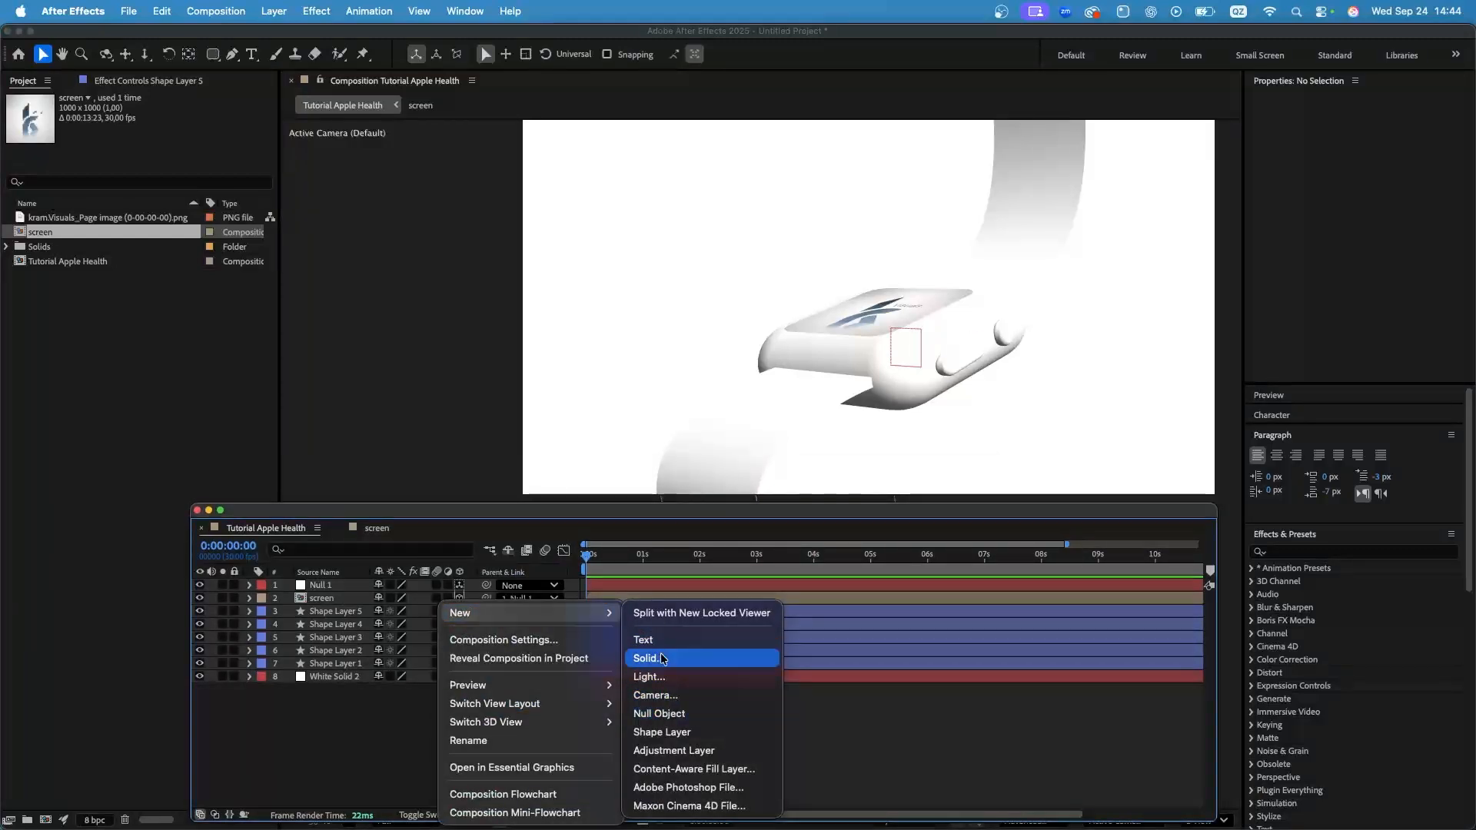
click(654, 678)
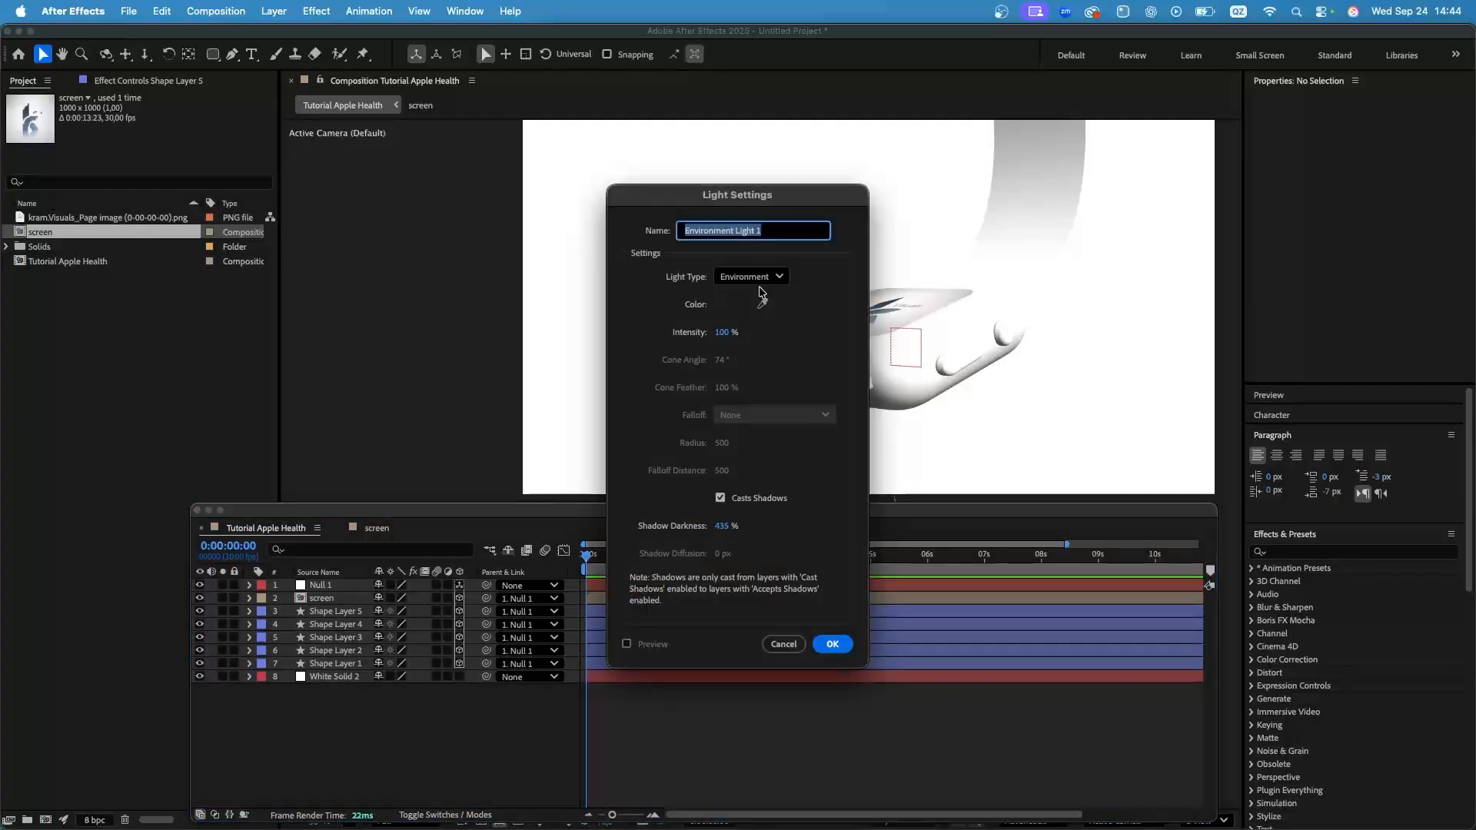
click(834, 644)
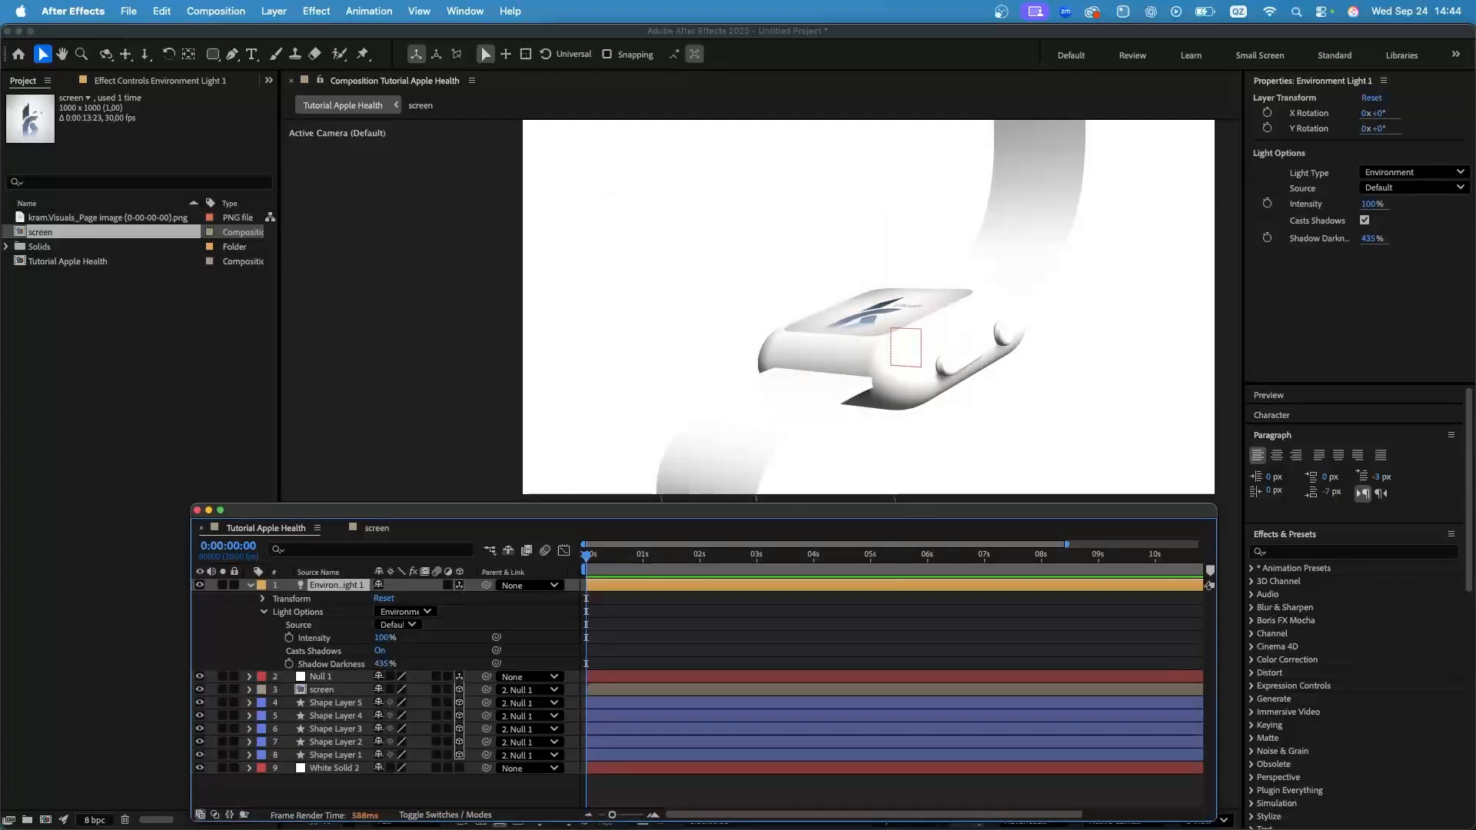
Switch to Finder and bring HDR.hdr from the HDRIs folder in Documents into the composition above the environment light.
key(super+Tab)
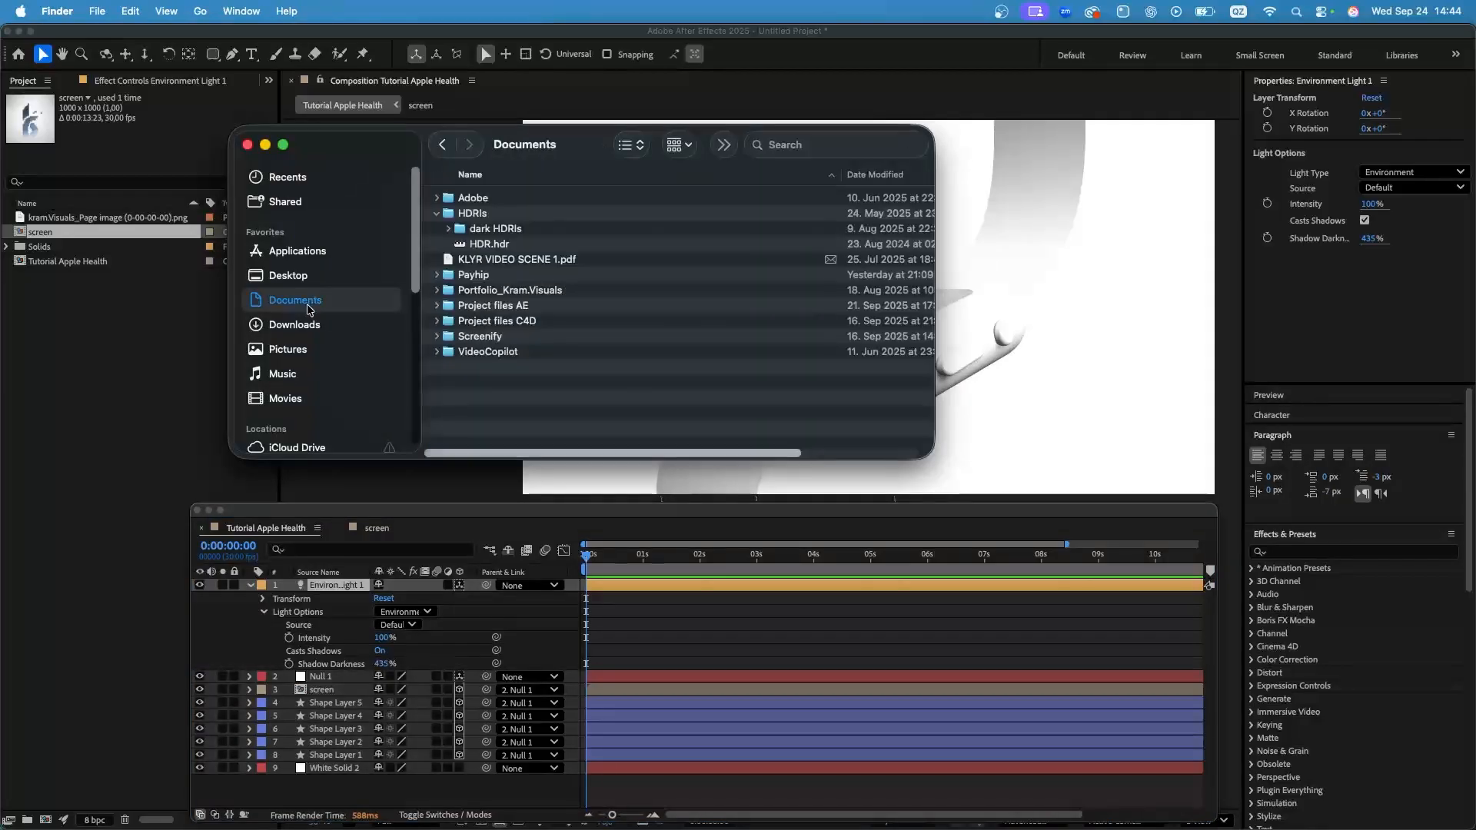
drag(494, 244, 635, 652)
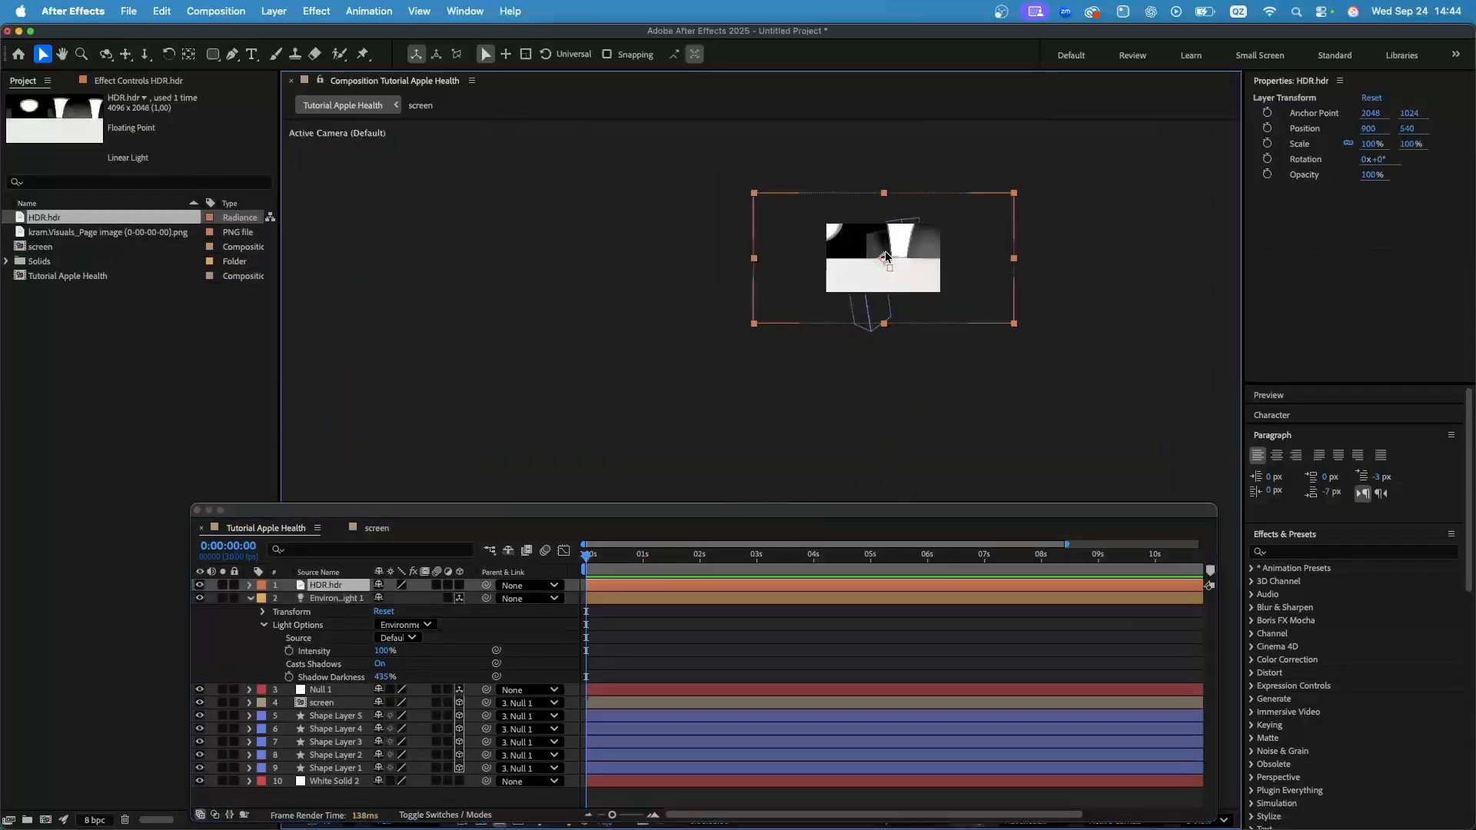
Try scaling the HDR.hdr layer down to 41%, and undo the scaling.
key(s)
drag(420, 599, 375, 601)
scroll(908, 265, up, 3)
scroll(905, 264, up, 4)
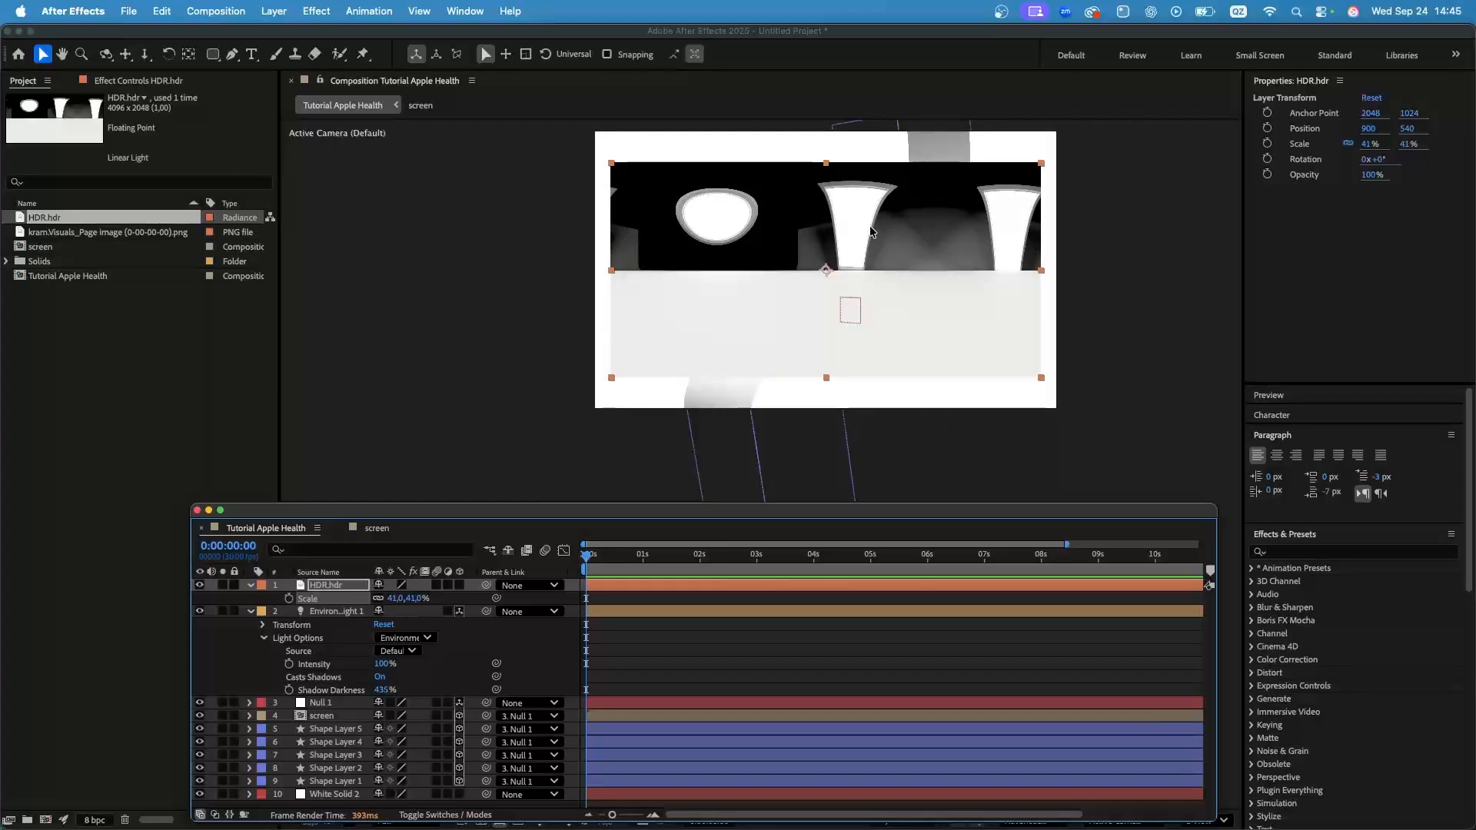
key(super+z)
scroll(959, 228, down, 5)
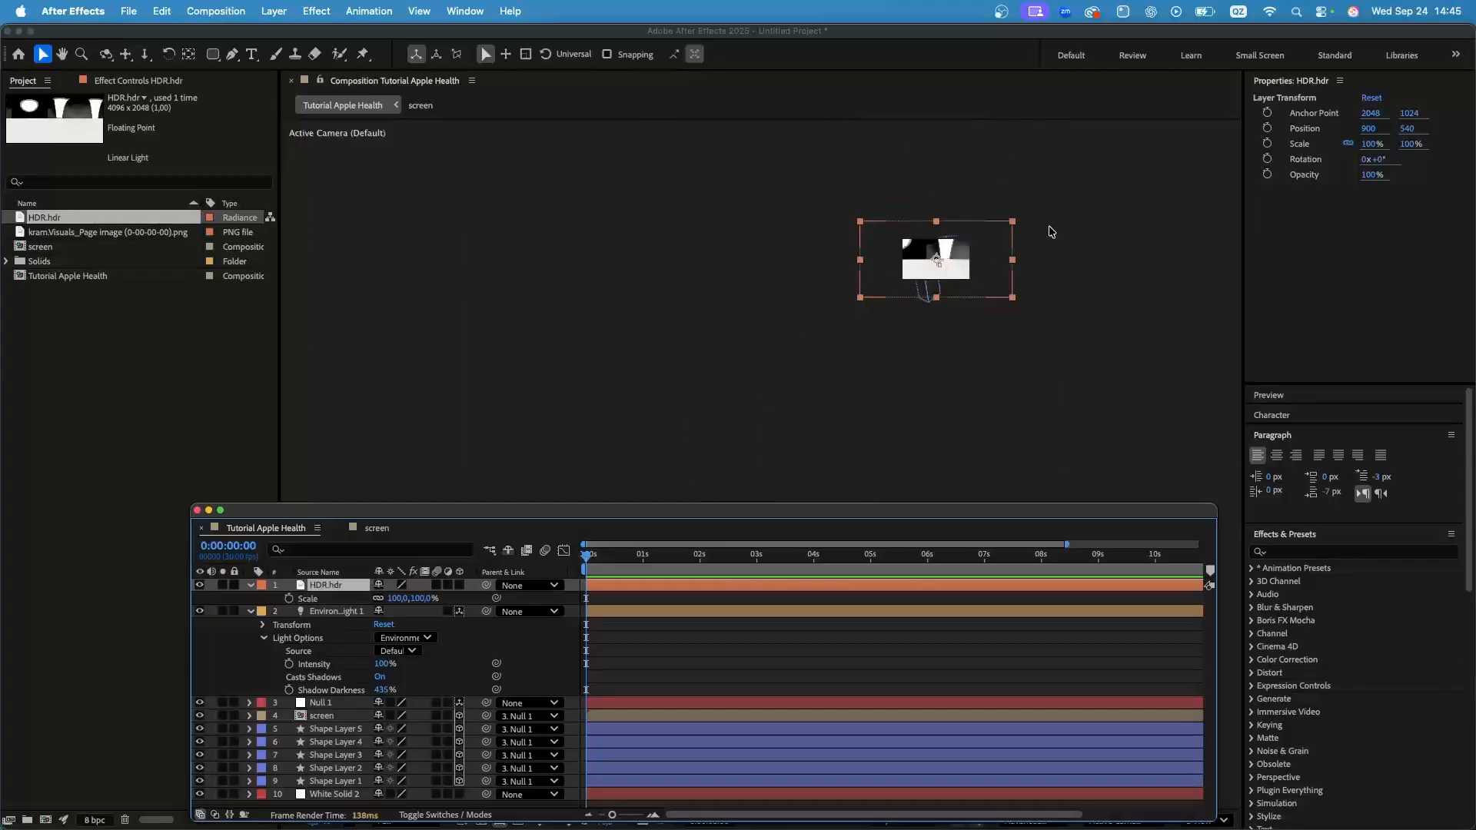
scroll(920, 268, up, 3)
scroll(1010, 276, up, 1)
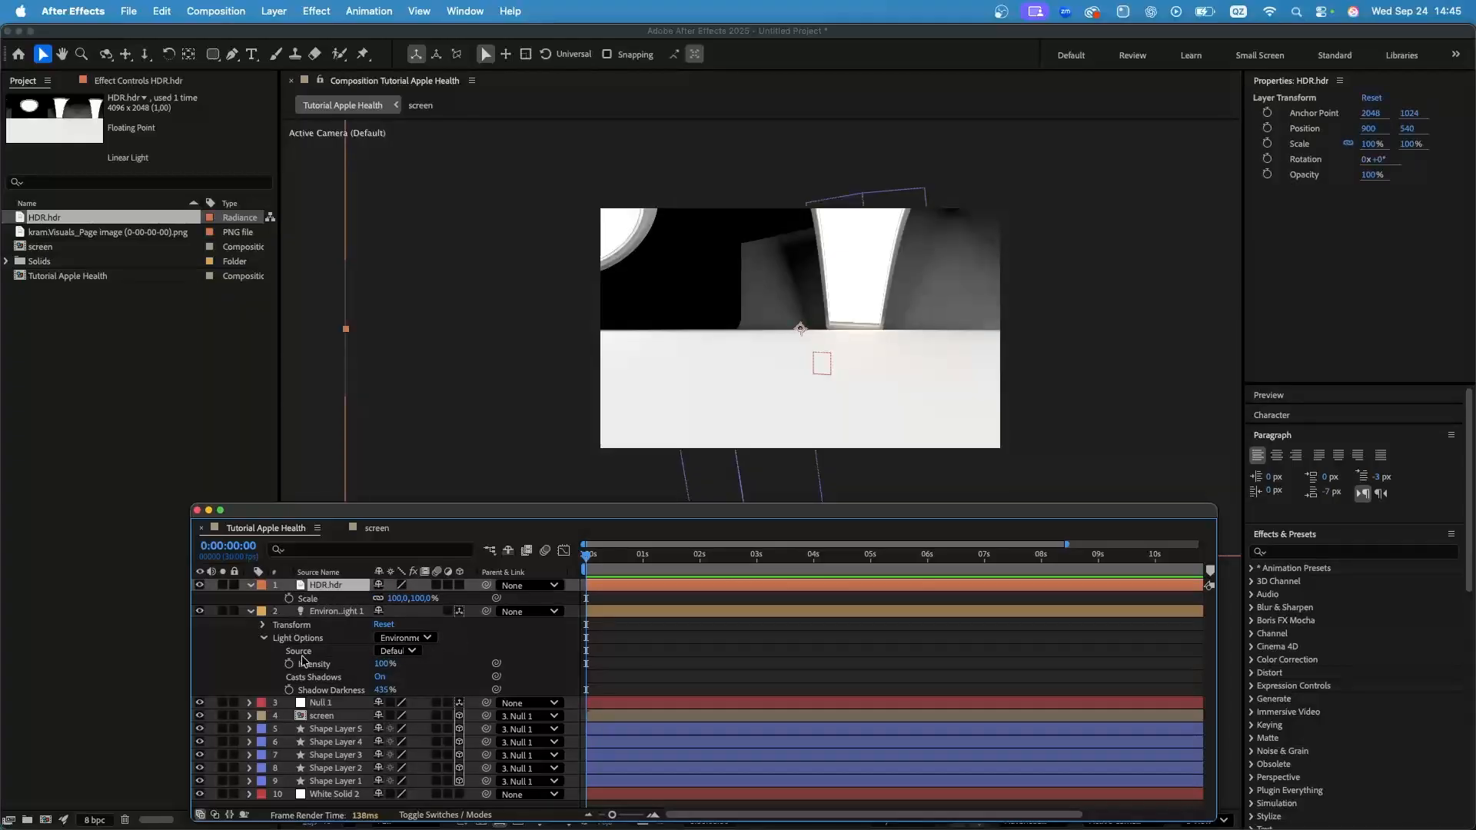
Set the environment light's source to HDR.hdr and compare the watch with the light switched off and on.
click(394, 652)
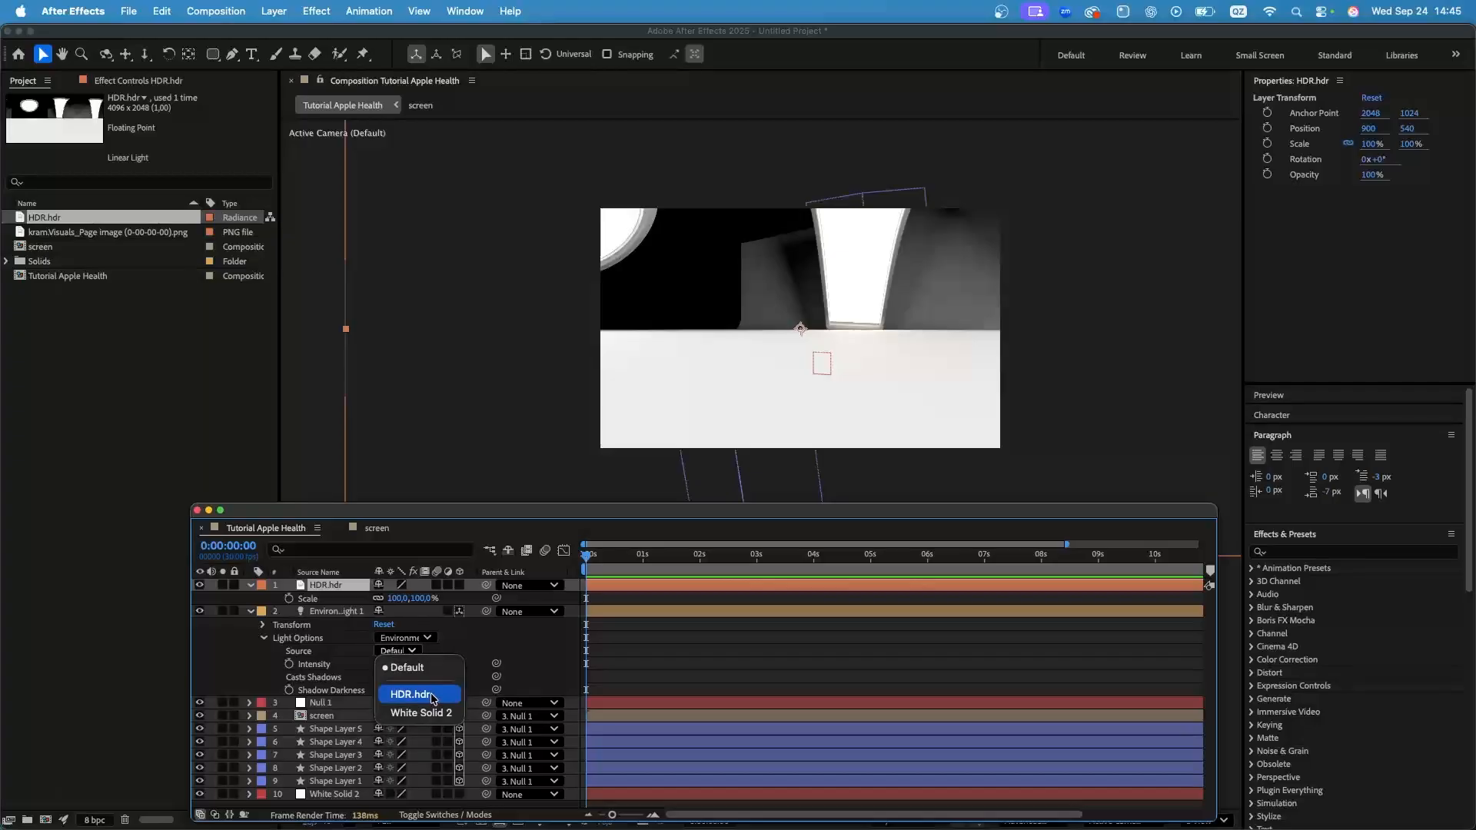
click(411, 695)
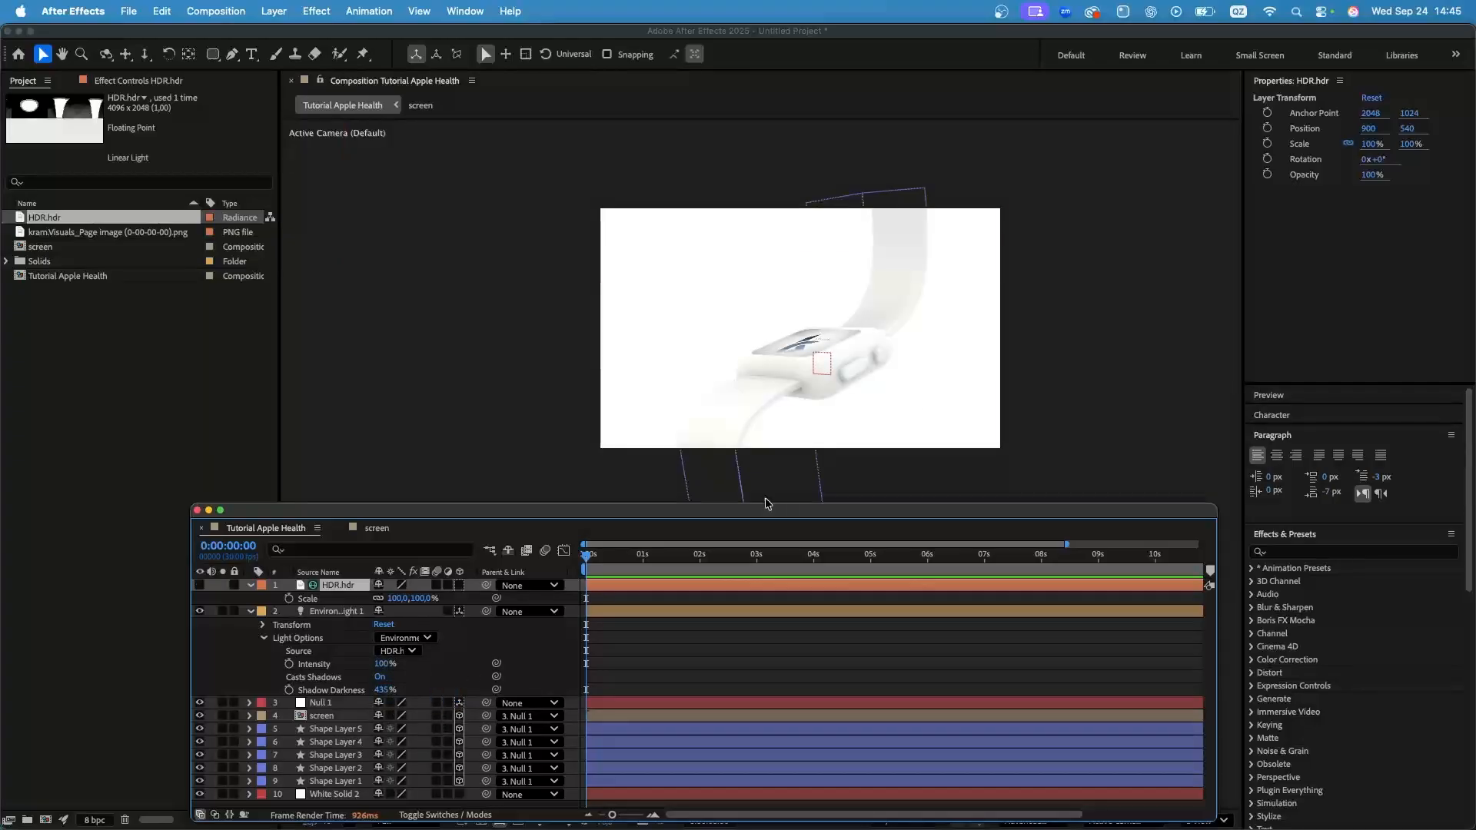
scroll(845, 376, up, 3)
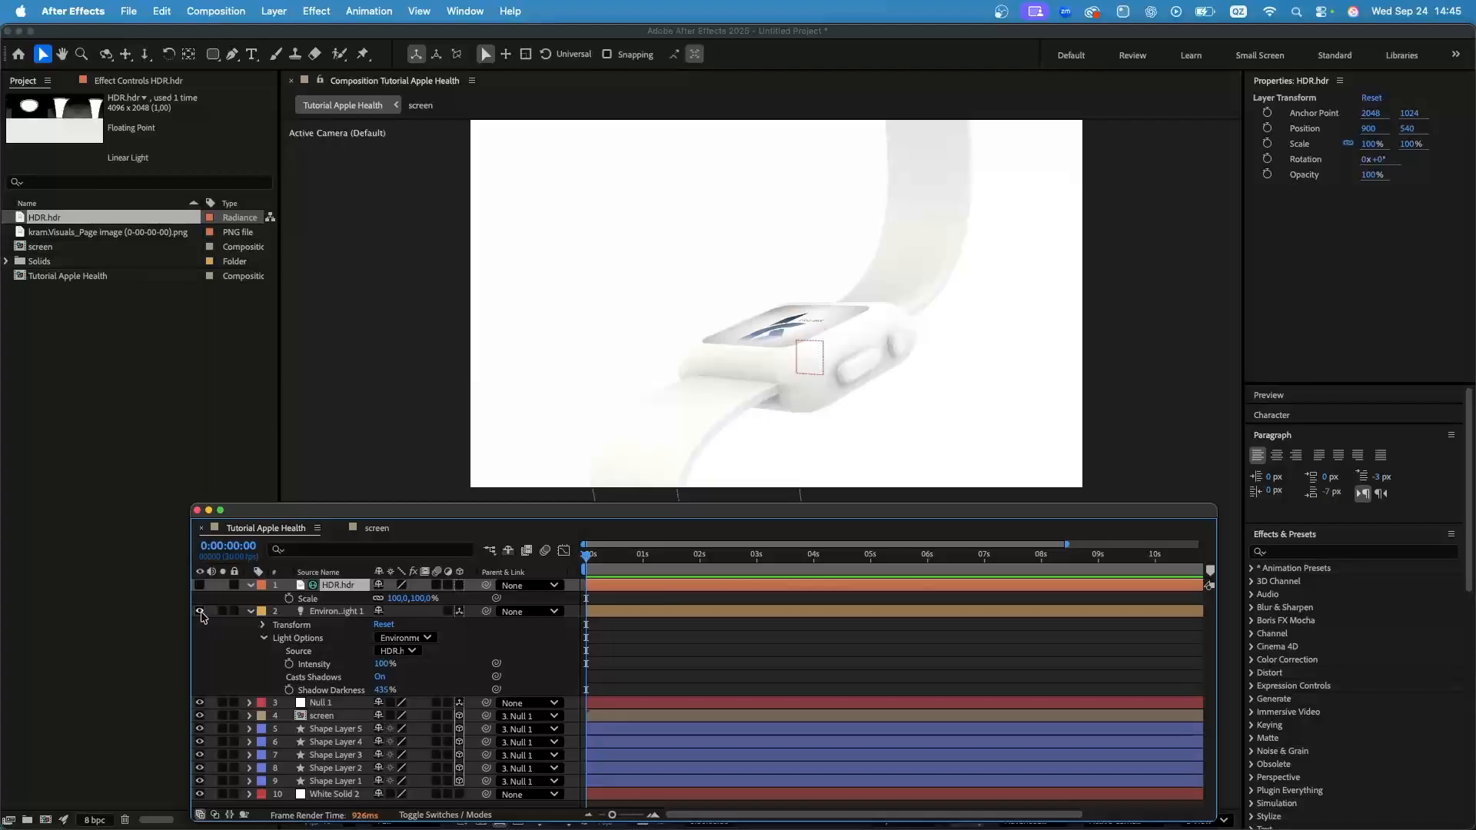
click(200, 611)
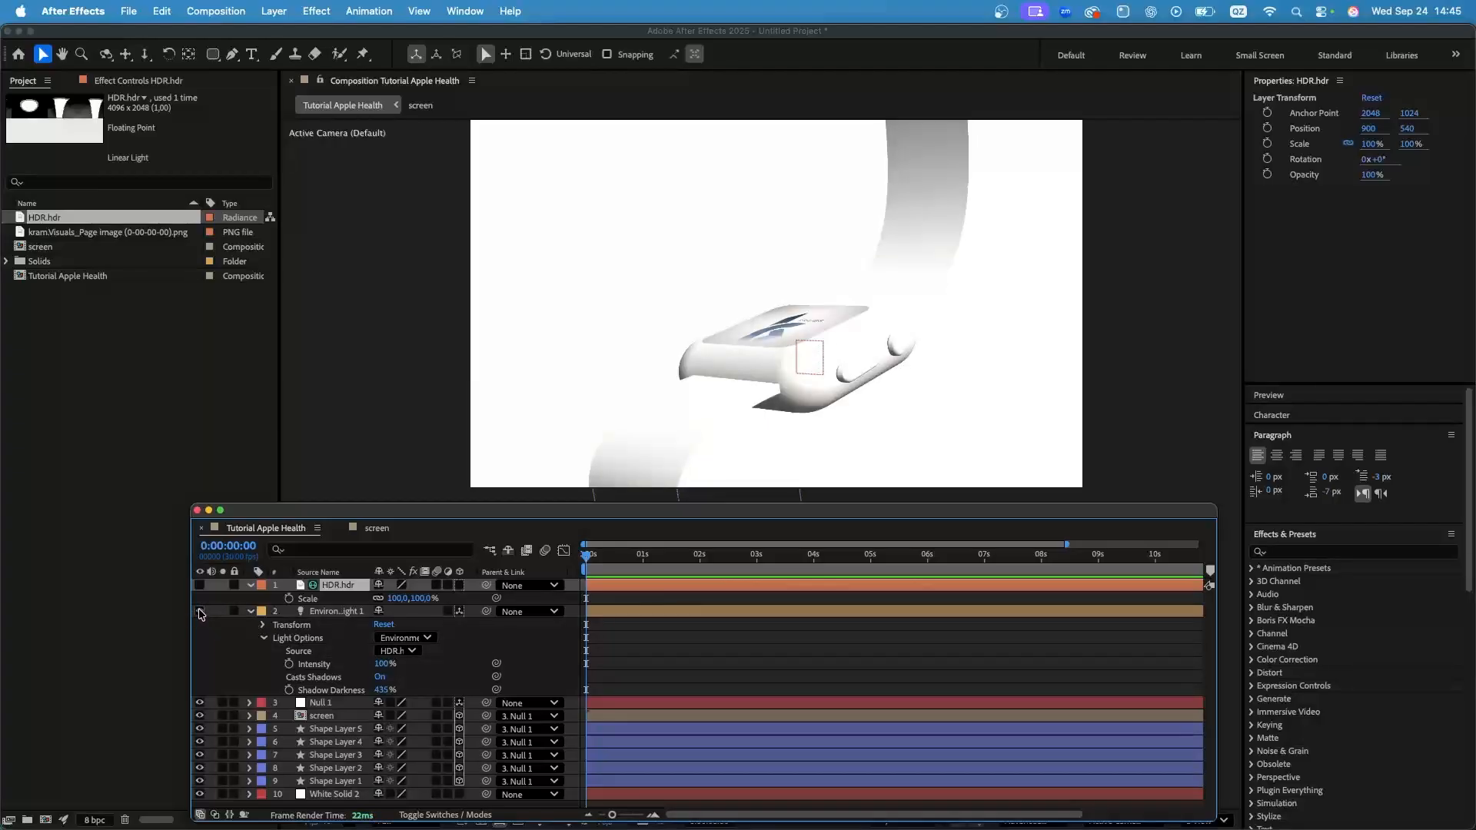
click(199, 612)
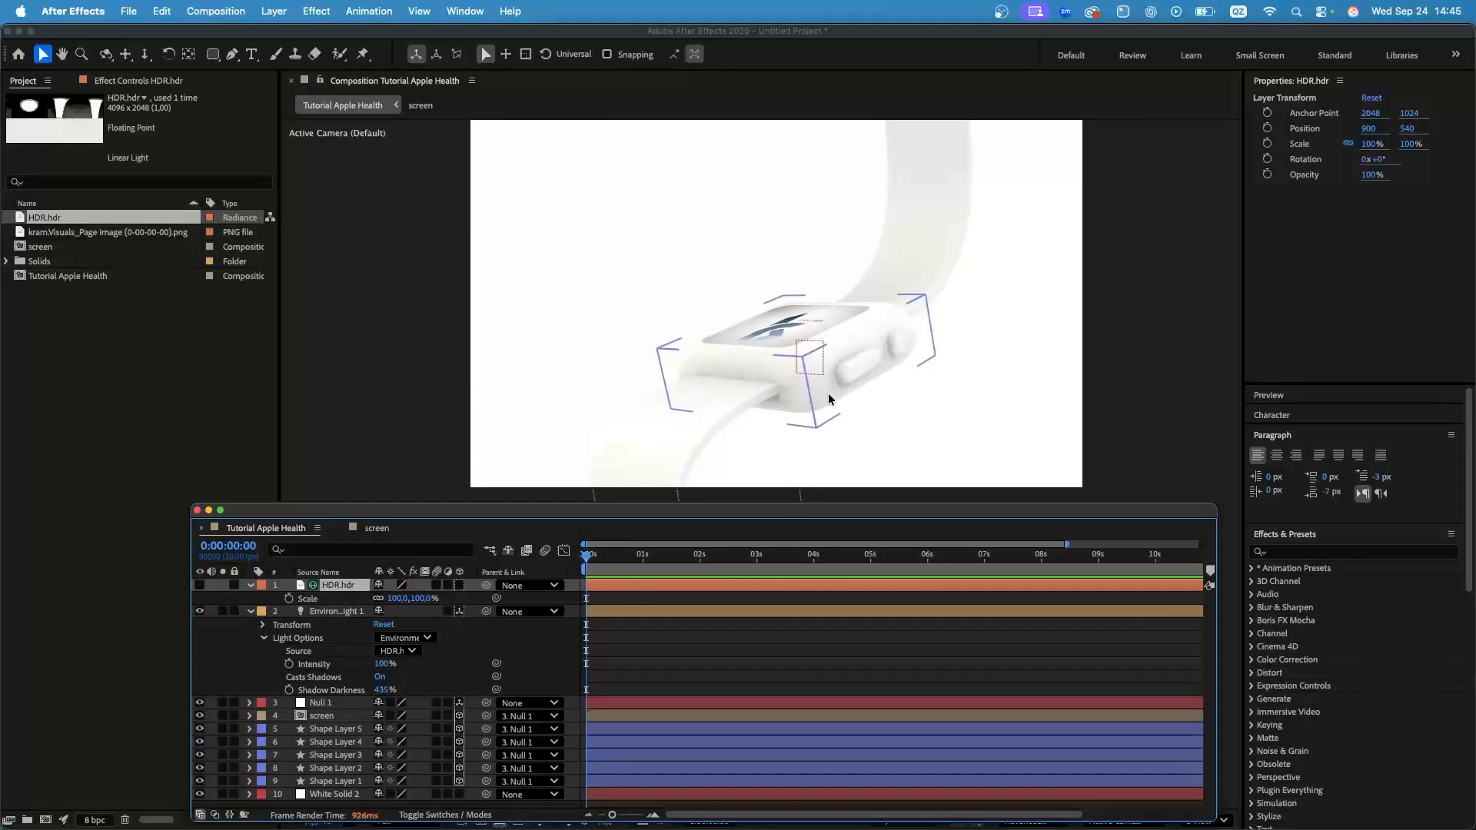
Select the watch body, Shape Layer 3, and expand its Material Options in the enlarged timeline.
click(842, 363)
scroll(859, 361, up, 2)
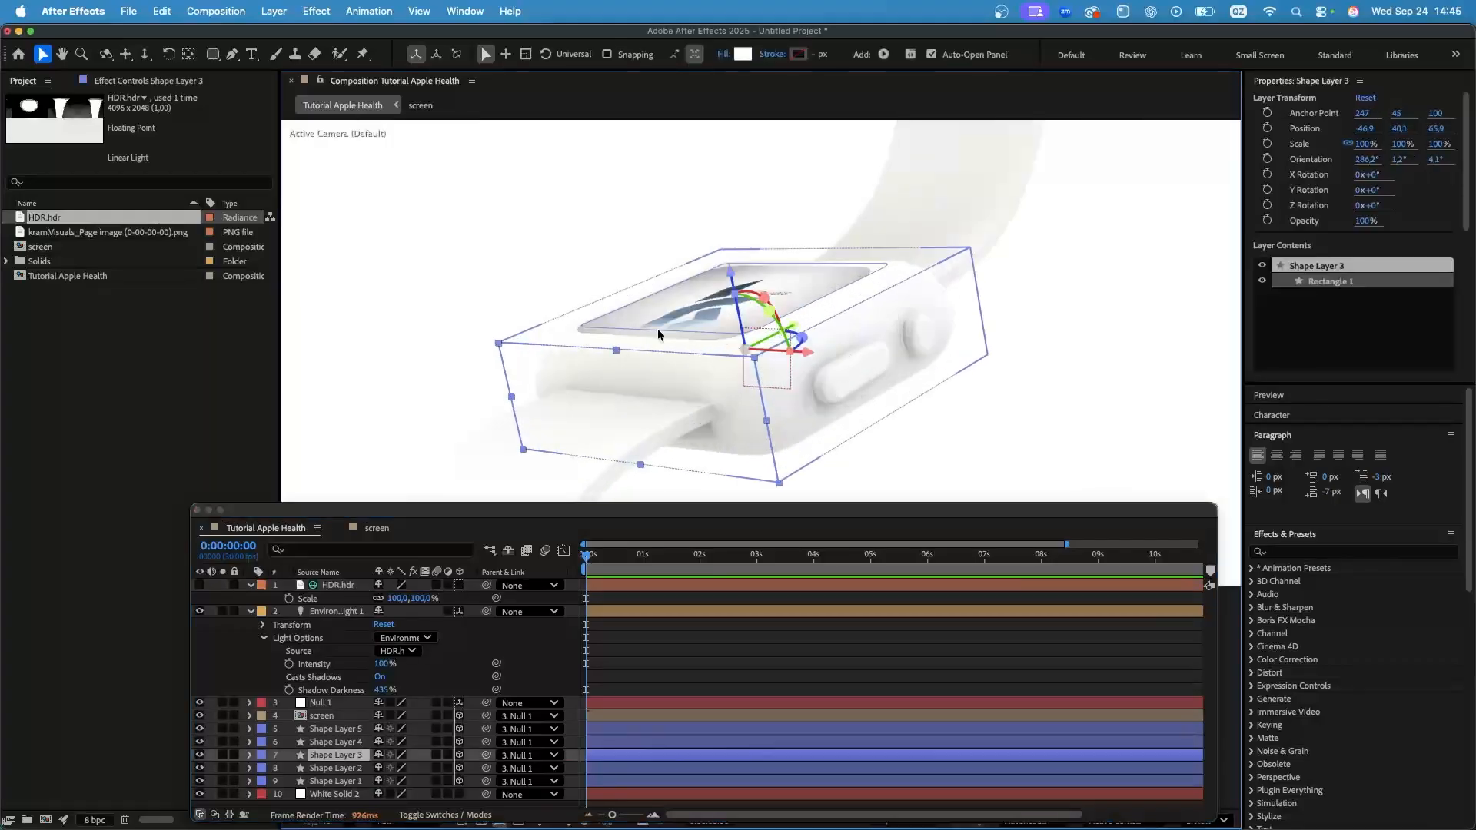
scroll(717, 382, down, 2)
scroll(718, 395, up, 2)
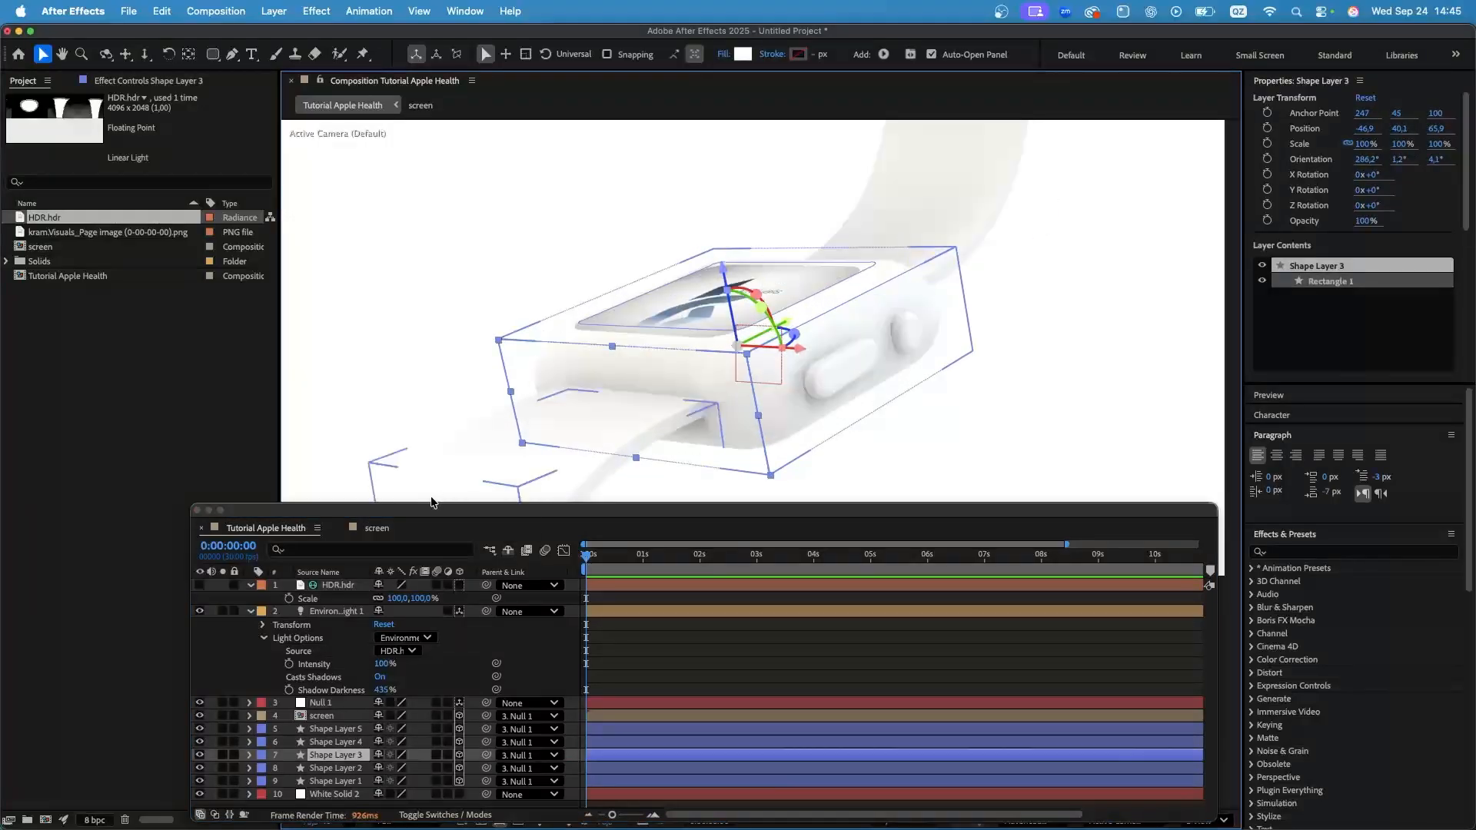
drag(431, 508, 302, 464)
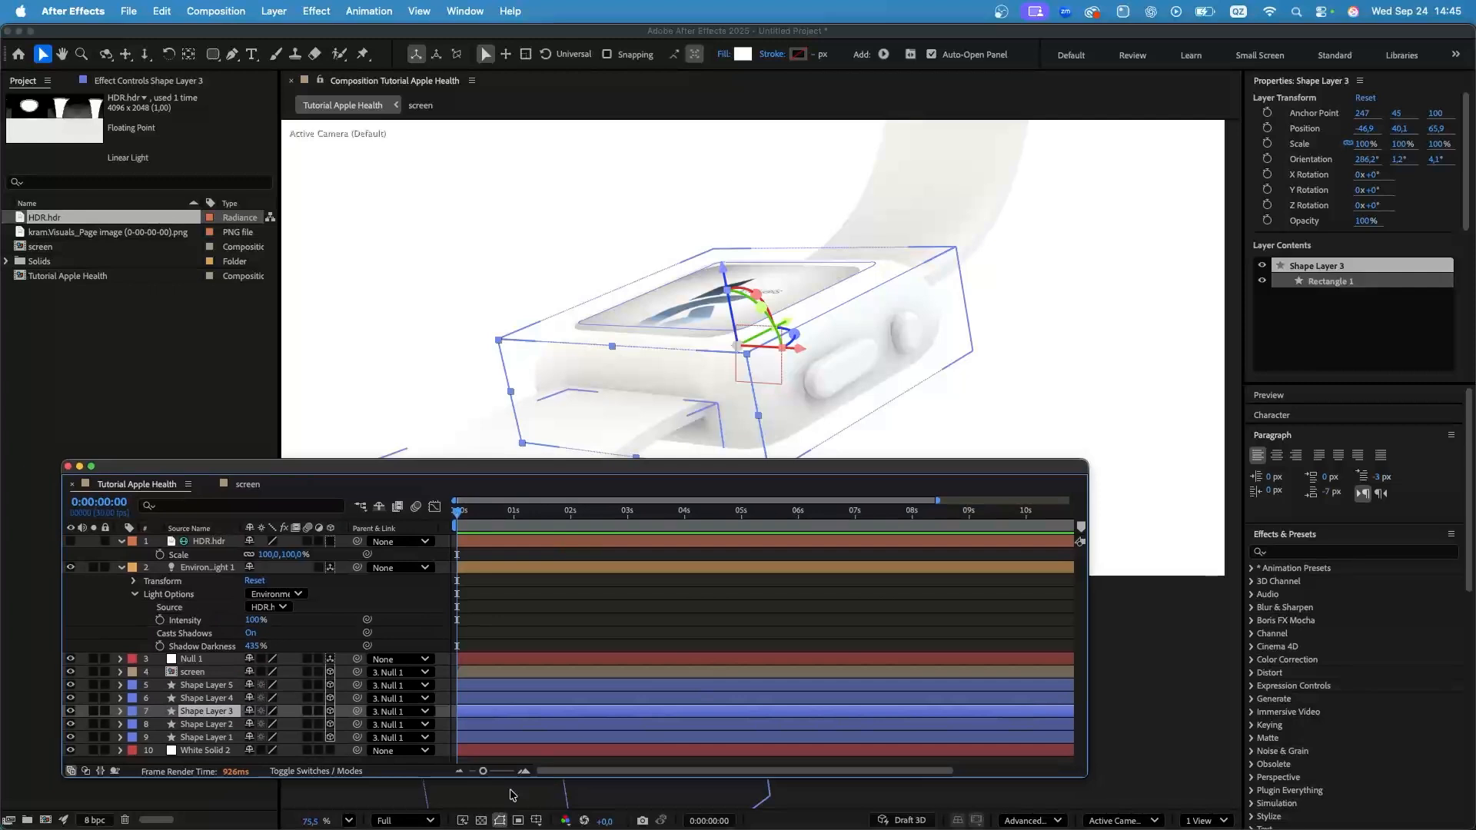
drag(469, 775, 470, 810)
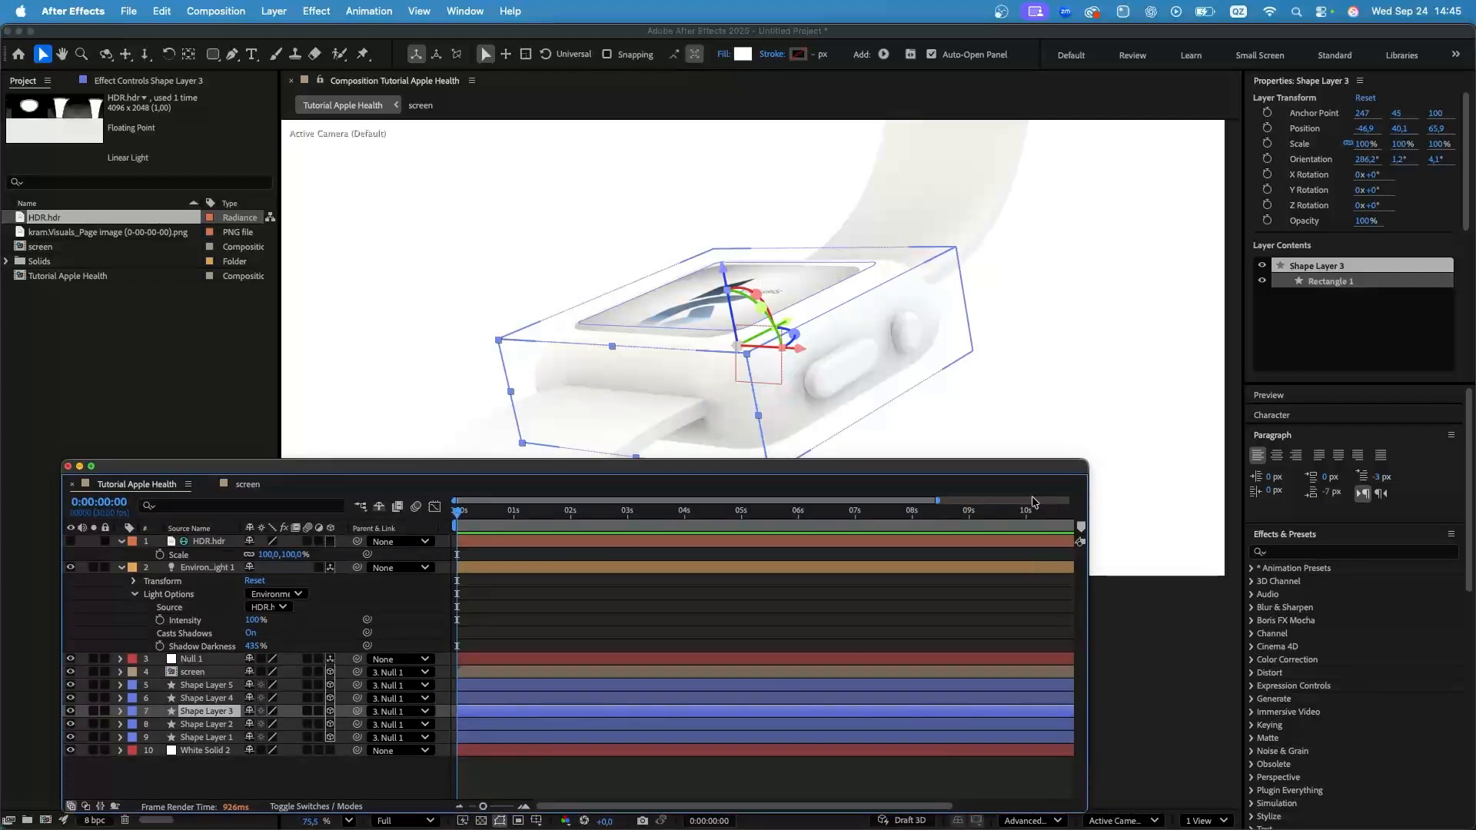
click(120, 711)
scroll(142, 715, down, 3)
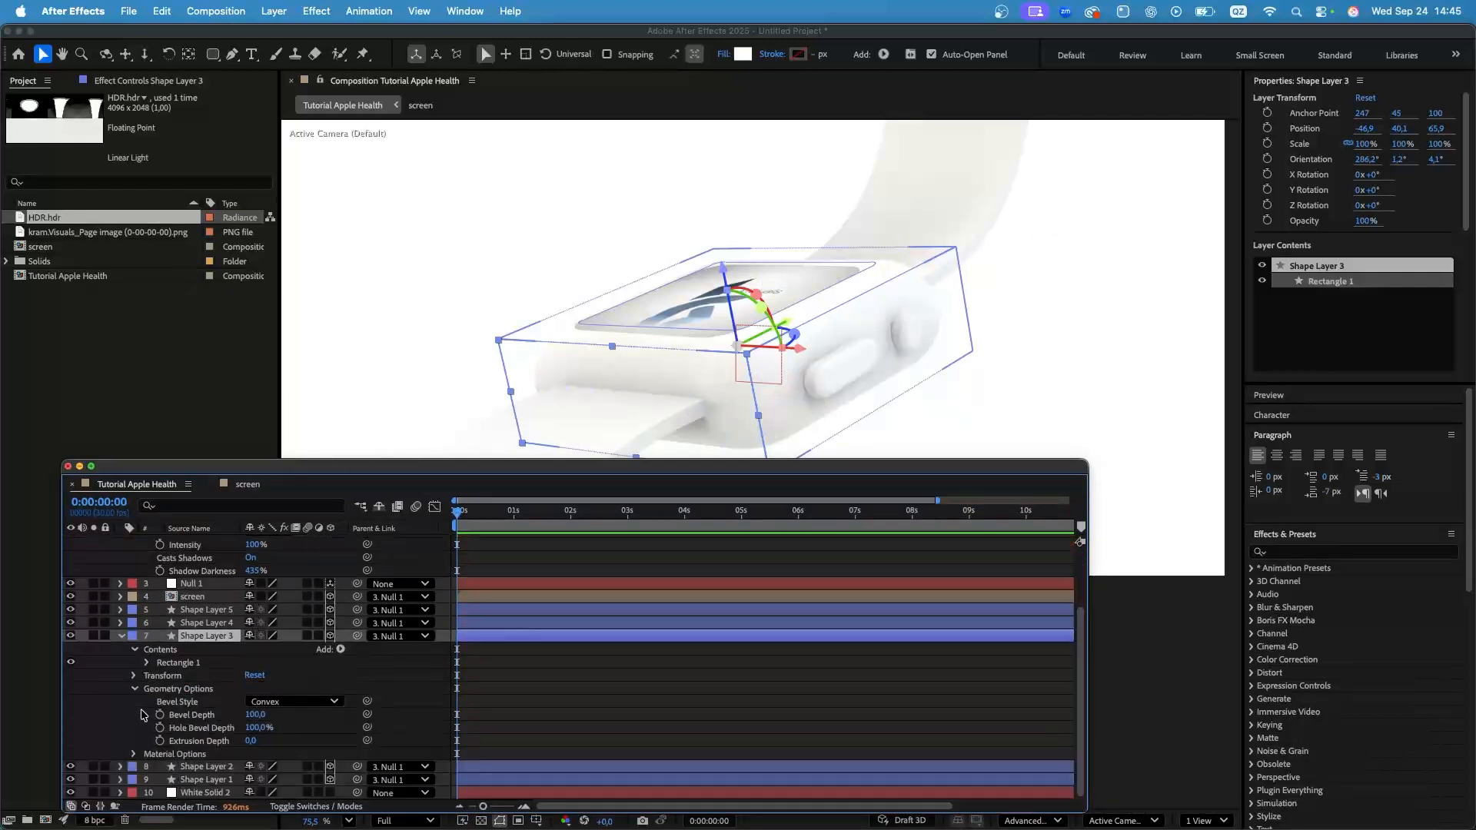
click(135, 689)
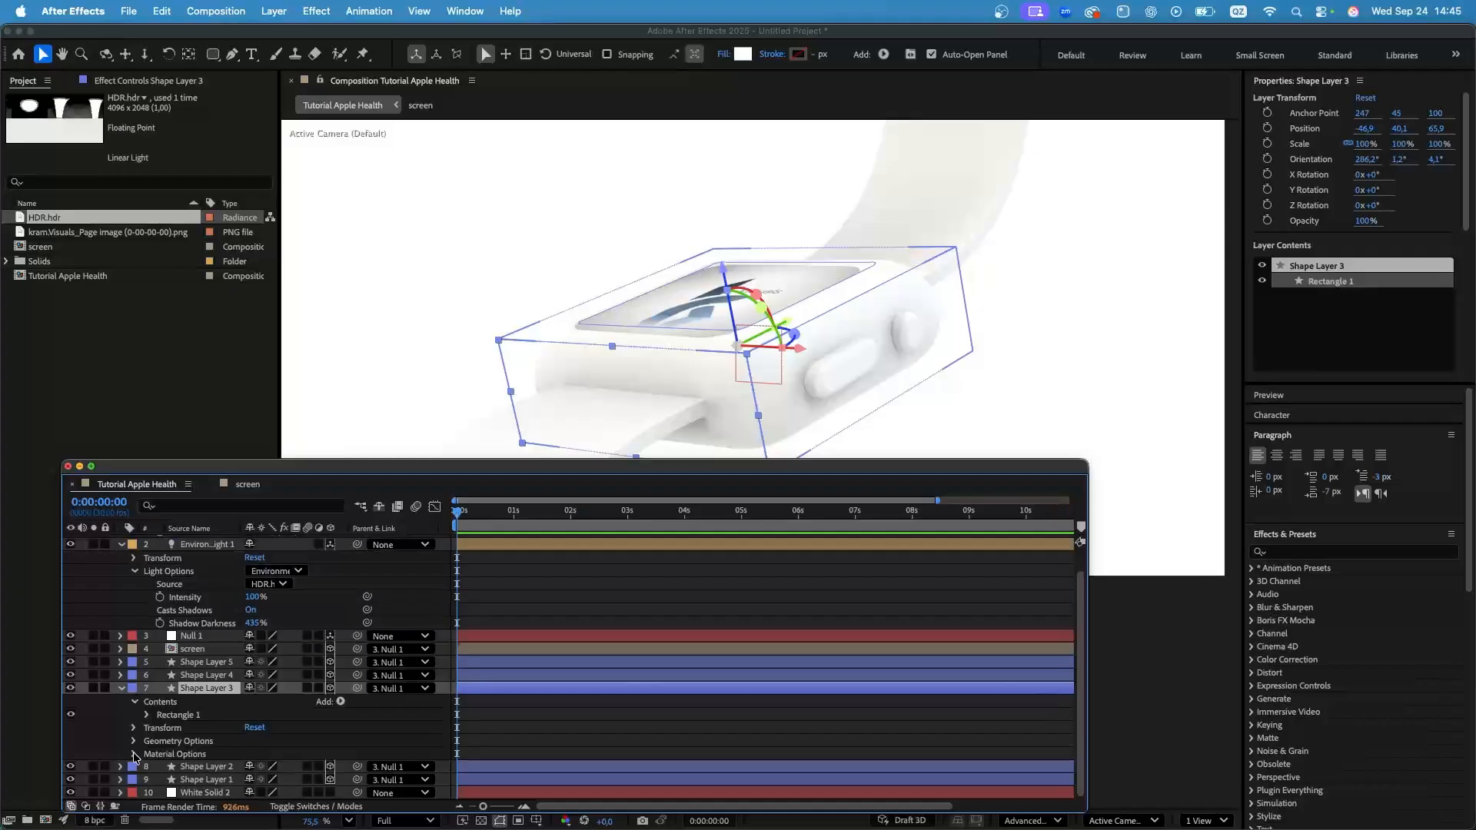
click(133, 755)
scroll(137, 738, down, 3)
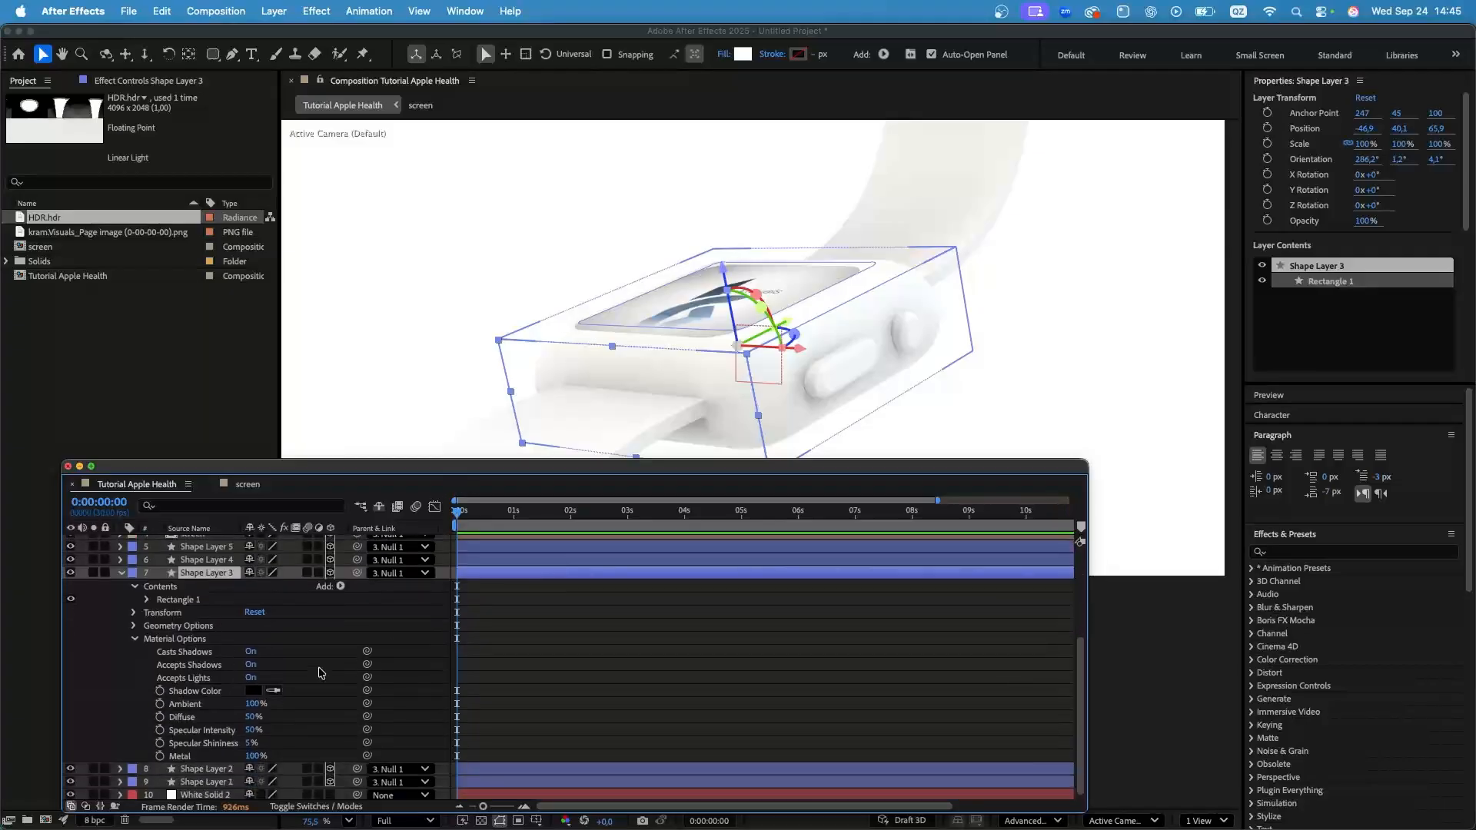
Set the watch body's Specular Shininess to 46%, Specular Intensity to 100% and Diffuse to 100%.
drag(251, 743, 282, 743)
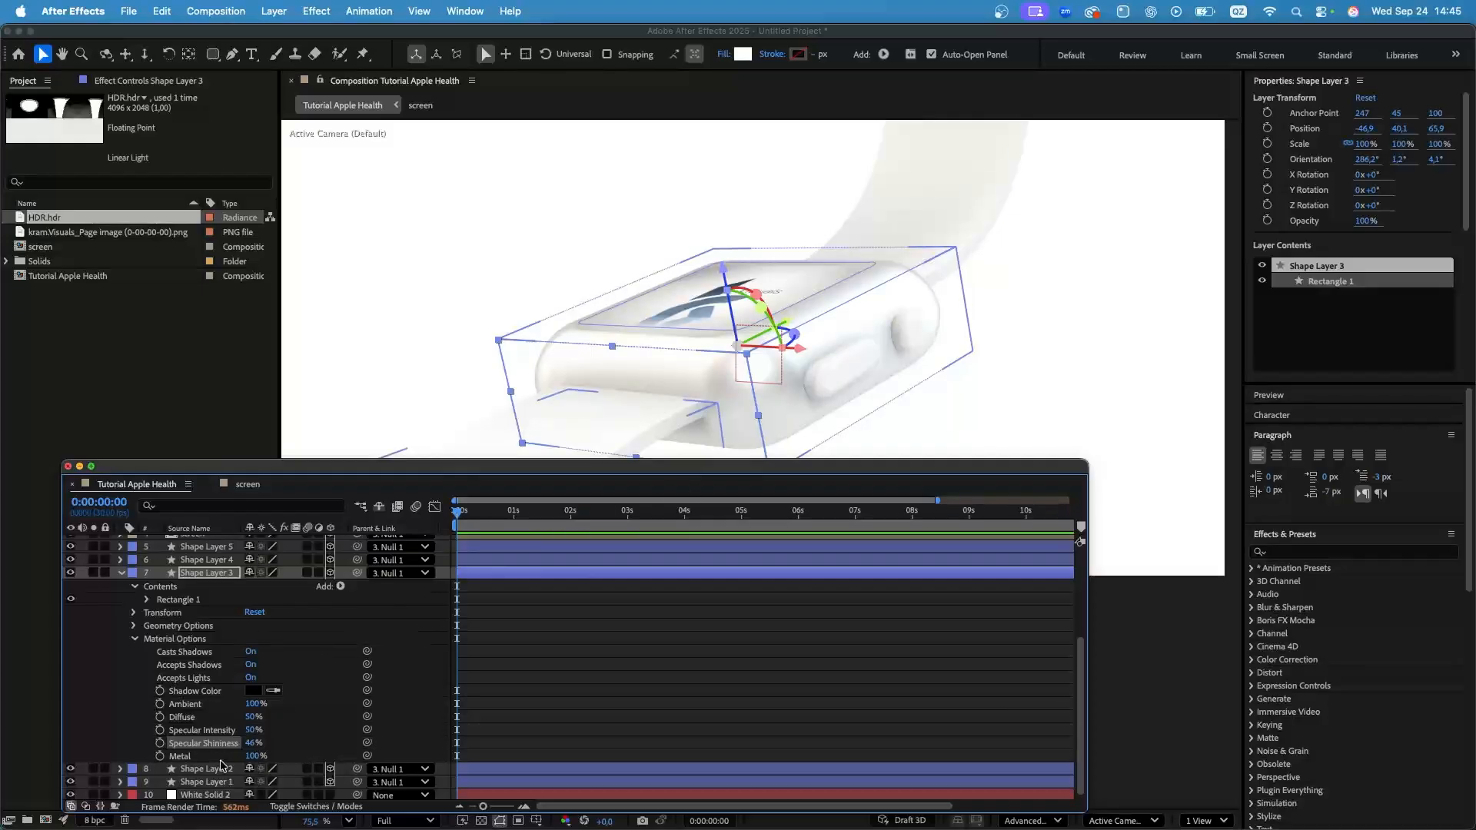
drag(252, 729, 283, 741)
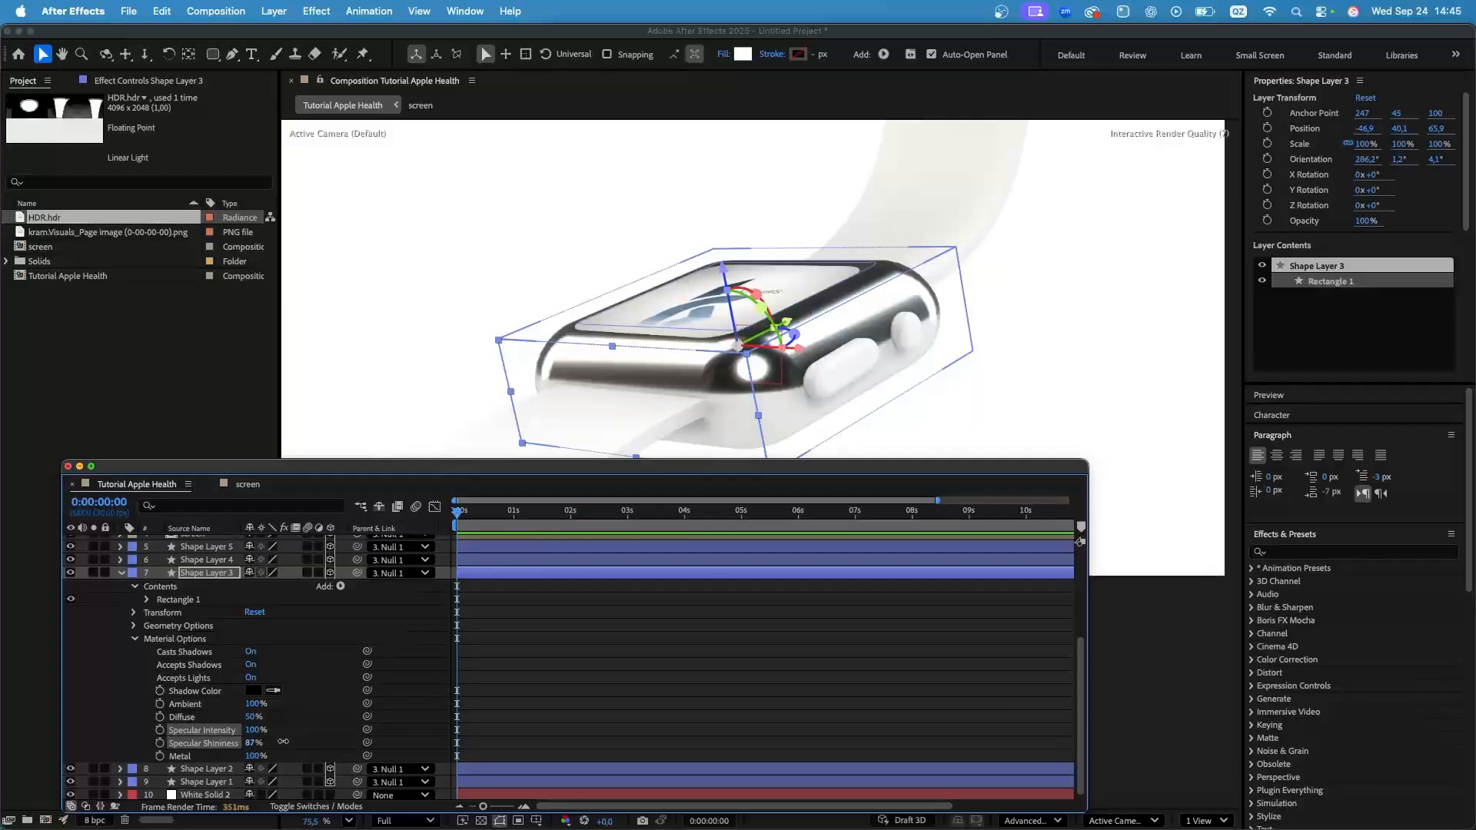
key(super+z)
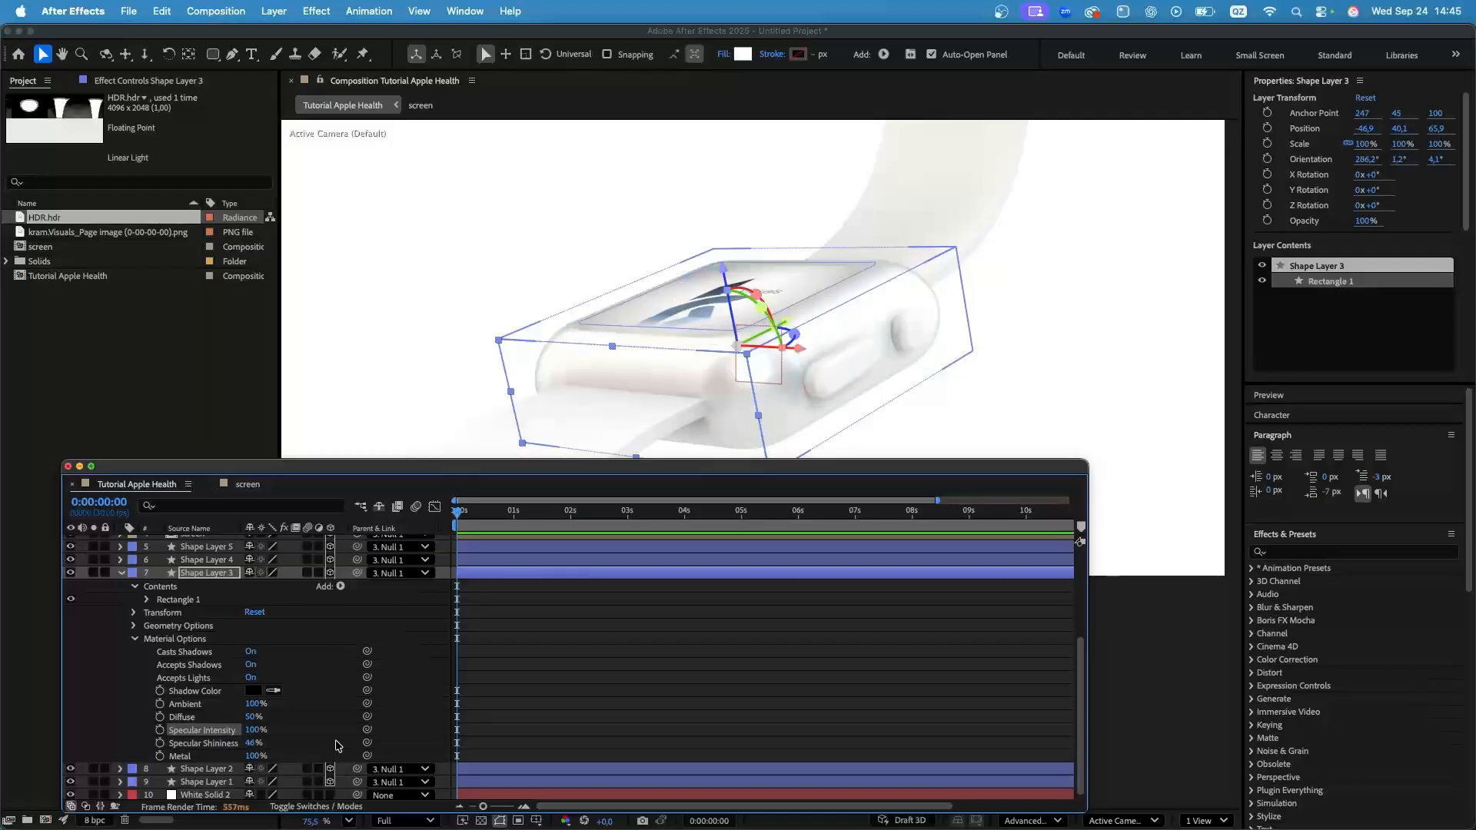
drag(251, 717, 297, 717)
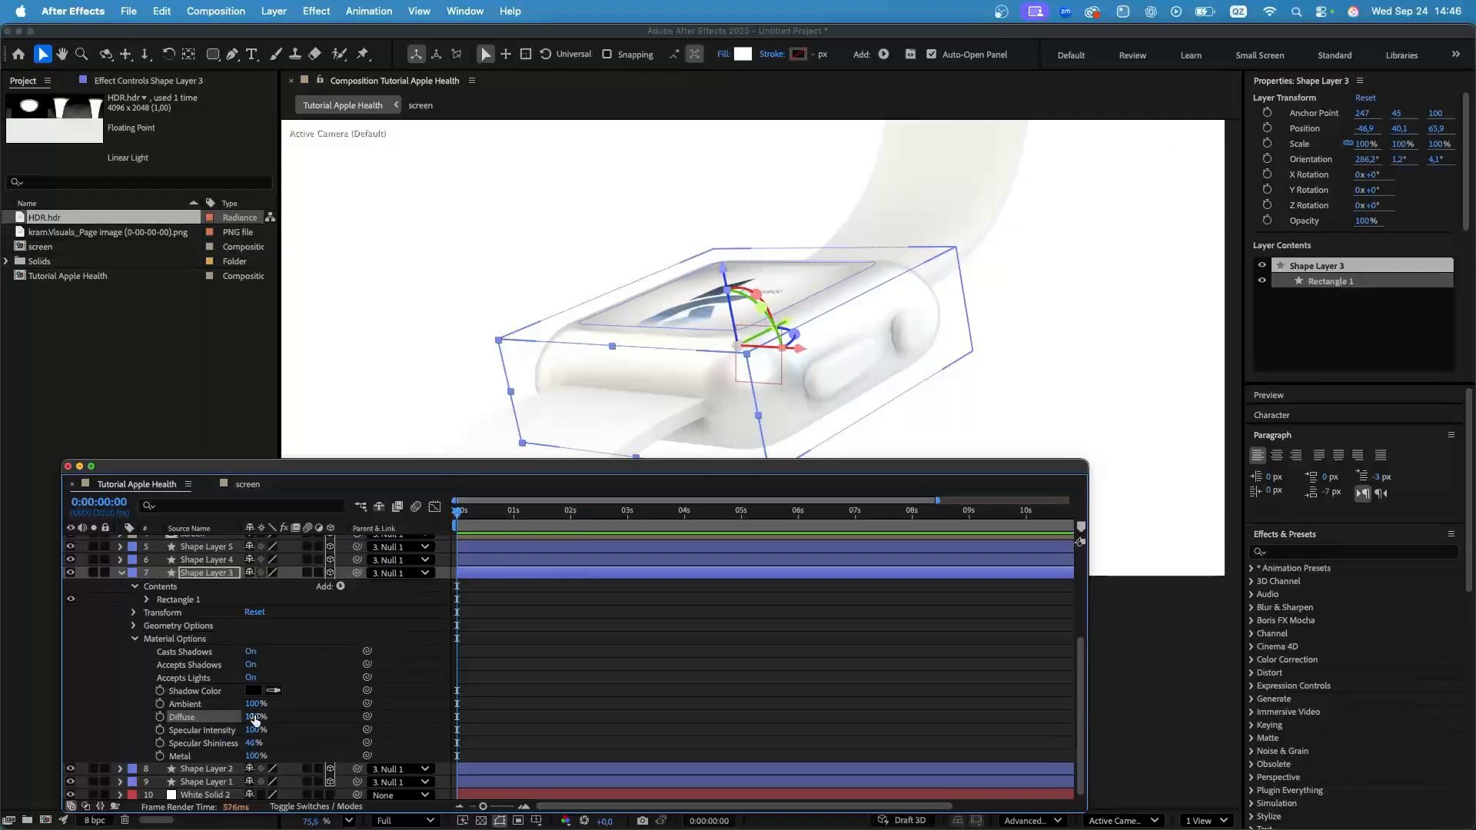
Copy the watch body's Material Options from Shape Layer 3 and paste them onto the upper strap, Shape Layer 1.
drag(252, 744, 255, 742)
click(163, 642)
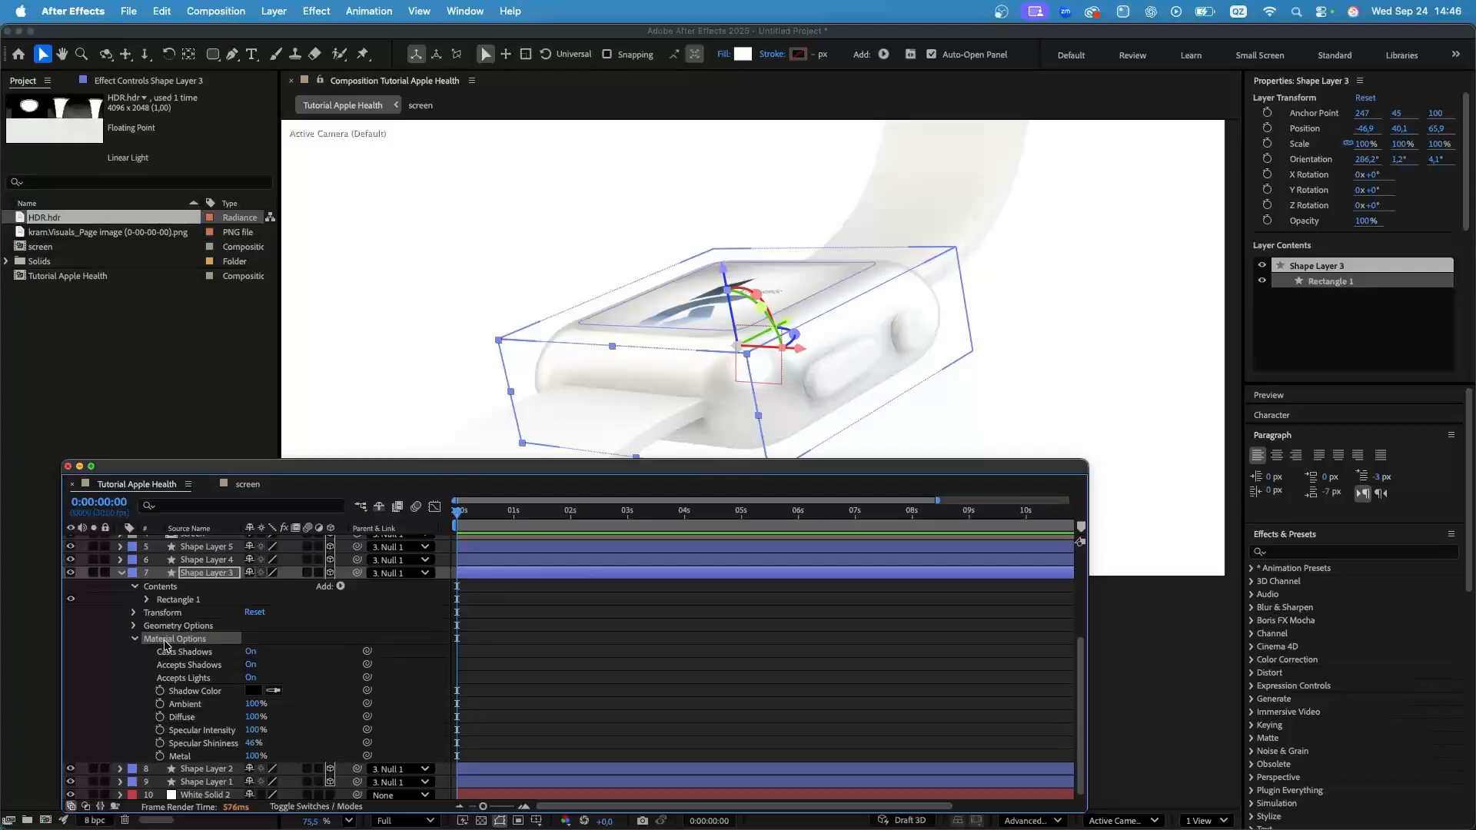
click(121, 573)
click(182, 723)
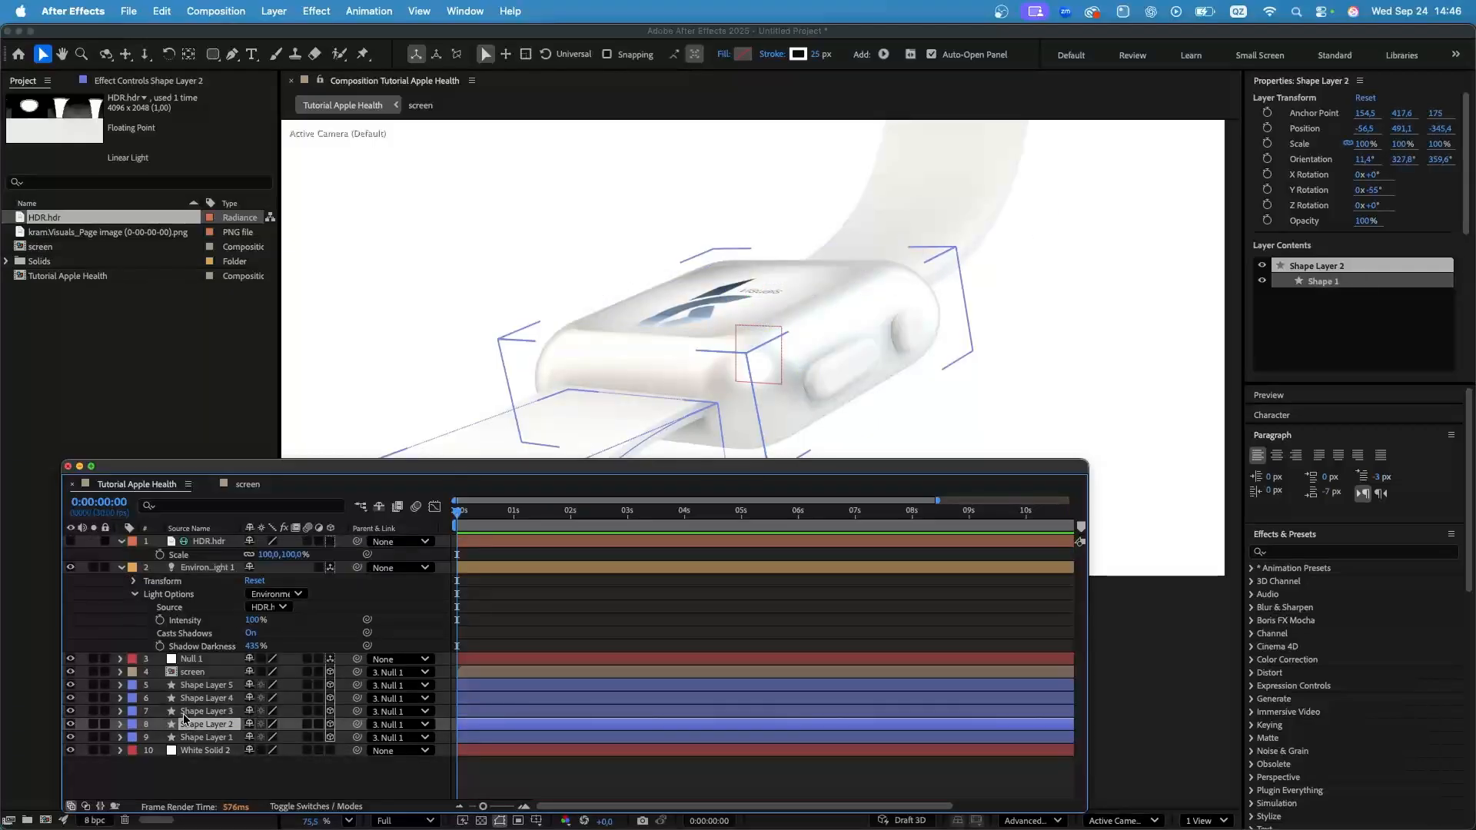
scroll(722, 285, down, 4)
scroll(690, 319, up, 2)
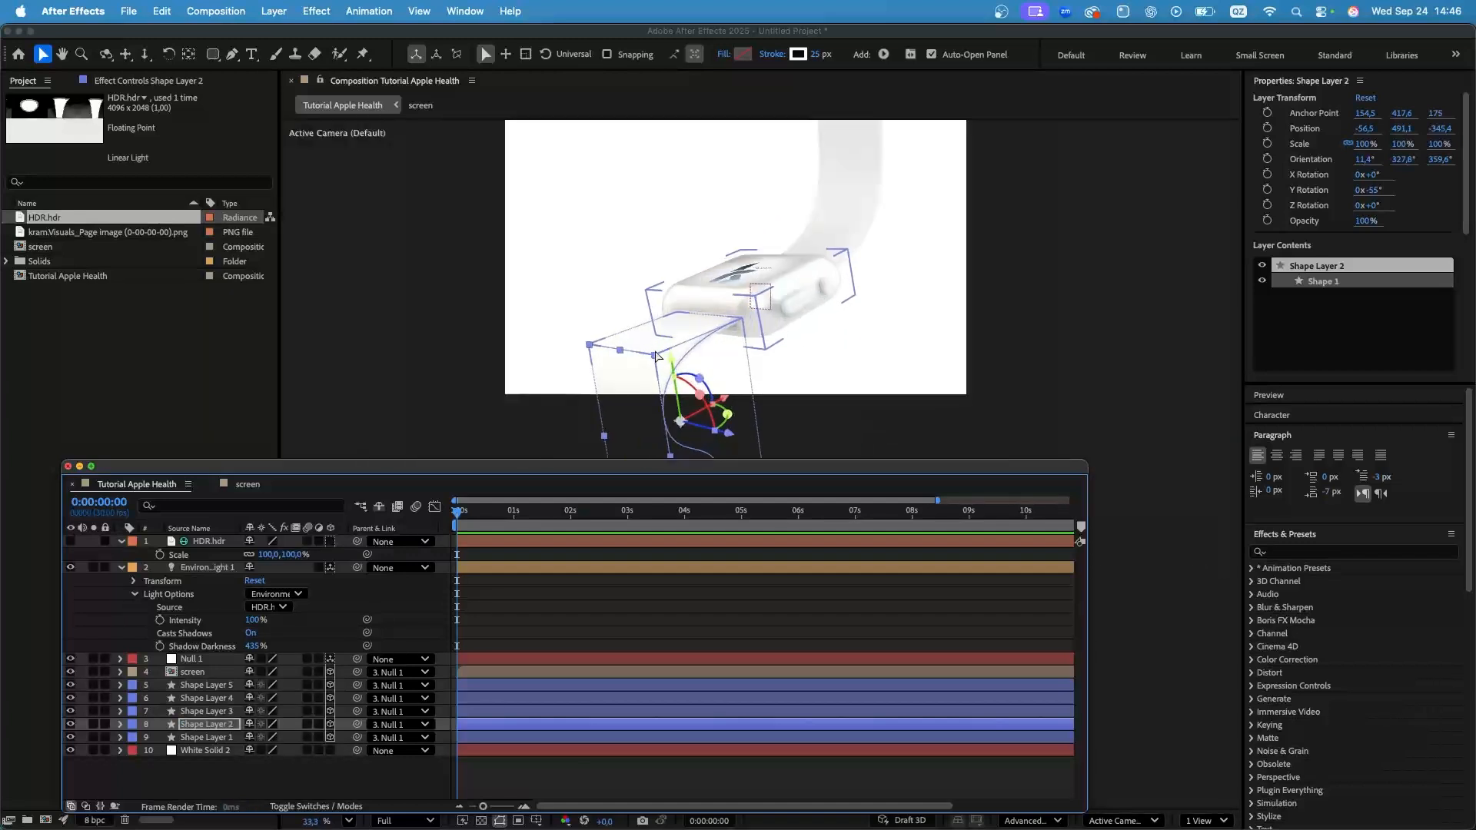
click(121, 737)
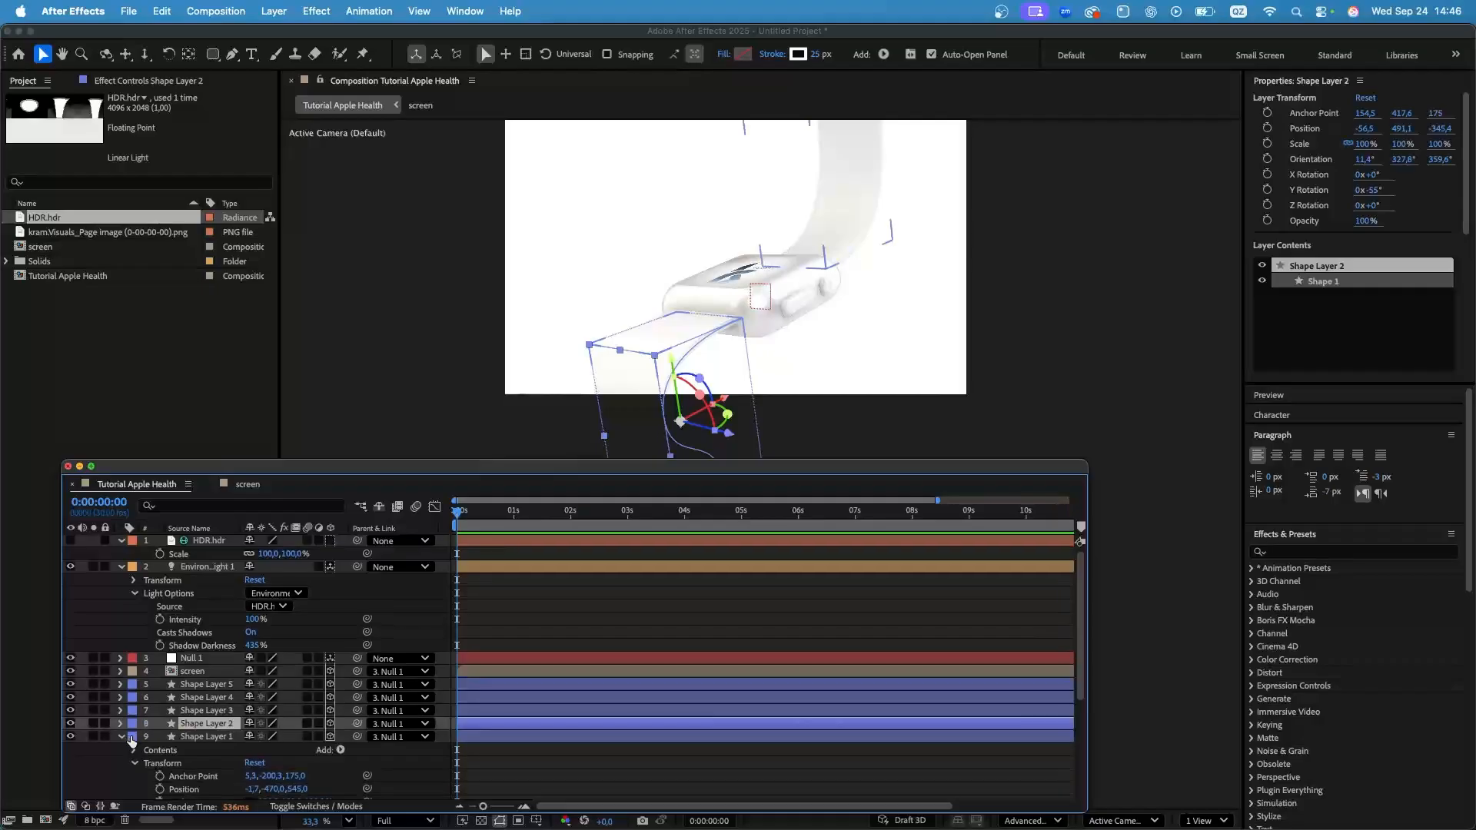
scroll(134, 741, down, 4)
click(163, 779)
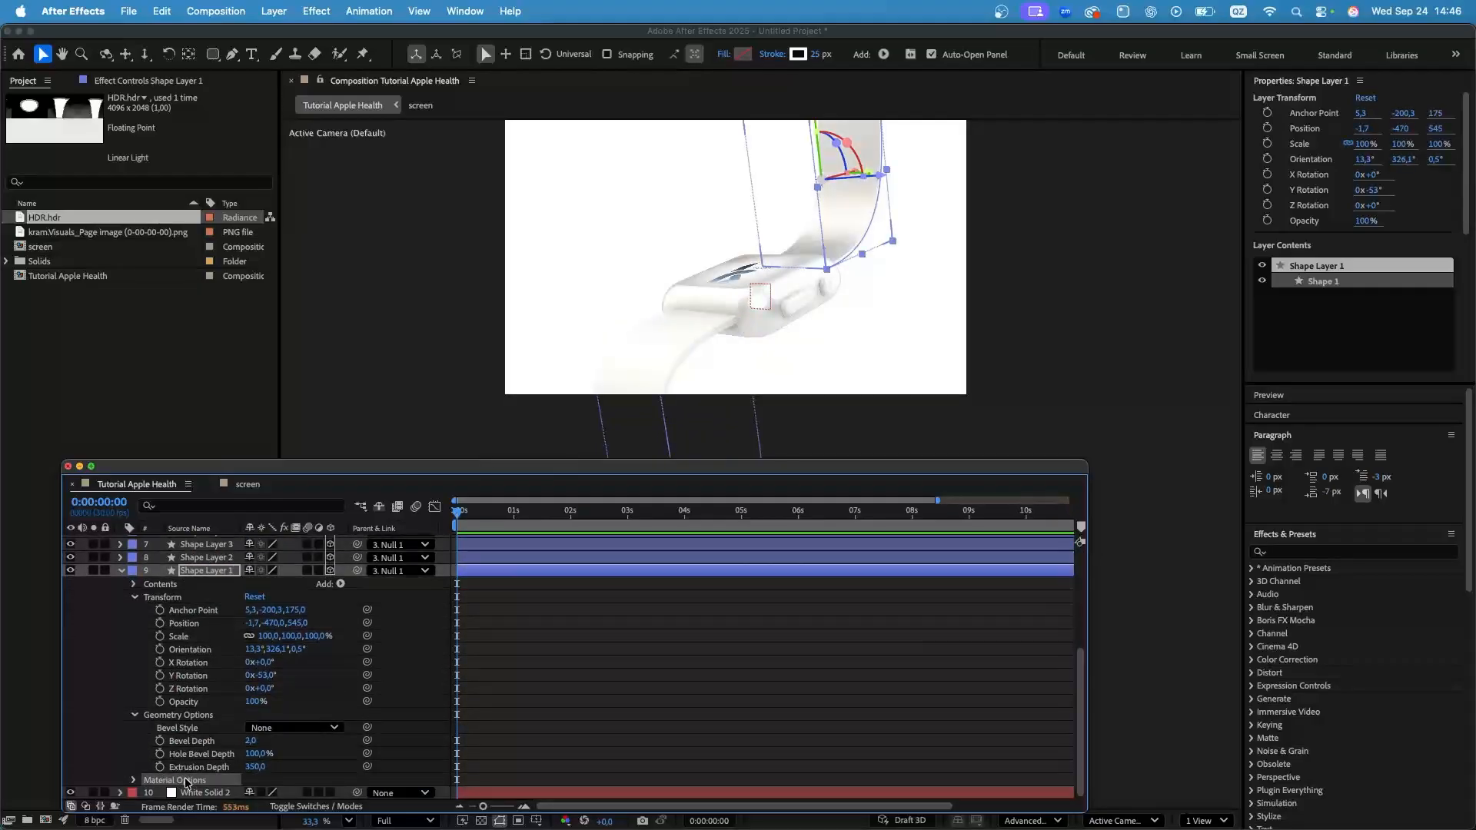
scroll(879, 199, up, 3)
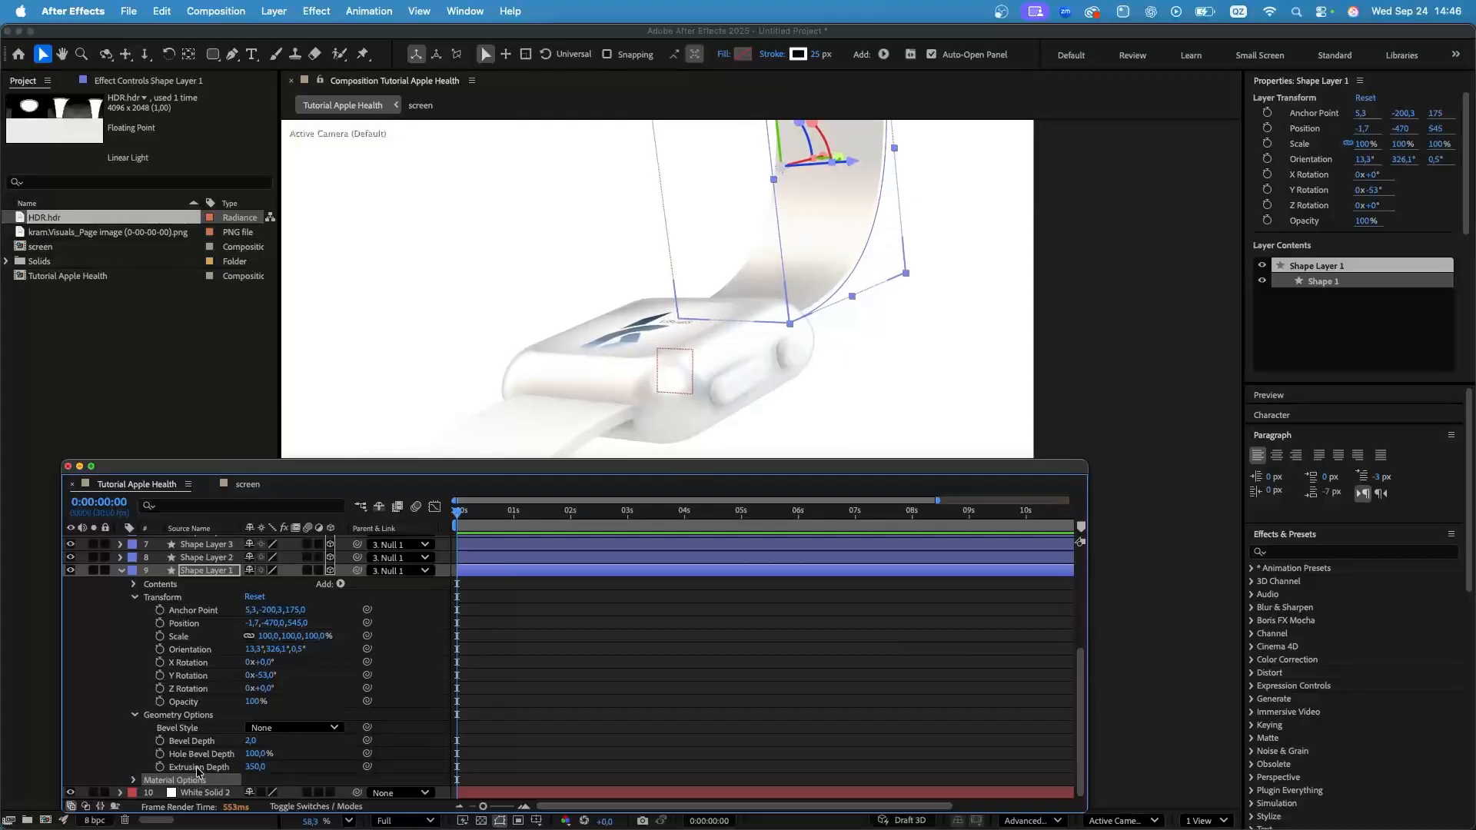
Paste the copied Material Options onto the lower strap, Shape Layer 2.
click(116, 564)
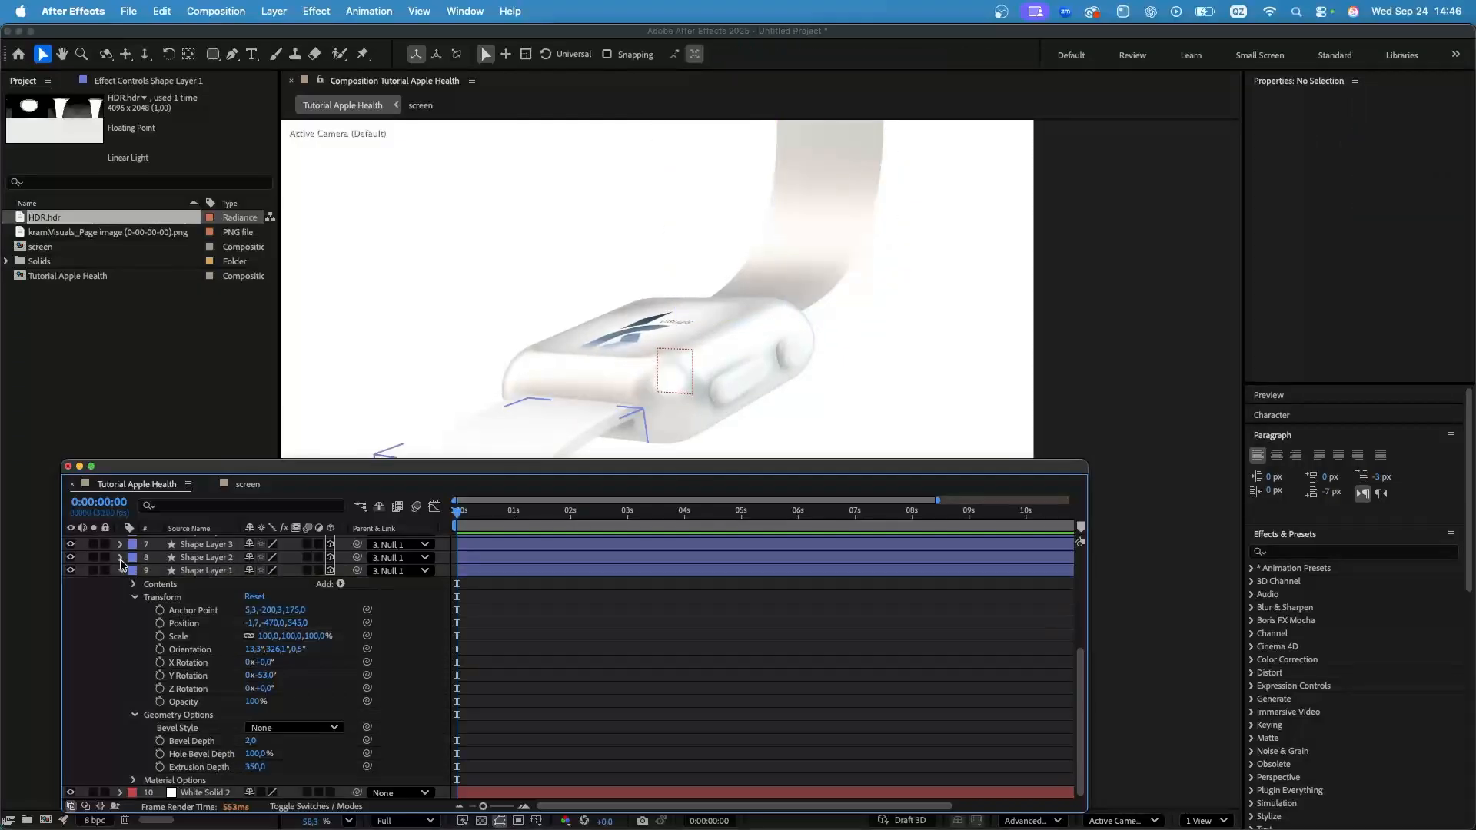
click(120, 557)
click(157, 715)
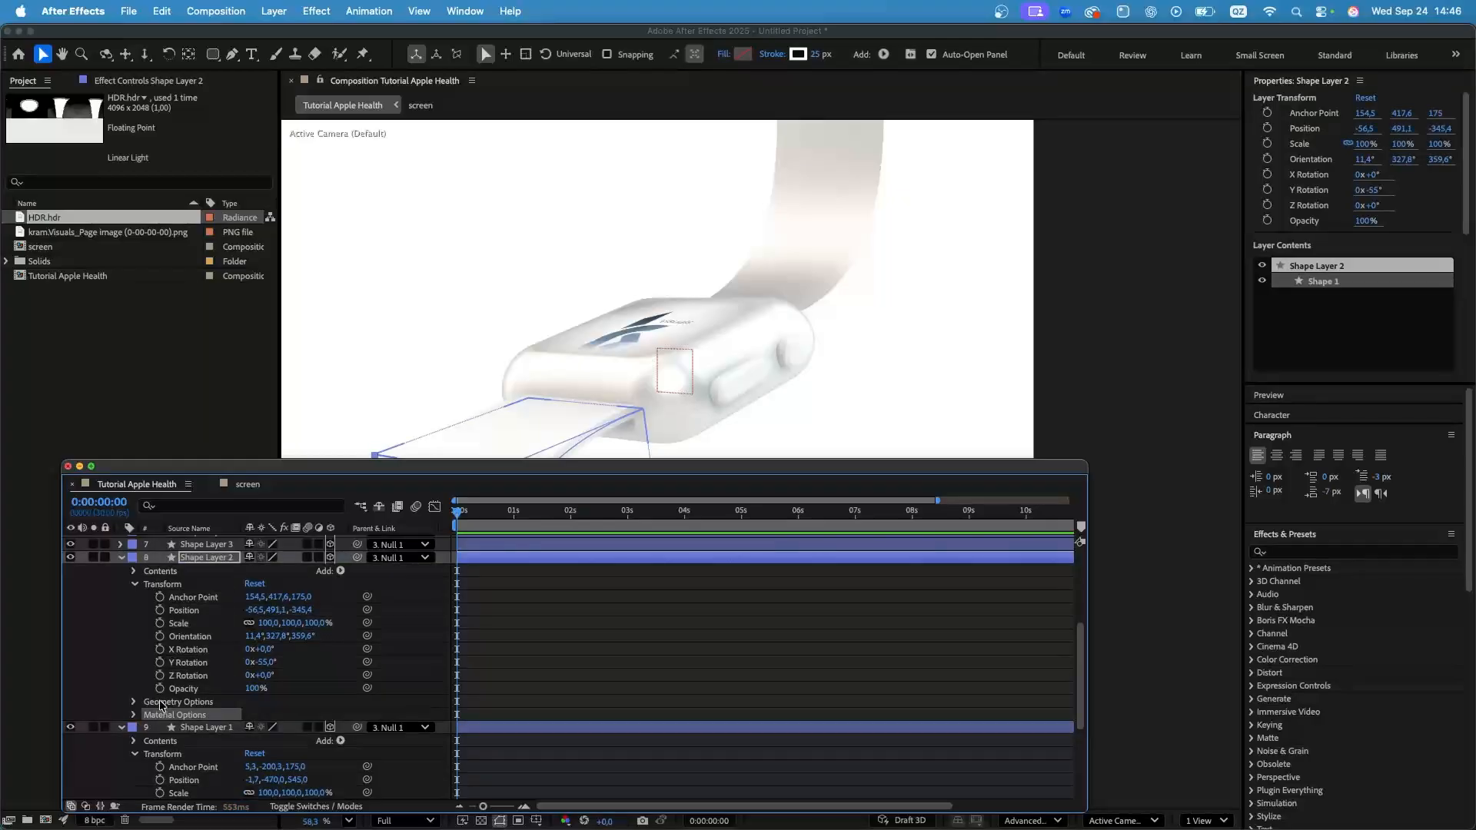
scroll(731, 320, down, 3)
scroll(642, 408, up, 2)
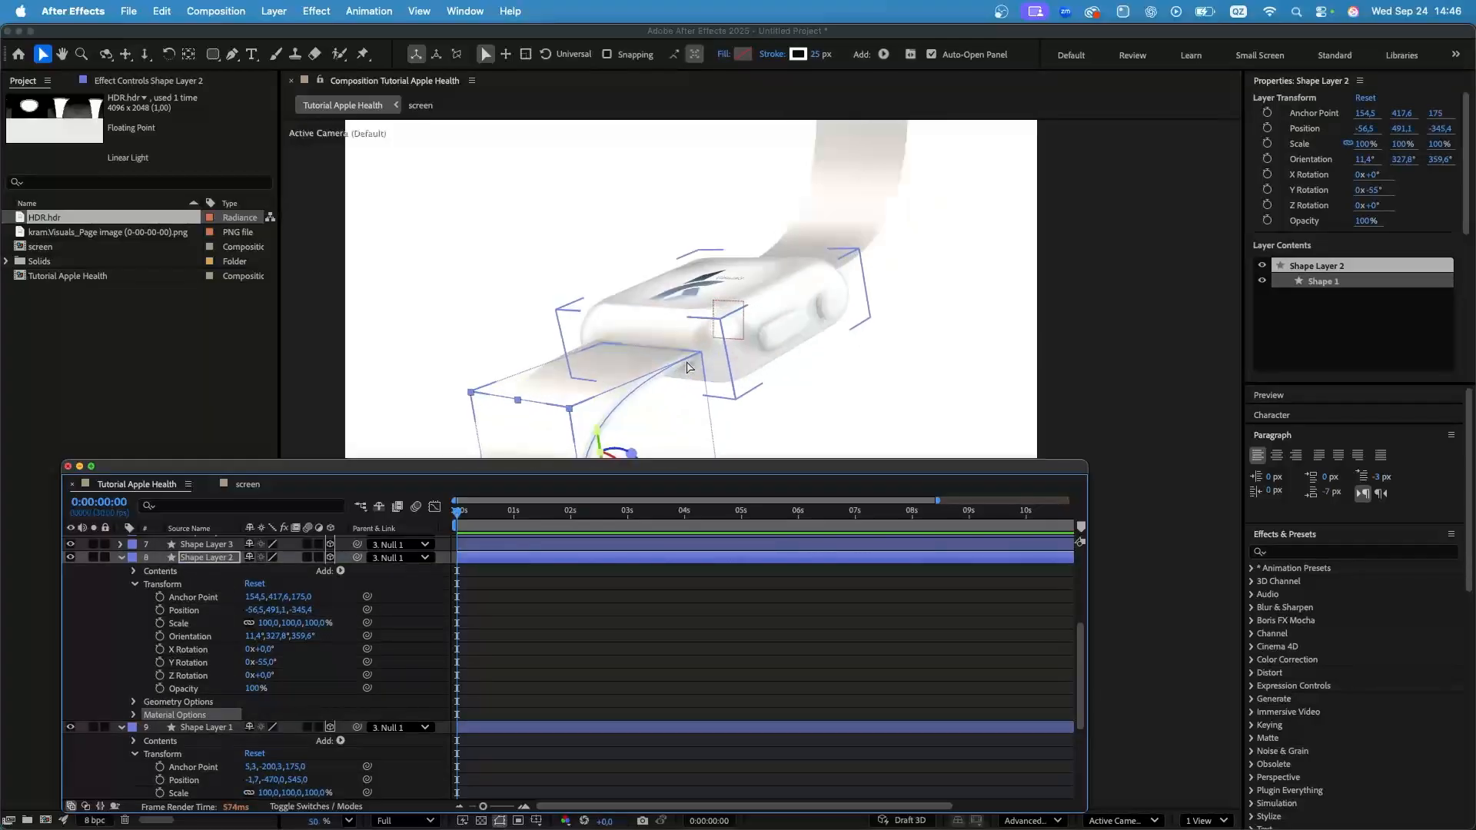
click(121, 558)
Paste the copied Material Options onto the watch's side button, Shape Layer 4.
click(121, 545)
scroll(152, 585, up, 5)
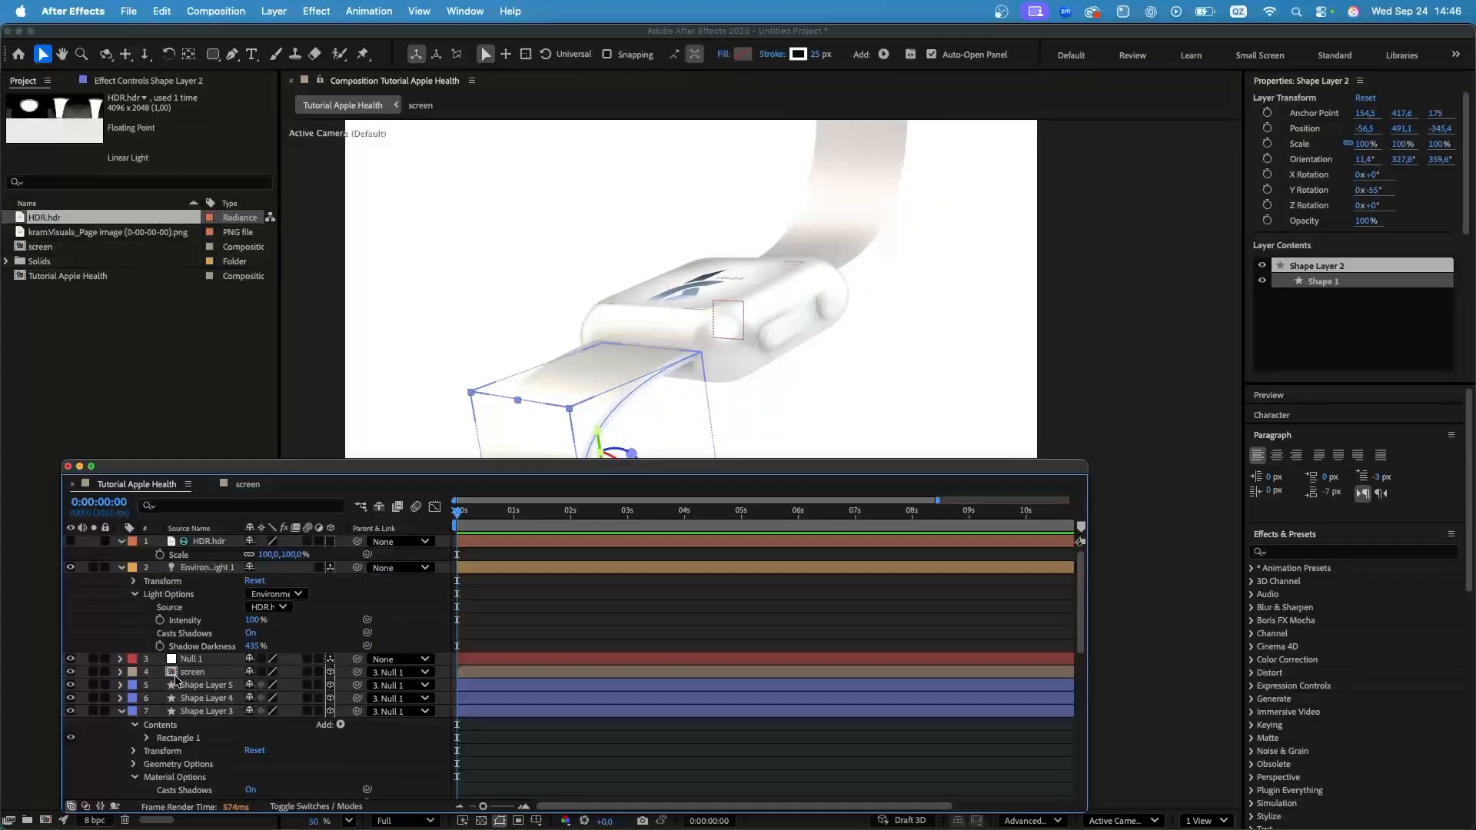
click(120, 698)
scroll(163, 685, down, 3)
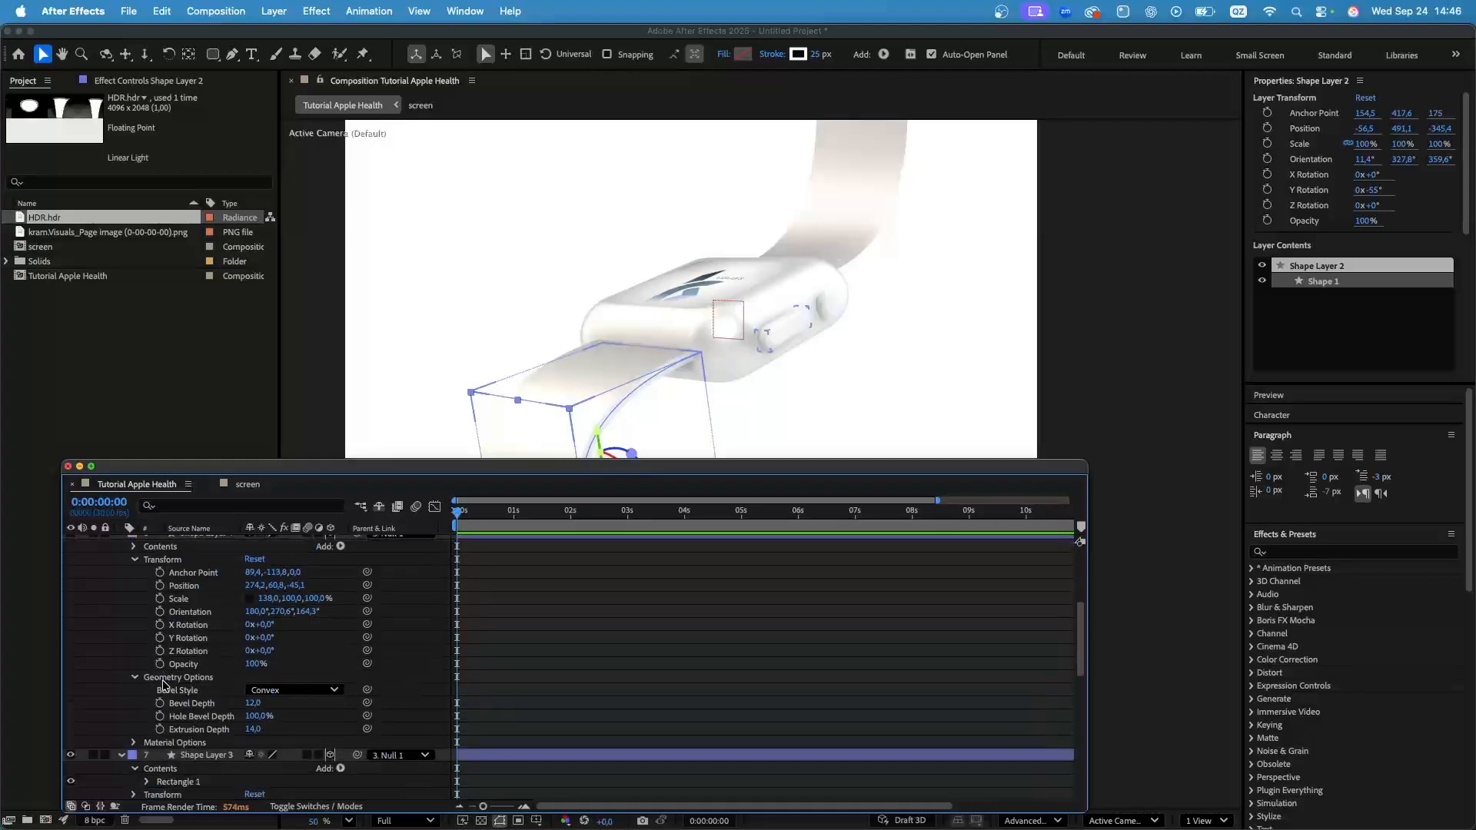
click(178, 744)
scroll(158, 575, up, 2)
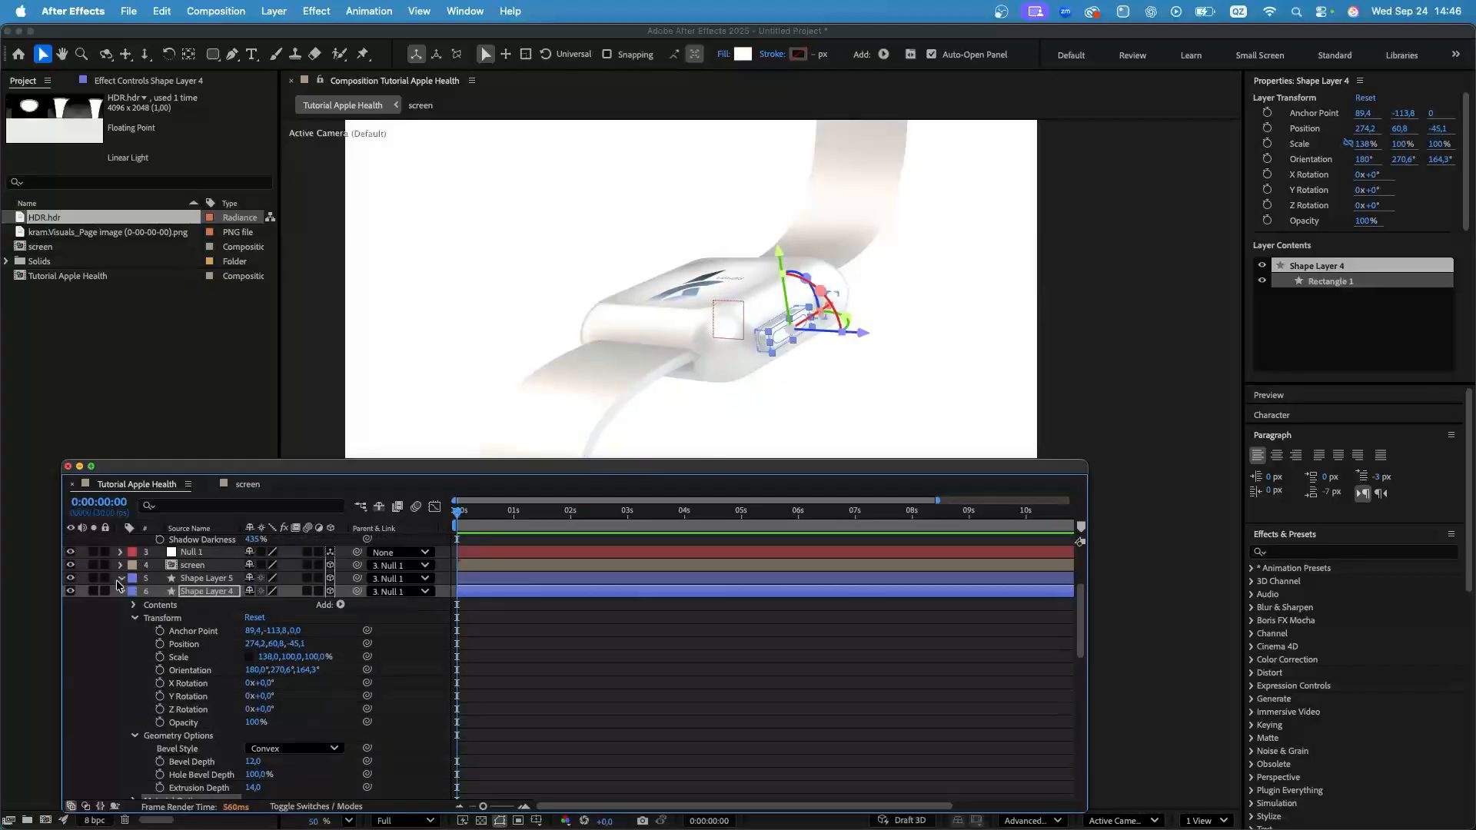
Paste the copied Material Options onto the round crown, Shape Layer 5, and check the watch's surfaces.
click(120, 578)
click(164, 748)
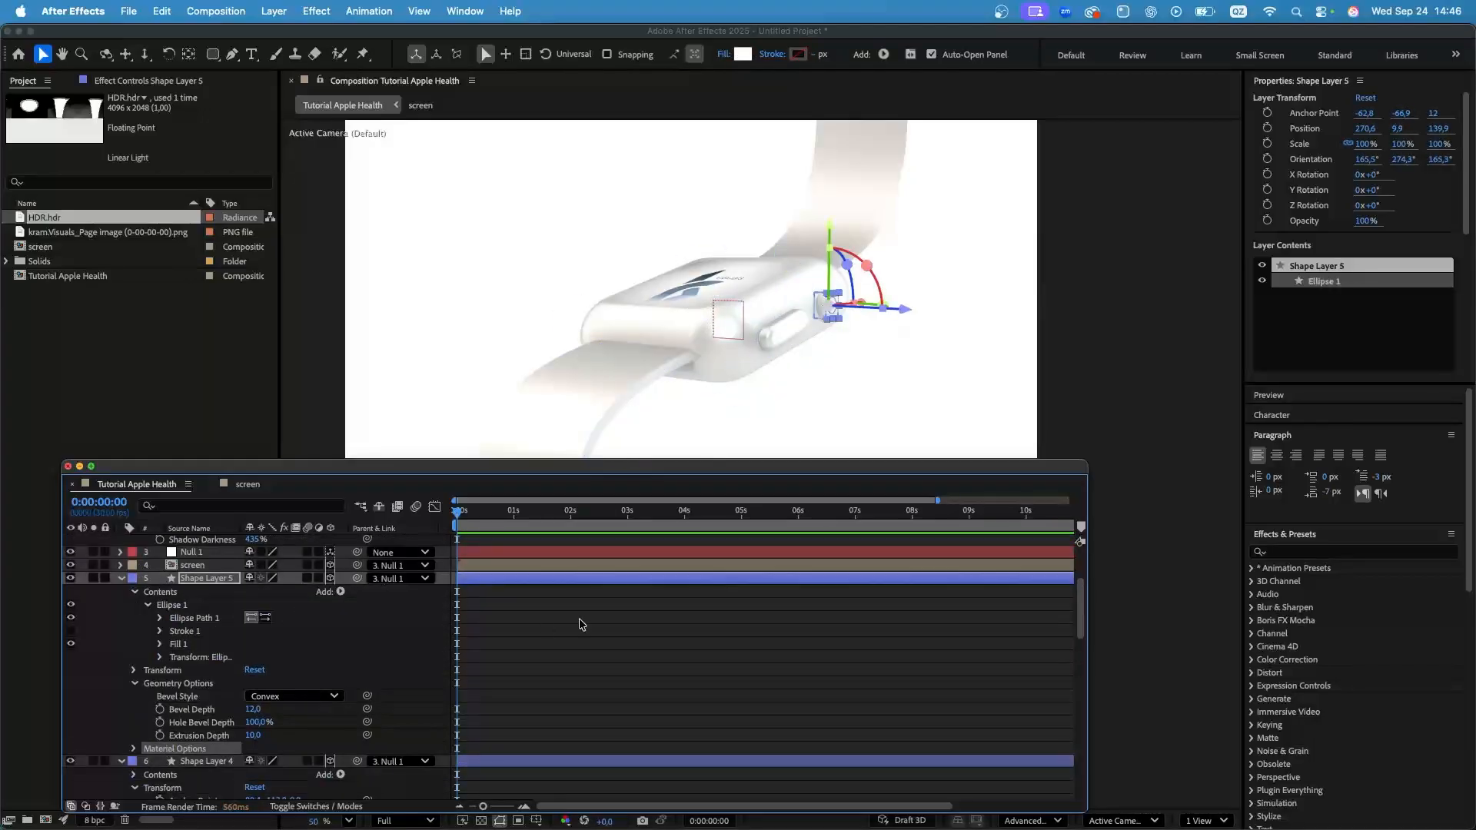
click(650, 670)
scroll(927, 209, down, 2)
scroll(922, 192, up, 2)
scroll(923, 191, down, 1)
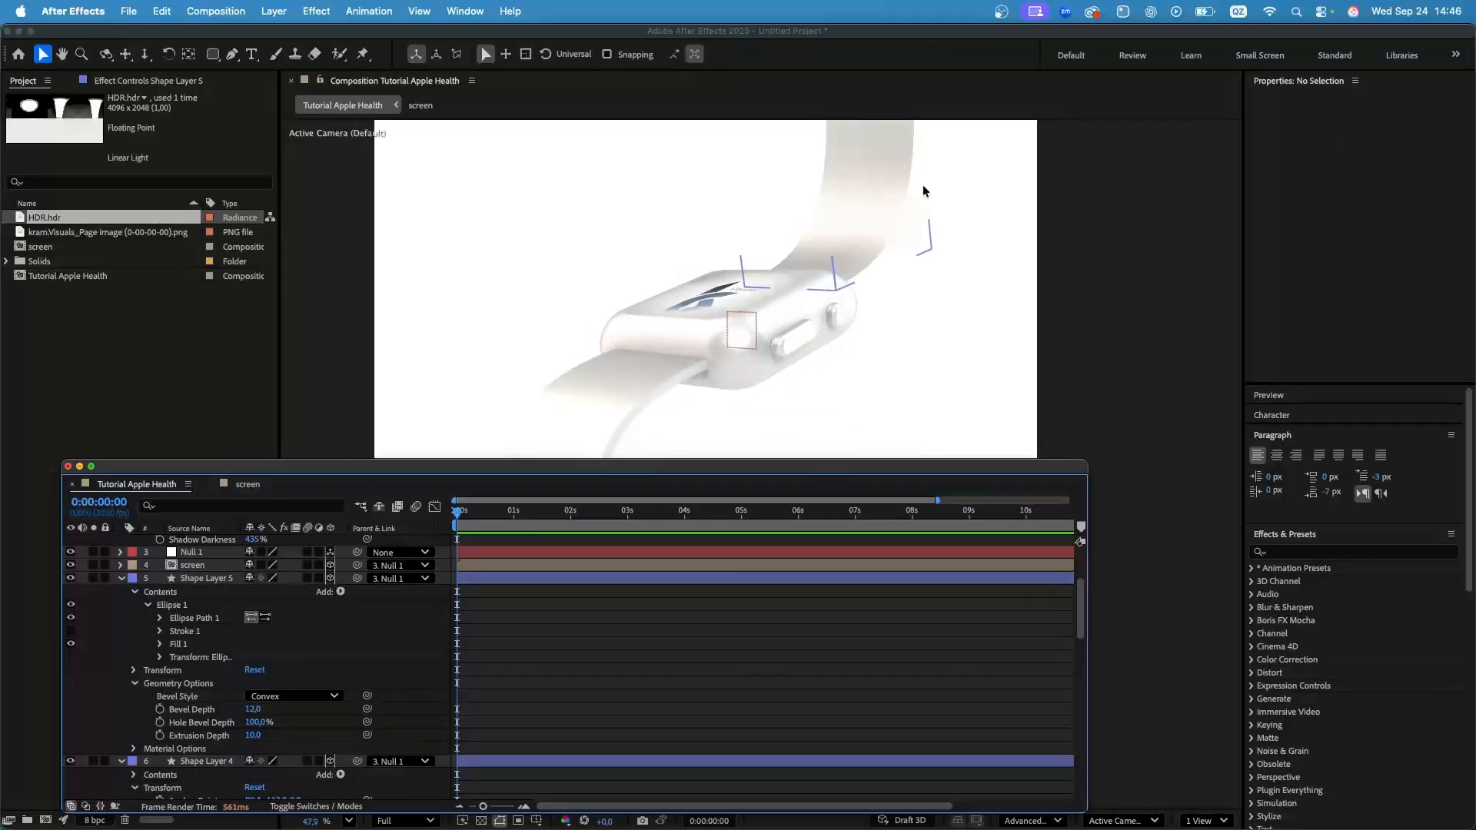
Collapse the expanded properties of all layers and check the whole watch in the composition.
click(120, 578)
click(120, 591)
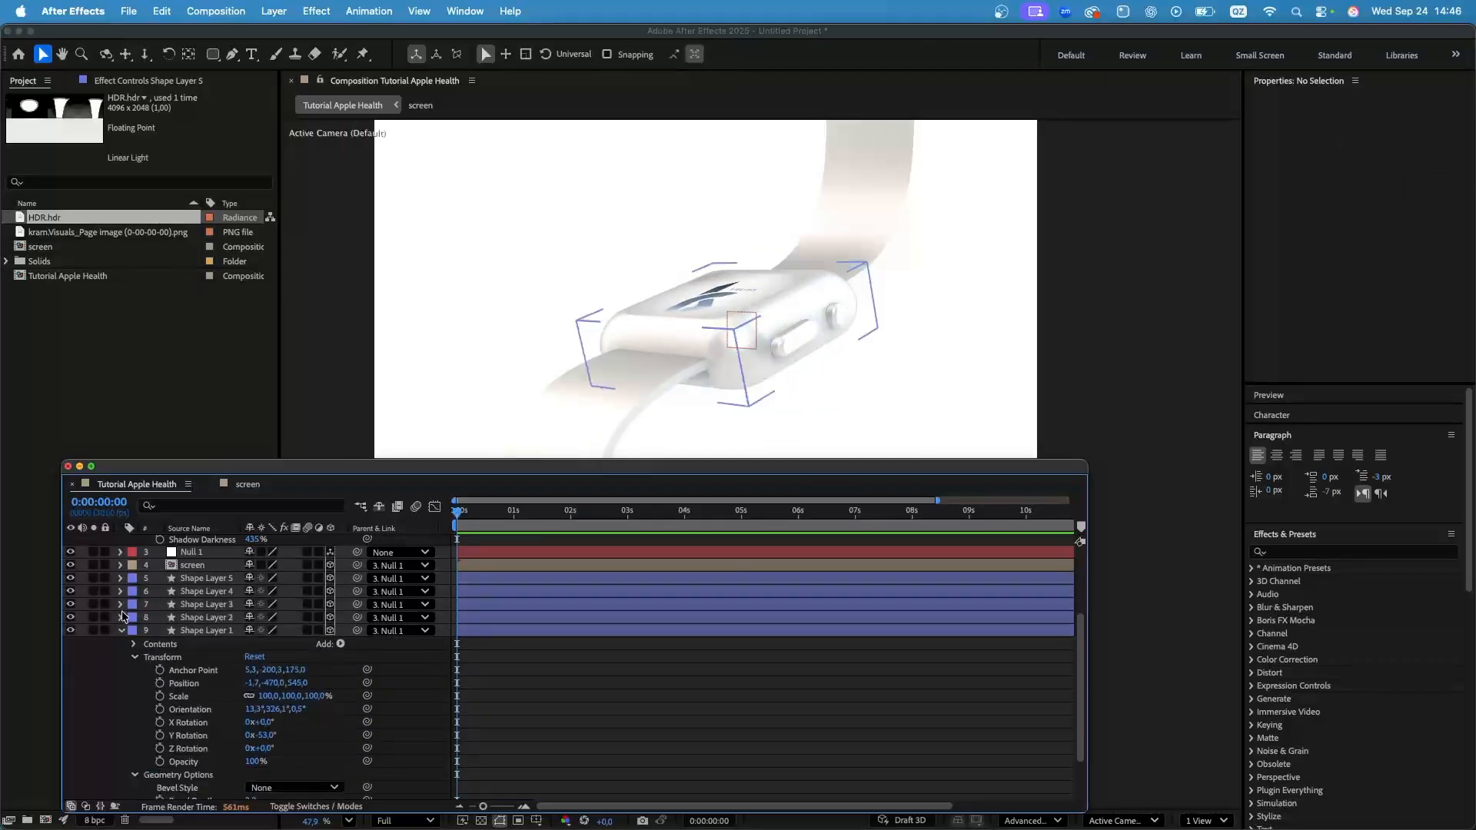
click(121, 567)
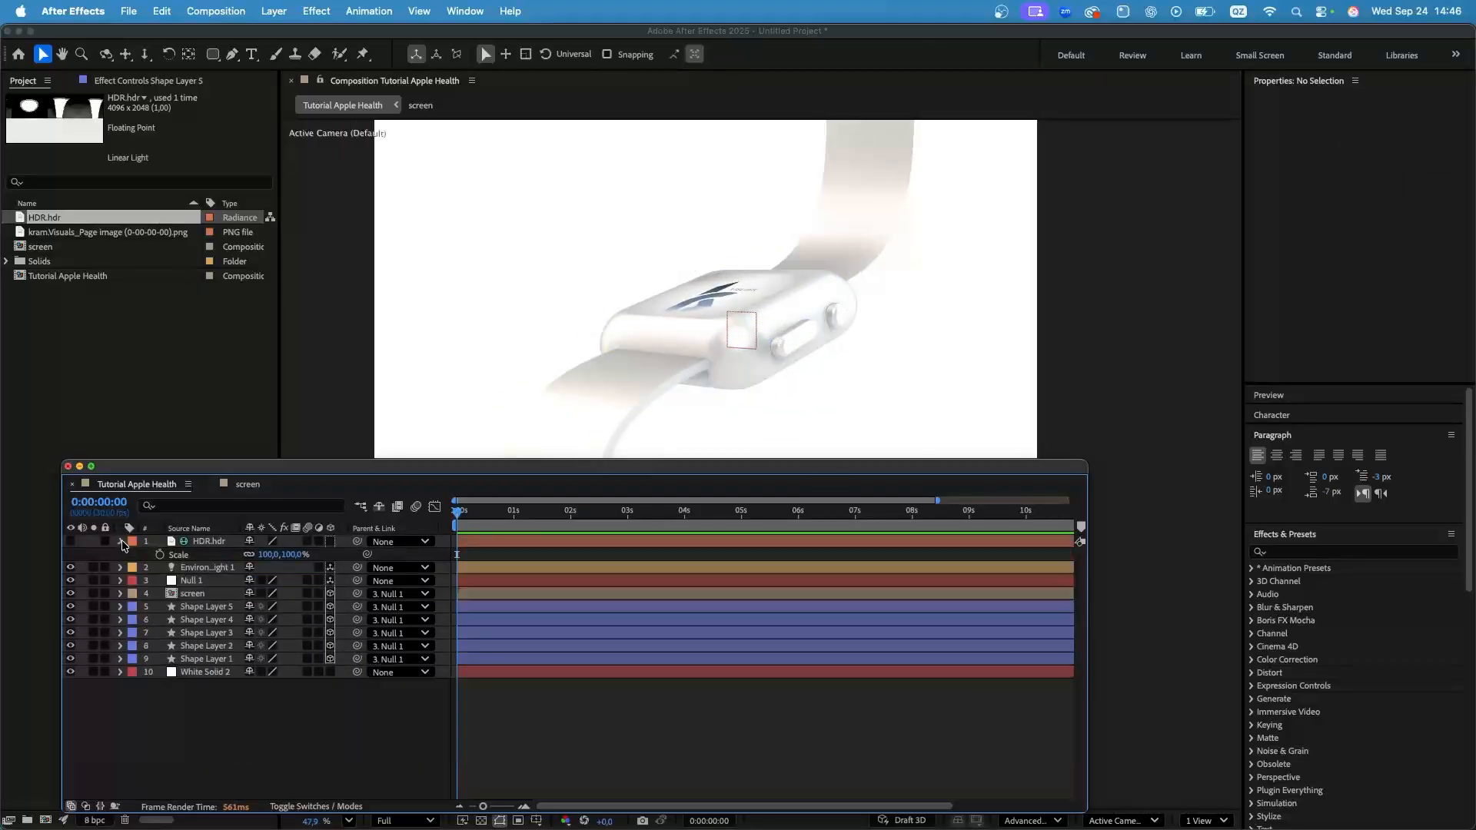
click(120, 541)
scroll(834, 334, down, 3)
scroll(896, 258, up, 3)
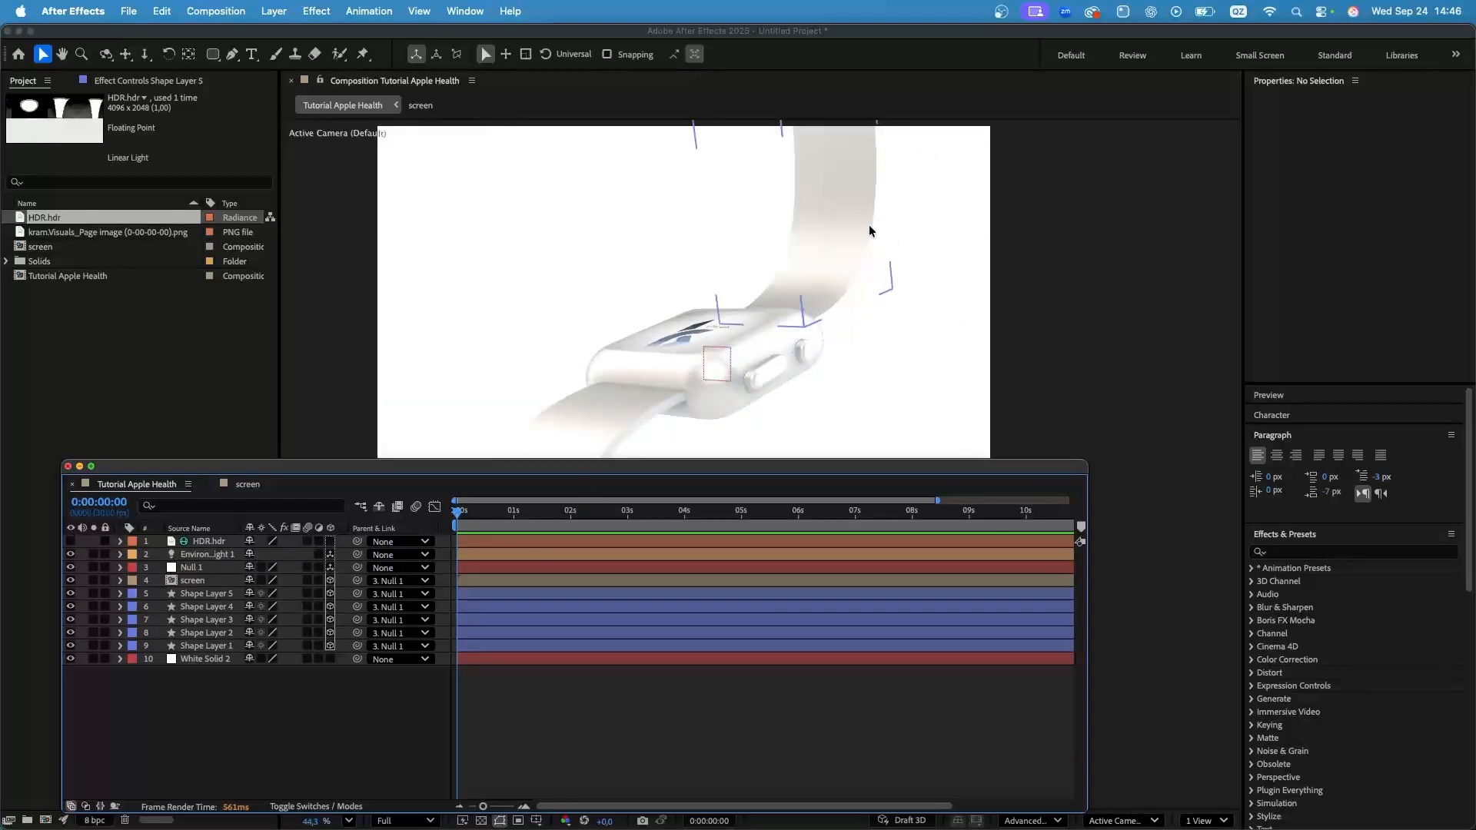
scroll(851, 246, down, 3)
scroll(754, 361, up, 2)
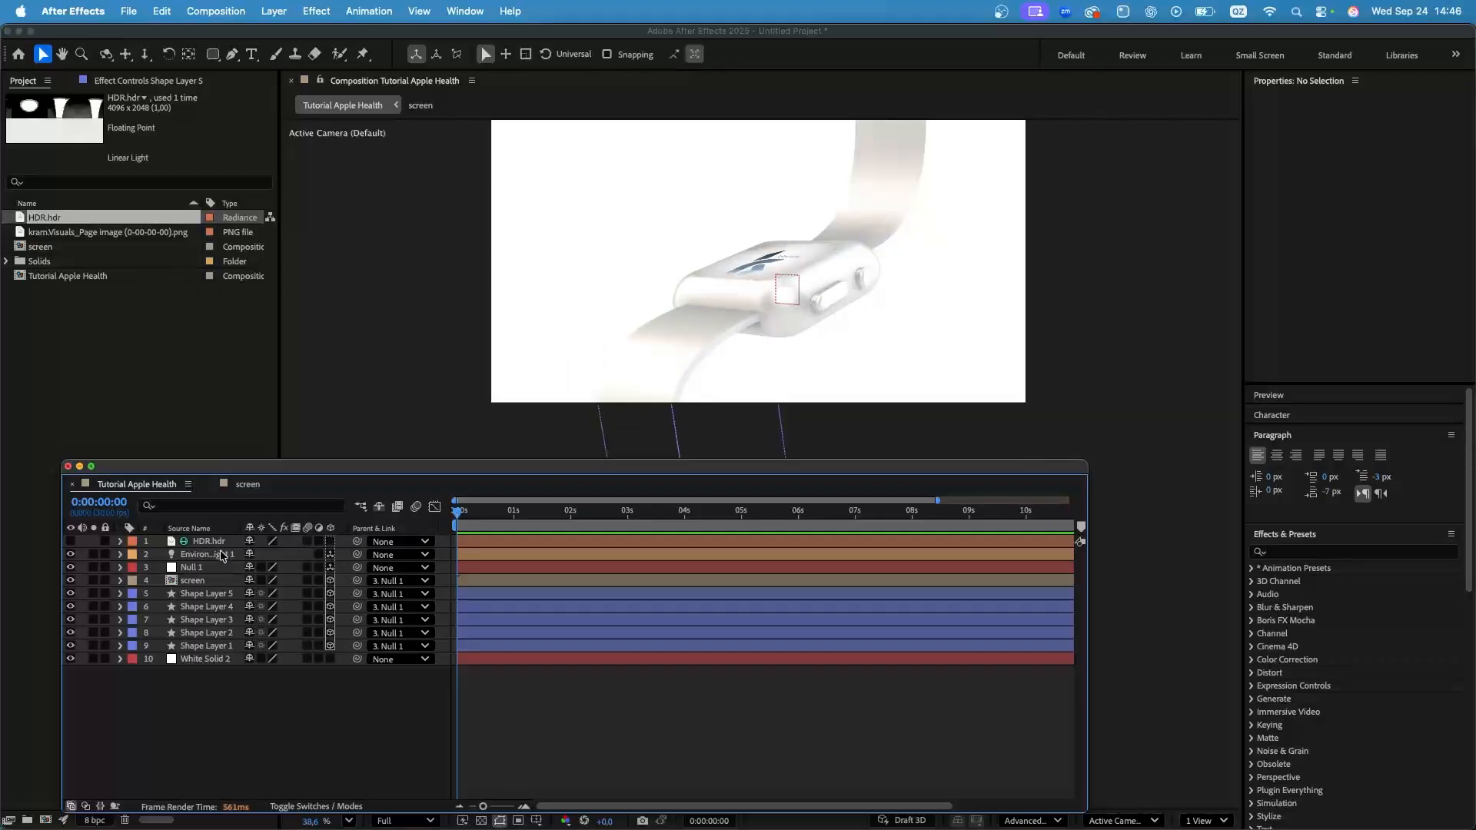
Start a new light in the composition and set its Light Type to Spot.
right_click(240, 688)
mouse_move(292, 615)
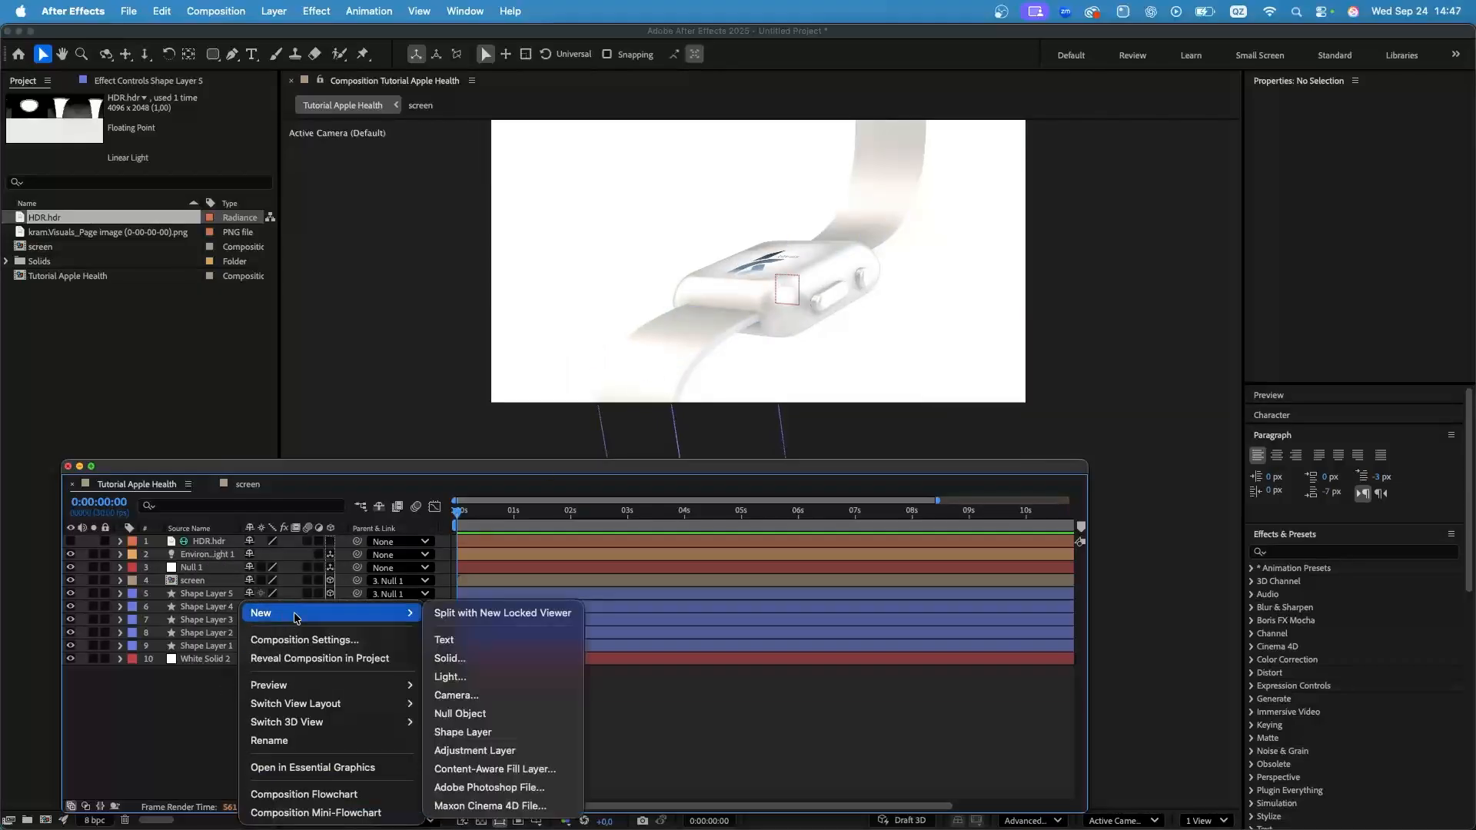
click(486, 682)
click(761, 279)
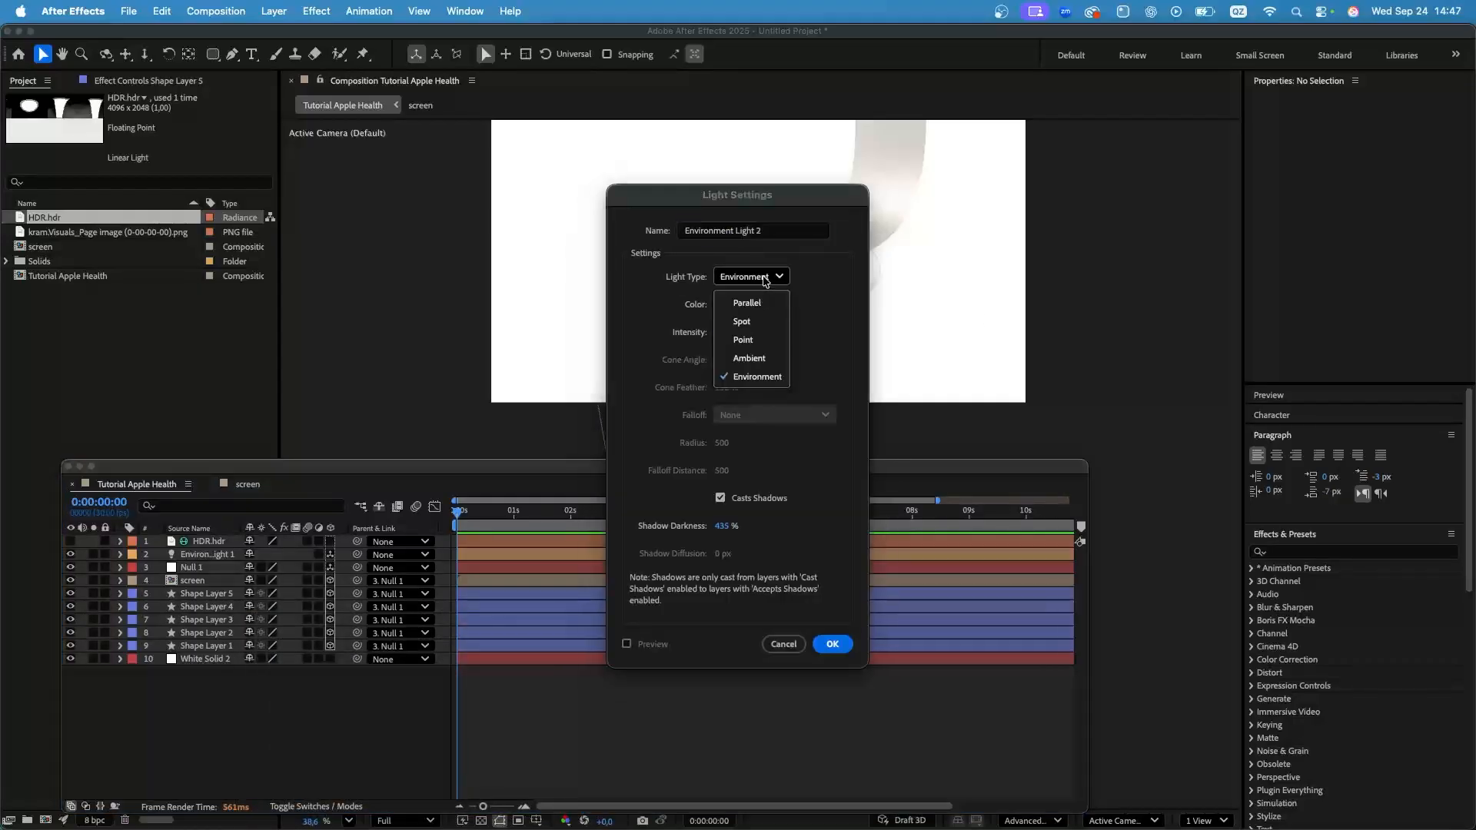
click(768, 323)
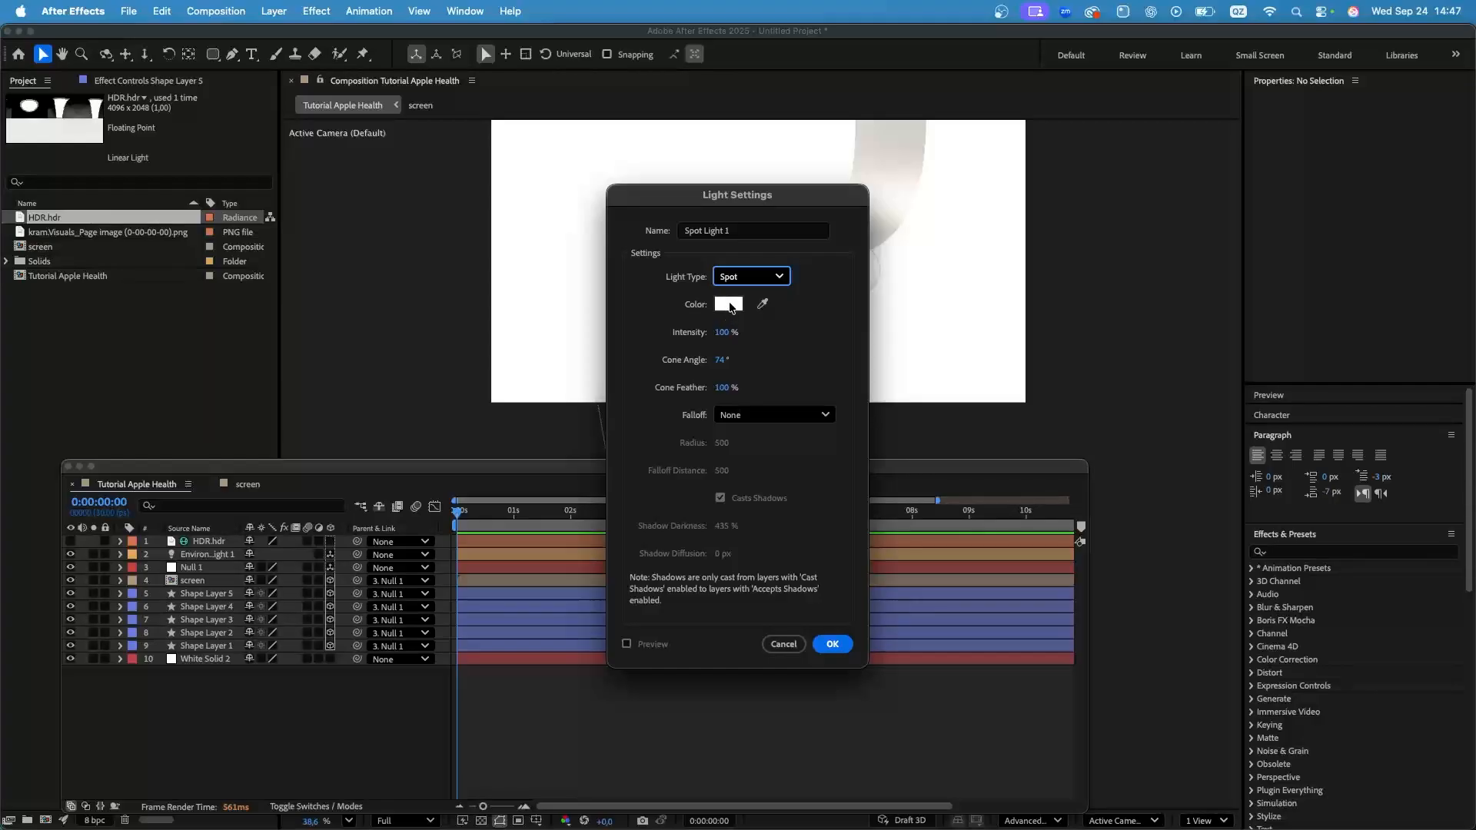
Set the spot light's color to pink FF276F and create the light.
click(730, 306)
click(778, 366)
click(729, 340)
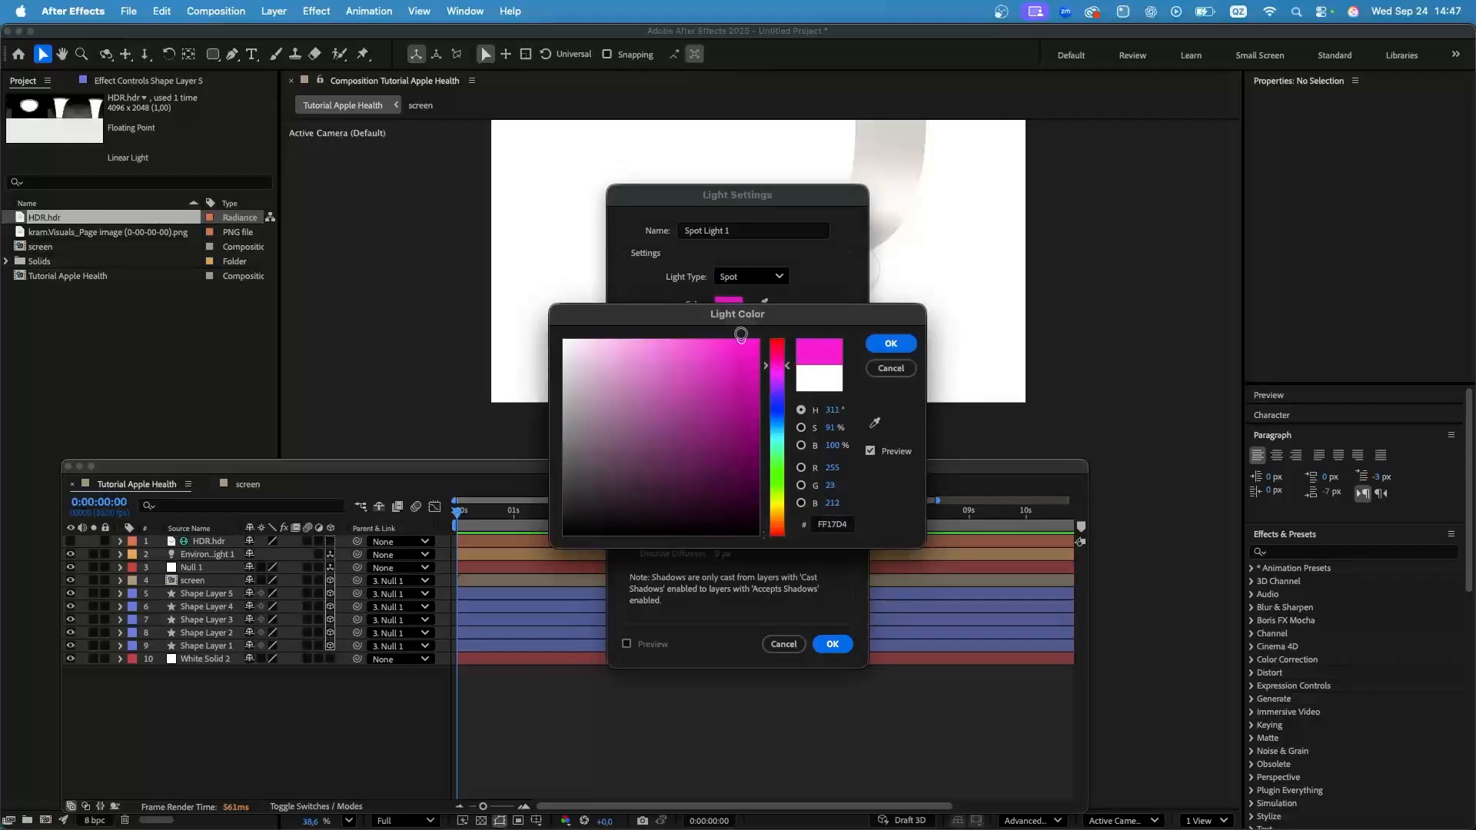
click(783, 355)
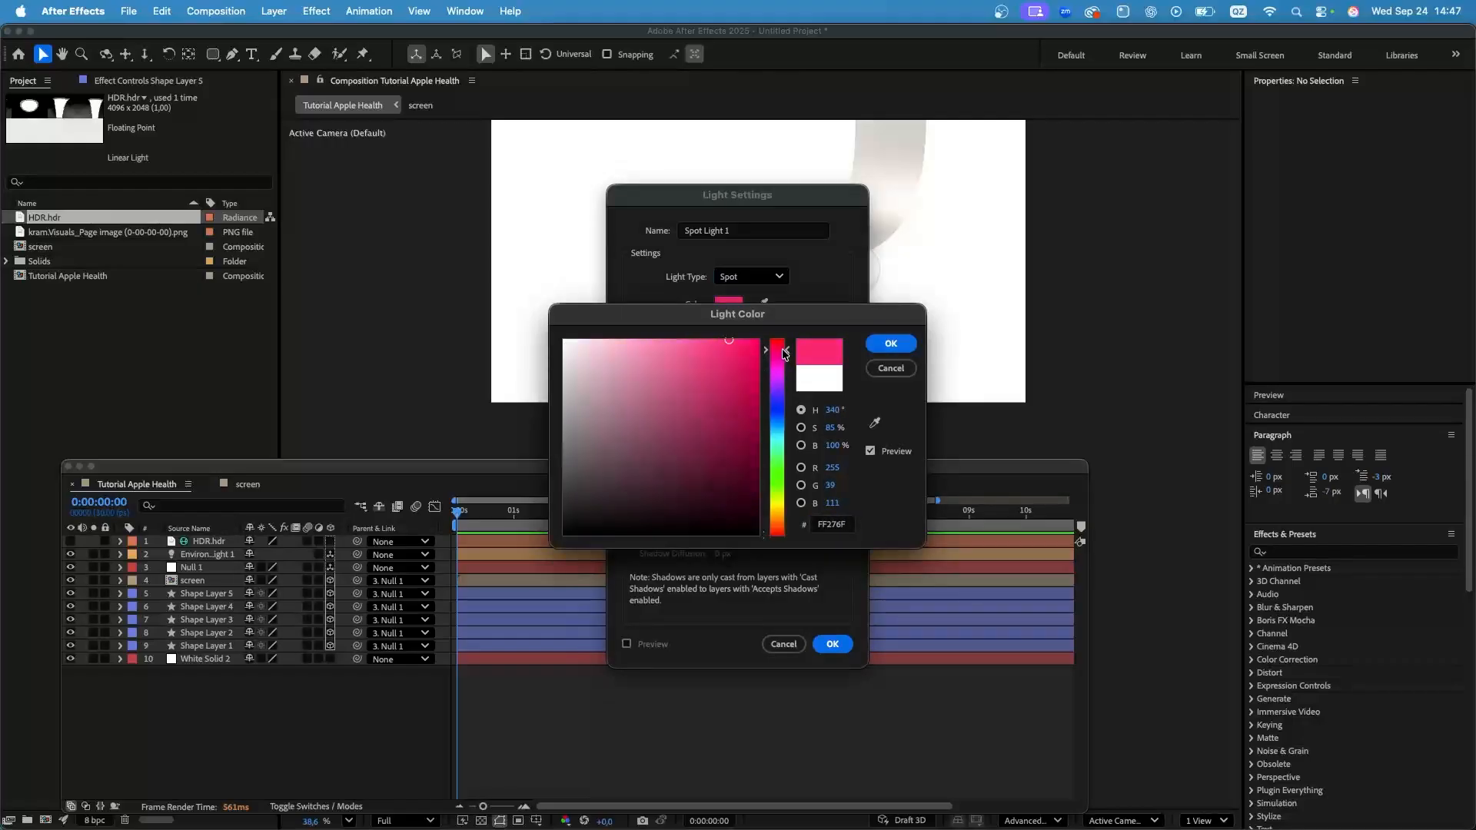
click(891, 343)
click(831, 644)
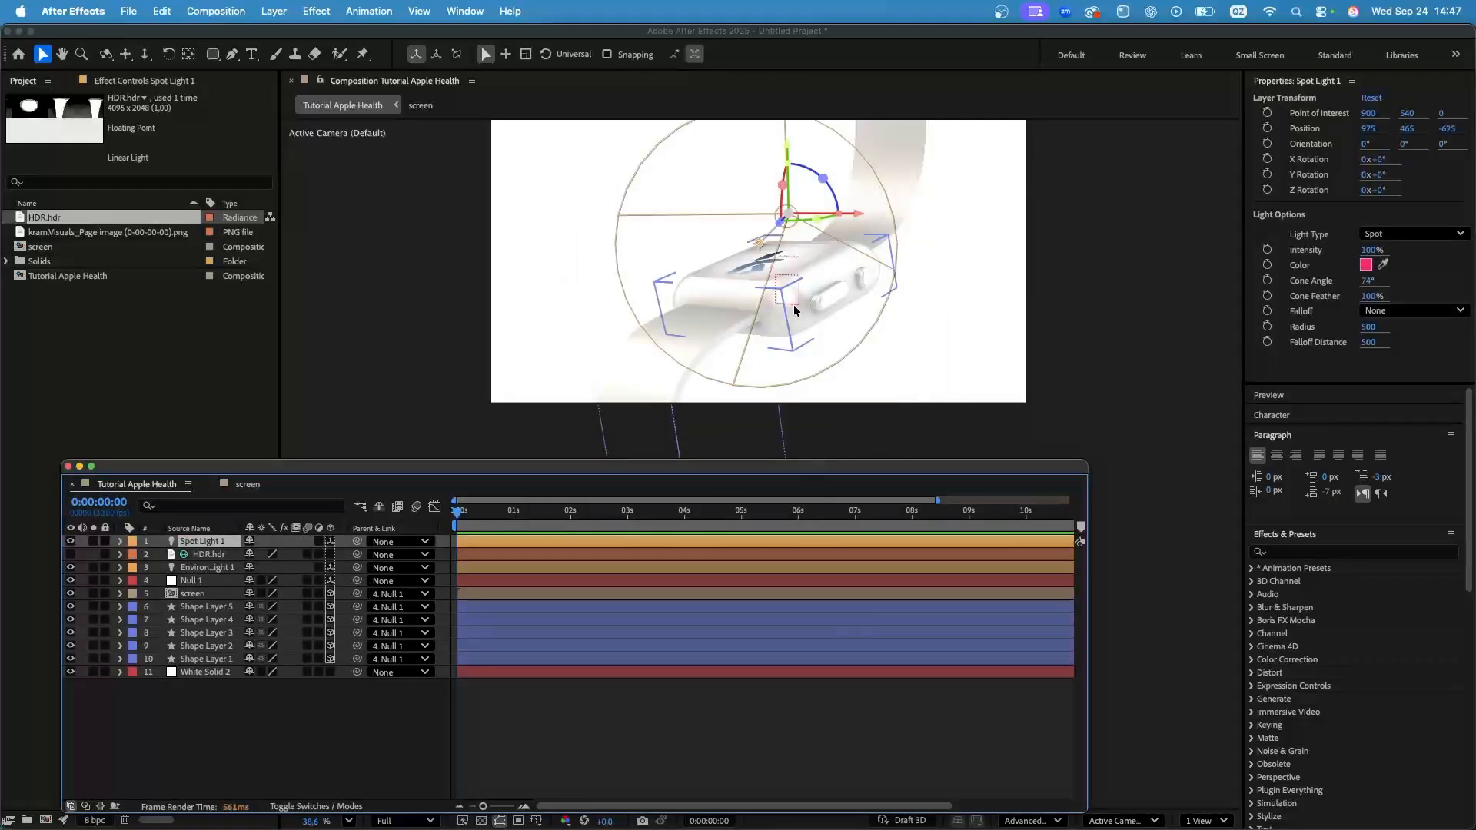
Lower Spot Light 1 in front of the watch body to a position of about 978, 677, -650.
scroll(808, 327, up, 4)
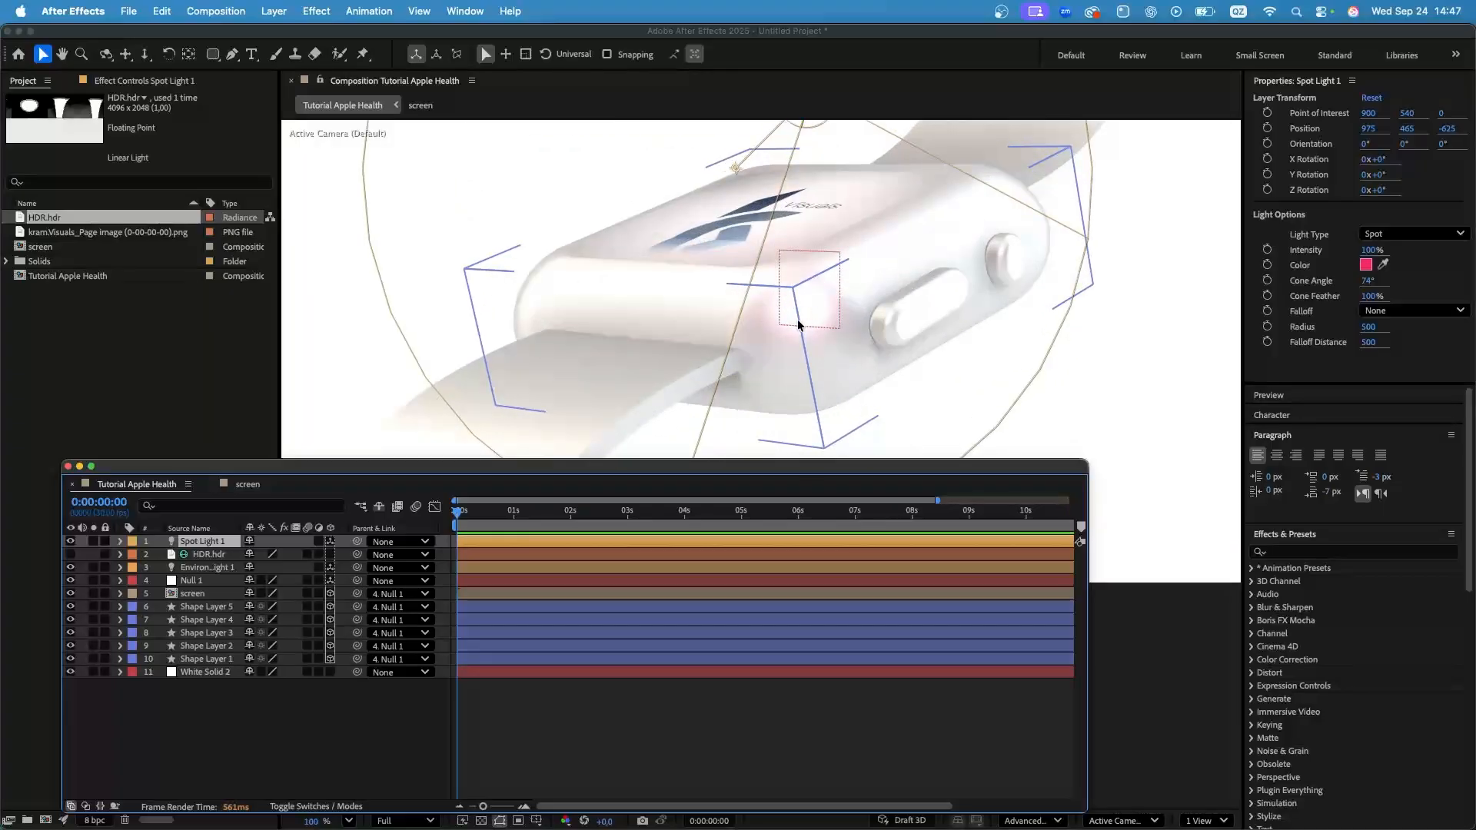
scroll(784, 324, down, 4)
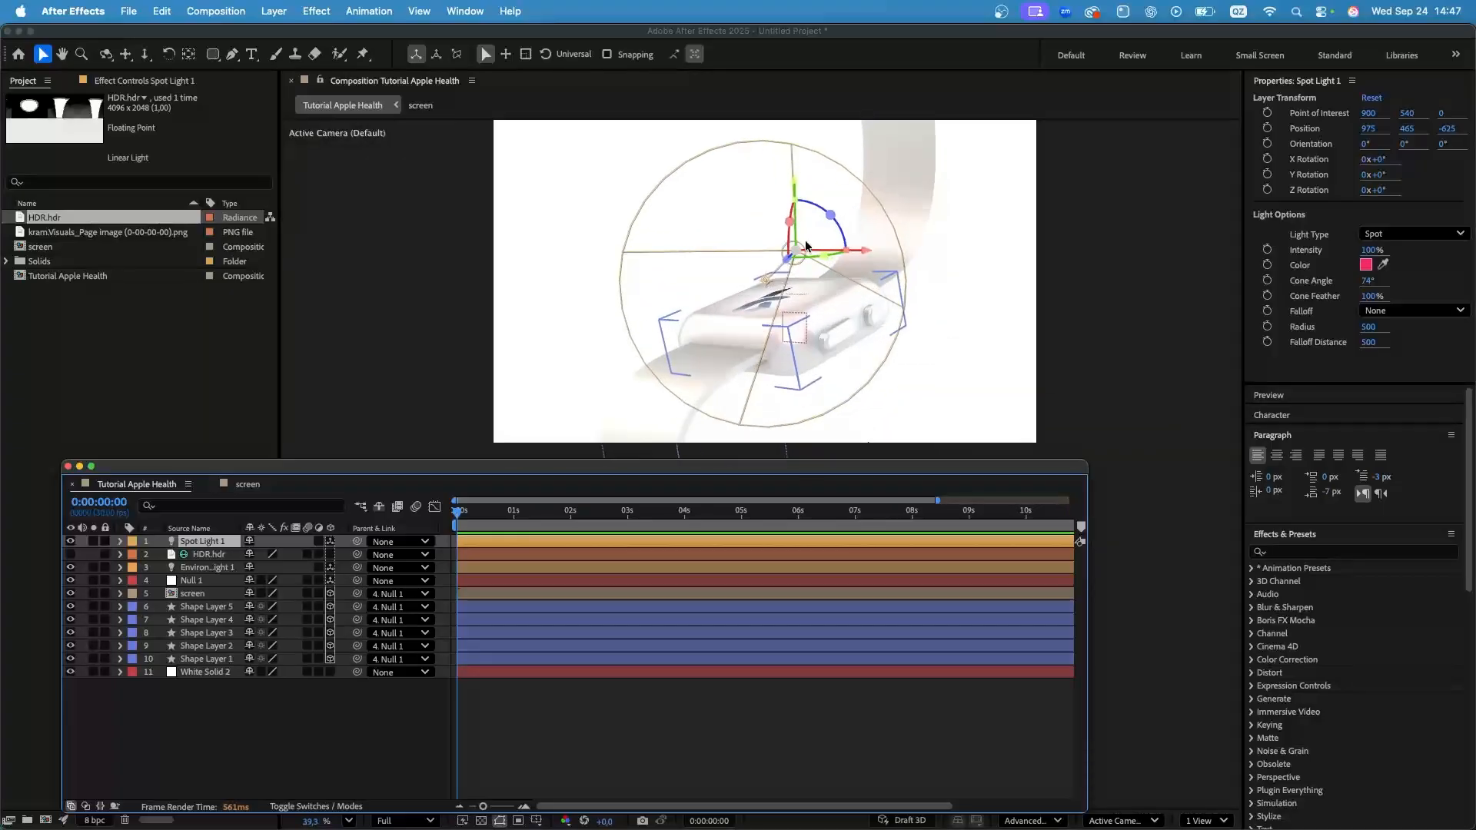
drag(796, 190, 815, 238)
Switch the composition to 2 Views and orbit Custom View 1 to show the spot light and watch from the side.
click(1207, 821)
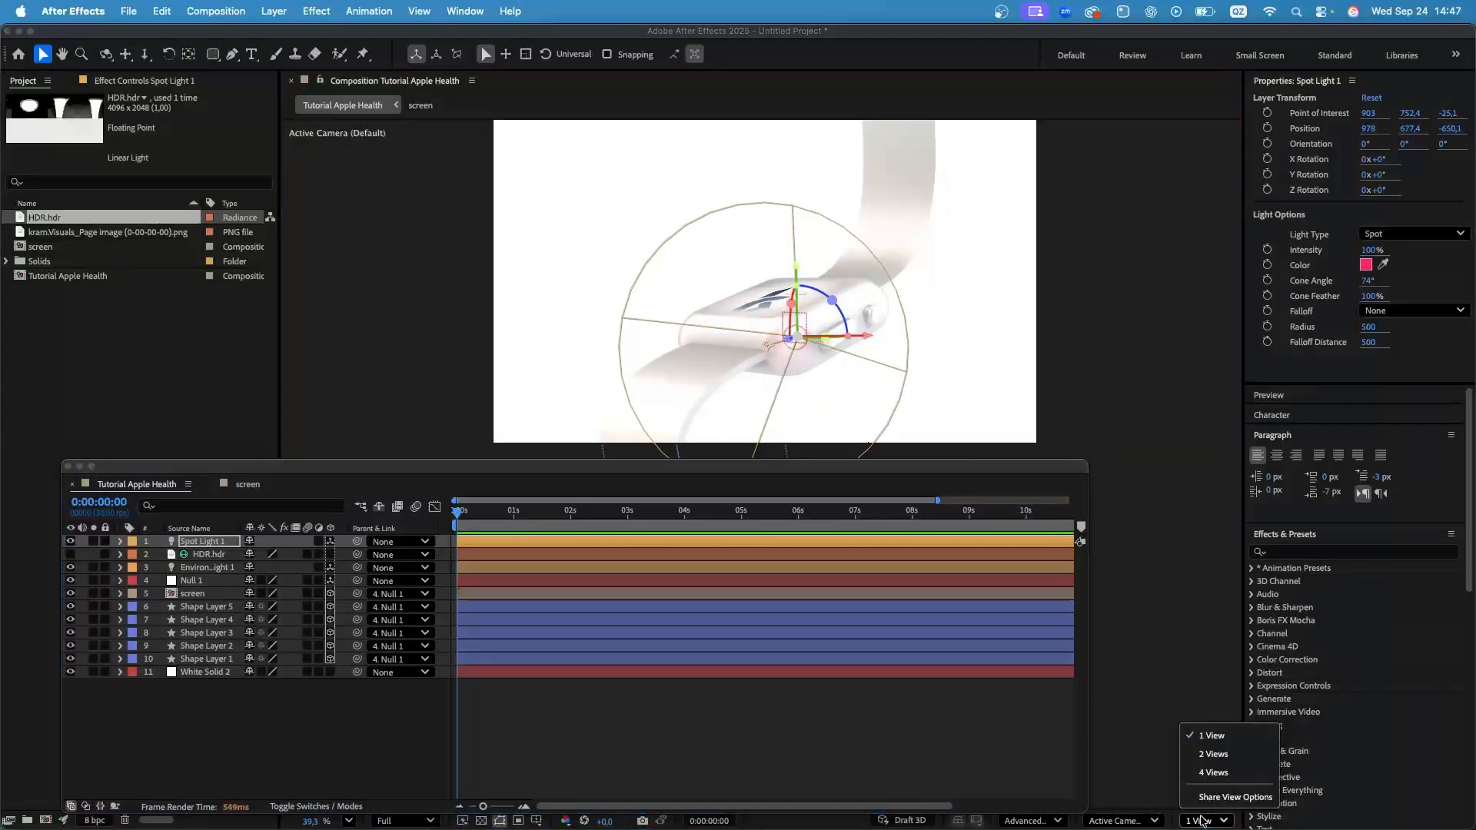
click(1214, 757)
scroll(953, 331, down, 6)
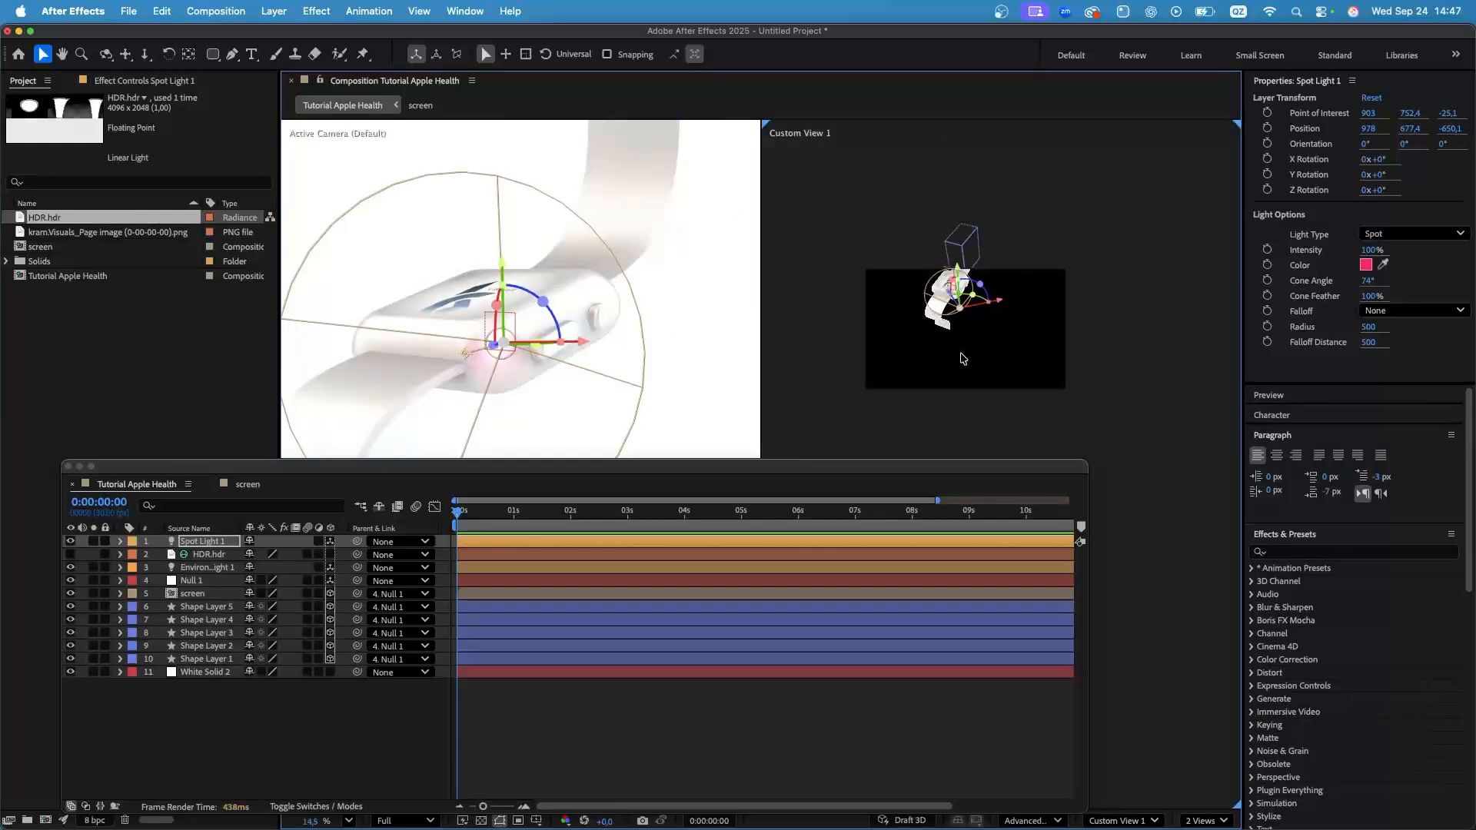
key(c)
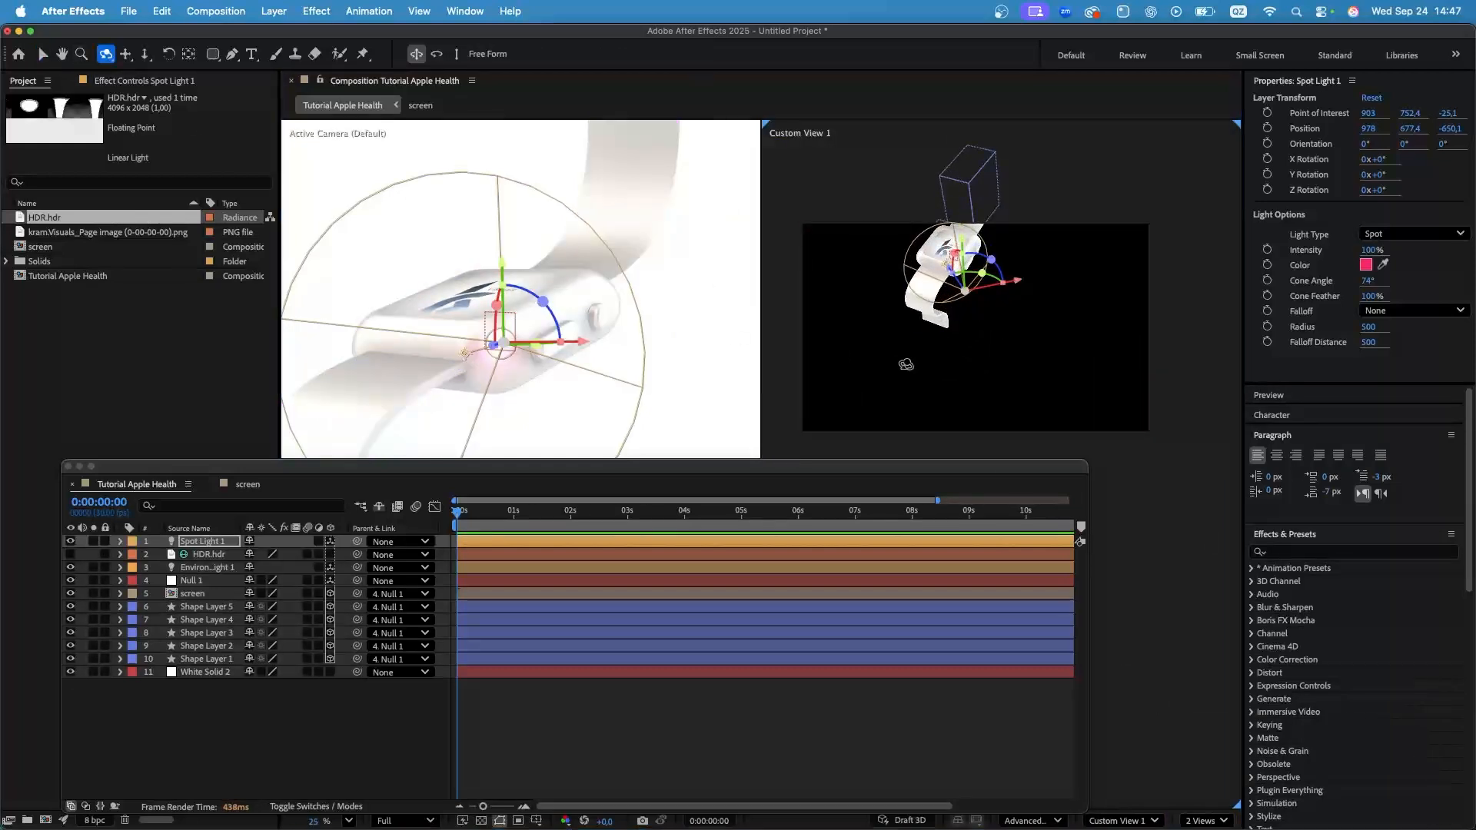
drag(902, 362, 856, 333)
scroll(856, 333, up, 8)
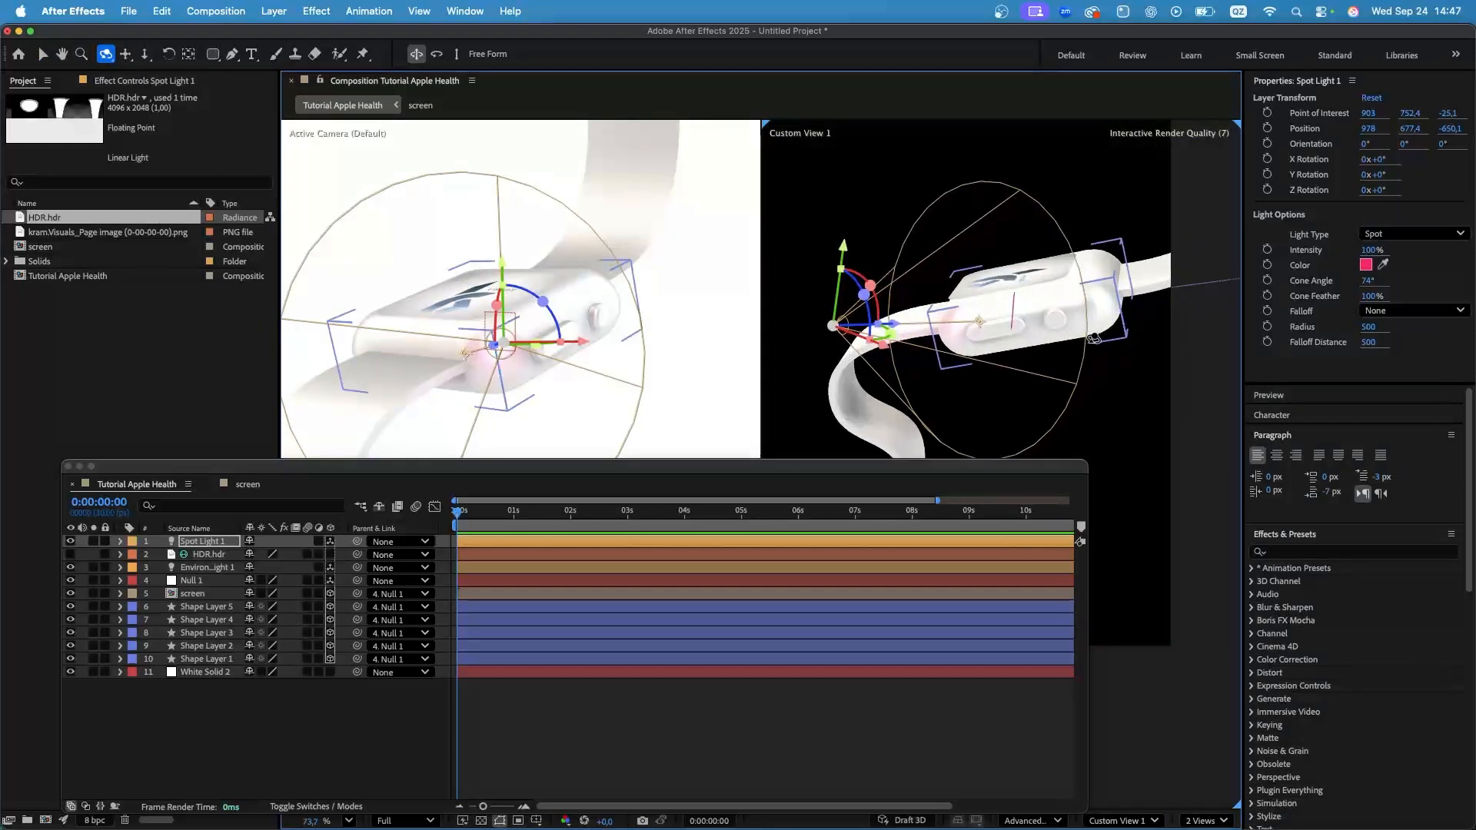
Move Spot Light 1 sideways along its X axis to a position of about 124, 677, -753.
click(42, 54)
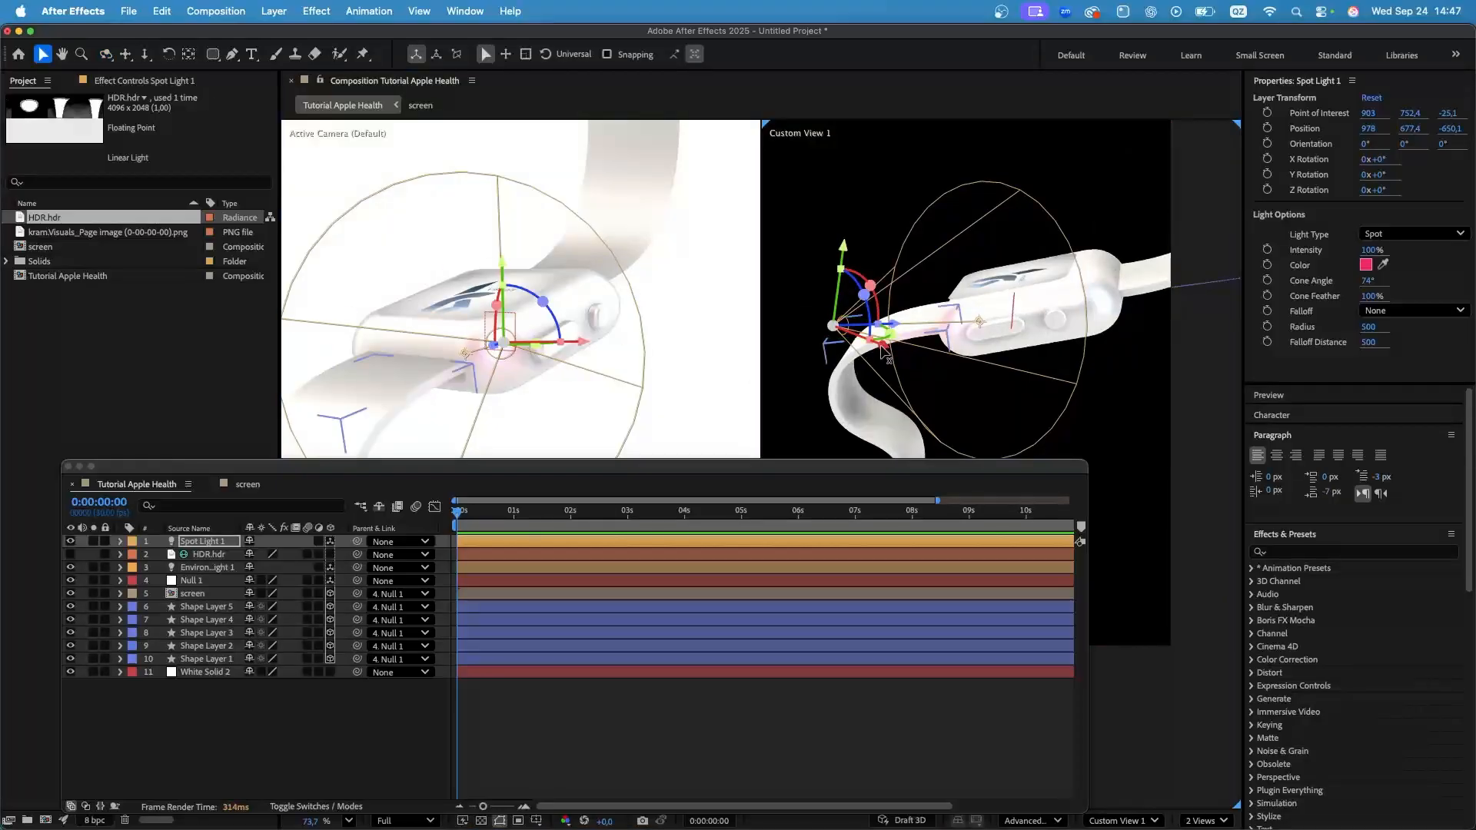
drag(887, 338, 736, 272)
scroll(736, 272, down, 3)
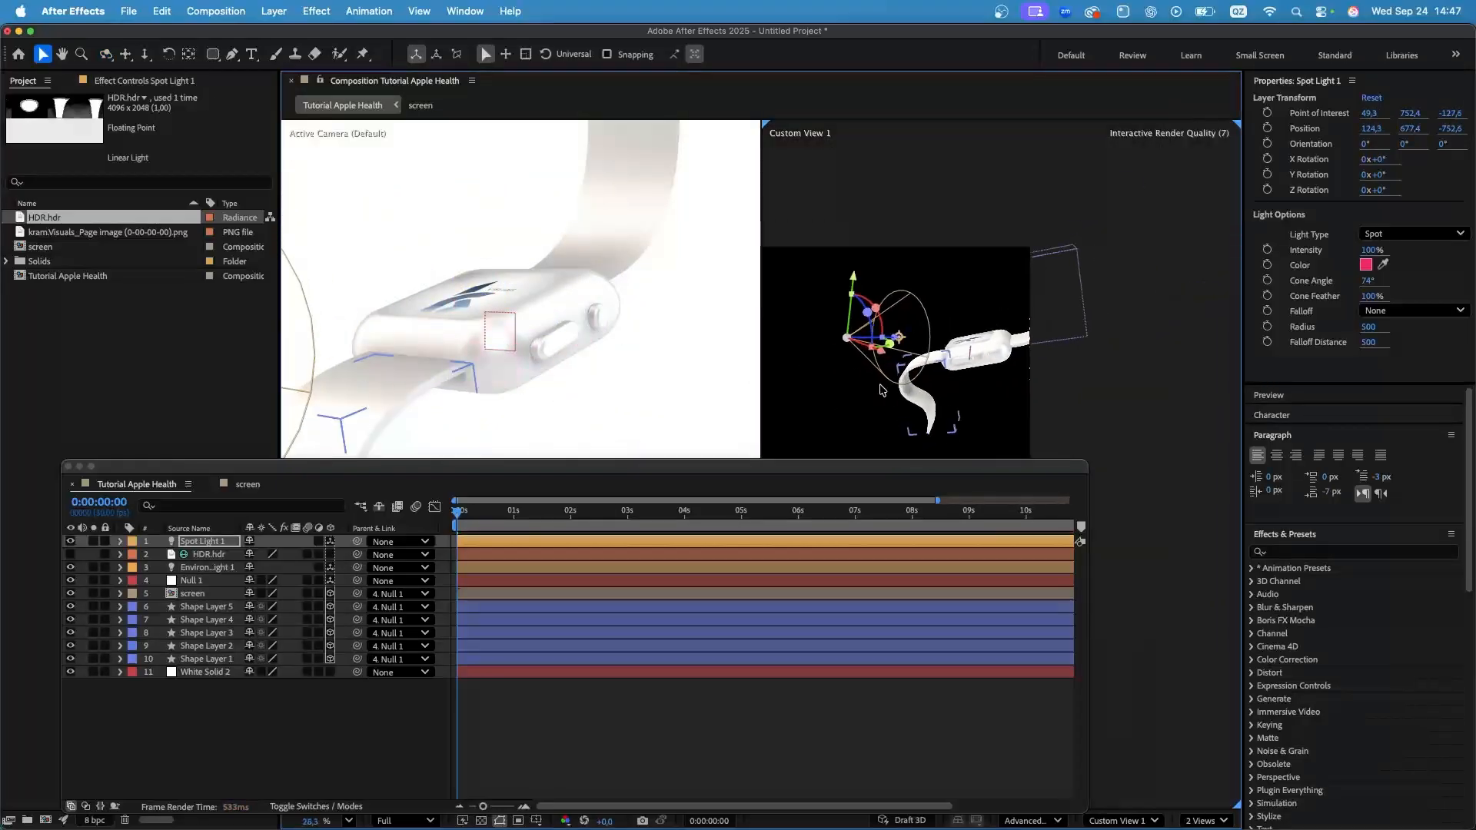
Turn Spot Light 1 toward the watch with a Y orientation of about 49° and lower it to about 128, 935, -783.
click(106, 54)
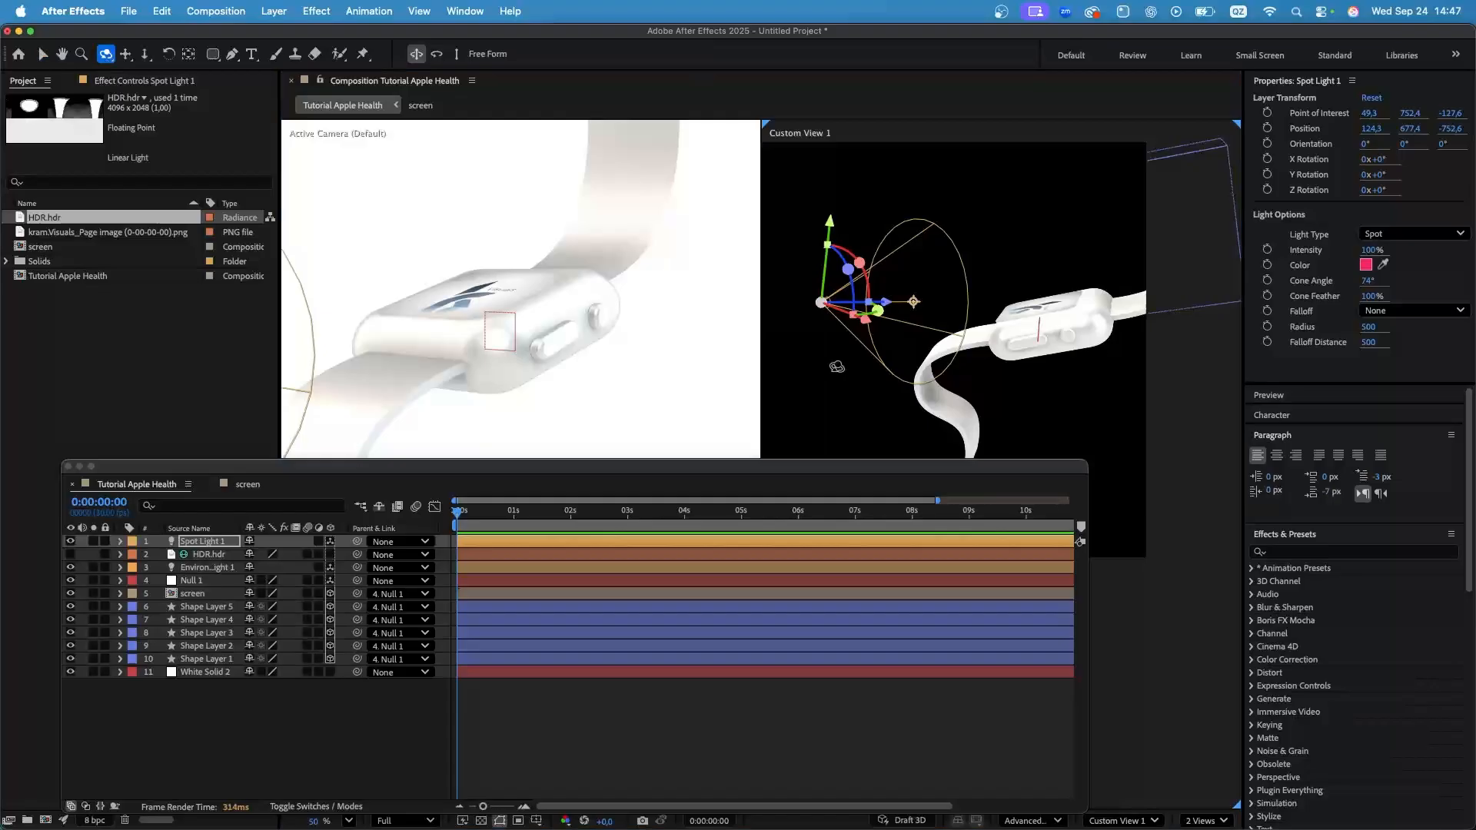
drag(837, 367, 900, 402)
scroll(899, 402, down, 2)
mouse_move(853, 330)
mouse_down()
mouse_move(884, 338)
mouse_move(850, 332)
mouse_up()
key(v)
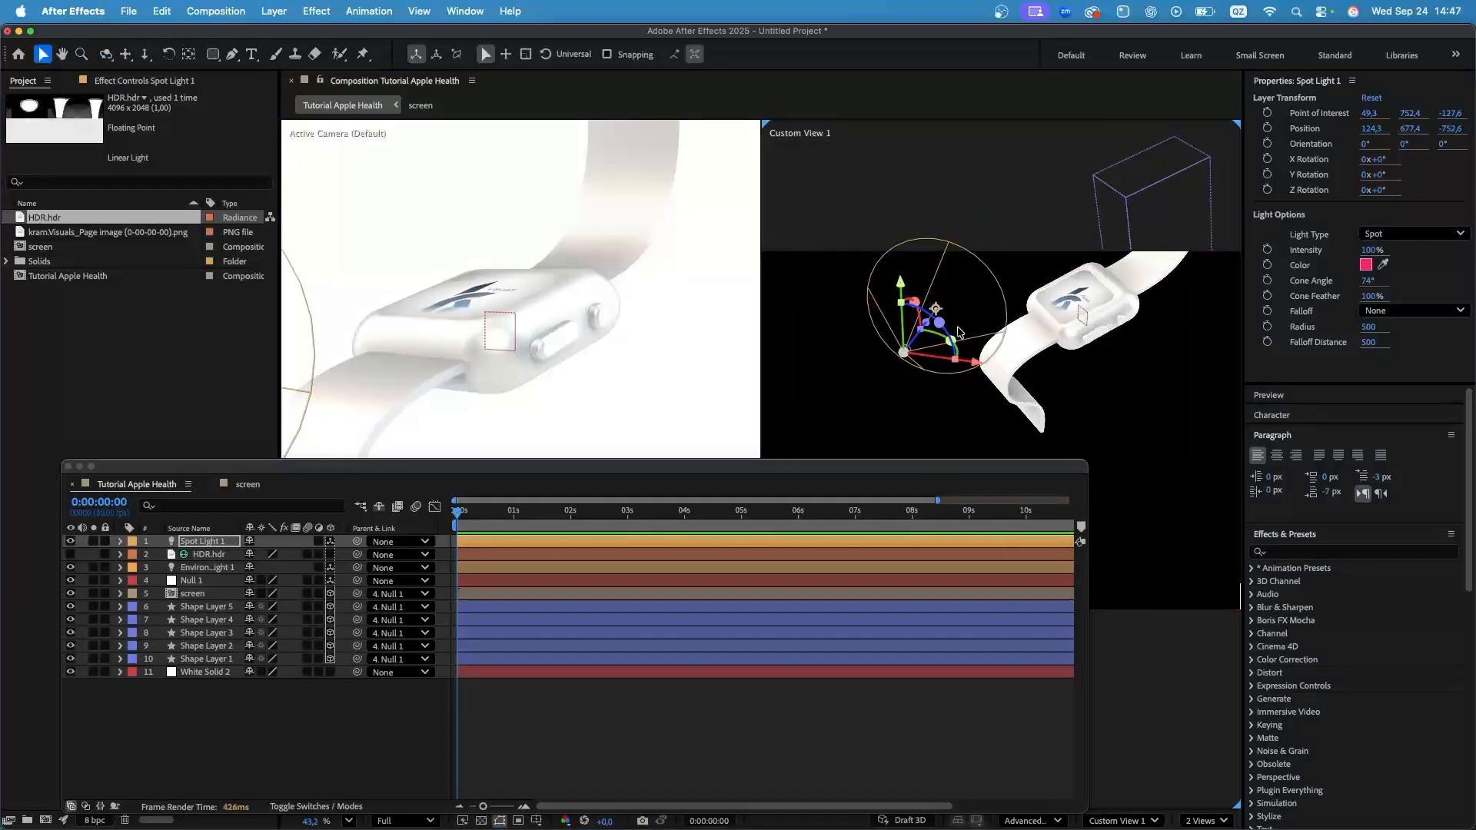
click(961, 360)
click(866, 500)
drag(957, 366, 904, 325)
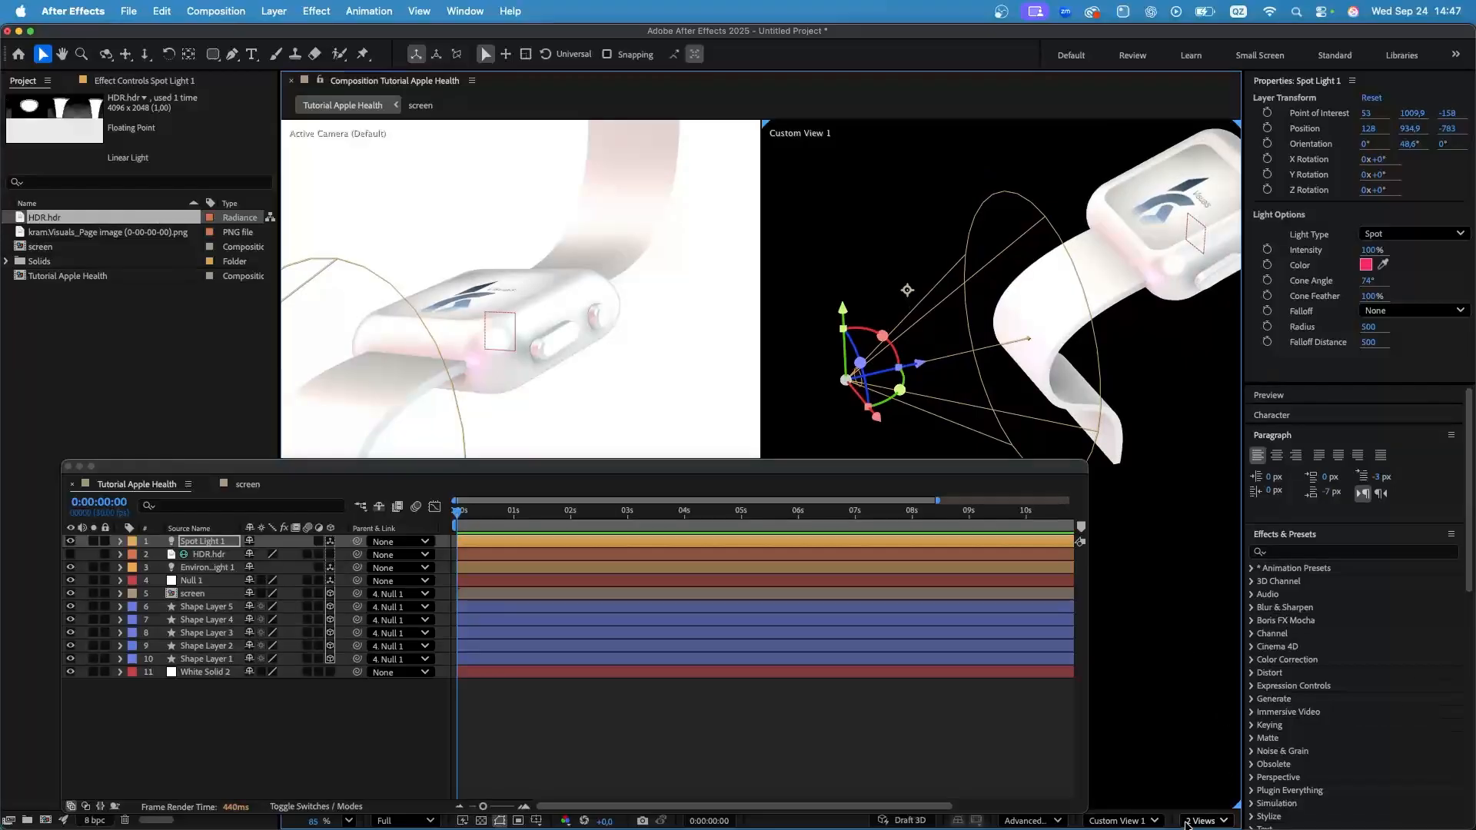
Return to a single Active Camera view, lower Spot Light 1 to about 130, 1060, -798 and set its orientation near 19°, 47°, 346°.
click(1205, 820)
click(1211, 736)
scroll(759, 275, down, 10)
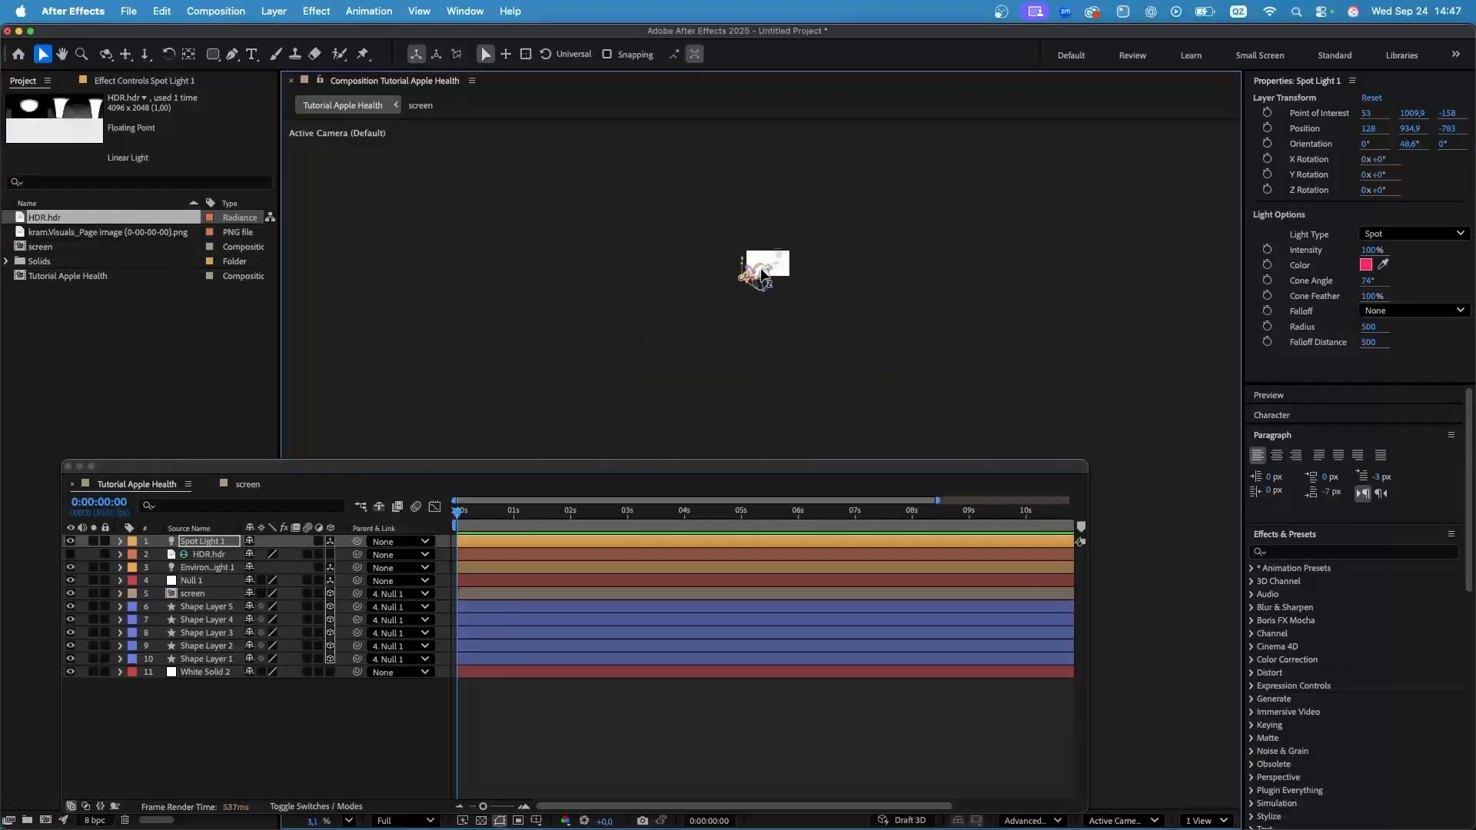
scroll(761, 282, up, 8)
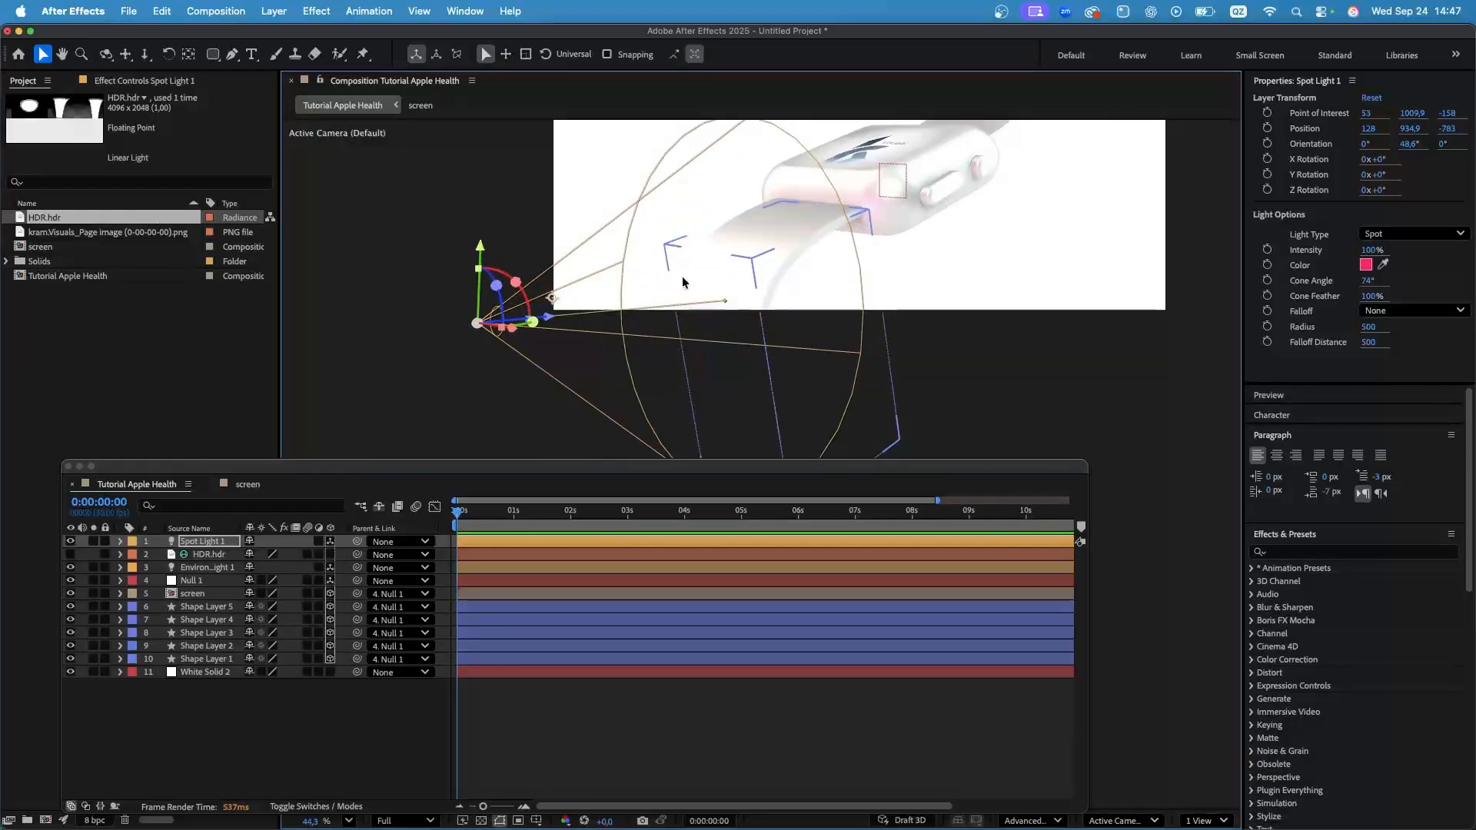
drag(480, 248, 472, 317)
drag(496, 396, 507, 337)
Try raising Spot Light 1's intensity to about 288%, and undo the change.
double_click(202, 541)
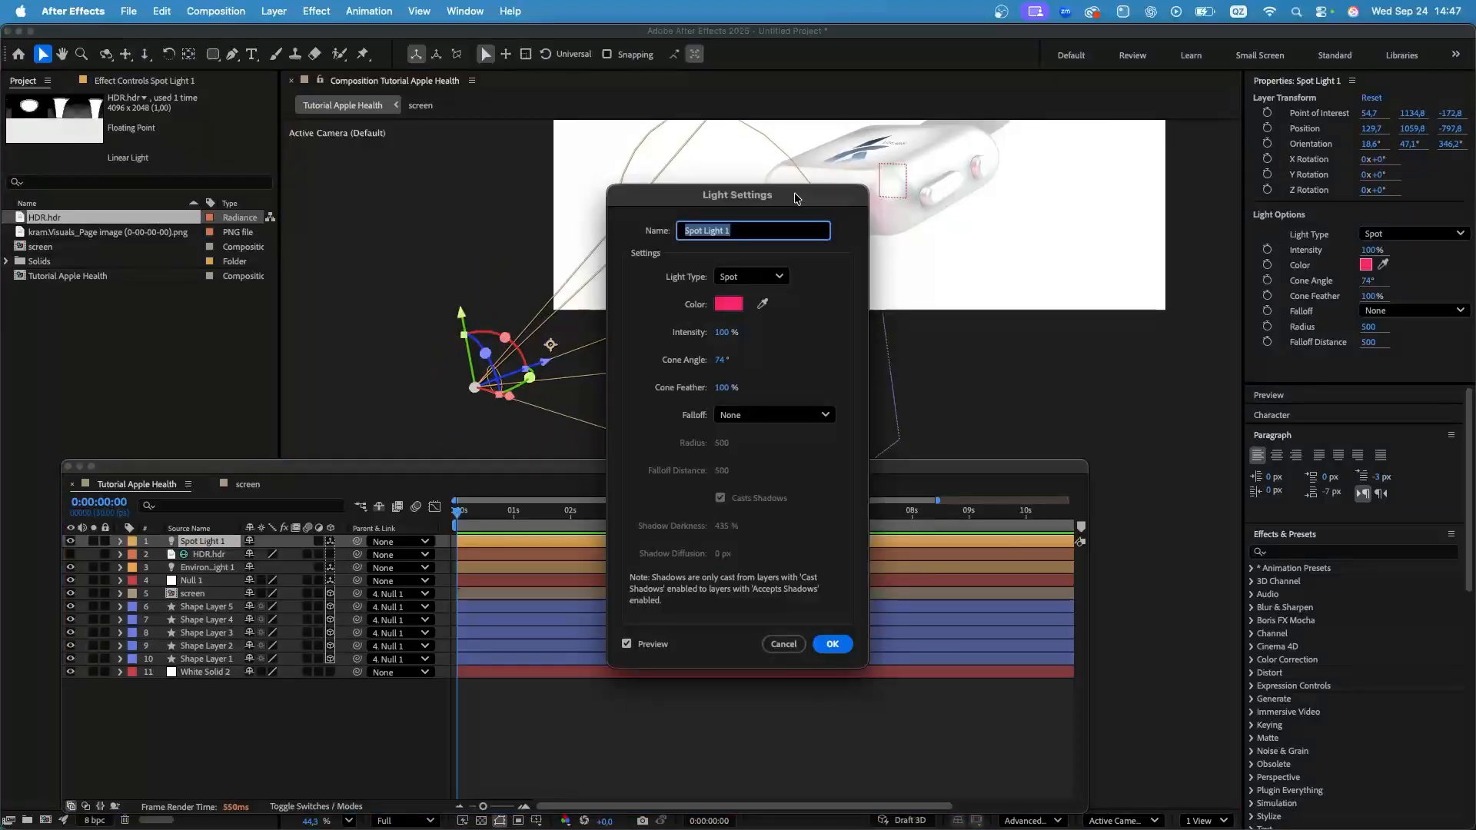
drag(796, 199, 1188, 290)
drag(1115, 423, 1427, 432)
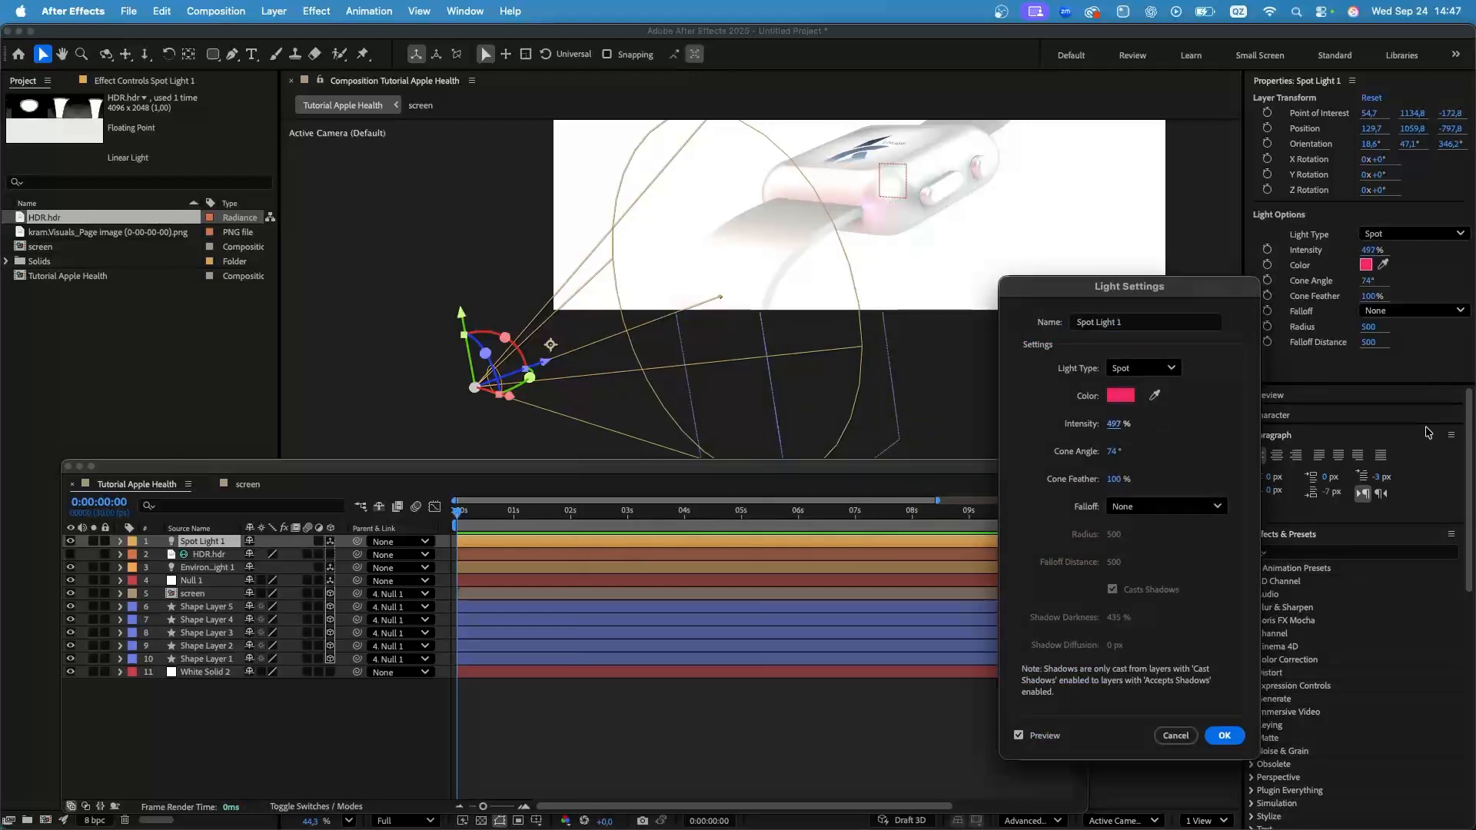
drag(1113, 424, 1010, 421)
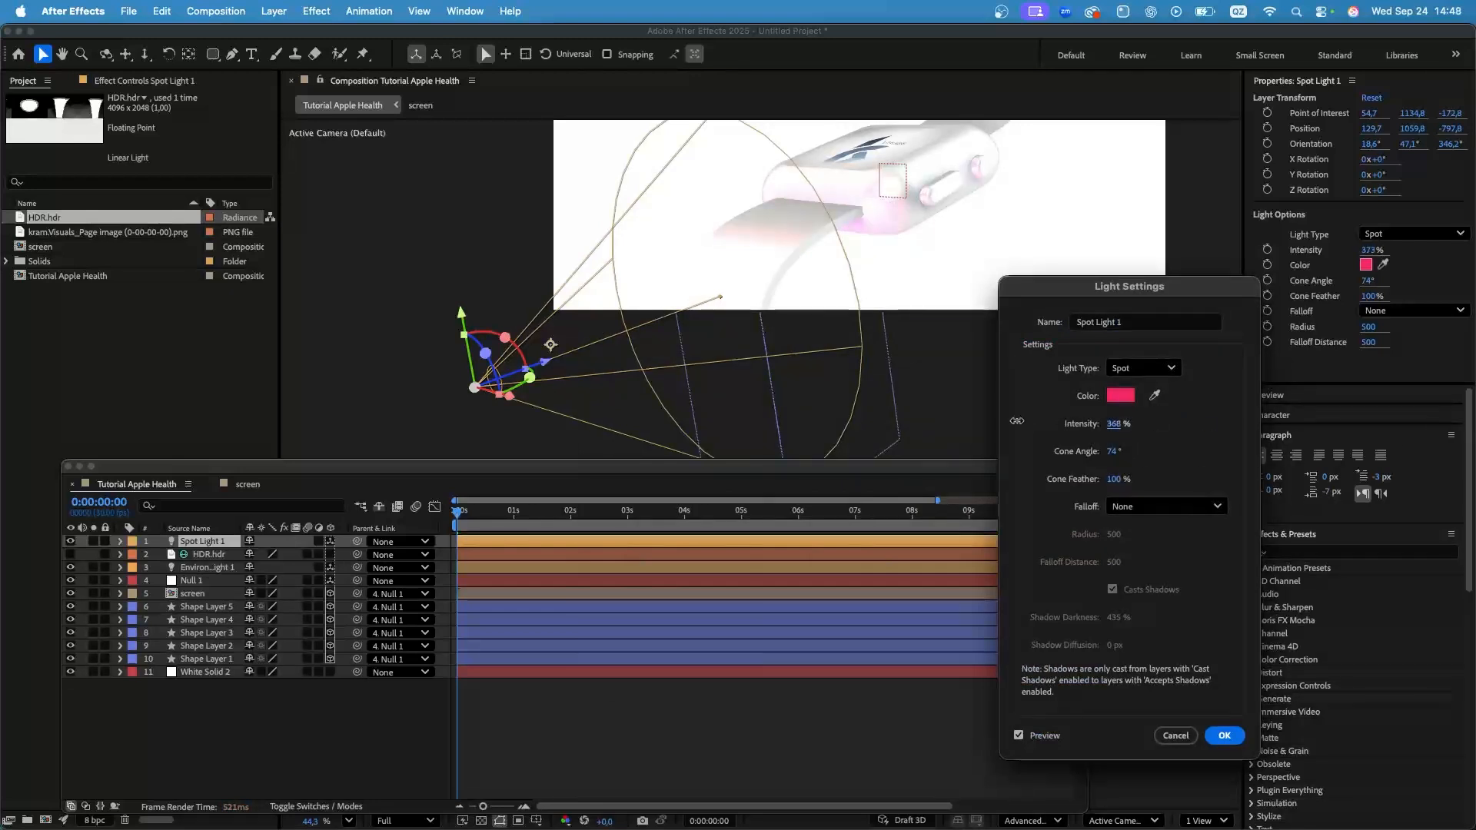
drag(1113, 423, 1060, 425)
click(1226, 737)
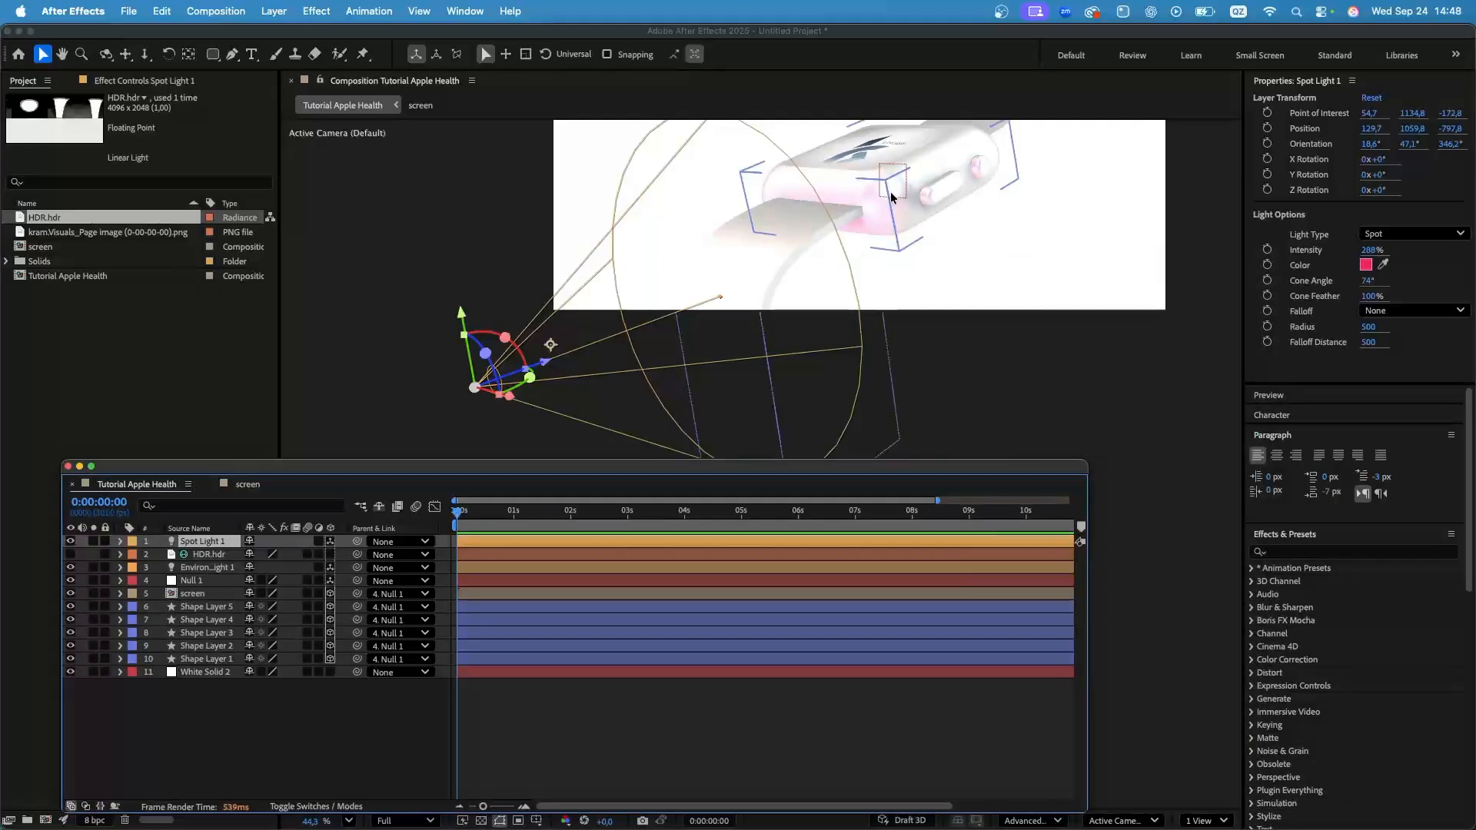
key(super+z)
Raise Spot Light 1 to a position of about 119, 811, -774 with an orientation near 335°, 48°, 18.5°.
drag(461, 313, 505, 195)
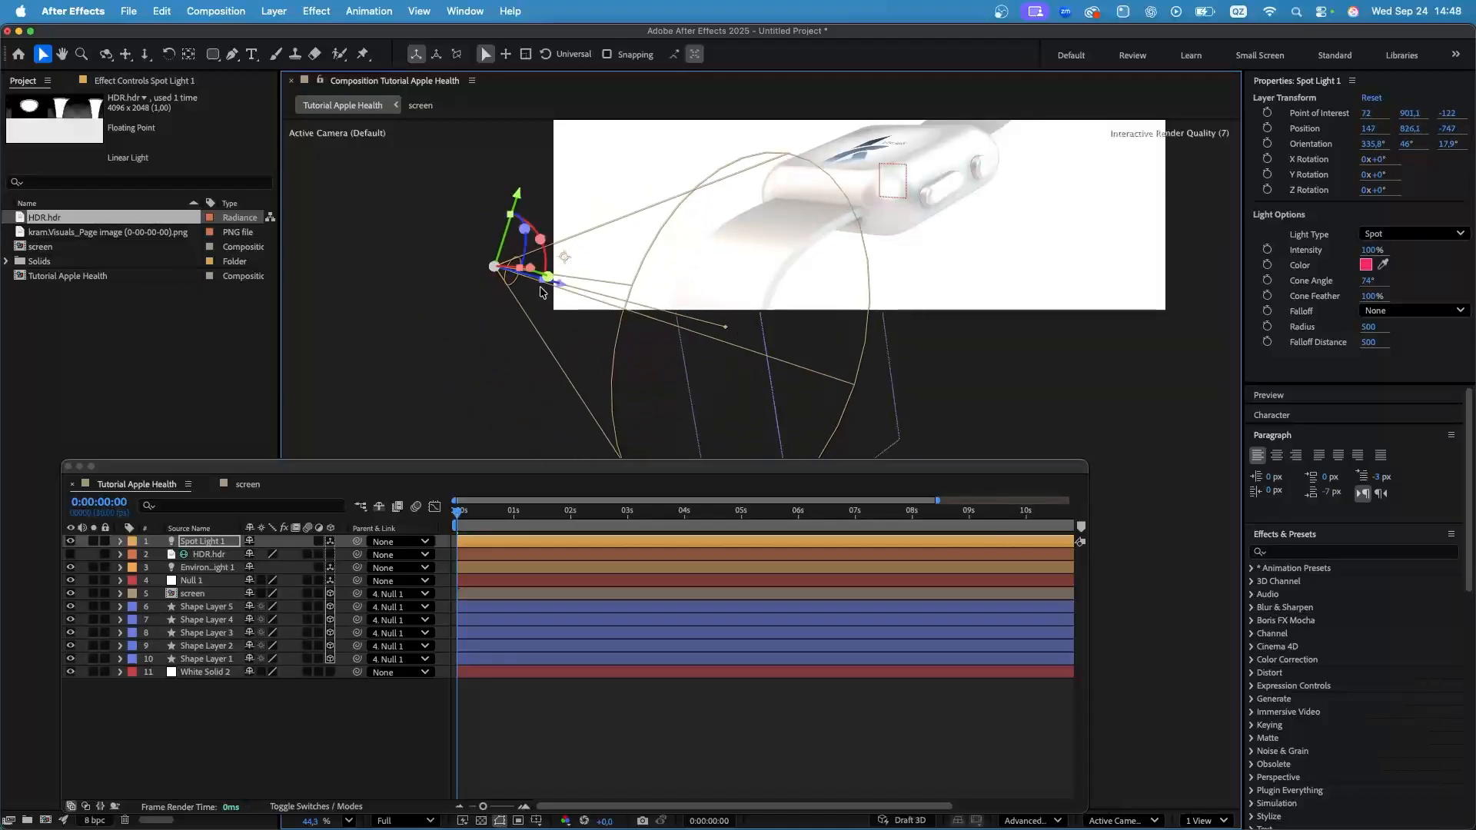
mouse_move(549, 284)
mouse_down()
mouse_move(529, 270)
mouse_move(542, 278)
mouse_up()
Reduce Environment Light 1's intensity to 90%.
double_click(201, 567)
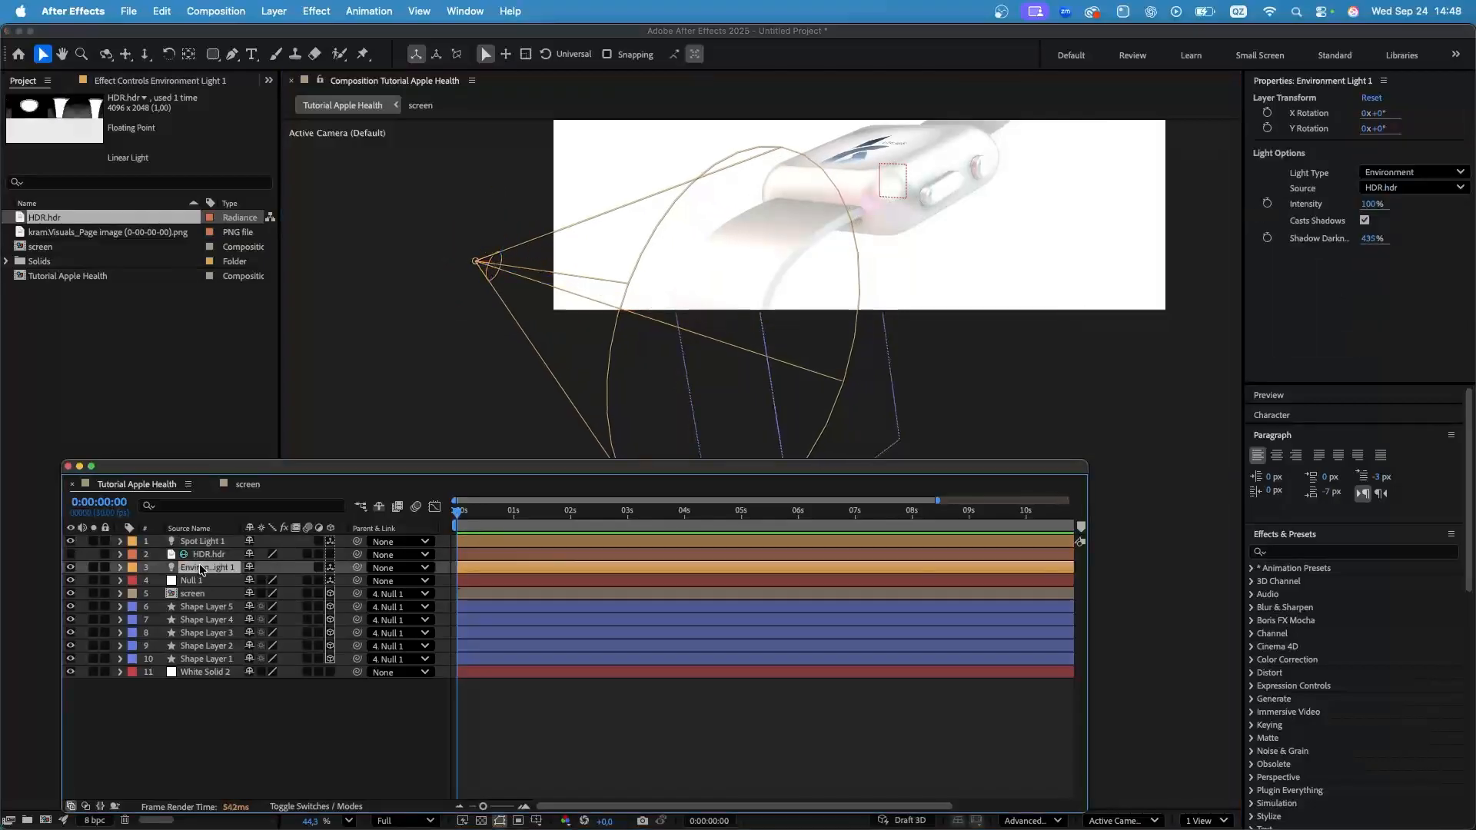
click(719, 332)
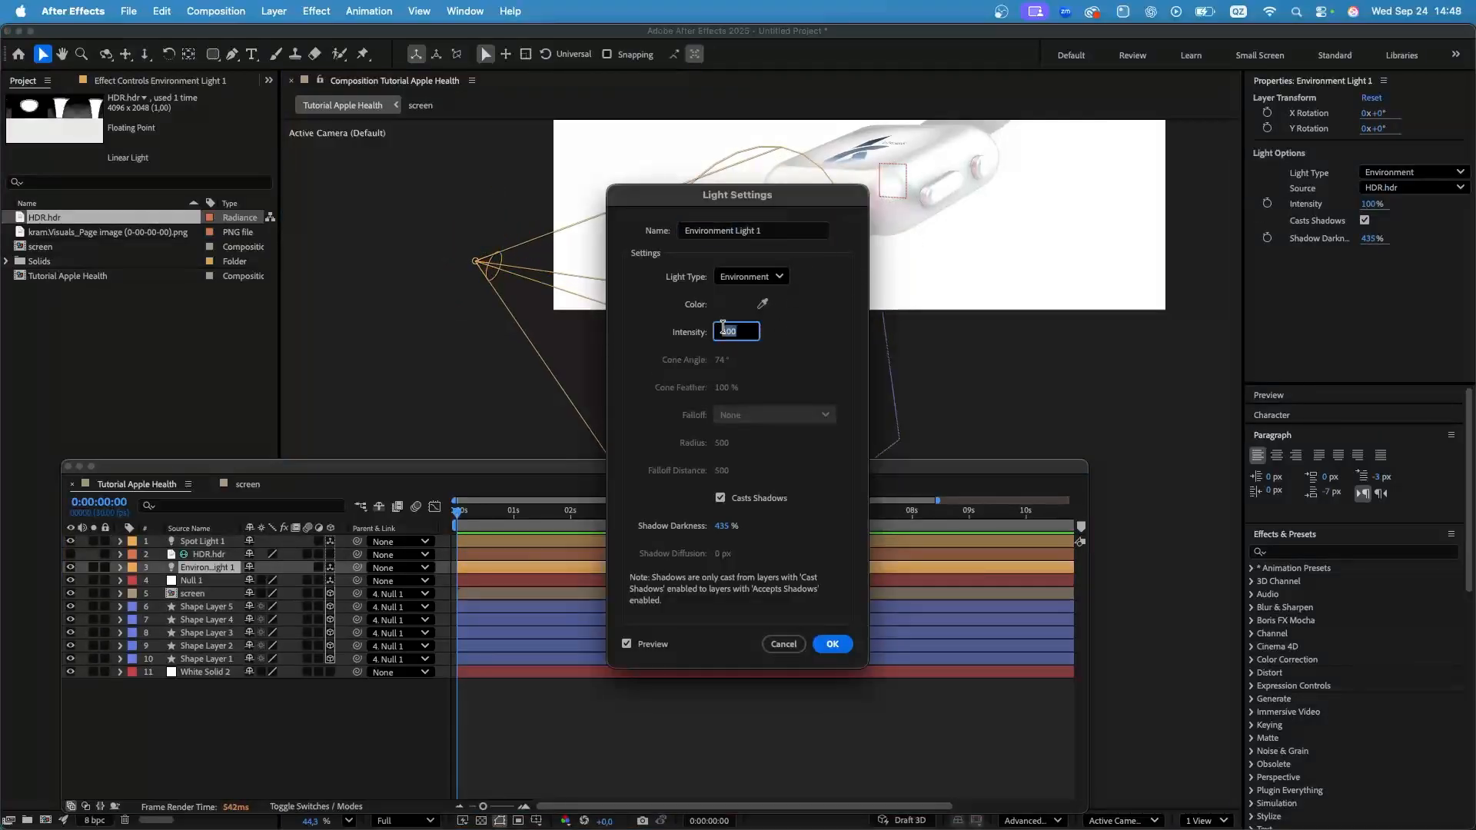
click(842, 210)
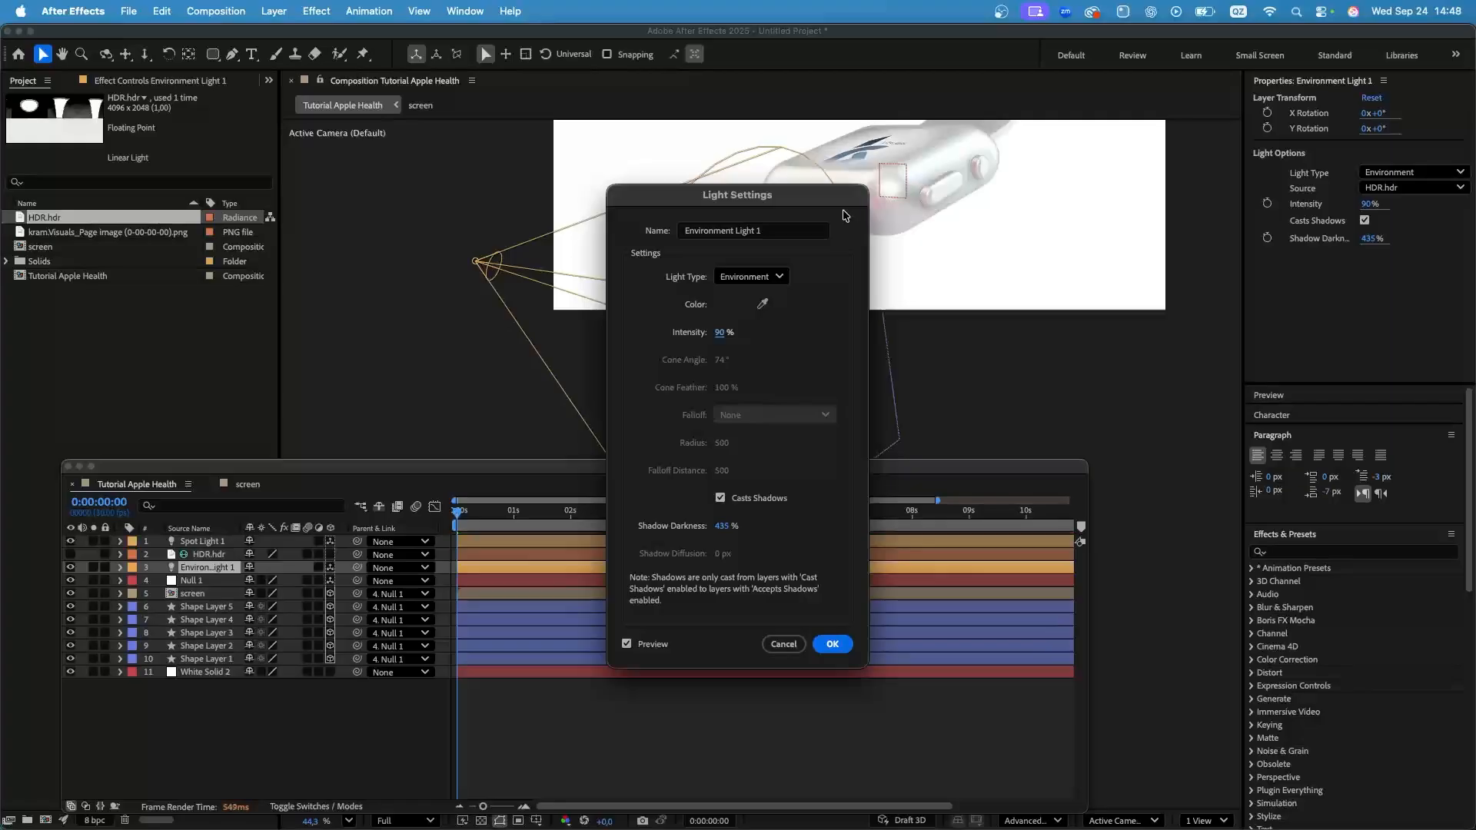
click(832, 643)
scroll(761, 260, up, 3)
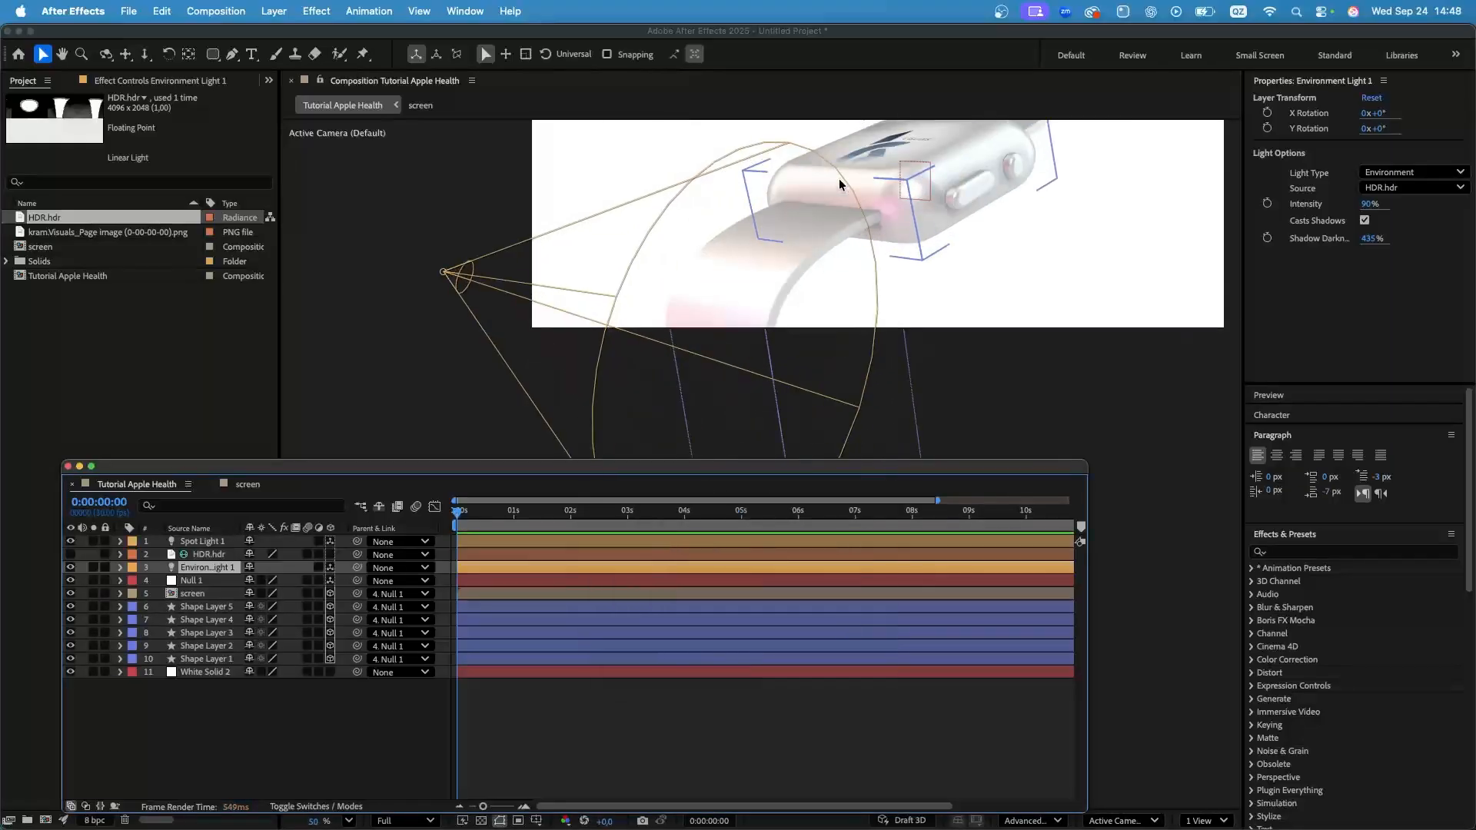
Raise Spot Light 1 to about 139, 708, -738 and turn it to an orientation of about 334°, 36°, 19°.
click(202, 541)
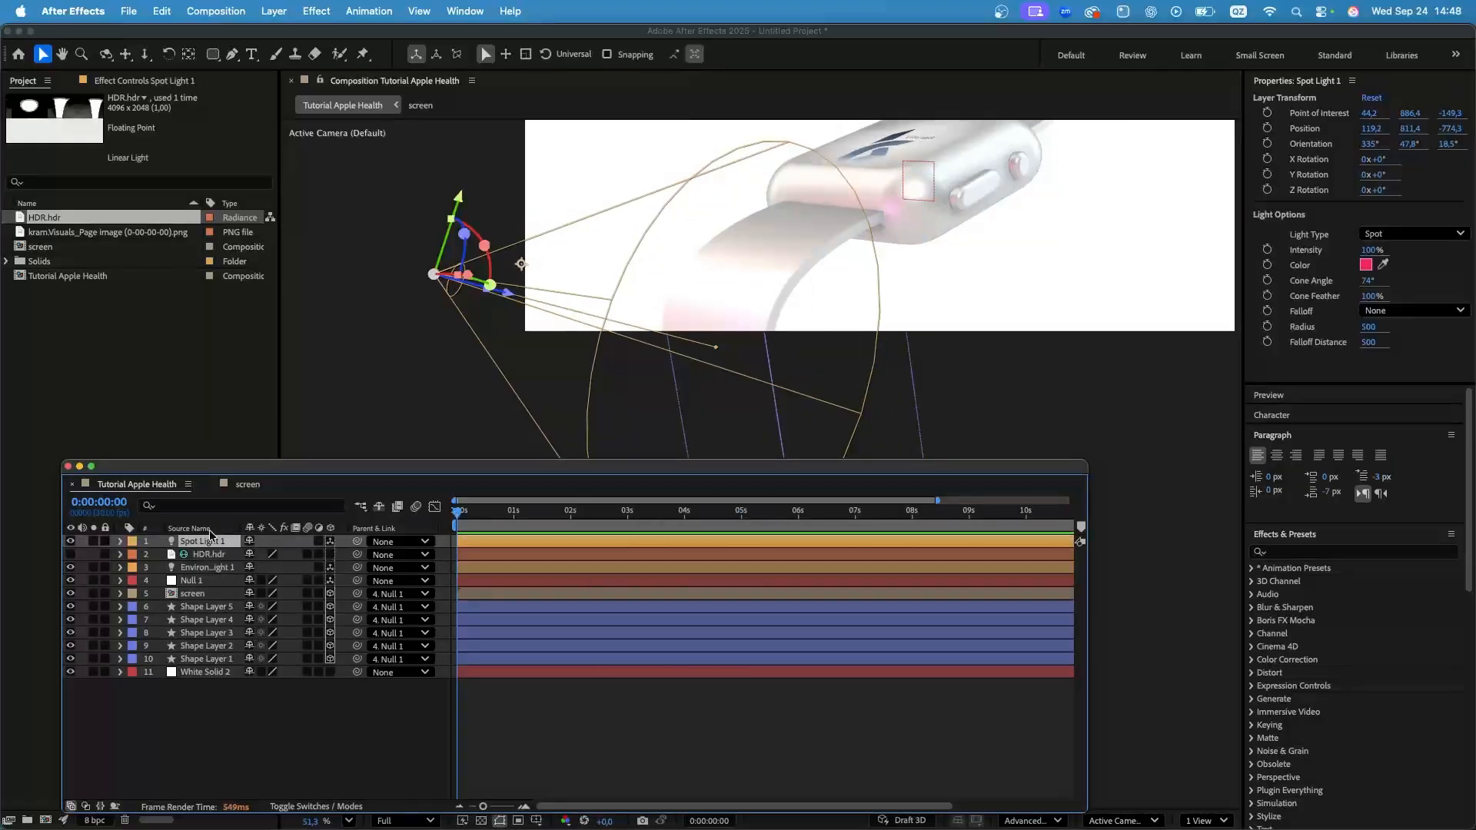
drag(465, 192, 478, 133)
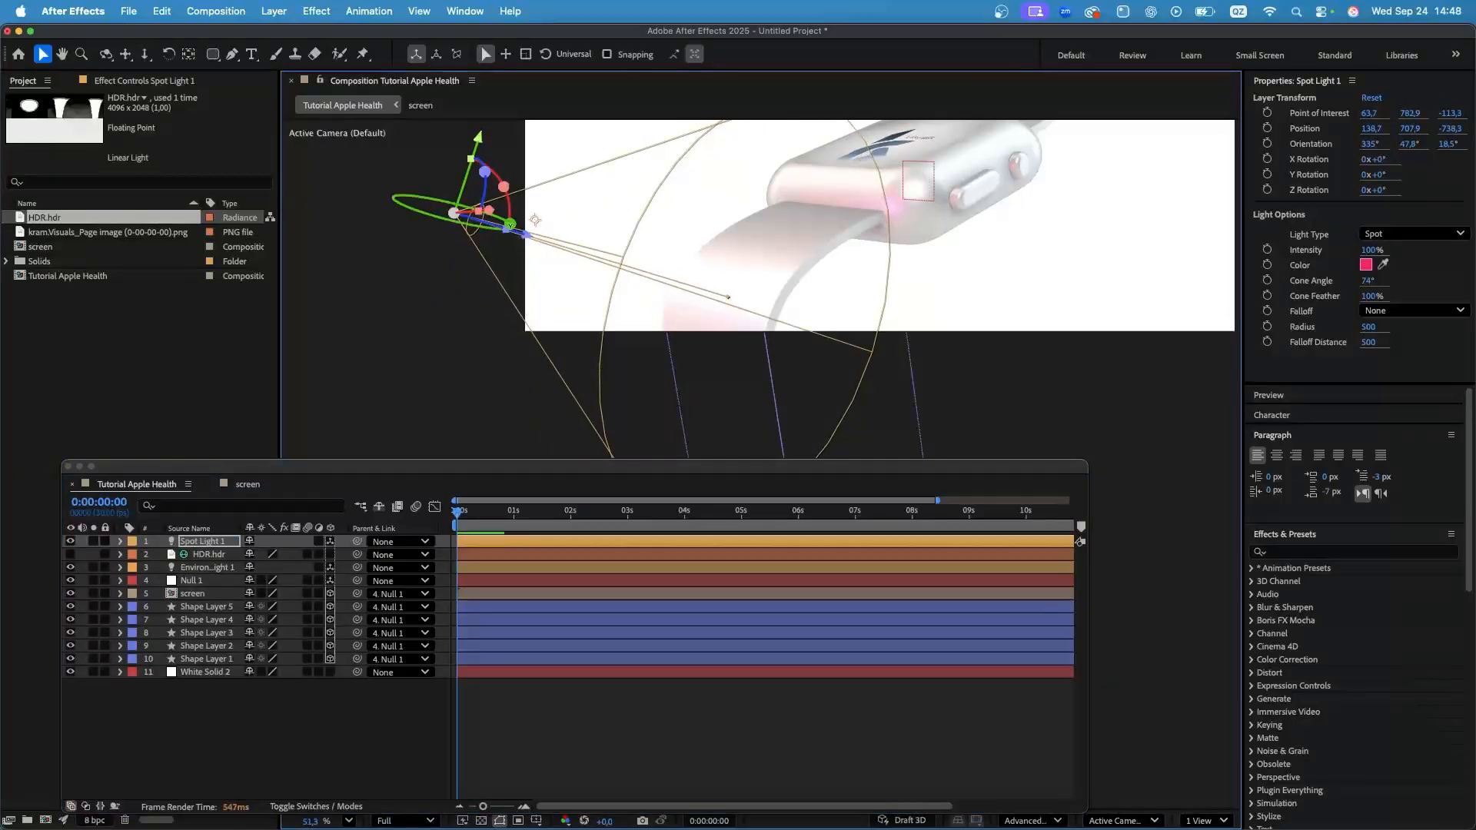
drag(510, 224, 512, 222)
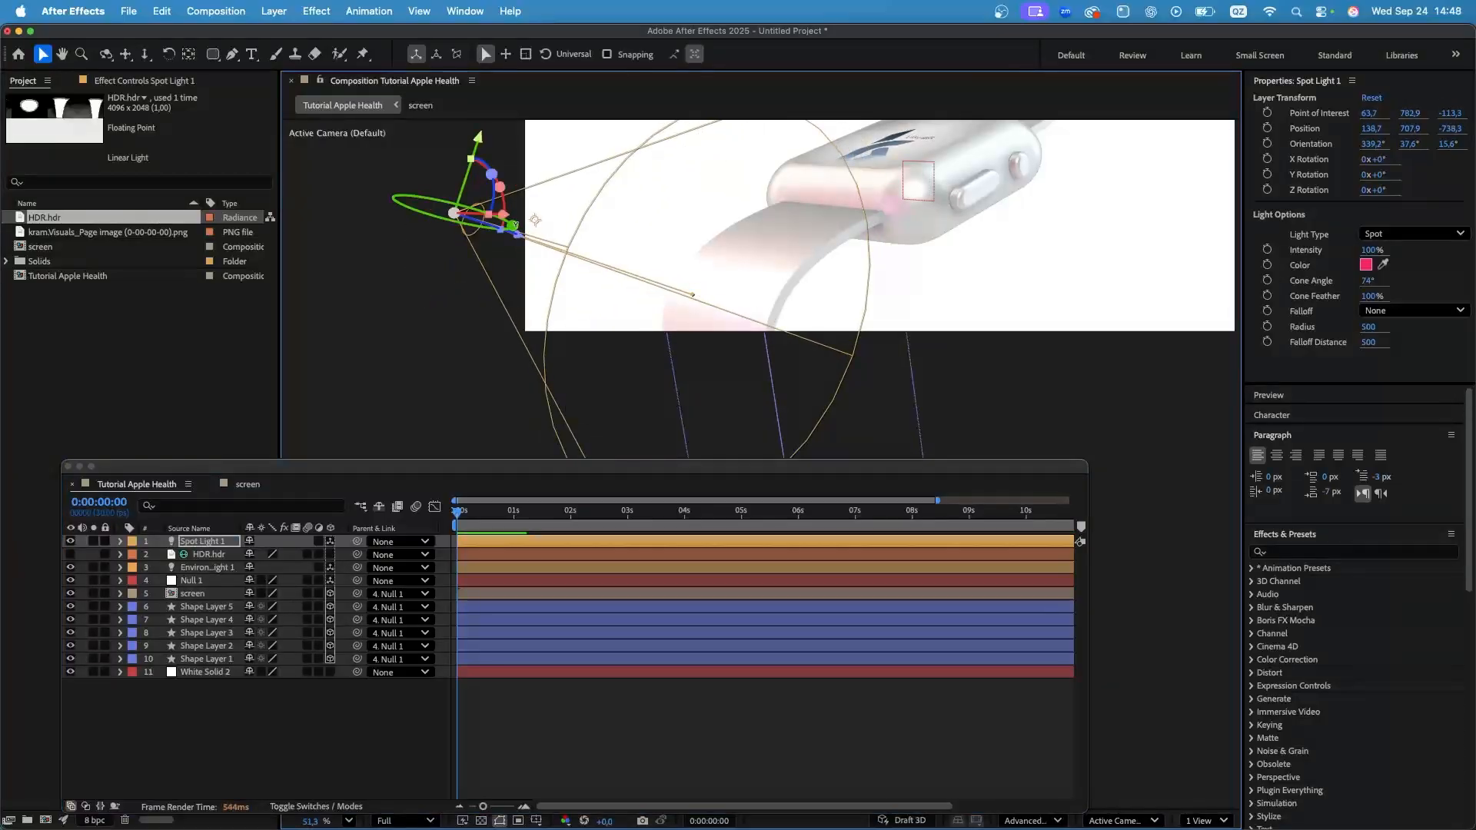
drag(492, 157, 504, 190)
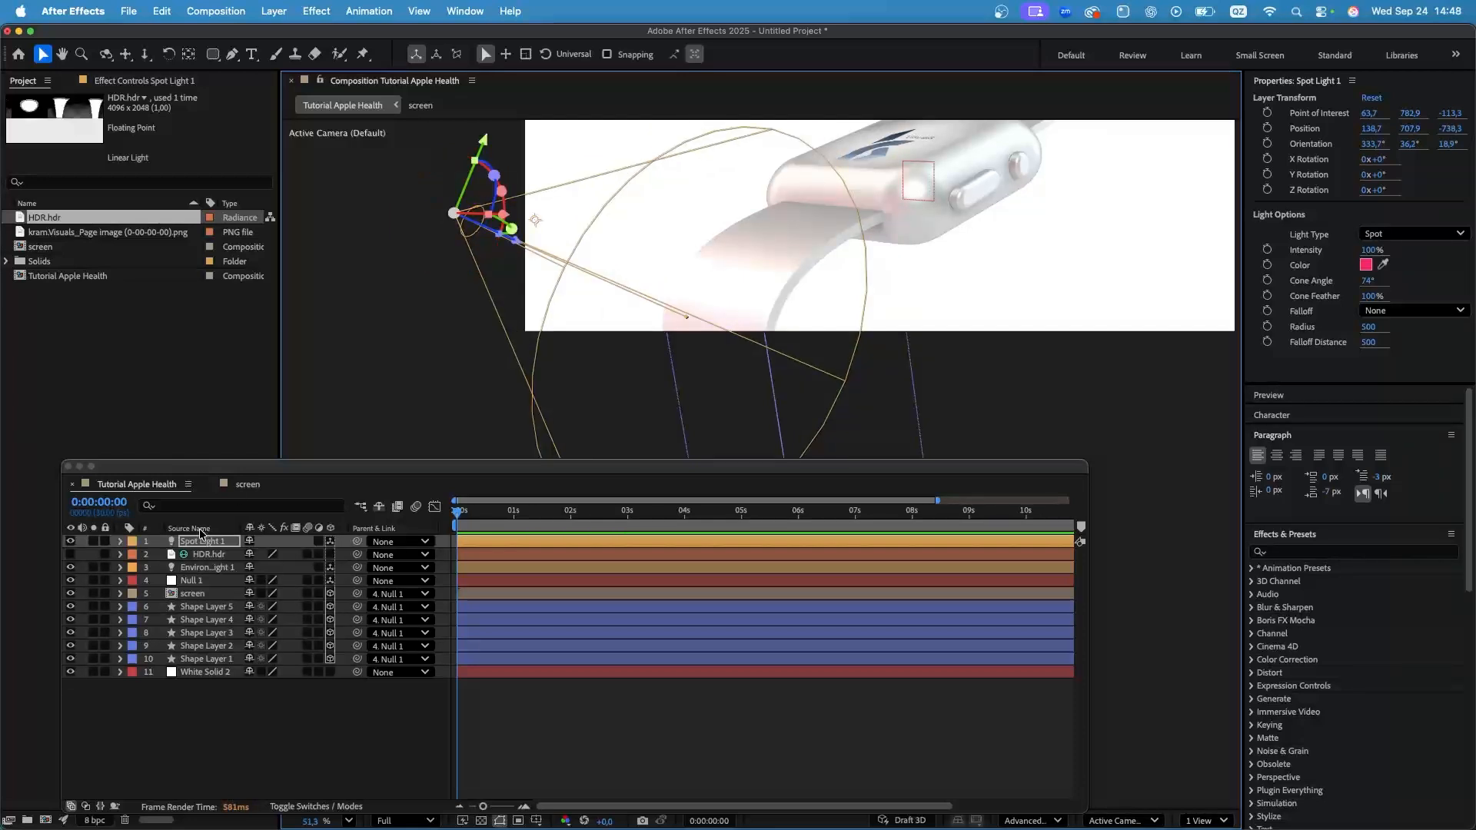
Duplicate Spot Light 1 and move the copy up beside the upper strap to about 400, -370, -277.
scroll(845, 165, down, 5)
scroll(864, 142, up, 3)
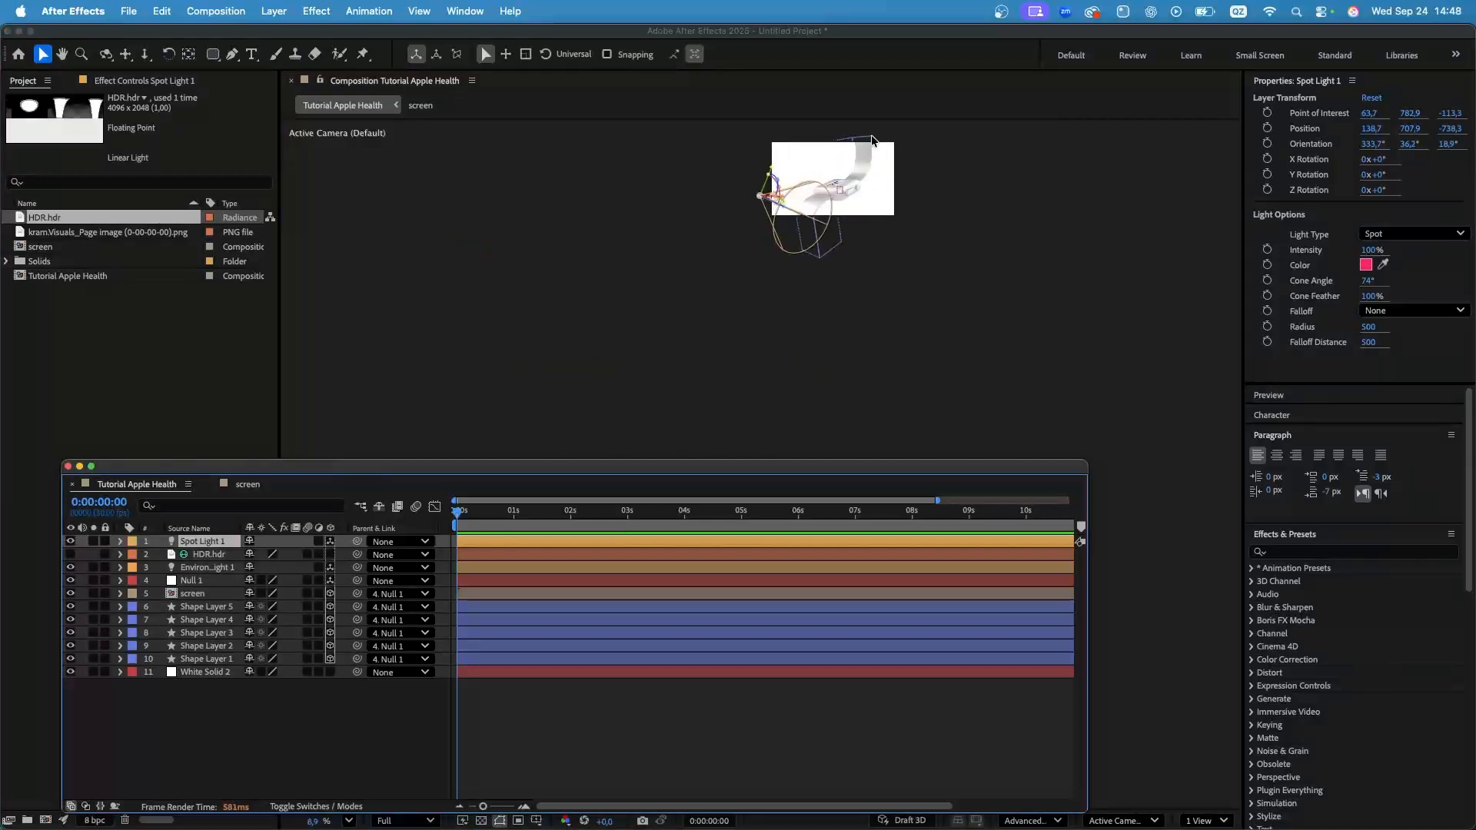
scroll(864, 138, up, 1)
key(super+d)
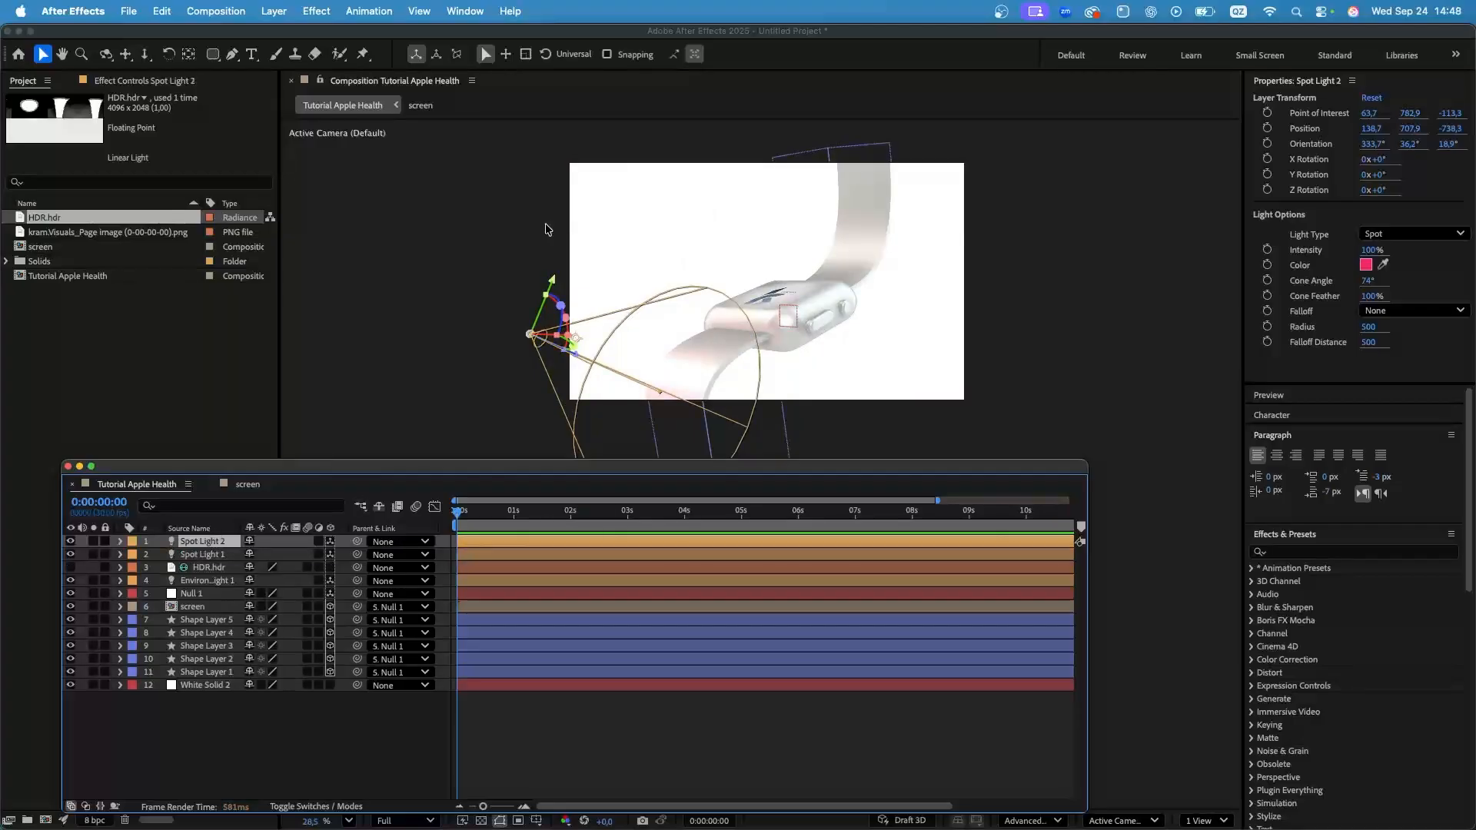
drag(552, 280, 765, 52)
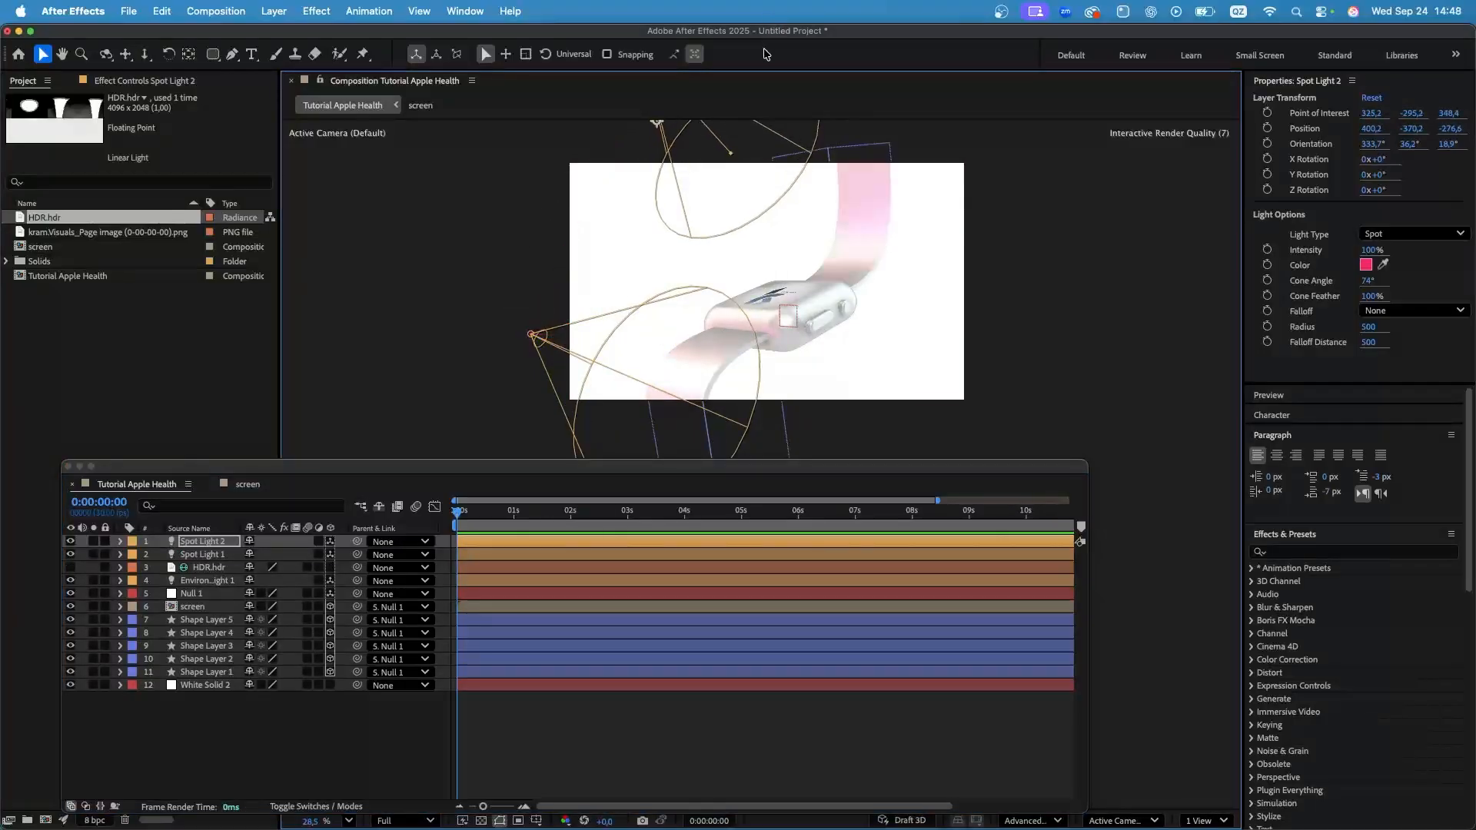
Rotate Spot Light 2 toward the upper strap to an orientation of about 336°, 32°, 18°.
scroll(901, 186, up, 4)
scroll(835, 261, down, 2)
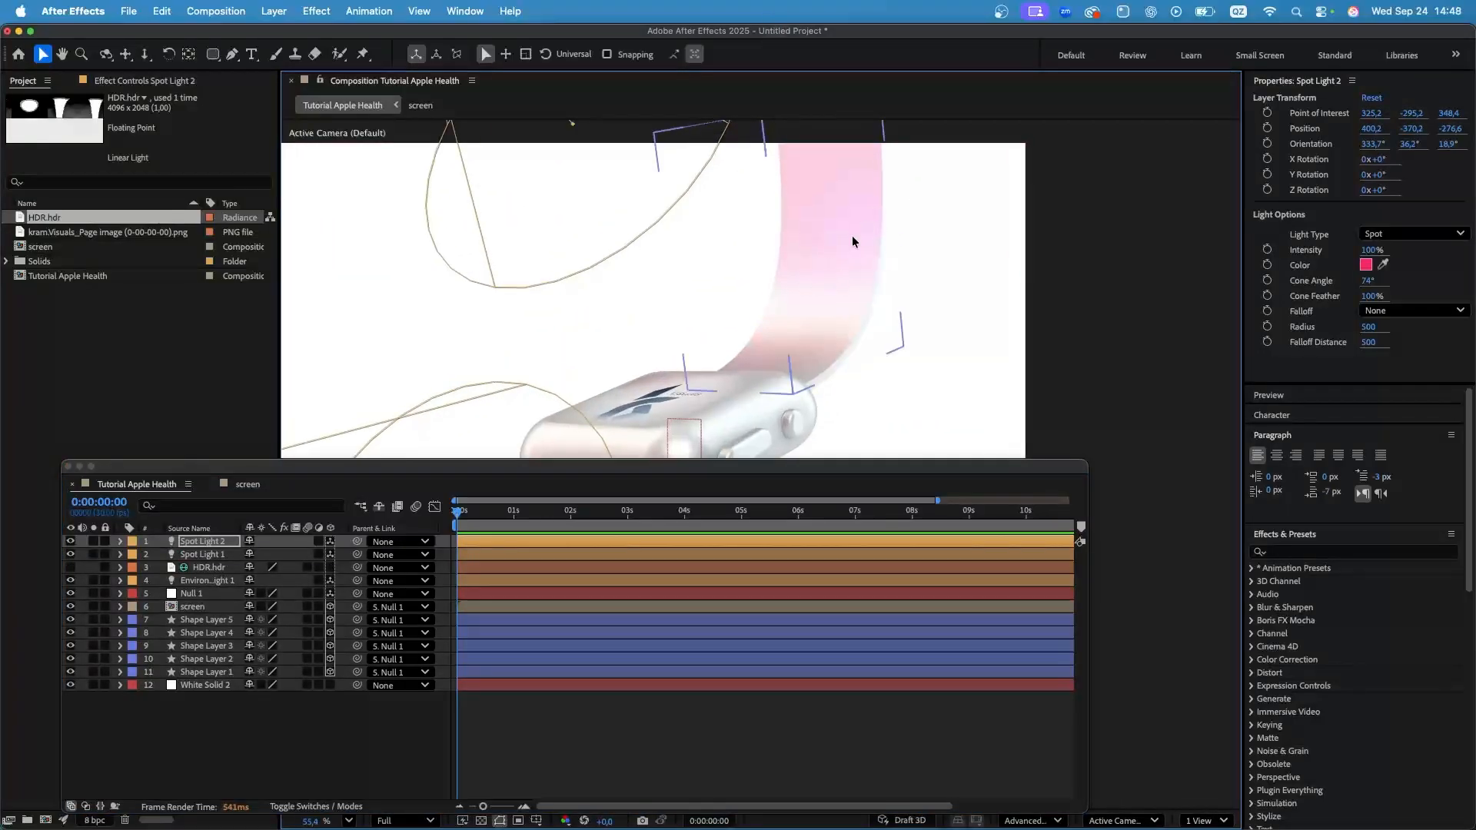
scroll(855, 301, down, 4)
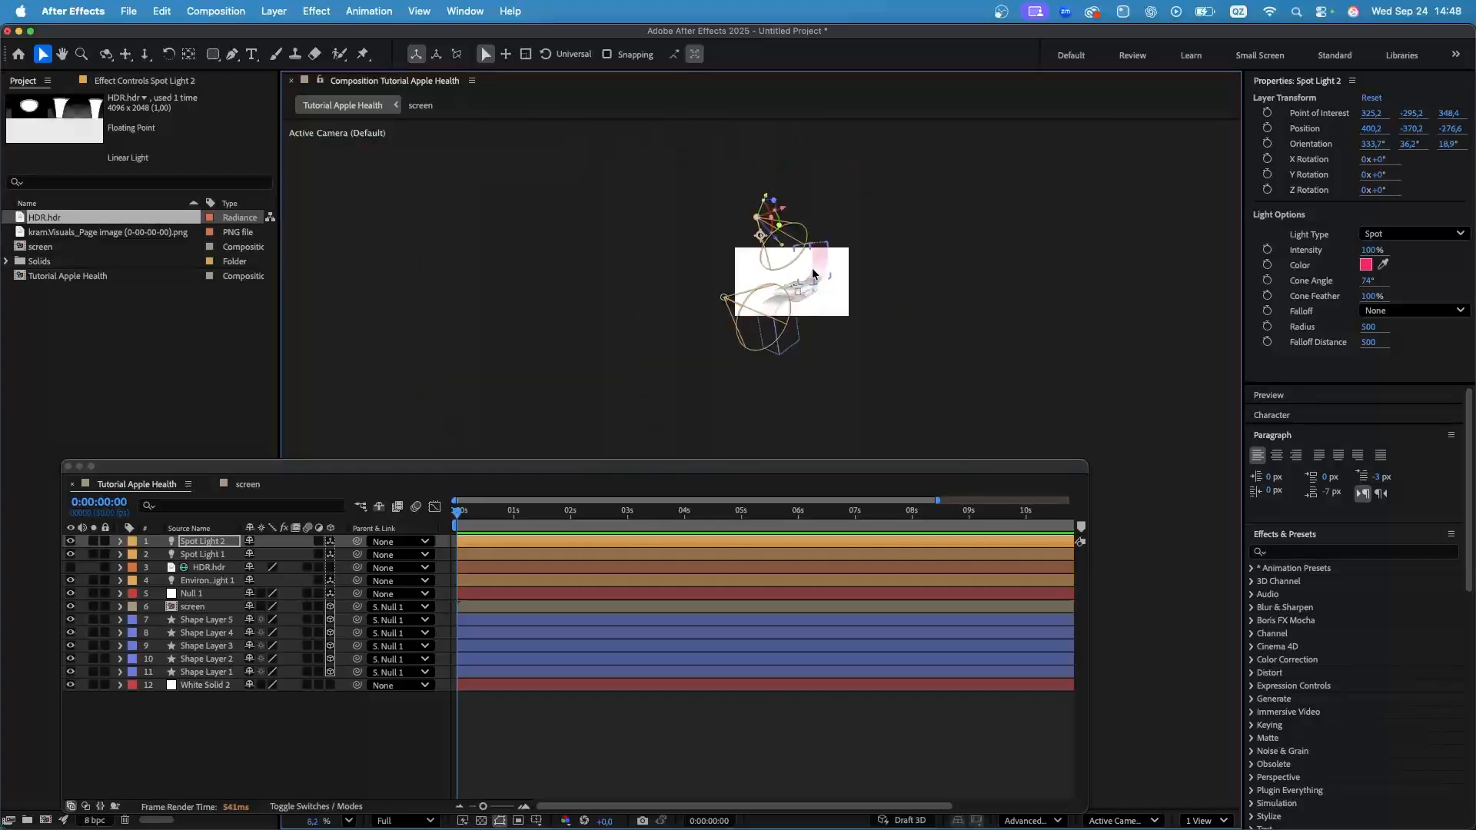
scroll(812, 212, up, 3)
scroll(831, 415, up, 2)
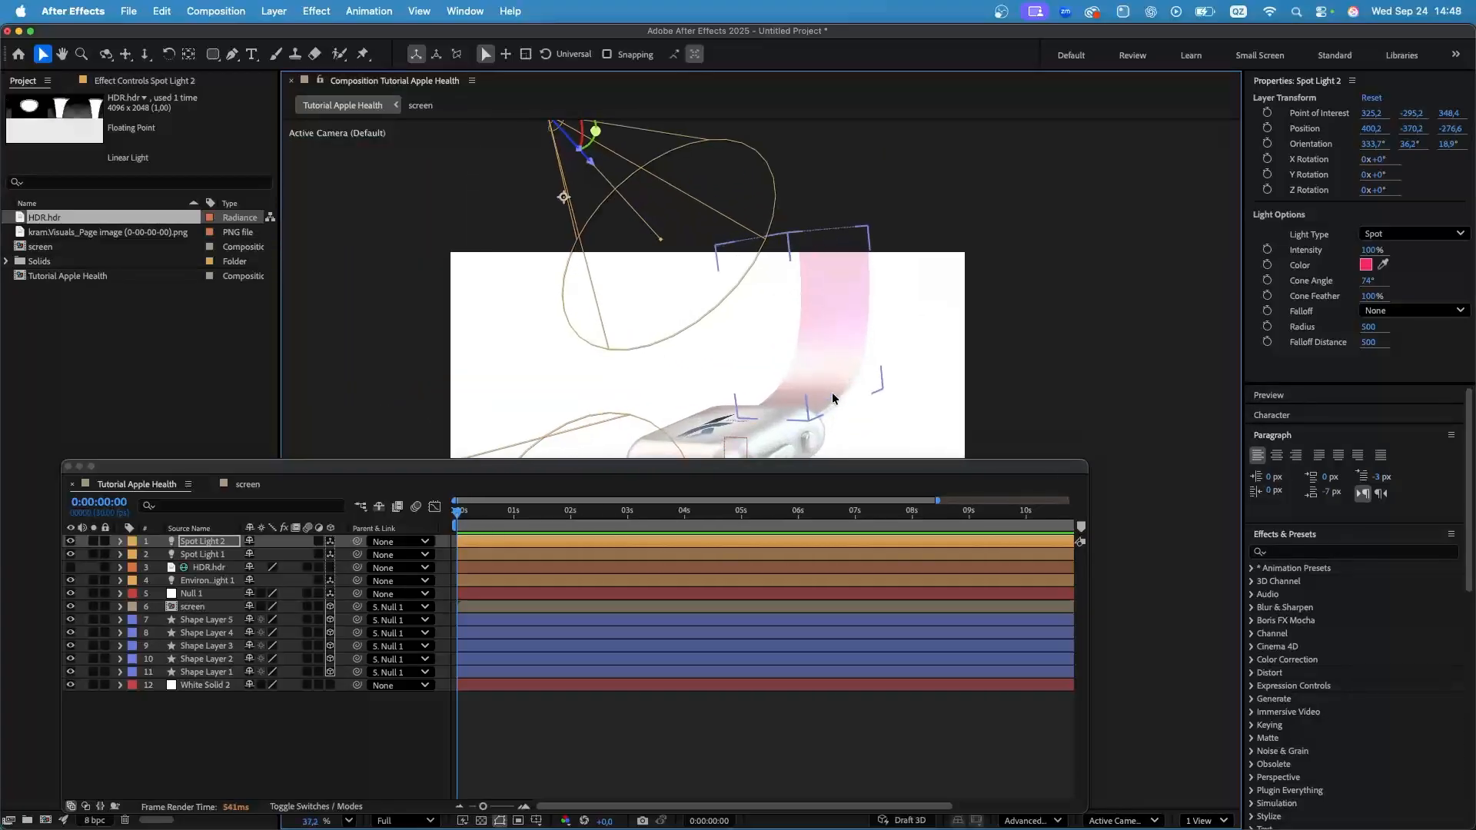
mouse_move(595, 132)
mouse_down()
mouse_move(569, 151)
mouse_move(580, 131)
mouse_up()
Reshape the lower strap path in Shape Layer 2 with the Pen tool, shifting its middle point outward and down and adjusting its curve handles.
scroll(702, 211, down, 6)
scroll(654, 370, up, 4)
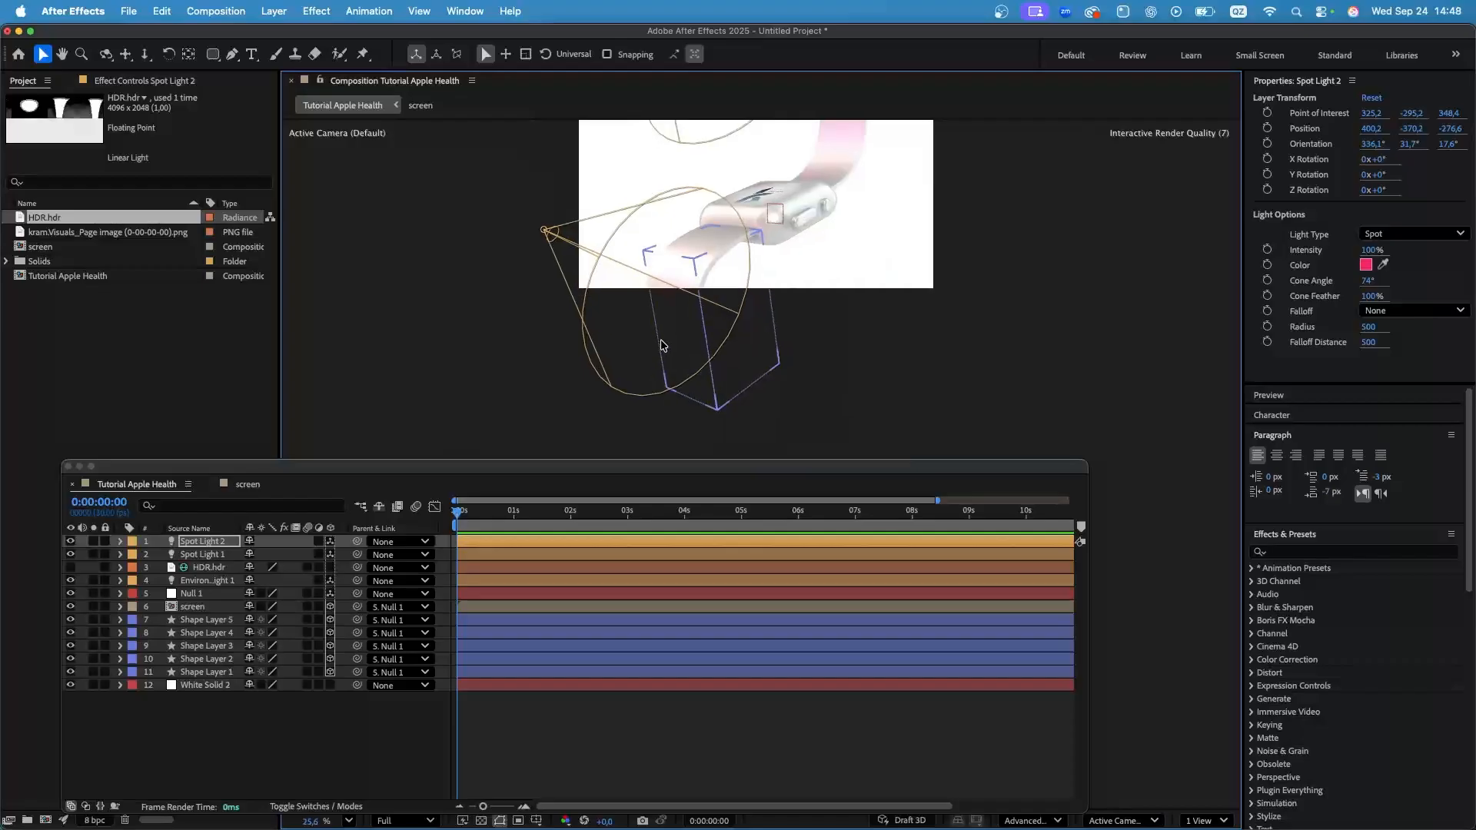
click(194, 673)
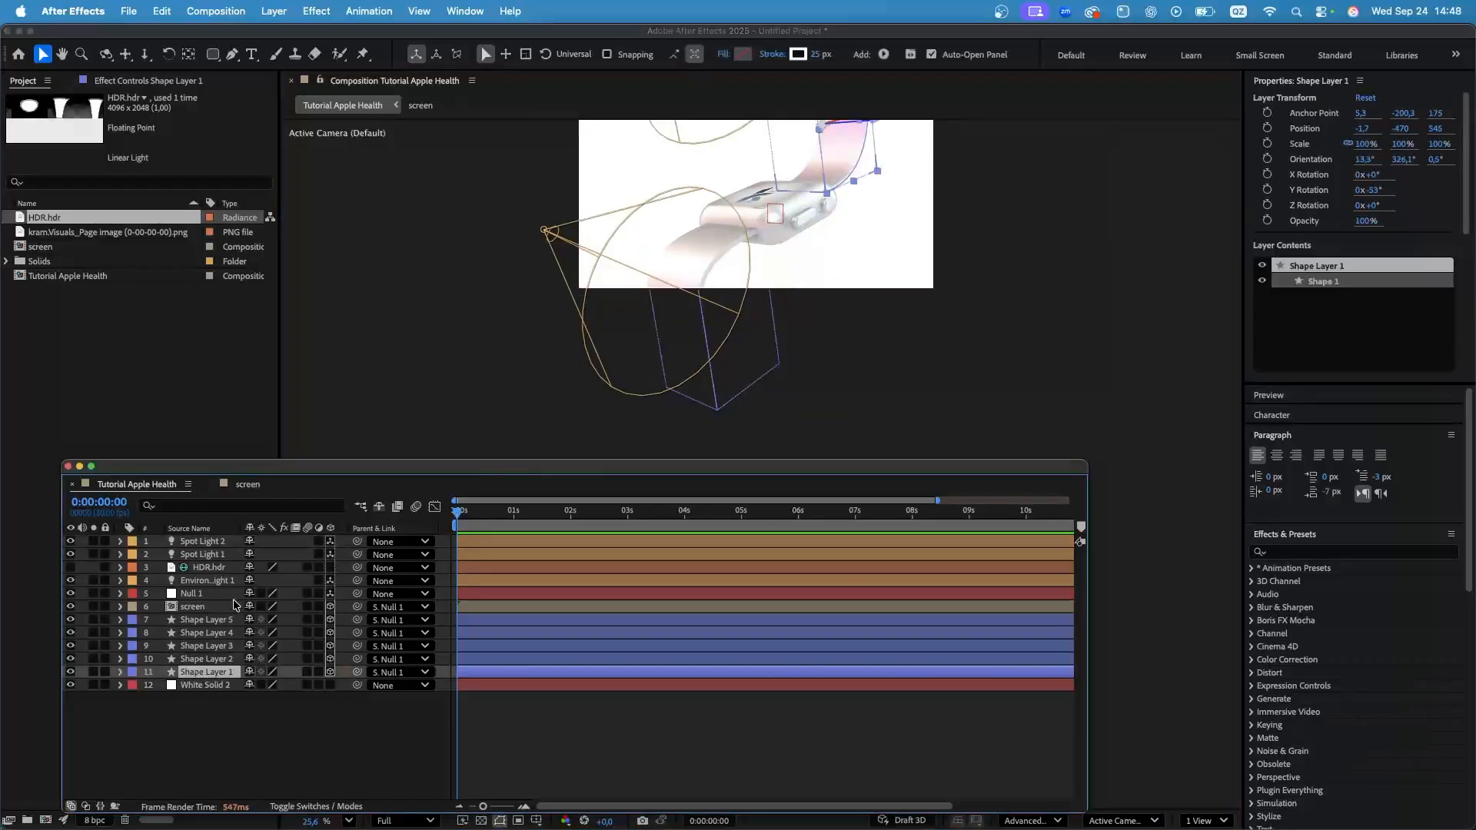
click(205, 659)
scroll(796, 358, up, 3)
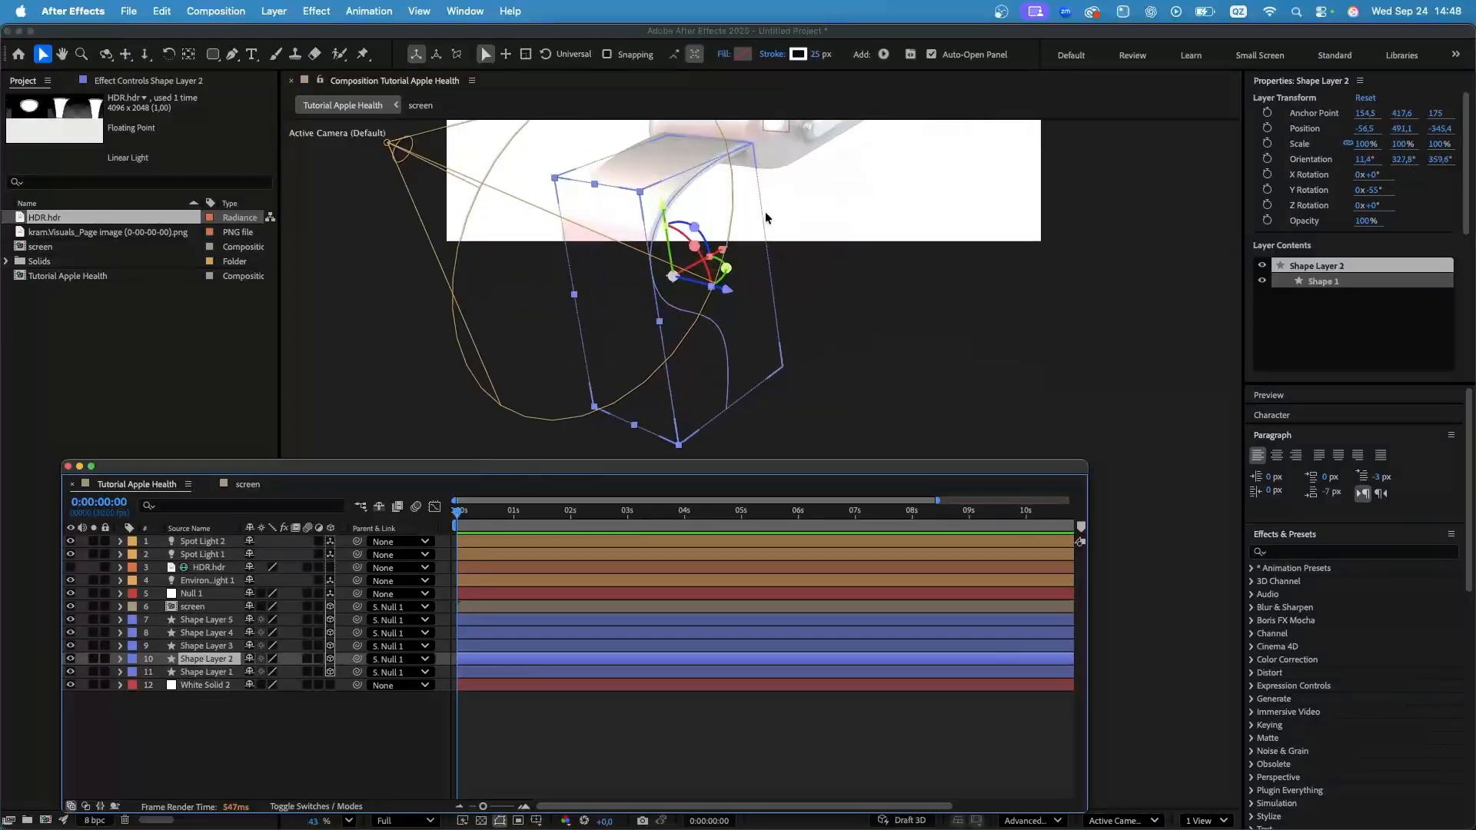
click(231, 54)
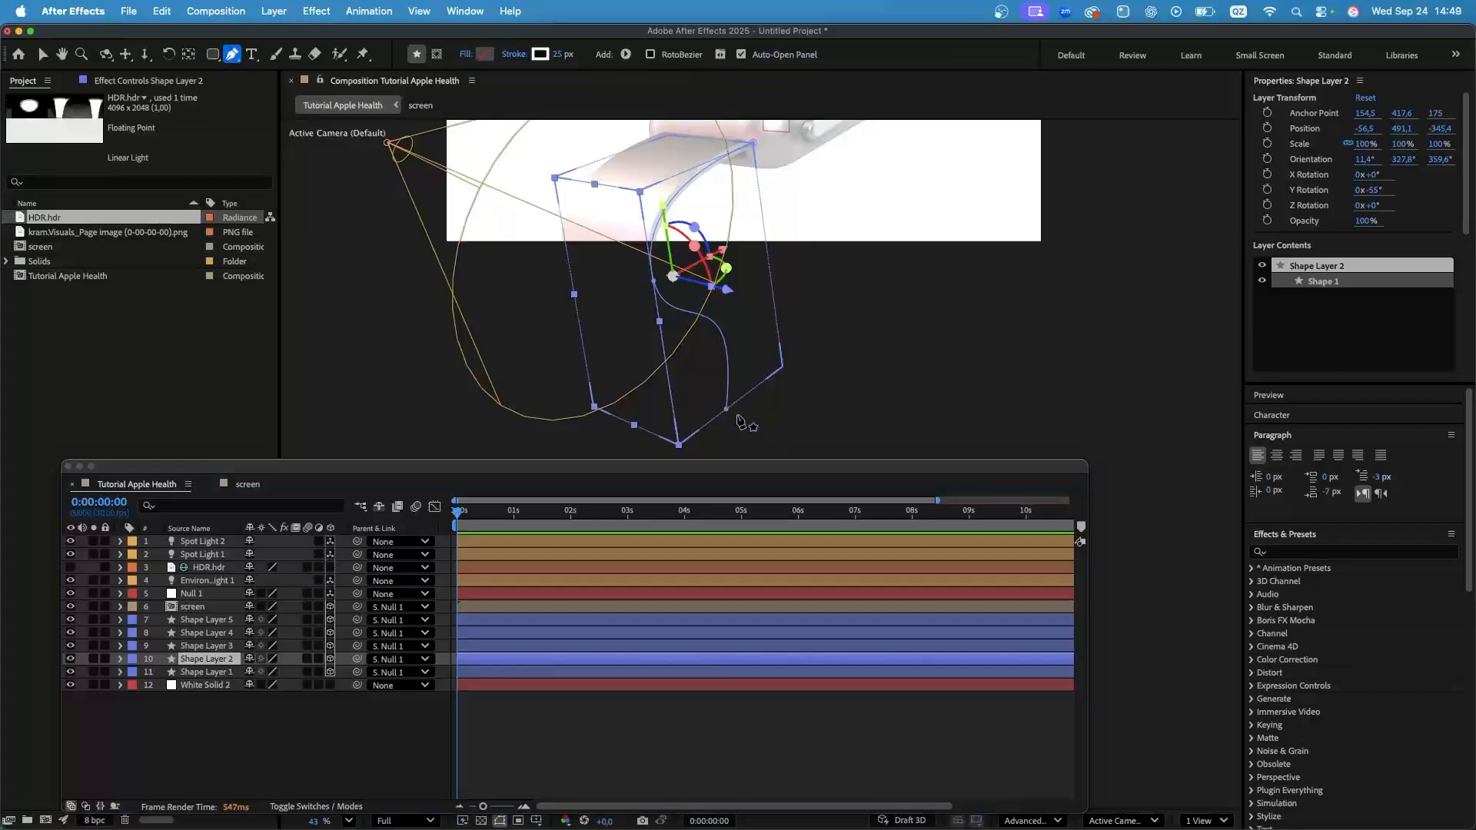
click(653, 281)
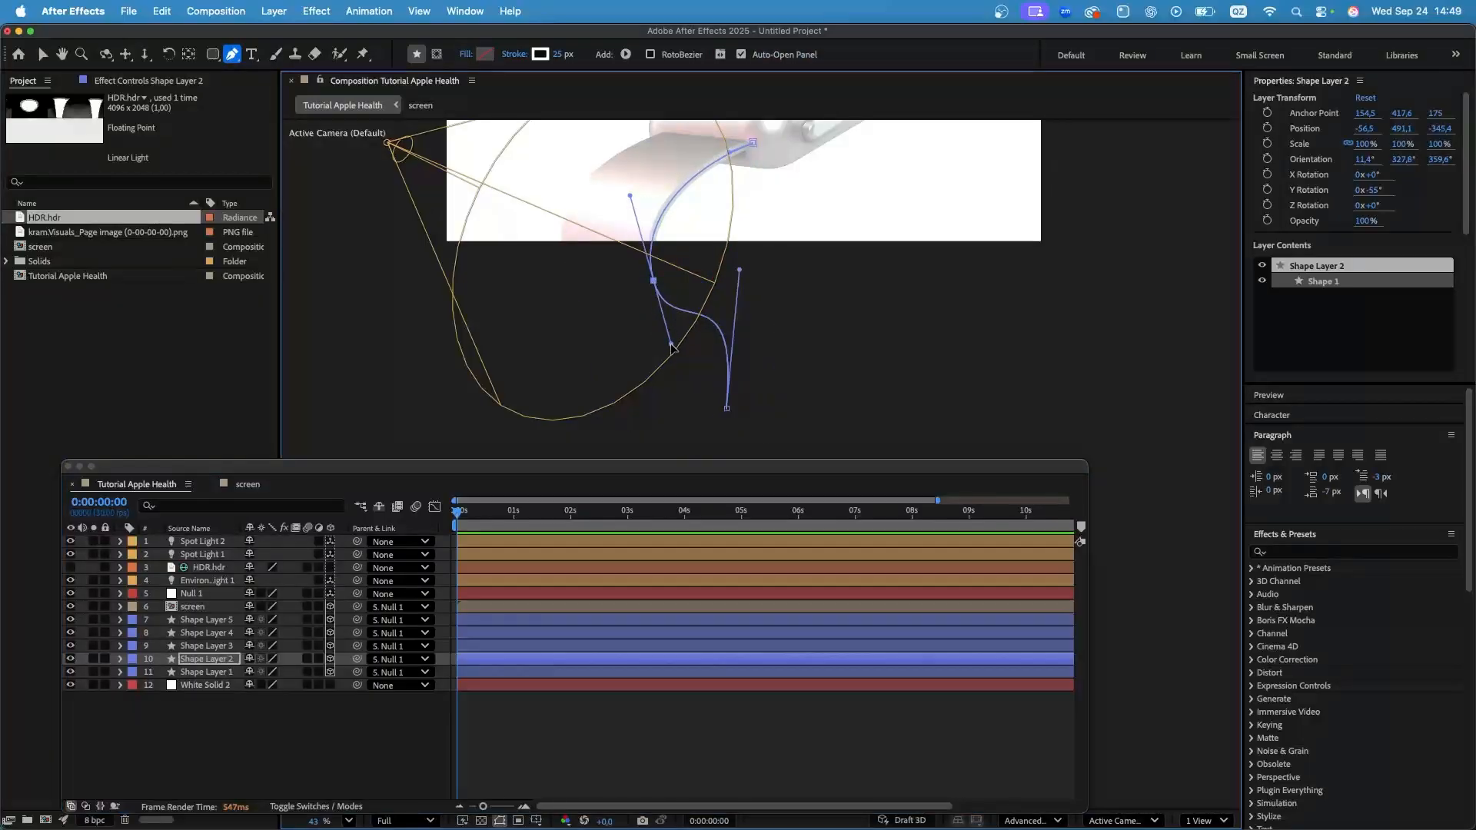
drag(672, 348, 648, 358)
drag(652, 281, 618, 305)
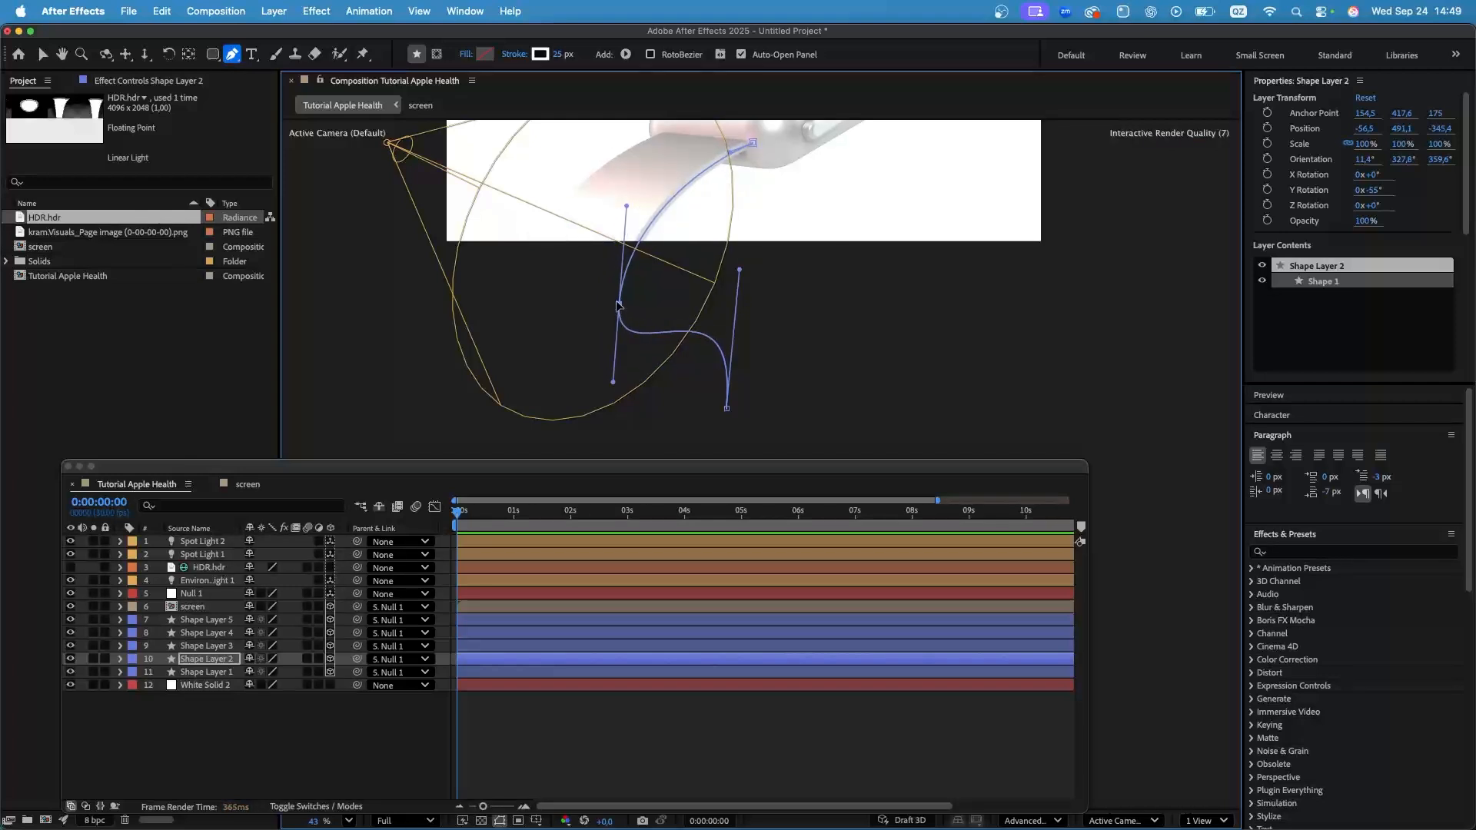
drag(627, 206, 589, 196)
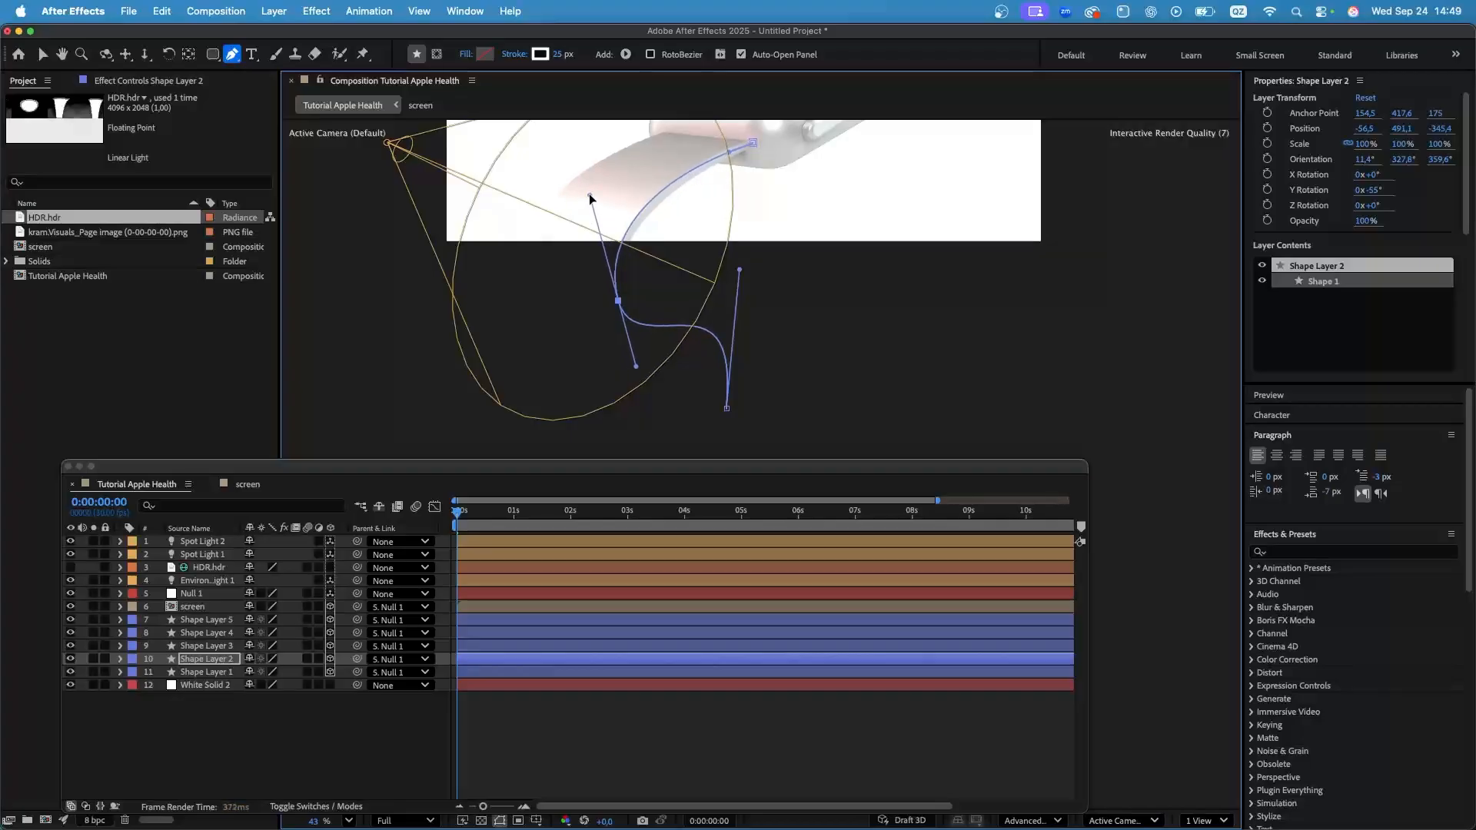
scroll(591, 199, down, 3)
scroll(602, 299, up, 4)
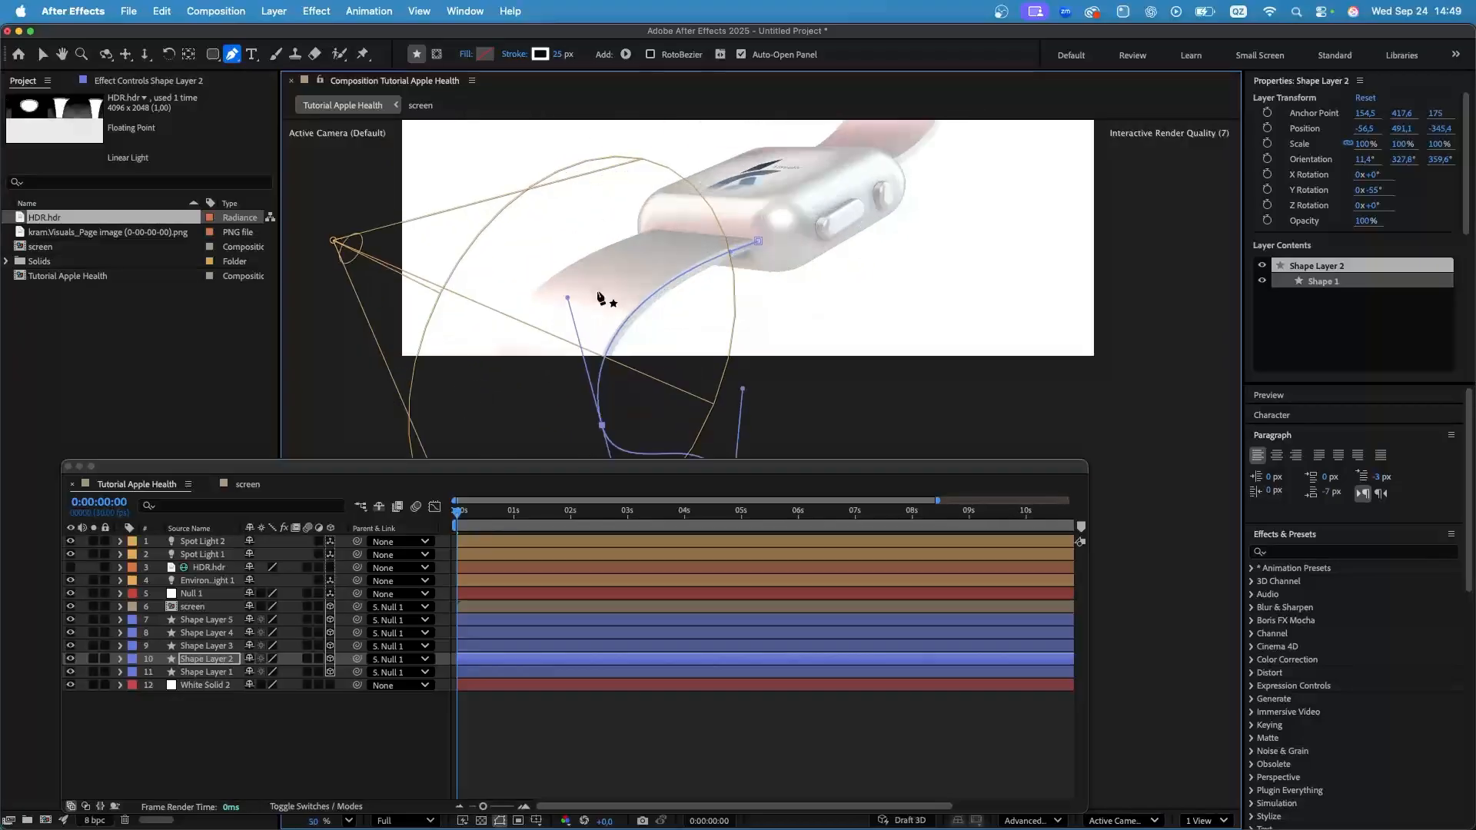
Review Spot Light 1's light settings, and compare the watch with Environment Light 1 hidden and shown again.
click(197, 542)
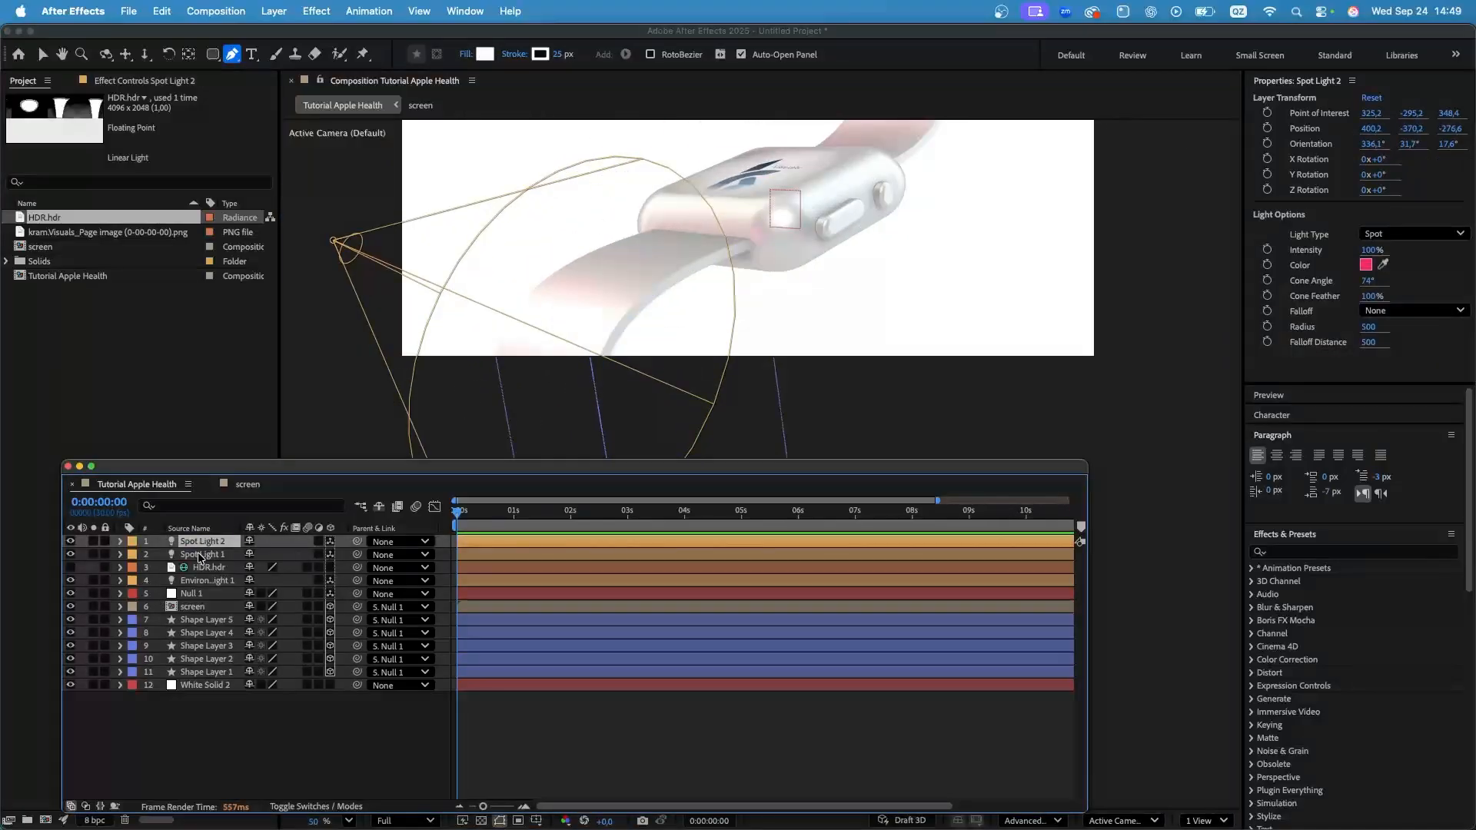
double_click(199, 557)
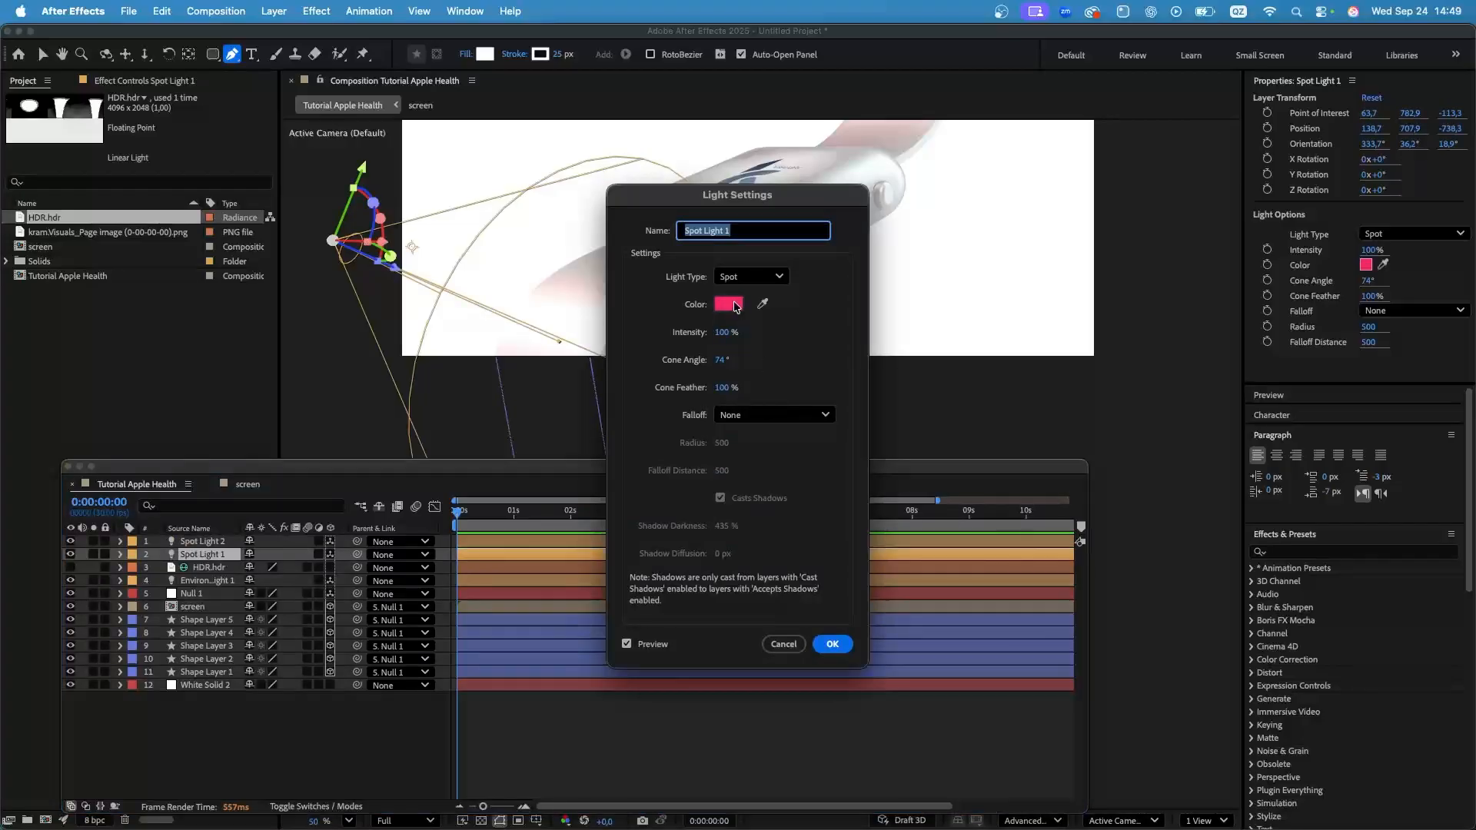
click(832, 644)
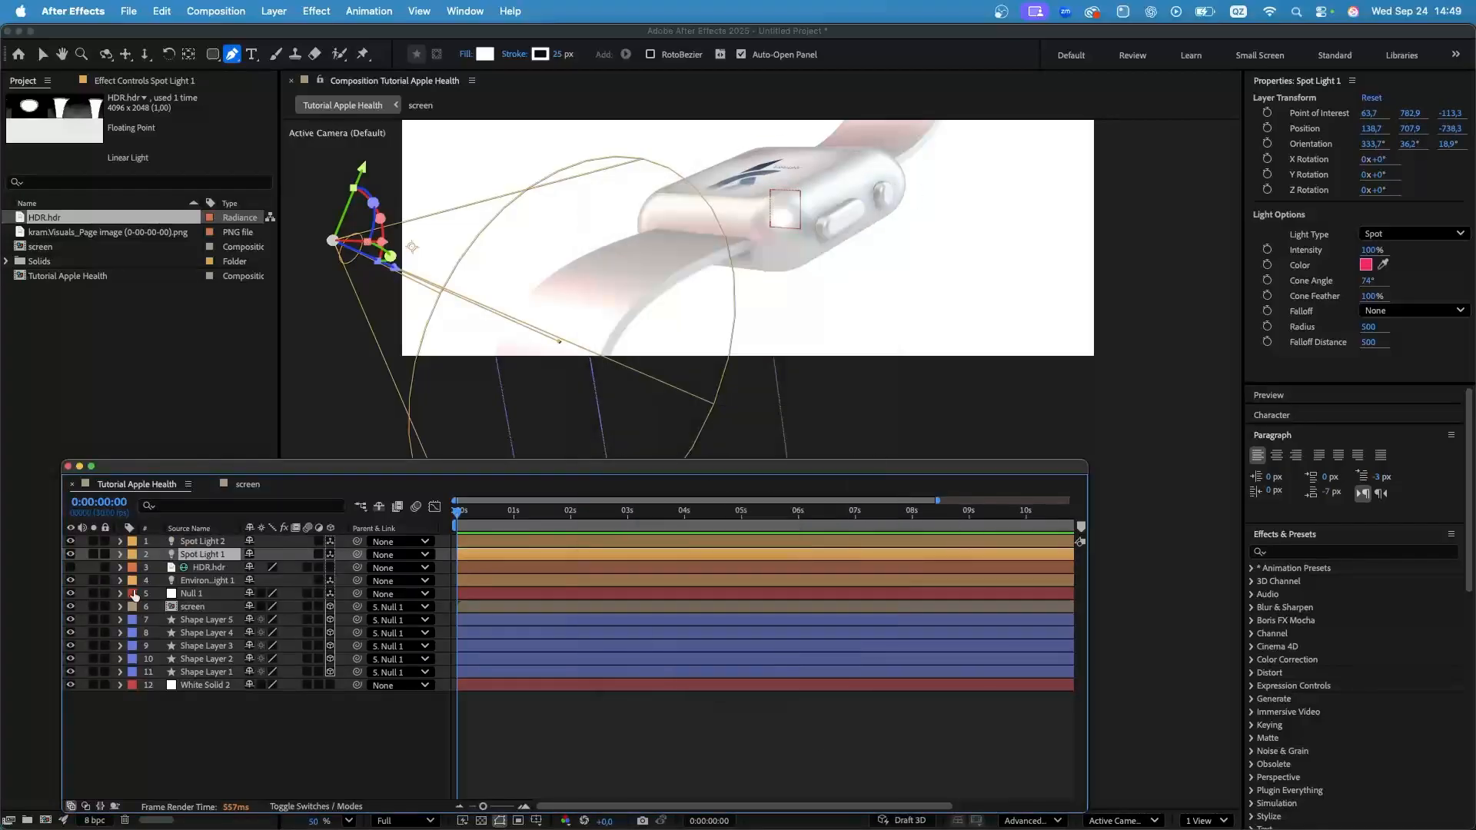
click(72, 581)
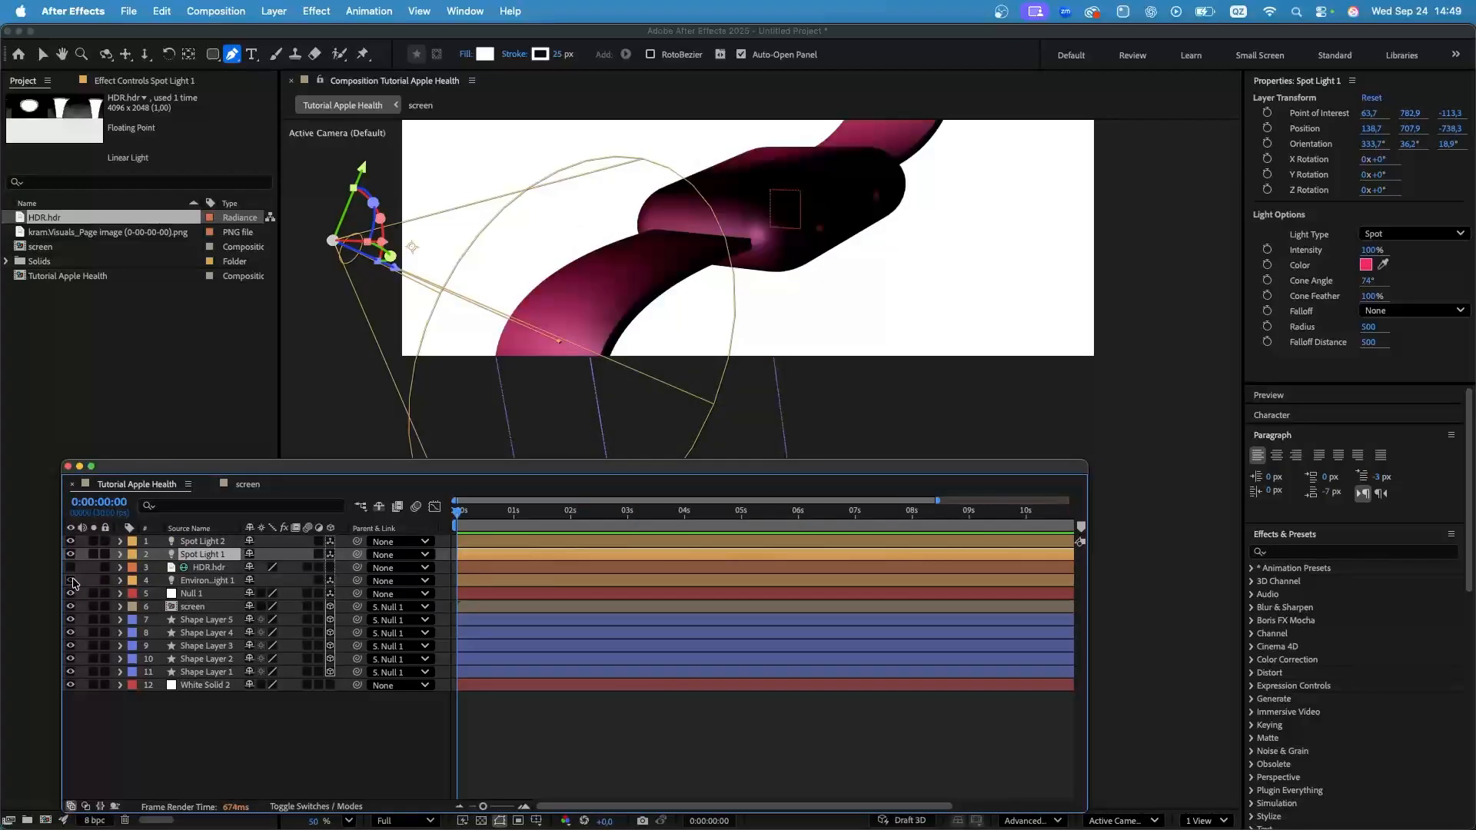
click(71, 581)
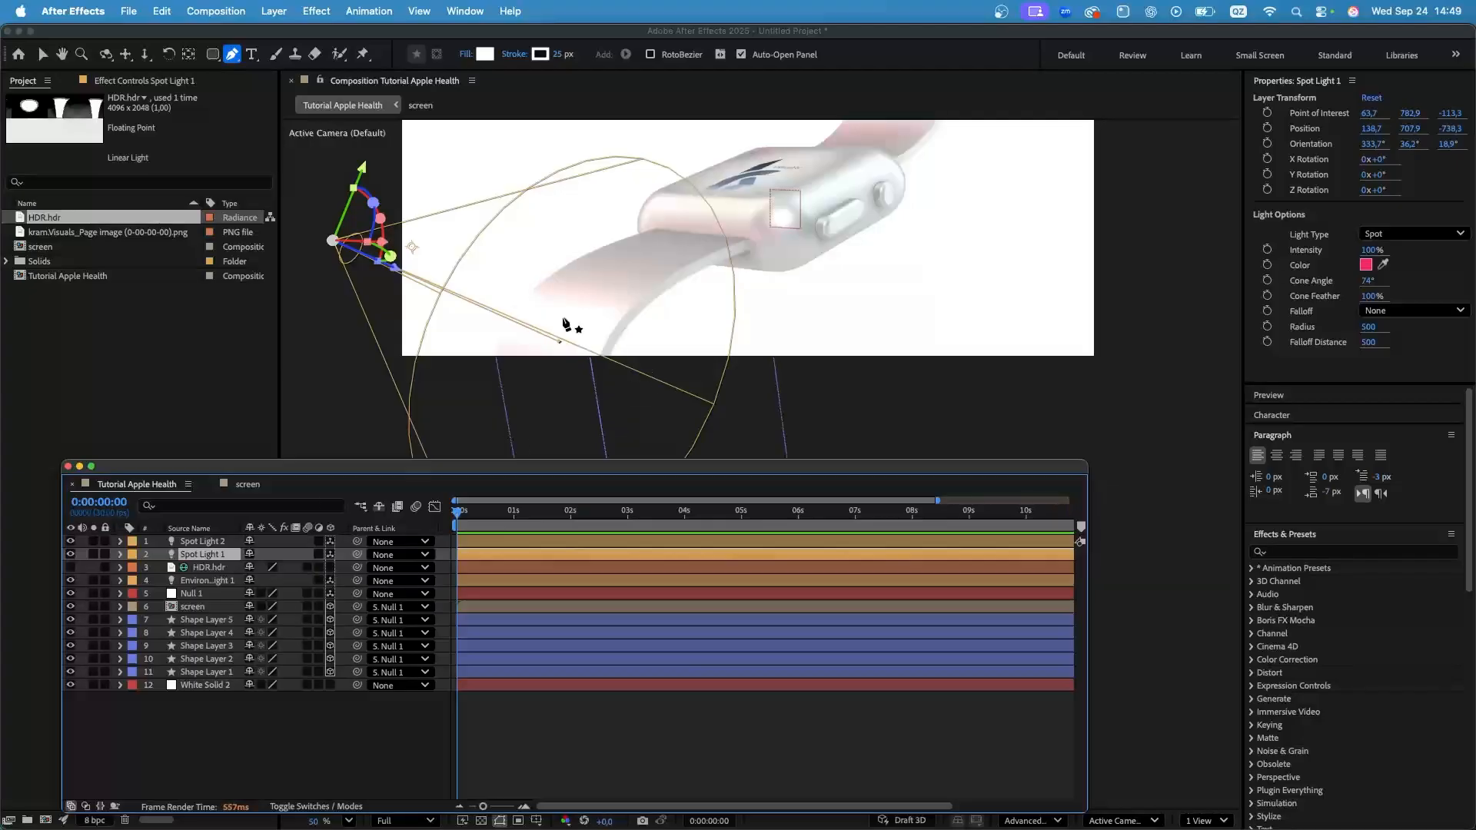
key(v)
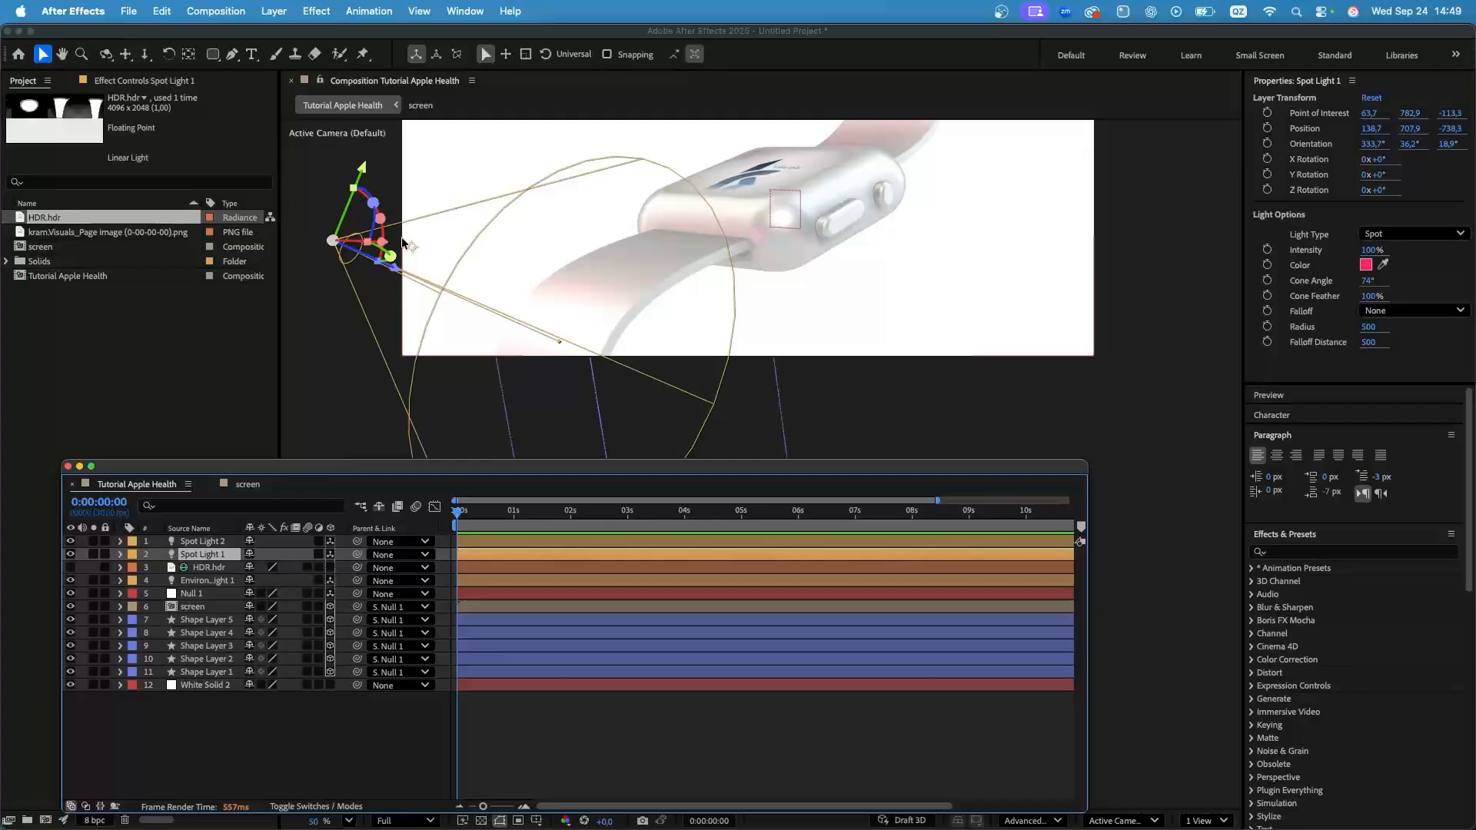
Move Spot Light 1 away from the watch to about -91, 508, -1075 and rotate it to about 329°, 26°, 22°.
drag(396, 265, 373, 266)
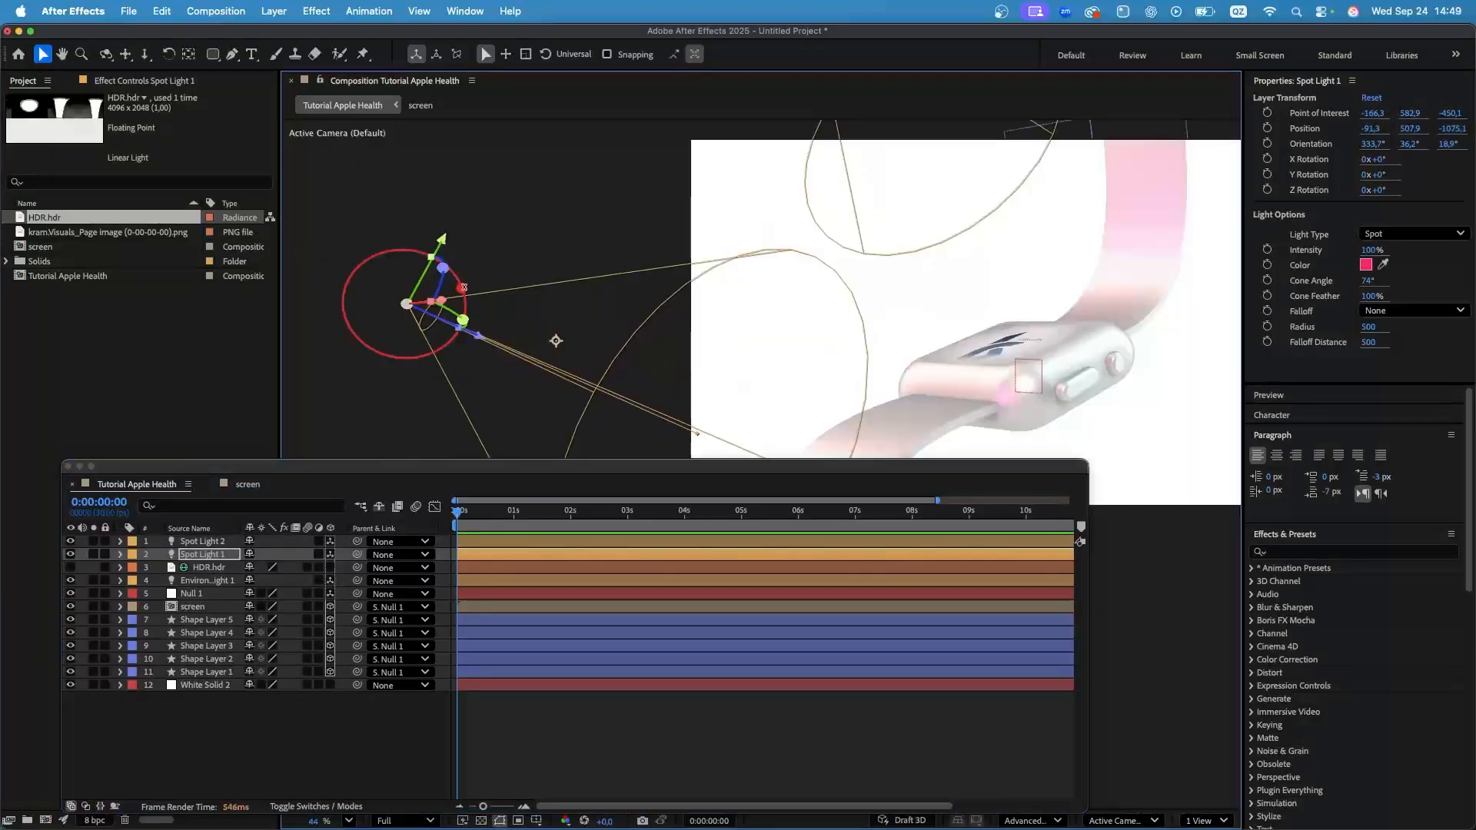
drag(465, 297, 464, 291)
scroll(972, 428, down, 10)
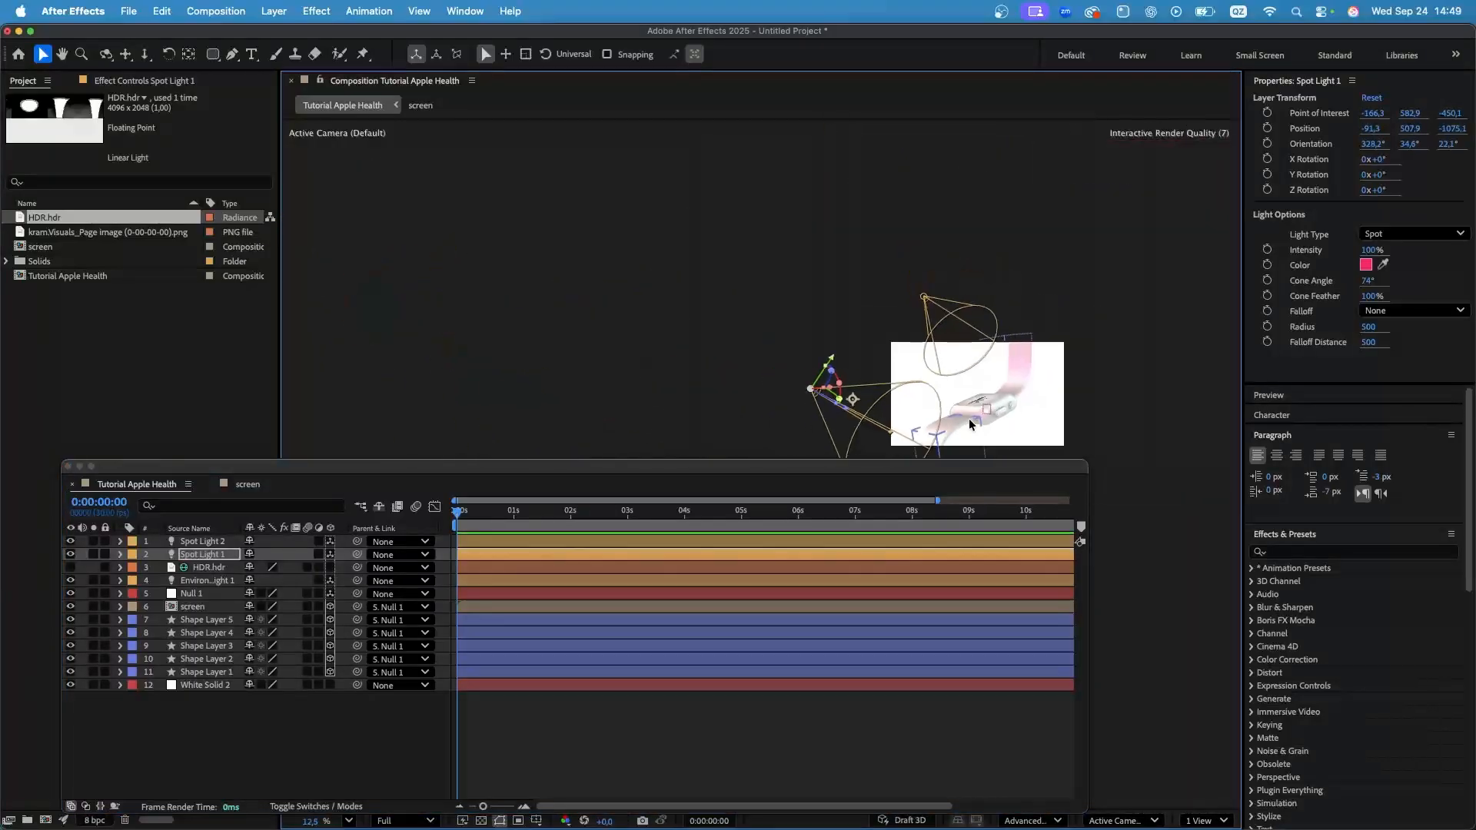
scroll(970, 429, up, 8)
scroll(946, 437, up, 3)
scroll(957, 427, down, 6)
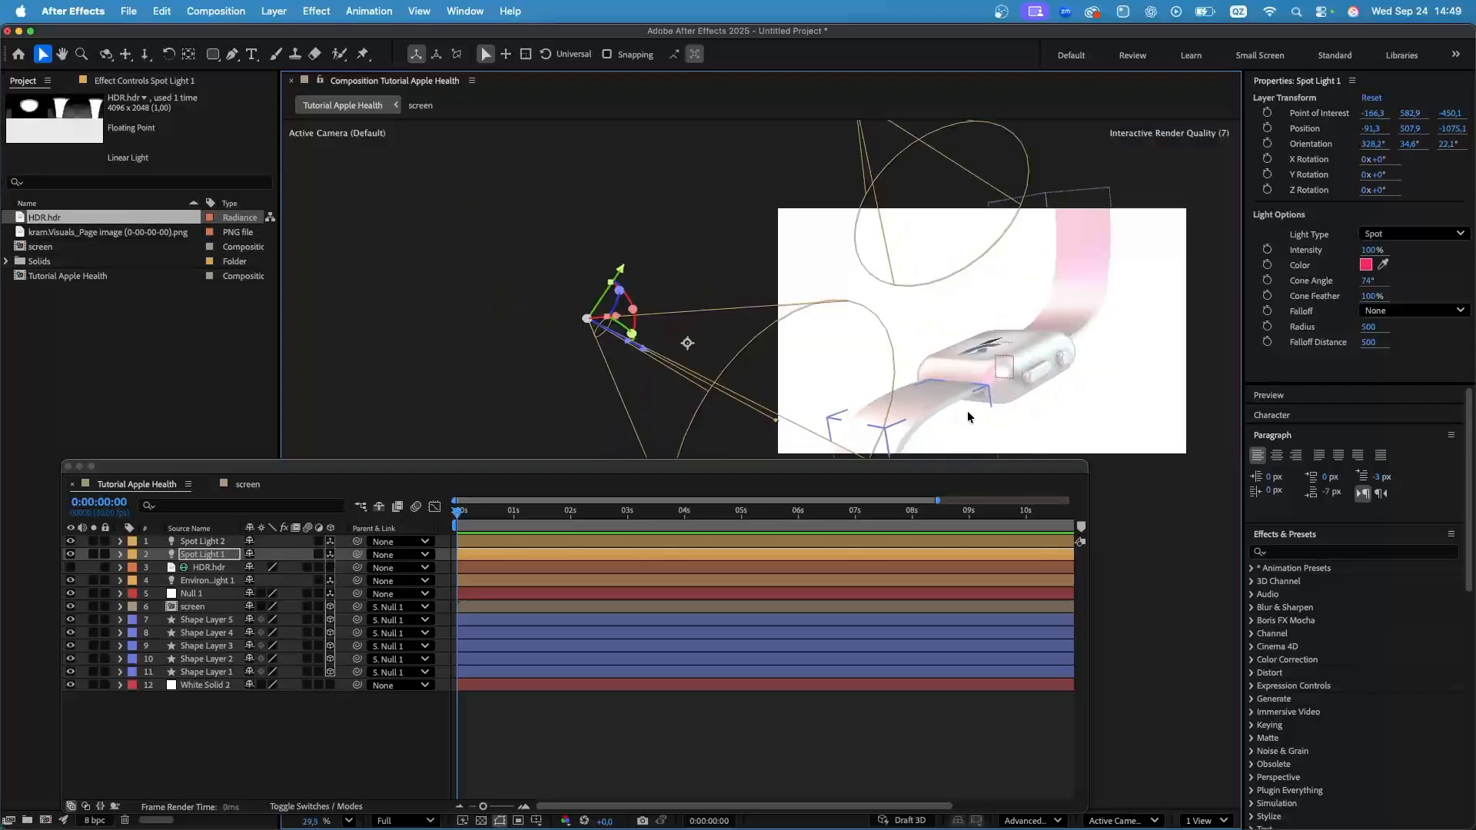
scroll(969, 412, up, 6)
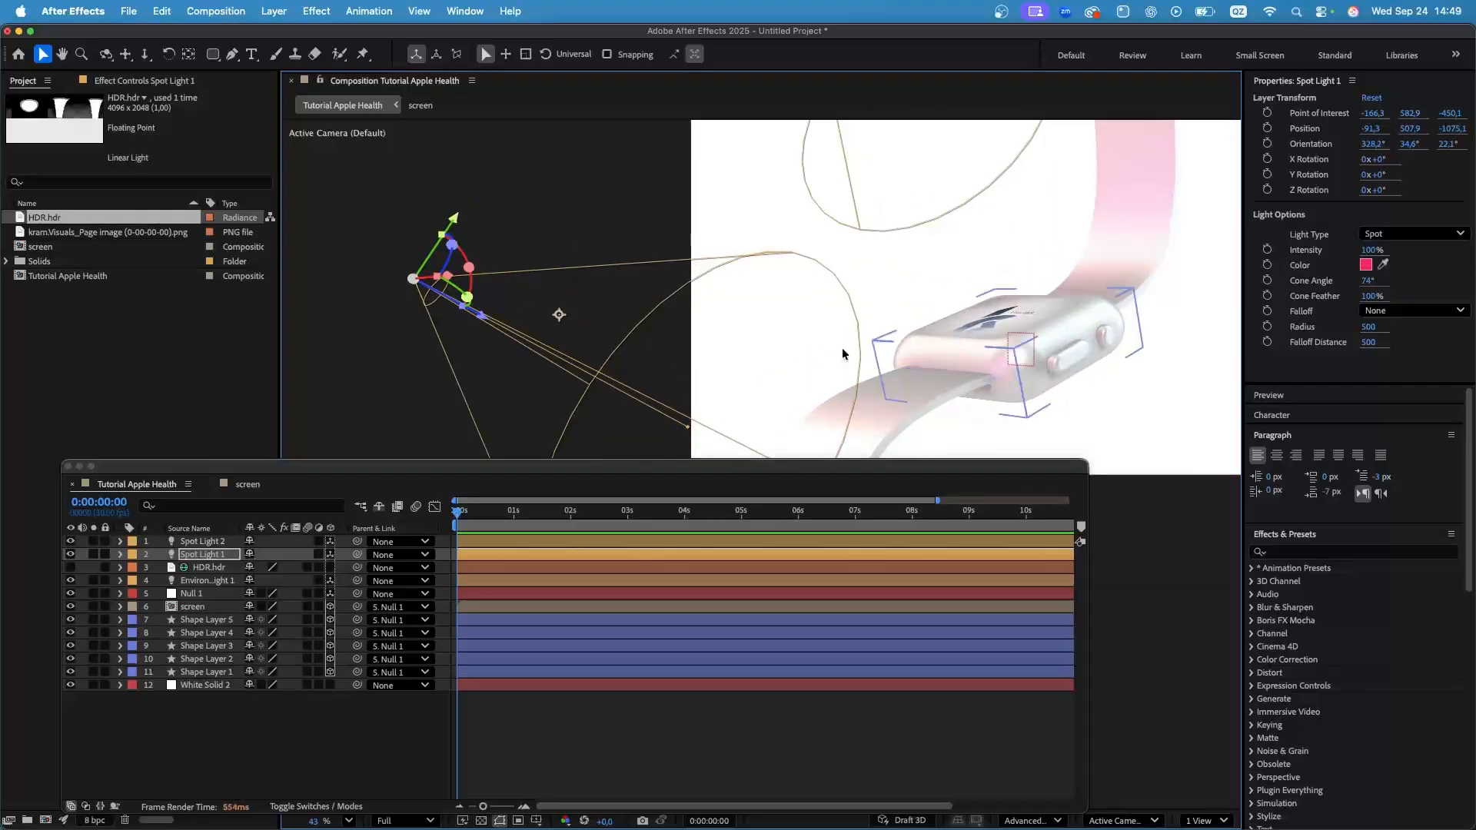
drag(467, 296, 466, 269)
scroll(817, 372, down, 3)
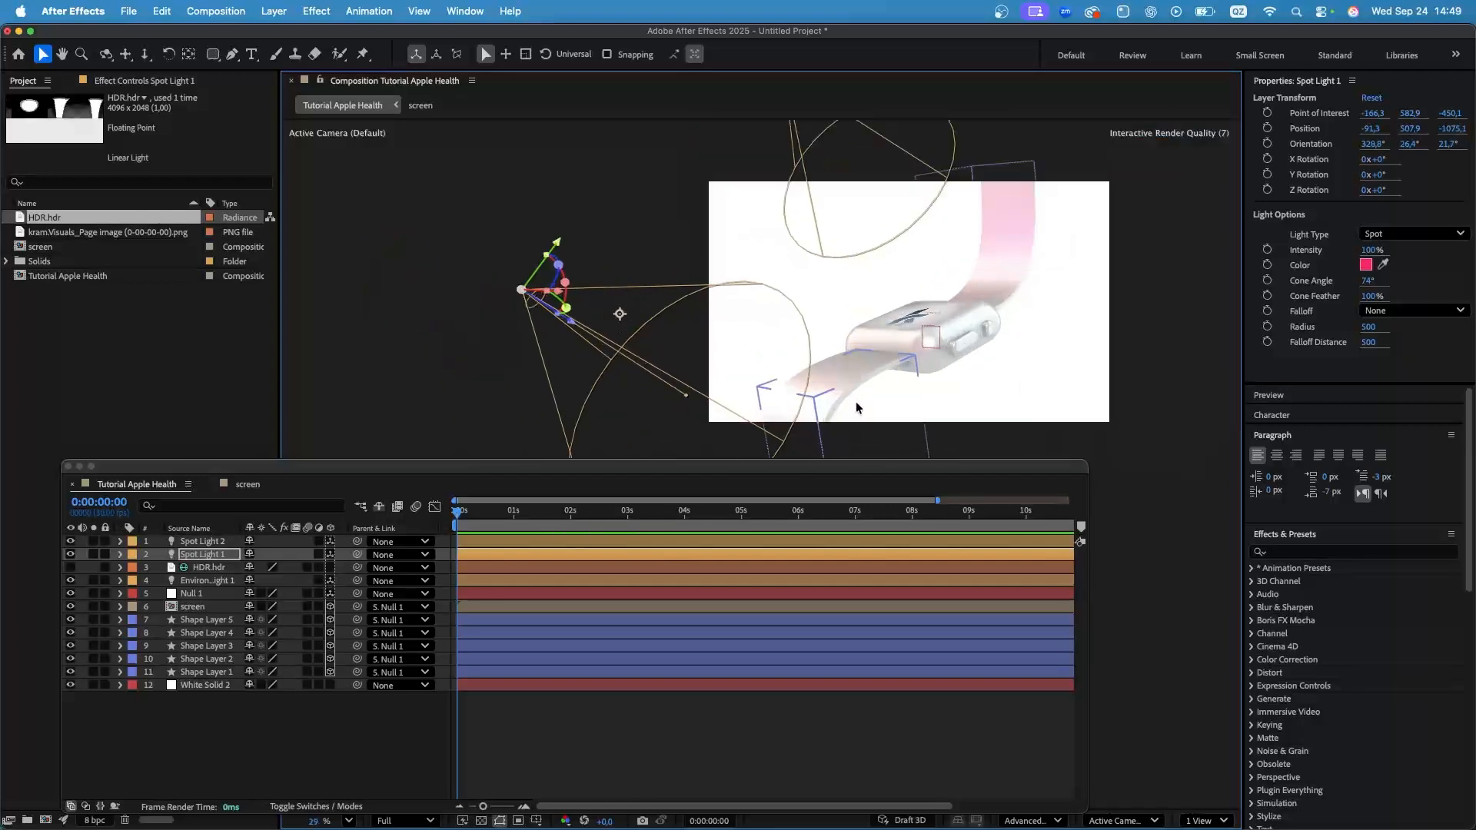
Show the composition in two views, orbit Custom View 1 to face the lower strap, and rotate Spot Light 1 to about 324°, 36°, 24°.
click(1206, 820)
click(1209, 750)
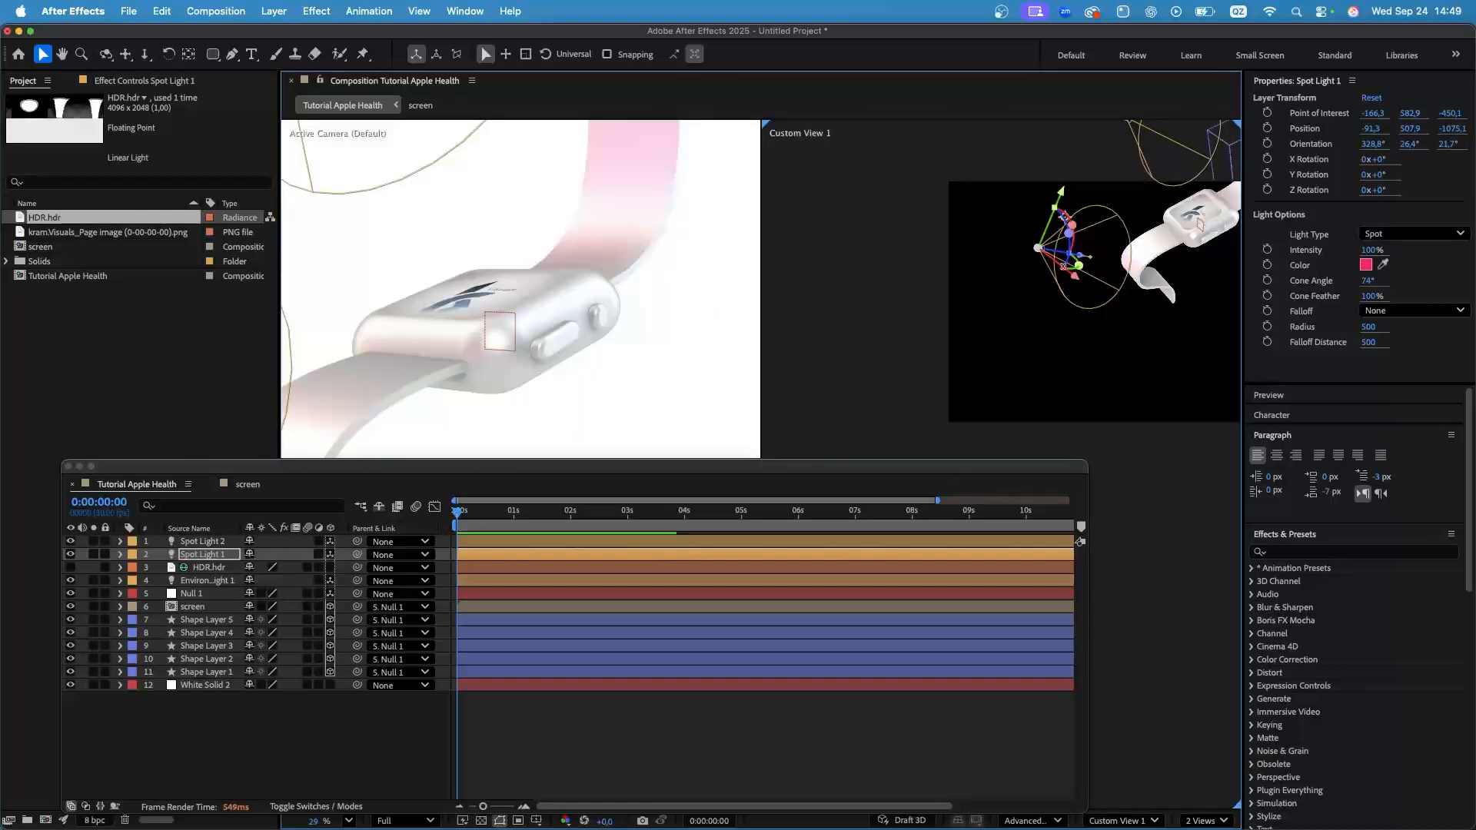
scroll(1090, 281, up, 4)
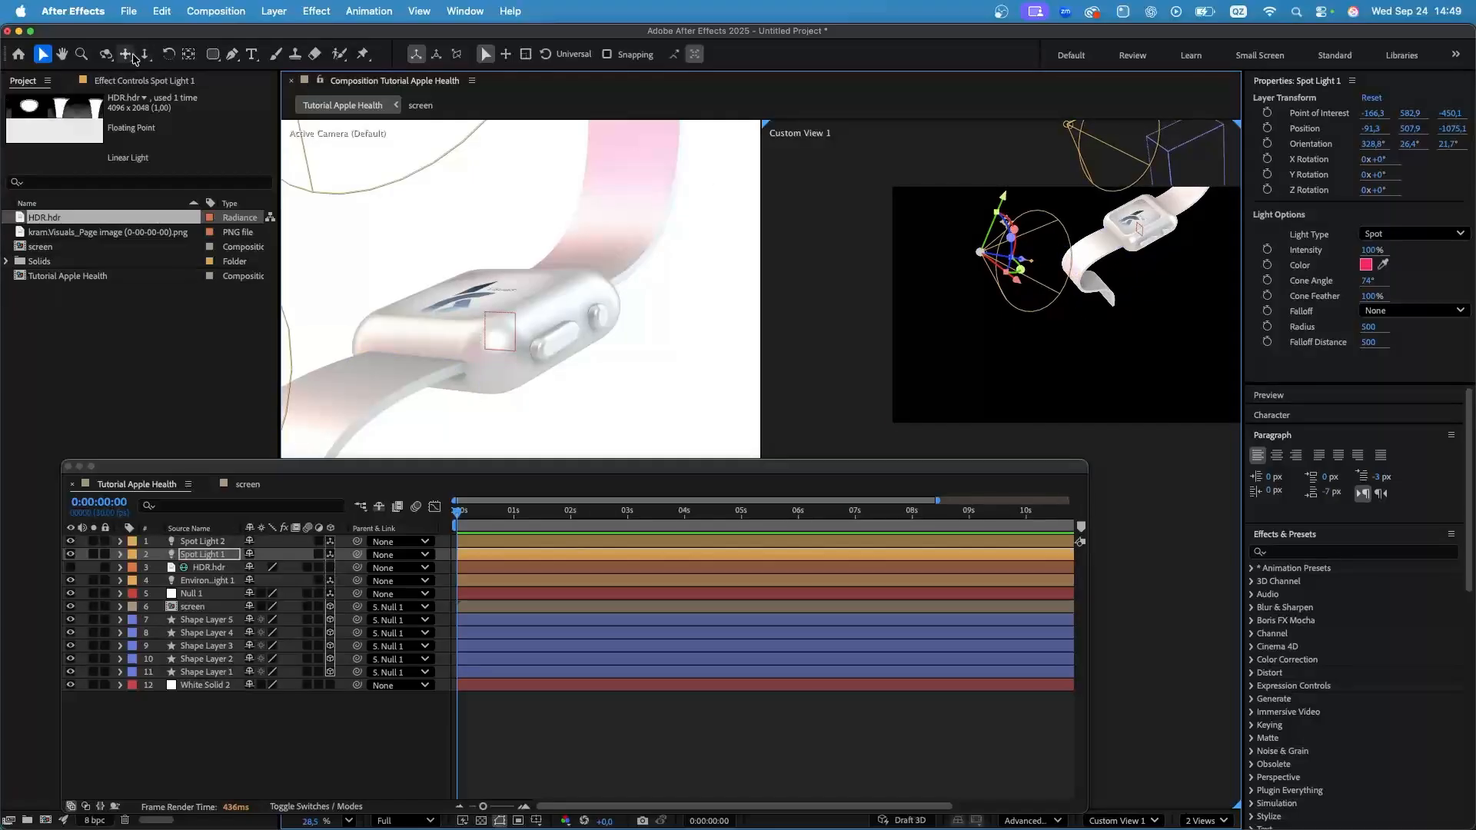
click(107, 54)
mouse_move(976, 341)
mouse_down()
mouse_move(1031, 316)
mouse_move(975, 311)
mouse_move(971, 330)
mouse_up()
key(v)
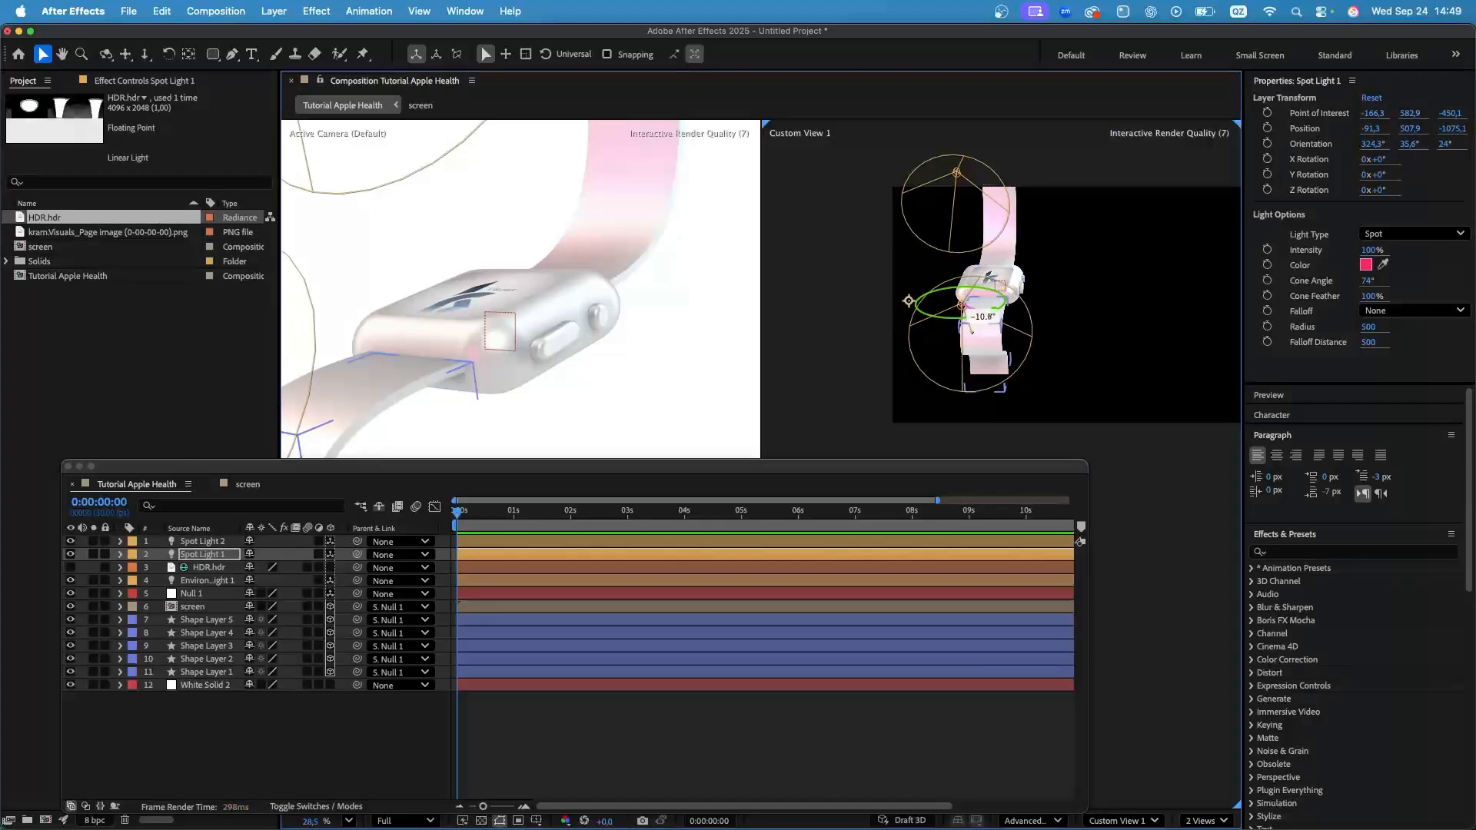
Shift Spot Light 1 up and sideways over the lower strap to a position of about -35, 475, -1091.
scroll(980, 346, up, 5)
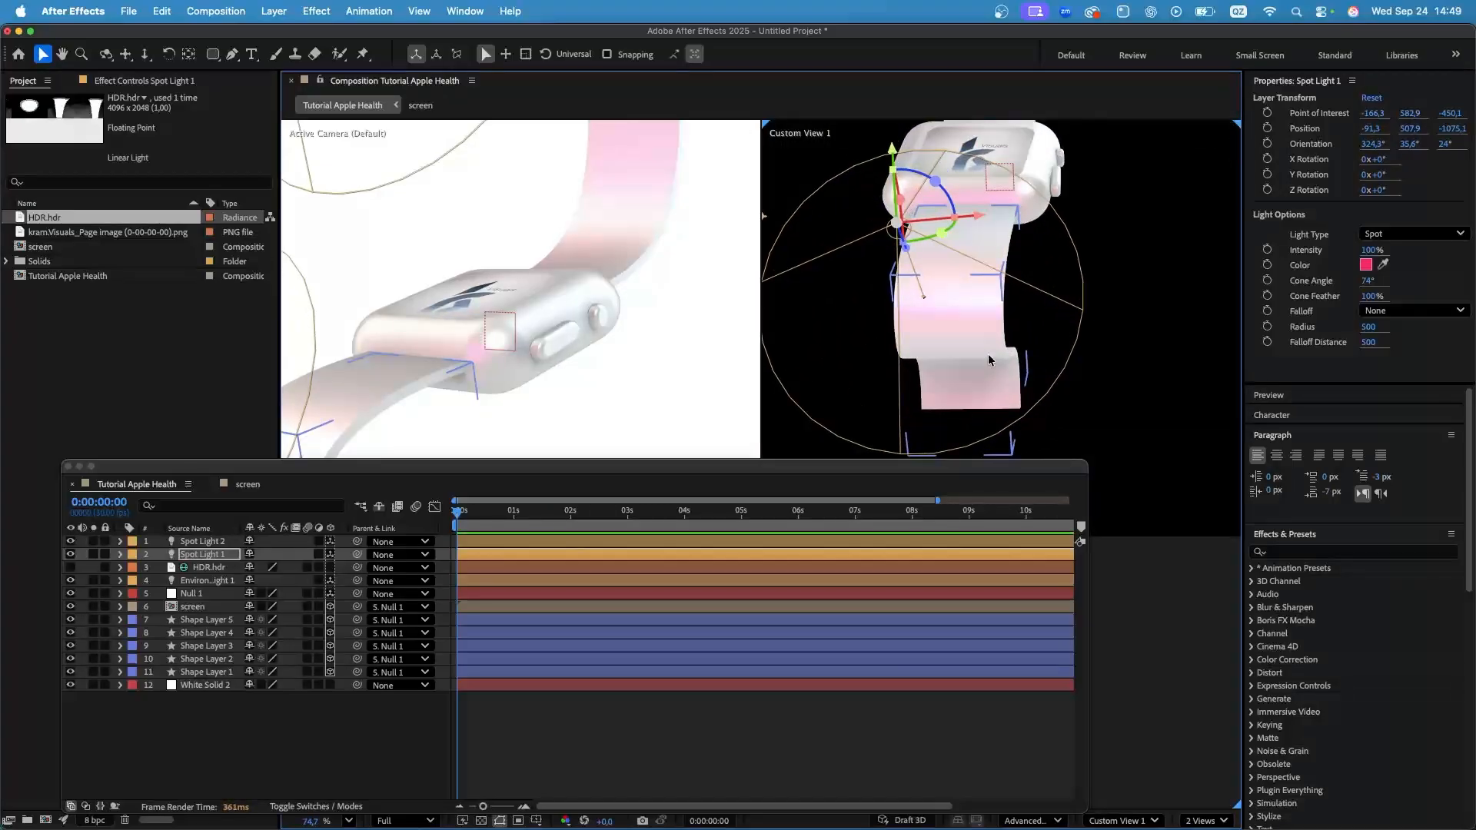
scroll(990, 360, down, 2)
scroll(355, 420, down, 10)
scroll(285, 428, up, 5)
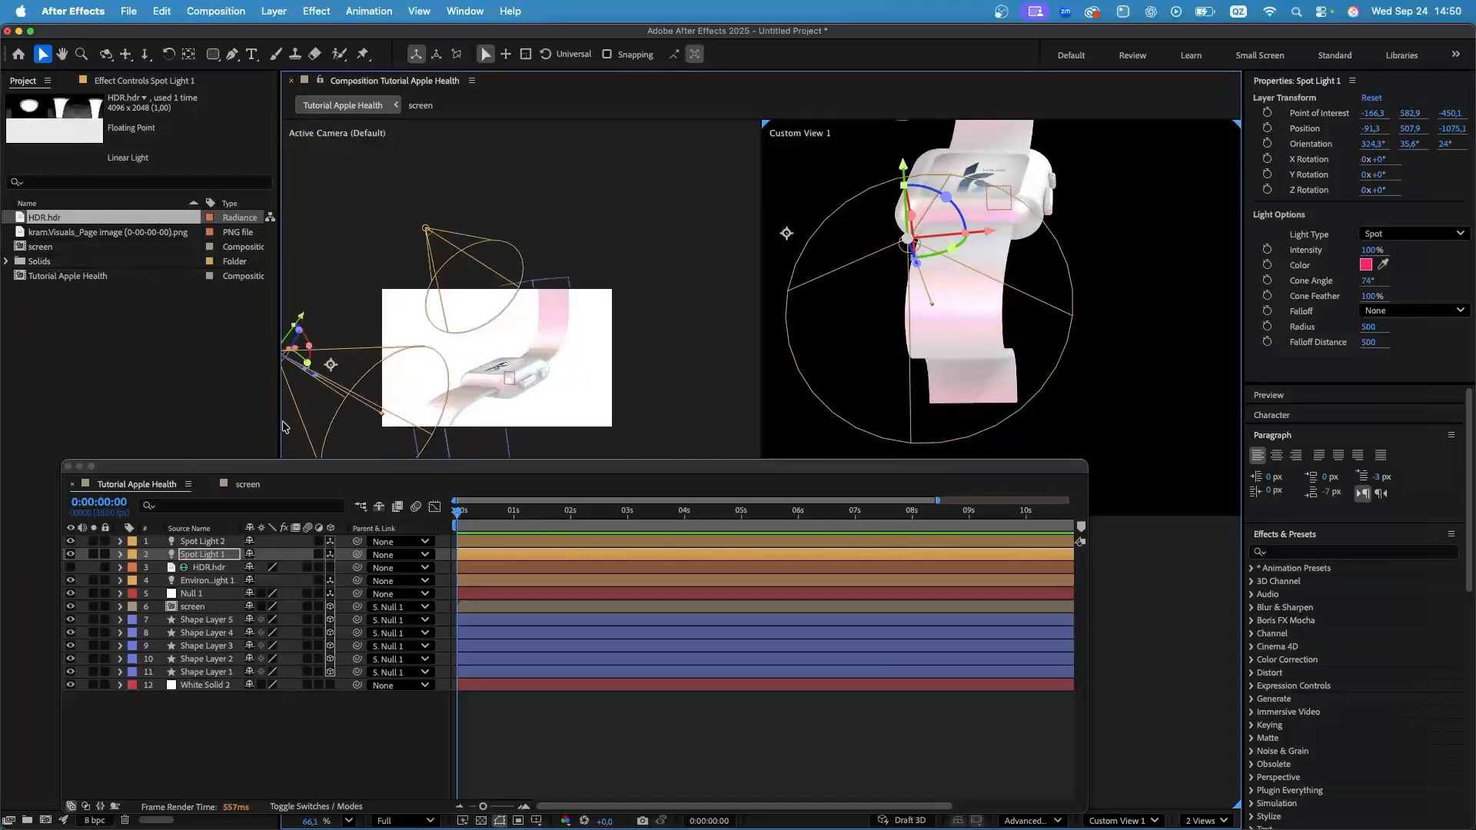
scroll(315, 411, up, 3)
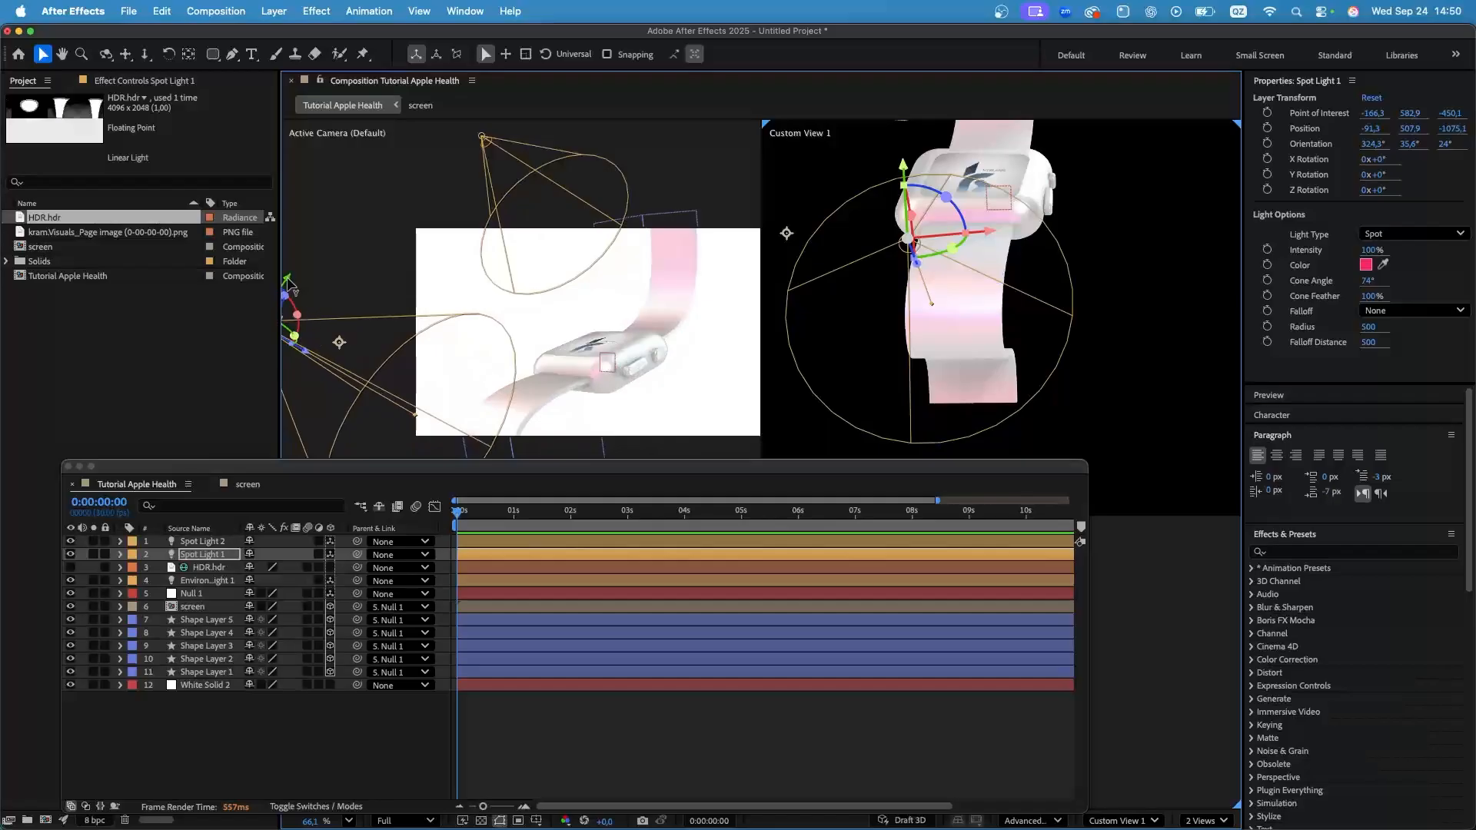
drag(287, 280, 305, 271)
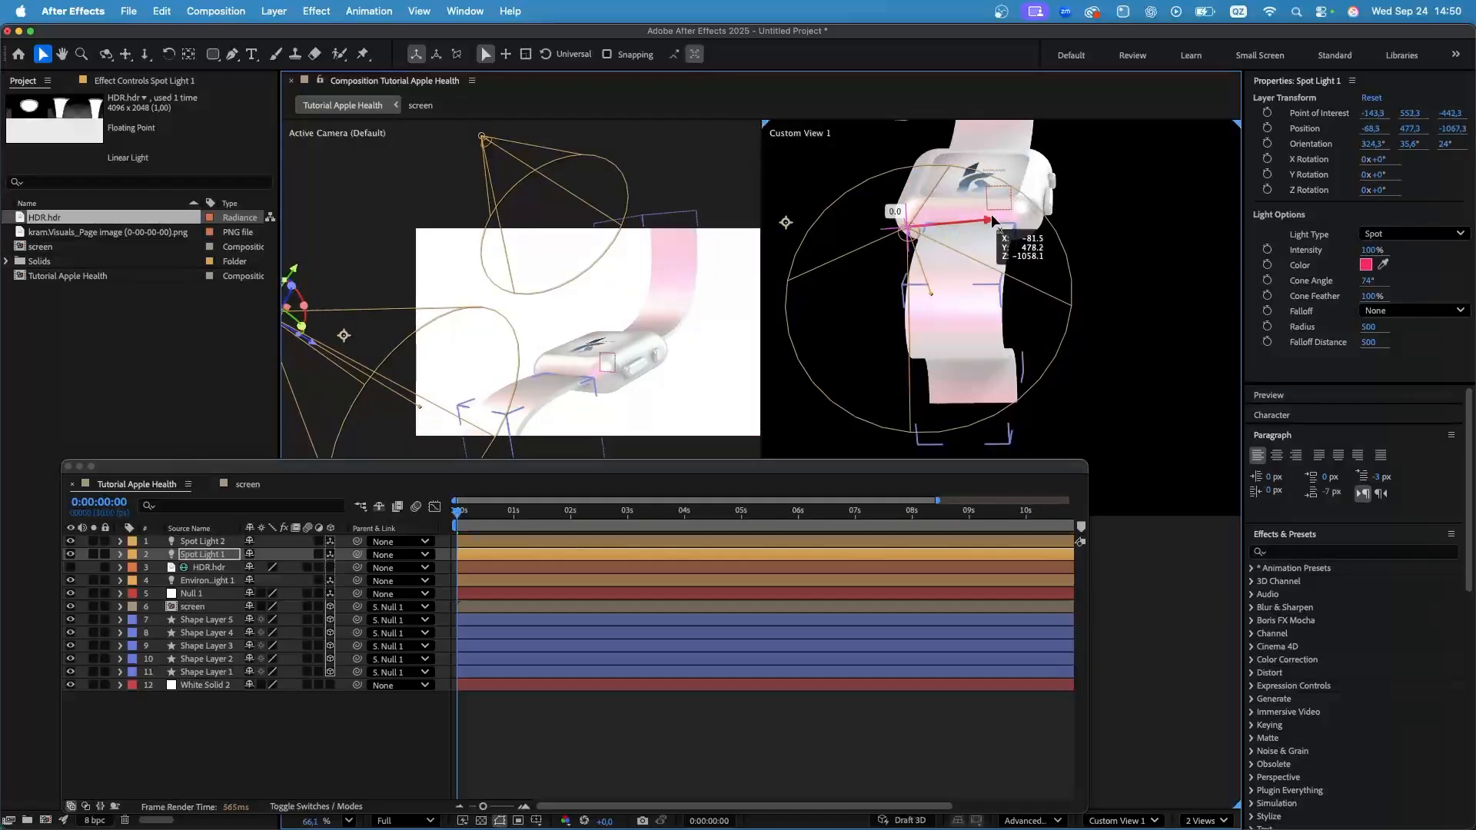
drag(980, 224, 994, 225)
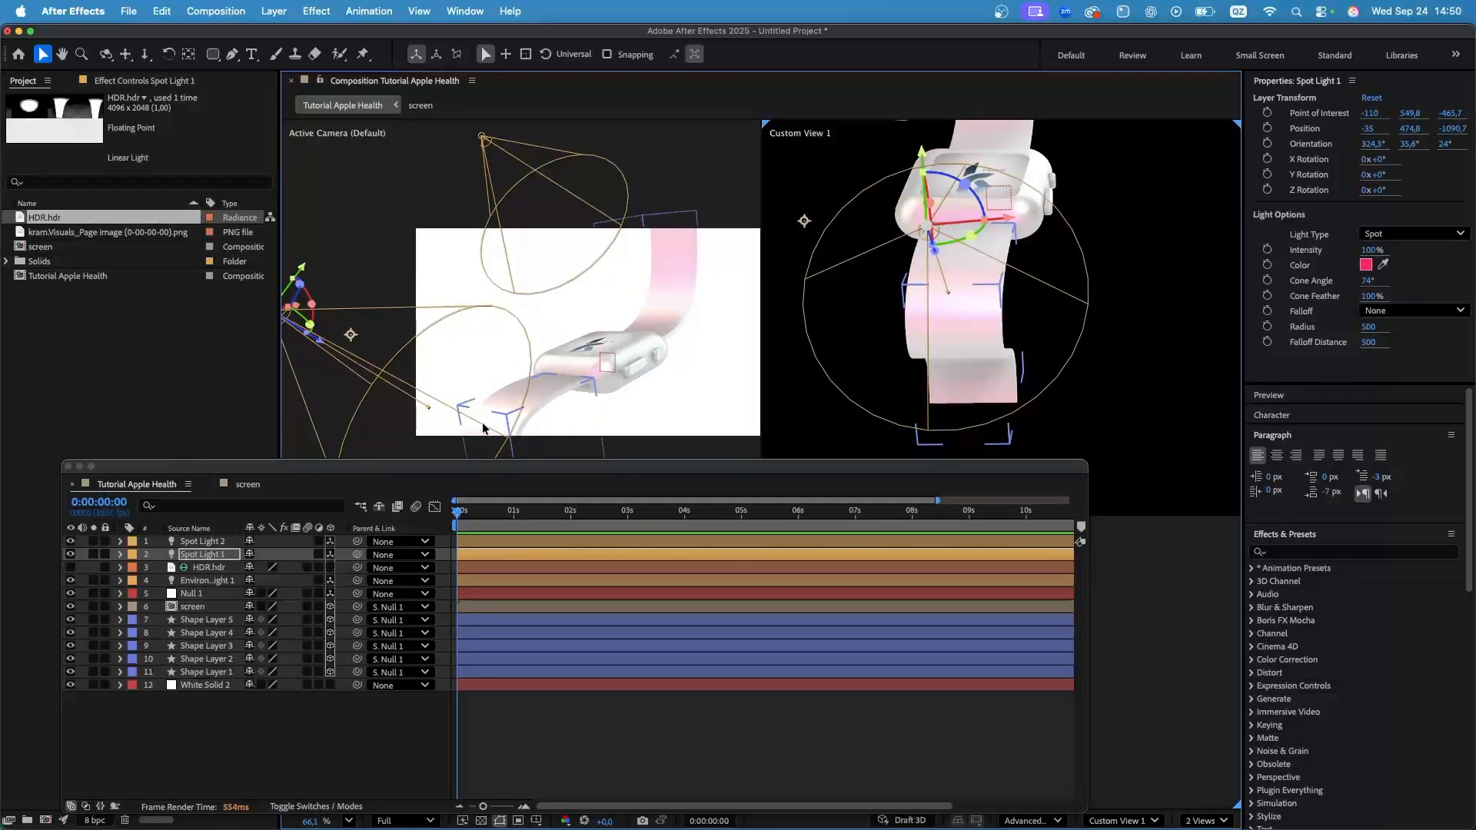
Check the pink light on the lower strap and return the composition to a single Active Camera view.
scroll(507, 423, up, 5)
click(1201, 820)
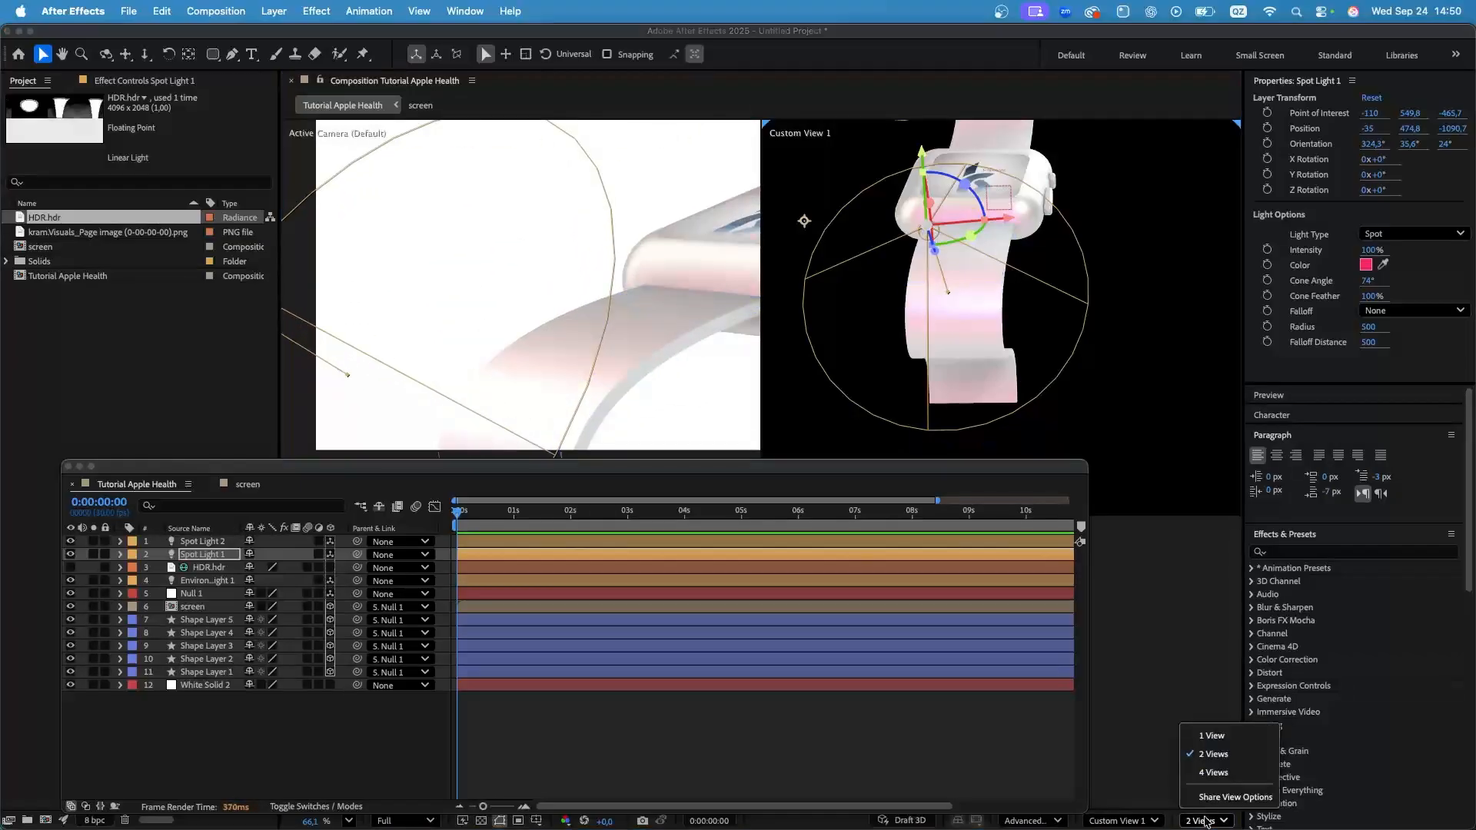
click(1215, 734)
scroll(974, 375, down, 5)
scroll(974, 375, up, 4)
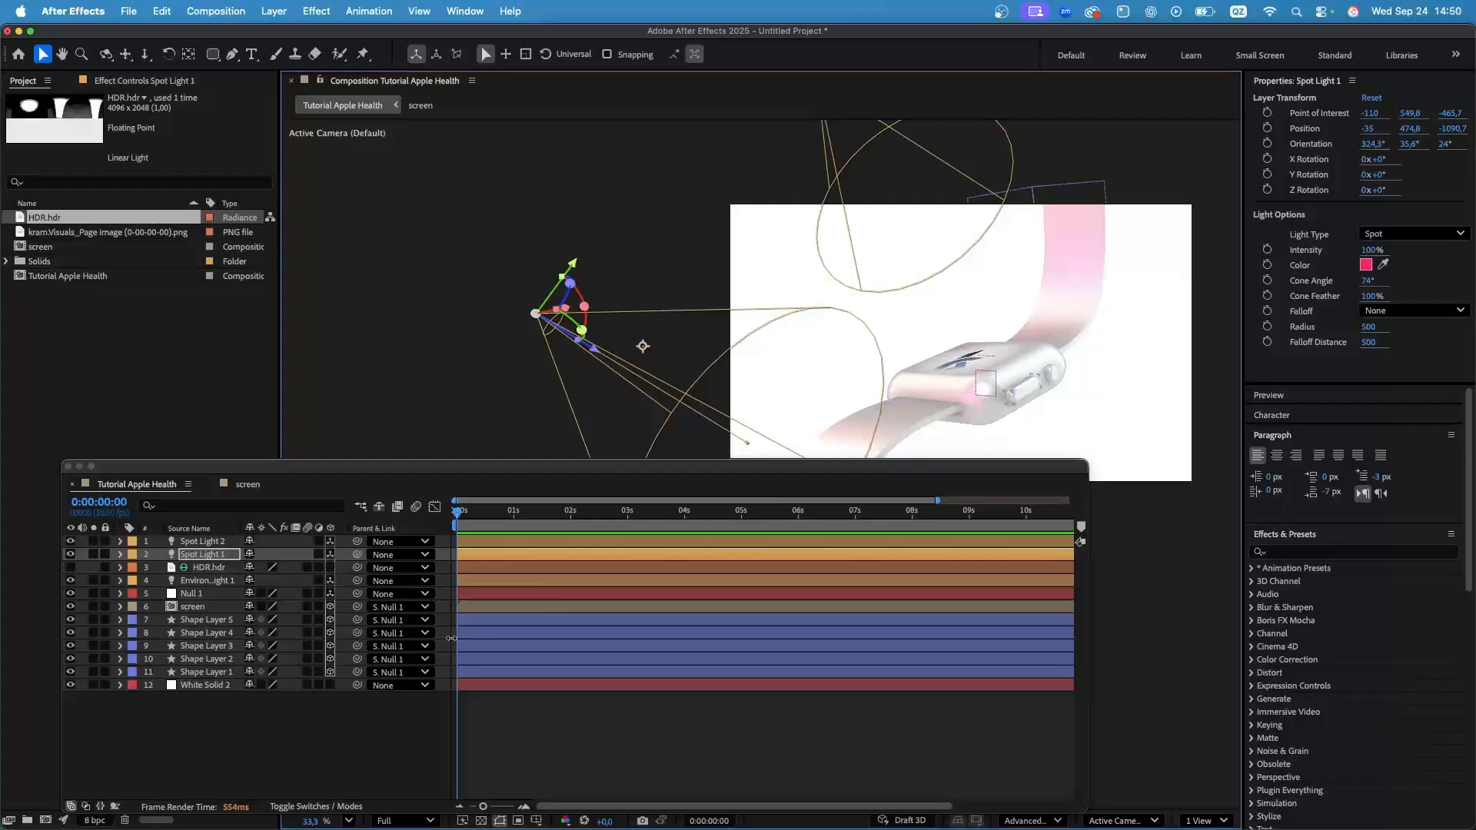
Try rotating Null 1 to 22° around Y to test the lighting, and reset its Y rotation to 0°.
click(341, 751)
click(198, 594)
key(r)
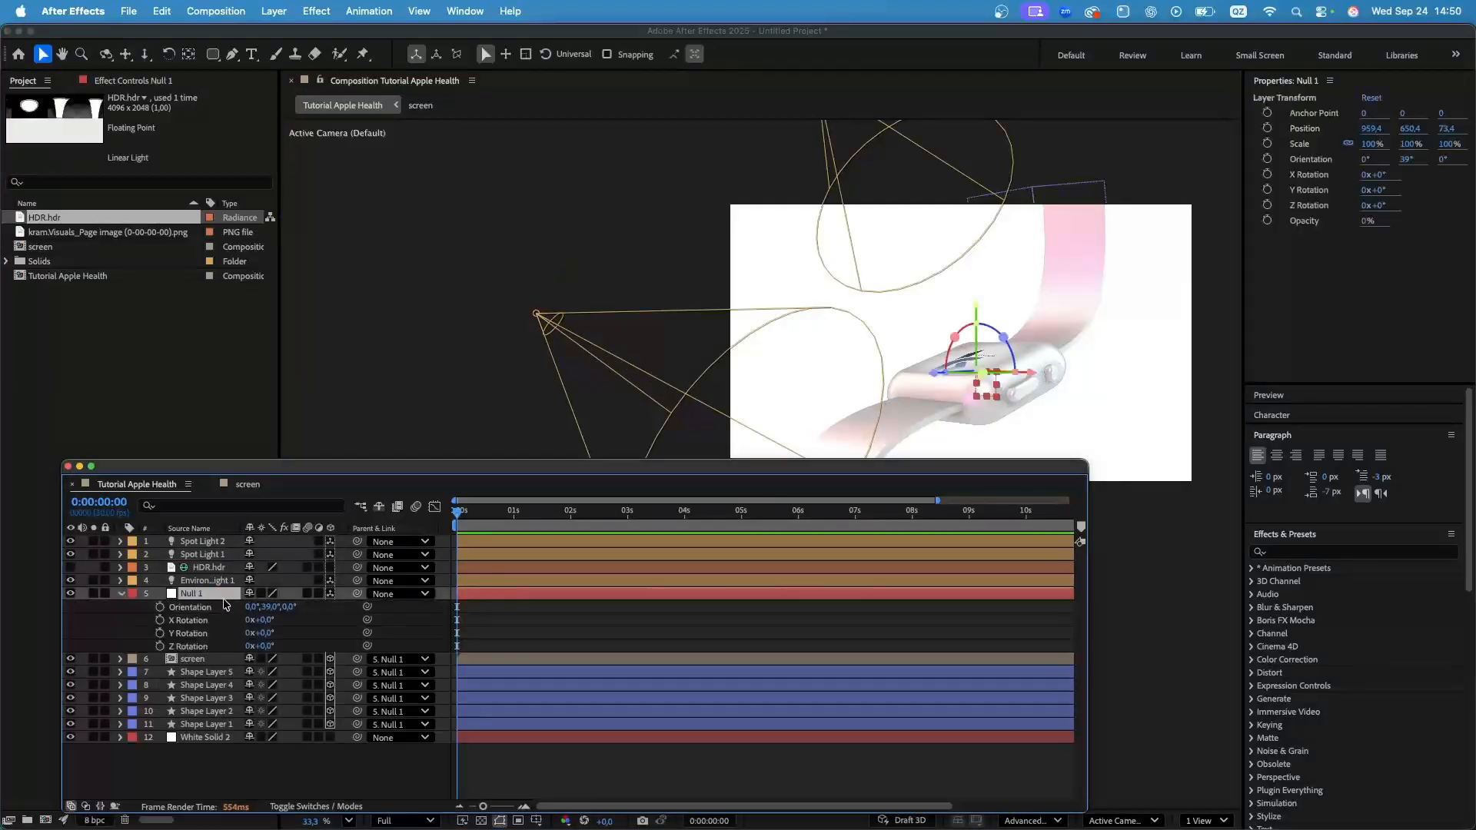
drag(264, 633, 932, 486)
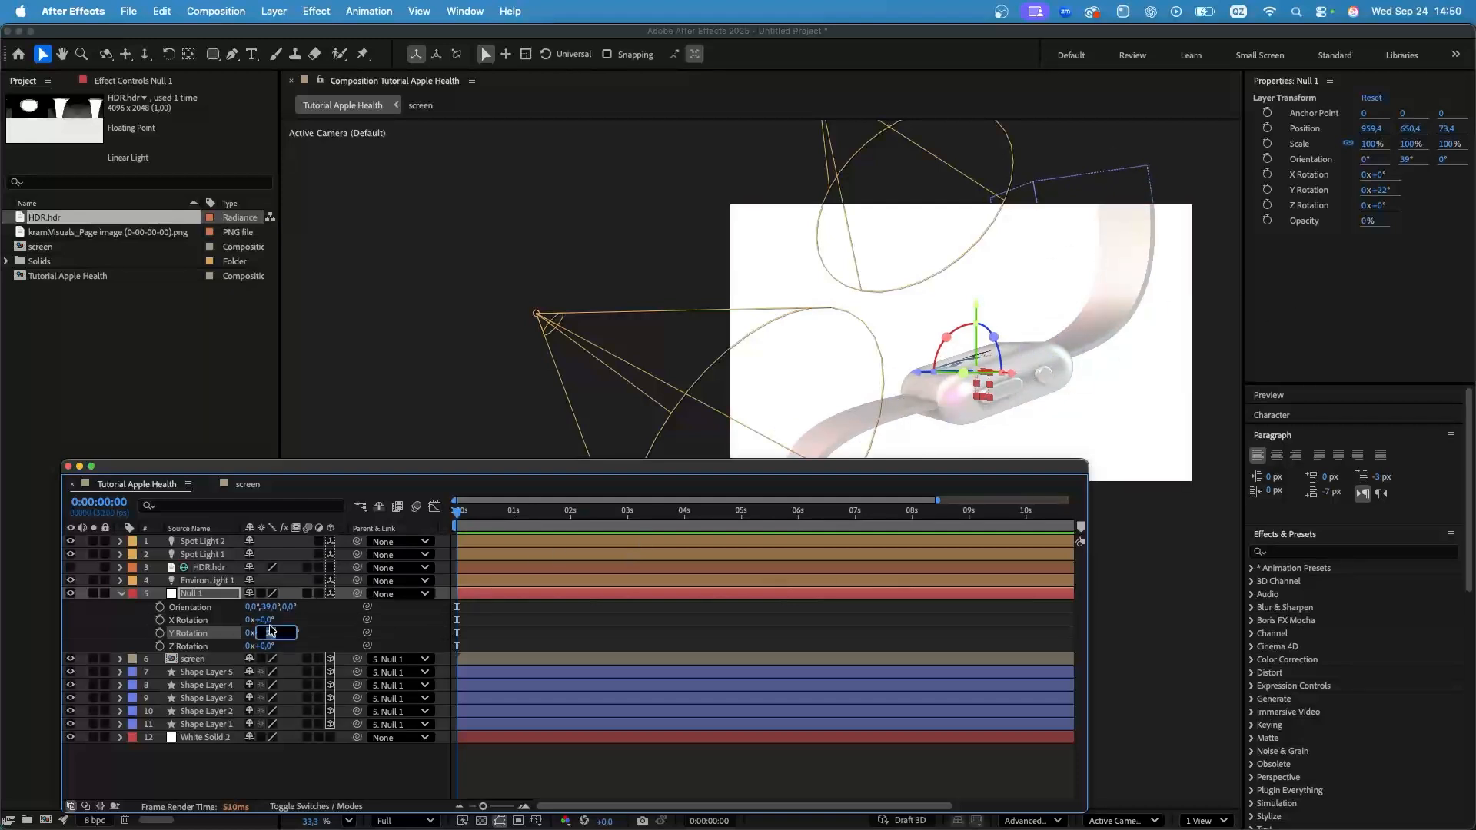
text(0)
key(Return)
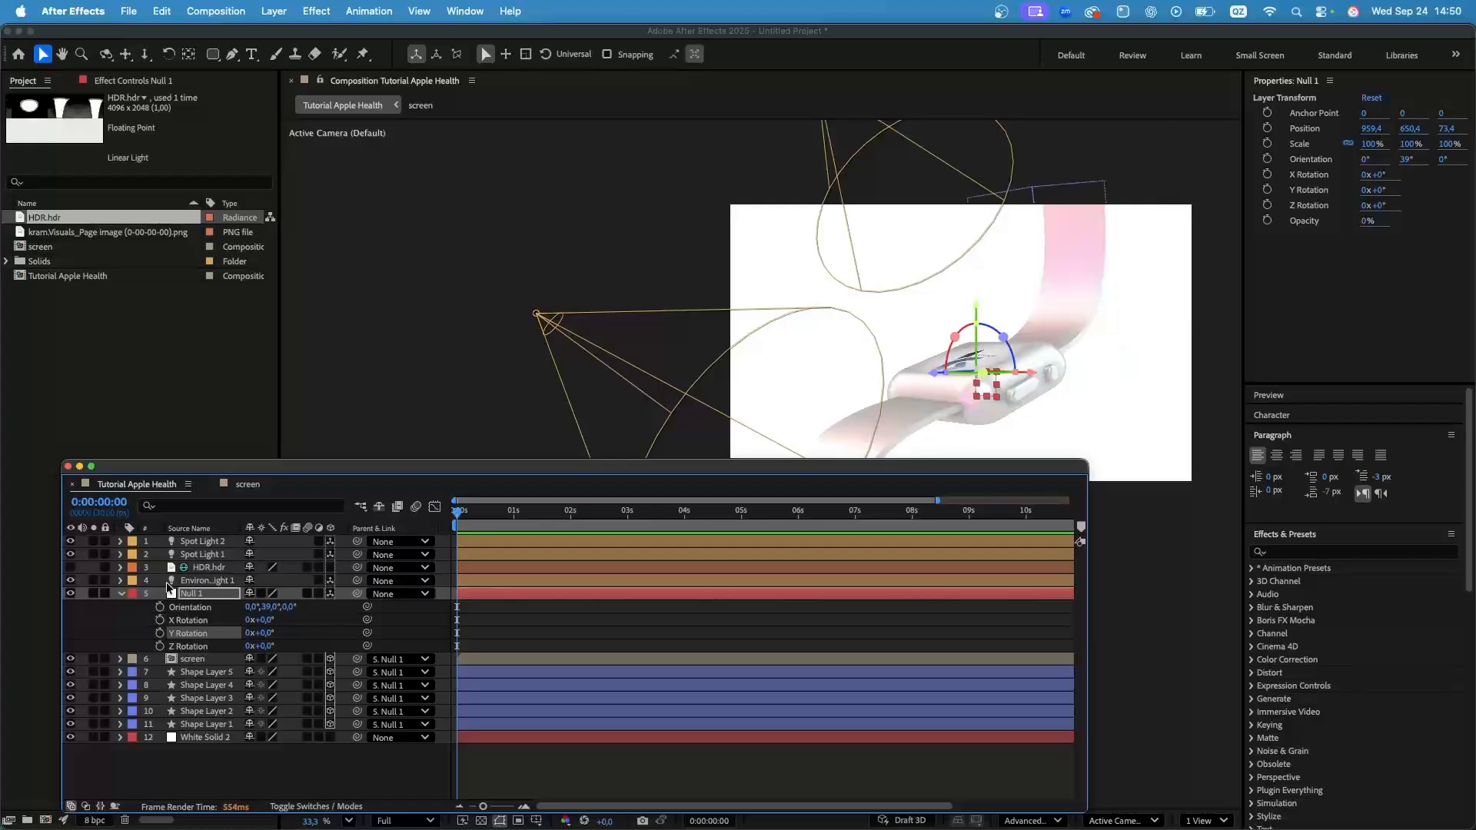
click(120, 593)
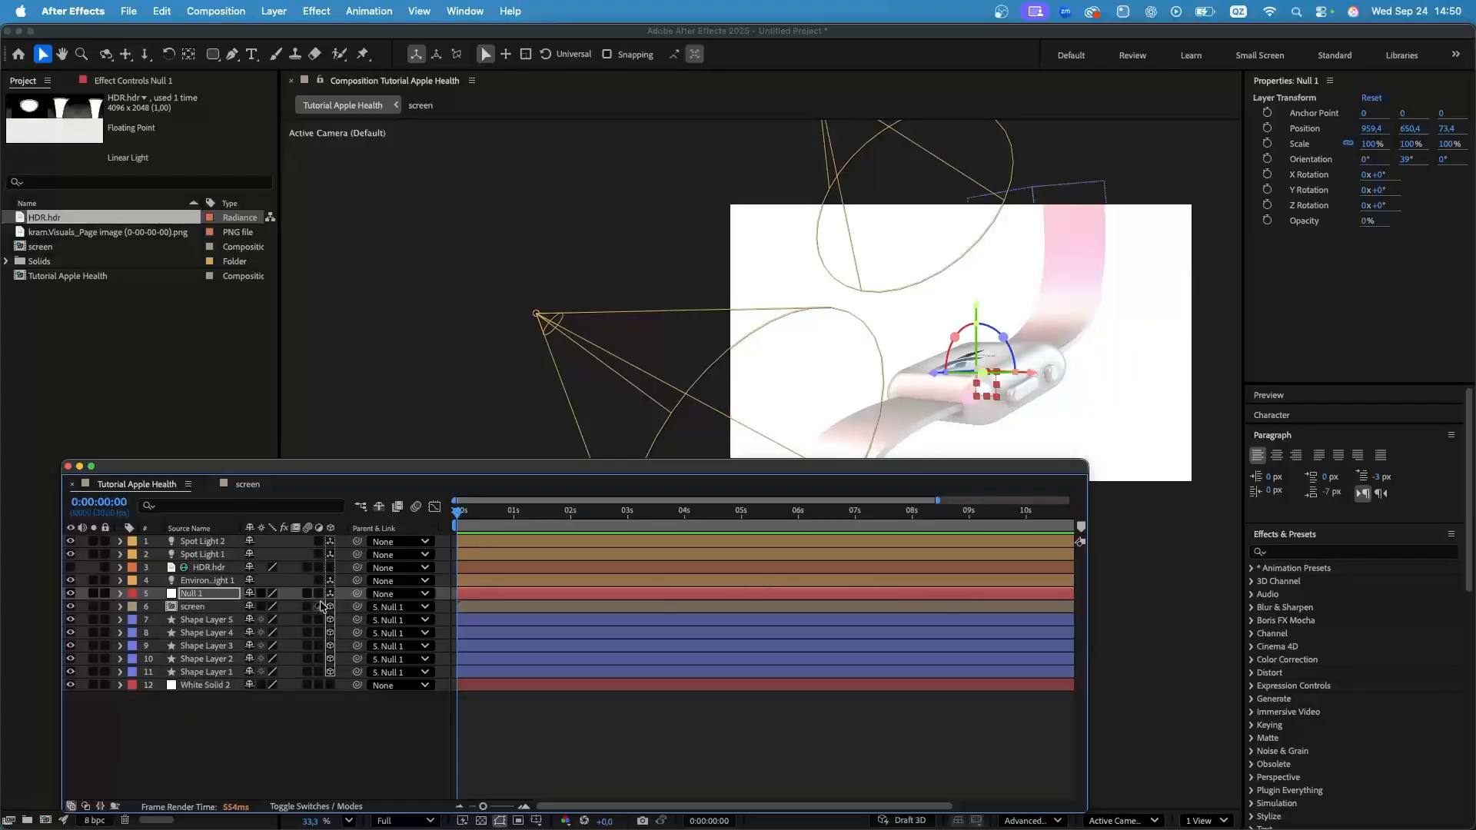
Parent Spot Light 1 and Spot Light 2 to Null 1, and move Null 1 to the top of the layer stack.
click(180, 542)
shift+click(178, 551)
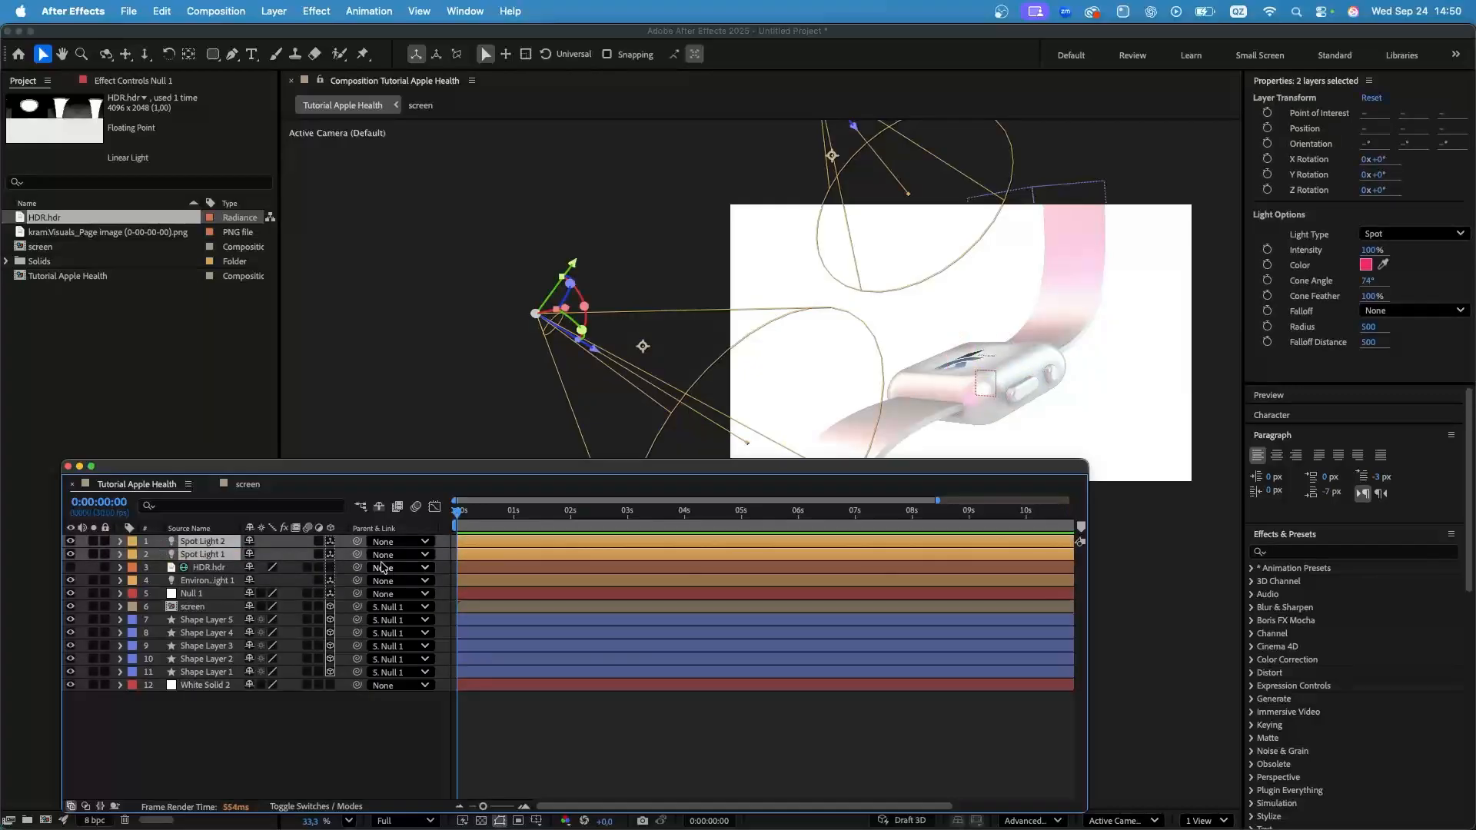
drag(355, 559, 218, 539)
click(204, 597)
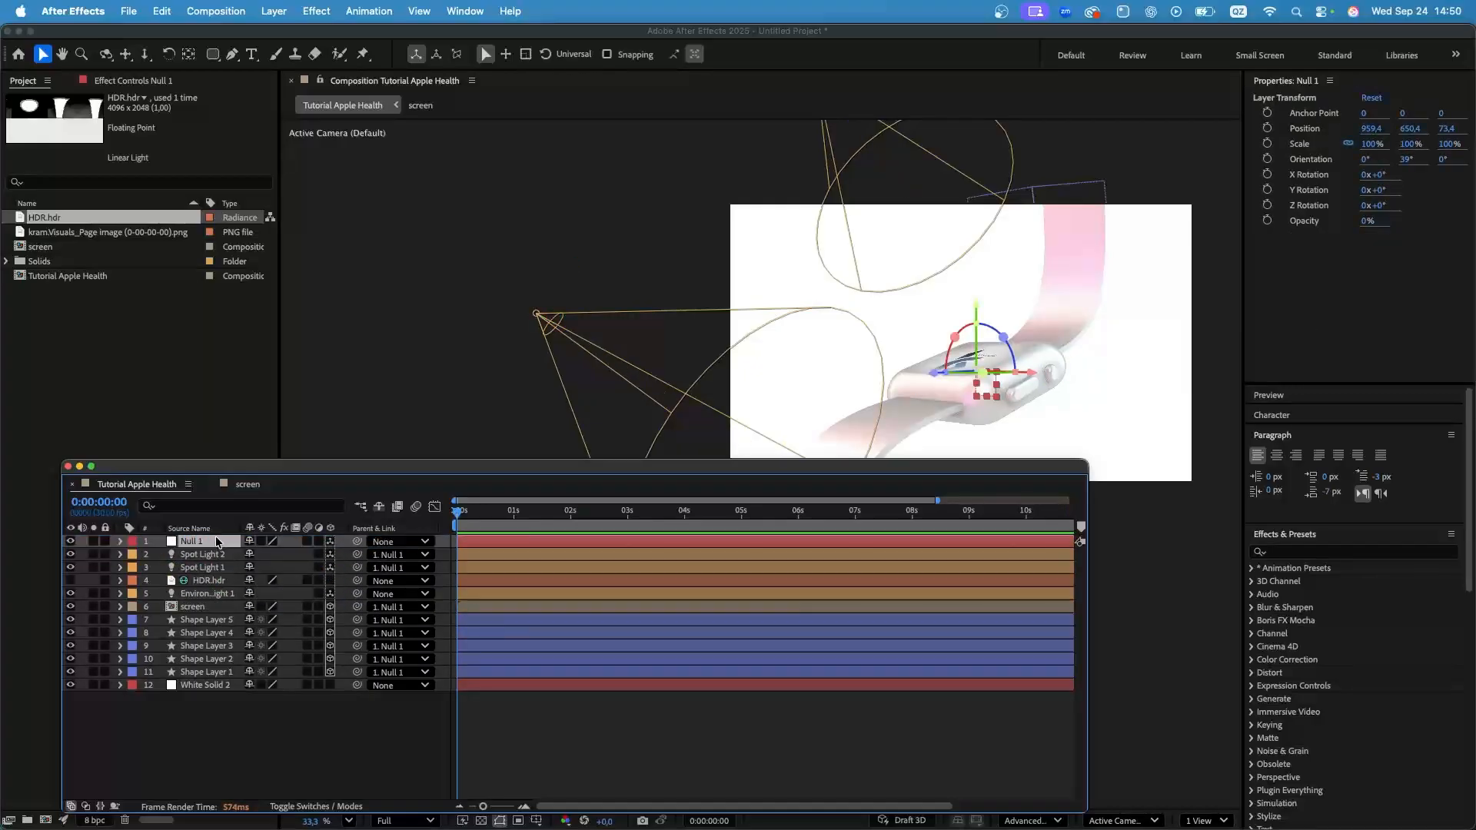
Test the parented lights by rotating Null 1 around Y to 11° and 32°, and undo the last rotation.
key(r)
drag(268, 582, 769, 230)
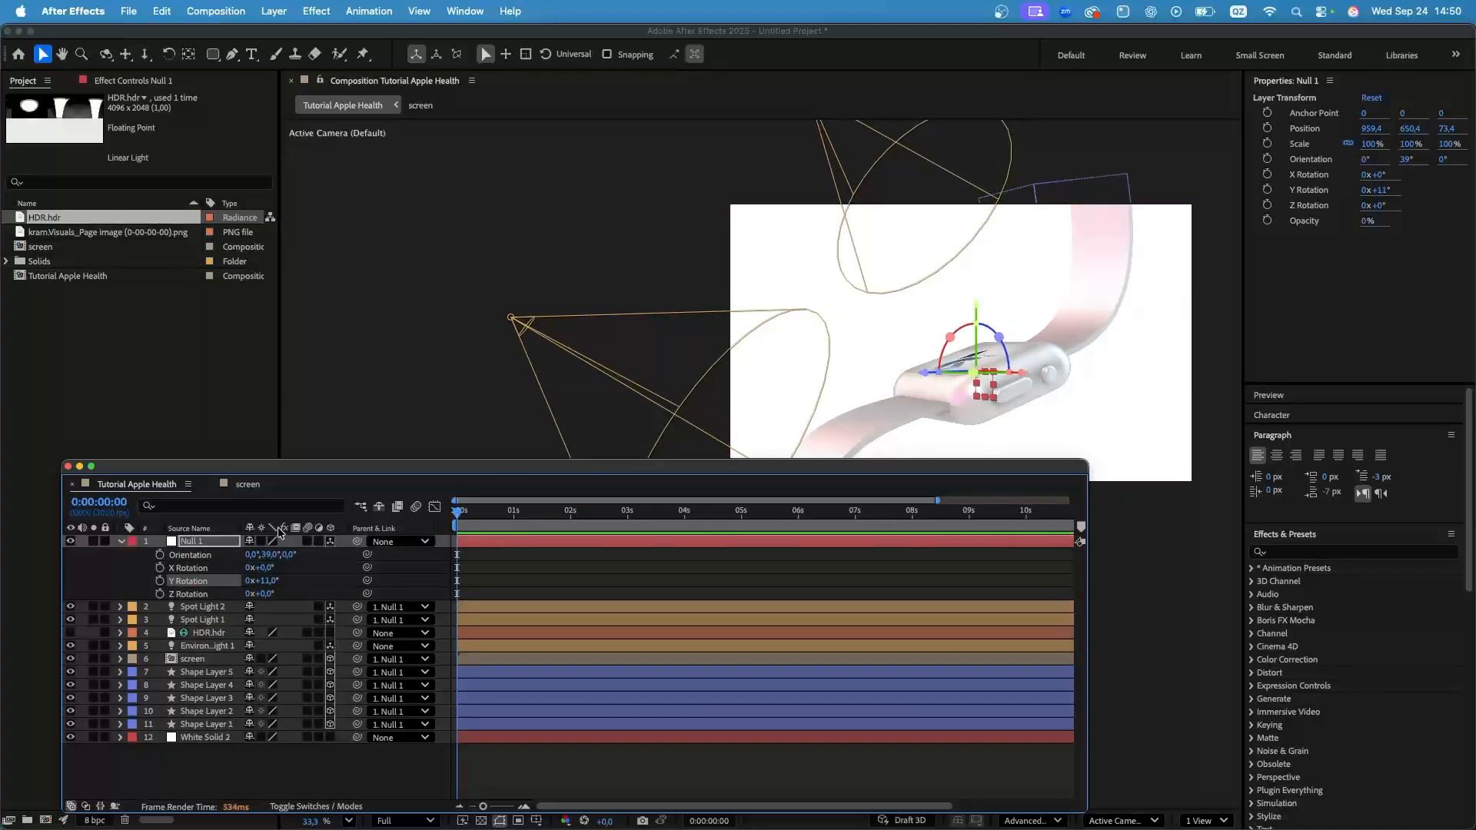
drag(269, 581, 285, 581)
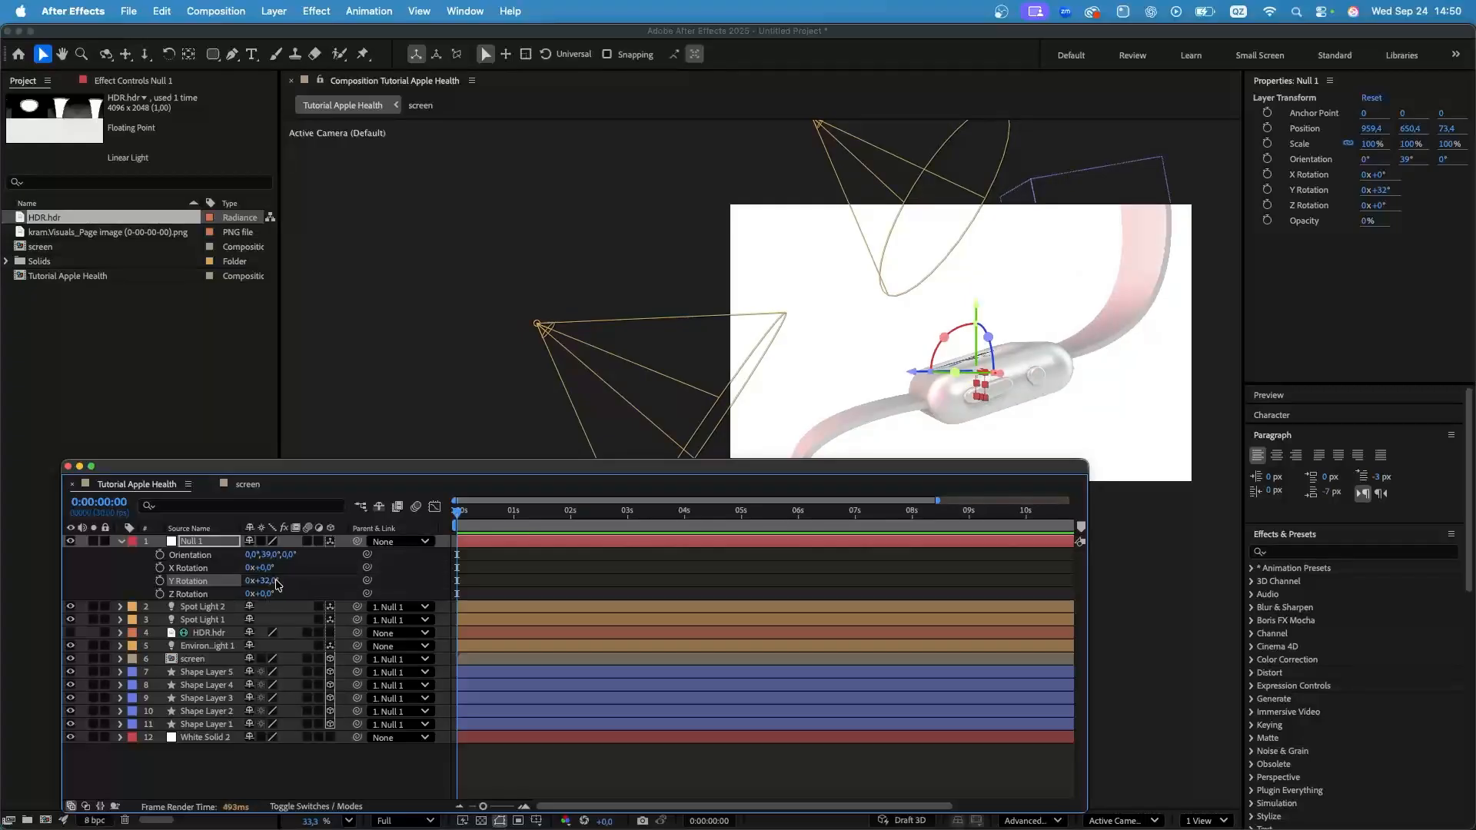
key(cmd+z)
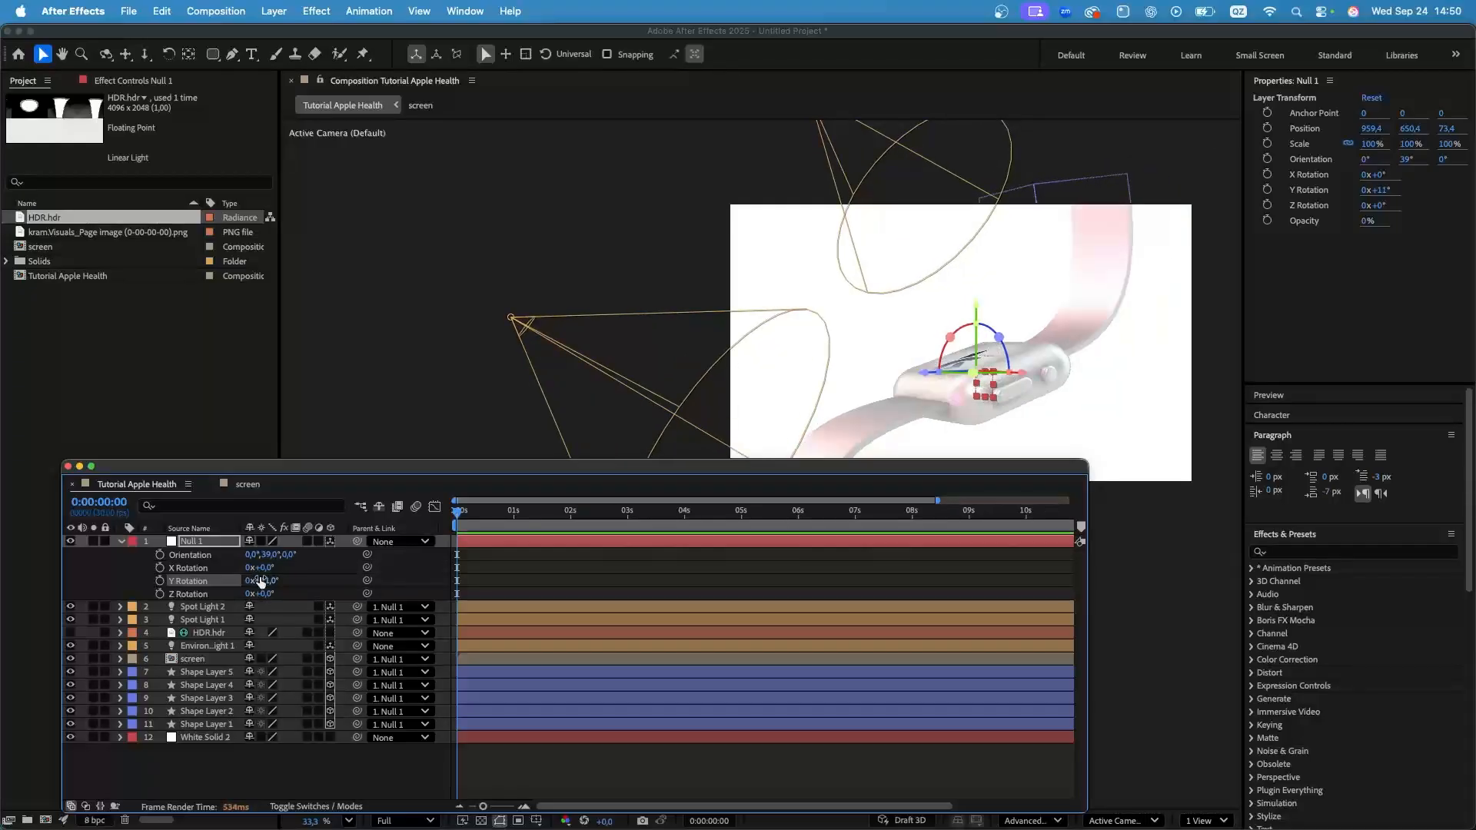
Tilt the whole watch by setting Null 1's rotation to 2° on X, -9° on Y and 13° on Z.
drag(262, 567, 278, 594)
scroll(869, 368, down, 4)
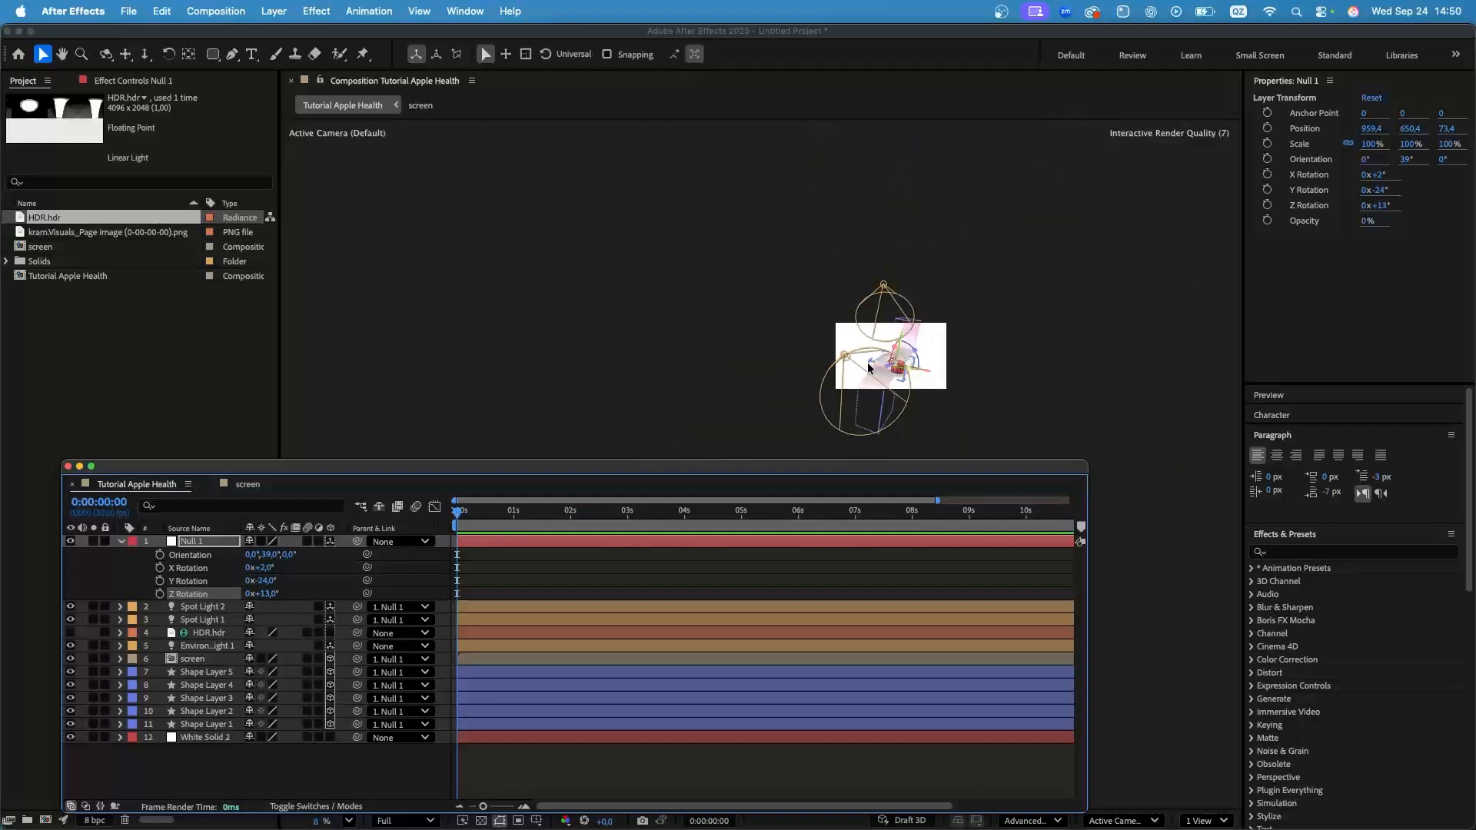
scroll(869, 368, up, 5)
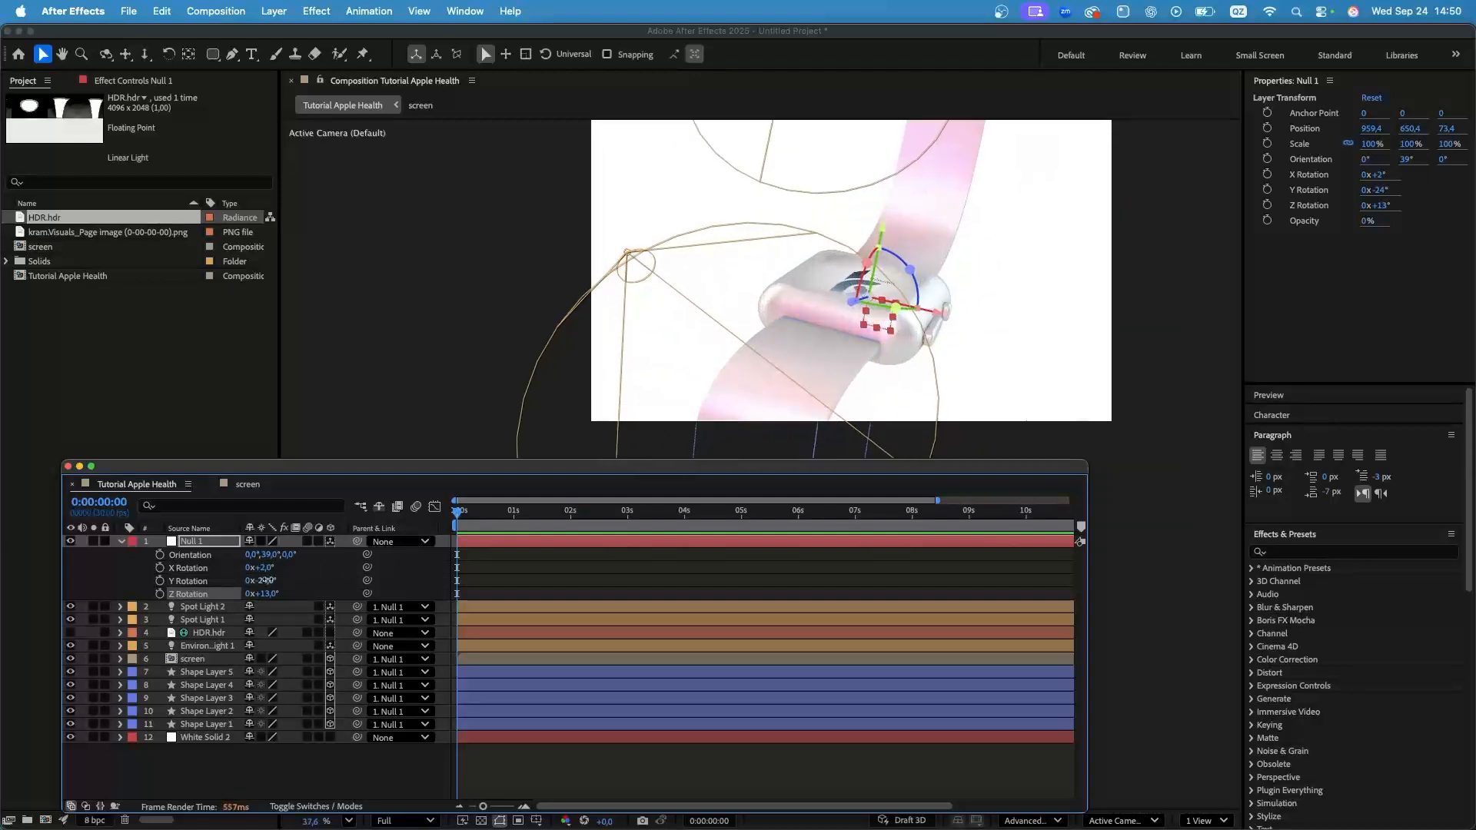
drag(266, 581, 277, 580)
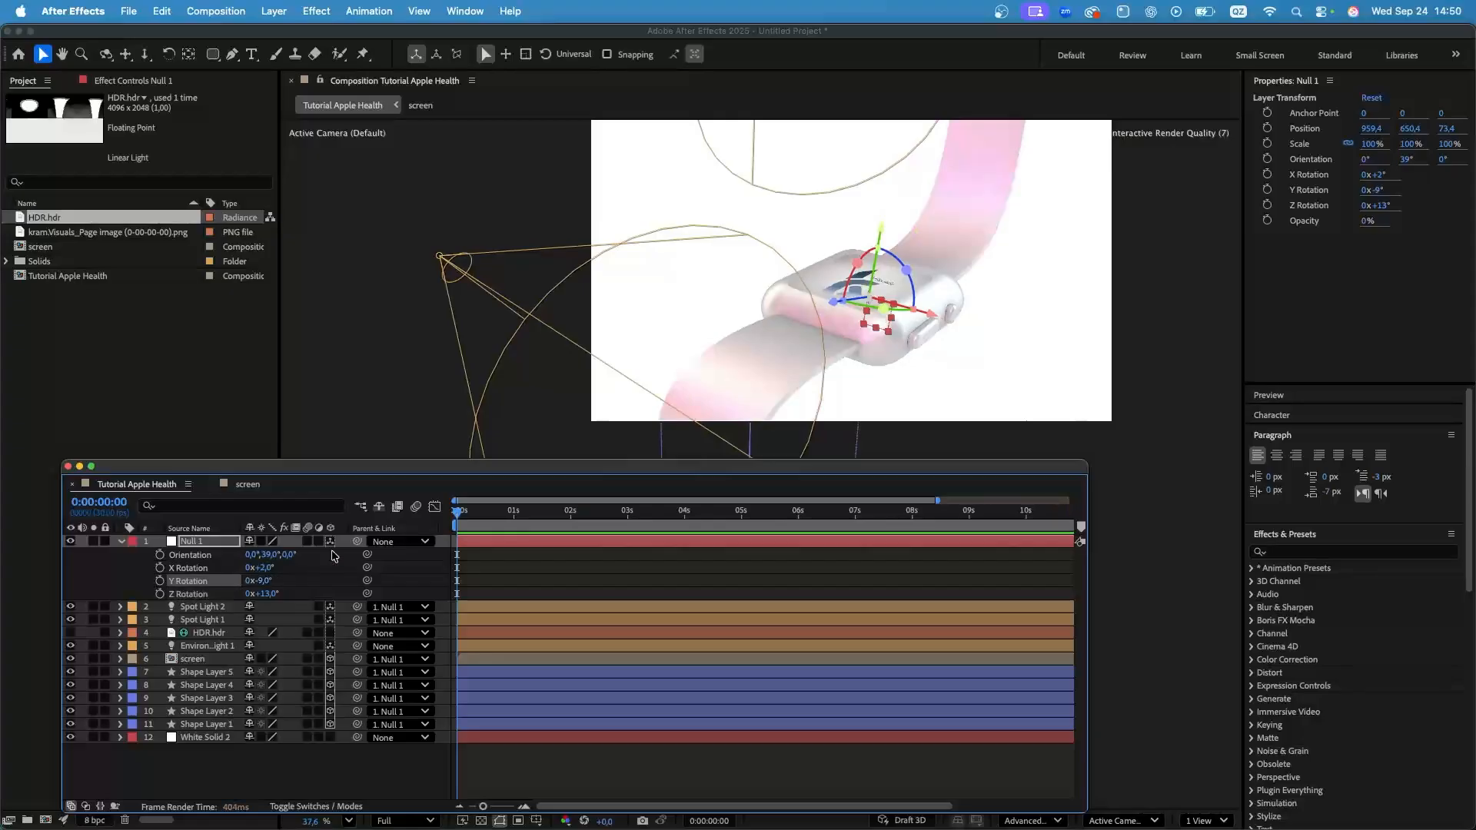
scroll(1029, 242, down, 3)
scroll(1025, 175, up, 3)
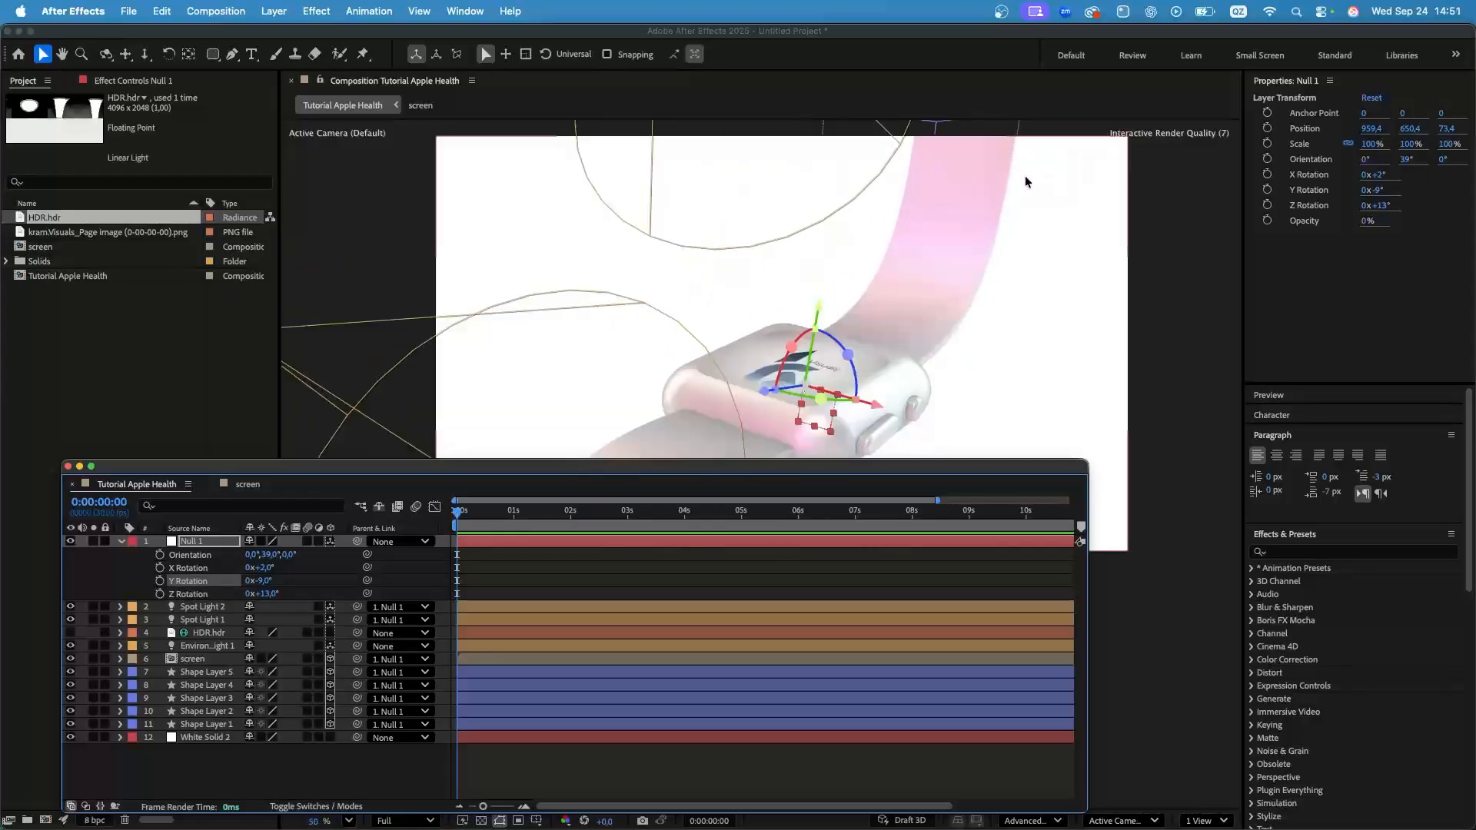
scroll(1024, 175, down, 3)
scroll(1007, 279, up, 2)
scroll(1007, 280, up, 1)
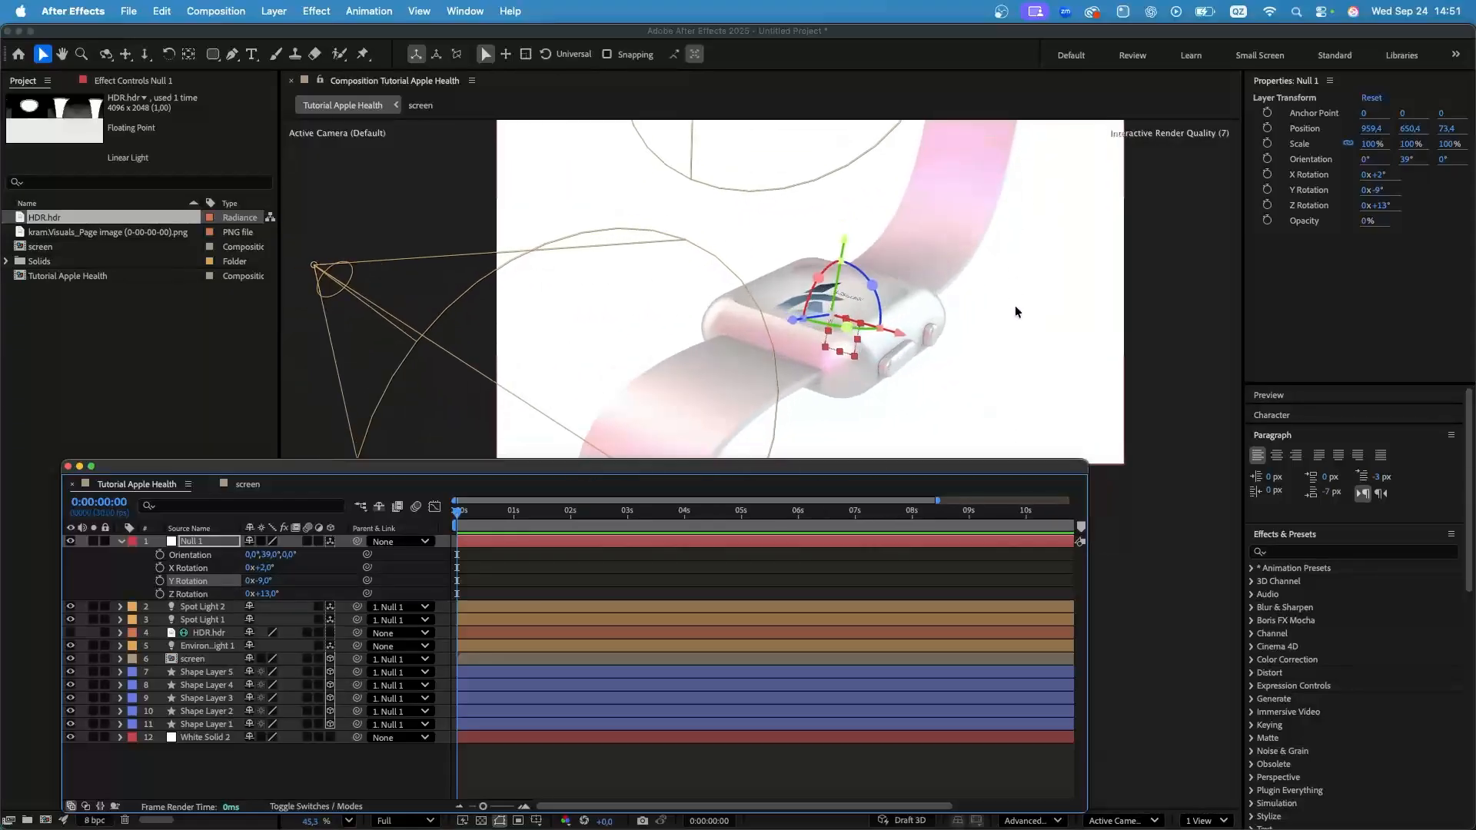
Change the Casts Shadows setting in the material options of Shape Layer 3, the watch body.
click(925, 265)
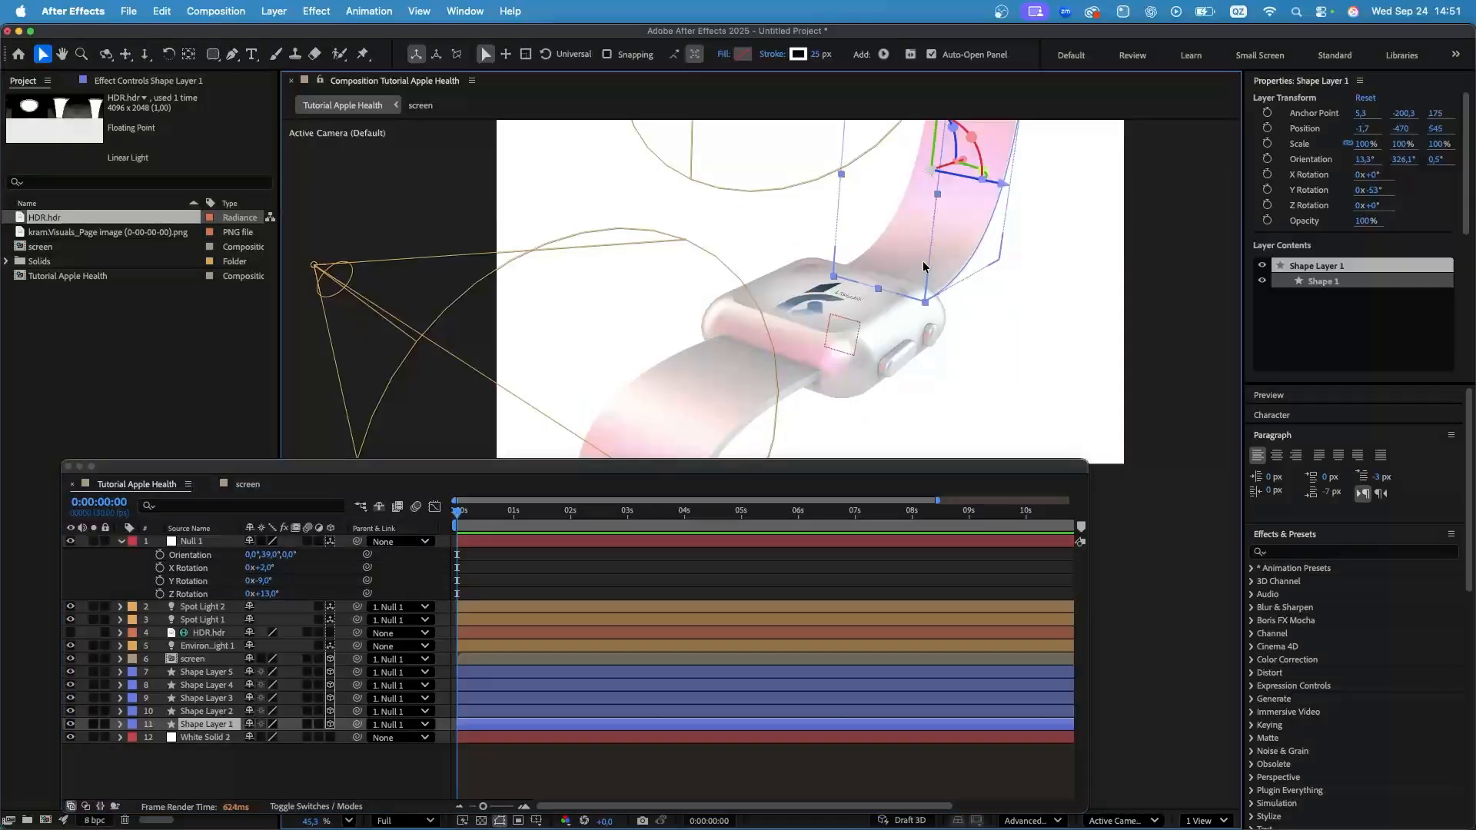
click(926, 281)
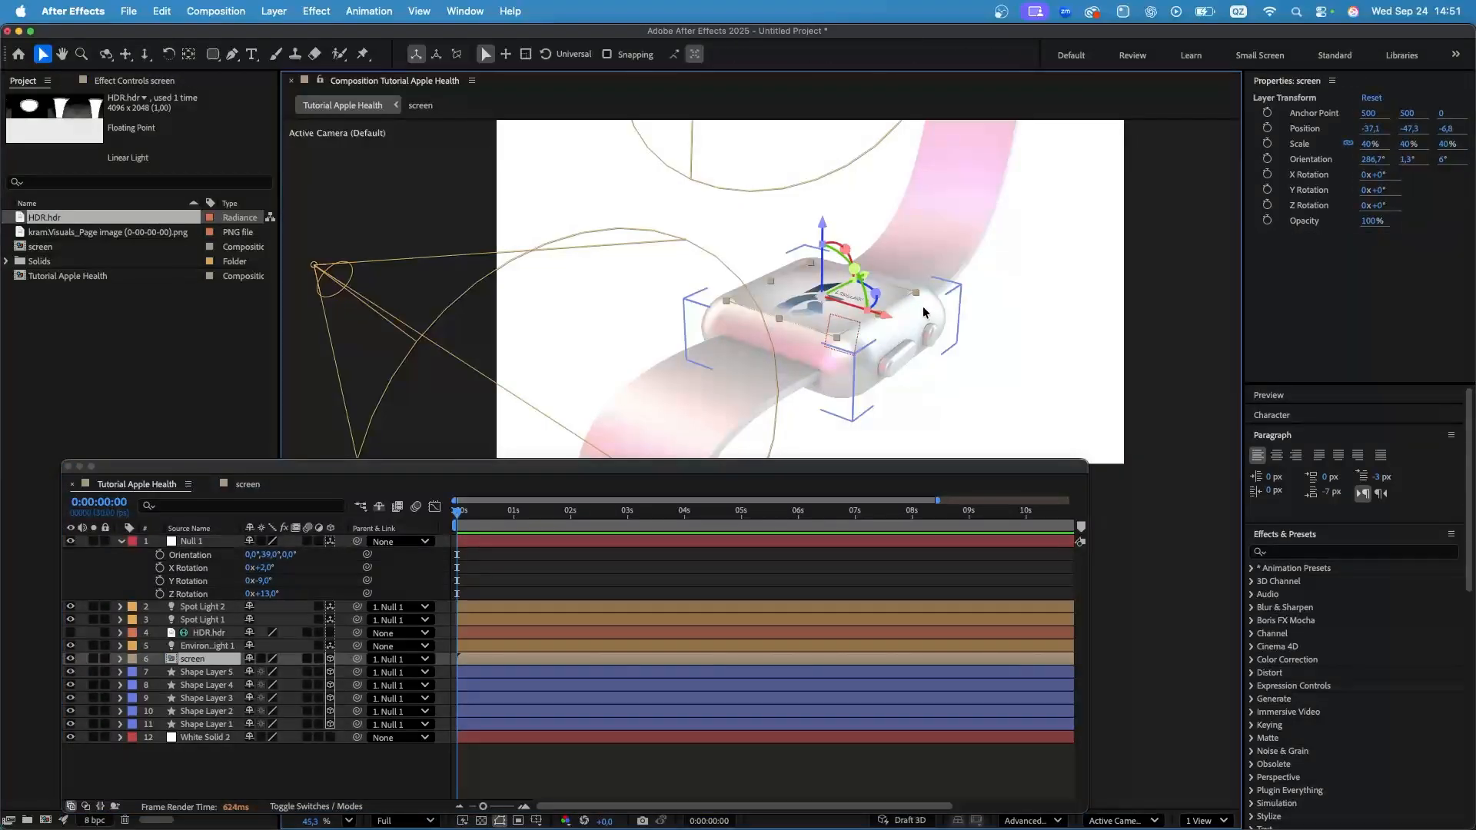
scroll(935, 282, up, 1)
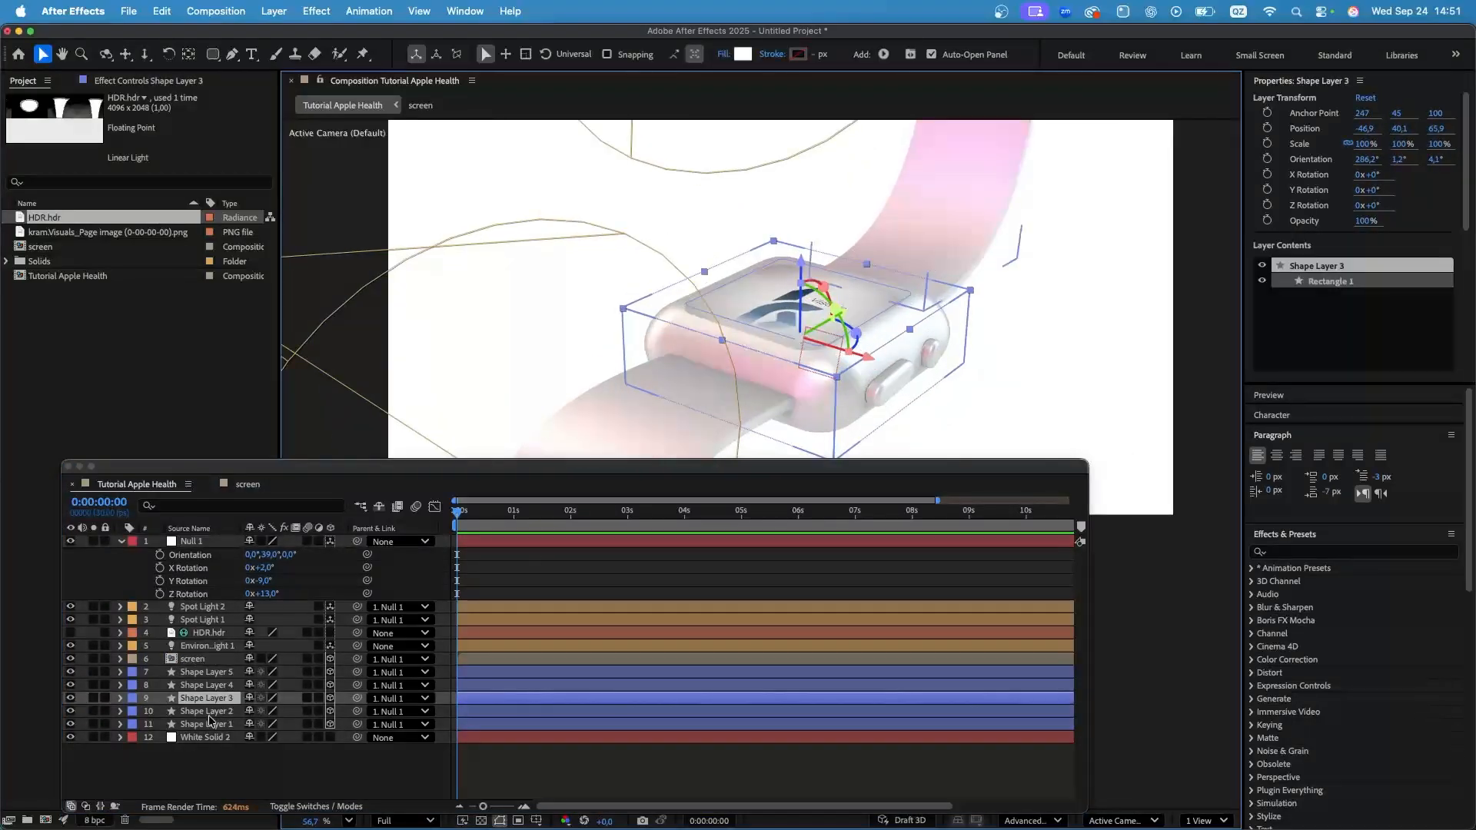
click(119, 698)
scroll(146, 711, down, 2)
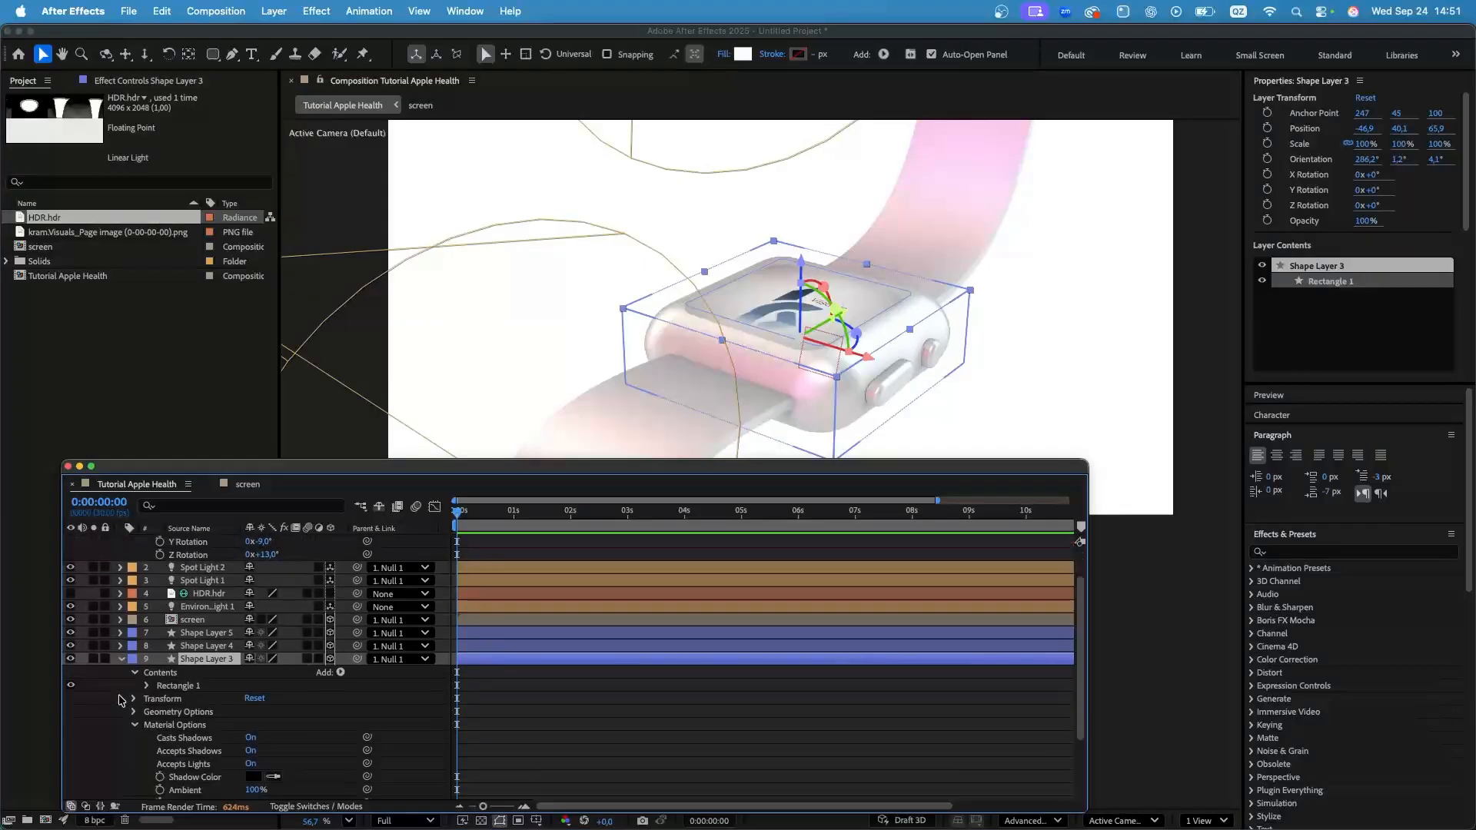
scroll(148, 711, down, 1)
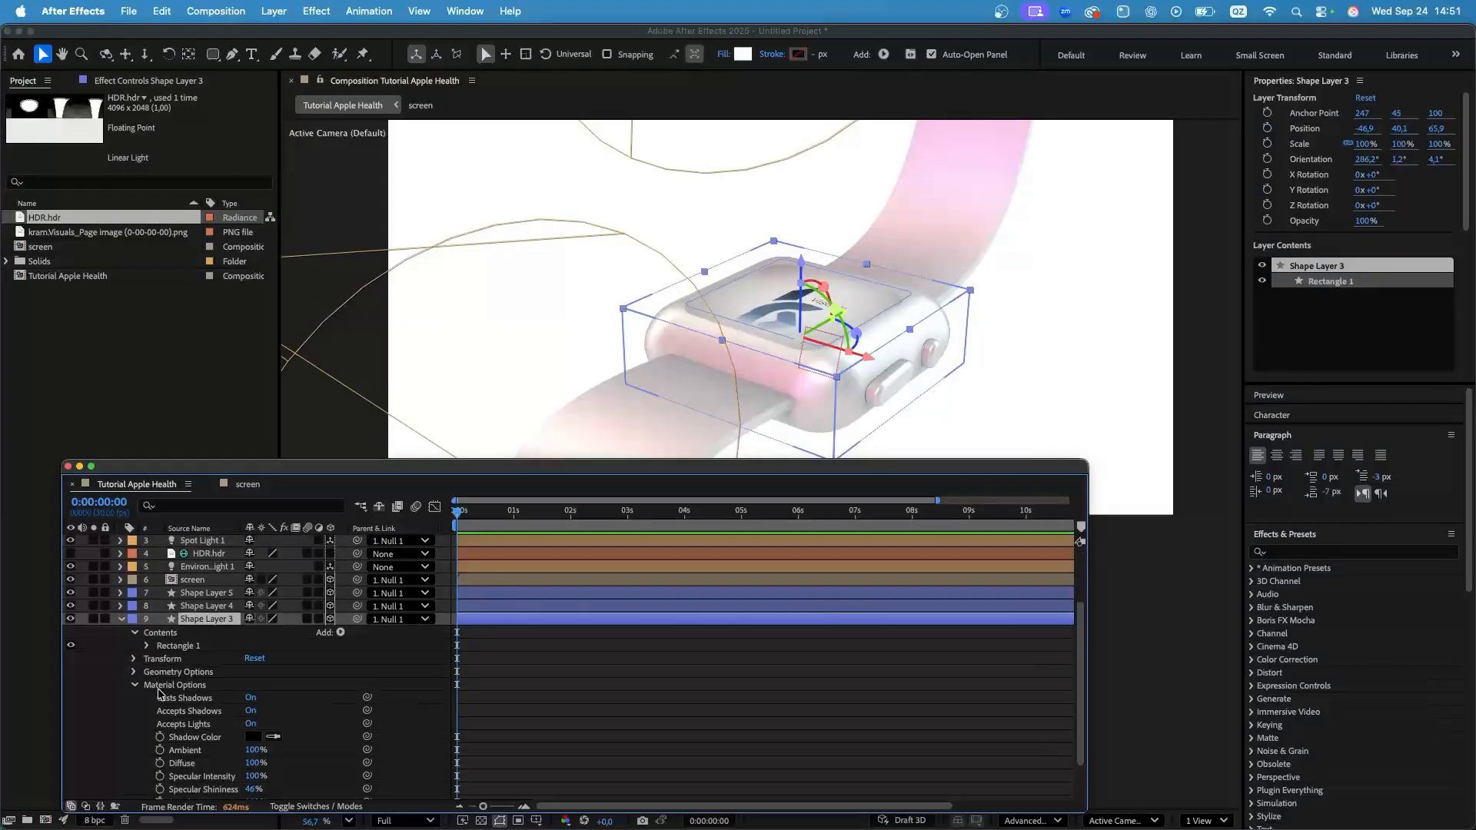
click(252, 700)
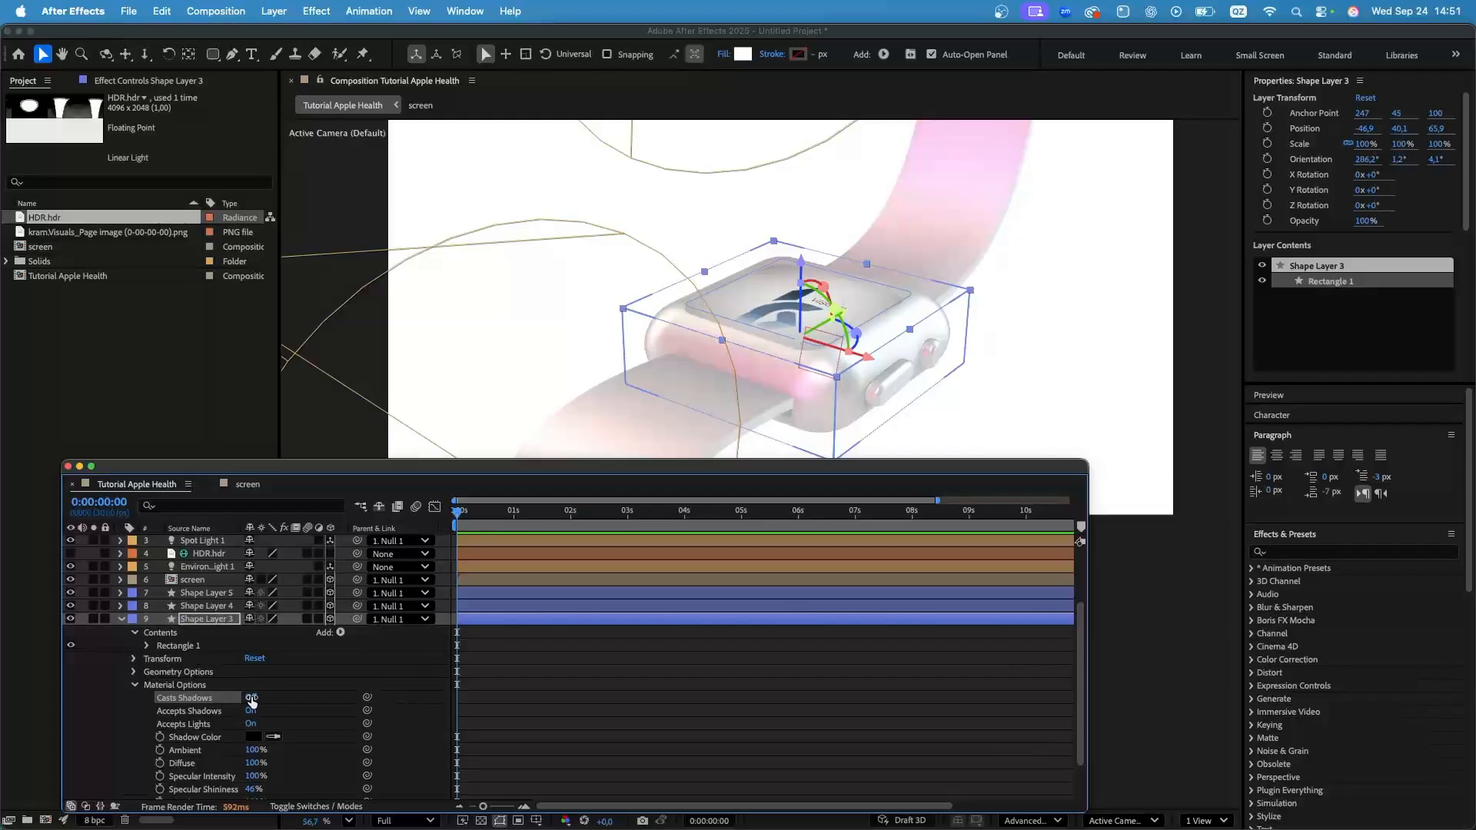
Compare the watch body with Casts Shadows On, and set it back to Off on Shape Layer 3.
scroll(883, 382, up, 3)
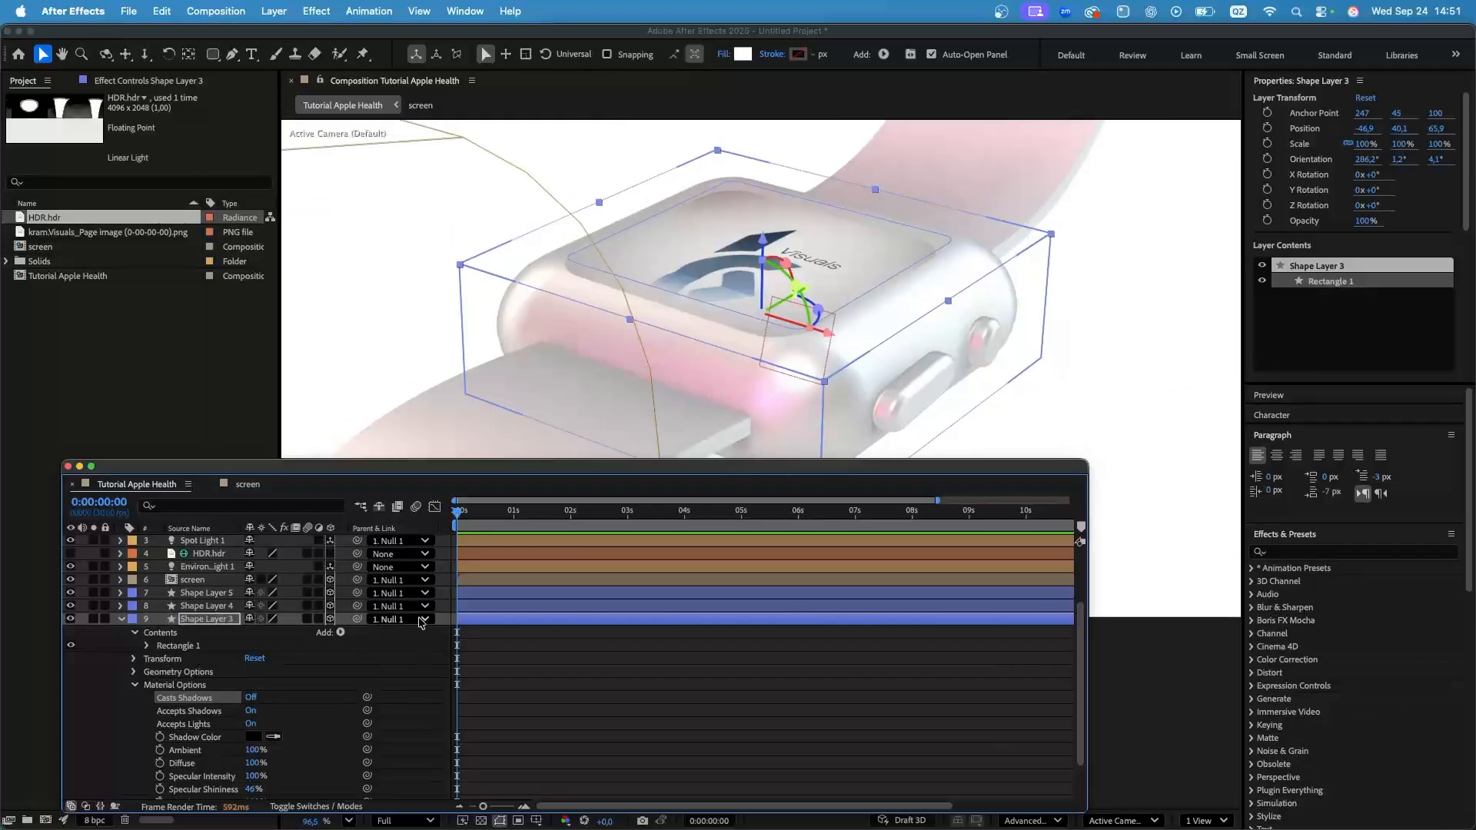
click(253, 698)
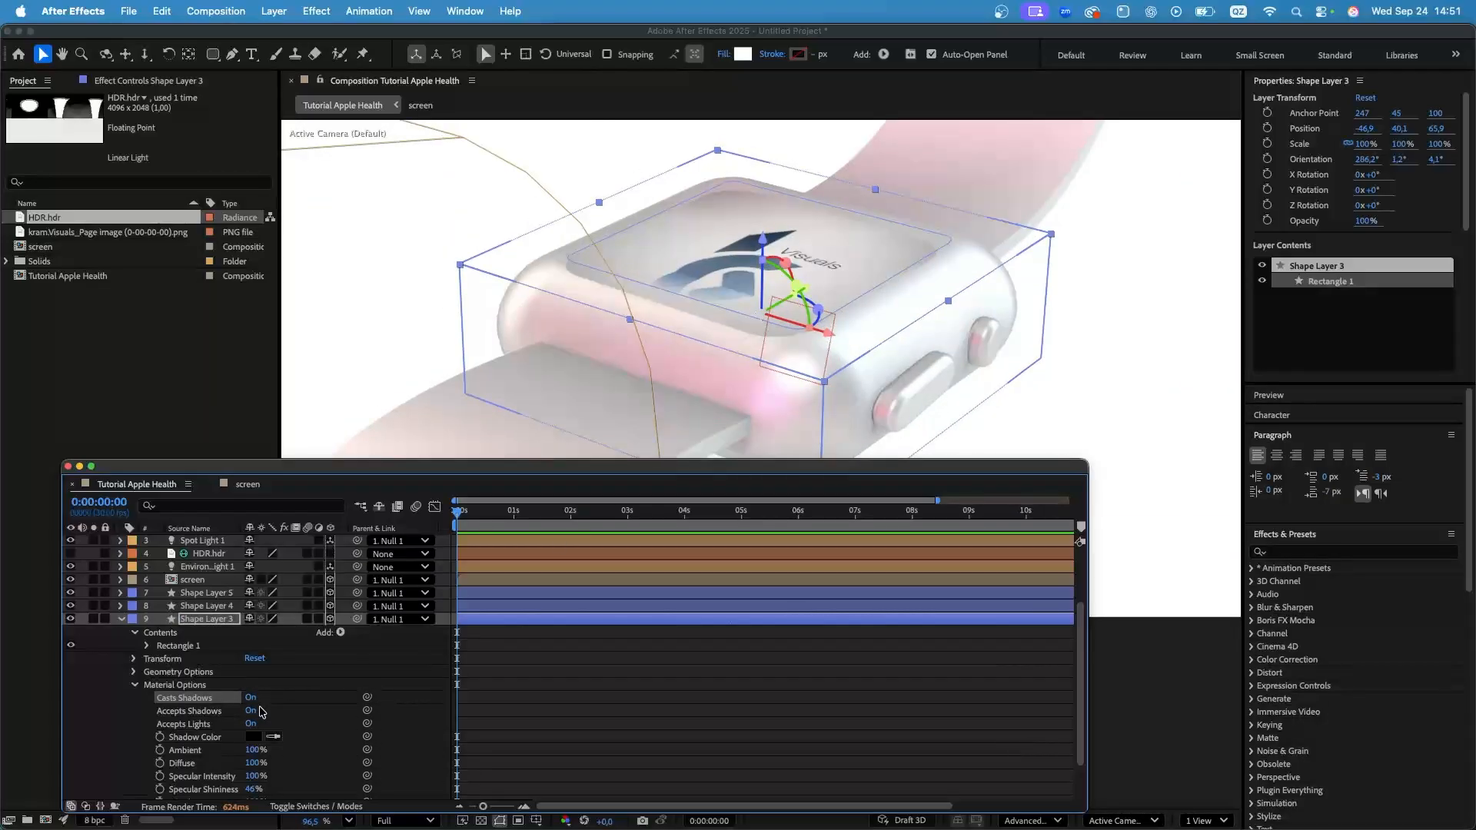
click(253, 698)
scroll(856, 376, down, 3)
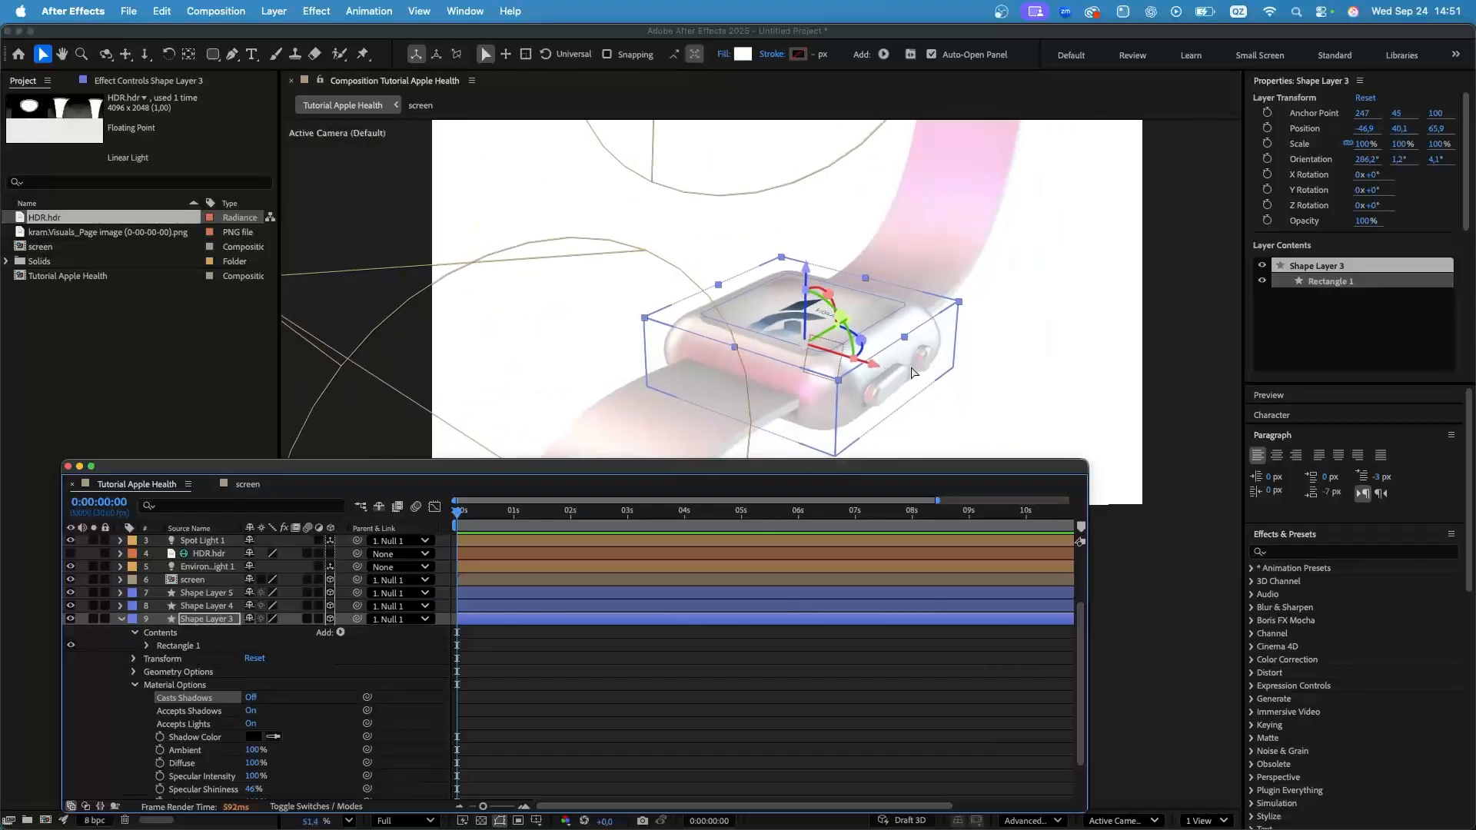
Try a different Casts Shadows setting in the material options of Shape Layer 4, the side button, and collapse the layer.
click(121, 607)
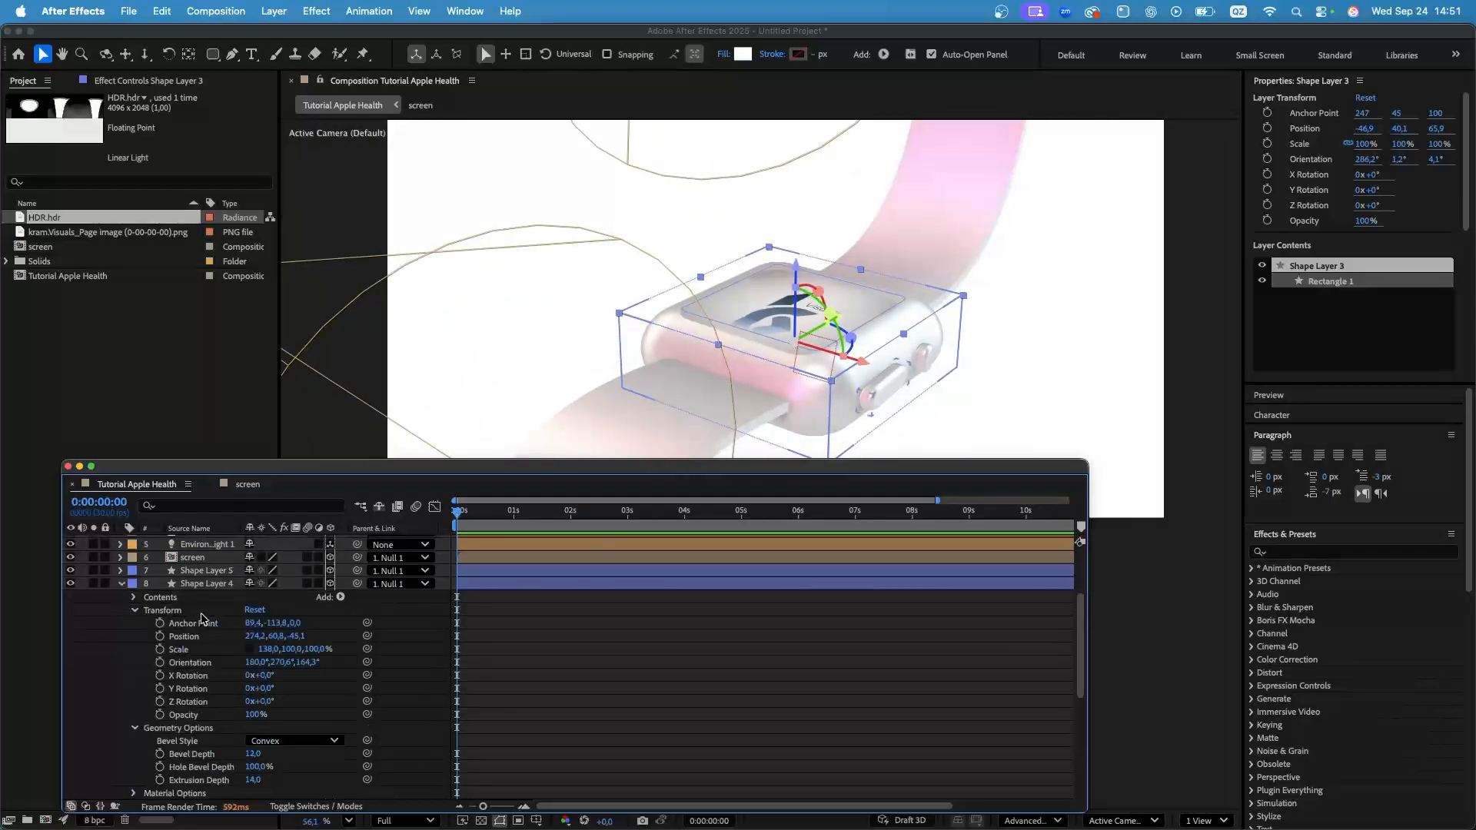
click(216, 592)
scroll(150, 780, down, 3)
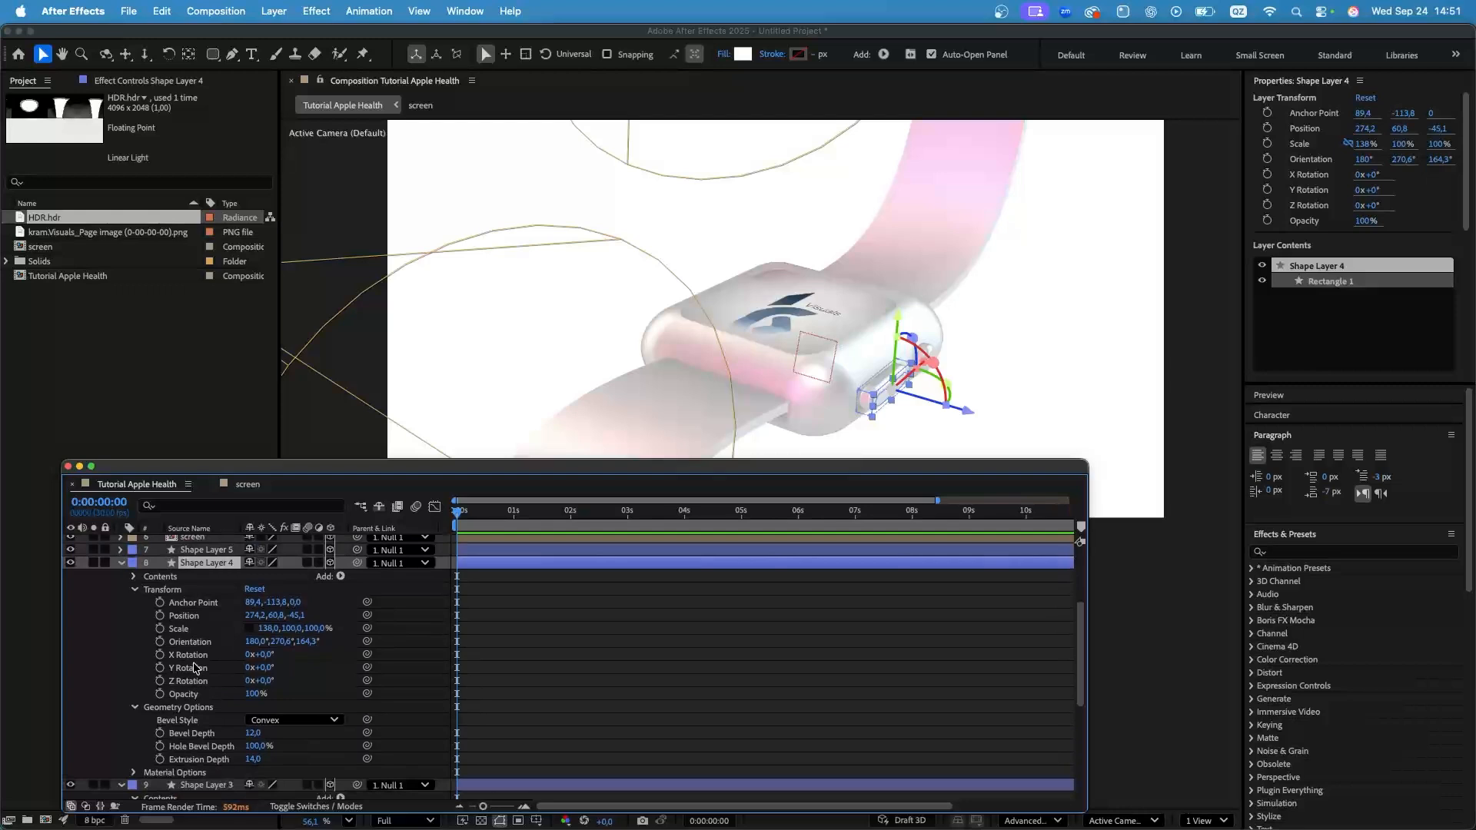
scroll(157, 741, down, 3)
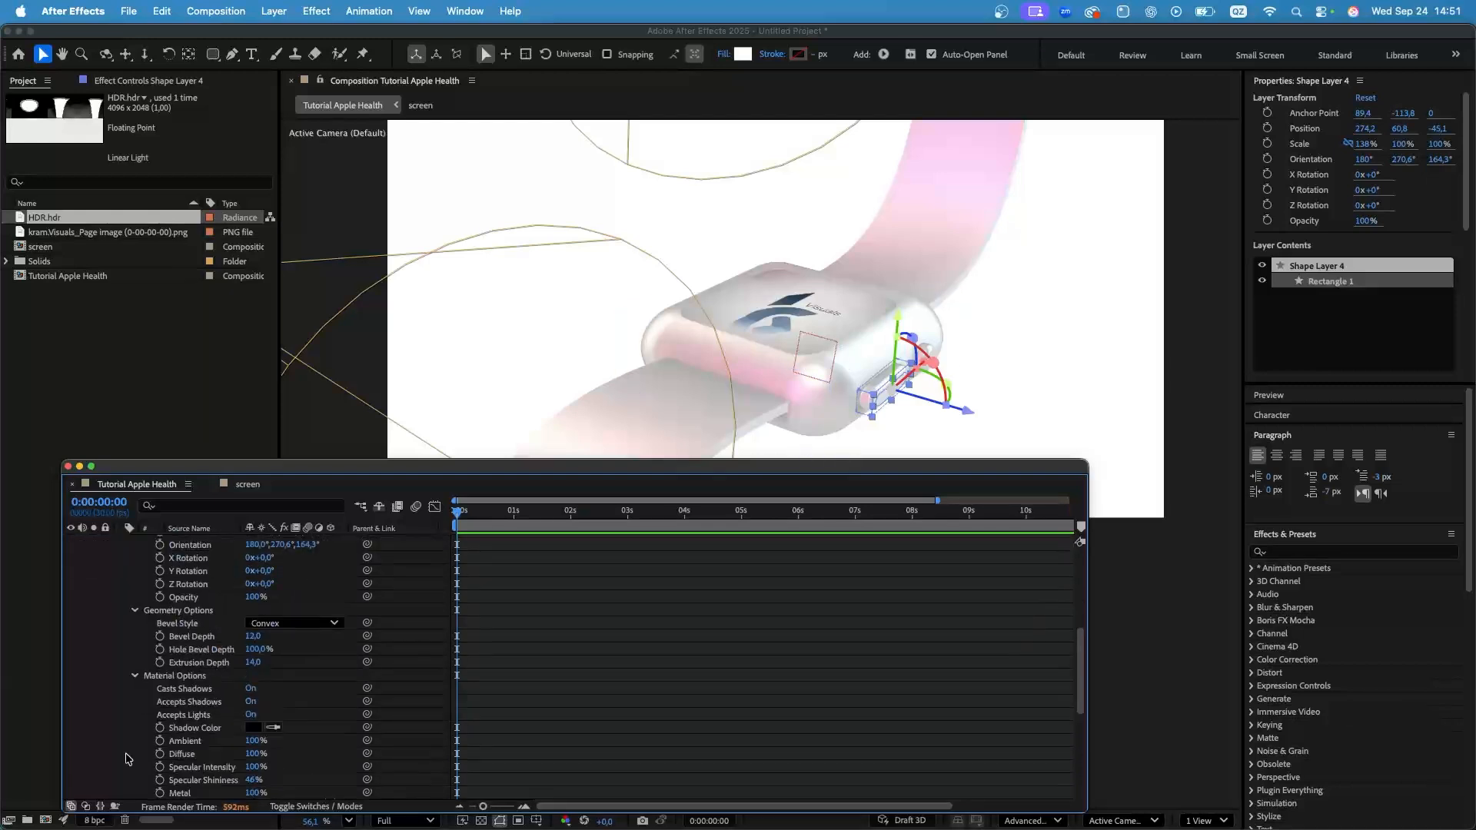
click(251, 689)
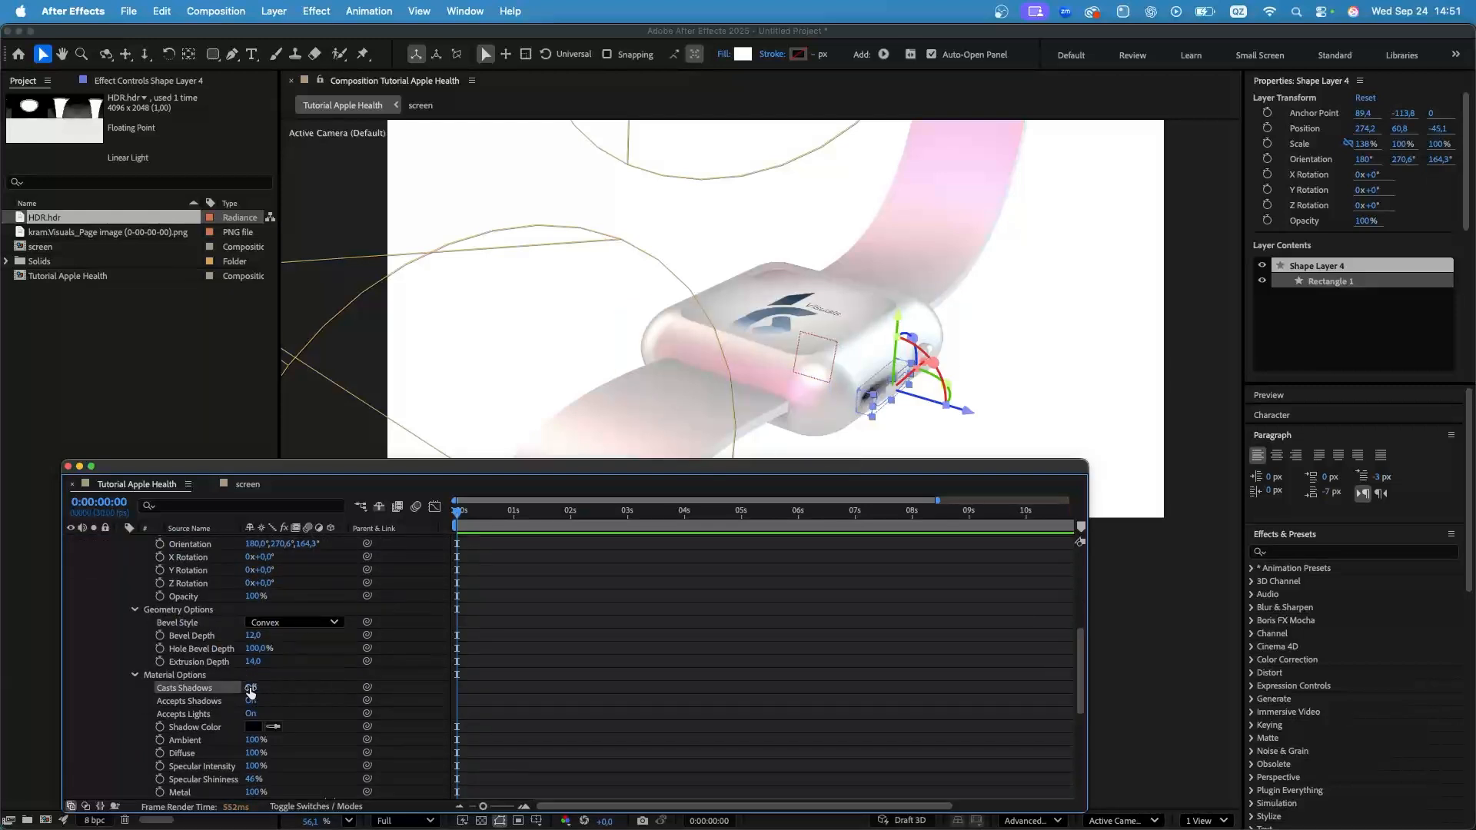
scroll(220, 694, up, 5)
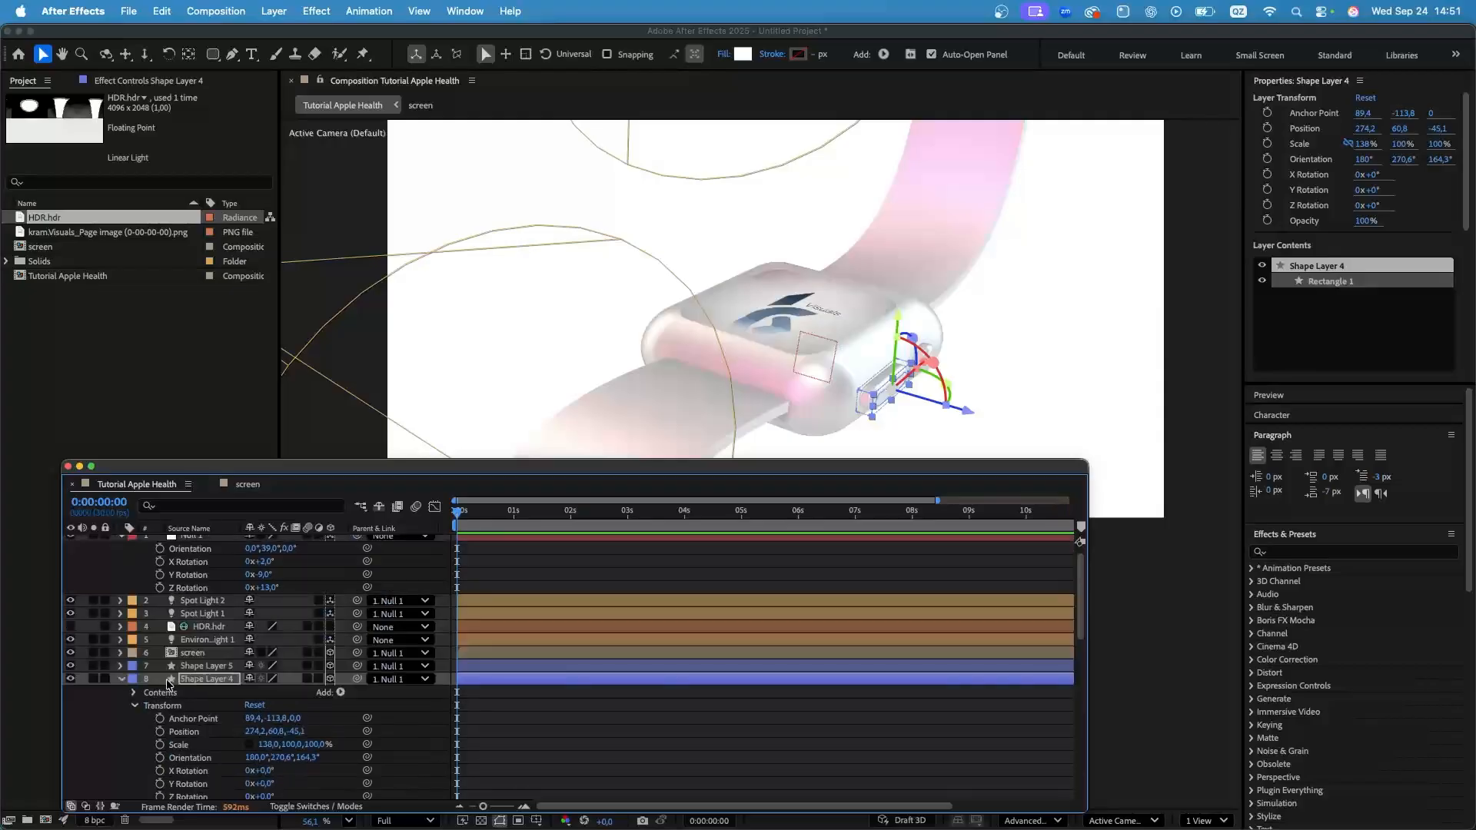
click(122, 681)
scroll(123, 681, down, 5)
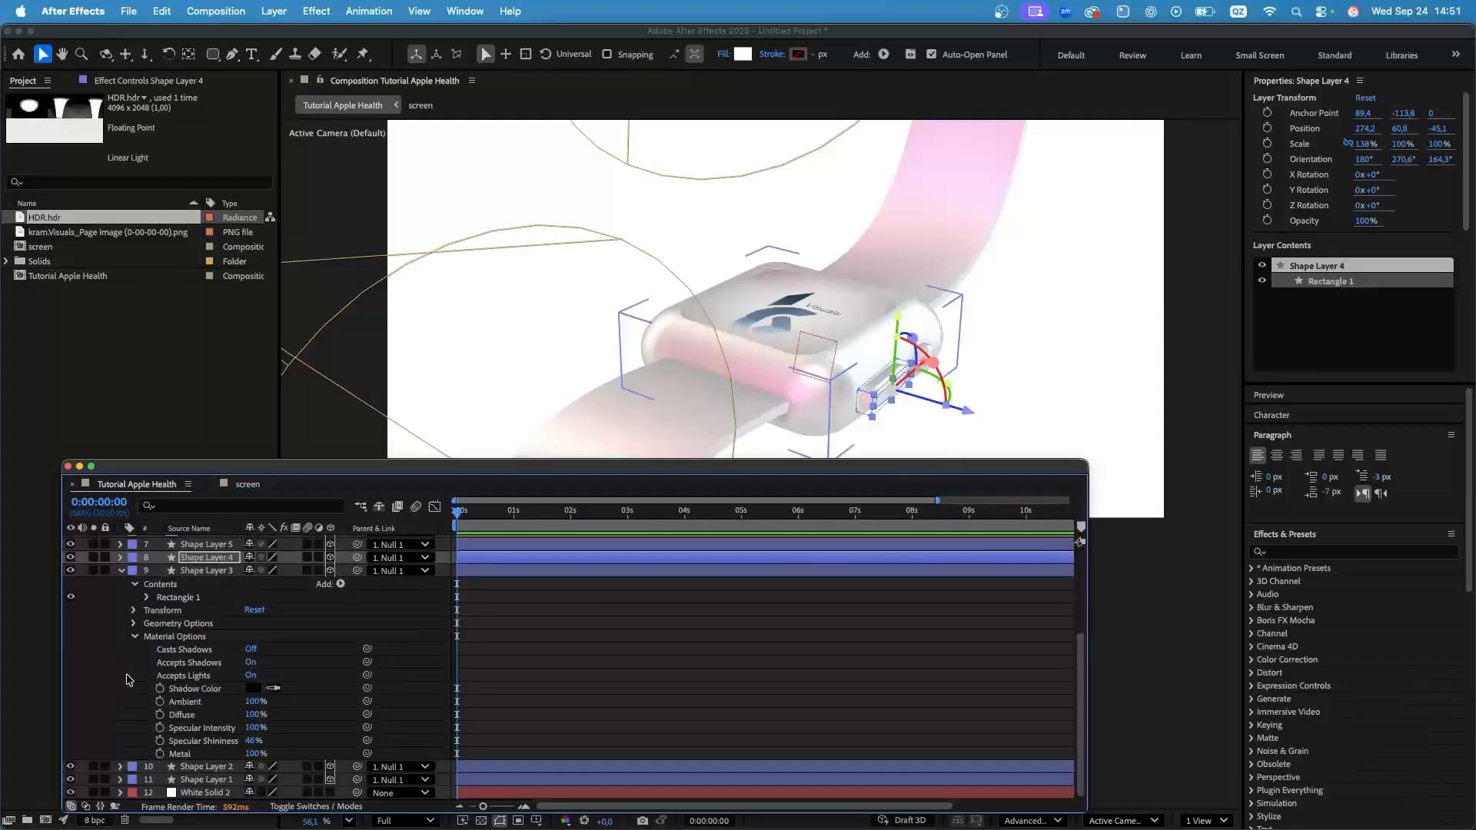
Try Casts Shadows Only in the material options of Shape Layer 2, the lower strap, and set it back to On.
click(154, 780)
click(175, 781)
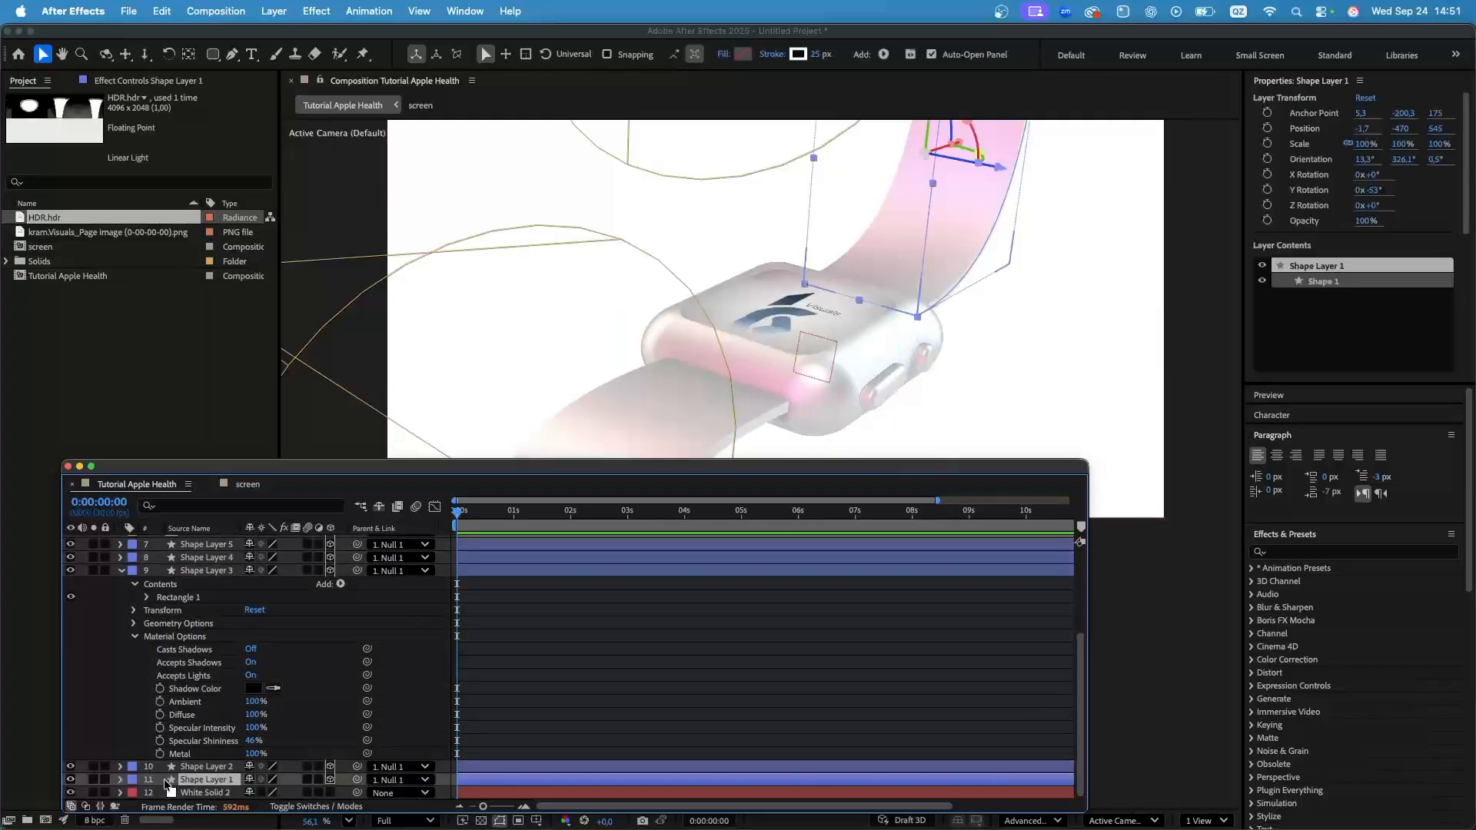
click(185, 768)
click(120, 767)
scroll(242, 738, down, 5)
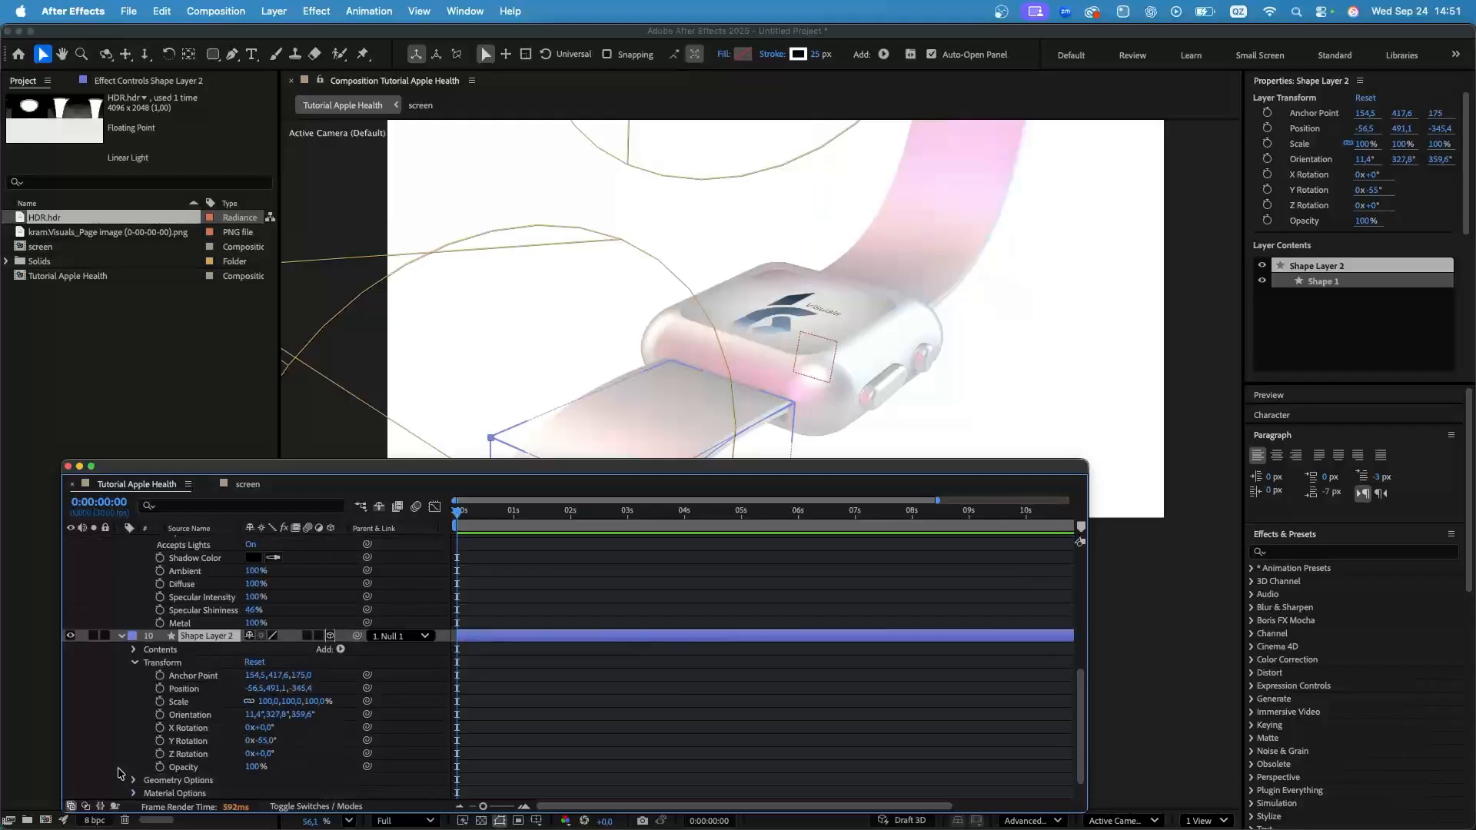
click(135, 771)
scroll(141, 767, down, 3)
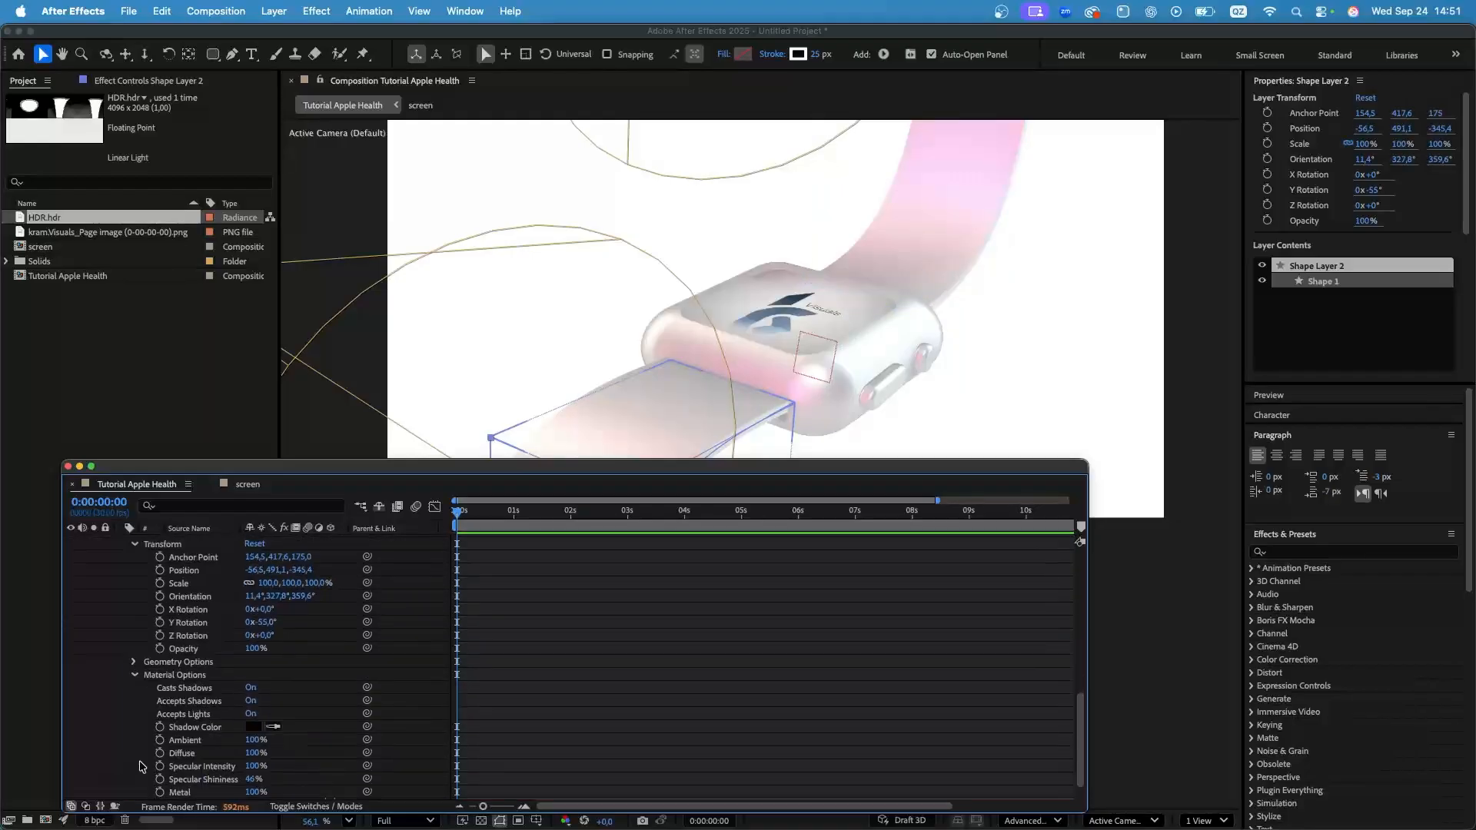
click(252, 687)
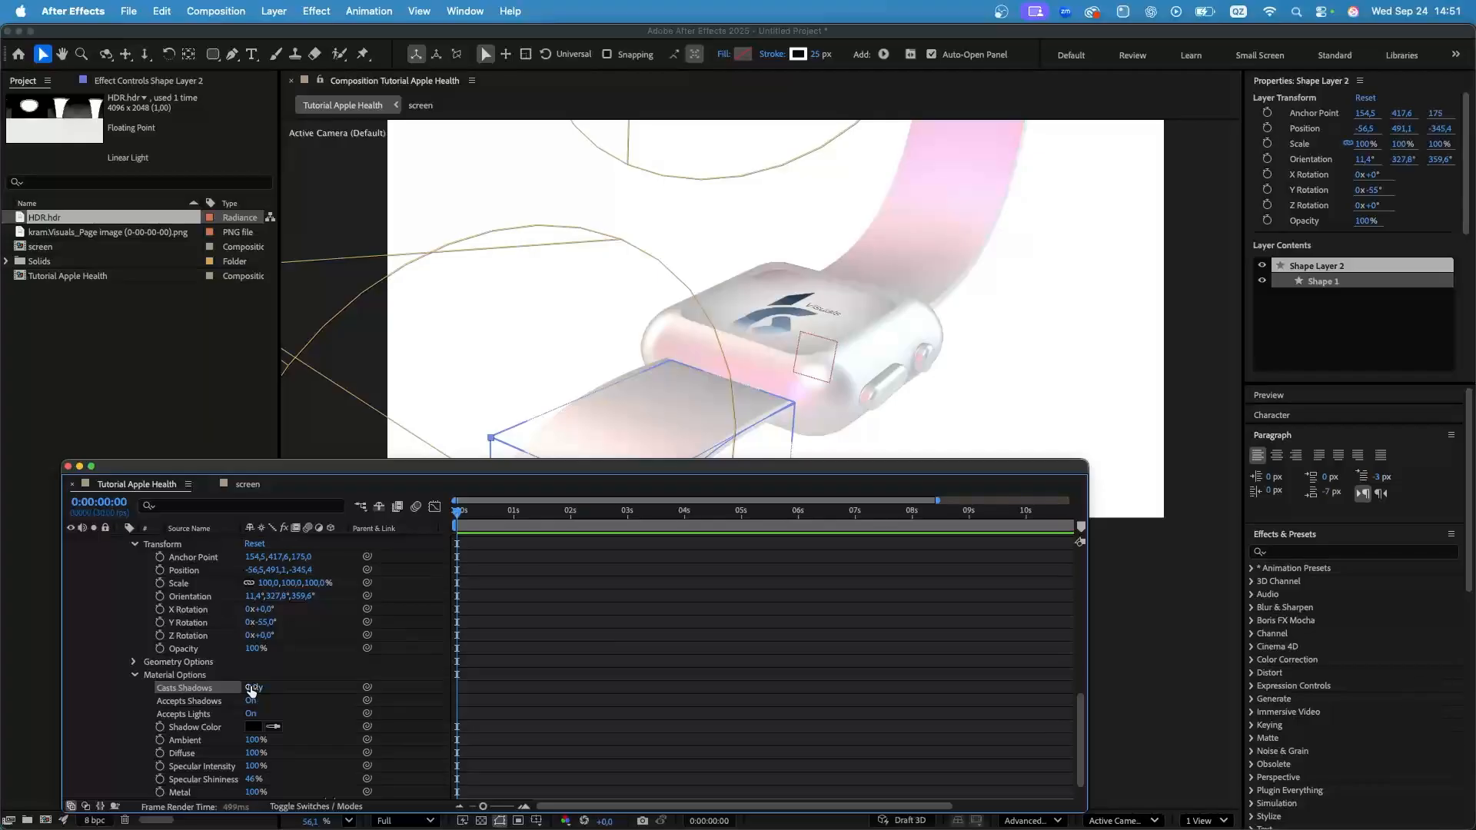
click(252, 688)
click(252, 687)
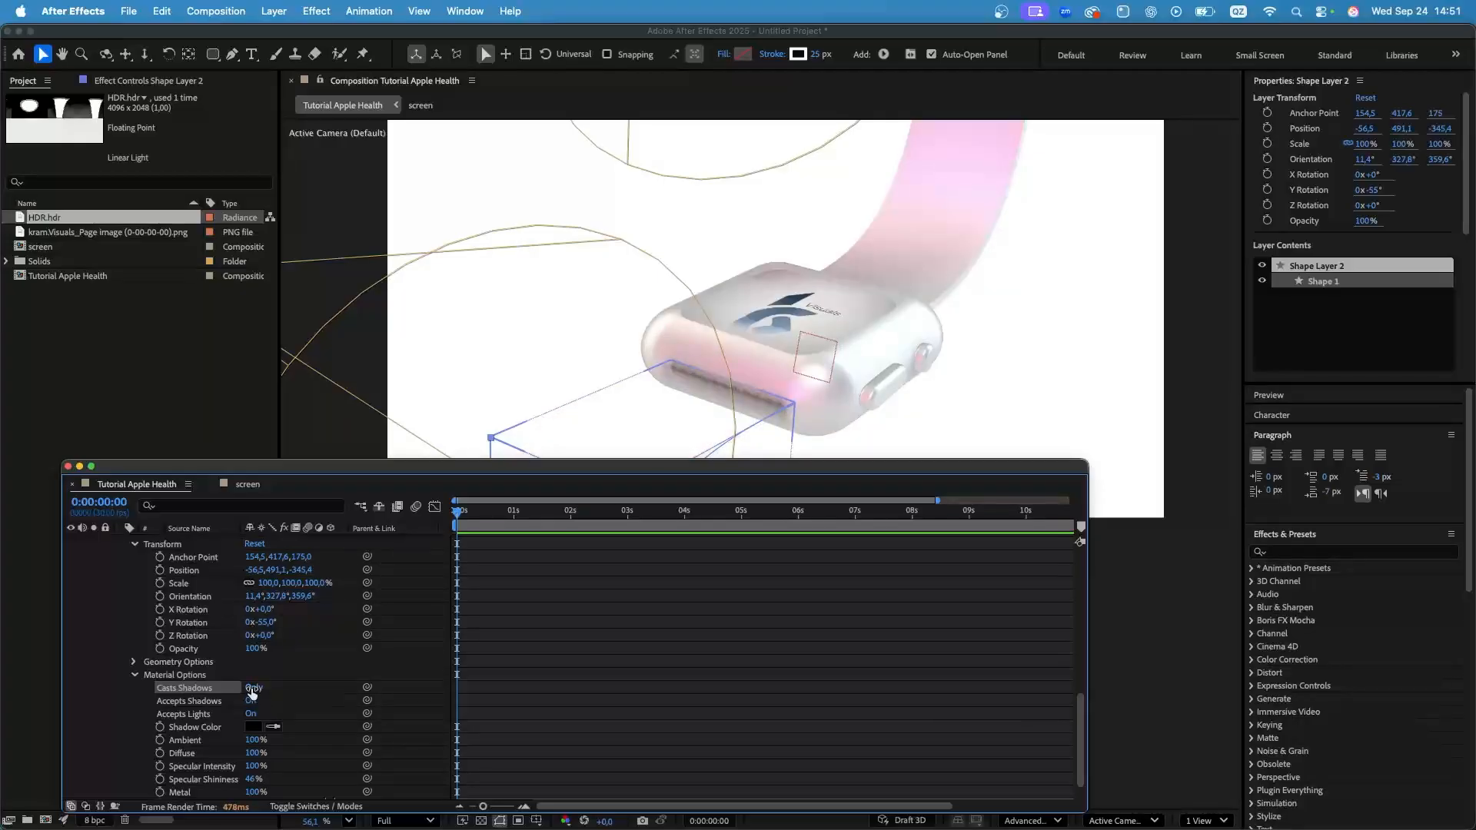
click(252, 688)
scroll(835, 409, down, 1)
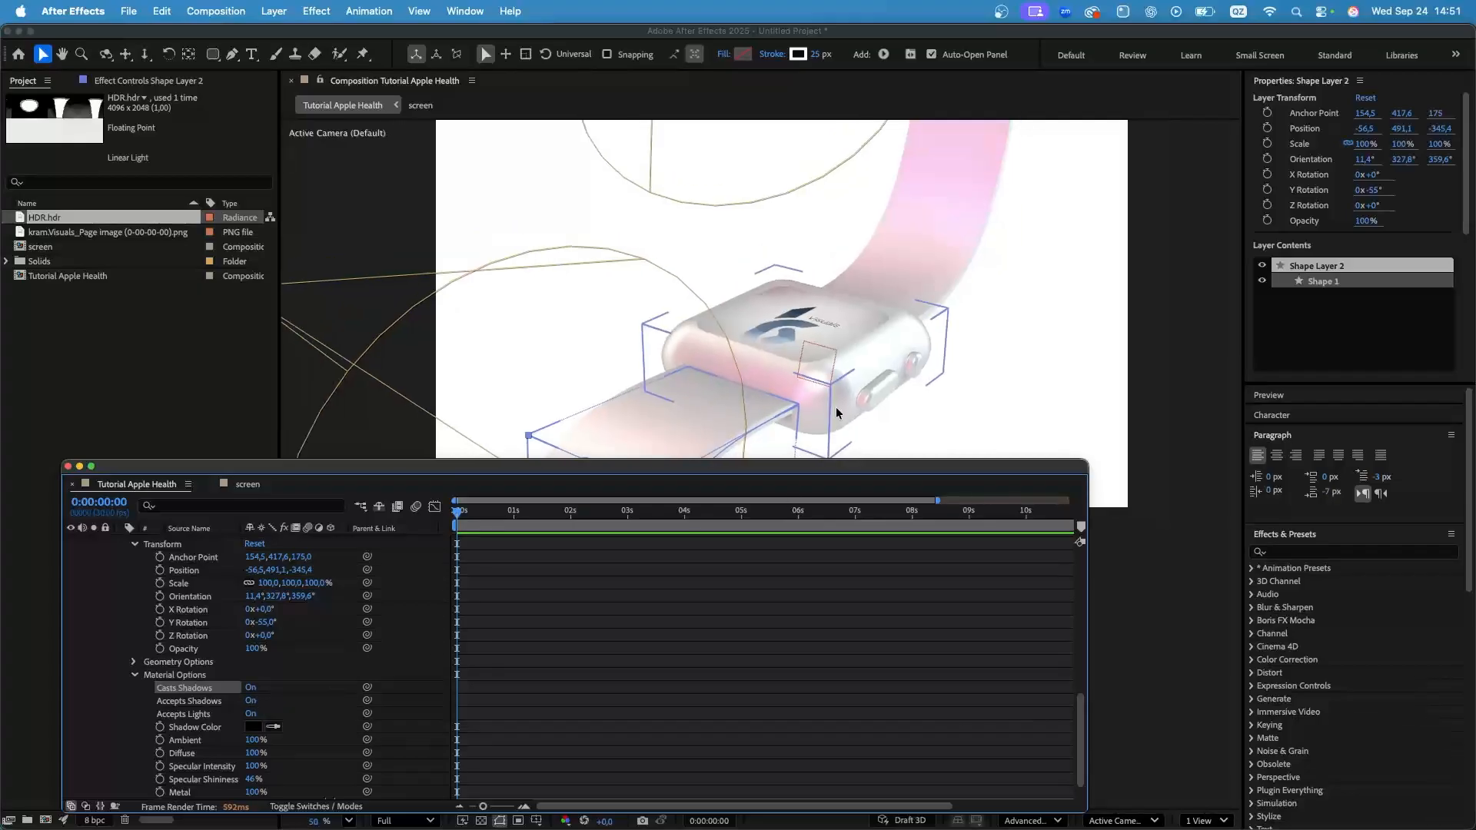
Deselect everything and collapse the expanded properties of all layers, including Null 1, Shape Layer 3 and Shape Layer 2.
key(super+shift+a)
scroll(933, 295, down, 2)
scroll(976, 267, up, 1)
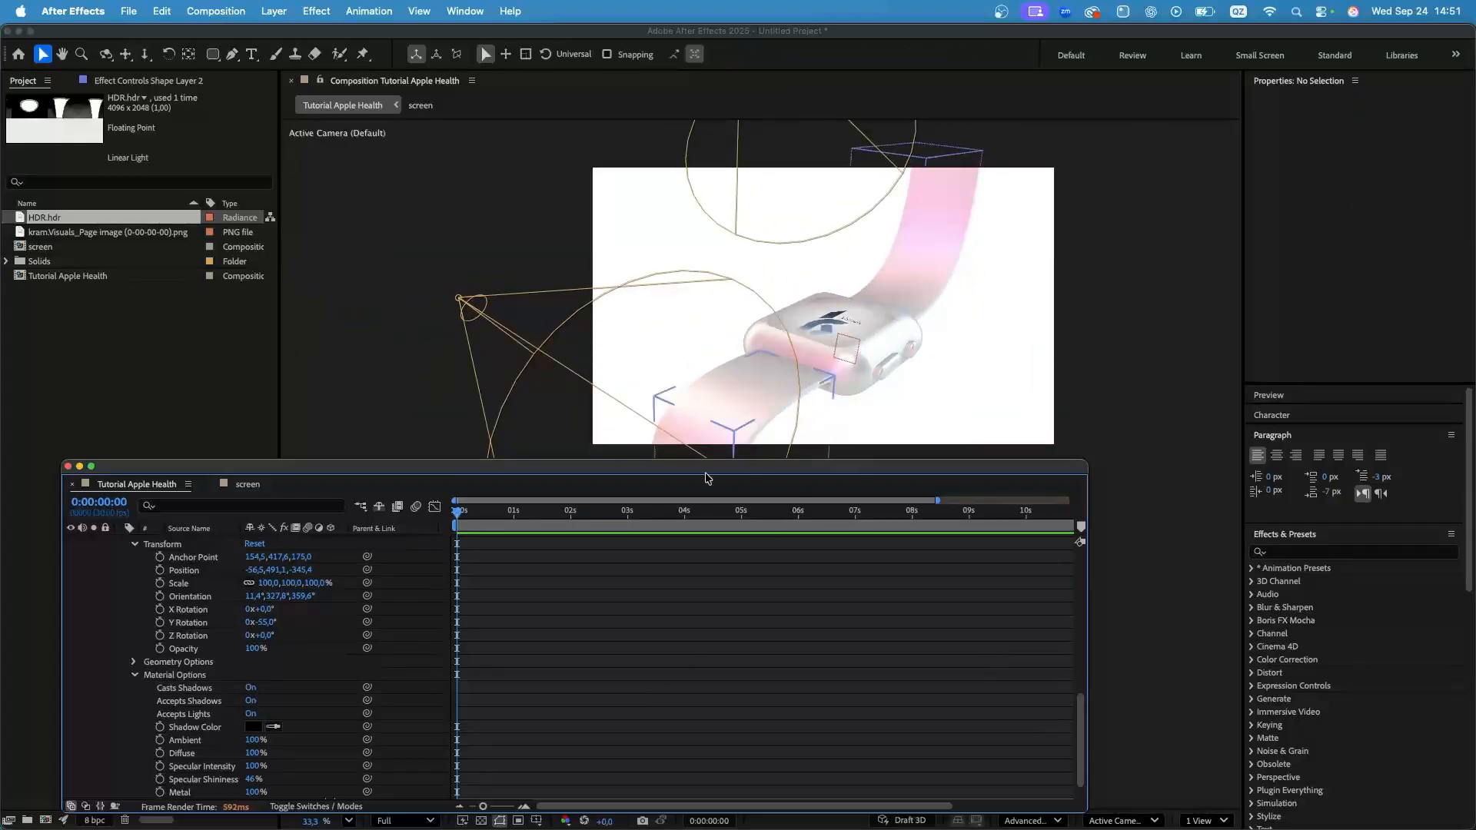
scroll(129, 649, up, 6)
click(123, 645)
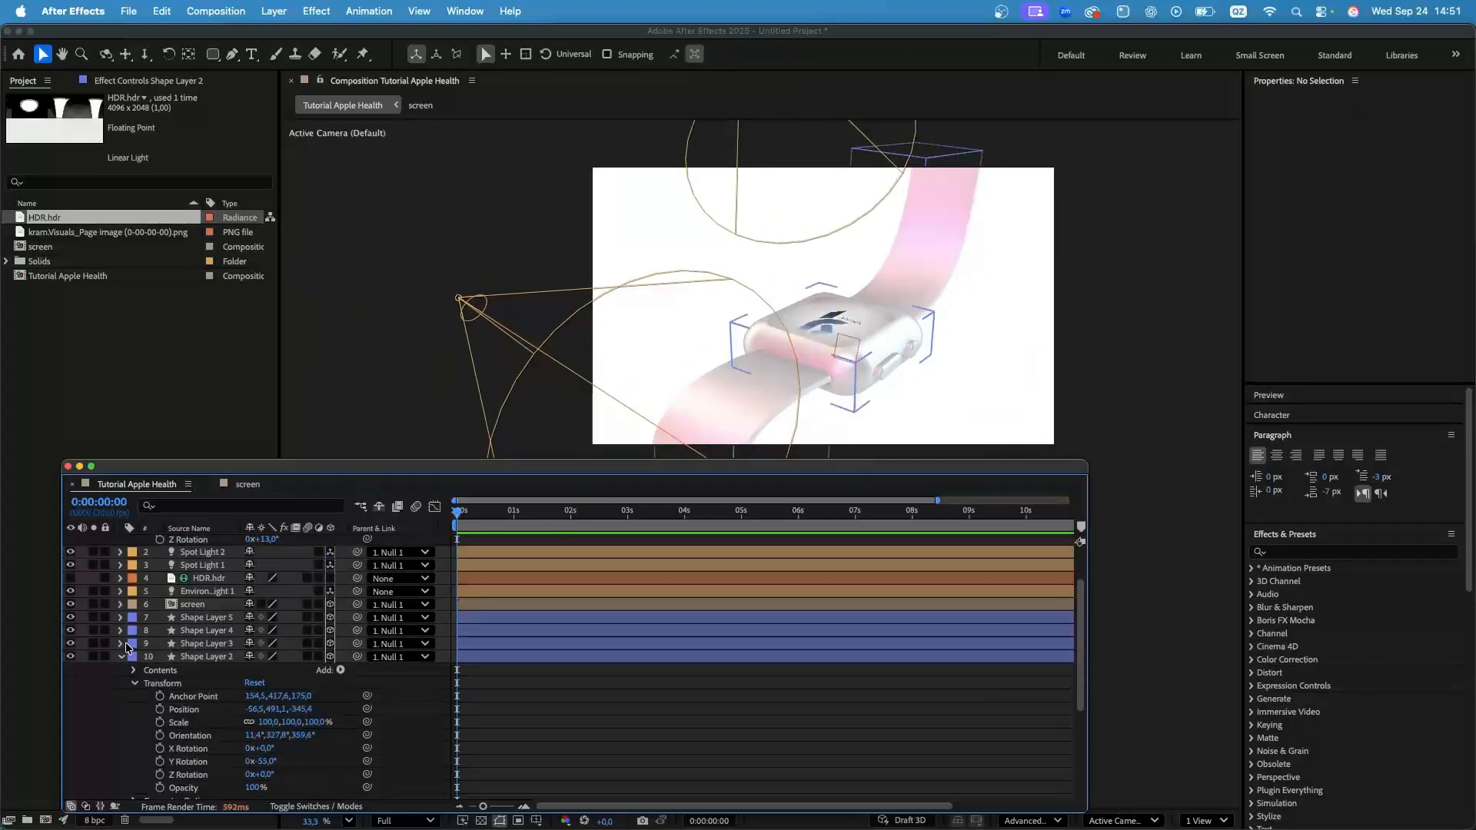
scroll(123, 578, up, 2)
click(121, 543)
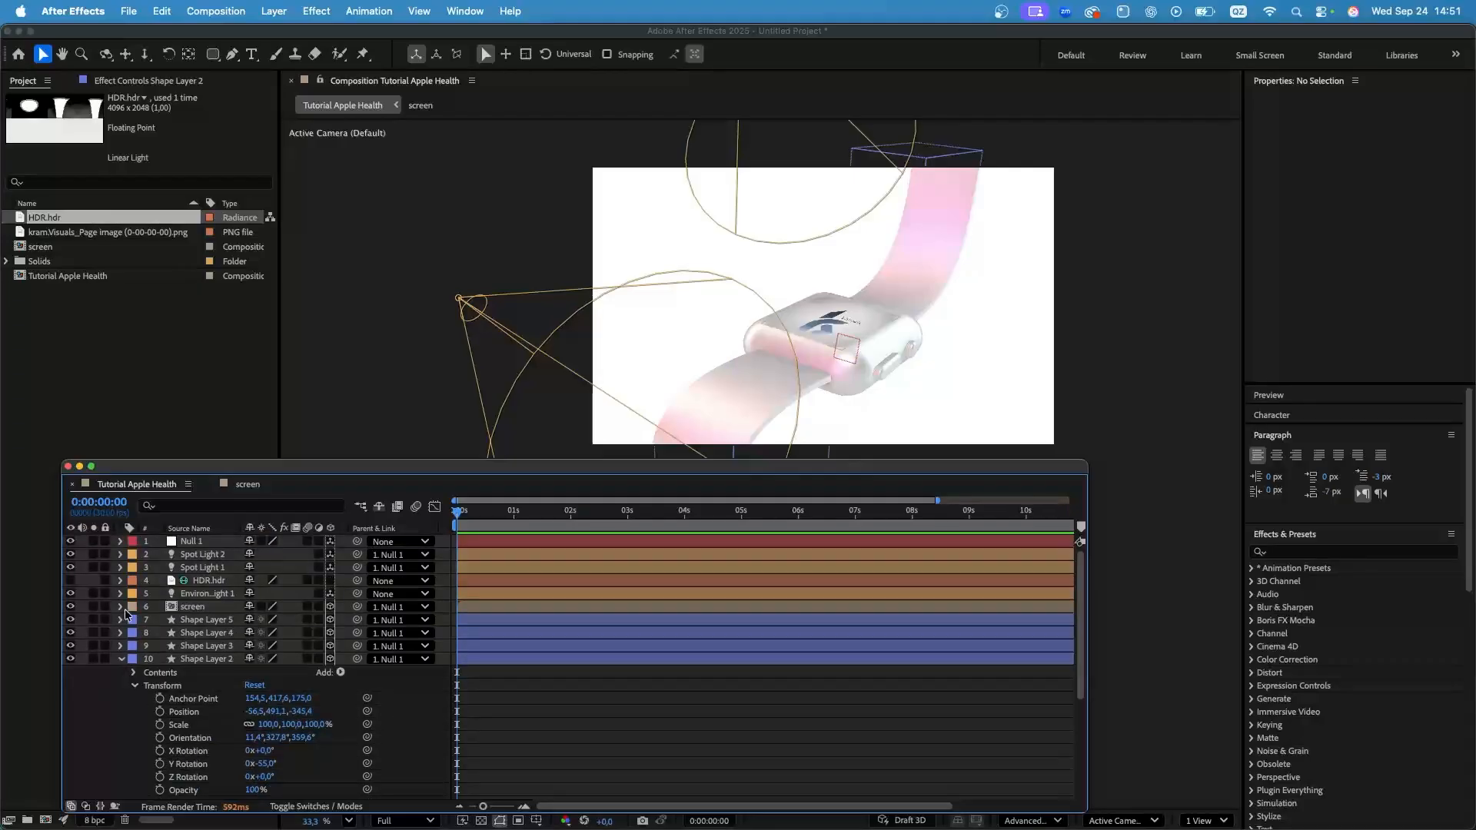
click(121, 659)
scroll(961, 287, down, 2)
scroll(919, 290, up, 4)
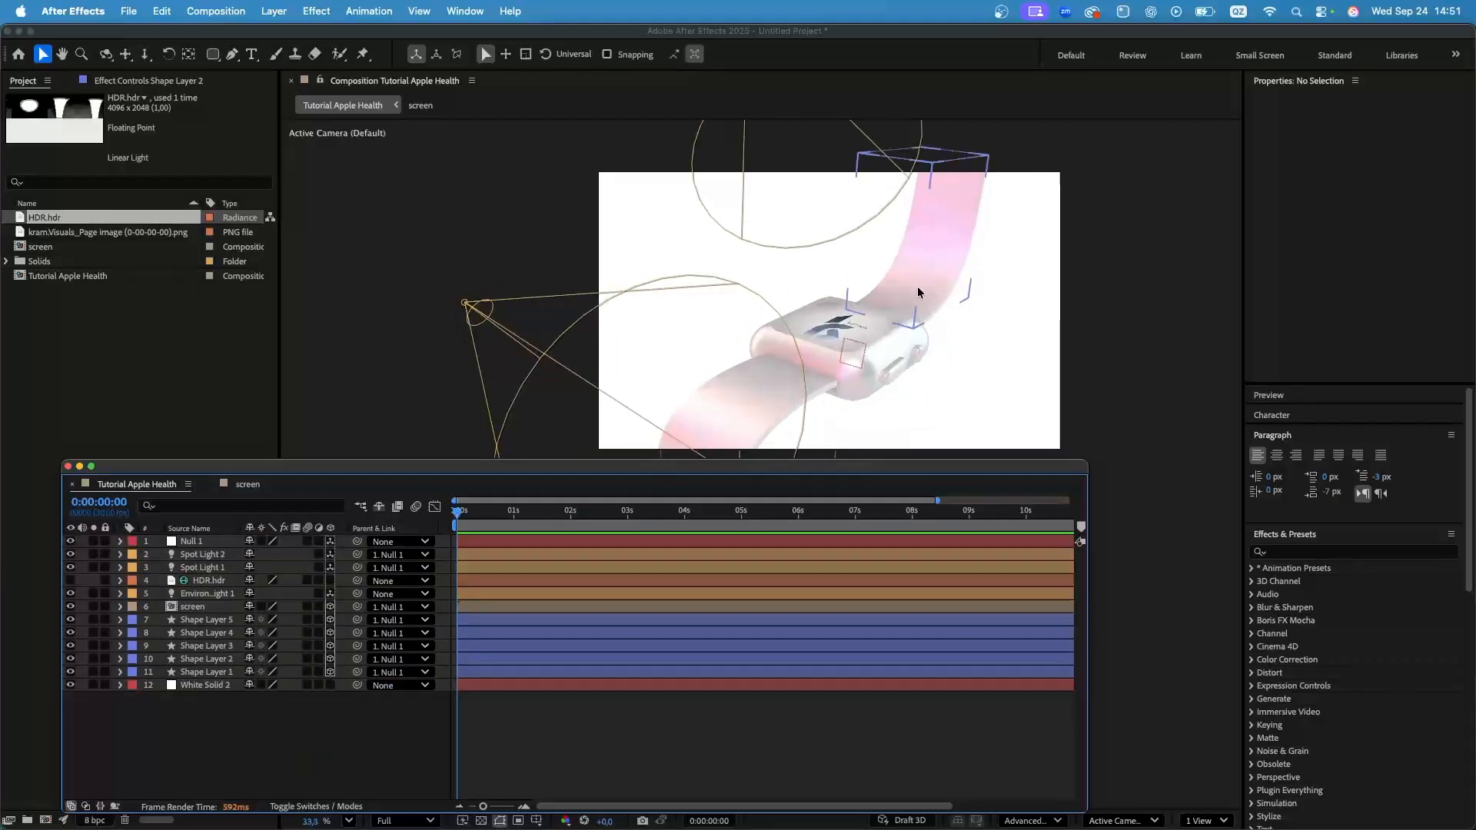
Center the watch by moving Null 1 to about 818.2, 504.6, 115.4 and turning its orientation to about 15.8°, 39°, 349.5°.
click(201, 542)
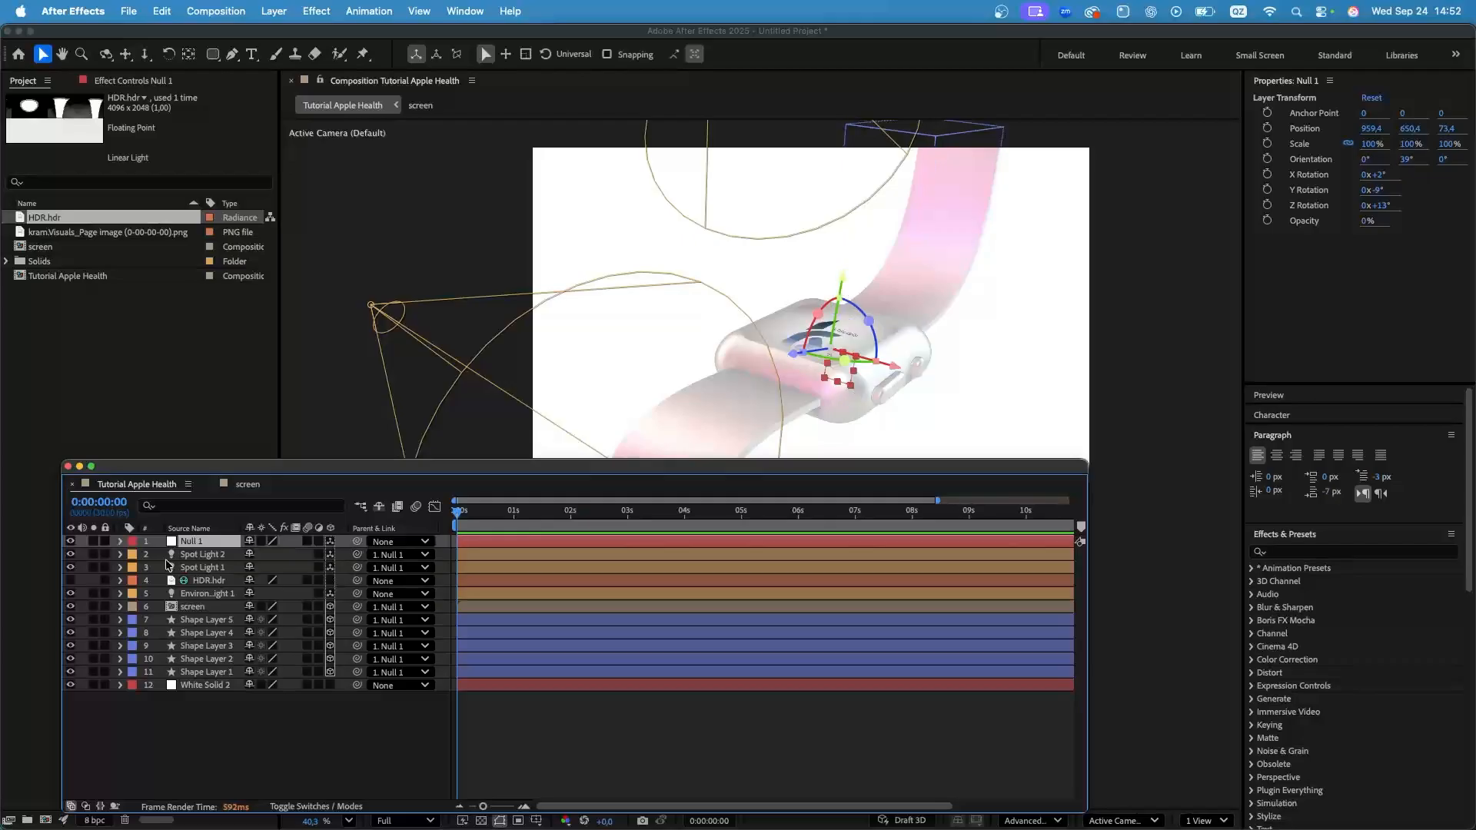
drag(869, 321, 850, 352)
drag(790, 303, 785, 233)
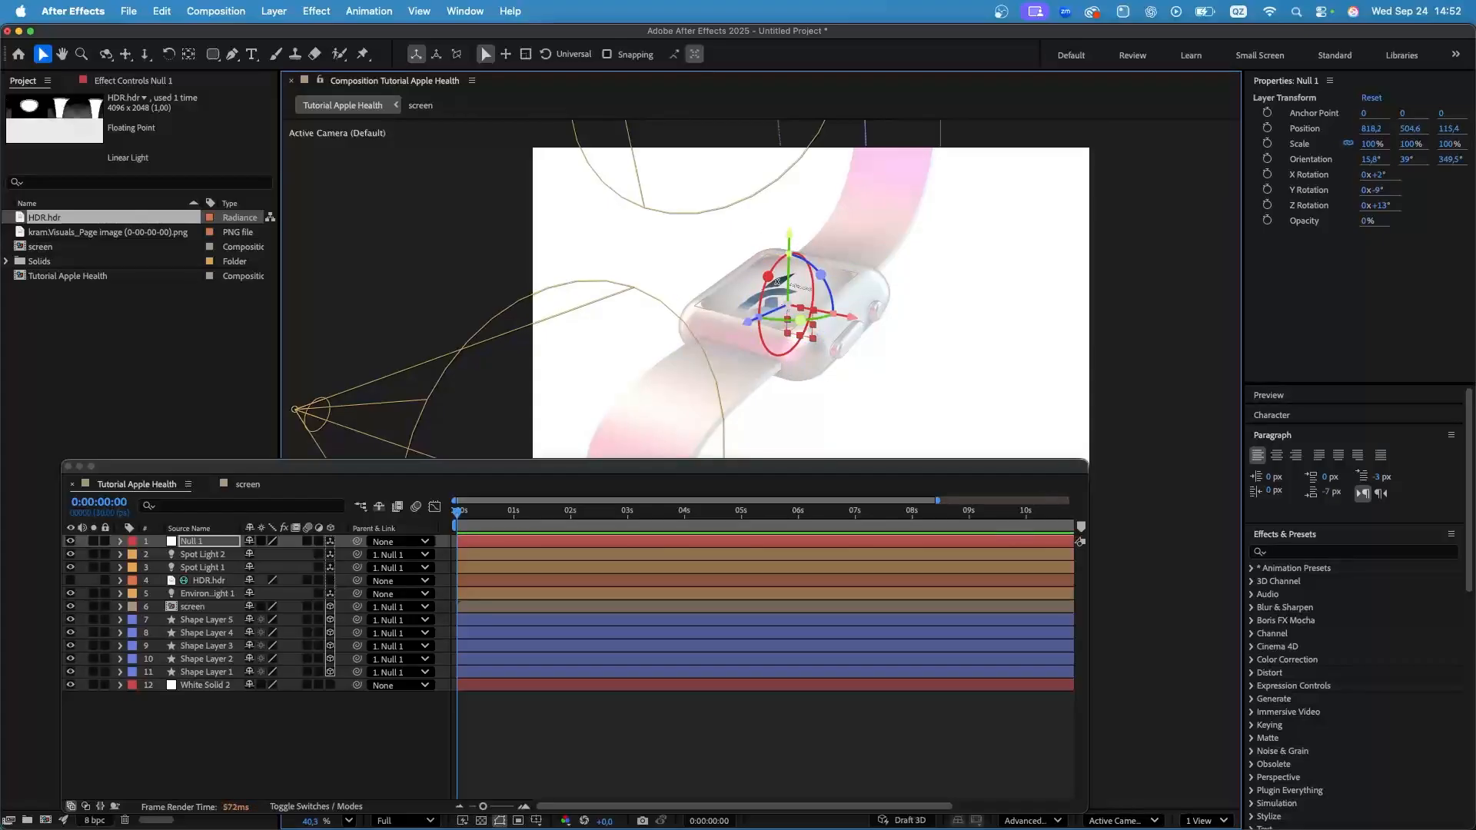
Keyframe Null 1's position, scale, orientation and X, Y, Z rotation at 0 seconds, and reveal all its keyframed properties.
click(205, 544)
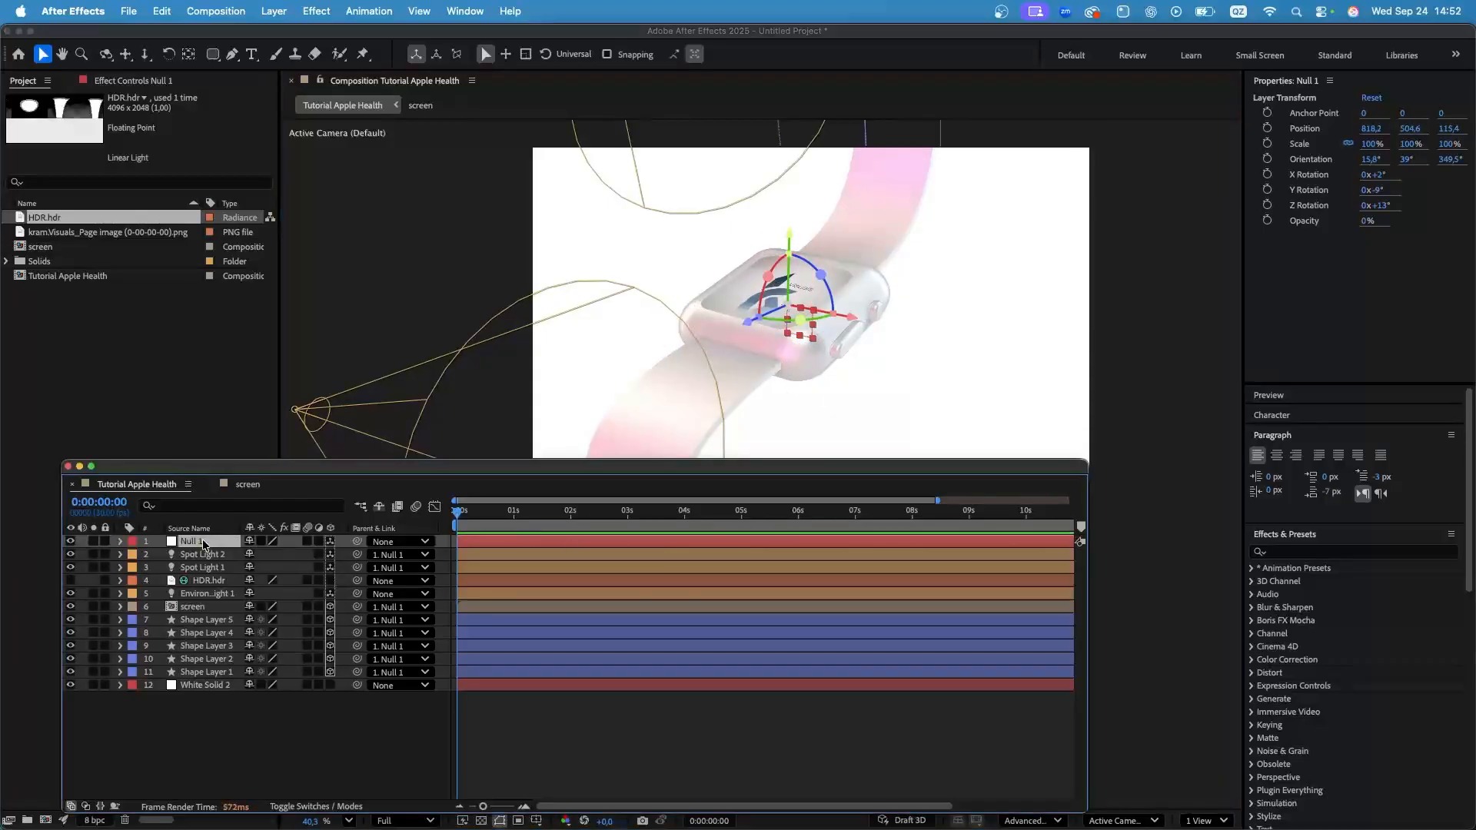
key(r)
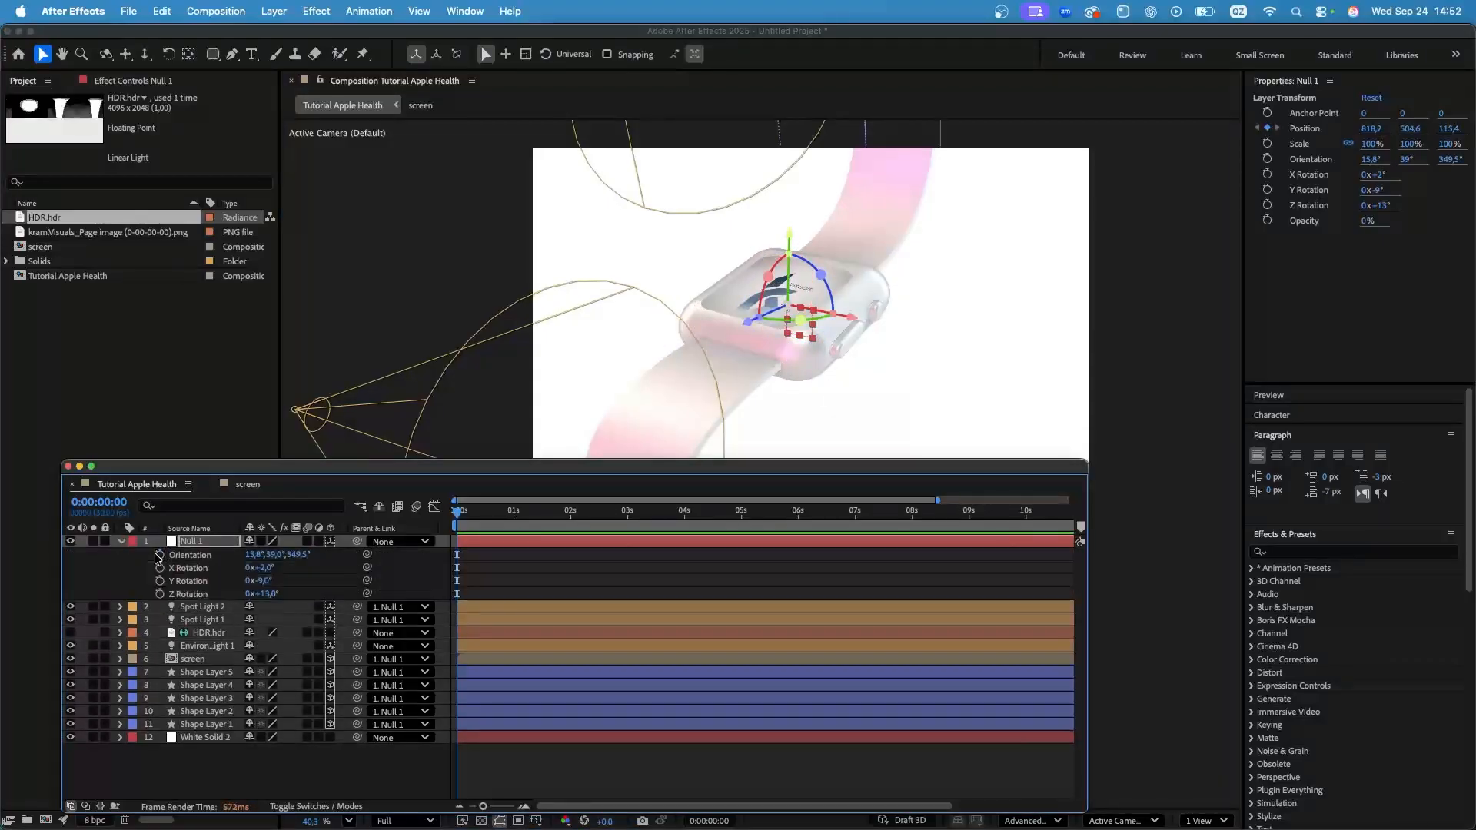
key(alt+shift+r)
key(s)
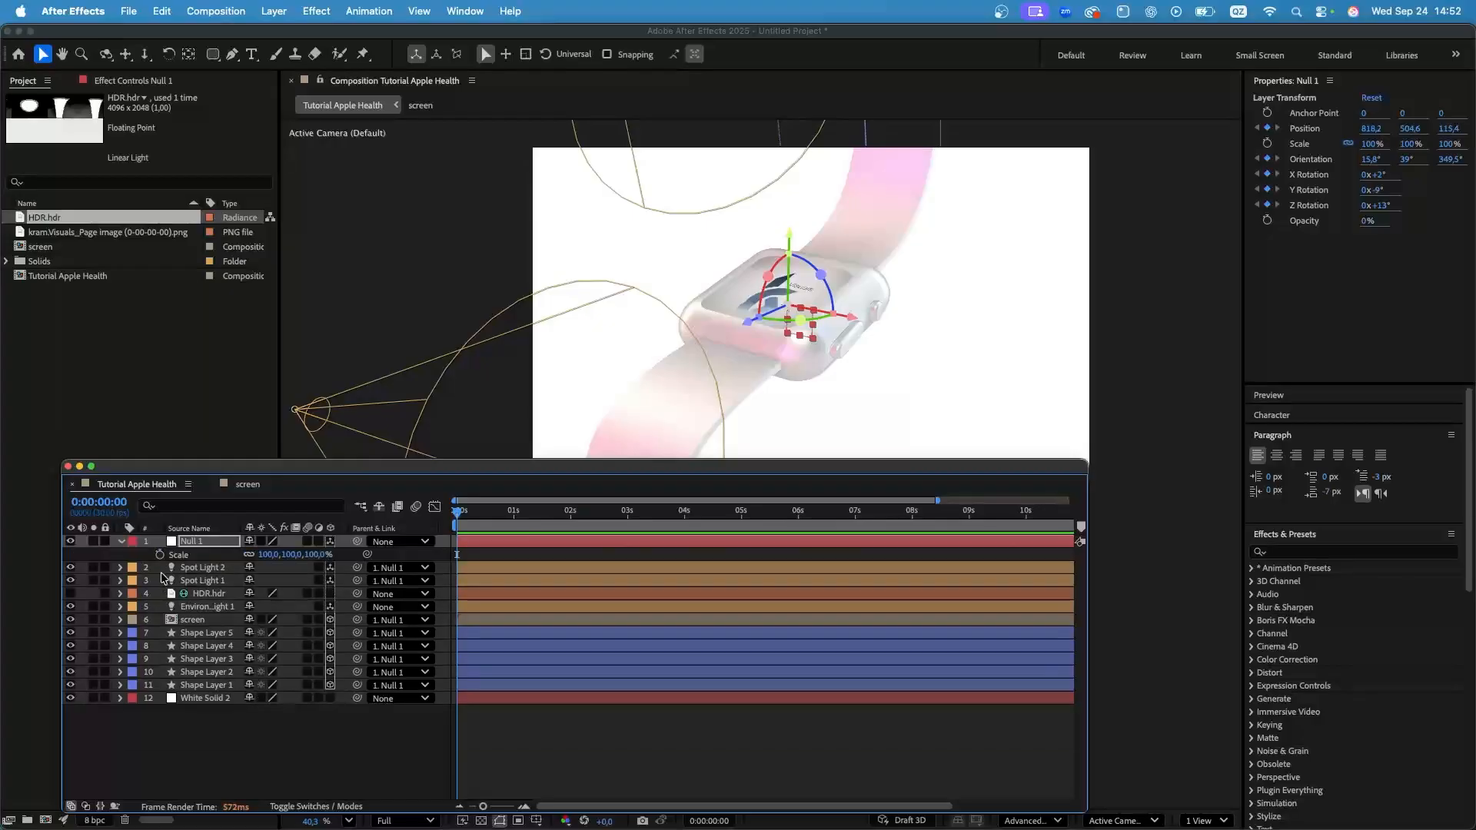
key(u)
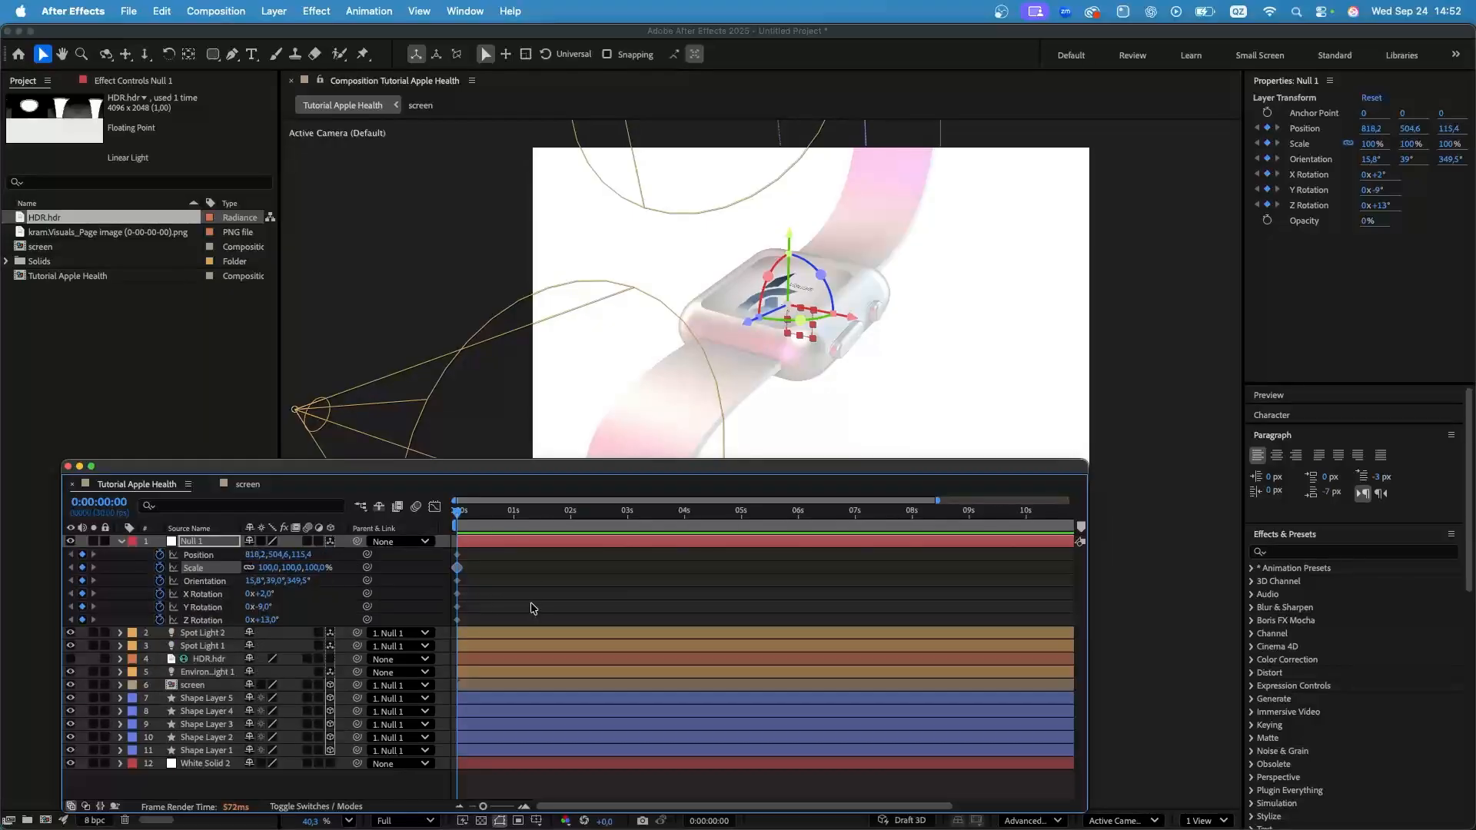
Shift all Null 1 keyframes to about 1.5 seconds, and add matching keyframes for every property at 0 seconds.
drag(477, 628, 500, 564)
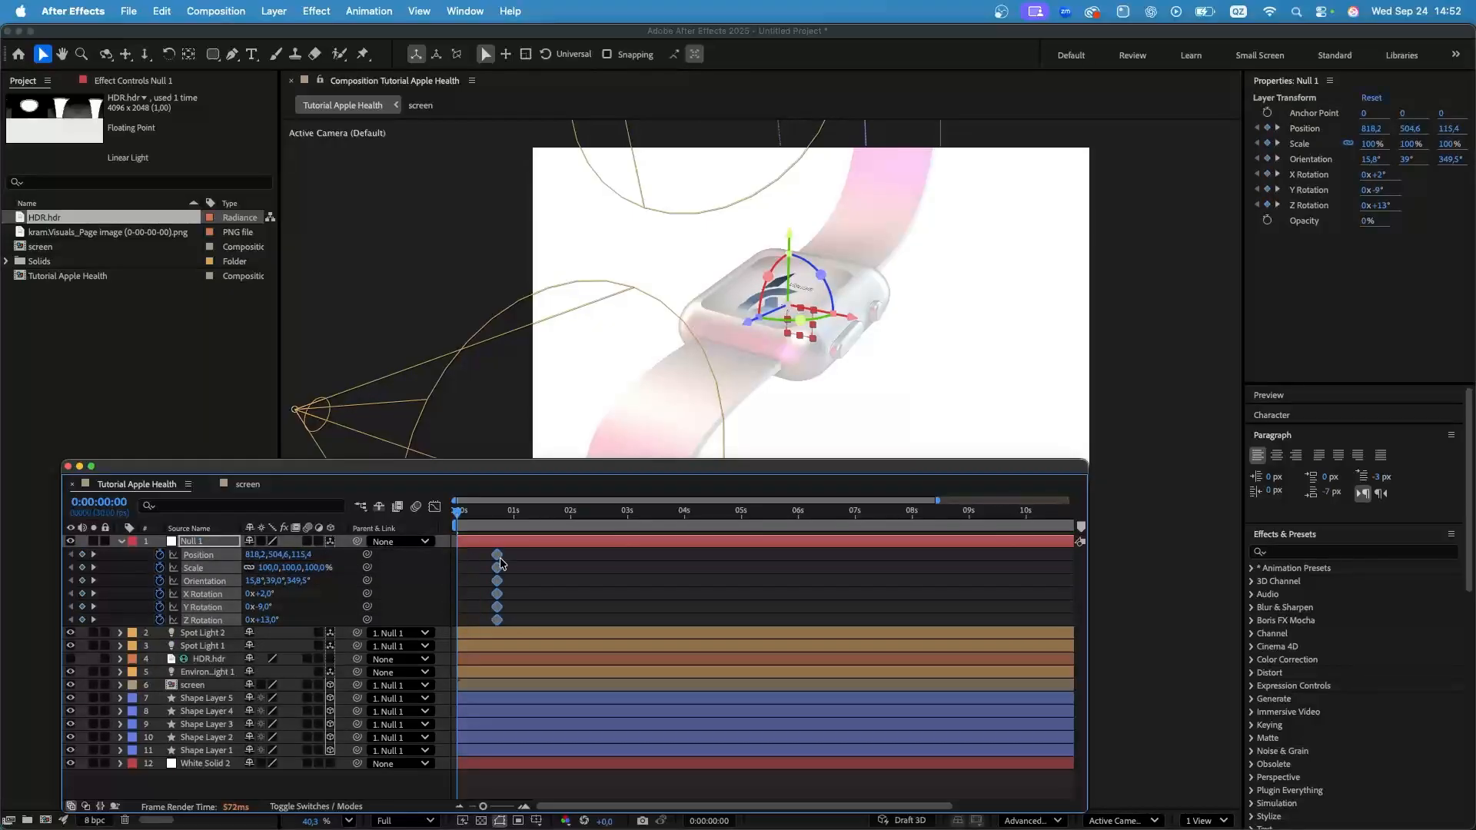
click(620, 589)
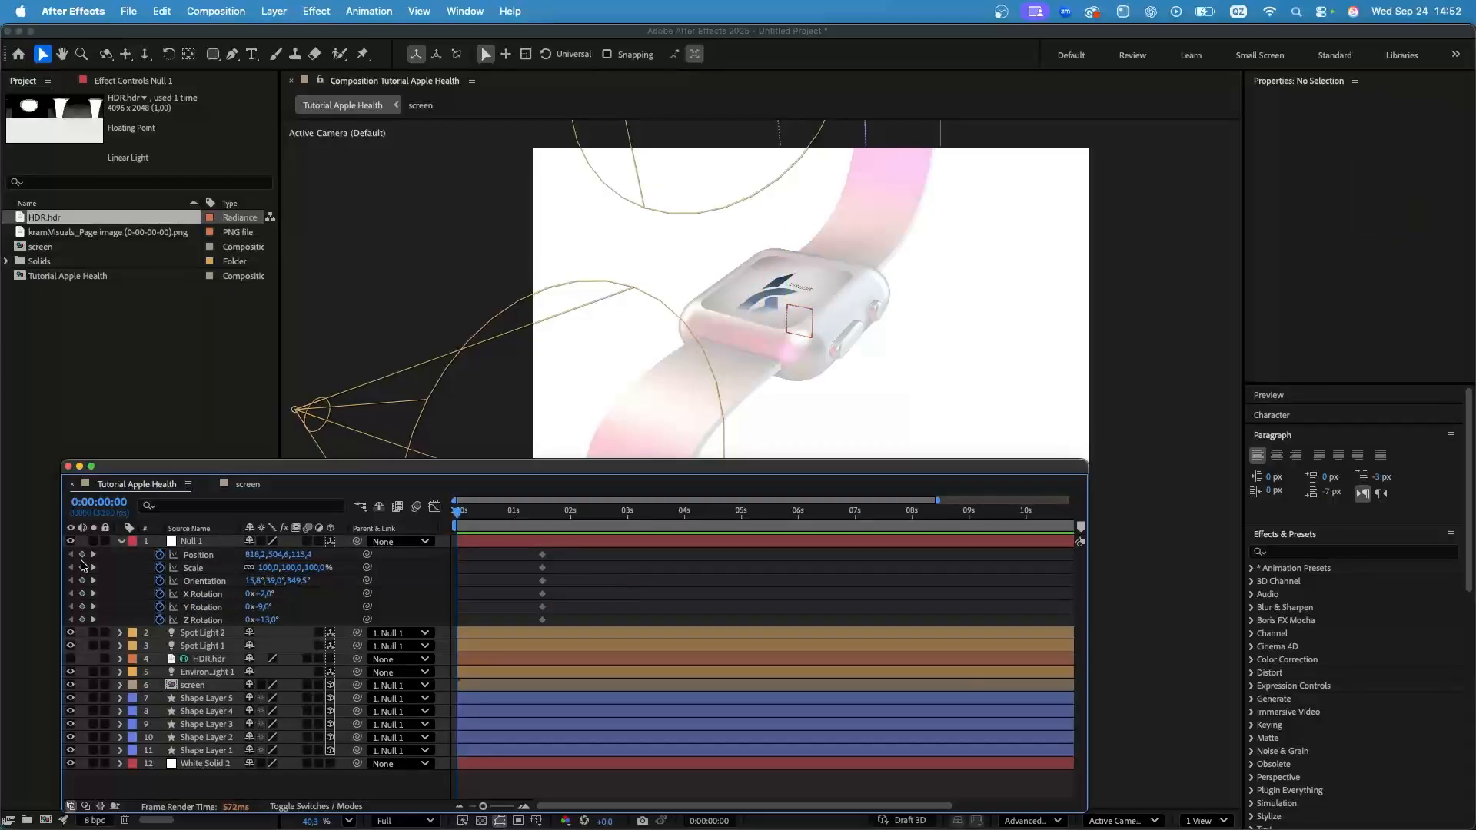
drag(82, 555, 82, 620)
click(349, 598)
drag(266, 606, 267, 603)
key(super+z)
Turn the watch at 0 seconds so its back shows, setting Null 1's orientation to about 84.5°, 351.5°, 119.1°.
click(192, 541)
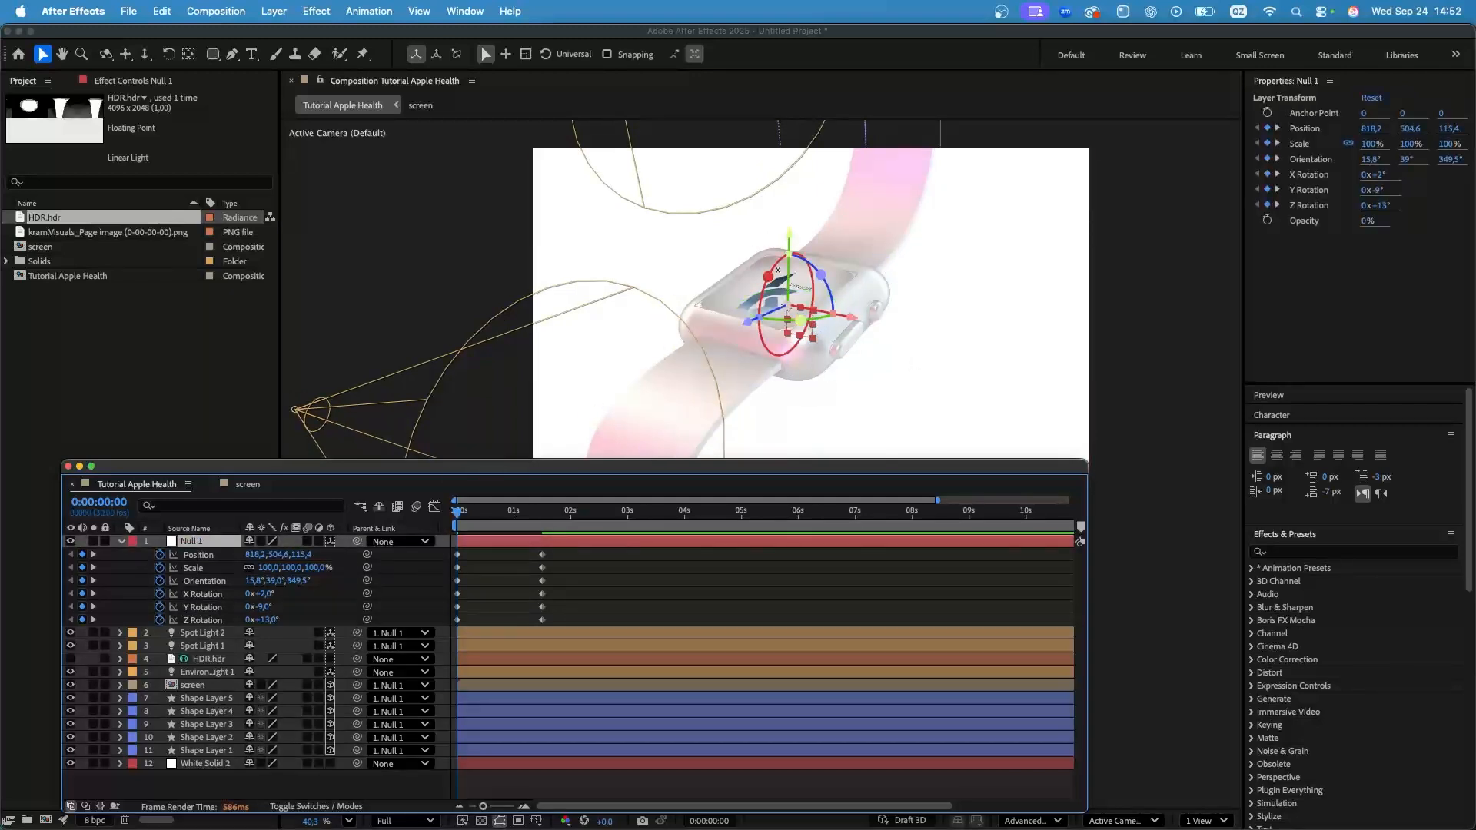
mouse_move(767, 286)
mouse_down()
mouse_move(766, 303)
mouse_move(781, 296)
mouse_up()
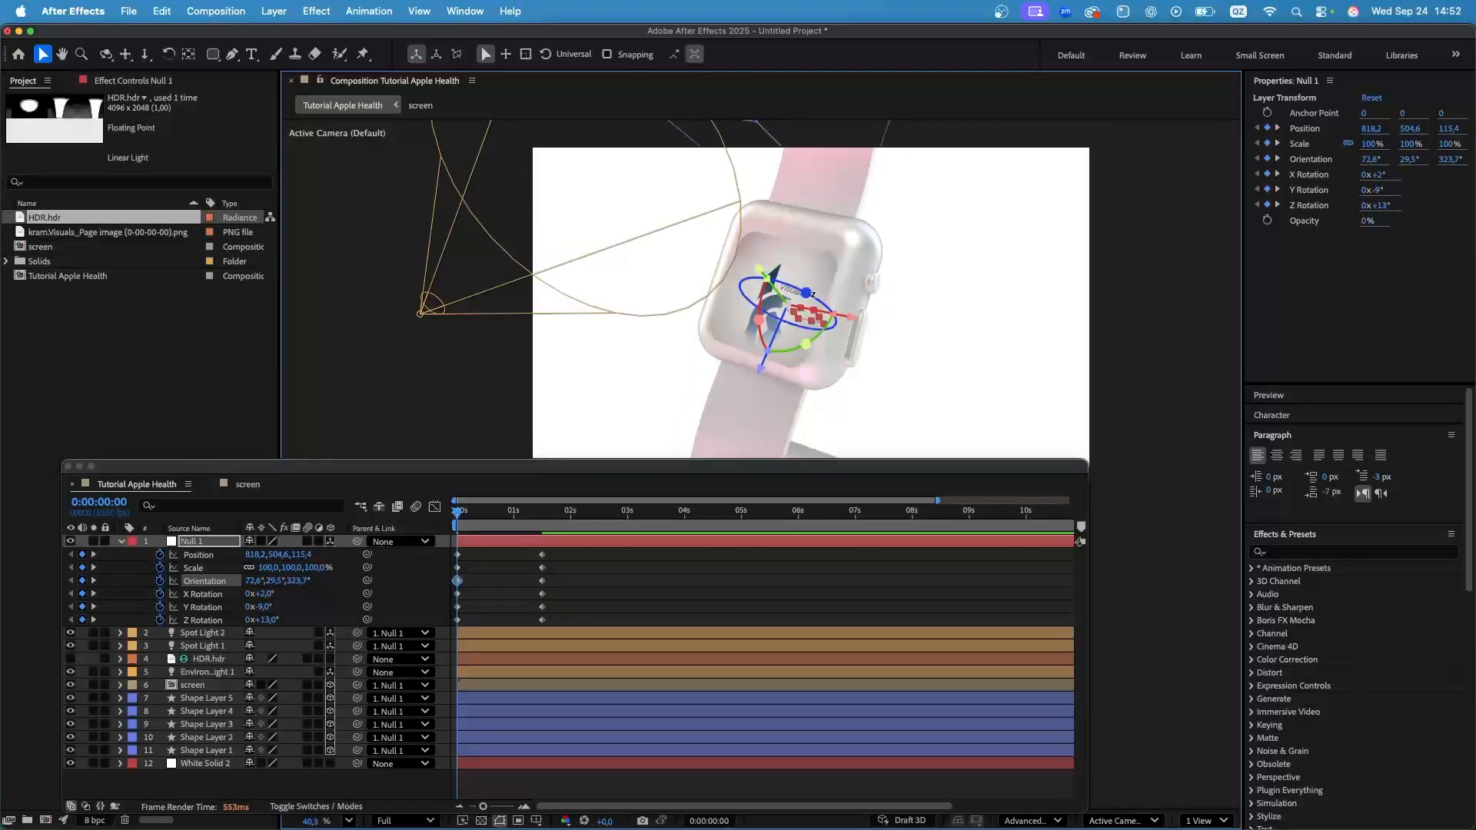
mouse_move(804, 294)
mouse_down()
mouse_move(788, 305)
mouse_move(811, 316)
mouse_move(788, 306)
mouse_up()
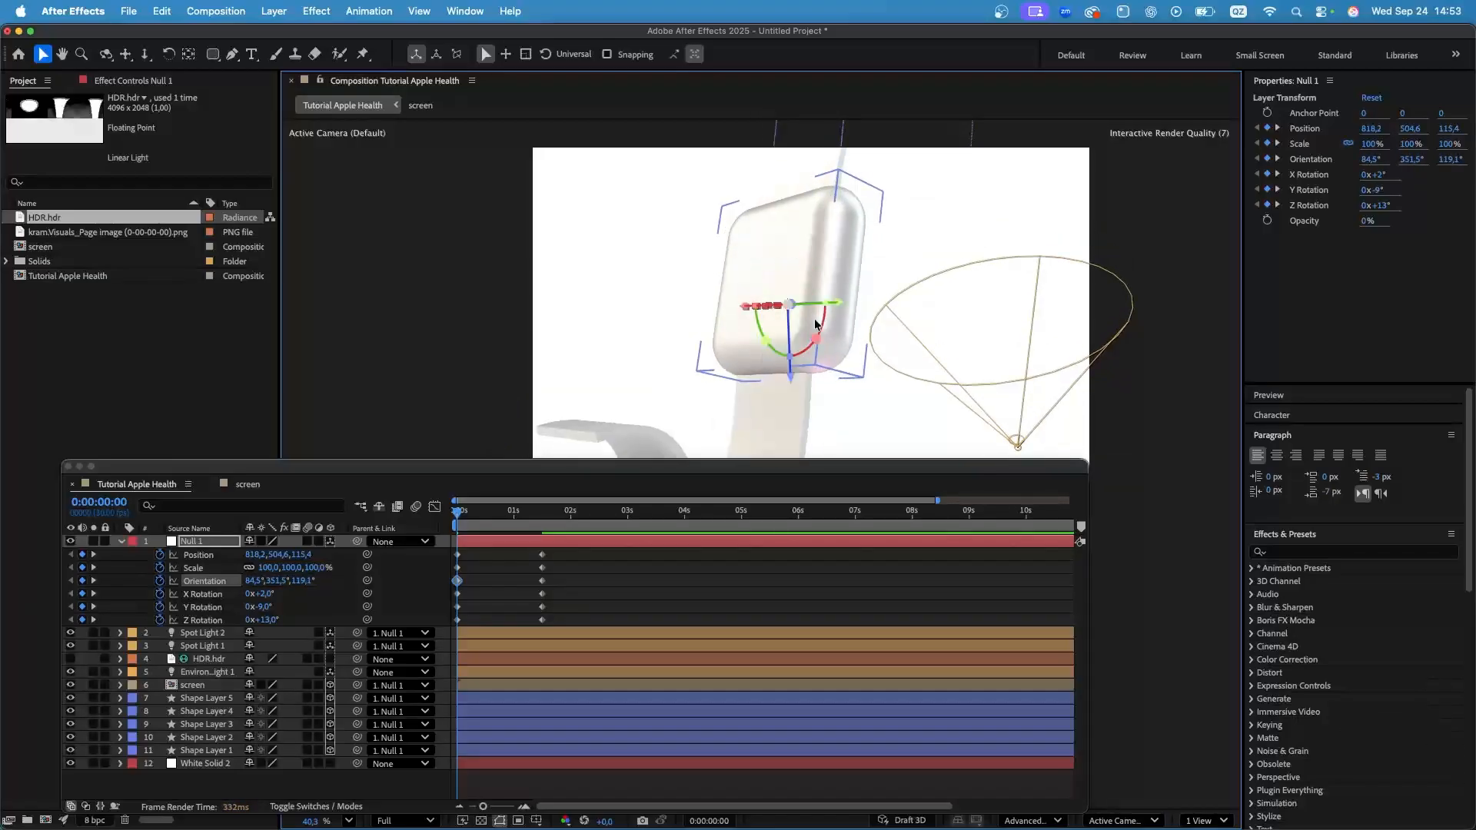
Ease all Null 1 keyframes and shape their speed graph to peak early with a long, slow finish.
drag(569, 628, 378, 536)
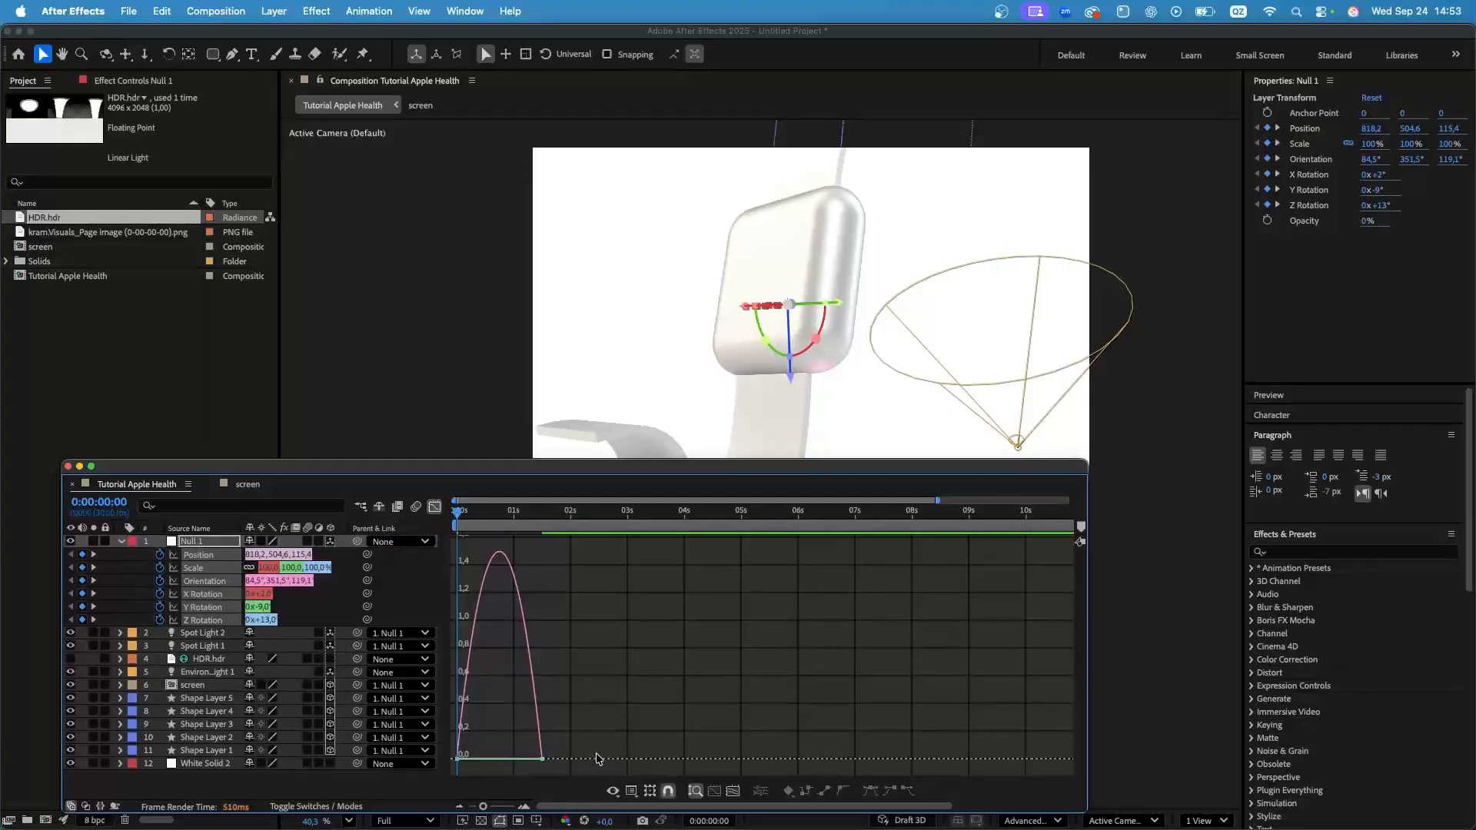
click(434, 506)
drag(528, 759, 500, 759)
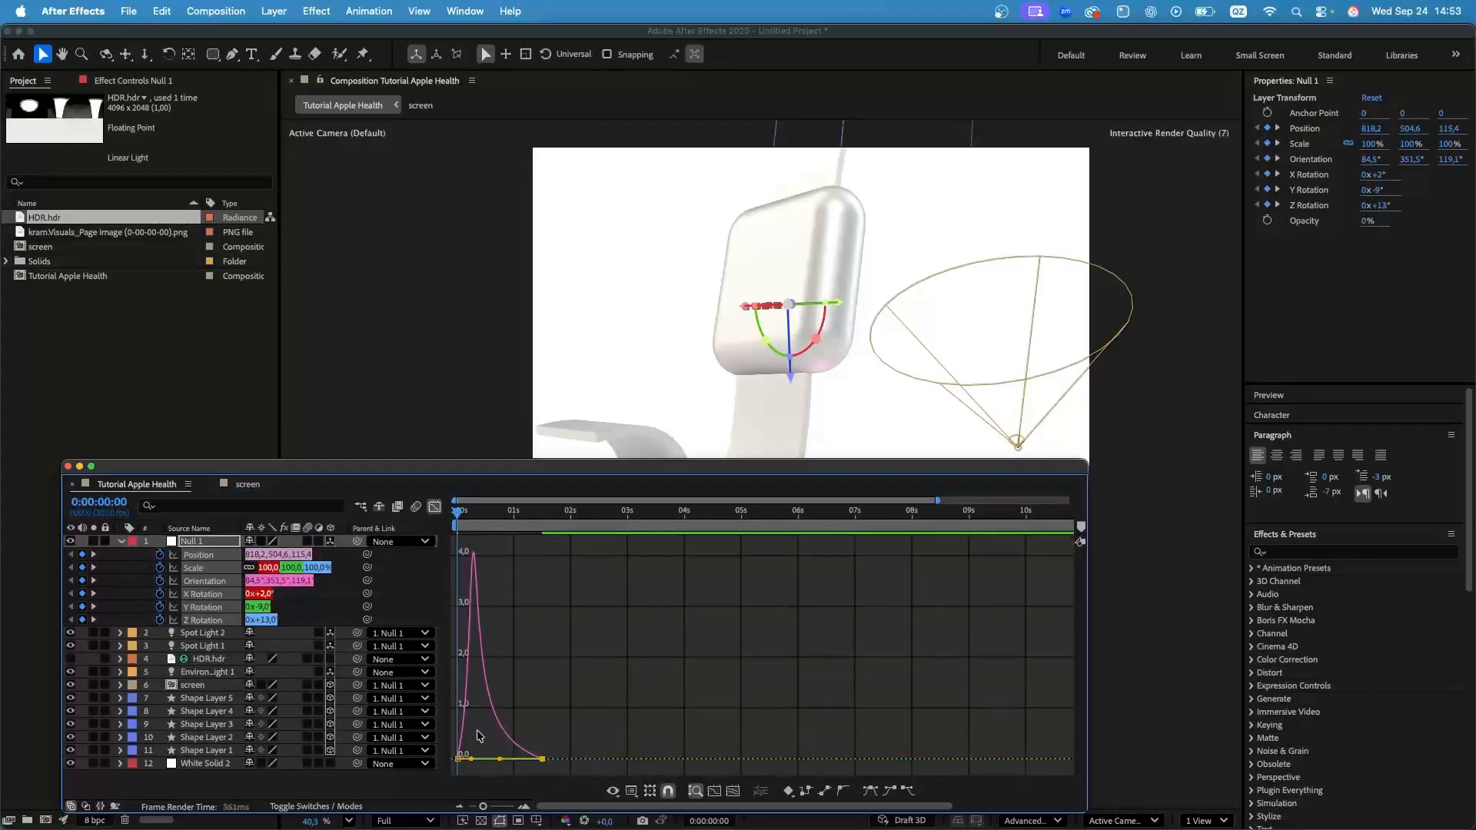
Preview the eased watch rotation, and return to the keyframe view at the first frame.
key(space)
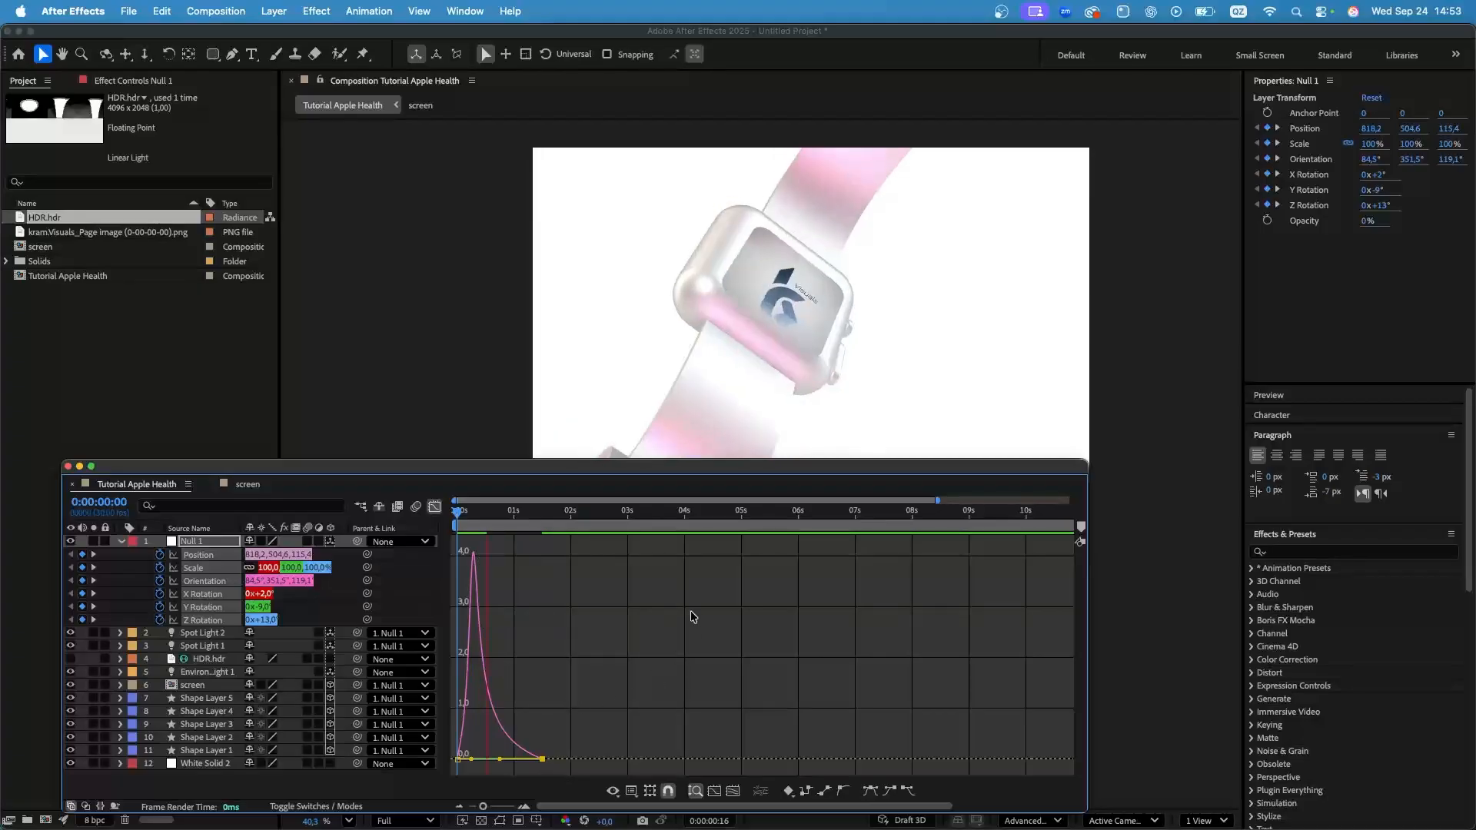
click(457, 513)
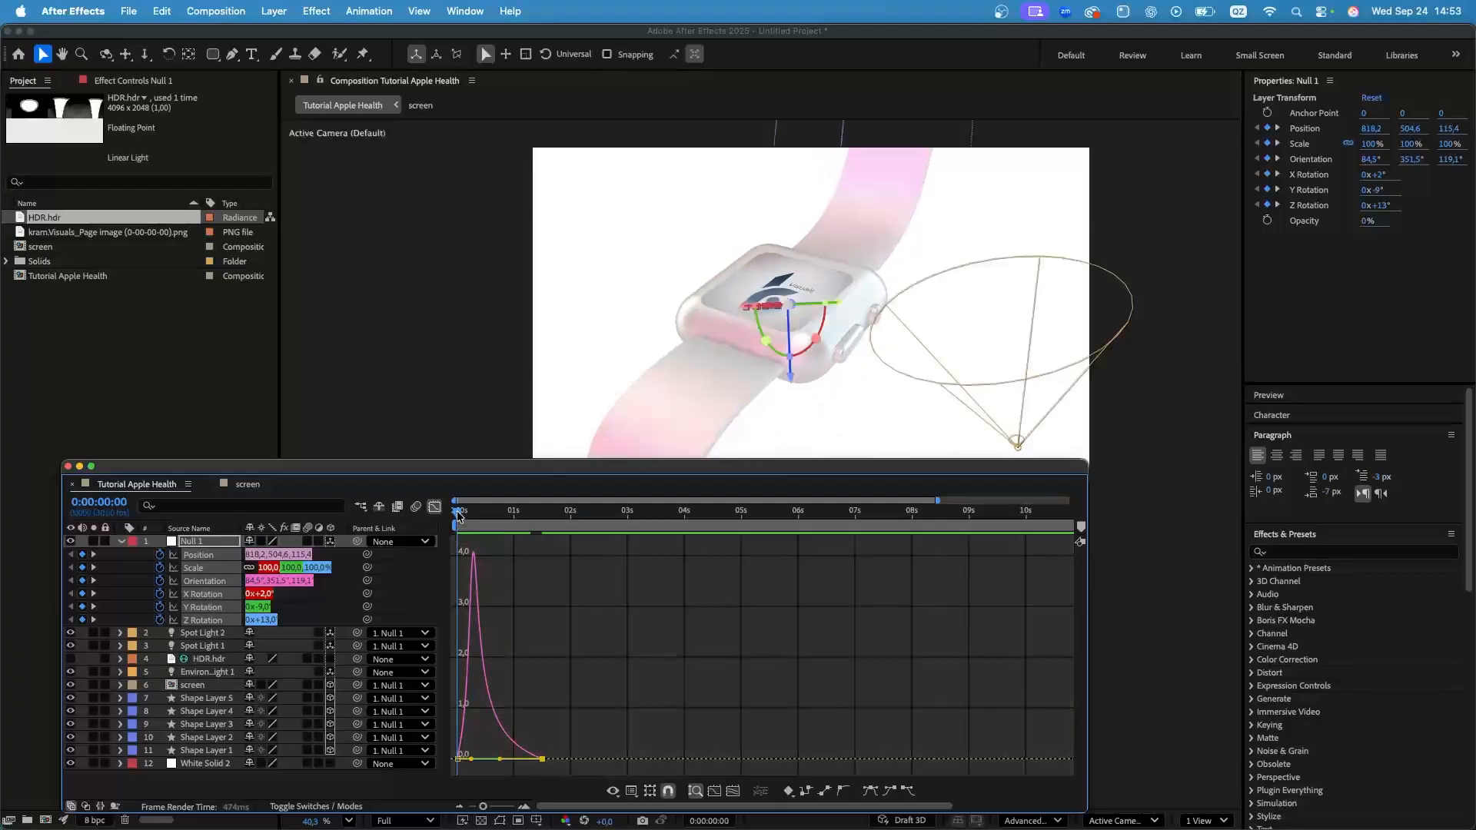
click(434, 507)
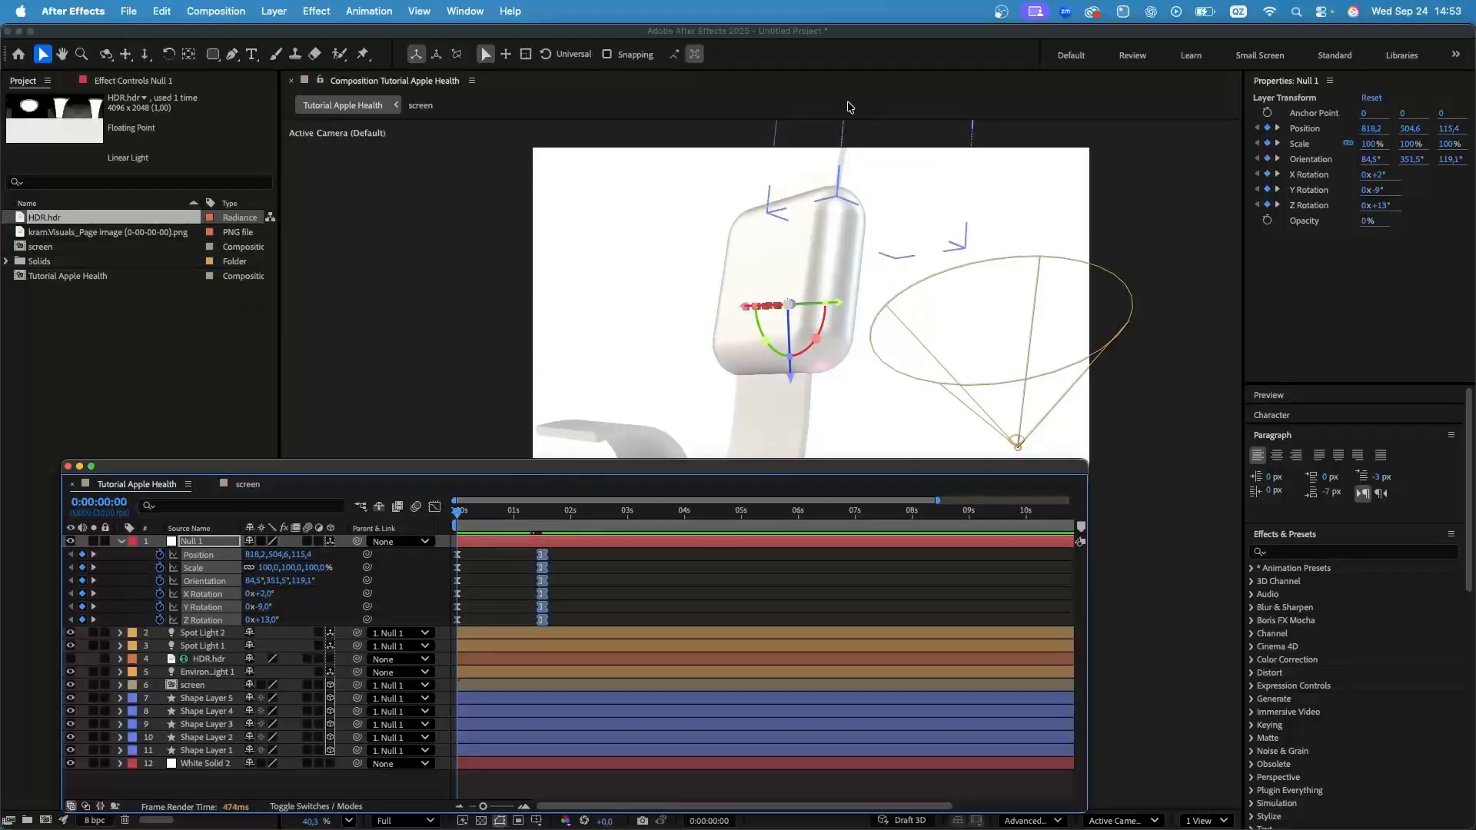
Duplicate Null 1, reveal the keyframes of both nulls, and parent the original null to the duplicate above it.
drag(455, 515, 513, 512)
click(498, 544)
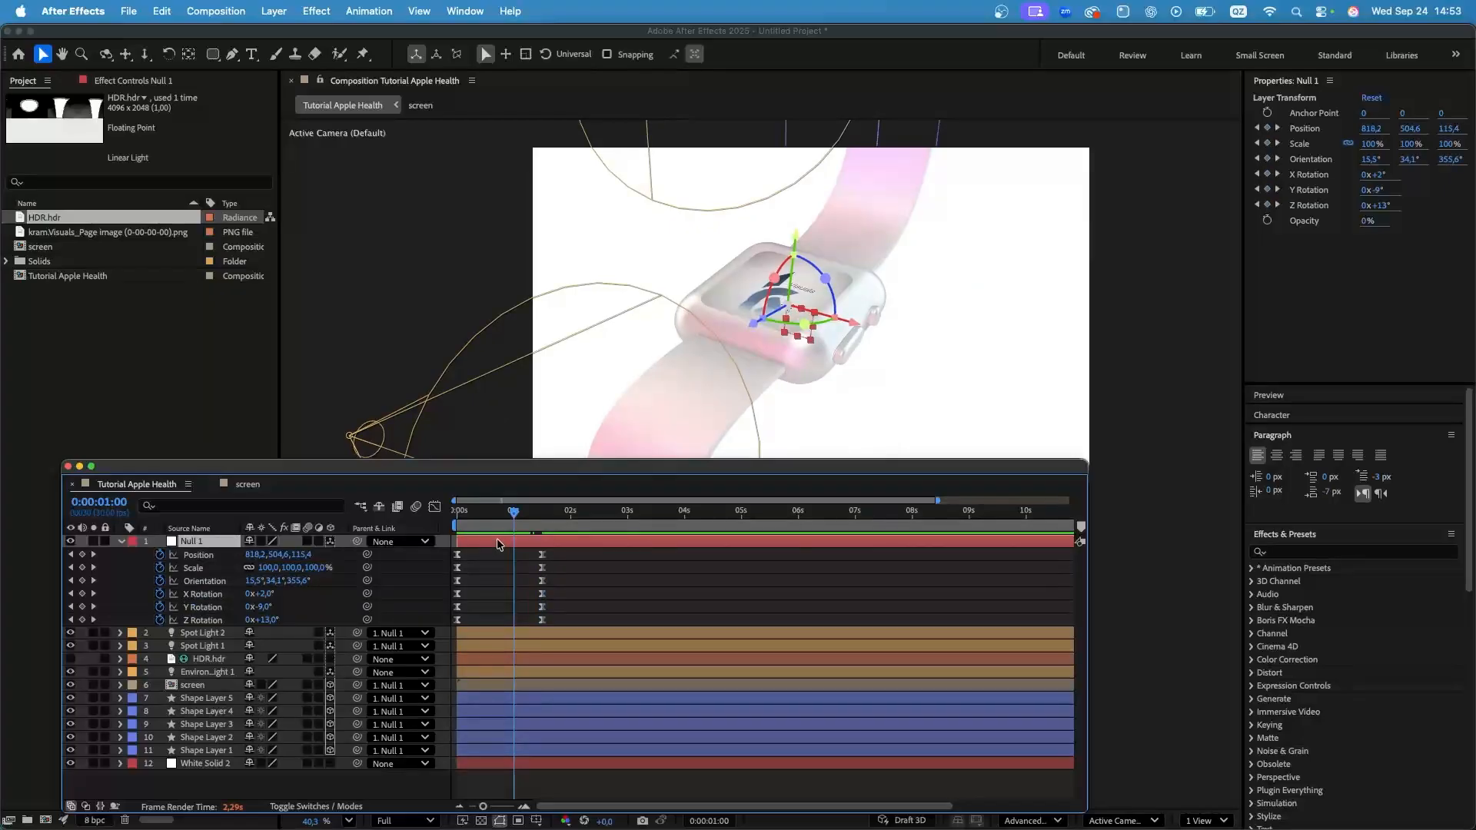
key(super+d)
key(u)
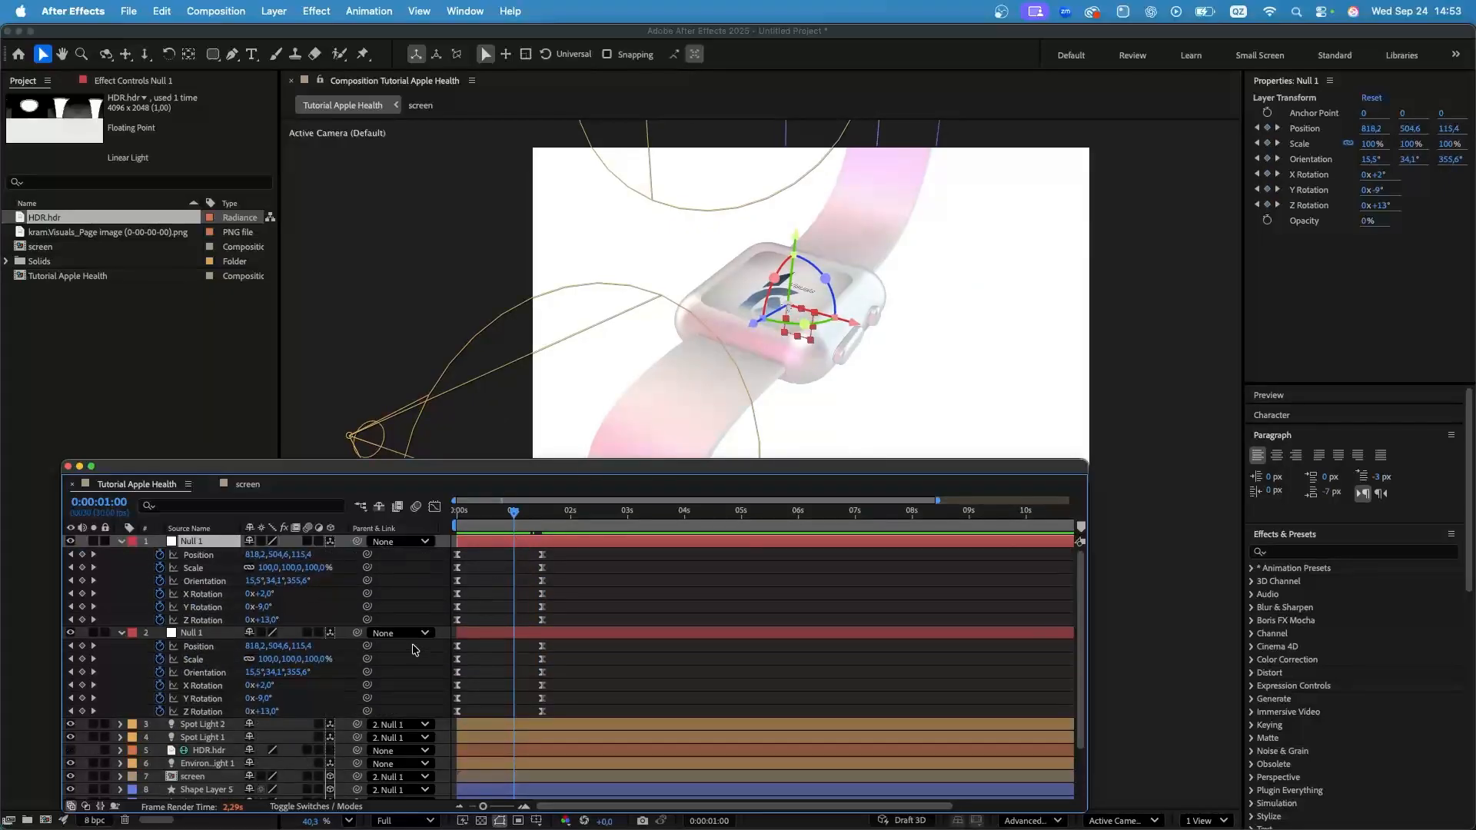
drag(357, 635, 225, 547)
Delay the parent null's layer and keyframes by 18 frames, and delete all transform keyframes of the child null.
drag(513, 513, 542, 550)
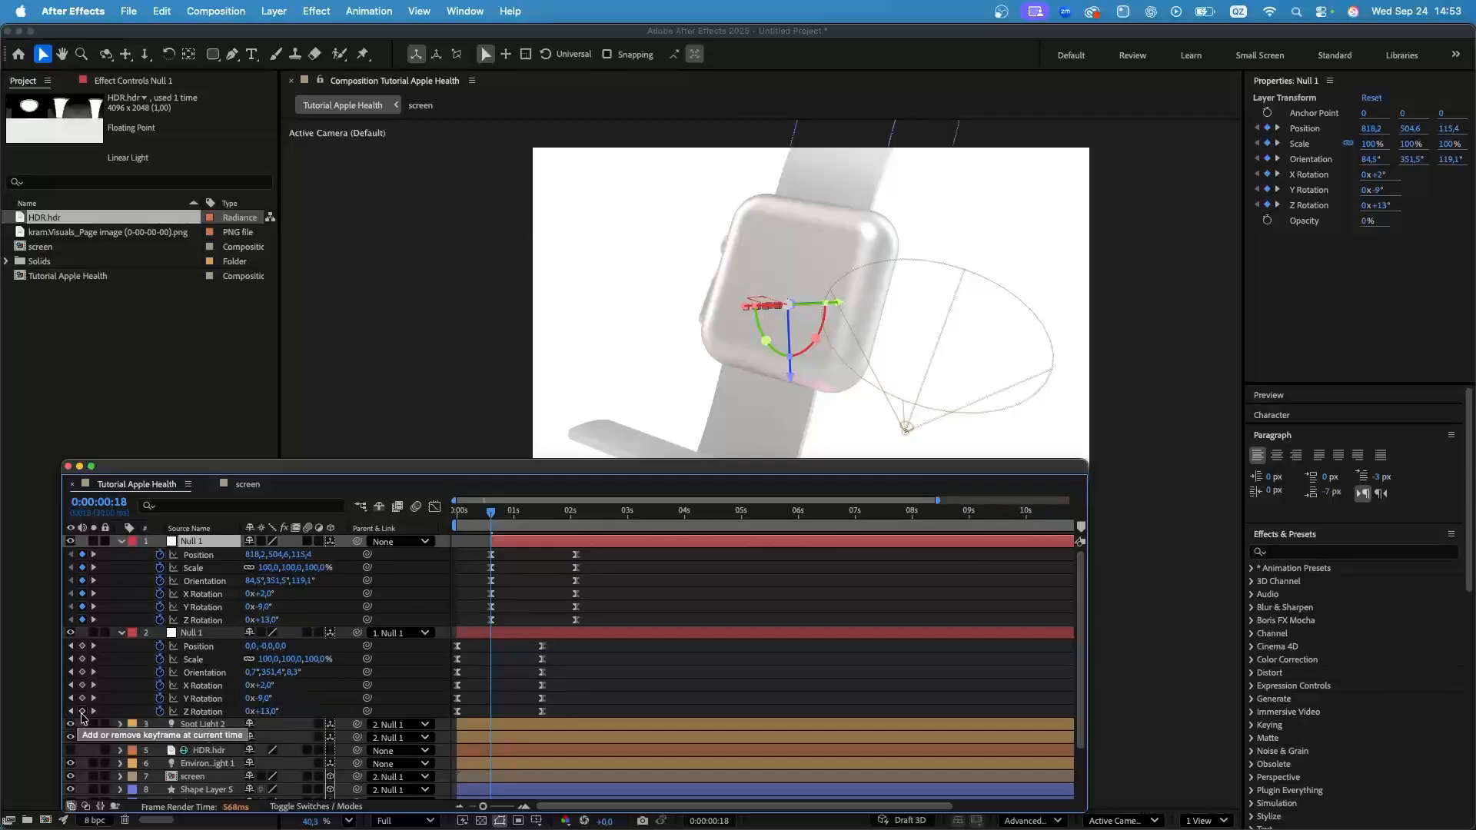
click(94, 712)
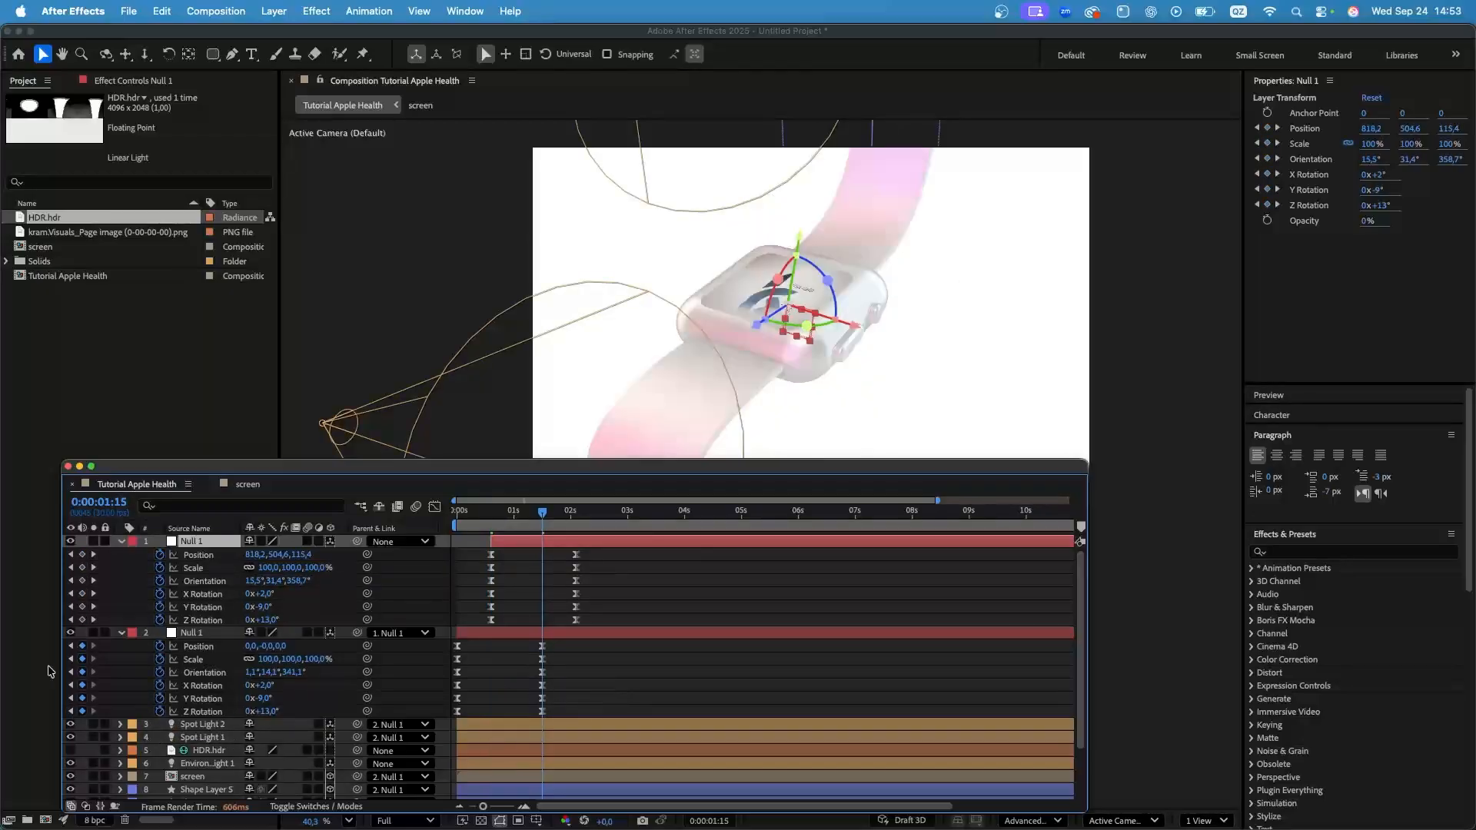
click(93, 621)
drag(577, 713, 439, 640)
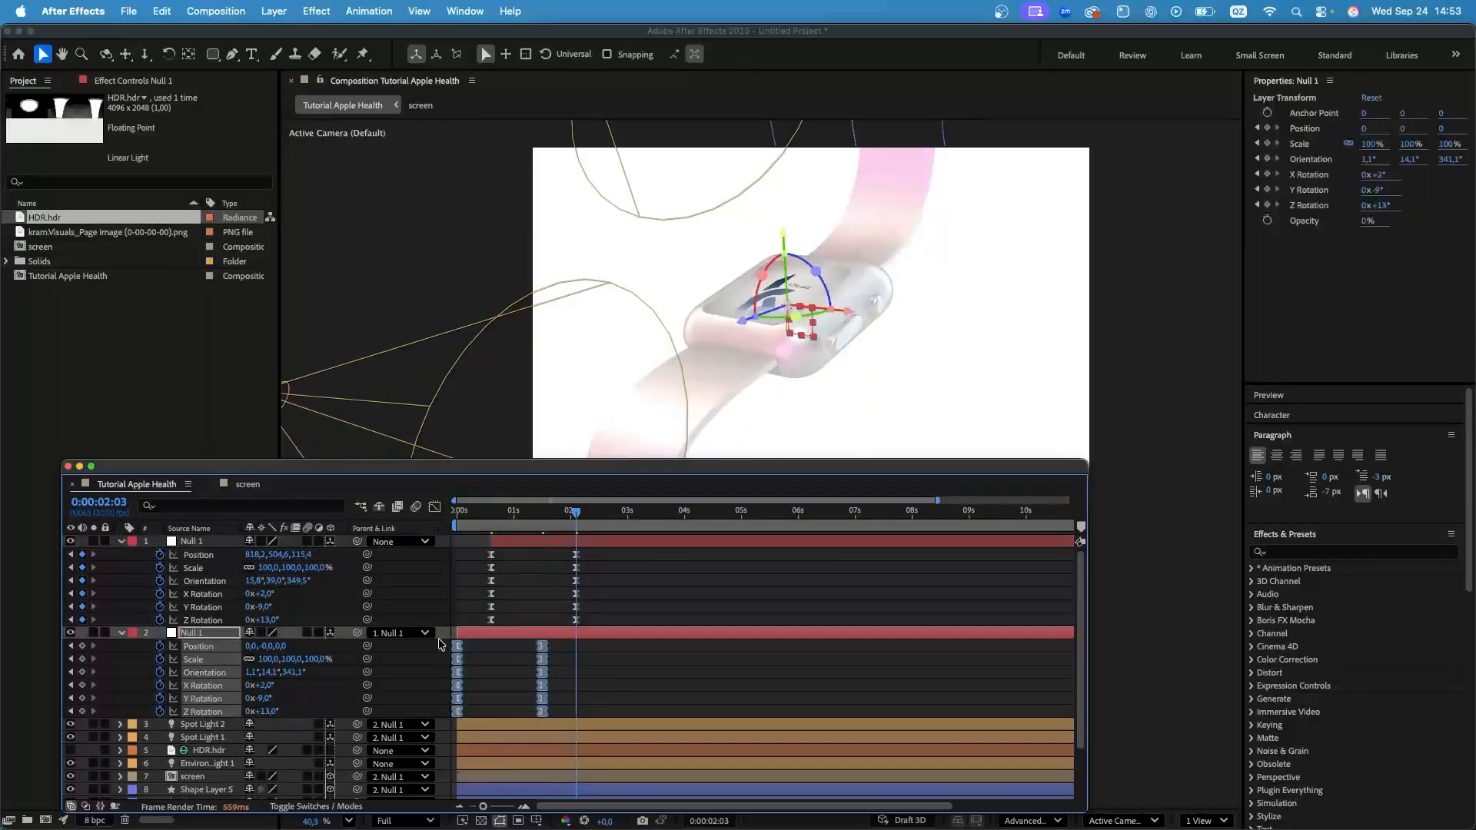
key(Delete)
Enable keyframes on all six transform properties of the child null and place them at about 1 second 5 frames.
drag(569, 510, 507, 527)
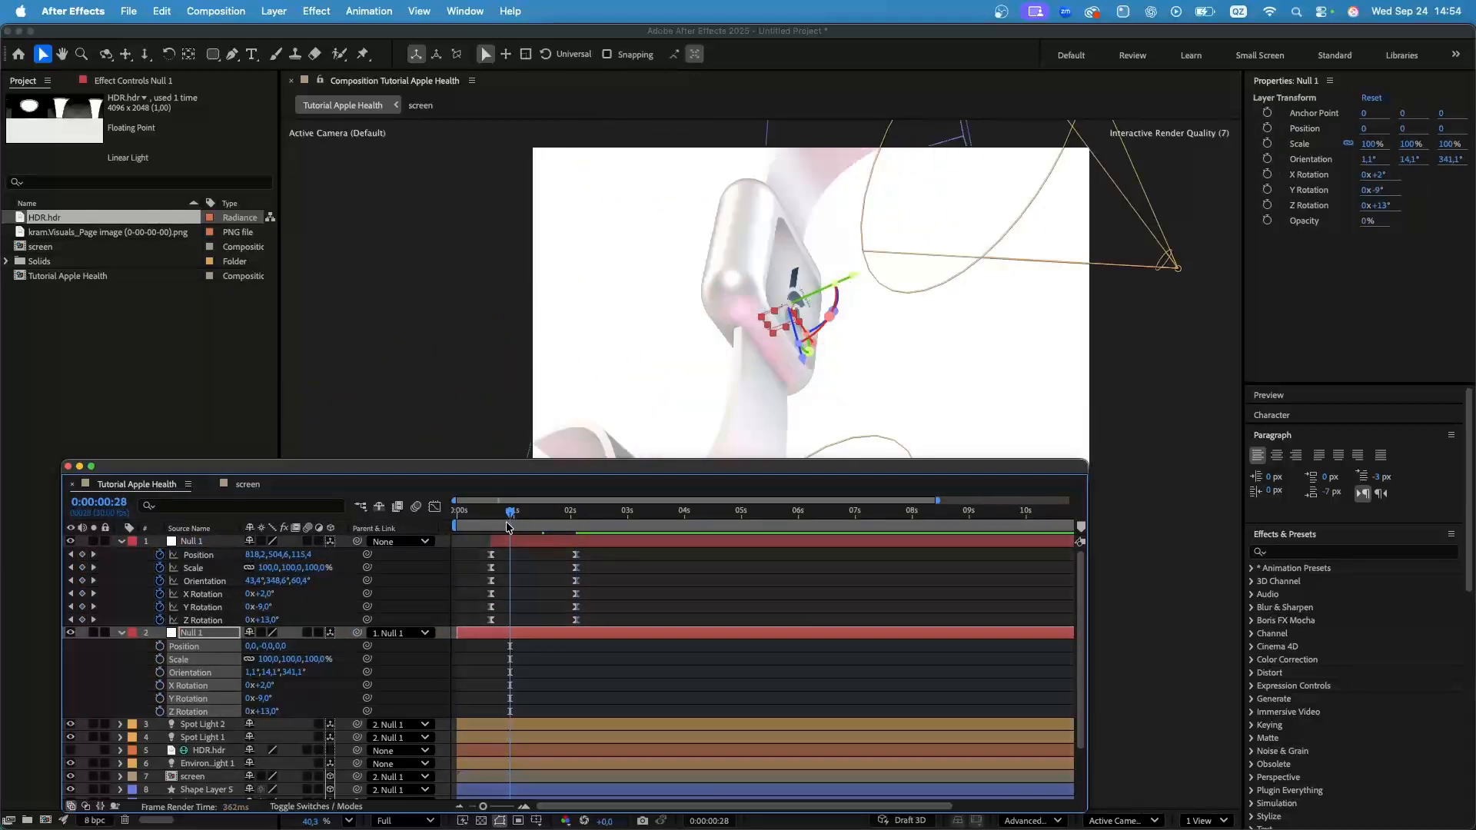
drag(160, 645, 161, 692)
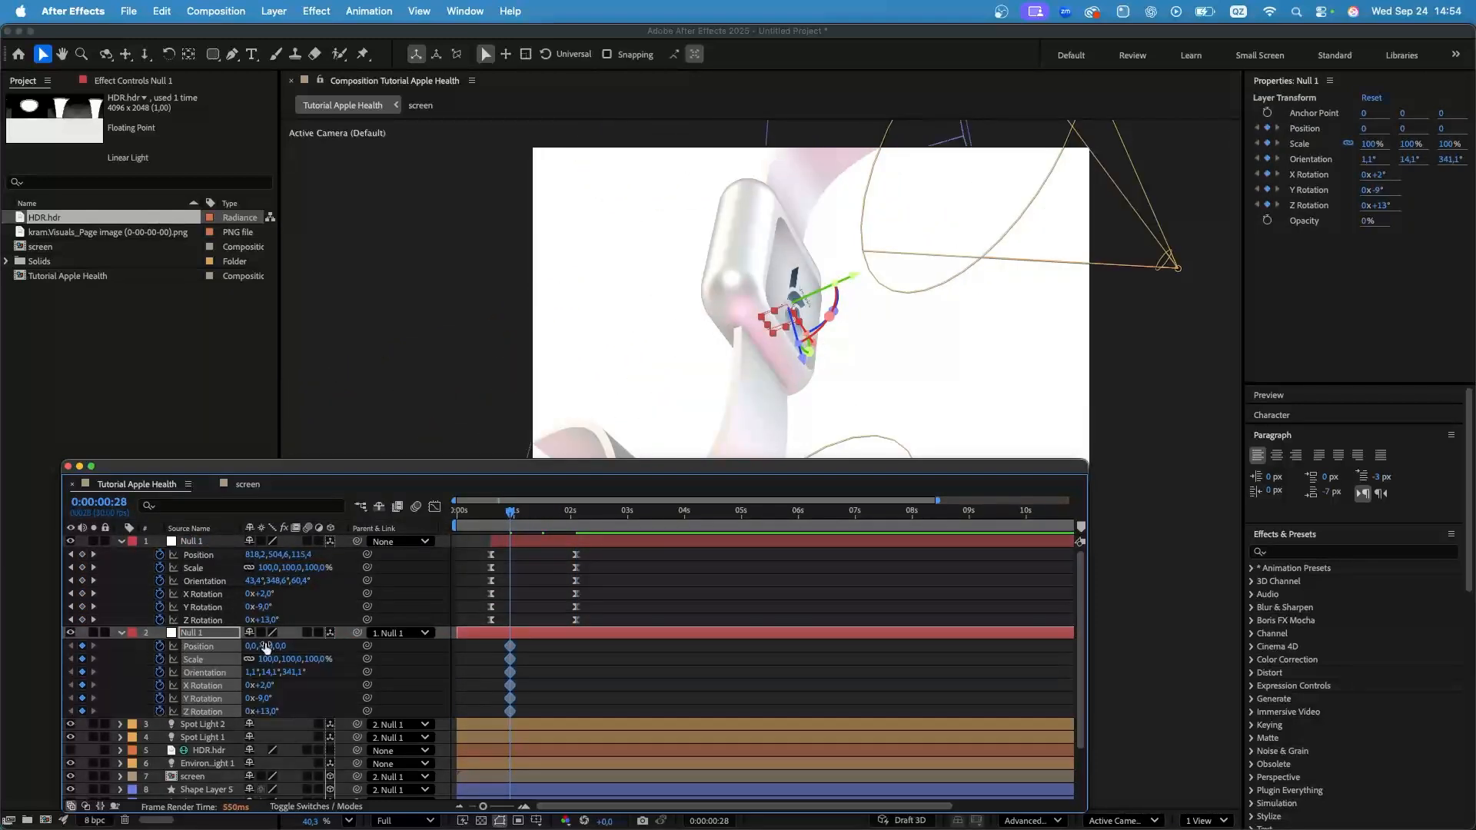
drag(511, 516, 455, 519)
drag(510, 712, 524, 713)
click(303, 703)
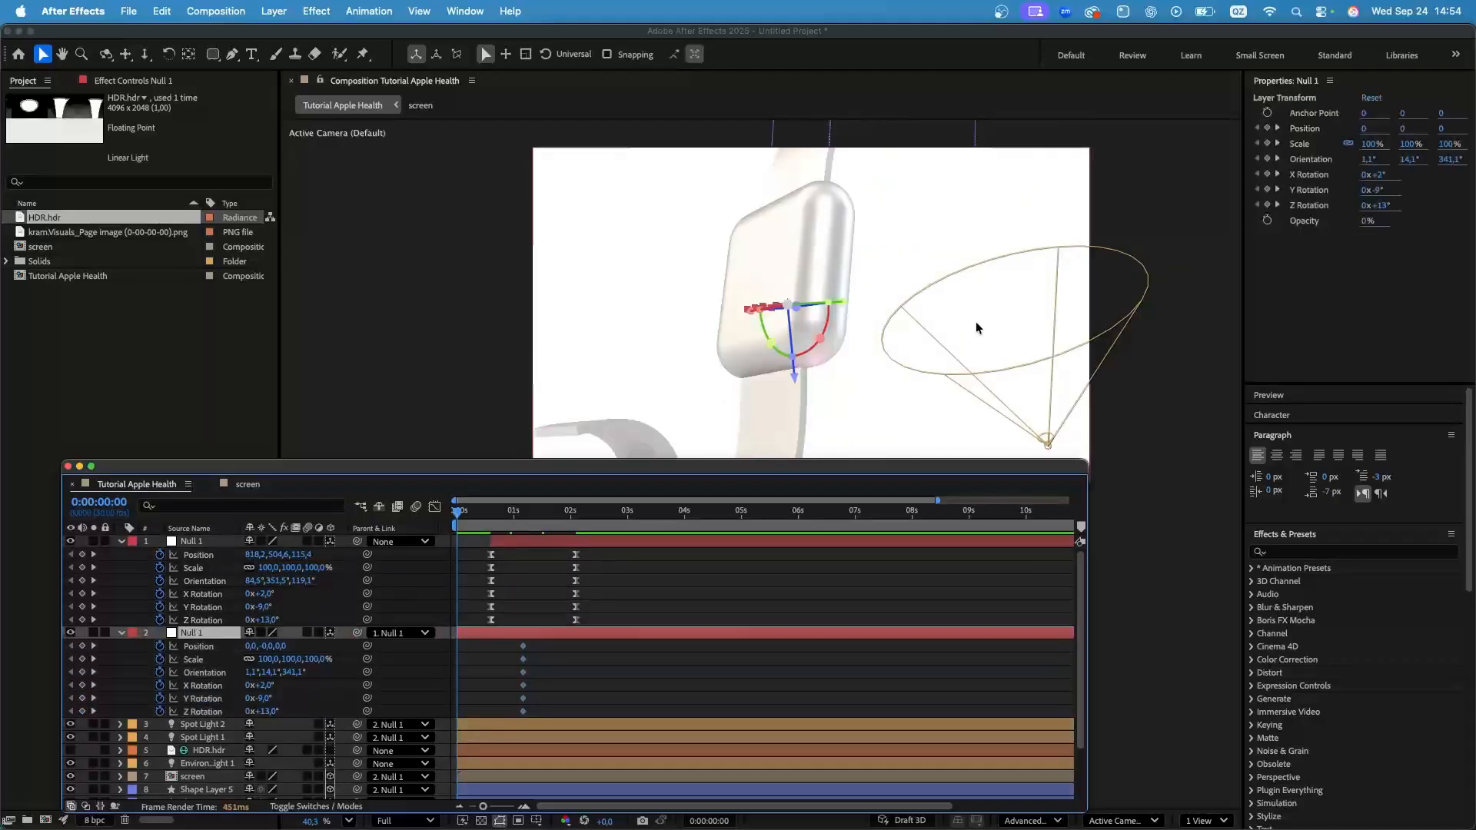
Move the child null at 0 seconds to a position of about 81.5, 403.4, 460.4.
drag(793, 369, 728, 218)
drag(675, 282, 678, 235)
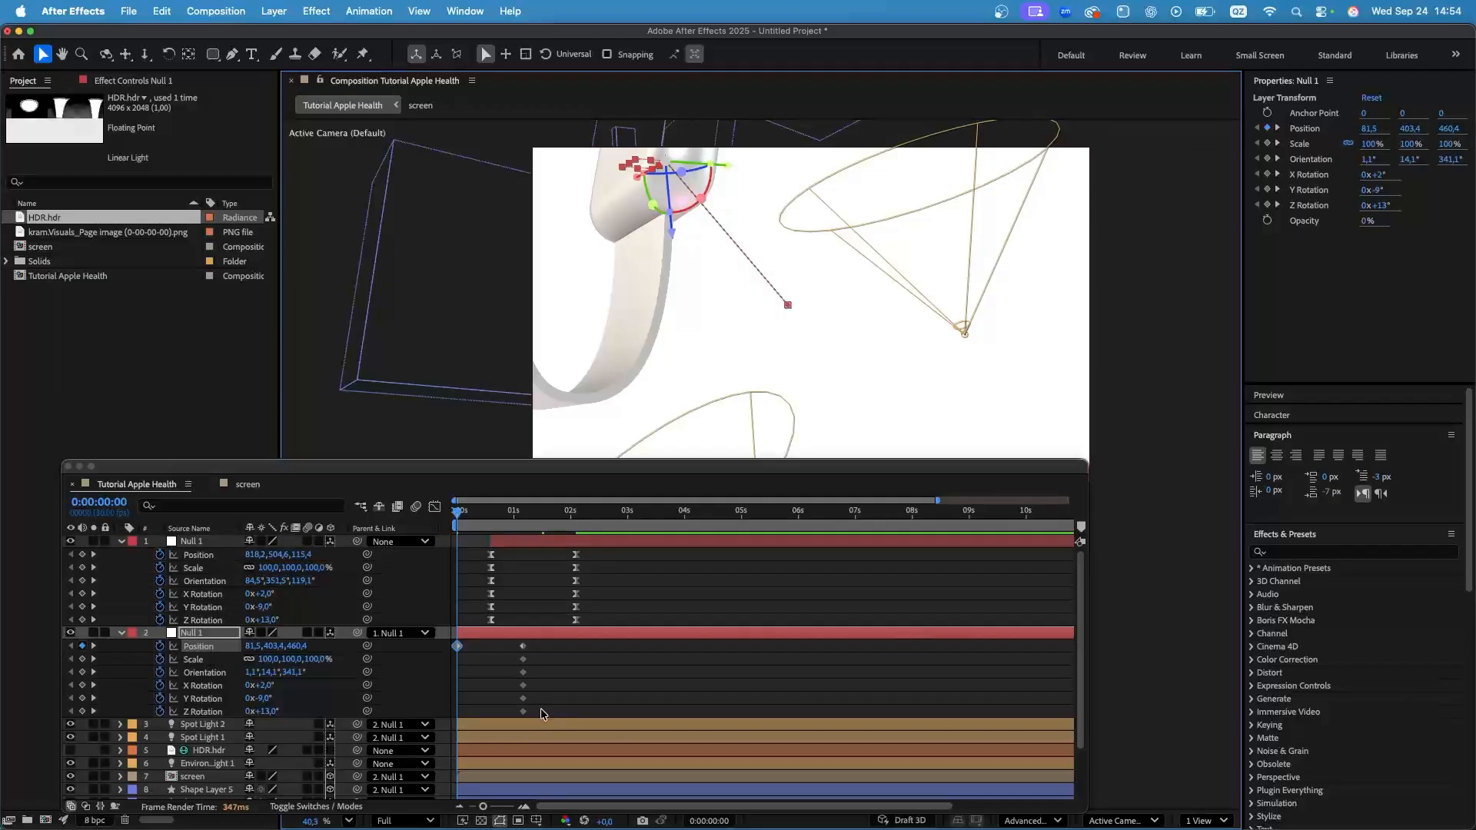
Ease all child null keyframes and shape their speed graph to peak early with a long, slow finish.
drag(542, 713, 425, 631)
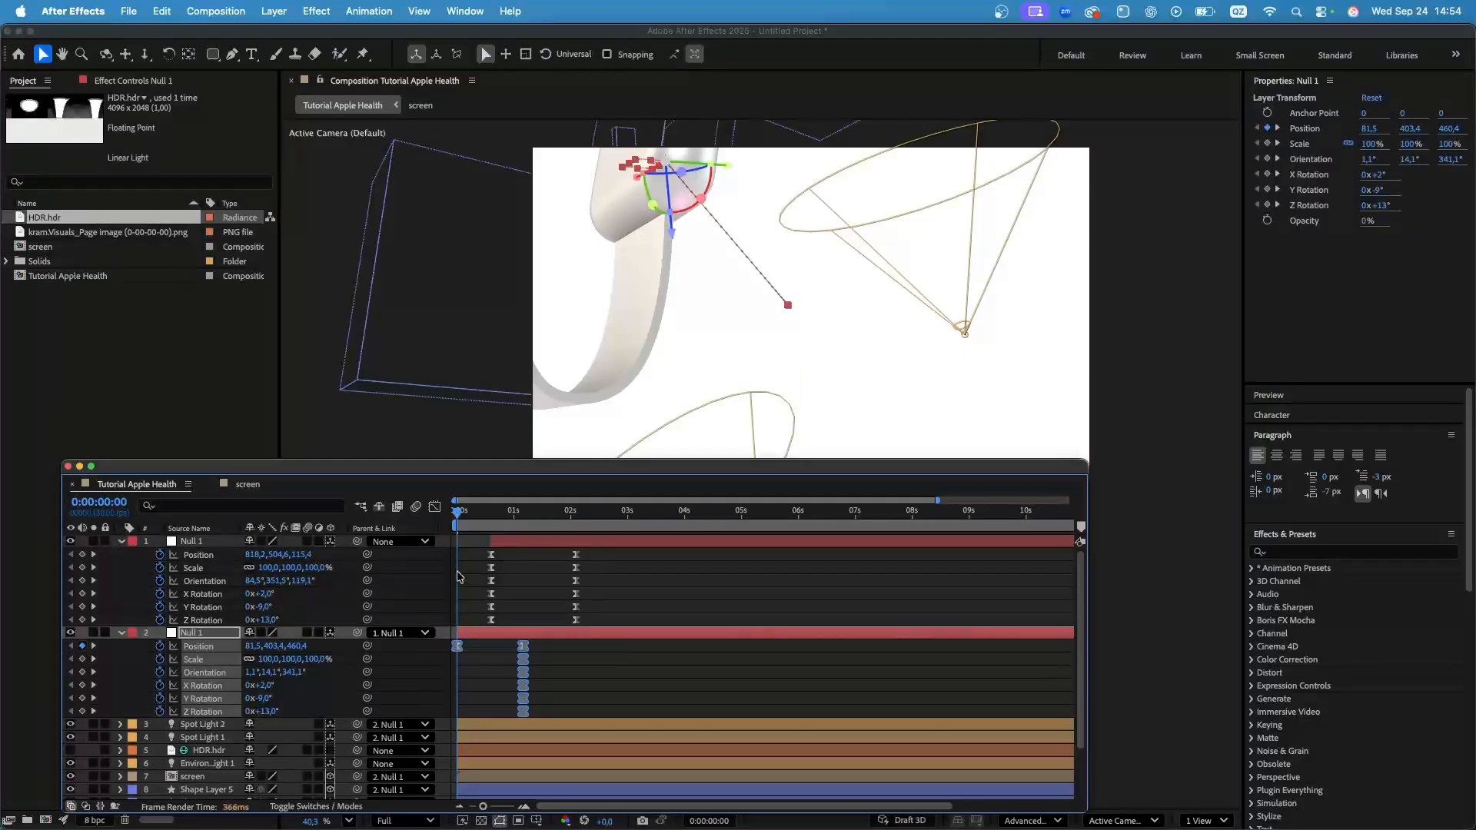
click(434, 507)
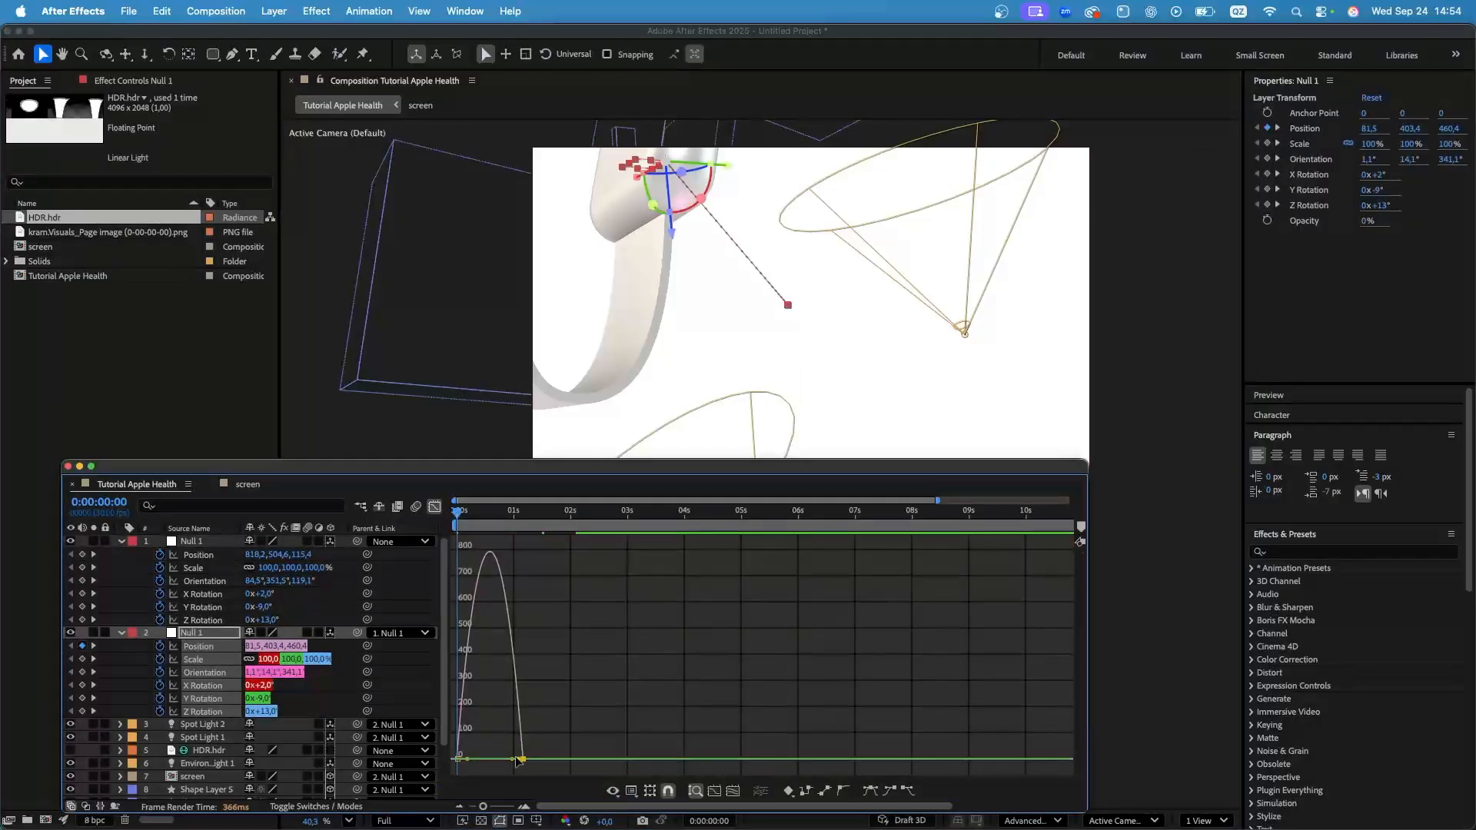
drag(517, 761, 468, 757)
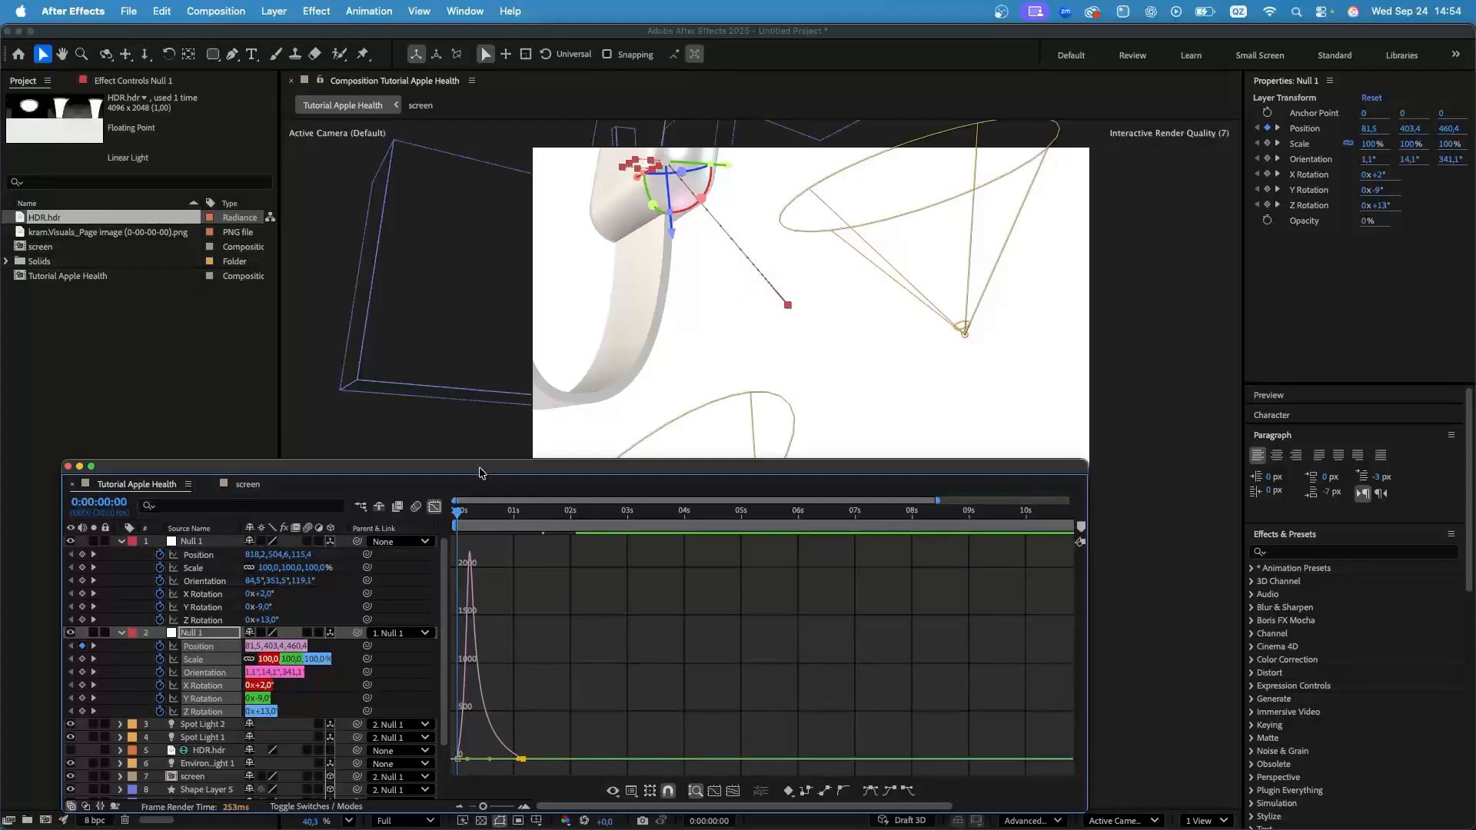
Lower the preview resolution to Half, play the animation, and return to the keyframe view.
drag(480, 472, 493, 314)
click(401, 820)
click(403, 735)
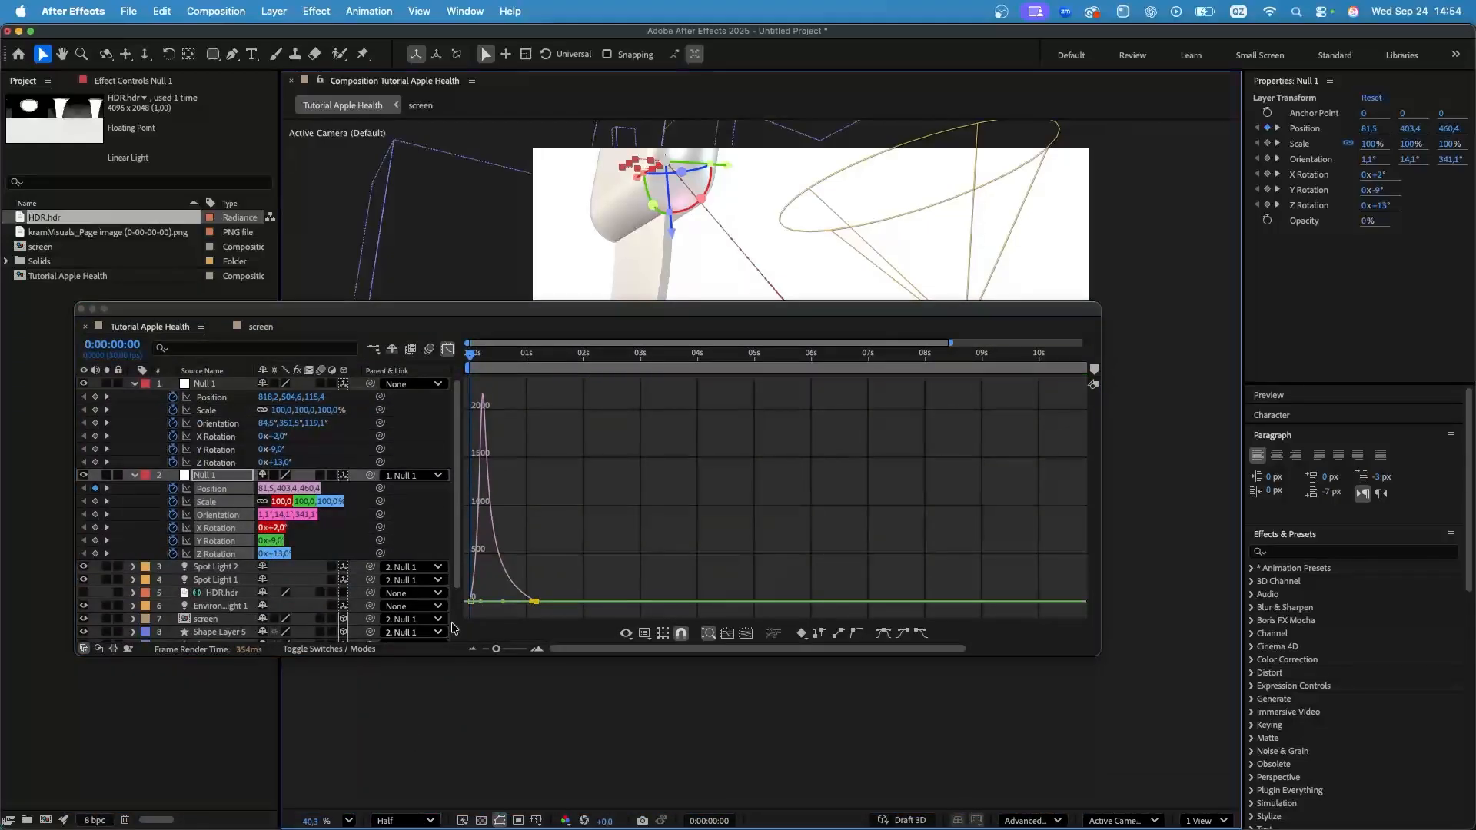
drag(615, 314, 606, 503)
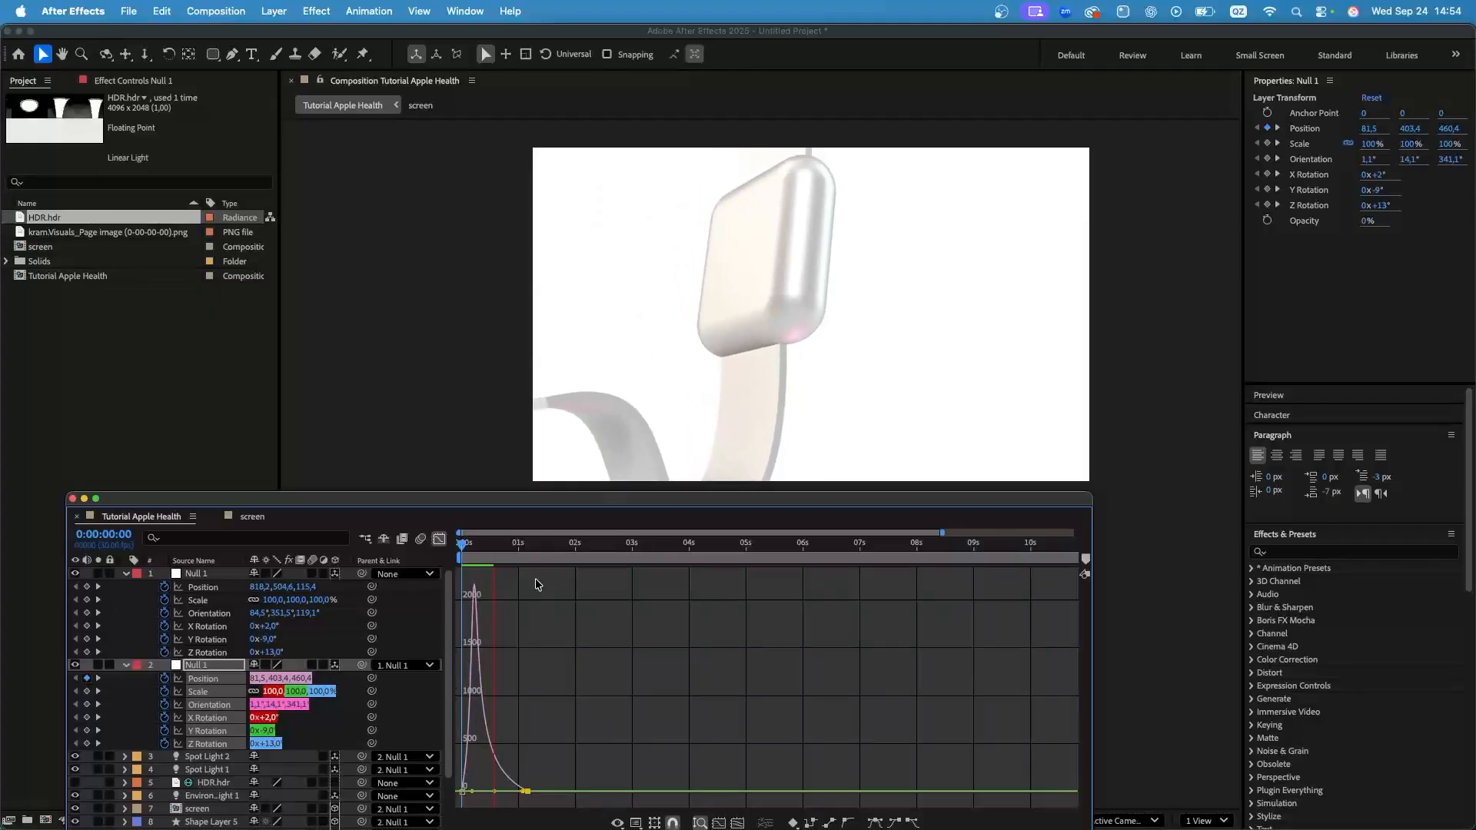
key(space)
click(443, 540)
click(592, 686)
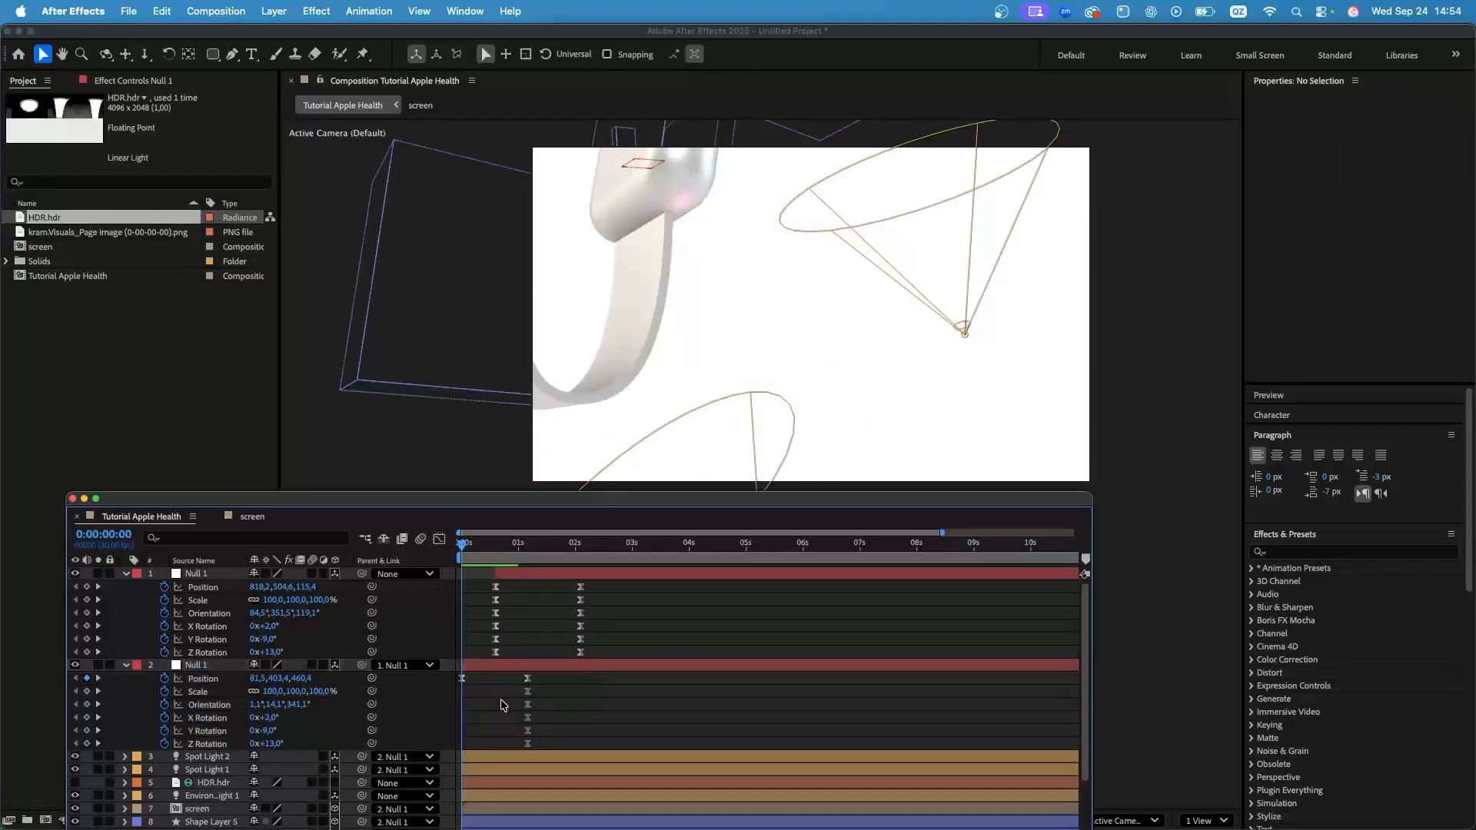
Replace the child null's position keyframe at 0 seconds, raising the watch along its Z axis to about 59.2, -0.6, 685.5.
click(98, 678)
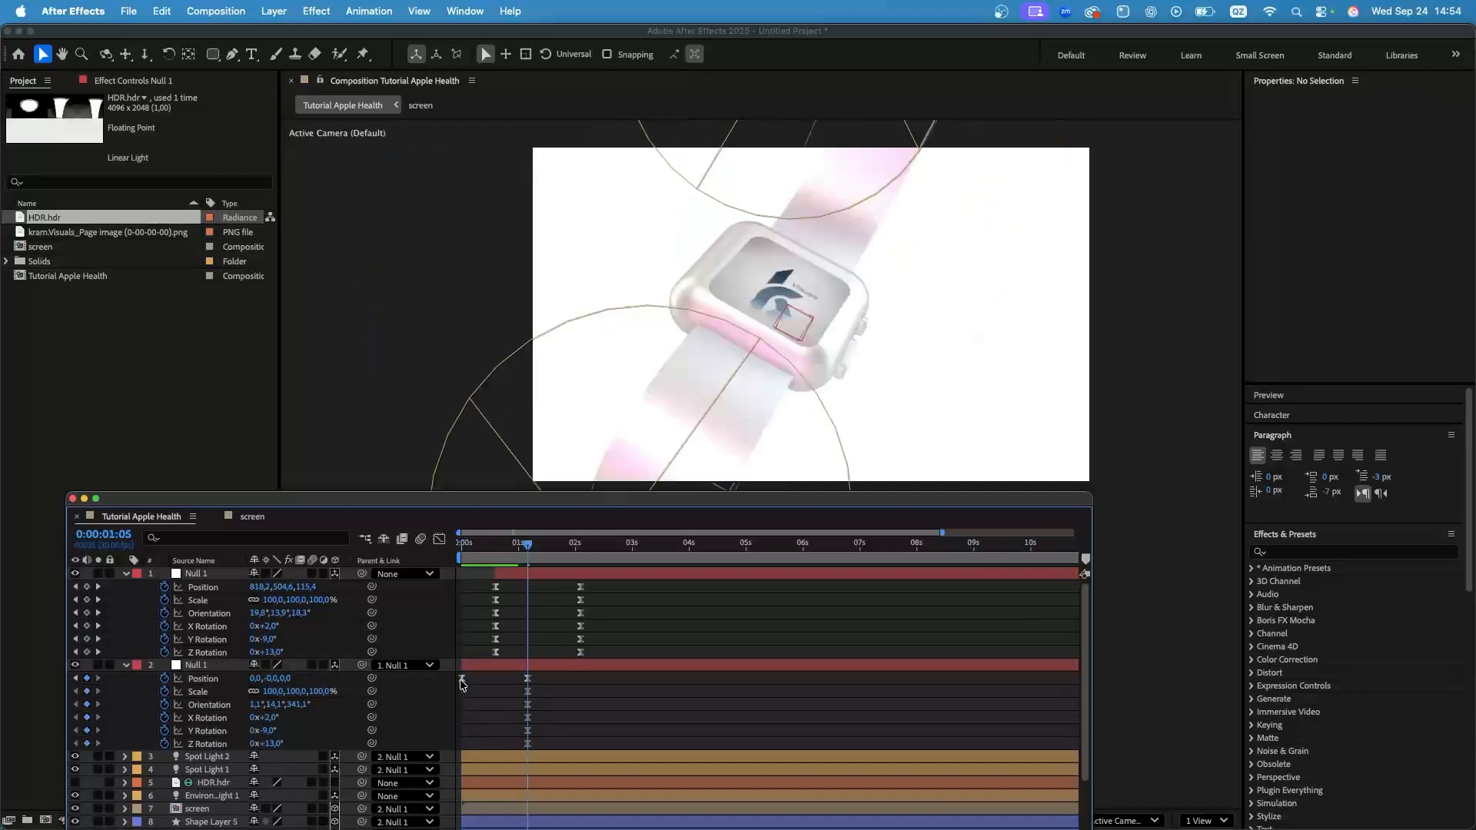
click(461, 678)
key(Delete)
key(Home)
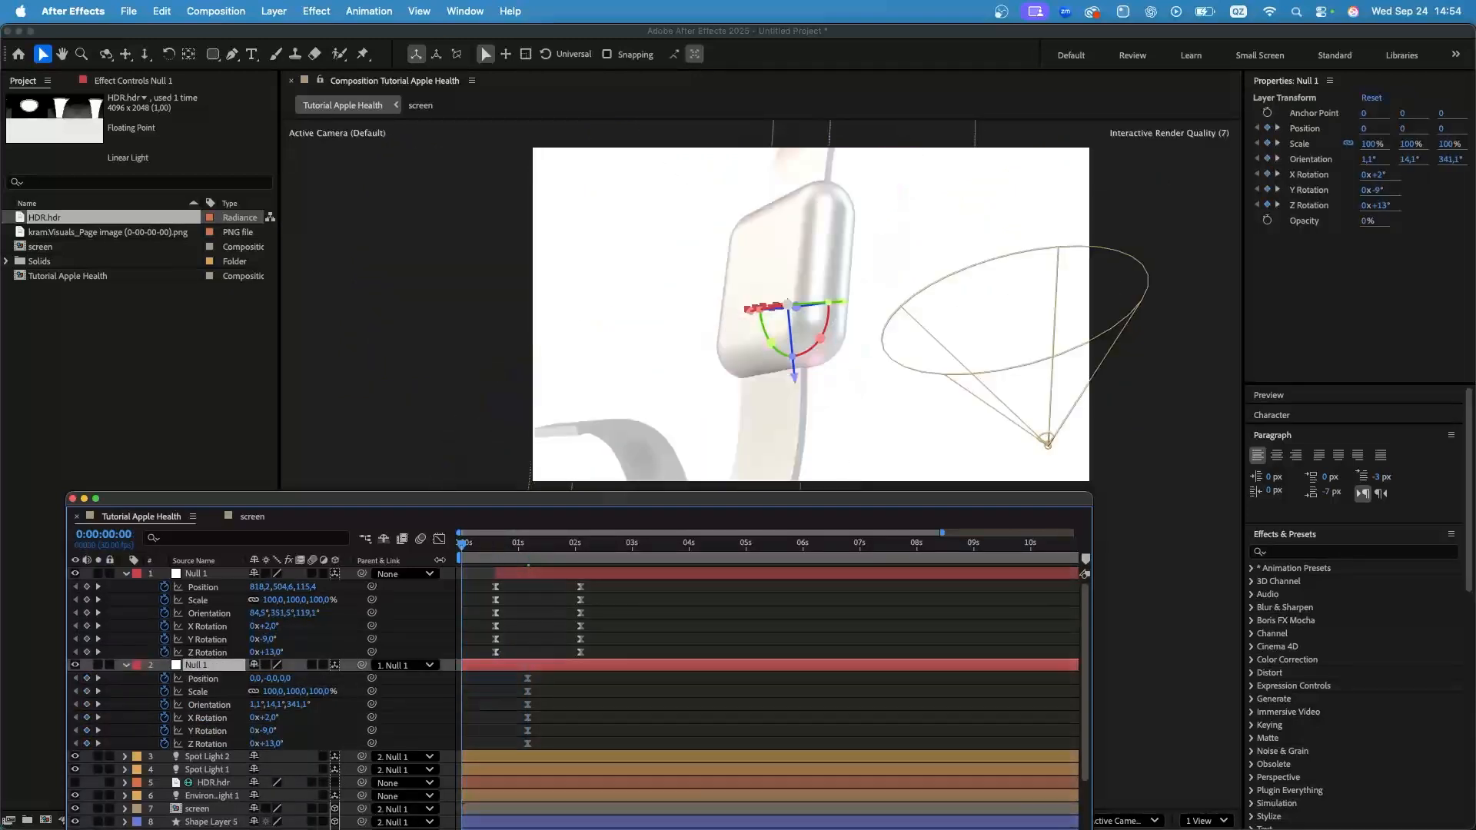
click(87, 678)
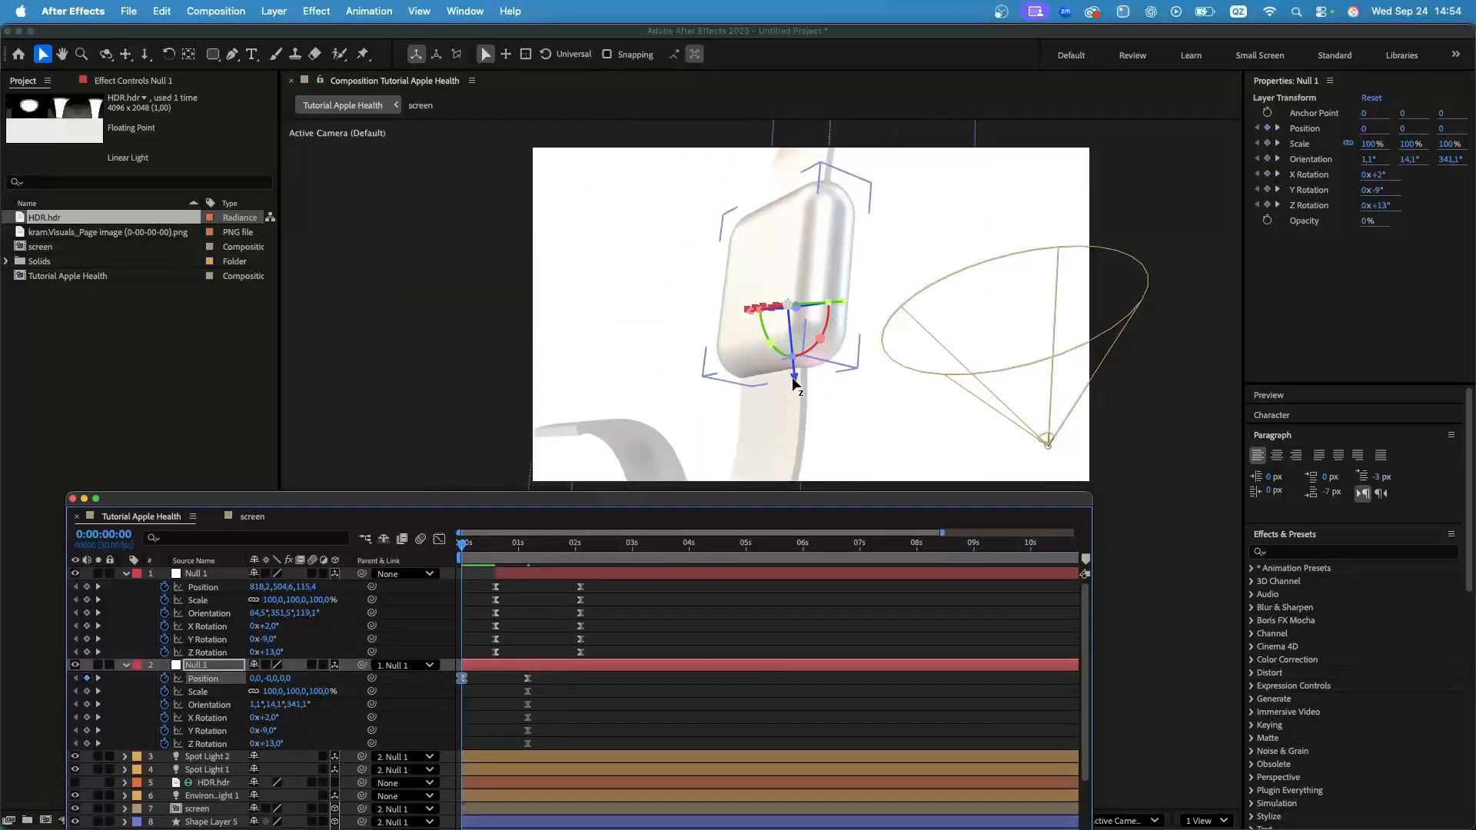
drag(794, 375, 765, 181)
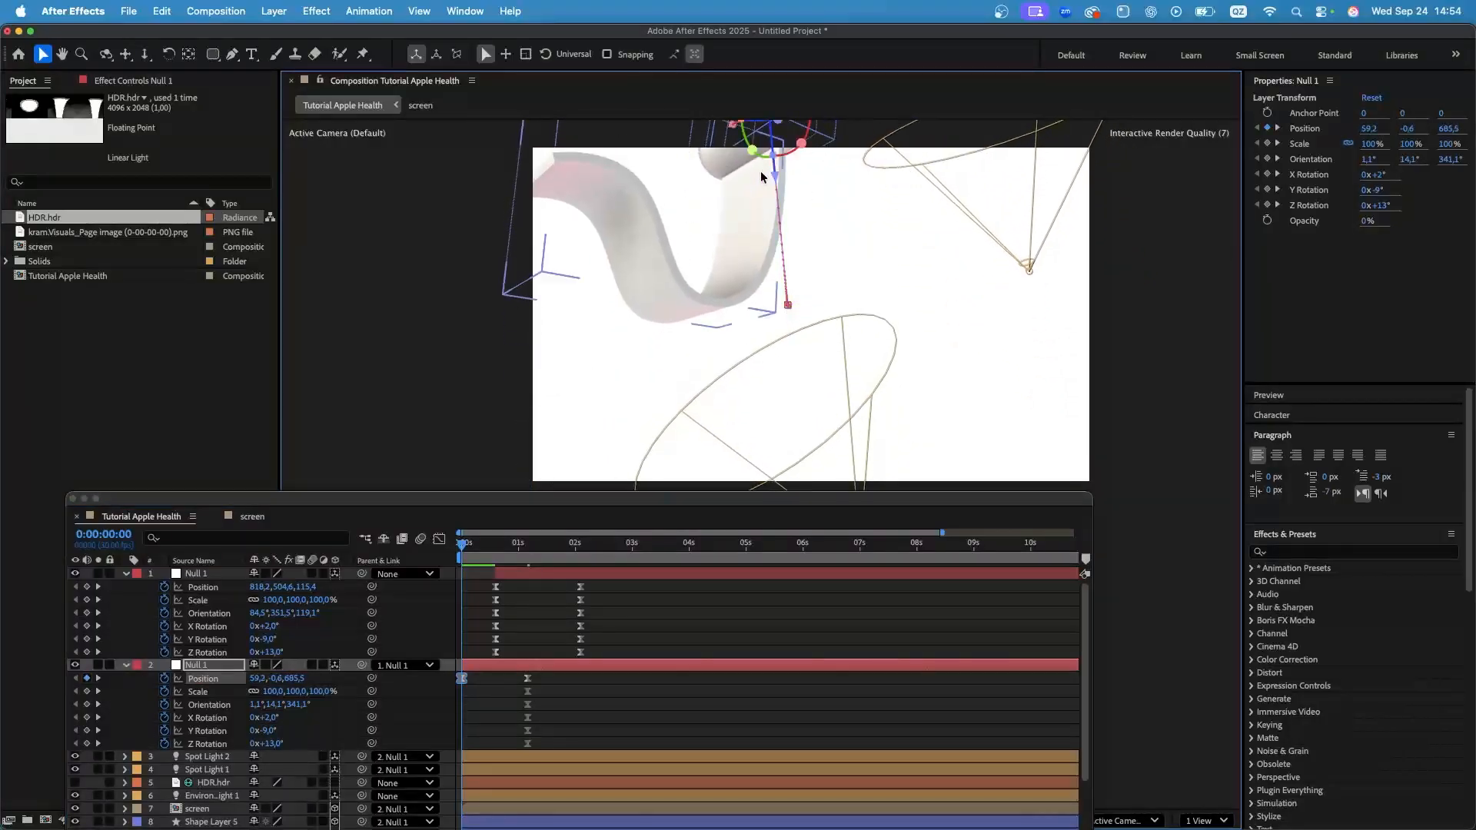
Zoom the composition view out and preview the watch's entrance from the first frame.
scroll(765, 182, down, 1)
click(464, 547)
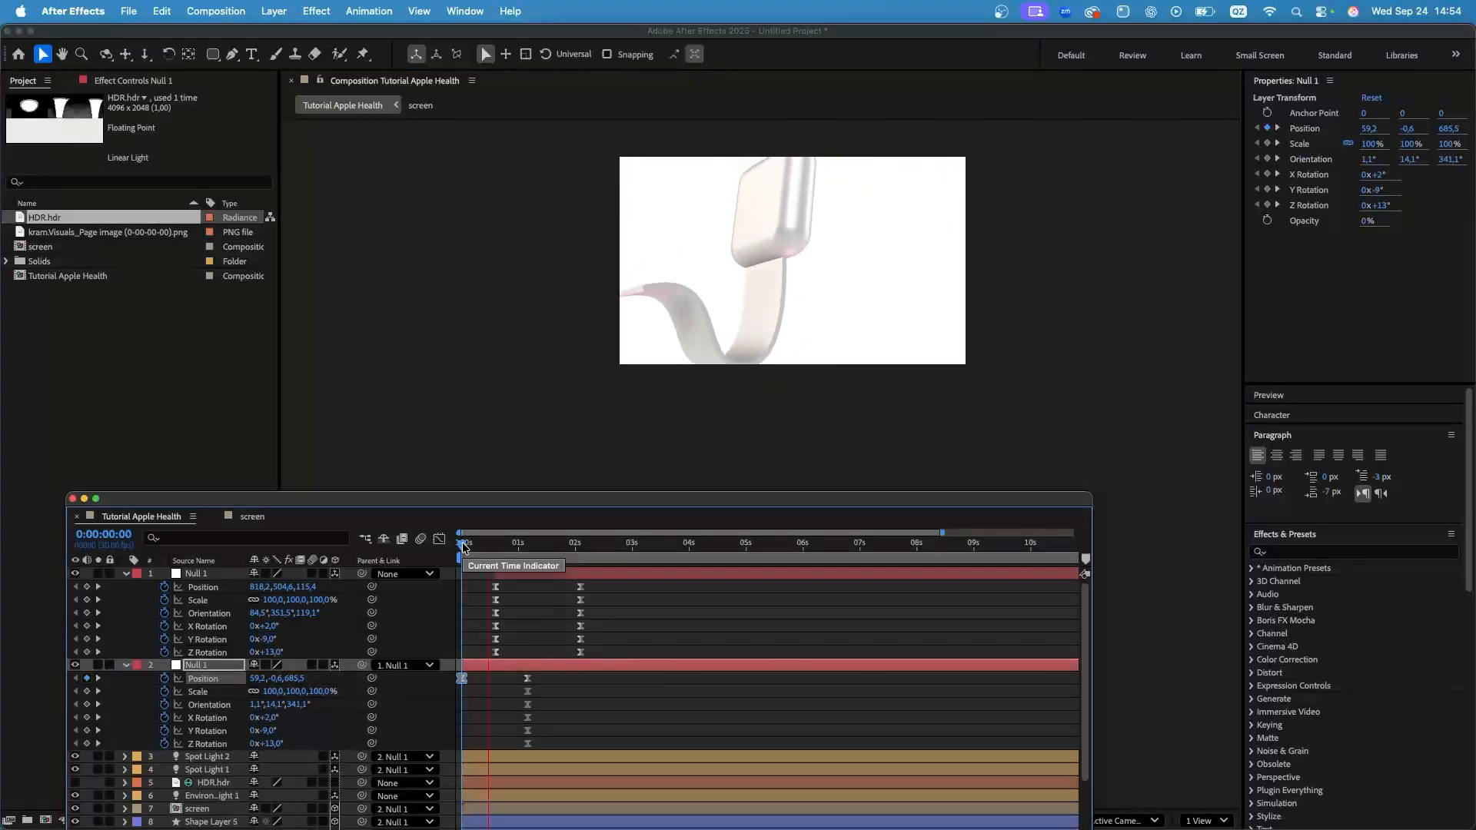
key(space)
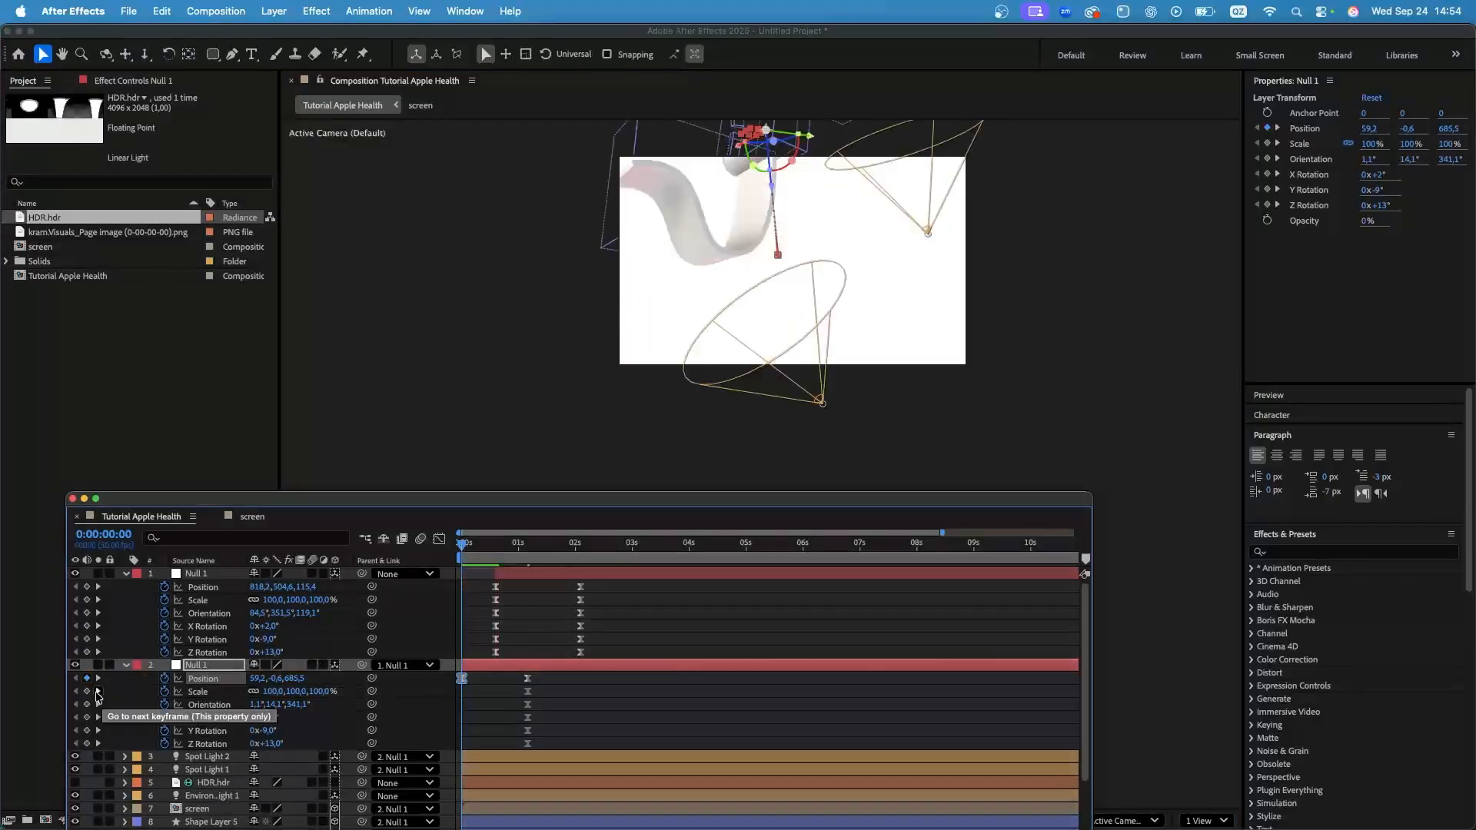
Keyframe the child null's remaining properties at 0 seconds and rotate its orientation to about 355.7°, 13.1°, 15.7°.
drag(87, 691, 87, 743)
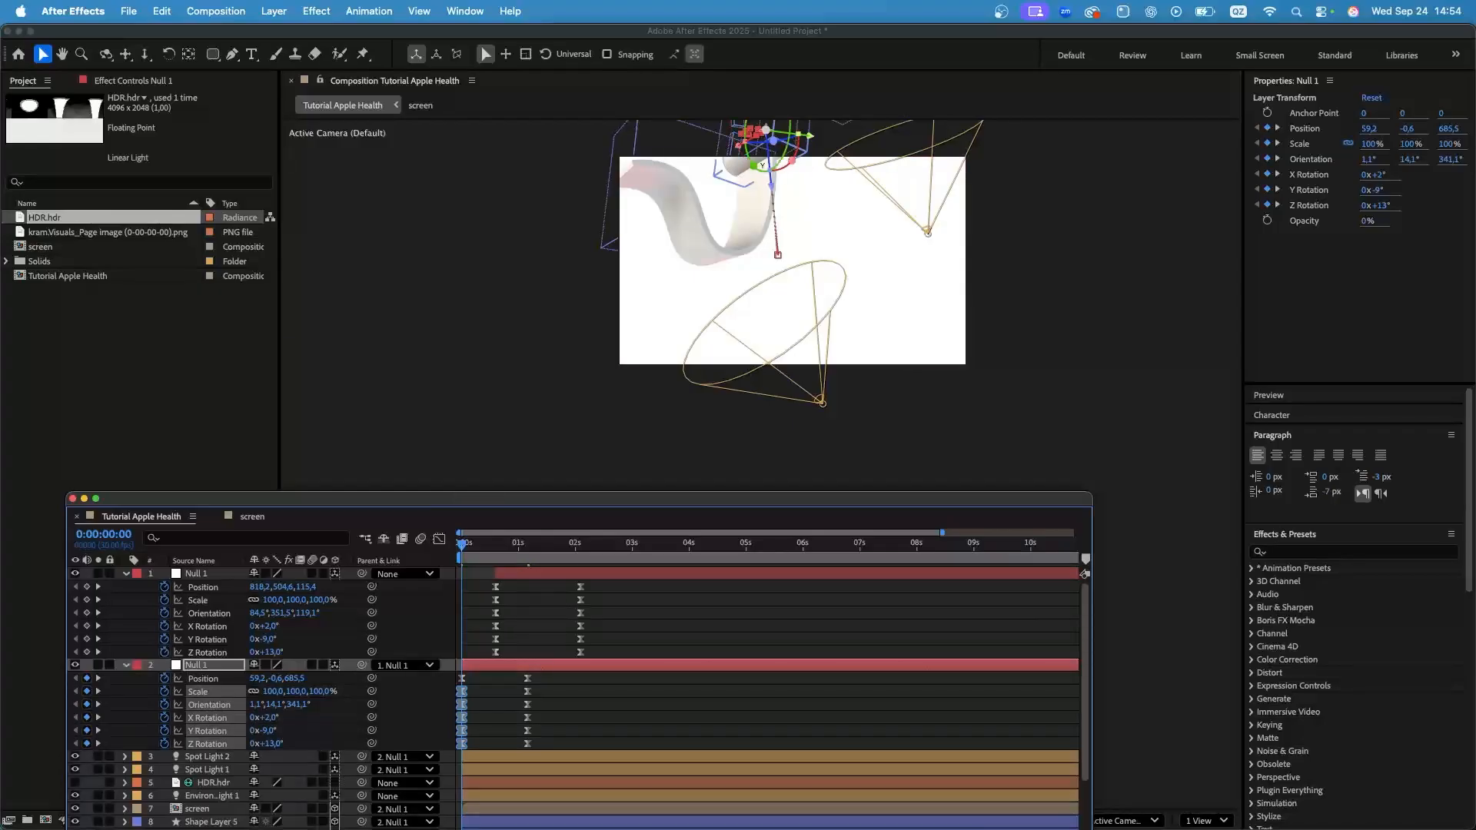
drag(788, 143, 765, 140)
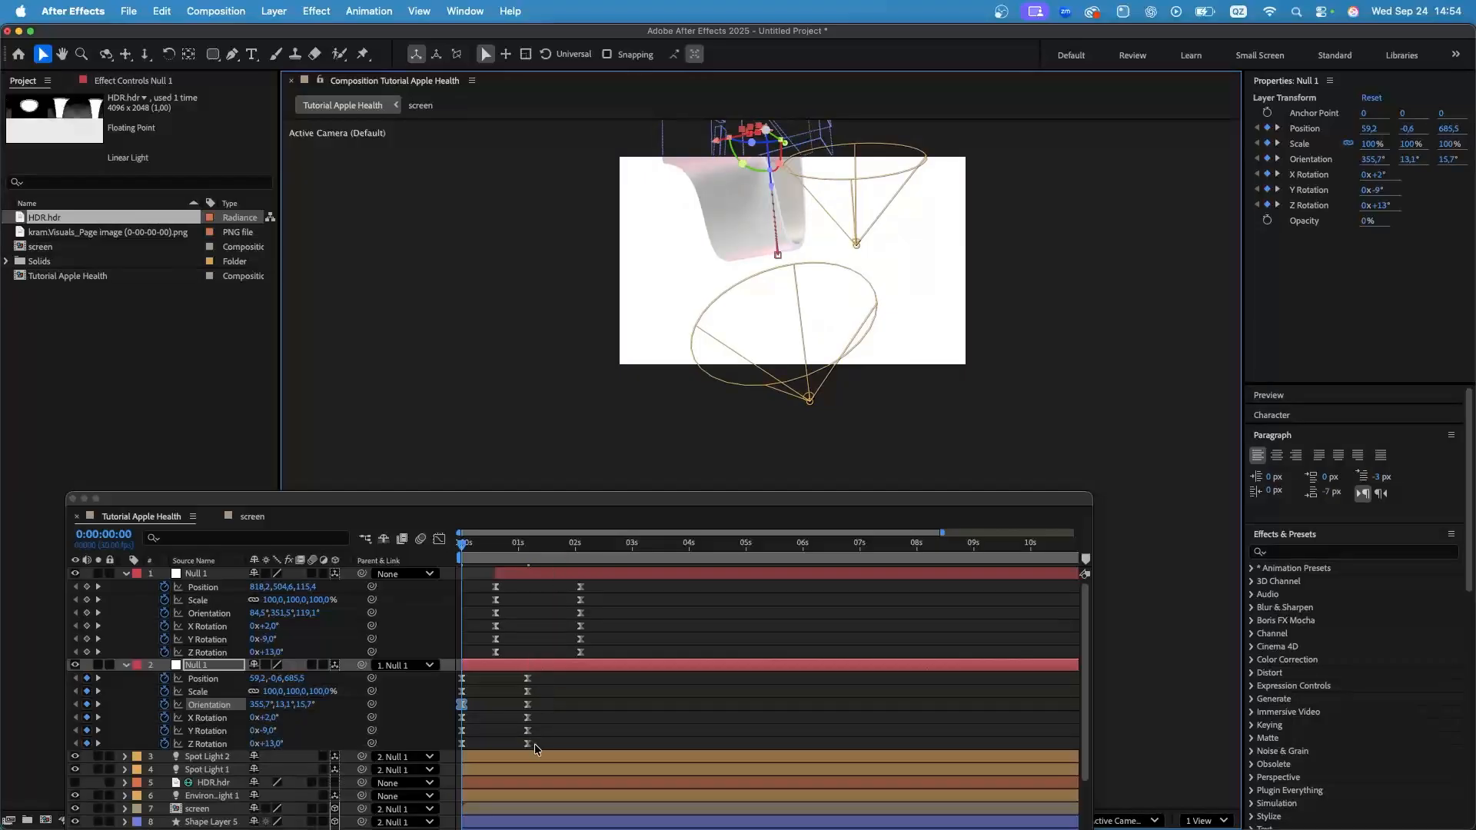
Check the speed graph of all child null keyframes, preview the entrance twice, and return to the keyframe view.
drag(536, 749, 462, 676)
drag(546, 746, 458, 715)
click(439, 538)
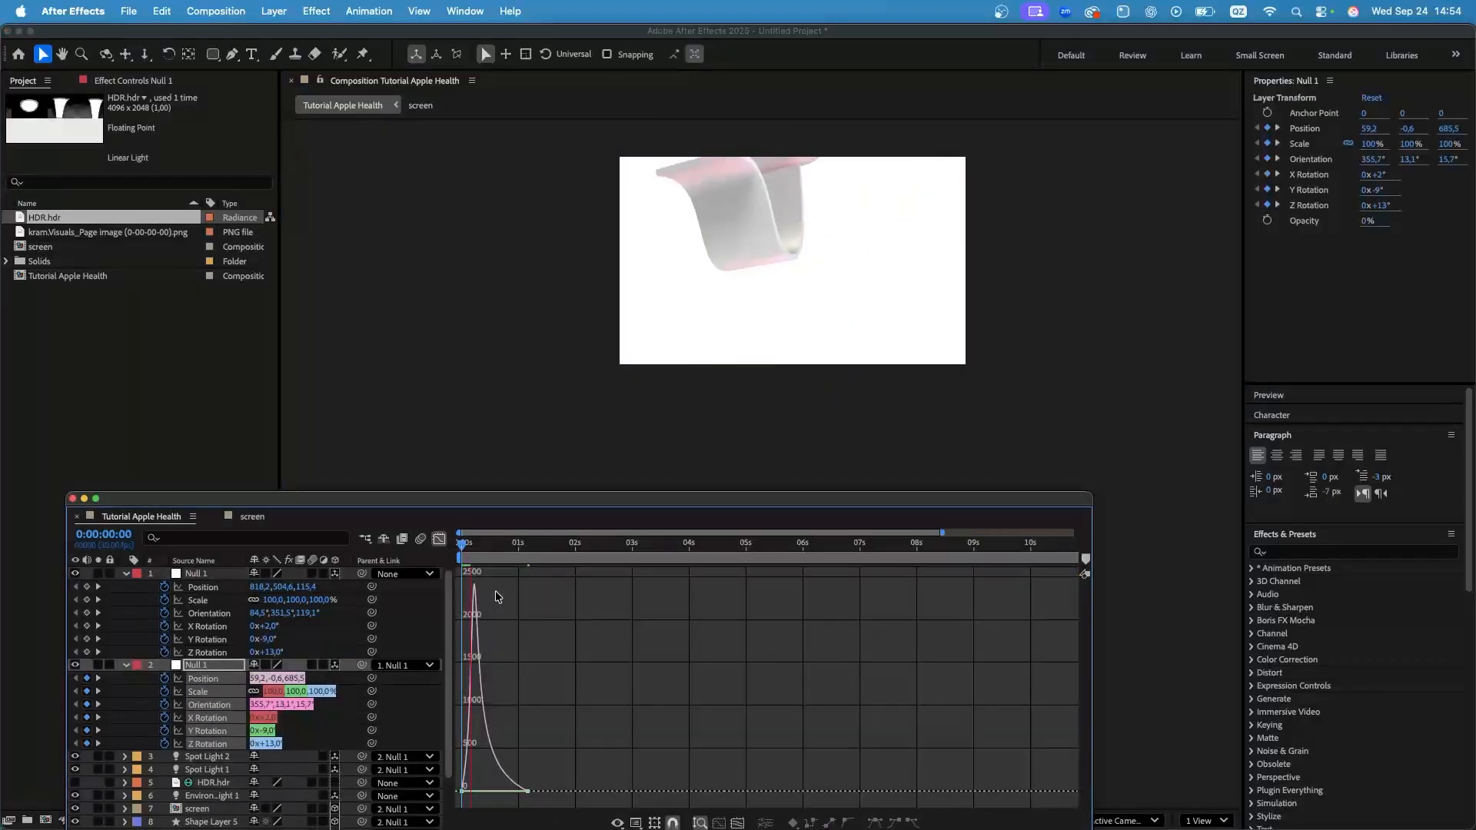
key(space)
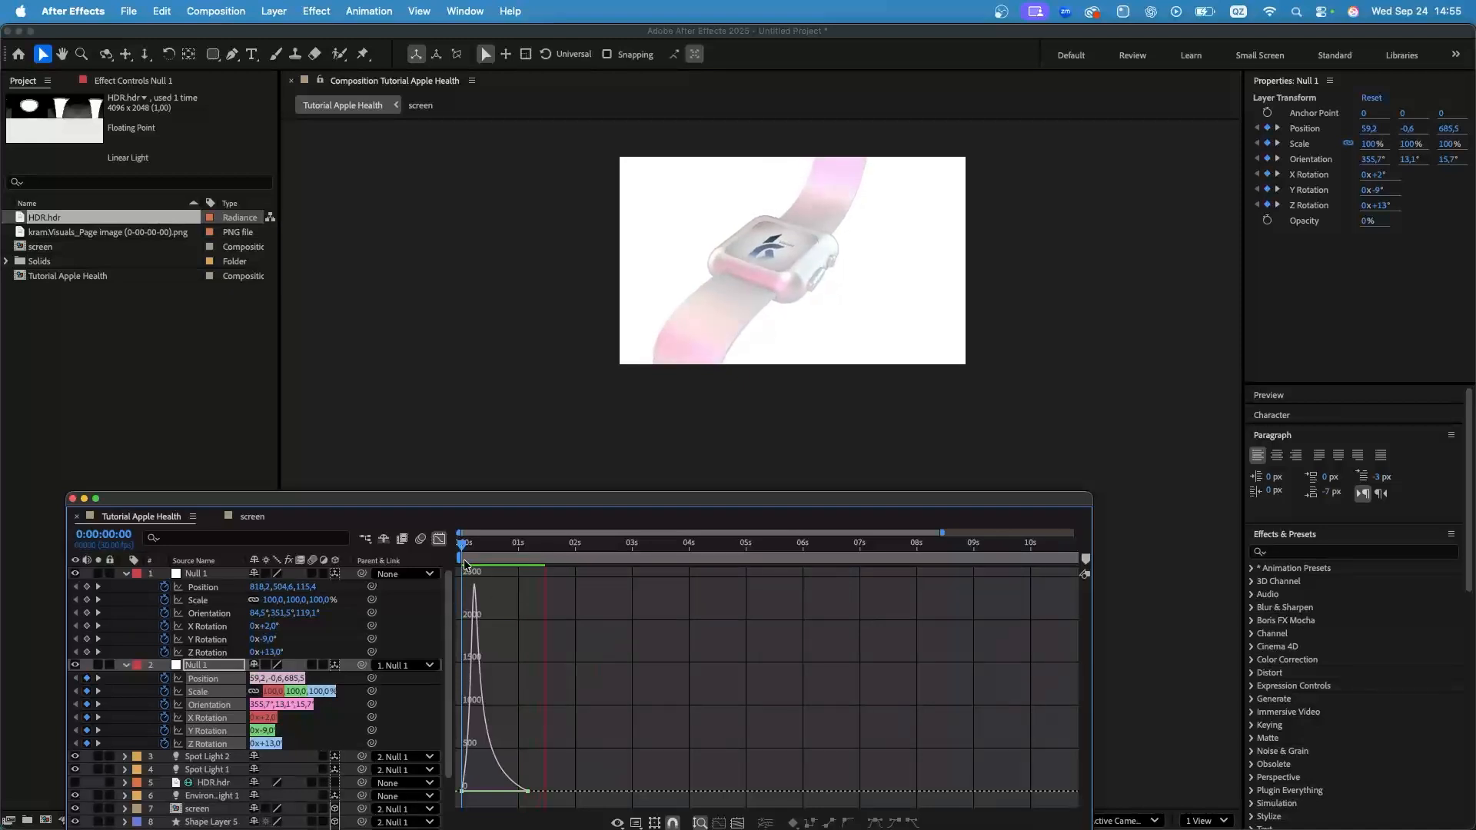
click(460, 545)
key(space)
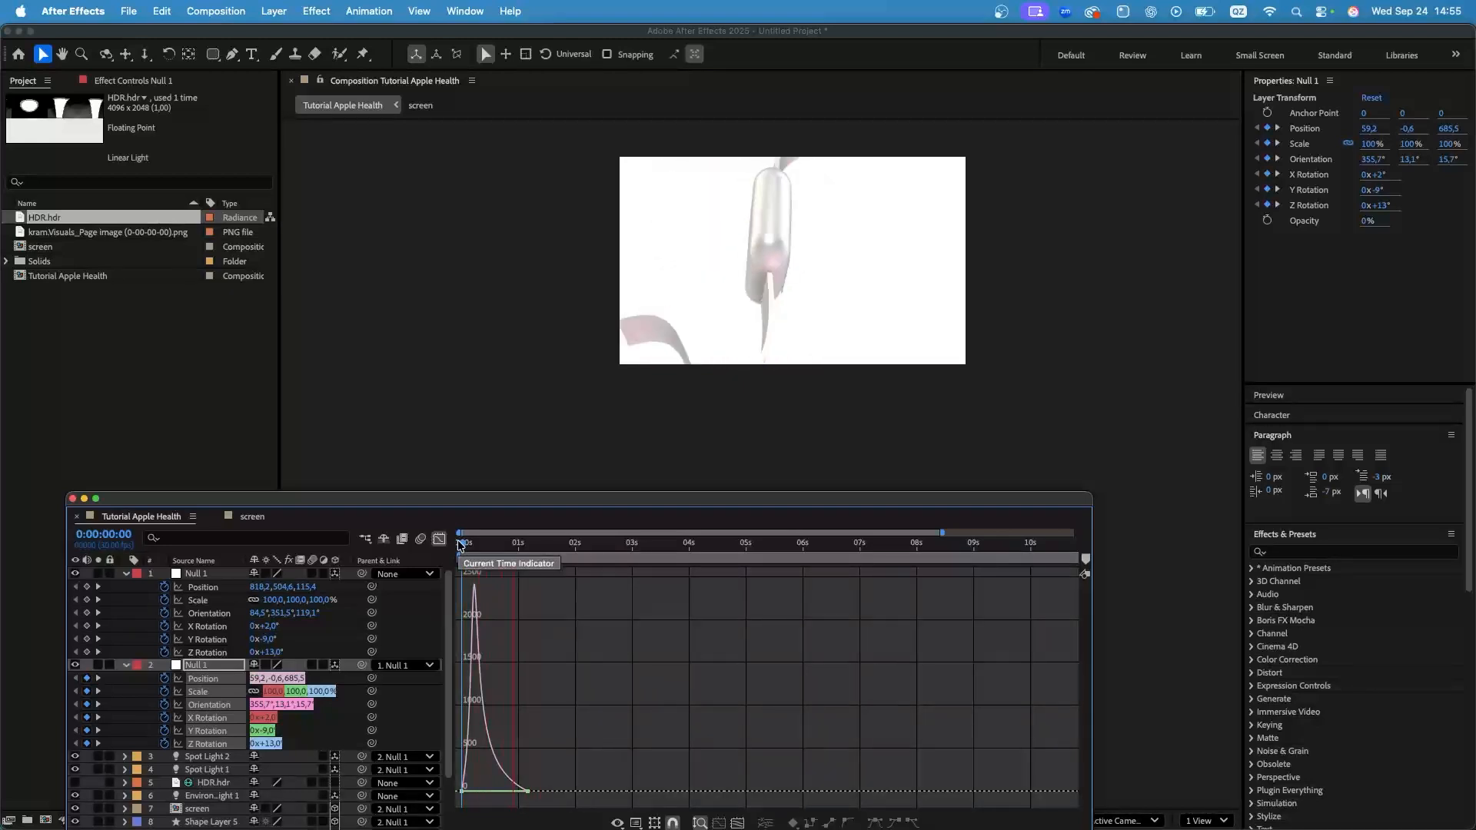
click(460, 546)
click(439, 538)
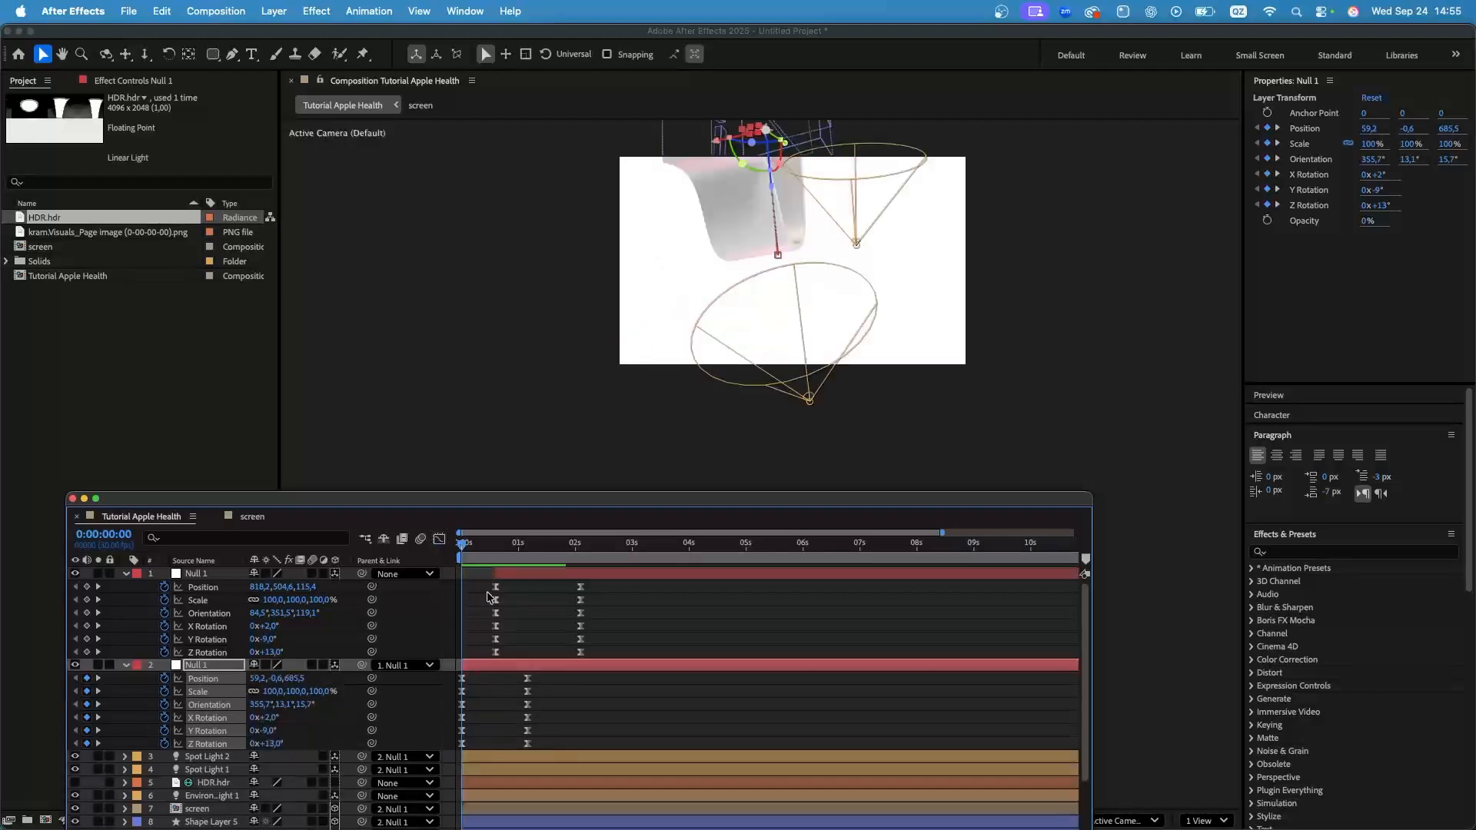
Shift the child null's end keyframes to about 1.4 seconds and the parent null's keyframes to about 1.2 and 2.7 seconds, and preview.
drag(540, 742, 543, 704)
drag(597, 651, 531, 588)
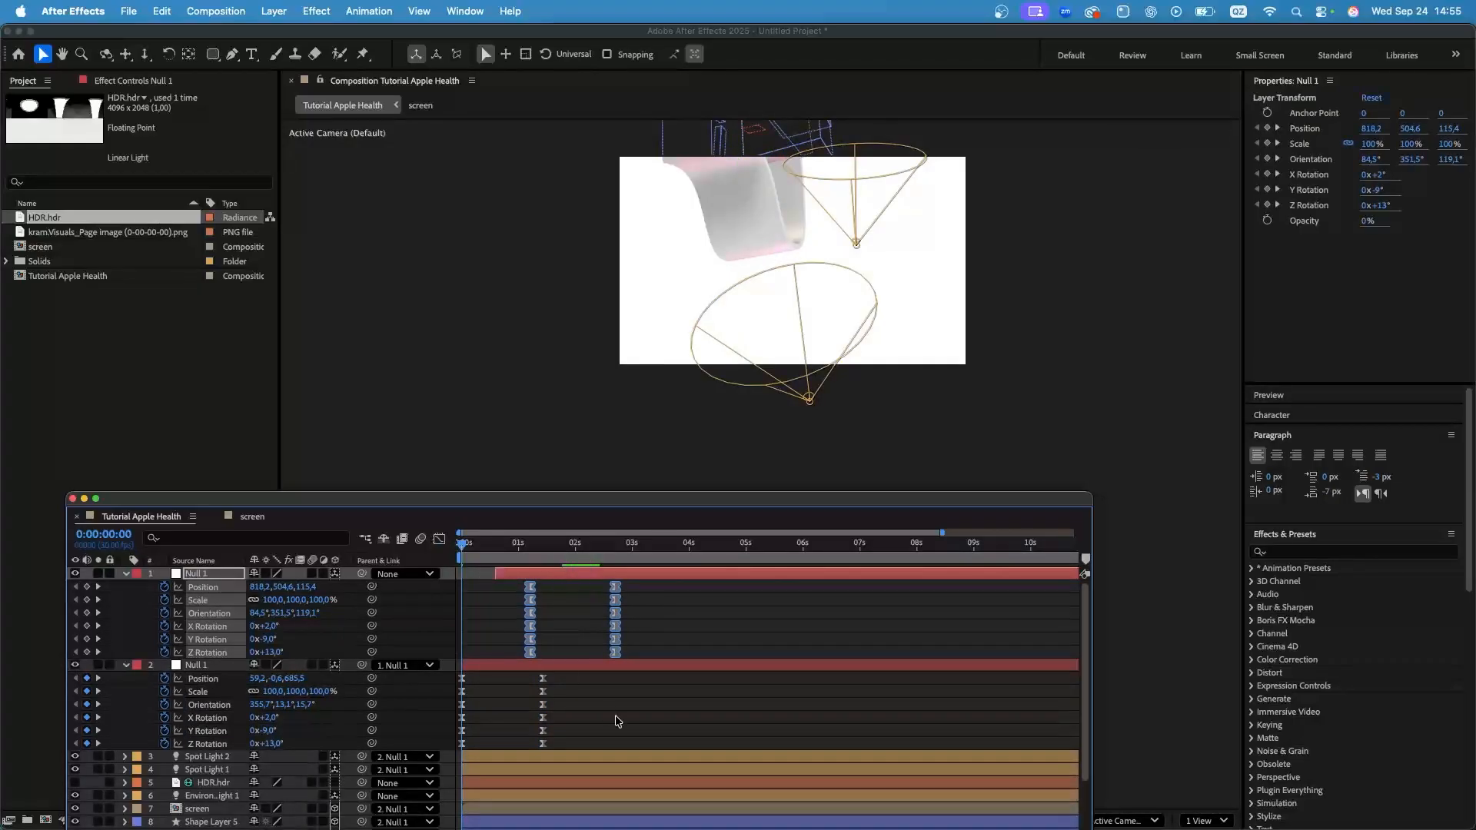
drag(552, 755, 522, 585)
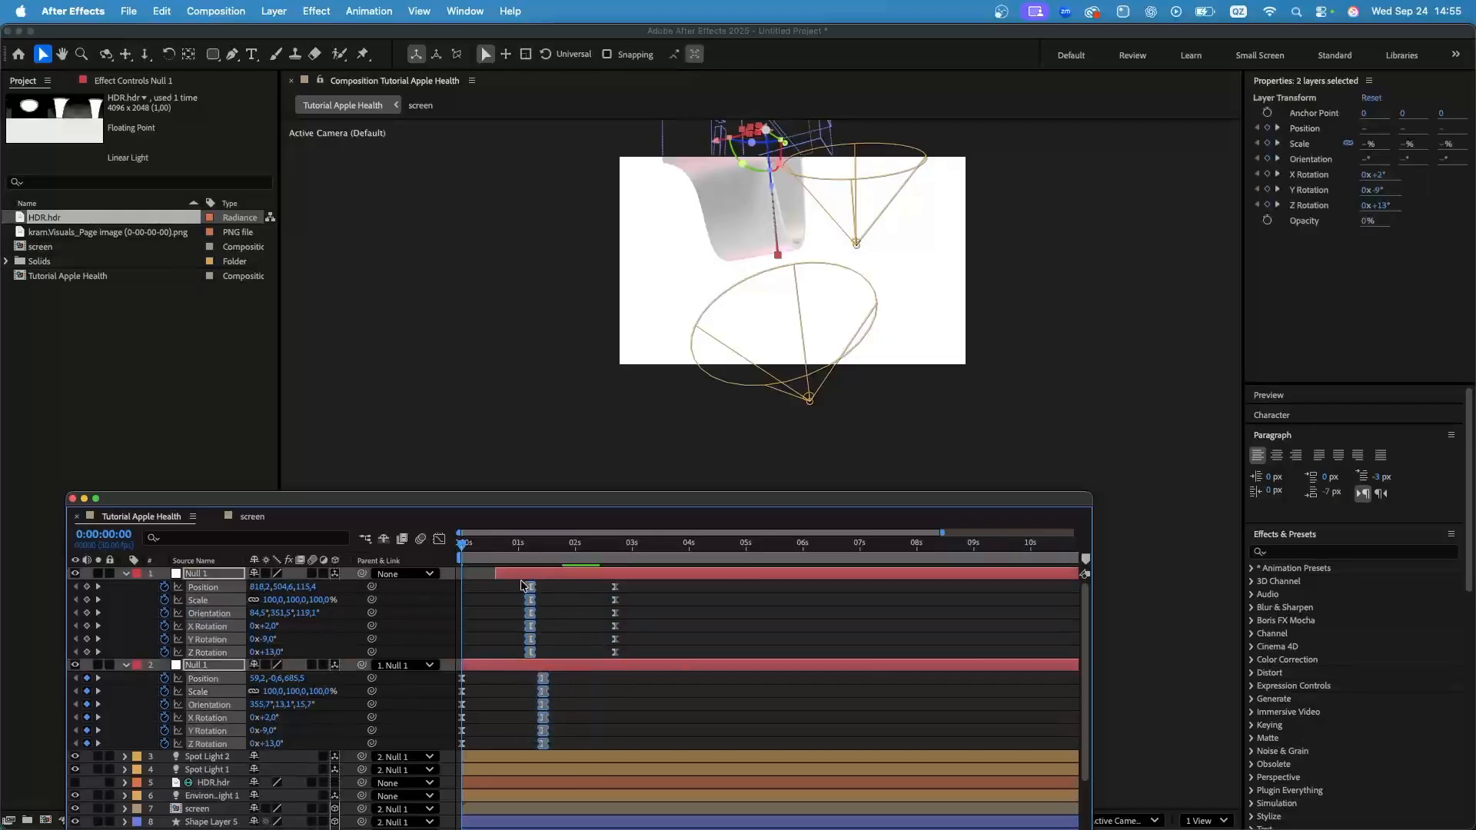
click(571, 716)
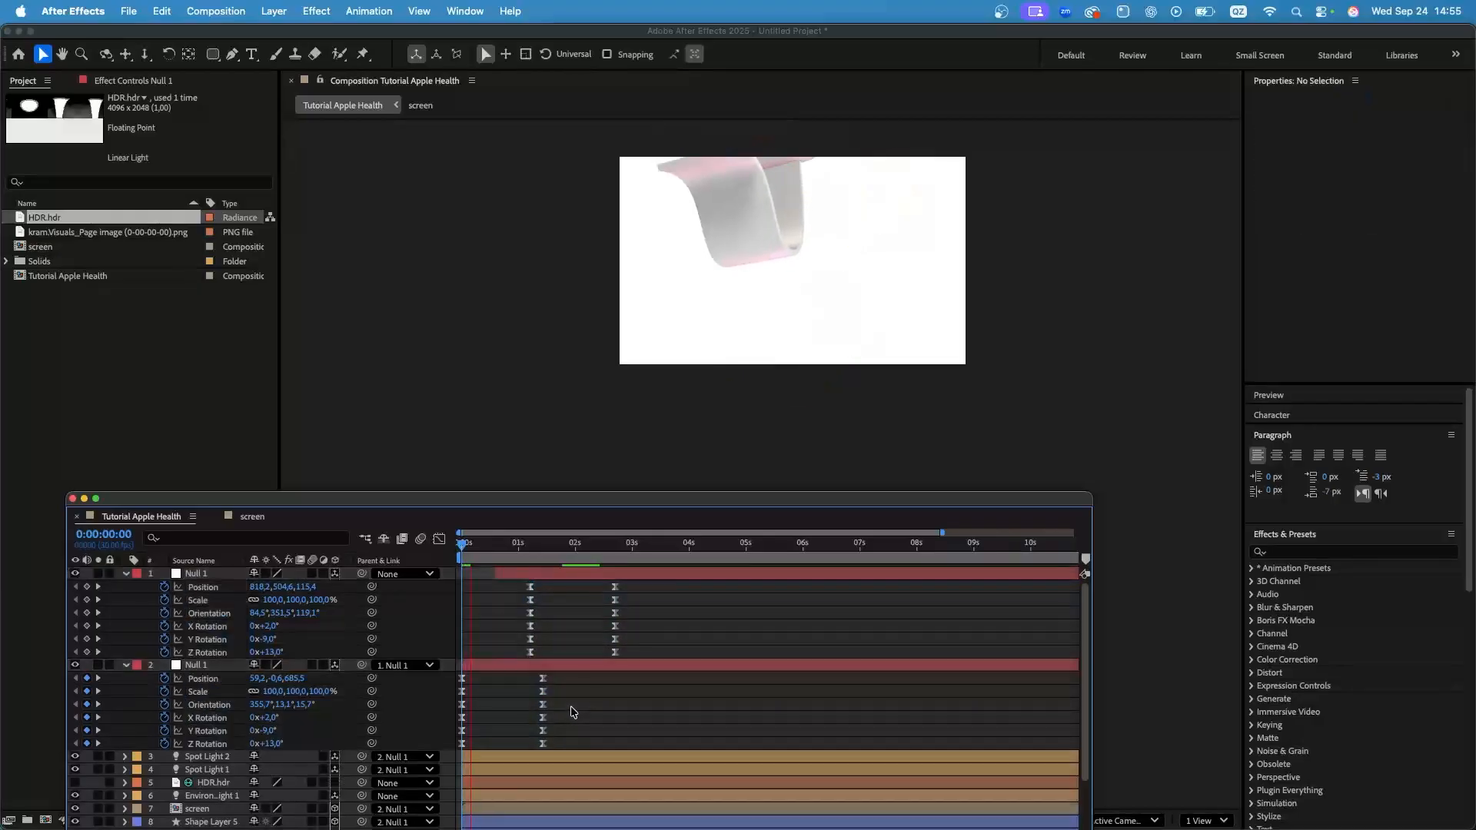
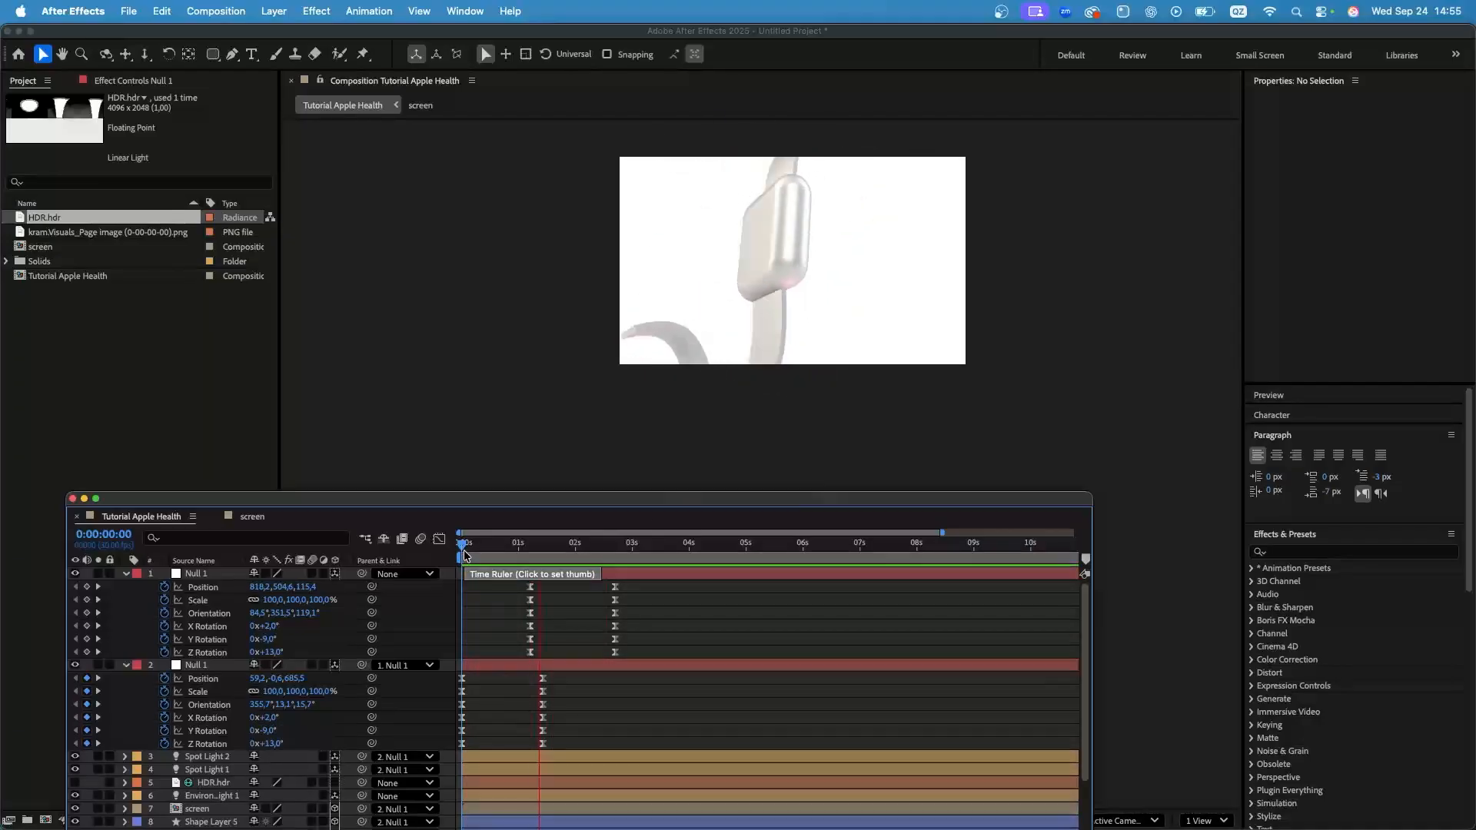
key(space)
Move the parent null's first keyframes to about 0.9 seconds and preview the overlapping movements.
drag(566, 749, 447, 671)
click(439, 539)
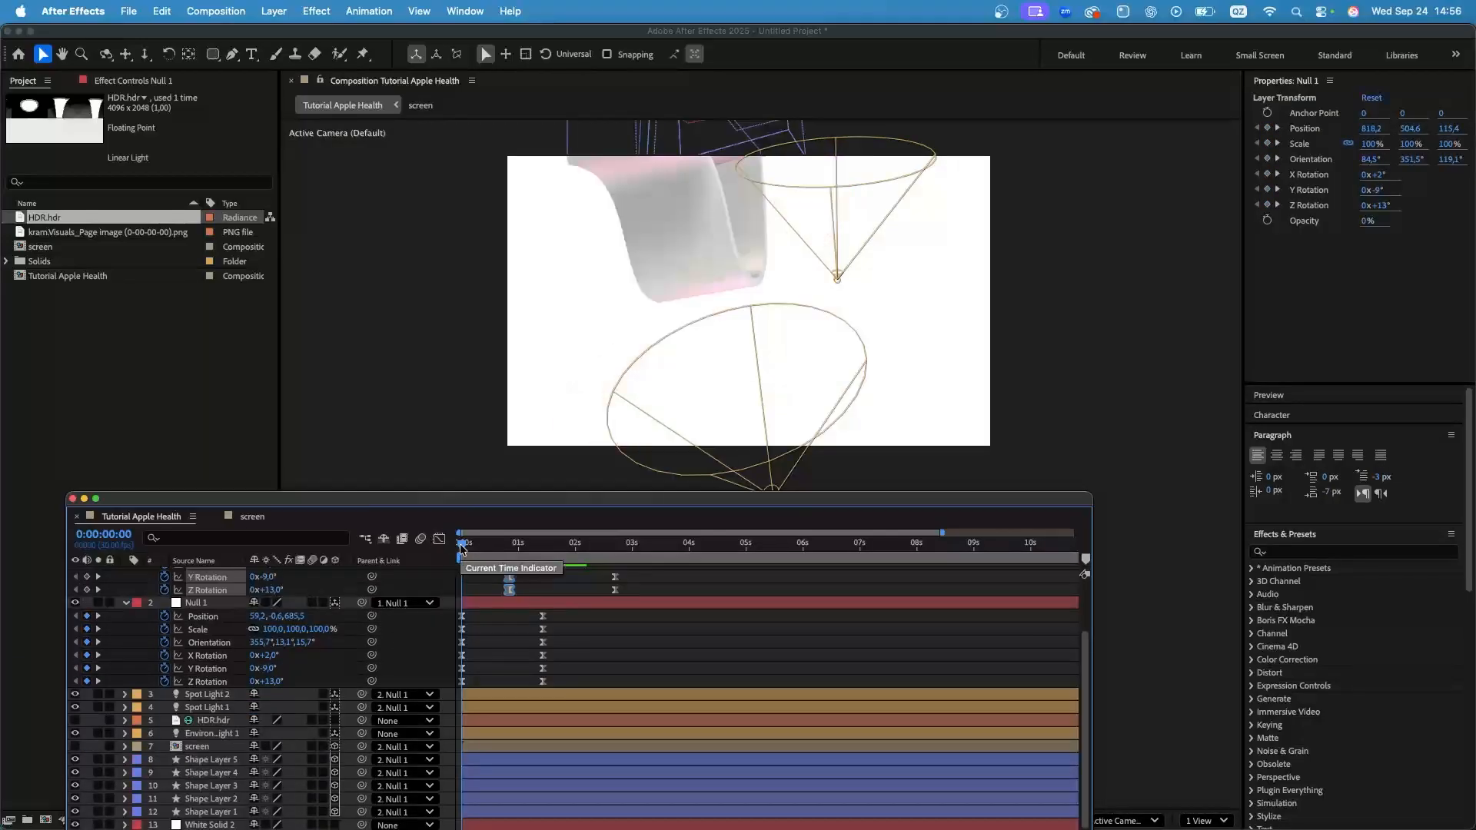
key(space)
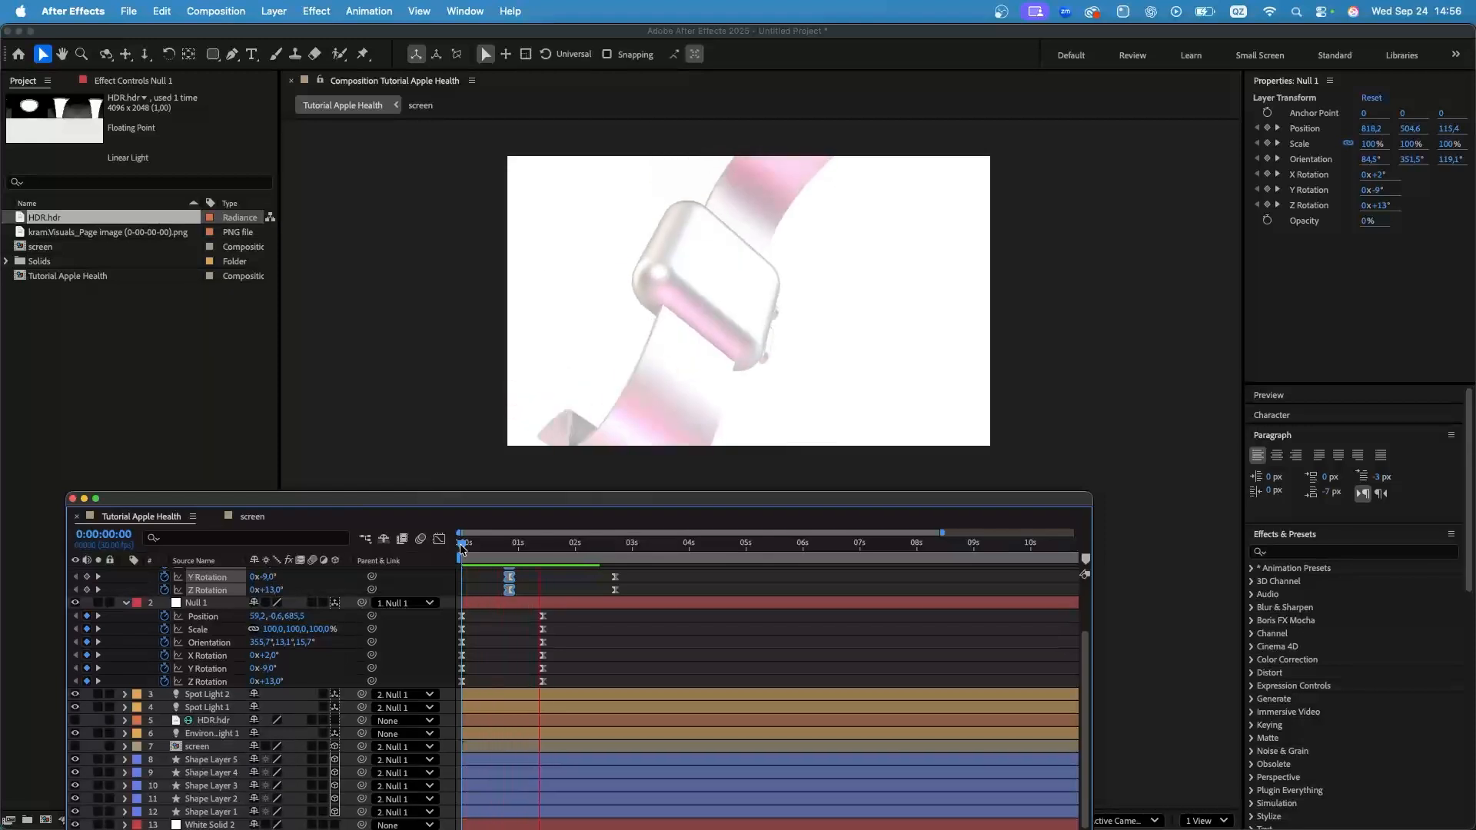
key(space)
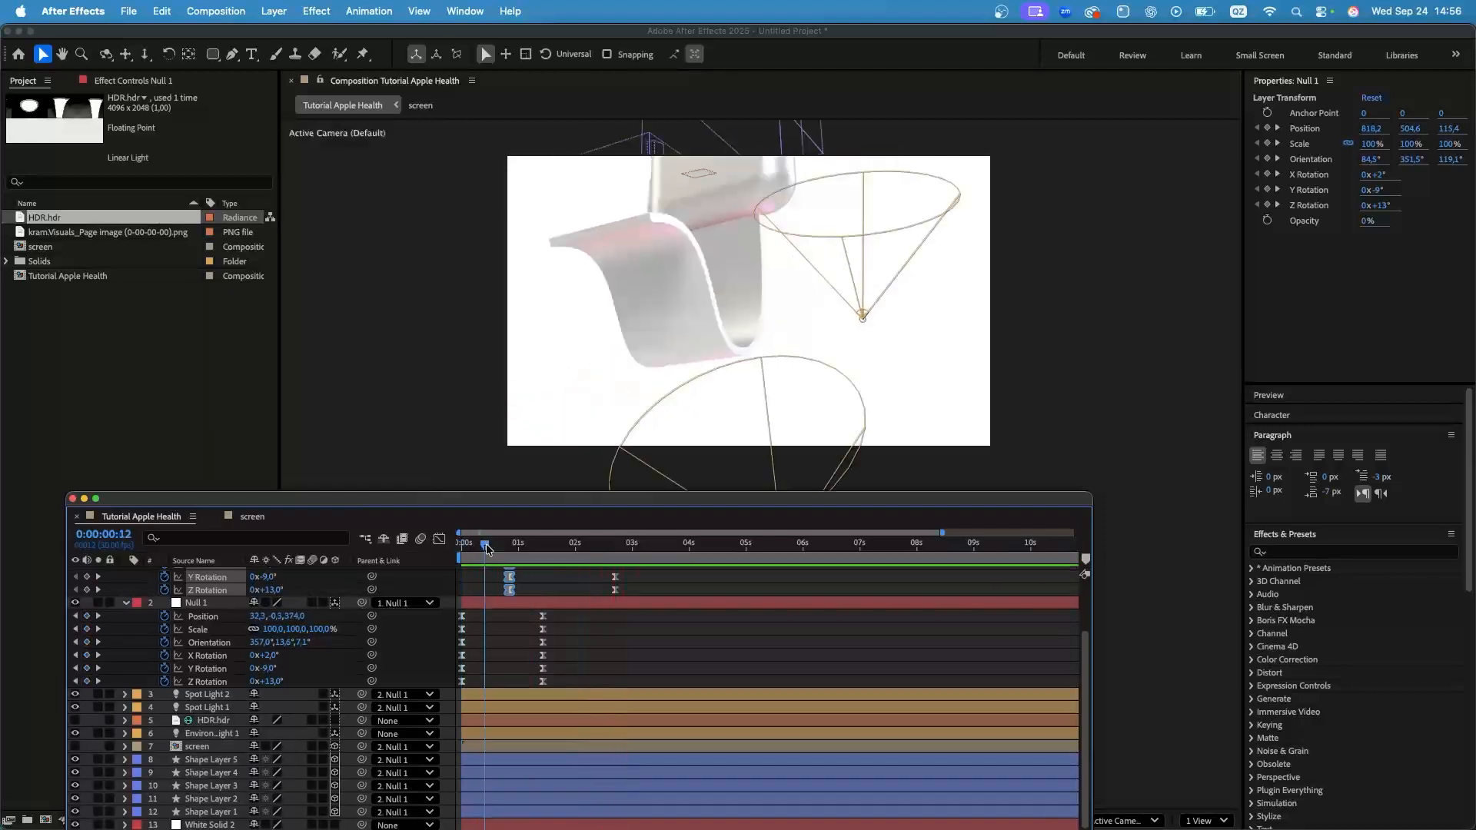
Add a Trim Paths operator to the lower strap's shape layer, Shape Layer 2.
click(629, 384)
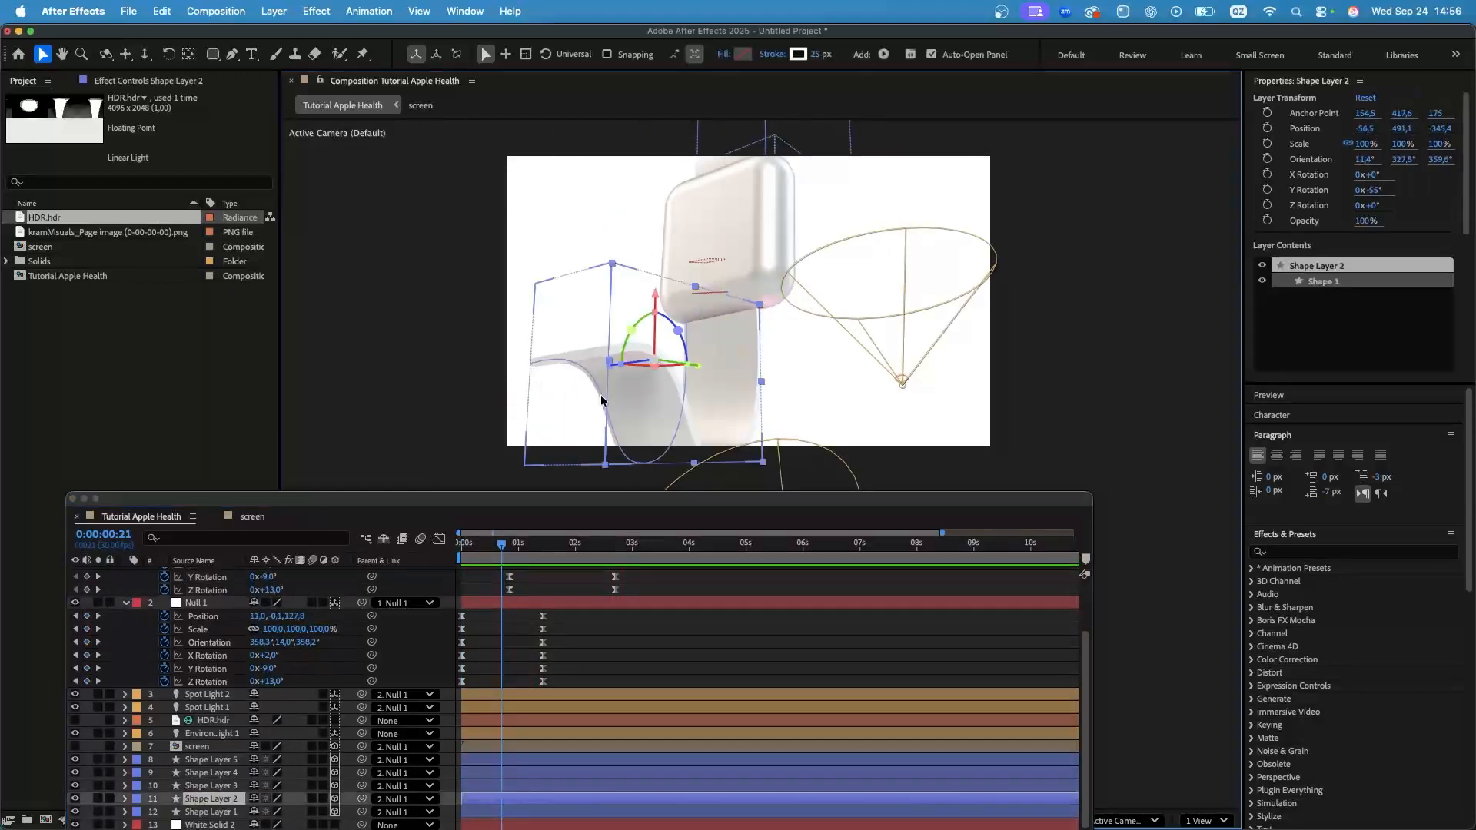
mouse_move(502, 545)
mouse_down()
mouse_move(551, 552)
mouse_move(522, 559)
mouse_up()
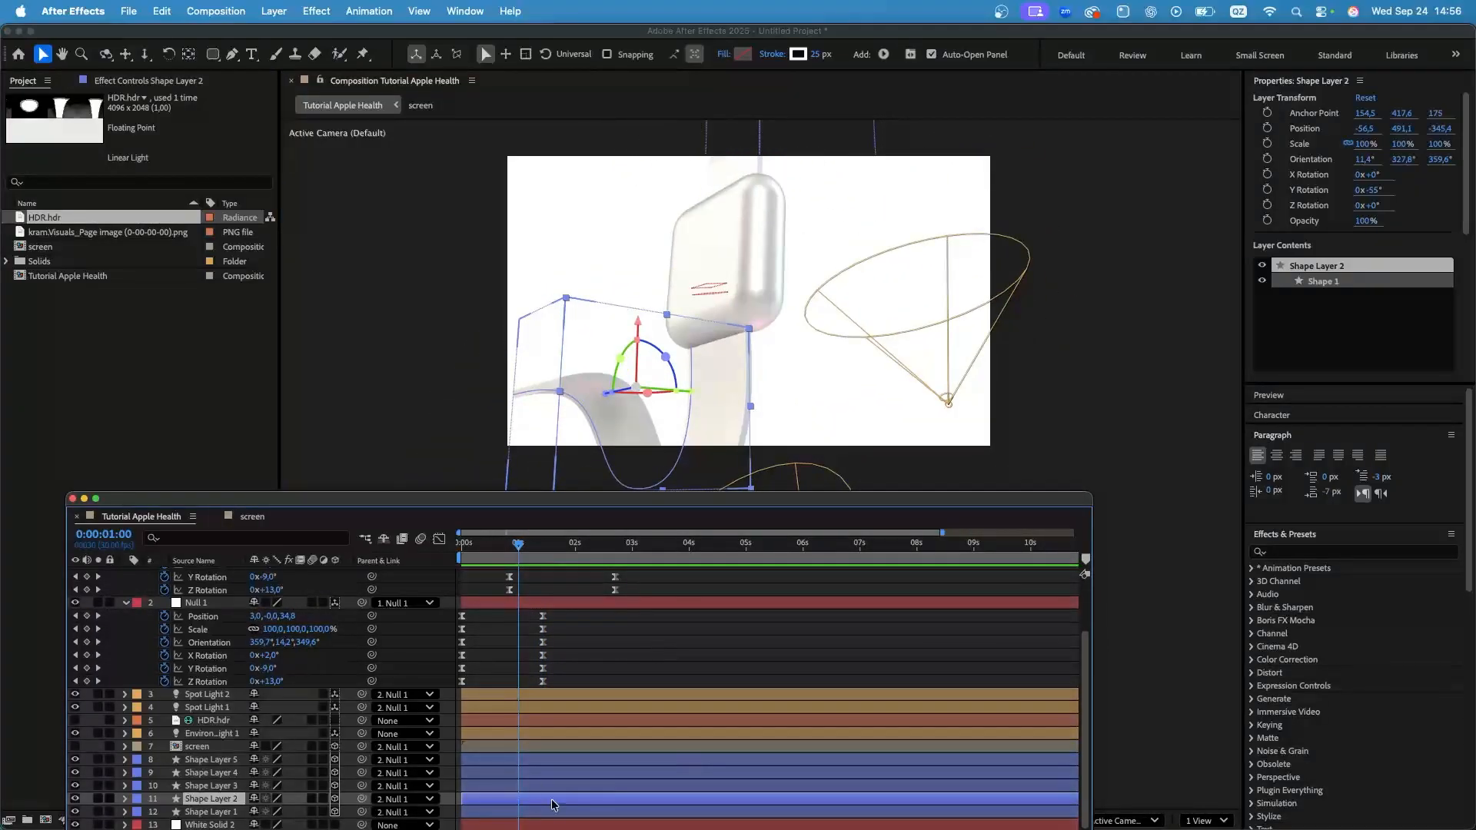
click(125, 798)
scroll(175, 750, down, 5)
click(345, 612)
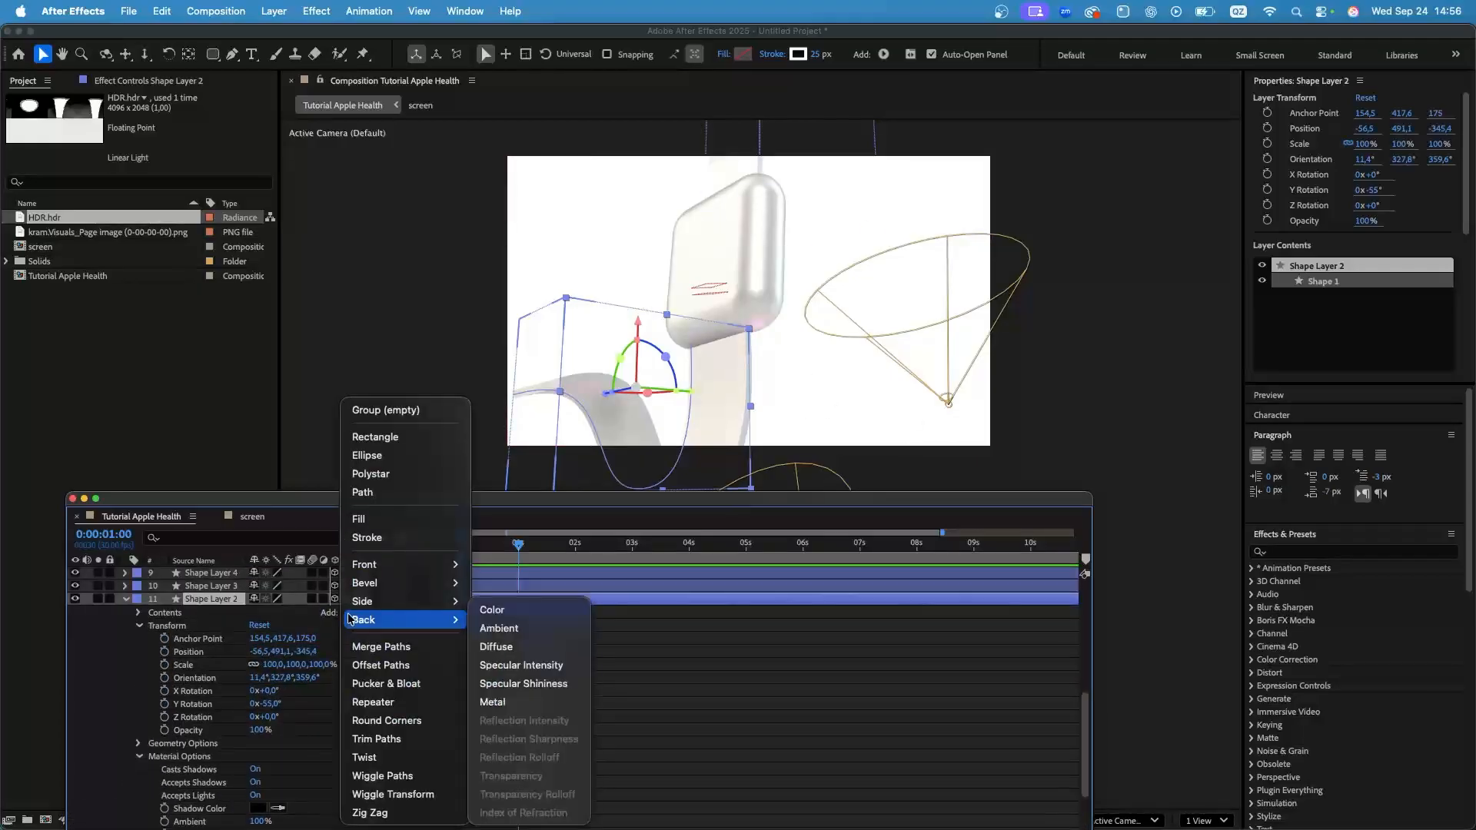
click(393, 742)
scroll(527, 676, up, 10)
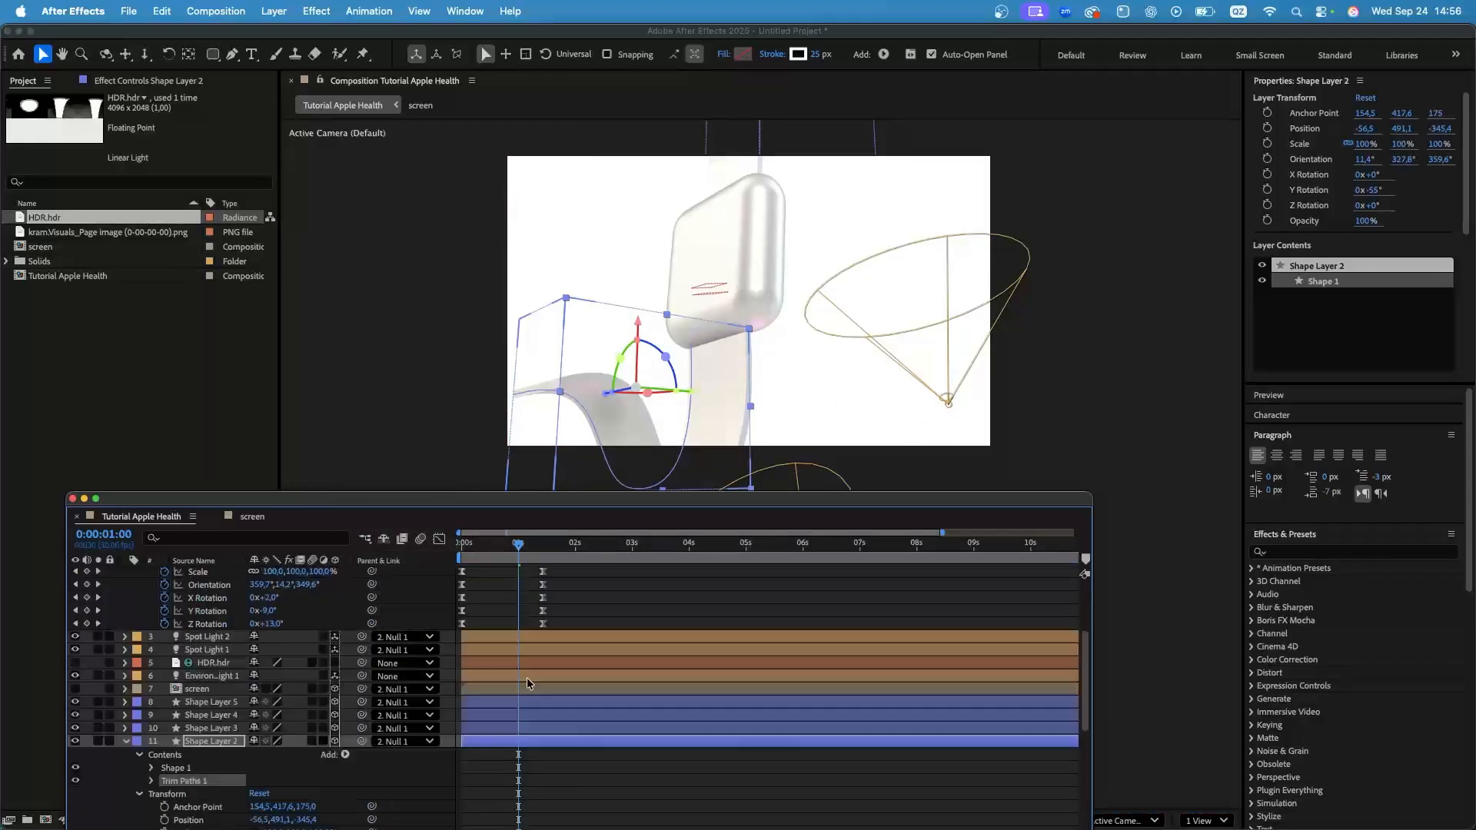
At 0:00:00:25, set the End of the lower strap's Trim Paths to 0% and keyframe it.
drag(518, 549, 510, 548)
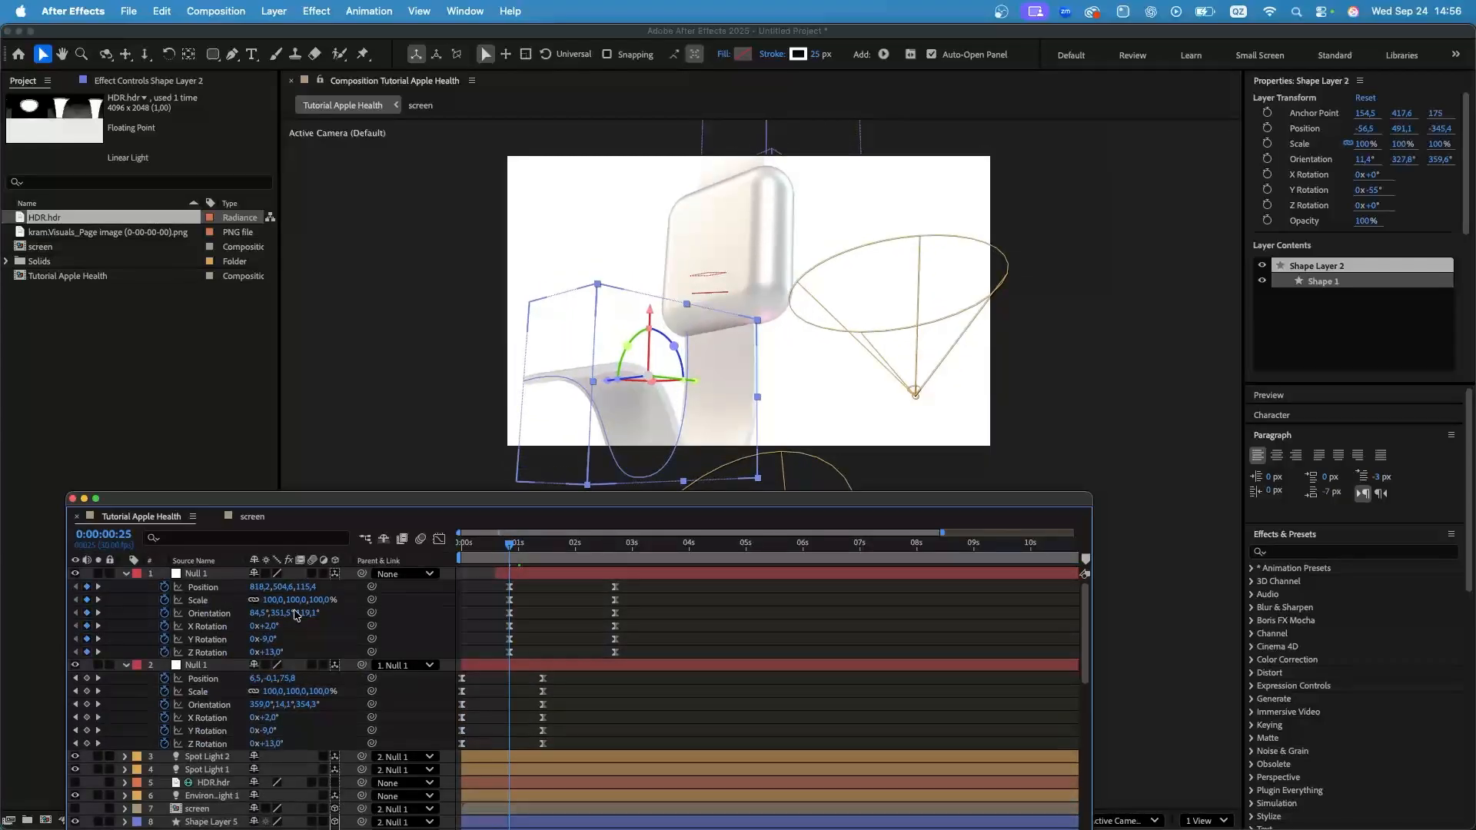
scroll(496, 669, down, 9)
scroll(221, 748, up, 2)
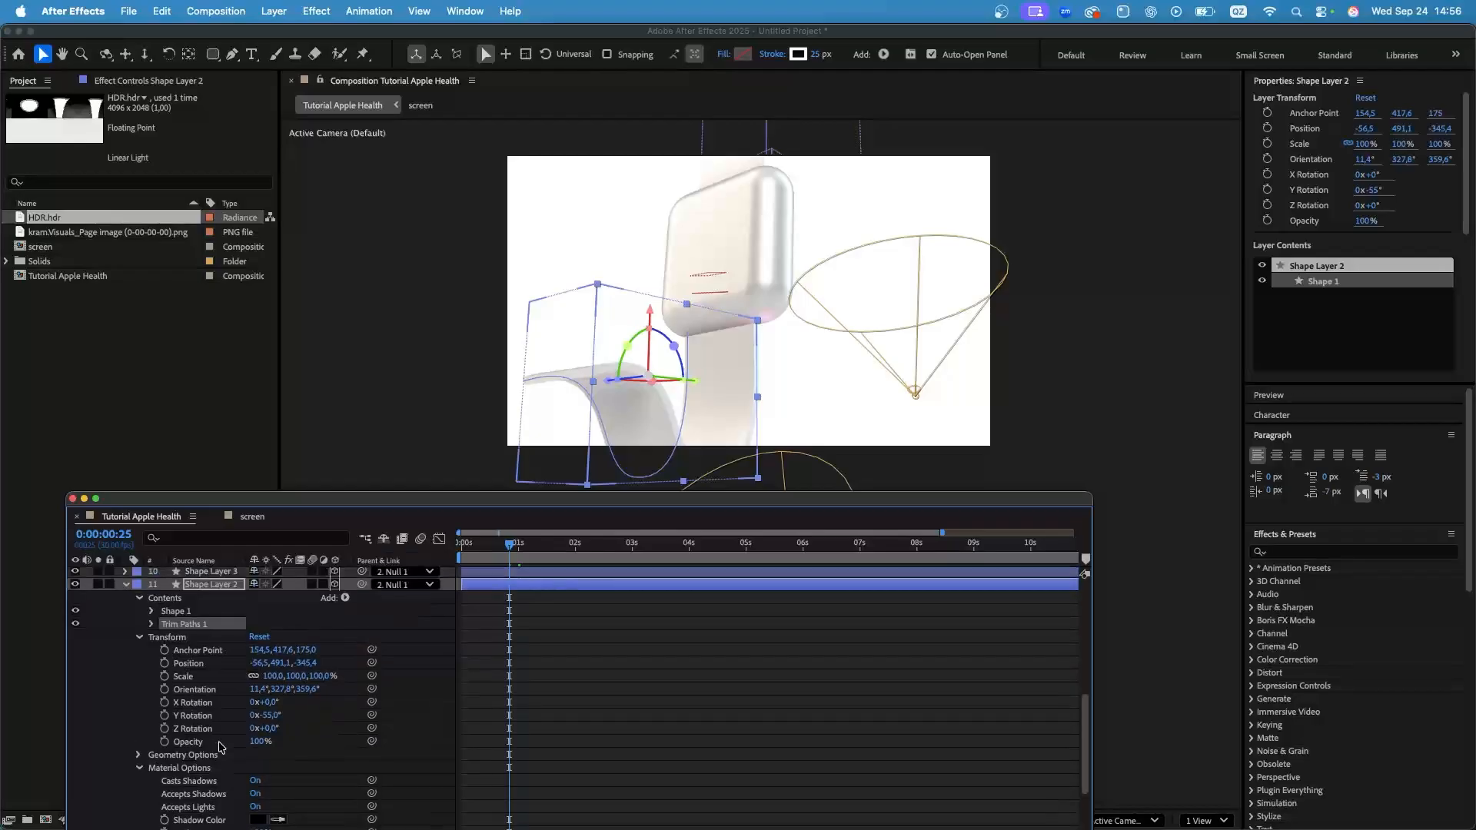
click(152, 625)
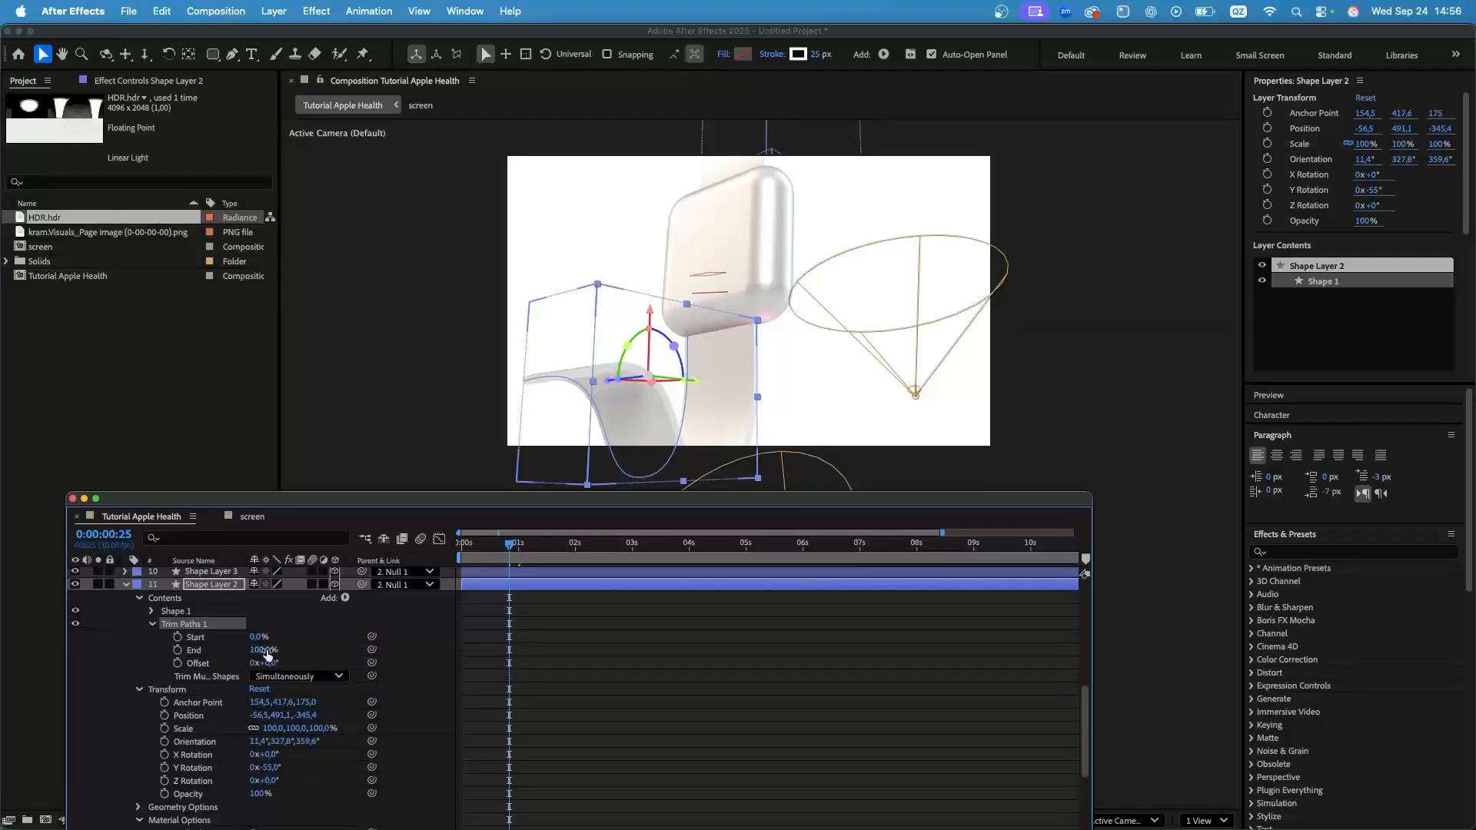
drag(258, 650, 178, 654)
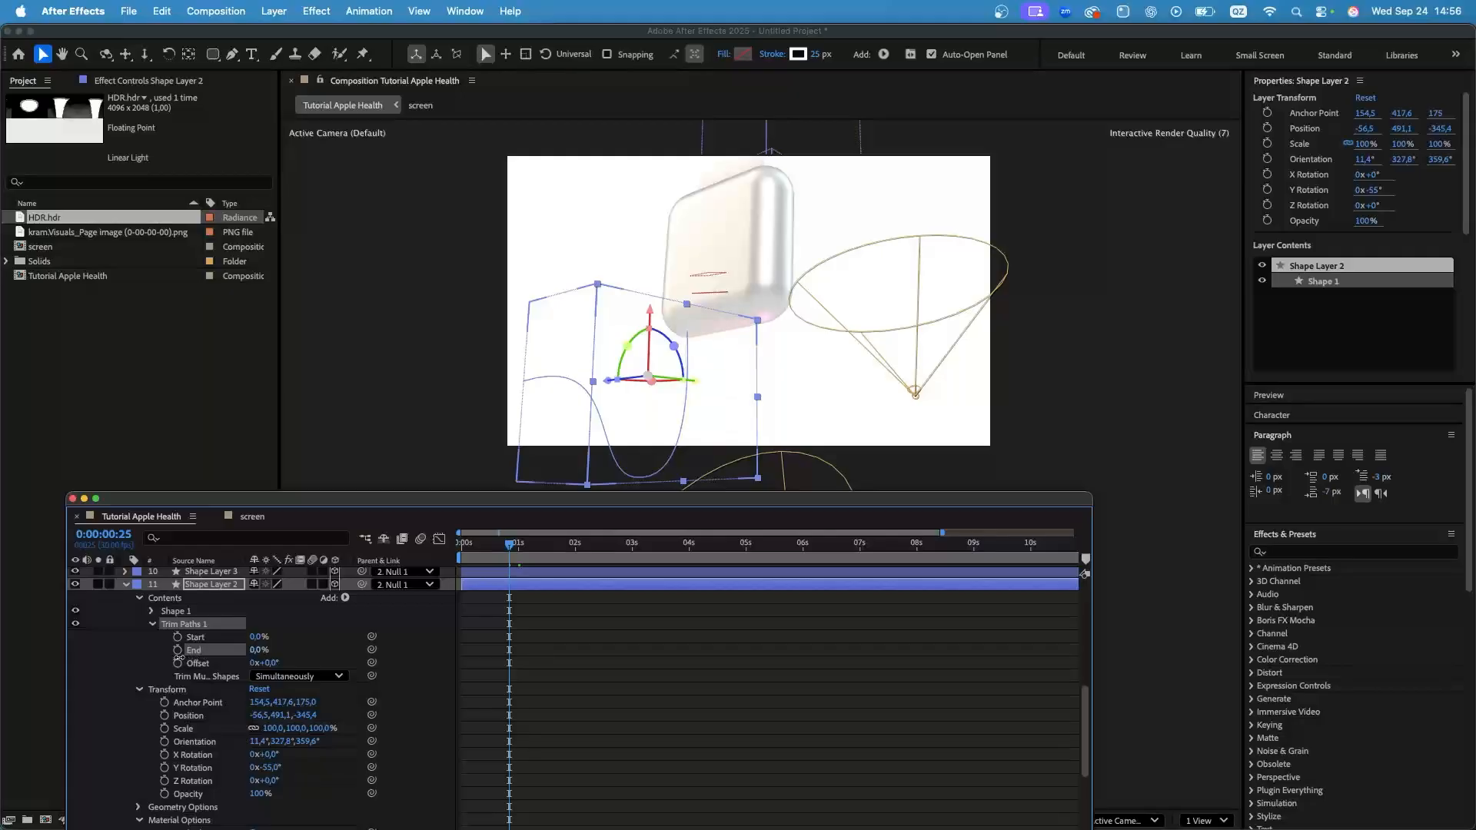
click(176, 651)
Keyframe the lower strap's Trim Paths End at 100% on the parent null's last keyframe, 0:00:02:21, and ease both End keyframes.
scroll(541, 704, up, 8)
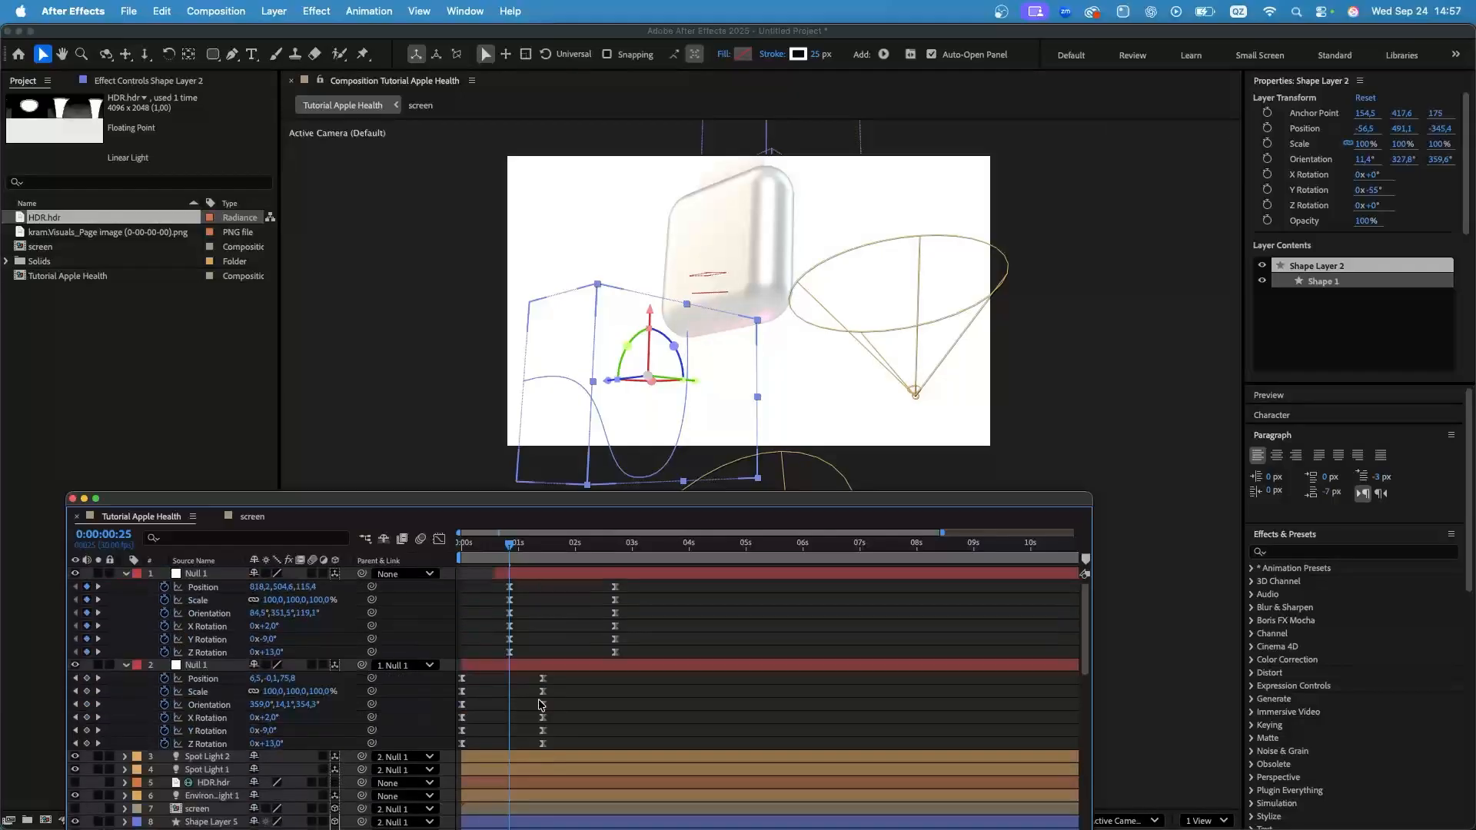
click(97, 639)
scroll(376, 594, down, 8)
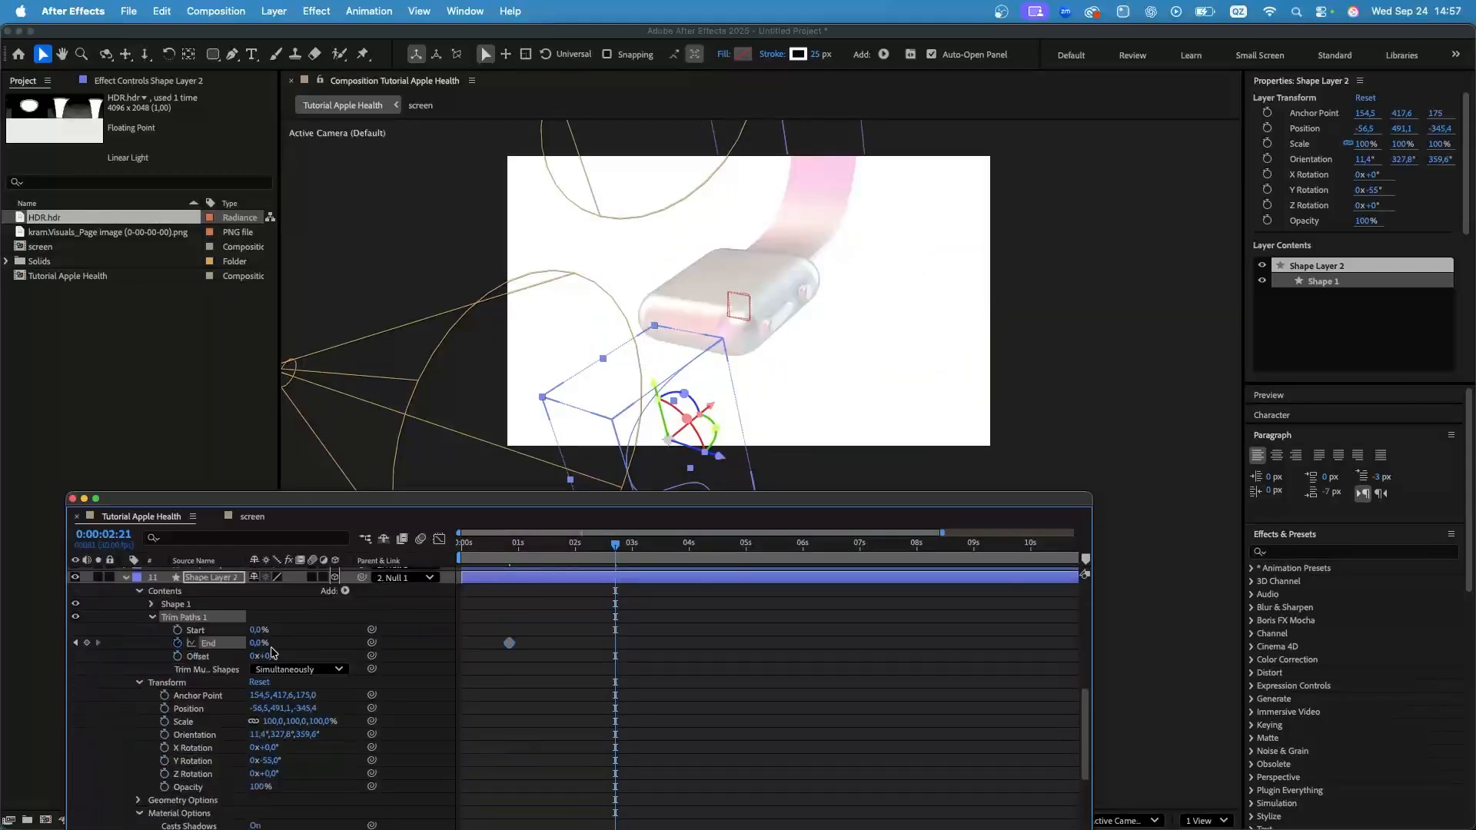
key(Return)
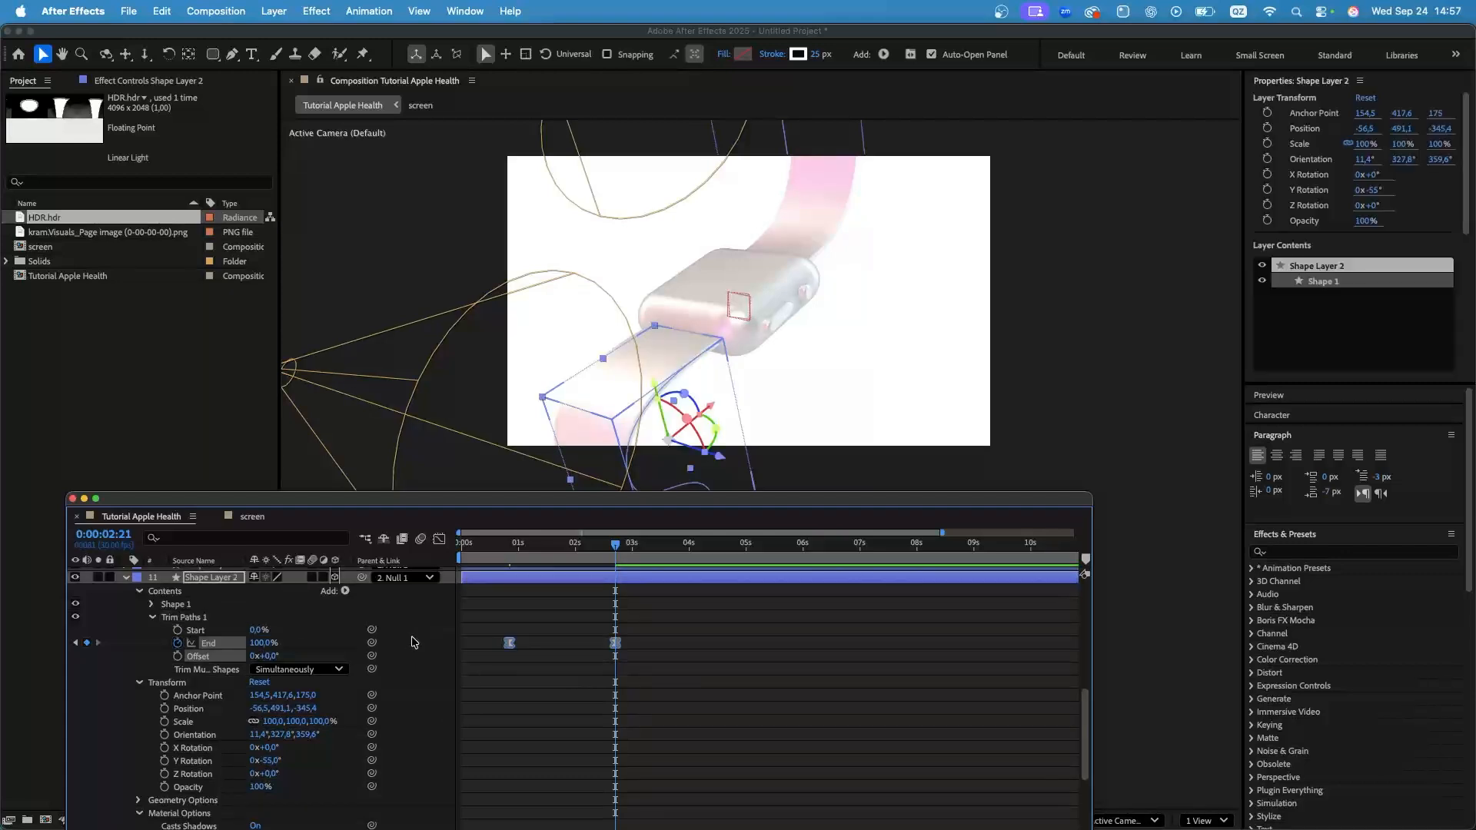
Shape the End keyframes' speed graph into an early peak with a long slowdown, and preview the strap growing from 0 seconds.
click(438, 541)
drag(612, 792, 558, 797)
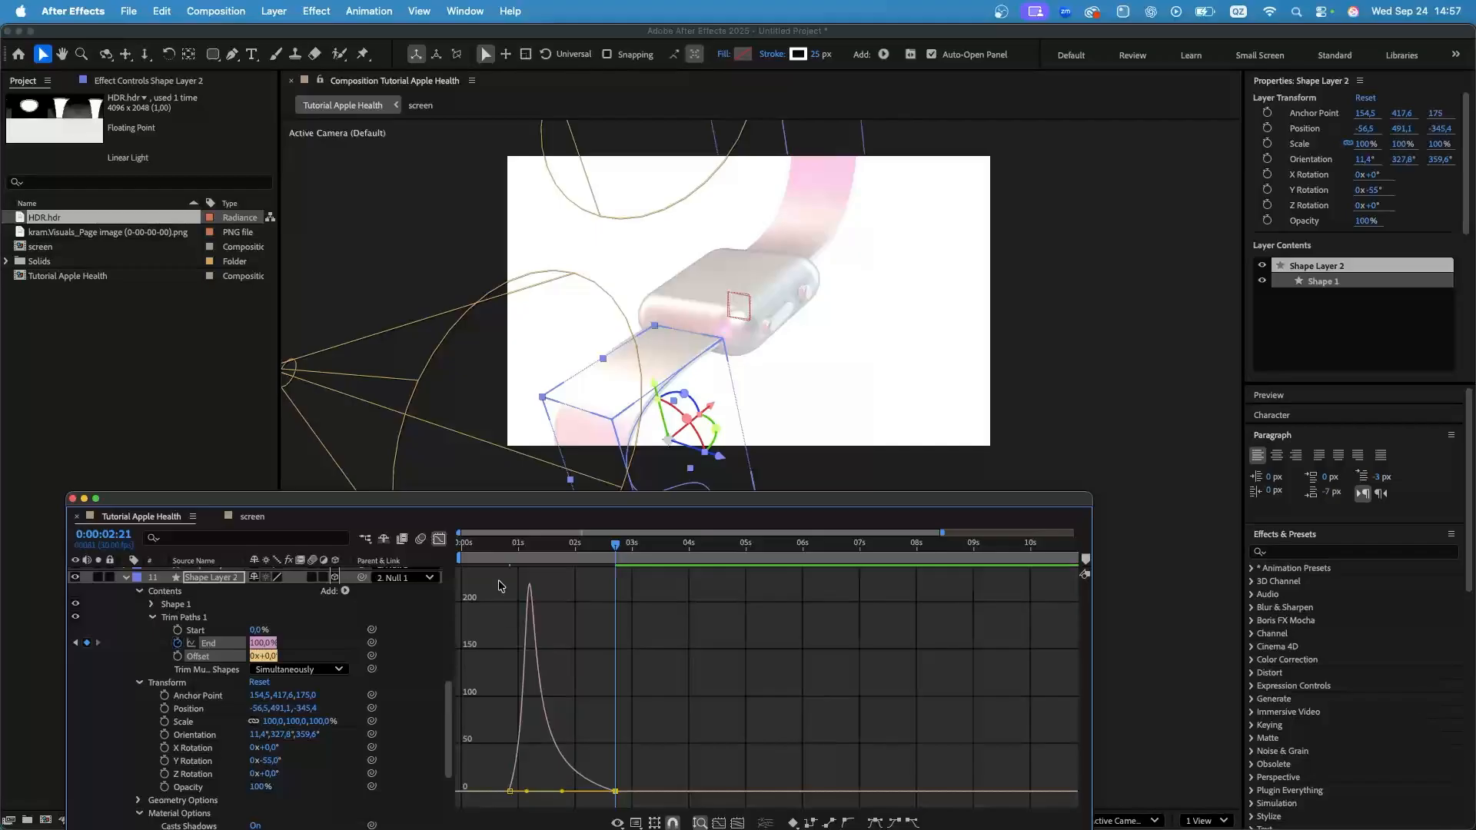
key(Home)
click(438, 541)
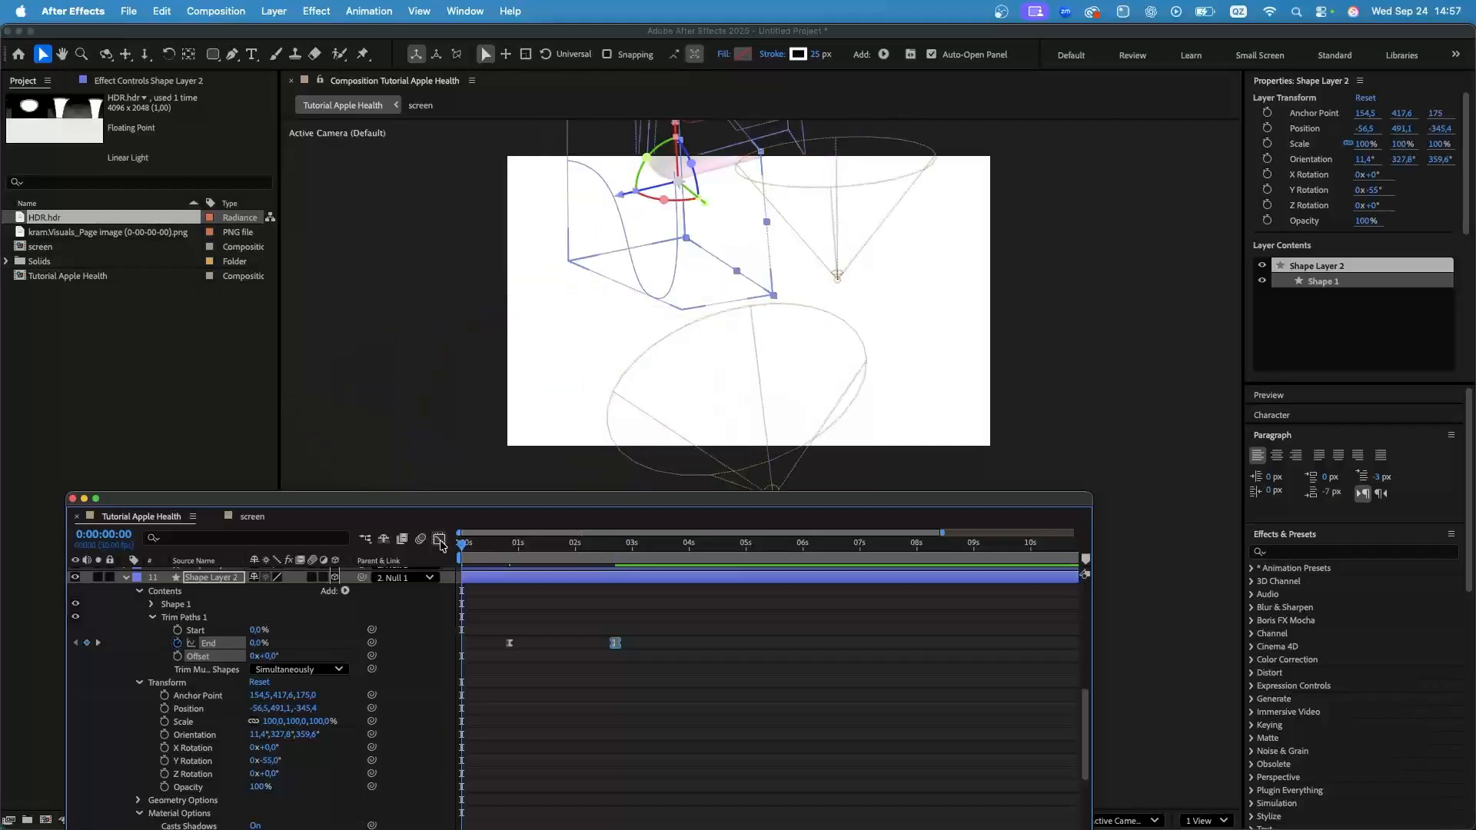
key(space)
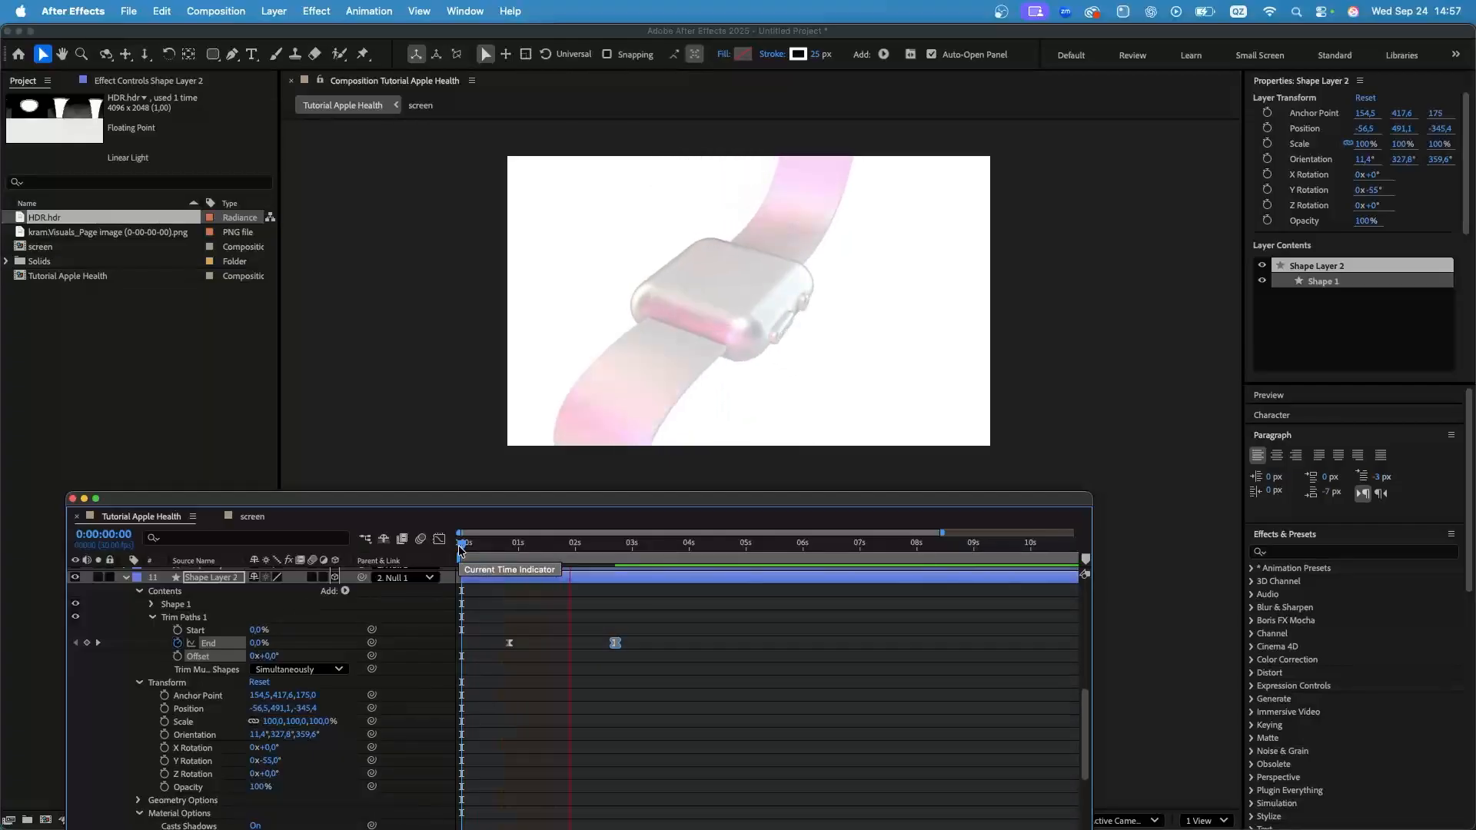
Return to 0:00:00:25 and examine the contents of the upper strap's shape layer, Shape Layer 1.
drag(461, 548, 506, 558)
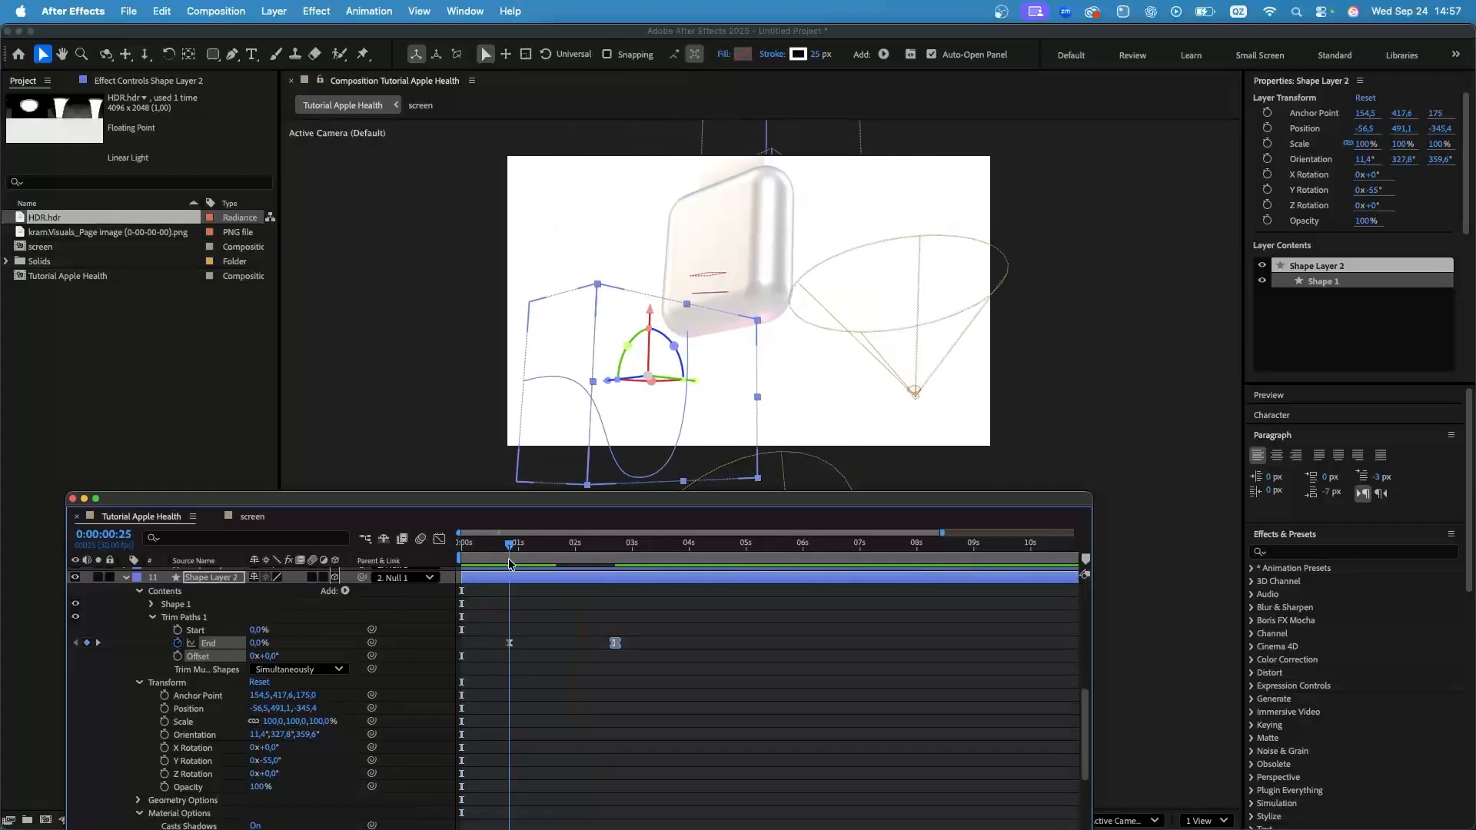
click(769, 164)
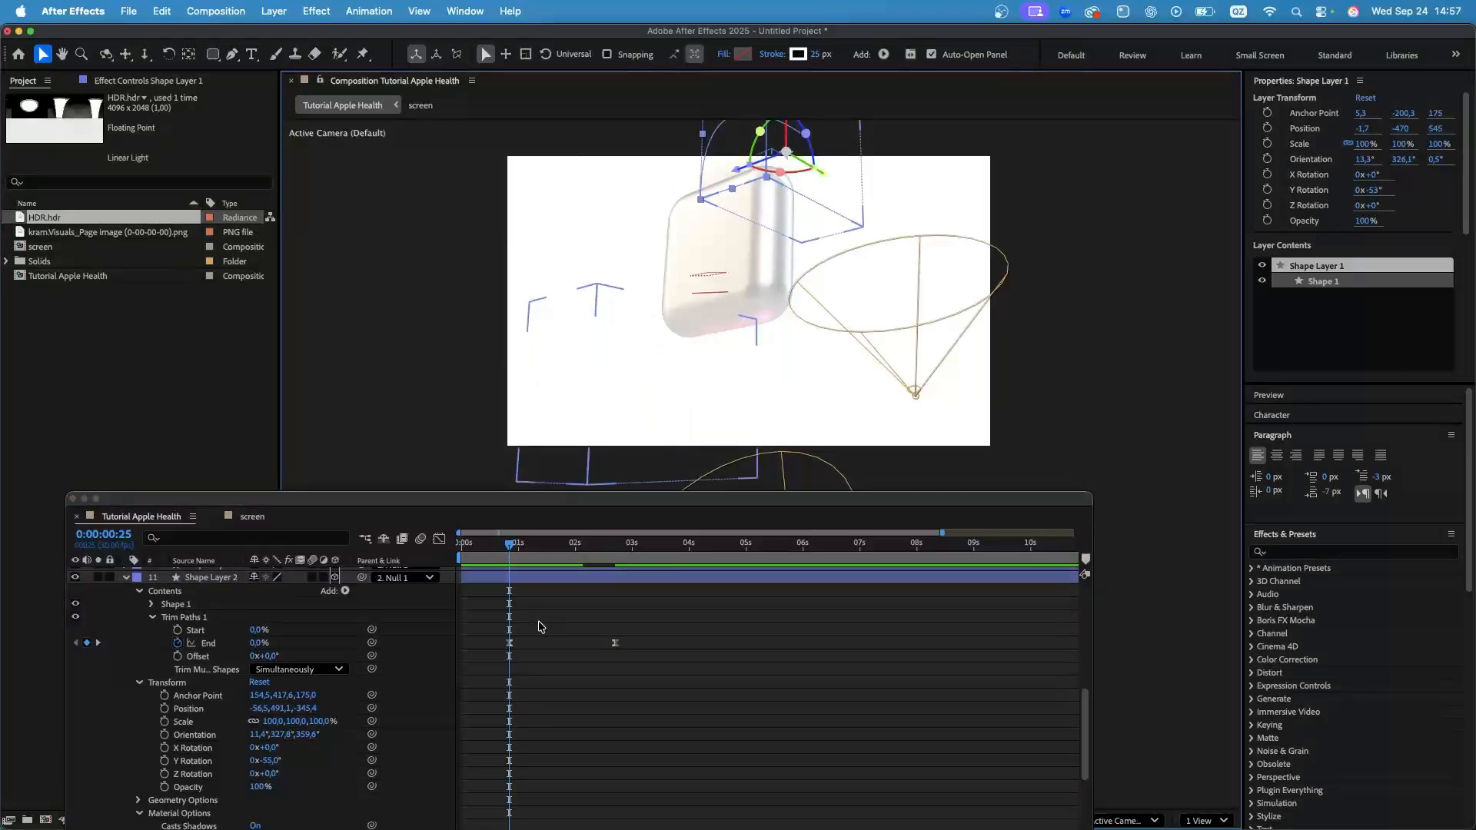
scroll(541, 626, up, 4)
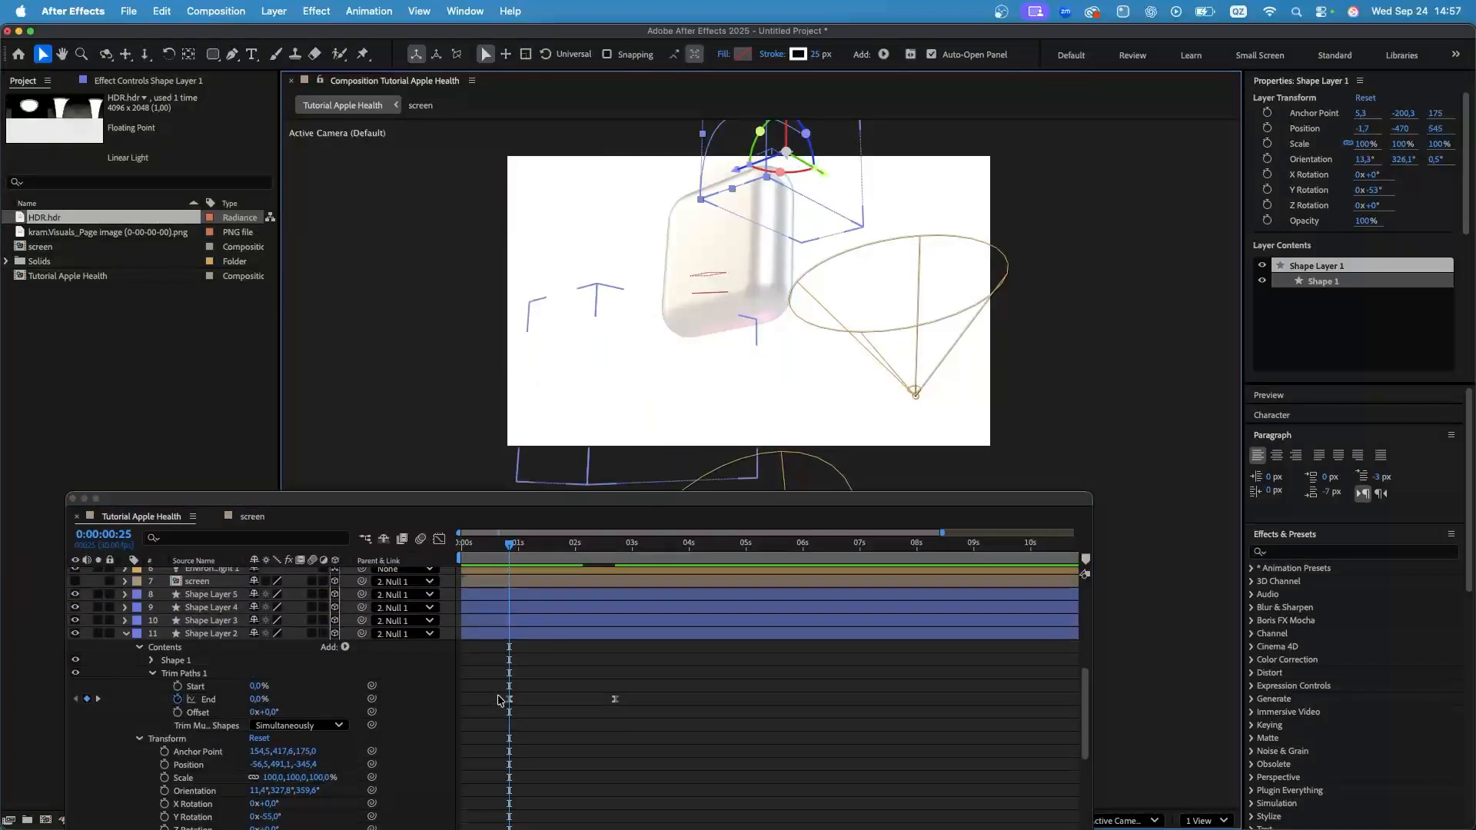
click(126, 635)
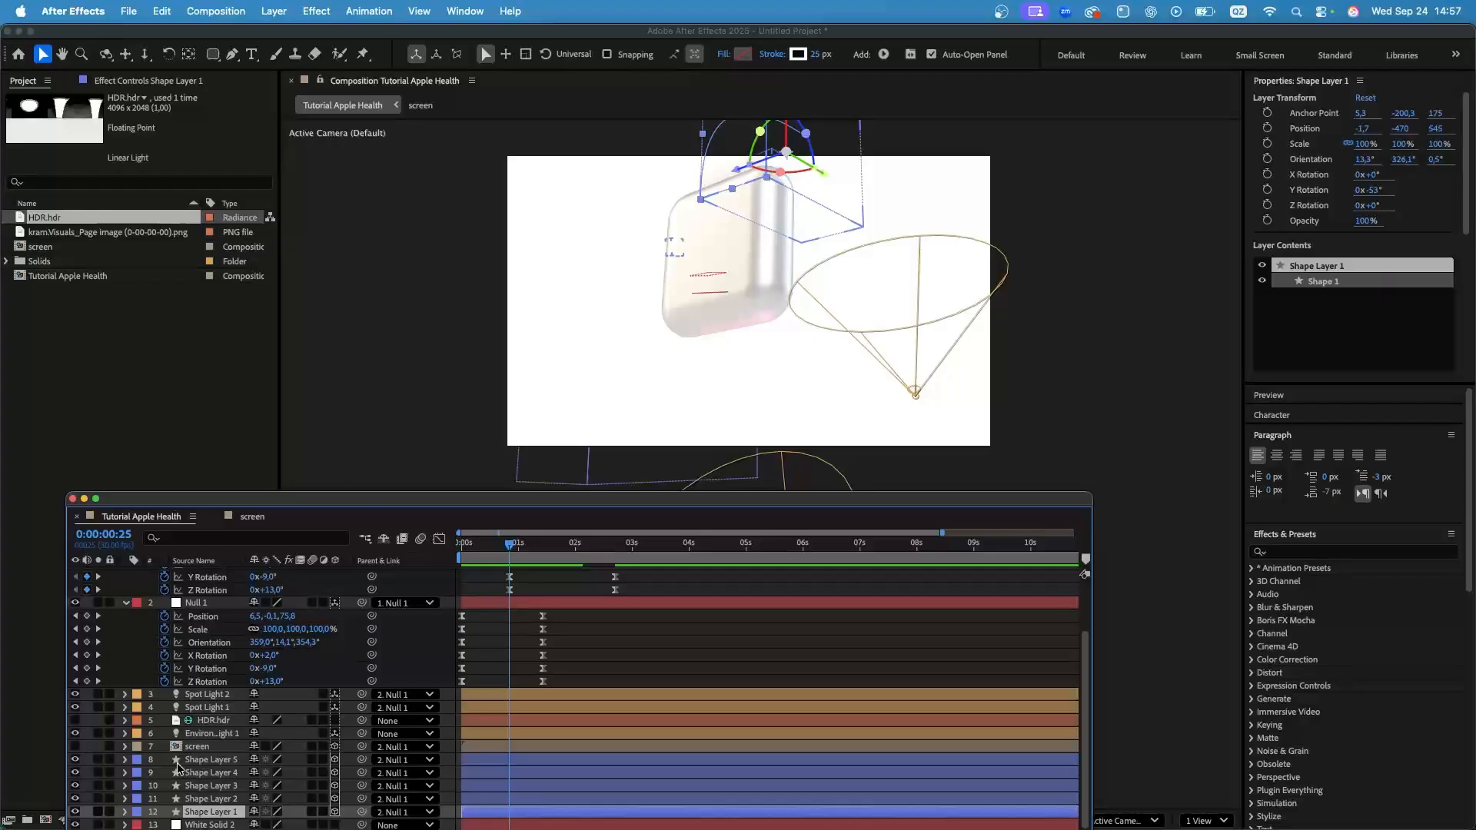
click(203, 800)
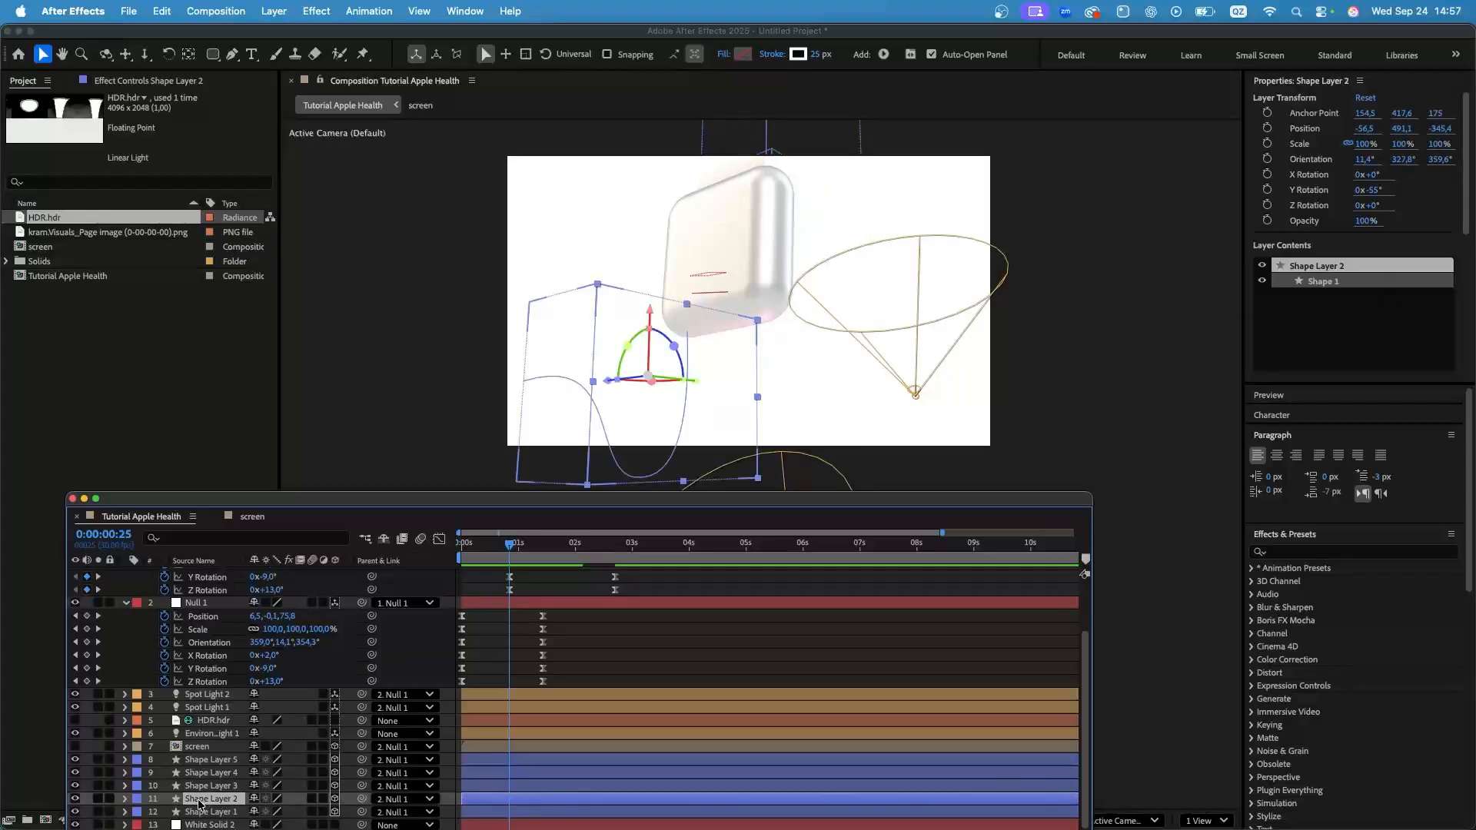
click(204, 812)
click(126, 813)
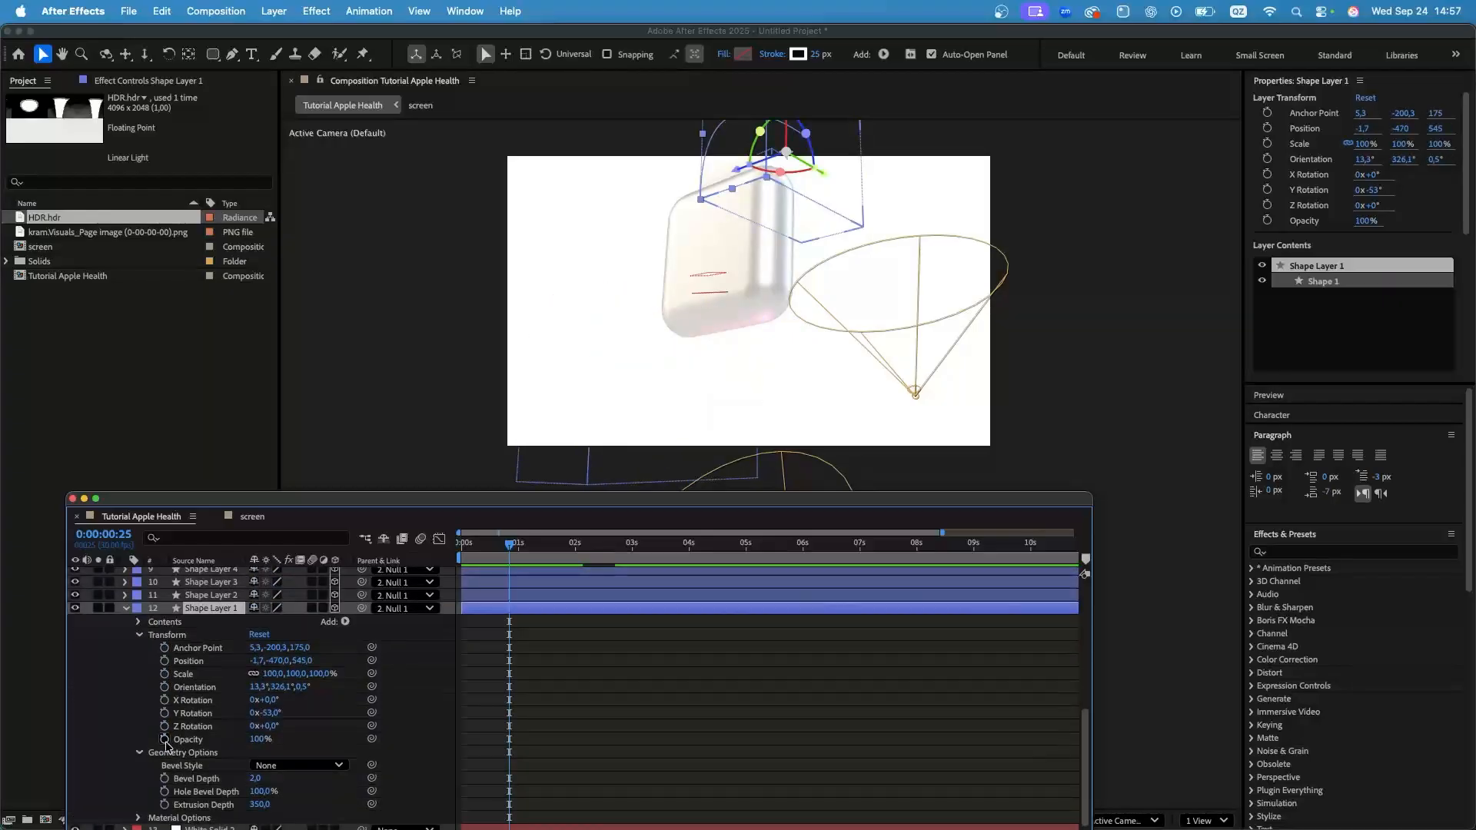
scroll(154, 699, down, 1)
click(138, 617)
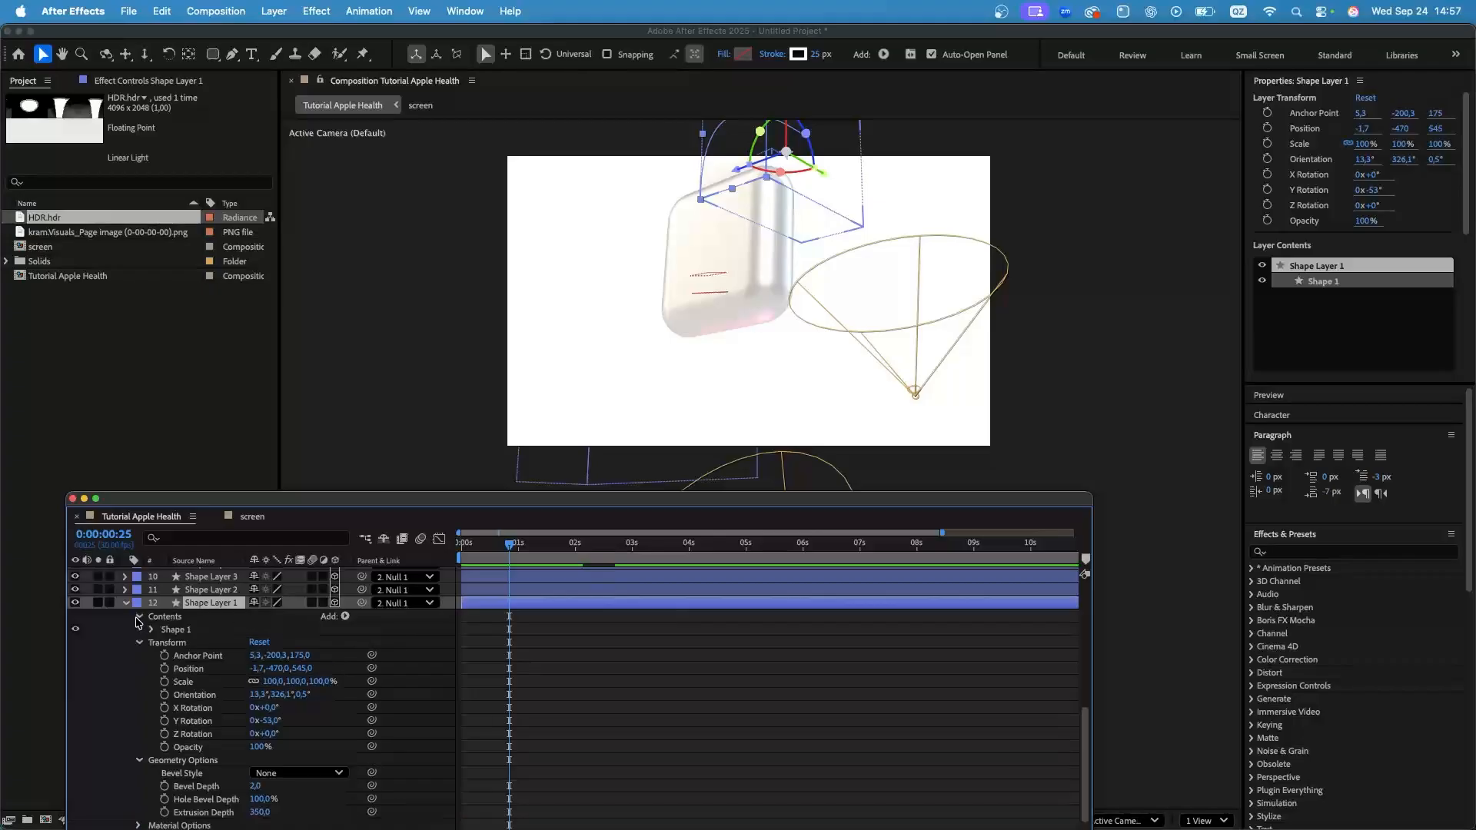
click(126, 603)
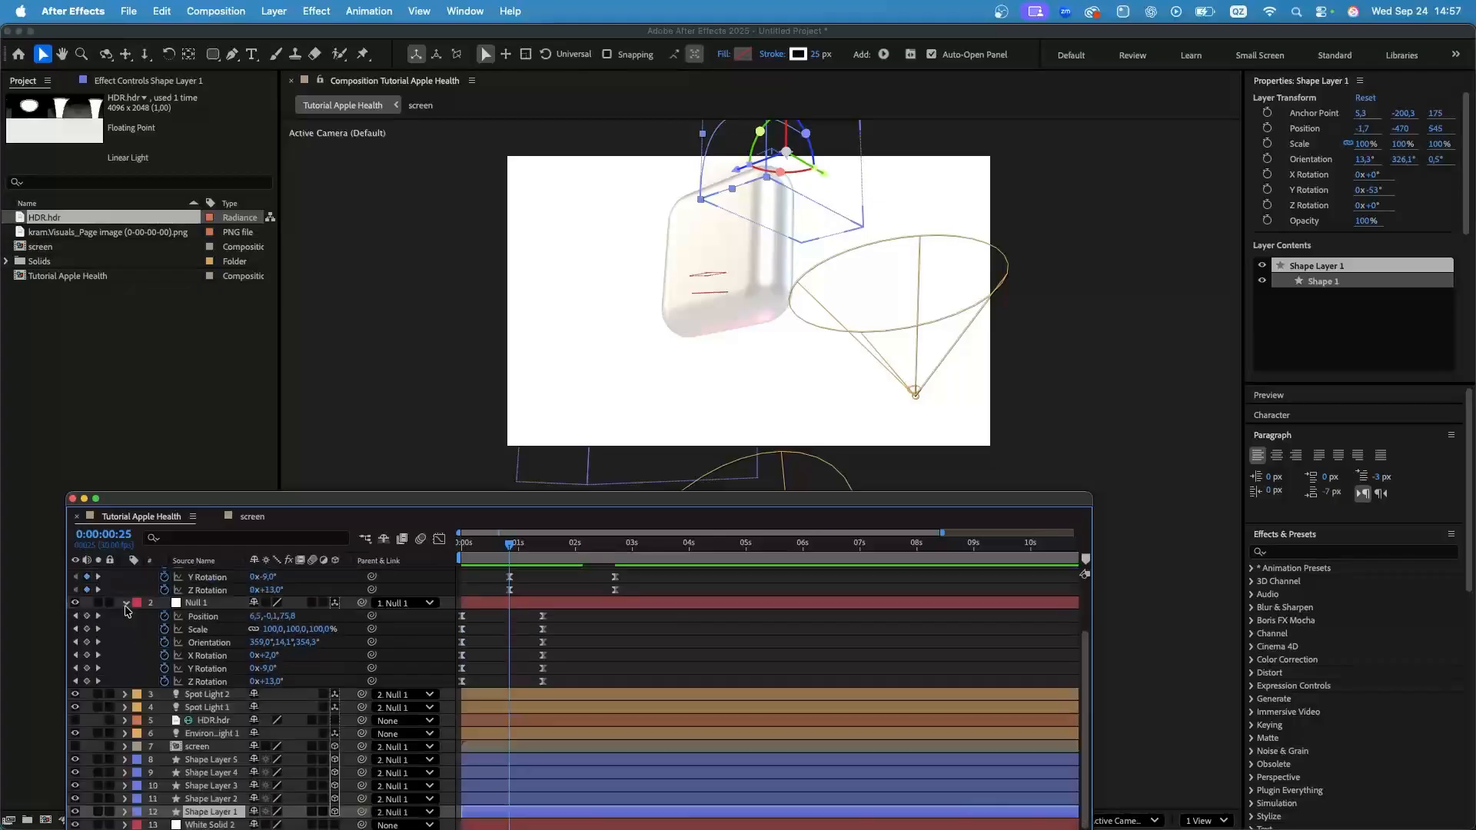
Copy the animated Trim Paths from Shape Layer 2 onto Shape Layer 1 at 0:00:00:25 and show its keyframes.
click(719, 422)
click(124, 799)
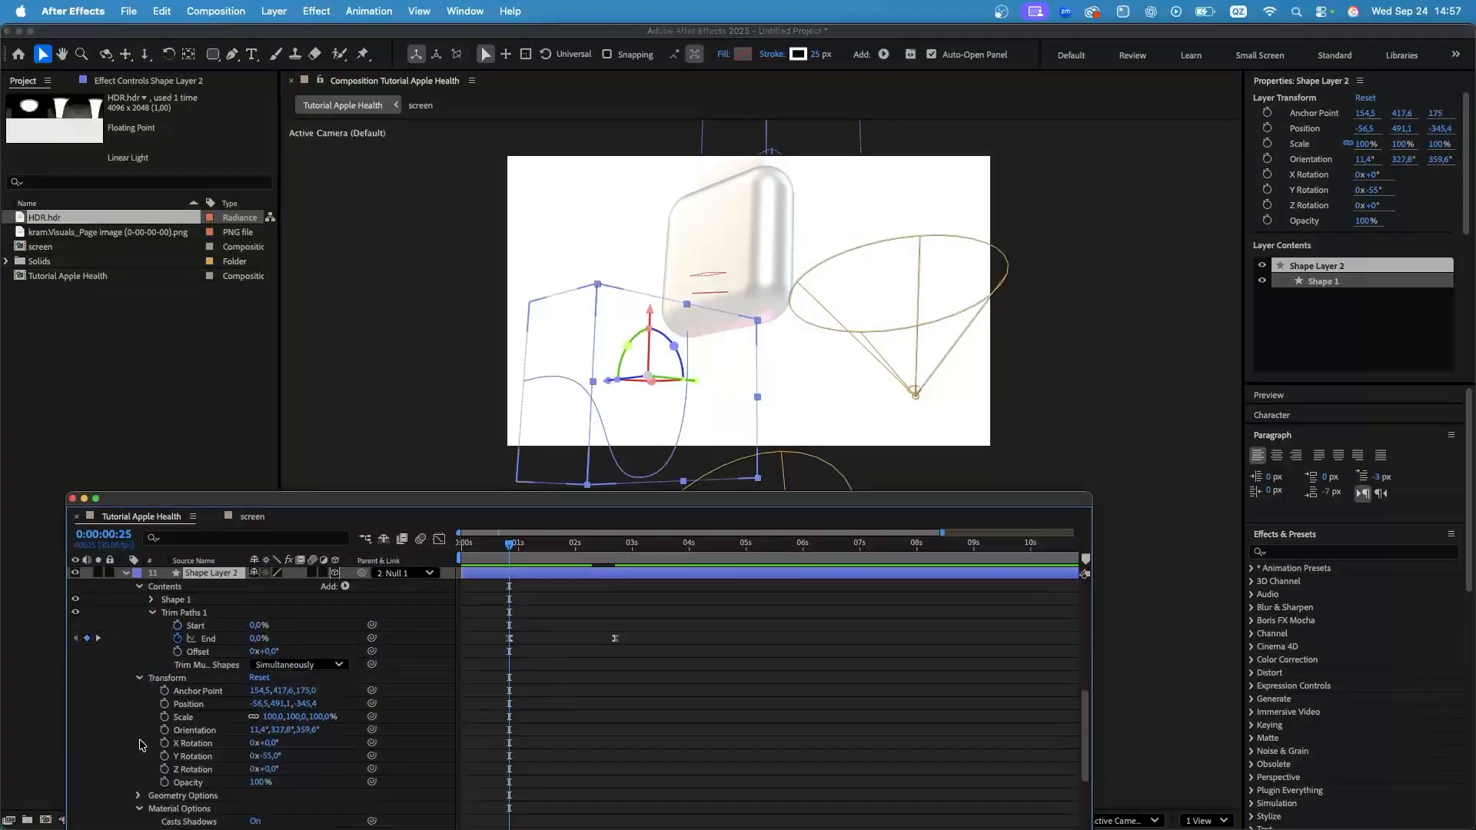
click(185, 613)
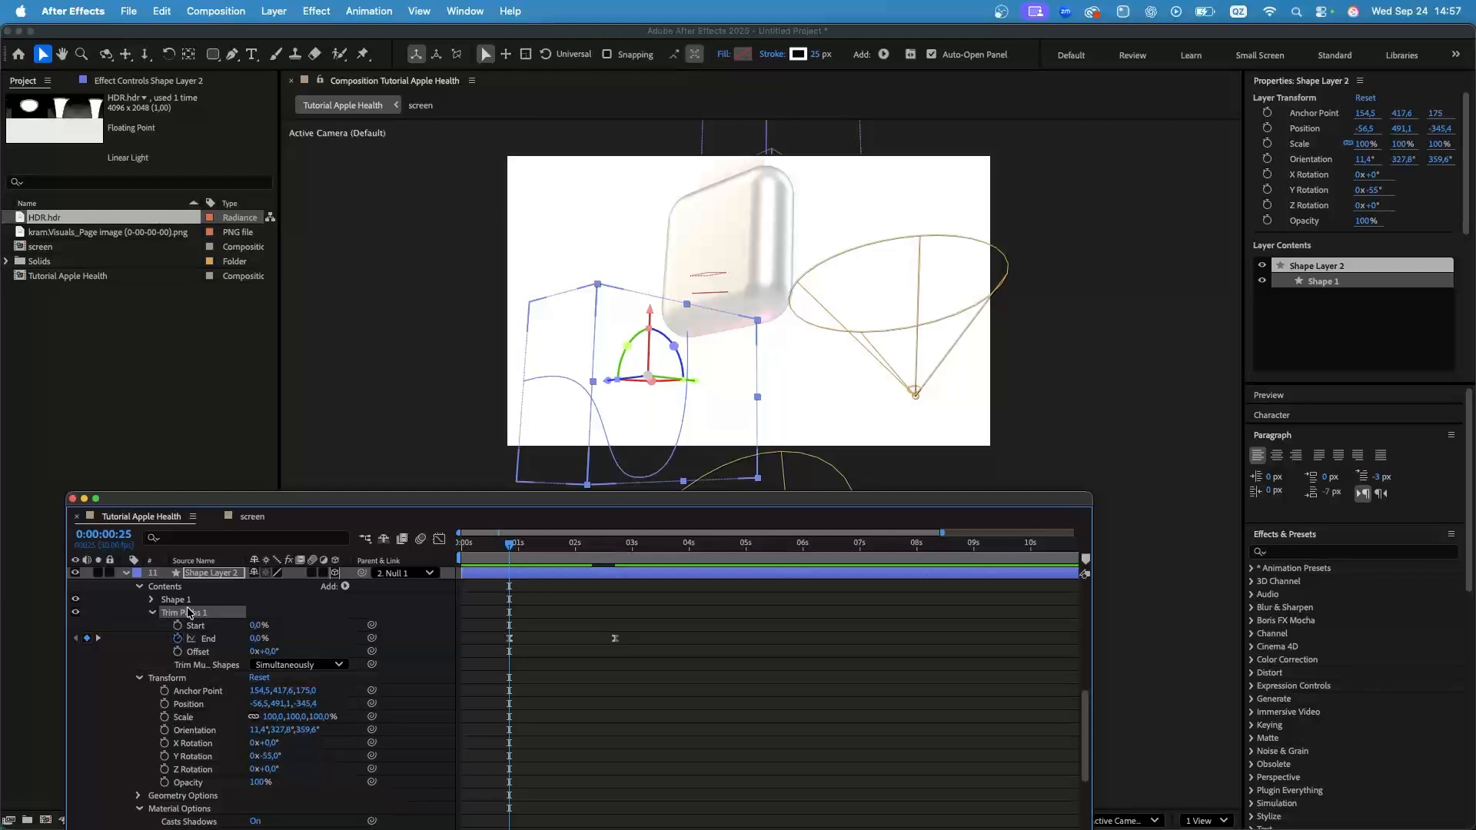
click(126, 576)
click(225, 812)
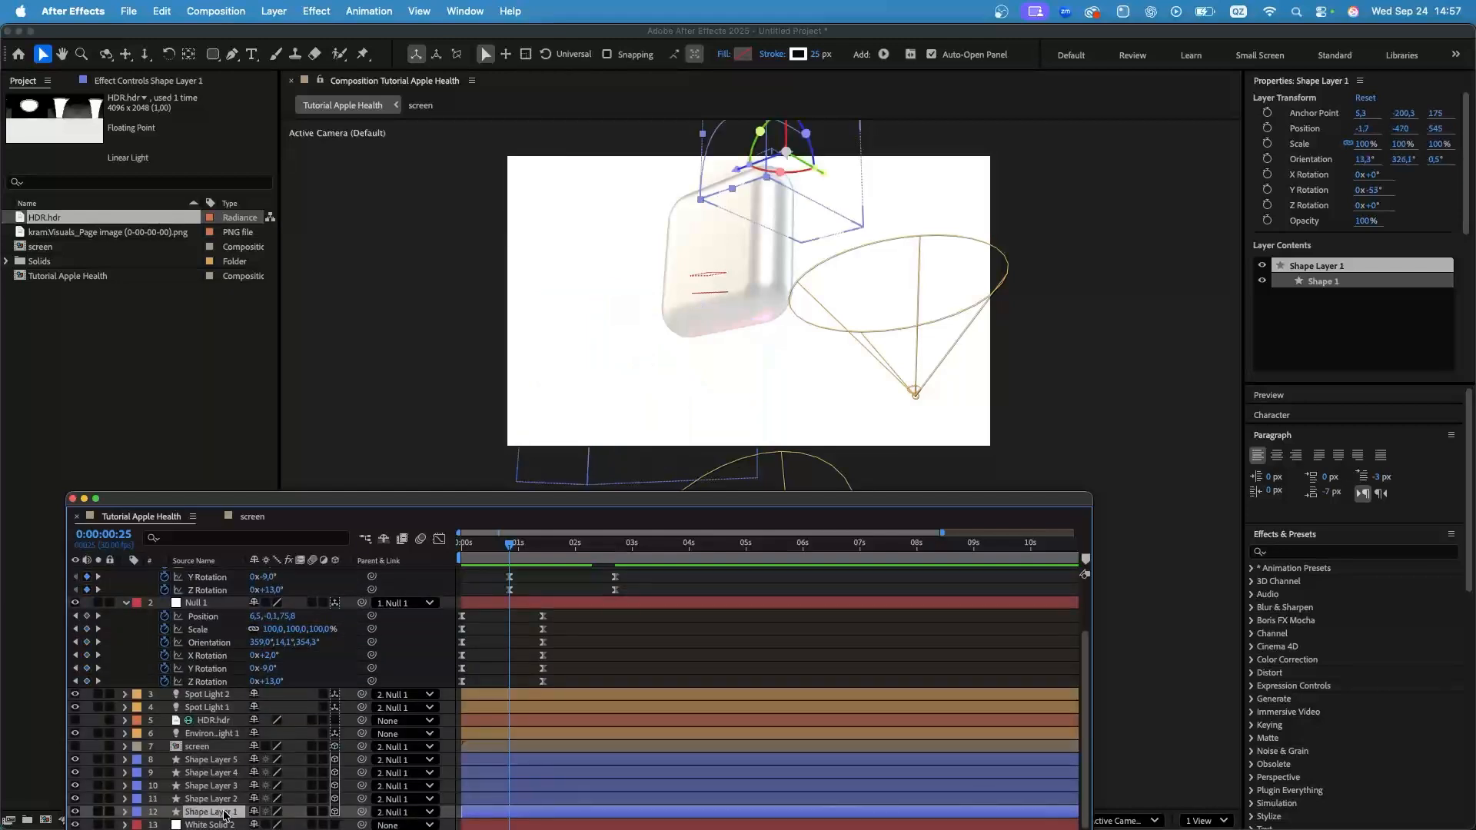
click(125, 811)
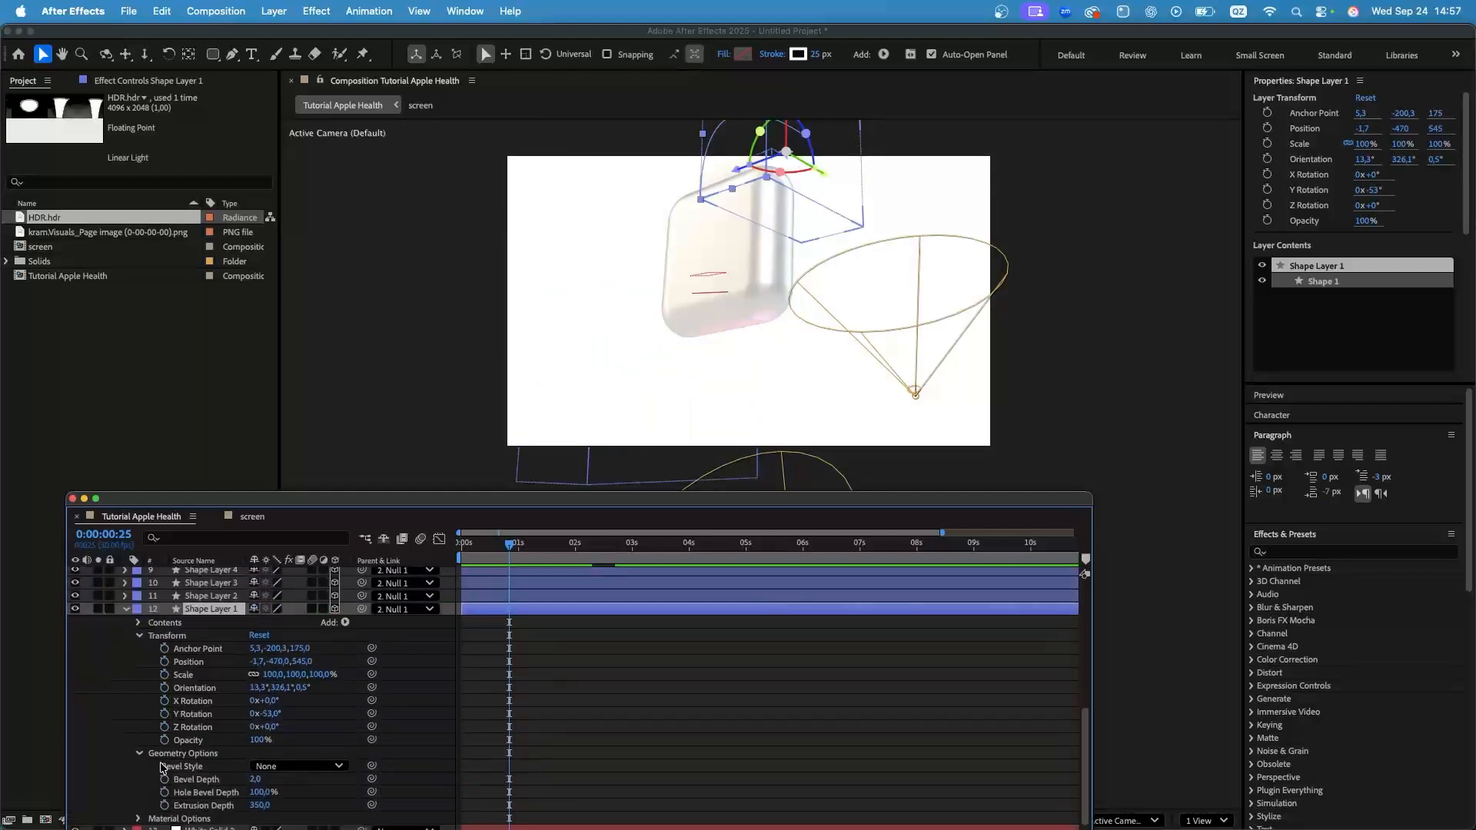
key(u)
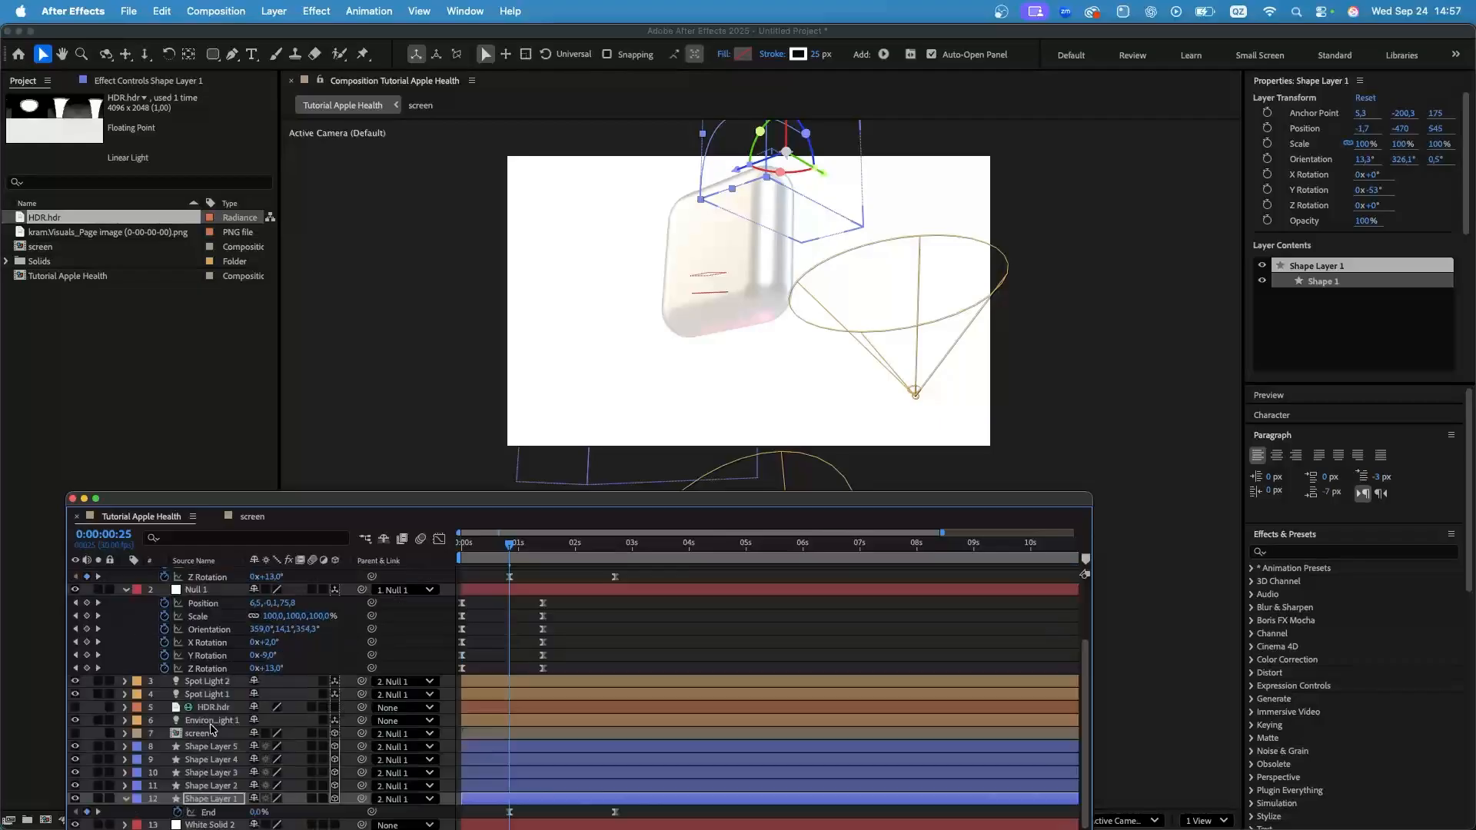
Preview both straps growing from 0:00:00:25, and play the whole animation from 0 seconds.
key(space)
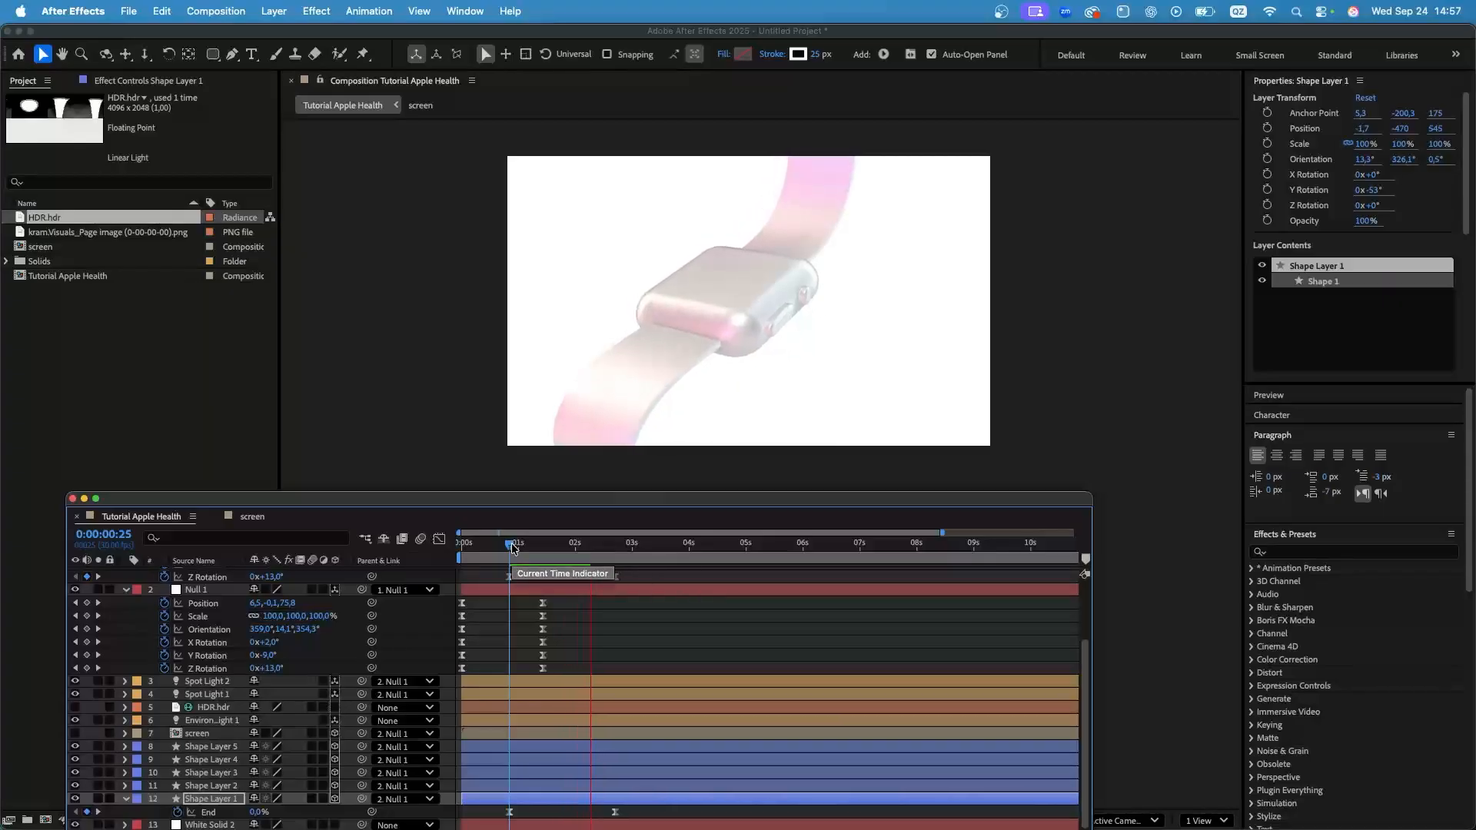
key(space)
key(space)
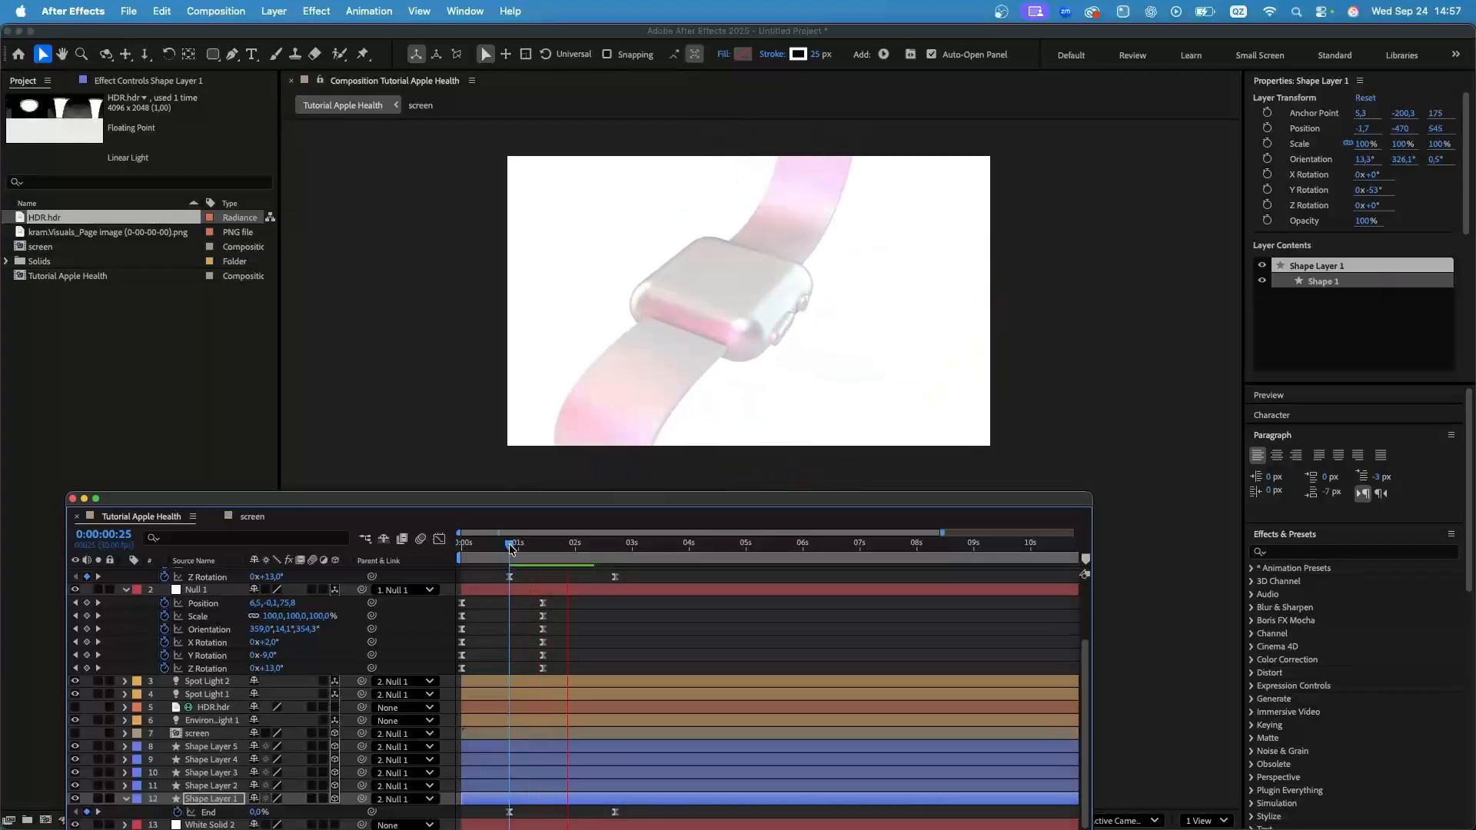
key(space)
key(space)
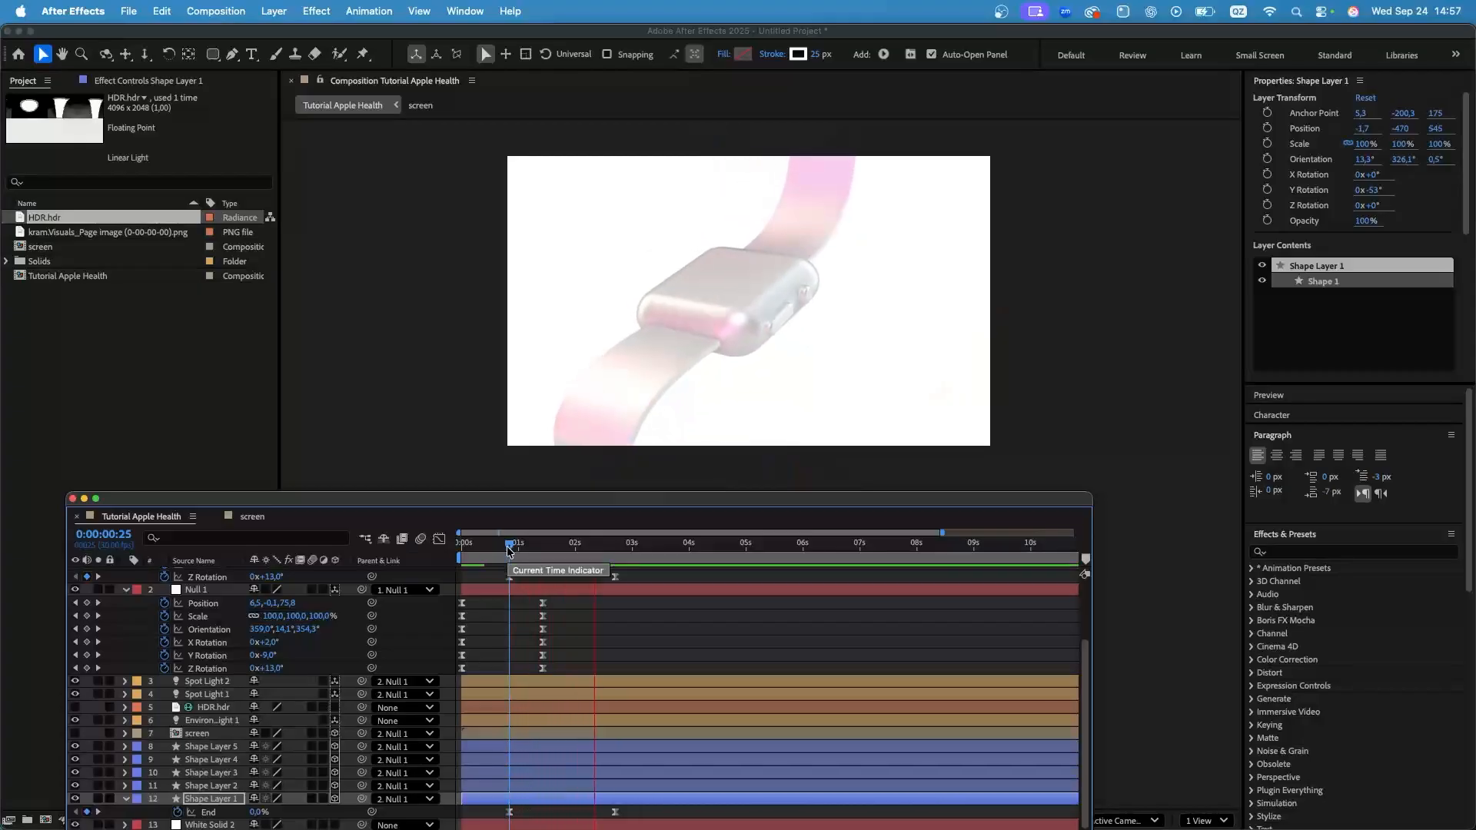
drag(508, 550, 459, 553)
key(space)
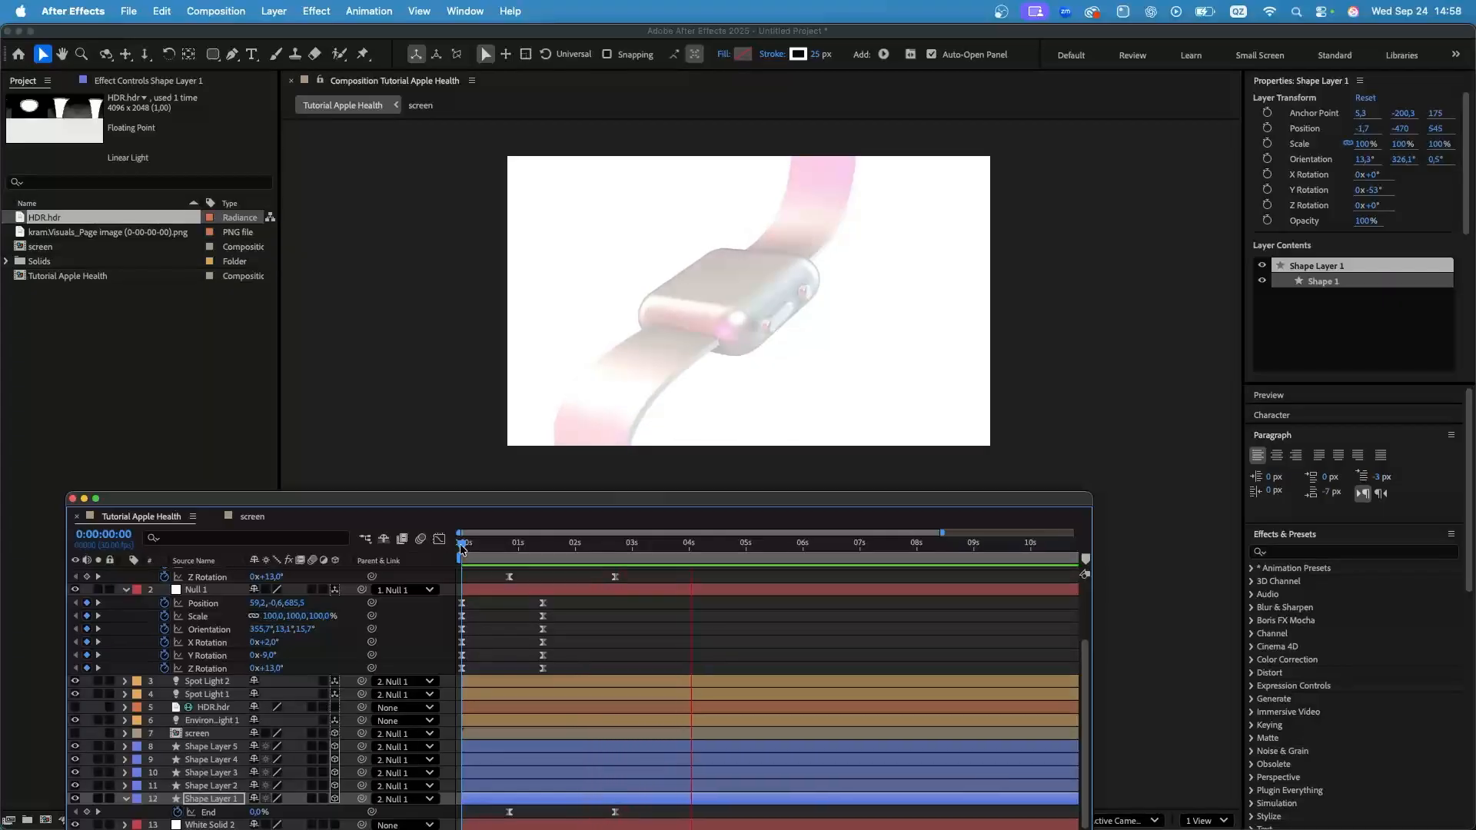
key(space)
Collapse the properties of both nulls and Shape Layer 1 in the timeline.
scroll(165, 635, up, 1)
scroll(167, 637, up, 5)
click(125, 574)
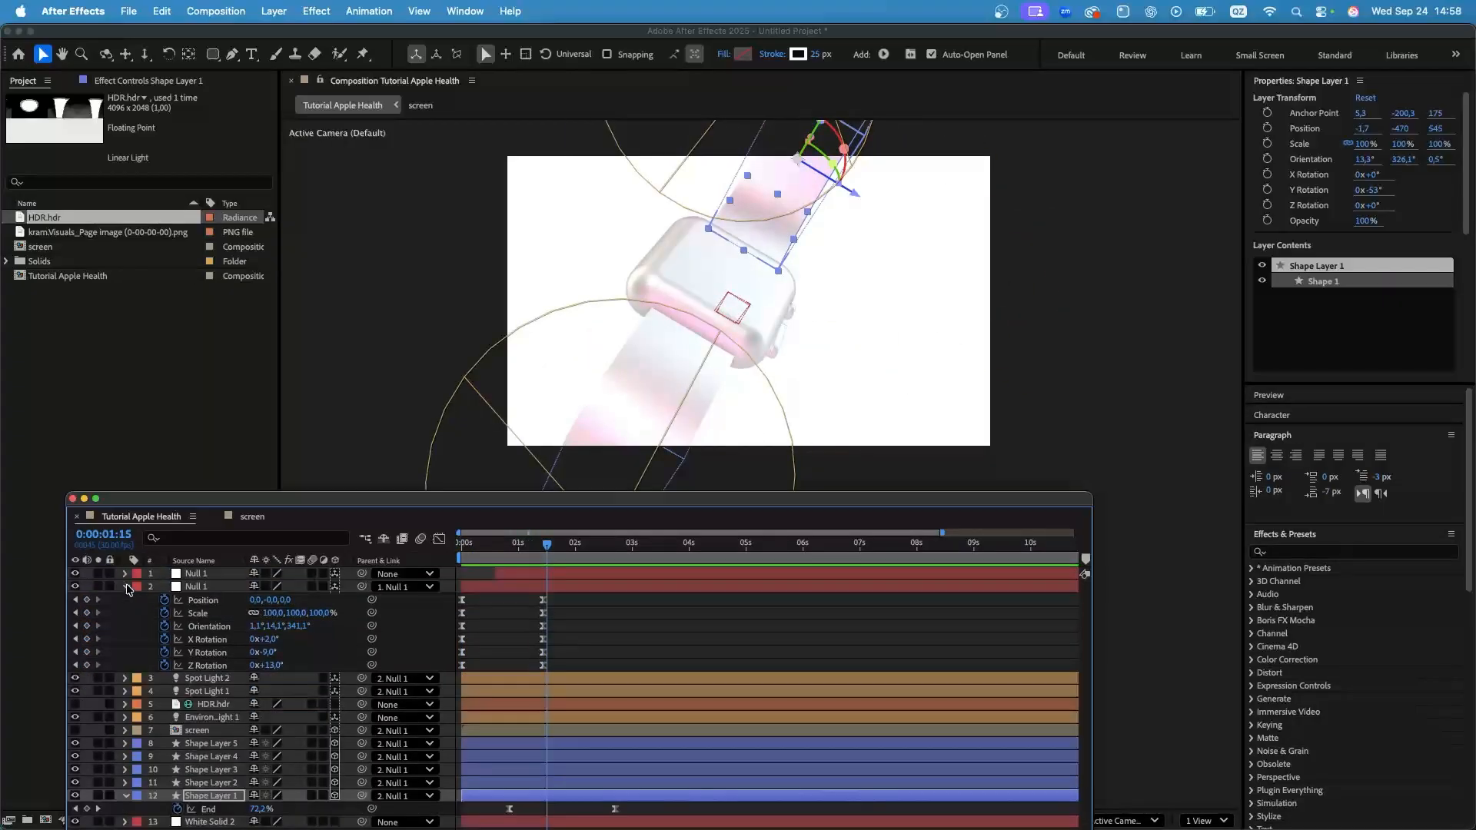
click(126, 587)
click(126, 718)
Apply the 4-Color Gradient effect to the background layer White Solid 2, with the playhead at 0:00:01:06.
click(803, 375)
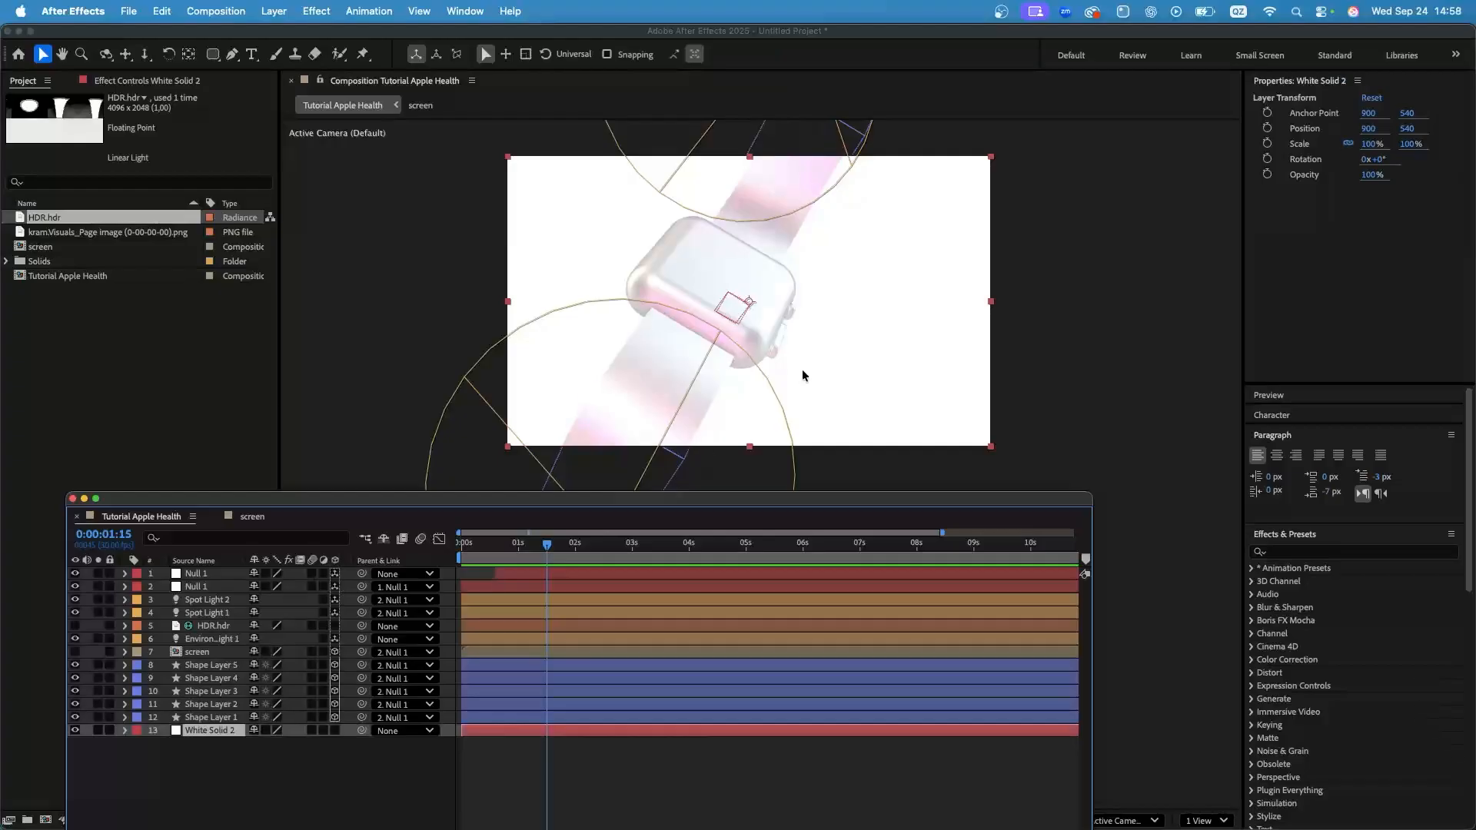
mouse_move(544, 548)
mouse_down()
mouse_move(519, 548)
mouse_move(532, 550)
mouse_up()
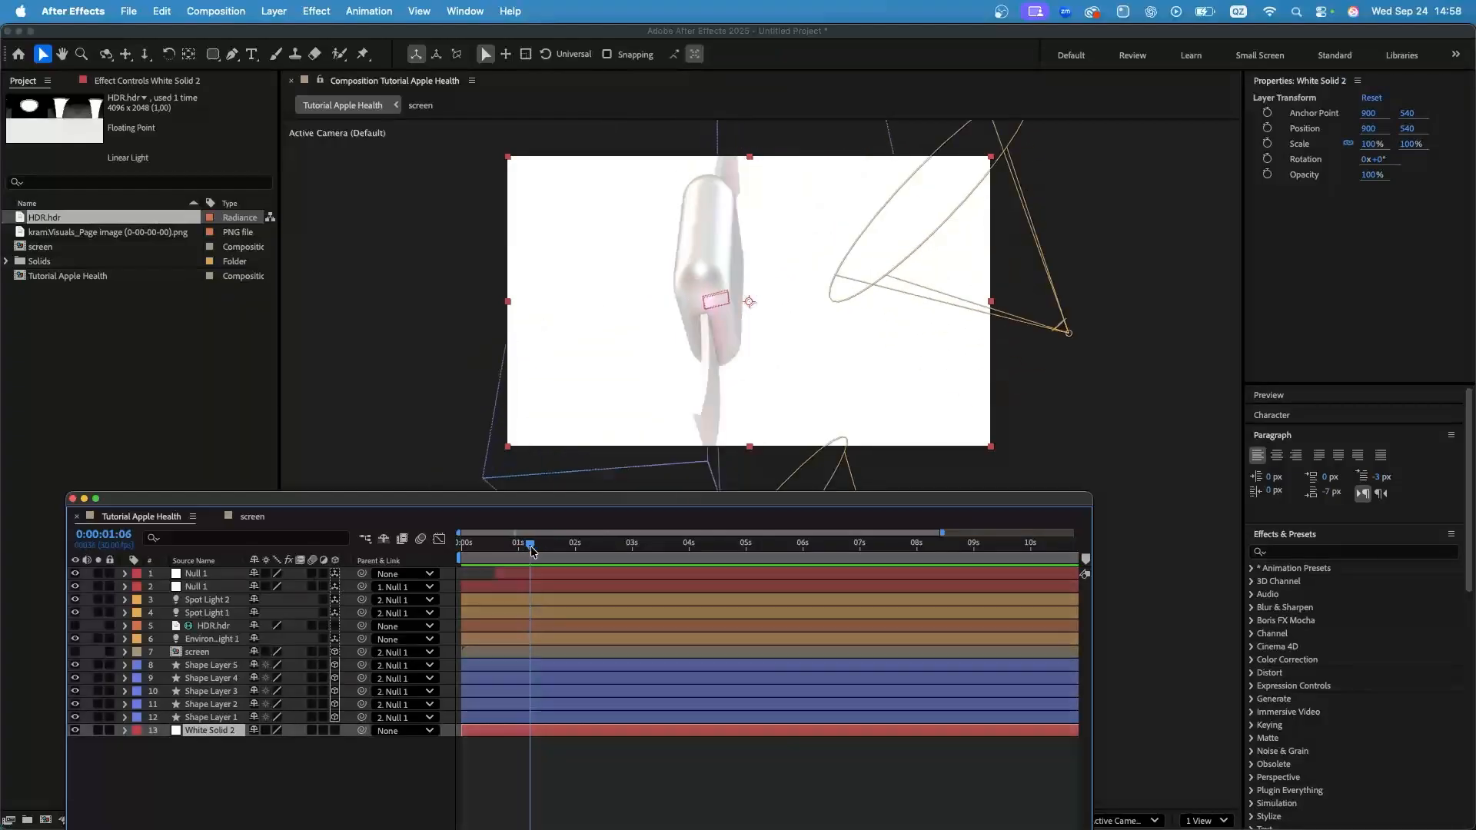
click(1345, 552)
text(4)
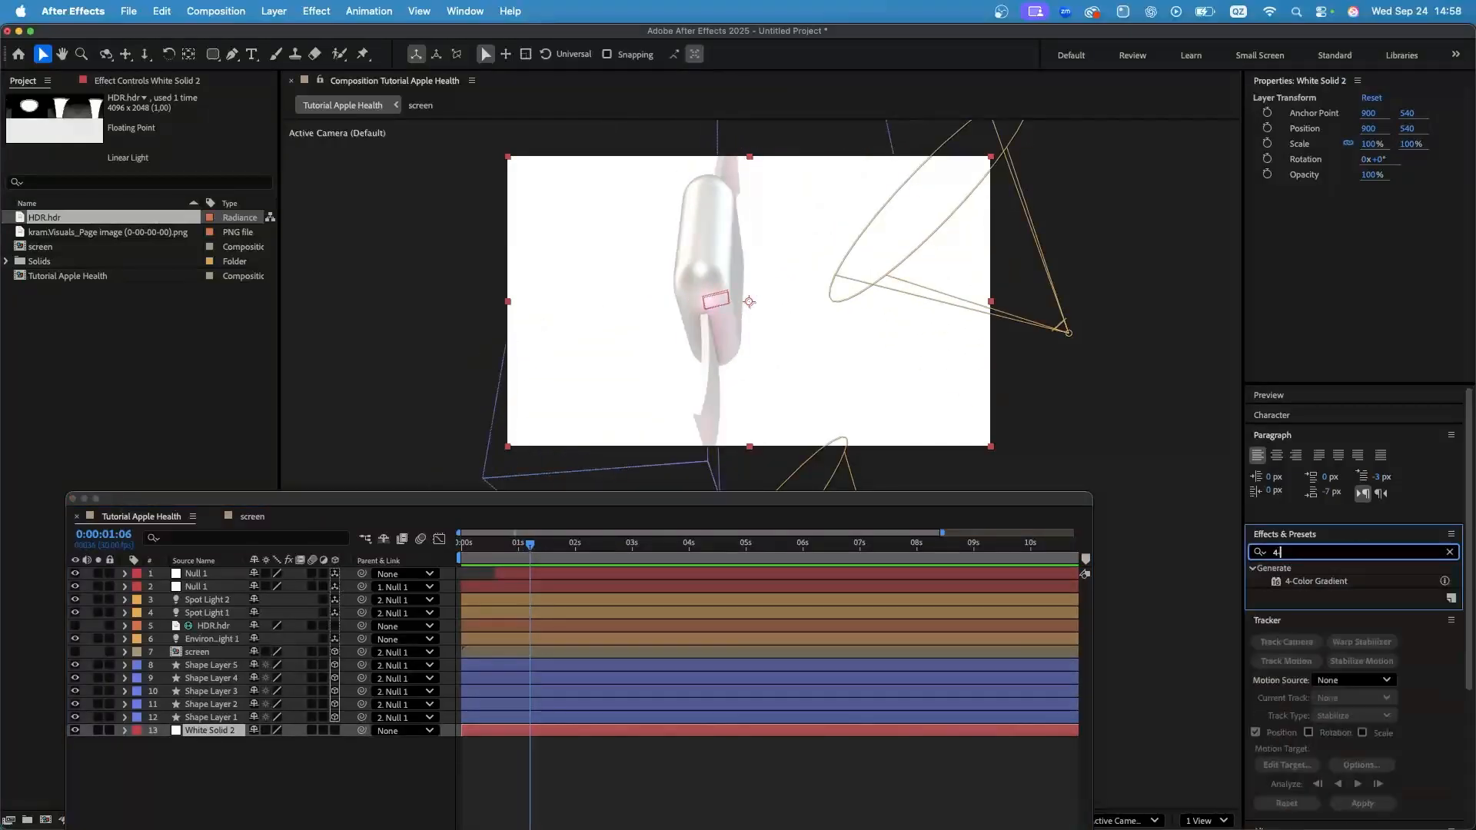
text(-)
double_click(1316, 581)
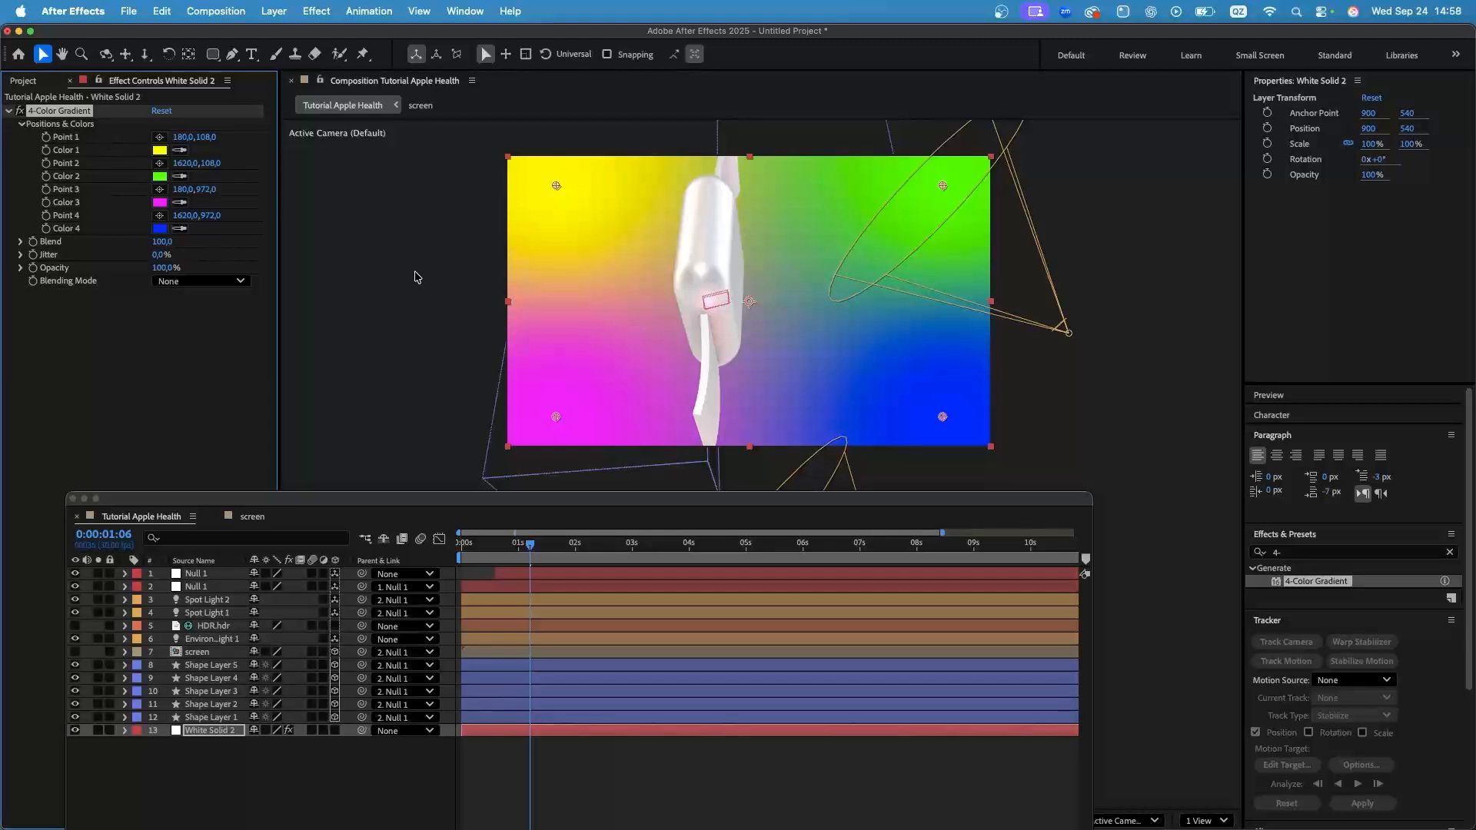
Set the gradient's Color 1 and Color 4 to near-white, about F9F9F9 and FBFBFB.
click(159, 150)
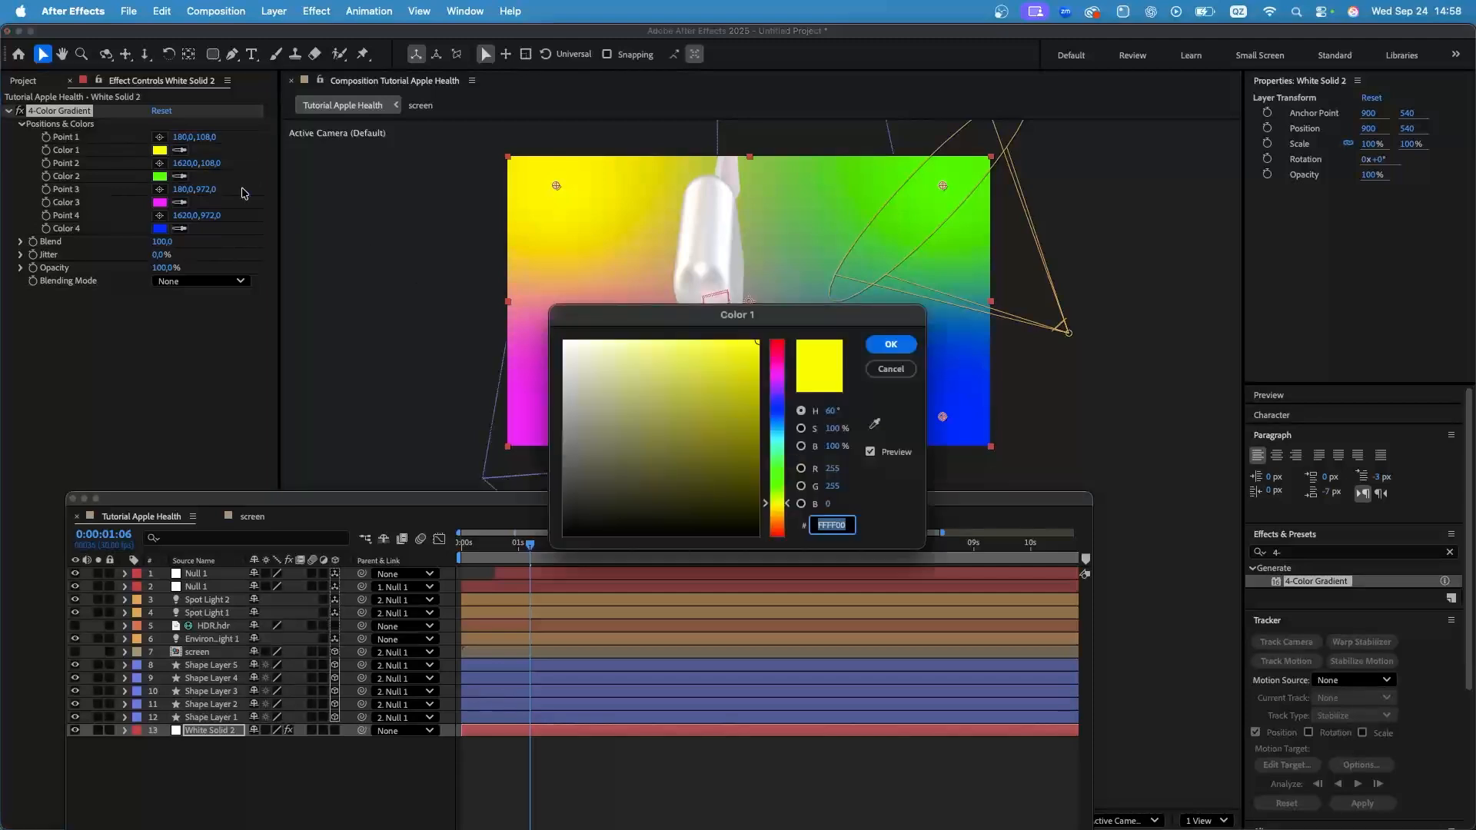
click(557, 347)
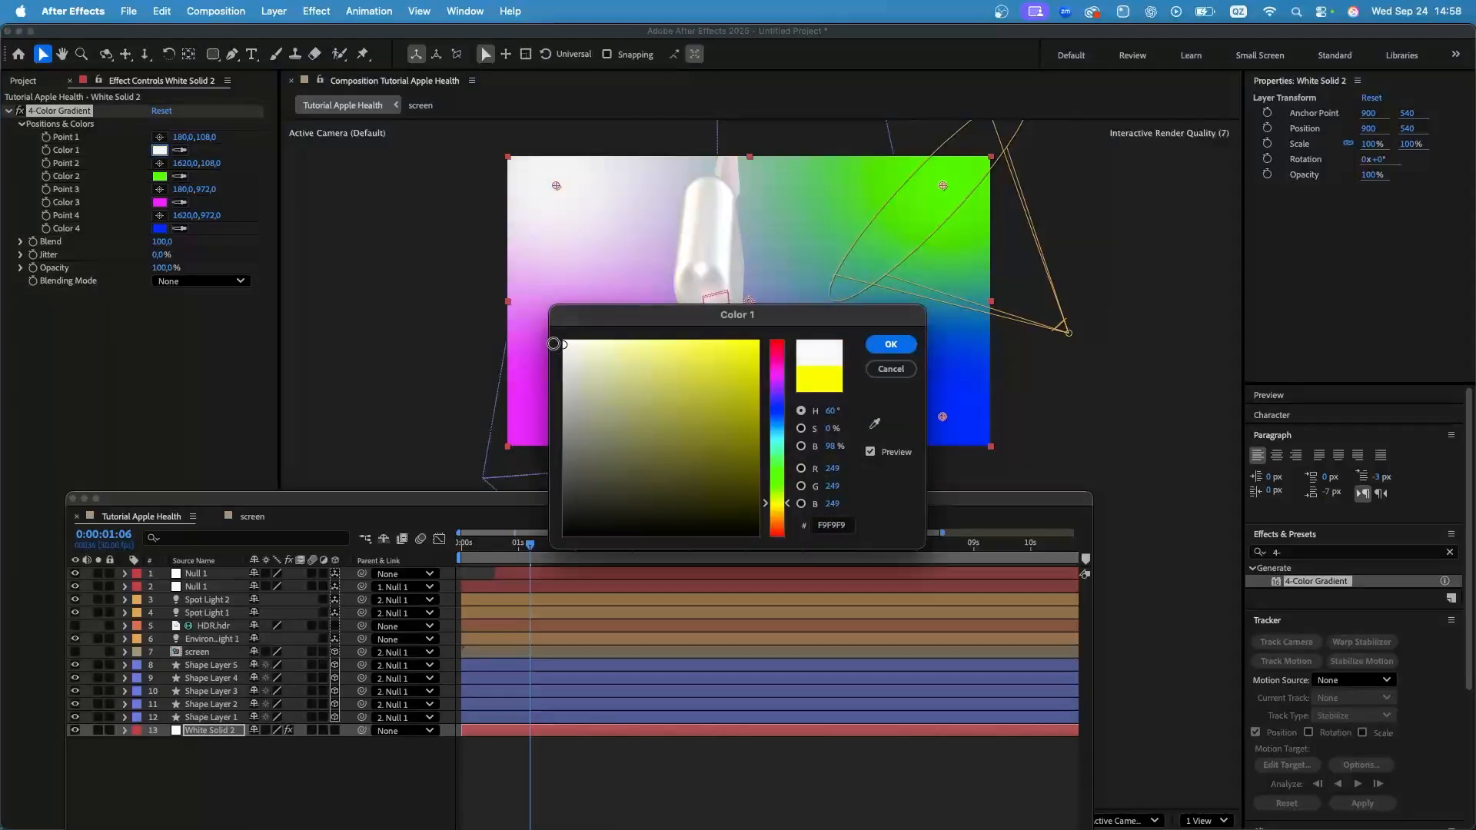
click(876, 351)
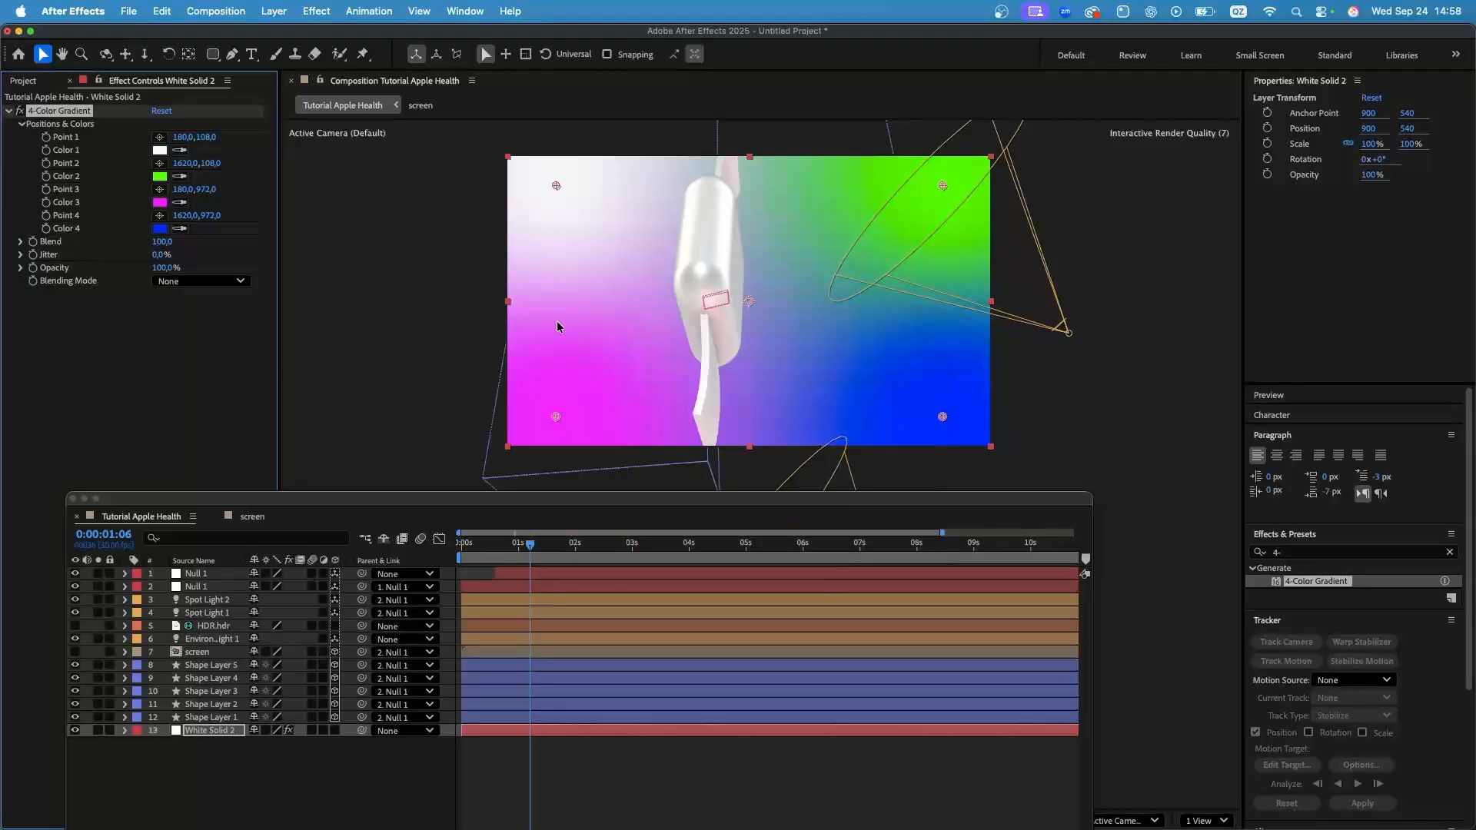
click(165, 229)
click(560, 350)
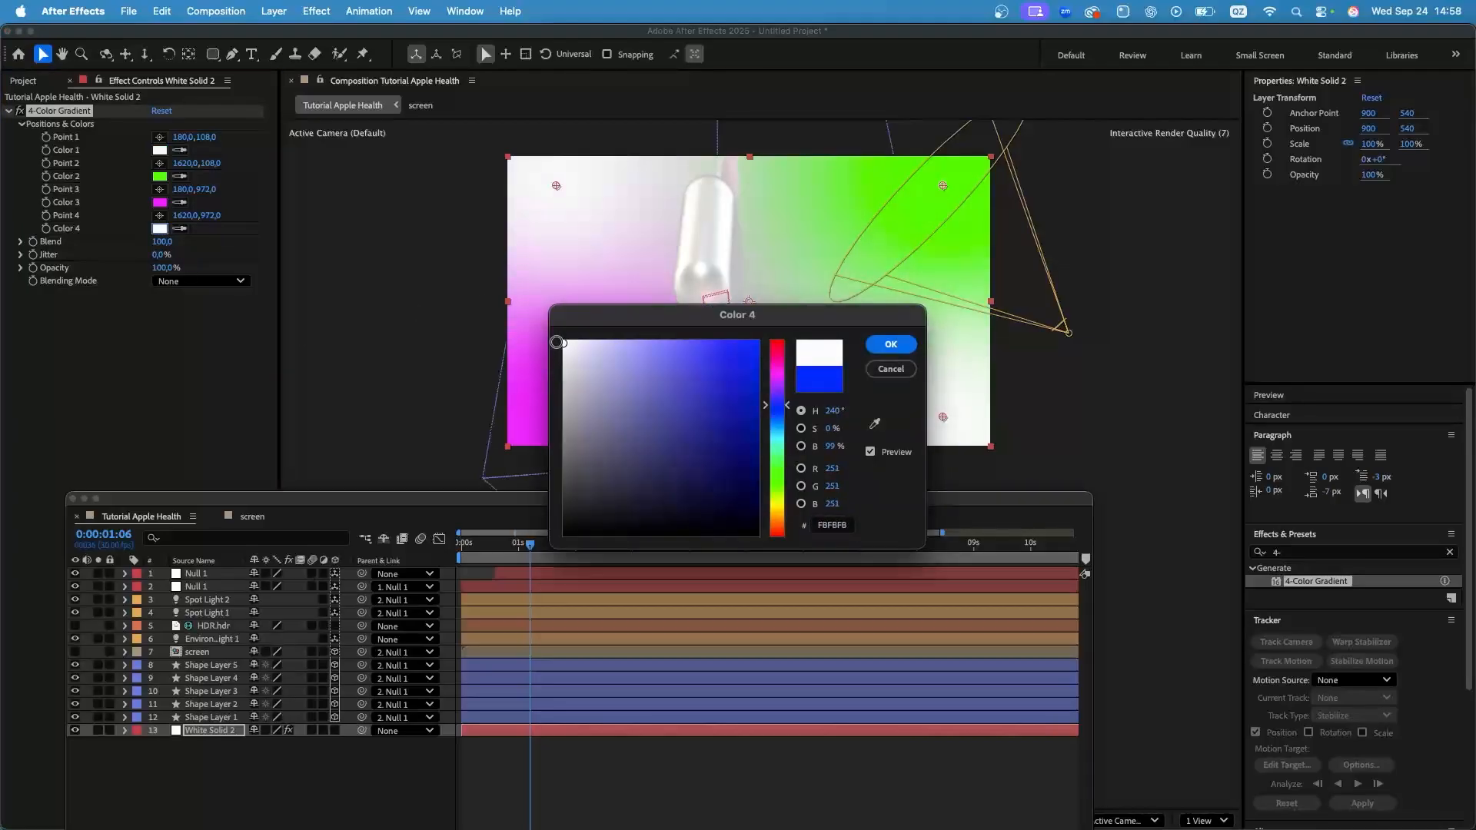
click(891, 344)
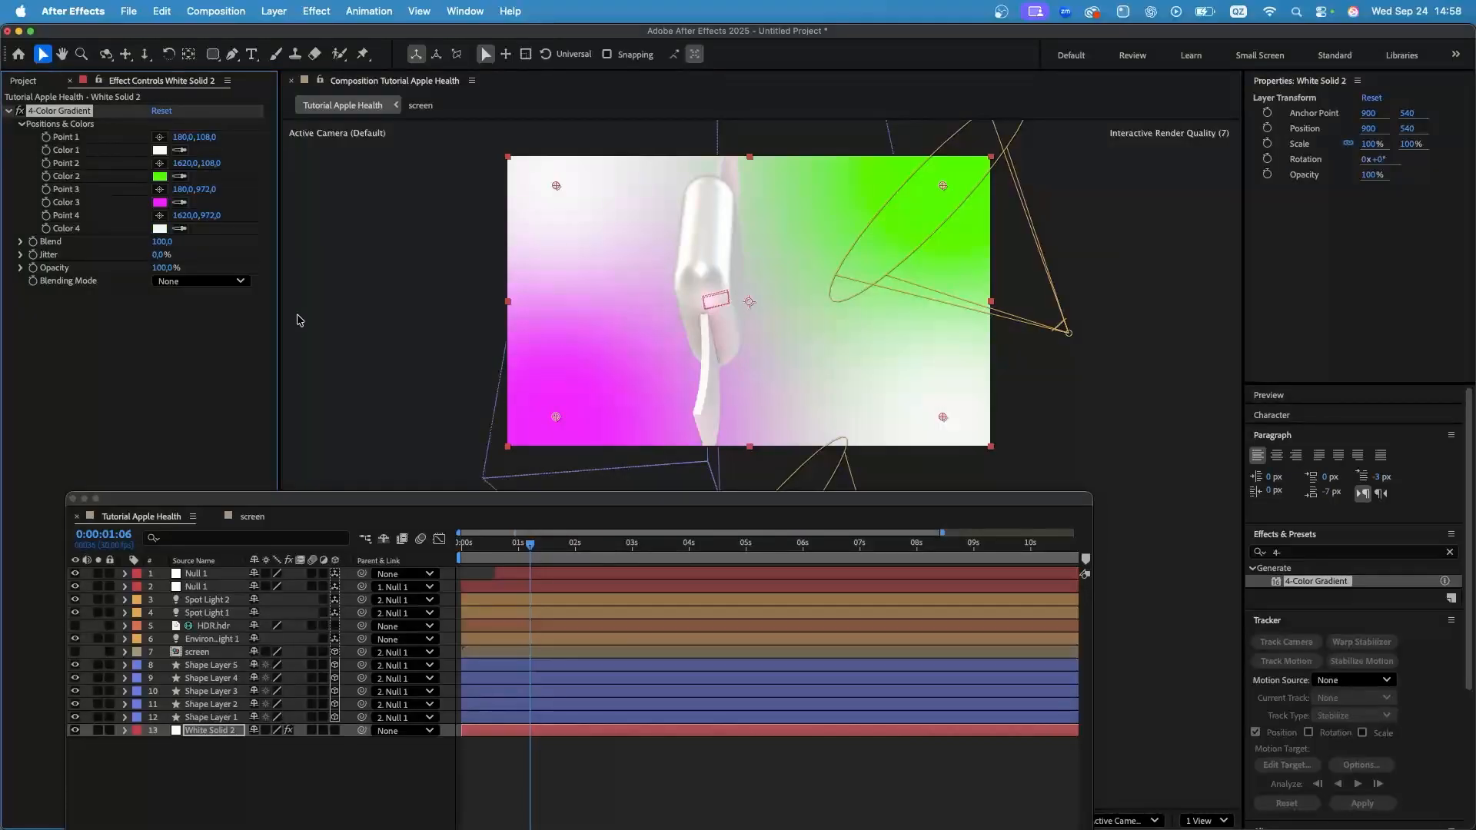
Set the gradient's Color 3 to pinkish red FF0048 and Color 2 to a bright red, about FF2C35.
click(160, 203)
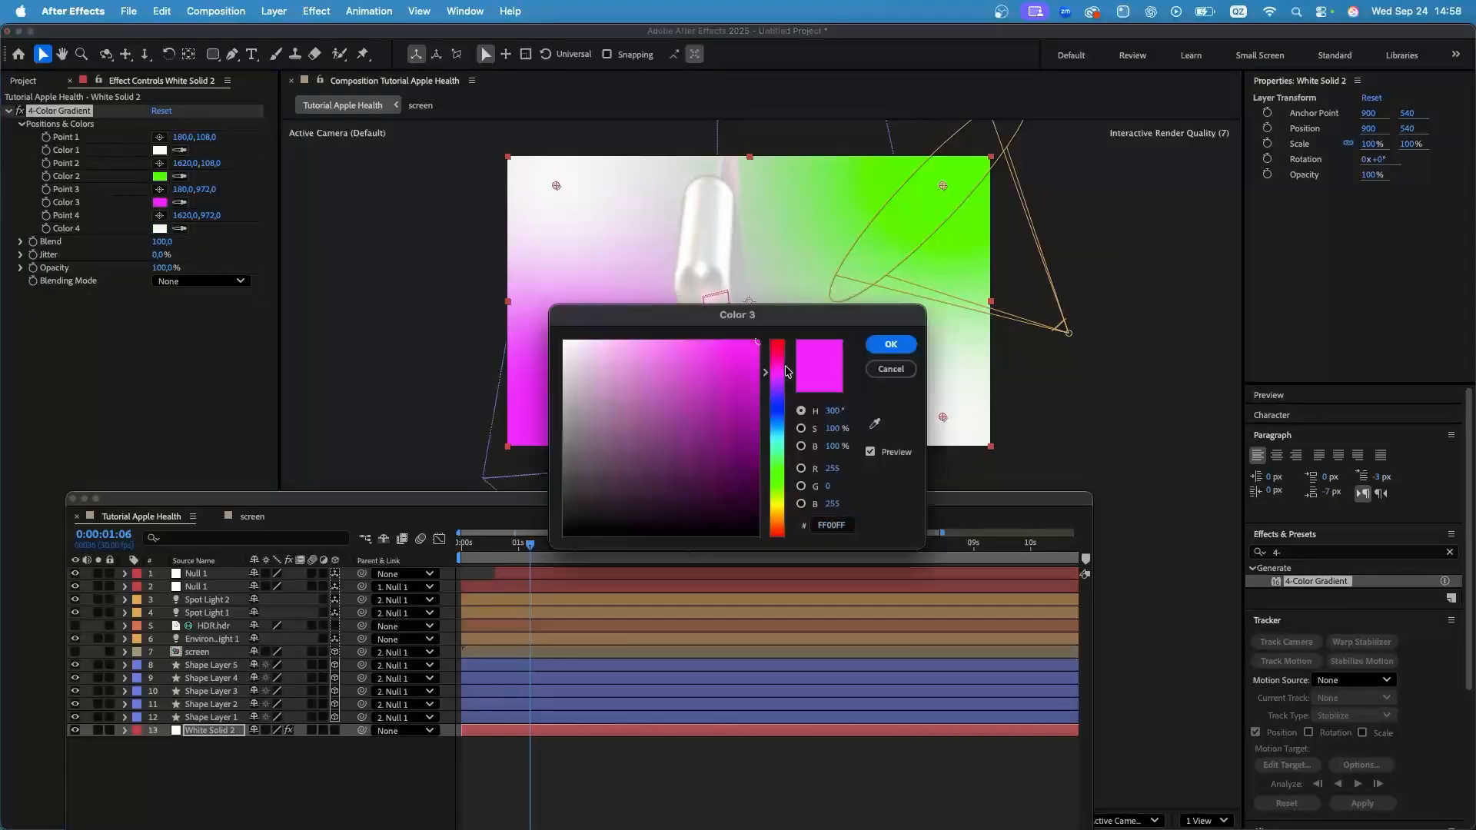
drag(783, 366, 784, 352)
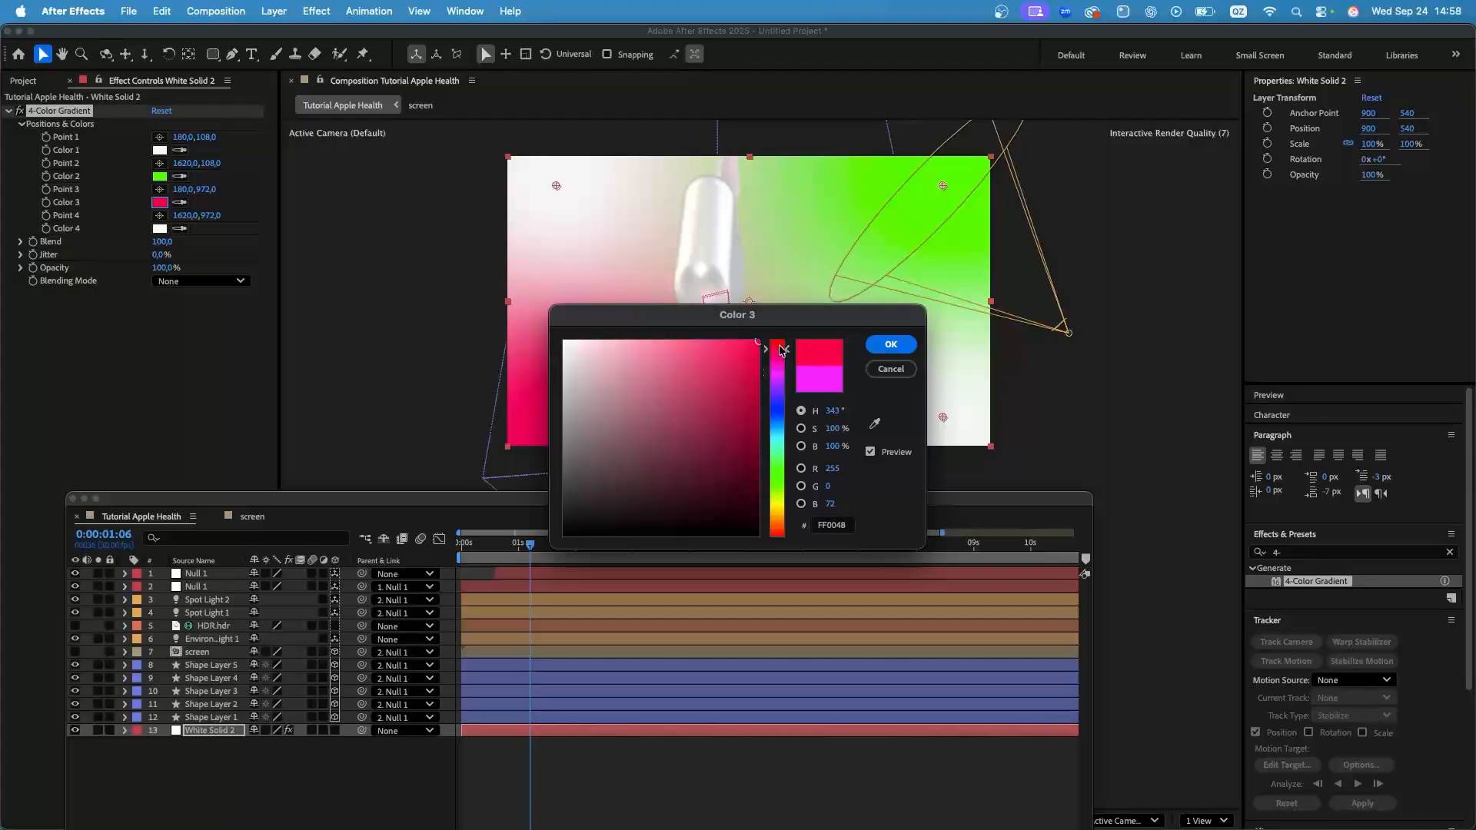
click(890, 345)
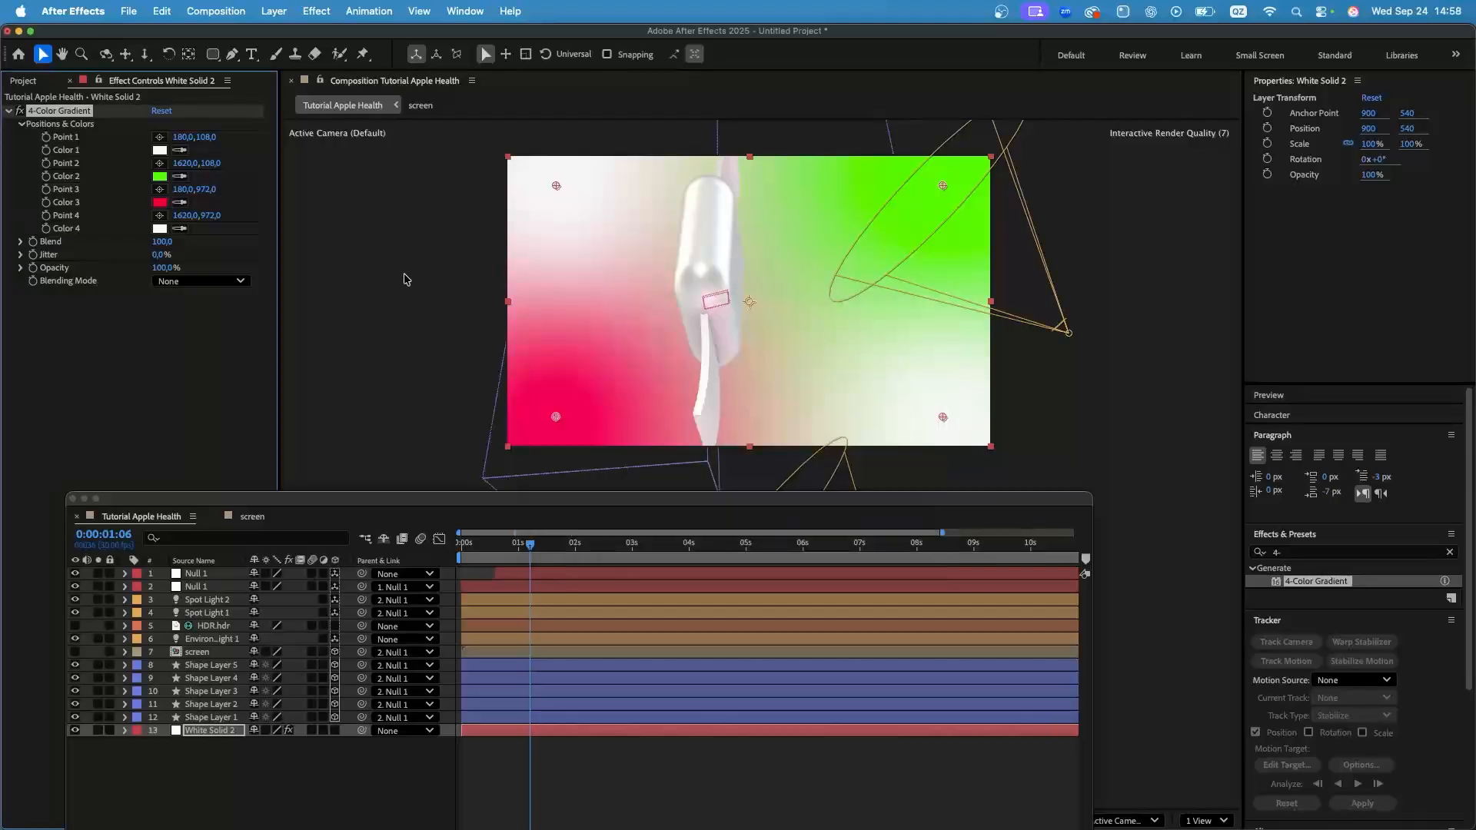
click(159, 176)
click(770, 339)
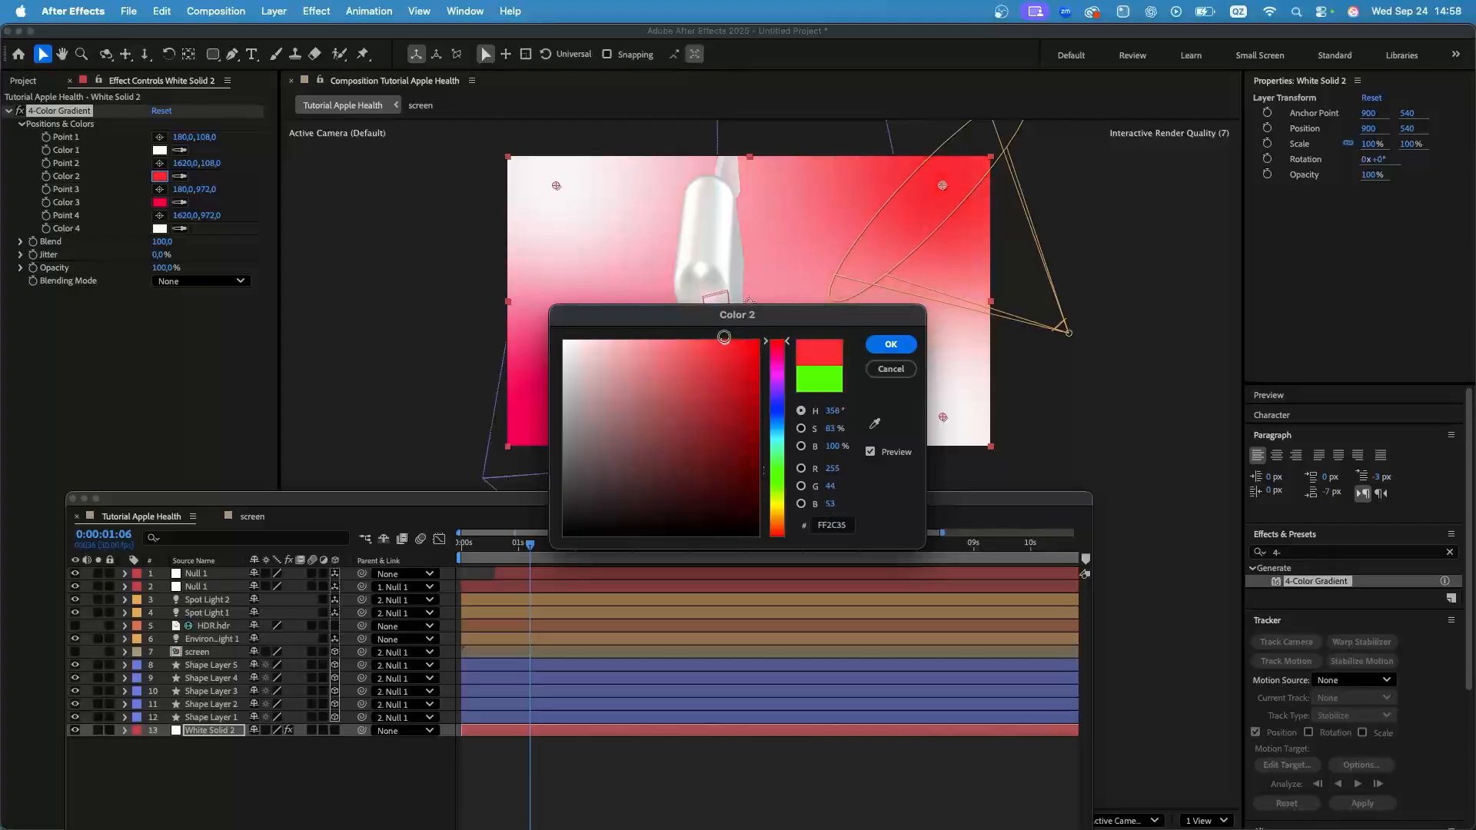
click(900, 347)
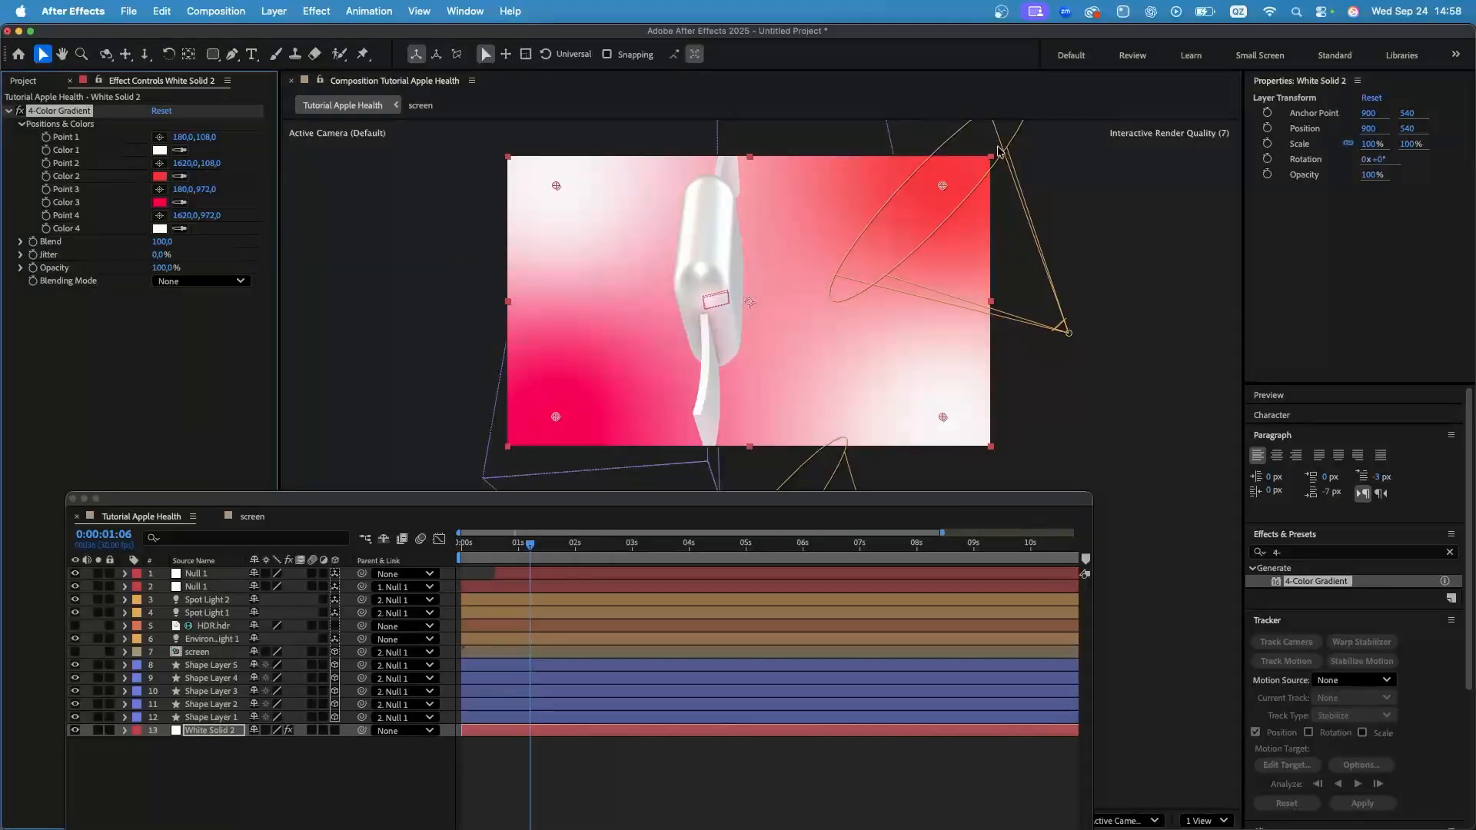
Move gradient Point 3 beyond the frame's lower-left to about -462, 2129 and Point 2 beyond the upper-right to about 2814, -466.
scroll(635, 290, down, 3)
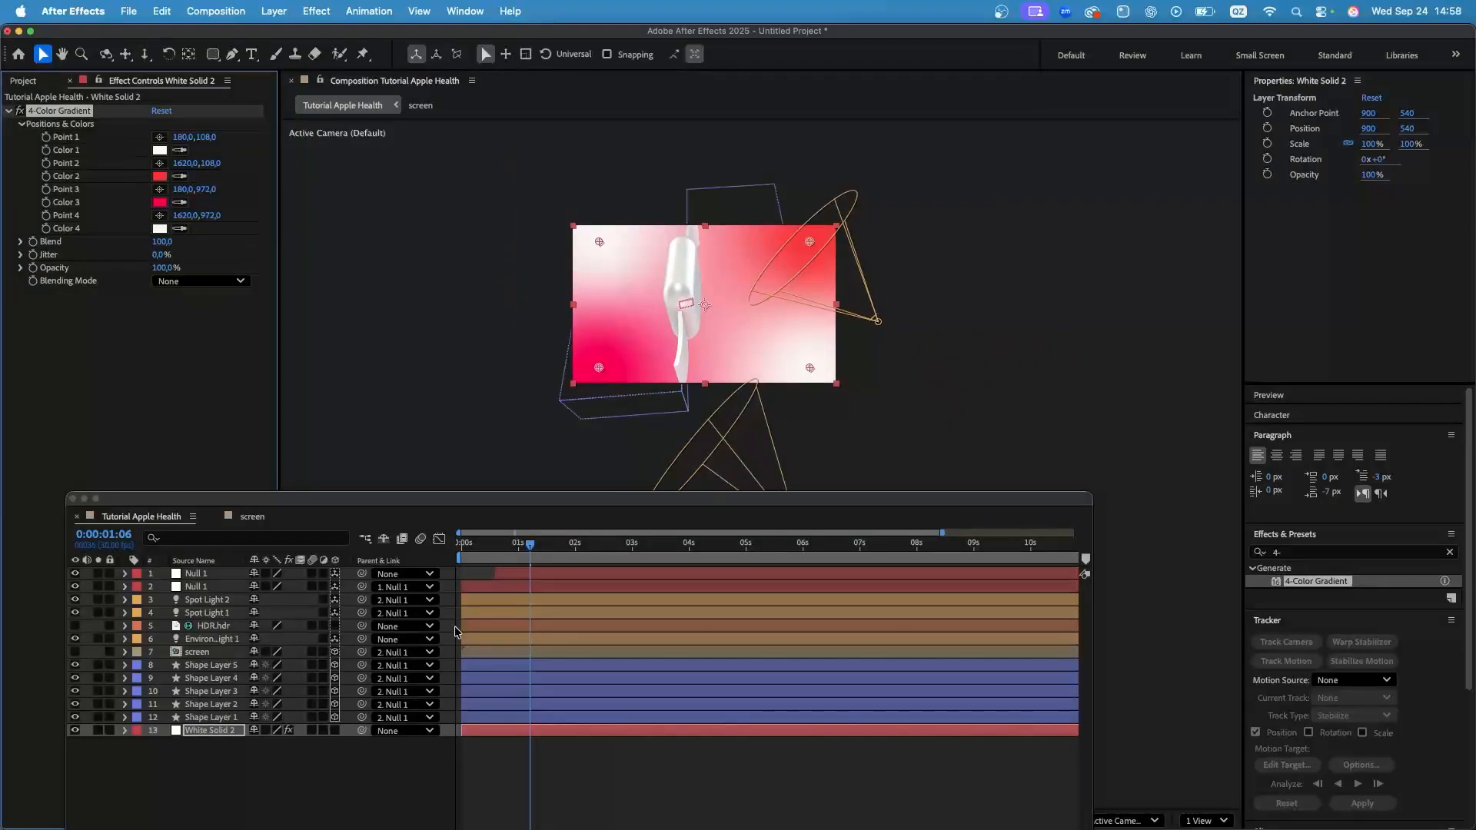
drag(592, 380, 508, 422)
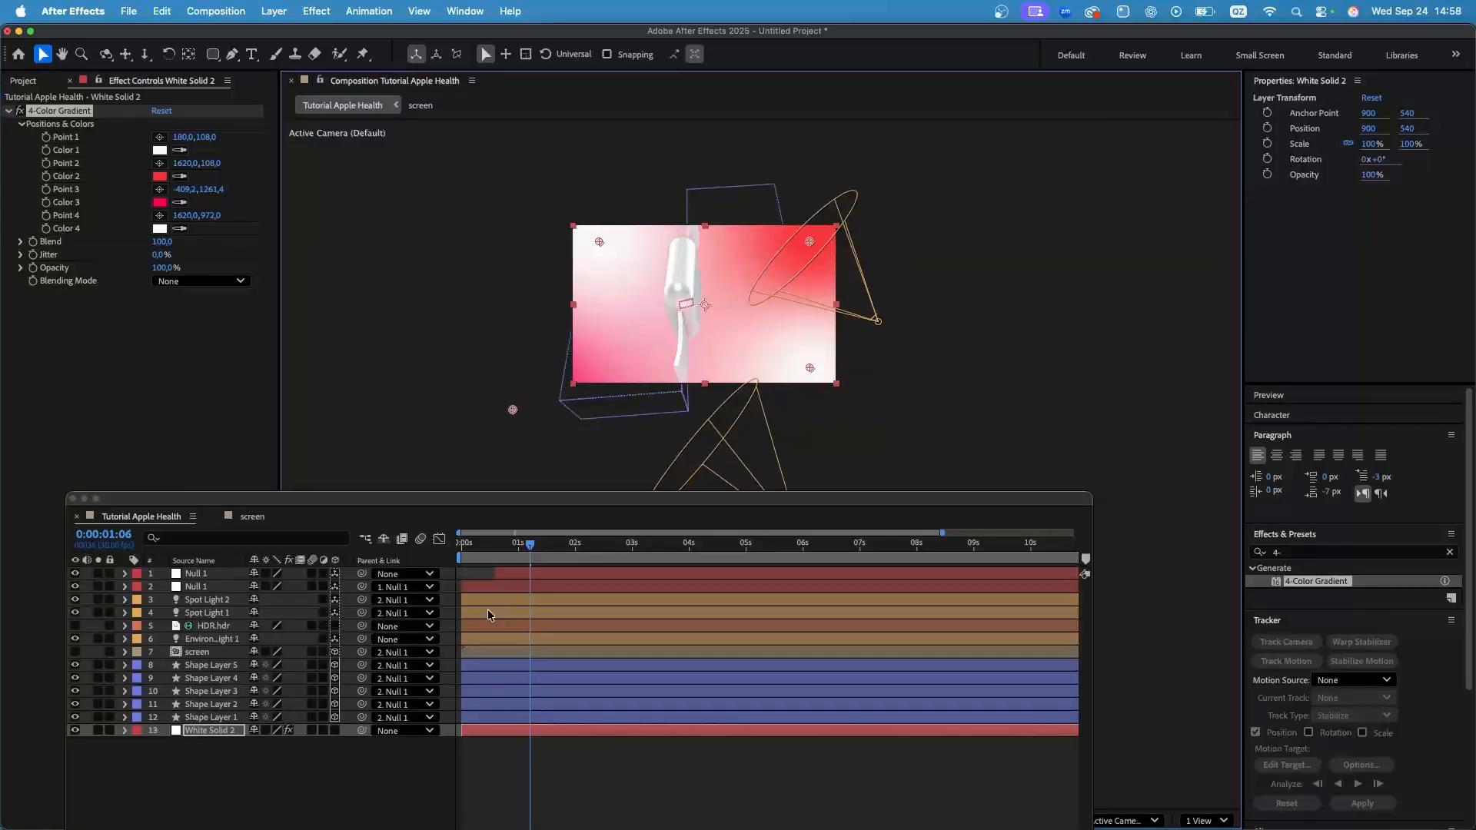
drag(529, 549, 572, 549)
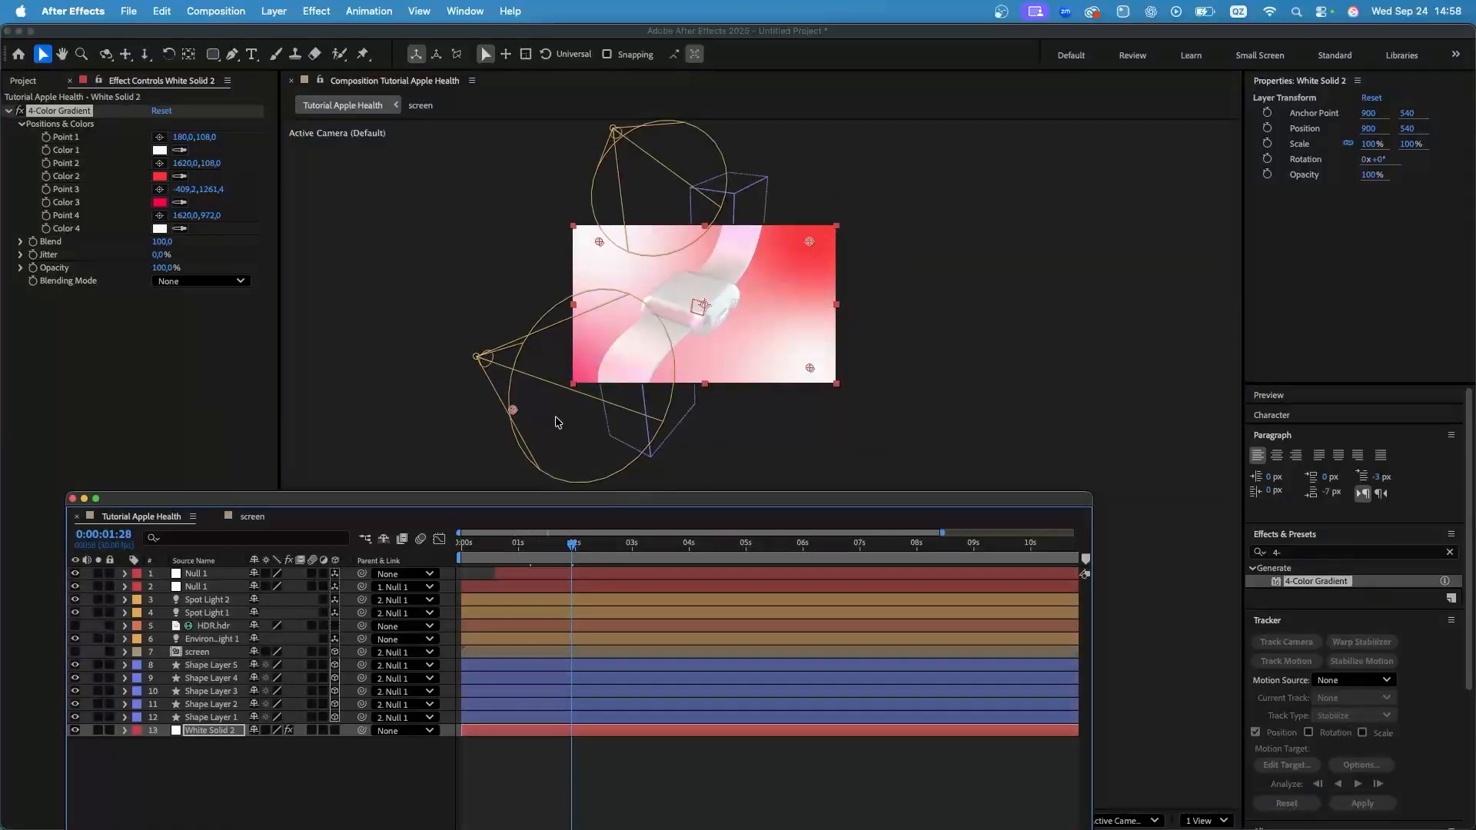
drag(513, 410, 465, 510)
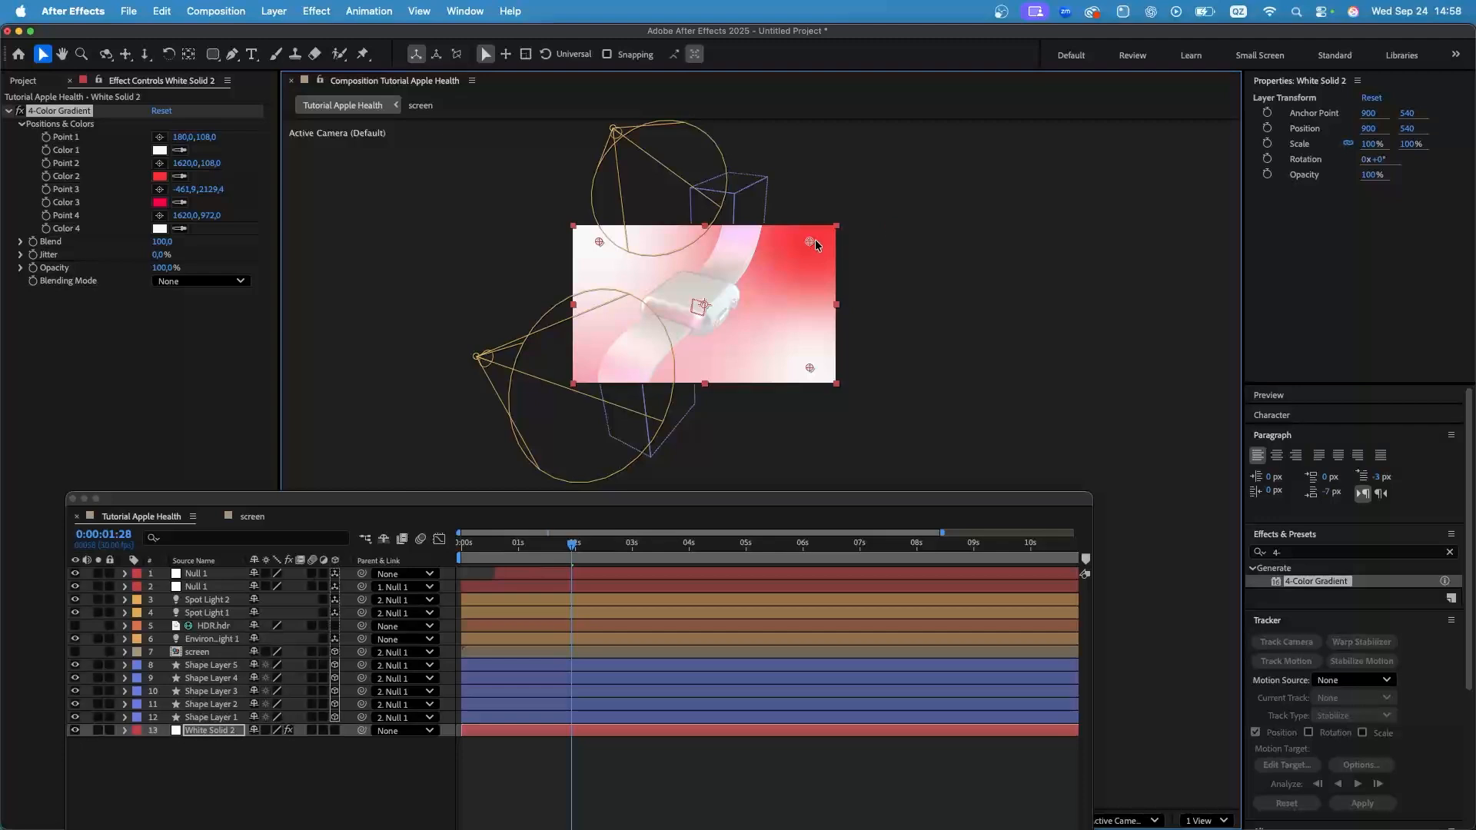
drag(815, 241, 964, 158)
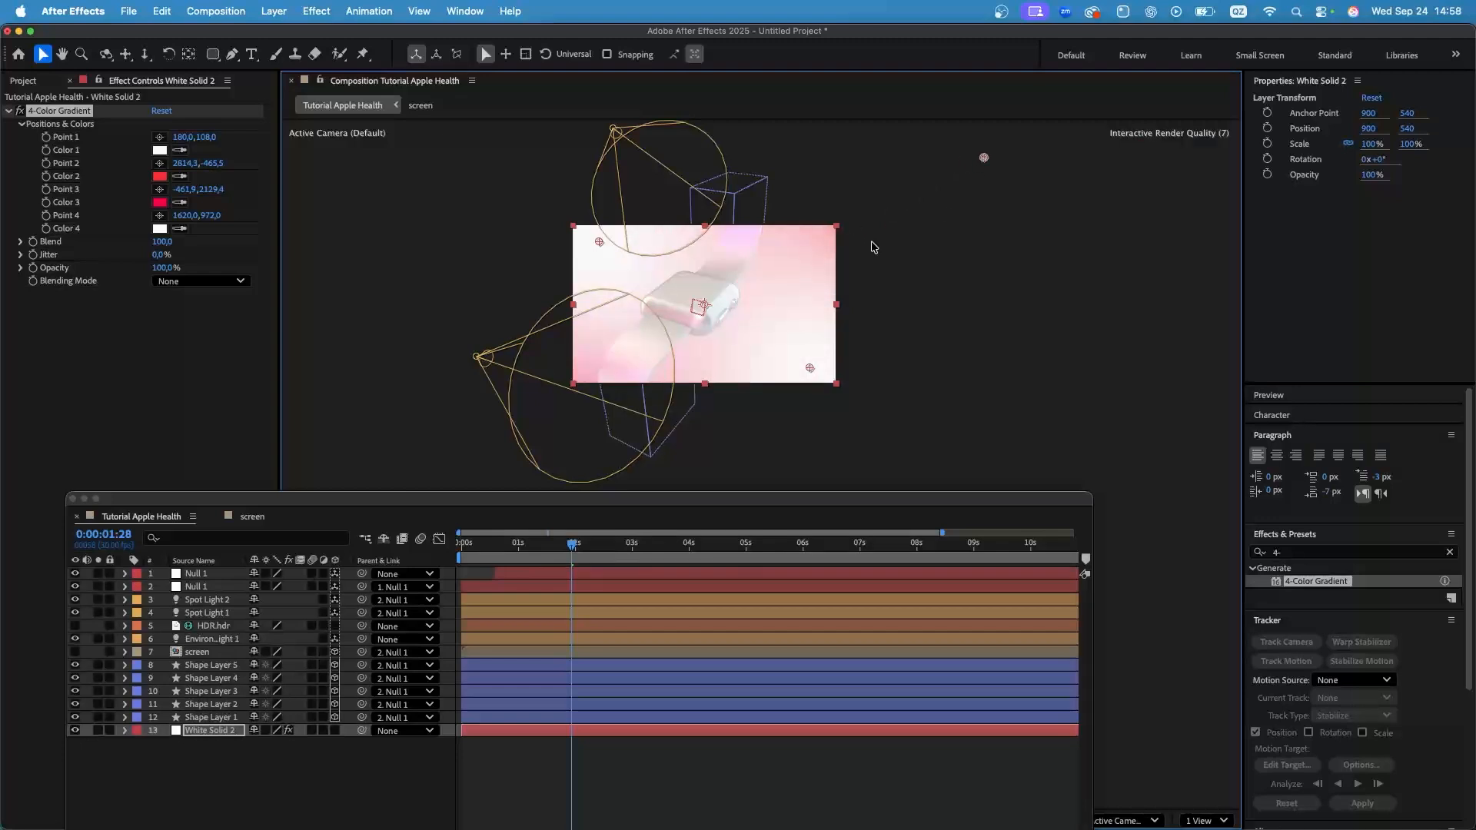
scroll(786, 260, up, 2)
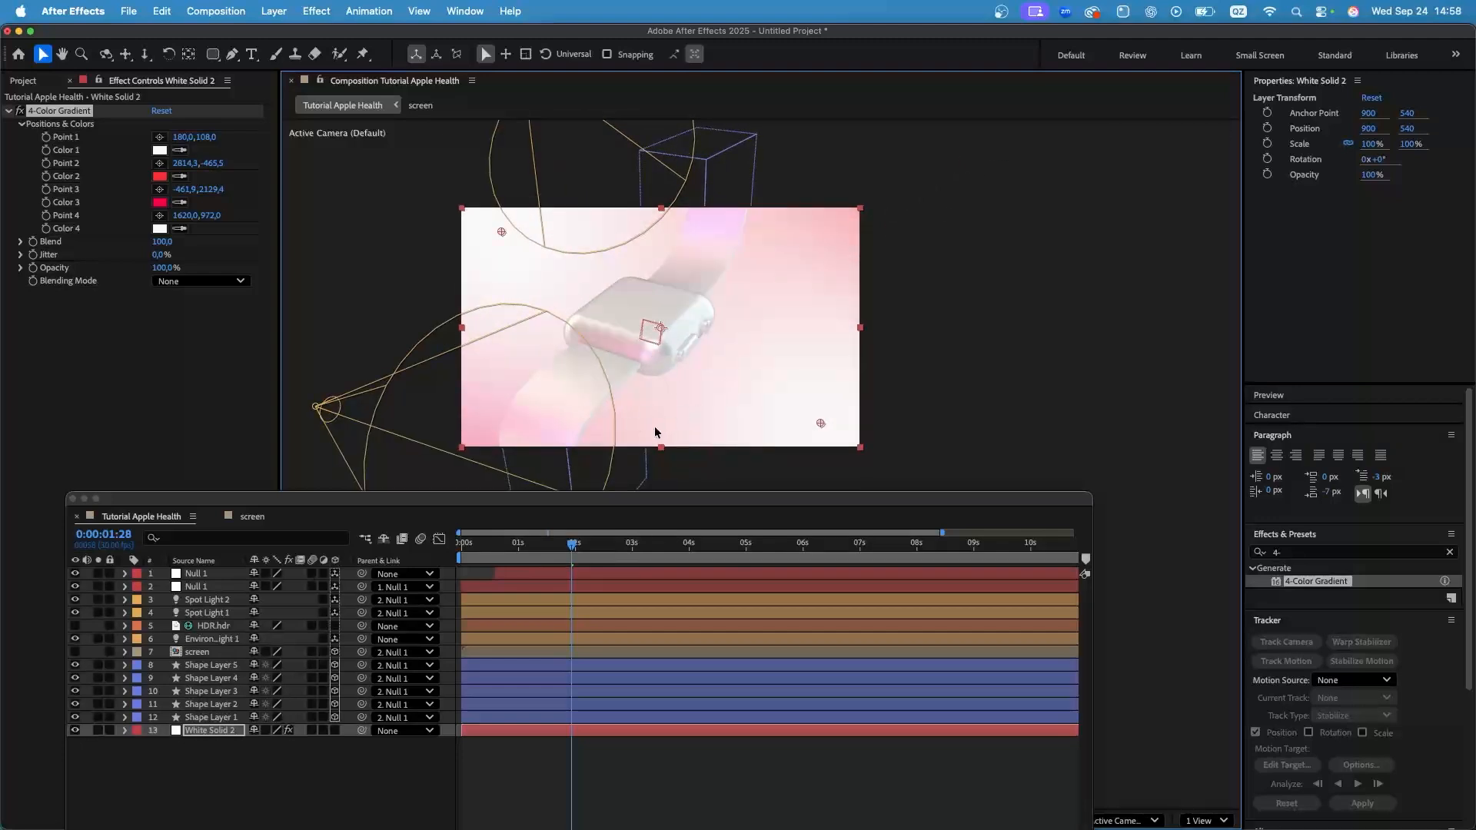
scroll(661, 429, up, 1)
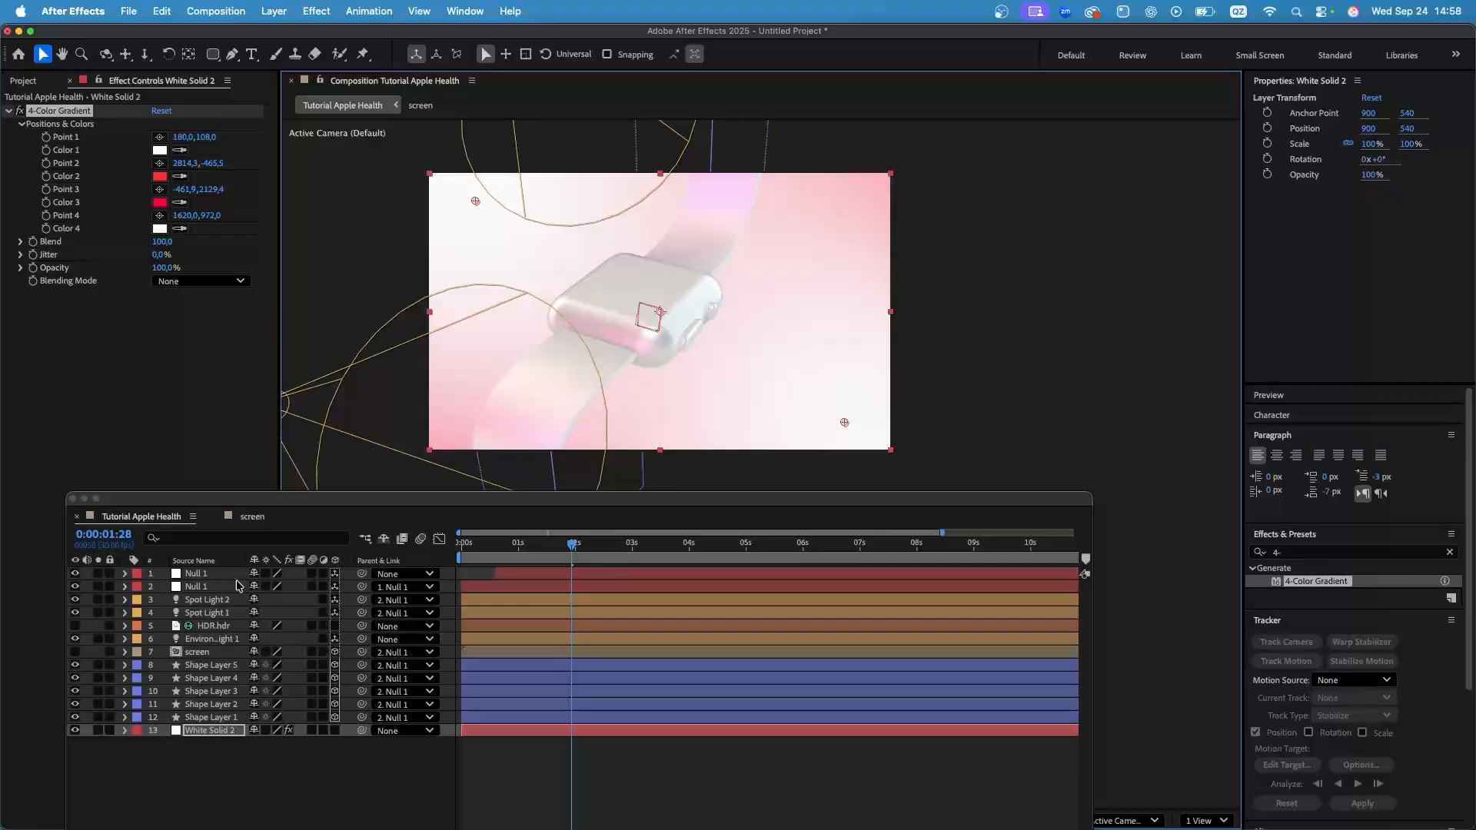
Start keyframing all four gradient points on White Solid 2 at 0:00:02:15, near the first null's last keyframes, and show them.
click(207, 575)
key(u)
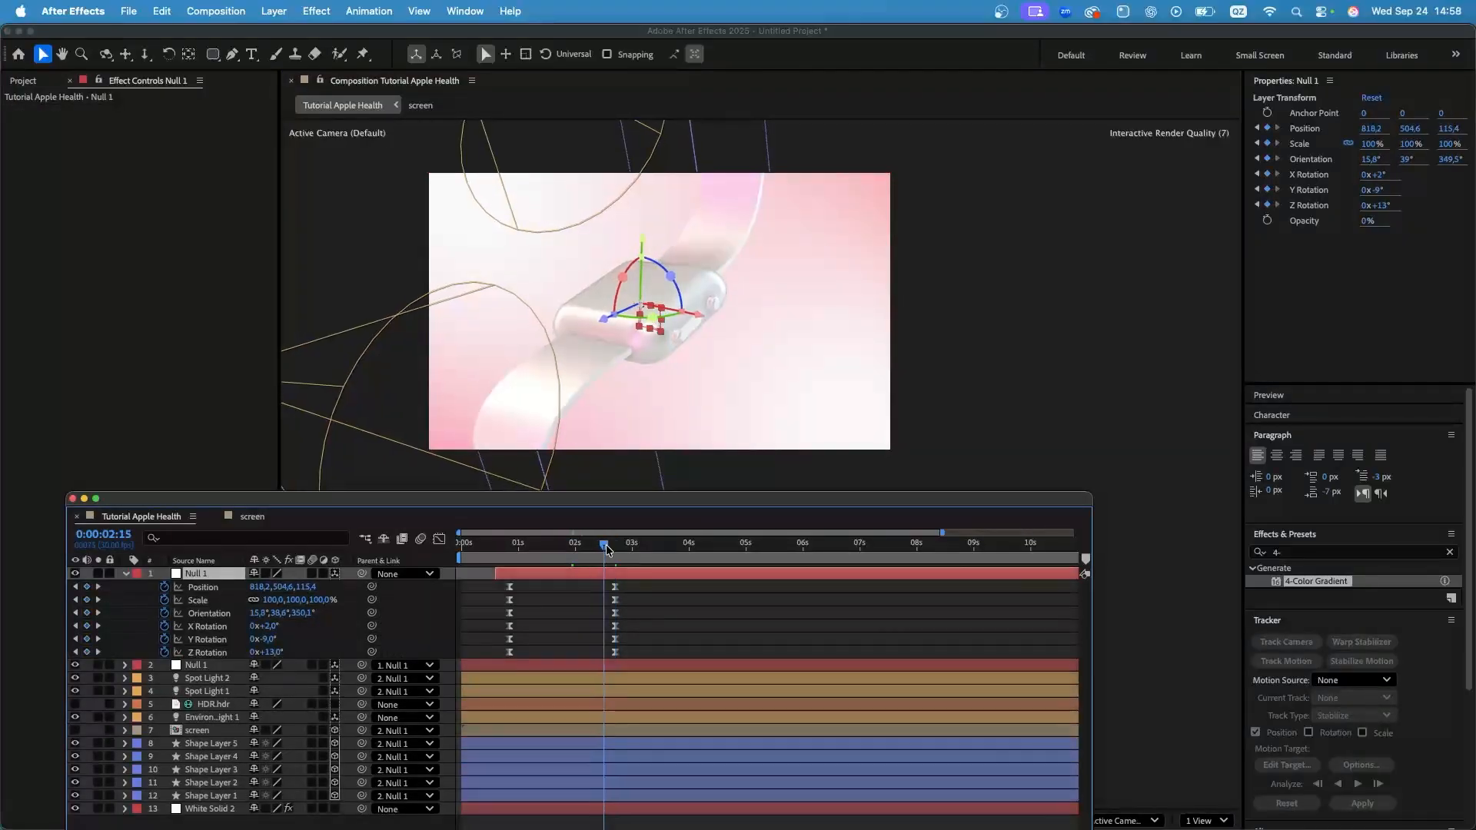
click(211, 811)
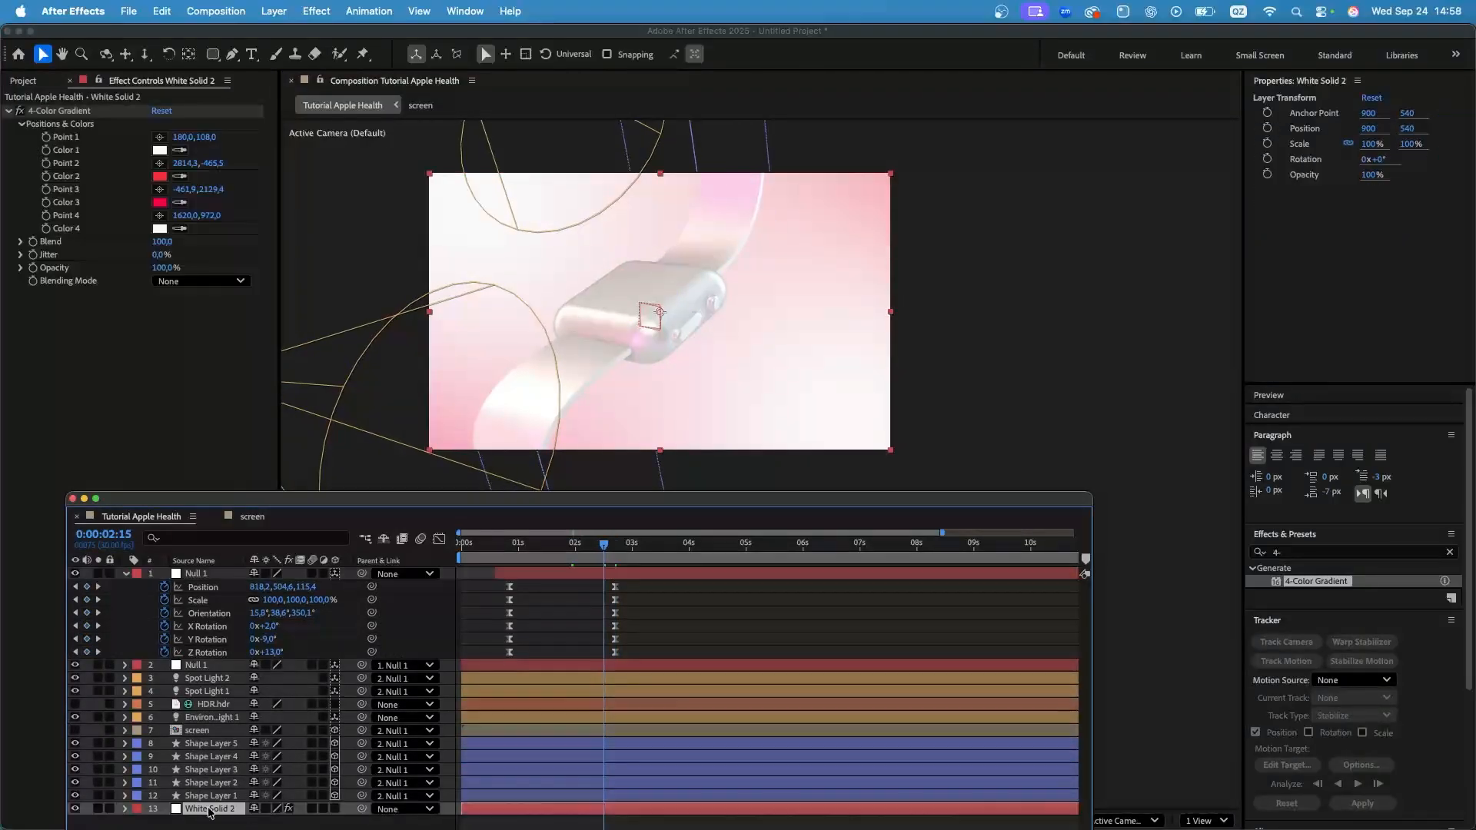
click(46, 140)
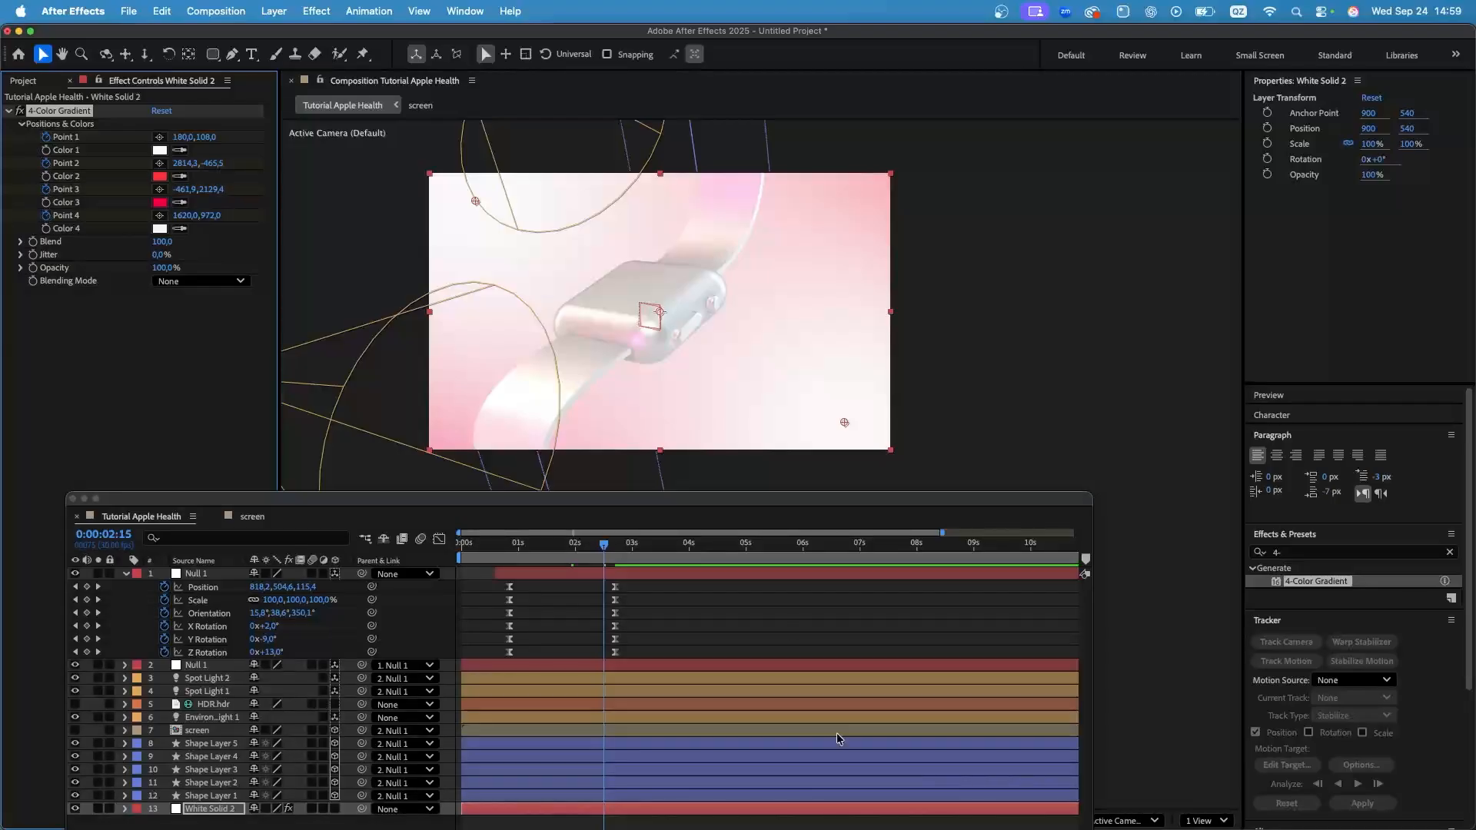
key(u)
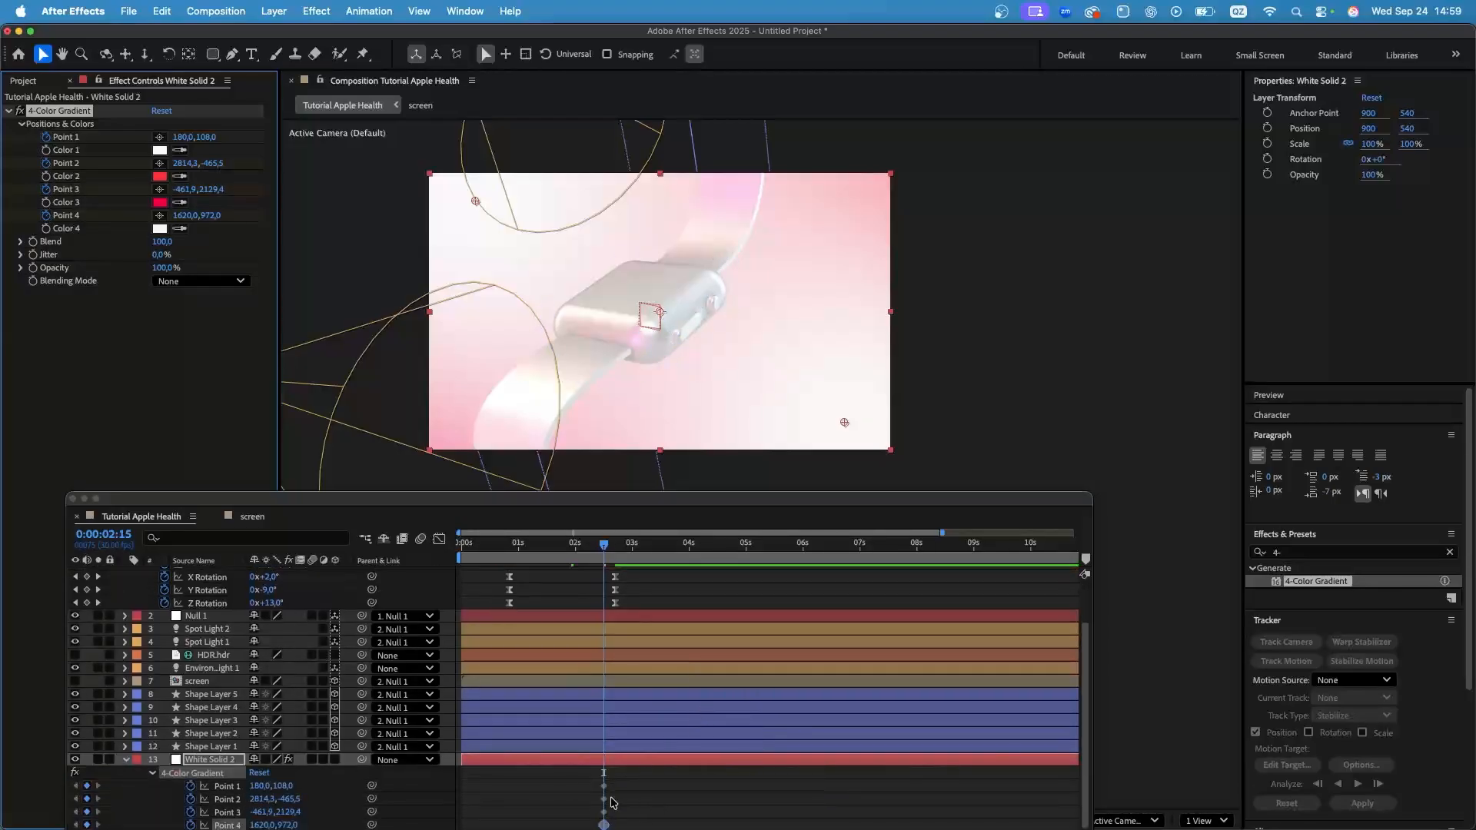
Add keyframes for all four gradient points at 0:00:01:06 and raise the timeline to see them all.
drag(603, 552, 531, 552)
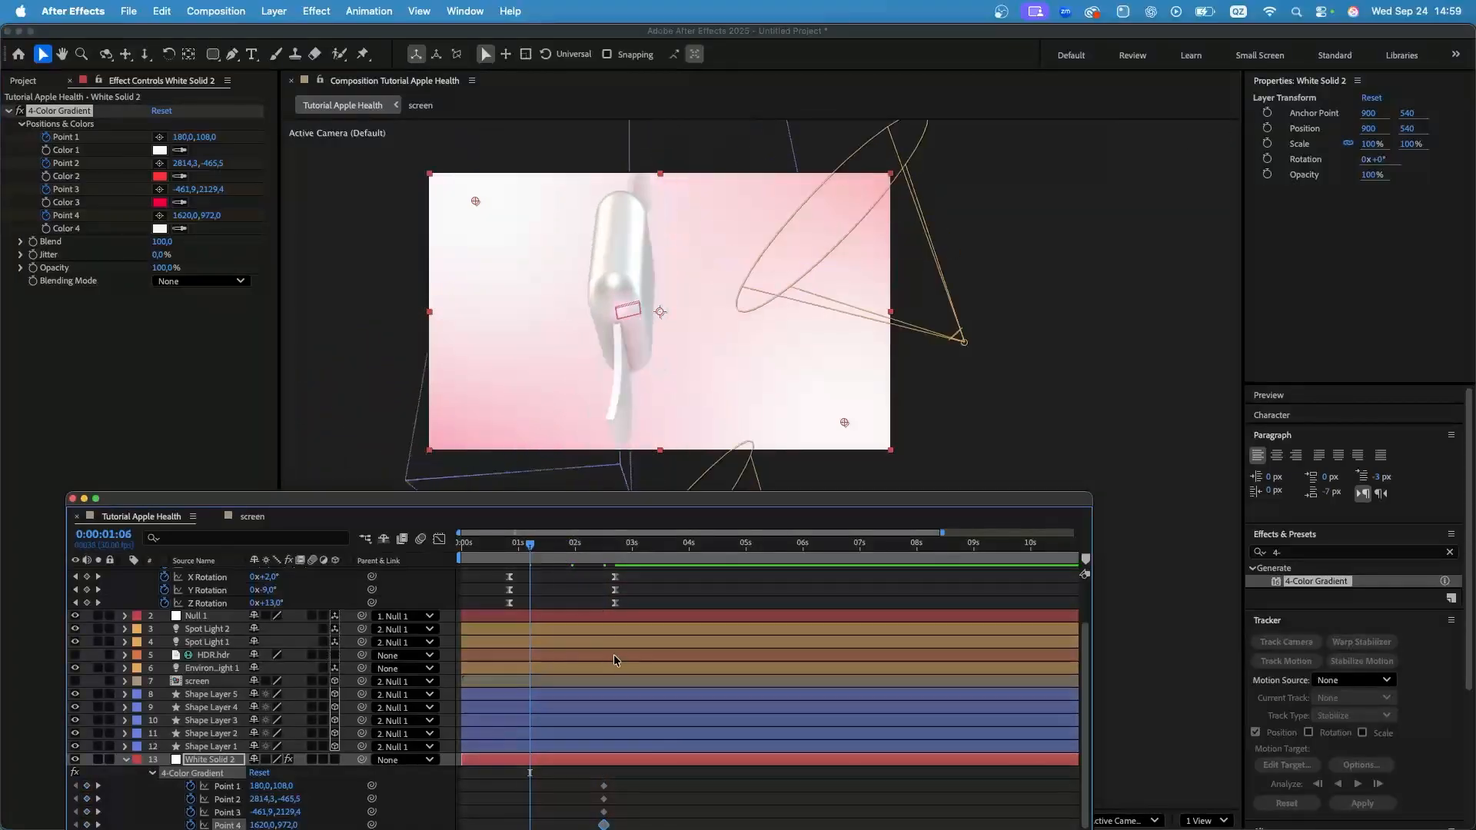
drag(87, 785, 85, 827)
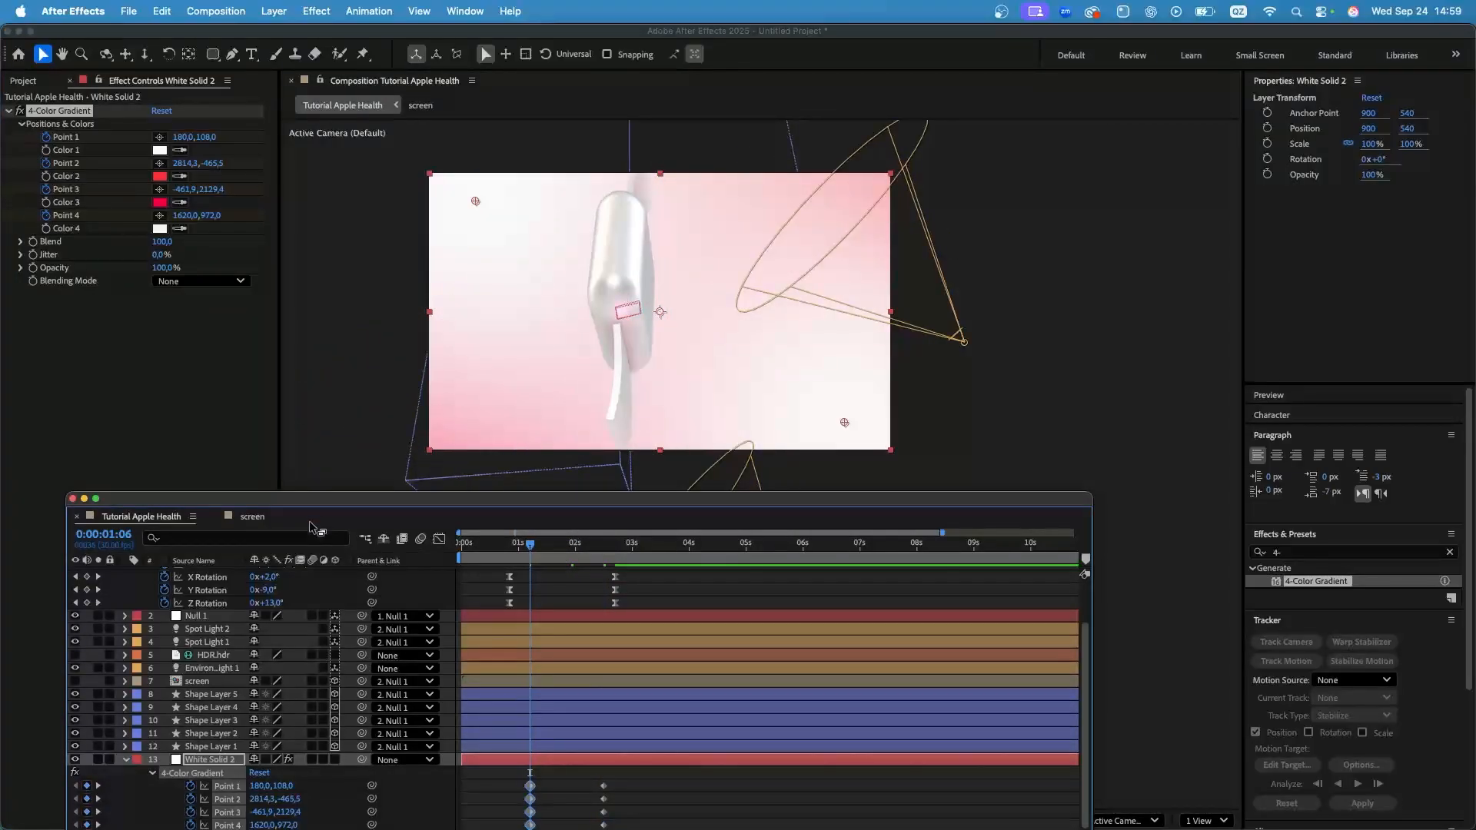
drag(310, 522, 305, 490)
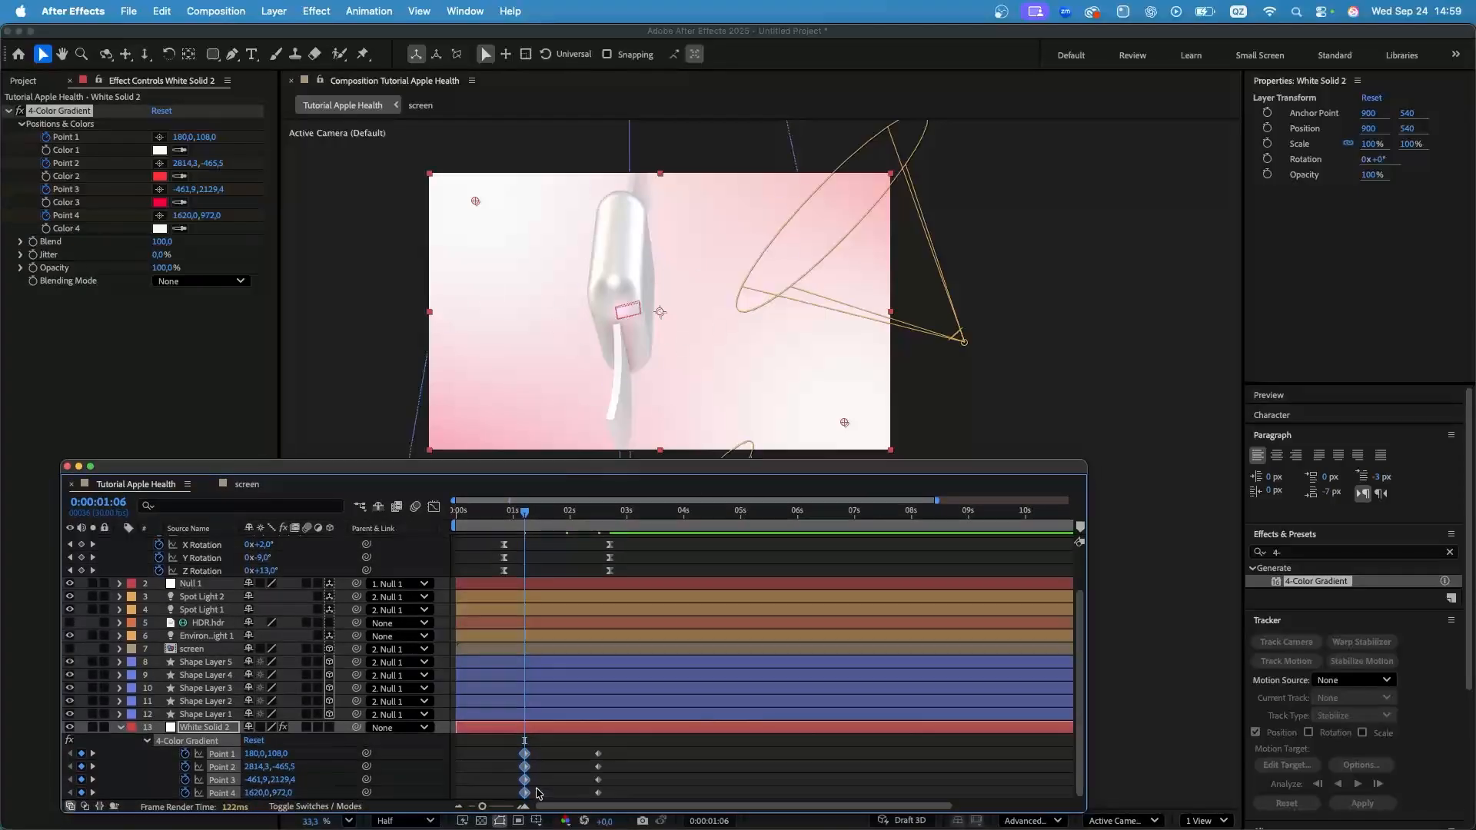
click(546, 772)
click(527, 726)
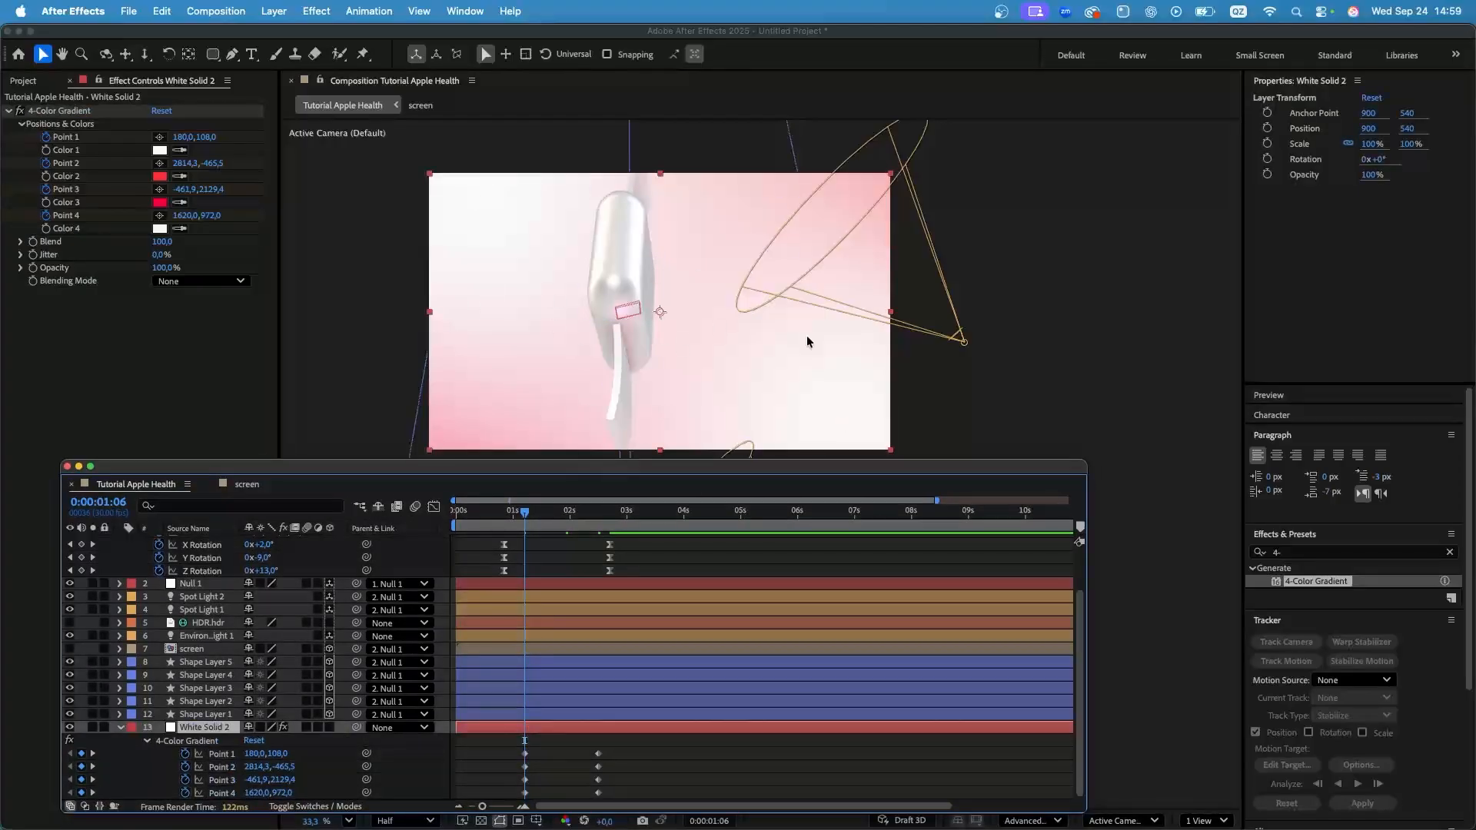
At 0:00:01:06, move gradient Point 3 to about -2457, 5230 and Point 2 to about 4905, -2917, far outside the frame.
scroll(656, 329, down, 3)
click(83, 113)
scroll(582, 376, down, 3)
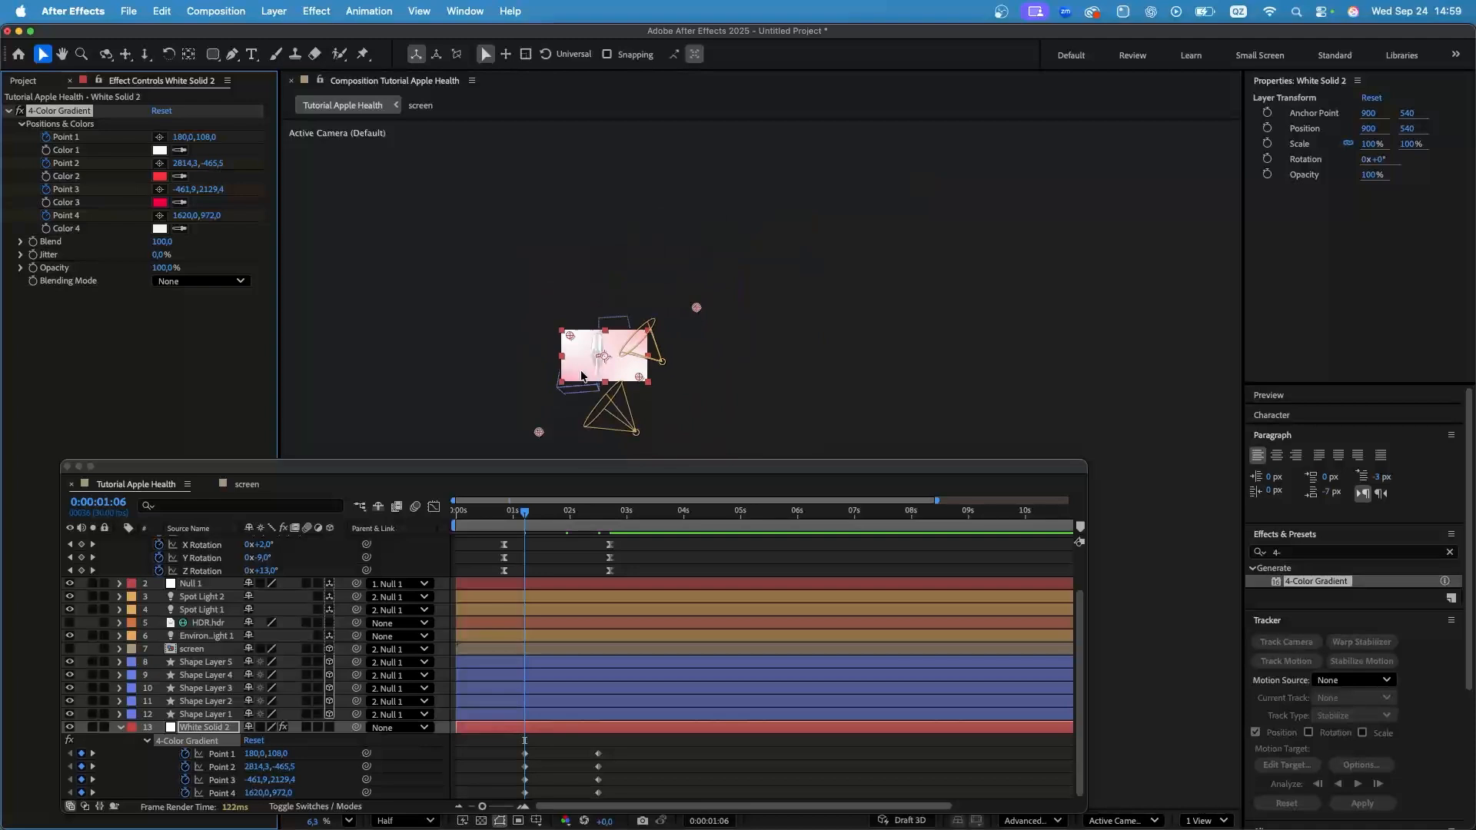
scroll(582, 376, down, 2)
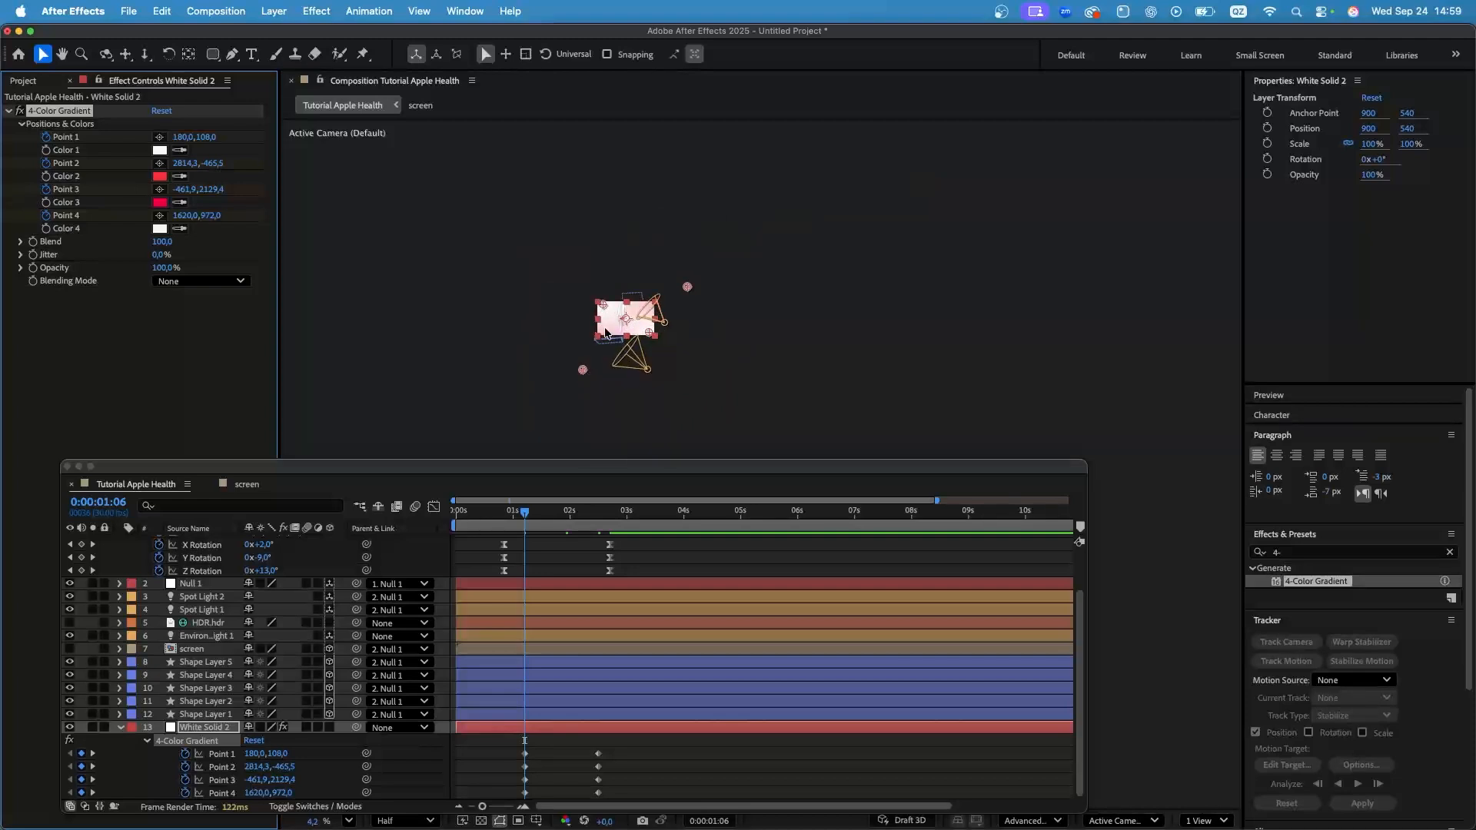
drag(582, 370, 518, 471)
drag(687, 287, 755, 209)
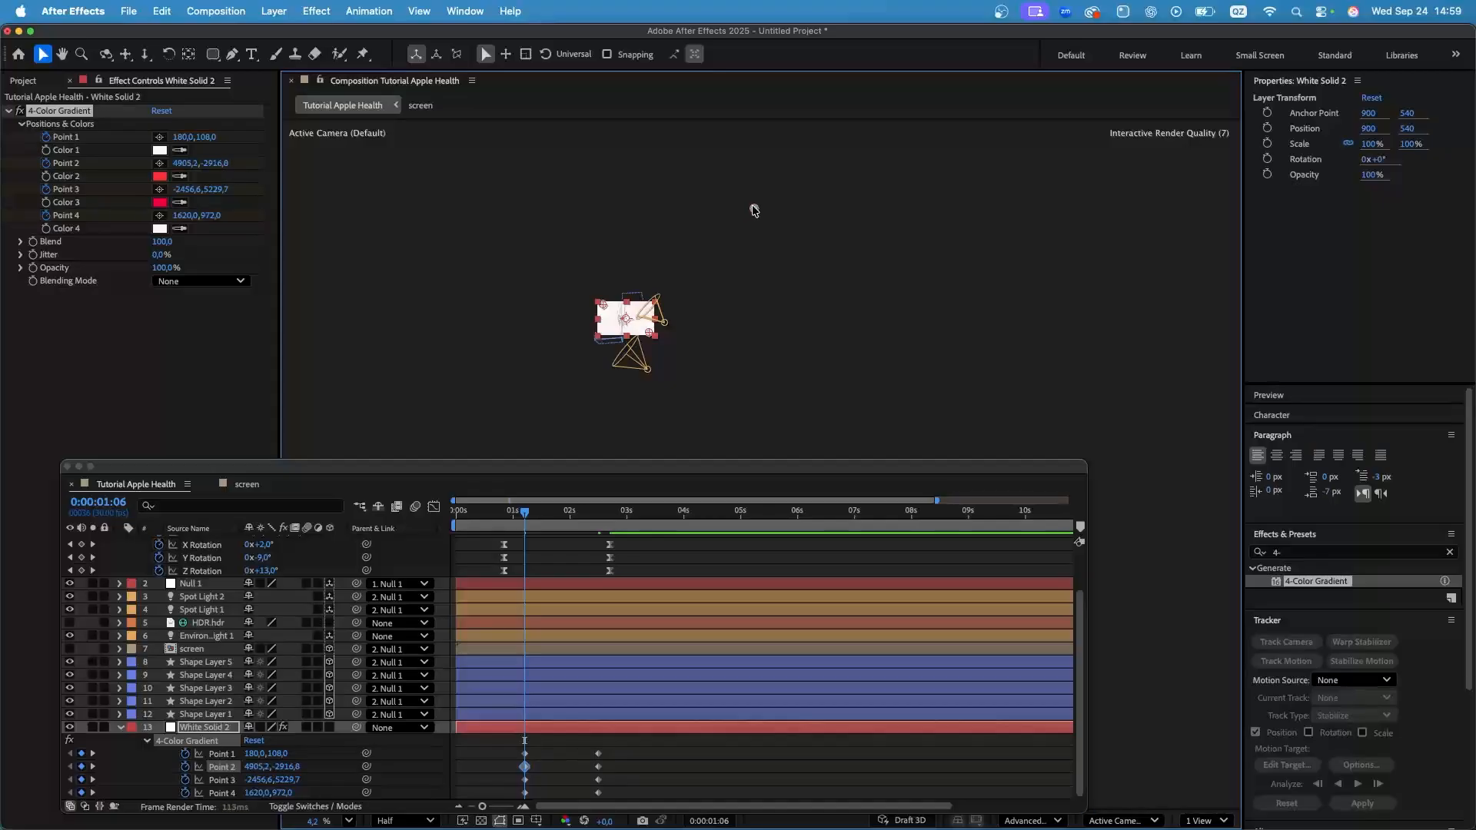
Easy-ease all gradient point keyframes and shape their speed graph to peak early with a long, slow ease into the last keyframes.
drag(624, 798, 458, 731)
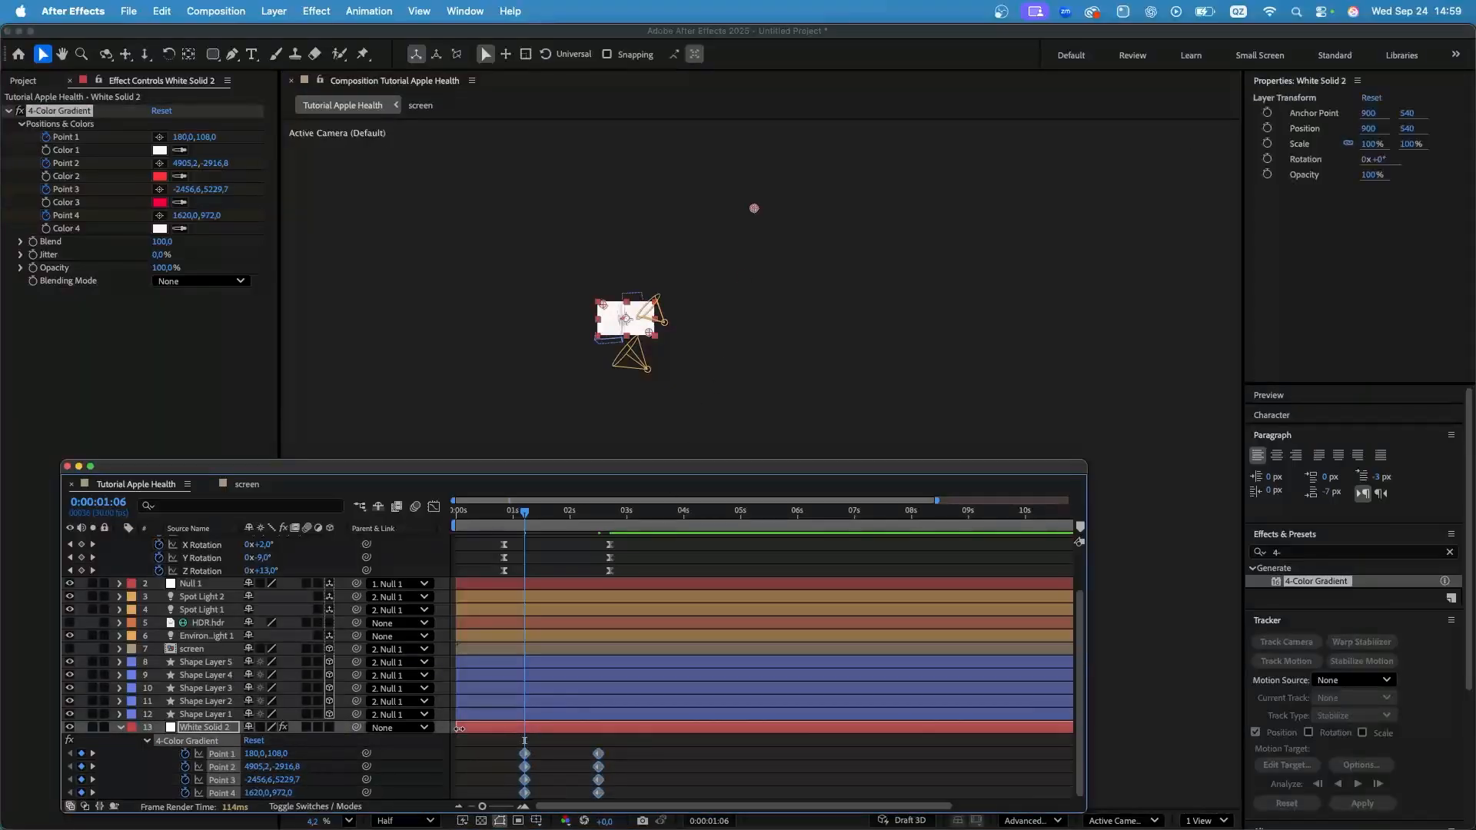
key(F9)
click(436, 505)
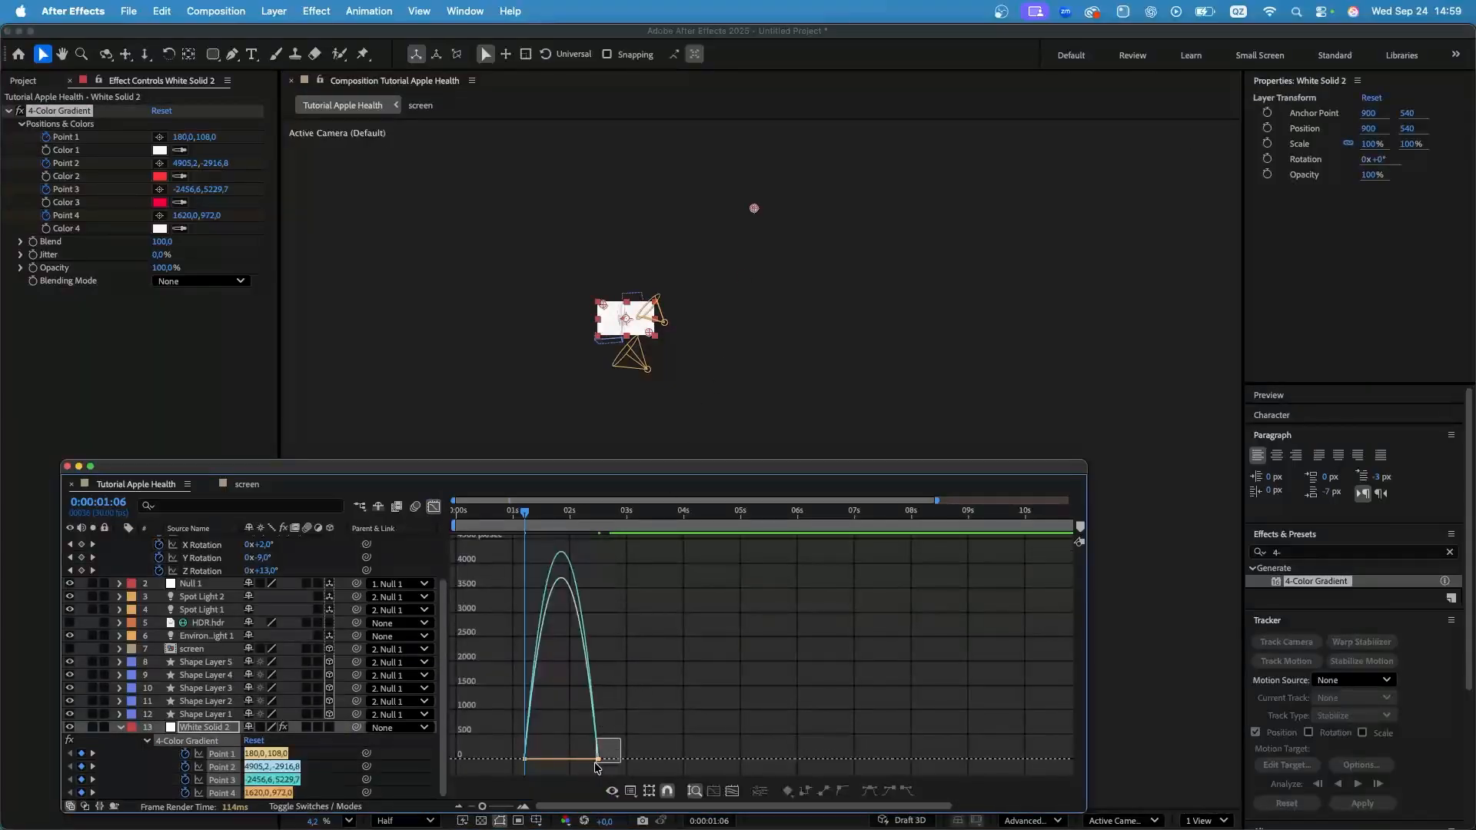
drag(591, 759, 560, 760)
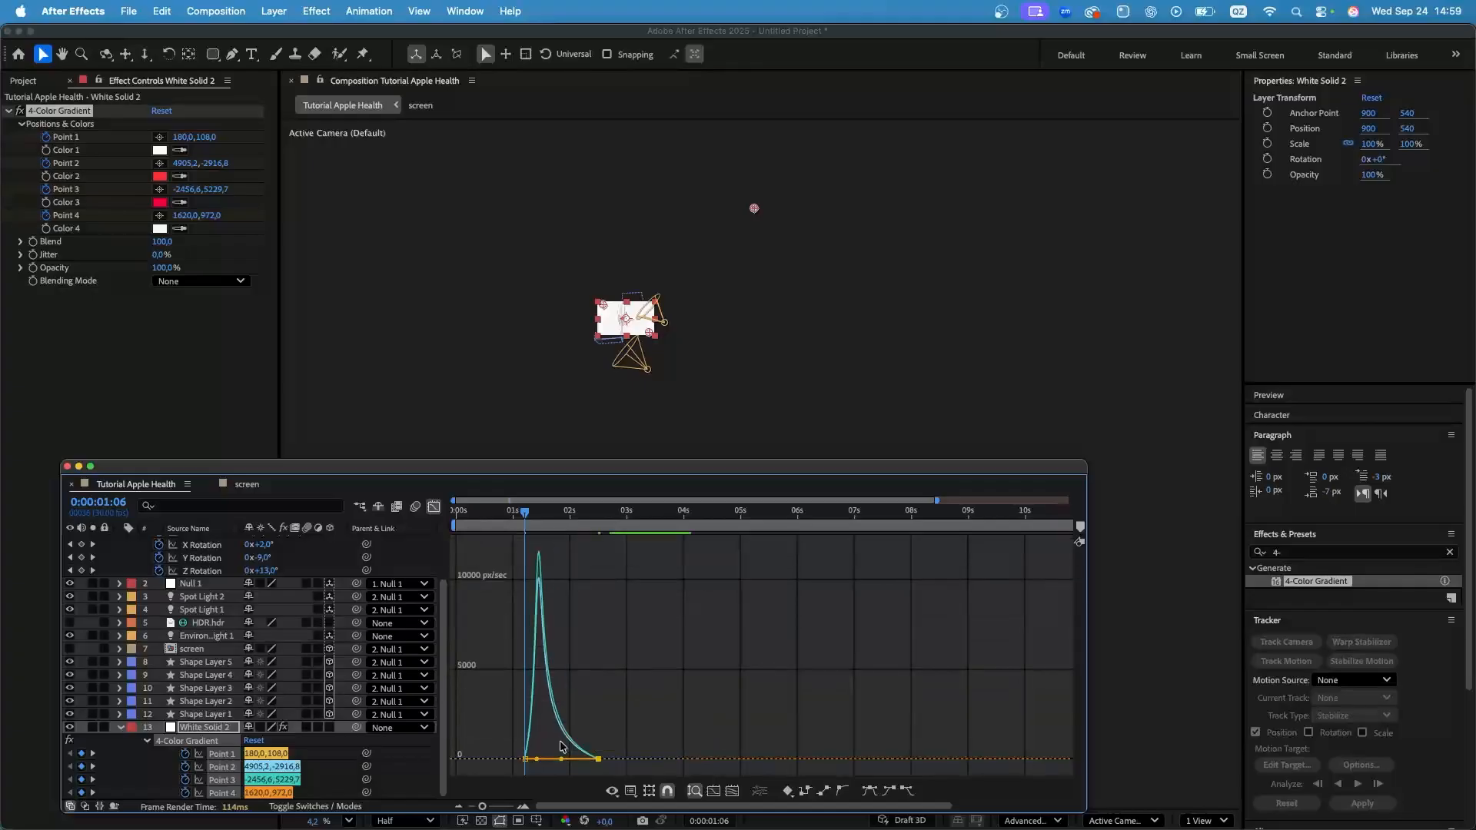
Leave the graph editor and play back the gradient animation around 0:00:00:26 to check how the red moves in.
click(434, 508)
scroll(634, 318, up, 5)
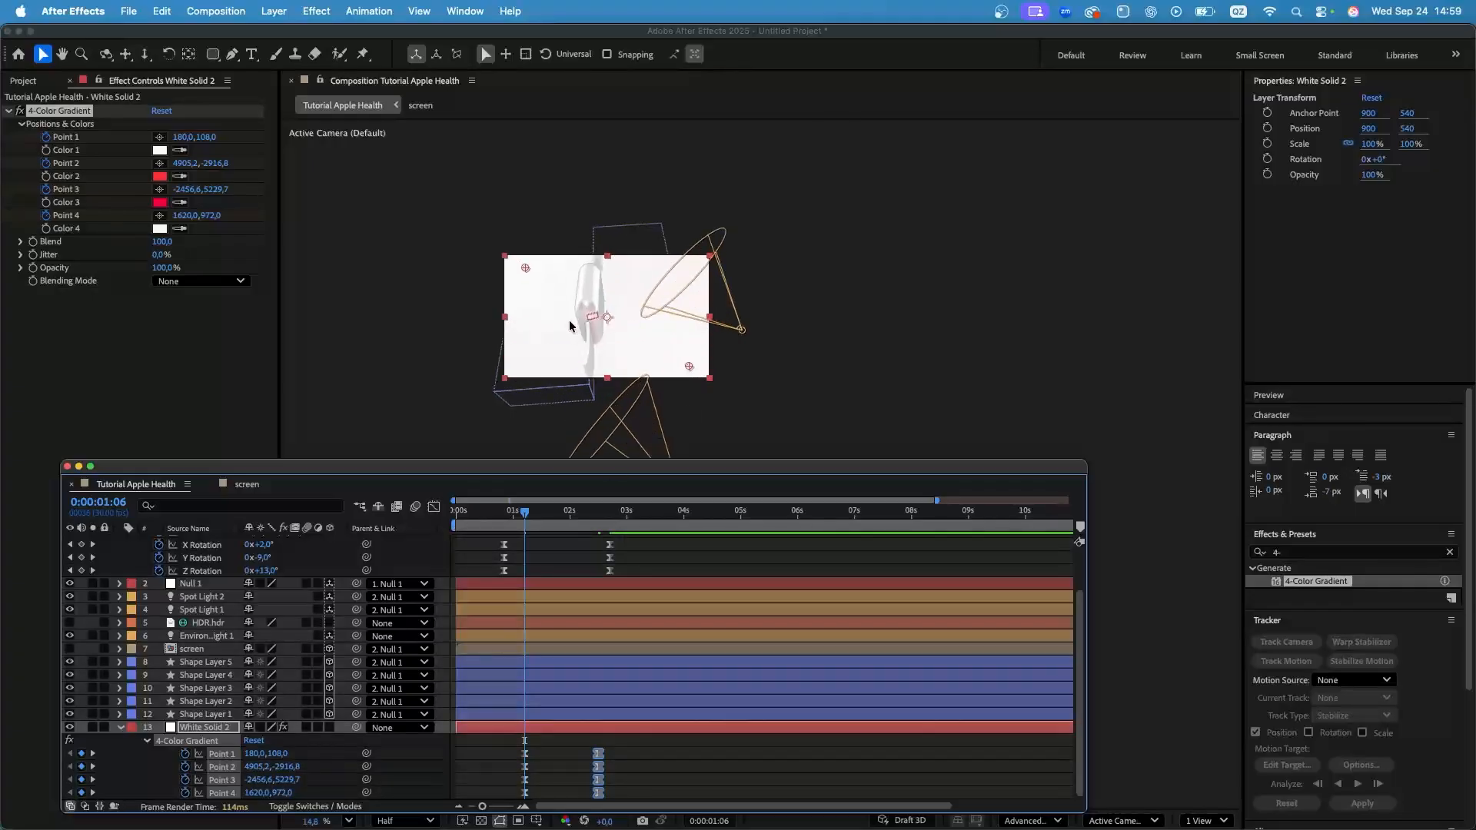
key(space)
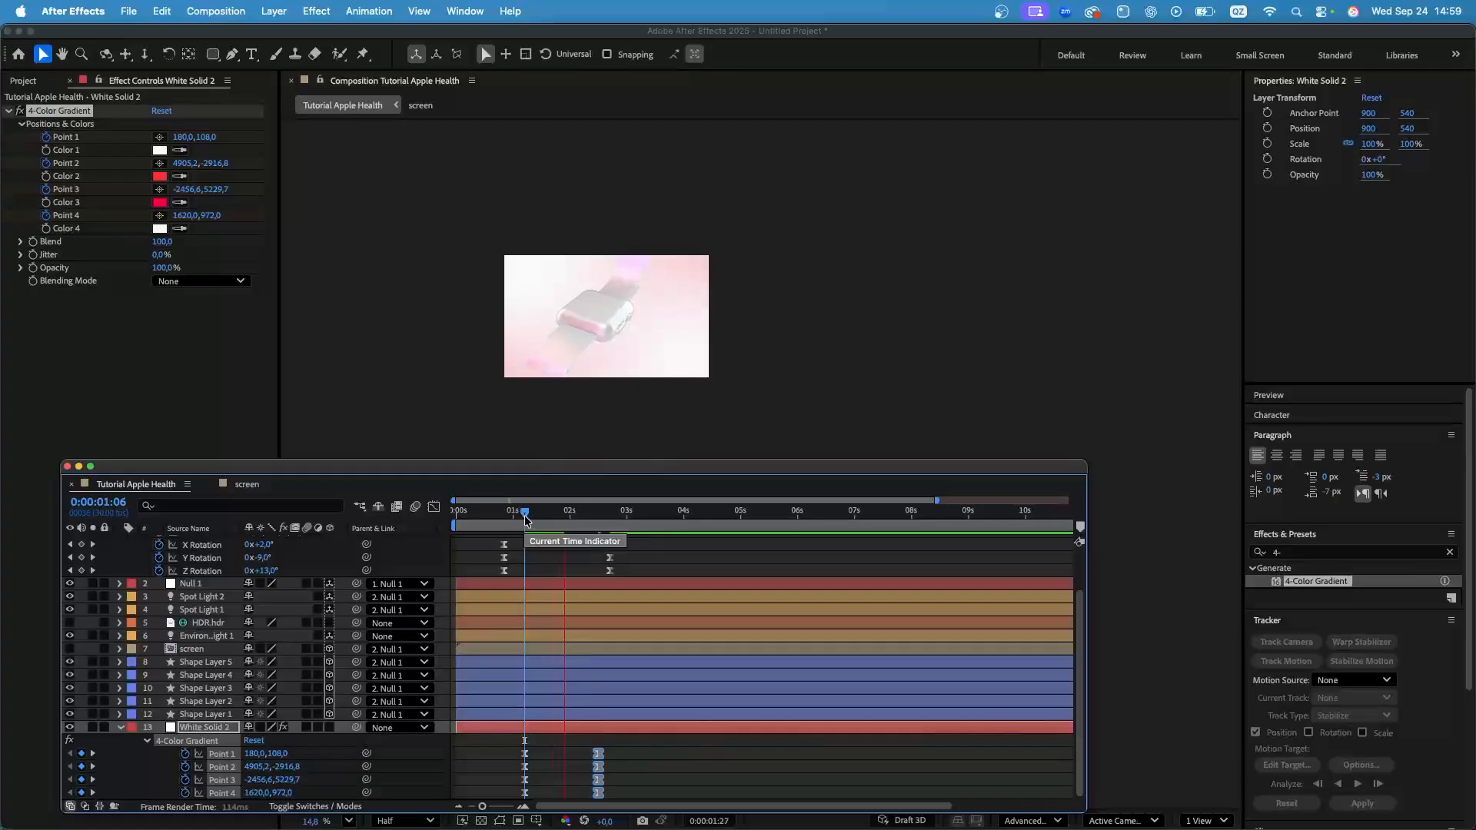
click(505, 529)
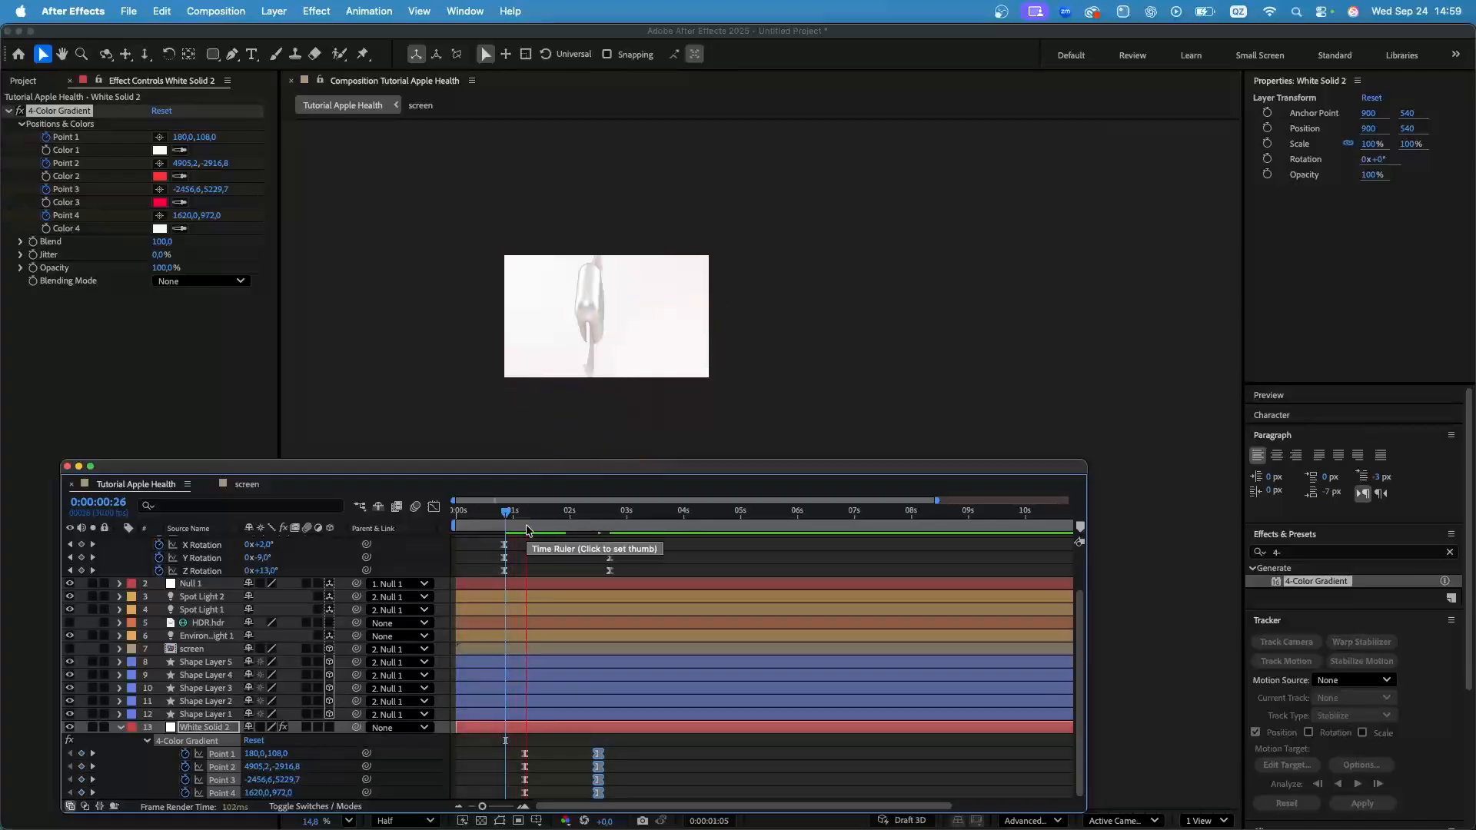
scroll(609, 329, up, 3)
key(space)
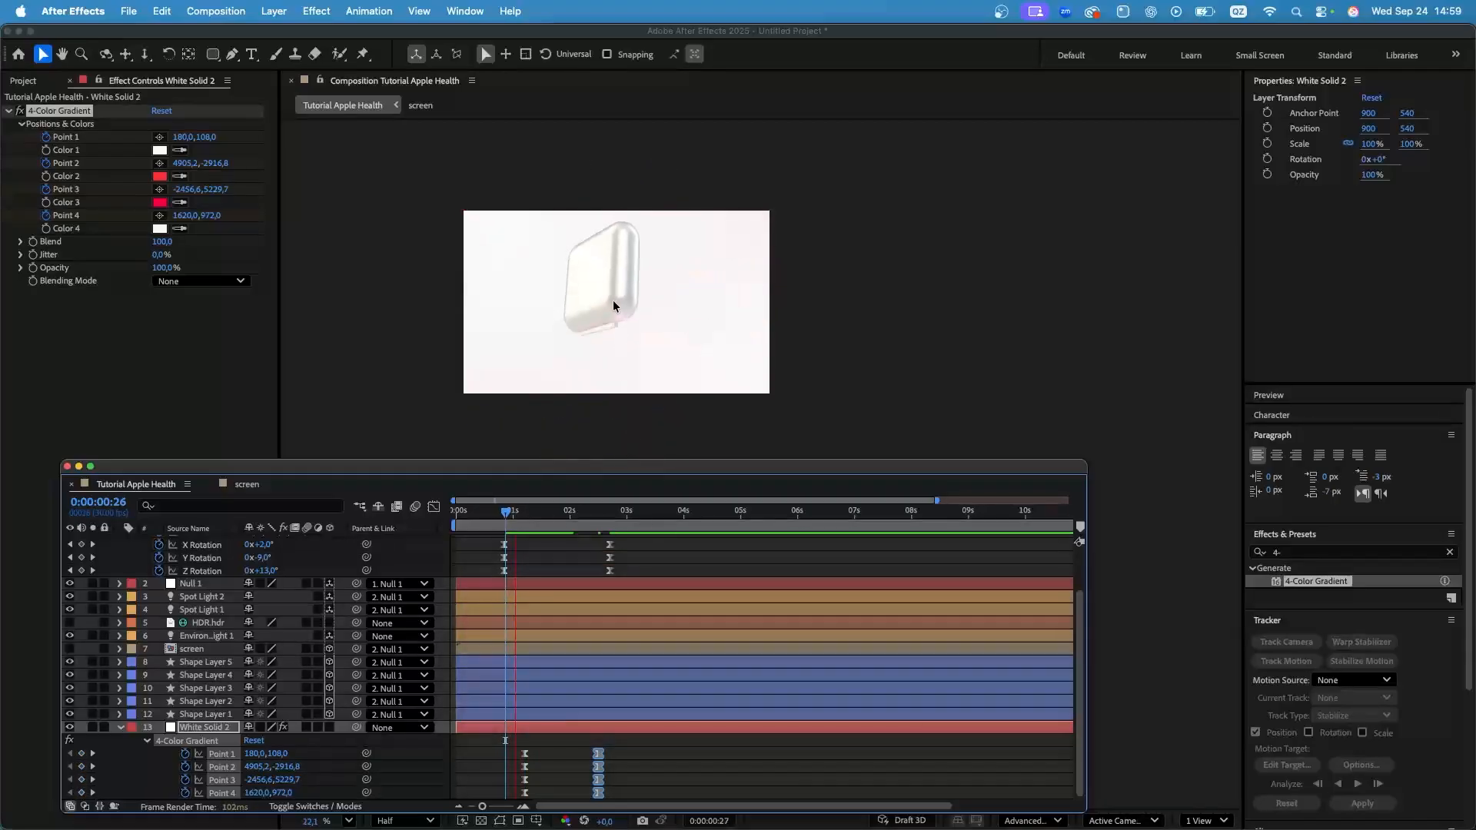
Shift the gradient points' first keyframes to just before the one-second mark and their last keyframes to about 0:00:02:11.
click(509, 516)
drag(541, 797, 511, 757)
drag(616, 793, 591, 757)
Preview the whole watch and gradient animation from 0:00:00:00 with the composition frame enlarged.
drag(478, 515, 455, 517)
key(space)
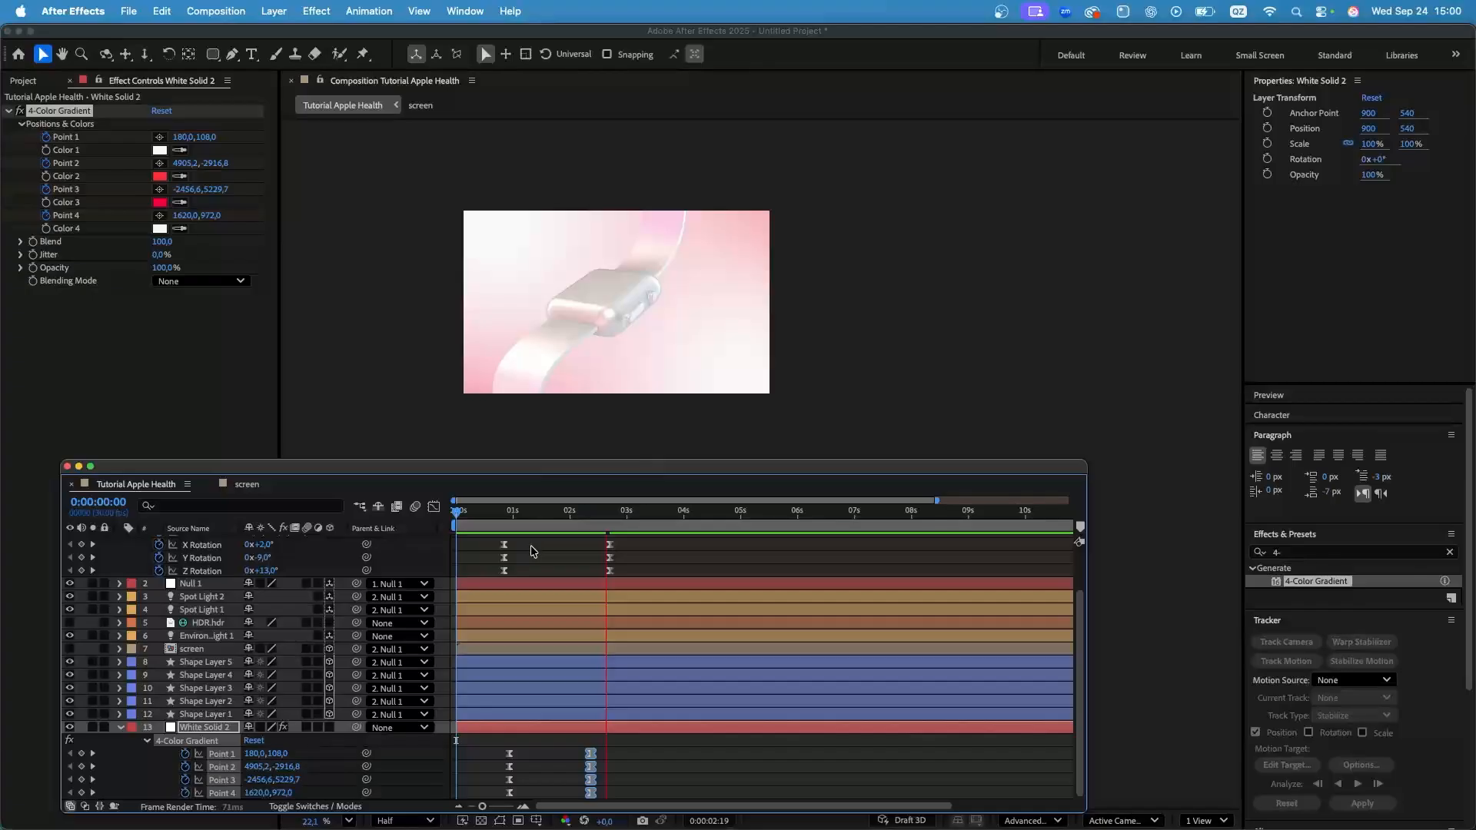
click(457, 515)
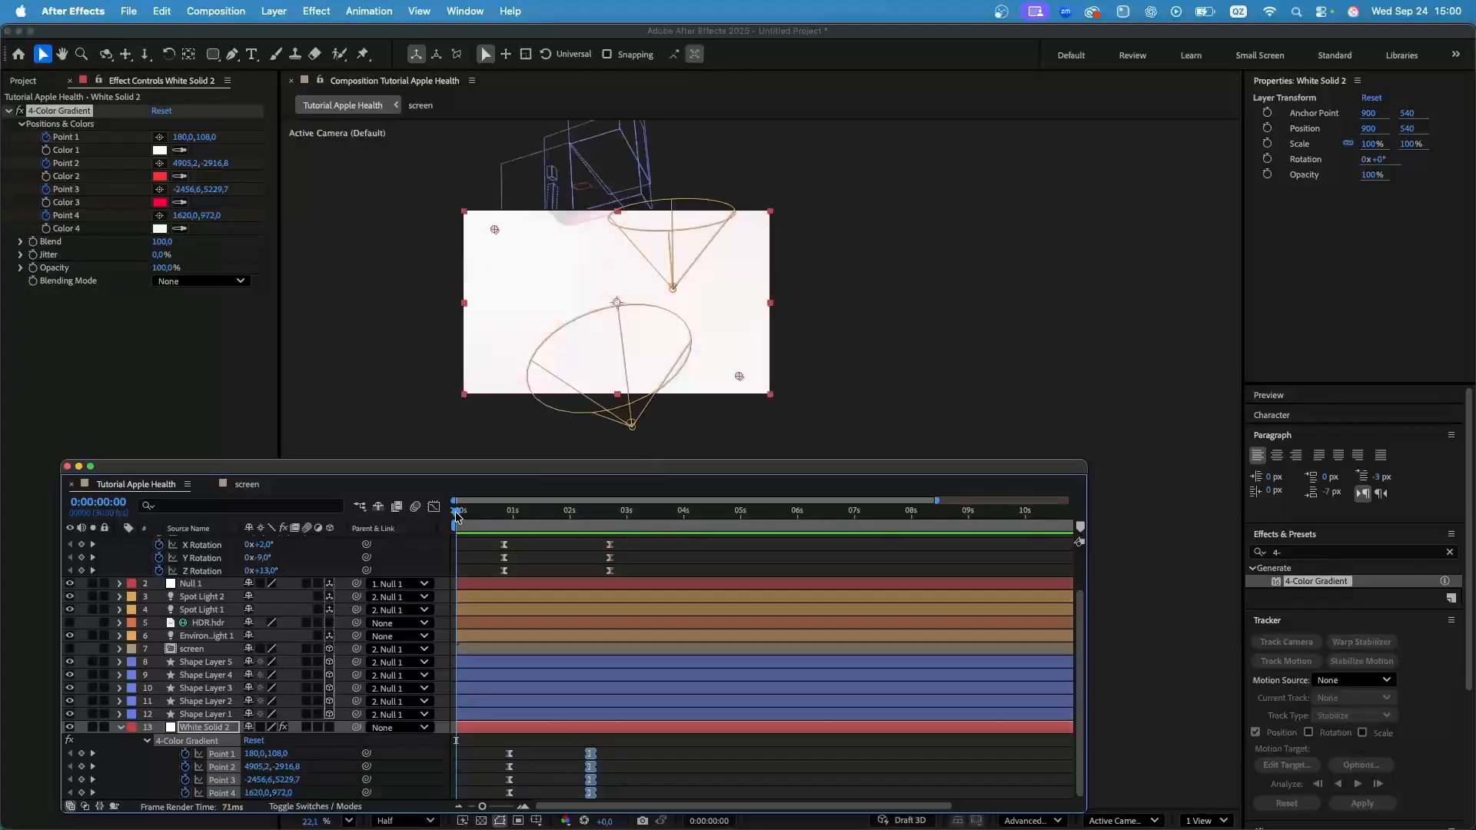
scroll(504, 342, up, 3)
scroll(487, 329, down, 3)
scroll(462, 329, up, 1)
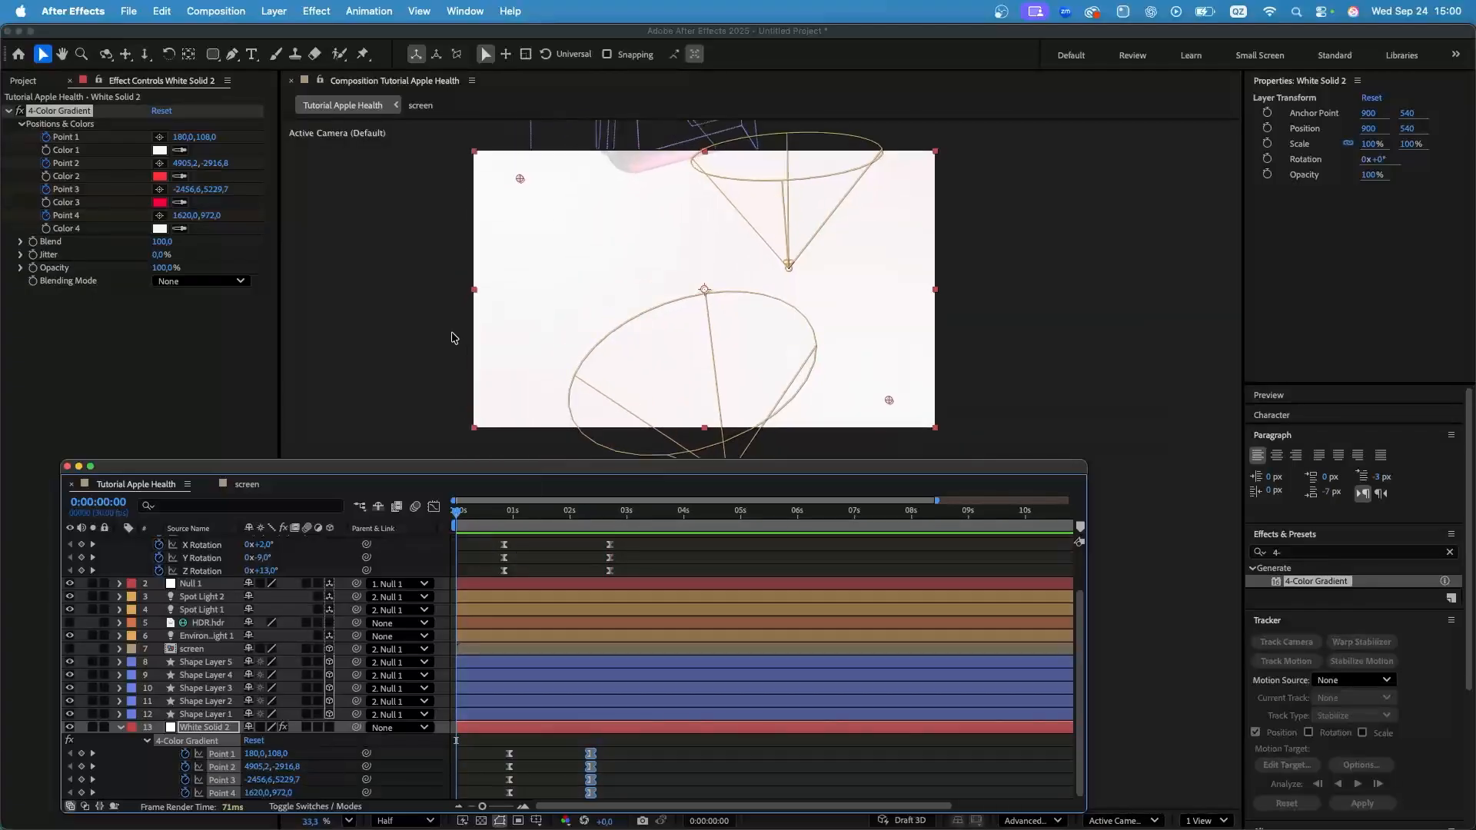
key(space)
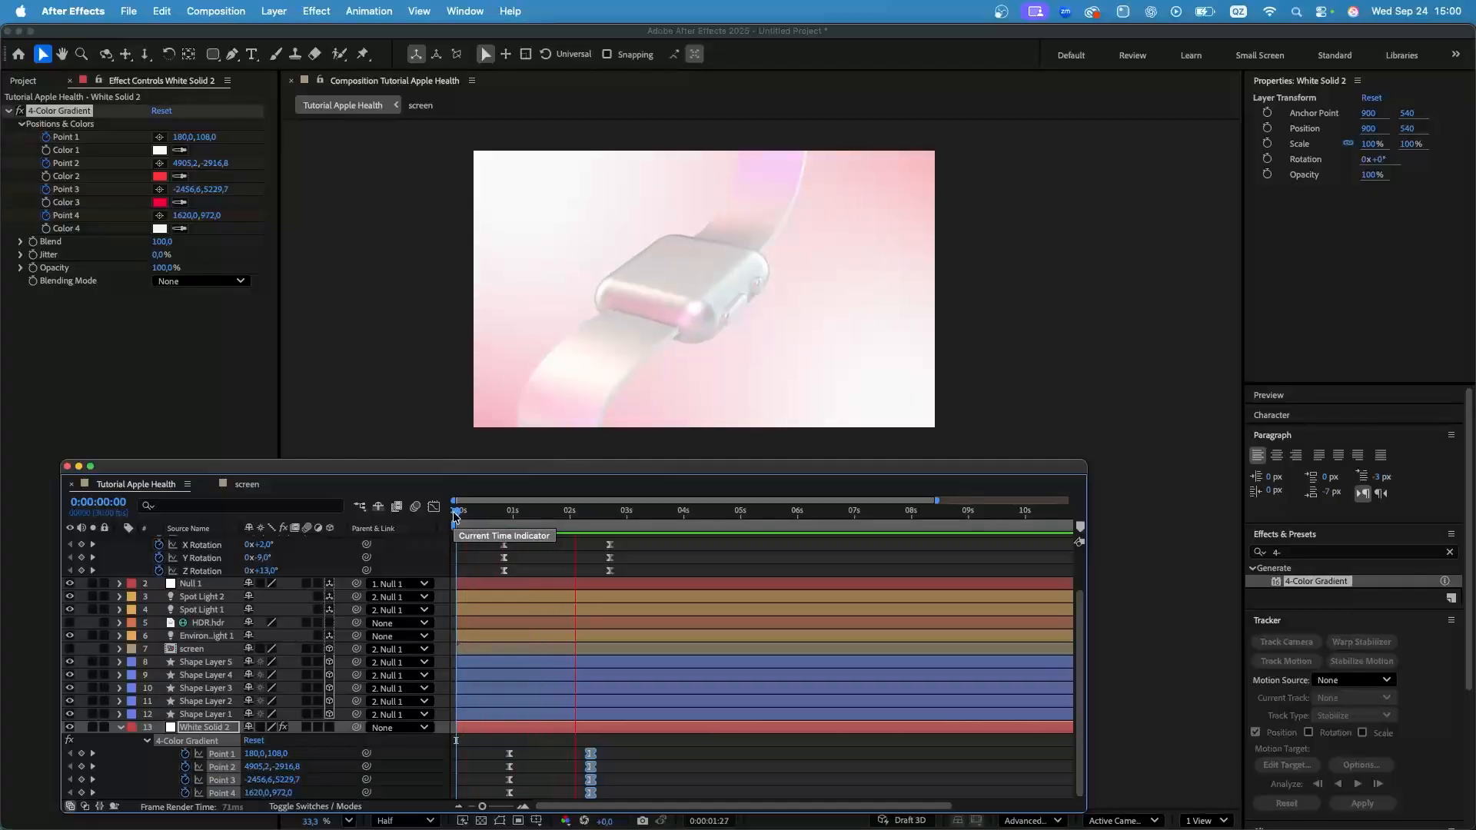
key(space)
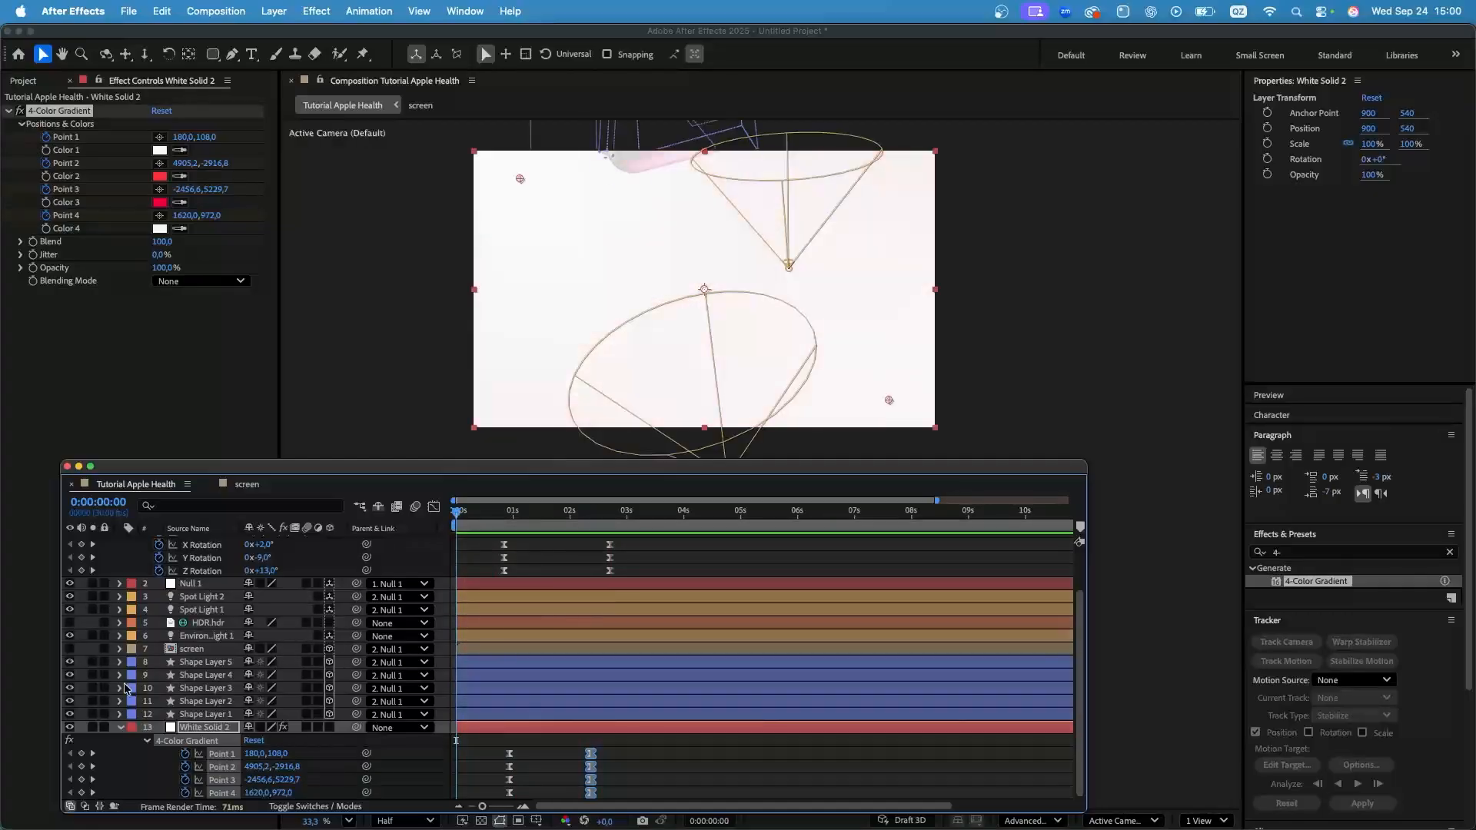
Collapse the open layers, turn on motion blur for the layers and the composition, and preview the animation.
click(119, 727)
click(119, 547)
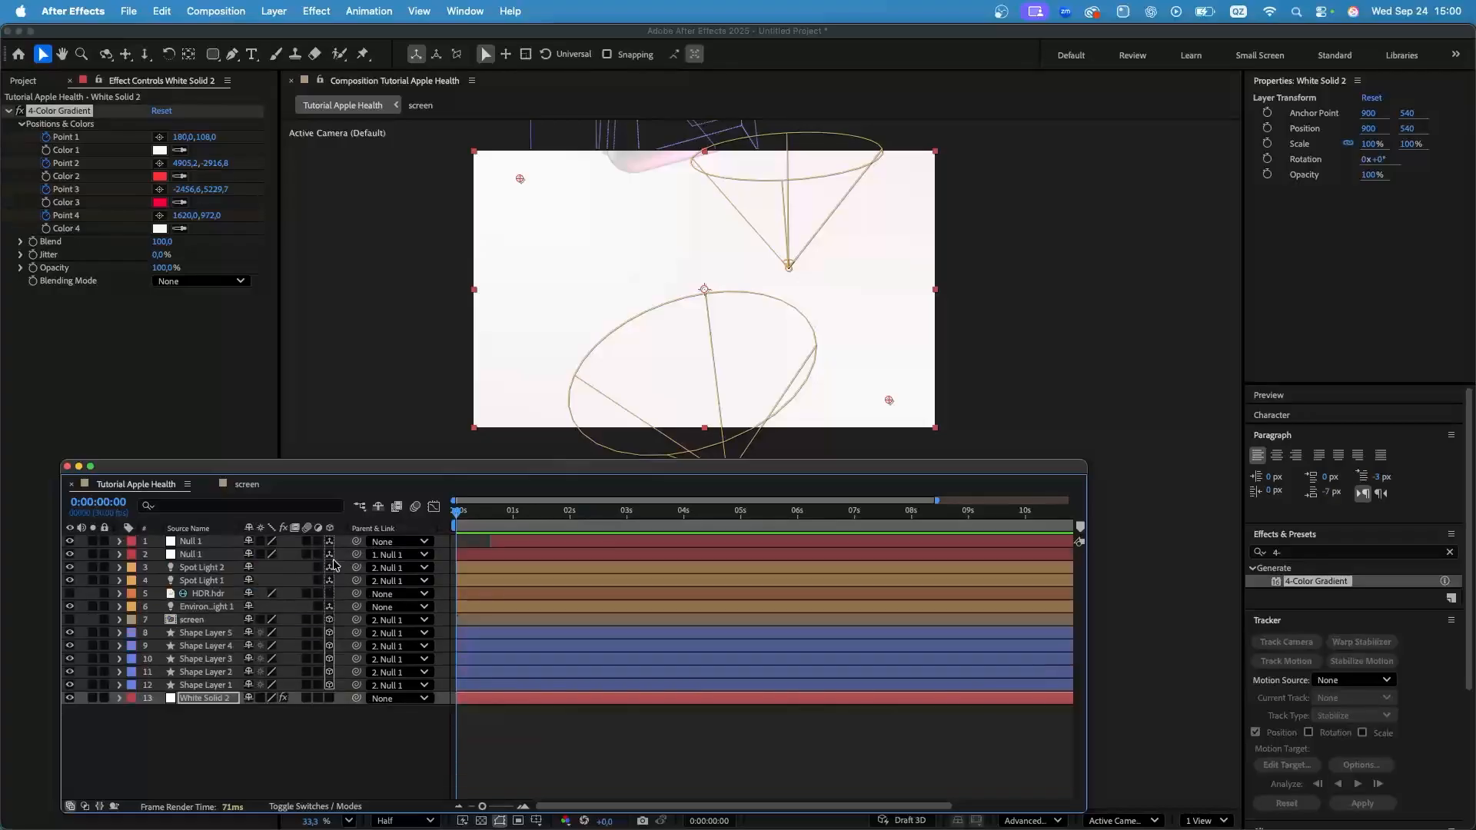
drag(306, 541, 306, 698)
click(322, 736)
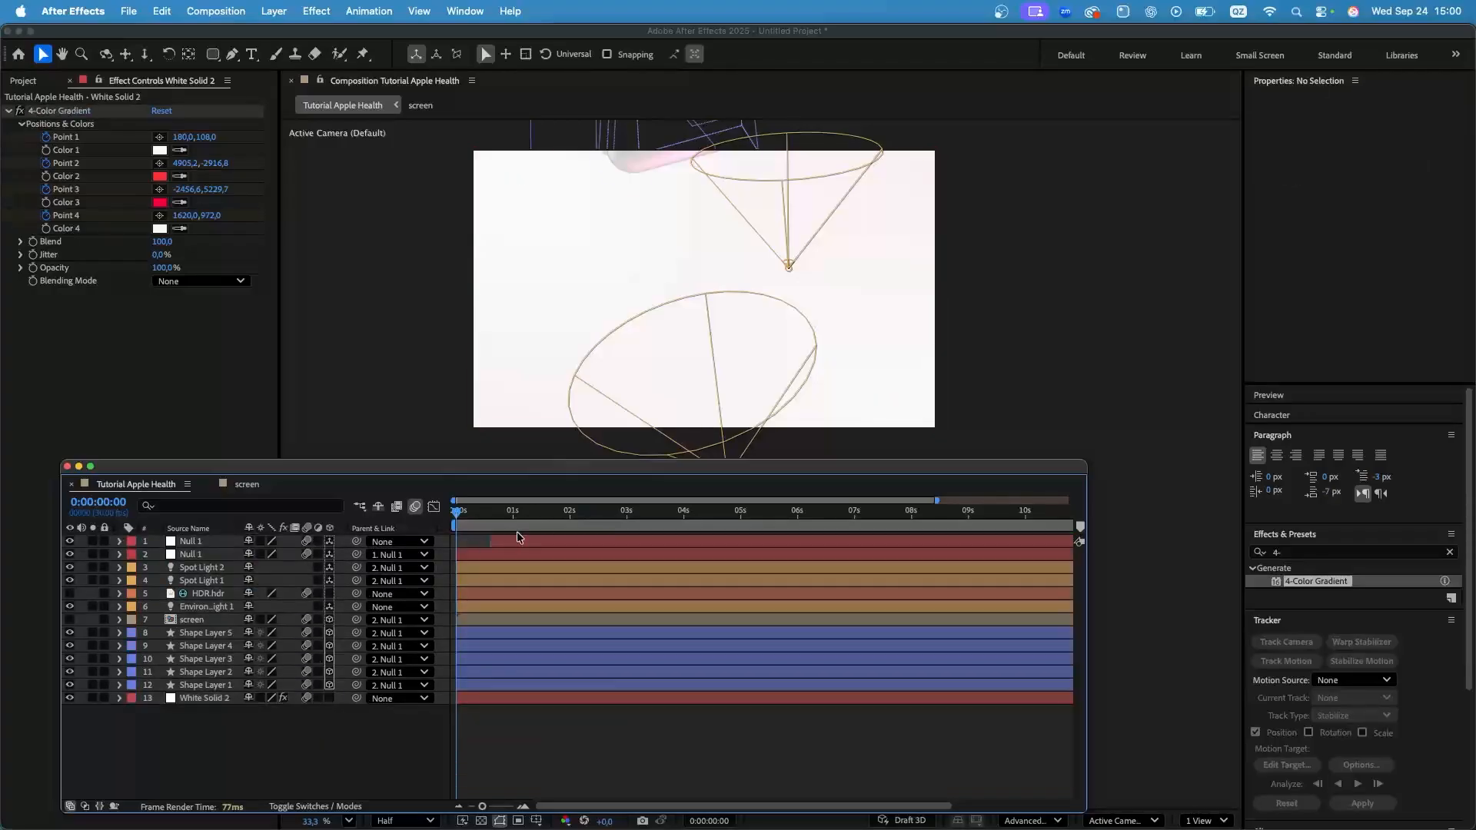
key(space)
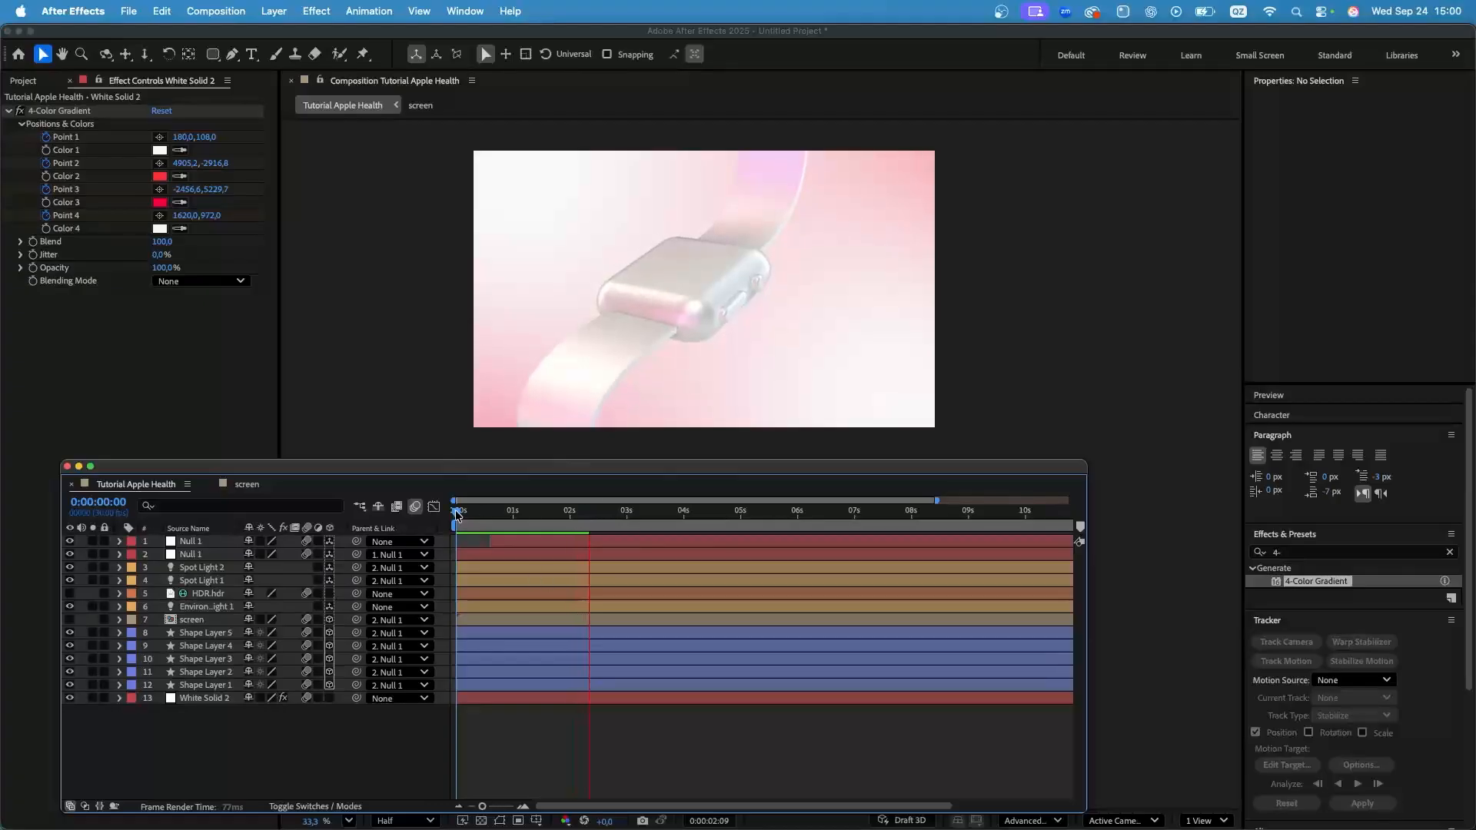
At 0:00:01:27, show the screen layer and move it to -35.3, -52.2, 9.5 so it sits on the watch face.
drag(456, 514, 566, 512)
click(69, 620)
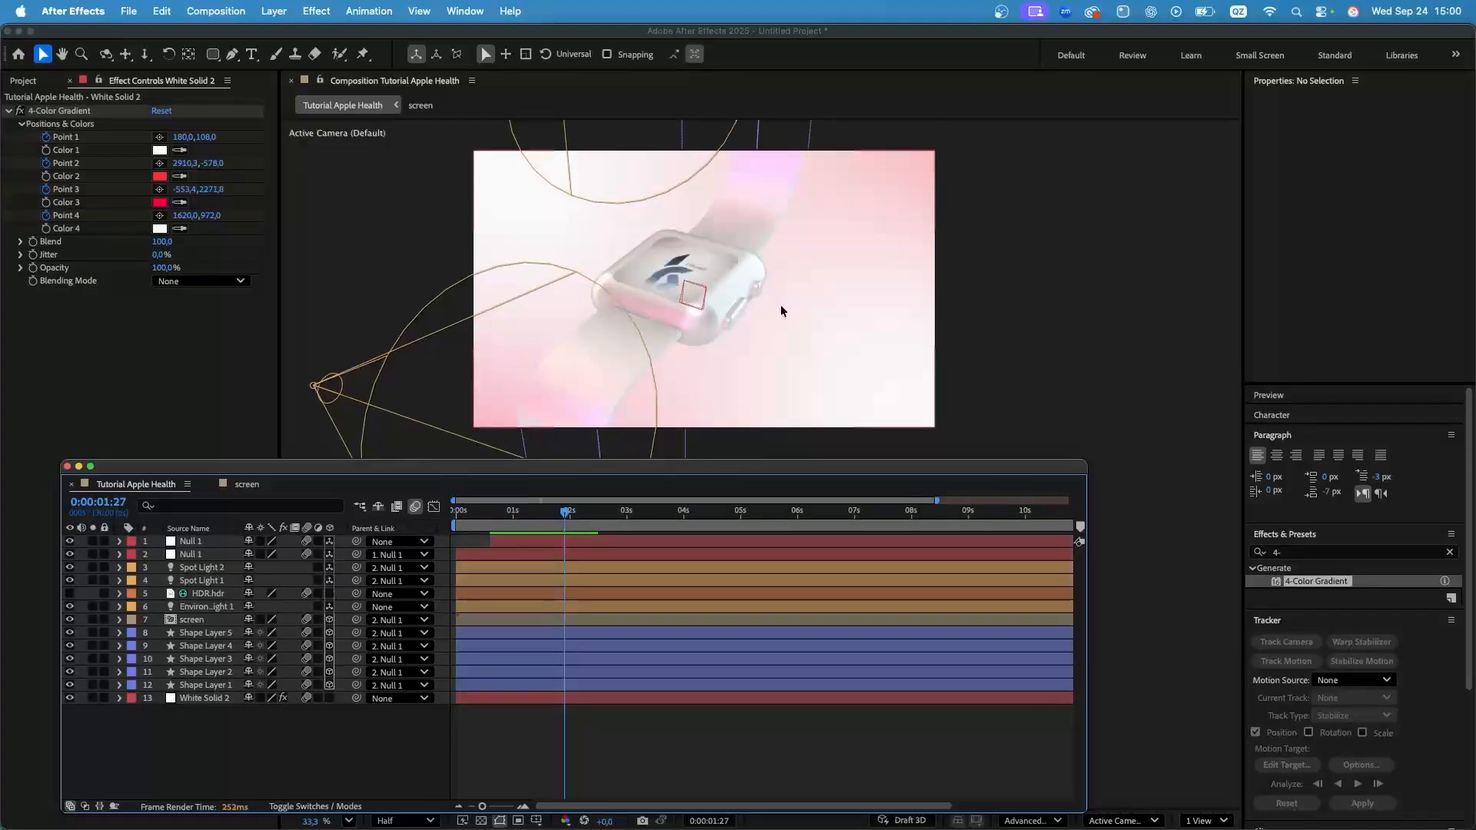
scroll(709, 280, up, 1)
click(718, 252)
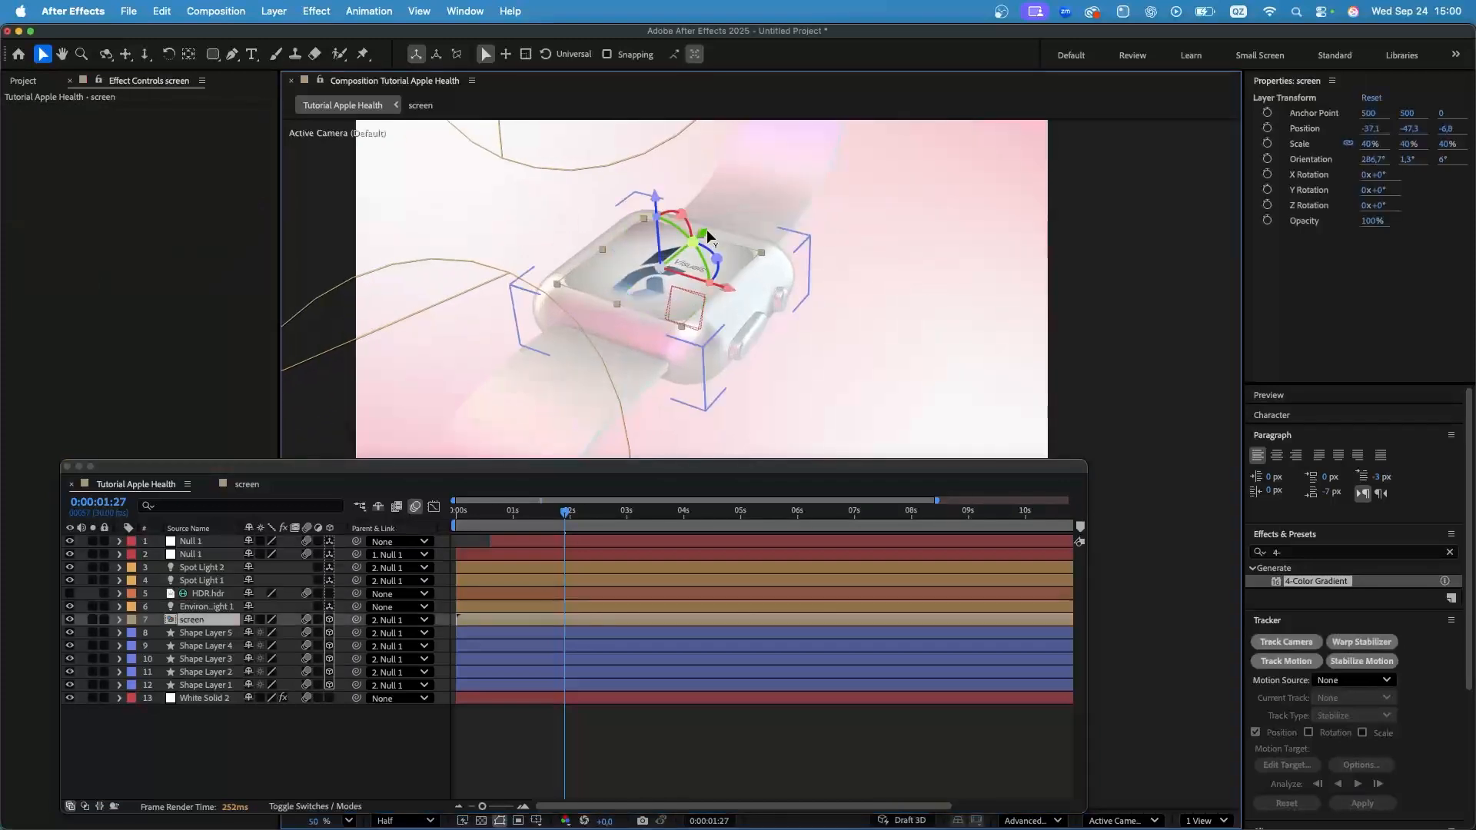
drag(719, 252, 663, 265)
scroll(663, 265, down, 1)
scroll(662, 264, up, 3)
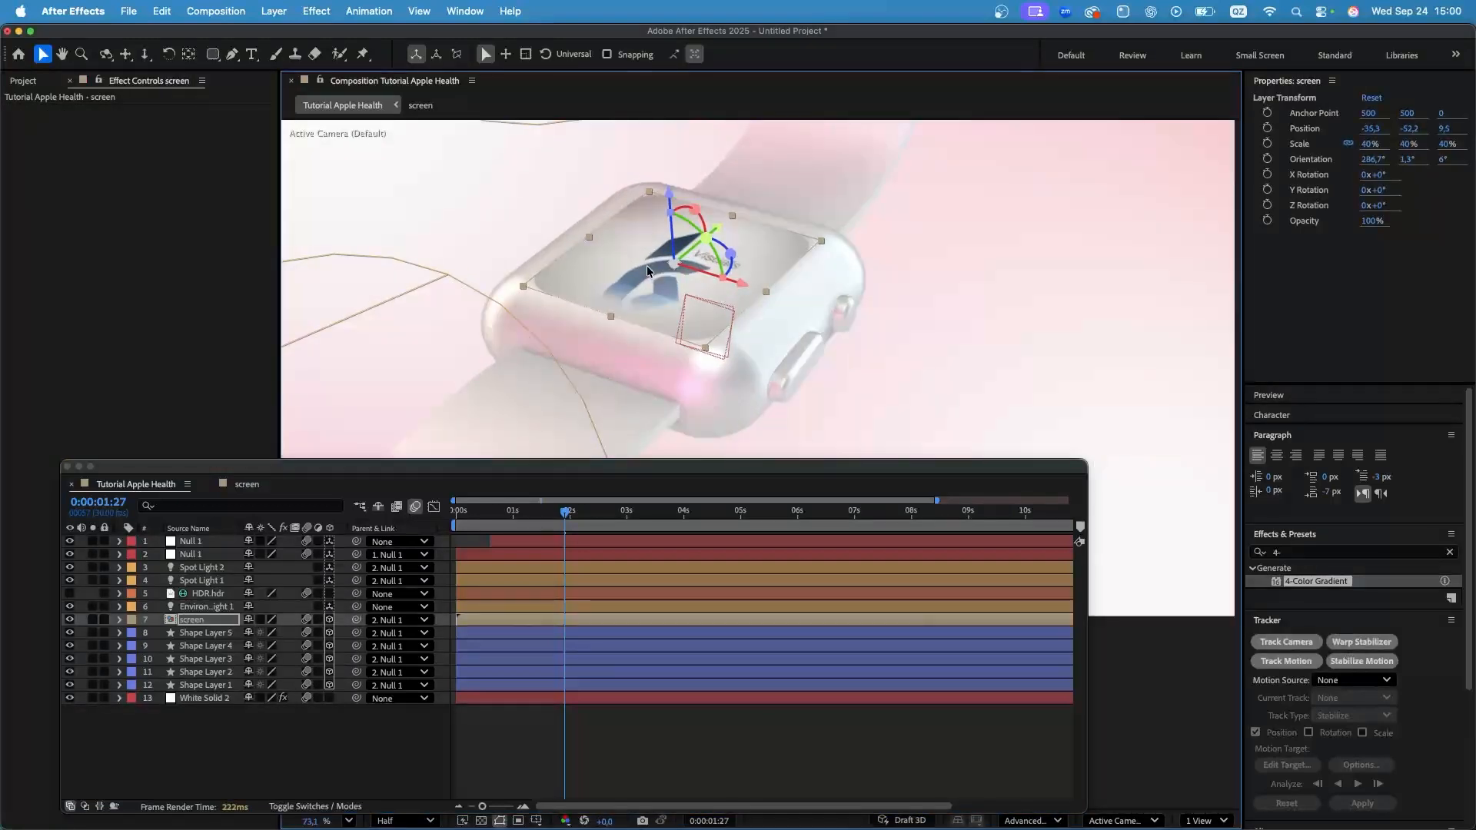
click(664, 469)
scroll(661, 308, up, 1)
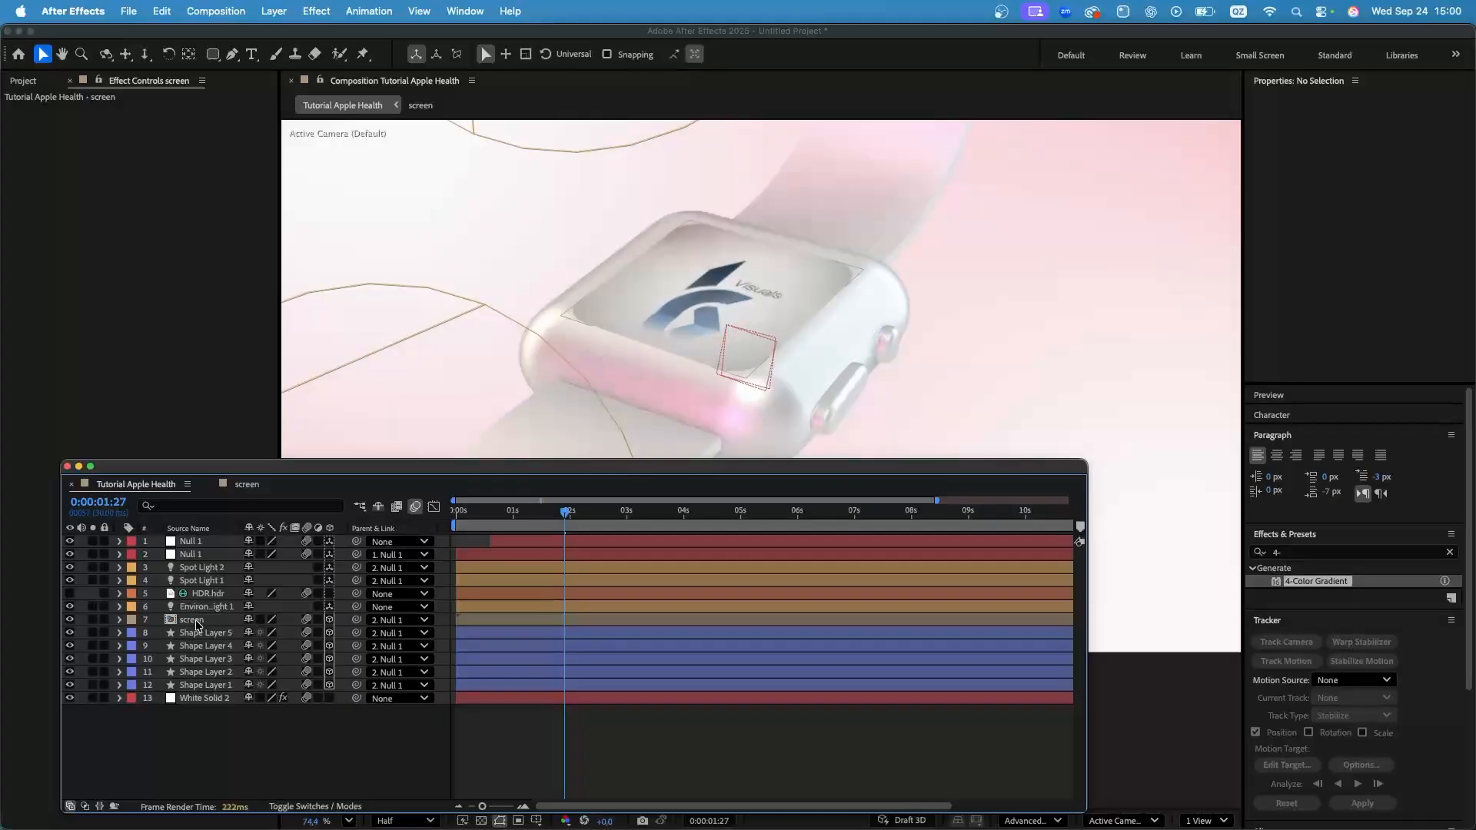
In the screen layer's Material Options, set Diffuse to 100% and Specular Shininess to 34%, and collapse the layer.
click(120, 620)
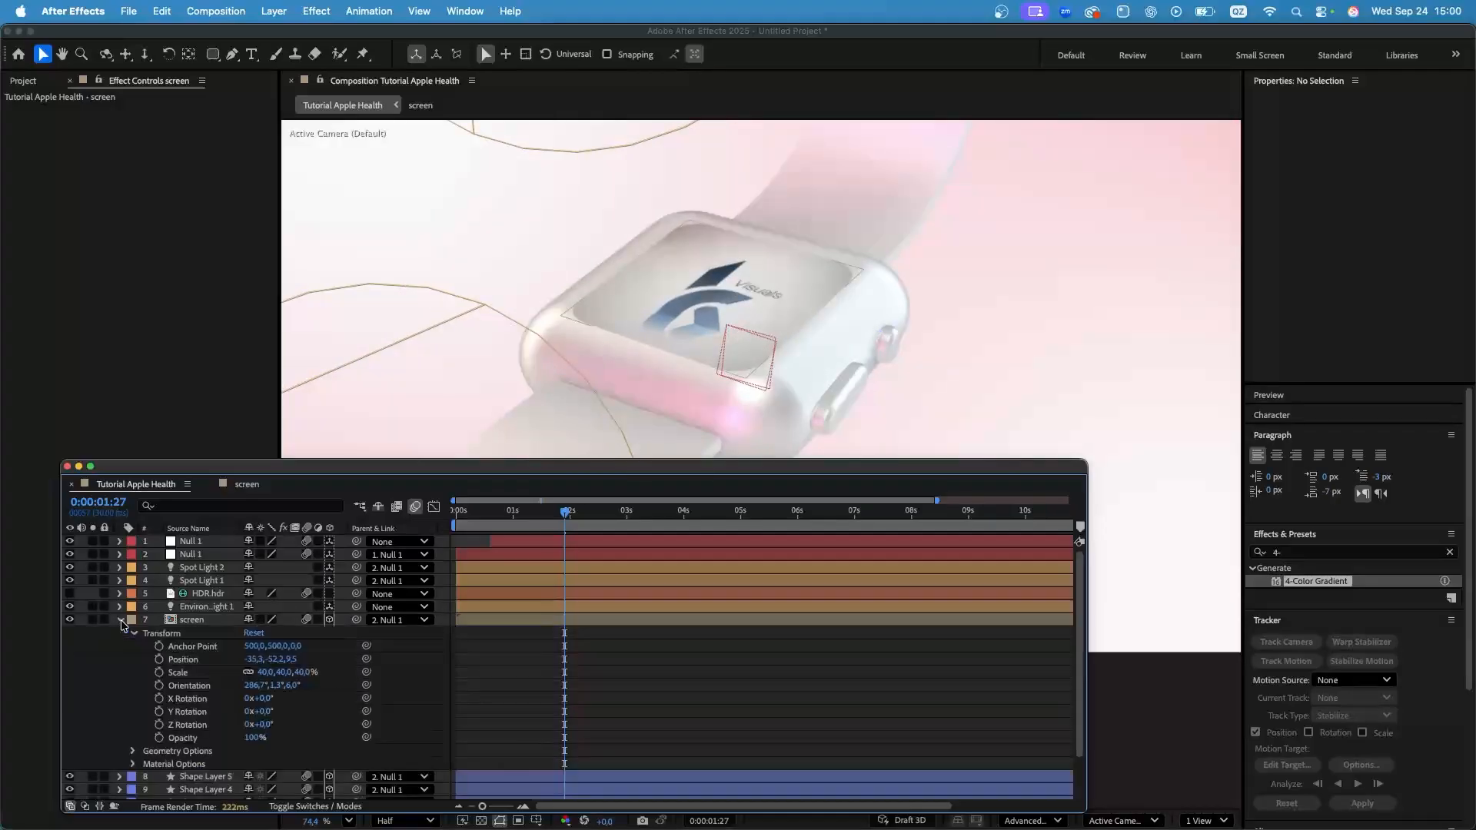
click(133, 765)
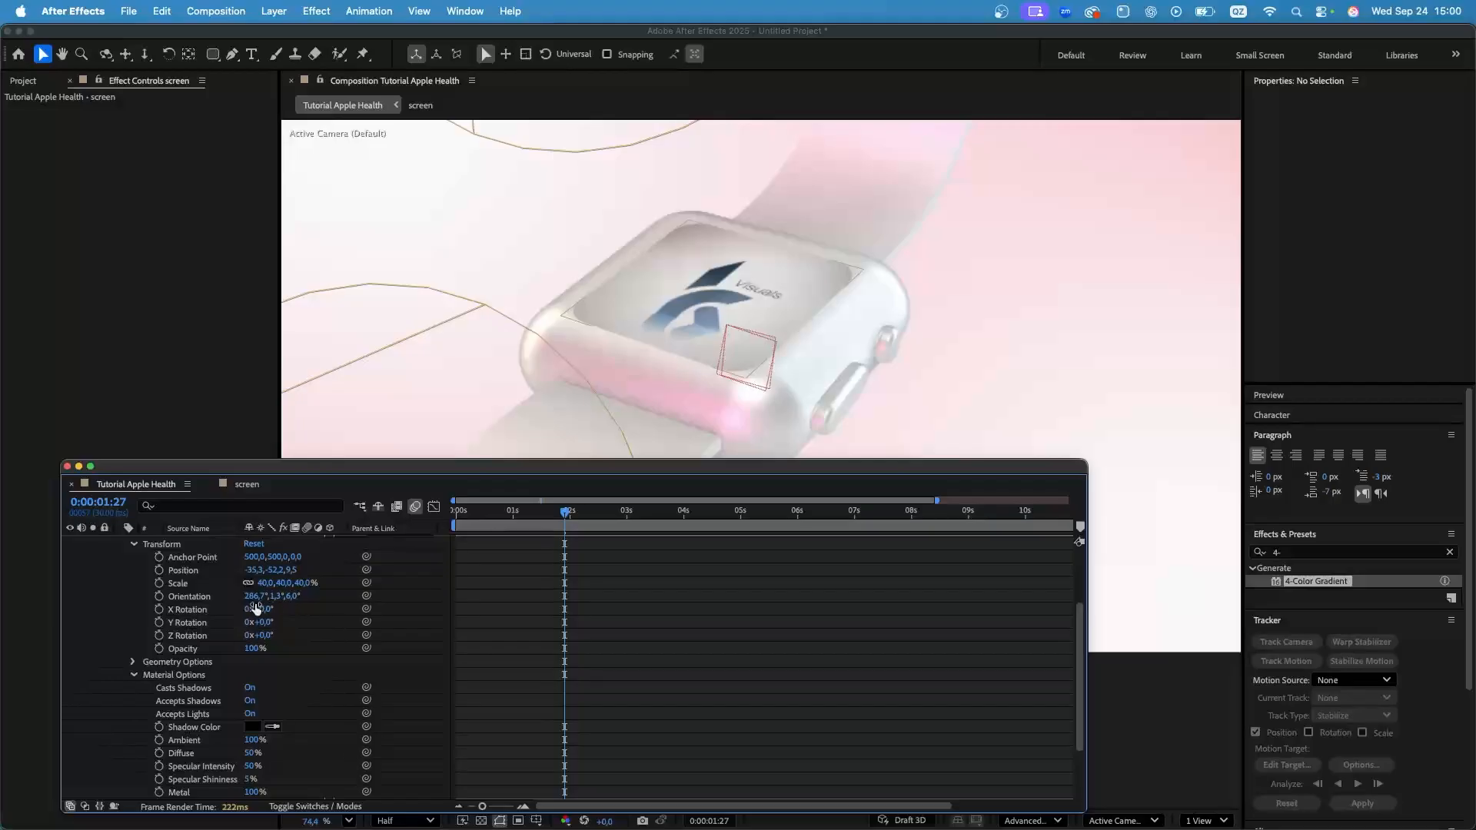
scroll(156, 661, up, 1)
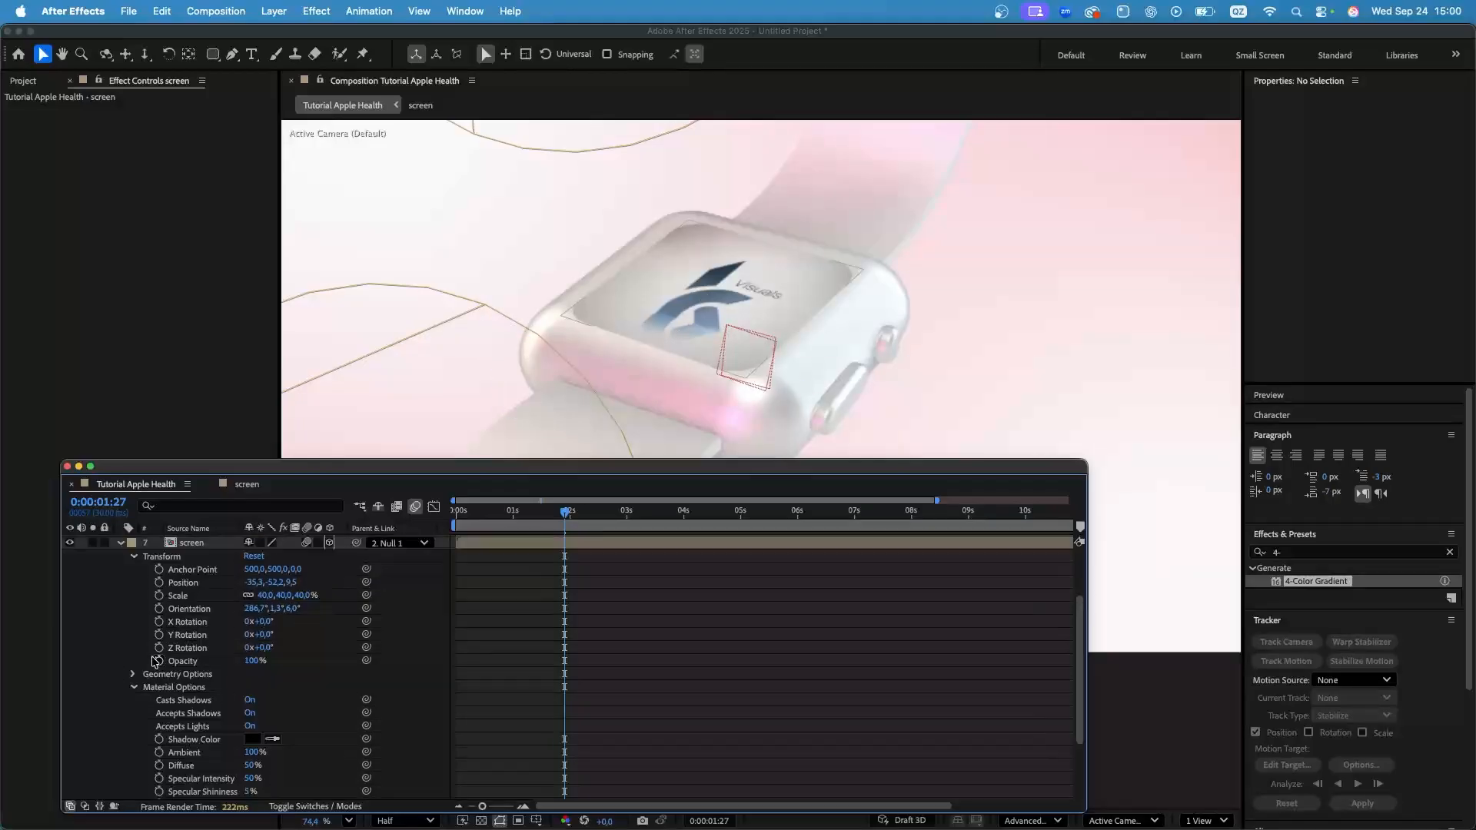
click(198, 544)
scroll(248, 761, down, 2)
drag(248, 760, 278, 758)
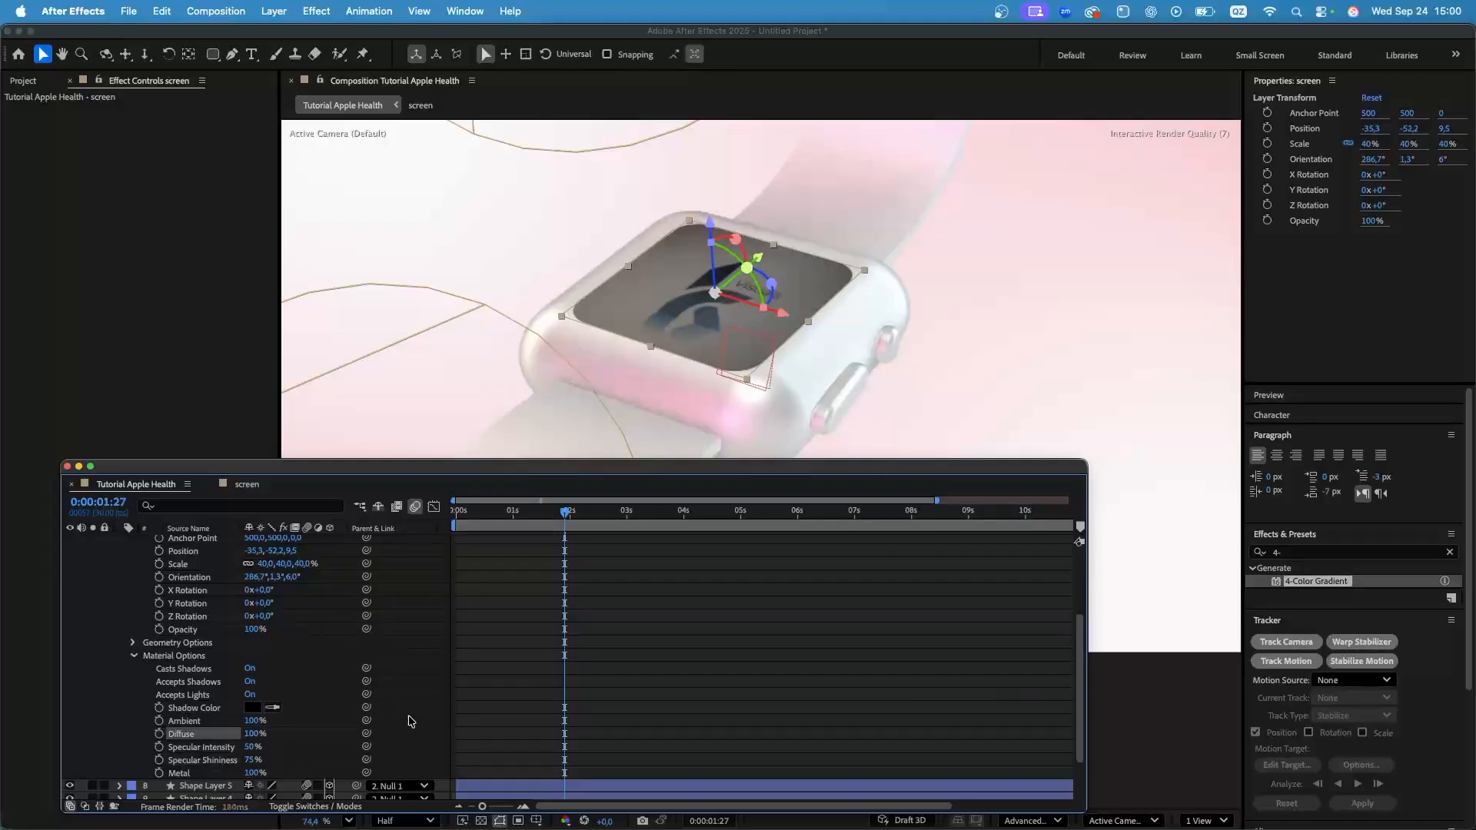
drag(249, 759, 324, 747)
scroll(852, 269, down, 3)
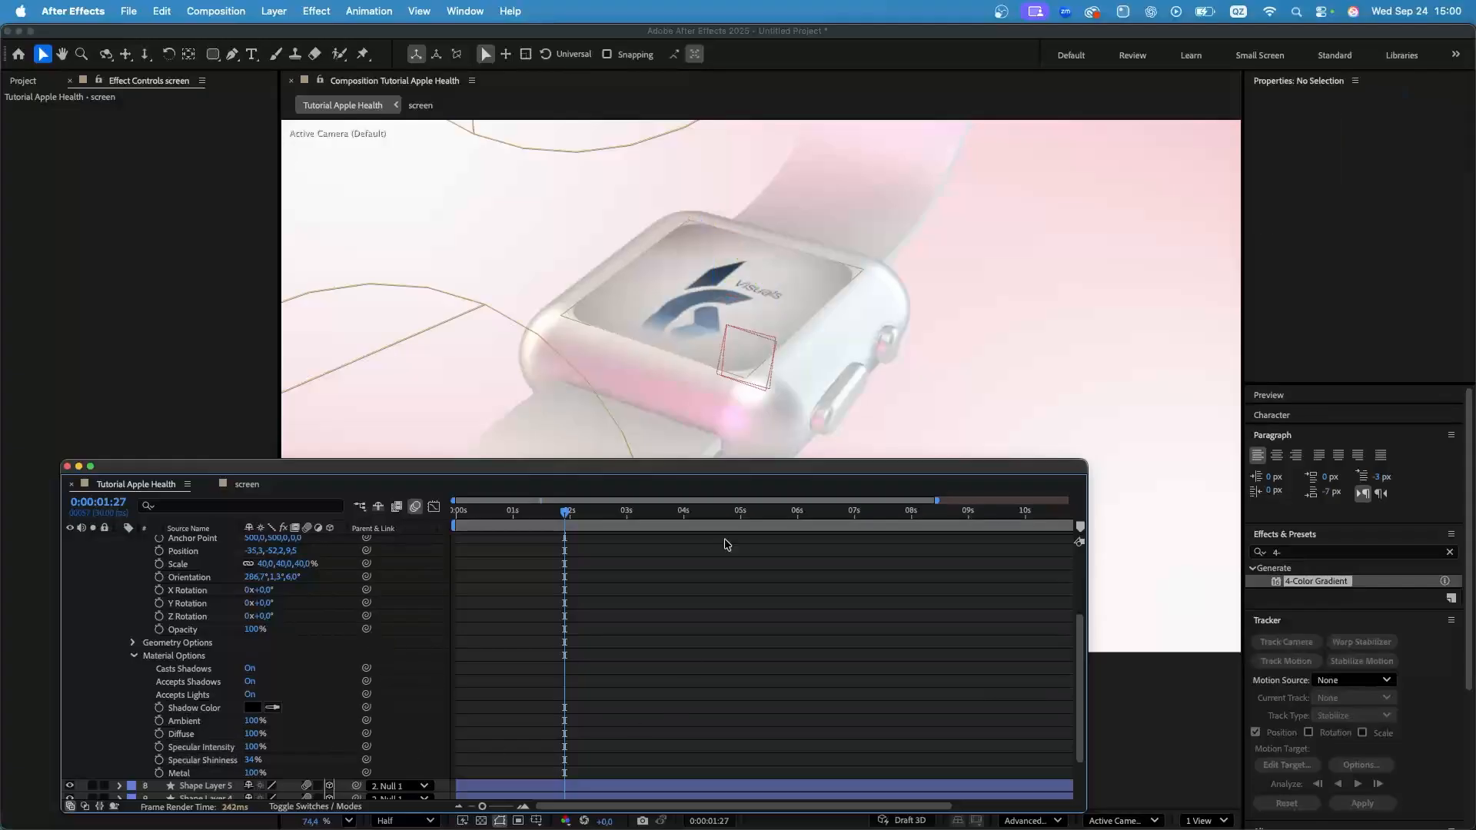
scroll(100, 610, up, 3)
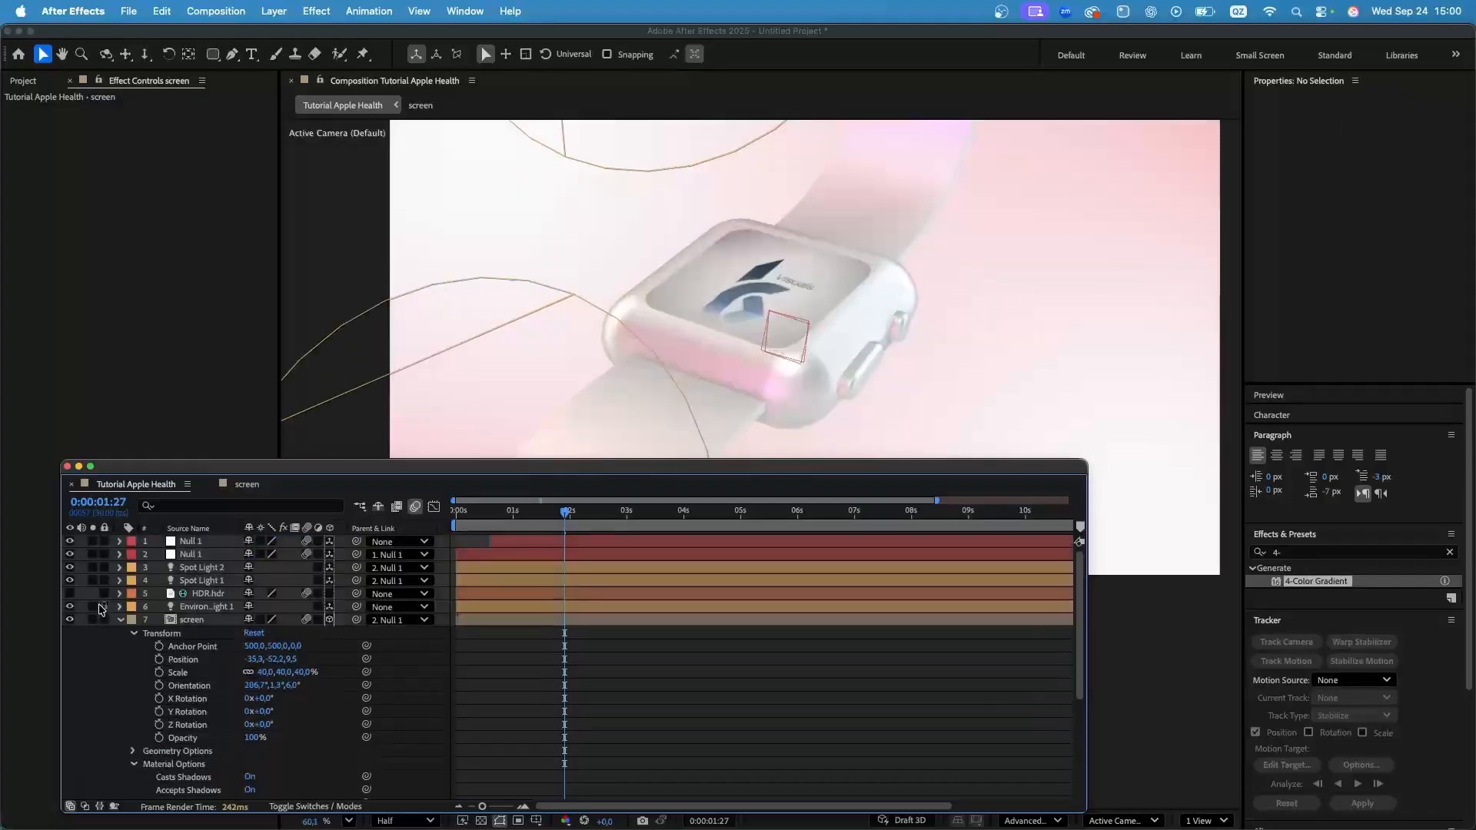
click(118, 620)
Move the floating timeline clear of the composition frame, and open the project's Save As dialog and cancel it.
scroll(803, 389, down, 5)
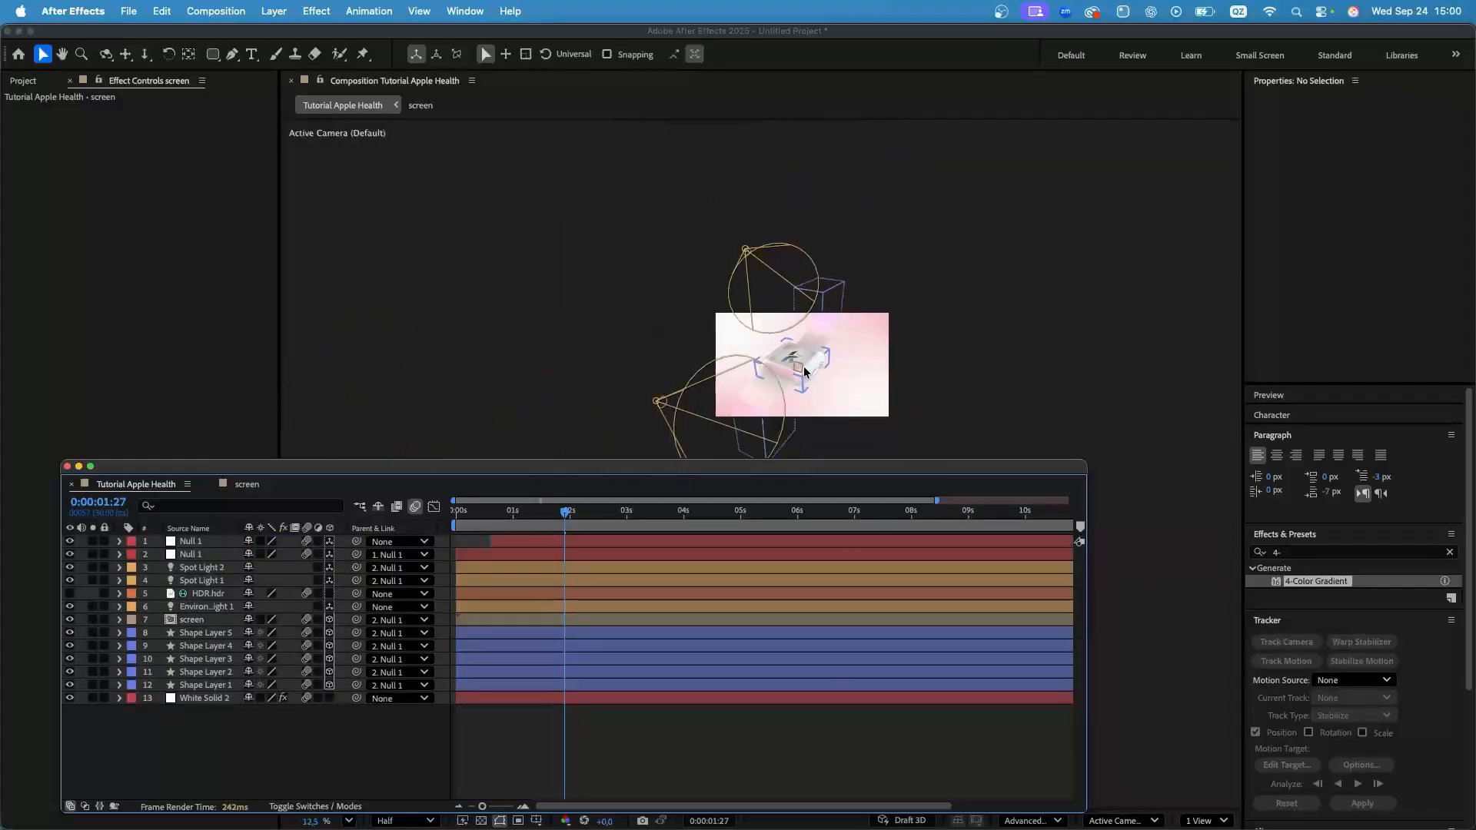
scroll(803, 389, up, 1)
drag(769, 488, 855, 504)
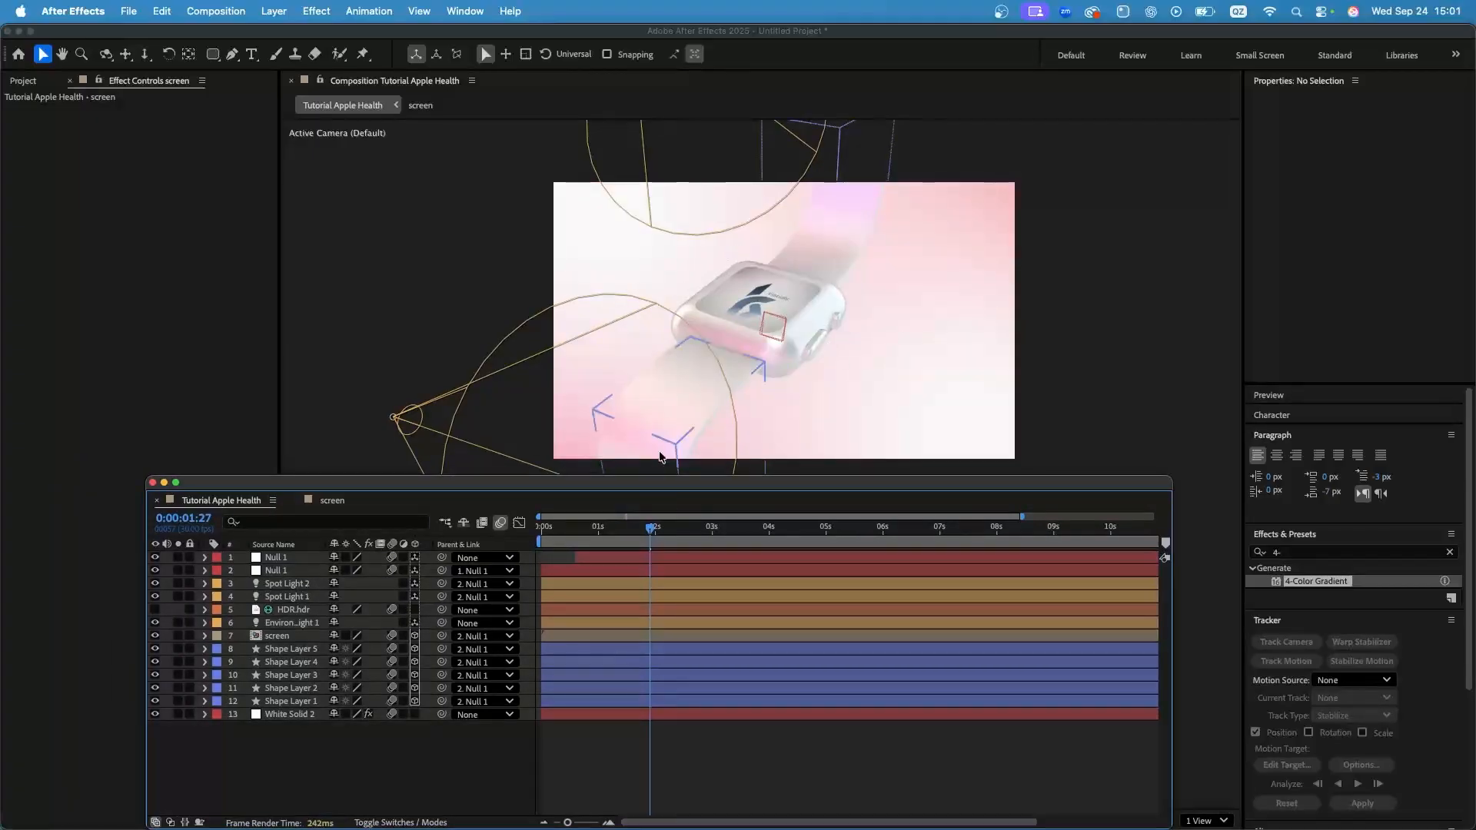
key(super+s)
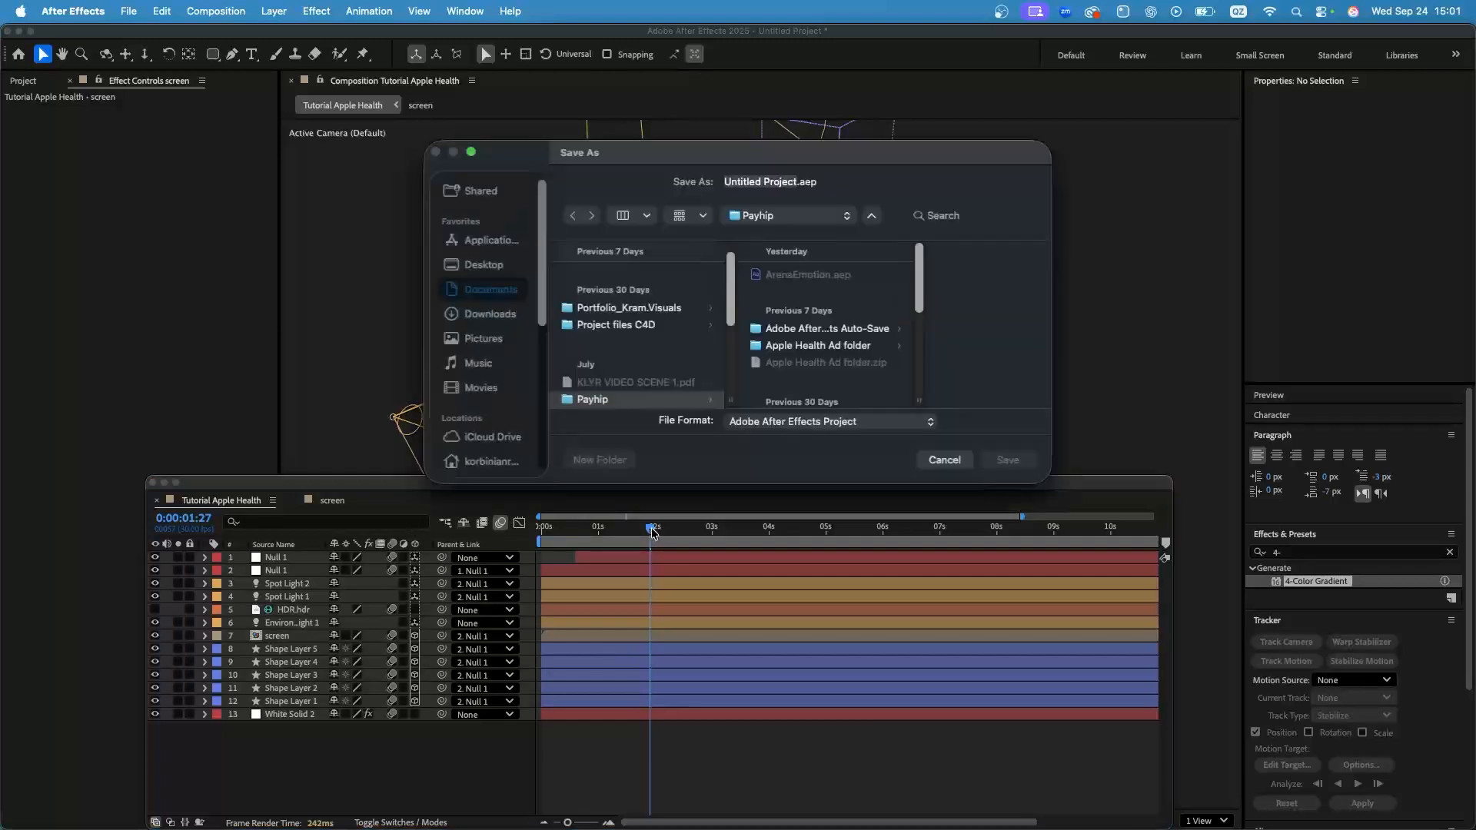
click(942, 460)
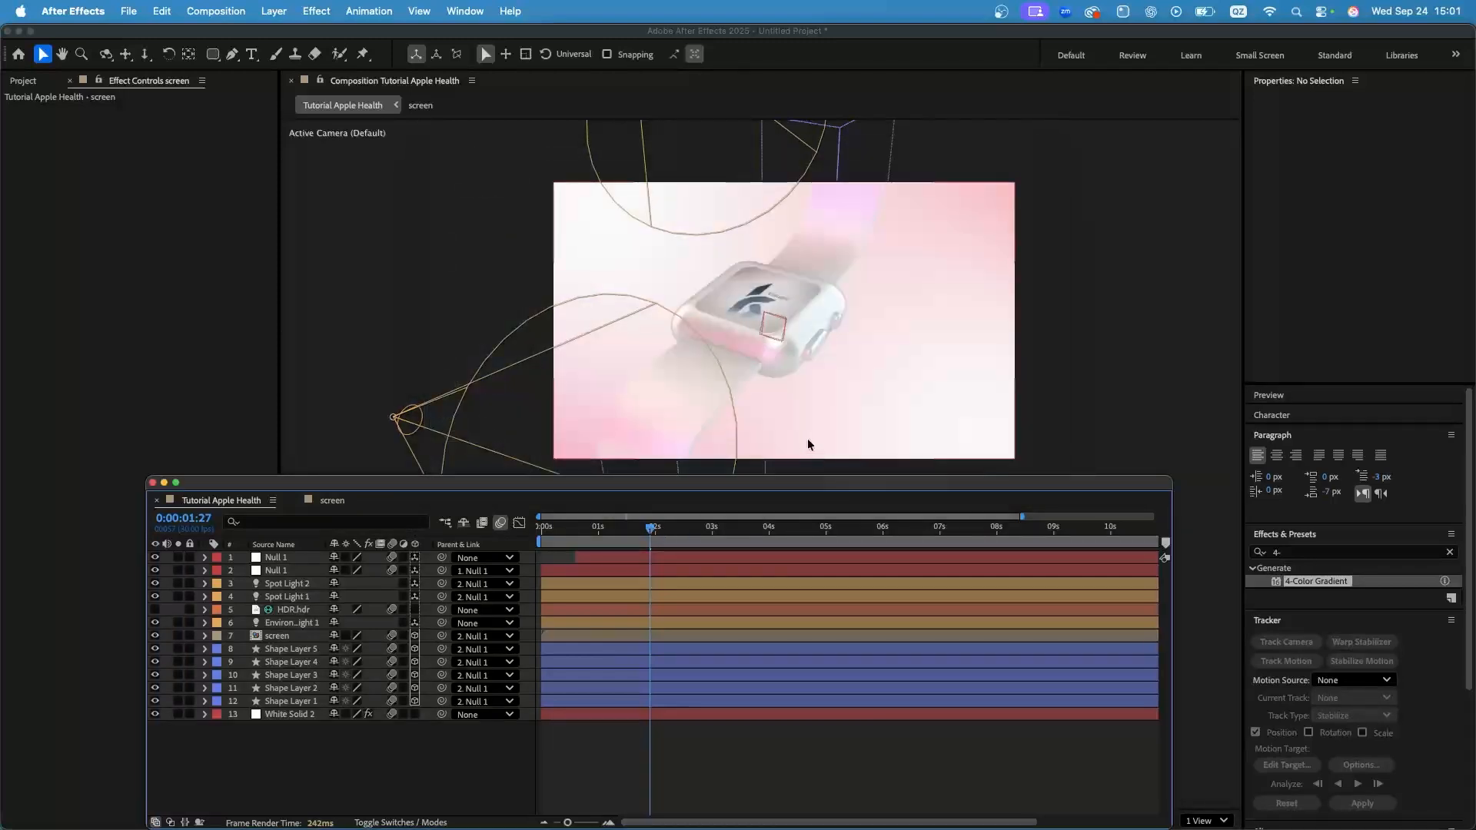